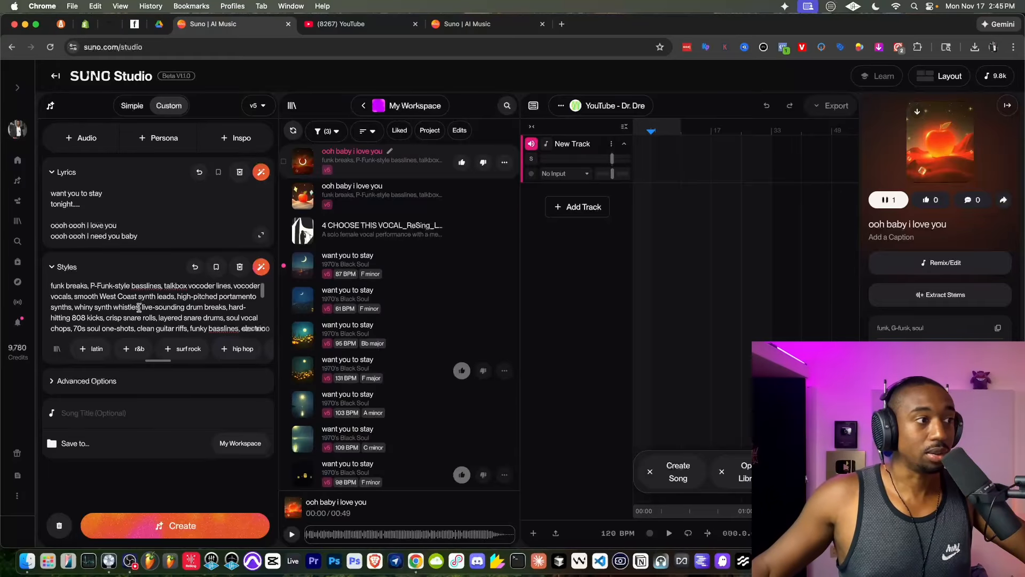
# - Play the second "ooh baby i love you" song in the workspace and like it
pyautogui.scroll(3, 139, 308)
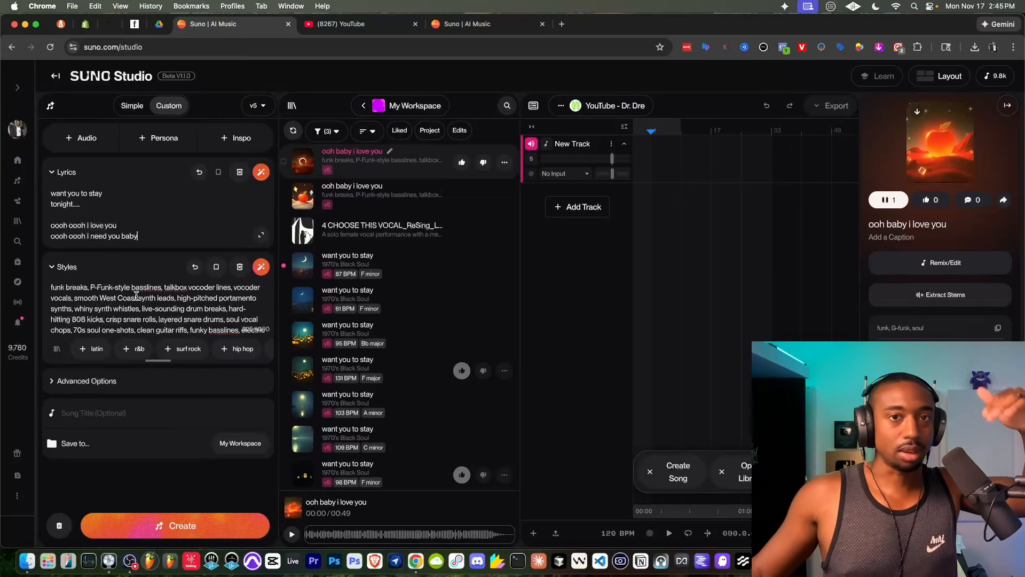
pyautogui.click(304, 199)
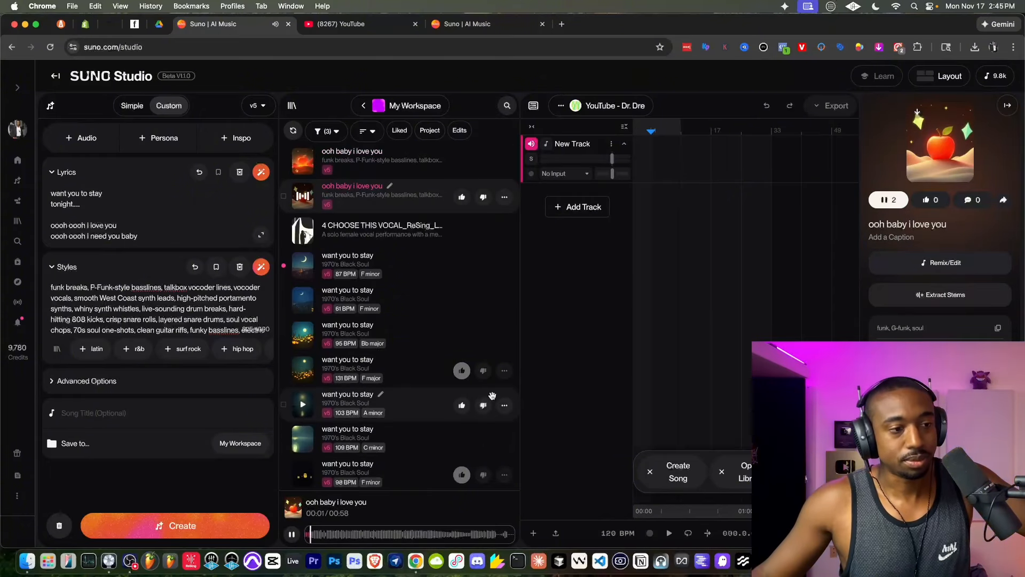
pyautogui.click(461, 197)
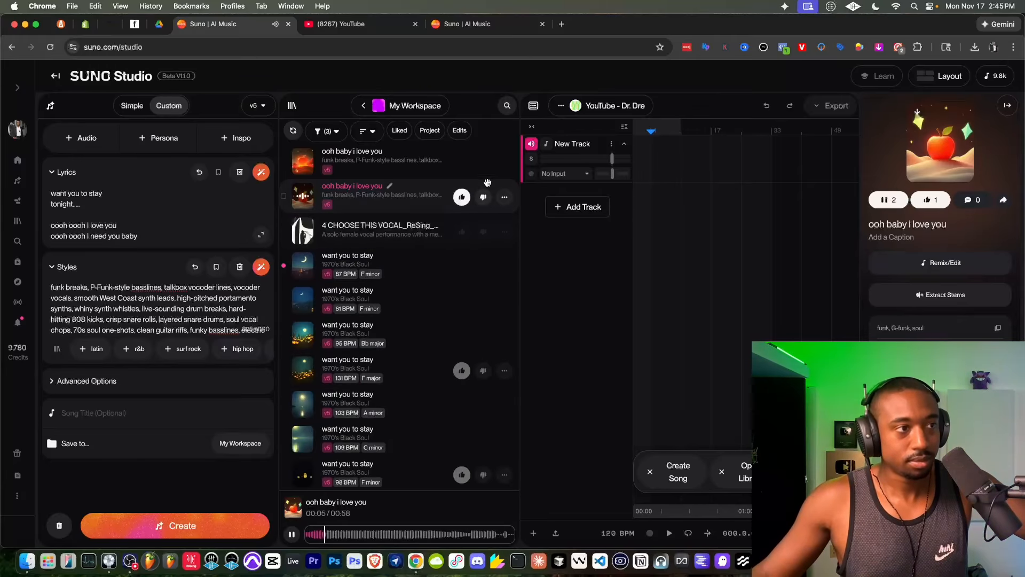
# - Download the first "ooh baby i love you" song as WAV audio and pause the playback
pyautogui.click(503, 162)
pyautogui.moveTo(470, 422)
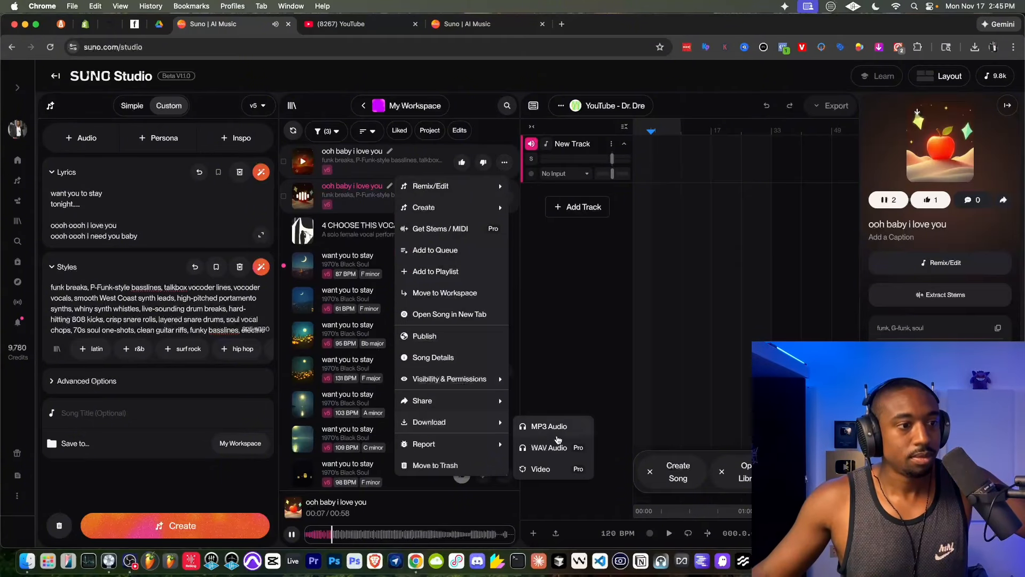
pyautogui.click(555, 445)
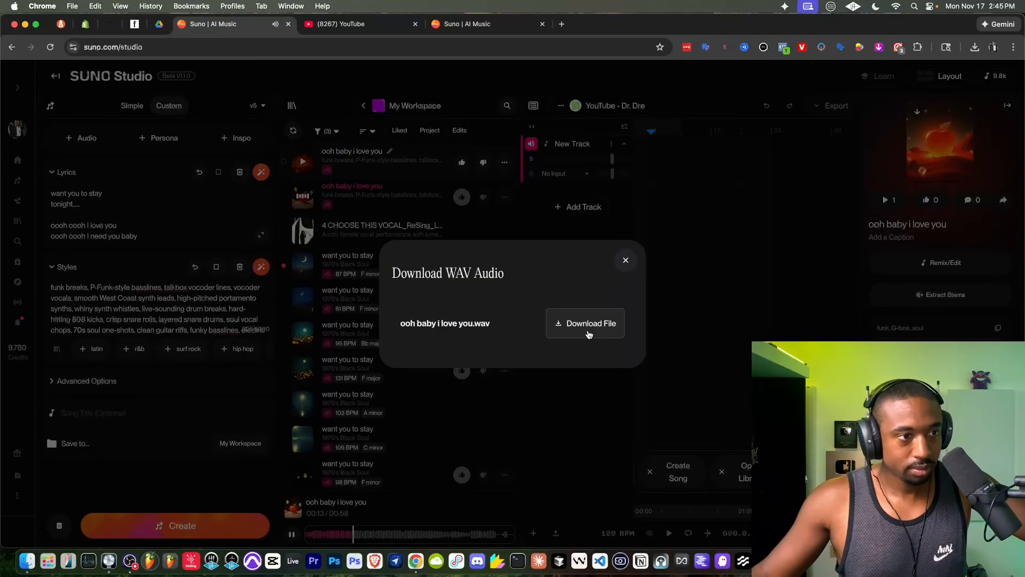
pyautogui.click(586, 328)
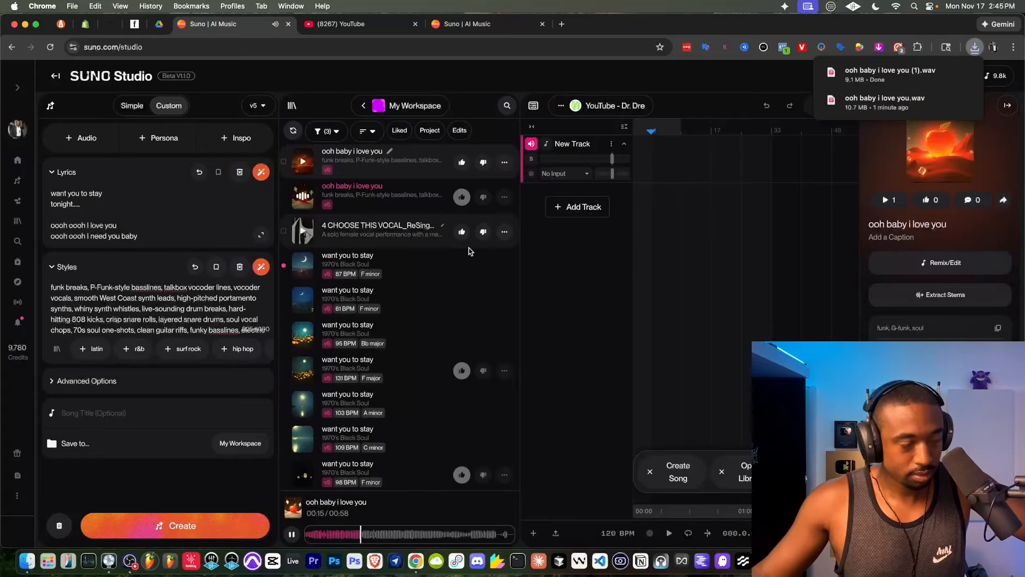
pyautogui.click(292, 534)
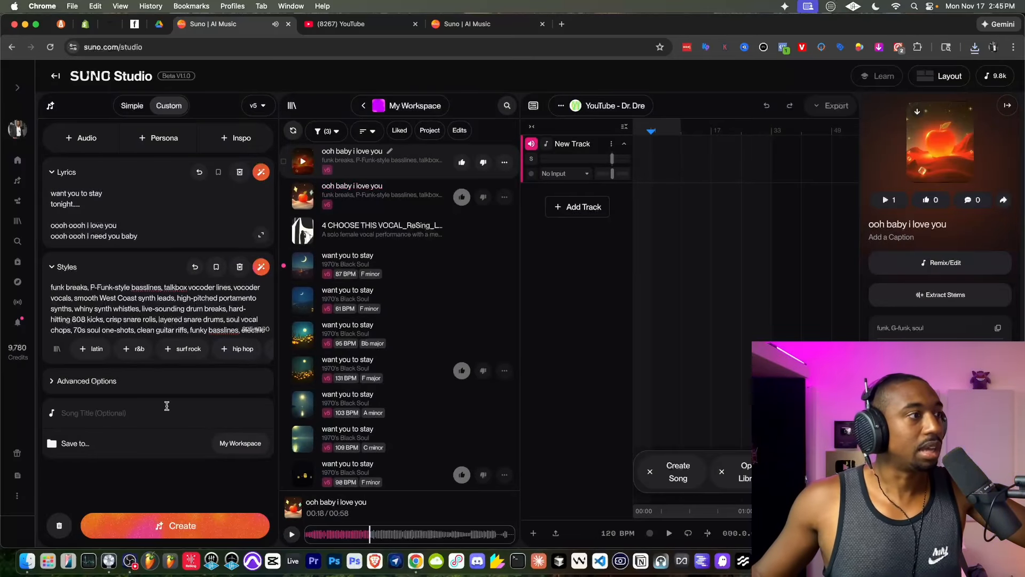
# - Generate more songs from the current "want you to stay" lyrics and funk styles, and review the full lyrics
pyautogui.click(165, 525)
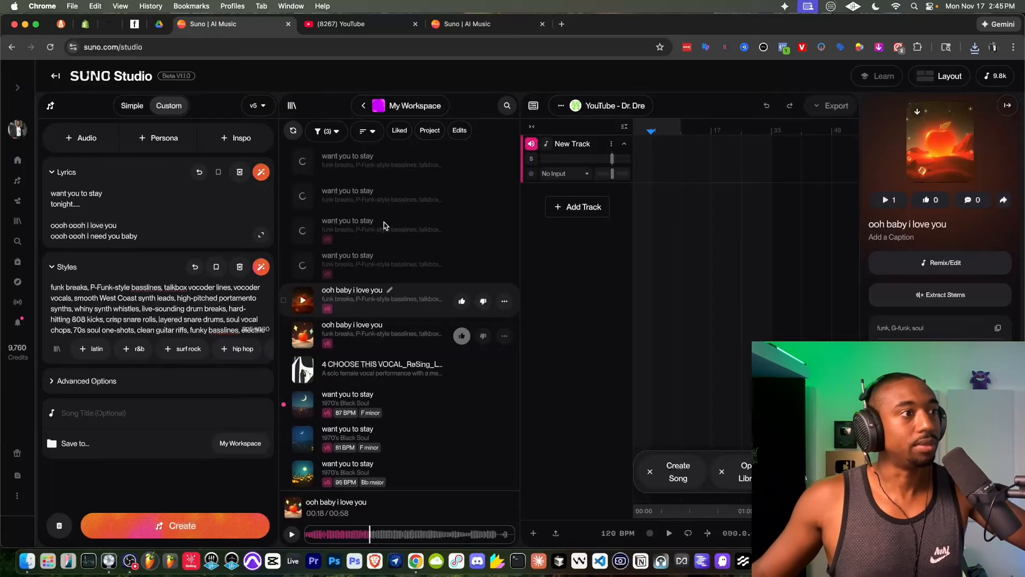
pyautogui.click(261, 235)
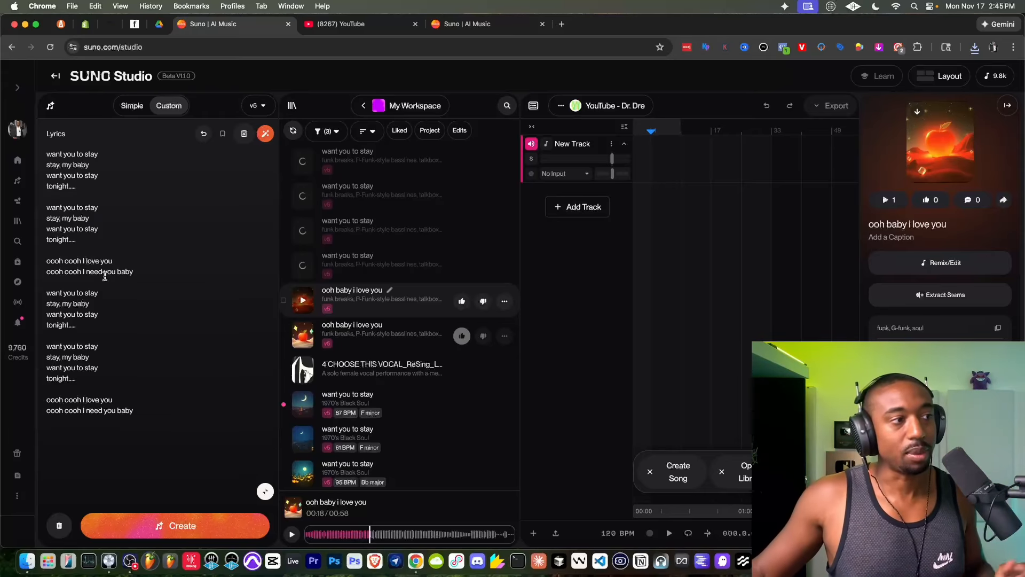
pyautogui.click(265, 491)
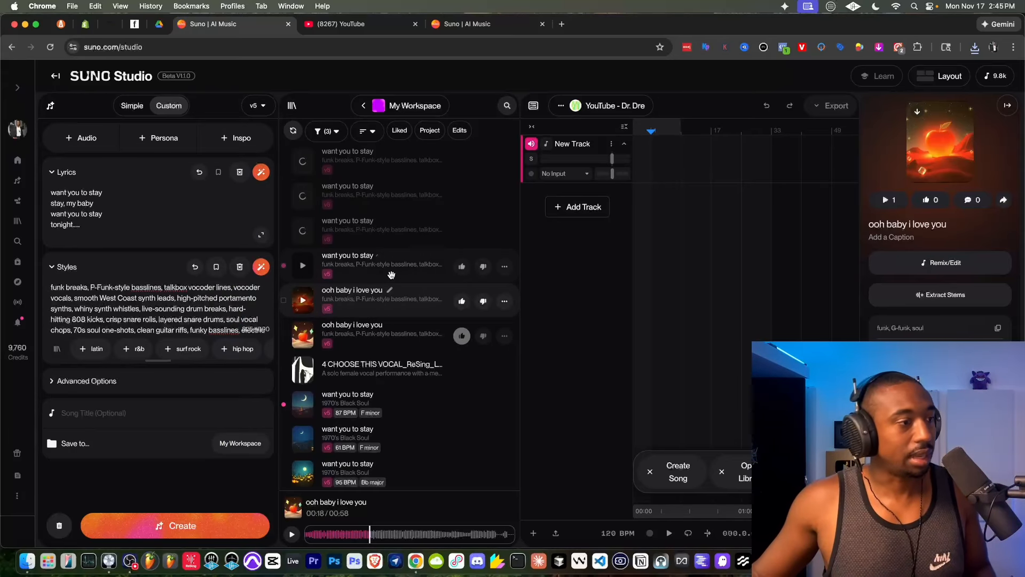
# - Replace the lyrics with those copied from the liked "ooh baby i love you" song and generate new songs
pyautogui.click(361, 332)
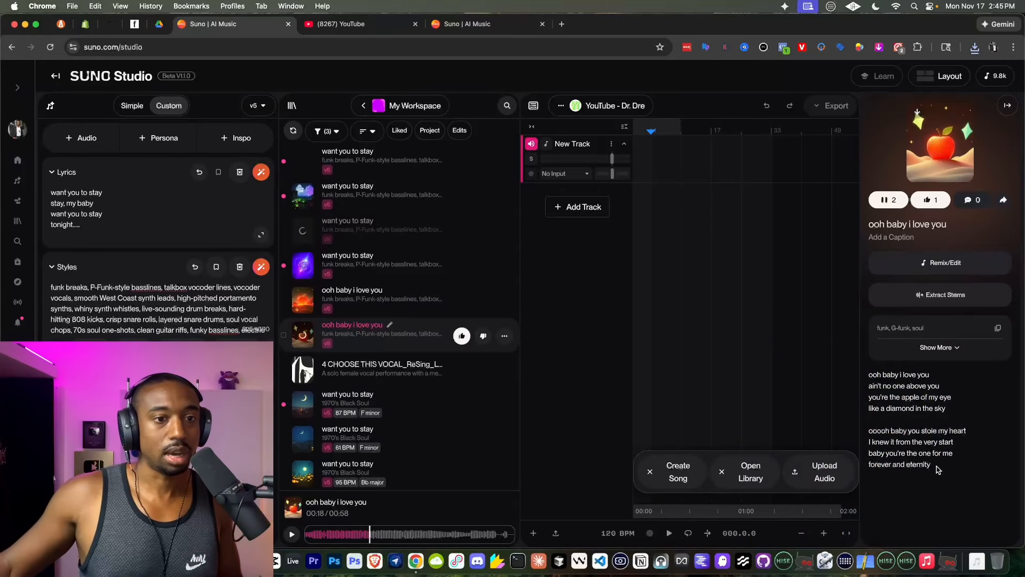
pyautogui.moveTo(938, 469); pyautogui.dragTo(871, 372)
pyautogui.rightClick(887, 383)
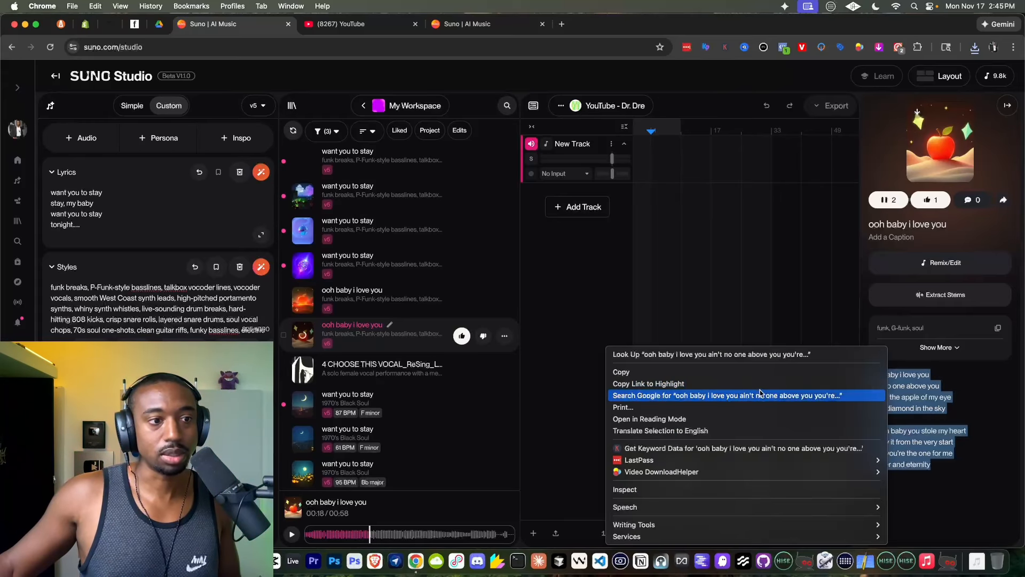
pyautogui.click(870, 369)
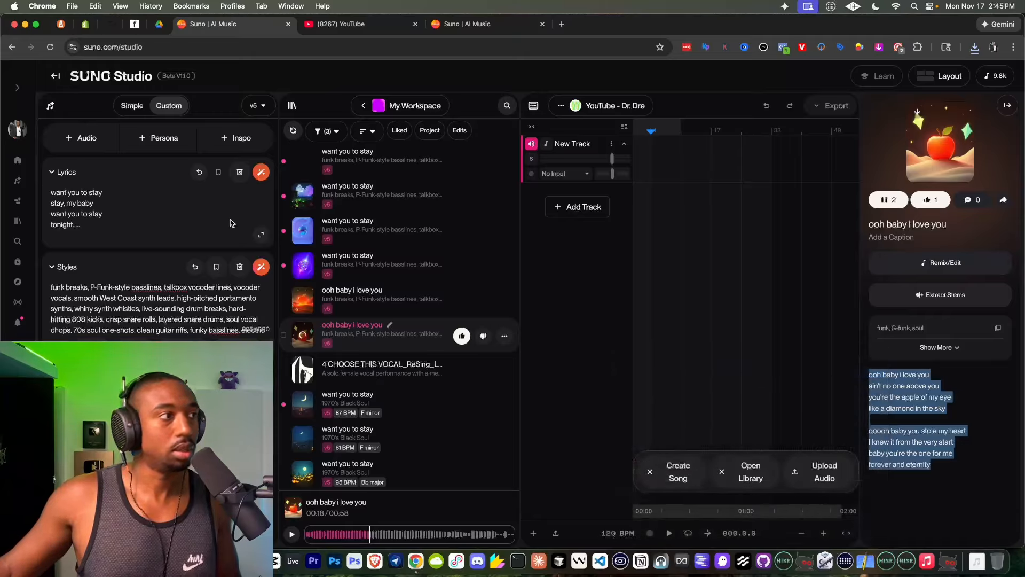
pyautogui.tripleClick(149, 213)
pyautogui.press('super+a')
pyautogui.press('super+v')
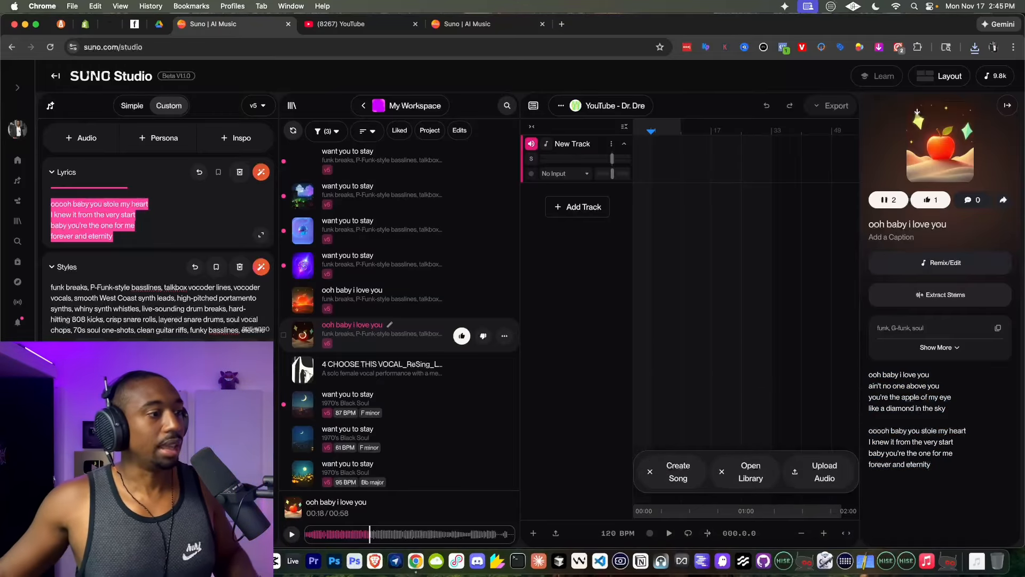
pyautogui.scroll(-1, 419, 300)
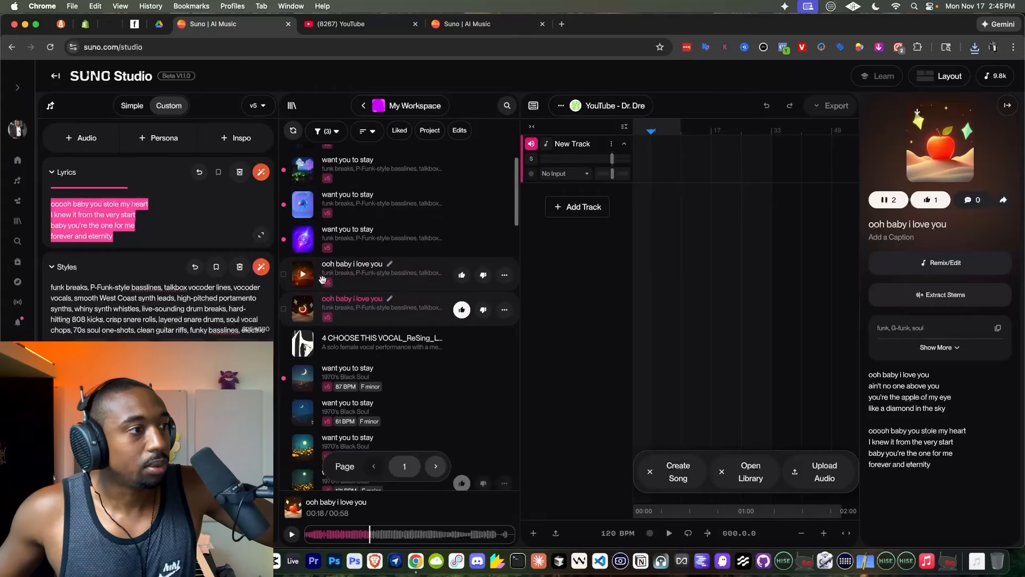
# - Collapse the song creation panel, and hide and restore the project timeline beside the library
pyautogui.click(53, 105)
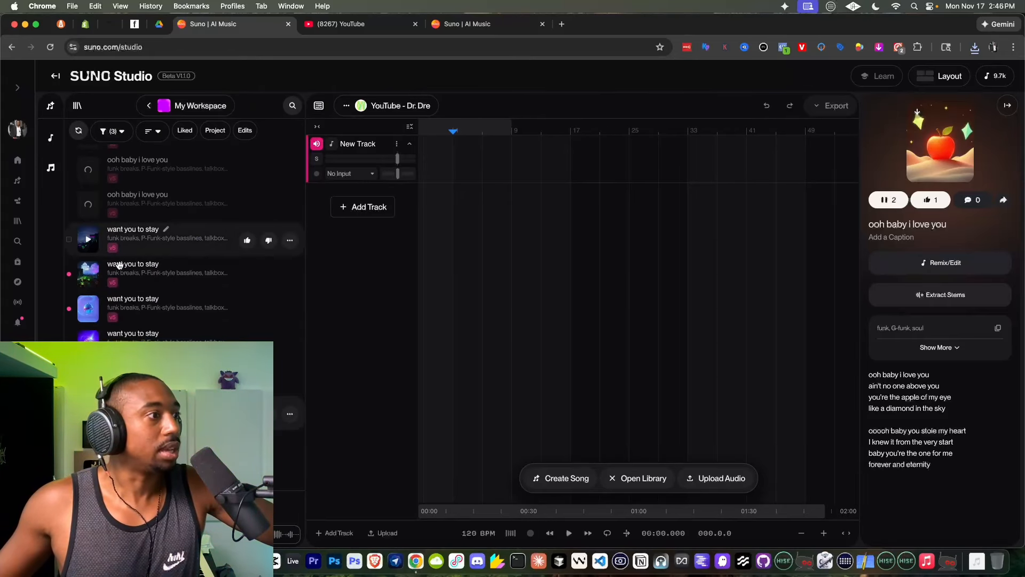
pyautogui.click(320, 105)
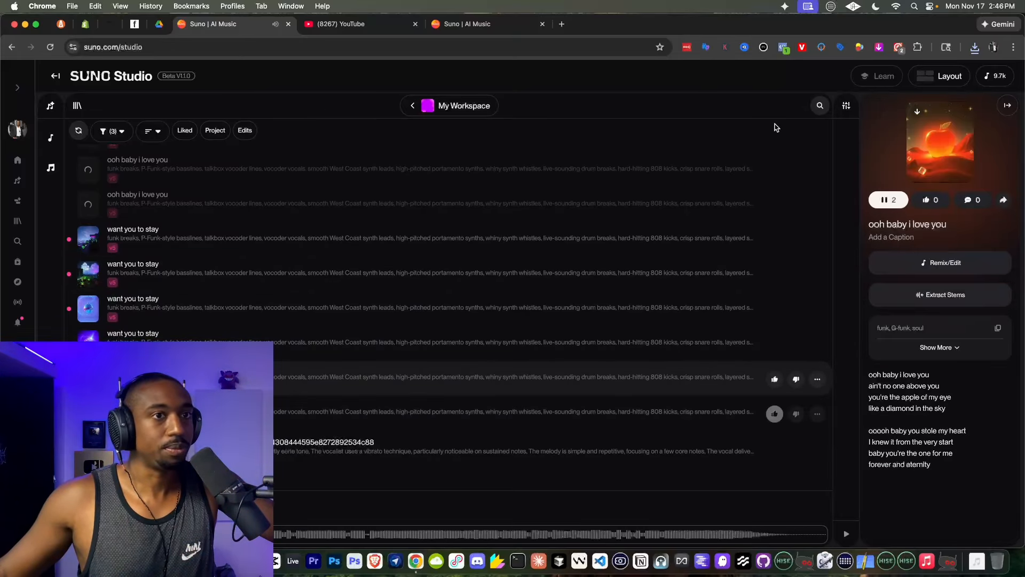
pyautogui.click(846, 105)
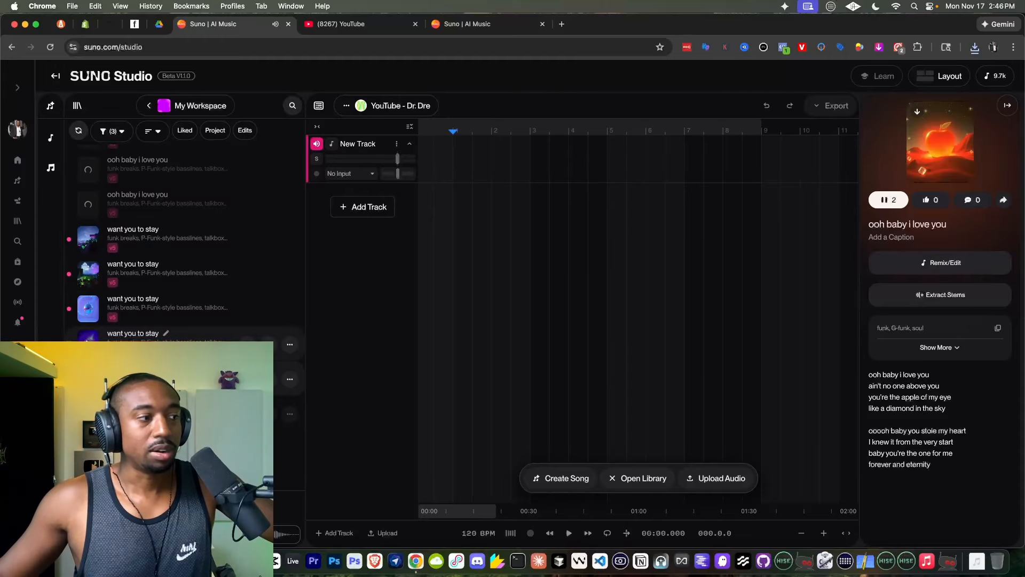
# - Play the purple-cover "want you to stay" song and close the extra Suno and YouTube browser tabs
pyautogui.click(88, 343)
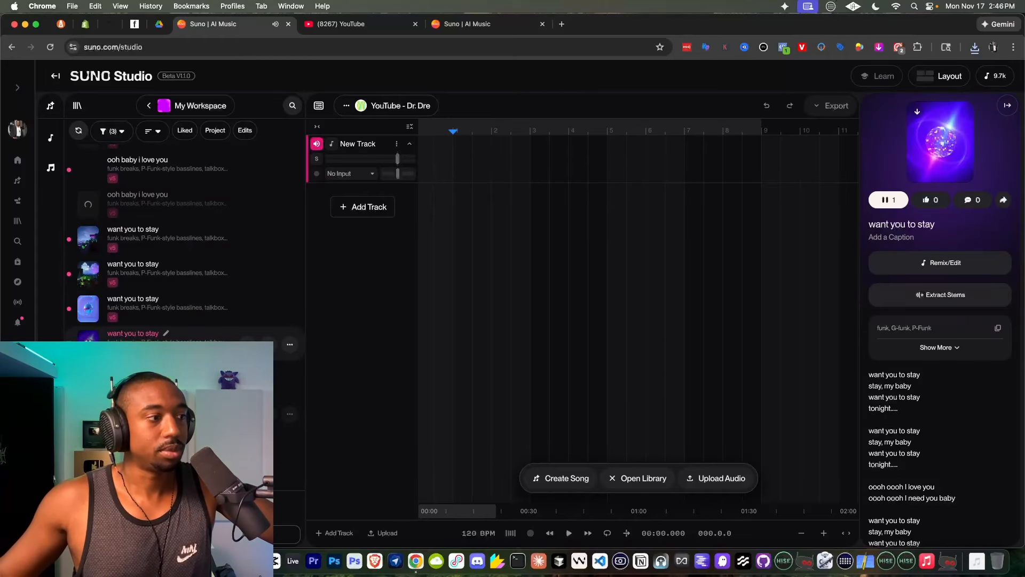
pyautogui.click(89, 343)
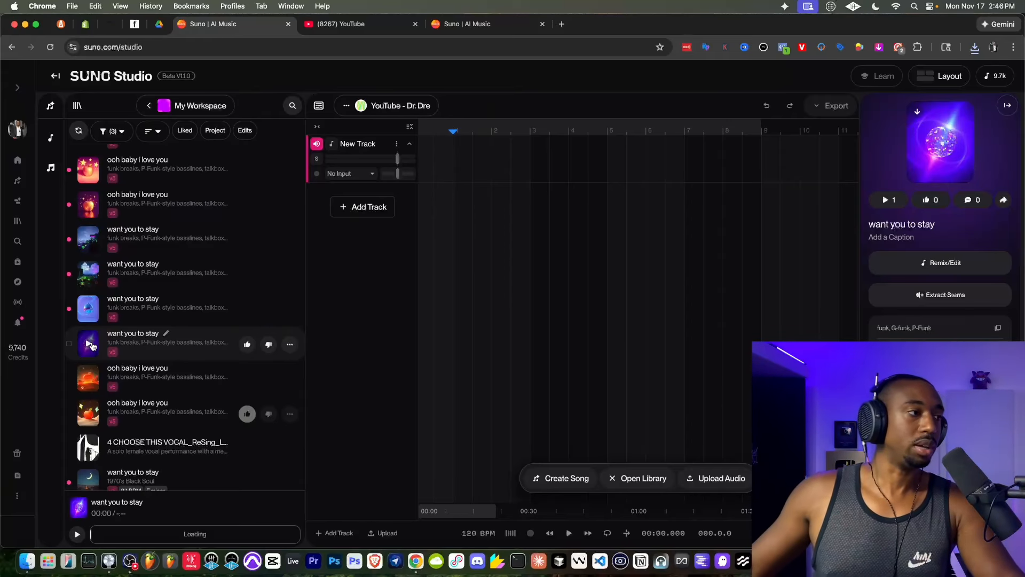
pyautogui.click(89, 345)
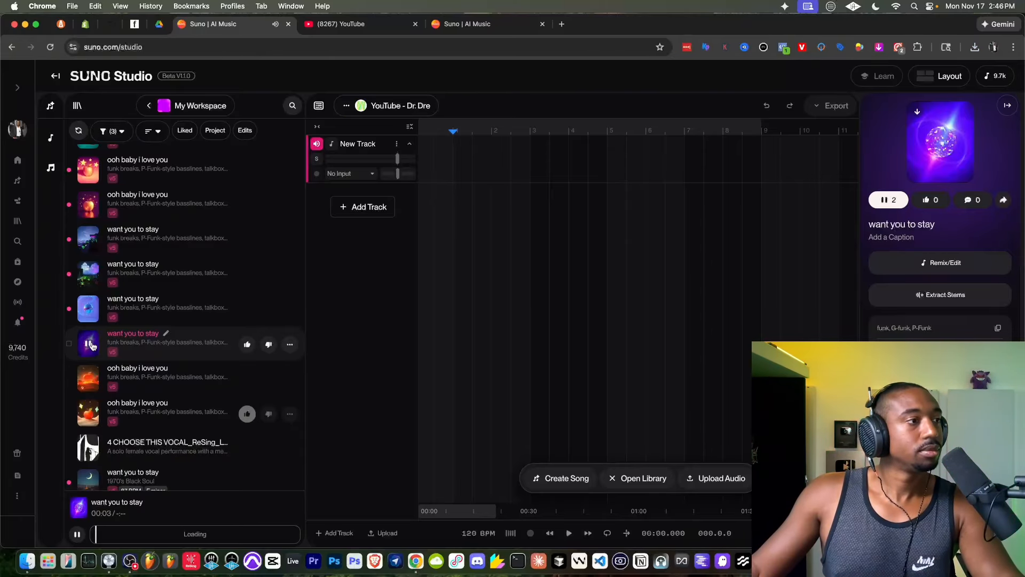
pyautogui.click(542, 24)
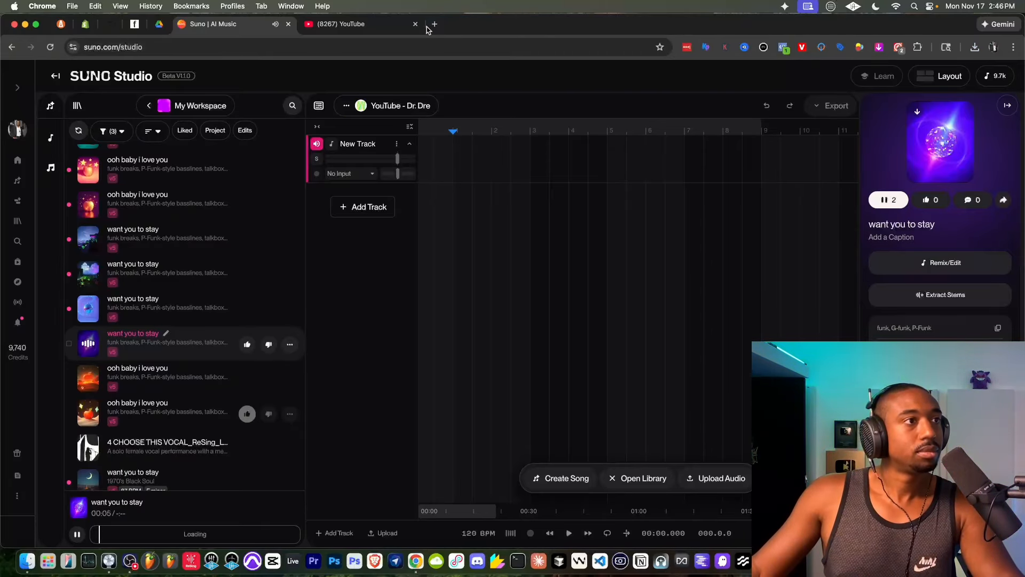
pyautogui.click(415, 25)
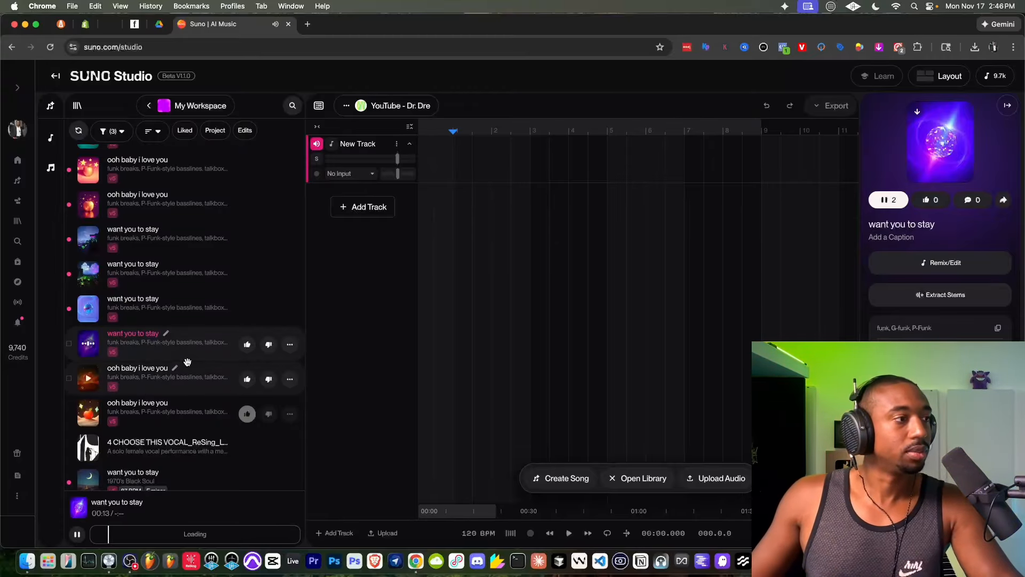
# - Check the purple-cover song's download options and listen to the blue-cover "want you to stay" song above it
pyautogui.click(289, 343)
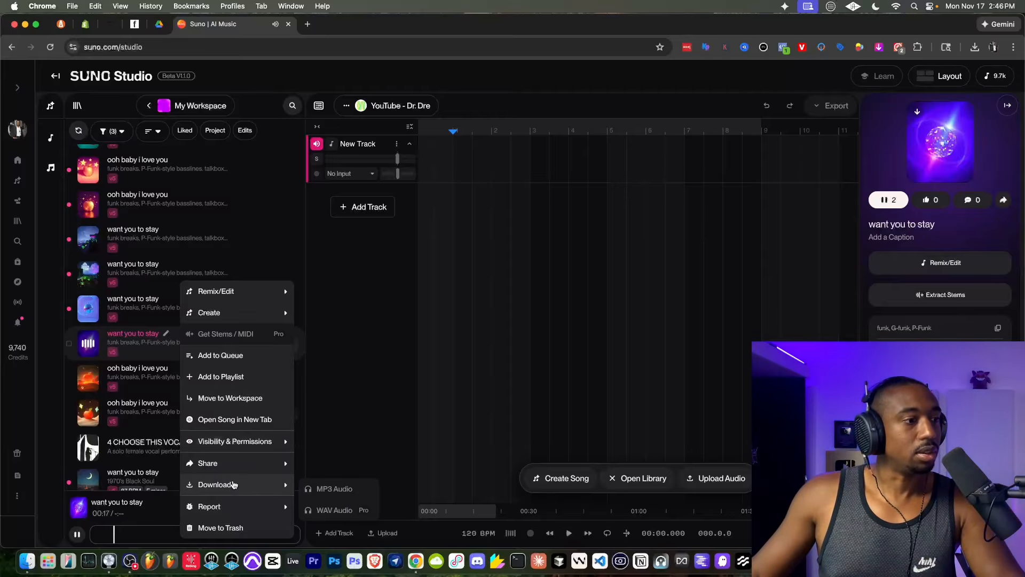
pyautogui.click(328, 366)
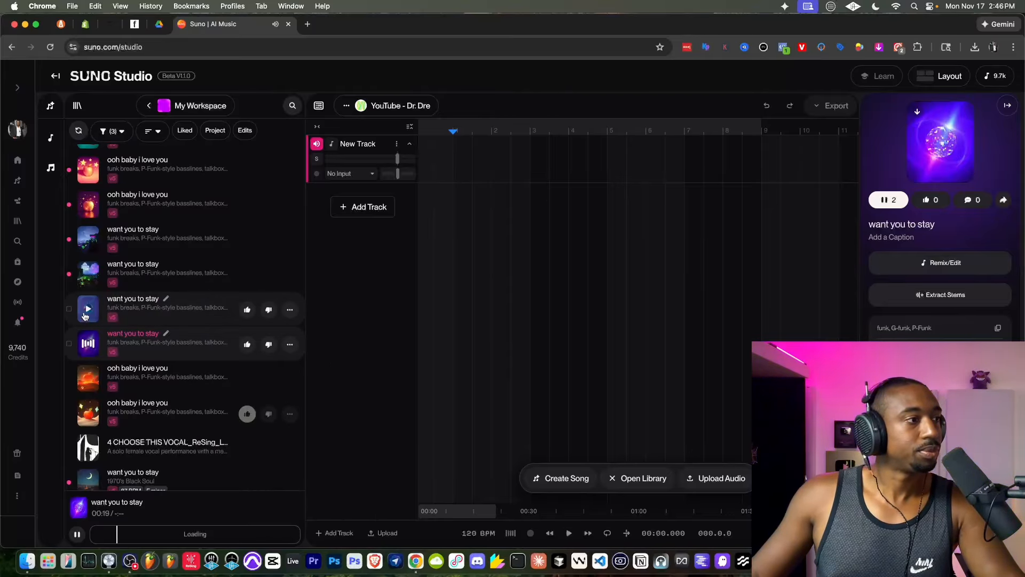
pyautogui.click(149, 321)
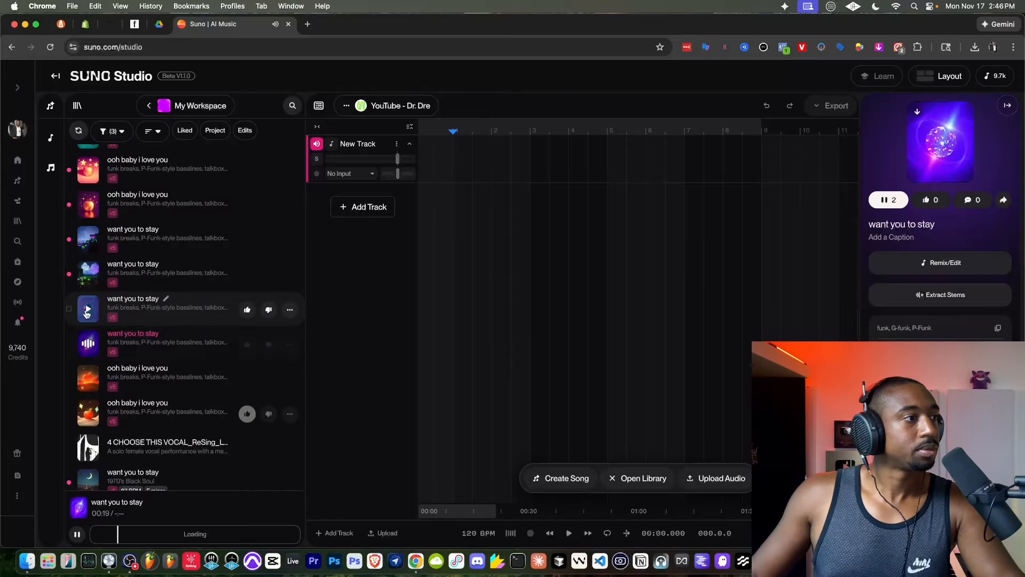
pyautogui.click(289, 347)
pyautogui.moveTo(243, 493)
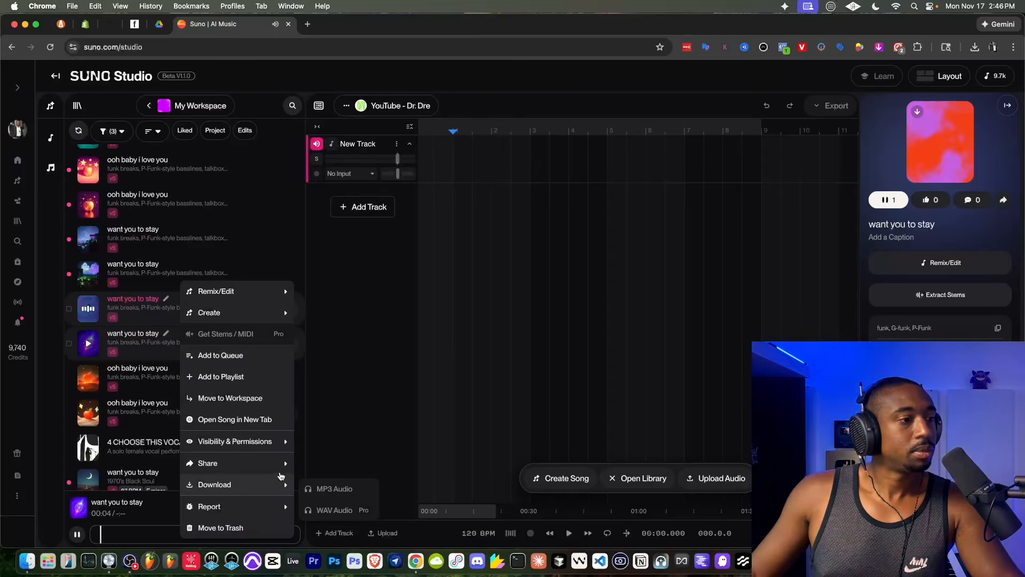
pyautogui.click(345, 409)
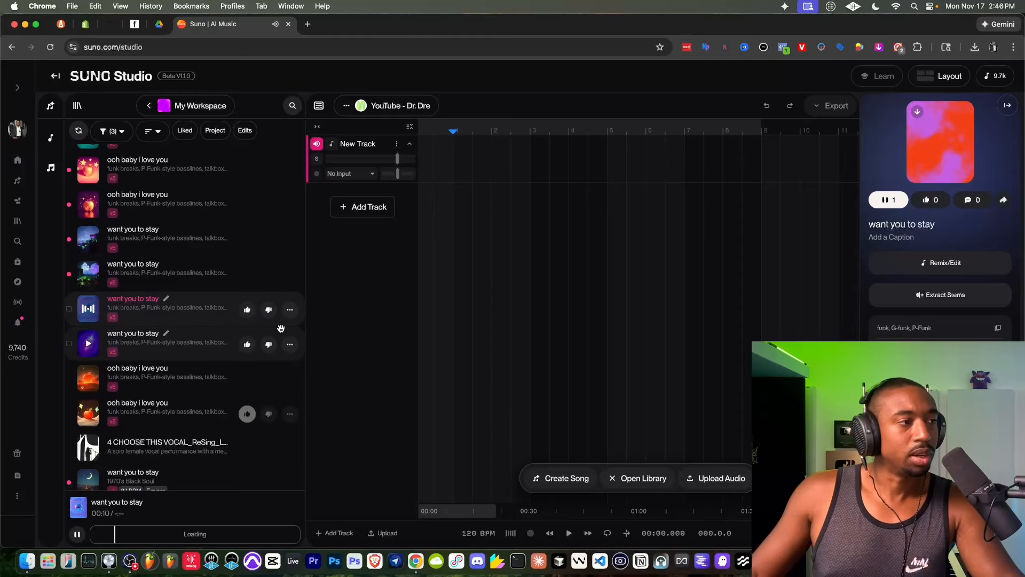
# - Check the download options of the blue-cover "want you to stay" song and like it
pyautogui.click(289, 309)
pyautogui.moveTo(242, 482)
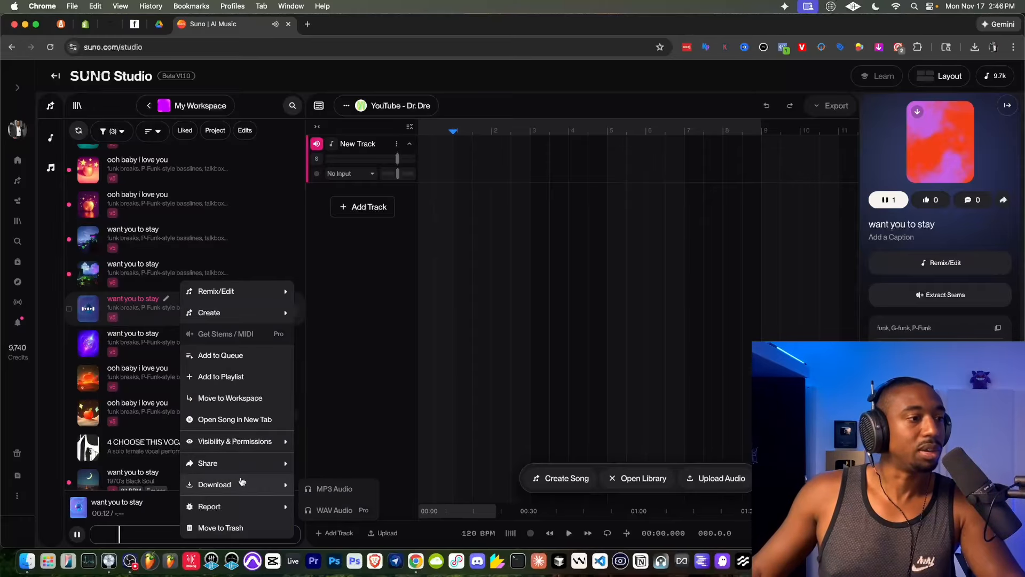
pyautogui.click(363, 411)
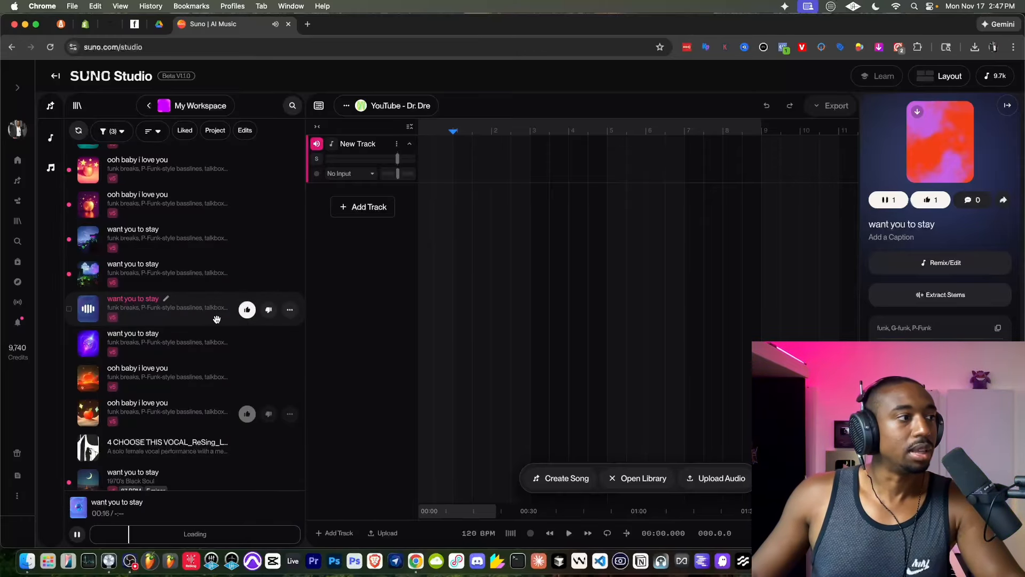
# - Play the "want you to stay" song with the night garden cover, like it and check its available options
pyautogui.scroll(2, 193, 313)
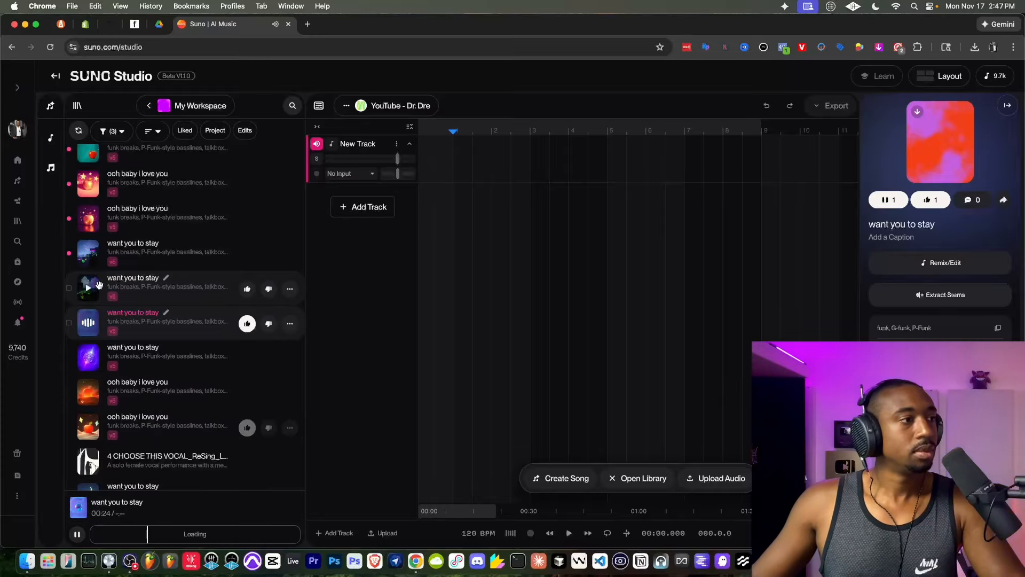
pyautogui.click(92, 291)
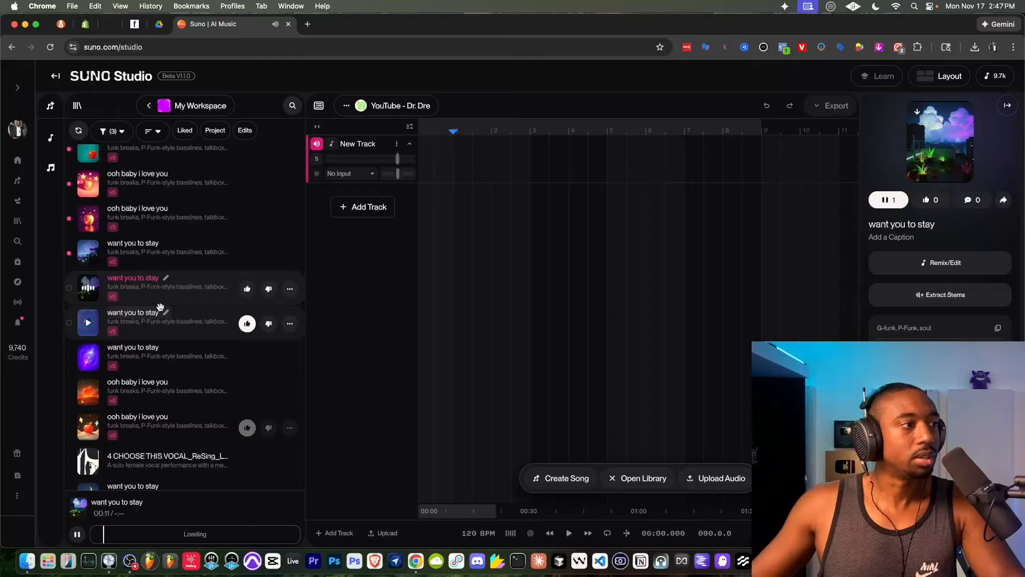
pyautogui.click(248, 292)
pyautogui.click(290, 288)
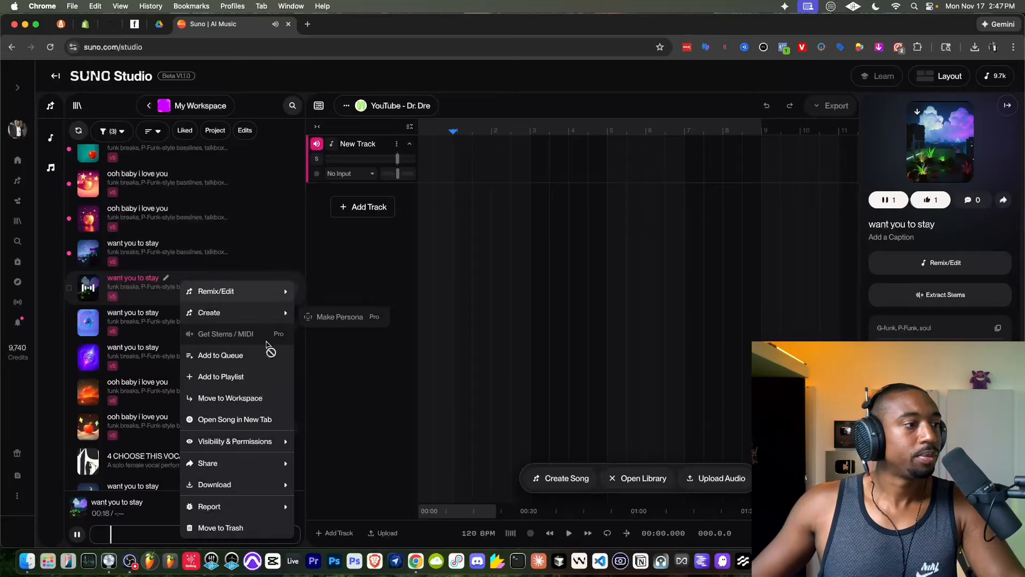
pyautogui.click(328, 387)
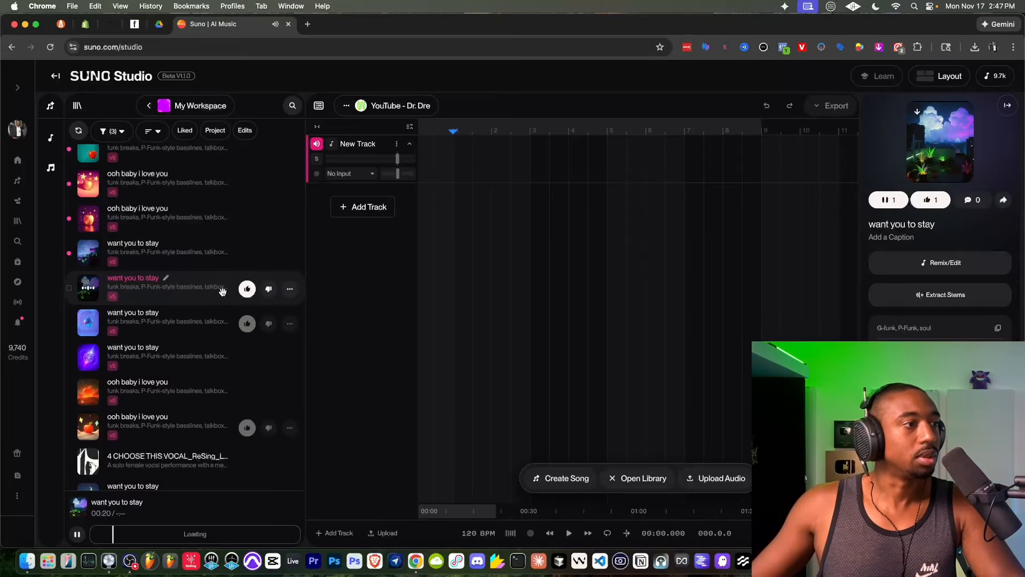
pyautogui.scroll(1, 194, 292)
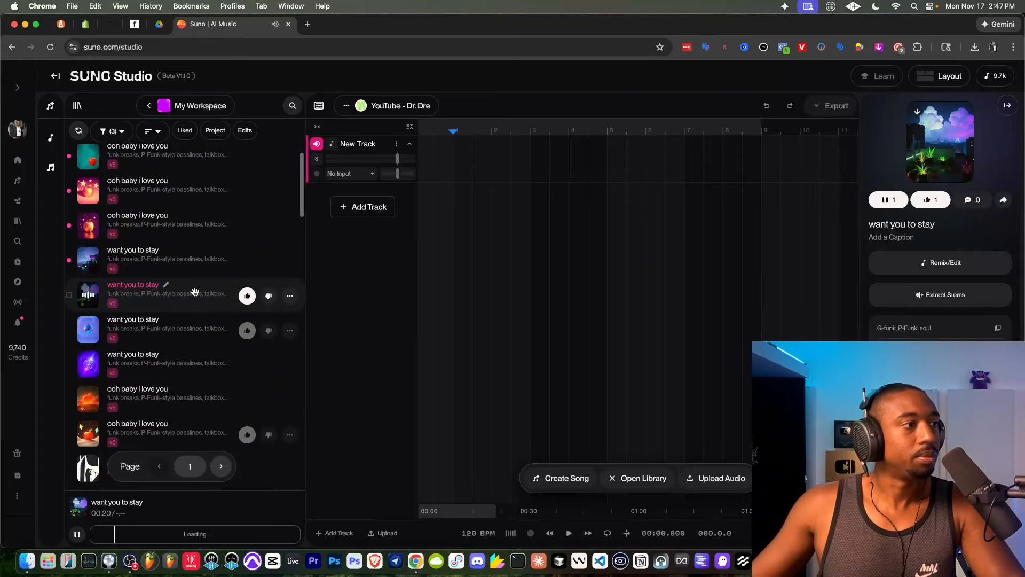
# - Play the "want you to stay" song with the dark-blue night cover, like it and check its download options
pyautogui.click(92, 260)
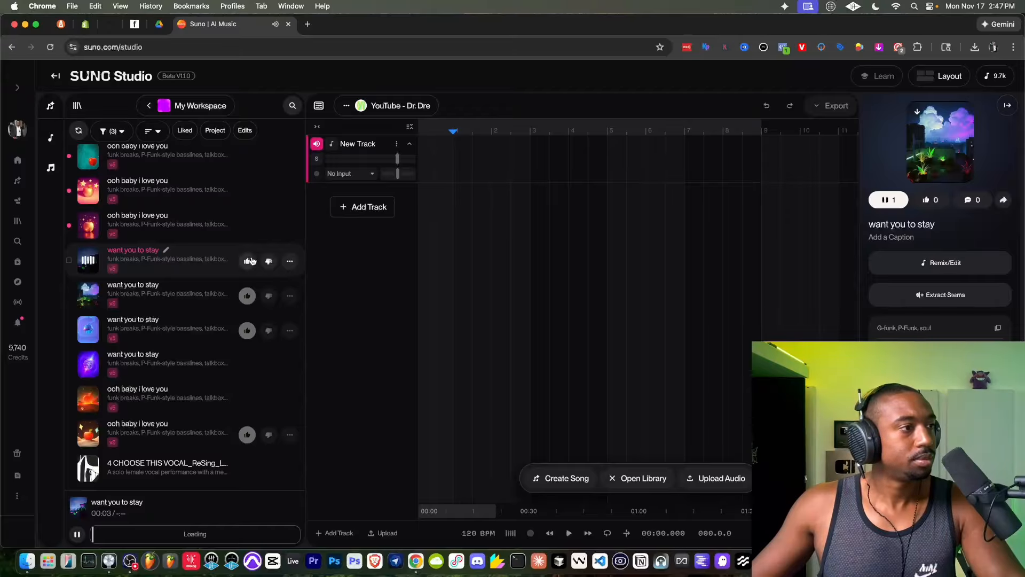
pyautogui.click(247, 262)
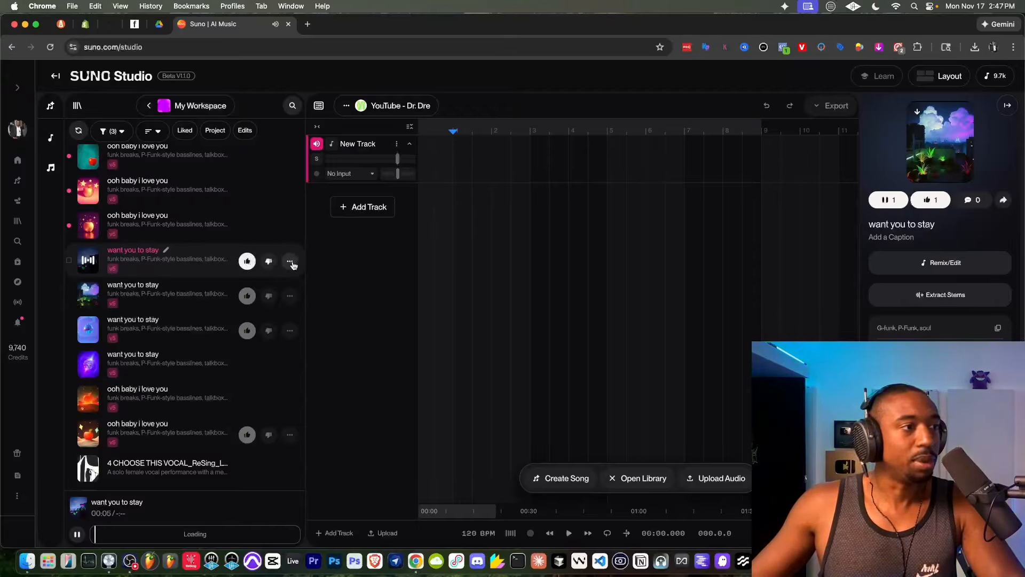
pyautogui.click(289, 261)
pyautogui.moveTo(256, 509)
pyautogui.click(357, 428)
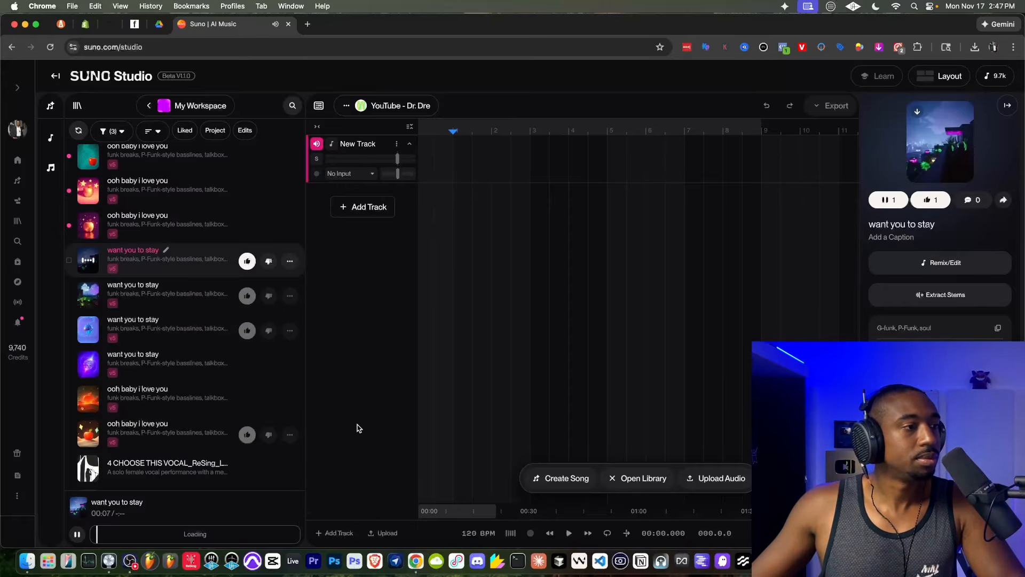
# - Place the liked dark-blue-cover "want you to stay" song on the empty track at the start of the timeline
pyautogui.scroll(1, 222, 309)
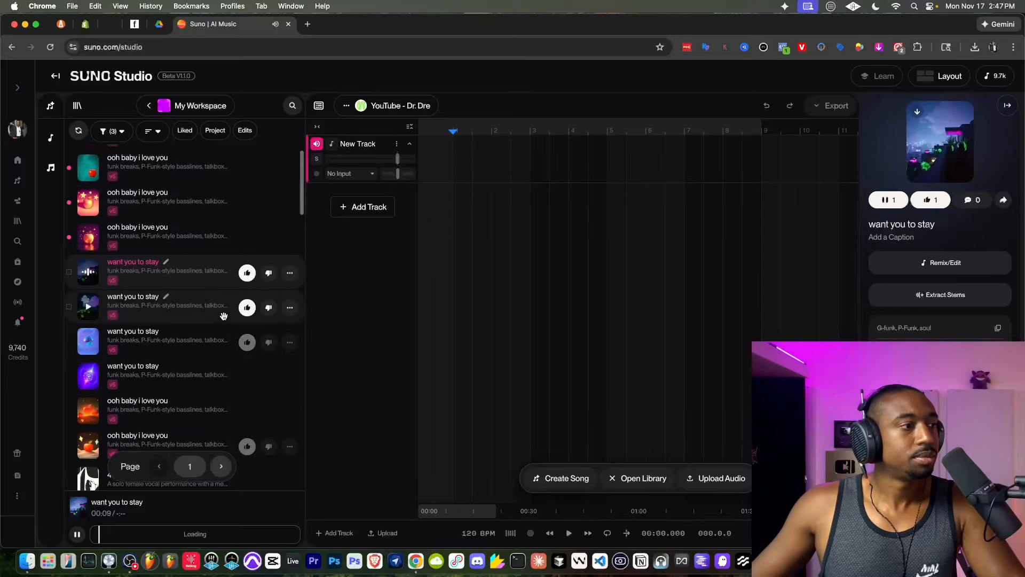
pyautogui.scroll(2, 213, 334)
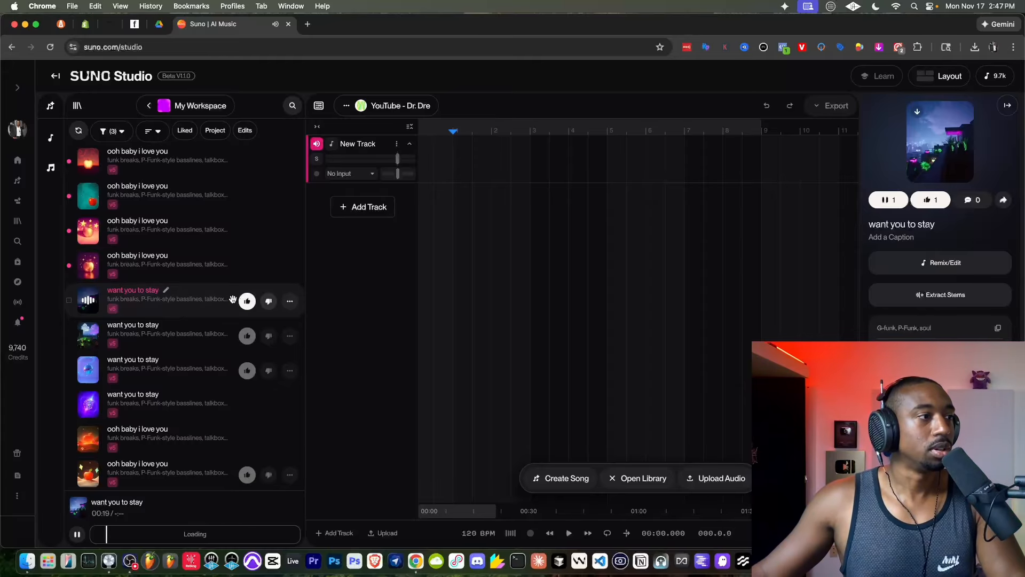
pyautogui.moveTo(124, 300); pyautogui.dragTo(490, 170)
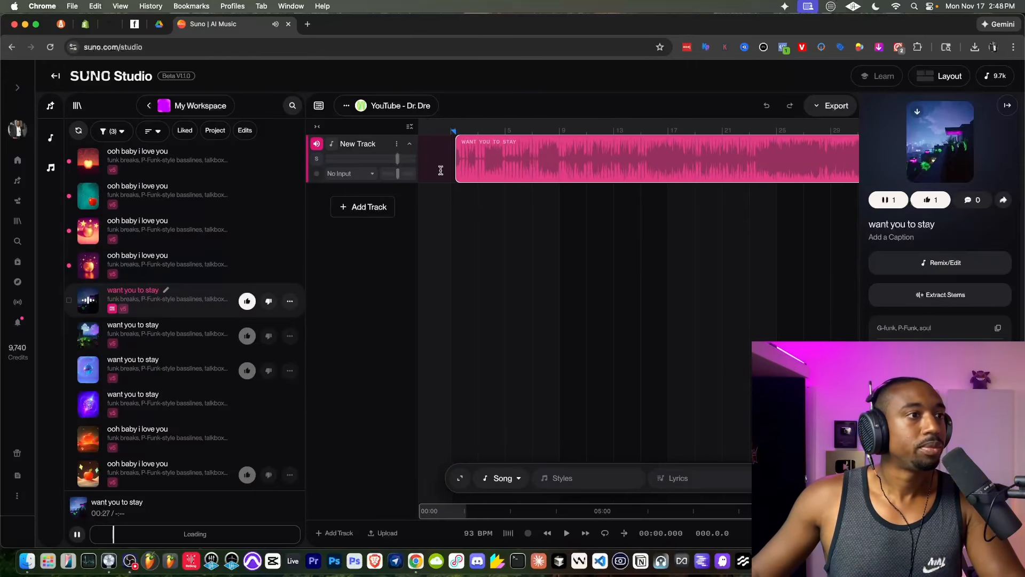
pyautogui.moveTo(477, 139); pyautogui.dragTo(468, 139)
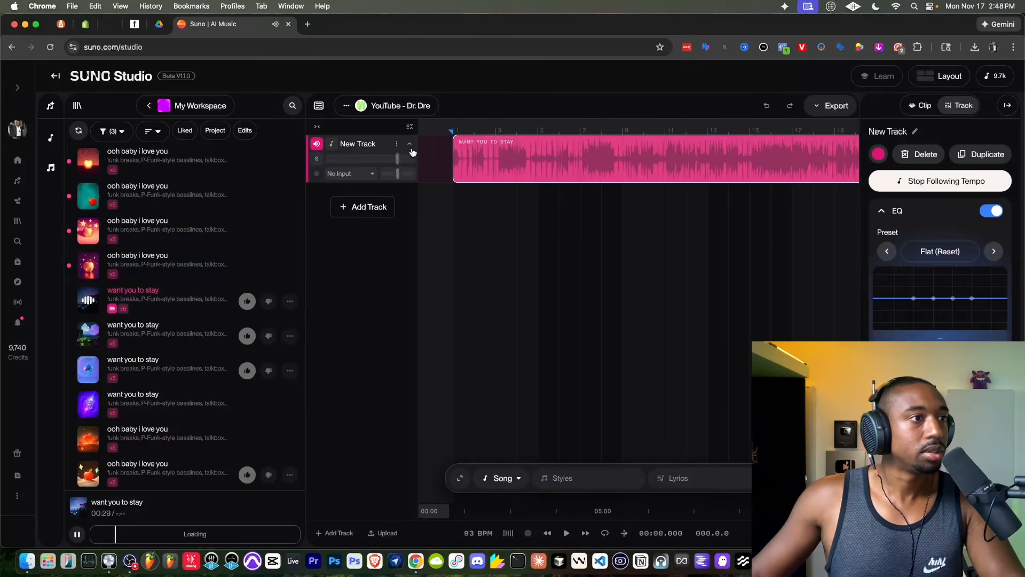
# - Listen to the golden-apple and pink starry "ooh baby i love you" songs, then like the pink one and check its download options
pyautogui.click(88, 264)
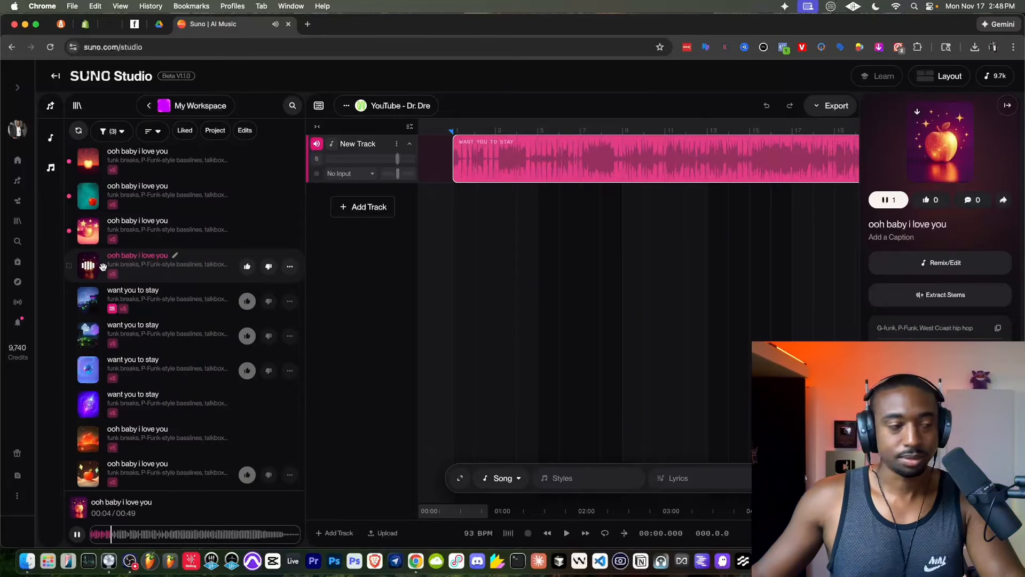
pyautogui.click(89, 232)
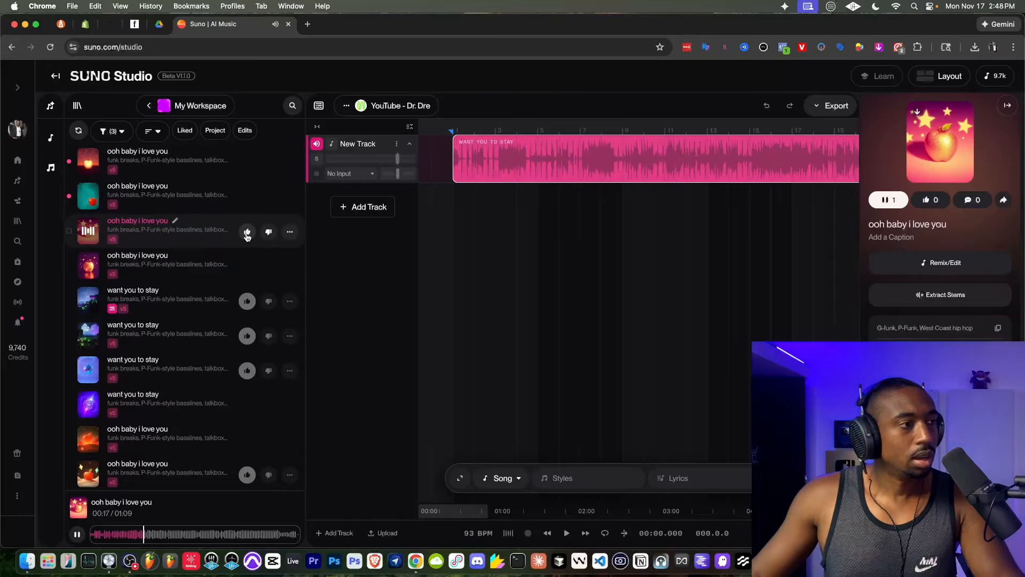
pyautogui.click(289, 231)
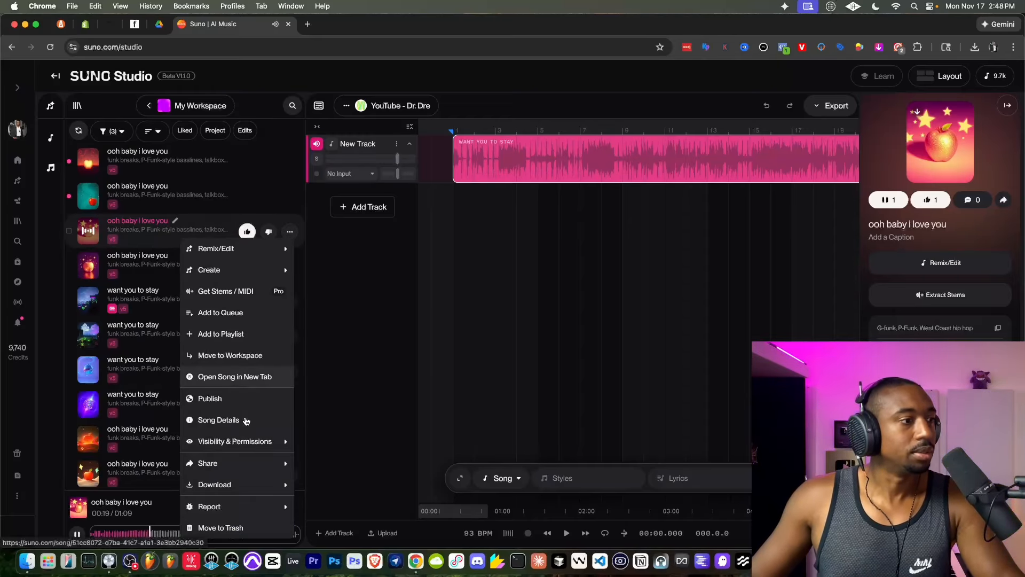
pyautogui.moveTo(245, 483)
pyautogui.click(339, 301)
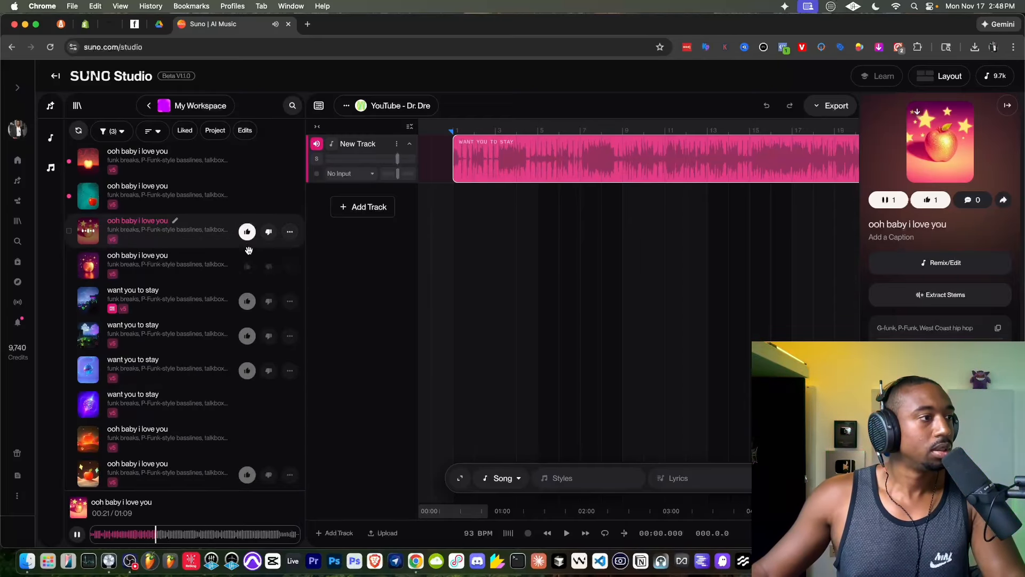
# - Listen to the teal-cover and red-sunset-cover "ooh baby i love you" songs and like the red-sunset one
pyautogui.click(89, 197)
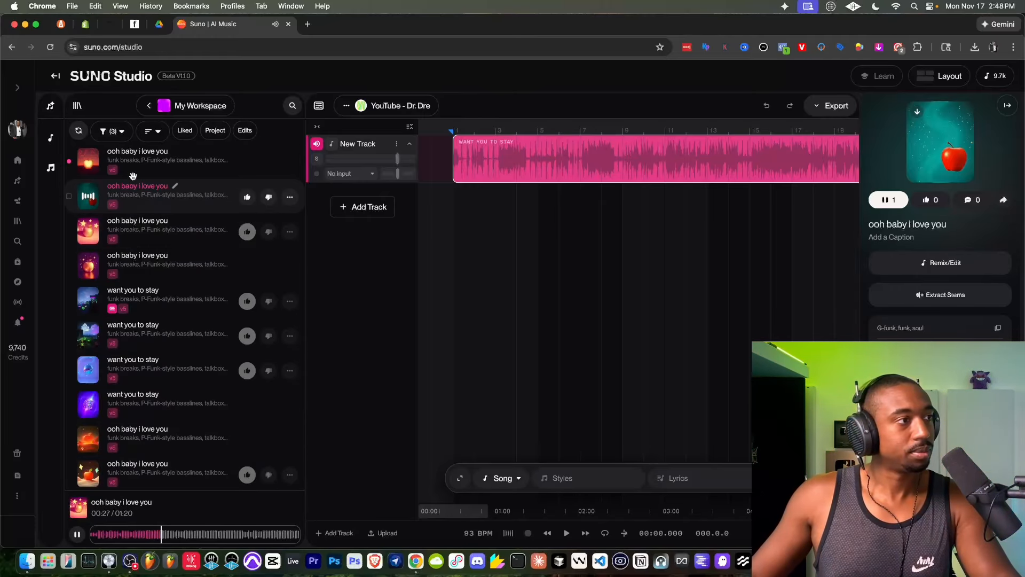
pyautogui.click(89, 163)
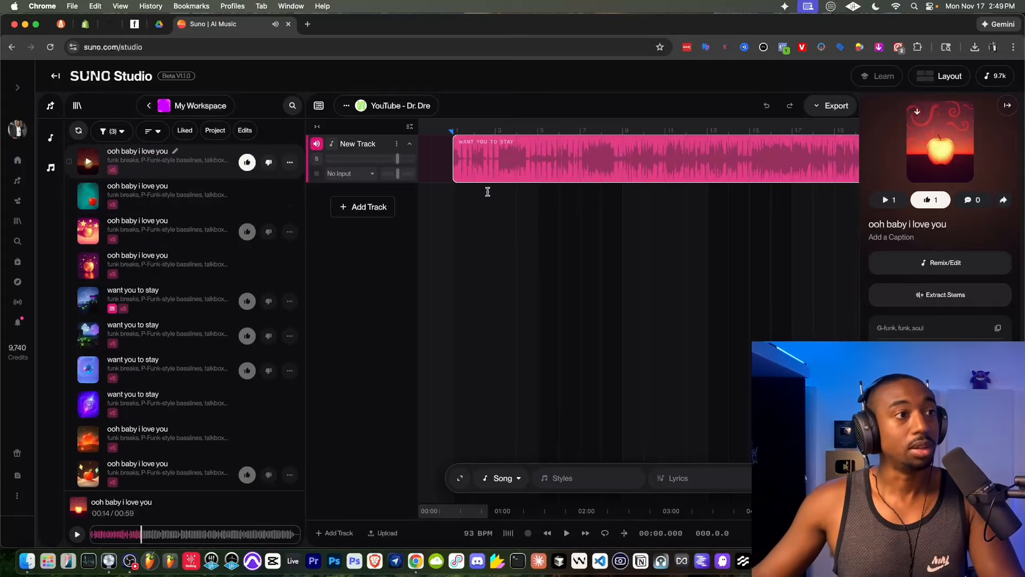
# - Play the "want you to stay" clip in the timeline from its beginning
pyautogui.click(461, 200)
pyautogui.click(459, 200)
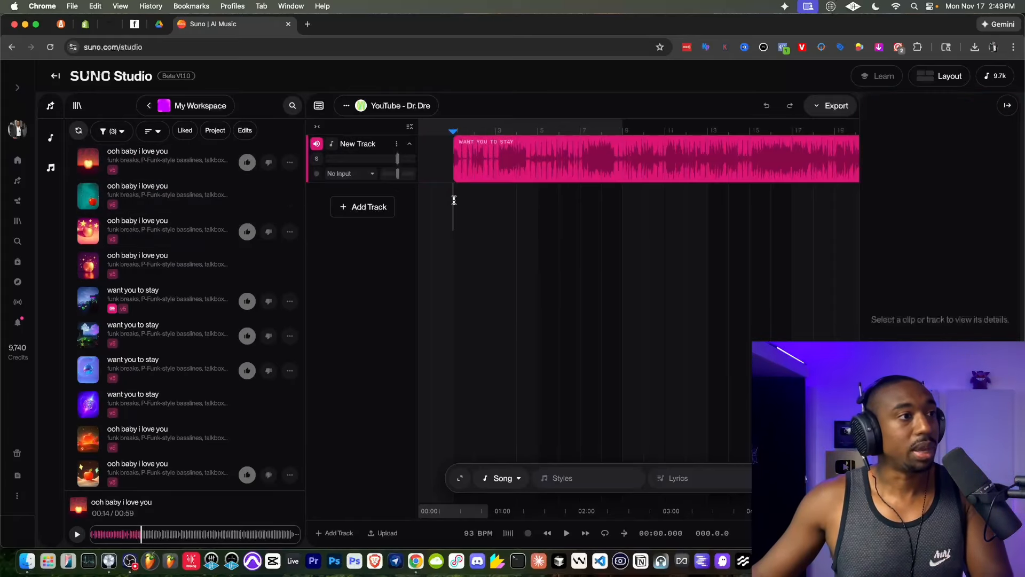
pyautogui.press('space')
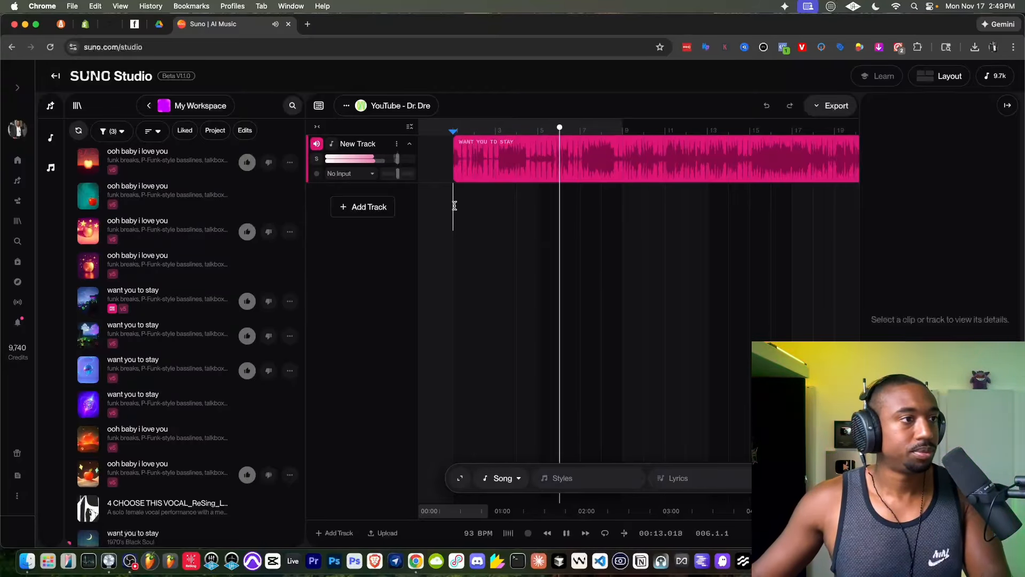
# - Add a second track, set its instrument to Woodwinds and enter the style "R&B flute"
pyautogui.scroll(-4, 452, 206)
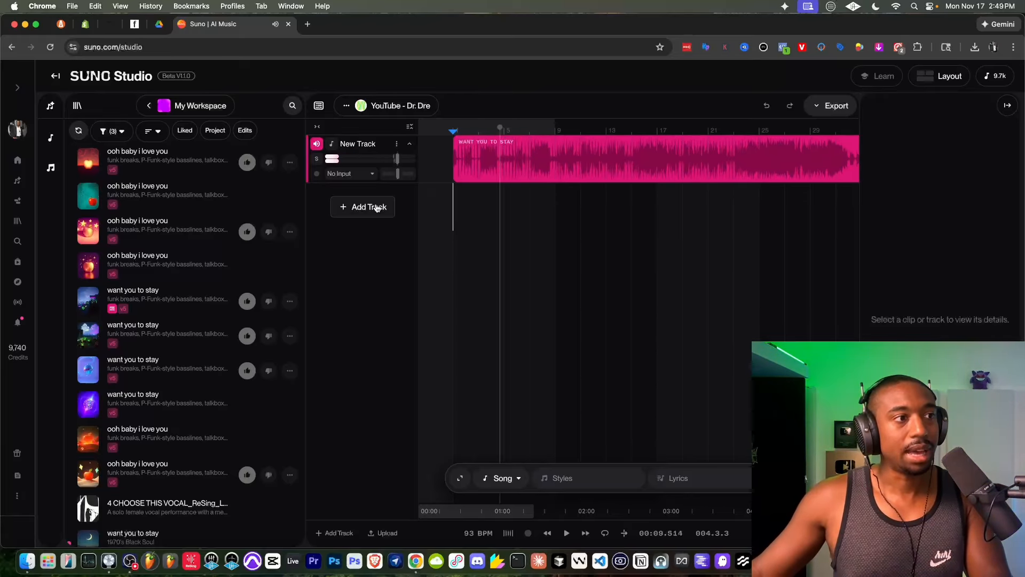
pyautogui.click(376, 208)
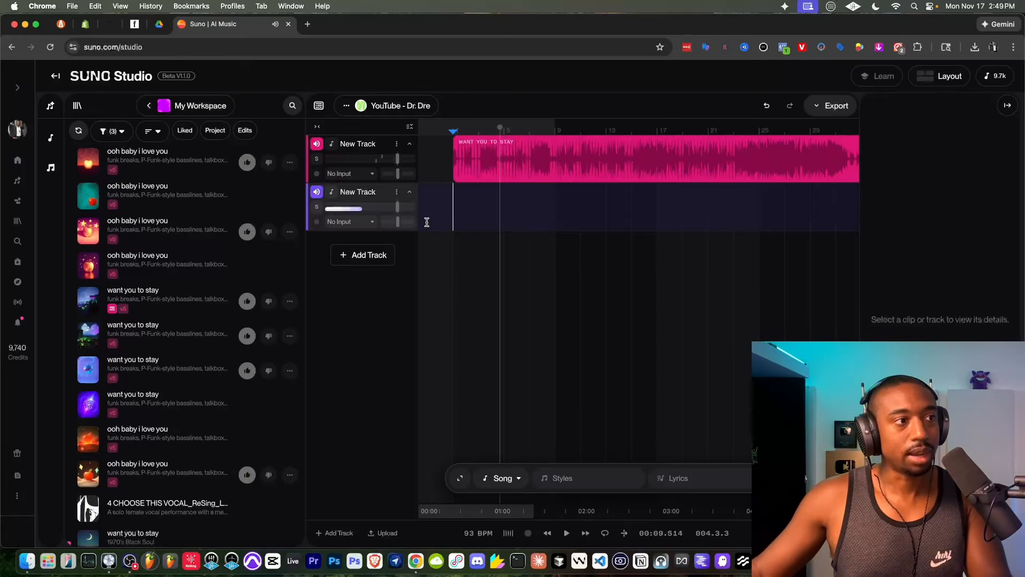
pyautogui.click(503, 478)
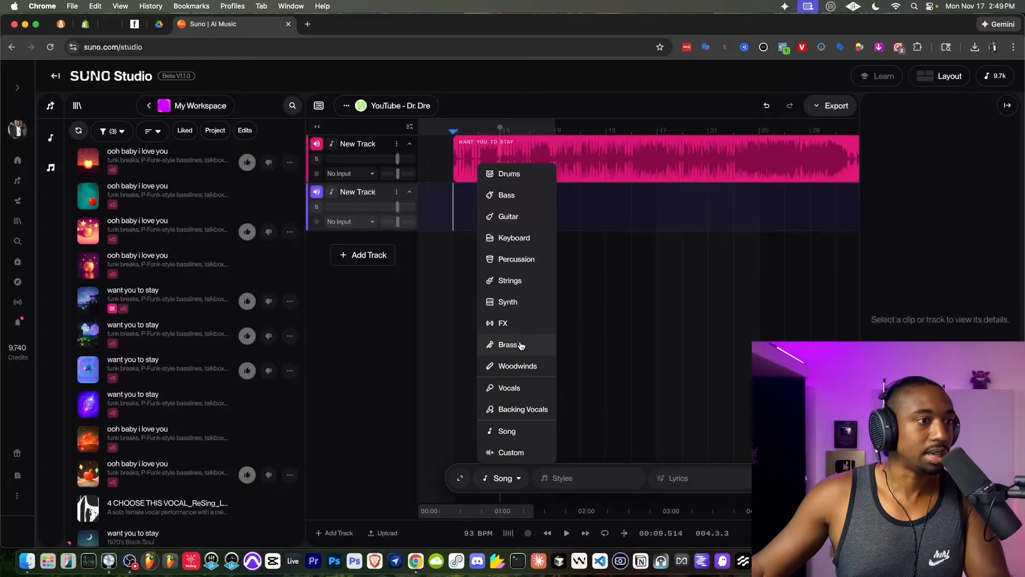
pyautogui.click(516, 366)
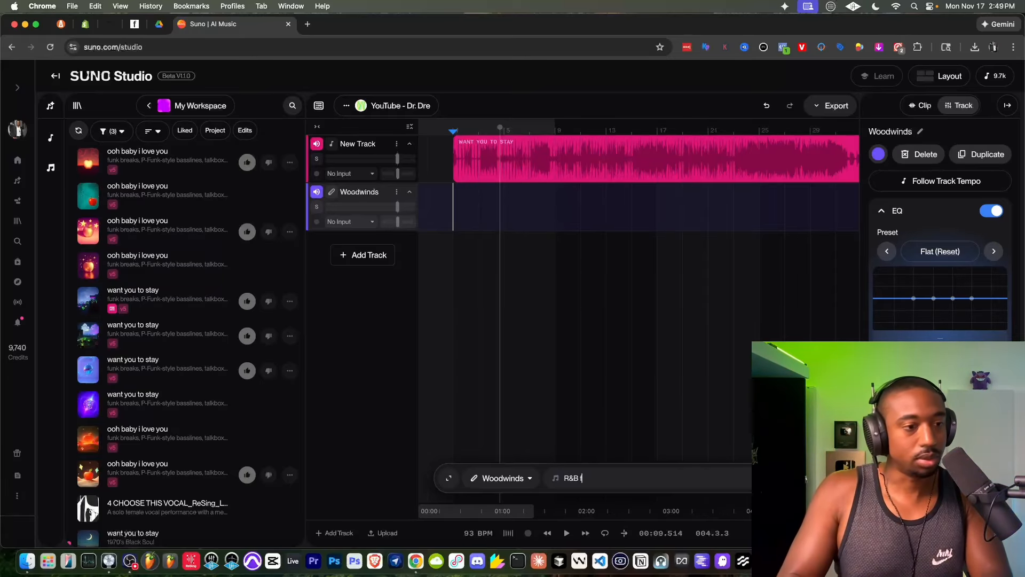
# - Generate the R&B flute part on the Woodwinds track over nearly the full length of the song
pyautogui.click(500, 247)
pyautogui.scroll(-3, 545, 209)
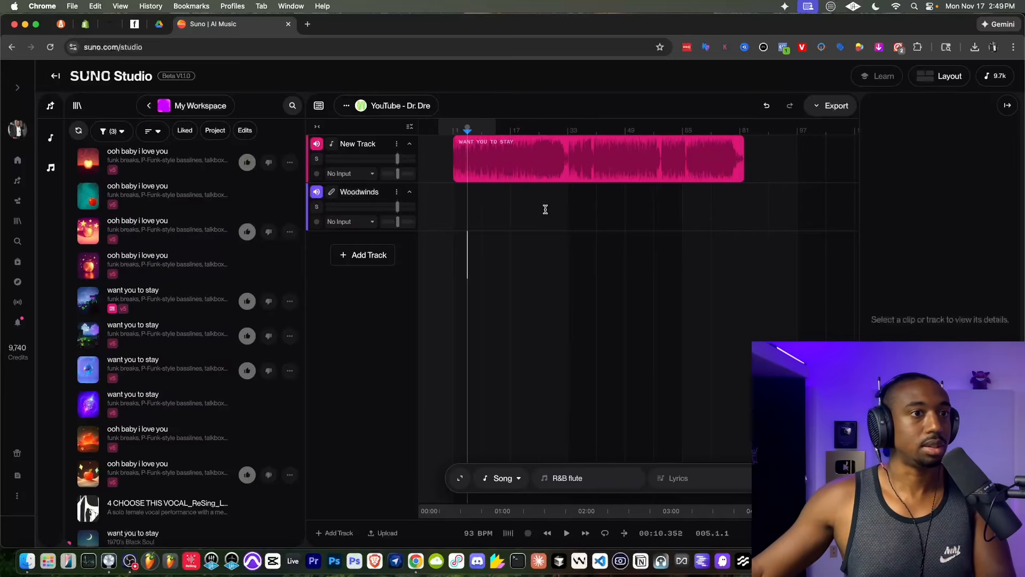
pyautogui.moveTo(742, 206); pyautogui.dragTo(454, 212)
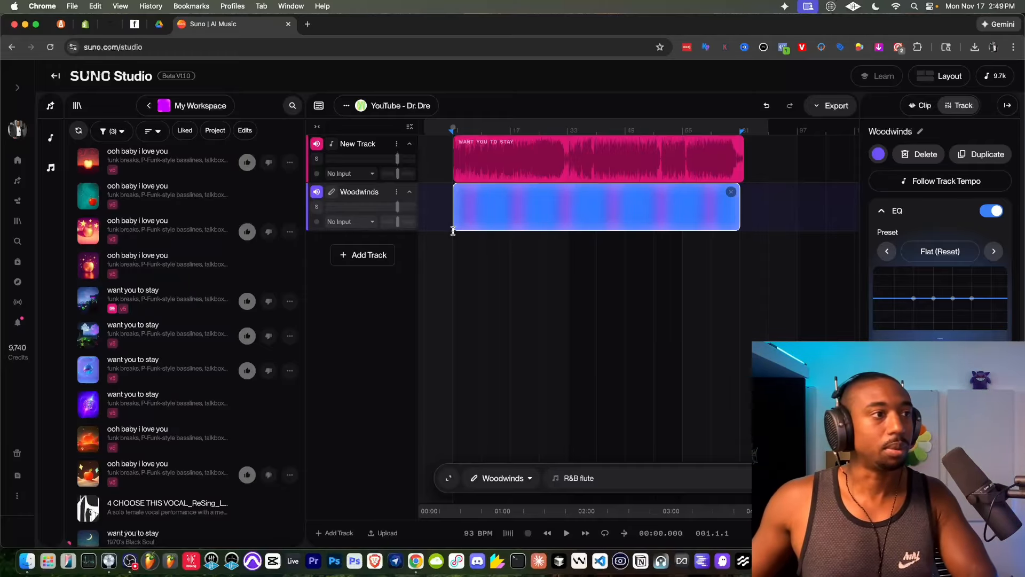
# - Add a Backing Vocals track and generate "R&B Female Harmonies" over the same time range
pyautogui.click(368, 255)
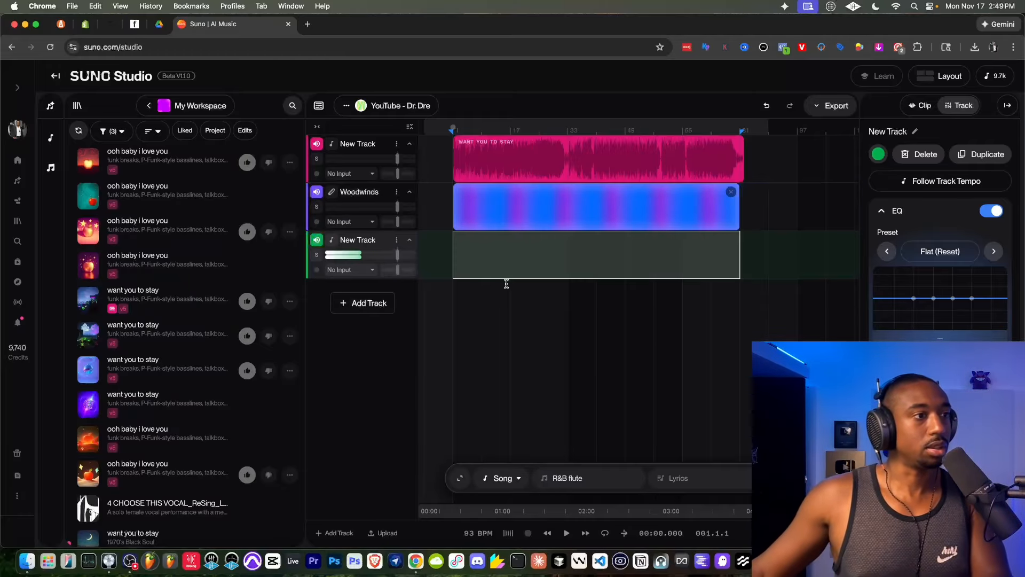
pyautogui.click(519, 478)
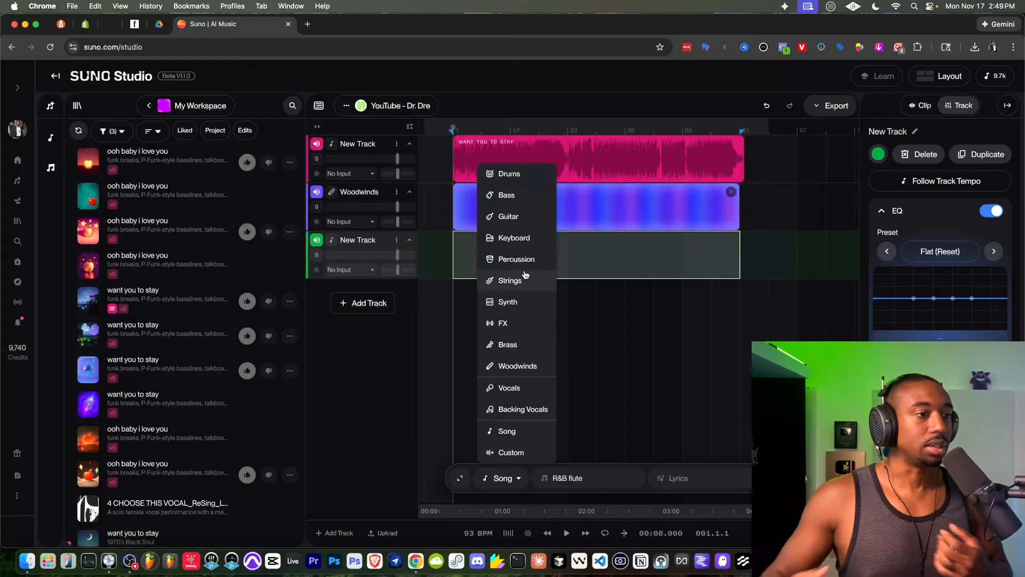
pyautogui.click(515, 411)
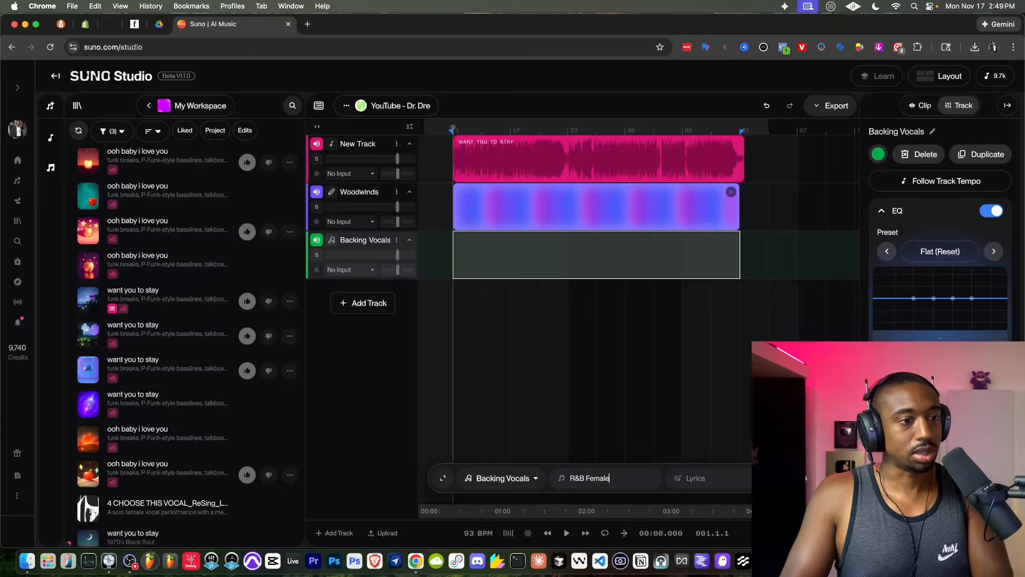
pyautogui.write('Harmonies')
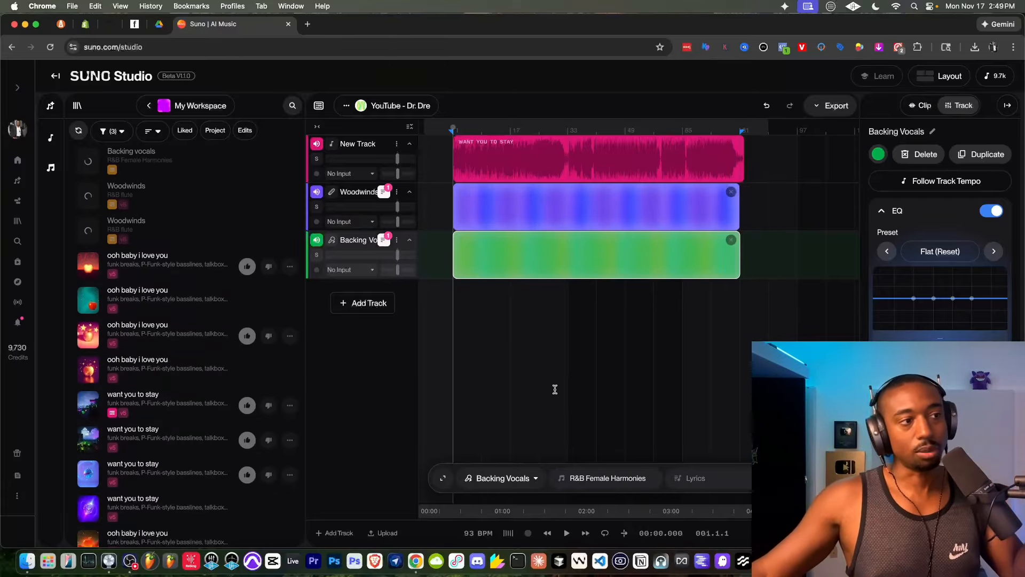
# - Add a Percussion track and generate a "bongos and congas" part over the same time range
pyautogui.click(363, 302)
pyautogui.click(502, 478)
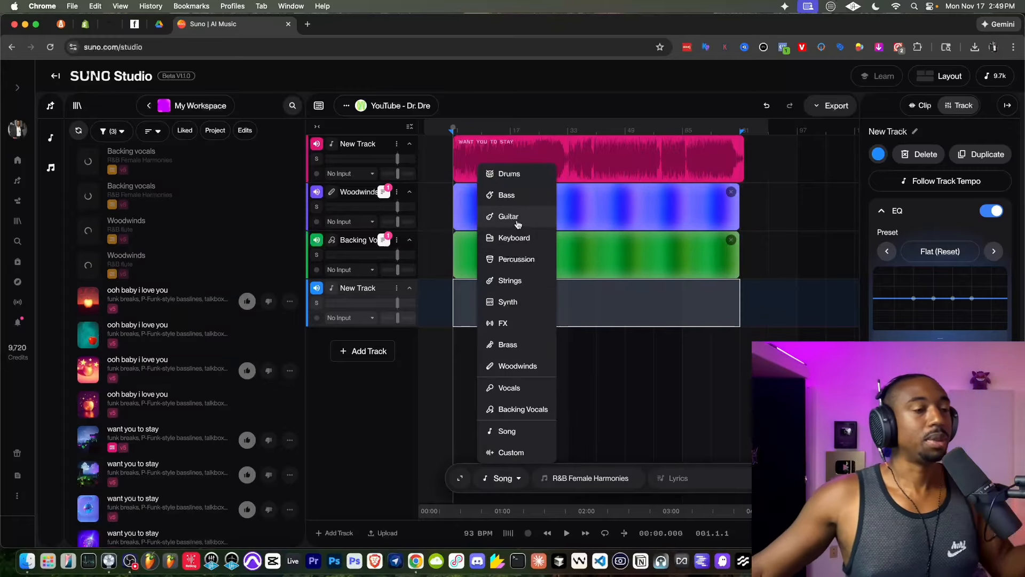
pyautogui.click(517, 259)
pyautogui.click(596, 478)
pyautogui.write('b')
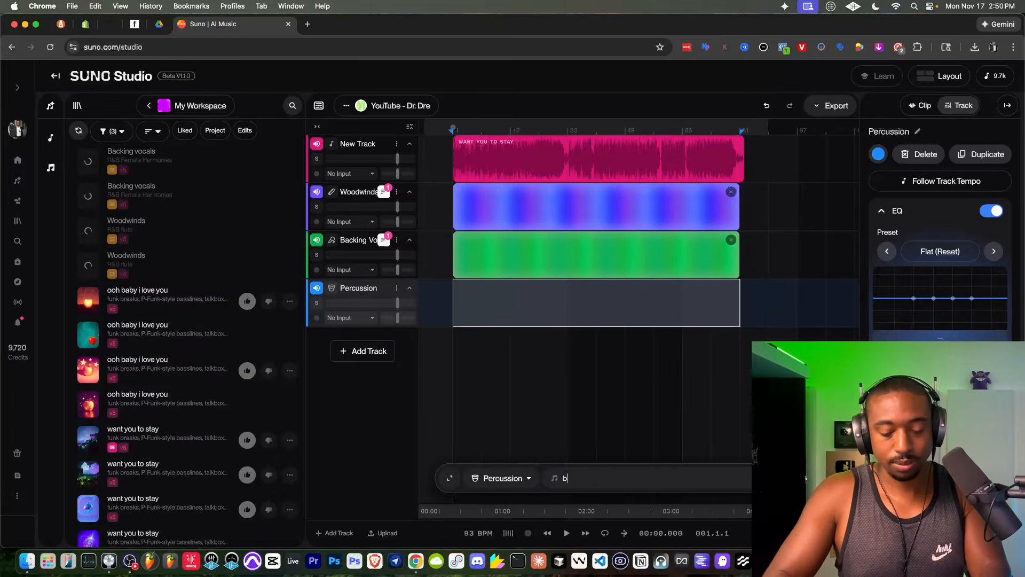
pyautogui.write('ongos and congas')
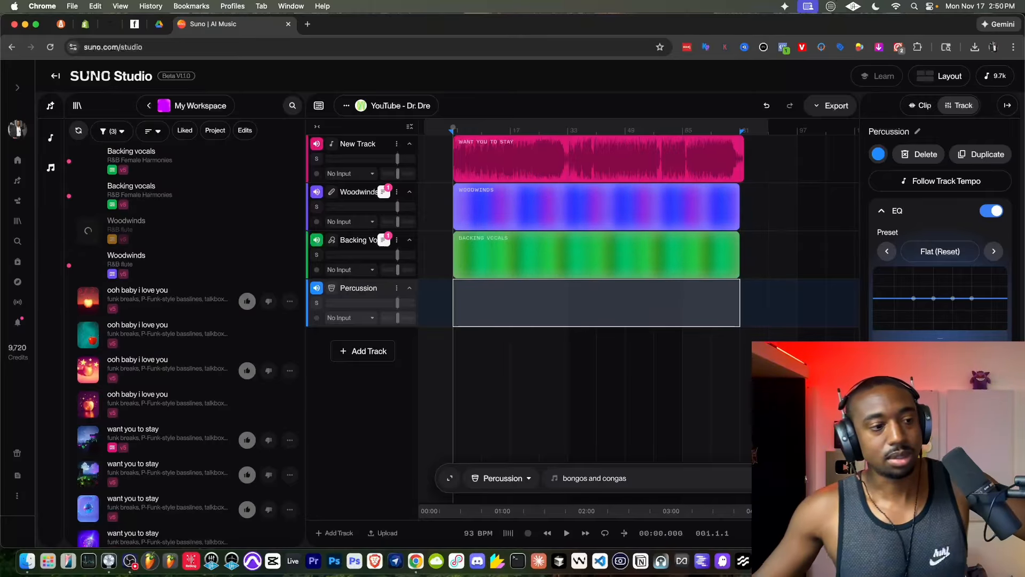
pyautogui.press('Return')
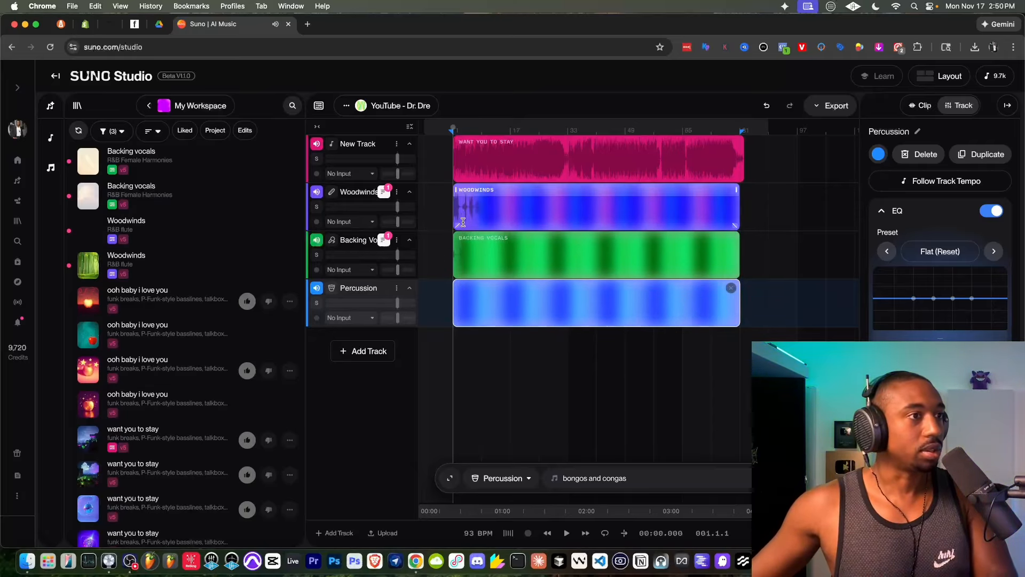
# - Start playback of the arrangement and rename the track holding the "want you to stay" clip as SAMPLE 1
pyautogui.press('space')
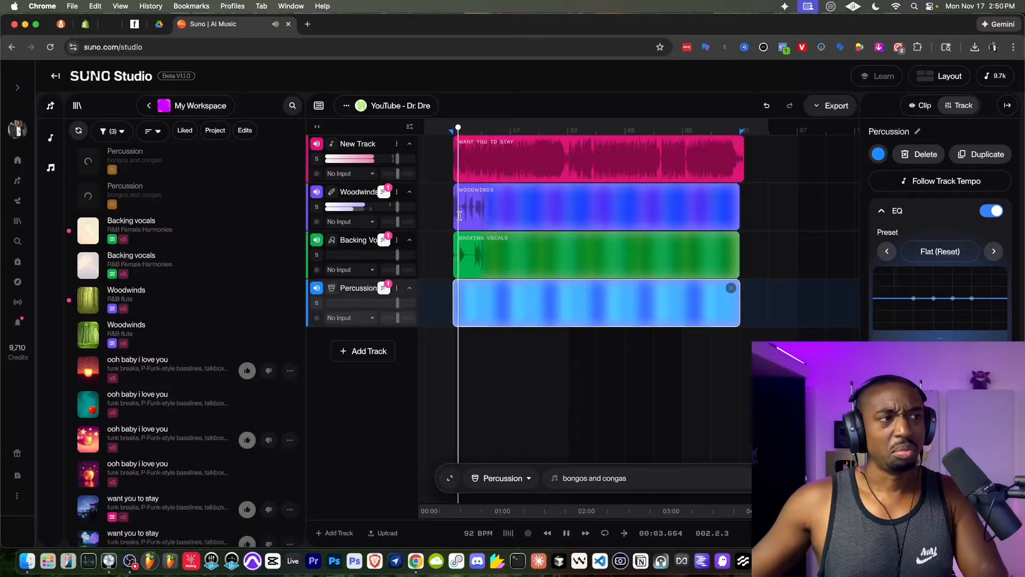
pyautogui.click(396, 144)
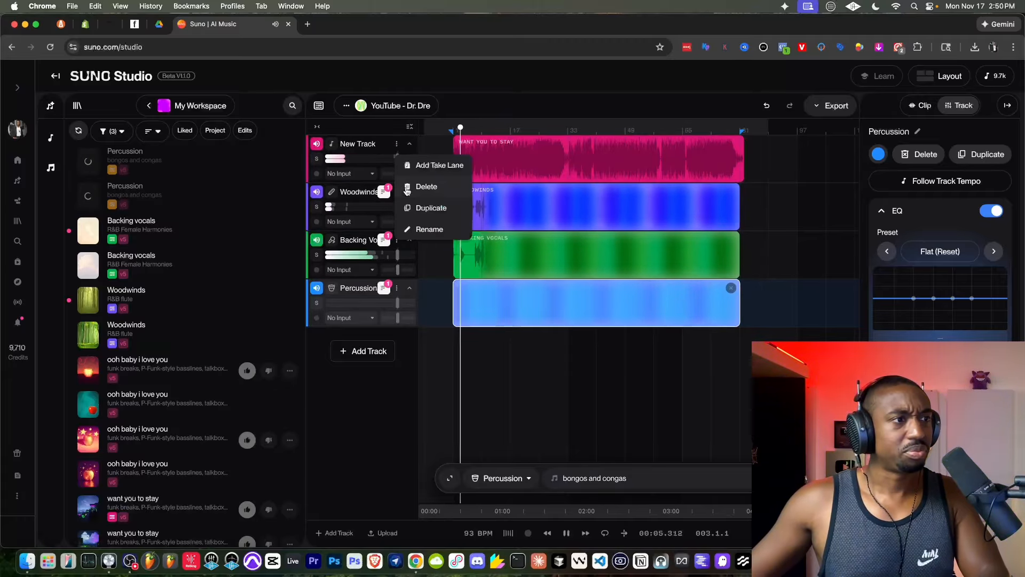
pyautogui.click(430, 229)
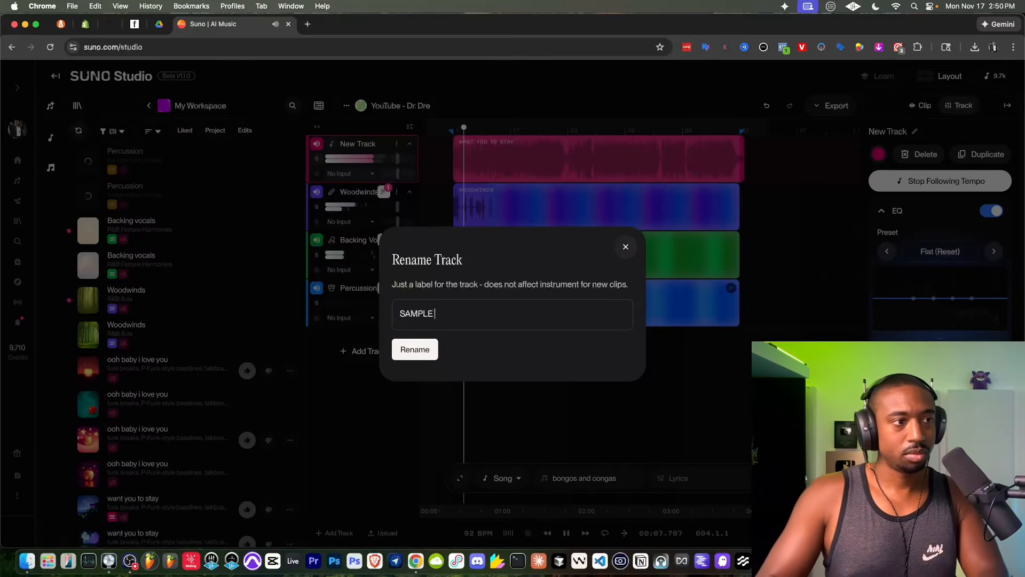
pyautogui.press('Return')
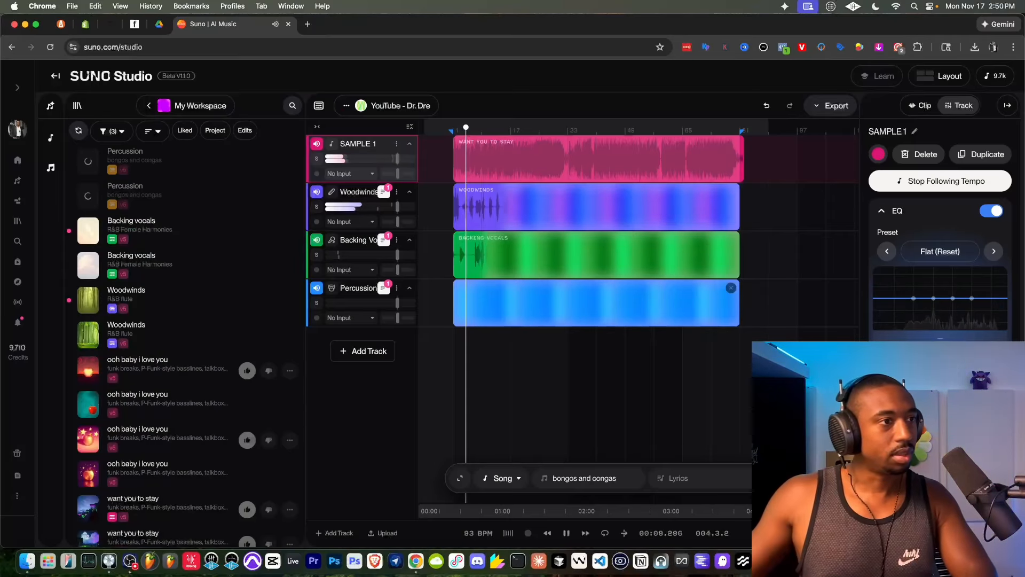
pyautogui.click(396, 191)
pyautogui.click(430, 298)
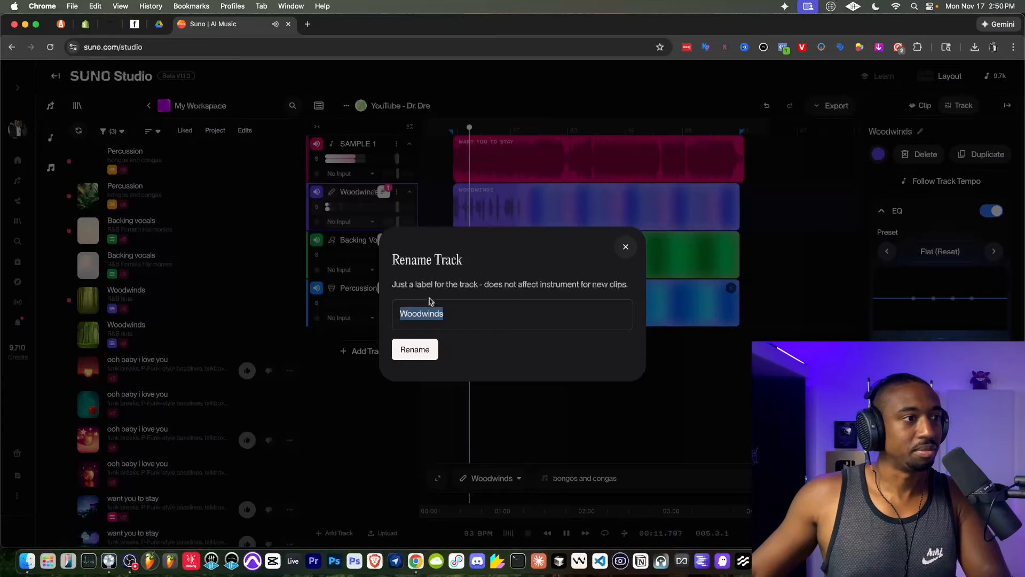
pyautogui.click(625, 246)
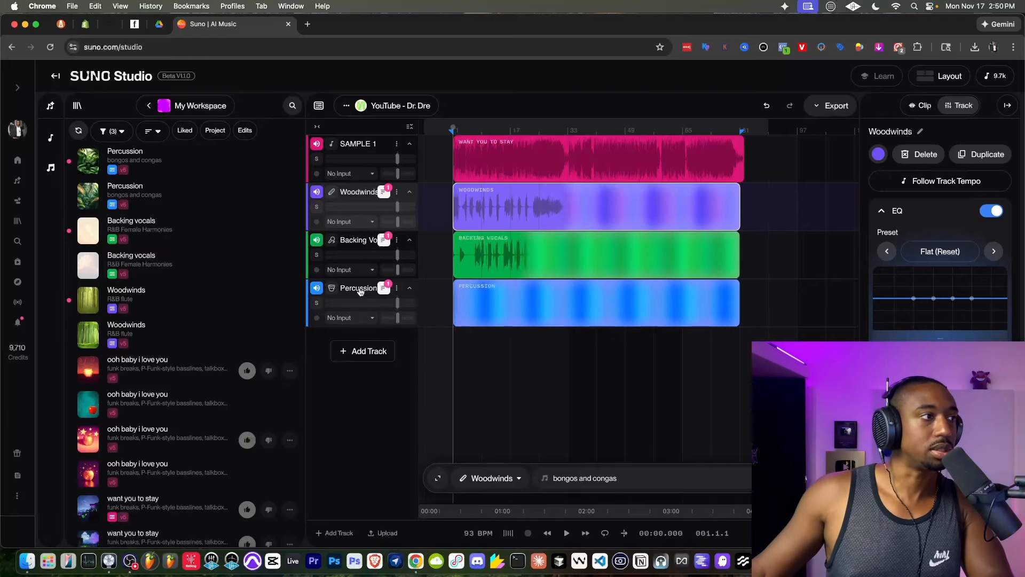
# - Play the song together with the woodwinds, backing vocals and percussion from the start
pyautogui.press('space')
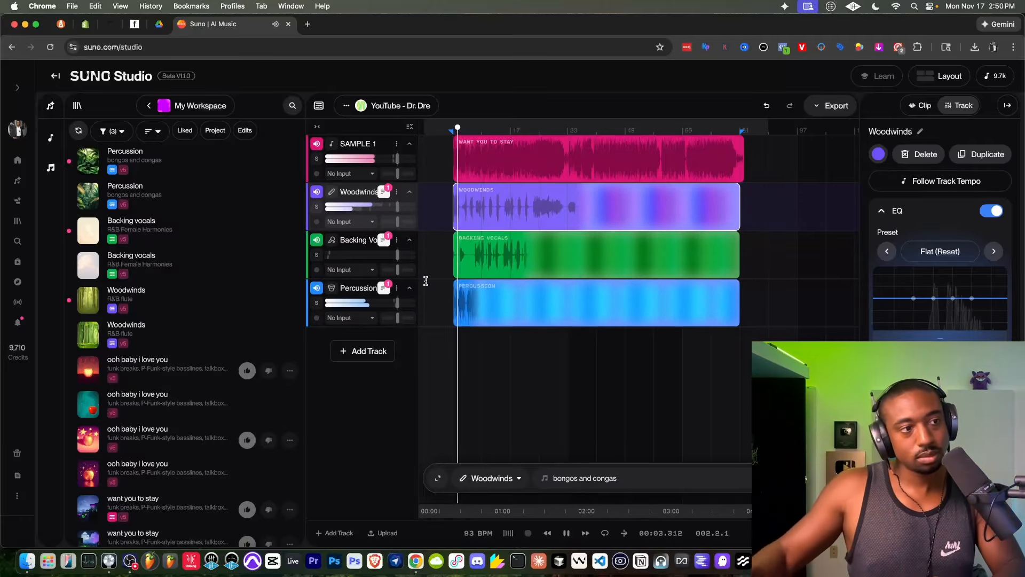
# - Mute the Percussion track and listen to the song with only the woodwinds and backing vocals
pyautogui.click(320, 289)
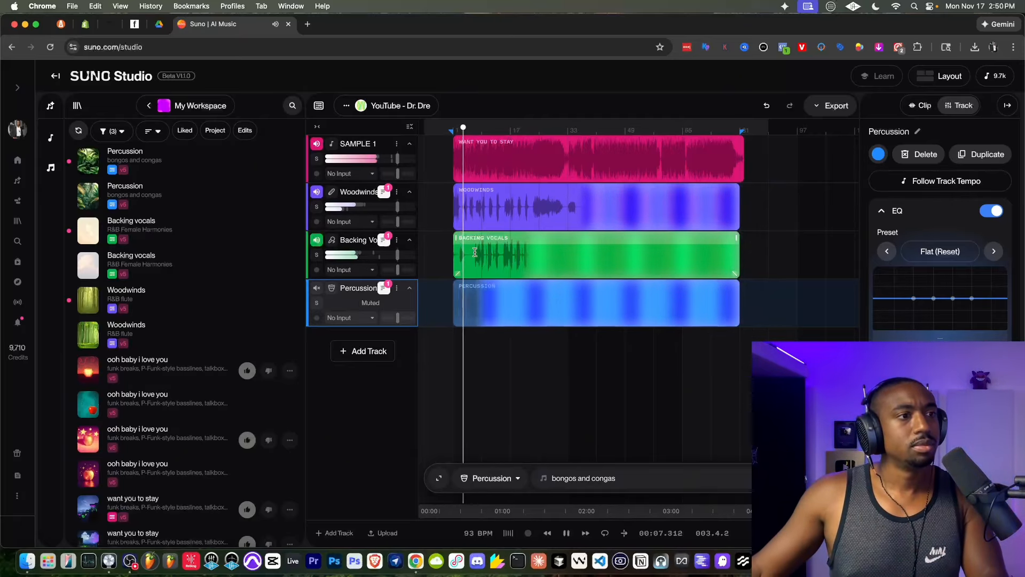
pyautogui.scroll(5, 456, 259)
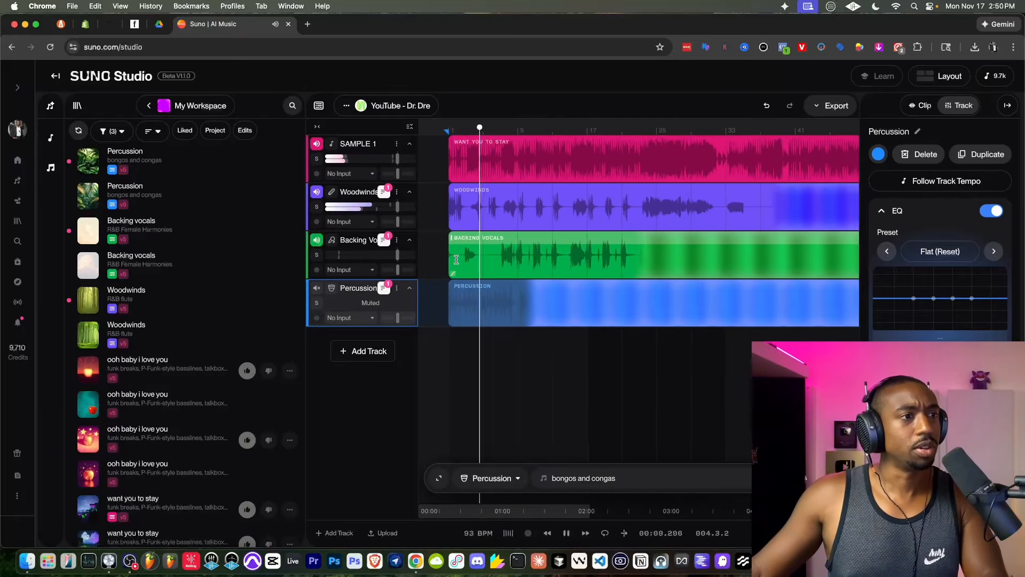
pyautogui.scroll(-3, 456, 259)
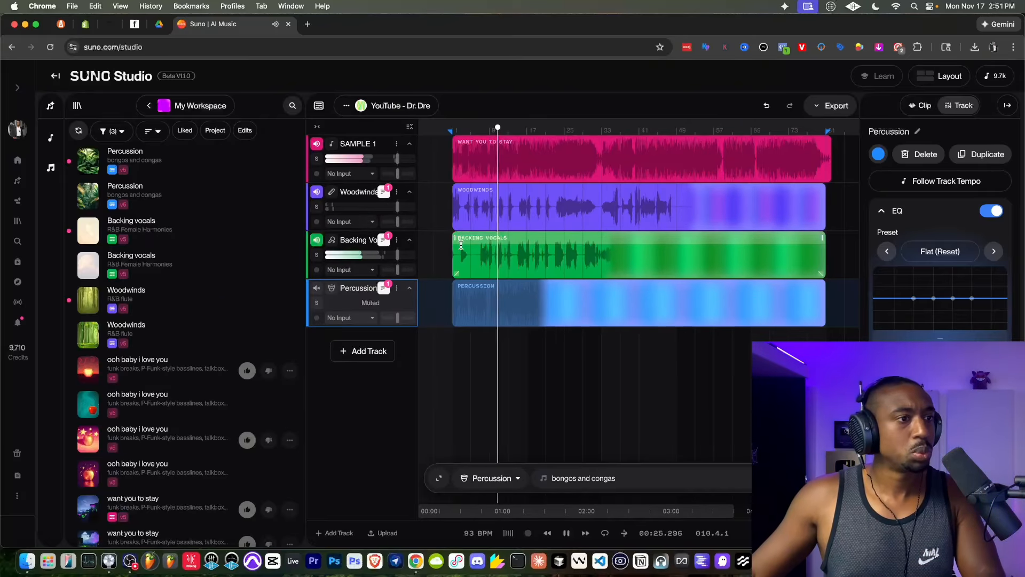
pyautogui.scroll(2, 464, 246)
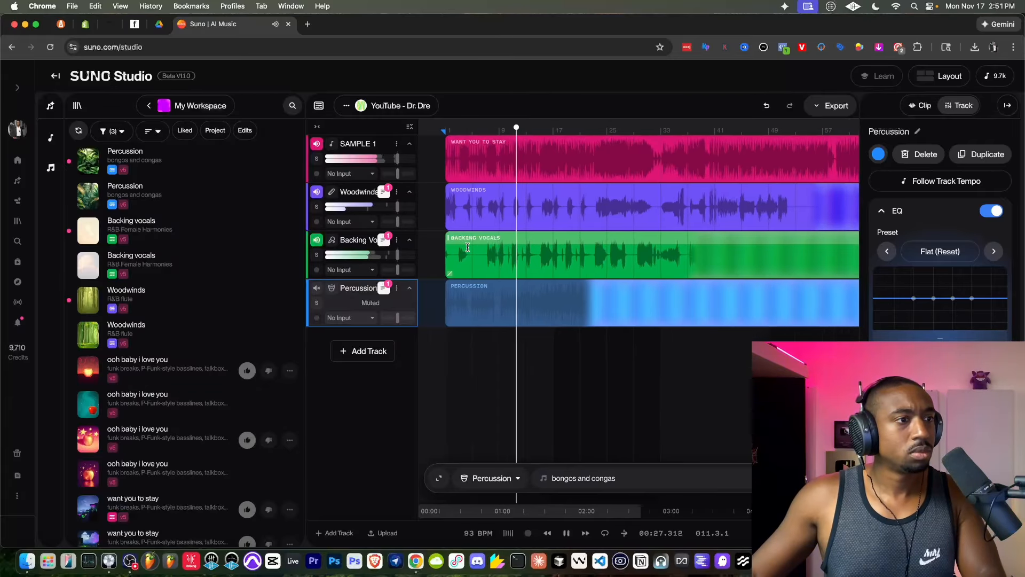
pyautogui.scroll(3, 467, 248)
pyautogui.press('space')
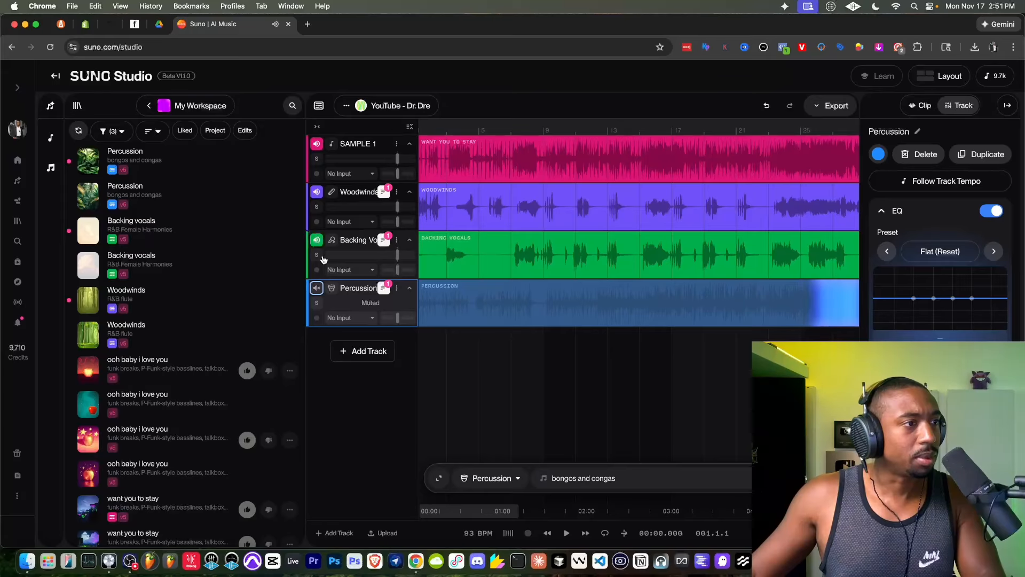
# - Briefly solo and unsolo the Backing Vocals track, and play the mix from about bar 5 to check the vocals' timing
pyautogui.click(321, 256)
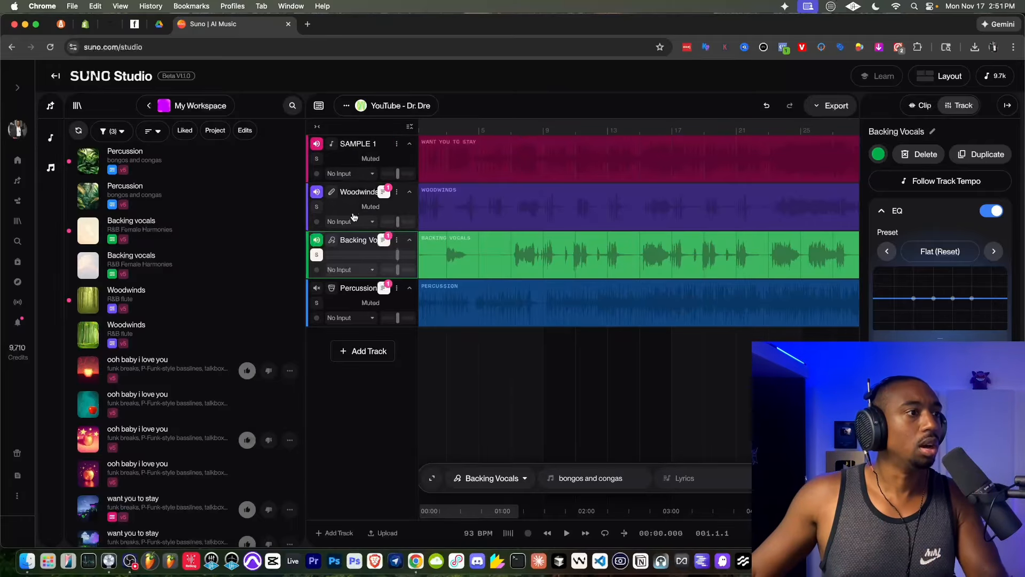
pyautogui.click(318, 255)
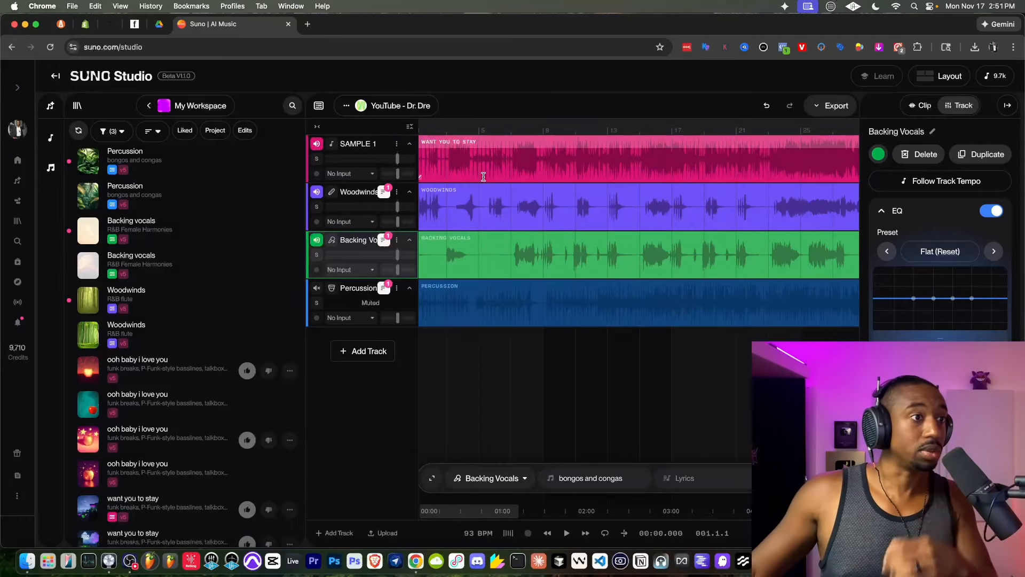
pyautogui.click(479, 352)
pyautogui.press('space')
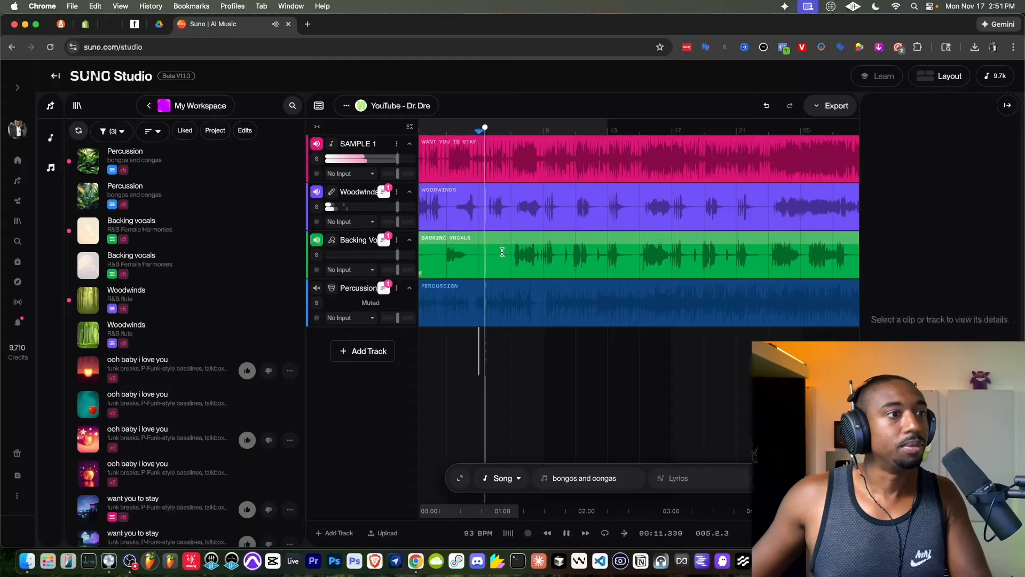
pyautogui.scroll(5, 512, 253)
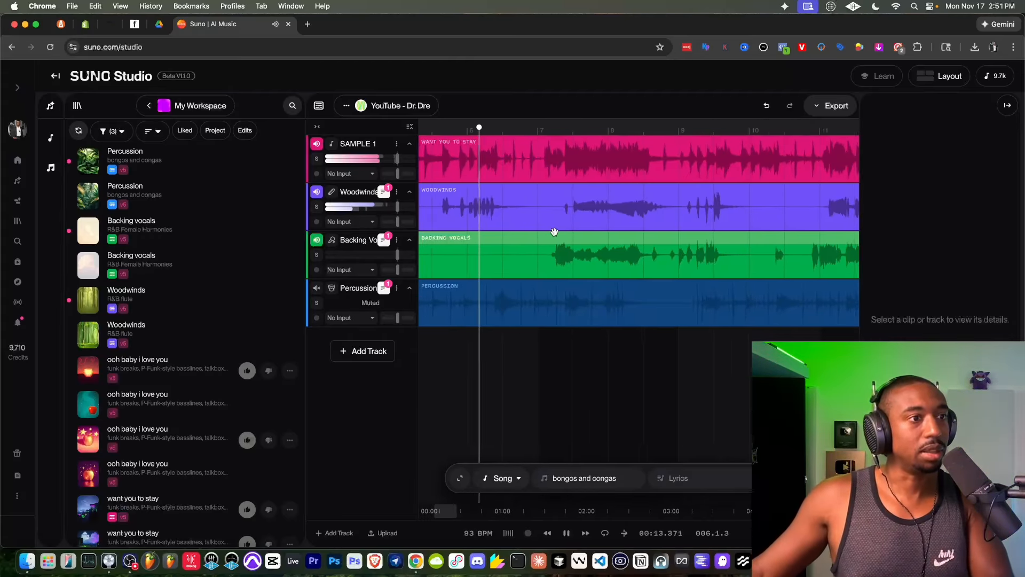
pyautogui.scroll(2, 554, 156)
pyautogui.press('space')
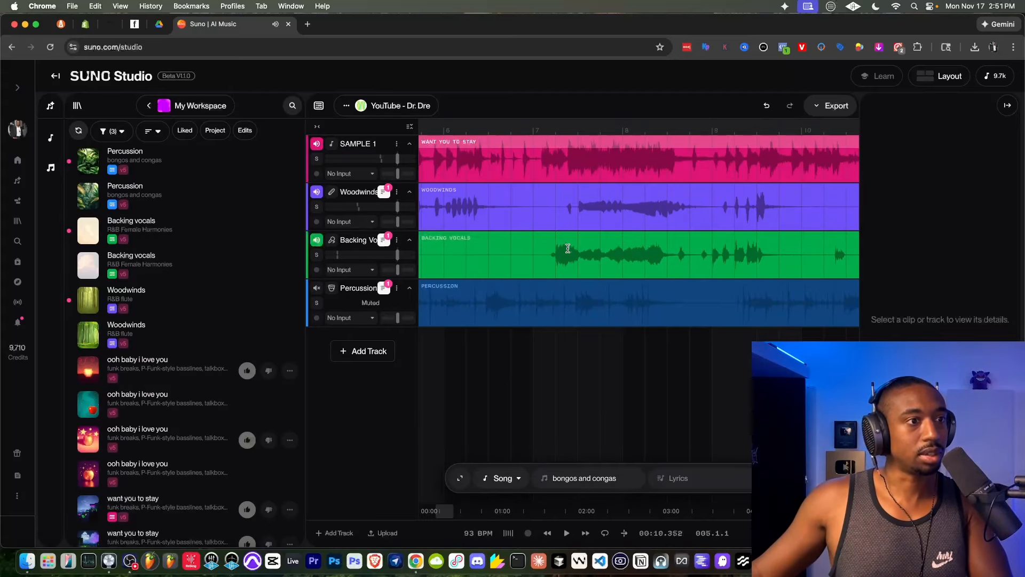
# - Shift the Backing Vocals clip slightly earlier and play from about bar 7 to check its timing against the song
pyautogui.scroll(4, 571, 245)
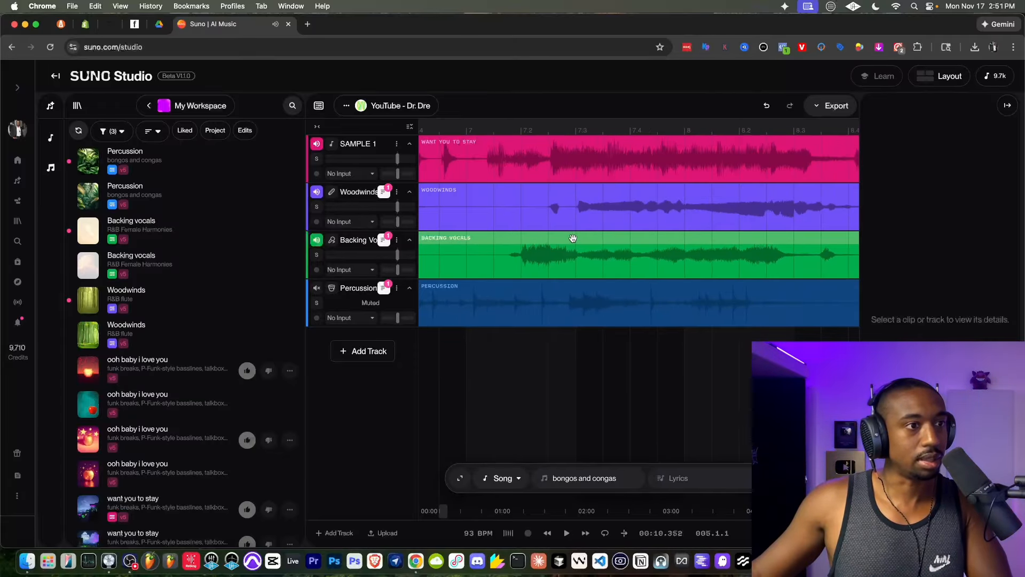
pyautogui.moveTo(573, 238); pyautogui.dragTo(536, 238)
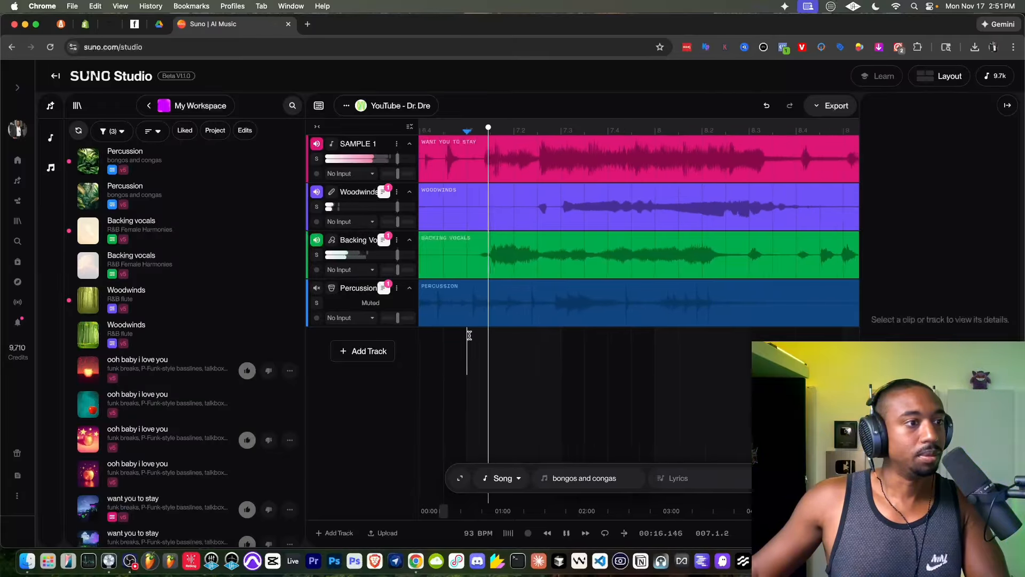
pyautogui.scroll(-5, 470, 335)
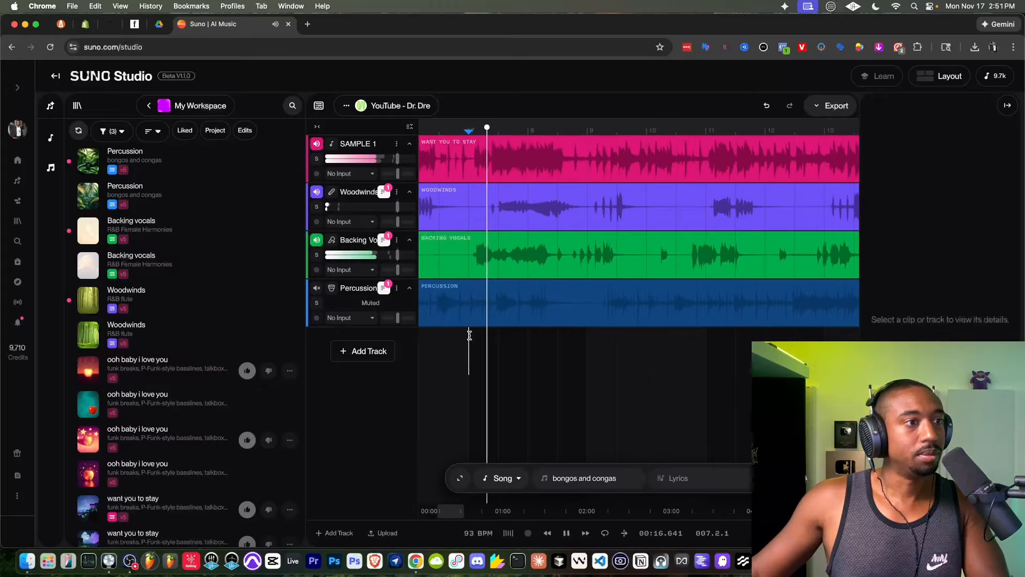
pyautogui.scroll(-3, 467, 267)
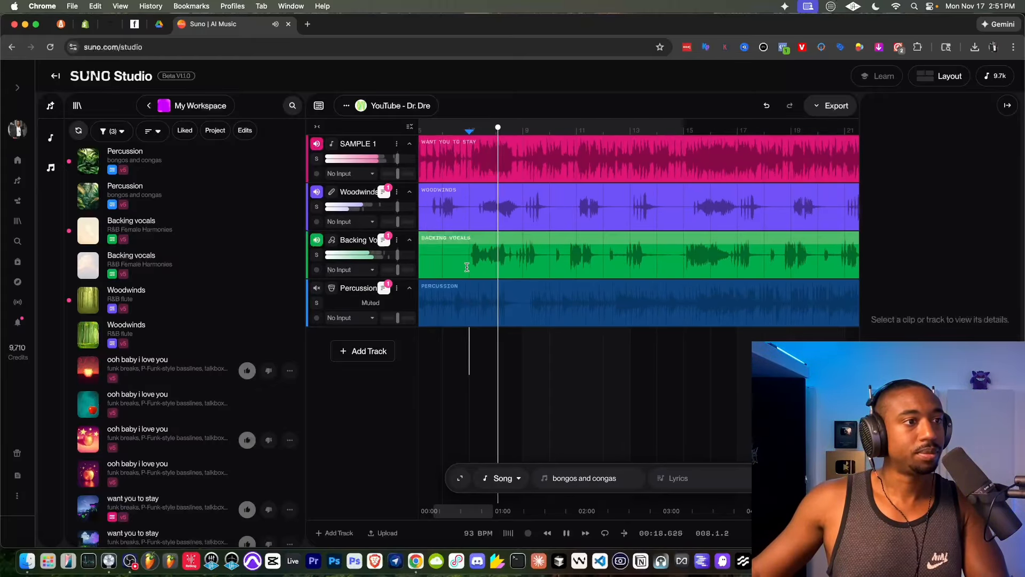
pyautogui.scroll(3, 480, 268)
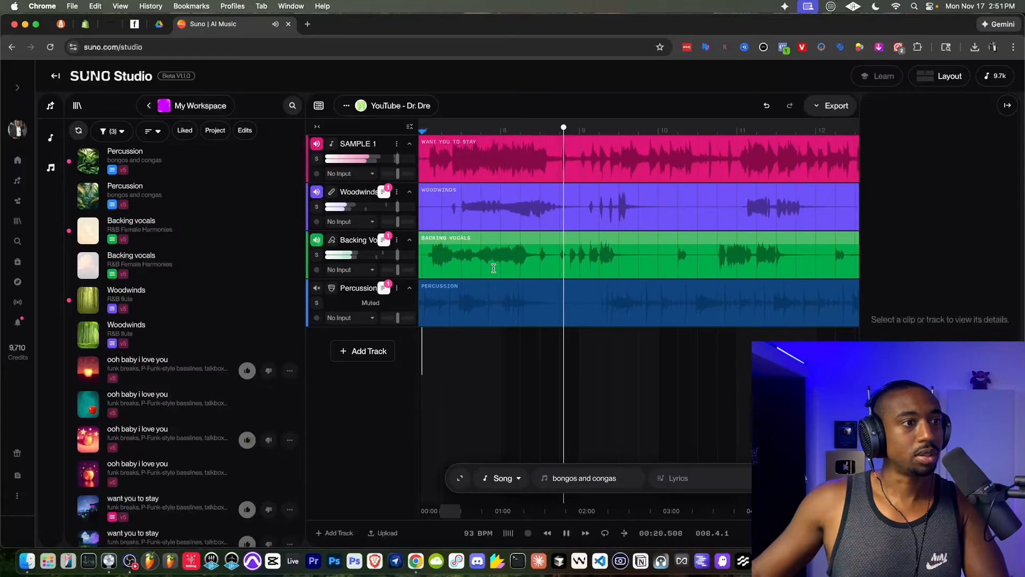
pyautogui.press('space')
# - Move the Backing Vocals clip slightly later so that it starts at about 1.1.3, just after bar 1
pyautogui.scroll(3, 639, 238)
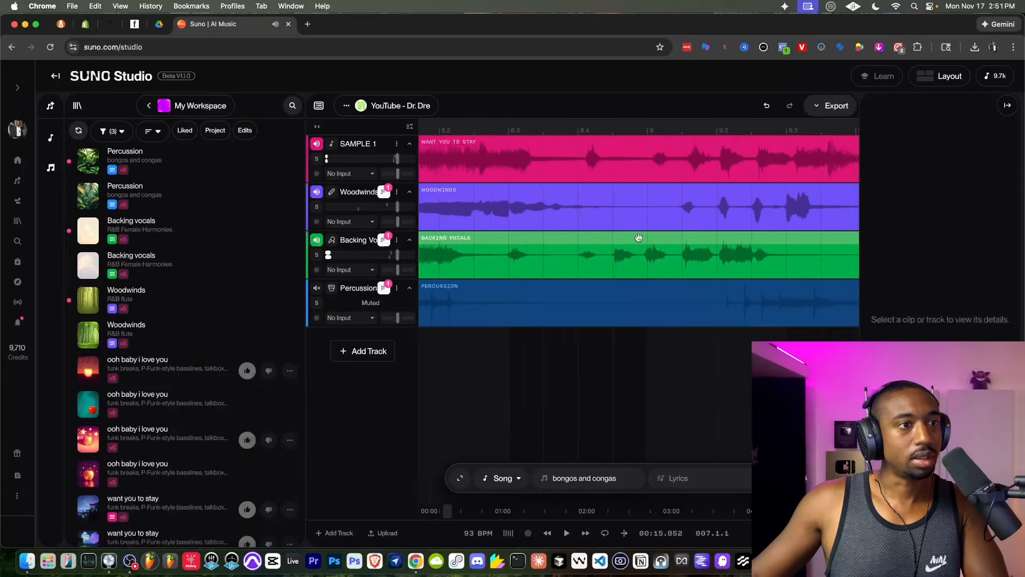
pyautogui.click(639, 238)
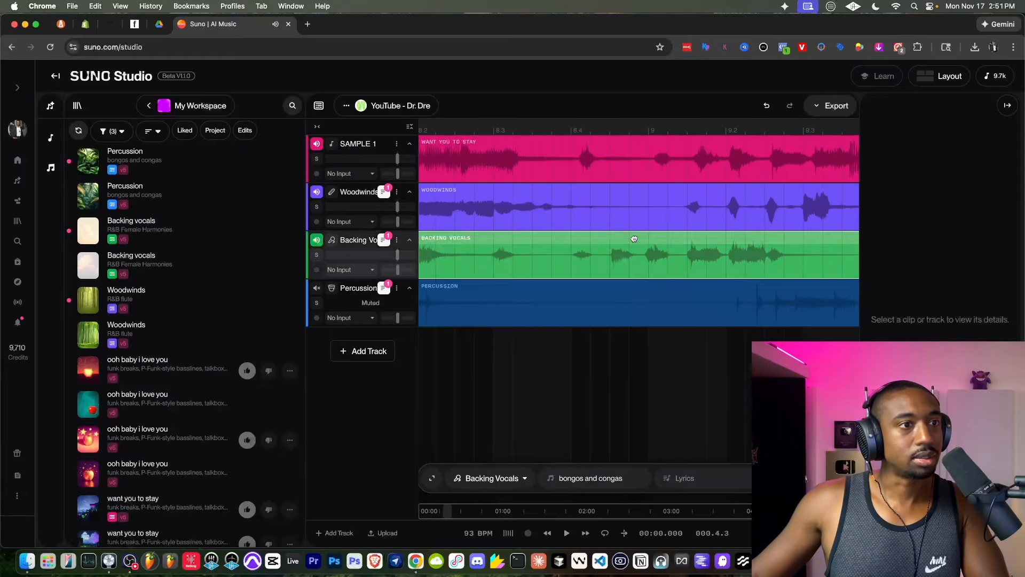
pyautogui.click(720, 242)
pyautogui.scroll(3, 720, 242)
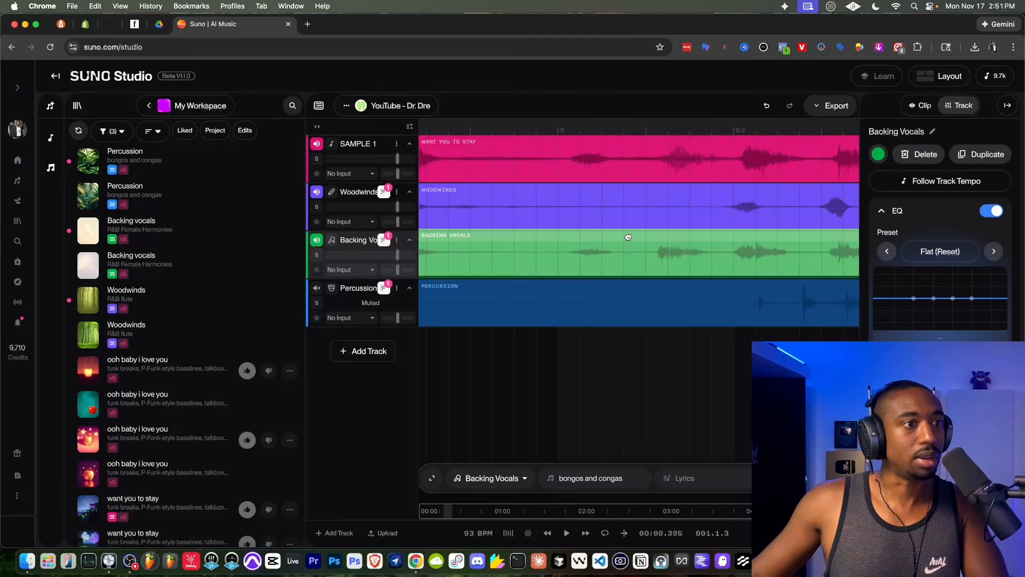
pyautogui.scroll(-5, 629, 236)
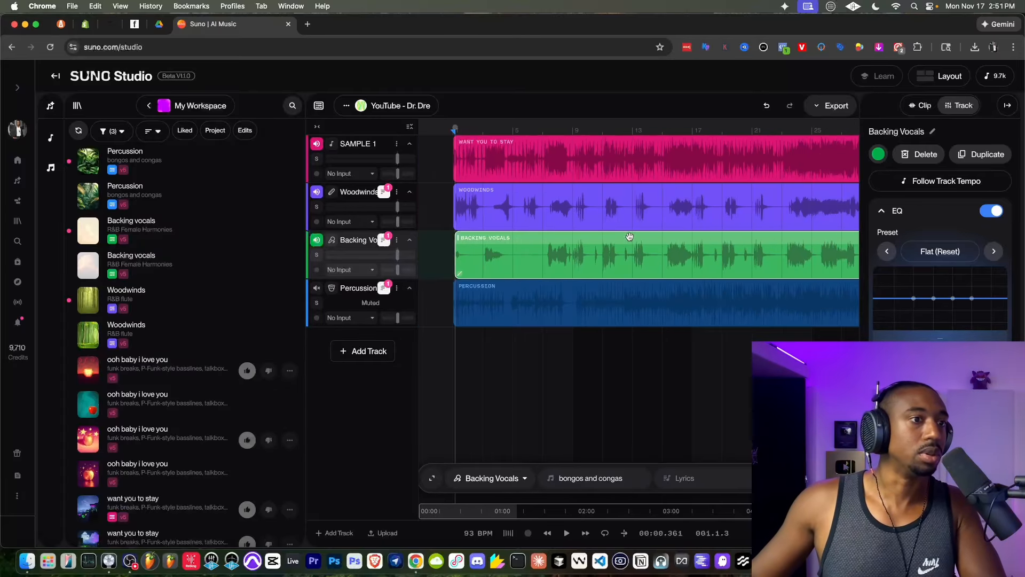
pyautogui.scroll(-3, 629, 236)
# - Play the arrangement from the start of the Backing Vocals clip and examine how the vocals and woodwinds align with the song
pyautogui.press('space')
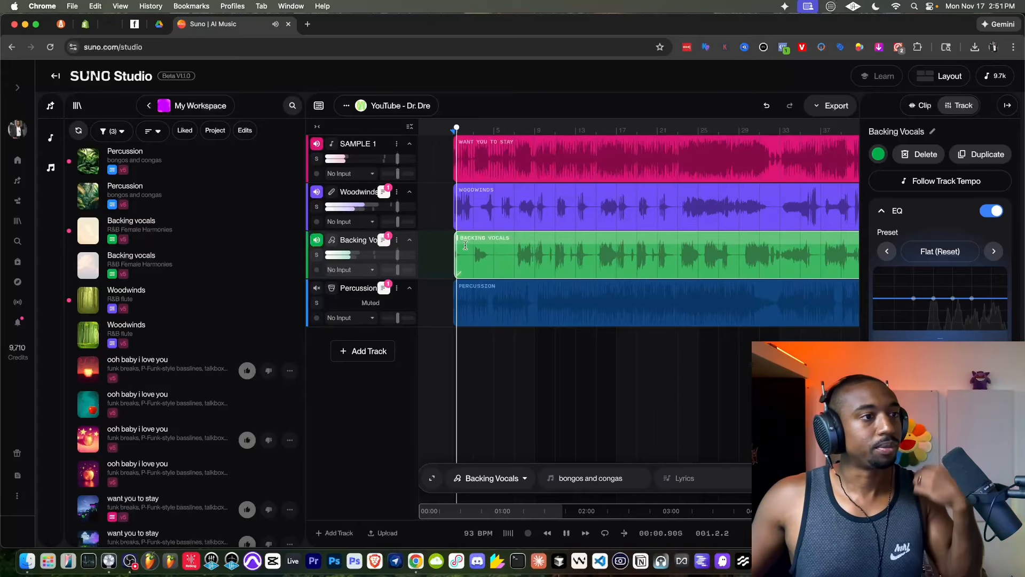
pyautogui.scroll(4, 467, 244)
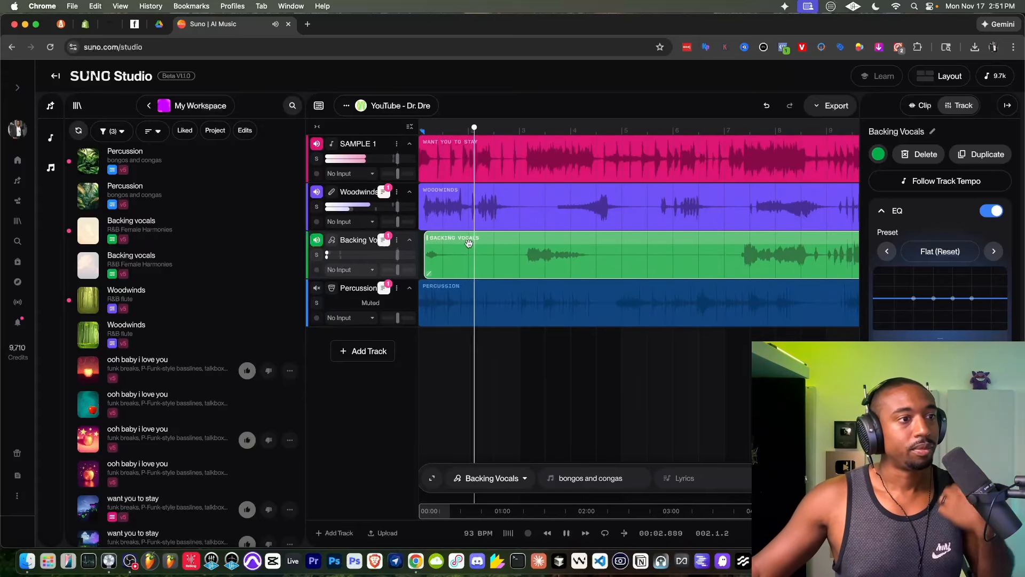
pyautogui.hscroll(-2, 469, 243)
pyautogui.scroll(5, 470, 243)
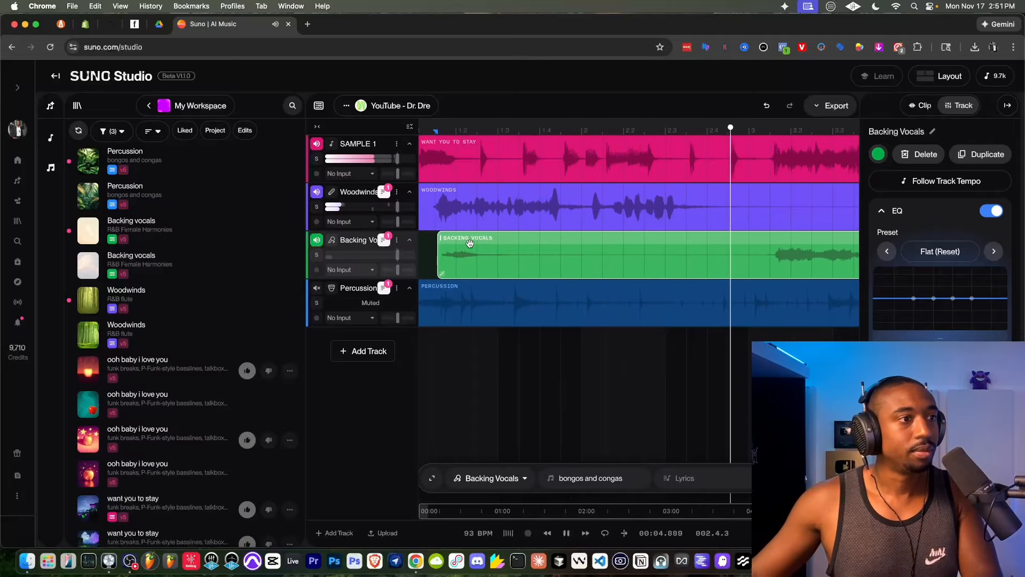
pyautogui.hscroll(-1, 470, 243)
pyautogui.scroll(-2, 469, 243)
pyautogui.scroll(-3, 507, 243)
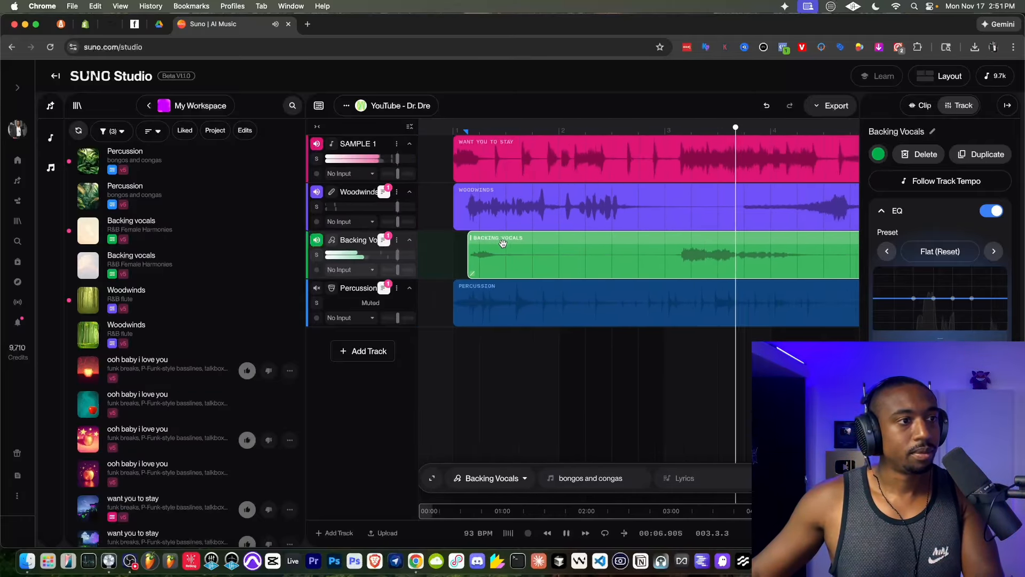
pyautogui.scroll(-2, 491, 253)
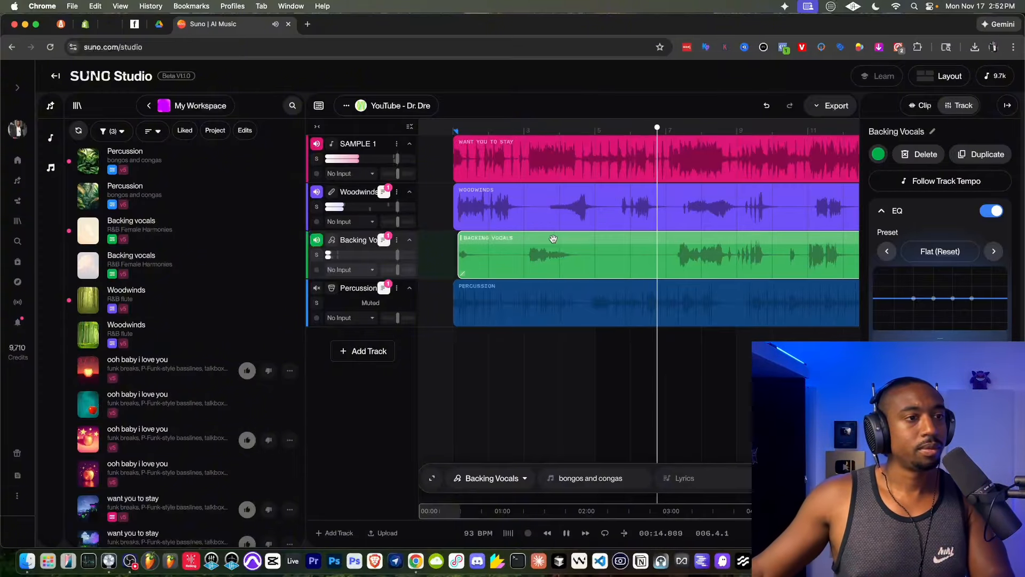
pyautogui.press('space')
# - Try the Woodwinds clip with its tempo set to Original and play the mix from the start
pyautogui.click(501, 192)
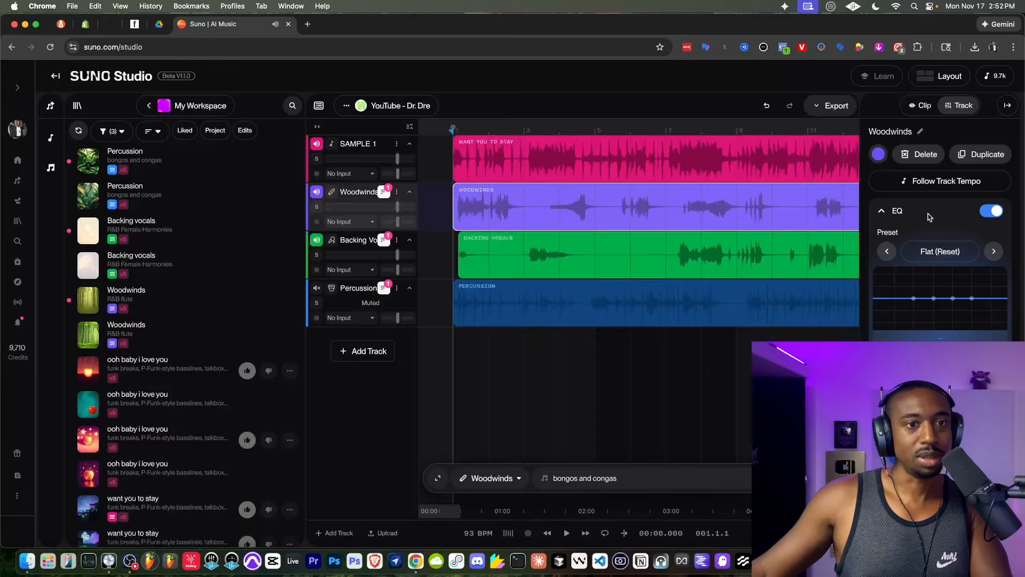
pyautogui.click(924, 105)
pyautogui.click(972, 229)
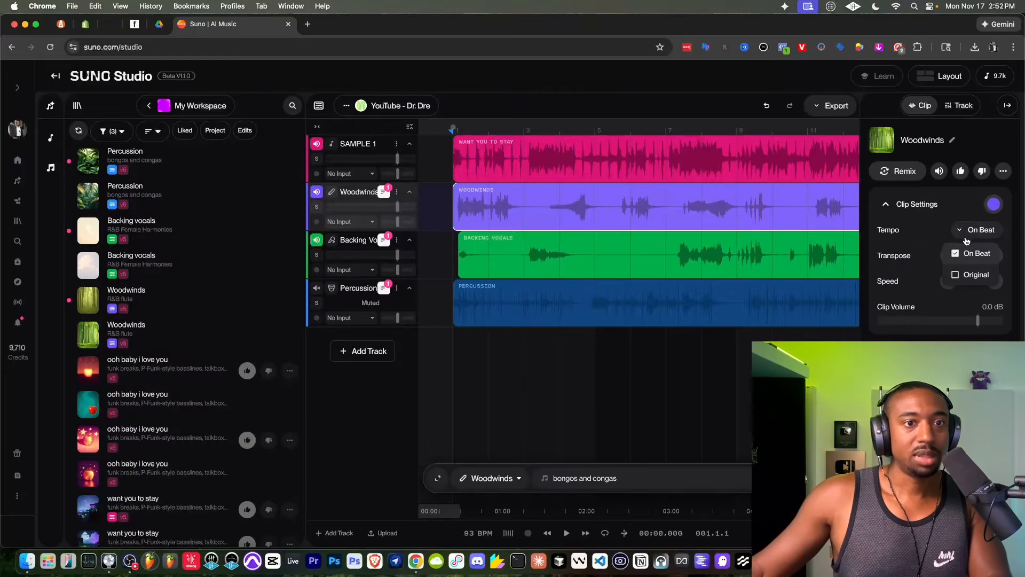
pyautogui.click(967, 274)
pyautogui.click(965, 232)
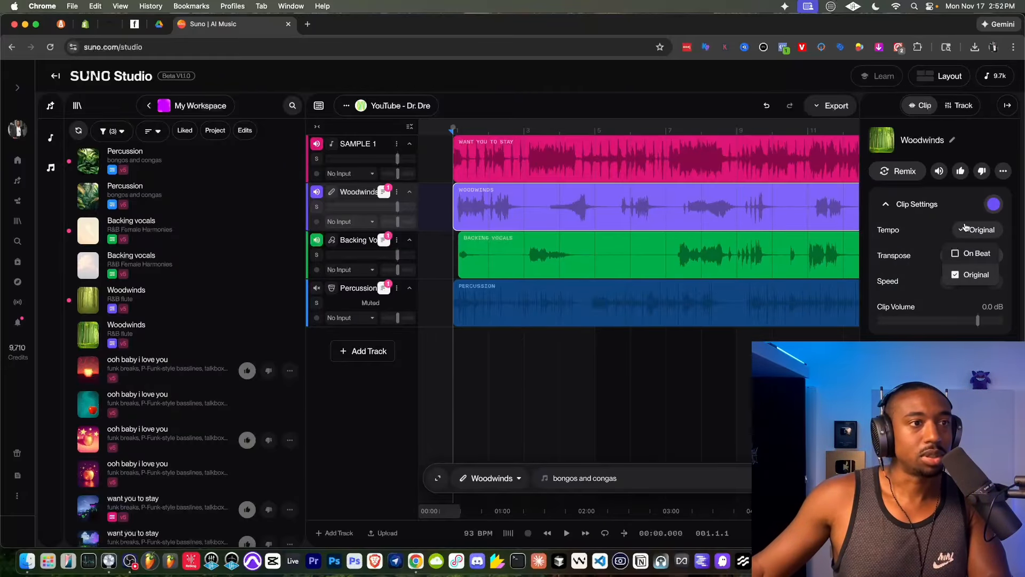
pyautogui.click(897, 213)
pyautogui.press('space')
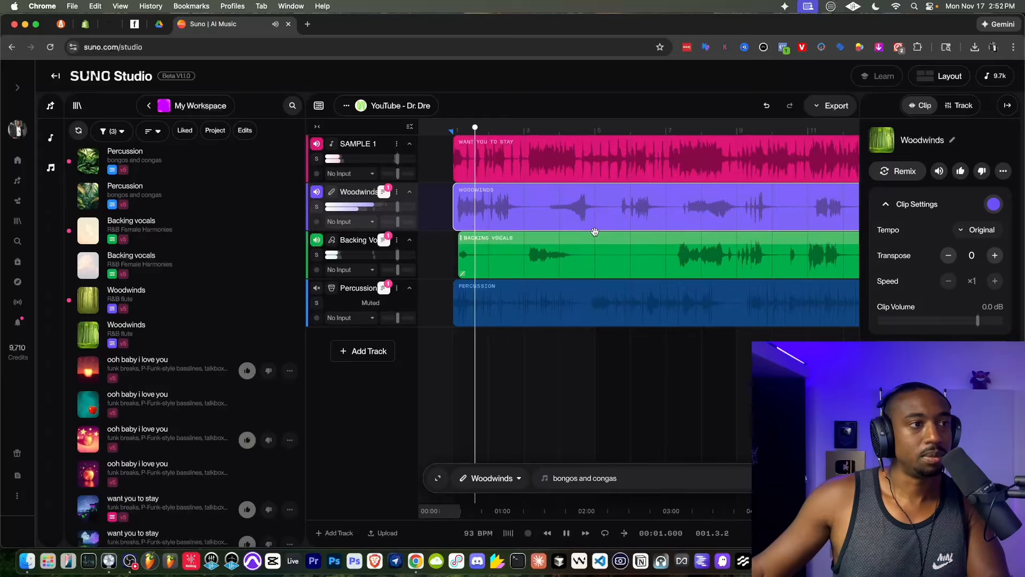
pyautogui.press('space')
# - Return the Woodwinds clip's tempo to On Beat and play the opening again
pyautogui.click(960, 231)
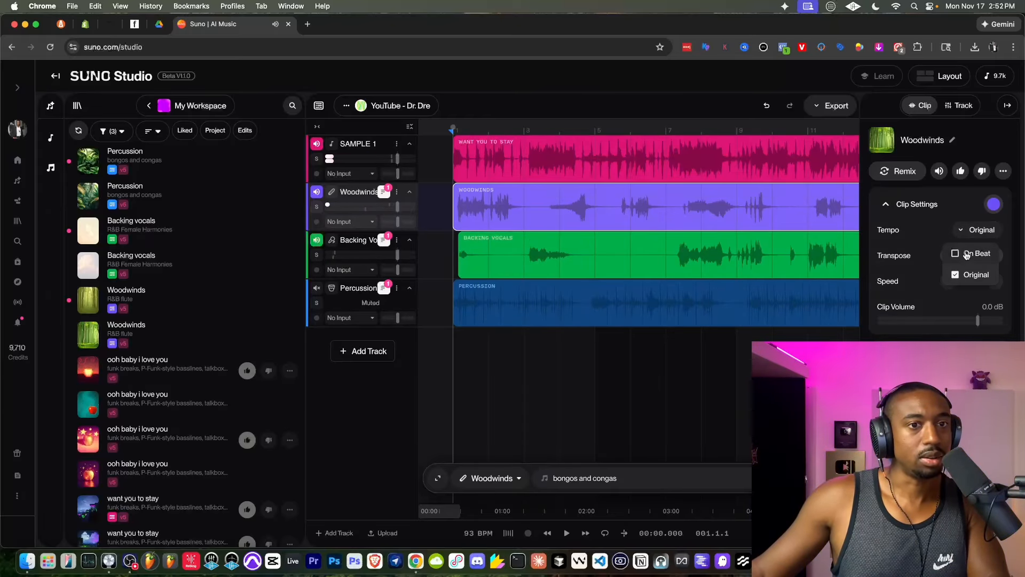
pyautogui.click(966, 252)
pyautogui.press('space')
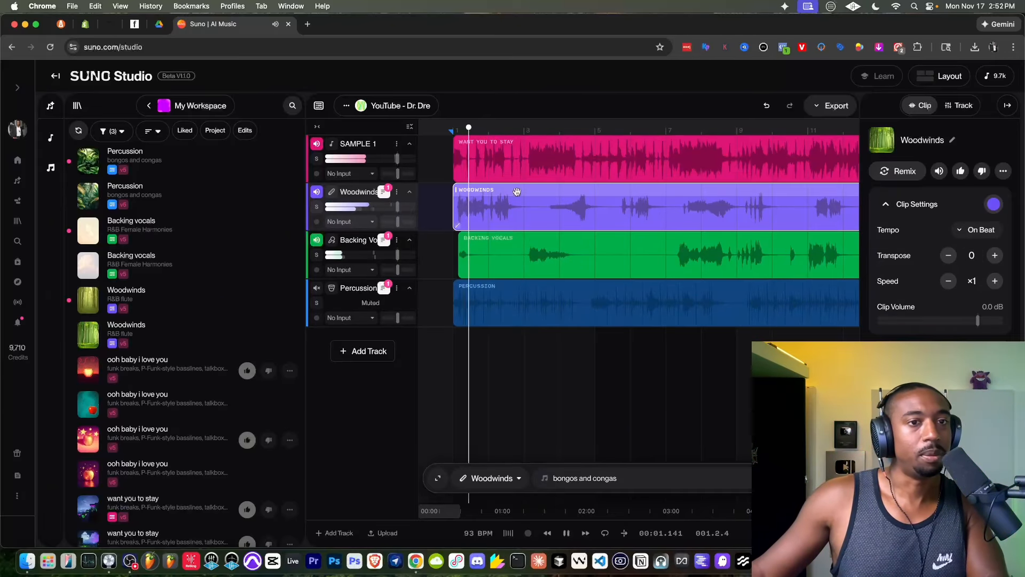
pyautogui.press('space')
# - Move the Woodwinds clip about half a beat earlier so that it starts before bar 1, and play the opening
pyautogui.scroll(5, 523, 208)
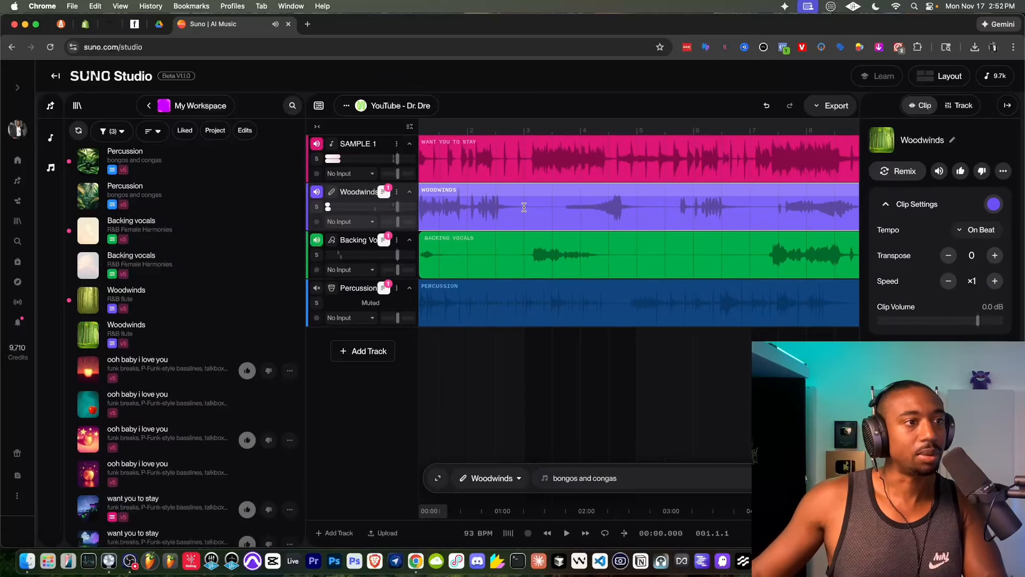
pyautogui.hscroll(-3, 523, 207)
pyautogui.scroll(3, 525, 208)
pyautogui.hscroll(-2, 524, 207)
pyautogui.scroll(1, 523, 207)
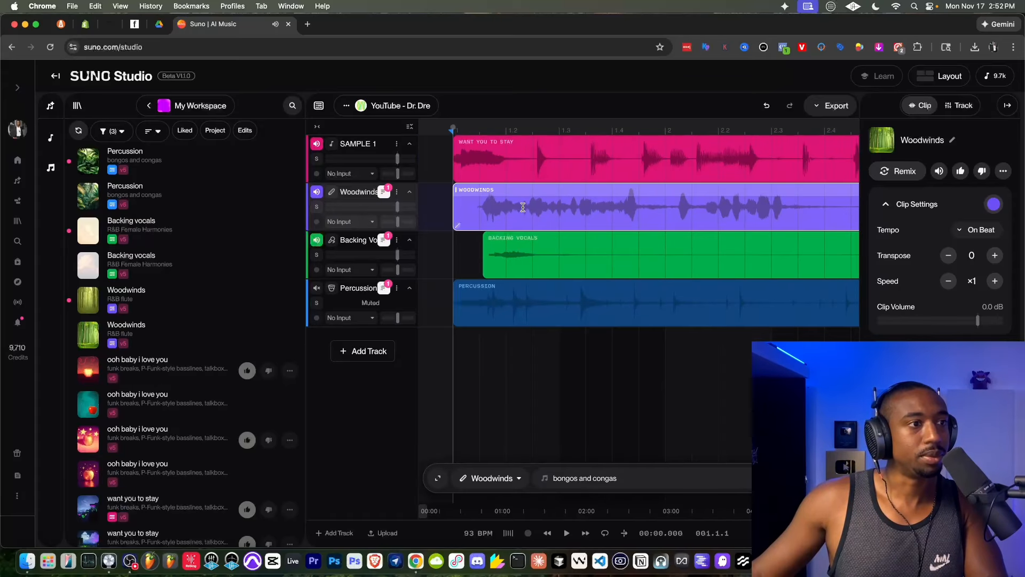
pyautogui.moveTo(554, 192); pyautogui.dragTo(527, 190)
pyautogui.press('space')
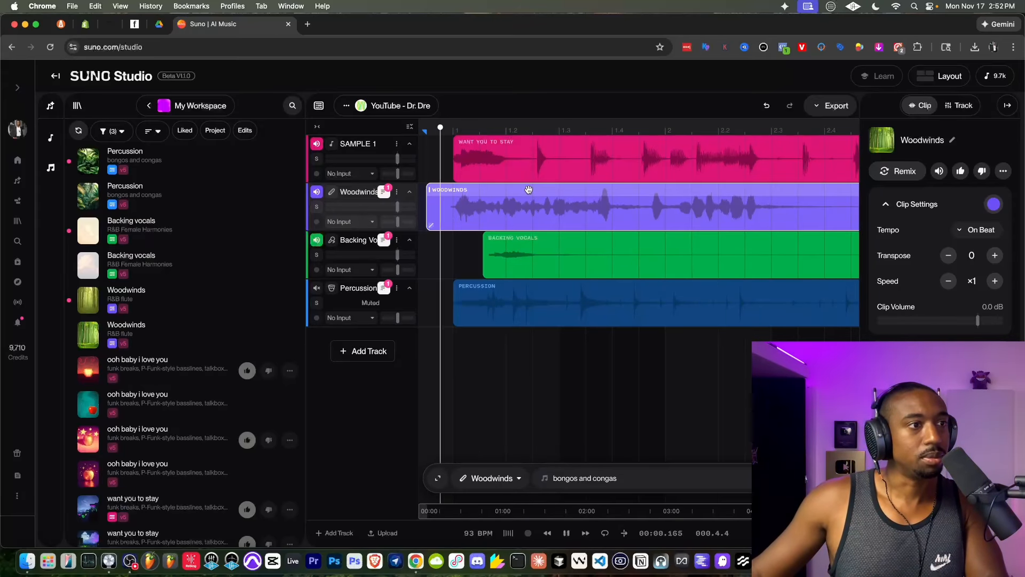
pyautogui.press('space')
# - Move the Backing Vocals clip earlier so that it starts just before bar 1, and play from the clip's start
pyautogui.moveTo(518, 240); pyautogui.dragTo(485, 243)
pyautogui.press('space')
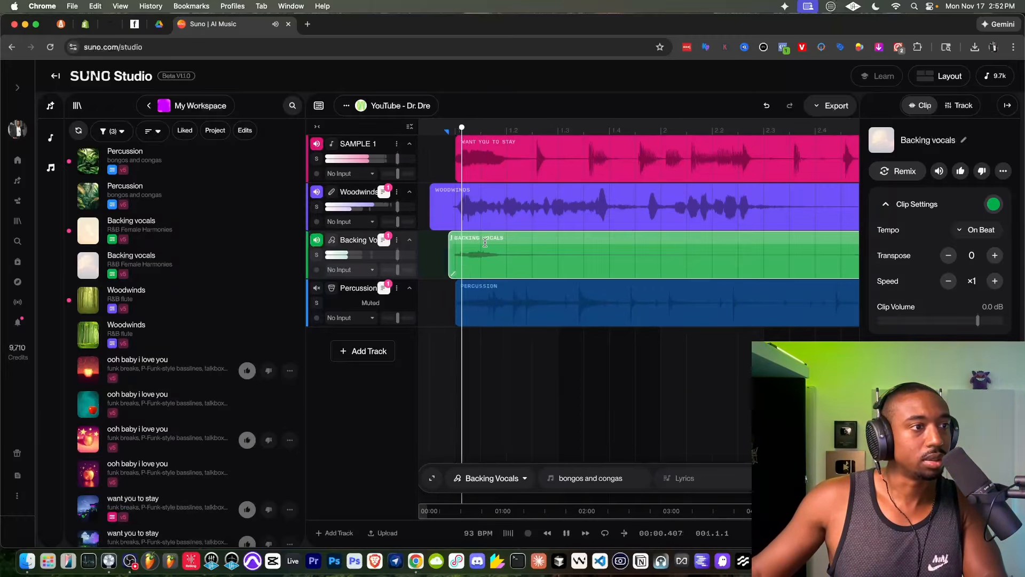
pyautogui.scroll(-5, 484, 243)
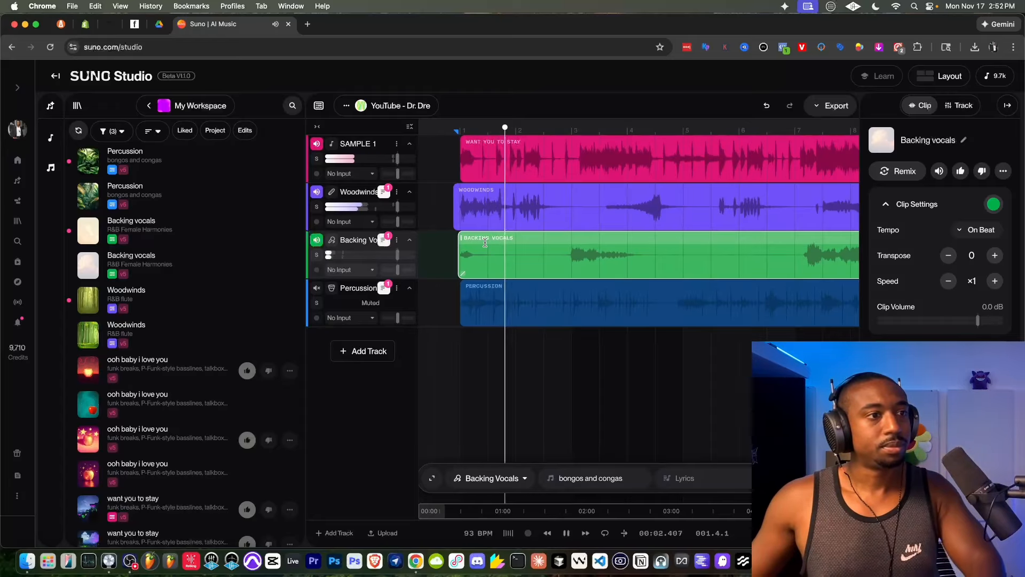
pyautogui.scroll(5, 508, 240)
pyautogui.scroll(3, 512, 239)
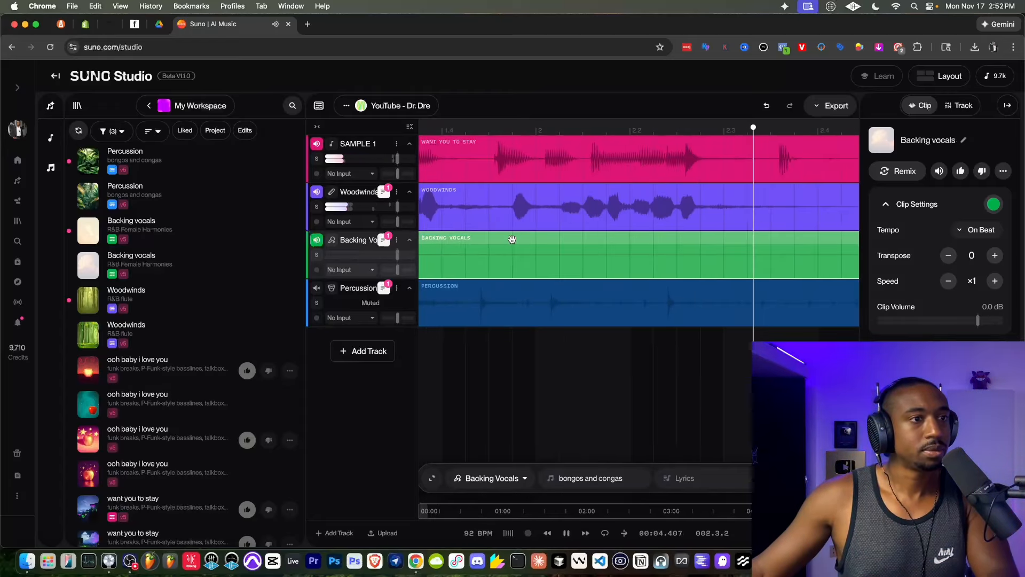
# - Play the mix from the opening and compare the Woodwinds and Backing Vocals waveforms with the song through bar 7
pyautogui.press('space')
pyautogui.click(673, 191)
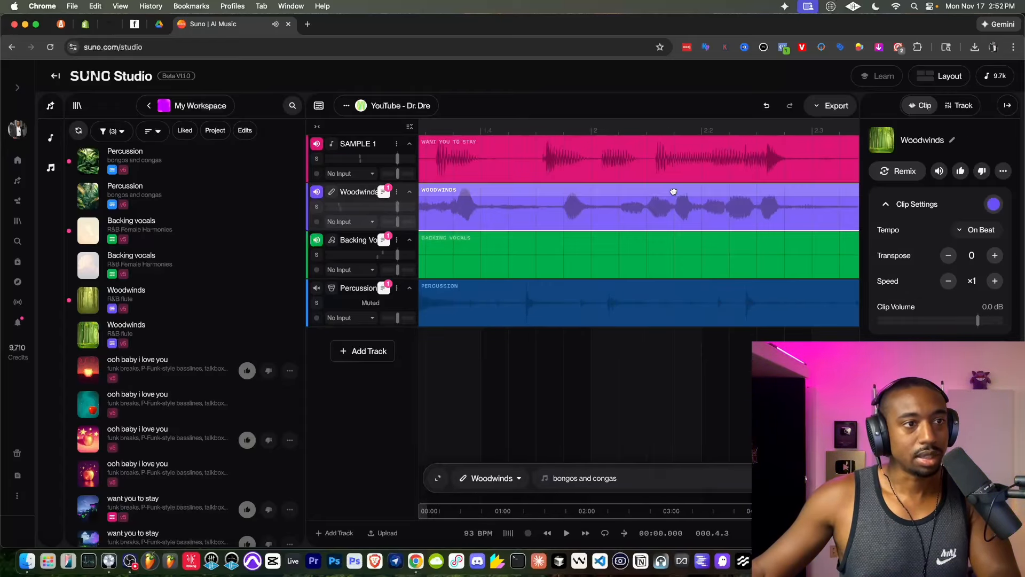
pyautogui.scroll(-3, 682, 190)
pyautogui.scroll(-2, 681, 191)
pyautogui.press('space')
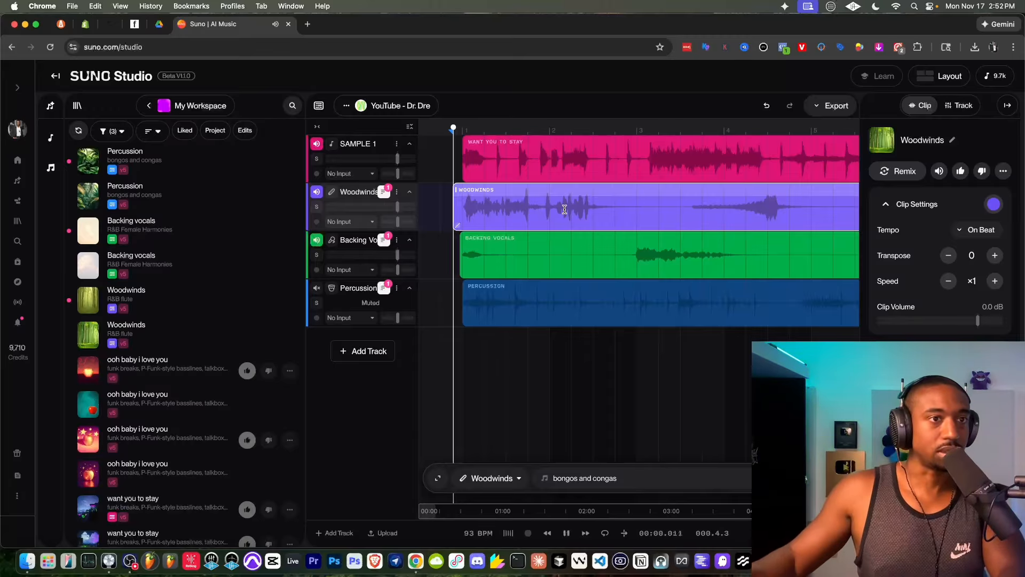
pyautogui.scroll(-2, 579, 216)
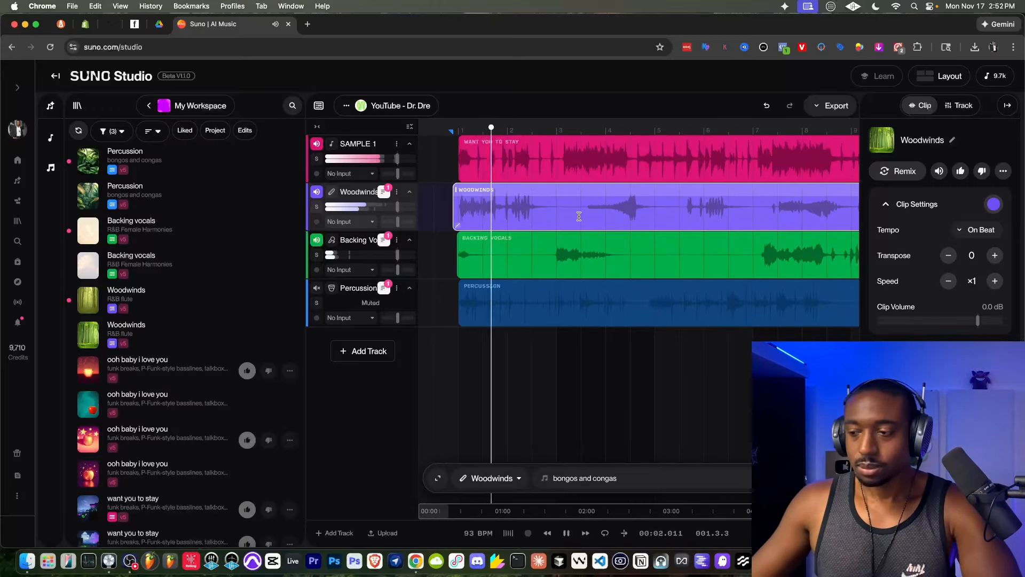
pyautogui.scroll(5, 521, 219)
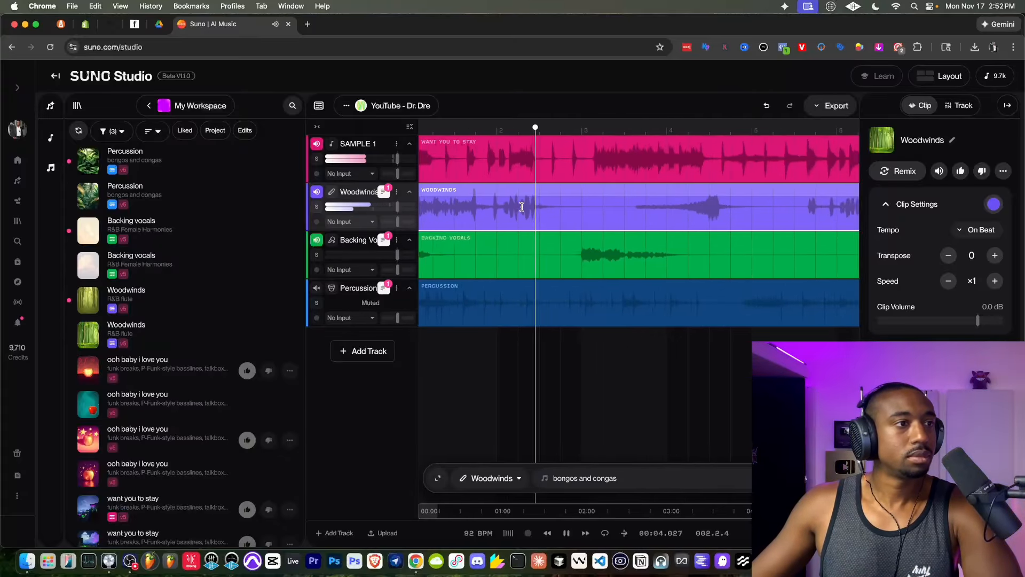
pyautogui.scroll(1, 522, 207)
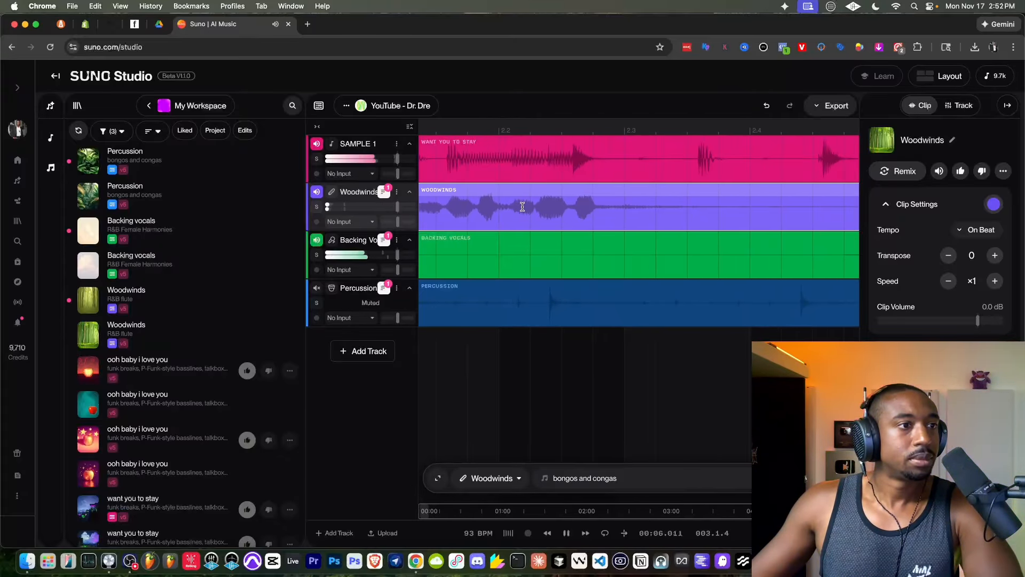
pyautogui.scroll(-5, 574, 191)
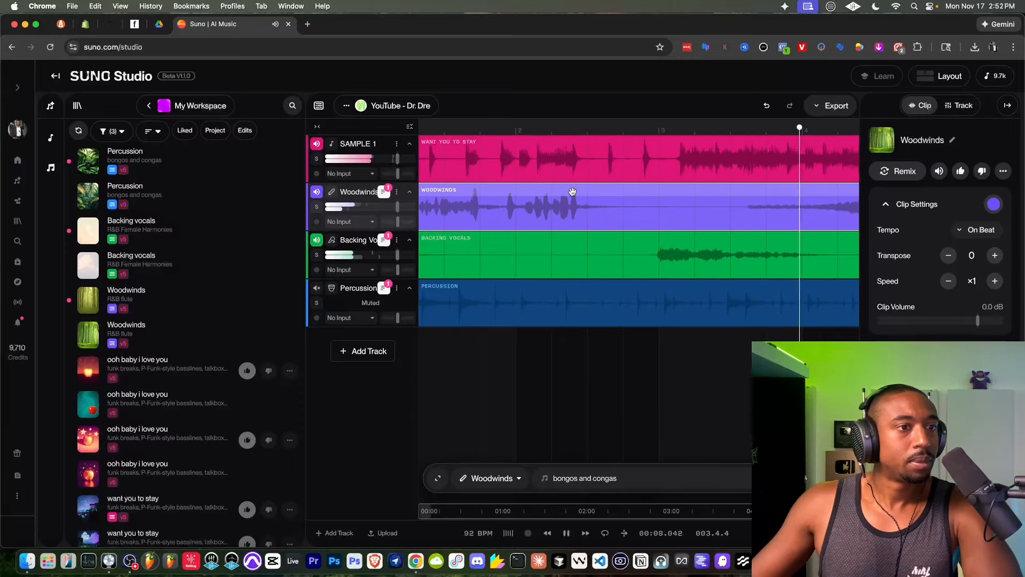
pyautogui.scroll(-3, 572, 192)
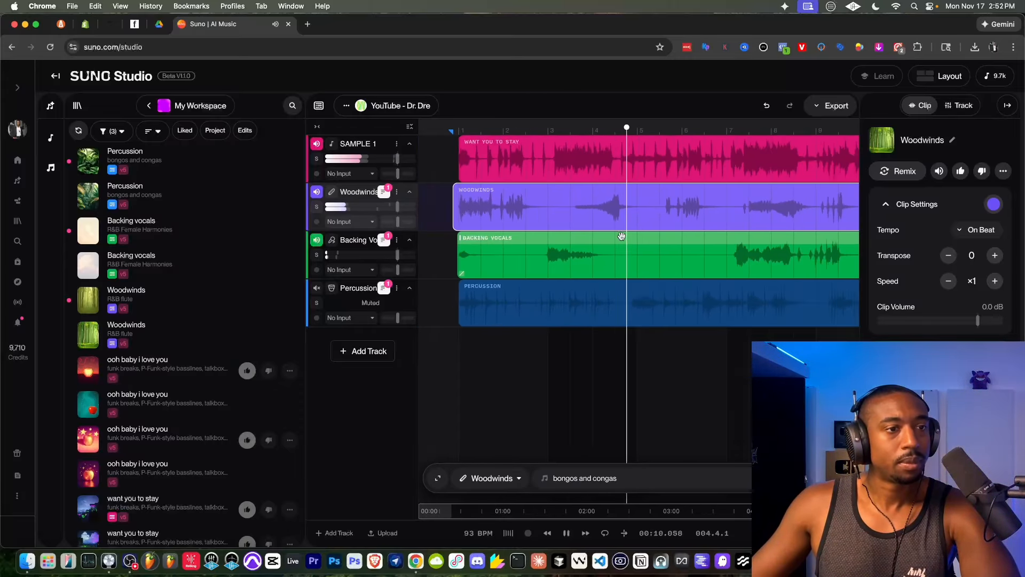
pyautogui.scroll(2, 795, 265)
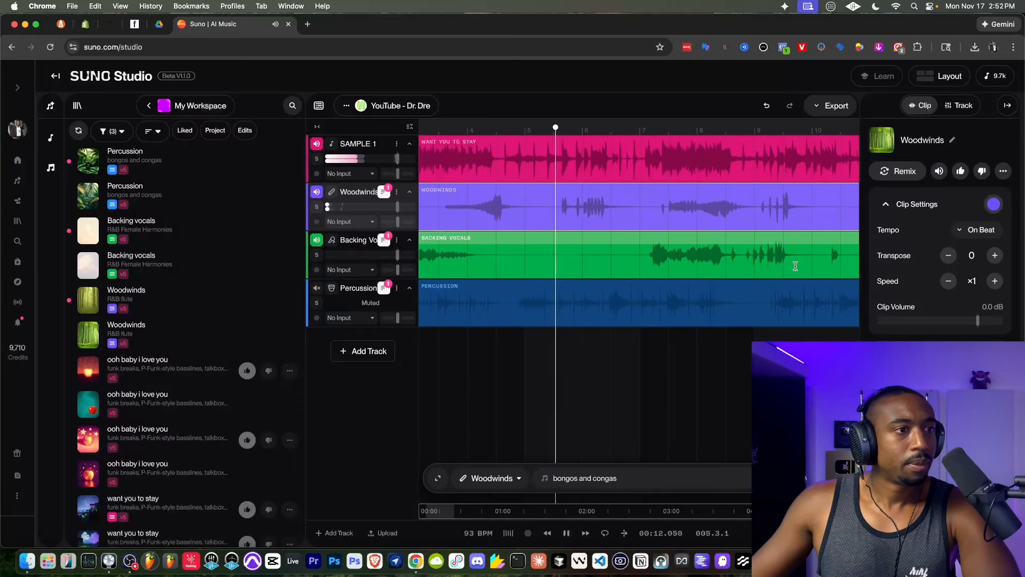
pyautogui.hscroll(1, 750, 262)
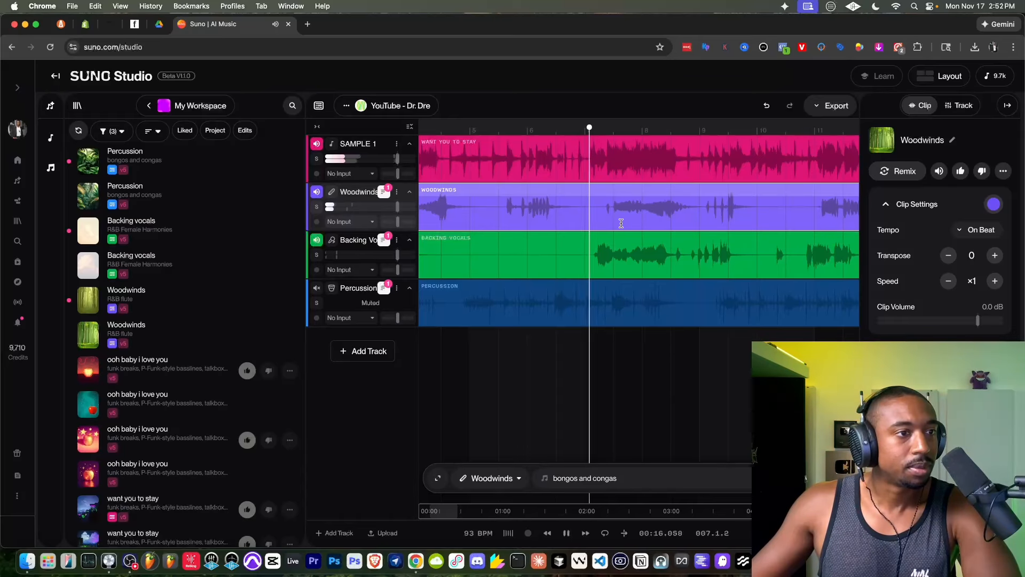
pyautogui.scroll(5, 616, 241)
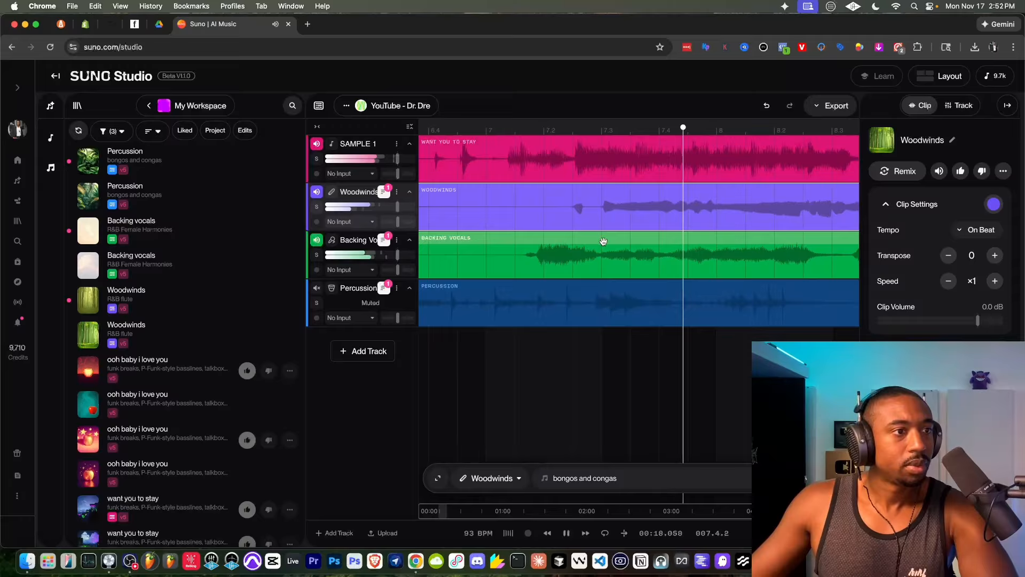
# - Try moving the Backing Vocals clip about a quarter beat earlier, and play from just after bar 7
pyautogui.press('space')
pyautogui.moveTo(556, 237); pyautogui.dragTo(541, 237)
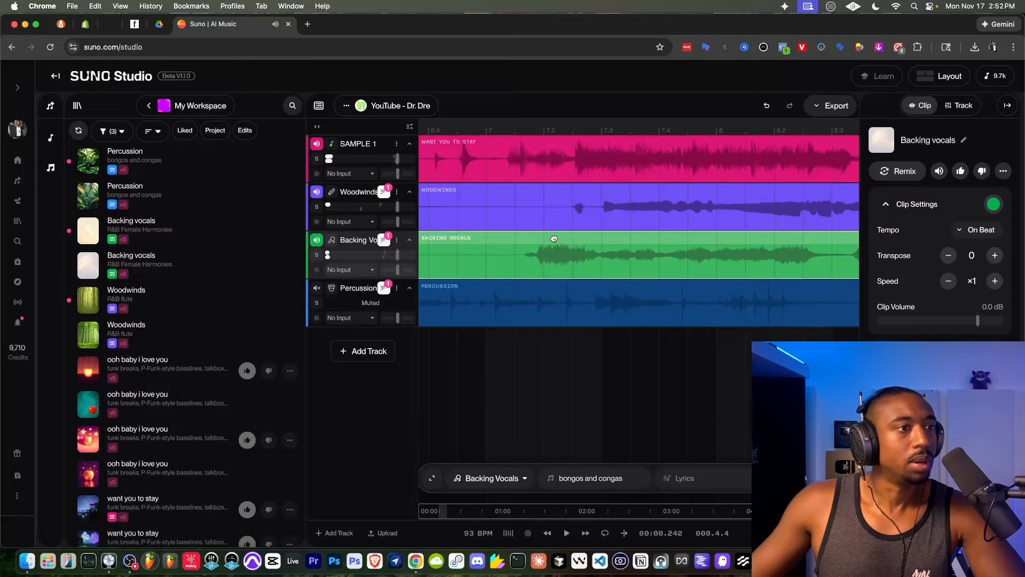
pyautogui.click(504, 130)
pyautogui.press('space')
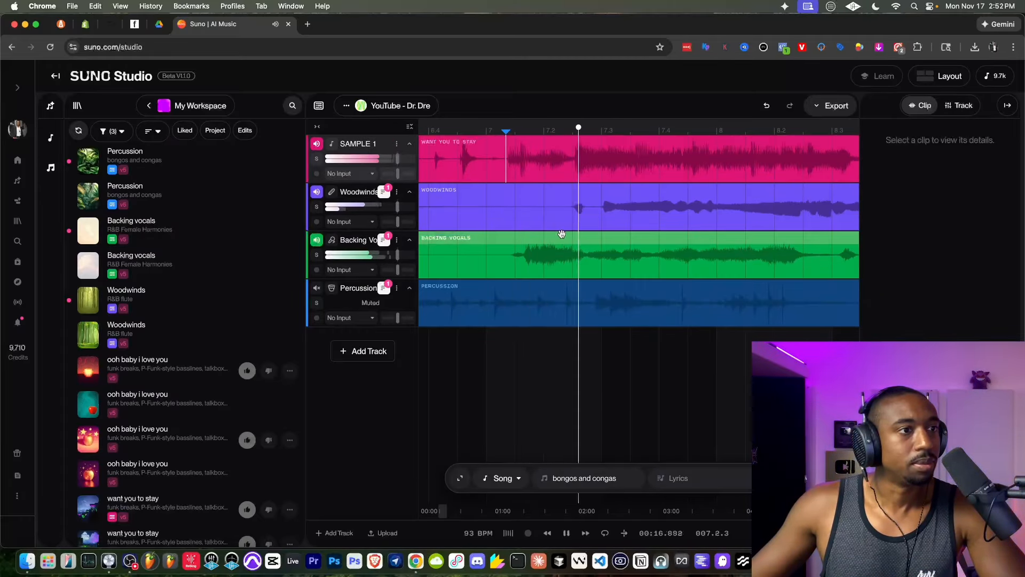
# - Move the Backing Vocals clip about three-quarters of a beat later and play the mix from just before beat 7.2
pyautogui.press('space')
pyautogui.moveTo(549, 236); pyautogui.dragTo(597, 235)
pyautogui.press('space')
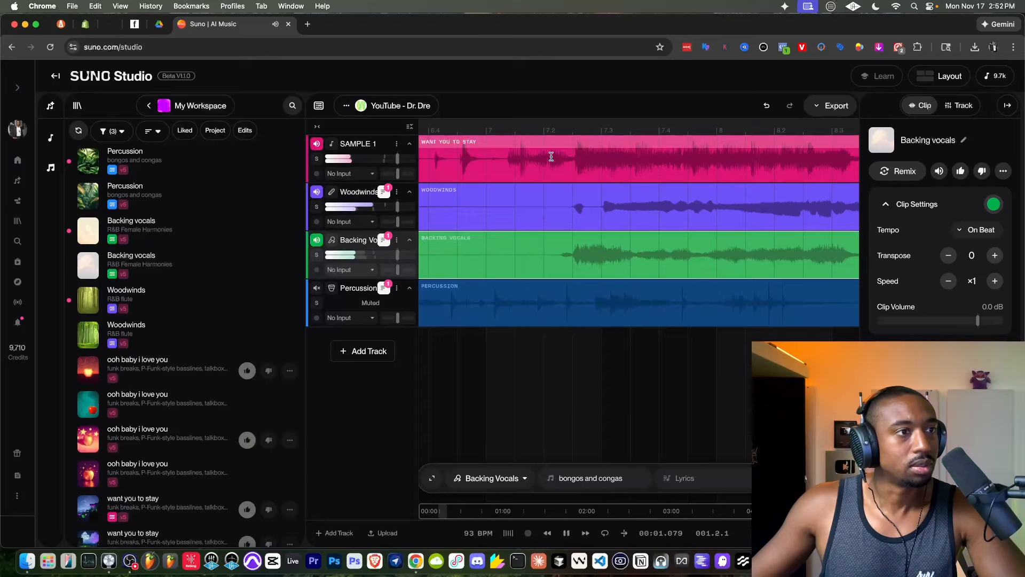
pyautogui.click(550, 157)
pyautogui.click(540, 211)
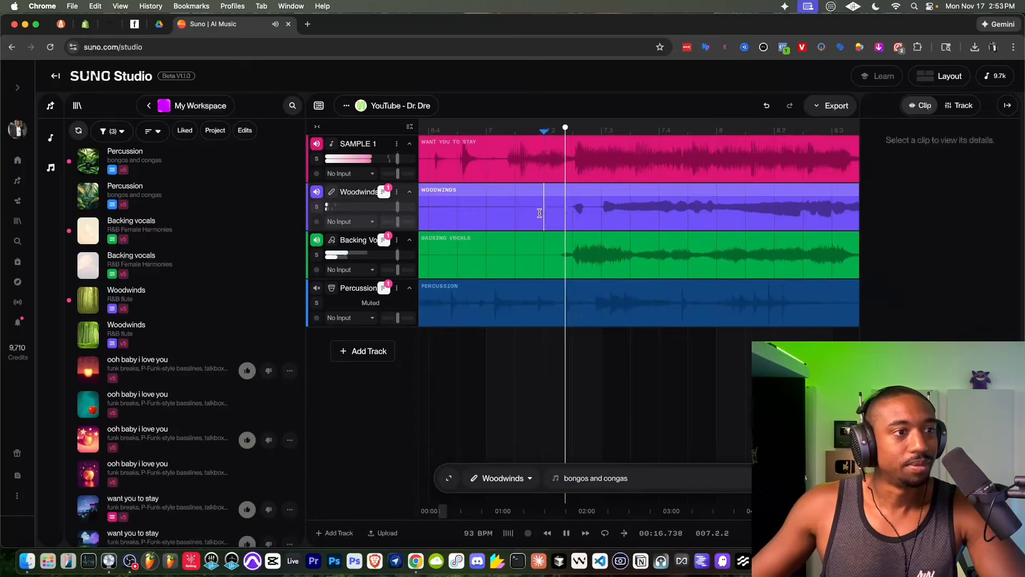
pyautogui.scroll(-5, 591, 239)
pyautogui.hscroll(3, 591, 238)
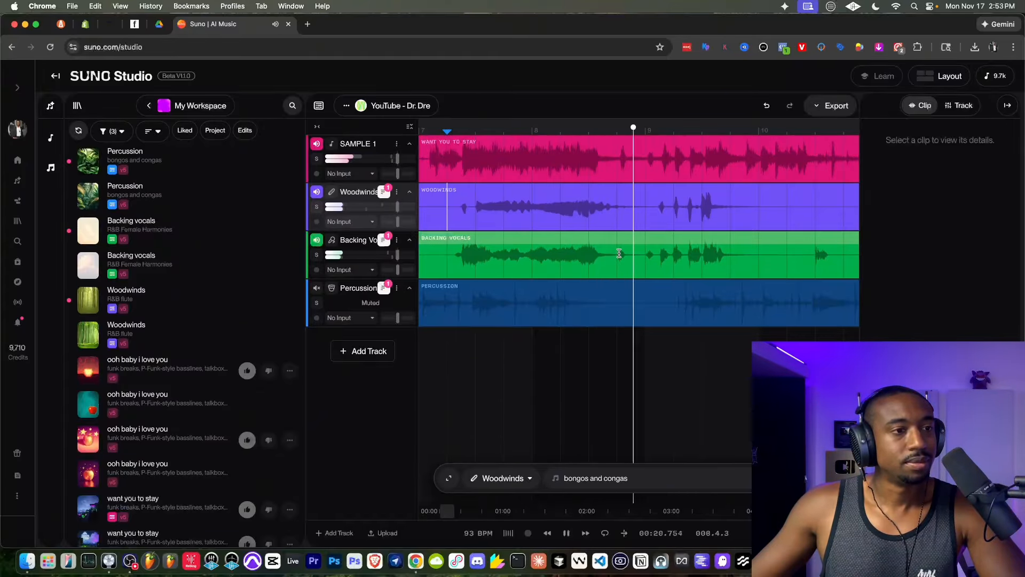
pyautogui.scroll(5, 641, 260)
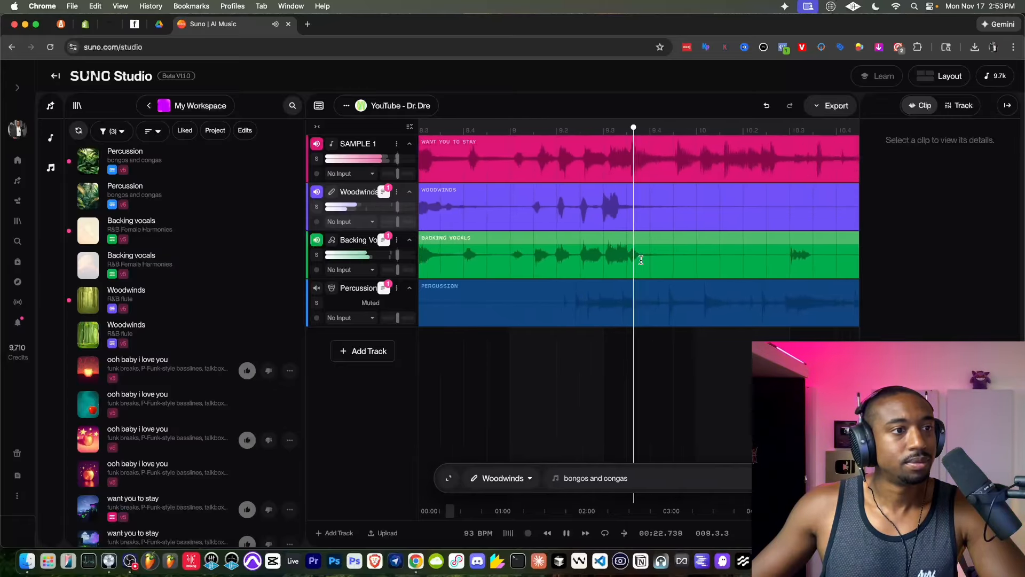
pyautogui.scroll(-4, 641, 260)
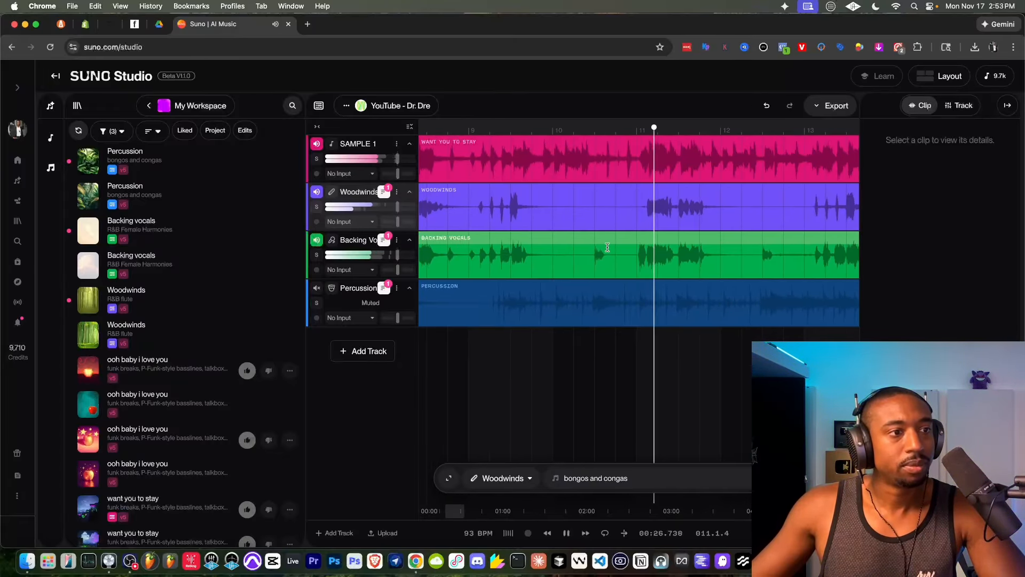
# - Audition the Backing Vocals track on its own from about bar 10.3 with a temporary solo
pyautogui.press('space')
pyautogui.click(318, 255)
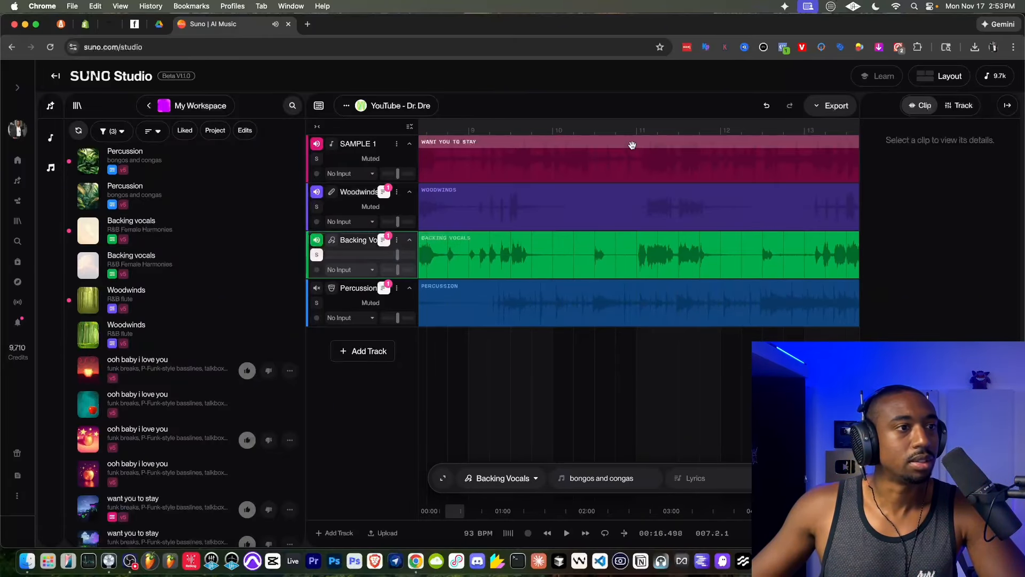
pyautogui.click(588, 192)
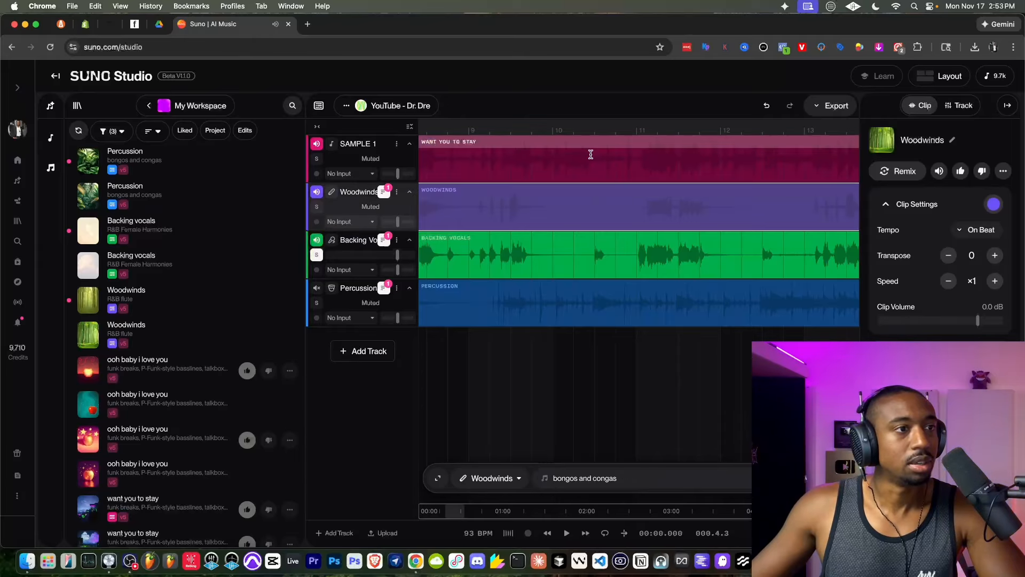
pyautogui.click(591, 154)
pyautogui.press('space')
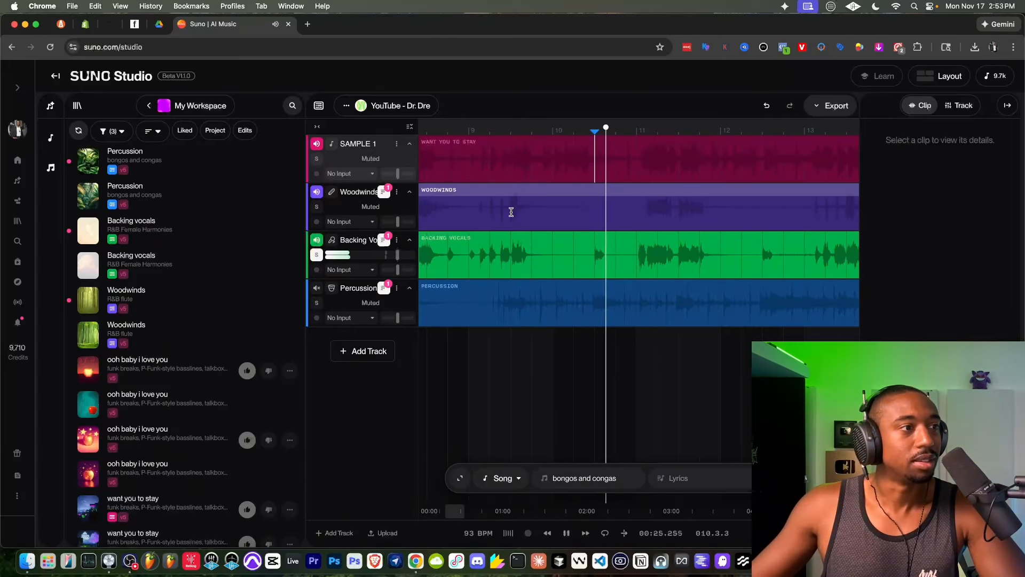
pyautogui.click(317, 255)
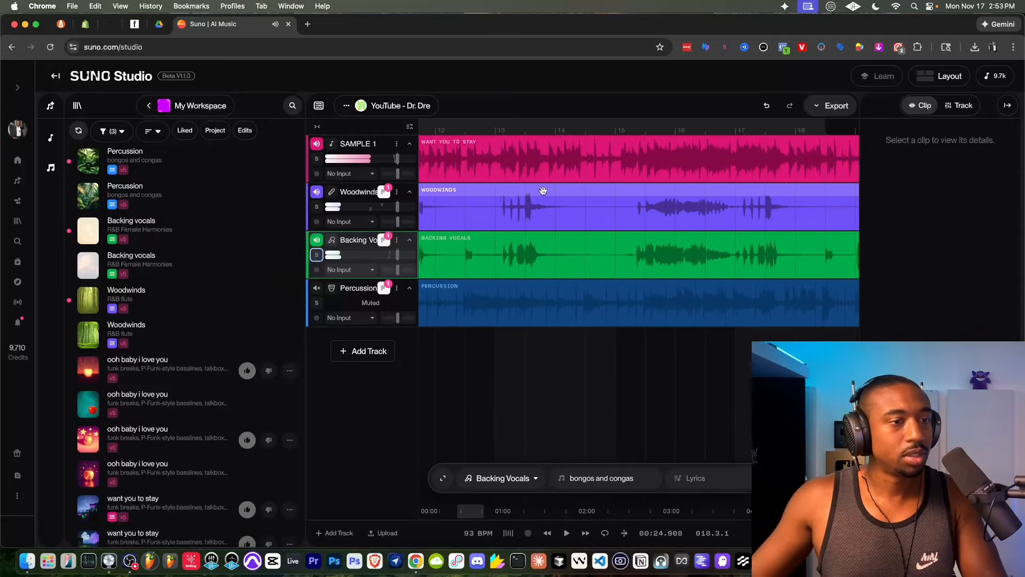
# - Unmute the Percussion track and play the full mix from about bar 10.3
pyautogui.scroll(-5, 578, 189)
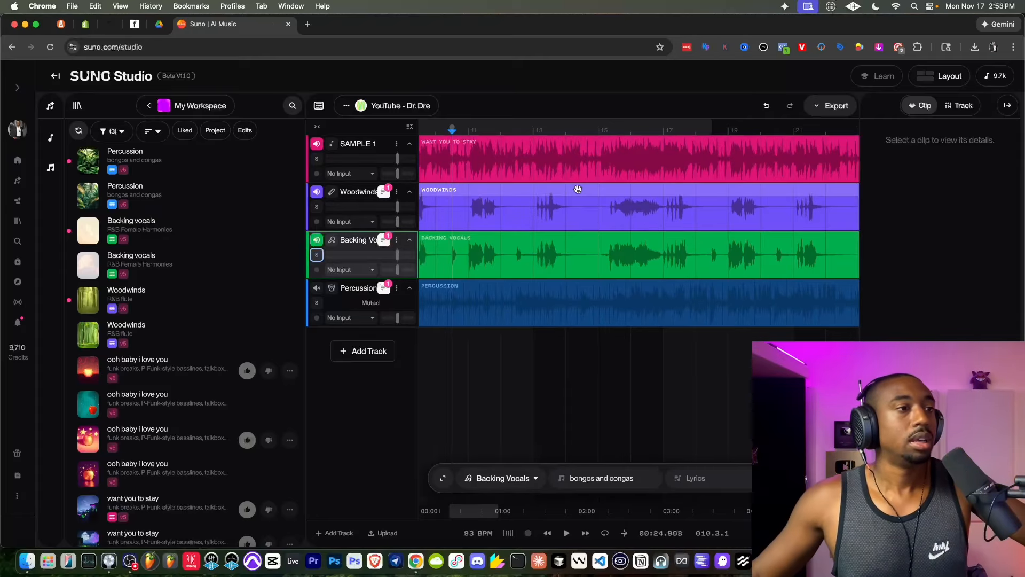
pyautogui.hscroll(-5, 578, 189)
pyautogui.click(317, 288)
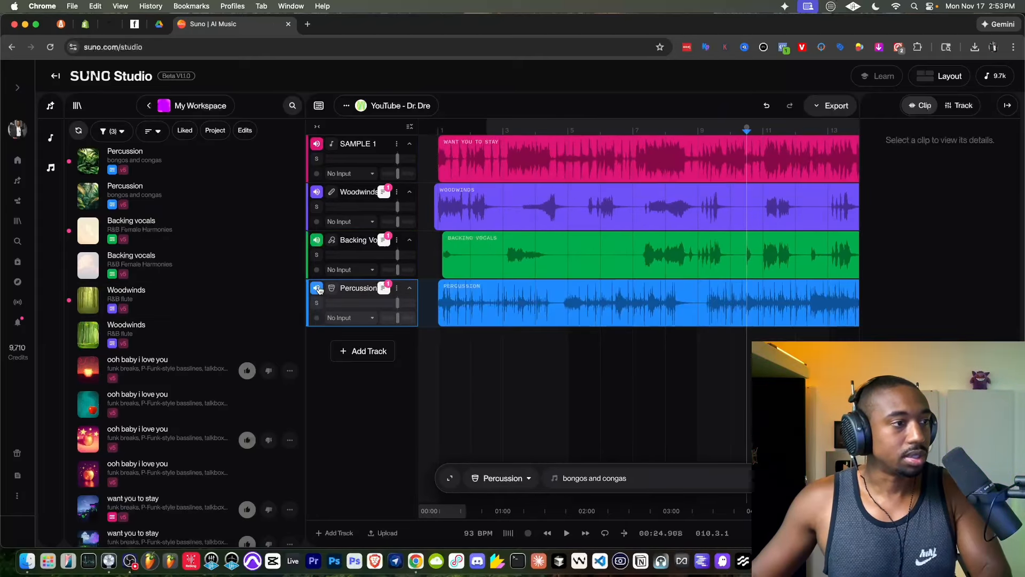
pyautogui.press('space')
pyautogui.hscroll(3, 436, 235)
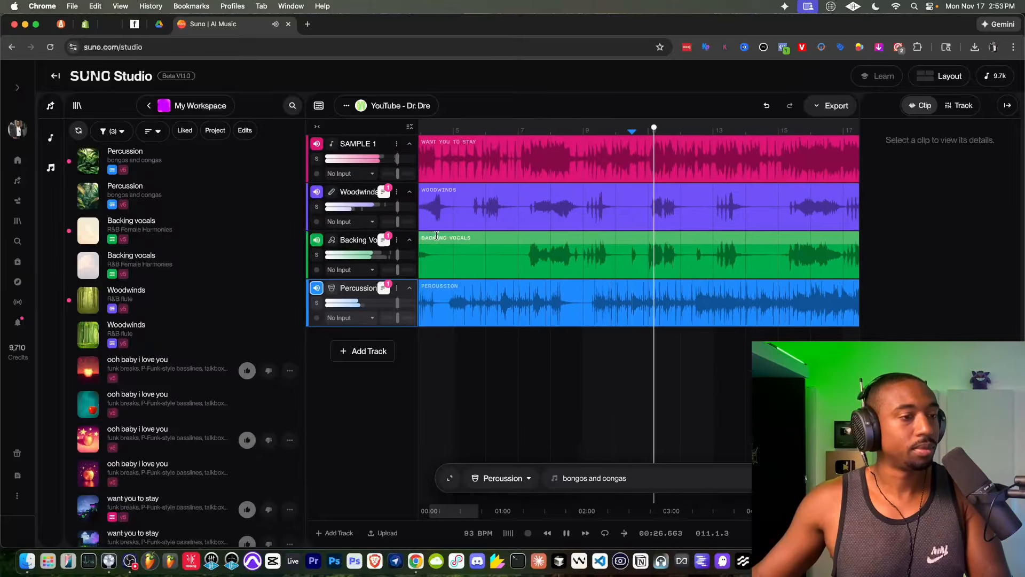
pyautogui.scroll(-3, 436, 235)
# - Audition the percussion against the SAMPLE 1 track with the Backing Vocals and Woodwinds tracks temporarily muted
pyautogui.click(317, 239)
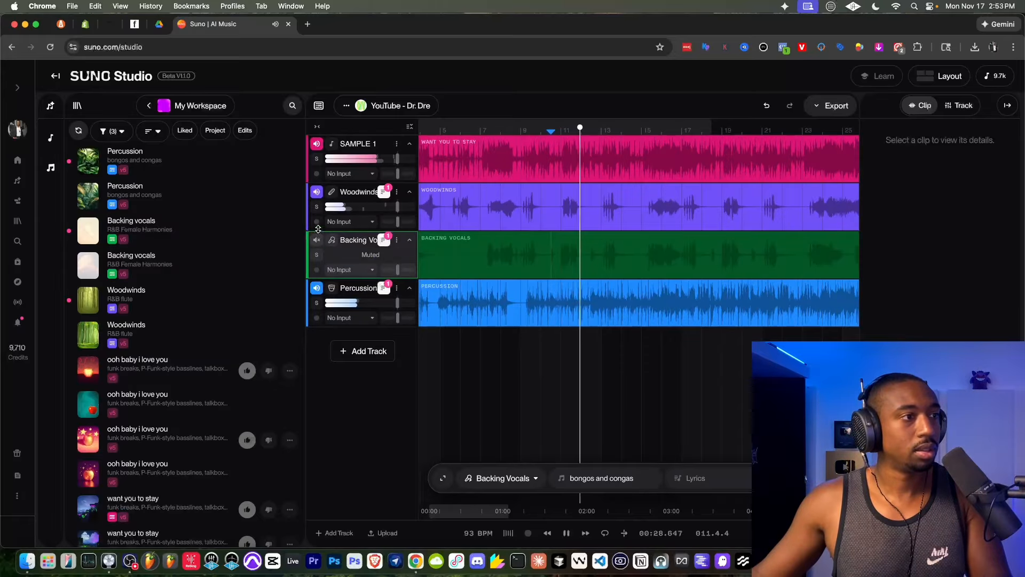
pyautogui.click(317, 192)
pyautogui.hscroll(1, 570, 246)
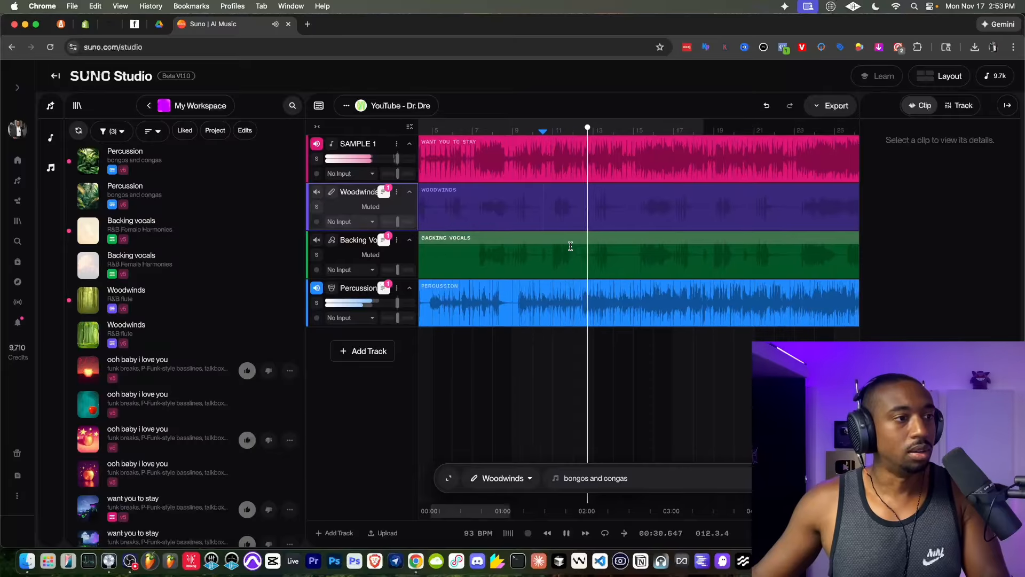
pyautogui.scroll(-5, 515, 241)
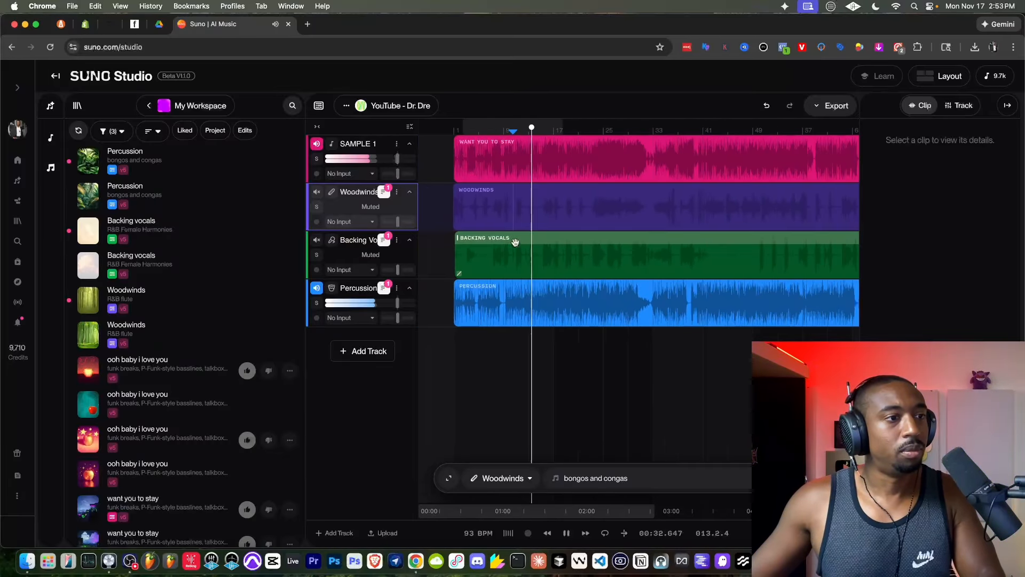
pyautogui.scroll(-2, 515, 242)
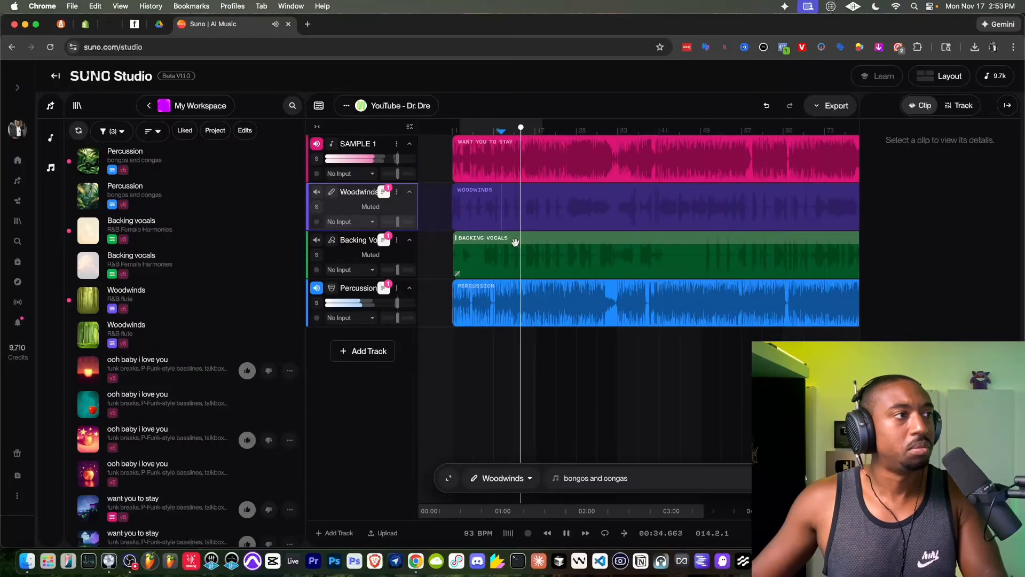
pyautogui.scroll(-1, 515, 241)
pyautogui.press('space')
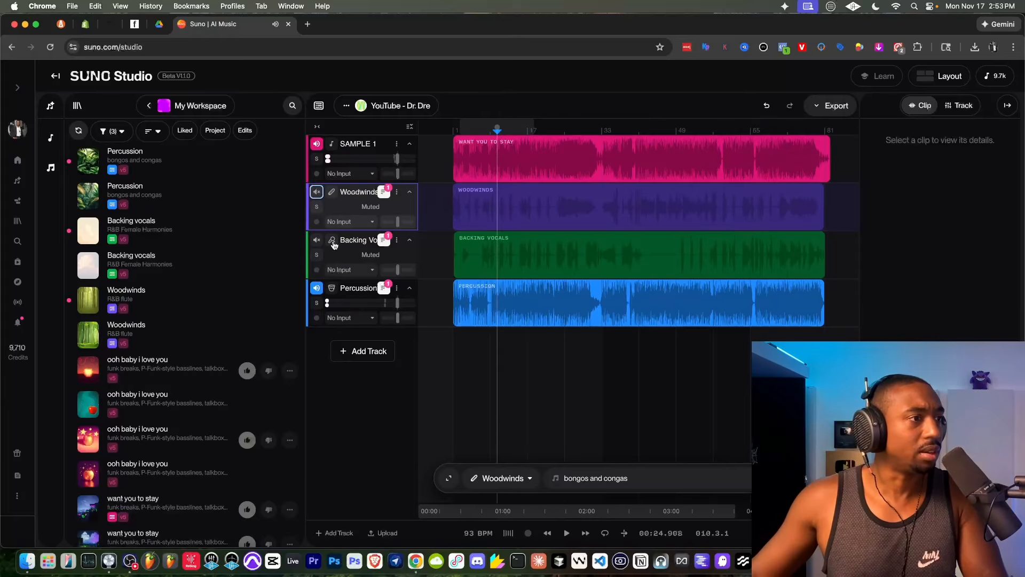
pyautogui.click(316, 240)
pyautogui.click(318, 192)
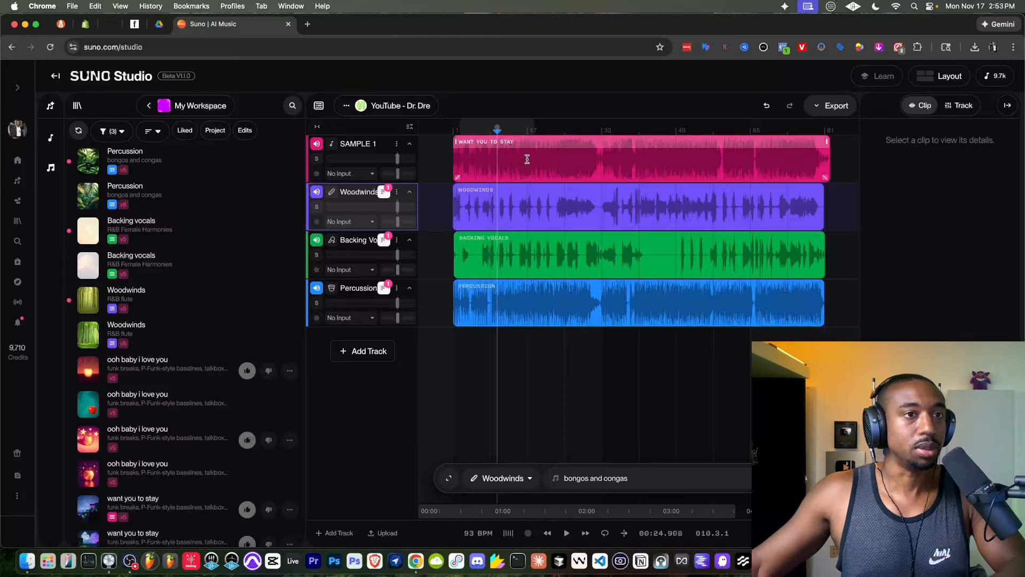
# - Export the project as a multitrack
pyautogui.click(821, 110)
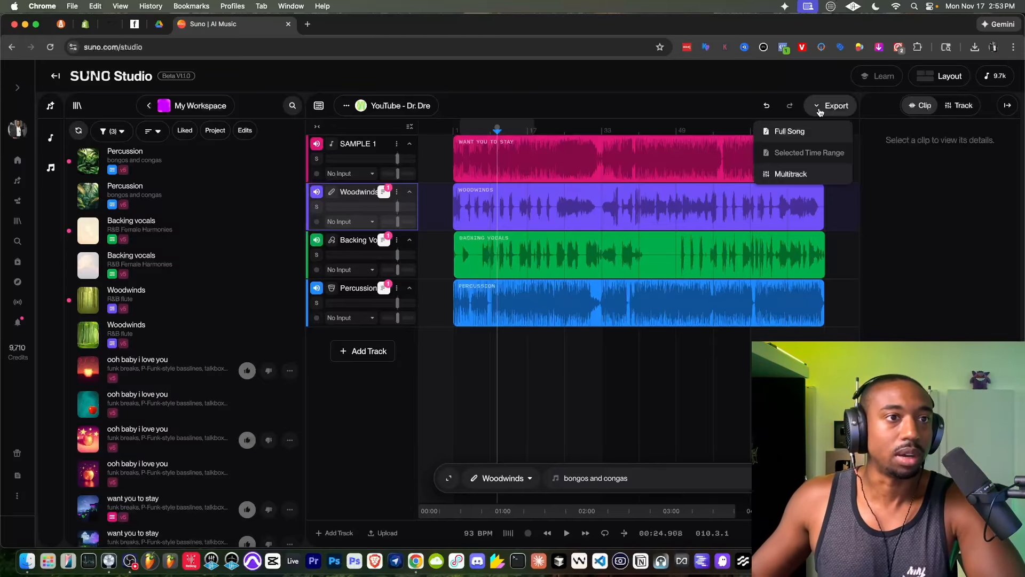
pyautogui.click(784, 173)
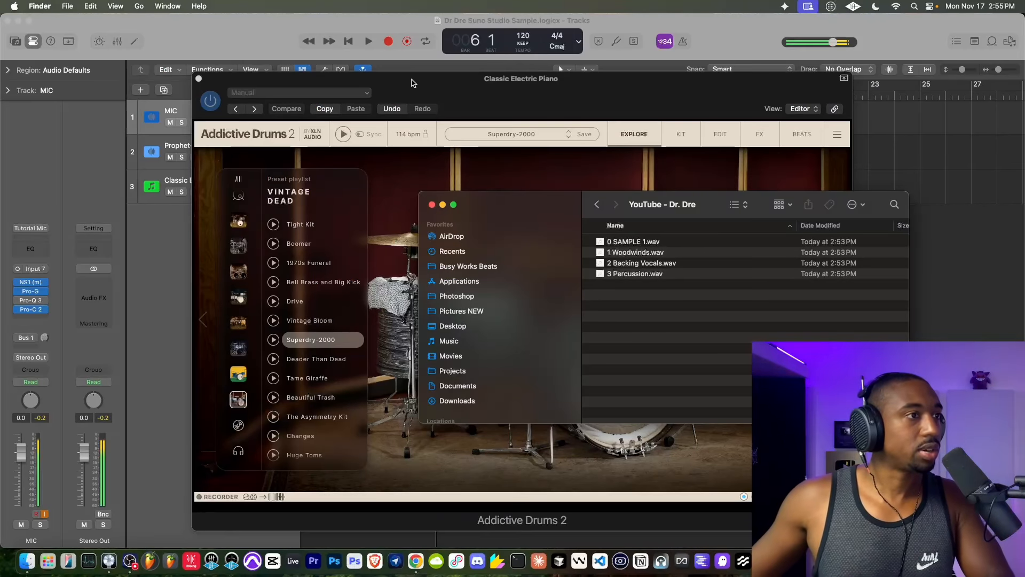
# - Switch to Logic Pro, close the Addictive Drums 2 window and import the four exported WAV files at bar 1 on new tracks
pyautogui.click(198, 78)
pyautogui.moveTo(553, 203); pyautogui.dragTo(510, 200)
pyautogui.moveTo(605, 293); pyautogui.dragTo(591, 241)
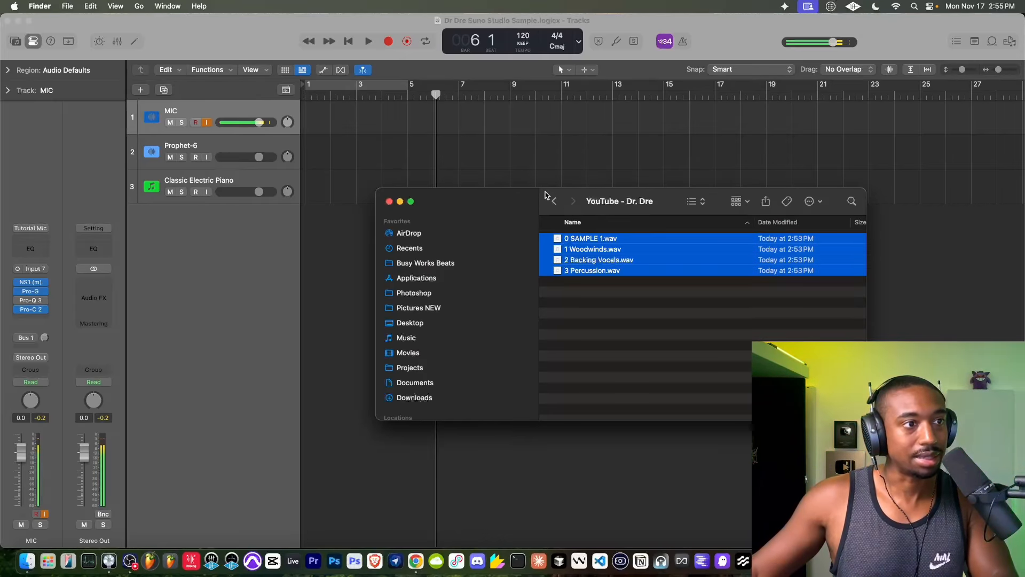
pyautogui.moveTo(545, 194); pyautogui.dragTo(705, 226)
pyautogui.moveTo(541, 237); pyautogui.dragTo(309, 233)
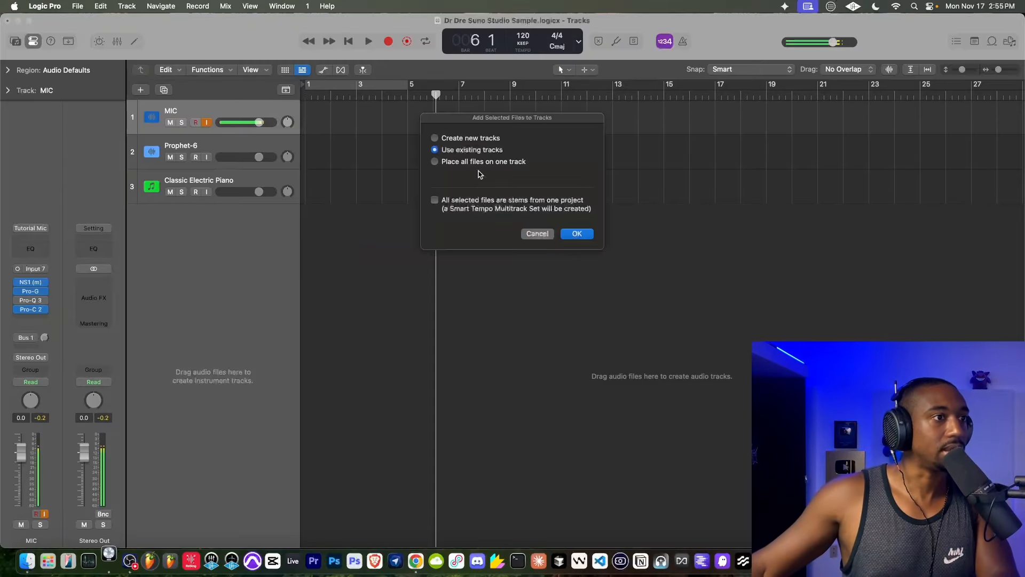
pyautogui.click(577, 234)
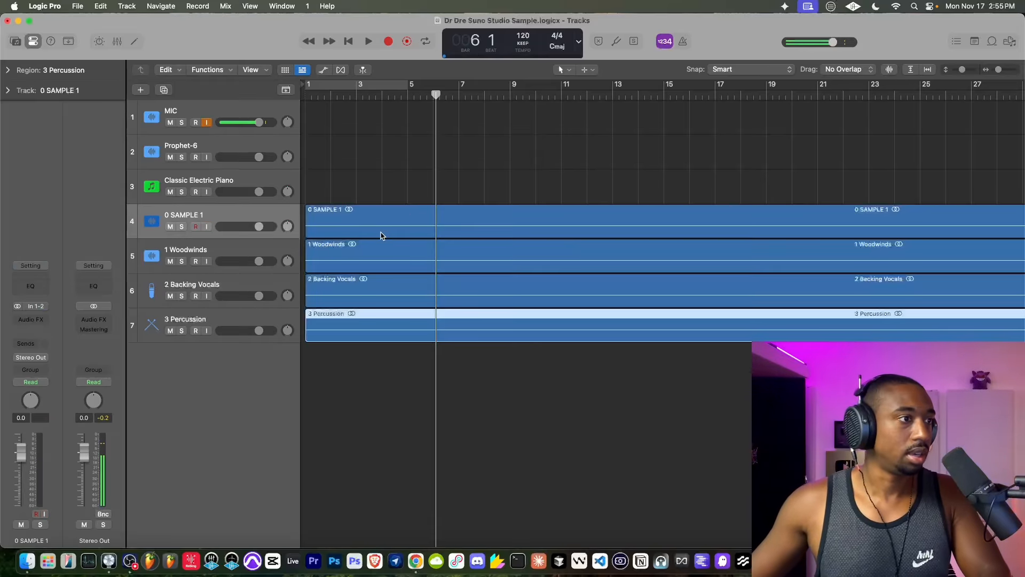
# - Mute the Woodwinds, Backing Vocals and Percussion tracks and set the project tempo to 93 BPM
pyautogui.click(170, 261)
pyautogui.click(170, 296)
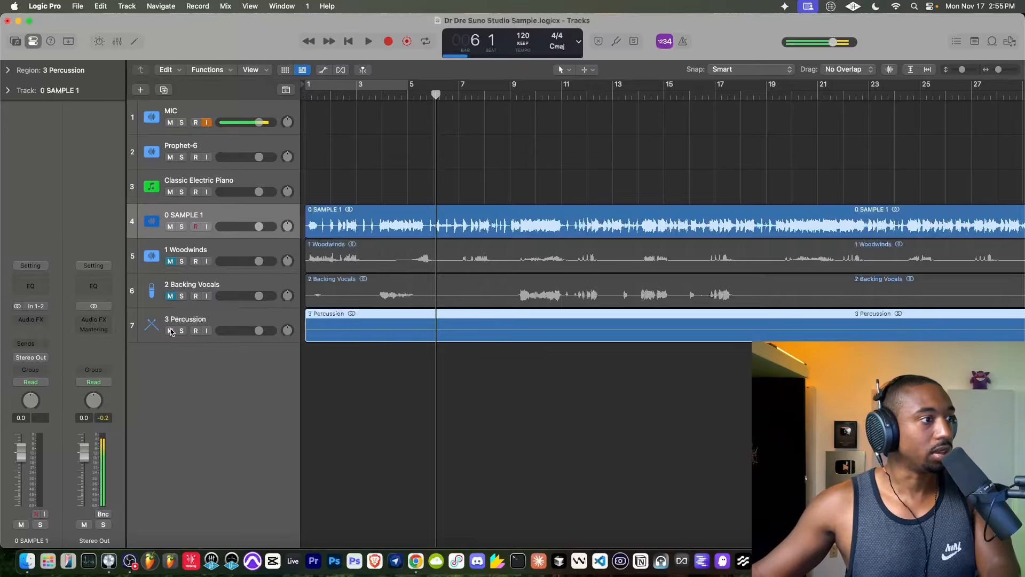
pyautogui.click(170, 330)
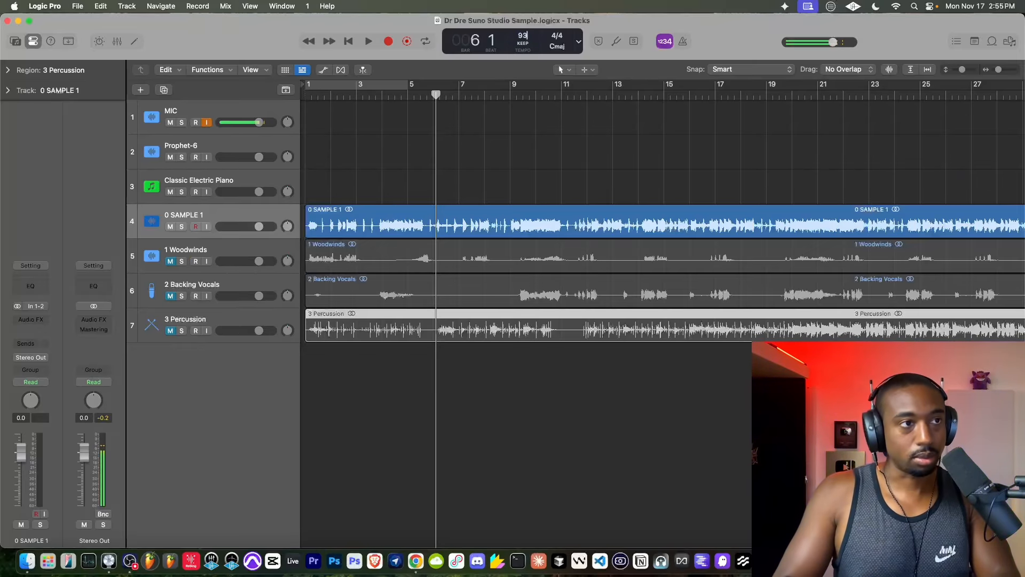
pyautogui.press('Return')
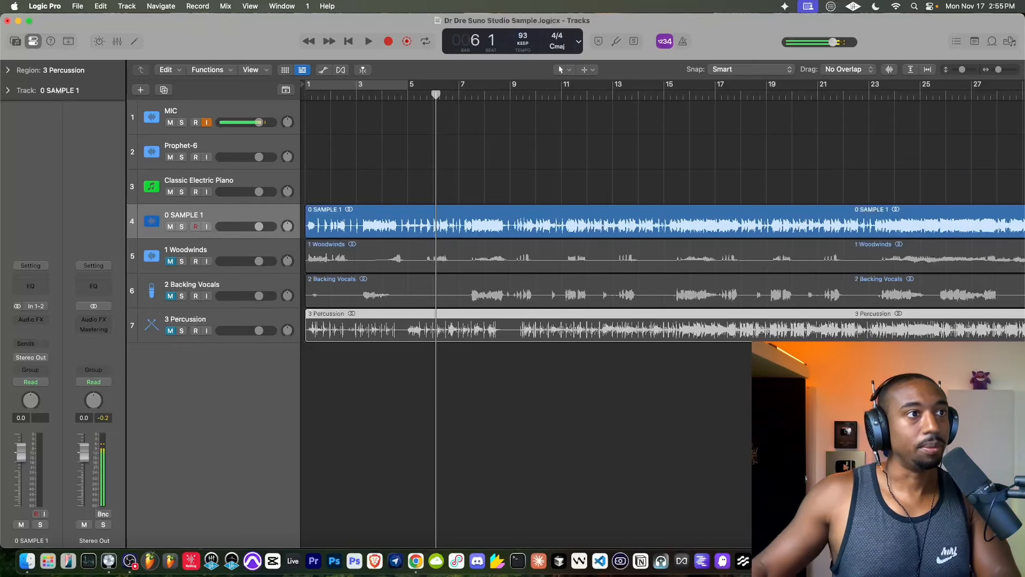
# - Switch to Suno Studio in Chrome and change the tempo from following the track to a manual 93 BPM
pyautogui.click(420, 564)
pyautogui.click(475, 532)
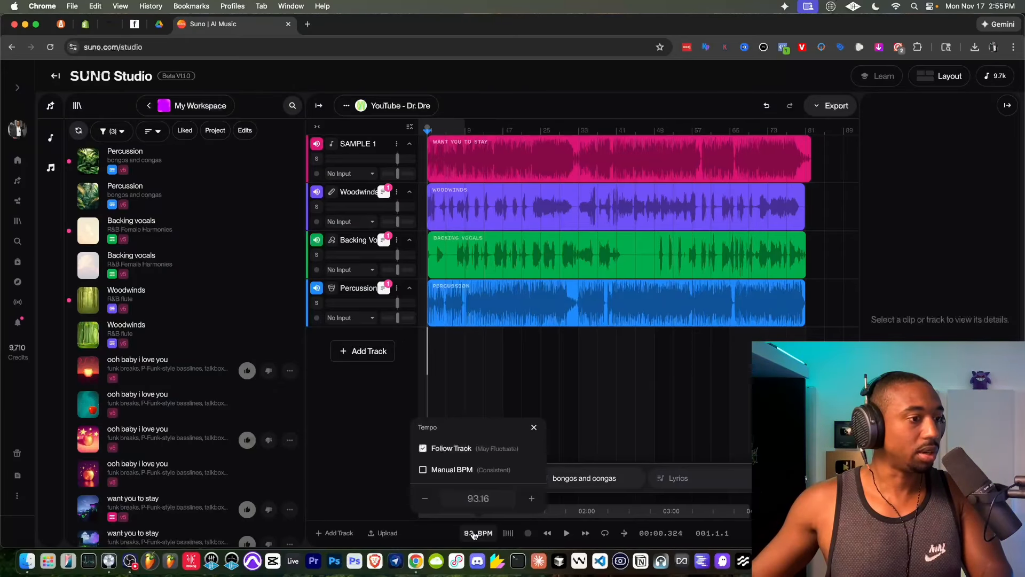
pyautogui.click(433, 477)
pyautogui.click(471, 499)
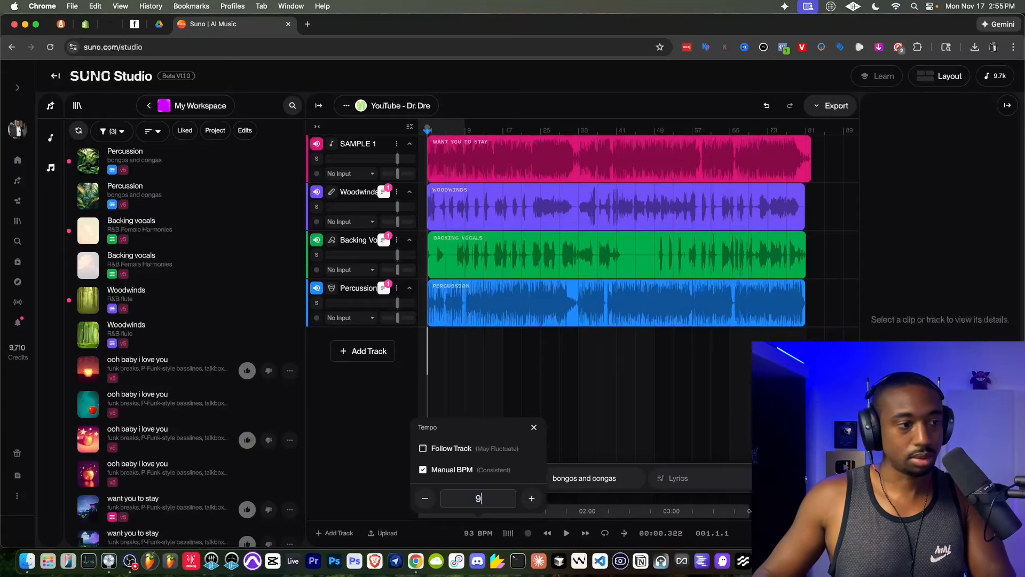
pyautogui.press('Return')
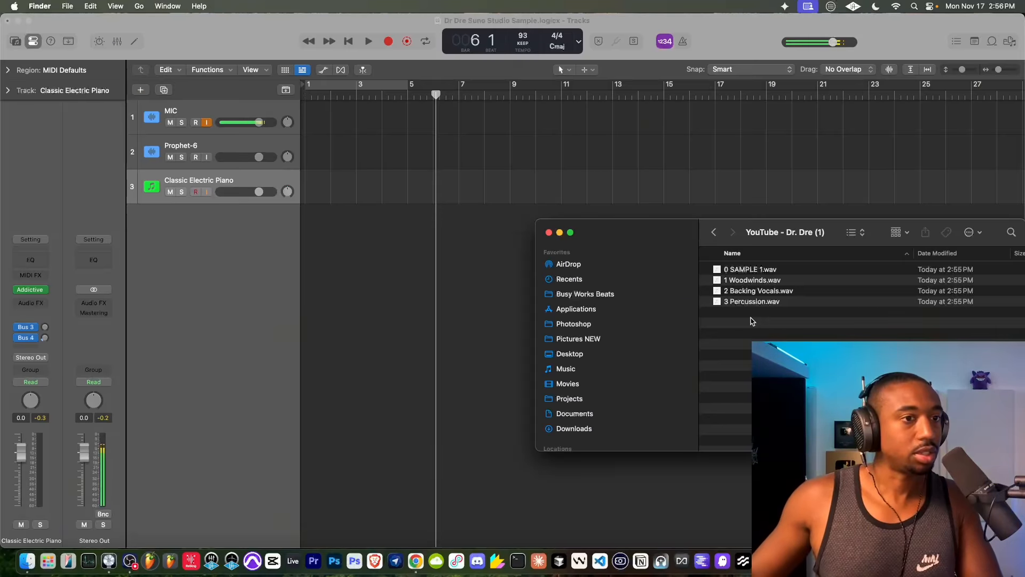
# - Import the re-exported stems into Logic Pro at bar 1 on new tracks and mute Woodwinds_1, Backing Vocals_1 and Percussion_1
pyautogui.moveTo(753, 320); pyautogui.dragTo(305, 216)
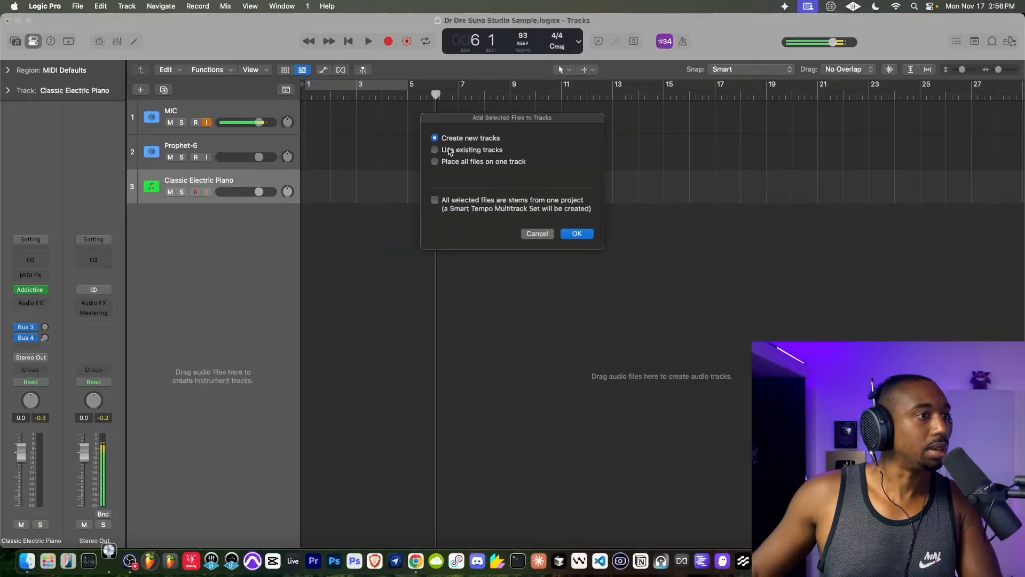
pyautogui.click(583, 239)
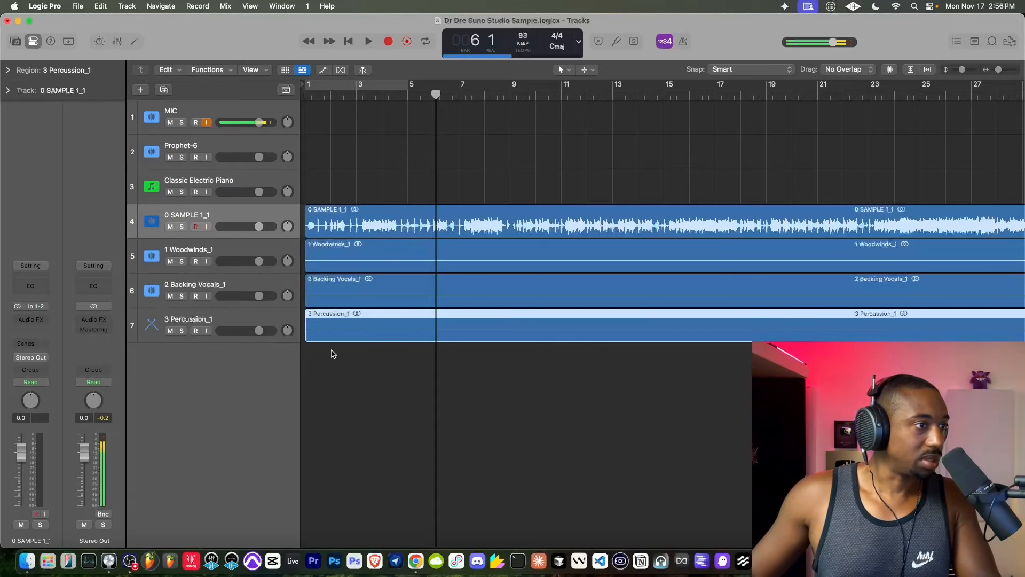
pyautogui.click(170, 261)
pyautogui.click(170, 296)
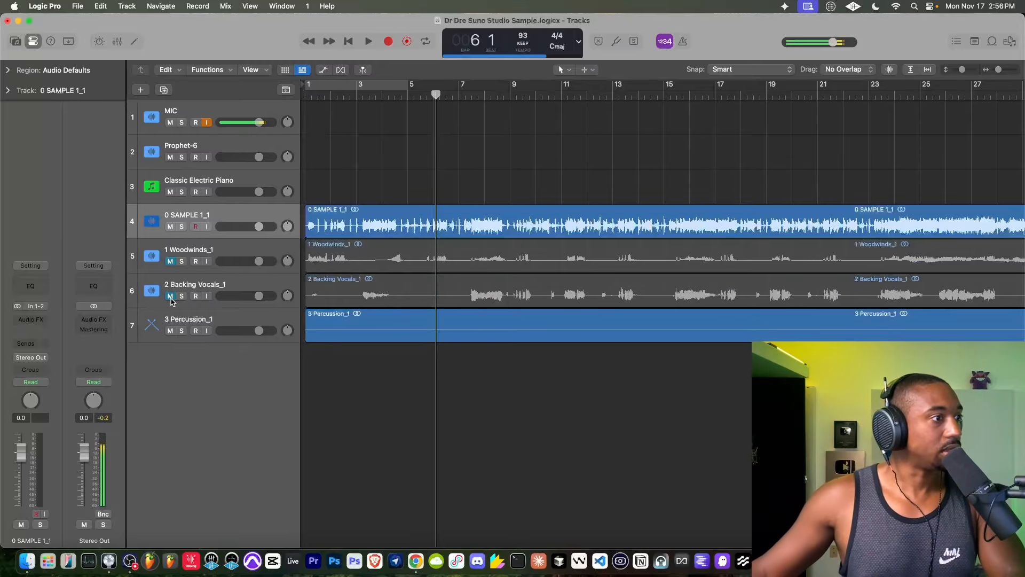
pyautogui.click(169, 331)
# - Turn on the metronome and audition the SAMPLE 1_1 track against the click near the start of the song
pyautogui.press('space')
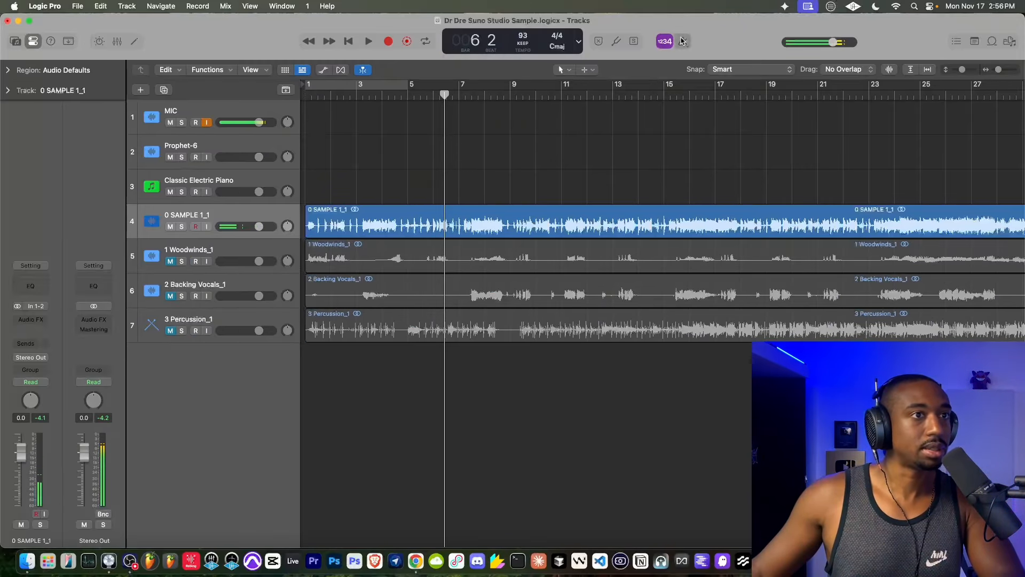
pyautogui.scroll(10, 367, 188)
pyautogui.scroll(-8, 367, 187)
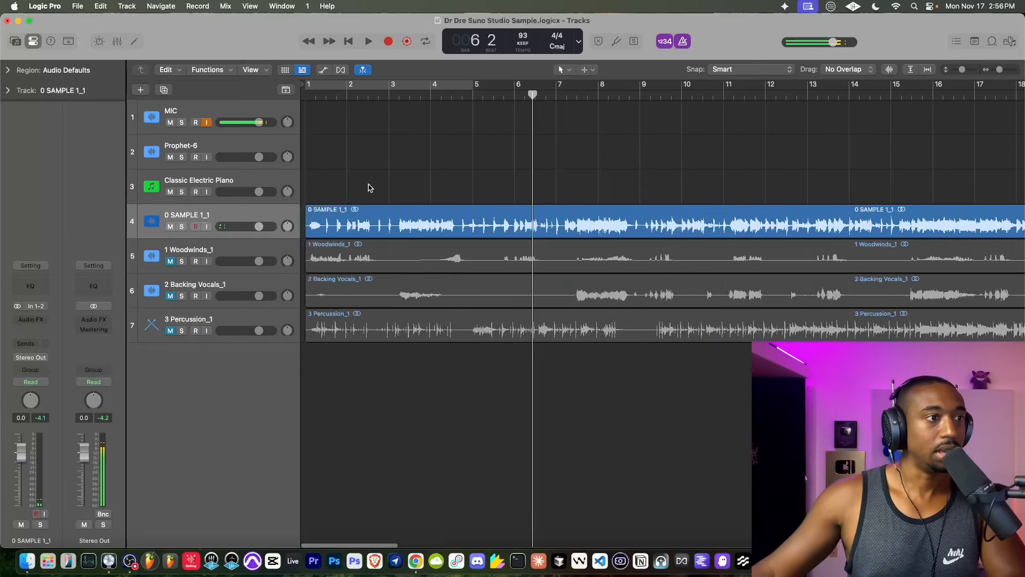
pyautogui.moveTo(531, 98); pyautogui.dragTo(313, 102)
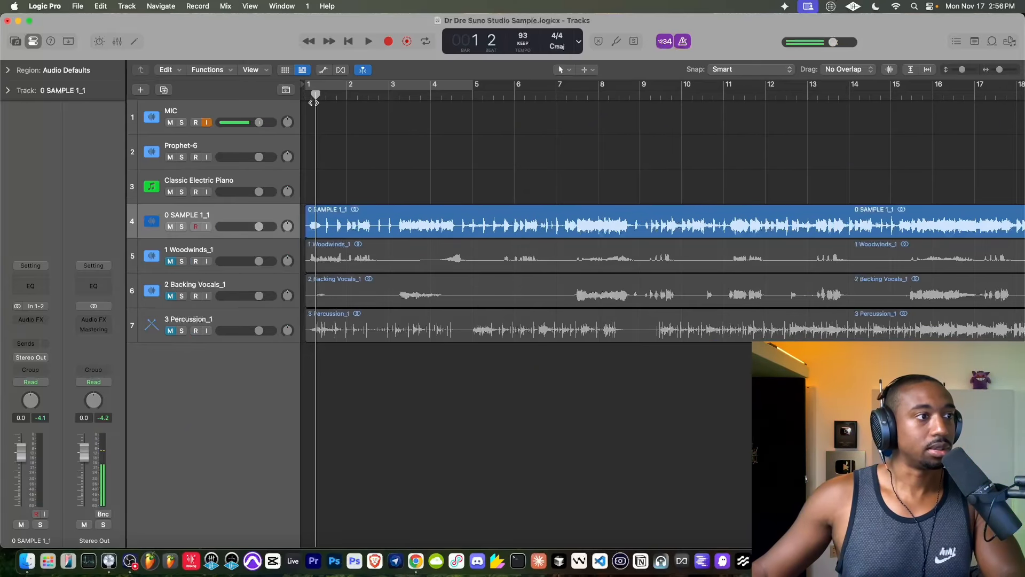
pyautogui.press('space')
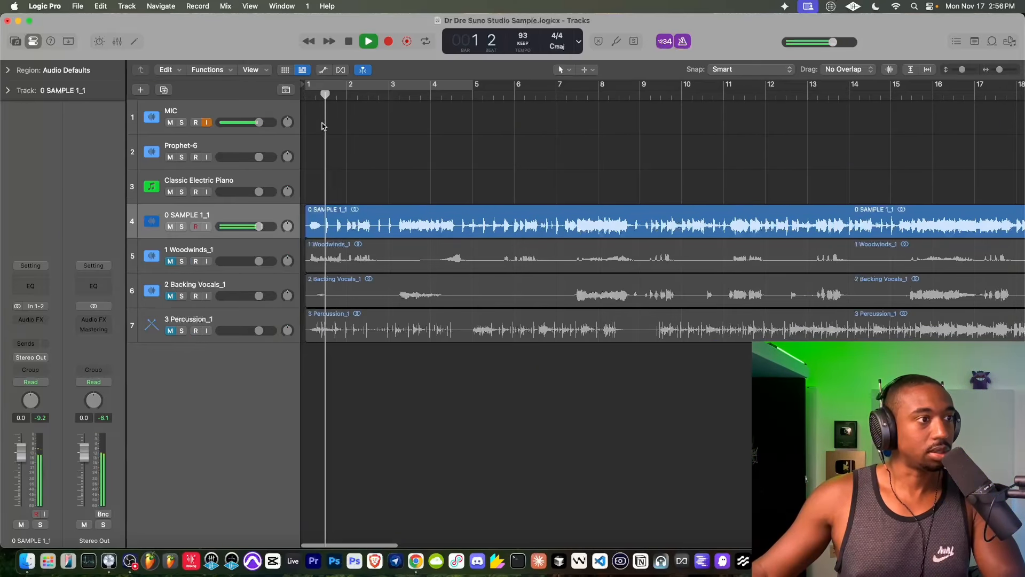
pyautogui.scroll(4, 331, 132)
pyautogui.press('space')
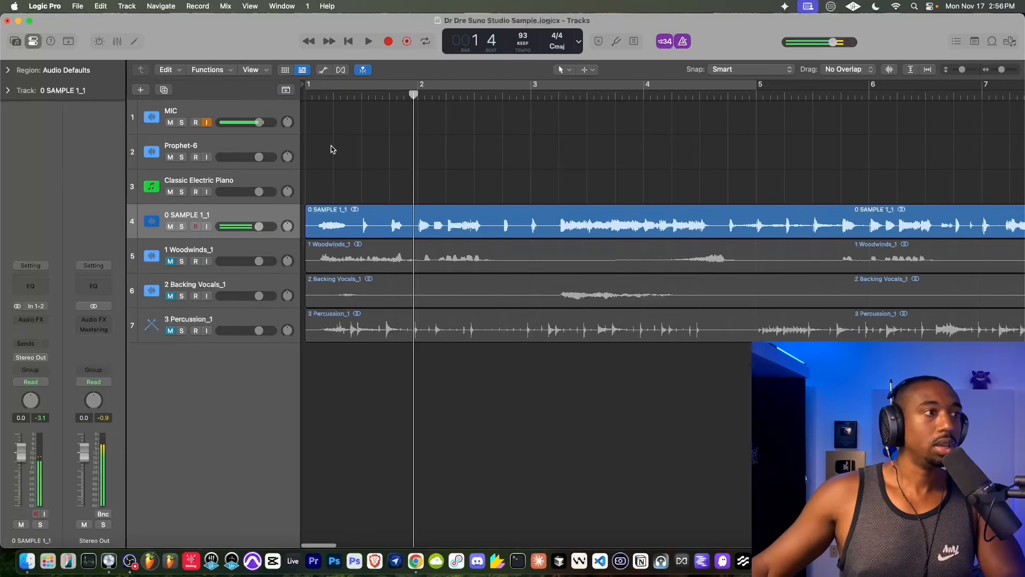
# - Split the SAMPLE 1_1 region at the transient just after bar 1 beat 4 and delete the part before it
pyautogui.click(348, 42)
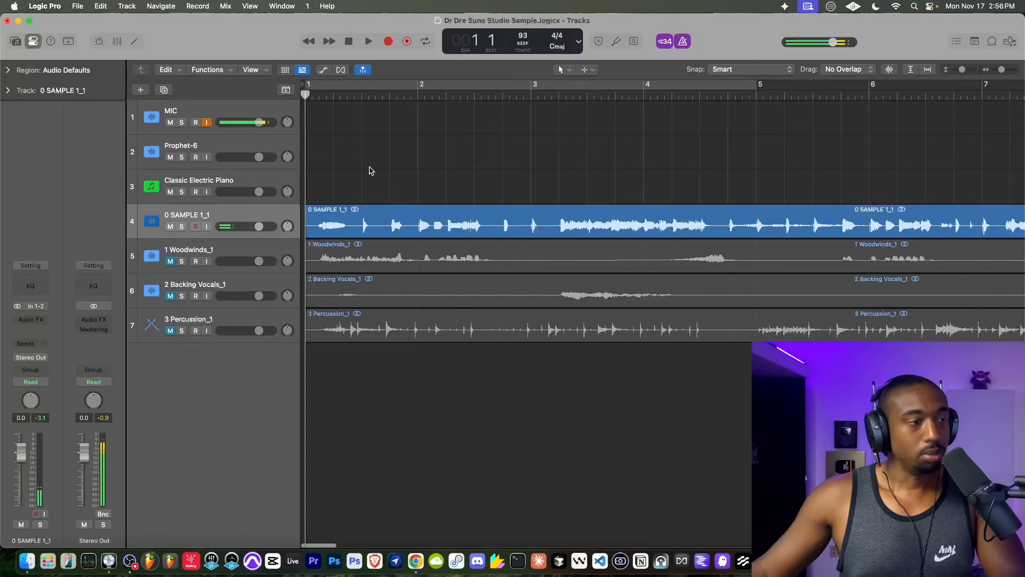
pyautogui.scroll(-2, 371, 171)
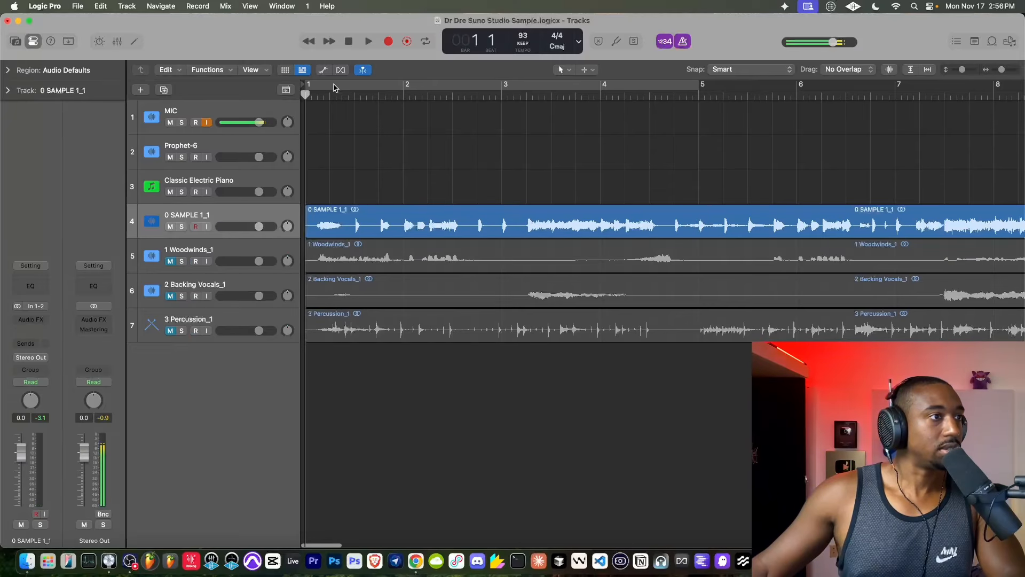
pyautogui.moveTo(307, 95); pyautogui.dragTo(373, 111)
pyautogui.scroll(10, 376, 112)
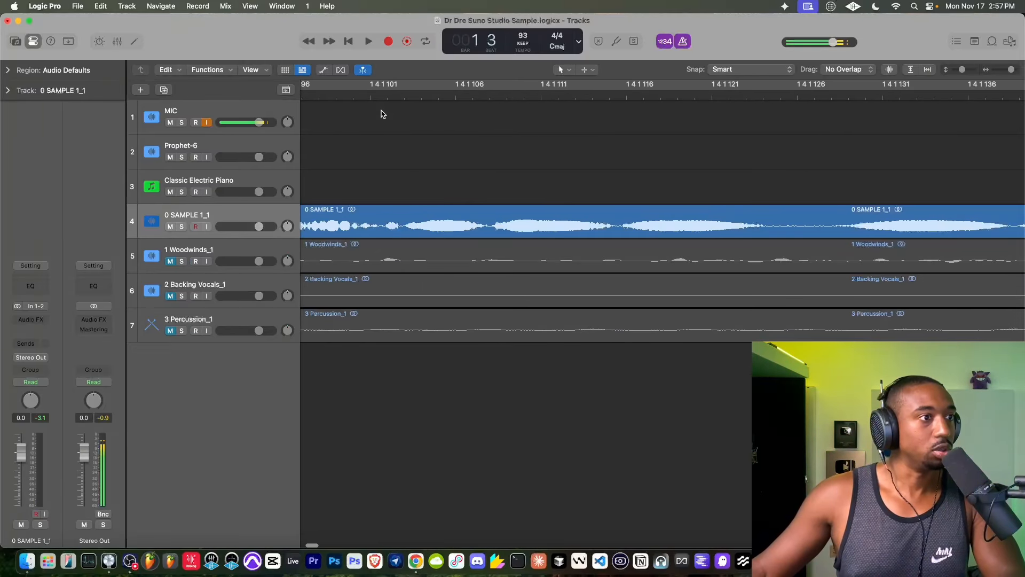
pyautogui.scroll(-3, 381, 112)
pyautogui.hscroll(-5, 380, 114)
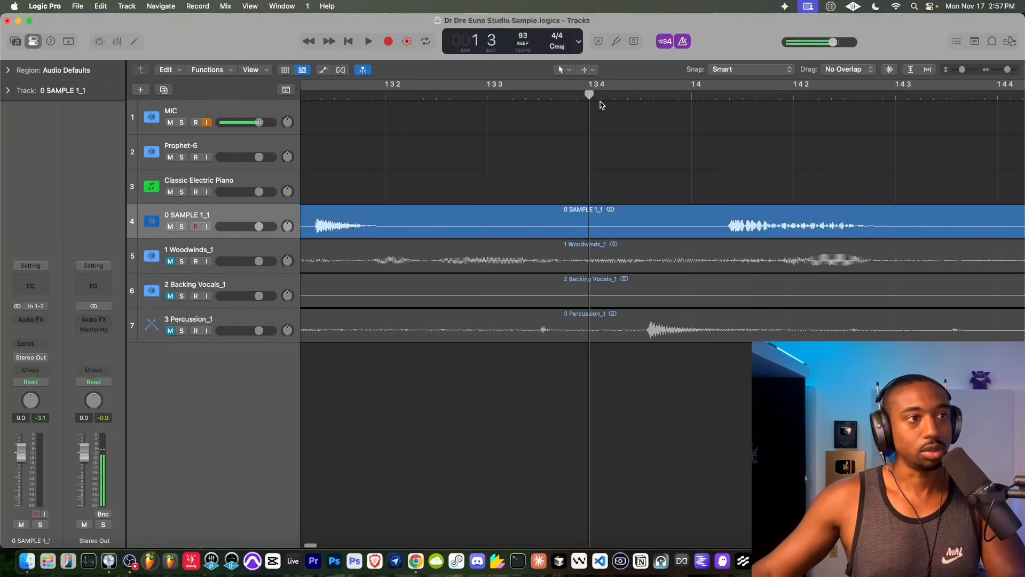
pyautogui.moveTo(590, 94); pyautogui.dragTo(728, 144)
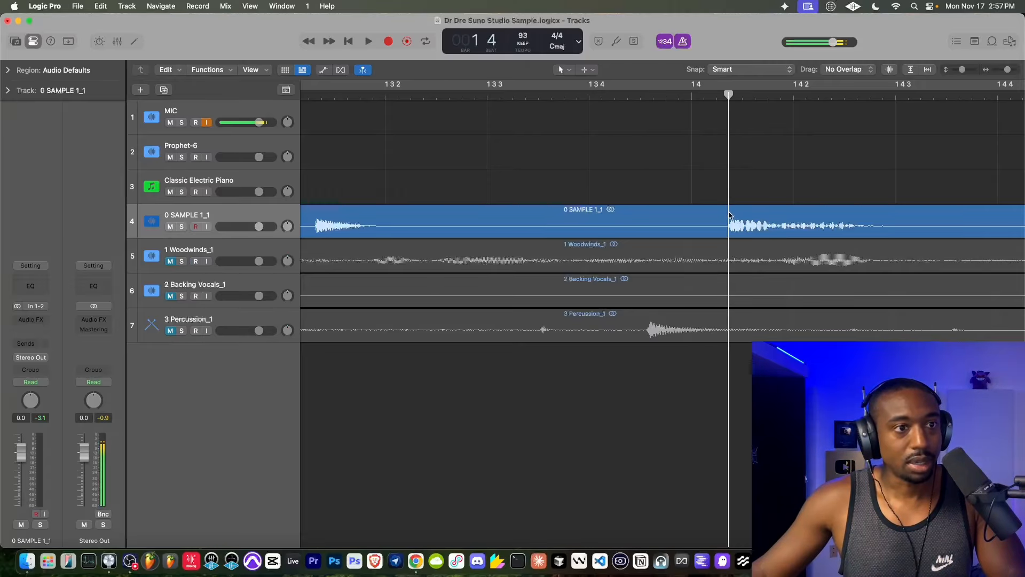
pyautogui.press('super+t')
pyautogui.click(697, 219)
pyautogui.press('Delete')
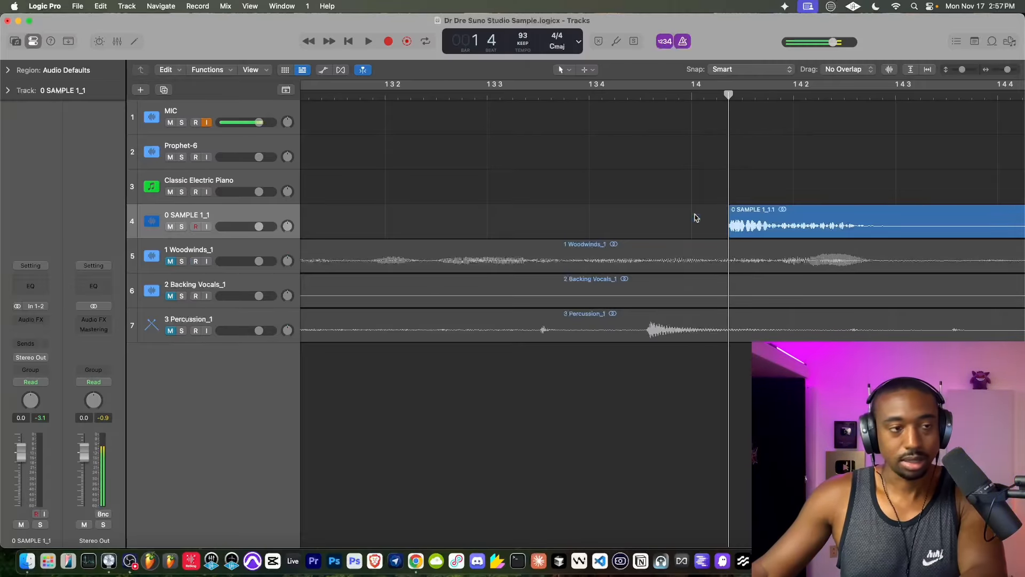
# - Move the trimmed SAMPLE 1_1 region back so that it starts at bar 1
pyautogui.press('z')
pyautogui.moveTo(562, 217); pyautogui.dragTo(562, 217)
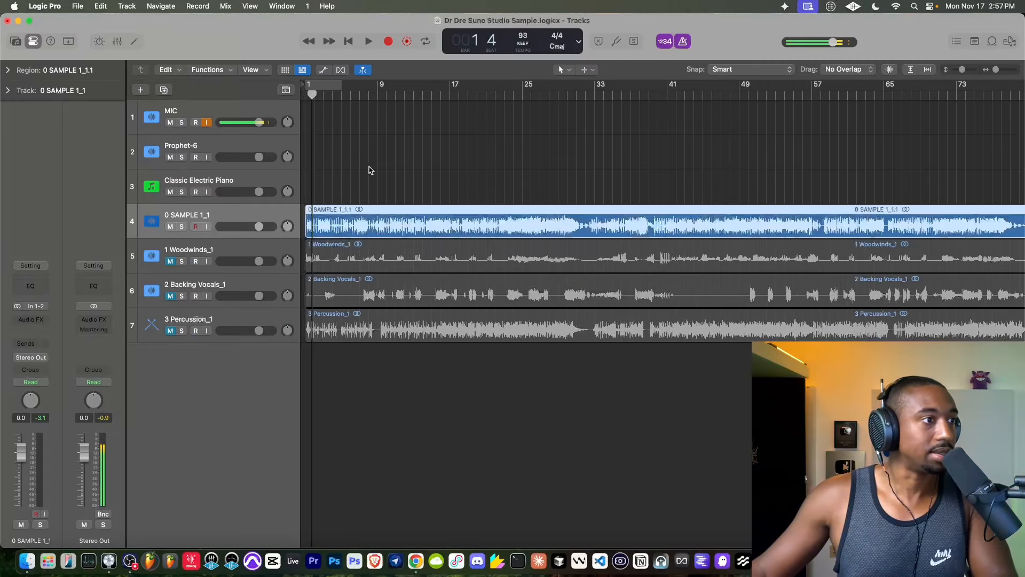
pyautogui.scroll(10, 346, 216)
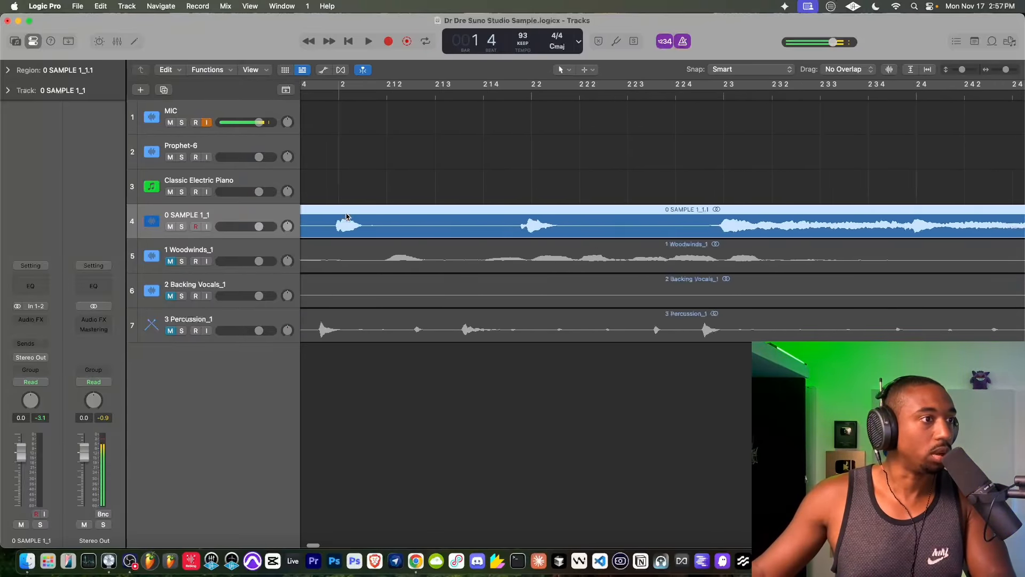
pyautogui.moveTo(363, 214); pyautogui.dragTo(356, 213)
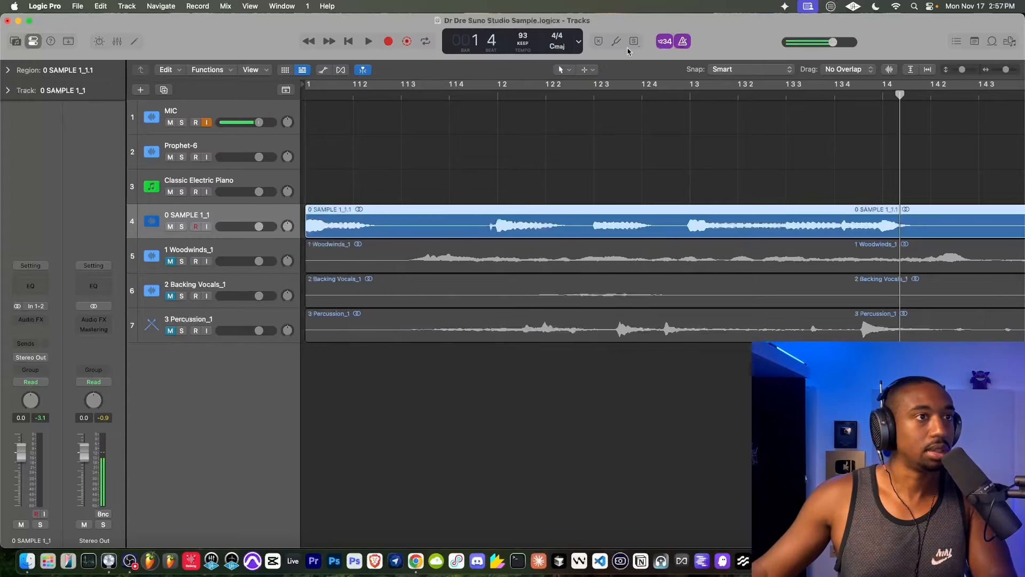
# - Play the shifted sample from bar 1 against the metronome, briefly muting and unmuting its track
pyautogui.click(348, 43)
pyautogui.scroll(-10, 425, 138)
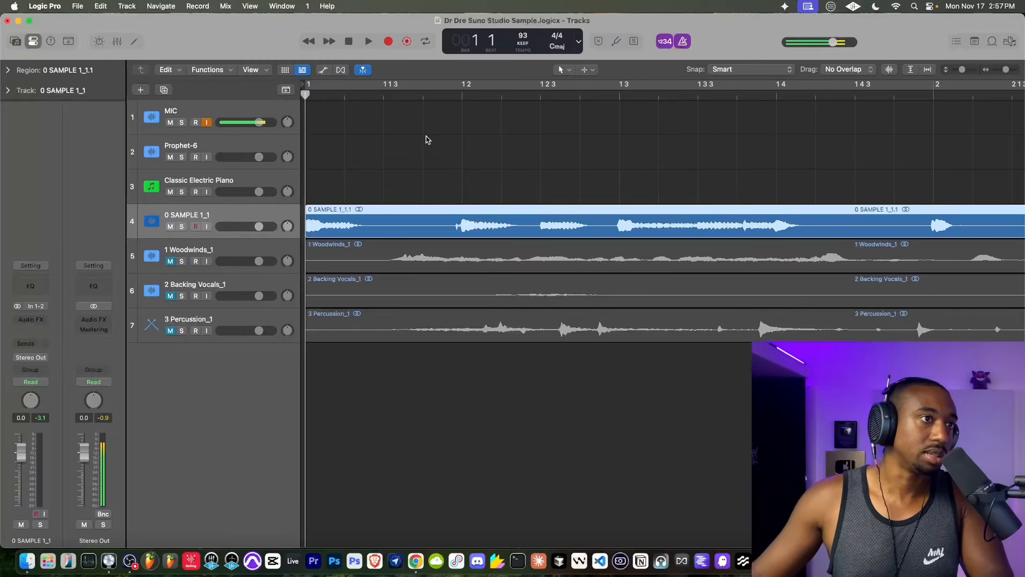
pyautogui.press('space')
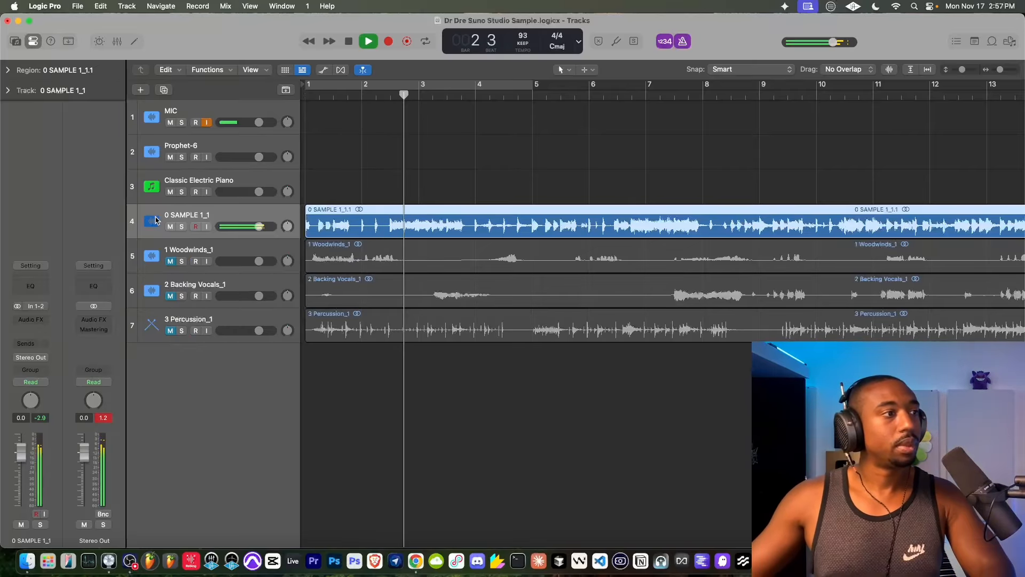
pyautogui.click(171, 227)
pyautogui.click(171, 226)
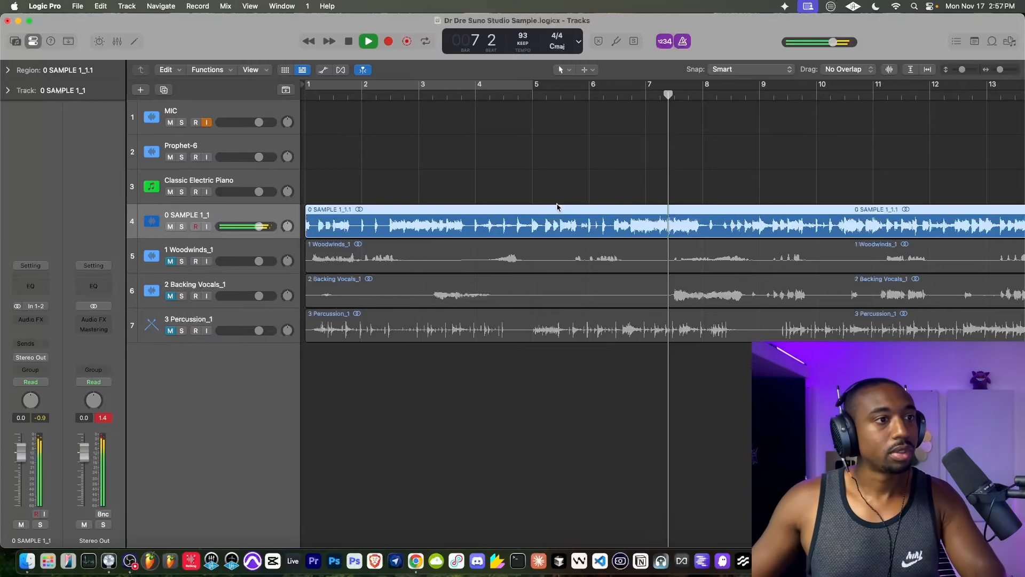
# - Stop playback and split the SAMPLE 1_1 region at the transient by bar 9
pyautogui.press('super+Left')
pyautogui.press('super+Left')
pyautogui.press('super+Left')
pyautogui.press('super+Left')
pyautogui.press('super+Right')
pyautogui.press('super+Right')
pyautogui.press('super+Right')
pyautogui.press('super+Right')
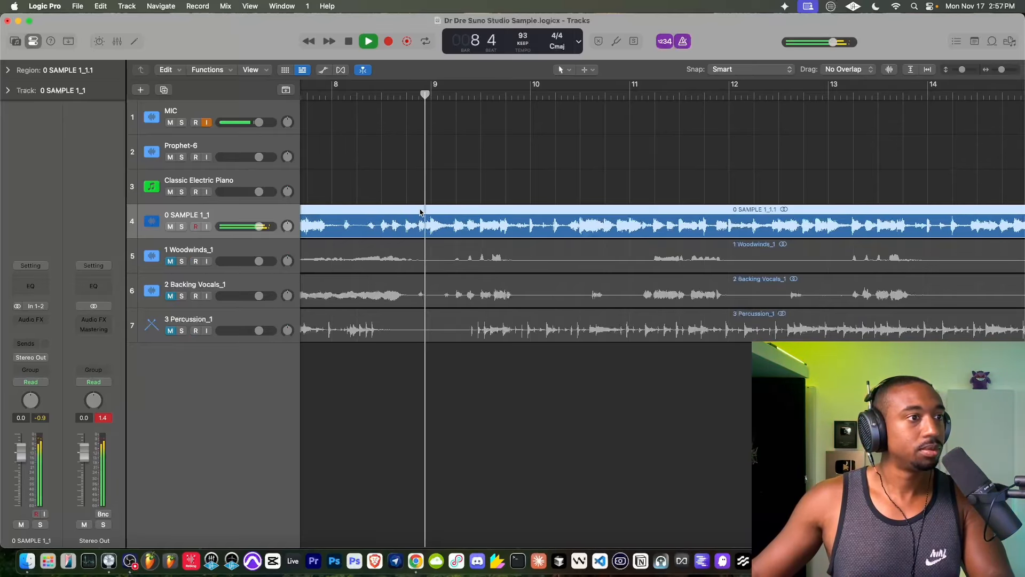
pyautogui.press('super+Right')
pyautogui.press('super+Right')
pyautogui.press('super+Right')
pyautogui.press('super+Right')
pyautogui.press('space')
pyautogui.click(461, 95)
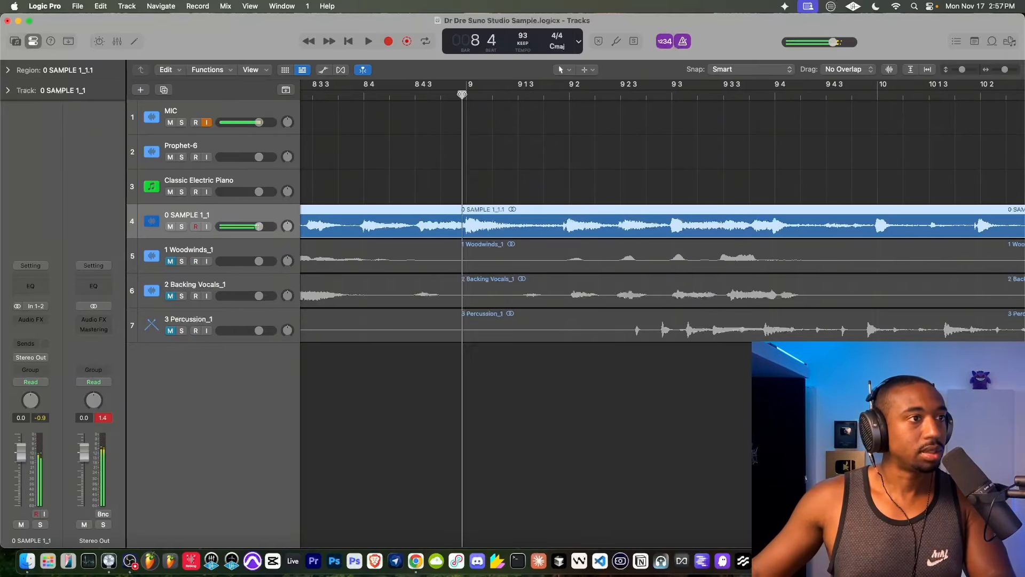
pyautogui.moveTo(463, 95); pyautogui.dragTo(467, 95)
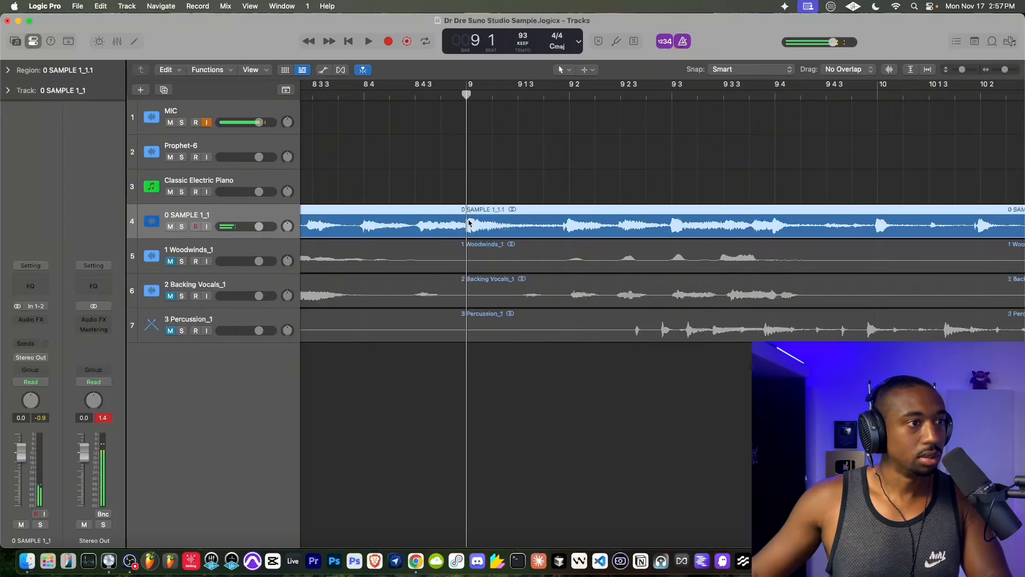
pyautogui.press('super+t')
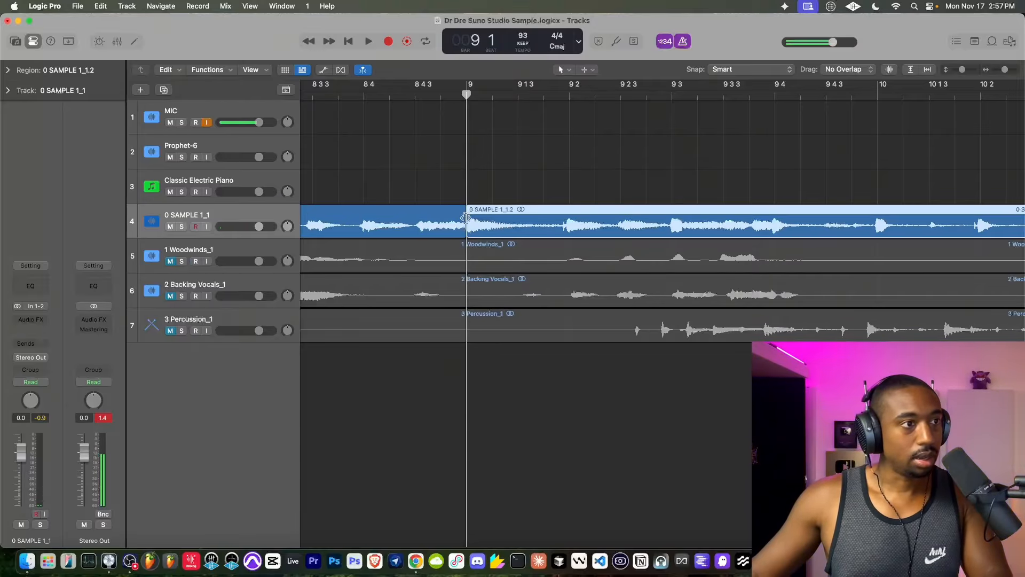
# - Place the playhead at bar 3, save the project and play the sample from there
pyautogui.scroll(-10, 455, 216)
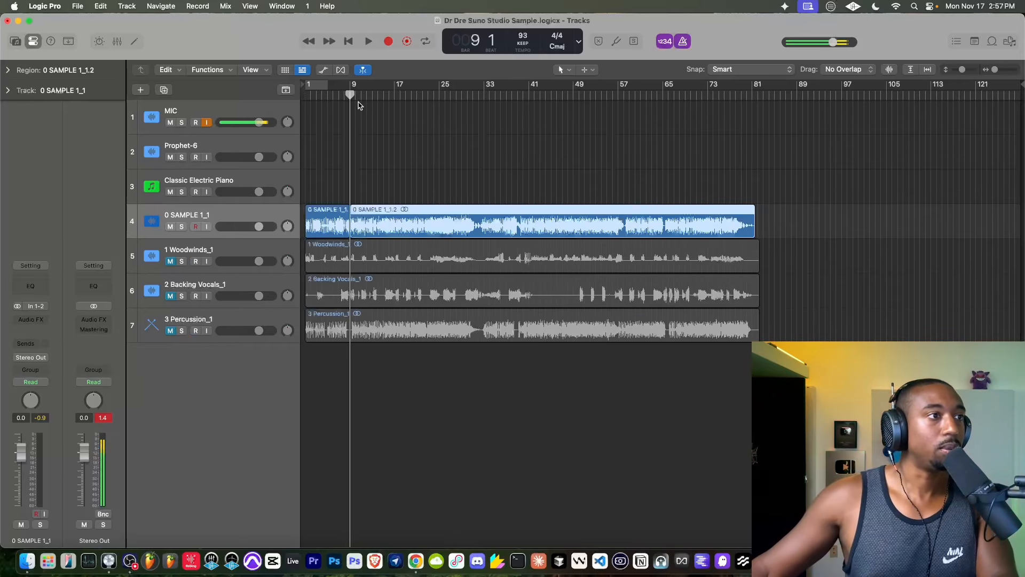
pyautogui.moveTo(351, 94); pyautogui.dragTo(315, 94)
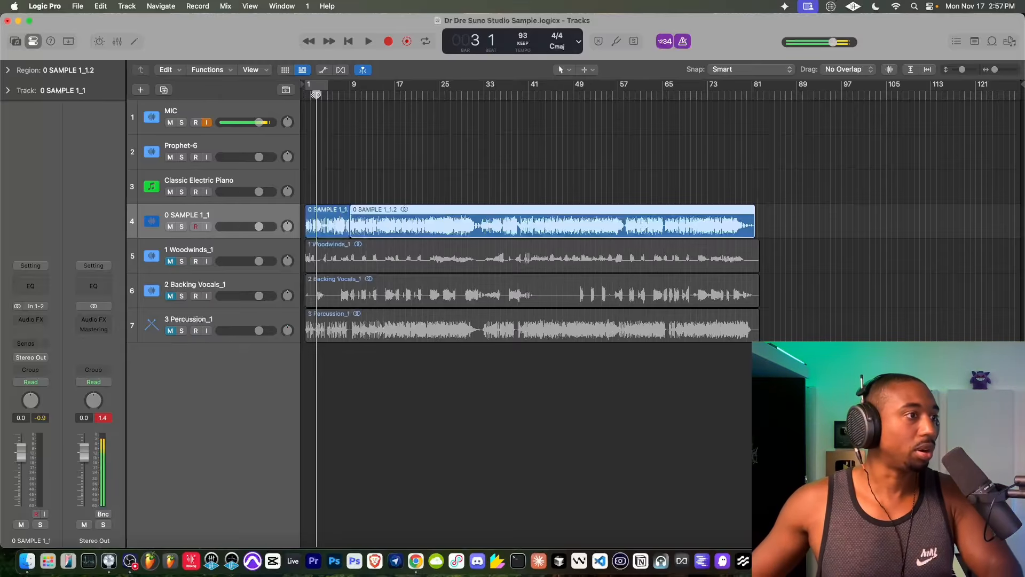
pyautogui.press('super+s')
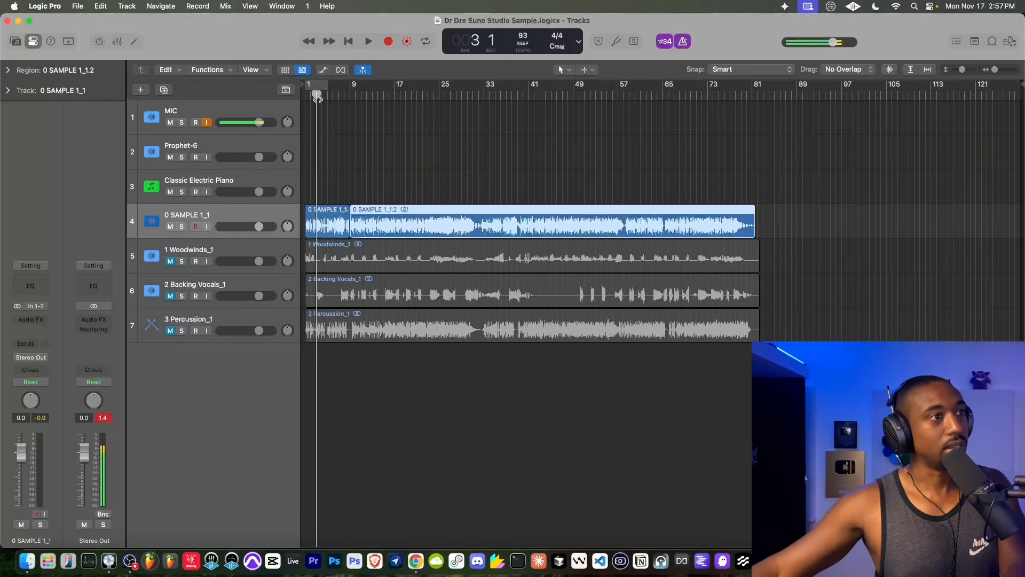
pyautogui.press('space')
pyautogui.press('space')
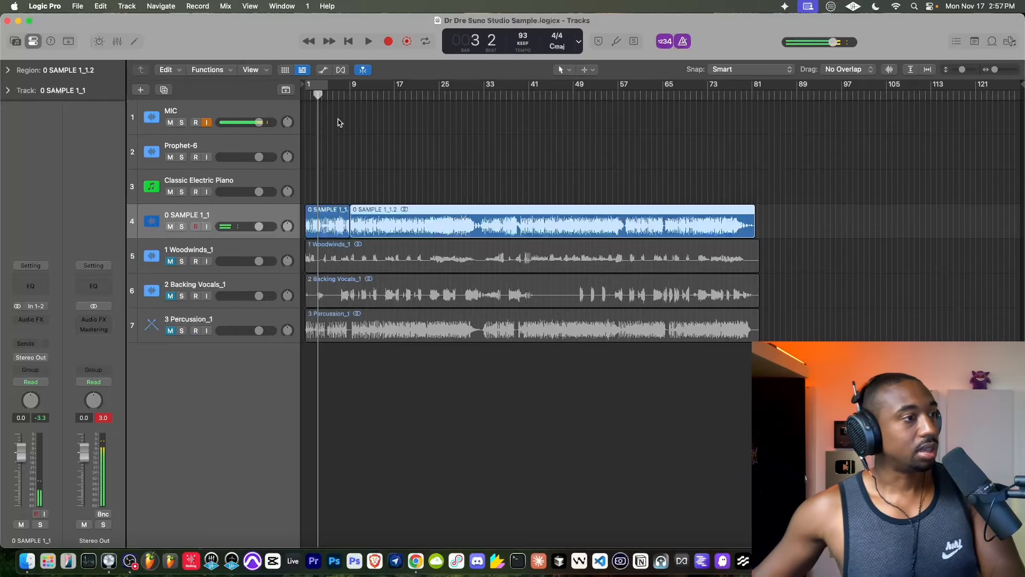
pyautogui.press('space')
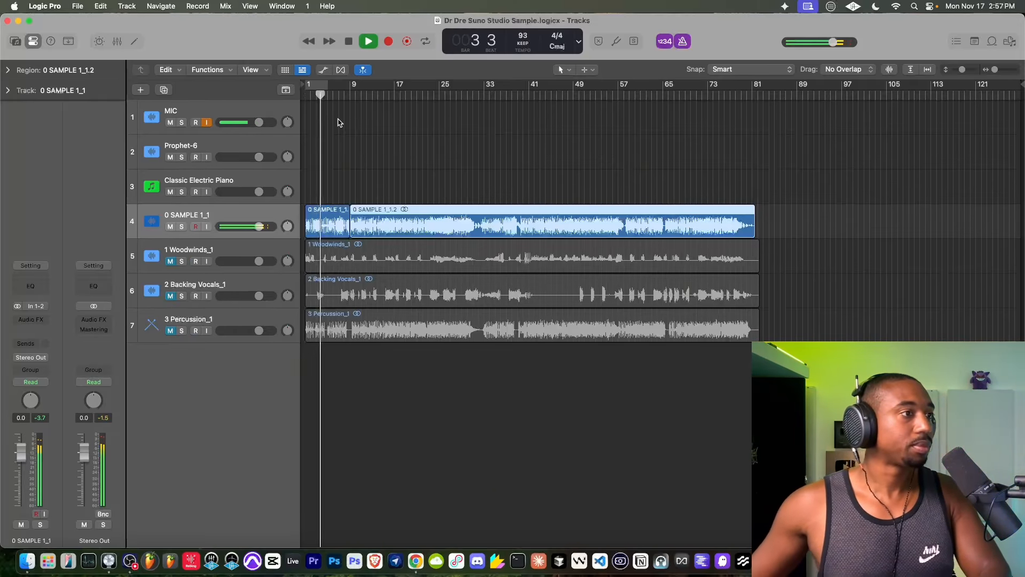
# - Audition the split sample from around bar 9, from bar 25 and again from the beginning
pyautogui.click(354, 96)
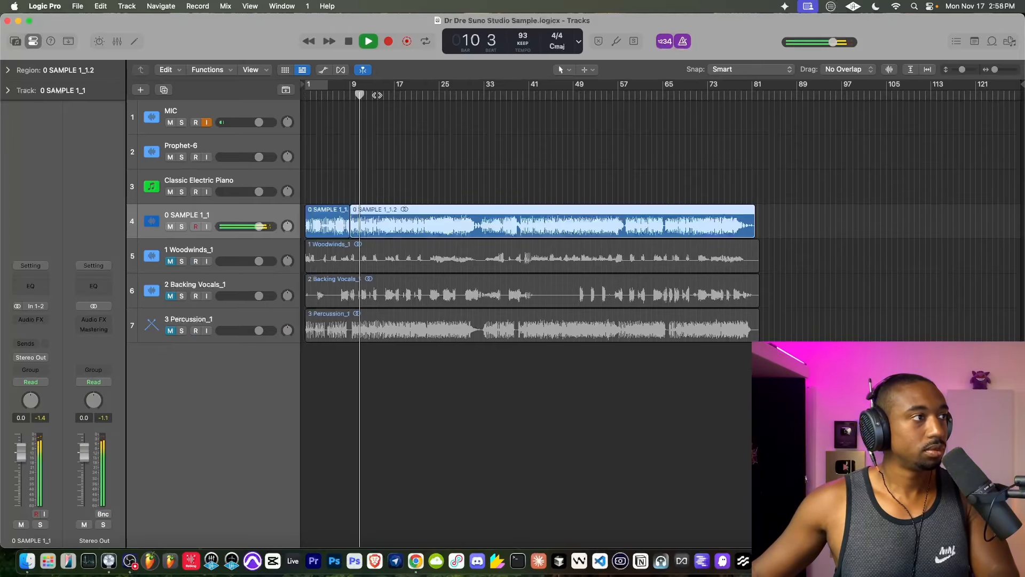
pyautogui.moveTo(377, 95); pyautogui.dragTo(441, 95)
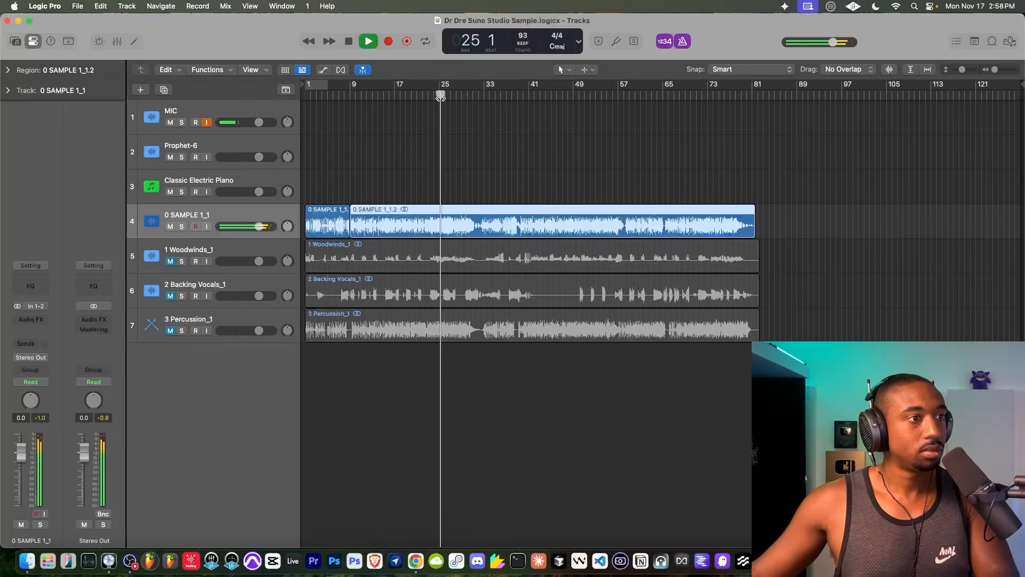
pyautogui.press('space')
pyautogui.click(315, 95)
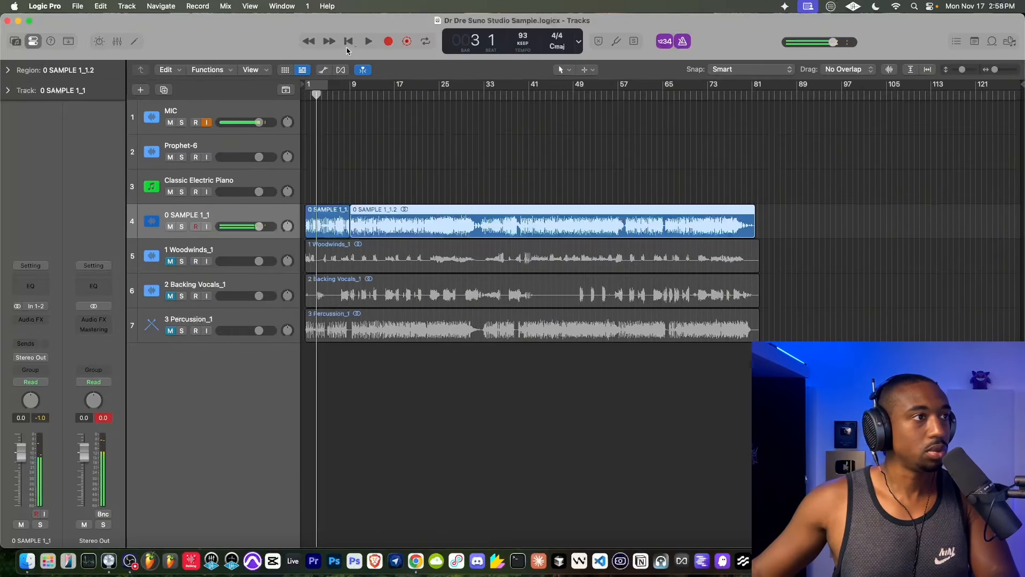
pyautogui.click(347, 46)
pyautogui.press('space')
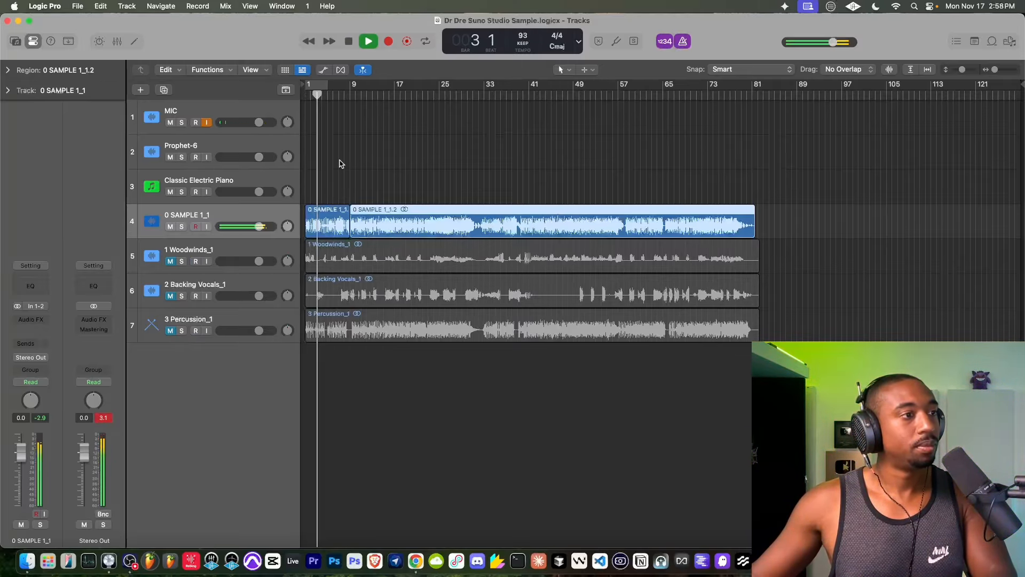
pyautogui.scroll(5, 331, 209)
pyautogui.scroll(-2, 332, 209)
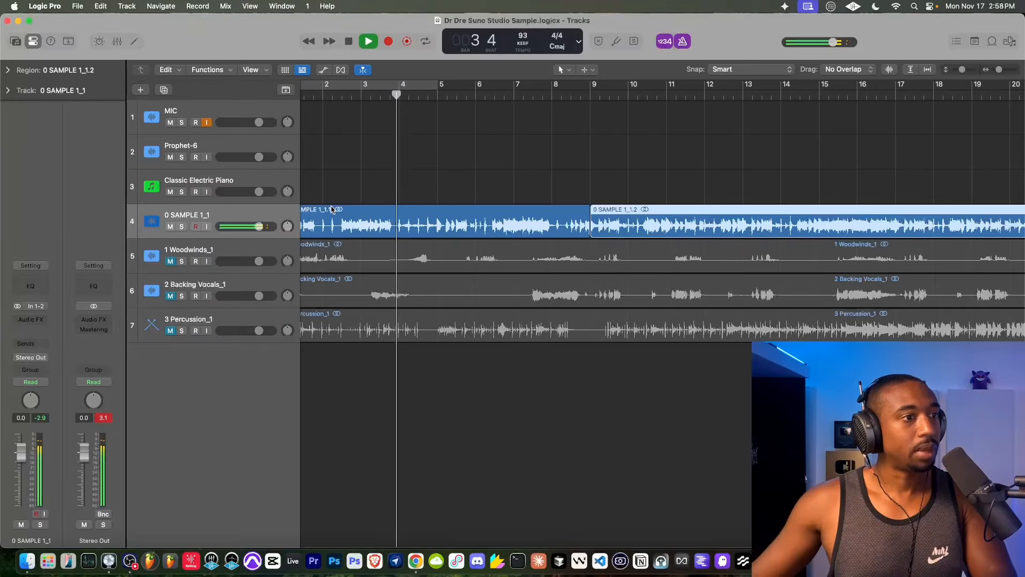
pyautogui.scroll(-6, 544, 180)
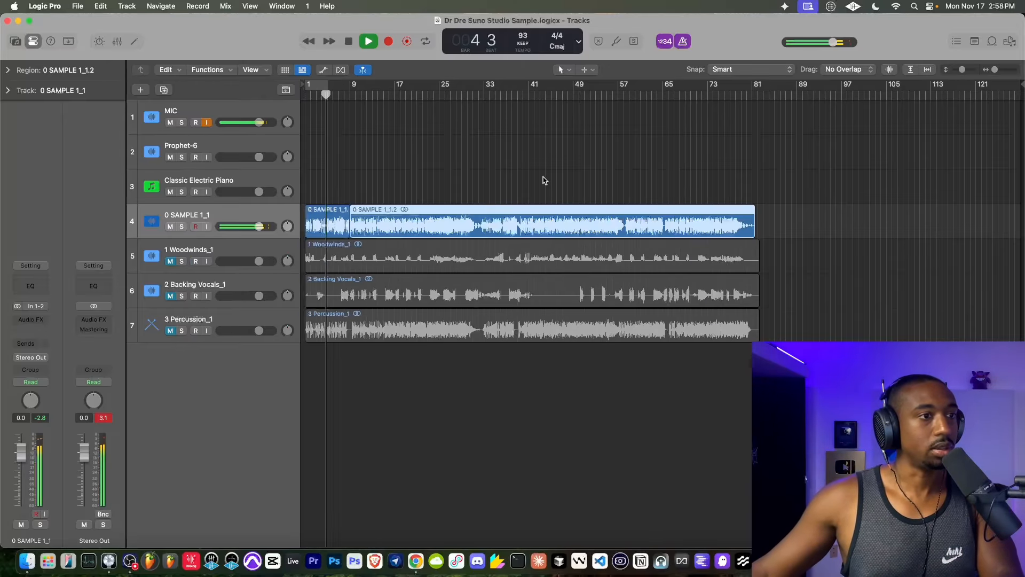
# - Audition the sample from bars 27 and 25, and stop playback just past bar 31
pyautogui.click(416, 94)
pyautogui.press('space')
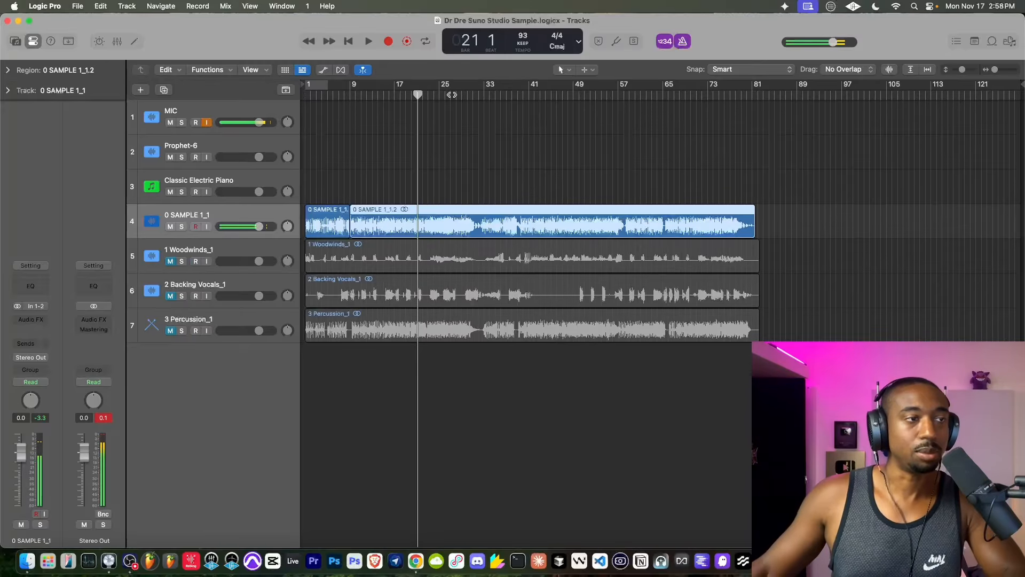
pyautogui.click(452, 94)
pyautogui.press('space')
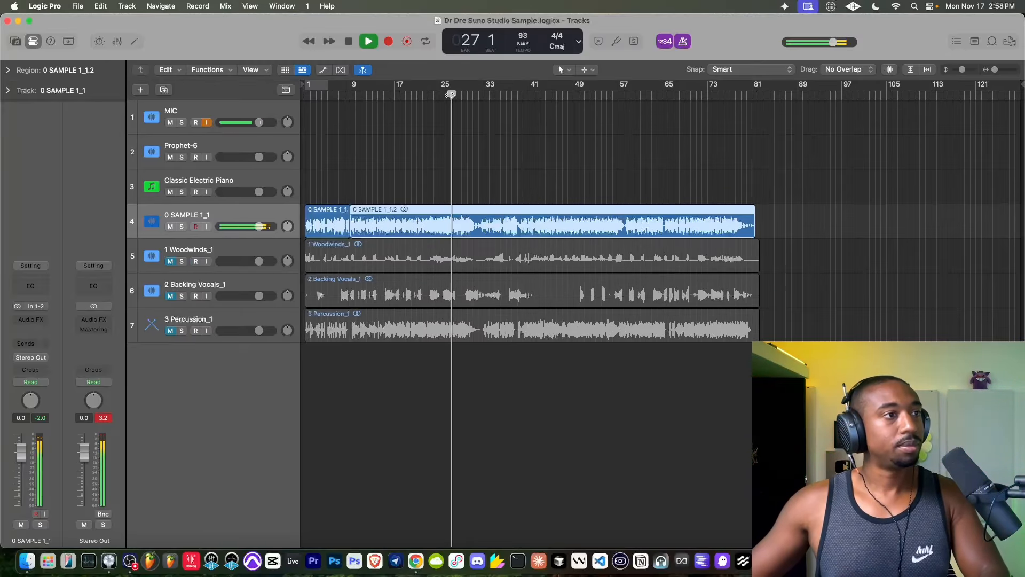
pyautogui.click(440, 95)
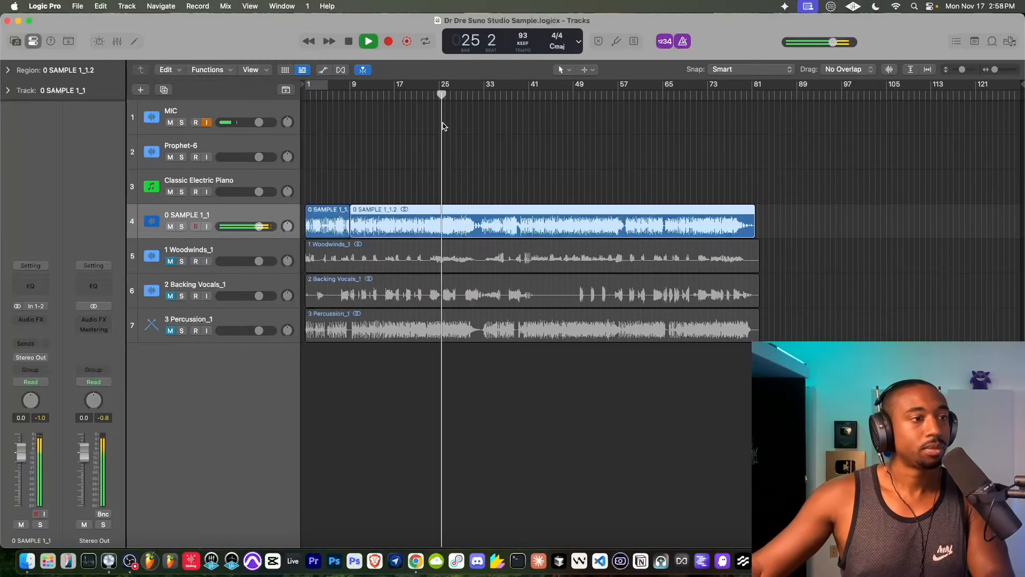
pyautogui.scroll(6, 443, 126)
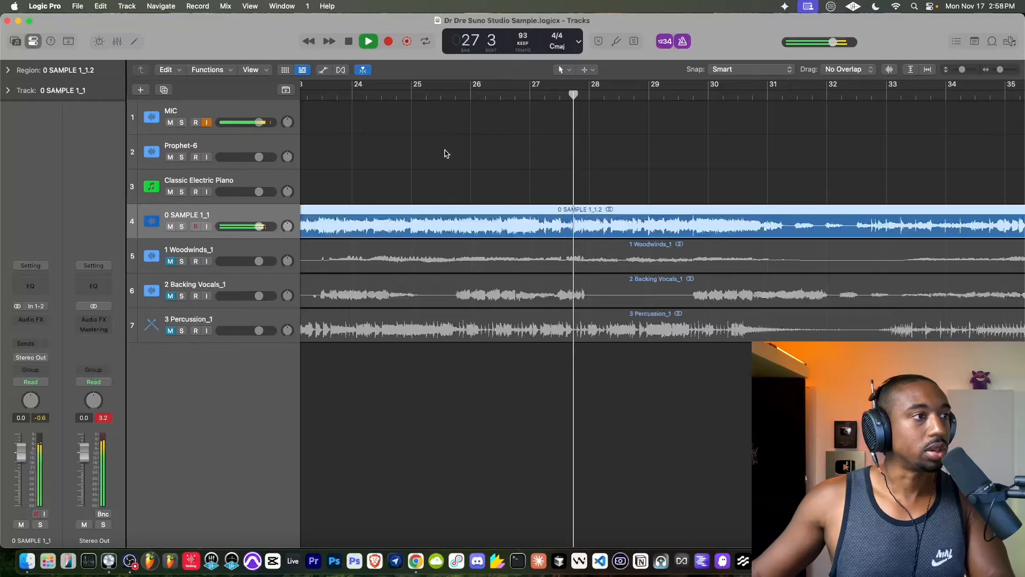
pyautogui.scroll(-4, 445, 154)
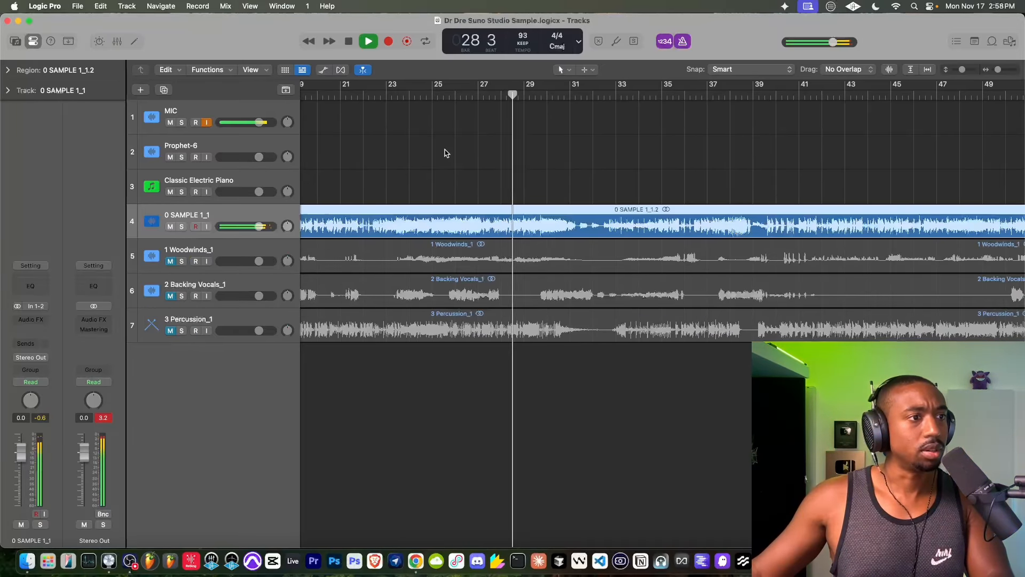
pyautogui.scroll(-6, 437, 138)
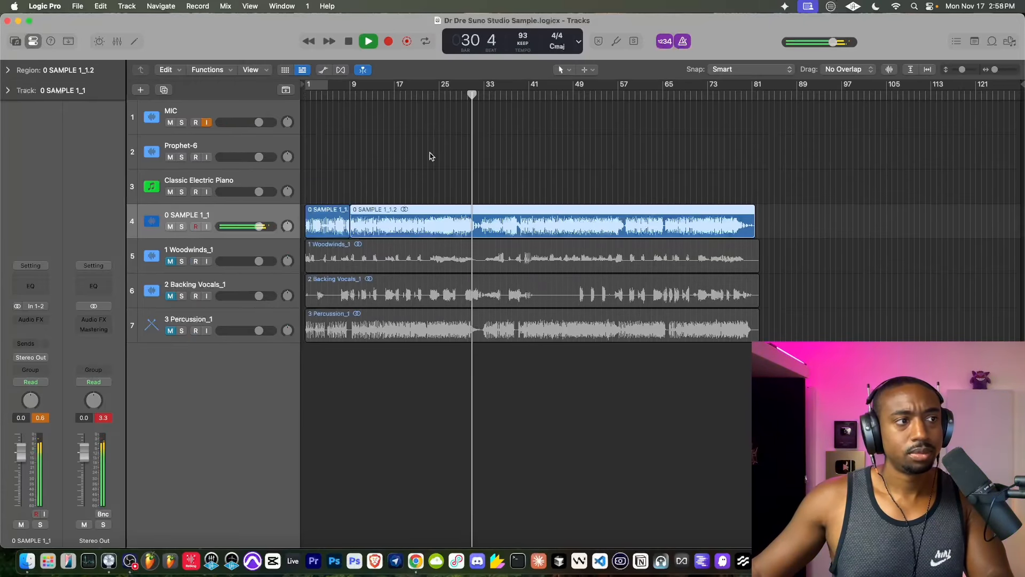
pyautogui.press('space')
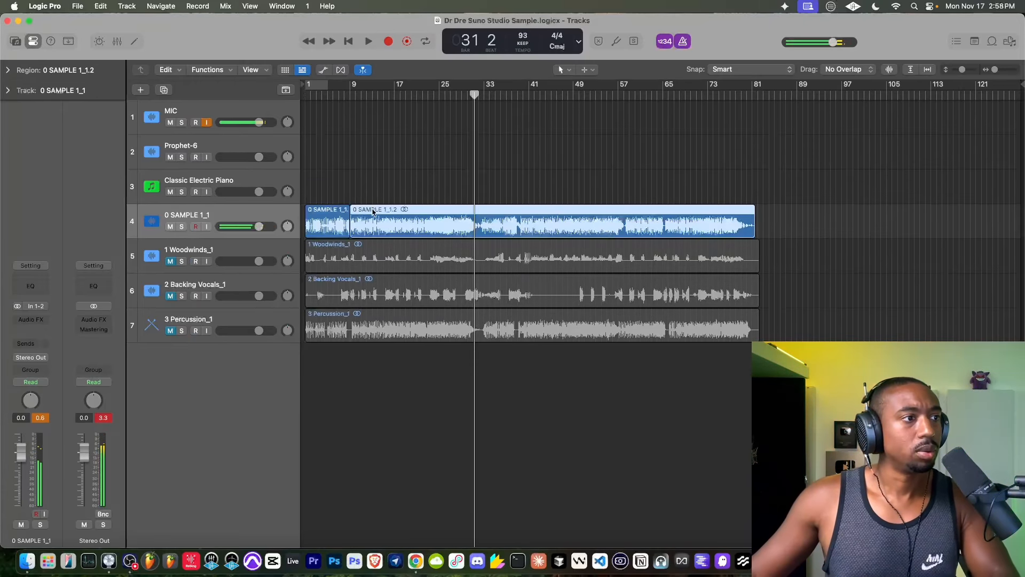
# - Split the SAMPLE 1_1.2 region into vocals, bass, guitar, piano and other stems with Stem Splitter, leaving out the drums
pyautogui.rightClick(373, 211)
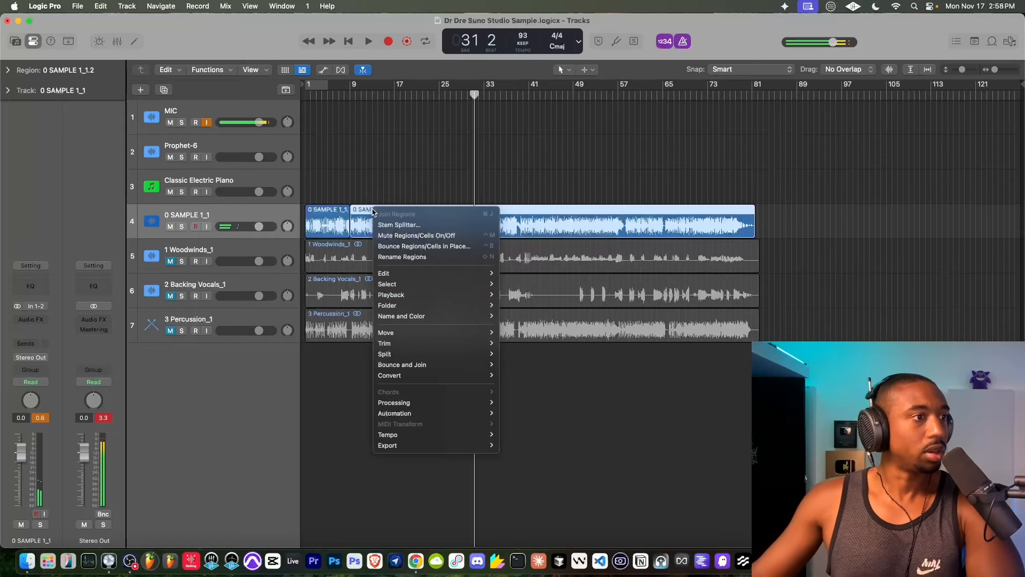
pyautogui.click(390, 225)
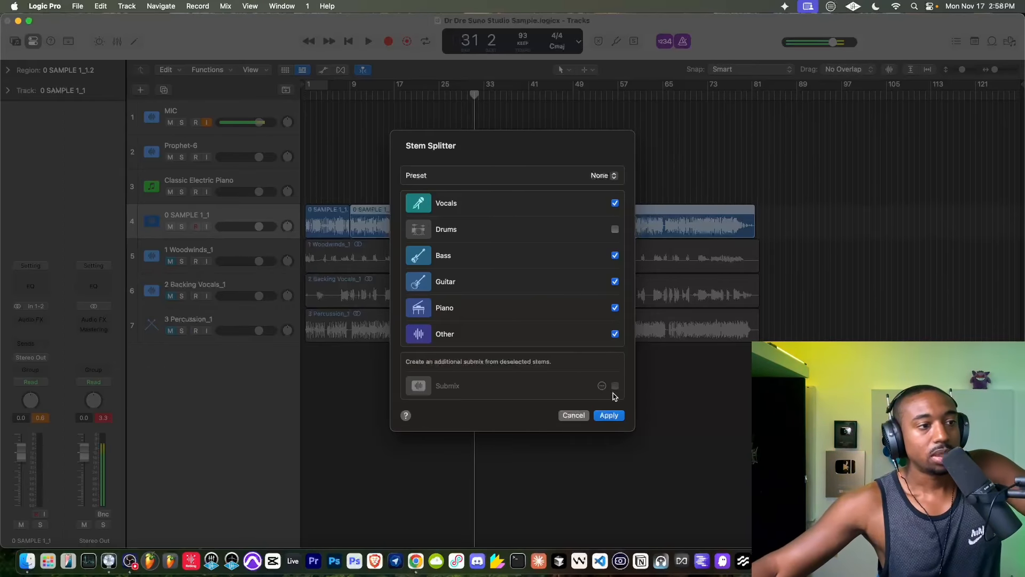
pyautogui.click(609, 414)
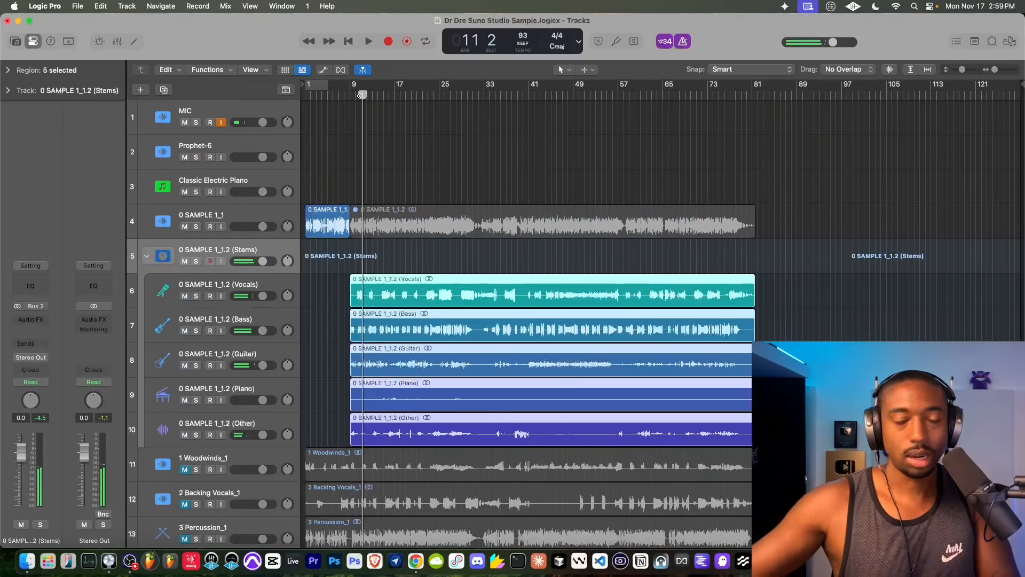
# - Place the playhead at bar 9 and join the five stem regions into one stereo mixdown
pyautogui.click(349, 95)
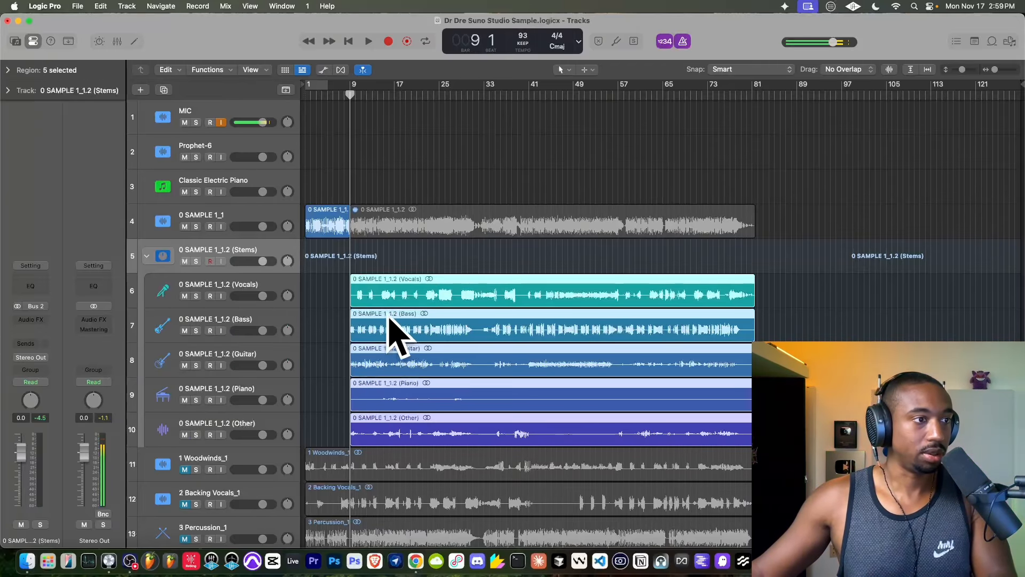
pyautogui.moveTo(338, 288); pyautogui.dragTo(420, 428)
pyautogui.rightClick(390, 366)
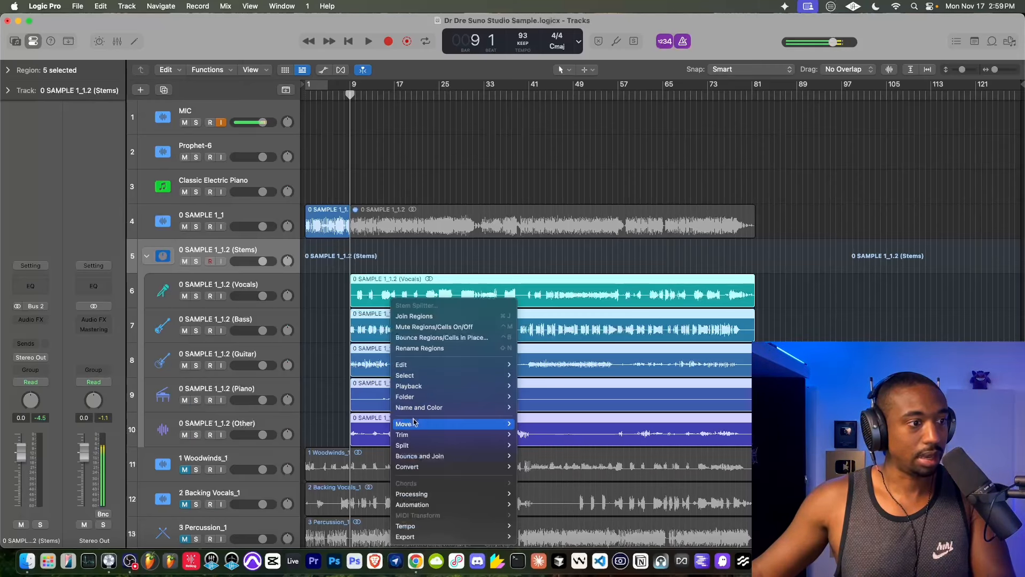
pyautogui.moveTo(412, 459)
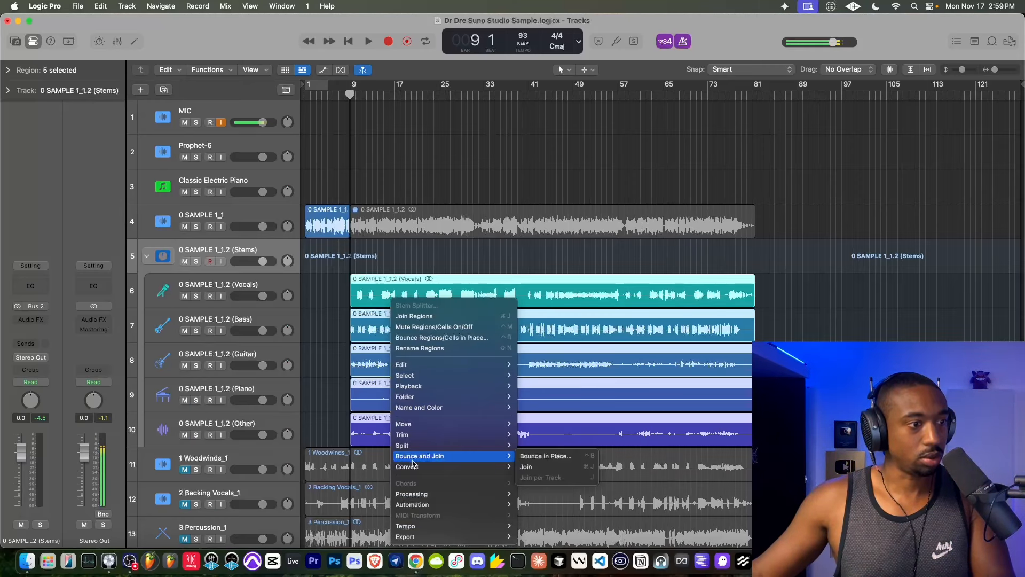
pyautogui.click(532, 467)
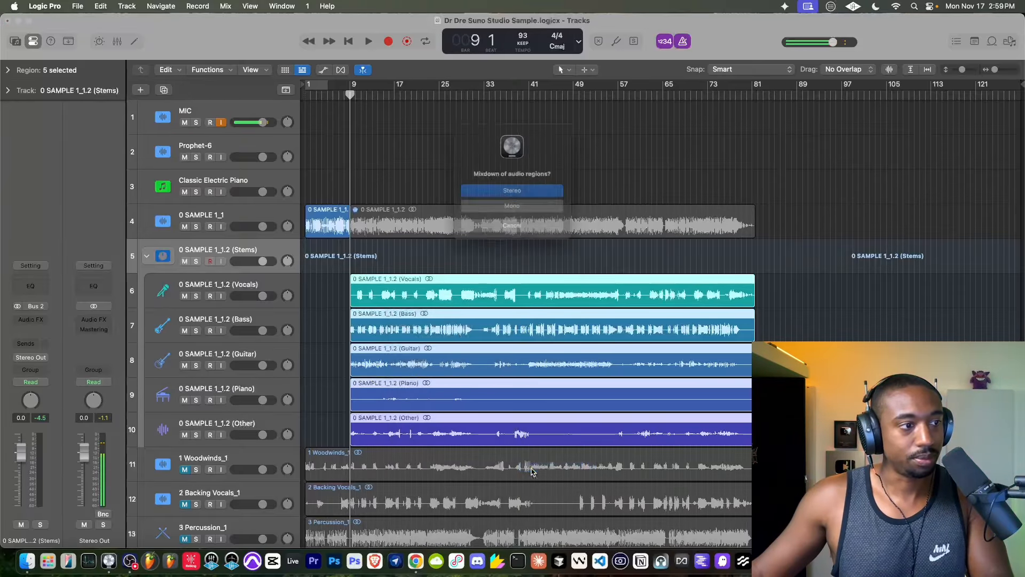
pyautogui.click(525, 193)
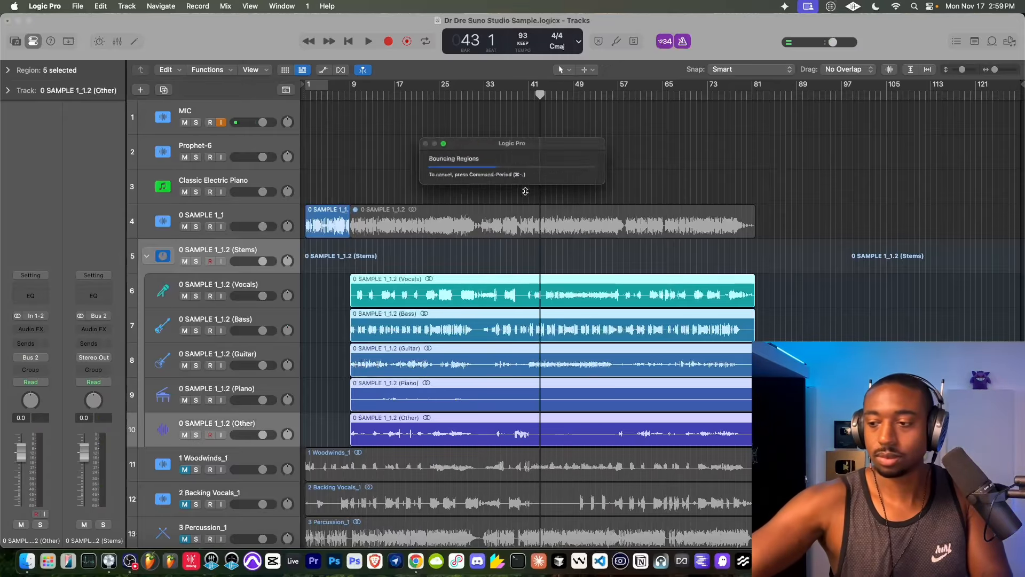
# - Create a new Quick Sampler (Optimized) track from the SAMPLE 1 mixed_1 region
pyautogui.click(383, 422)
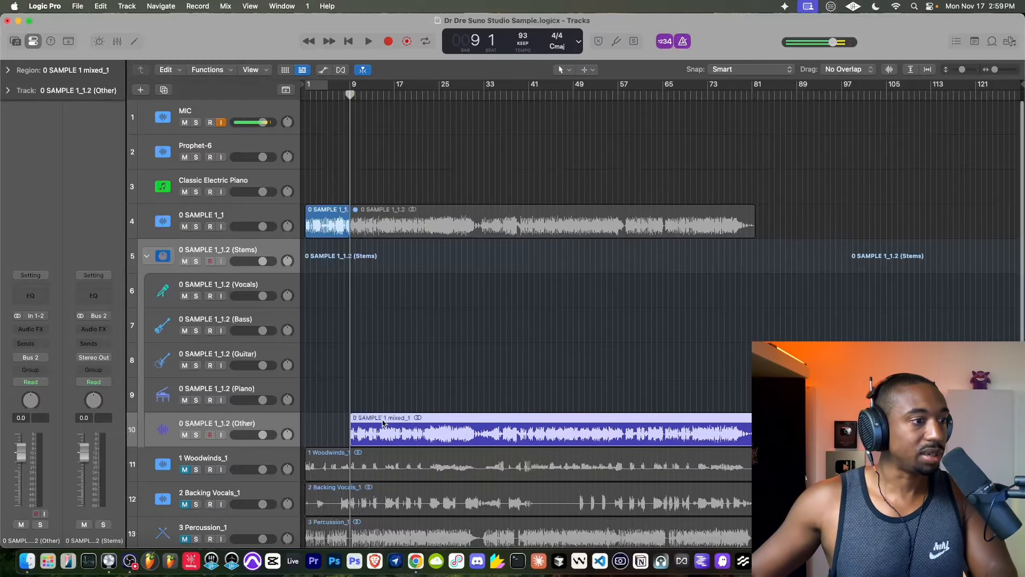
pyautogui.scroll(-3, 383, 422)
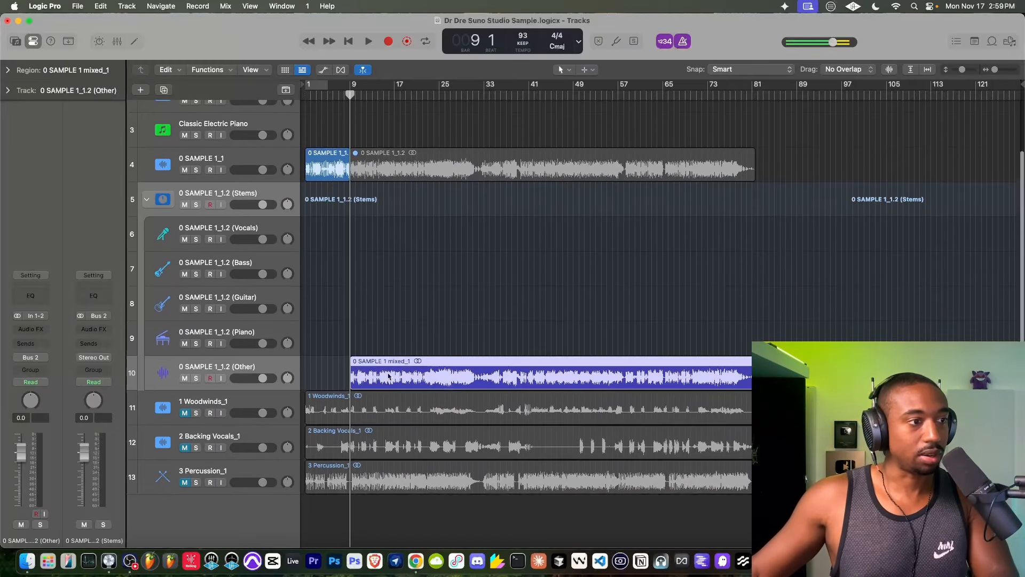
pyautogui.moveTo(389, 366); pyautogui.dragTo(258, 507)
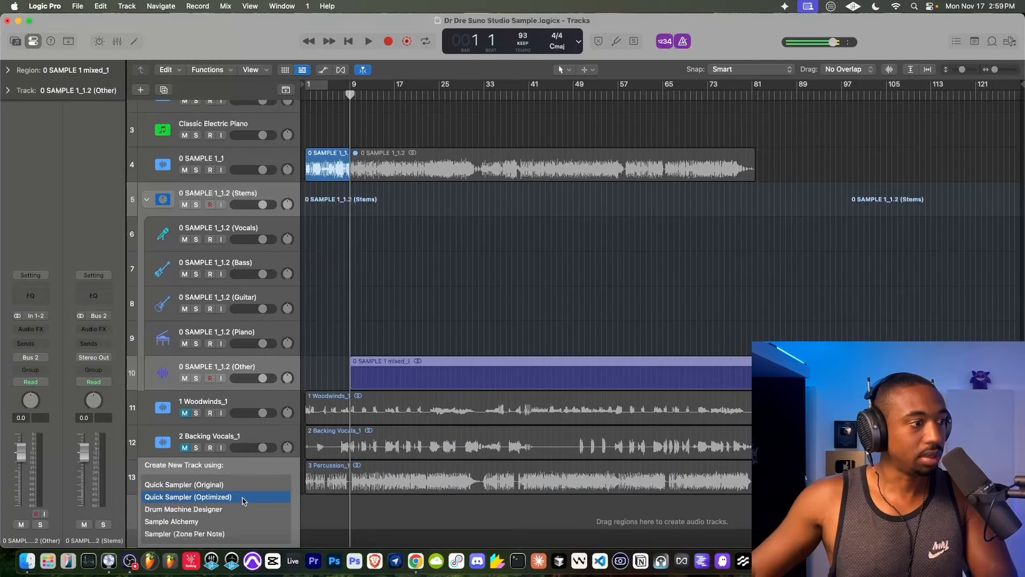
pyautogui.click(242, 499)
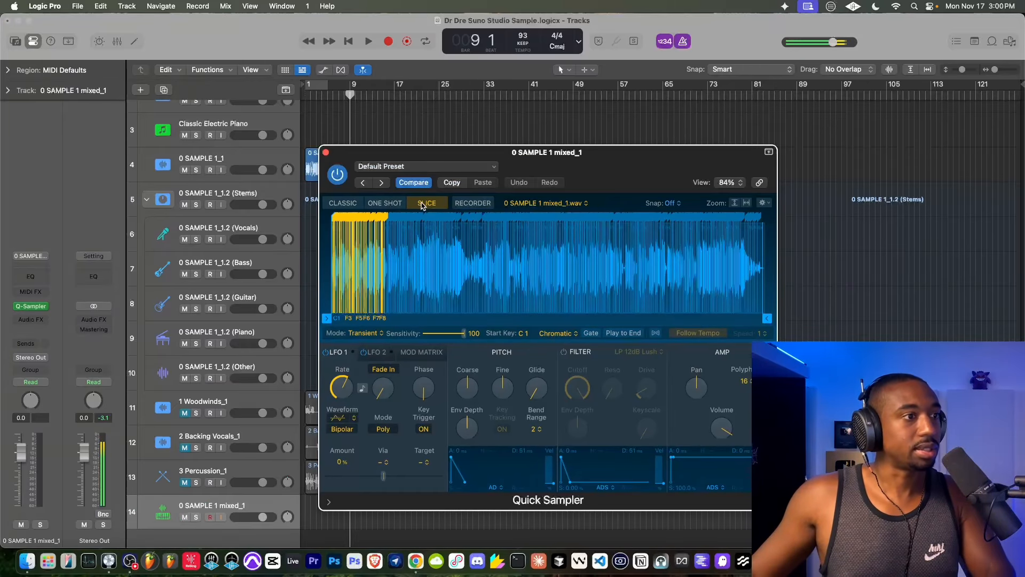
# - In Quick Sampler's Slice mode, lower the transient sensitivity to 18 and enable Gate
pyautogui.moveTo(465, 337); pyautogui.dragTo(432, 339)
pyautogui.click(590, 333)
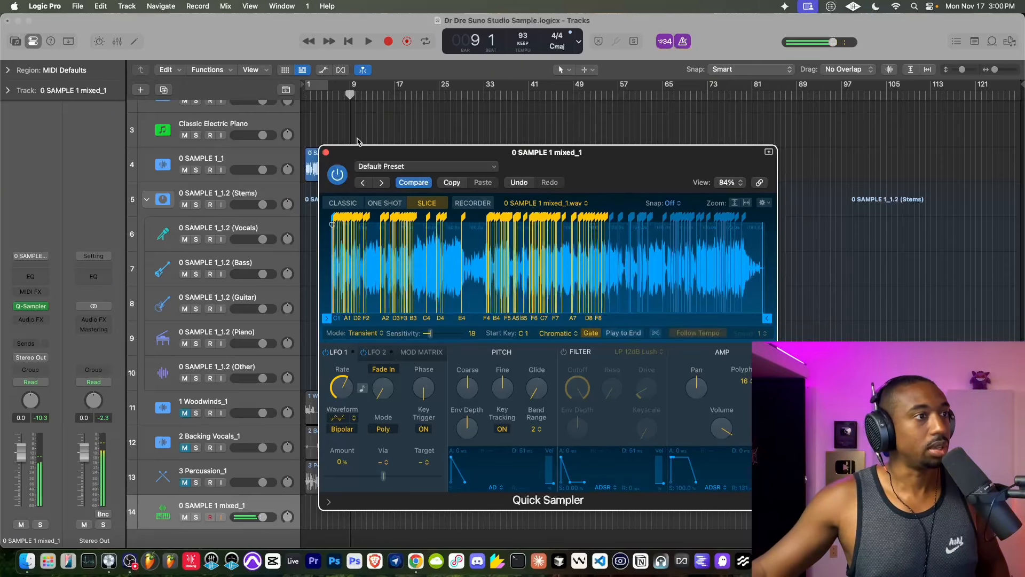
pyautogui.scroll(3, 357, 134)
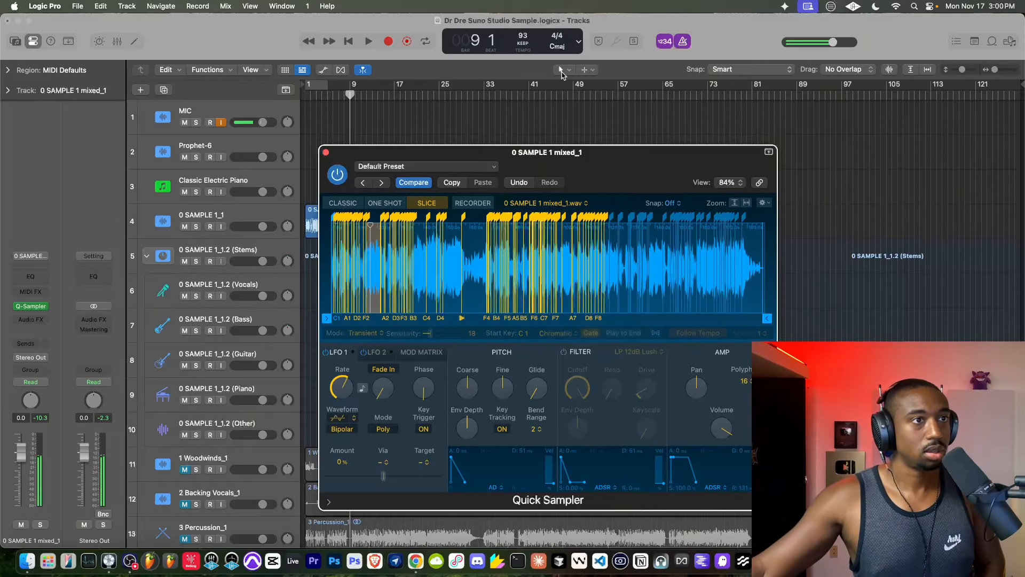
# - Play from bar 1, move the sampler window below the SAMPLE 1_1 track and set an active cycle range from bar 1 to 9
pyautogui.click(349, 42)
pyautogui.press('space')
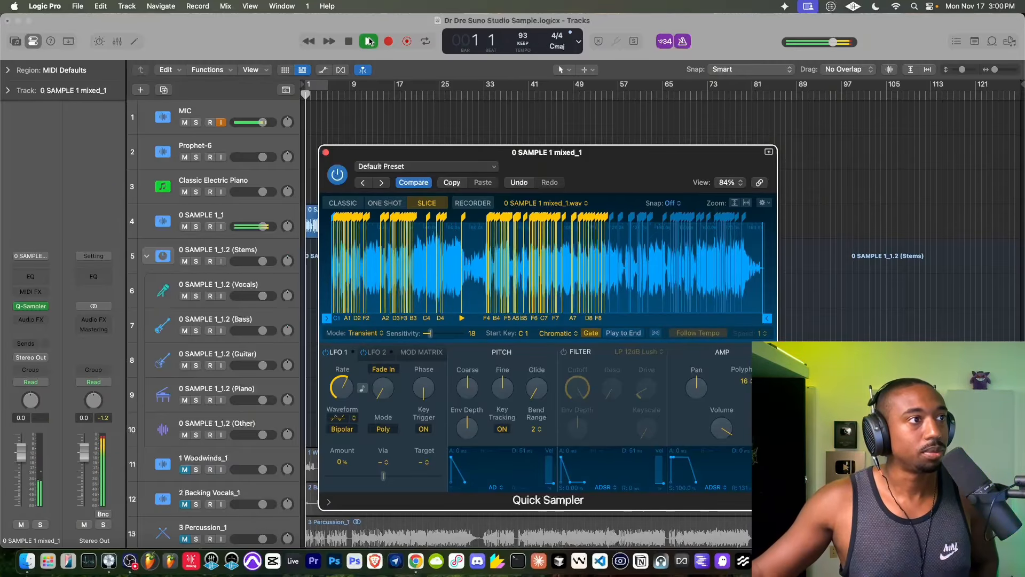
pyautogui.moveTo(341, 155); pyautogui.dragTo(336, 263)
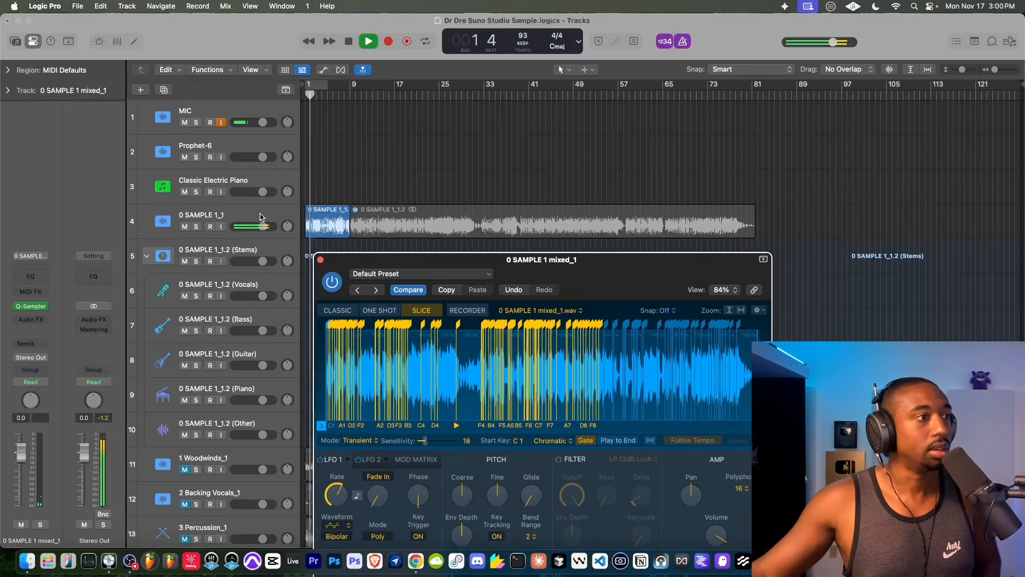
pyautogui.click(175, 228)
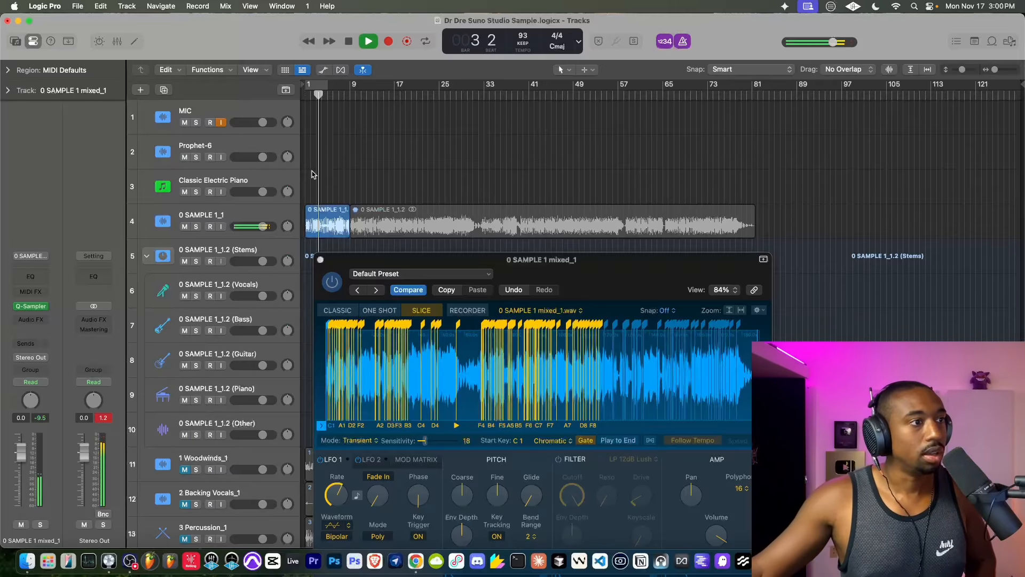
pyautogui.moveTo(326, 87); pyautogui.dragTo(350, 91)
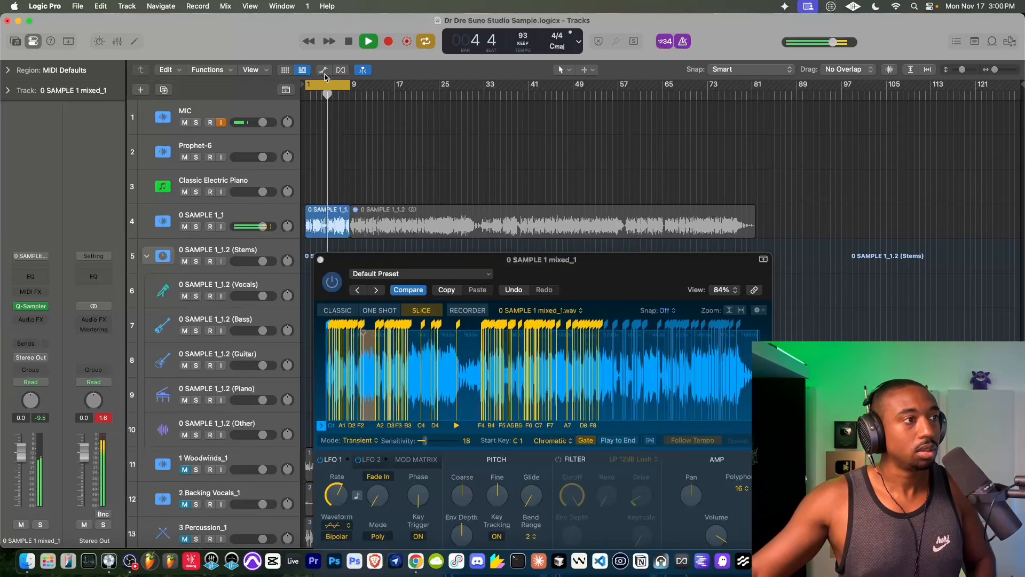
# - Record a performance of the slices on the SAMPLE 1 mixed_1 track up to bar 9, return to bar 1 and close the sampler
pyautogui.scroll(-3, 338, 190)
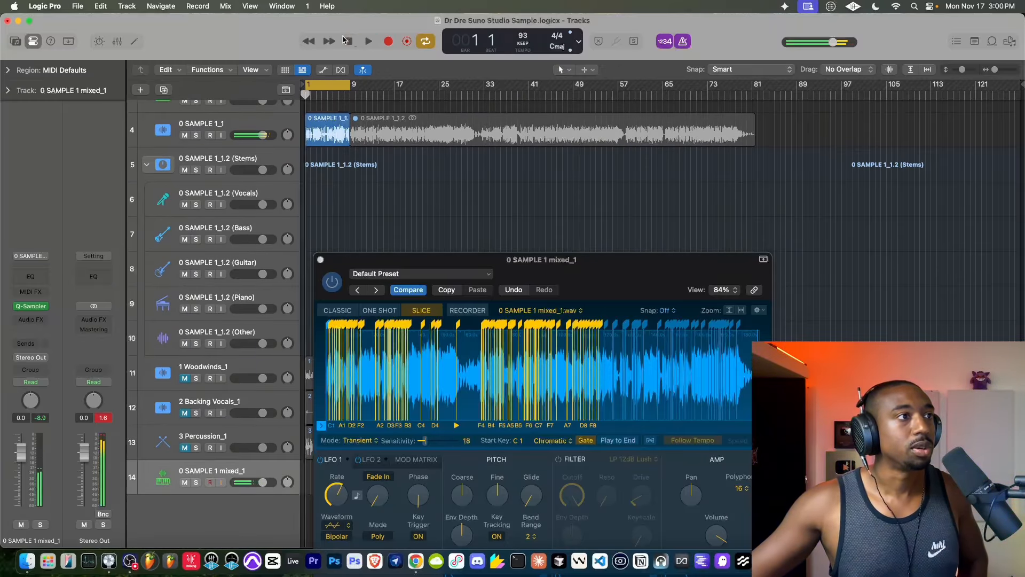
pyautogui.click(387, 41)
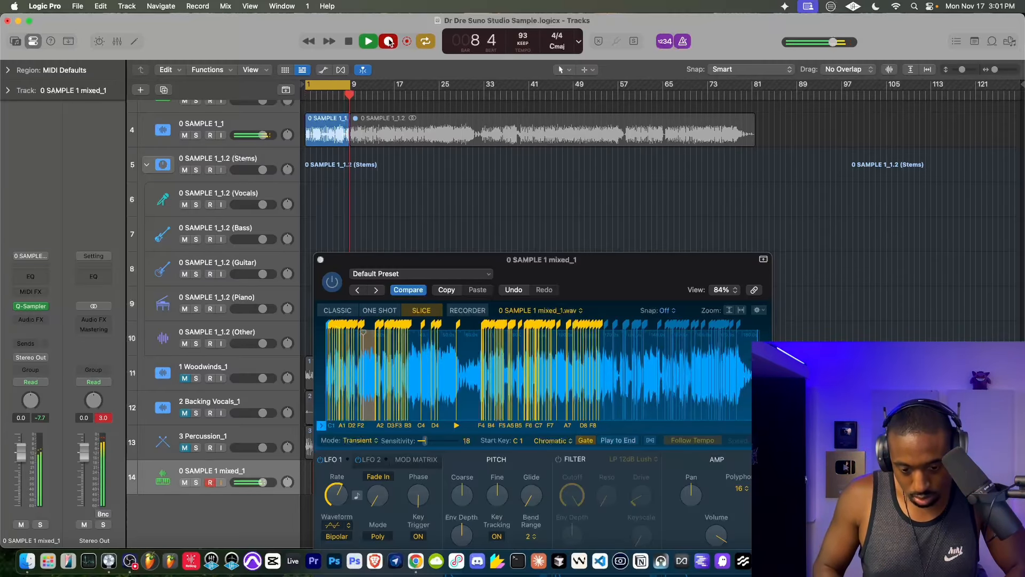
pyautogui.click(390, 42)
pyautogui.click(349, 44)
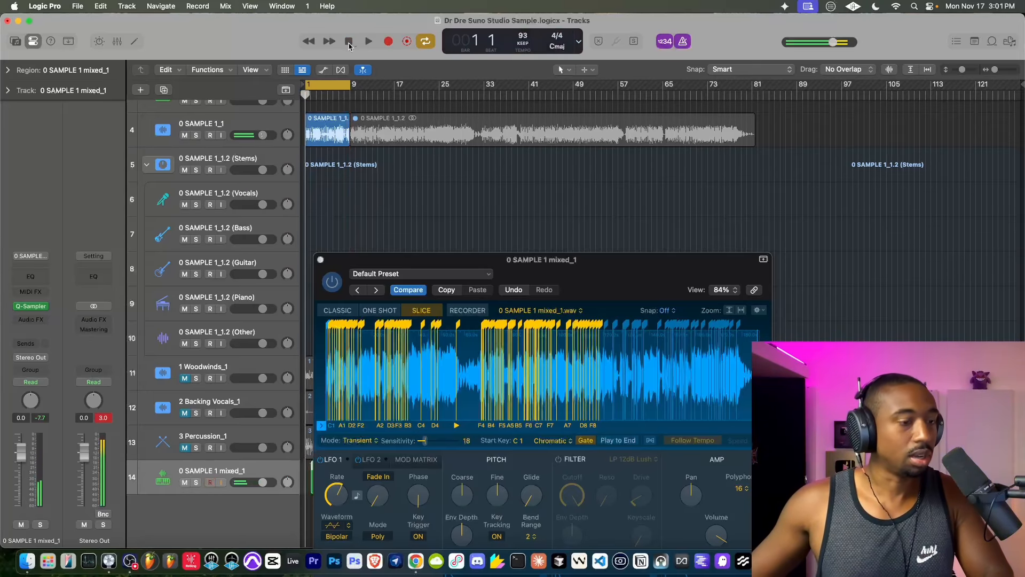
pyautogui.click(320, 259)
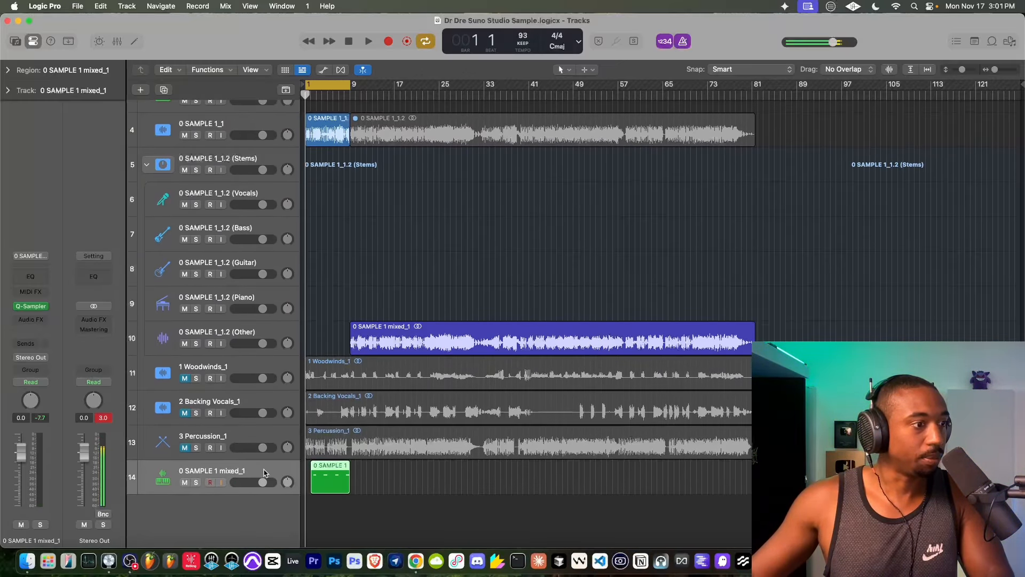
# - Duplicate the 0 SAMPLE 1 mixed_1 sampler track without its region and play the opening bars of the arrangement
pyautogui.rightClick(255, 471)
pyautogui.click(291, 326)
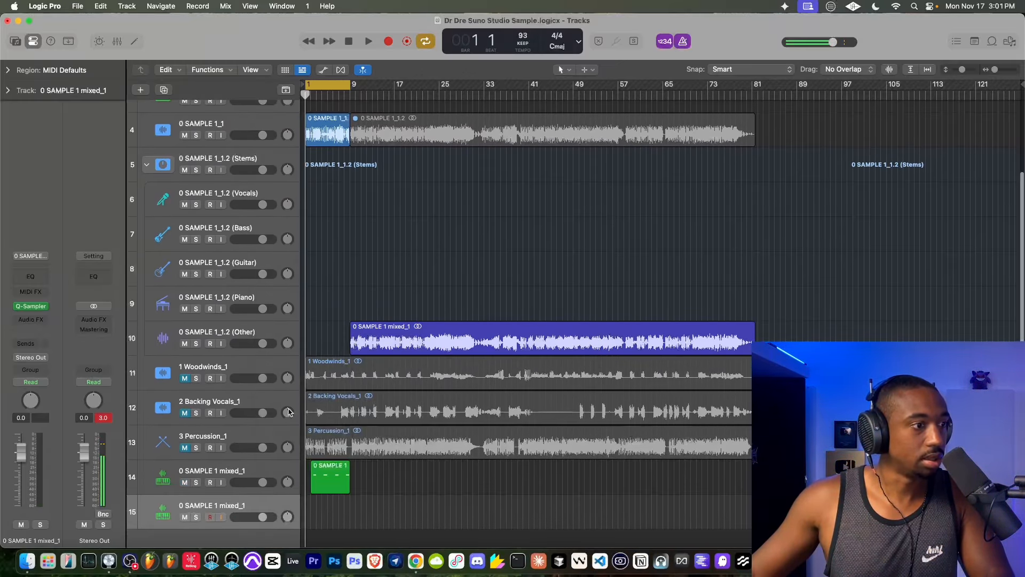
pyautogui.press('space')
pyautogui.scroll(10, 335, 472)
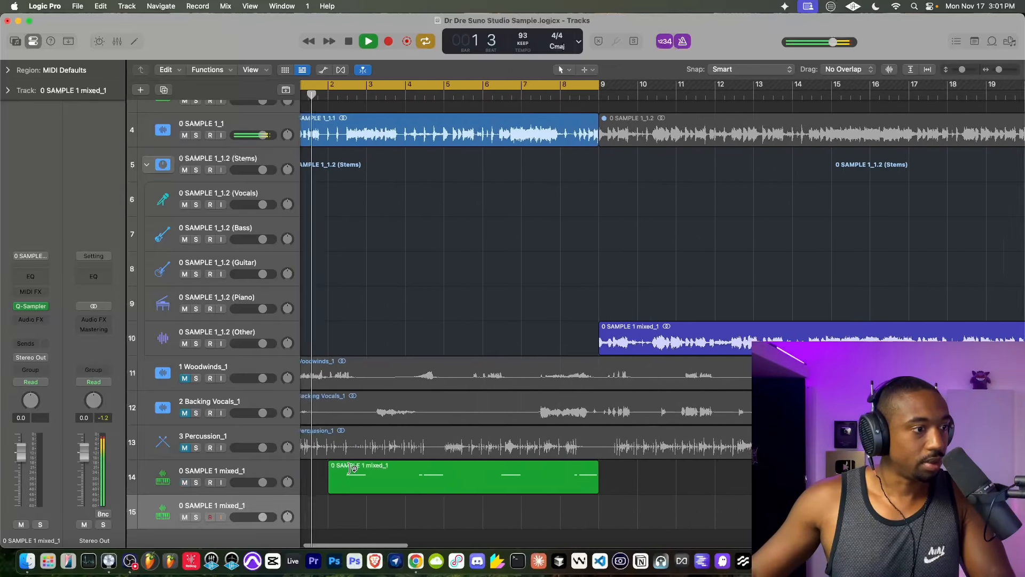
pyautogui.hscroll(-2, 350, 467)
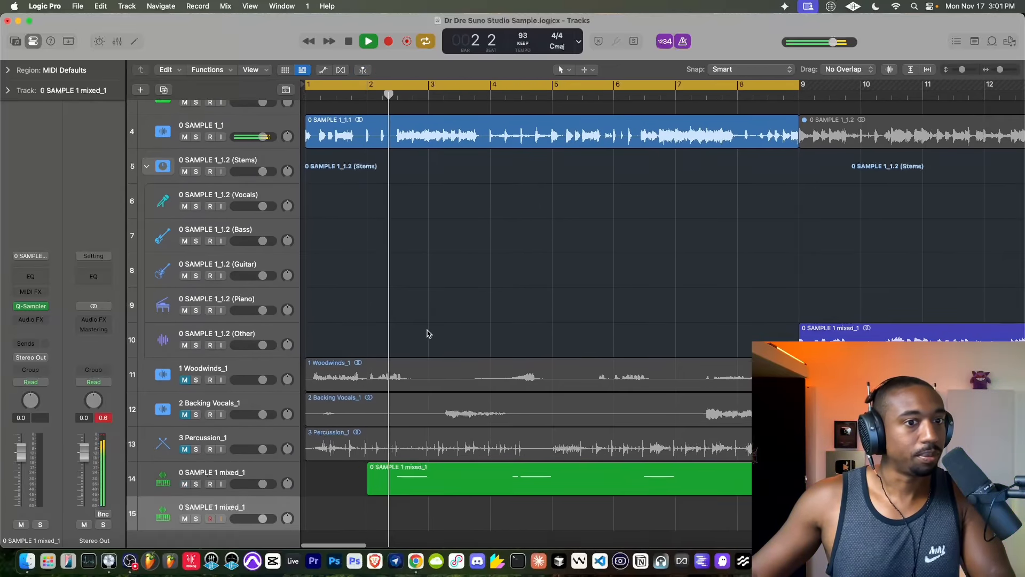
pyautogui.scroll(-2, 425, 334)
pyautogui.press('space')
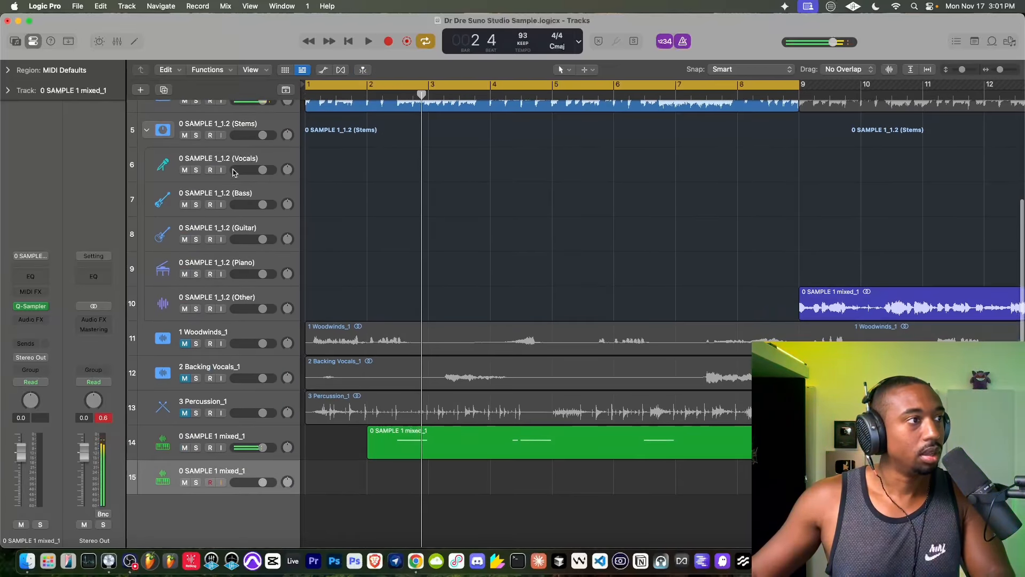
# - Collapse the 0 SAMPLE 1_1.2 (Stems) track stack and rename track 14, which holds the recorded slices, as Vox Chop 1
pyautogui.click(145, 130)
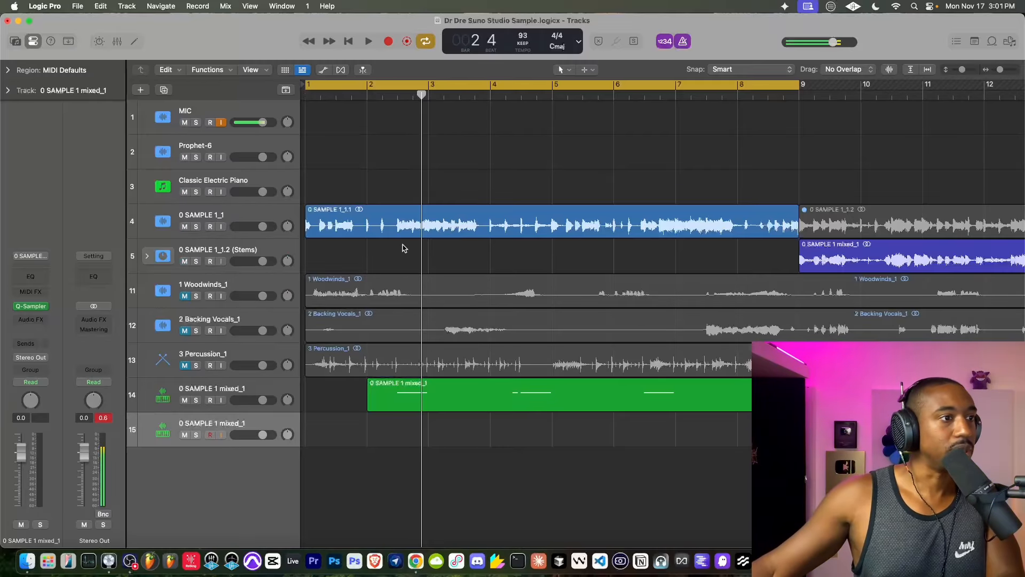
pyautogui.press('space')
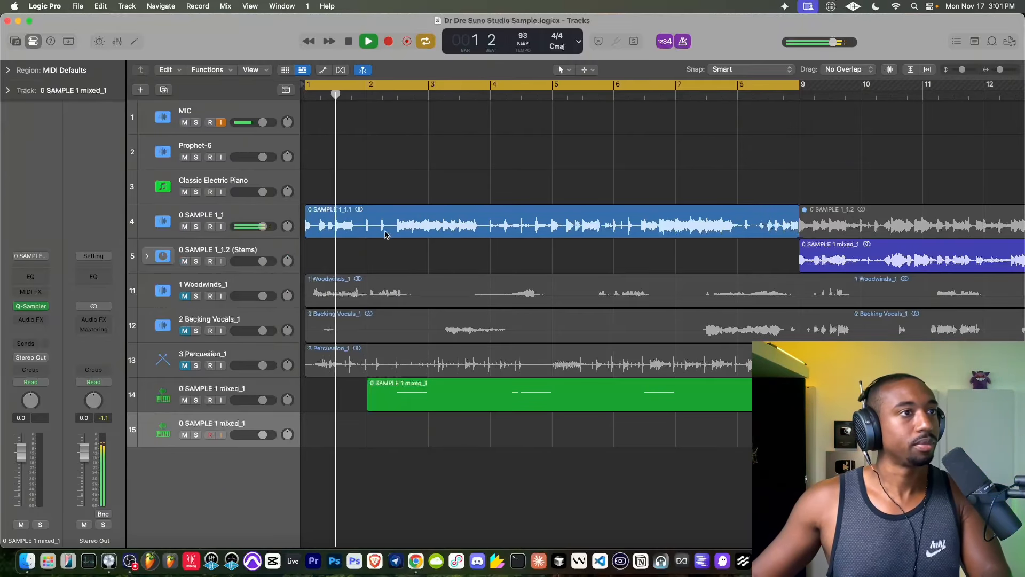
pyautogui.doubleClick(225, 388)
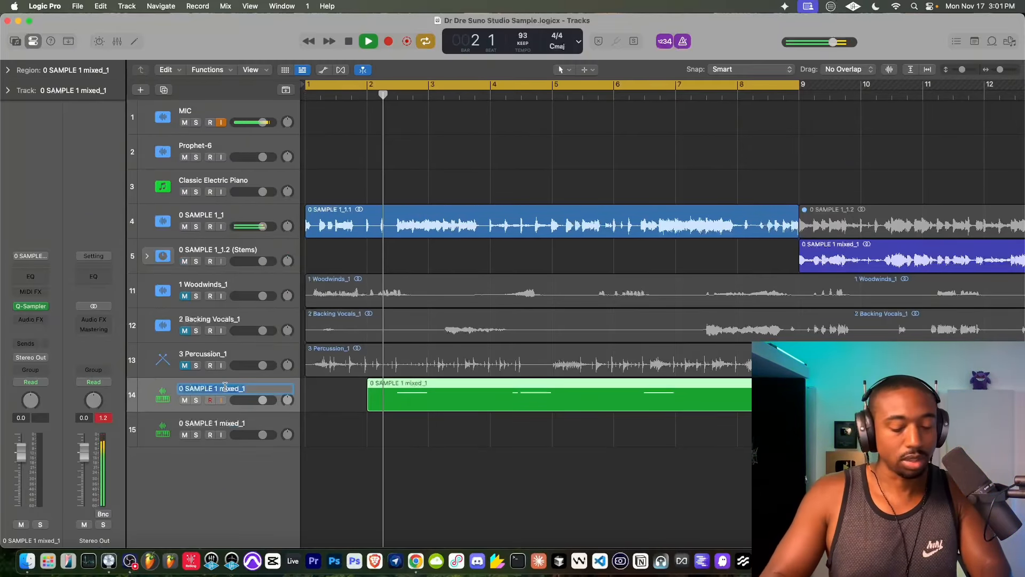
pyautogui.write('Vox Chop 1')
pyautogui.press('Return')
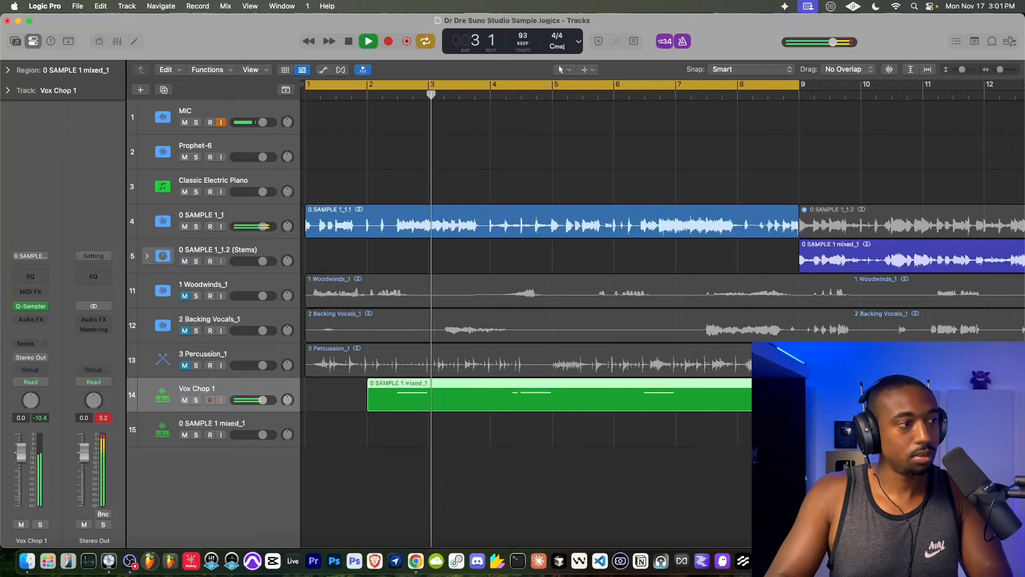
# - Rehearse slices on the duplicated 0 SAMPLE 1 mixed_1 track during playback, mute the 0 SAMPLE 1_1 track and stop
pyautogui.click(202, 426)
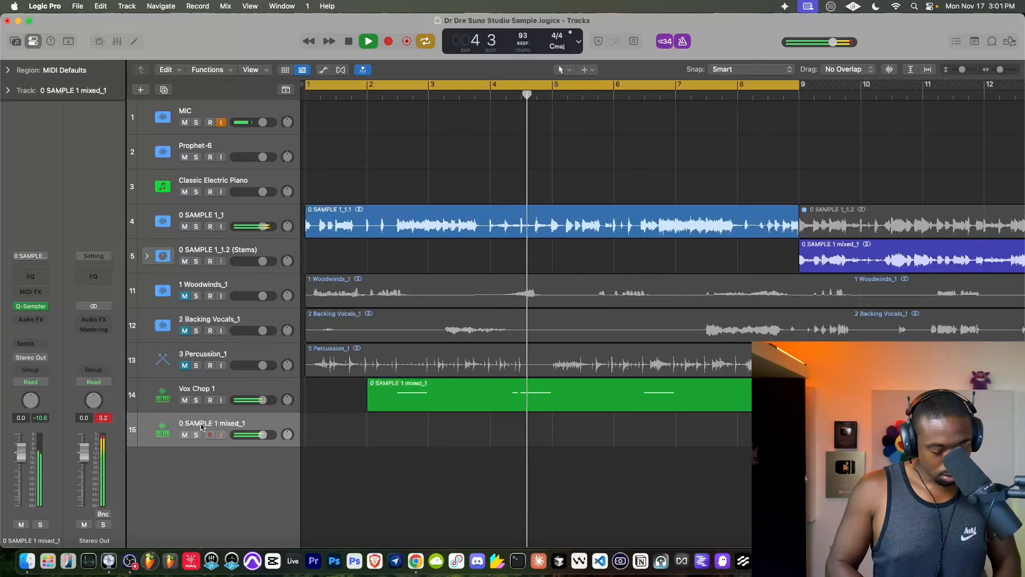
pyautogui.press('Return')
pyautogui.press('space')
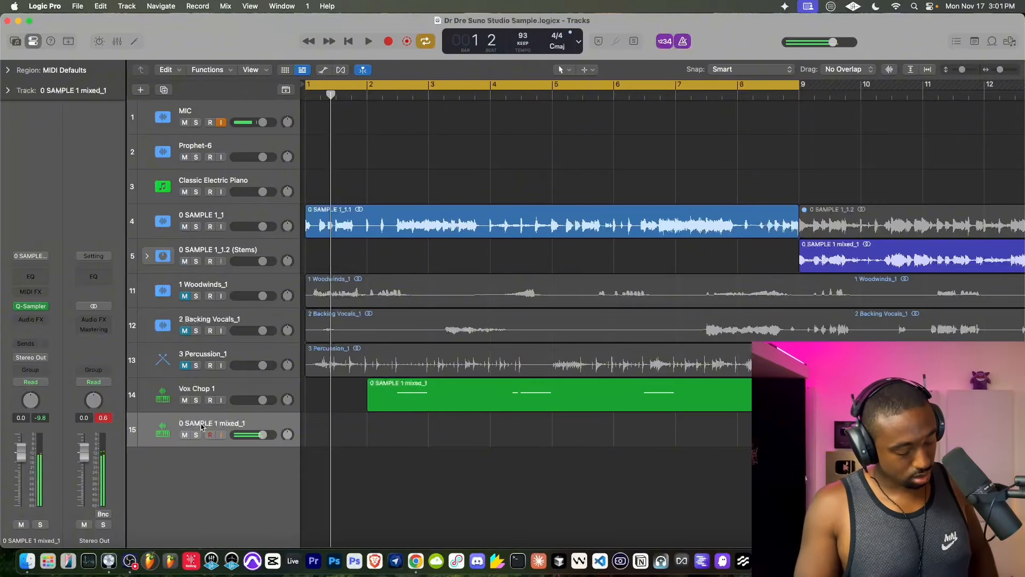
pyautogui.press('space')
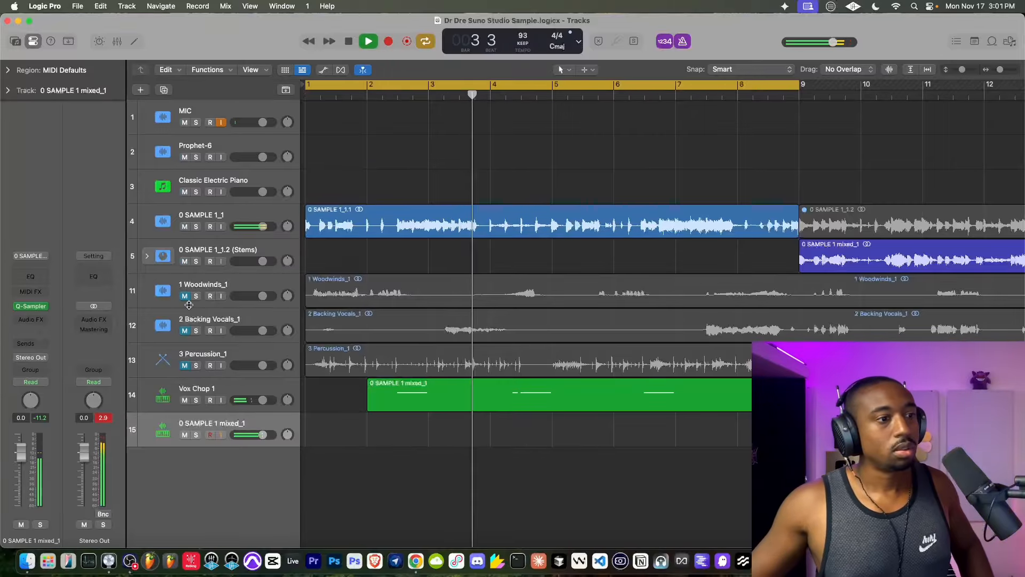
pyautogui.click(185, 227)
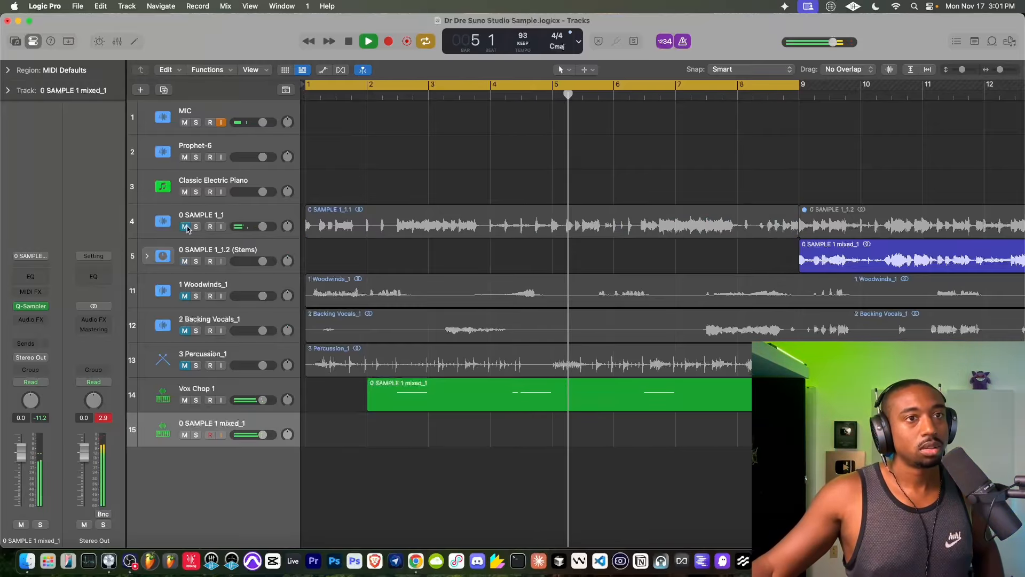
pyautogui.click(349, 41)
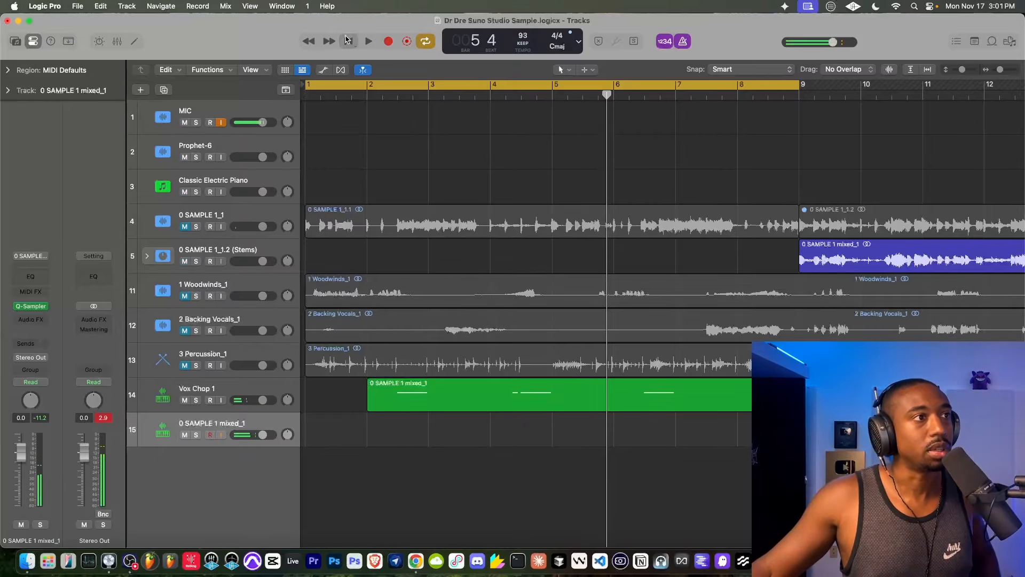
# - Record a slice performance on track 15 from bar 1 up to bar 9 and play it back from bar 1
pyautogui.click(391, 42)
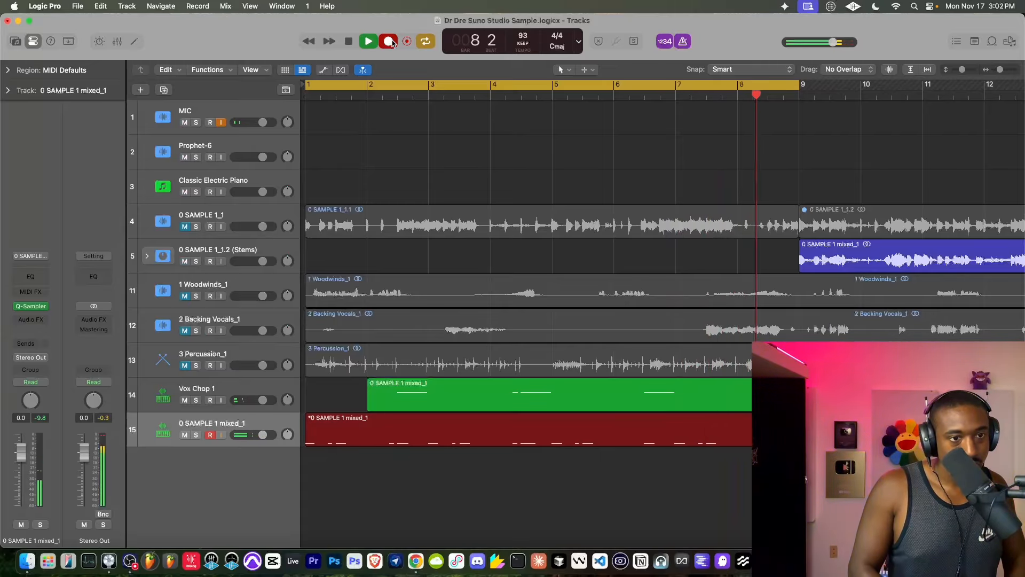
pyautogui.click(348, 42)
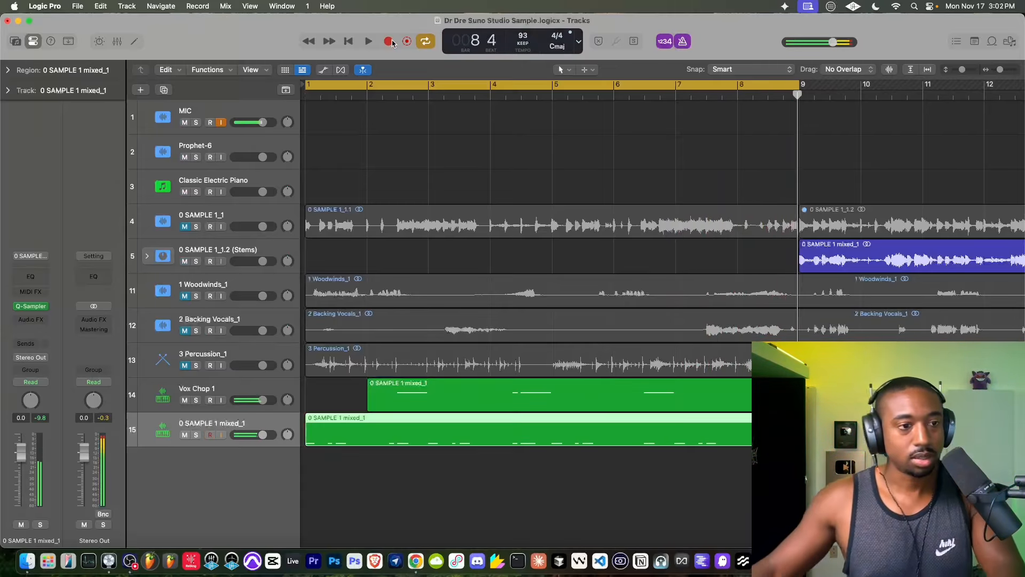
pyautogui.click(347, 43)
pyautogui.press('space')
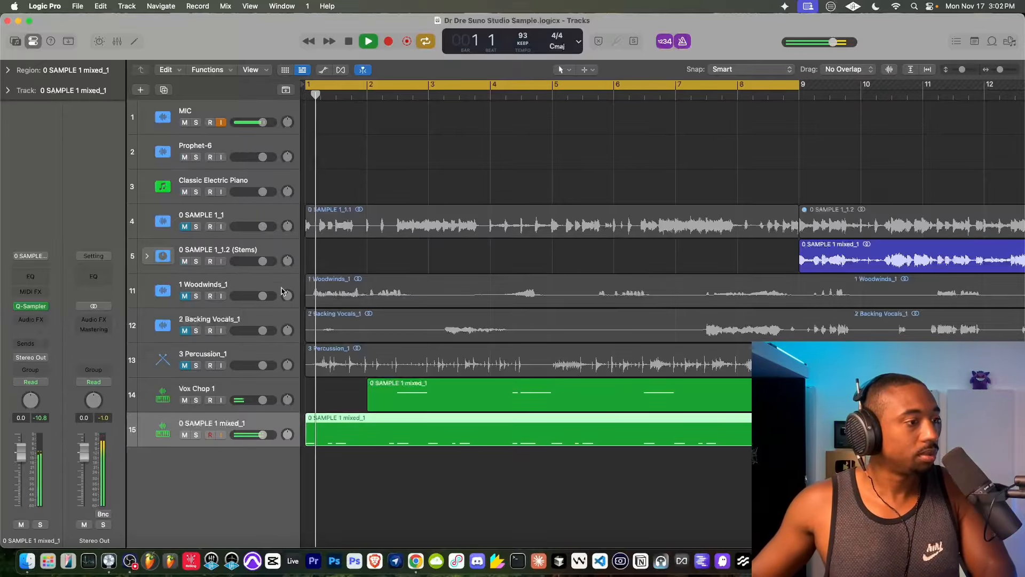
# - Rename the newly recorded track 15 as Guitar Hit, duplicate it as an empty sampler track and stop playback
pyautogui.doubleClick(205, 424)
pyautogui.write('Guitar Hit')
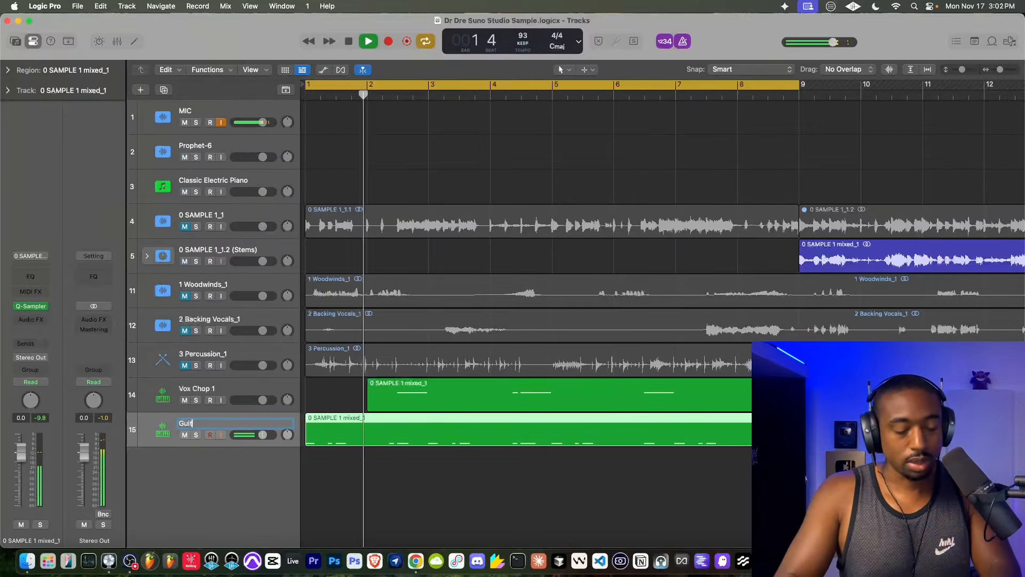
pyautogui.press('Return')
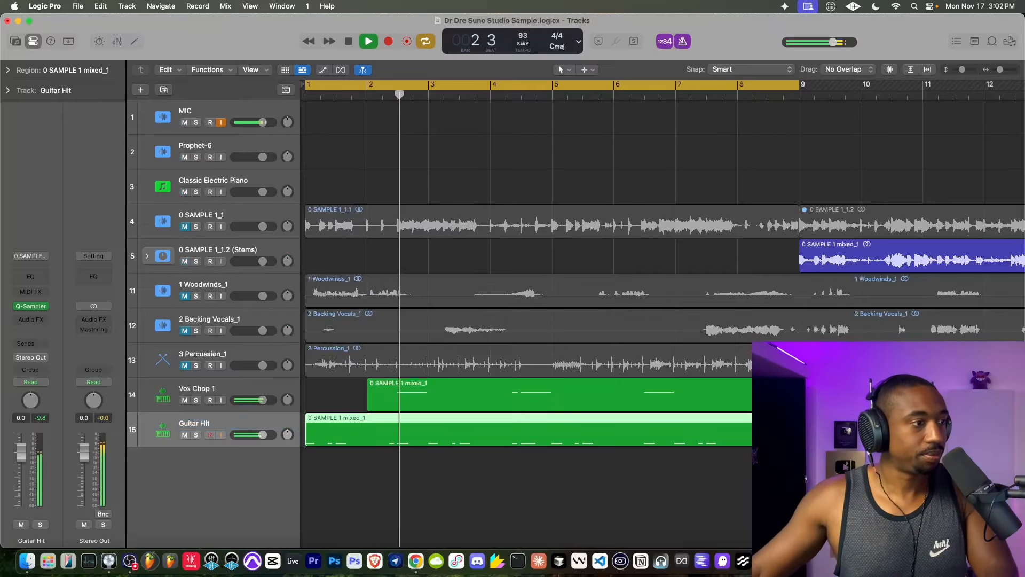
pyautogui.rightClick(208, 427)
pyautogui.click(275, 329)
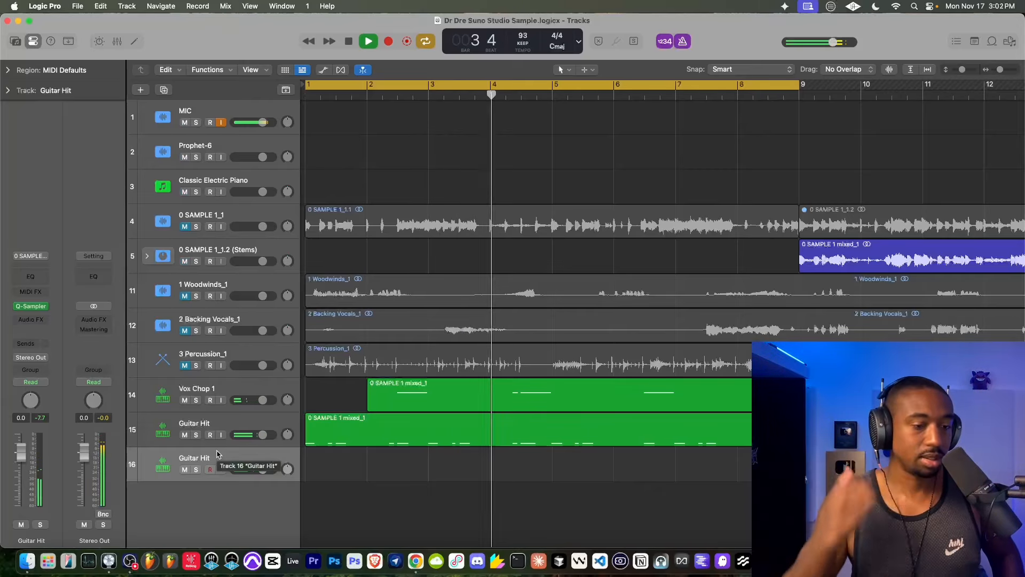
pyautogui.press('space')
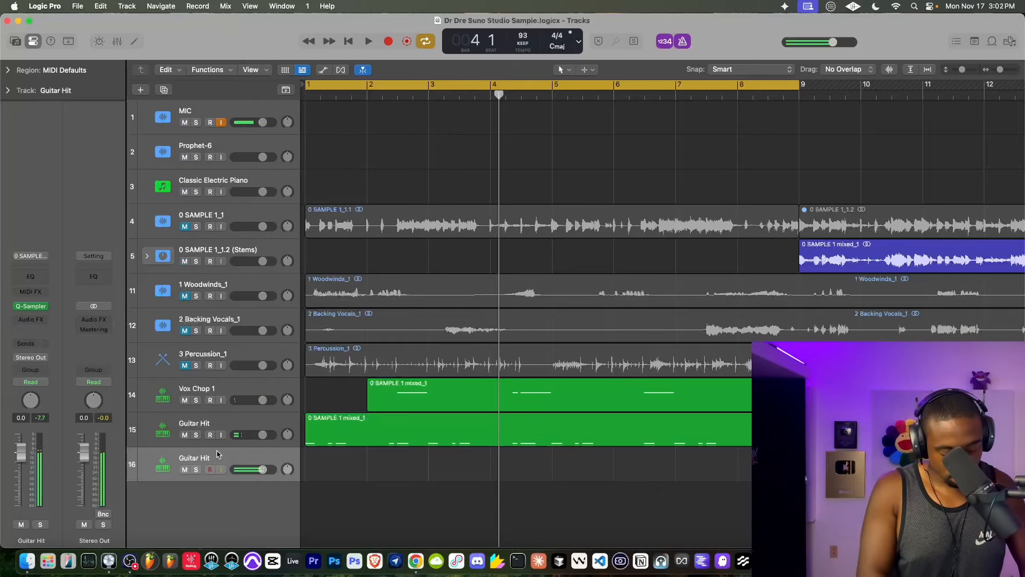
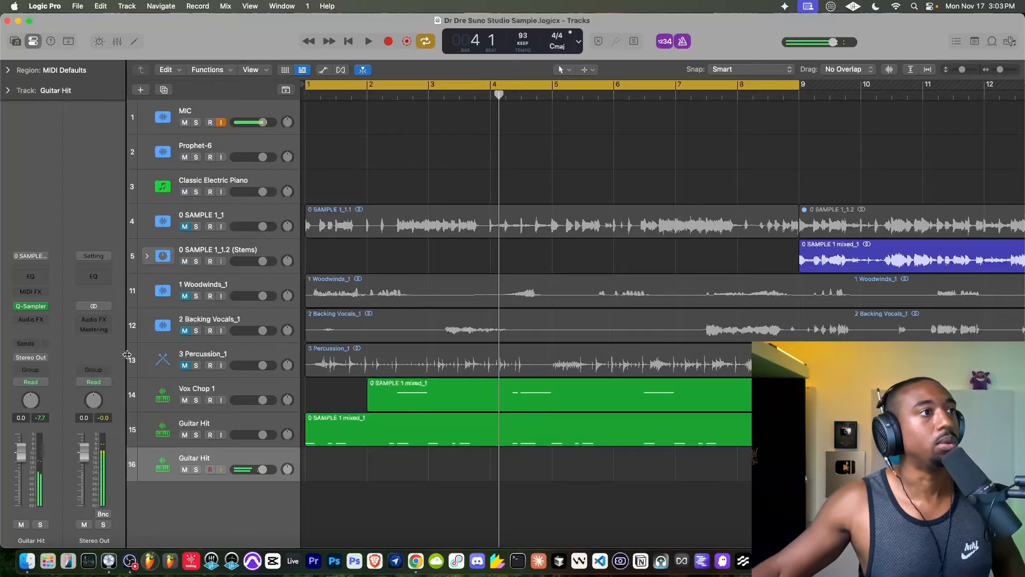
pyautogui.click(350, 42)
pyautogui.click(389, 41)
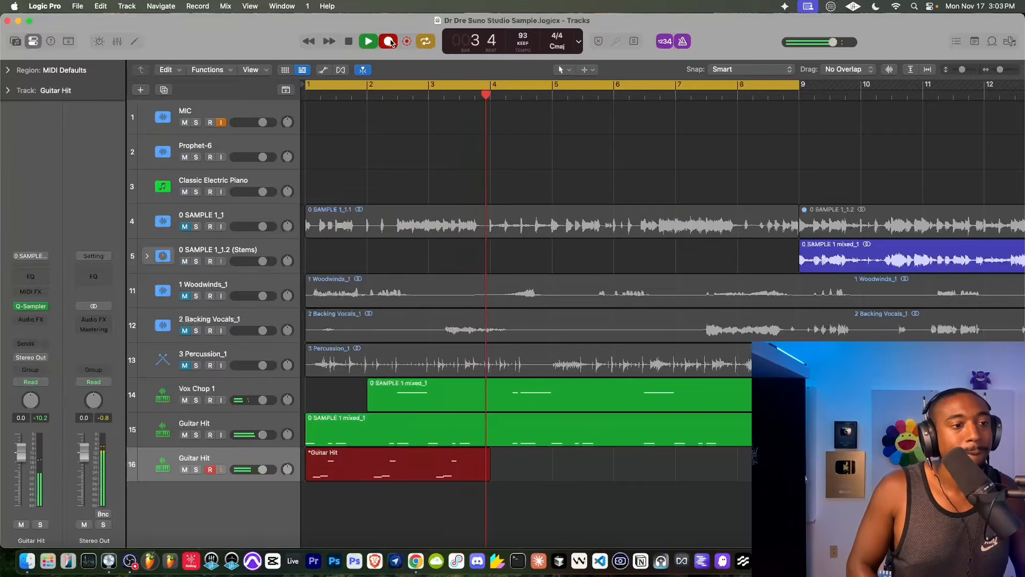
pyautogui.press('space')
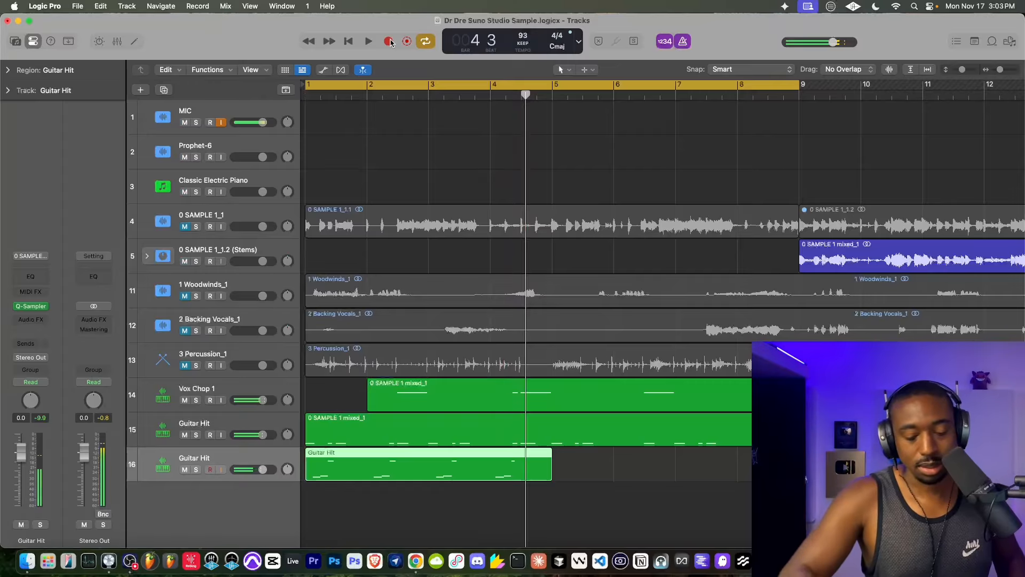
pyautogui.press('Delete')
# - Record a new slice performance on track 16 from bar 1 through bar 8
pyautogui.click(349, 41)
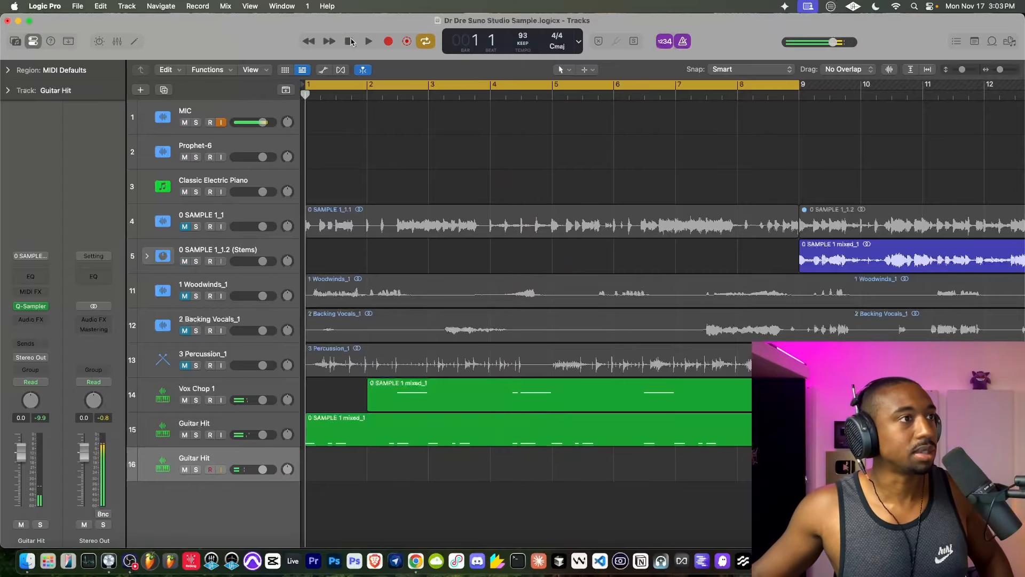
pyautogui.click(389, 41)
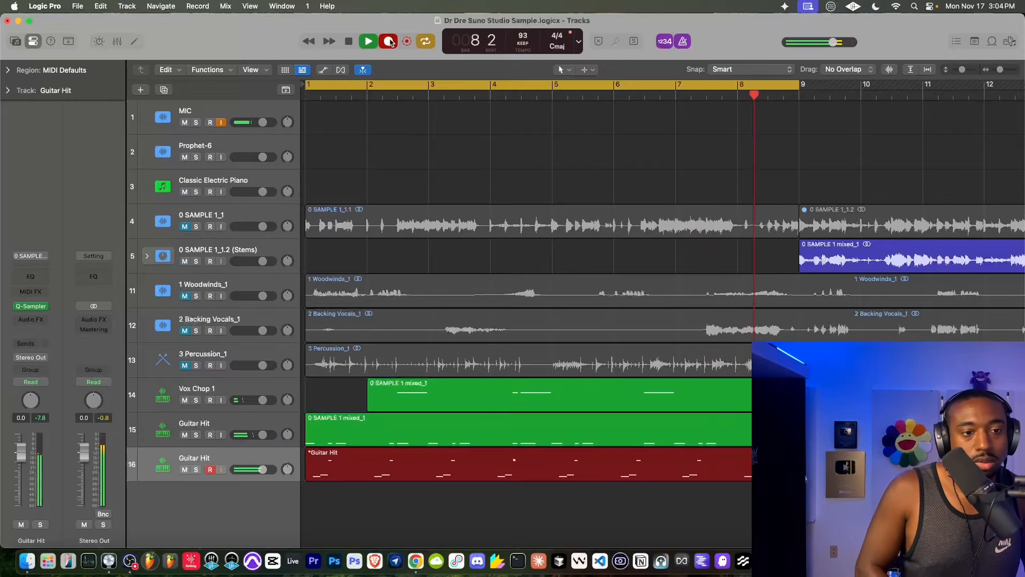
pyautogui.press('space')
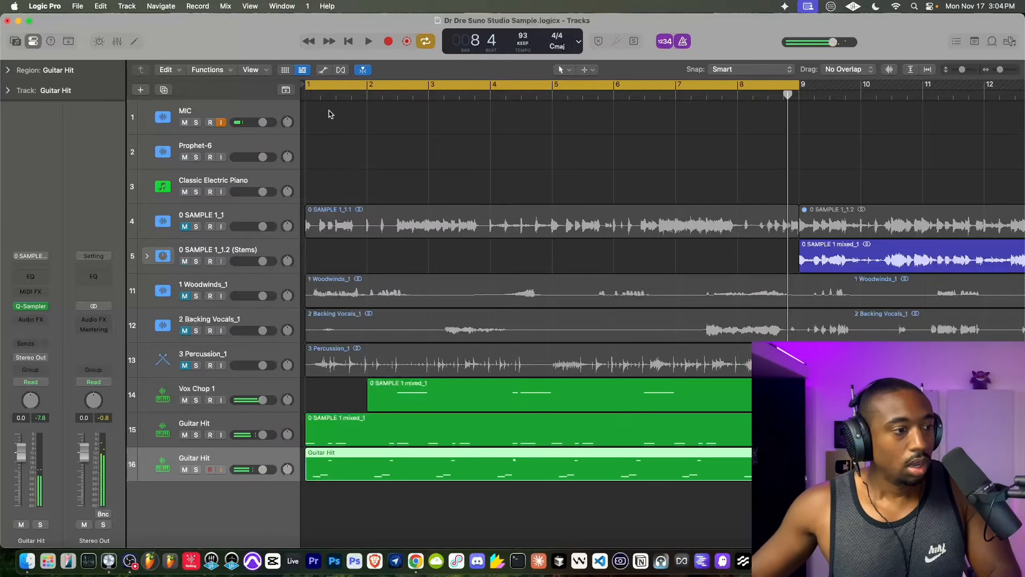
# - Quantize all notes in the track 15 region and the Vox Chop 1 region to 1/16 notes
pyautogui.doubleClick(358, 423)
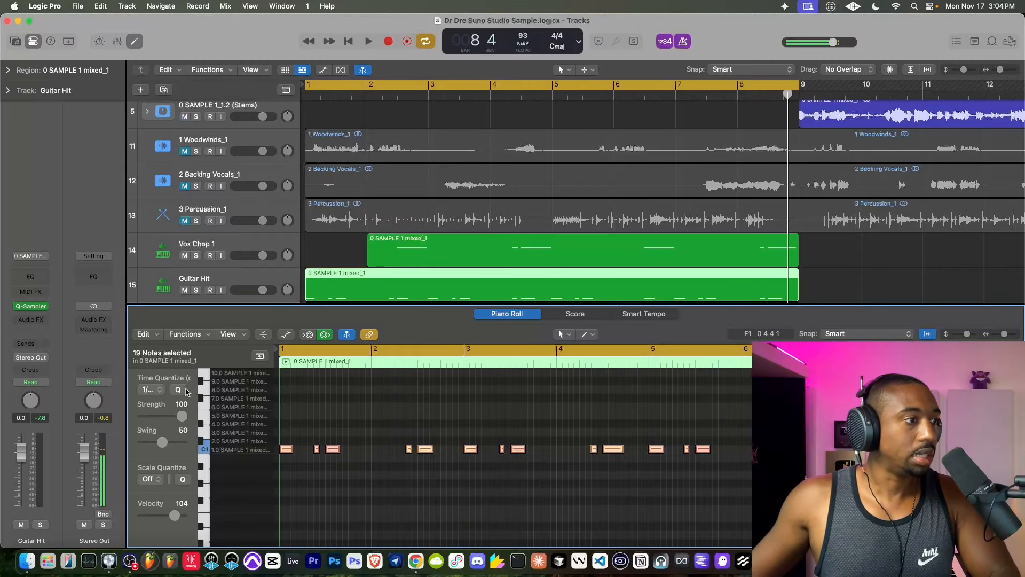
pyautogui.press('space')
pyautogui.click(388, 257)
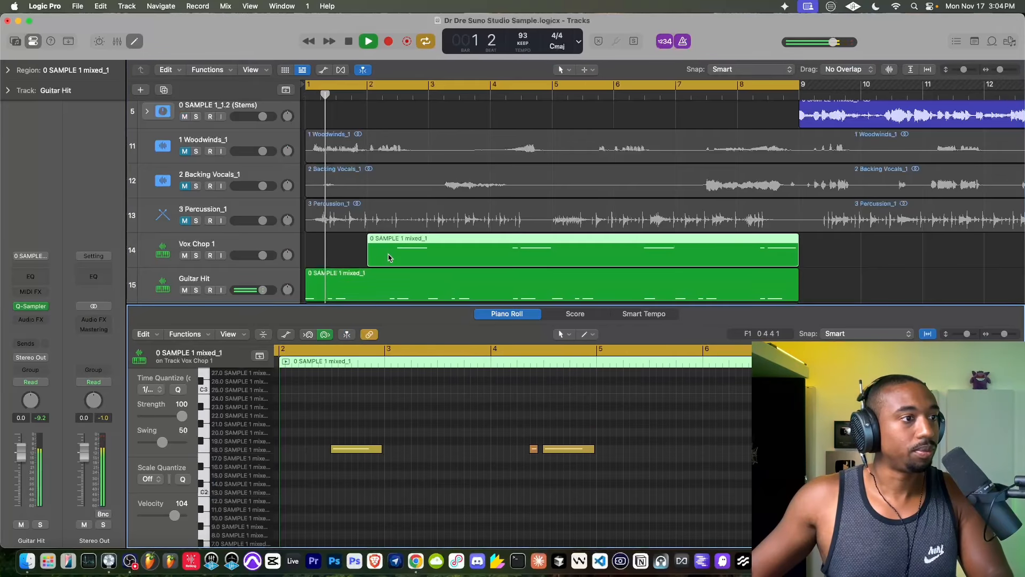
pyautogui.press('super+a')
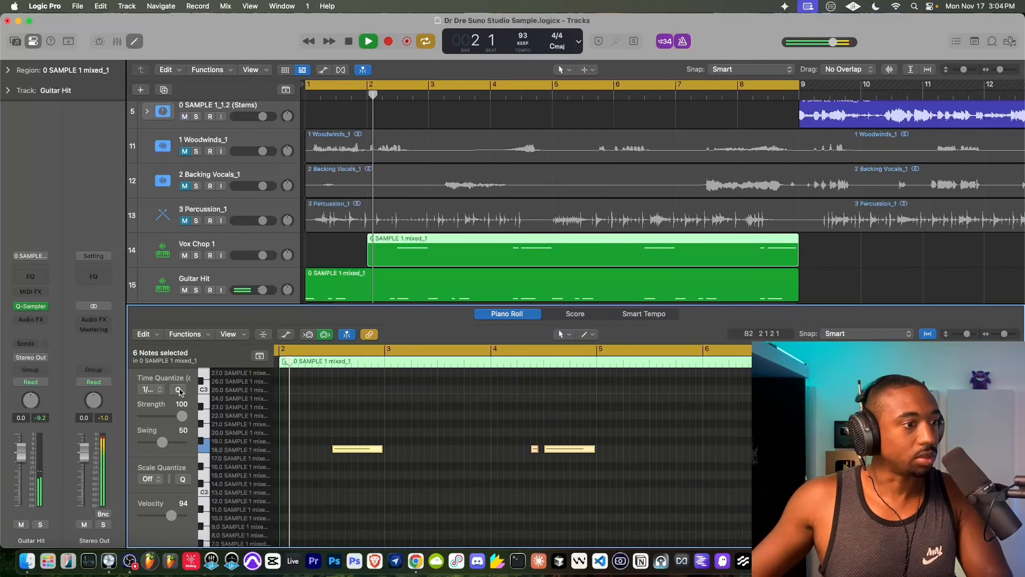
# - Delete the stray extra note in bar 4 of the track 16 region and quantize its notes to 1/16
pyautogui.scroll(-3, 372, 272)
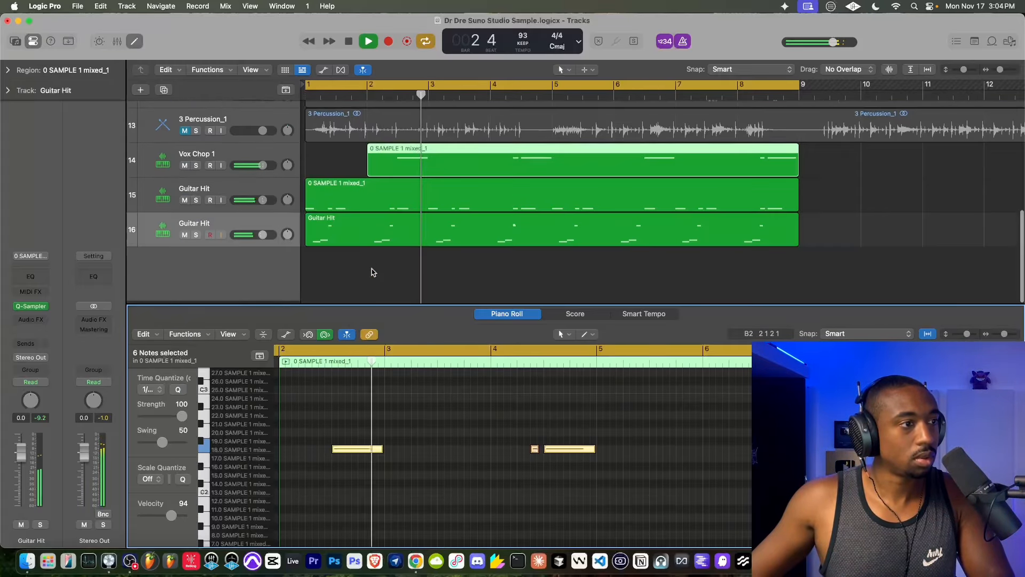
pyautogui.click(334, 232)
pyautogui.press('super+a')
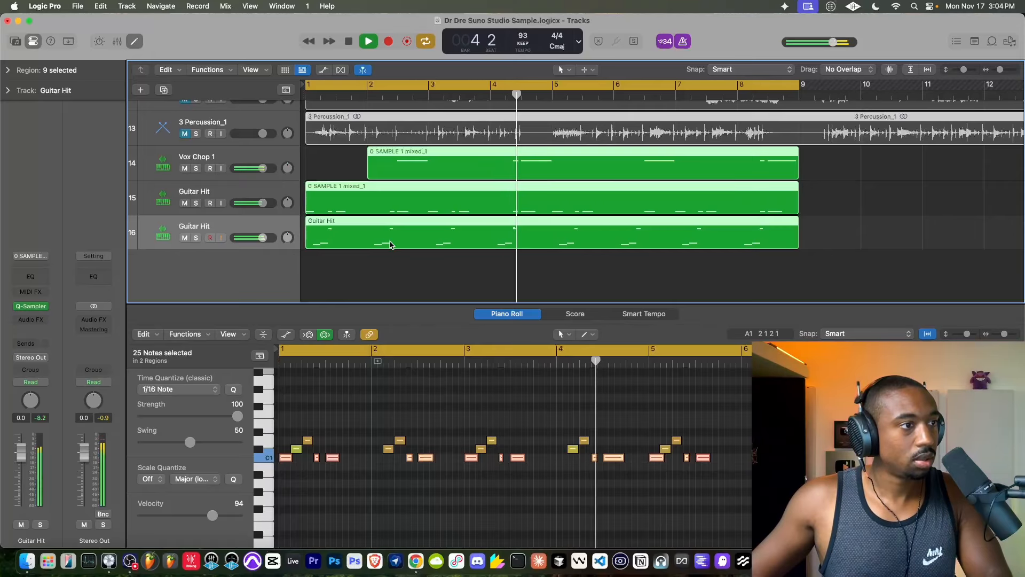
pyautogui.click(360, 282)
pyautogui.press('space')
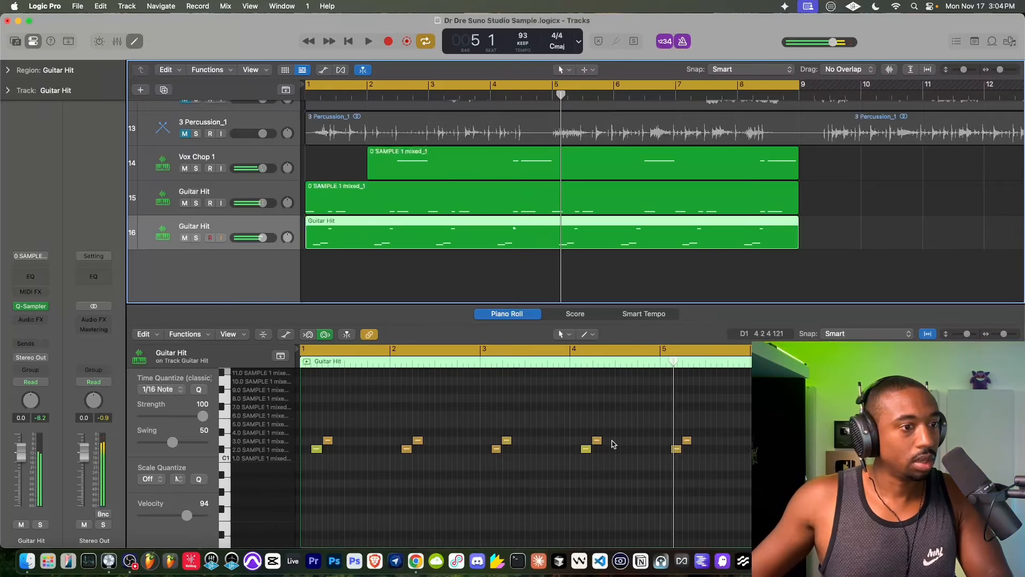
pyautogui.scroll(3, 613, 446)
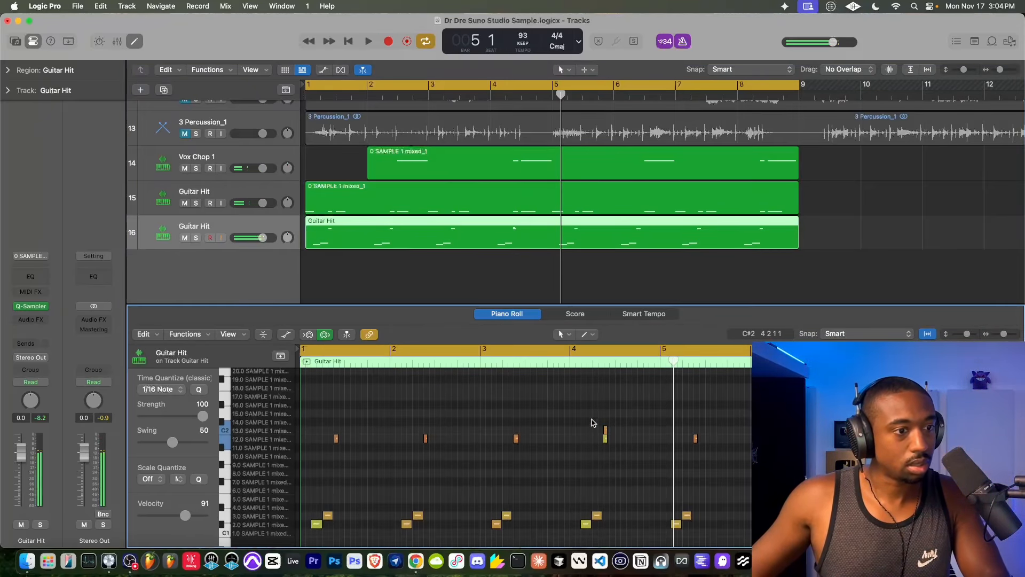
pyautogui.moveTo(591, 419); pyautogui.dragTo(616, 434)
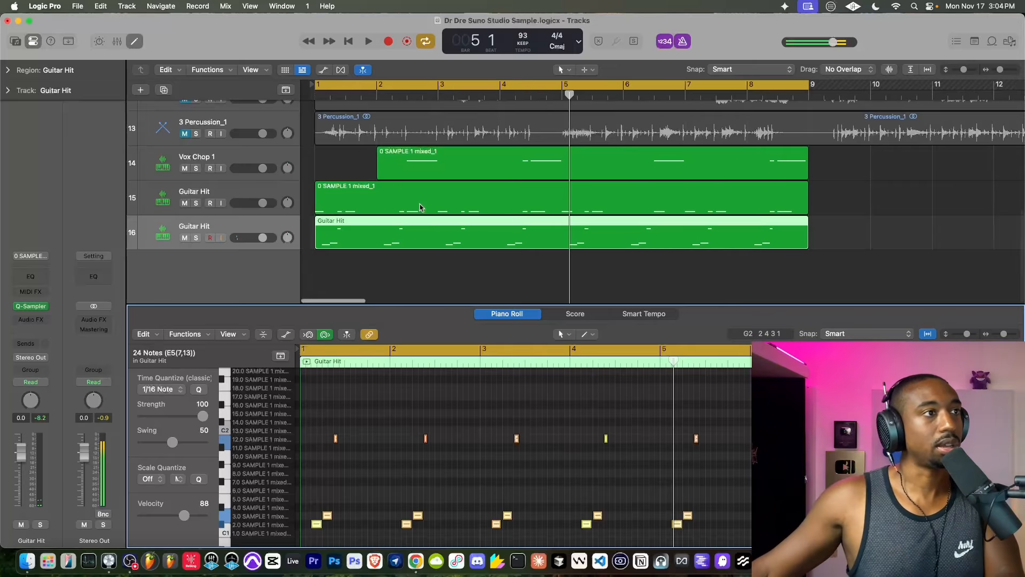
# - Play the layered chops back from bar 1 and close the note editor
pyautogui.press('Return')
pyautogui.press('space')
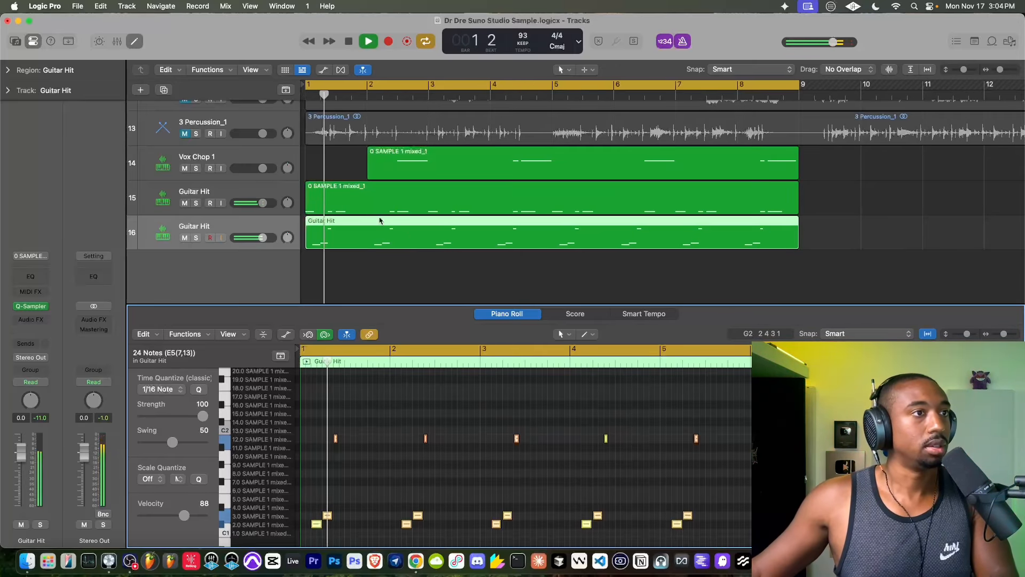
pyautogui.click(134, 42)
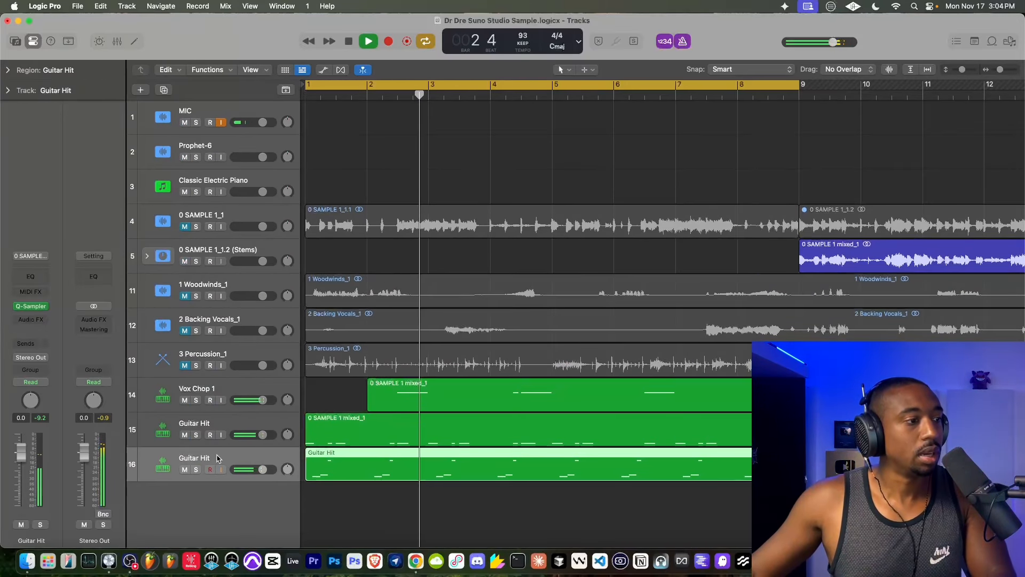
# - Rename track 16, which holds the newest slice recording, as Topline
pyautogui.doubleClick(202, 457)
pyautogui.write('Melodic')
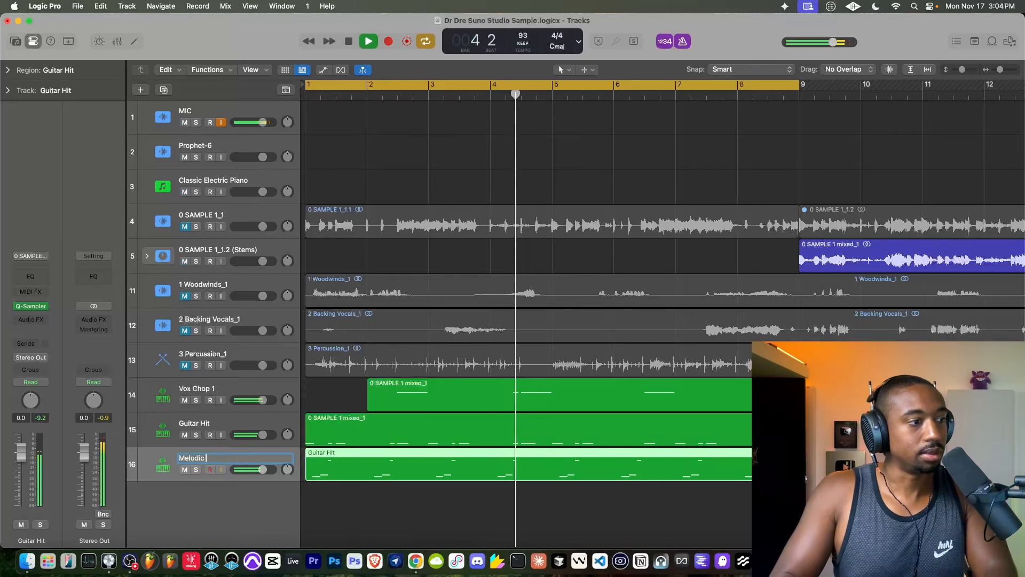
pyautogui.write(' a')
pyautogui.press('super+a')
pyautogui.write('Topline')
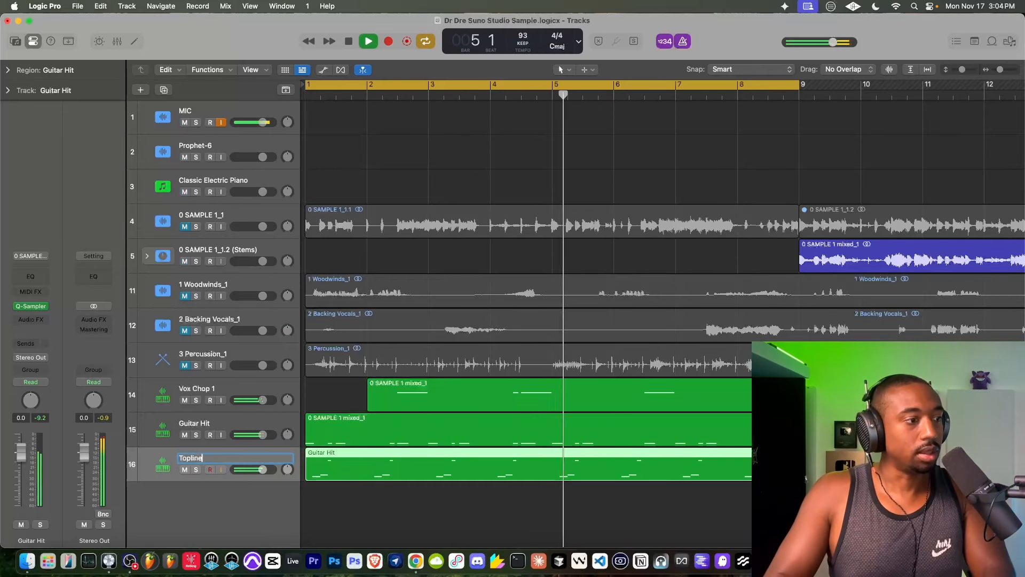
pyautogui.press('Return')
# - Rename the remaining Guitar Hit track as Harmony and move the Topline track above Vox Chop 1
pyautogui.doubleClick(197, 424)
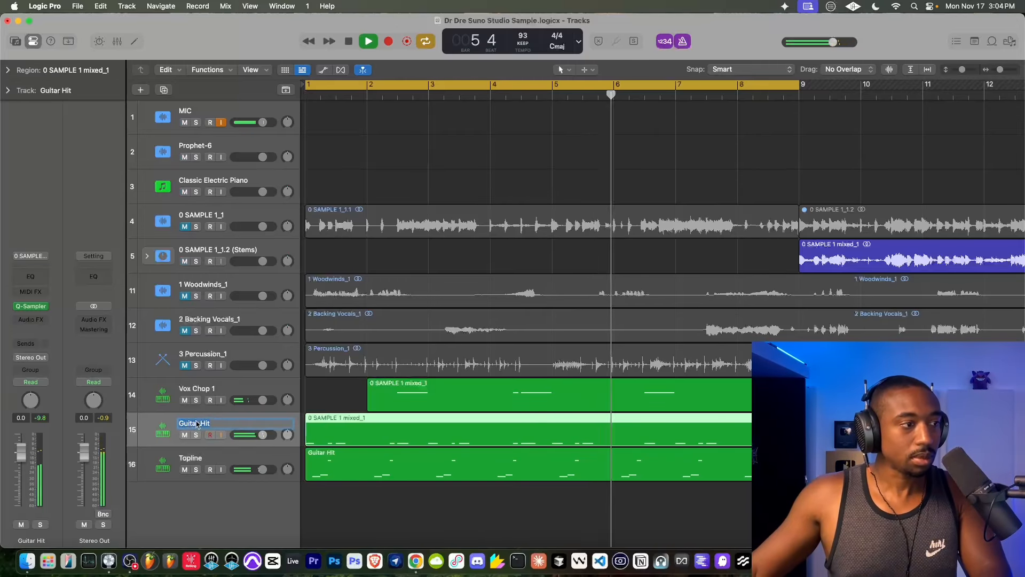
pyautogui.rightClick(194, 423)
pyautogui.click(195, 423)
pyautogui.write('Harmony')
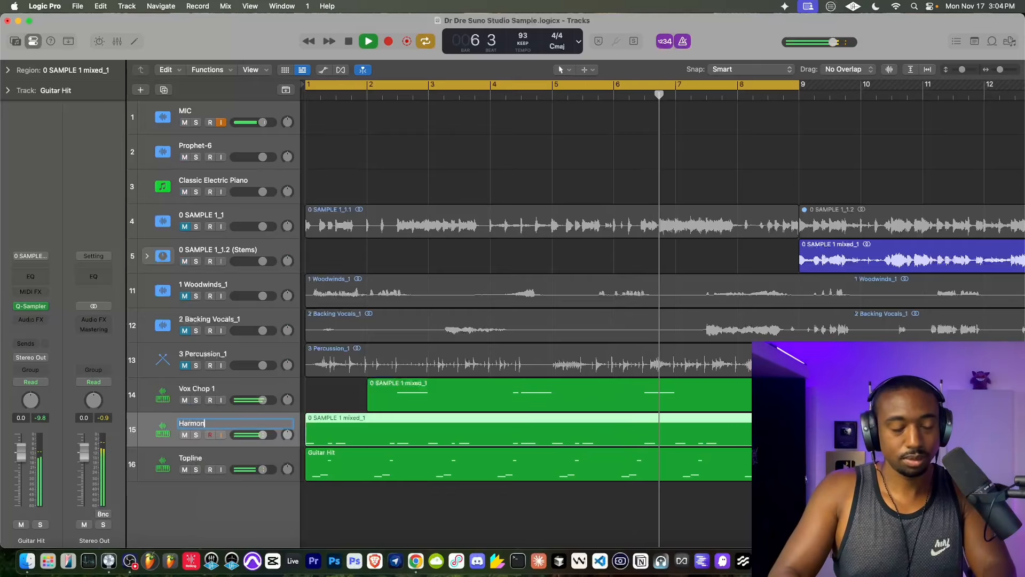
pyautogui.press('Return')
pyautogui.moveTo(206, 458); pyautogui.dragTo(207, 396)
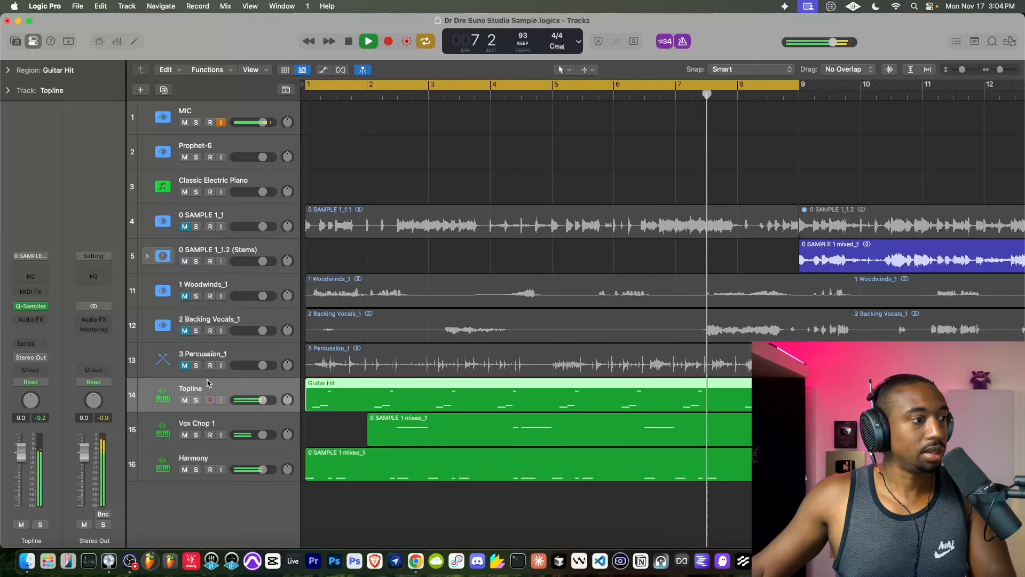
# - Rename the Vox Chop 1 track as Vox Chop 1 - Topline Expression and stop playback
pyautogui.doubleClick(208, 423)
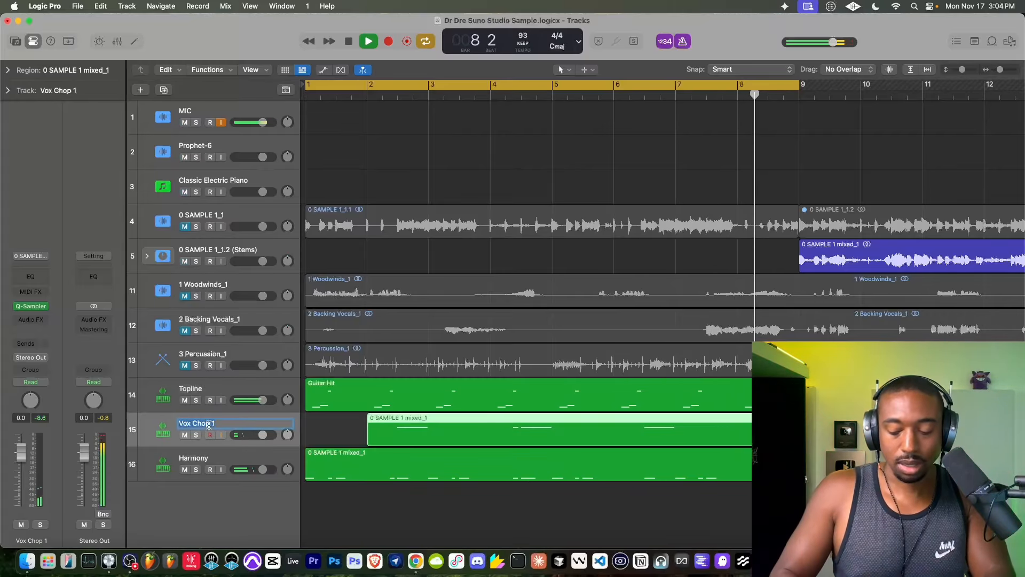
pyautogui.press('Return')
pyautogui.press('space')
pyautogui.press('o')
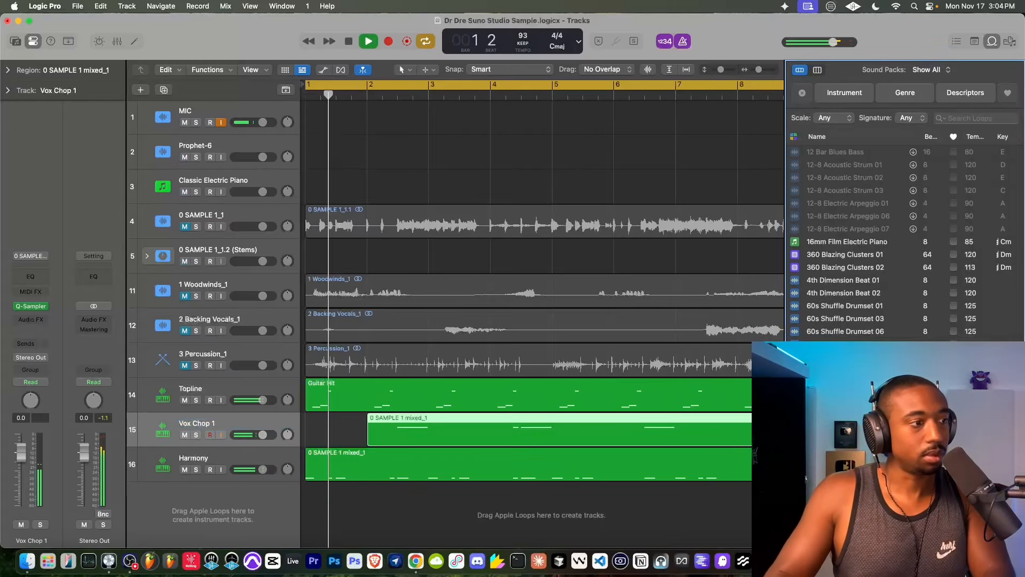
pyautogui.press('o')
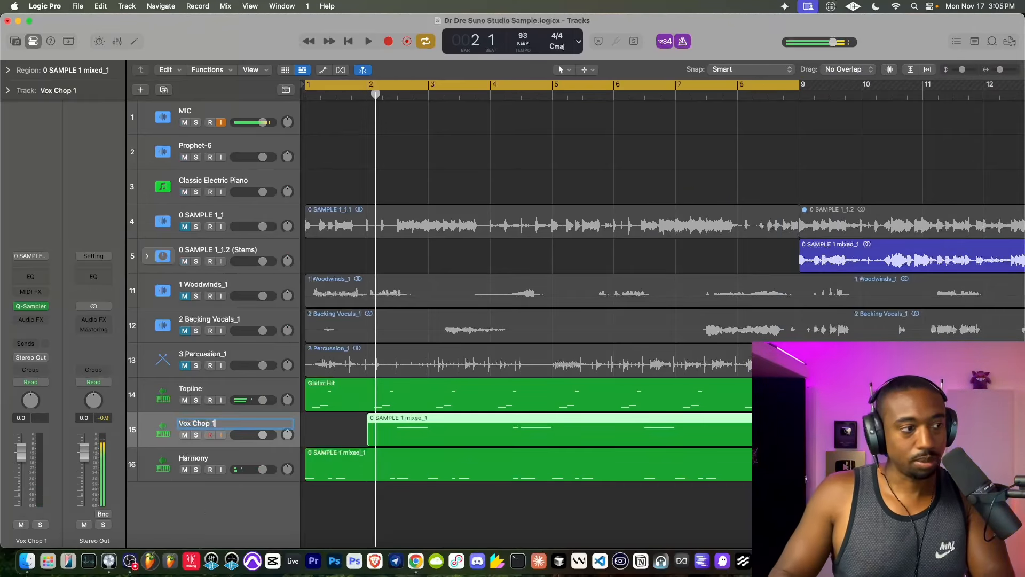
pyautogui.write('pline Expression')
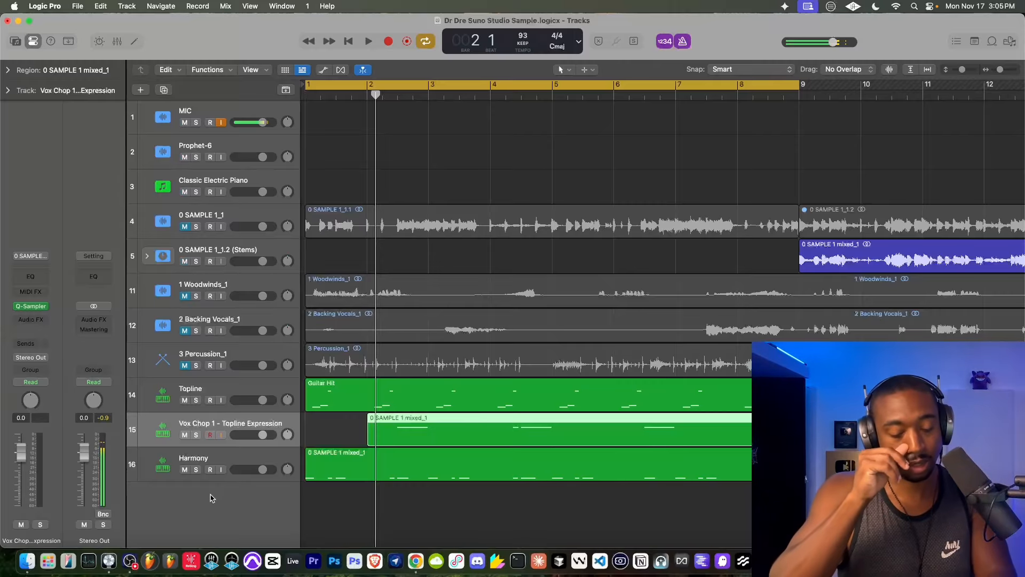
# - Create a new track with duplicate settings from Harmony and name it Contrast while the loop plays
pyautogui.rightClick(232, 453)
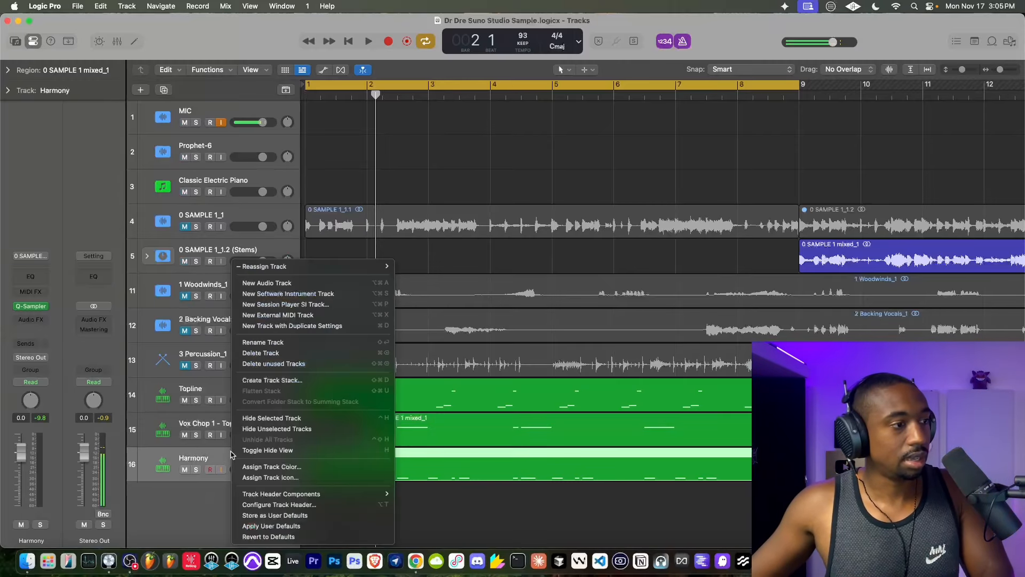
pyautogui.click(315, 325)
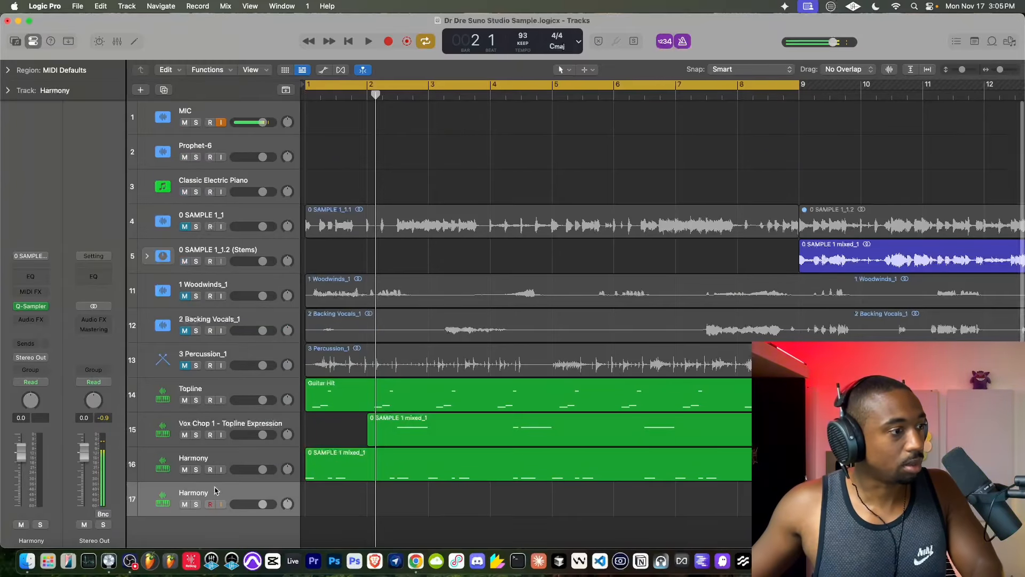
pyautogui.press('space')
pyautogui.doubleClick(193, 492)
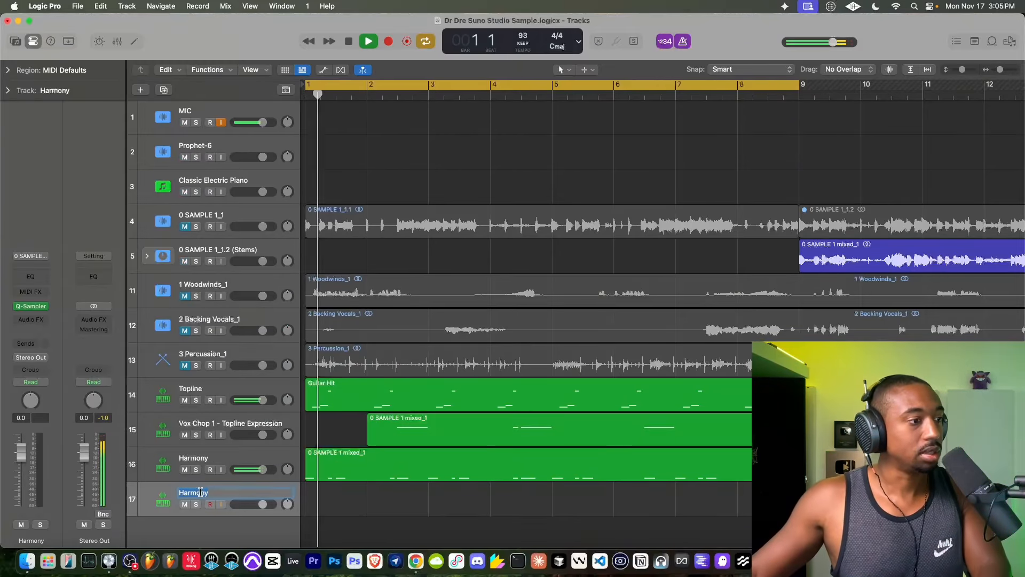
pyautogui.write('Contrast')
pyautogui.press('Return')
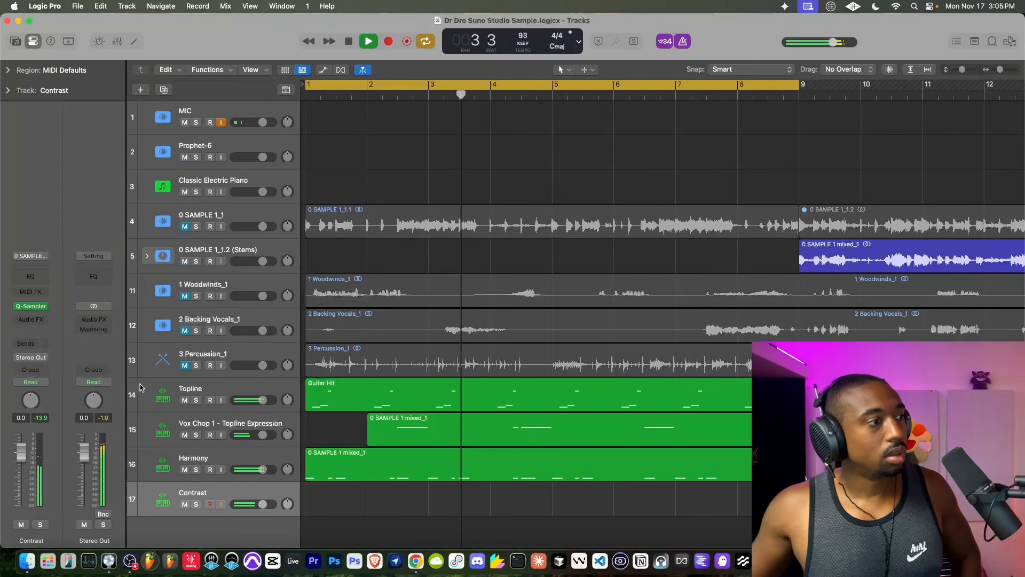
# - Stop playback, insert a Channel EQ with HQ on the Contrast track and sweep its high-cut filter down to about 300 Hz
pyautogui.press('space')
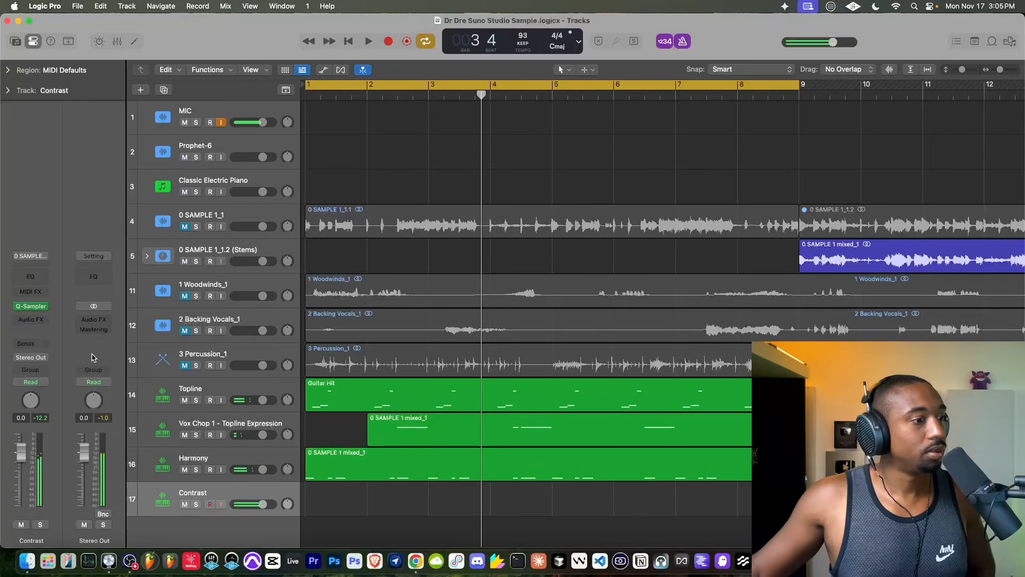
pyautogui.click(25, 323)
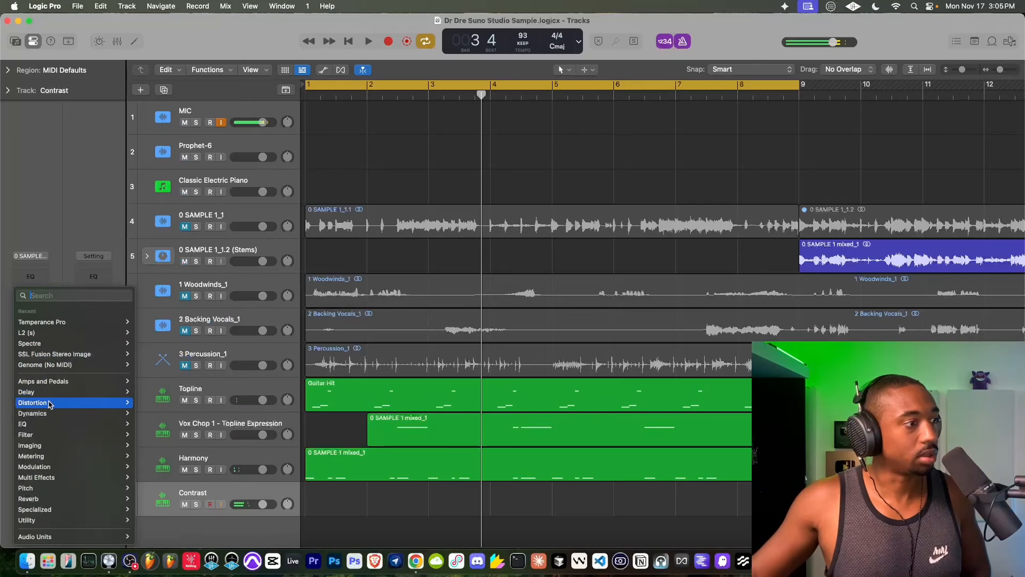
pyautogui.moveTo(37, 424)
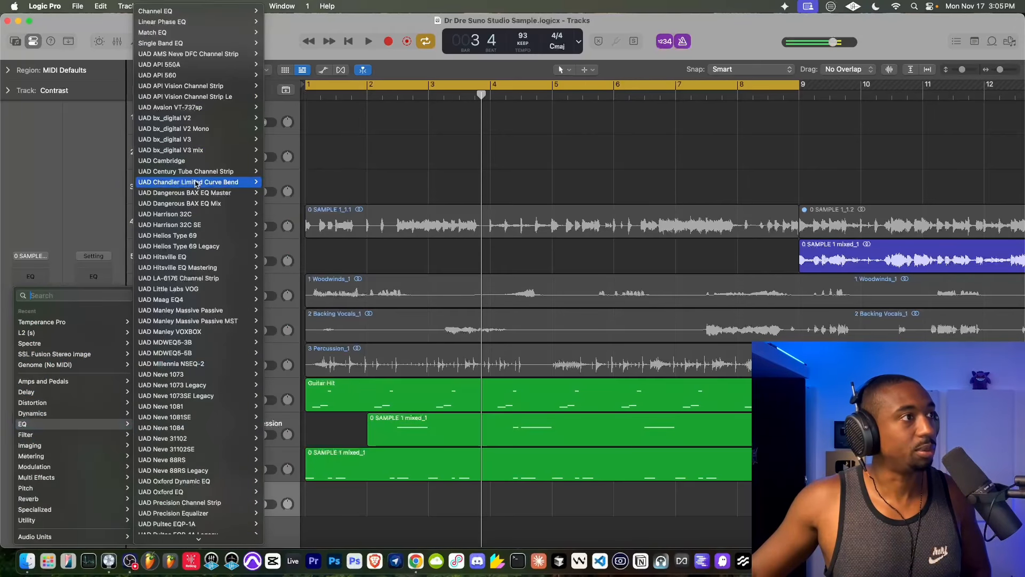
pyautogui.click(176, 11)
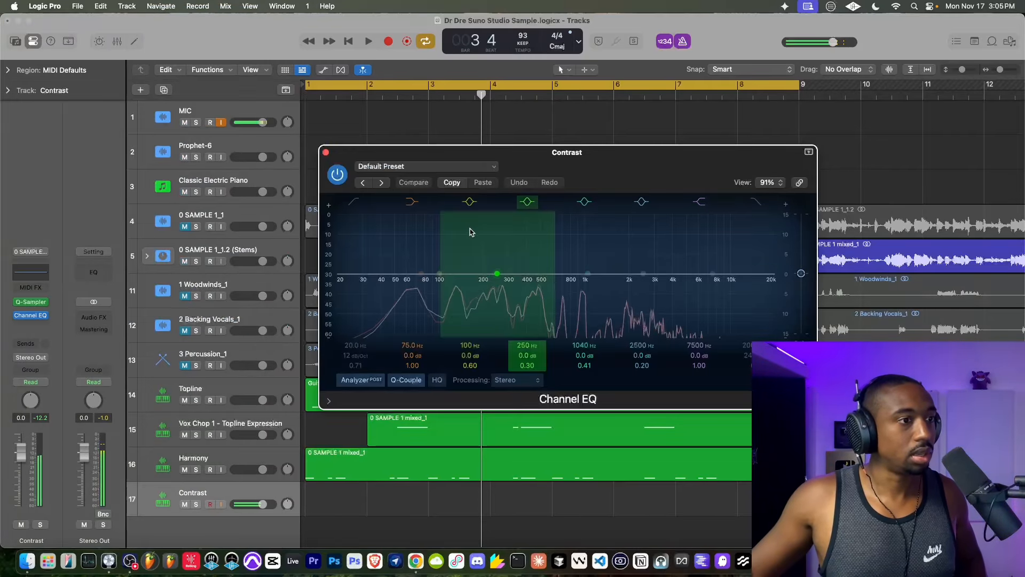
pyautogui.click(437, 379)
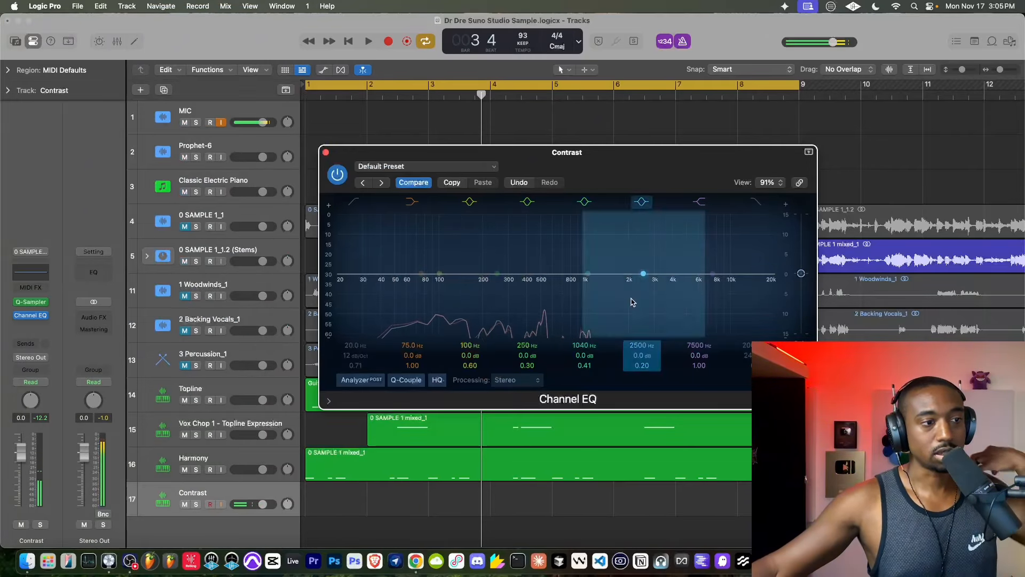
pyautogui.click(755, 201)
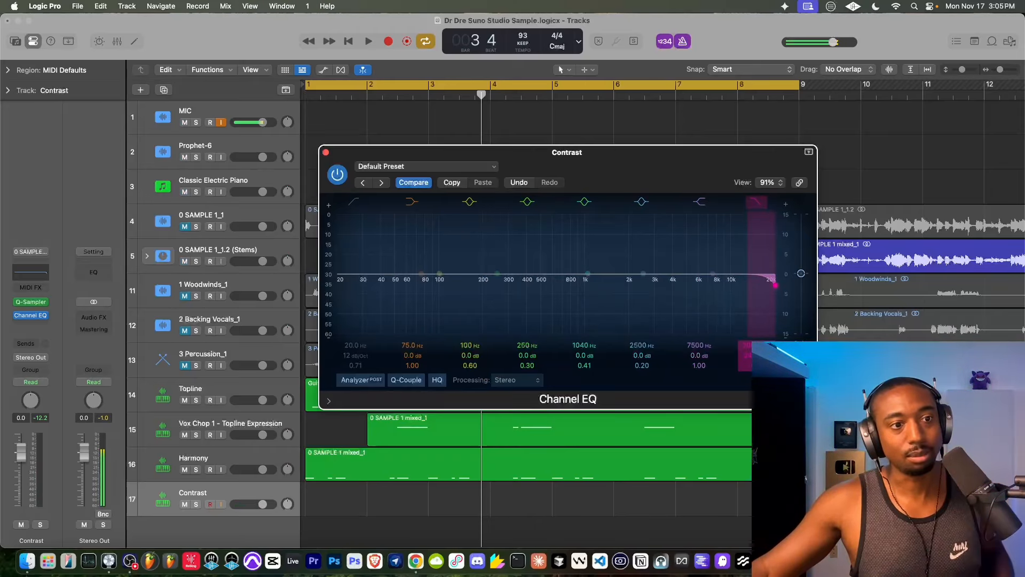
pyautogui.moveTo(775, 285); pyautogui.dragTo(502, 285)
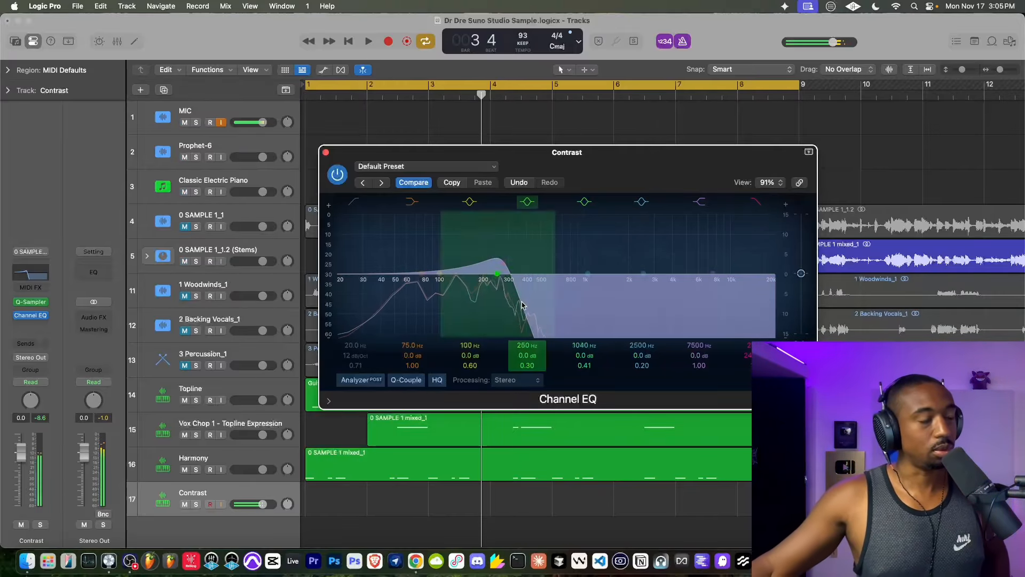
# - Close the Channel EQ, raise the Contrast track's volume to 4.6 dB and record its part from bar 1 across the eight-bar loop
pyautogui.click(326, 154)
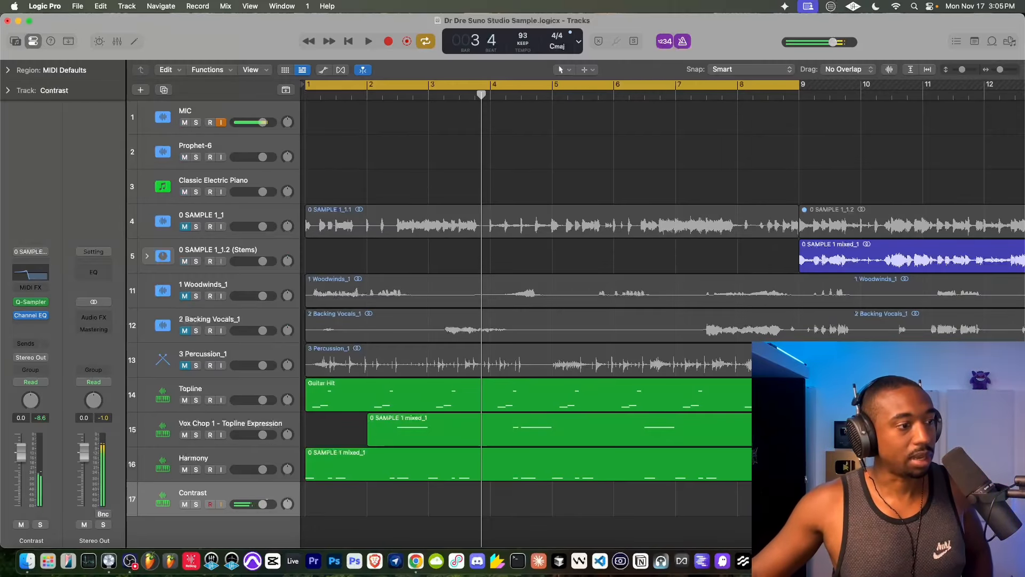
pyautogui.moveTo(263, 504); pyautogui.dragTo(270, 504)
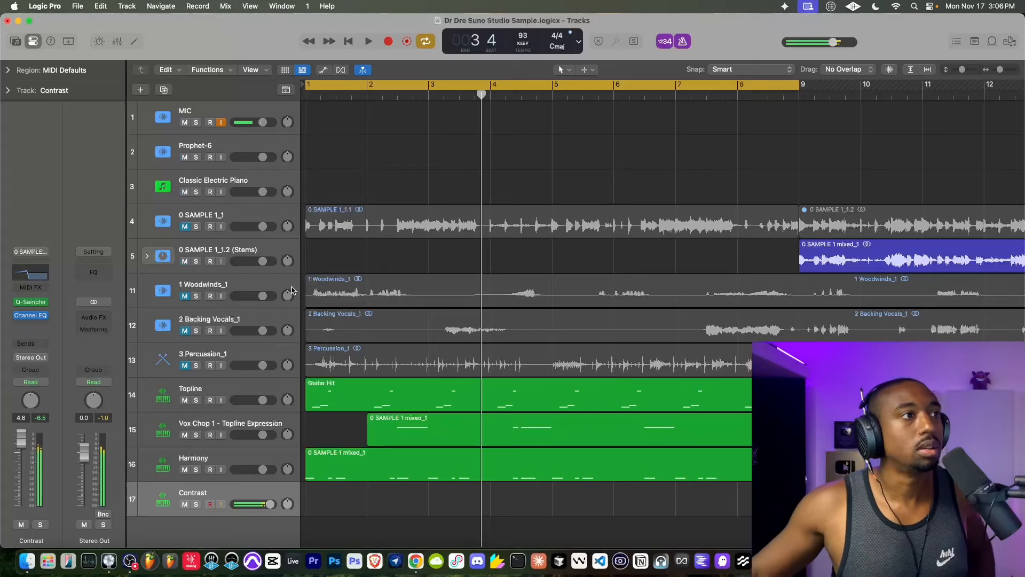
pyautogui.click(348, 41)
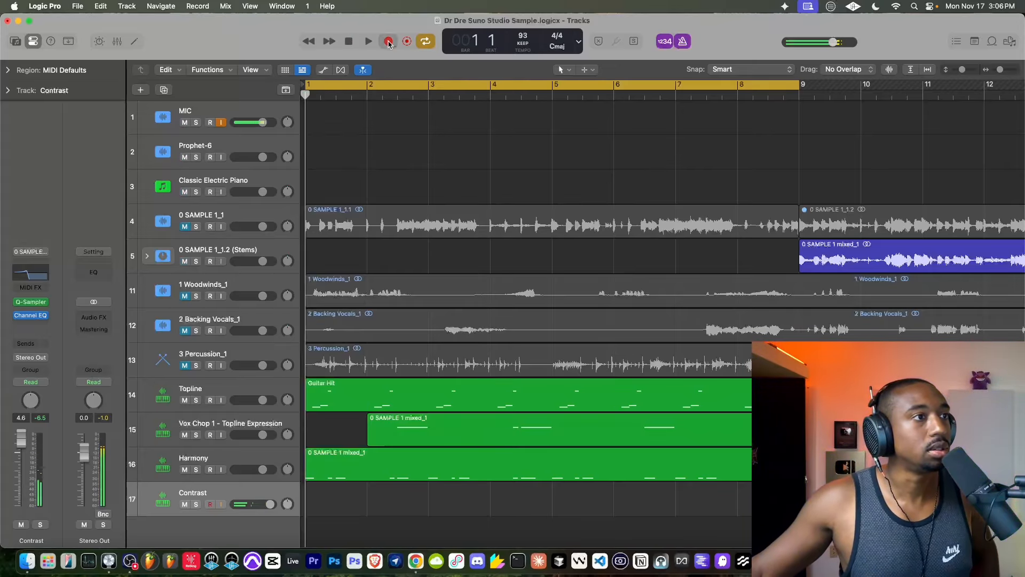
pyautogui.click(388, 43)
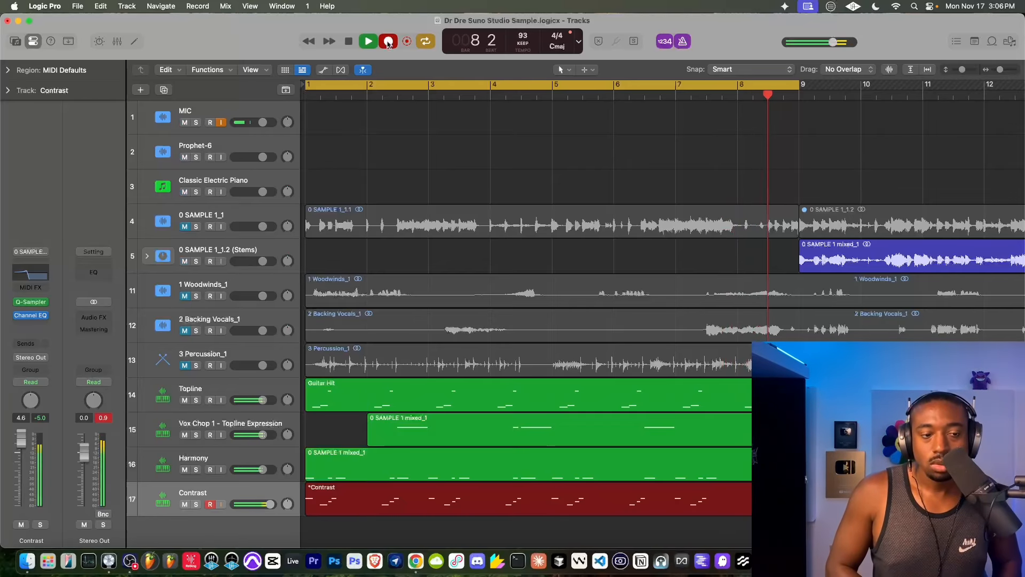
pyautogui.press('space')
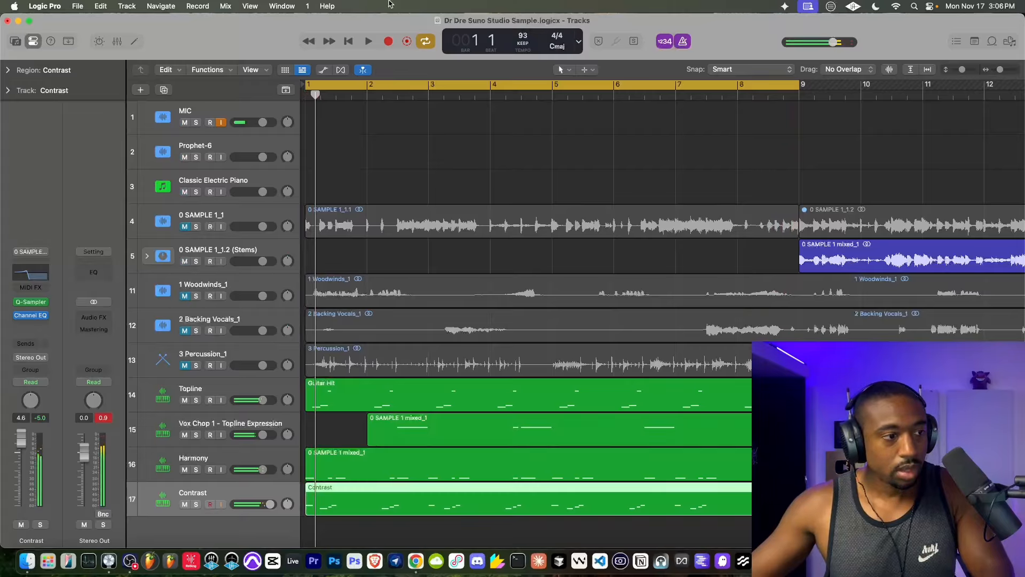
# - Adjust the Contrast region's 1/16 Note quantize swing to 46 in the Piano Roll during playback, and close the editor
pyautogui.press('space')
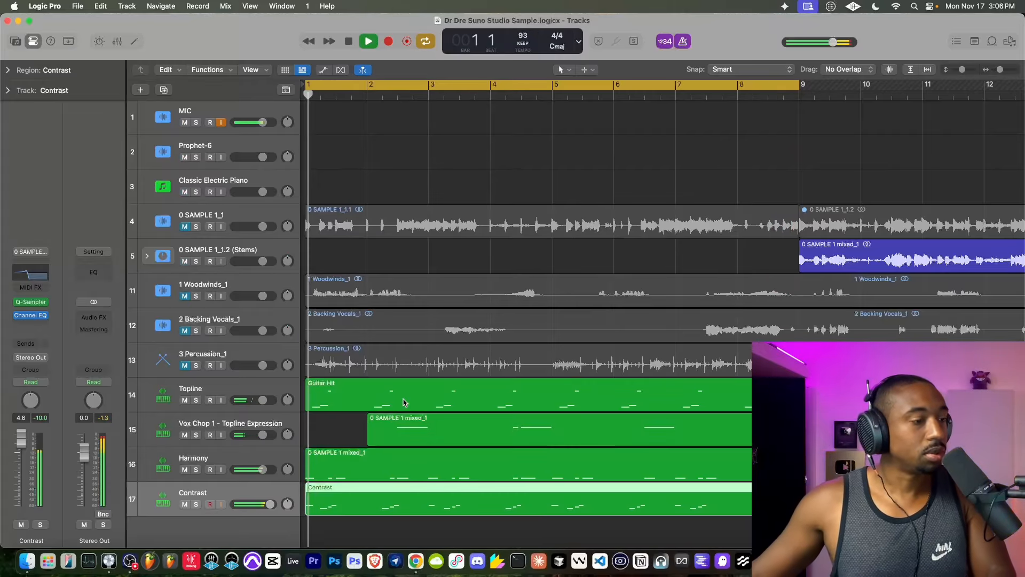
pyautogui.doubleClick(353, 498)
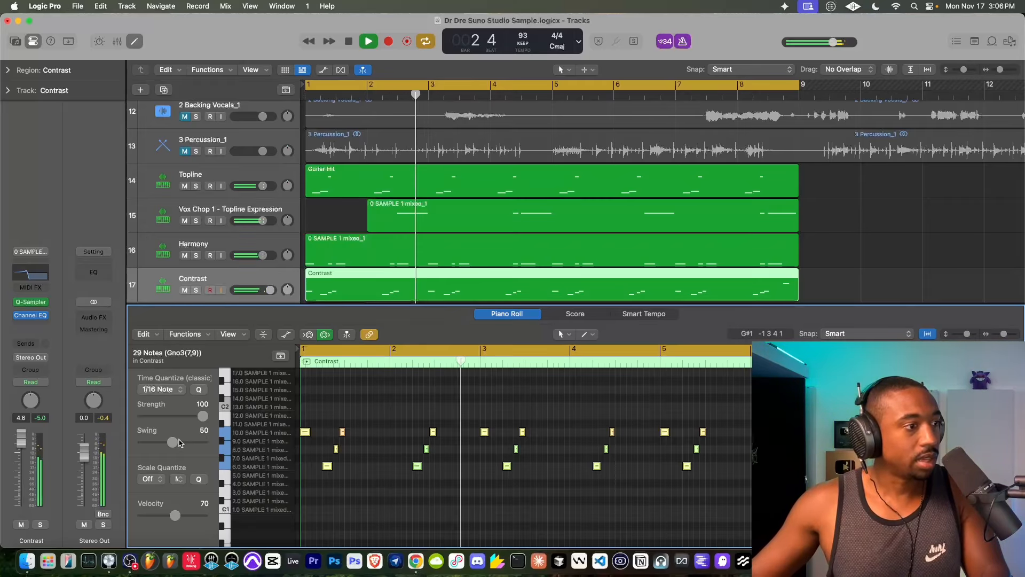
pyautogui.moveTo(172, 442)
pyautogui.mouseDown()
pyautogui.moveTo(186, 442)
pyautogui.moveTo(154, 440)
pyautogui.moveTo(163, 441)
pyautogui.mouseUp()
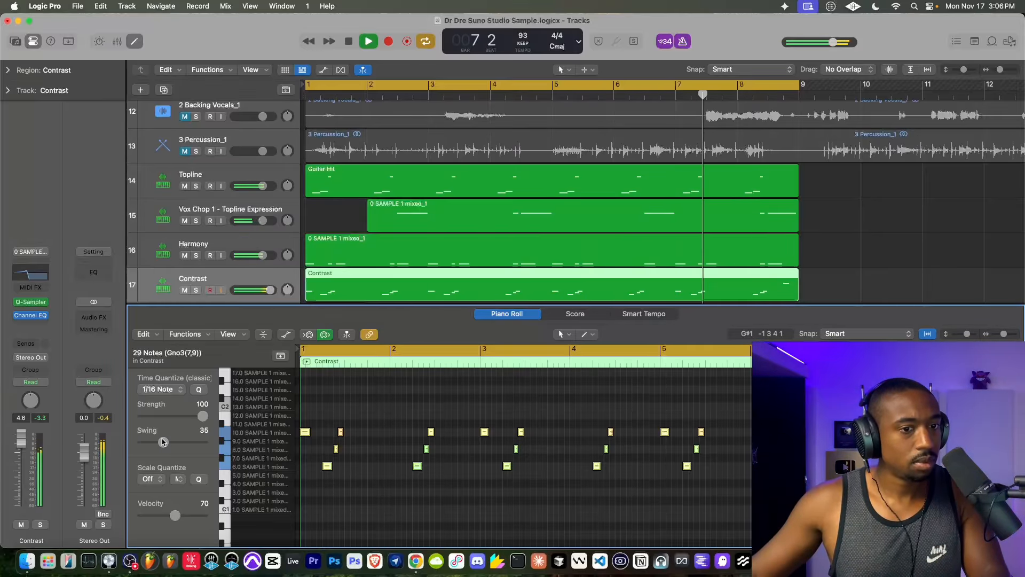
pyautogui.moveTo(163, 442); pyautogui.dragTo(166, 442)
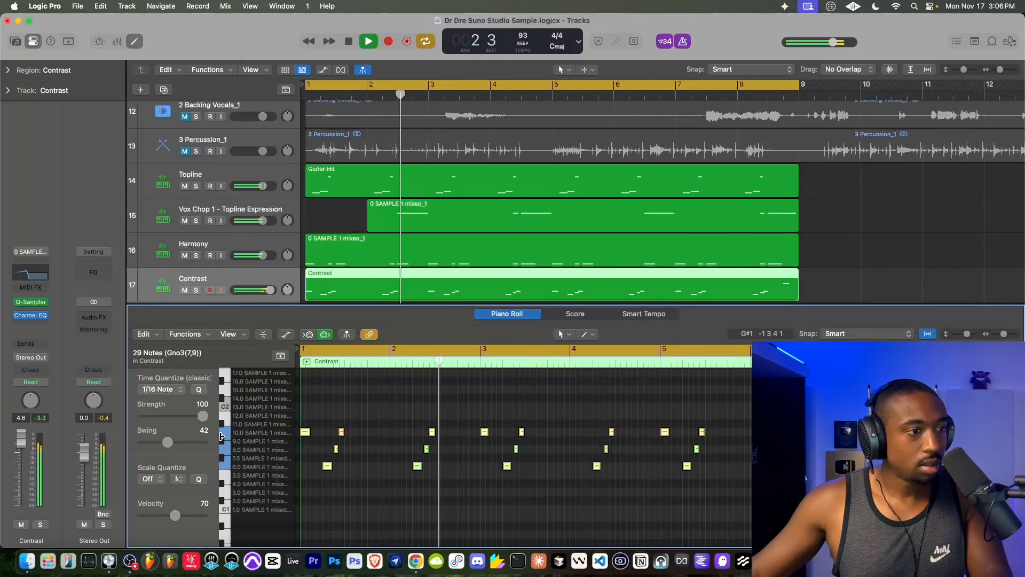
pyautogui.press('space')
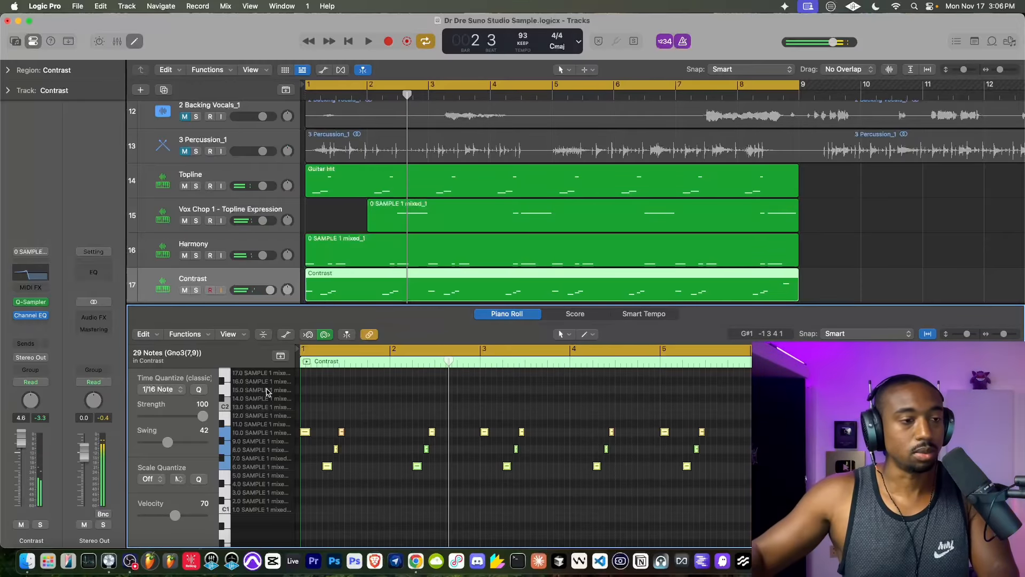
pyautogui.press('space')
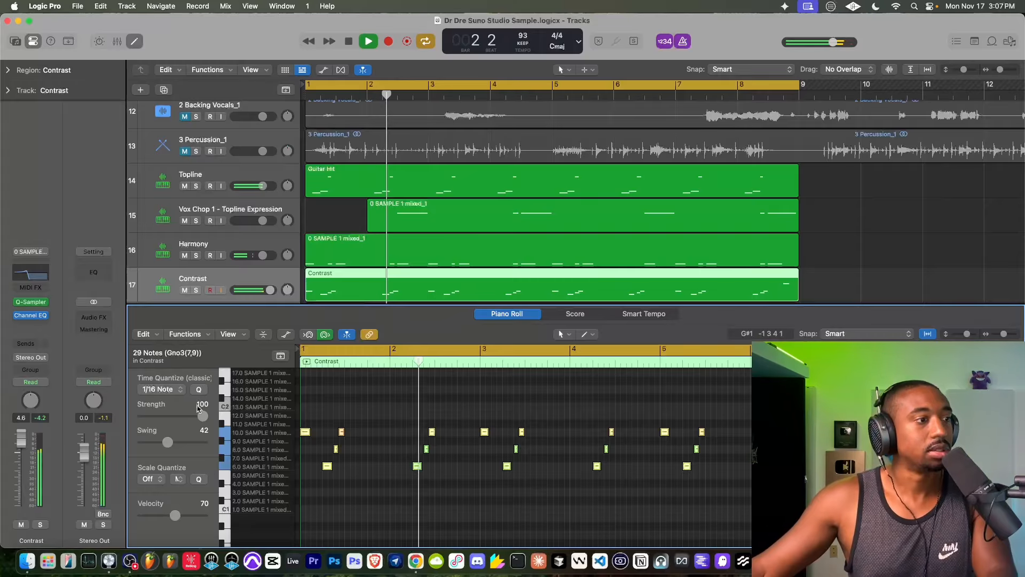
pyautogui.moveTo(167, 443); pyautogui.dragTo(170, 443)
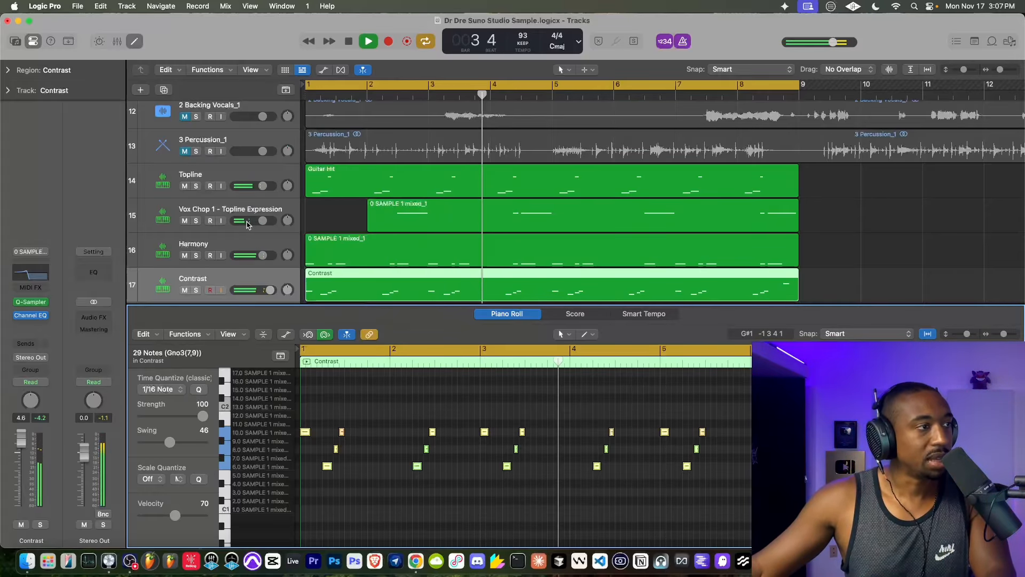
pyautogui.press('p')
pyautogui.press('space')
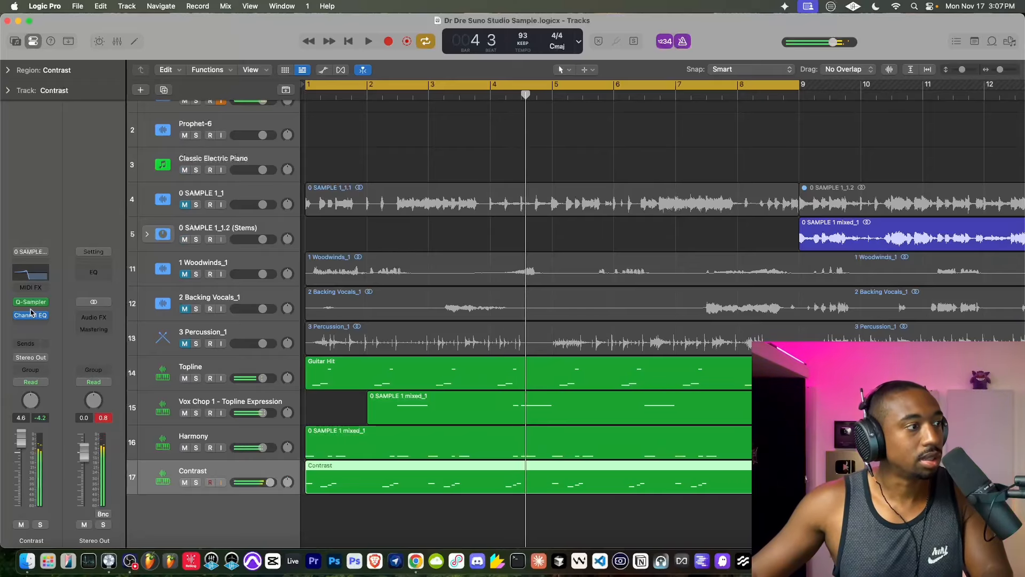
# - Insert a Sample Delay on the Contrast track with the right delay at 1376 samples, and save the project
pyautogui.click(30, 324)
pyautogui.write('sample')
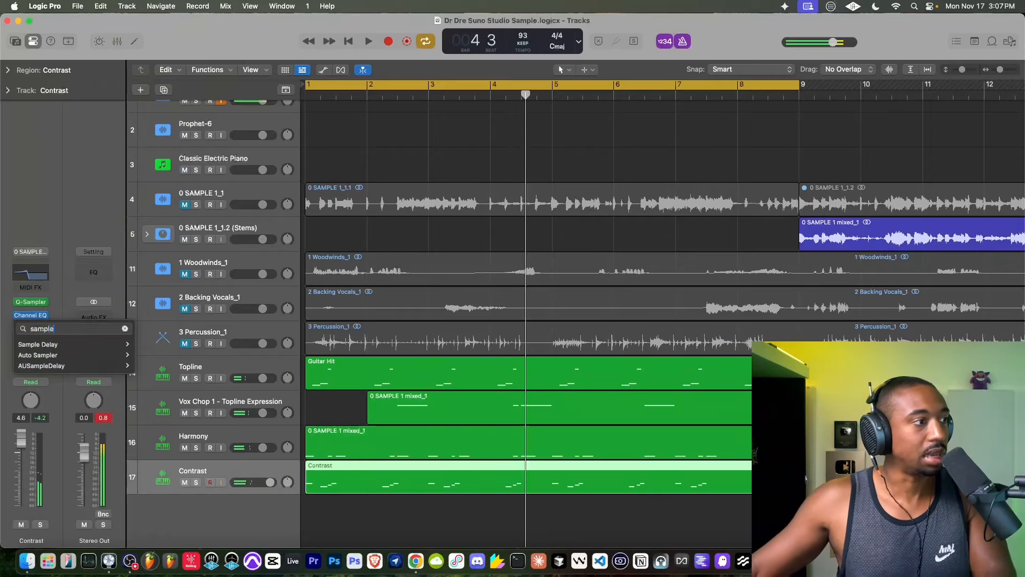
pyautogui.click(24, 343)
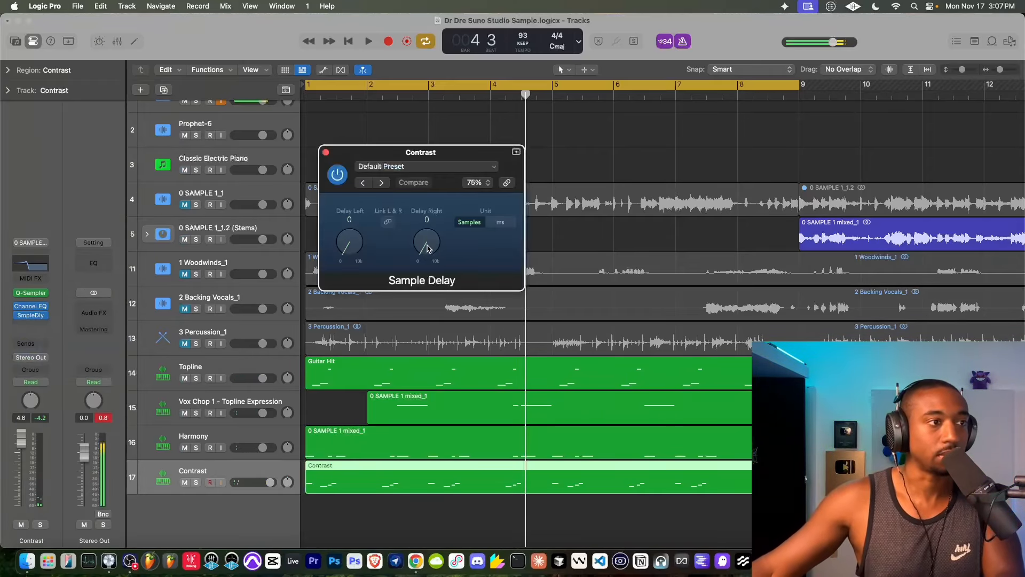
pyautogui.press('space')
pyautogui.moveTo(427, 247); pyautogui.dragTo(428, 241)
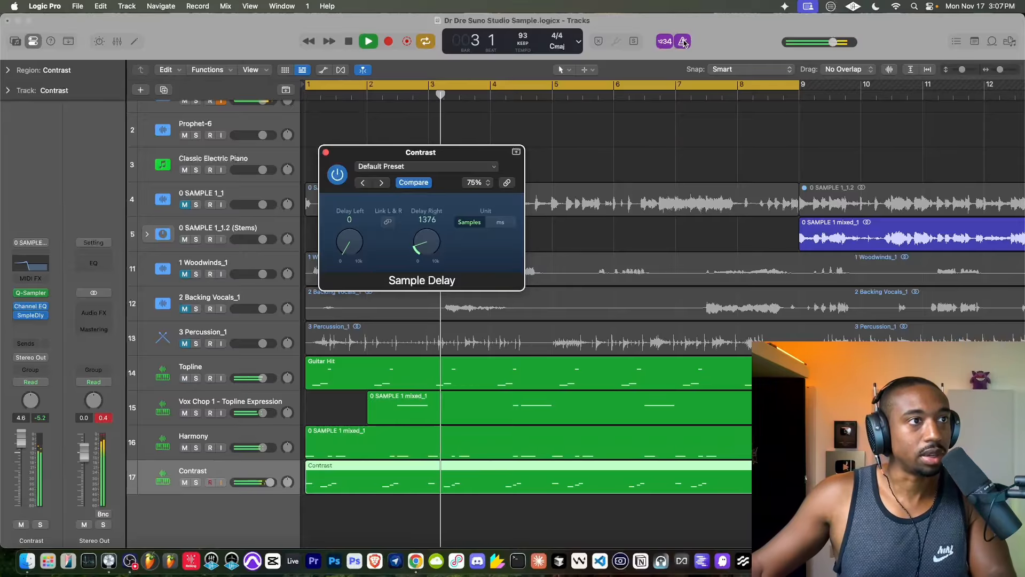
pyautogui.press('super+s')
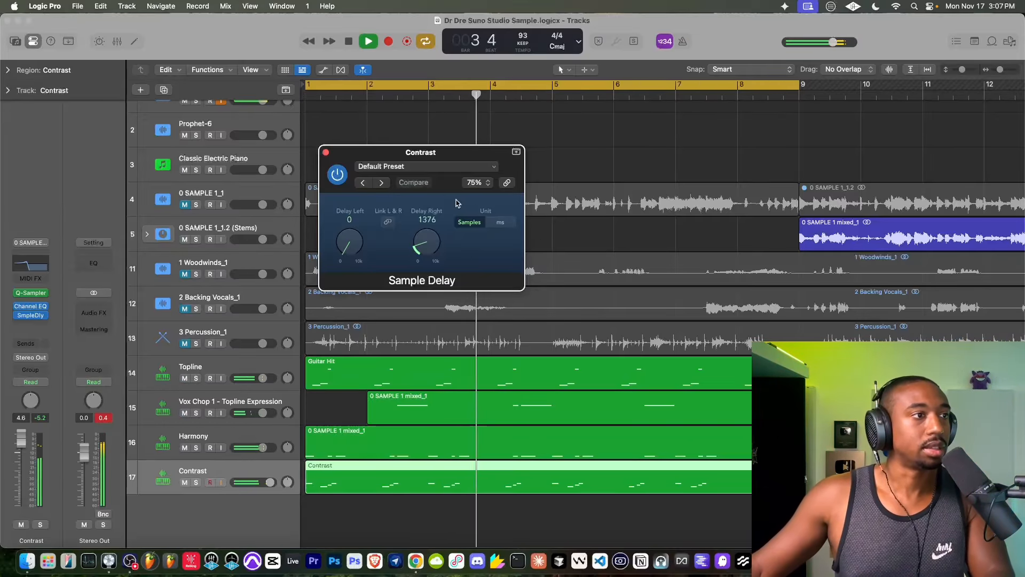
pyautogui.click(325, 152)
# - Rename the Classic Electric Piano track as DRUMS and stop playback
pyautogui.scroll(2, 402, 325)
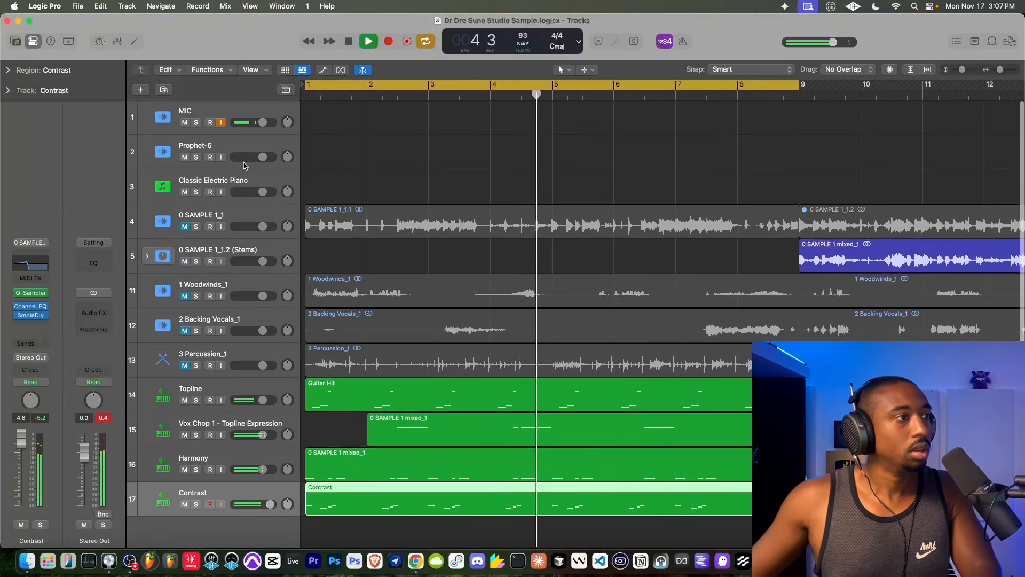
pyautogui.click(224, 184)
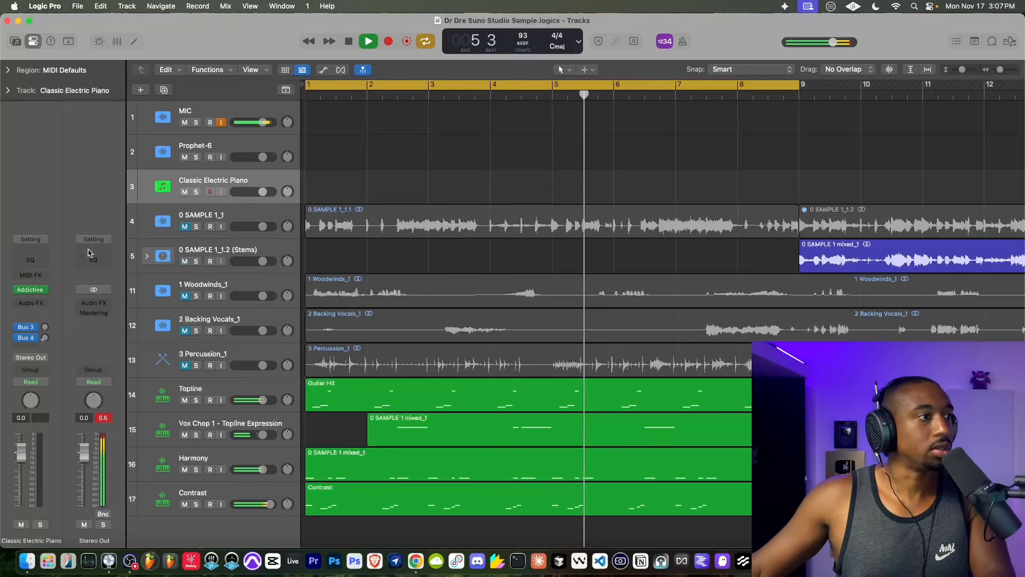
pyautogui.doubleClick(201, 181)
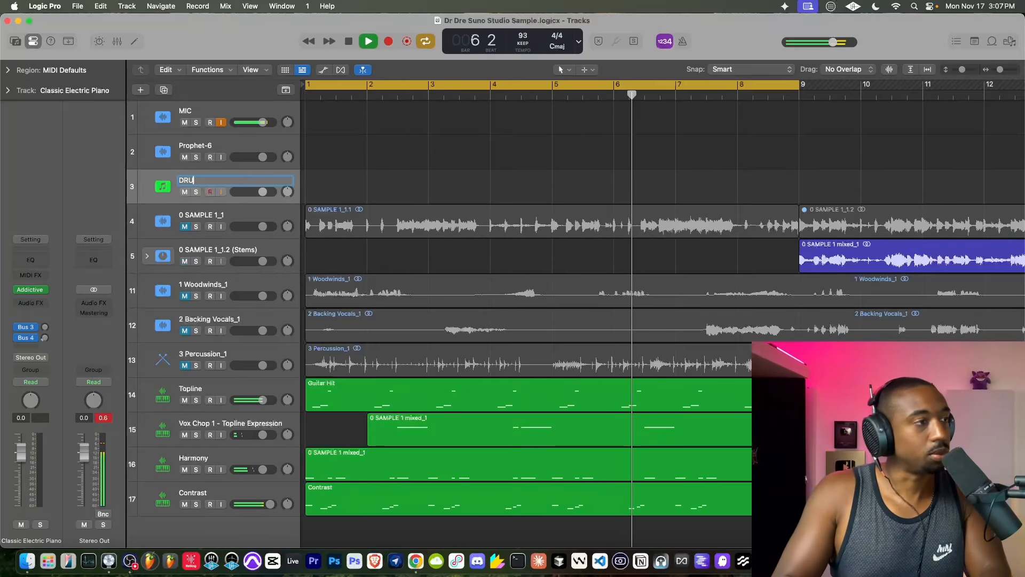
pyautogui.write('DRUMS')
pyautogui.press('Return')
pyautogui.press('space')
# - Show the Hip Hop and Gospel presets in the DRUMS track's Addictive Drums 2, close it and restart playback from bar 1
pyautogui.click(26, 291)
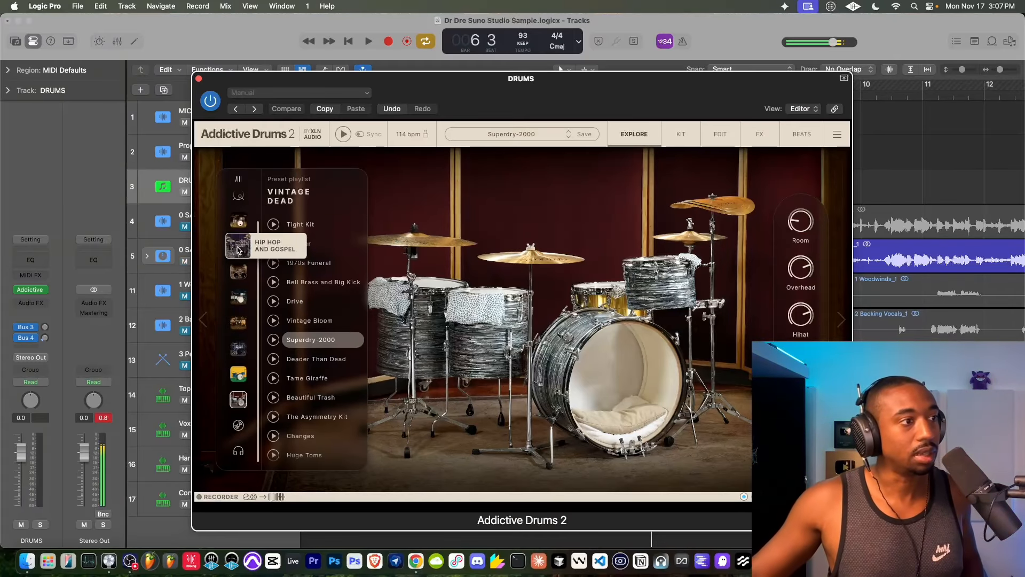
pyautogui.click(238, 245)
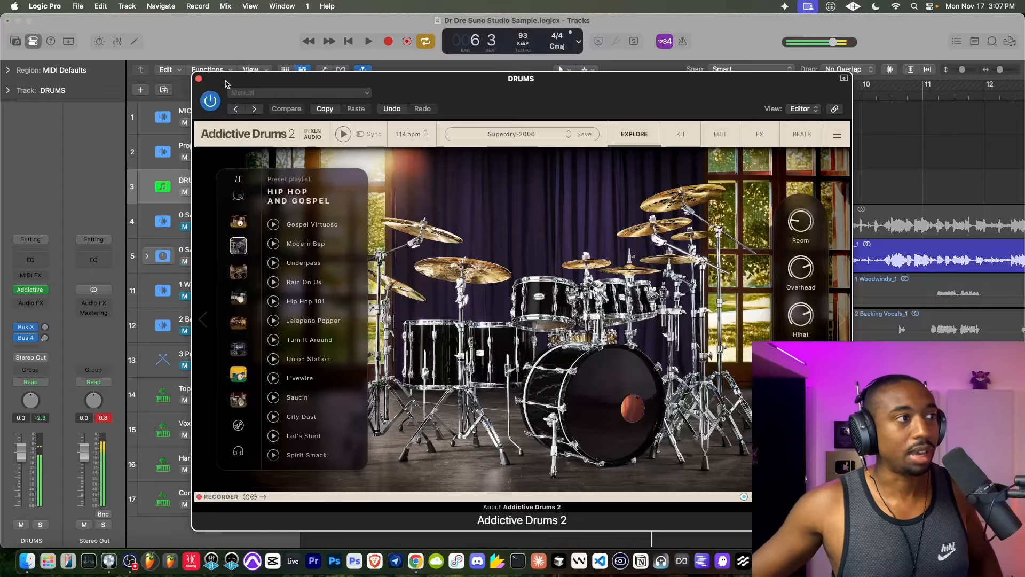
pyautogui.click(199, 79)
pyautogui.click(348, 41)
pyautogui.click(368, 41)
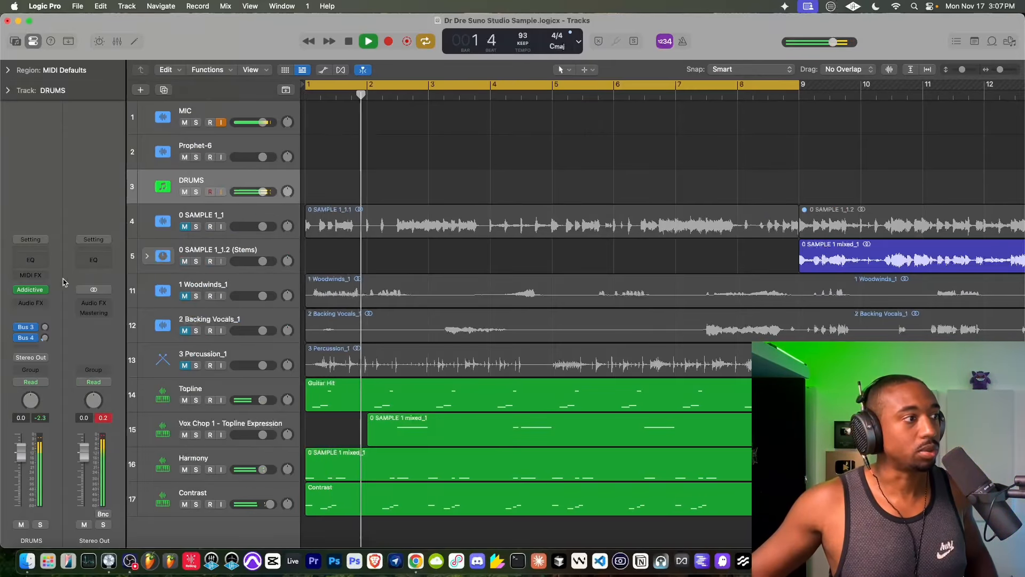
# - Audition the Underpass, Hip Hop 101, Jalapeno Popper and Turn It Around kits over the loop, and load Union Station
pyautogui.click(32, 290)
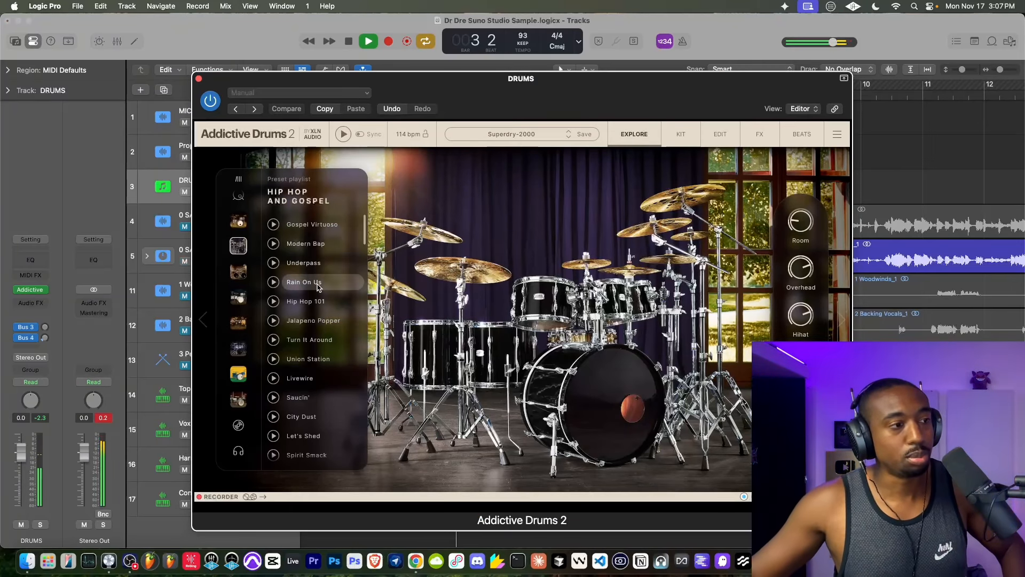
pyautogui.click(316, 261)
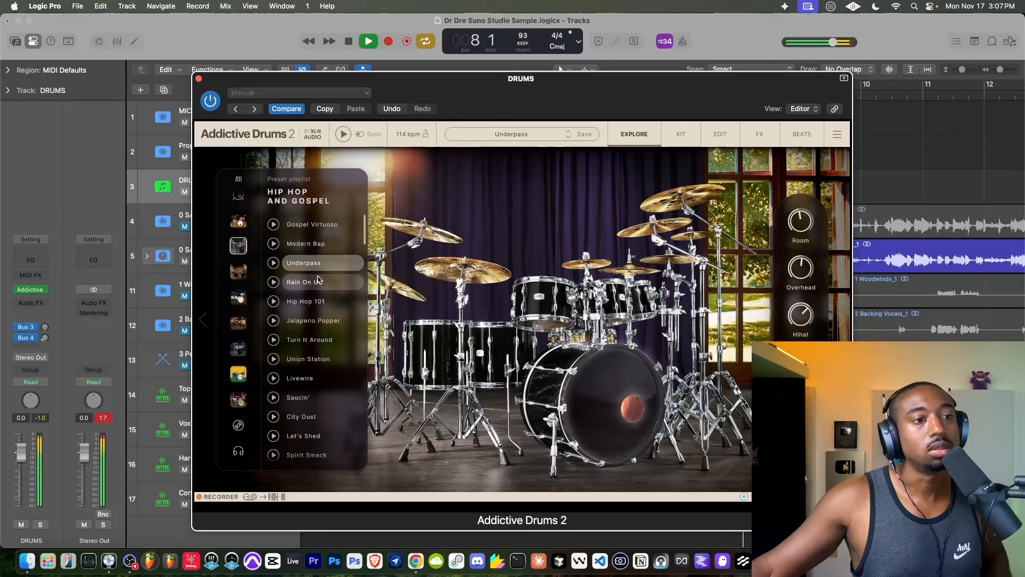
pyautogui.click(320, 302)
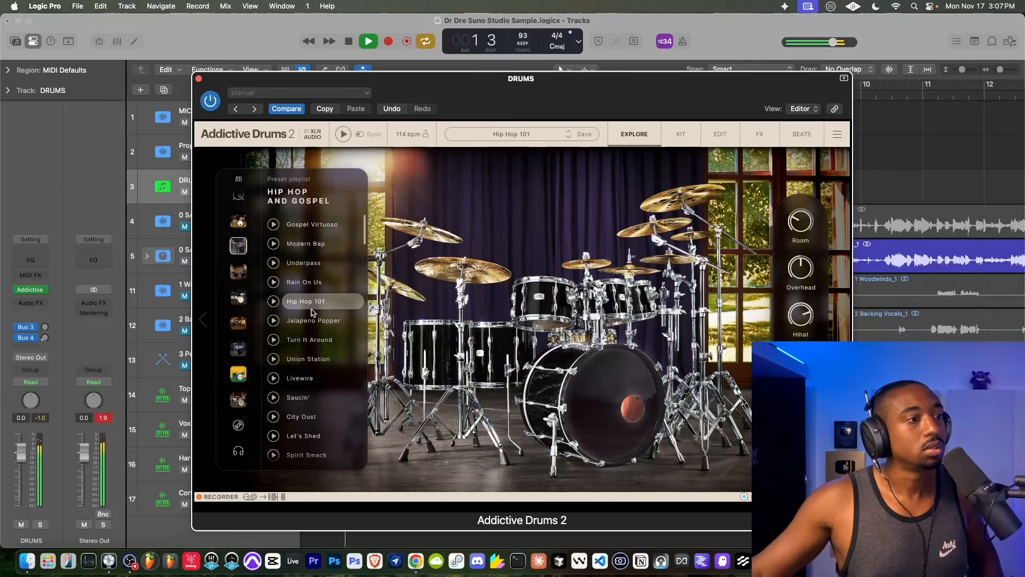
pyautogui.click(327, 320)
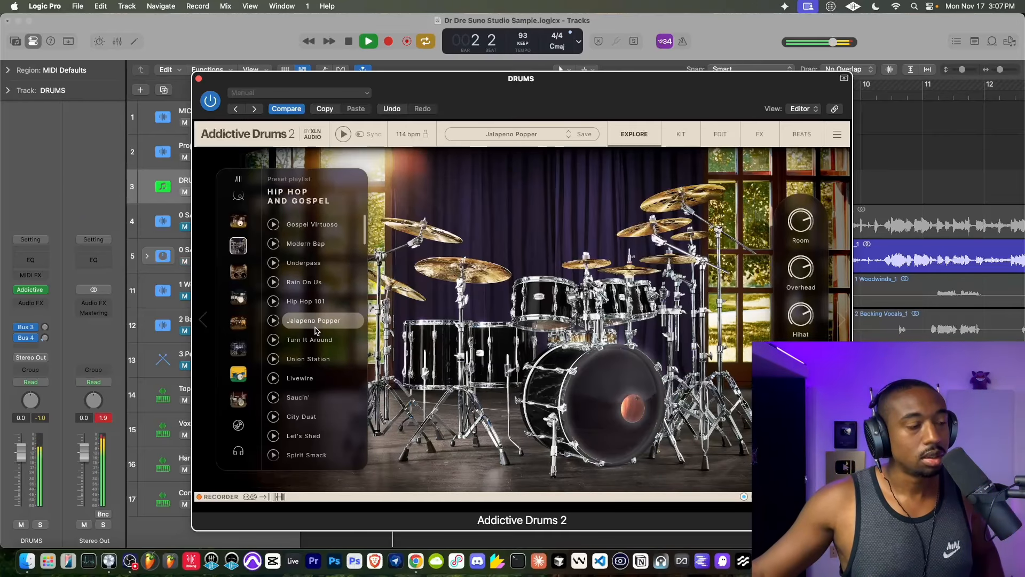
pyautogui.click(319, 346)
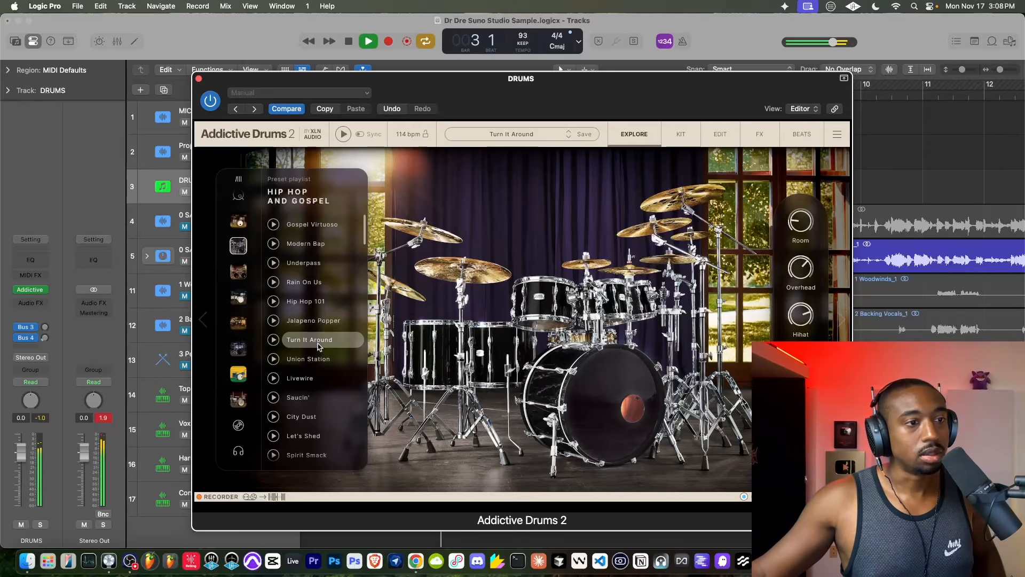
pyautogui.click(319, 361)
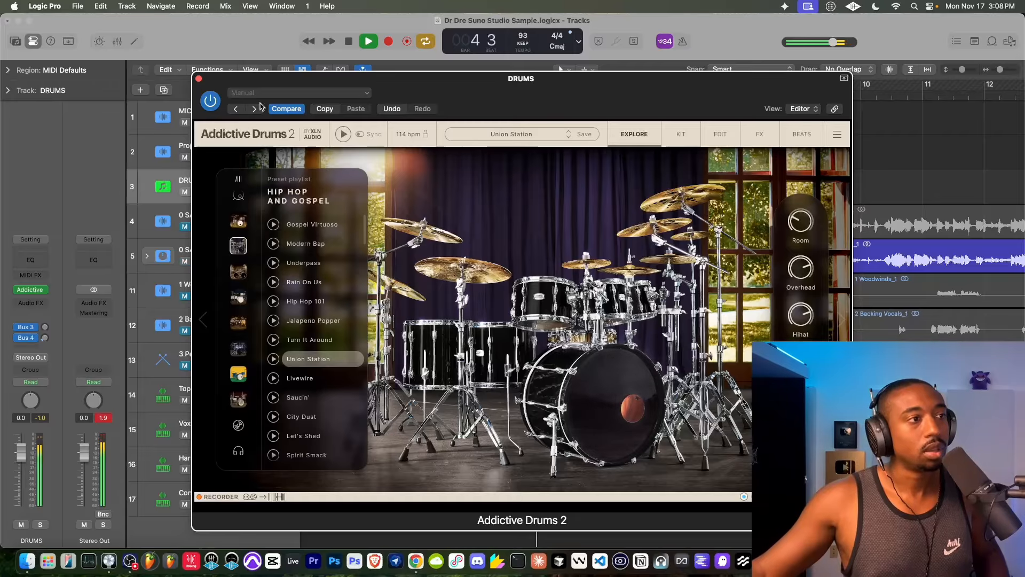
pyautogui.click(199, 79)
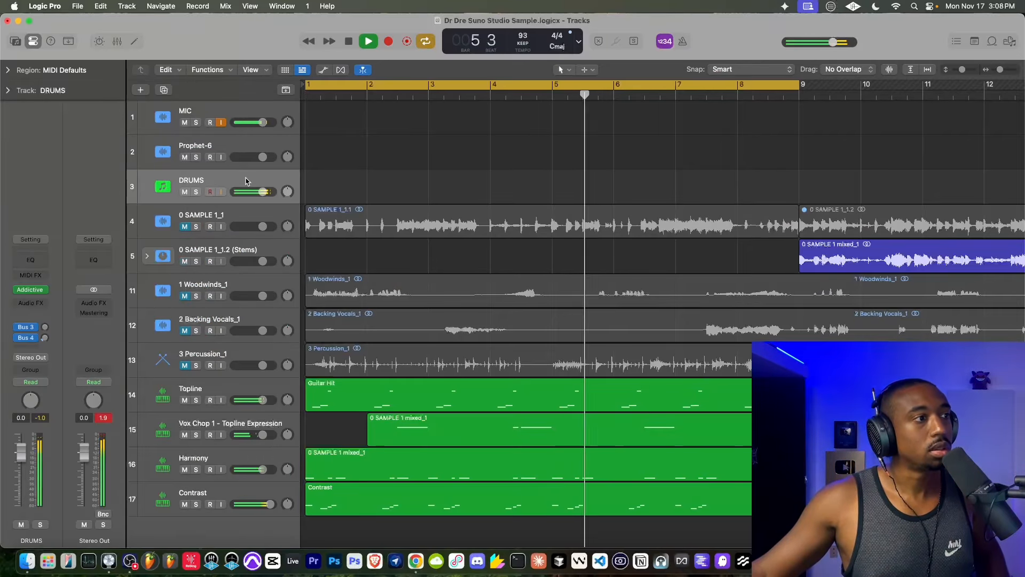
# - Turn off input monitoring on the MIC track and record a drum pattern on DRUMS from bar 1 with the metronome on
pyautogui.click(221, 123)
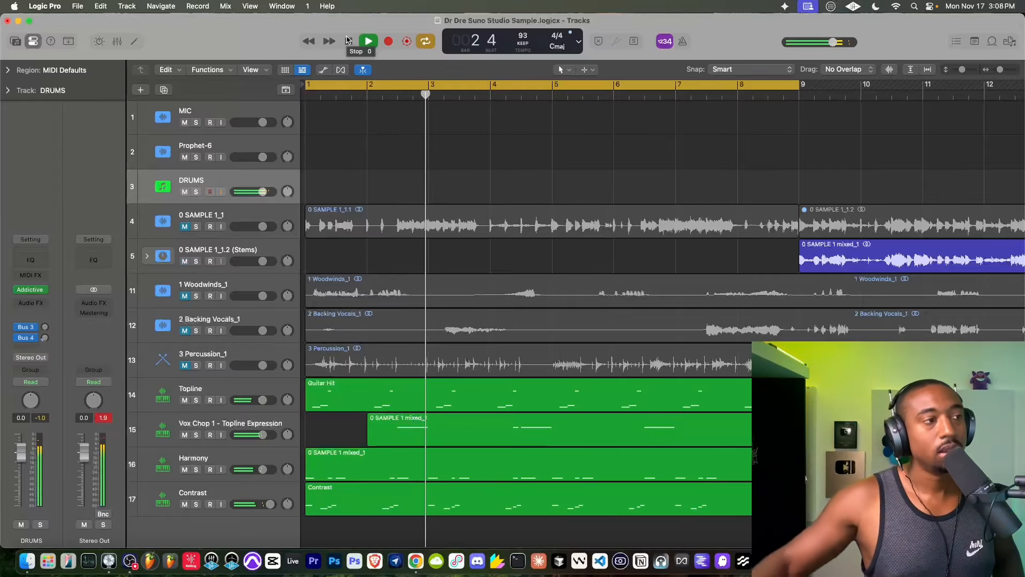
pyautogui.click(221, 123)
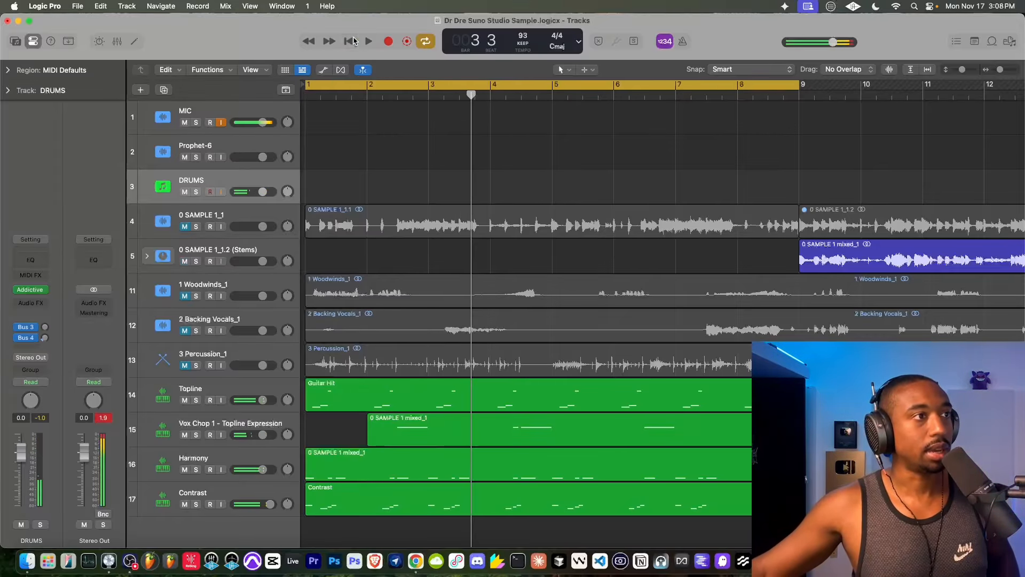
pyautogui.click(348, 41)
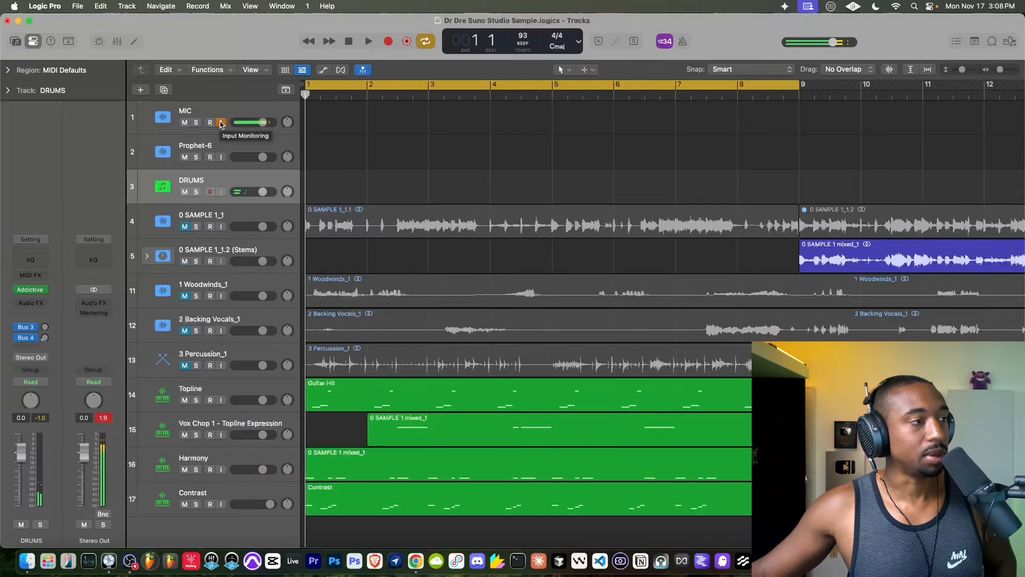
pyautogui.click(386, 42)
pyautogui.click(683, 42)
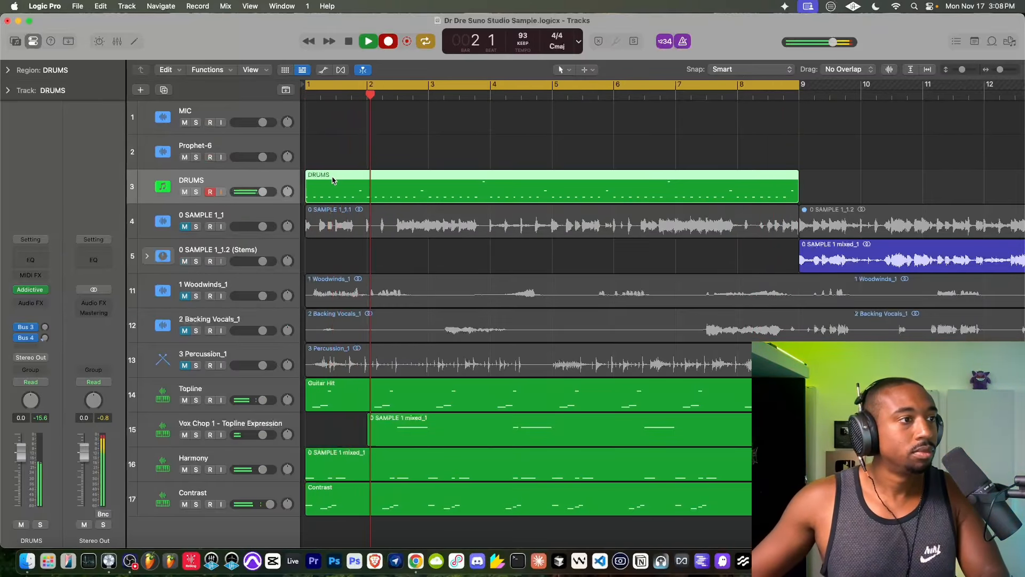
# - Select all notes in the DRUMS region and set their 1/16 Note quantize strength to 62
pyautogui.doubleClick(348, 190)
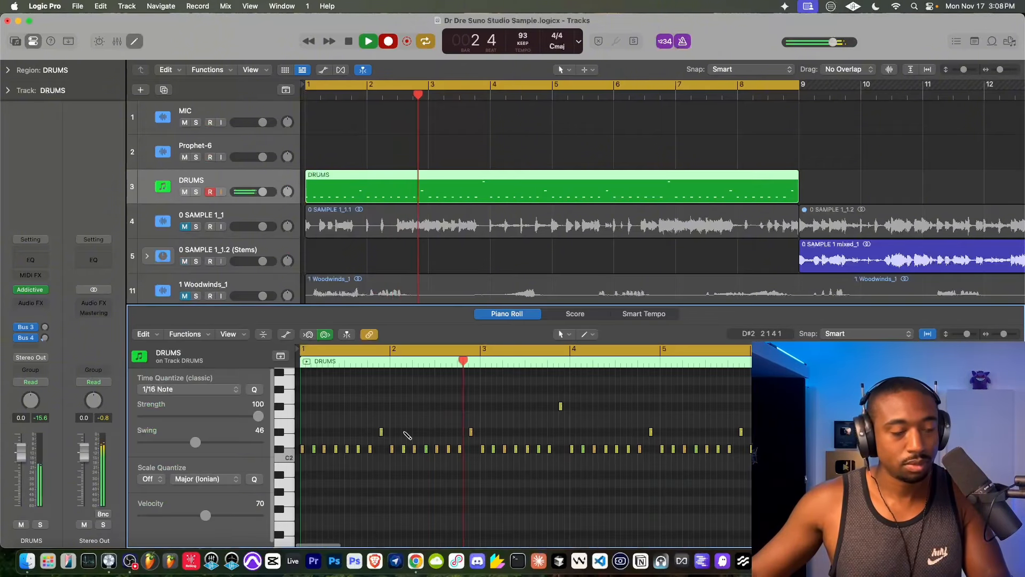
pyautogui.press('super+a')
pyautogui.moveTo(259, 415); pyautogui.dragTo(213, 415)
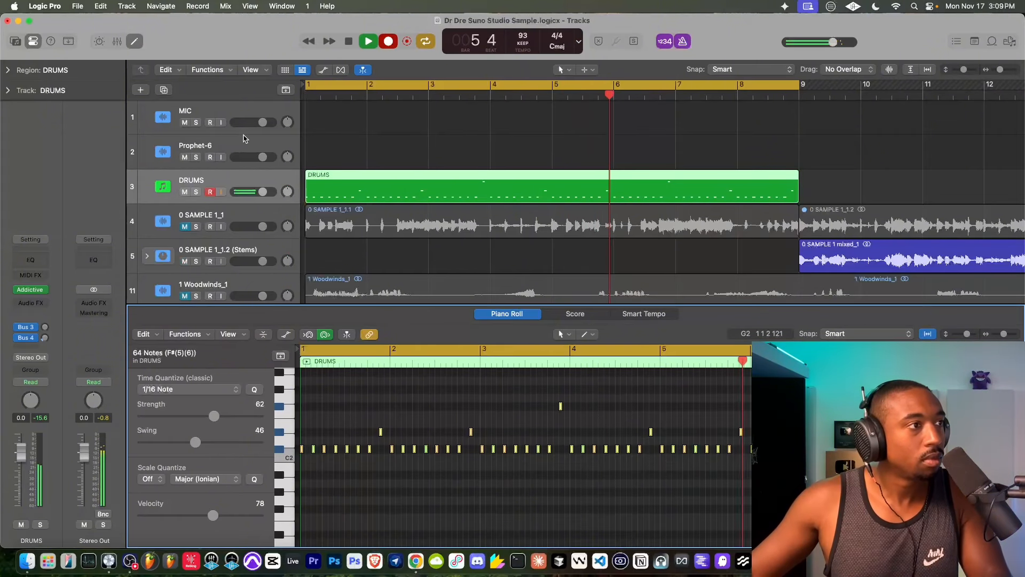
# - Overdub kick and snare hits into the DRUMS region over the loop and stop recording
pyautogui.click(221, 123)
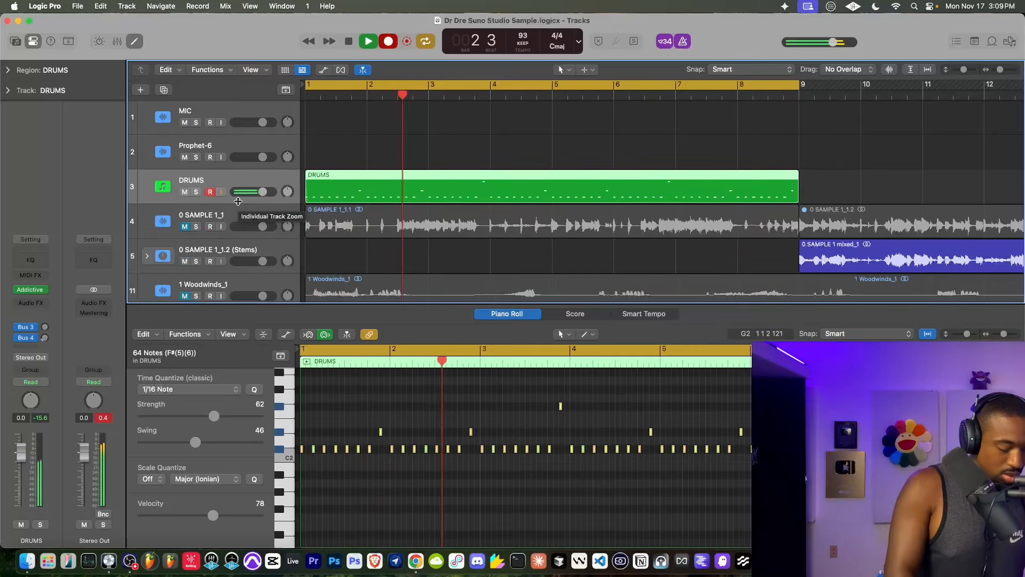
pyautogui.press('r')
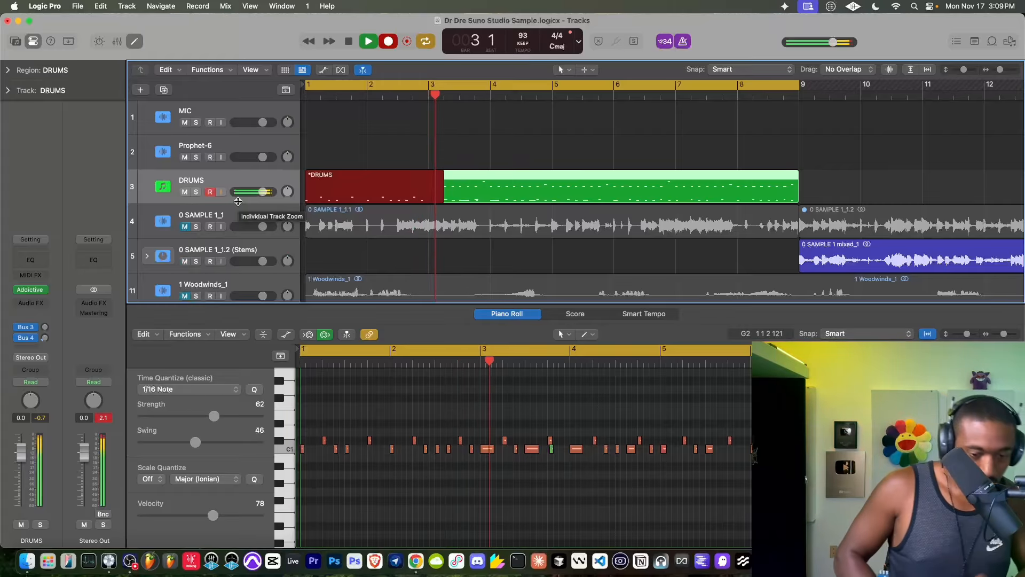
pyautogui.click(389, 42)
pyautogui.click(388, 42)
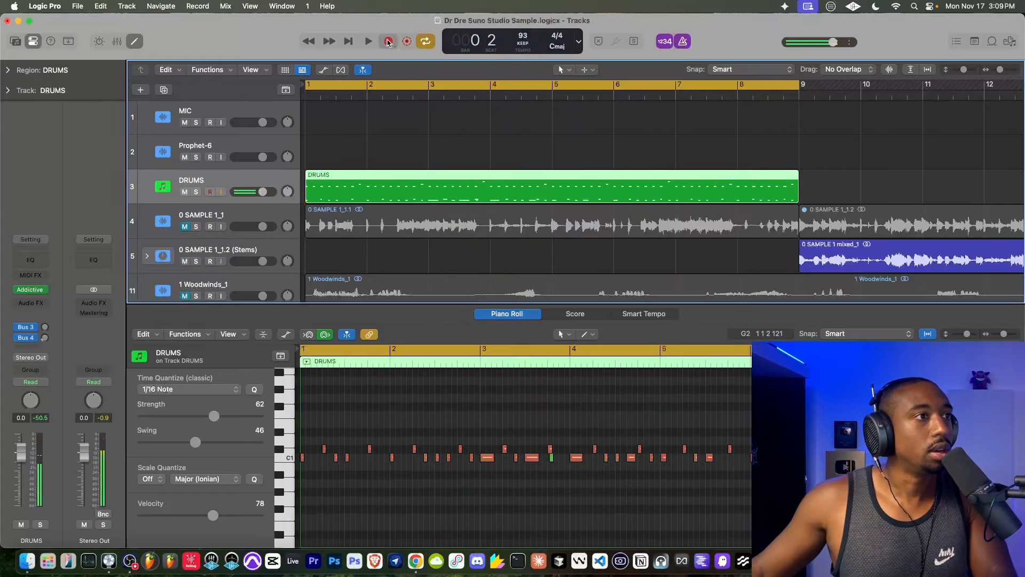
pyautogui.click(389, 42)
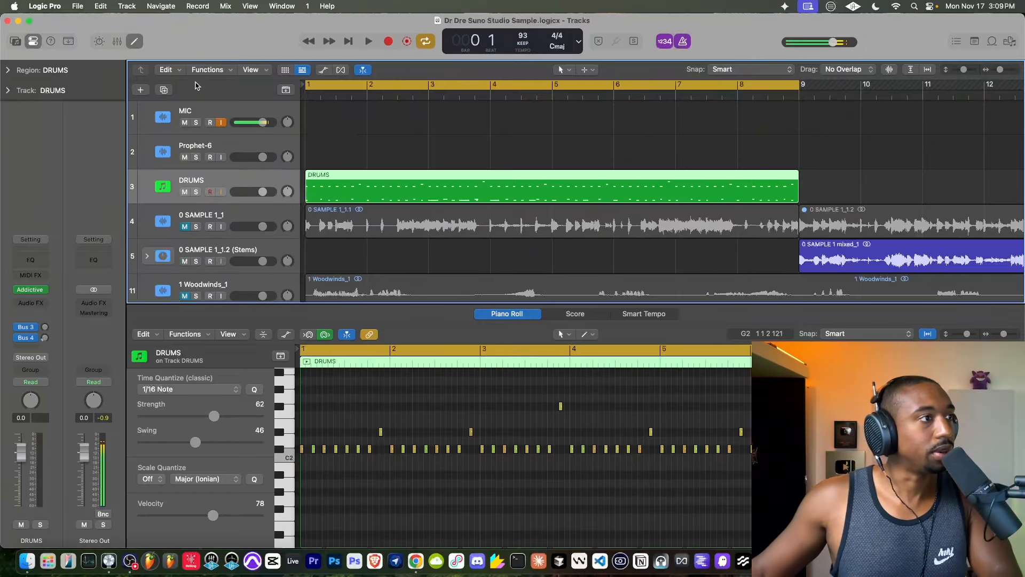
# - Close the Piano Roll, restart playback and take a brief look at the DRUMS track's Addictive Drums 2 kit
pyautogui.click(136, 40)
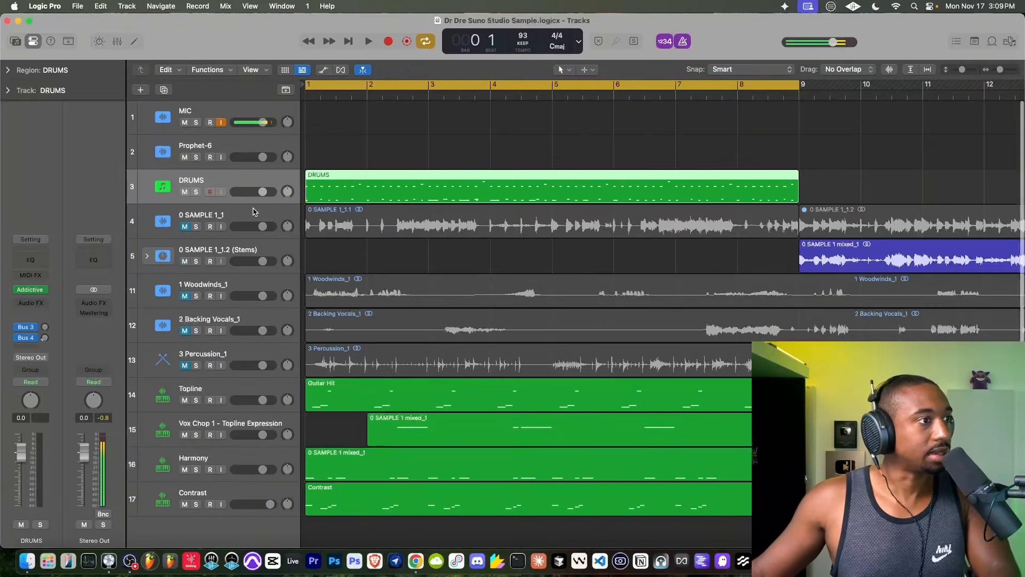
pyautogui.click(33, 291)
pyautogui.press('space')
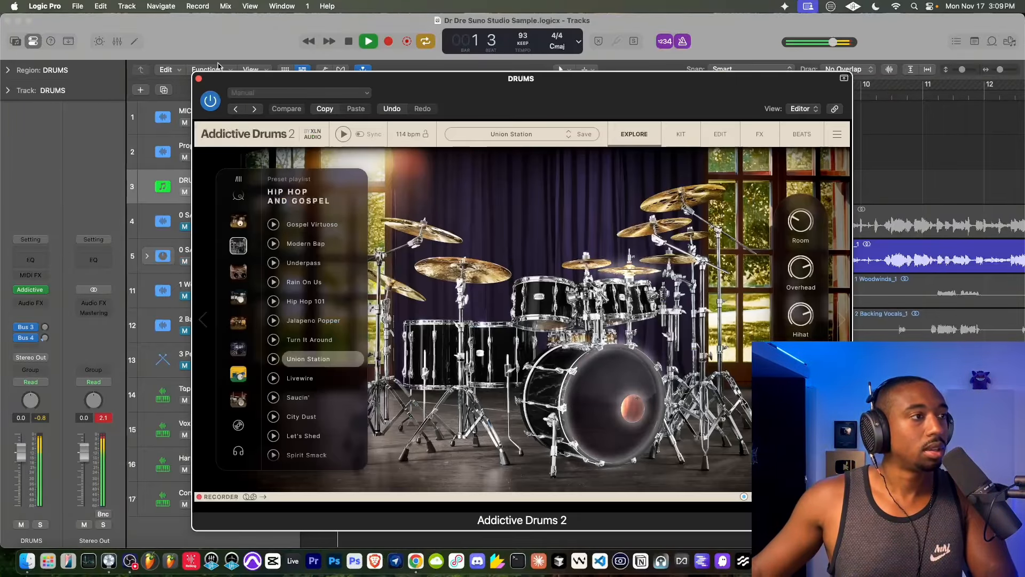
pyautogui.click(198, 79)
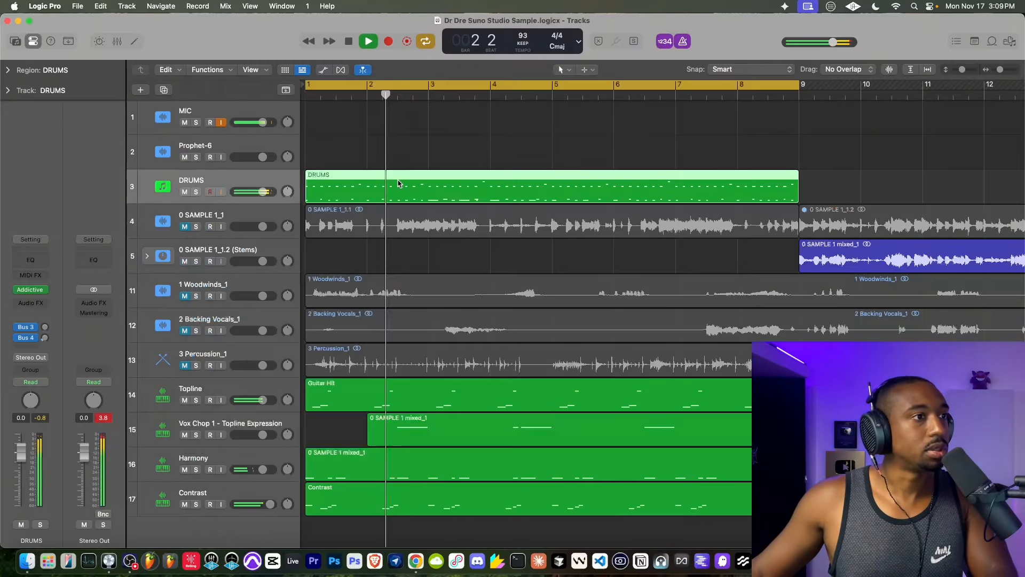
# - Select all notes in the overdubbed DRUMS region and quantize them to 1/16 Note at strength 62
pyautogui.doubleClick(390, 191)
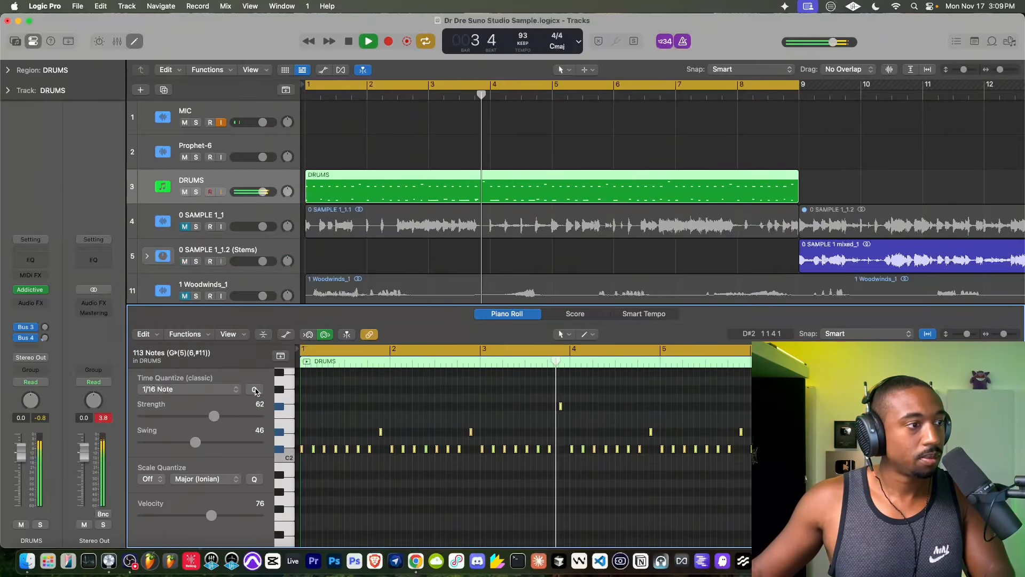
pyautogui.scroll(-4, 404, 443)
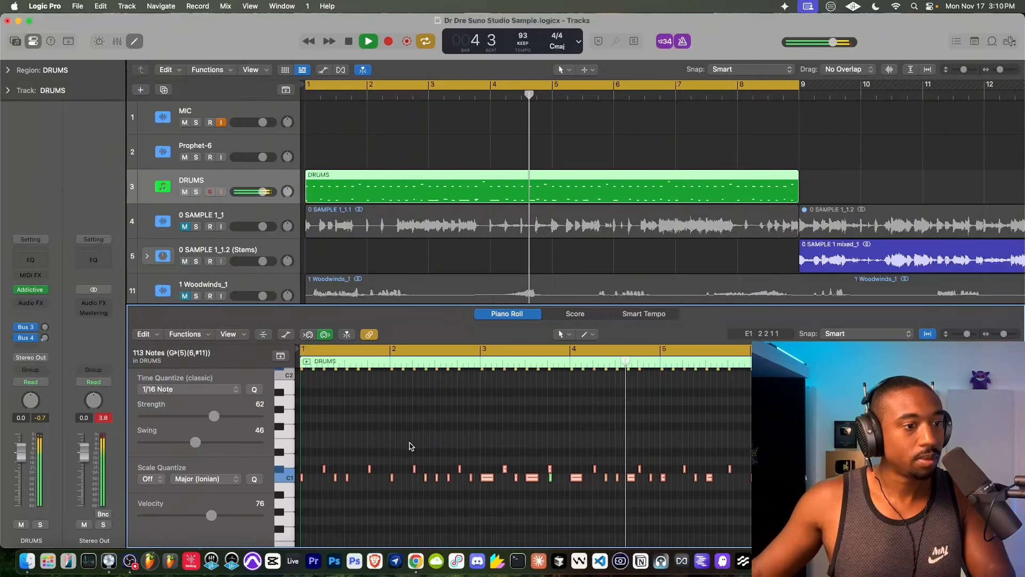
# - Try deleting the short C1 note late in bar 3 of DRUMS, undo the deletion and close the Piano Roll
pyautogui.click(549, 476)
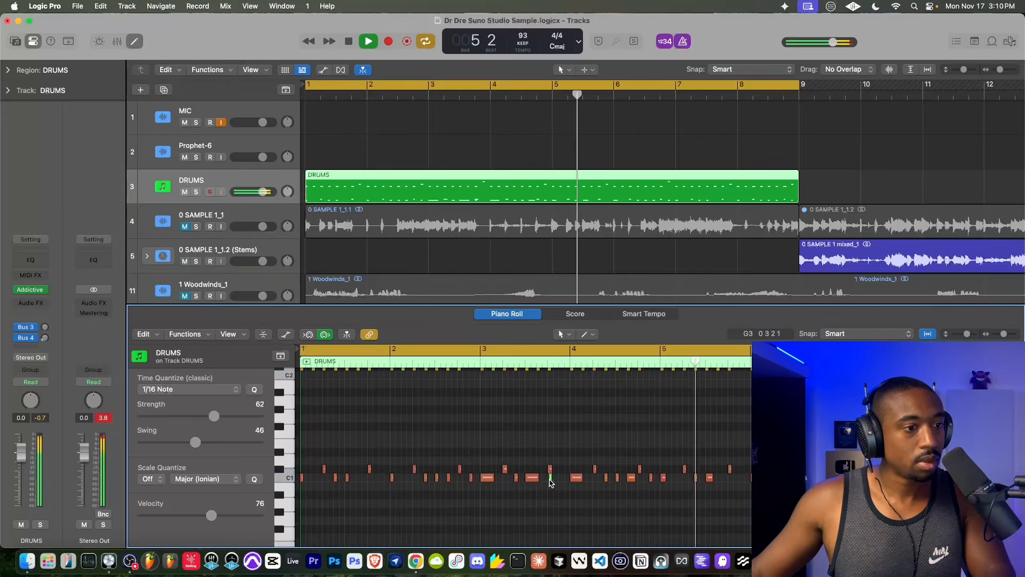
pyautogui.press('Delete')
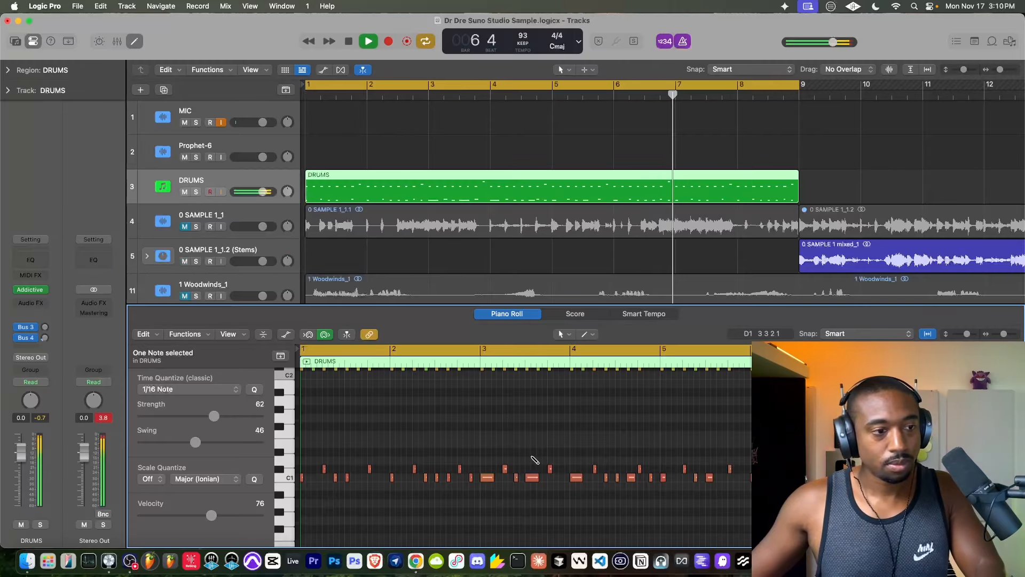
pyautogui.press('super+z')
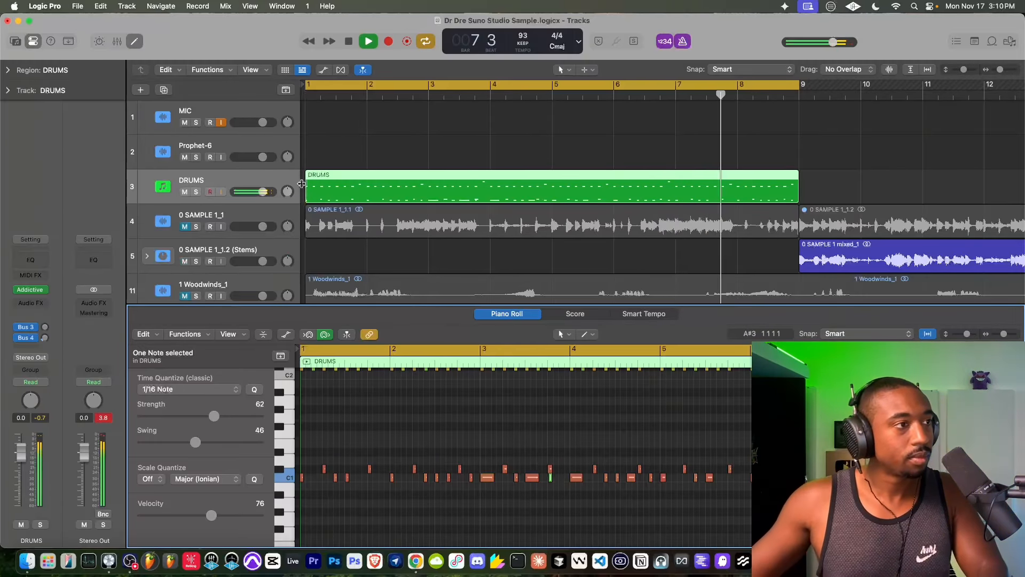
pyautogui.press('e')
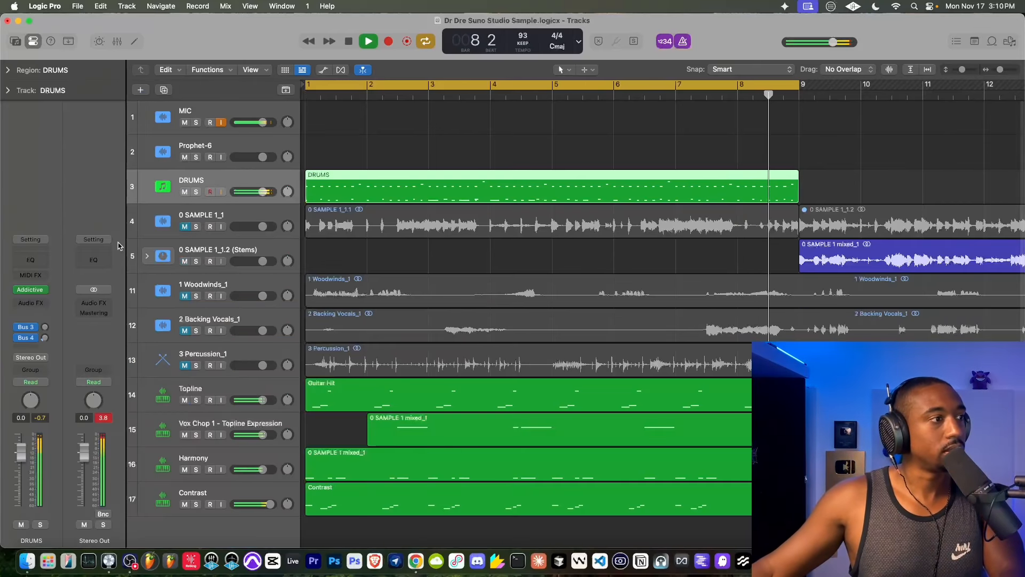
# - Turn off the FX 1 send effect in the DRUMS track's Addictive Drums 2
pyautogui.click(46, 288)
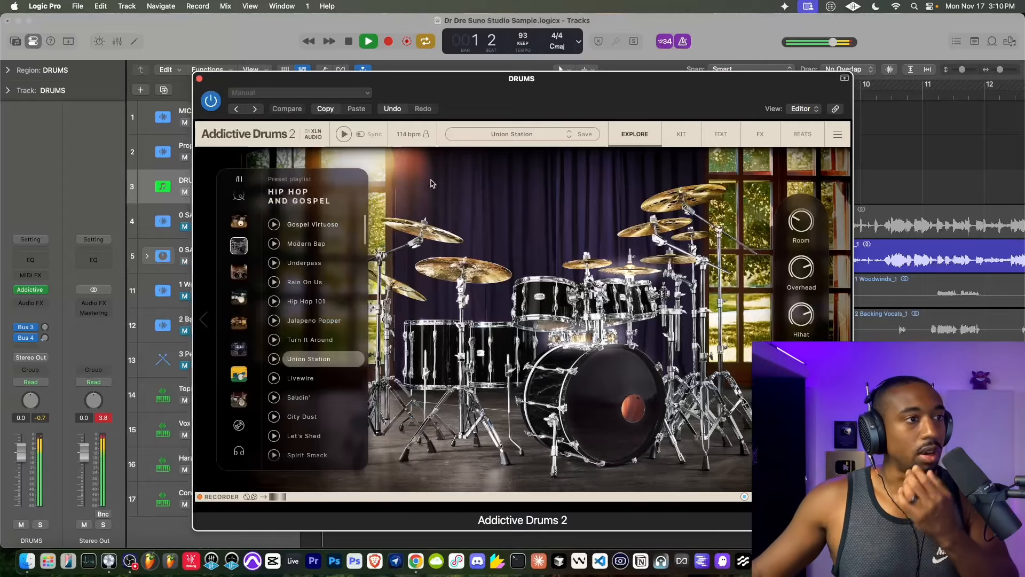
pyautogui.click(760, 134)
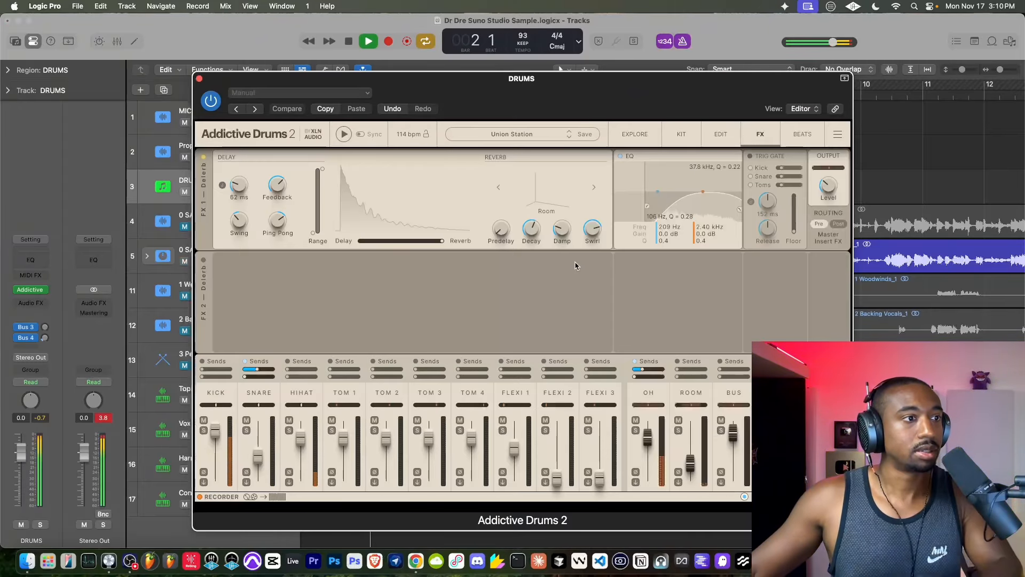
pyautogui.moveTo(485, 80); pyautogui.dragTo(390, 47)
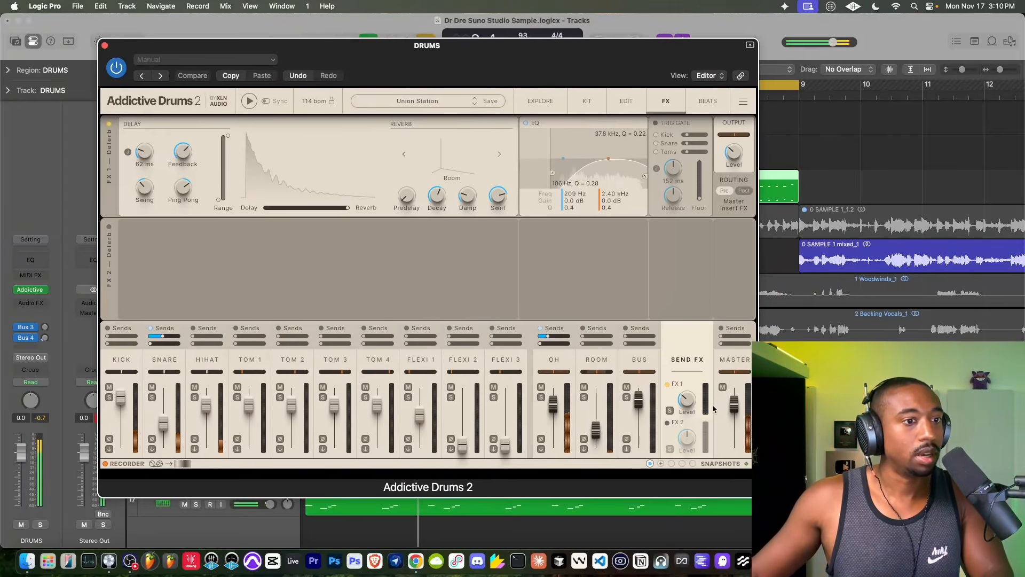
pyautogui.click(666, 384)
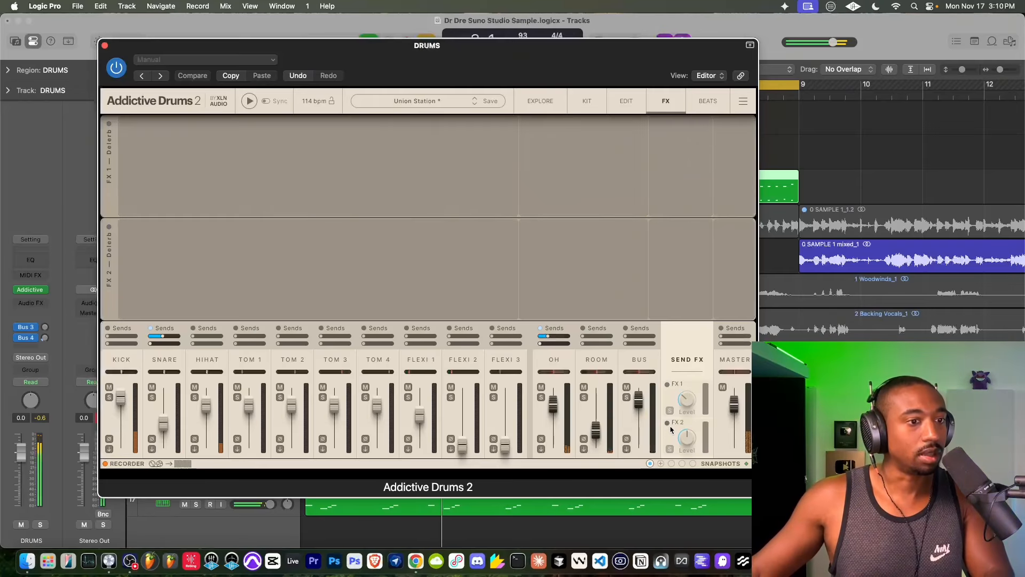
# - Check the Room and overhead channels, and compare the kick with its EQ and Tape & Shape modules bypassed and enabled
pyautogui.click(601, 358)
pyautogui.click(554, 358)
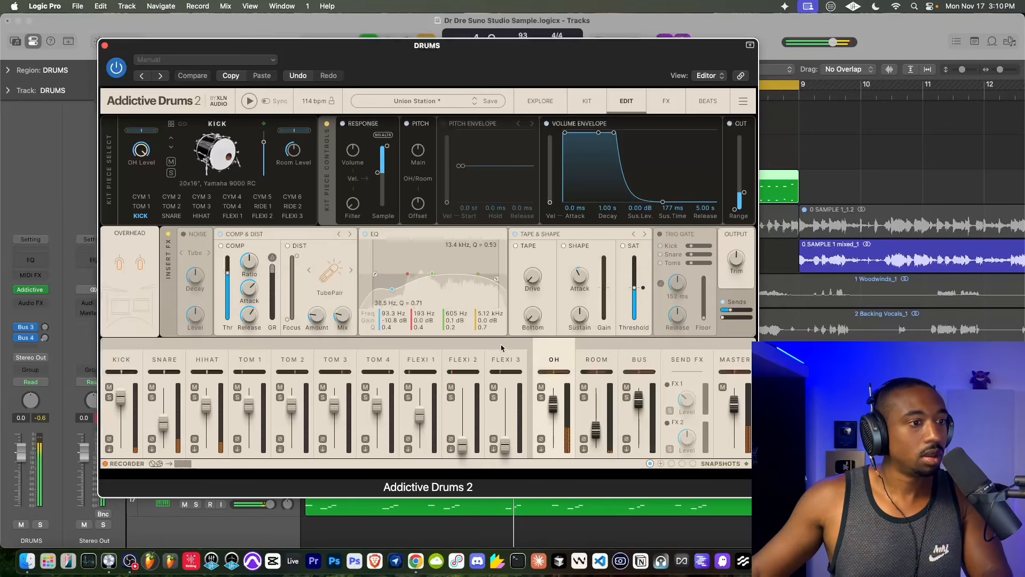
pyautogui.click(121, 359)
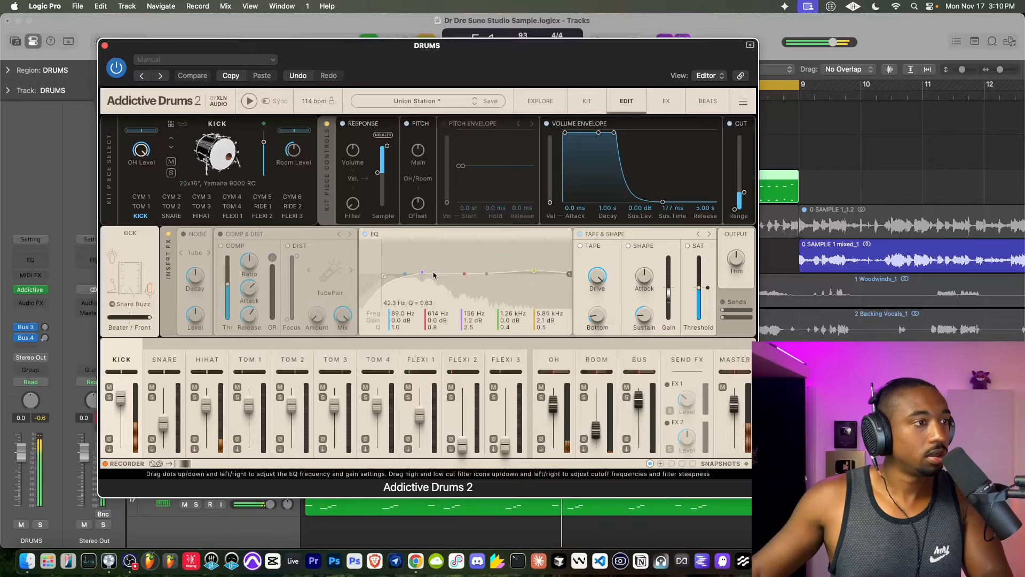
pyautogui.click(365, 235)
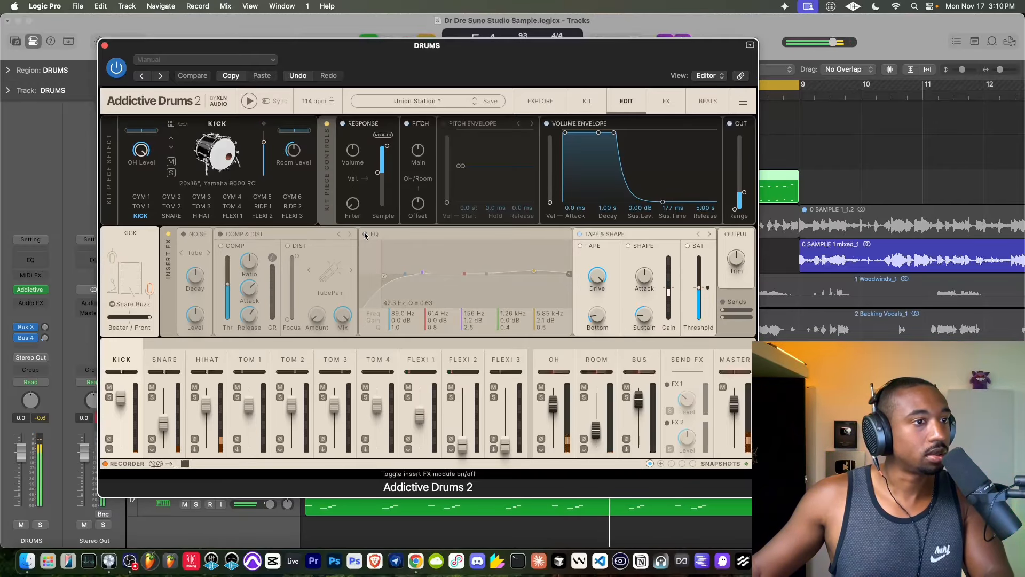
pyautogui.click(365, 234)
pyautogui.click(580, 235)
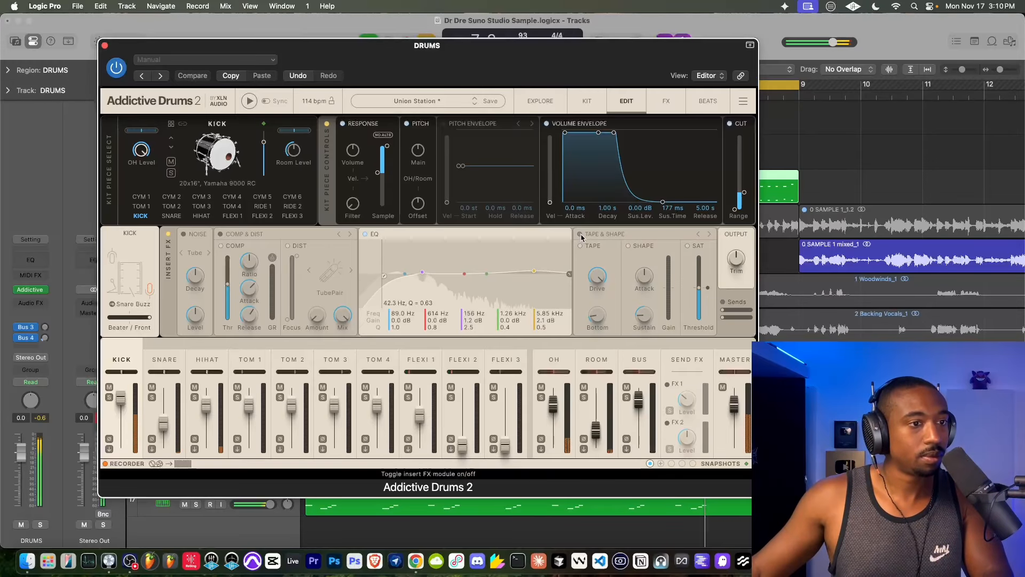
pyautogui.click(580, 235)
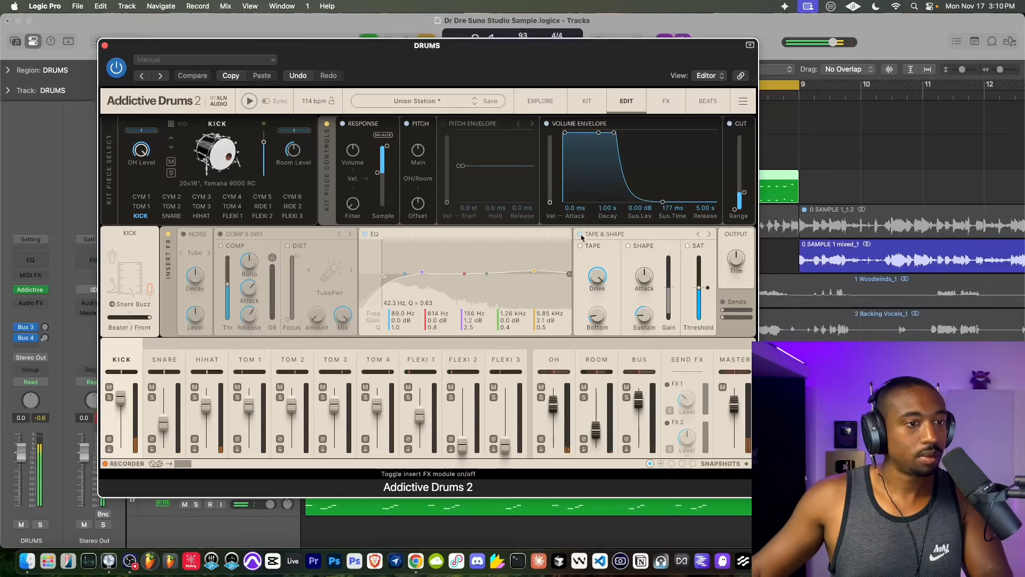
# - Solo the kick channel and compare its sound with the Tape & Shape module off and on
pyautogui.click(108, 397)
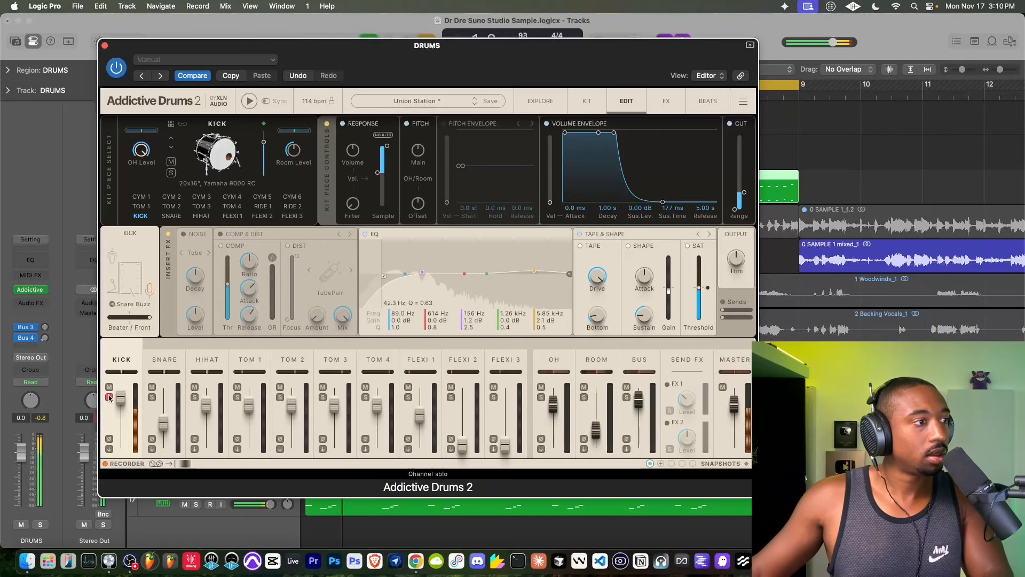
pyautogui.click(580, 235)
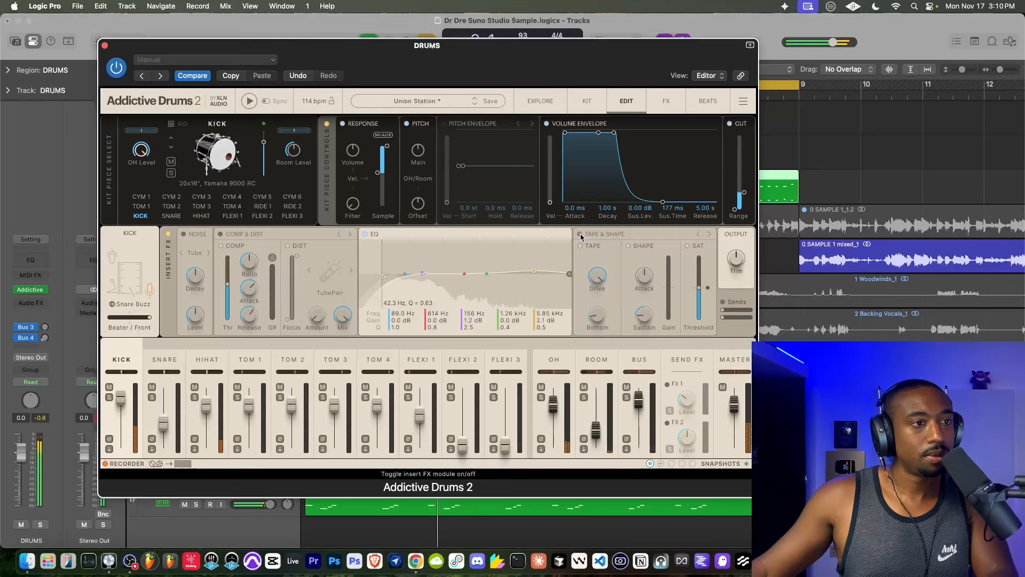
pyautogui.click(581, 235)
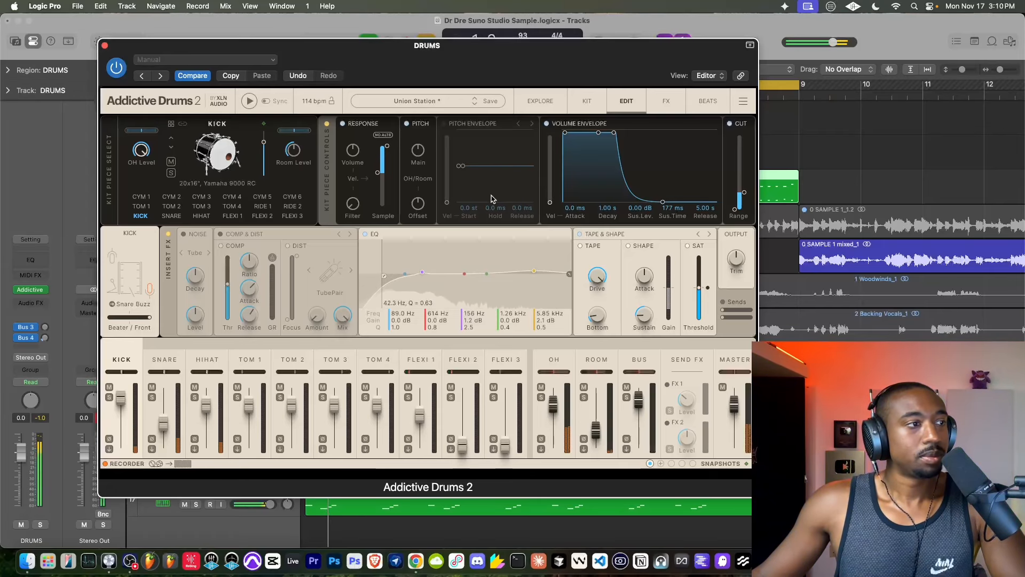
# - Solo the DRUMS and MIC tracks, keeping the Addictive Drums 2 window in reach
pyautogui.moveTo(225, 52); pyautogui.dragTo(231, 190)
pyautogui.press('s')
pyautogui.click(195, 123)
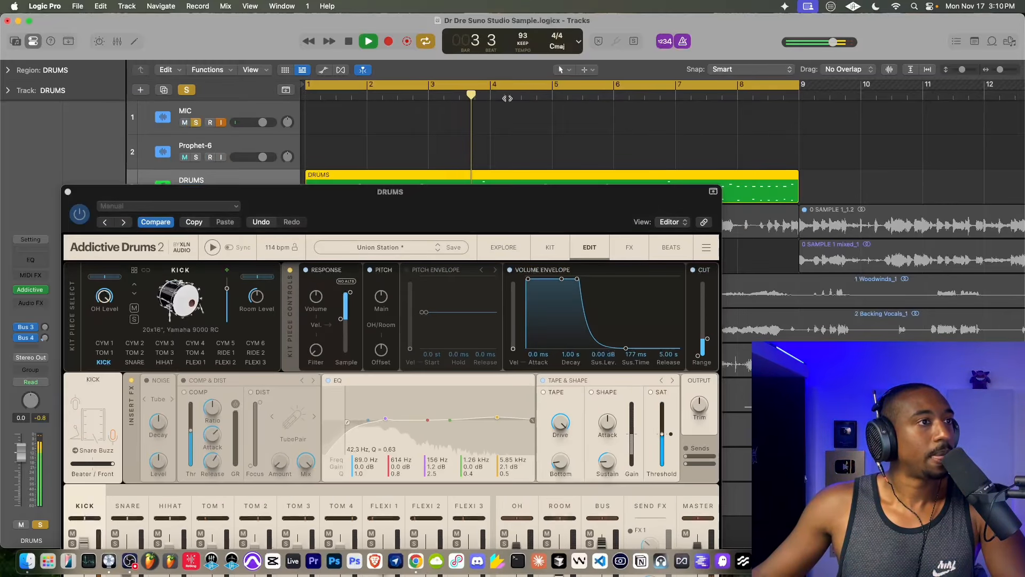
pyautogui.moveTo(526, 192); pyautogui.dragTo(533, 95)
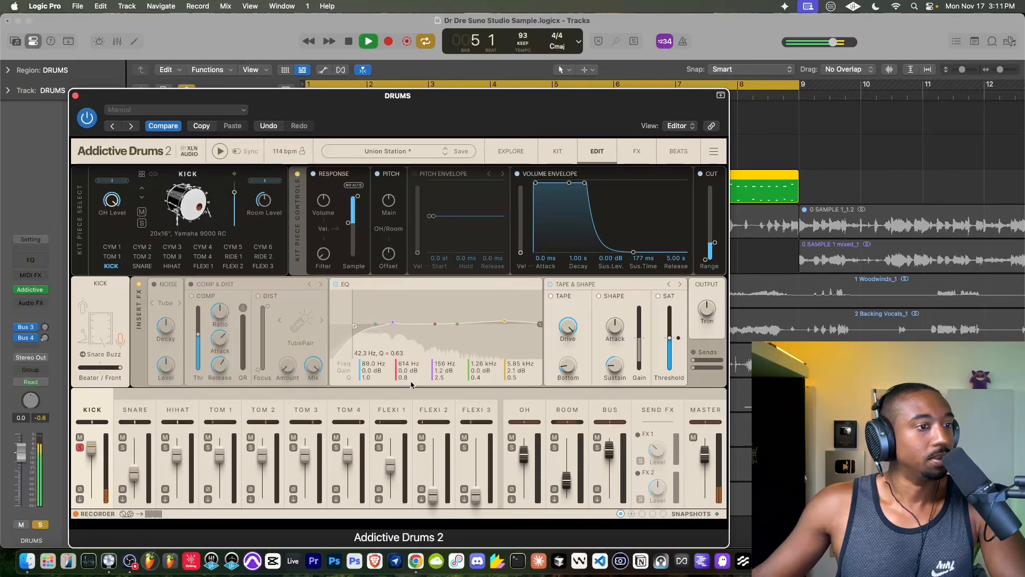
# - Compare the soloed kick without Tape and without the whole Tape & Shape module, re-enable both and unsolo the kick
pyautogui.click(550, 296)
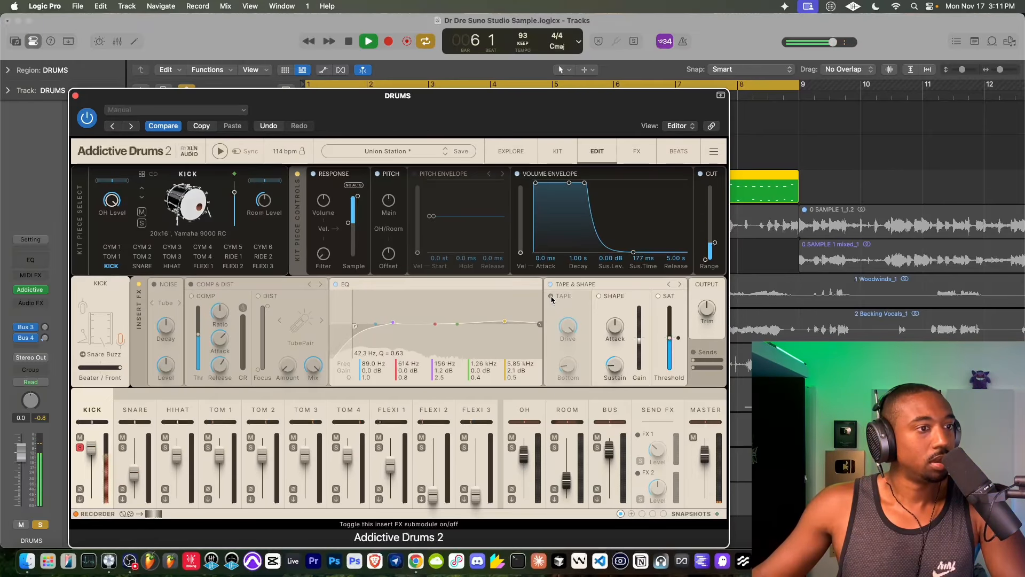
pyautogui.click(550, 296)
pyautogui.click(550, 284)
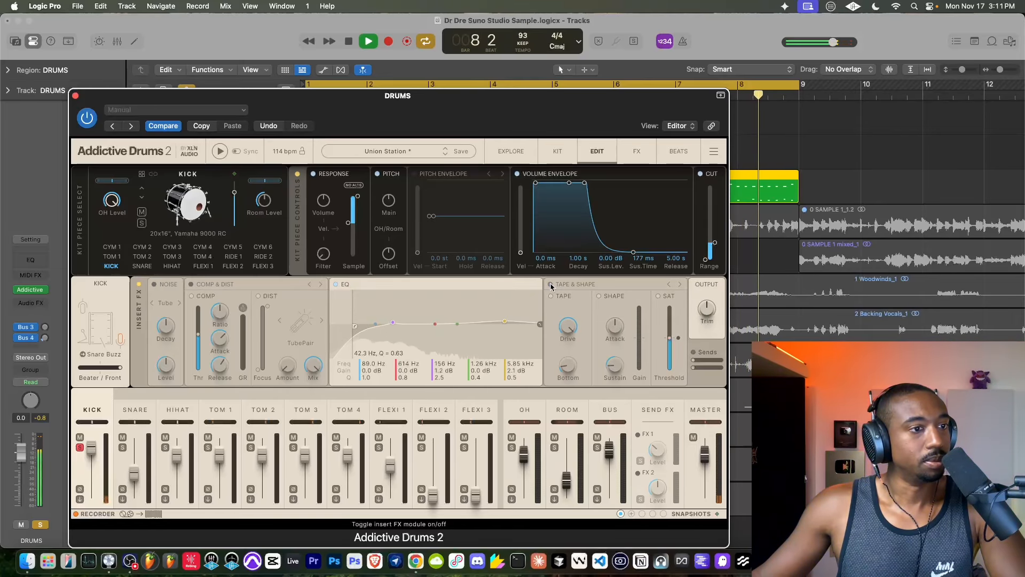
pyautogui.click(550, 285)
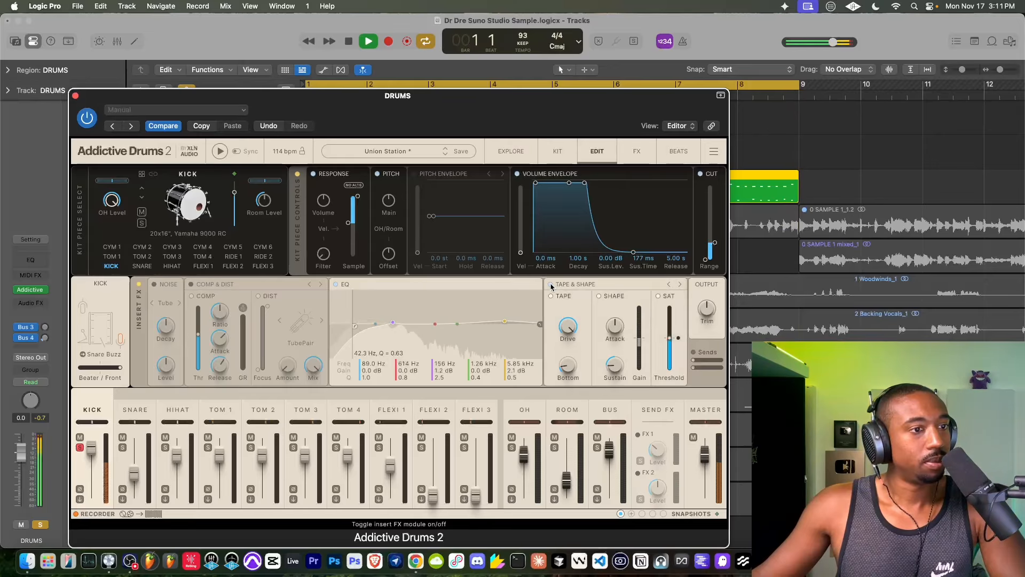
pyautogui.click(80, 447)
# - Rebalance the kit mixer by setting the snare to 0 dB, lowering the overheads and muting the room channel
pyautogui.click(530, 410)
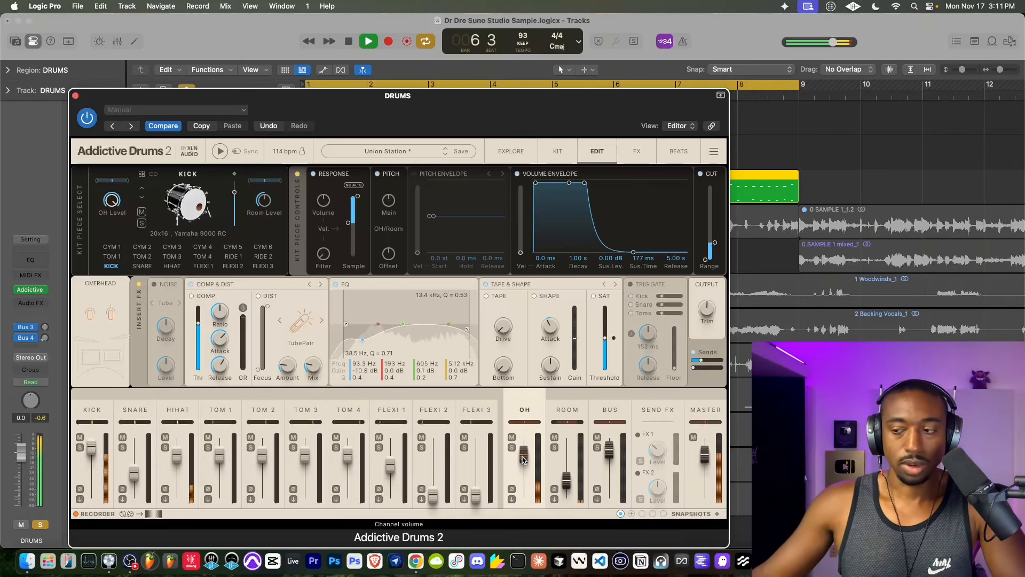
pyautogui.moveTo(135, 473); pyautogui.dragTo(135, 455)
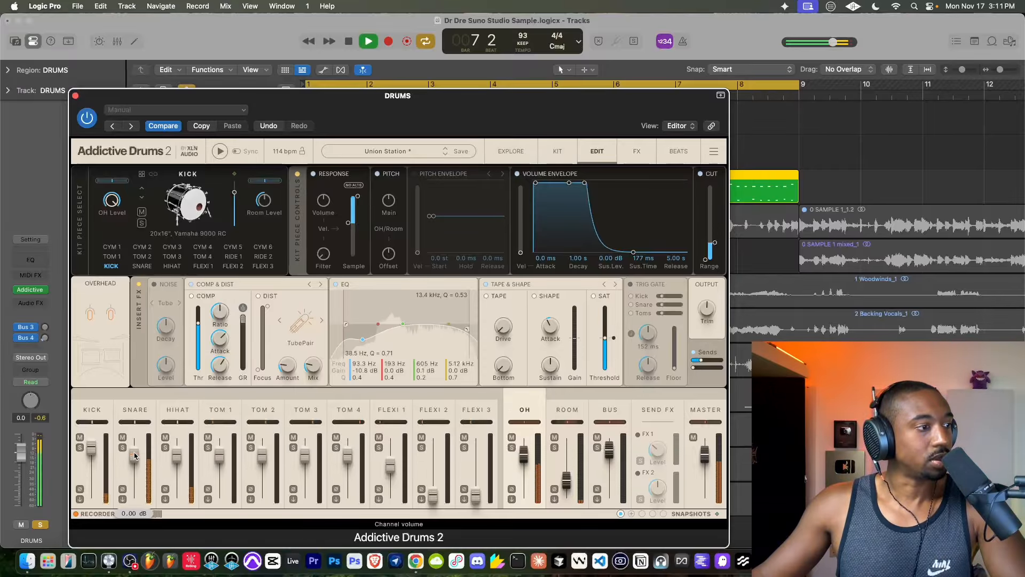
pyautogui.moveTo(523, 454); pyautogui.dragTo(525, 474)
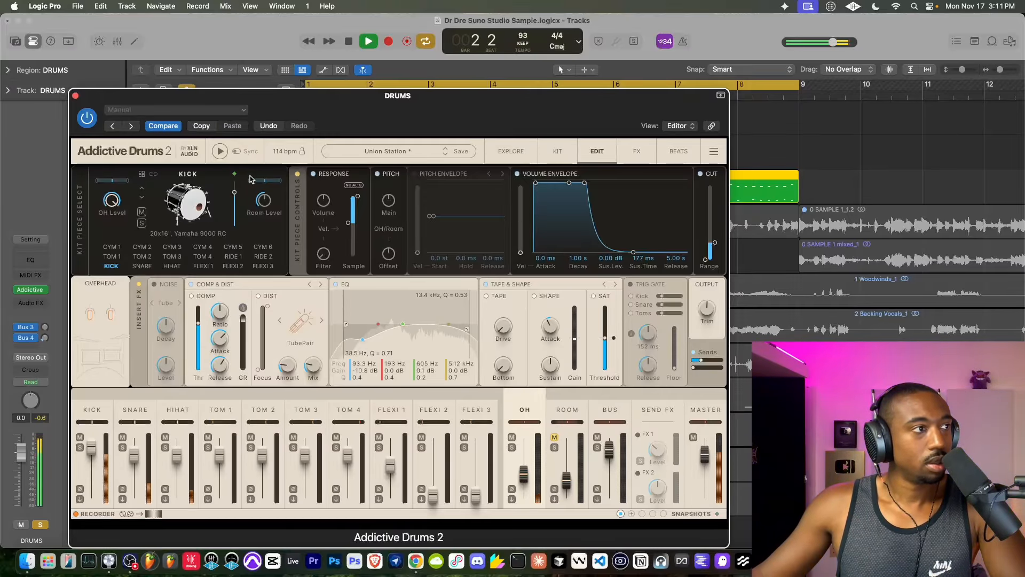
# - Turn the DRUMS track's Bus 4 reverb send down to -∞ and save the project
pyautogui.moveTo(236, 118); pyautogui.dragTo(497, 120)
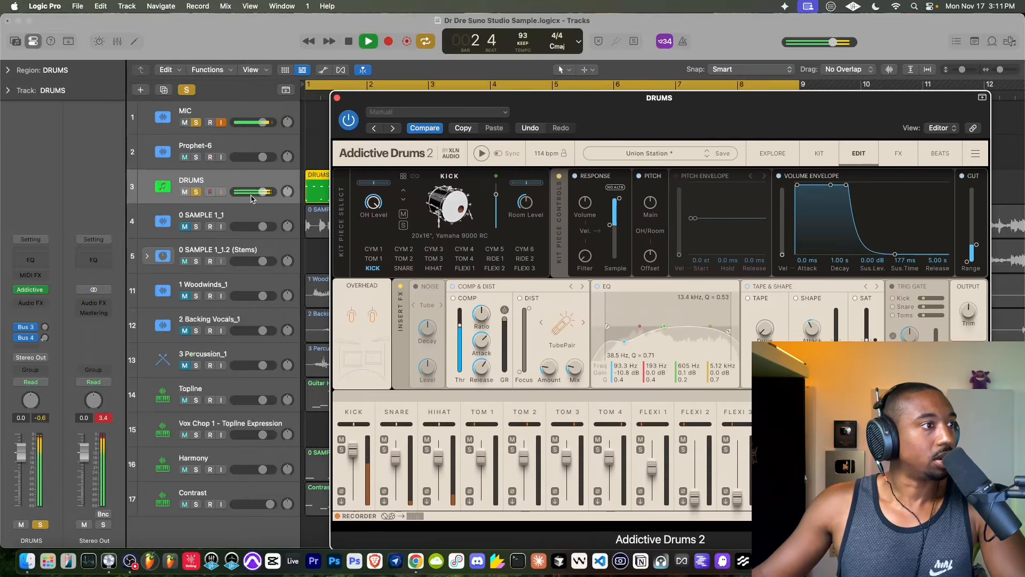
pyautogui.click(43, 337)
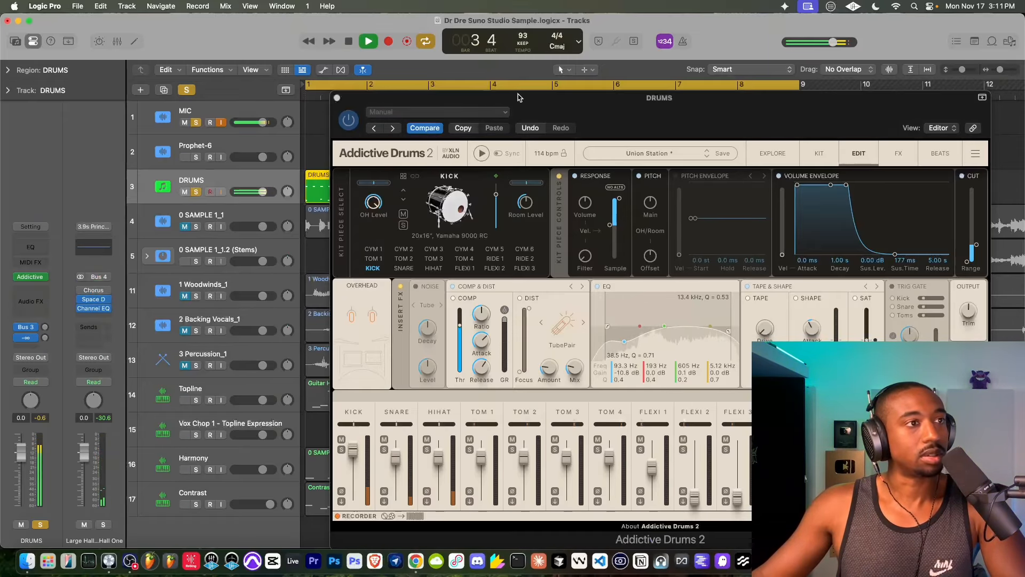
pyautogui.moveTo(518, 97); pyautogui.dragTo(399, 98)
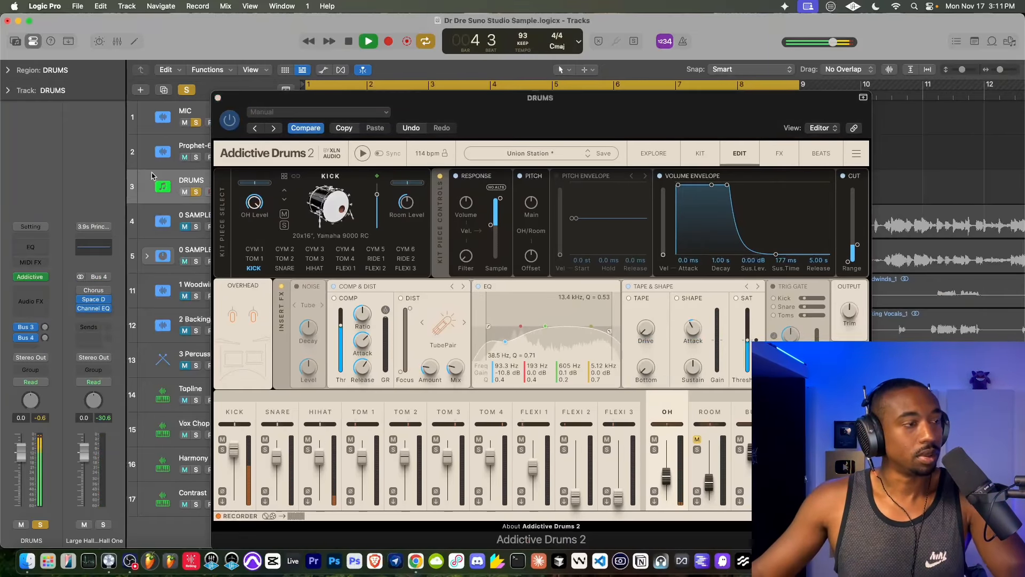
pyautogui.press('super+s')
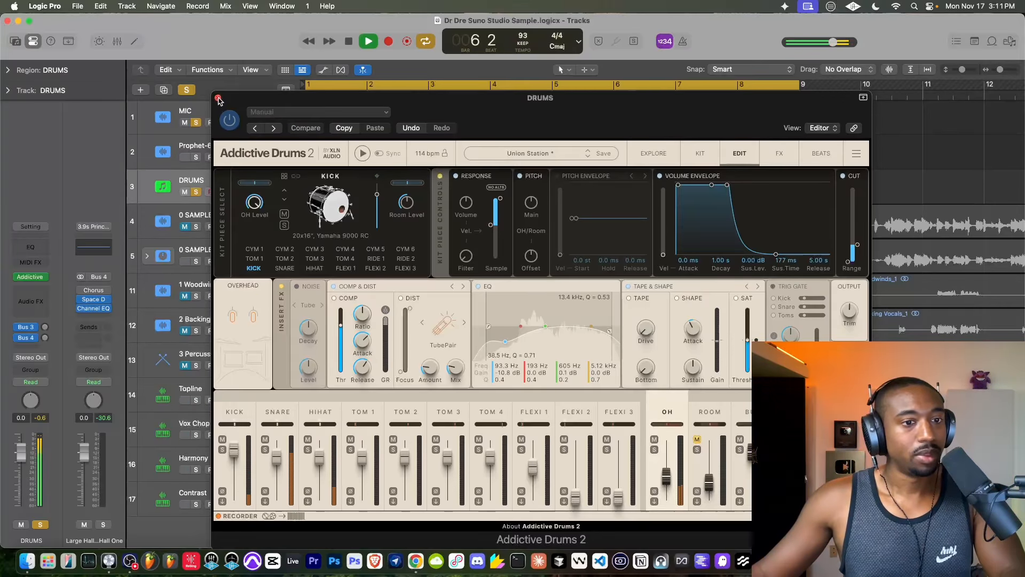
# - Turn off the Comp & Dist and Noise insert modules in the drum mixer, comparing Noise on and off, and close the plug-in window
pyautogui.click(666, 411)
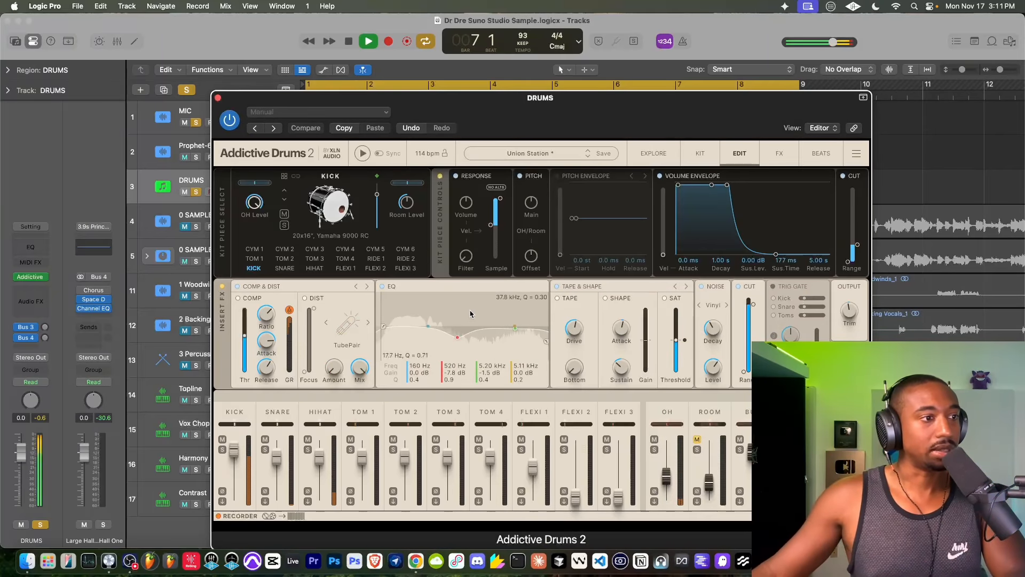
pyautogui.click(238, 286)
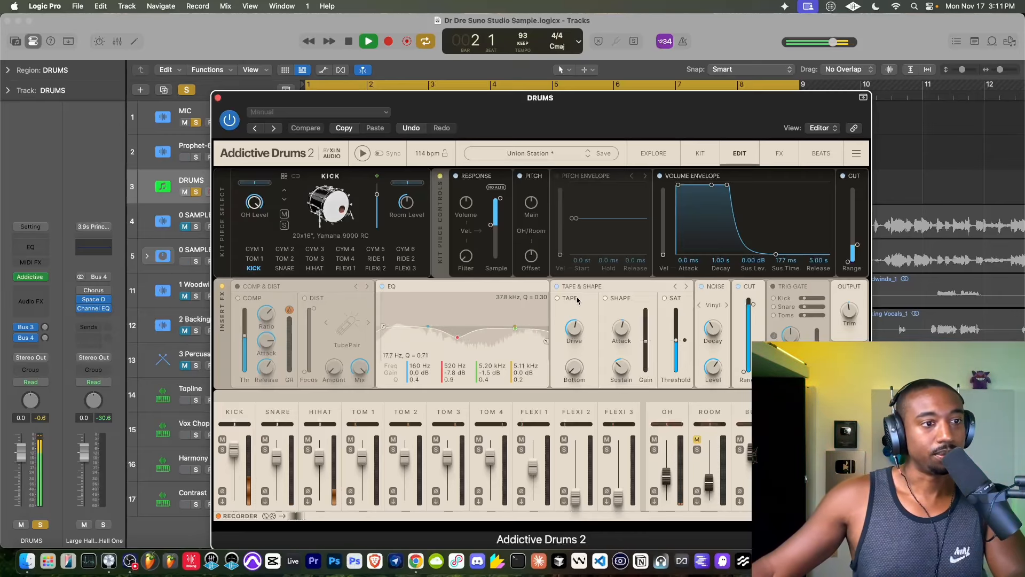
pyautogui.click(701, 287)
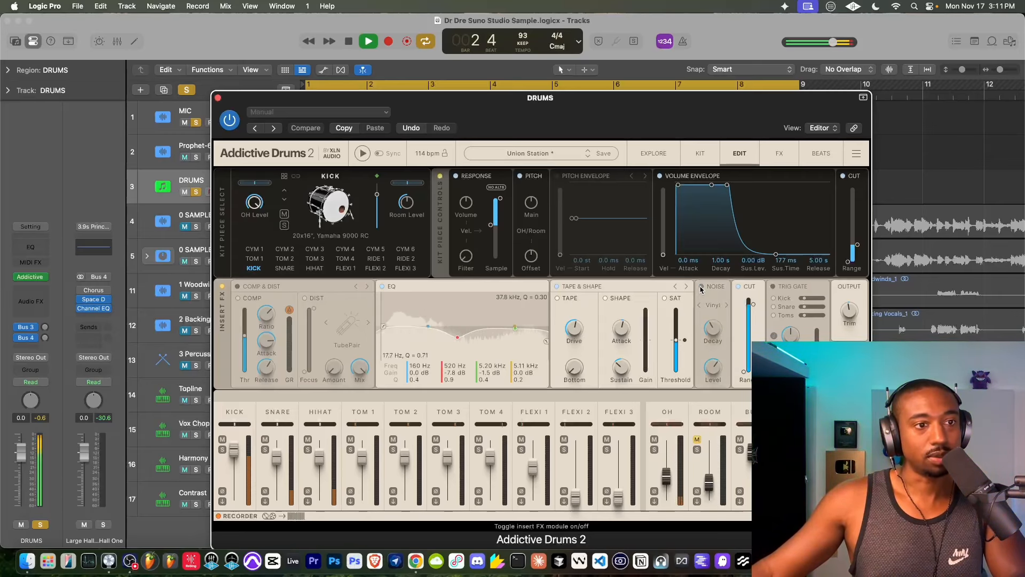
pyautogui.click(702, 287)
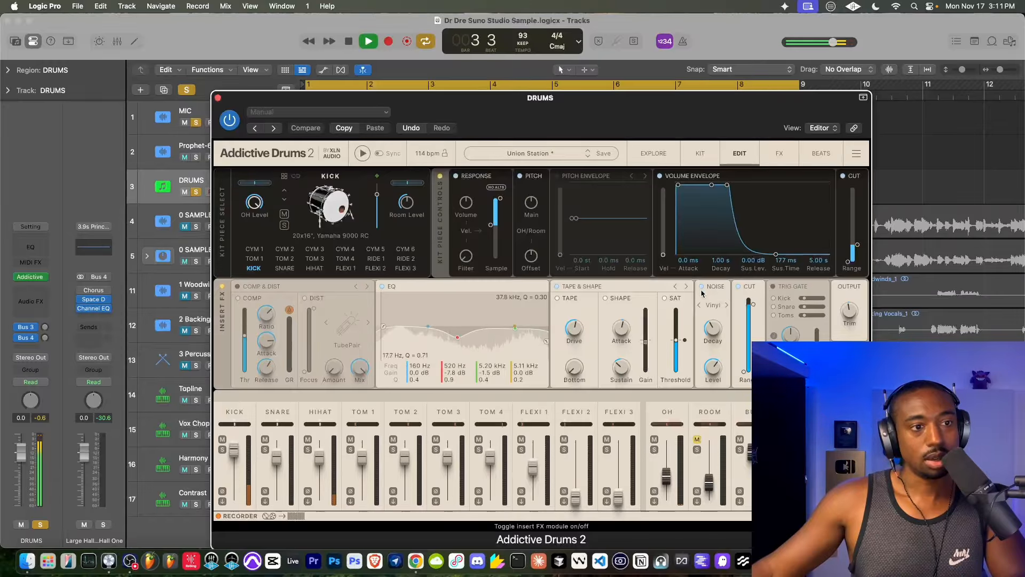
pyautogui.click(702, 289)
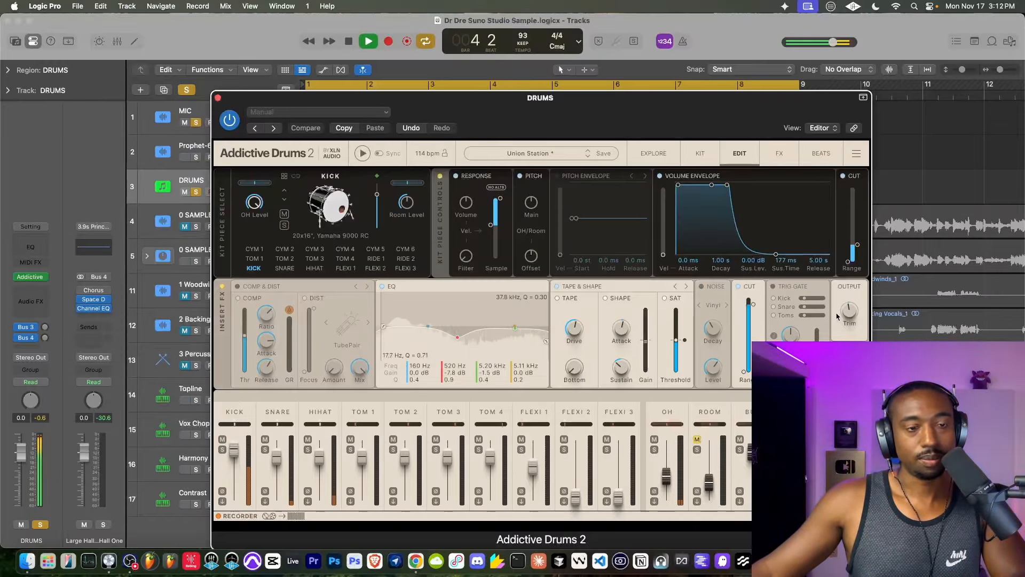
pyautogui.click(218, 98)
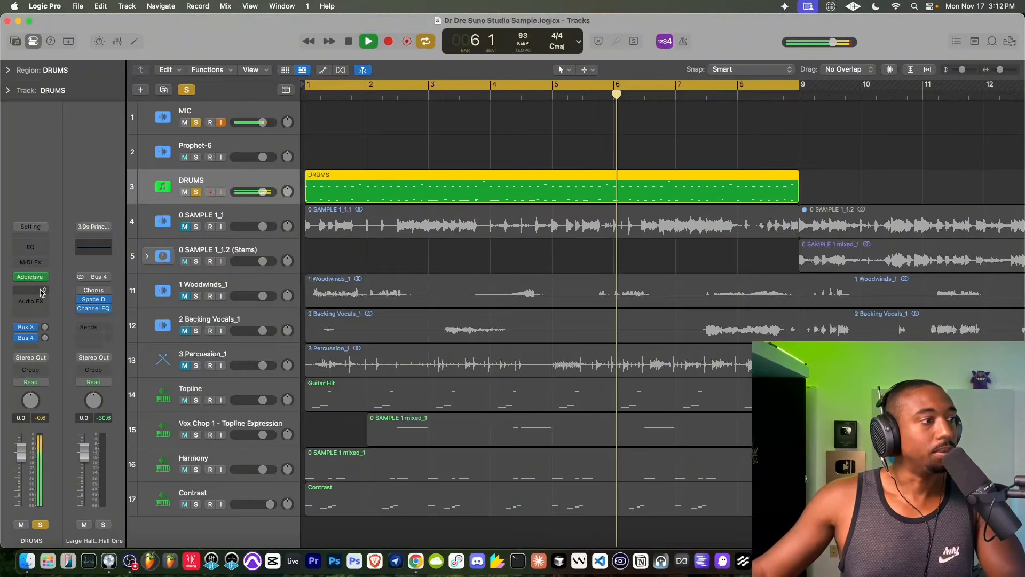
# - Unsolo all tracks and review the DRUMS region's notes in the Piano Roll
pyautogui.click(187, 90)
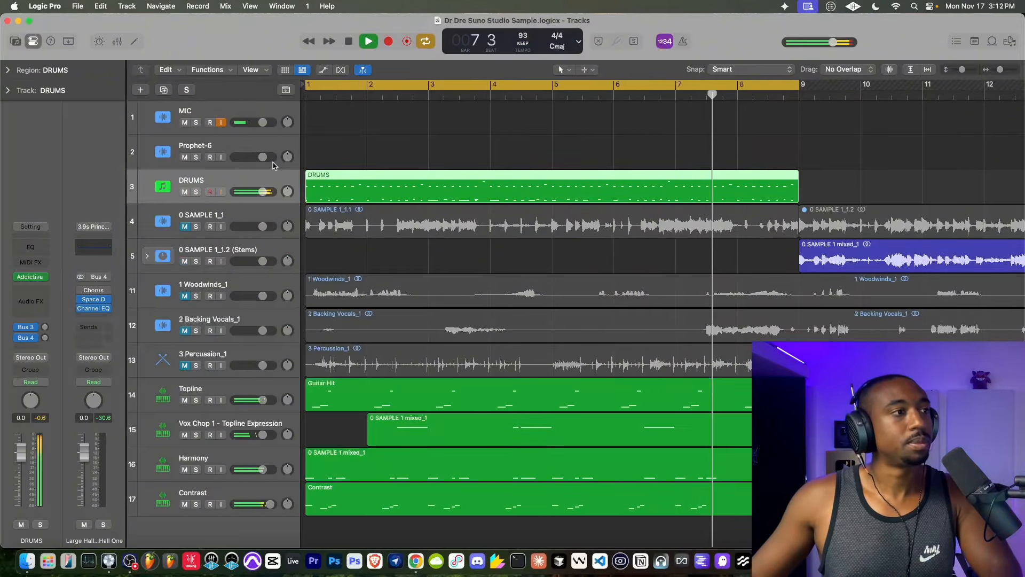
pyautogui.scroll(-2, 387, 315)
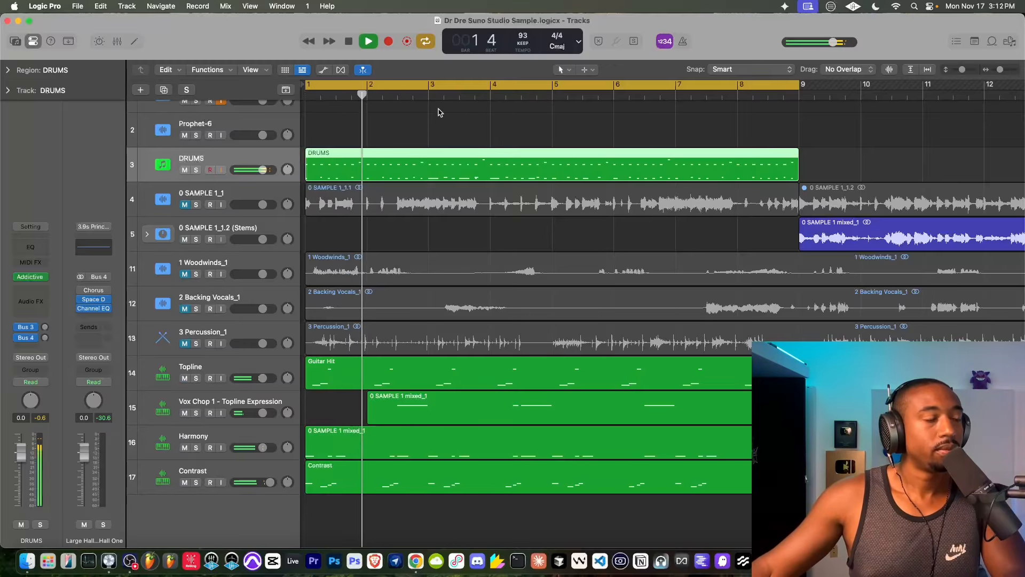
pyautogui.scroll(1, 357, 164)
pyautogui.scroll(1, 358, 164)
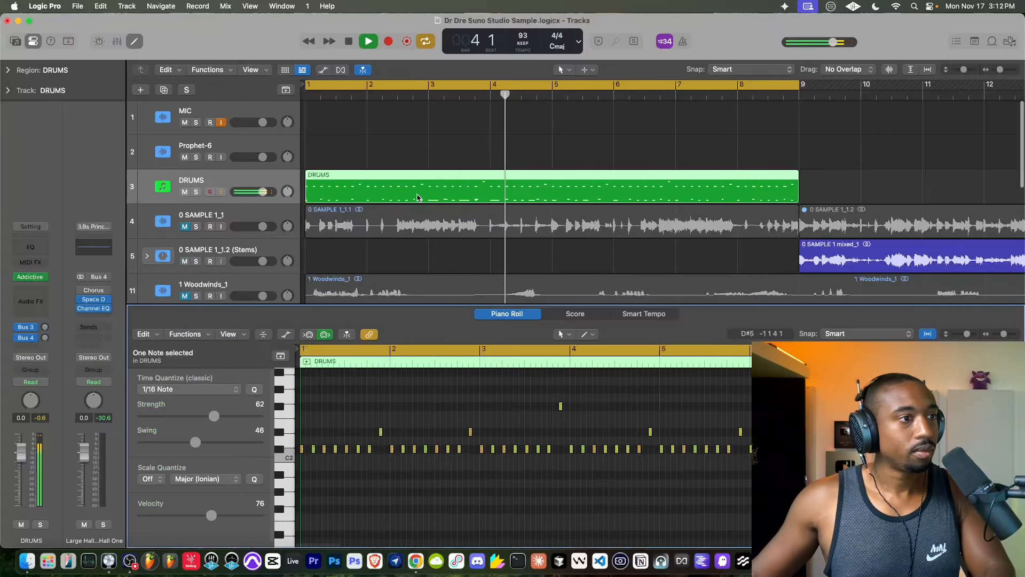
pyautogui.doubleClick(398, 193)
pyautogui.scroll(-3, 526, 456)
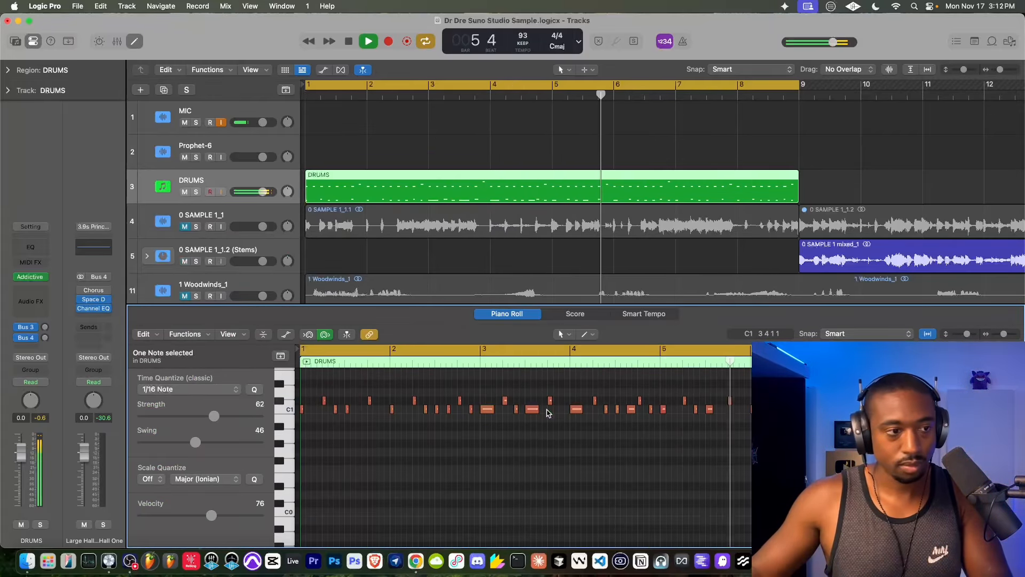
pyautogui.click(134, 42)
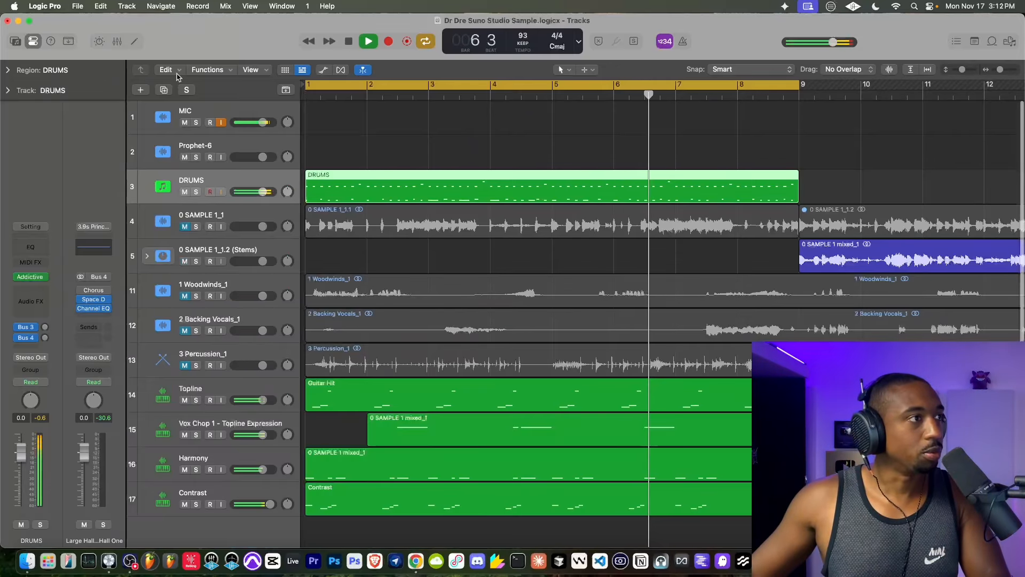
# - Create a new track with duplicate settings from the Harmony track and stop playback
pyautogui.scroll(-1, 380, 224)
pyautogui.click(220, 488)
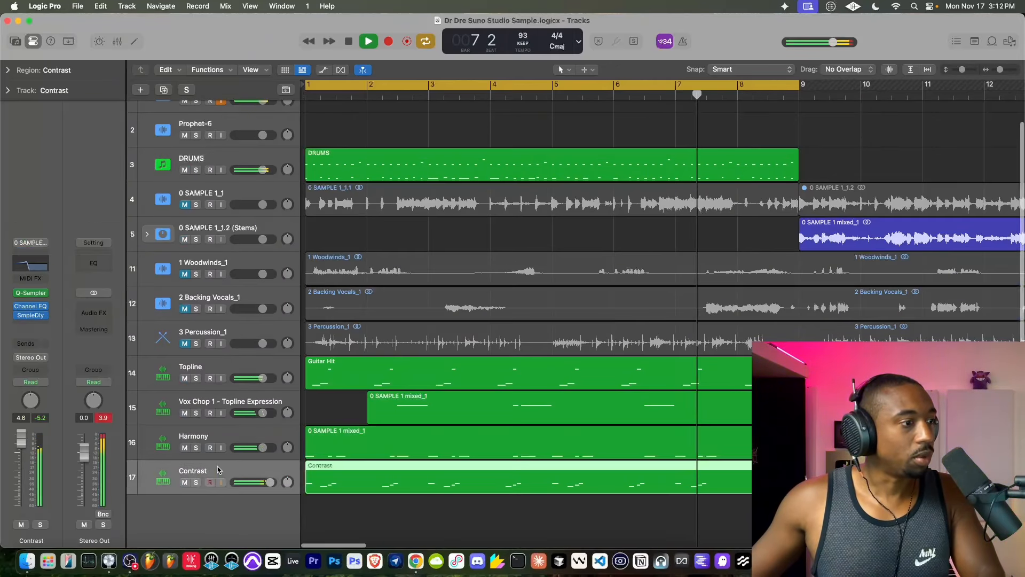
pyautogui.rightClick(232, 441)
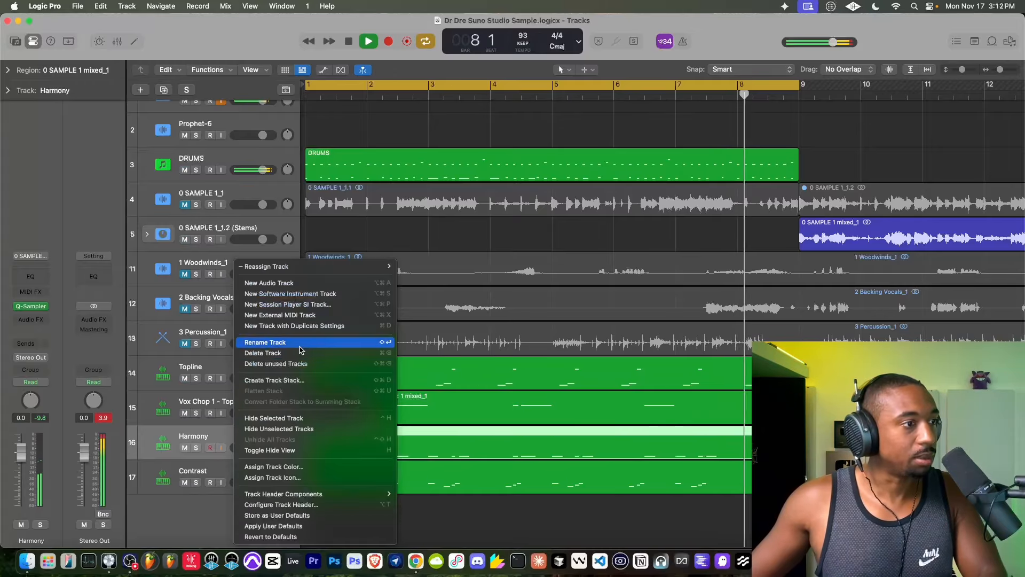
pyautogui.click(283, 326)
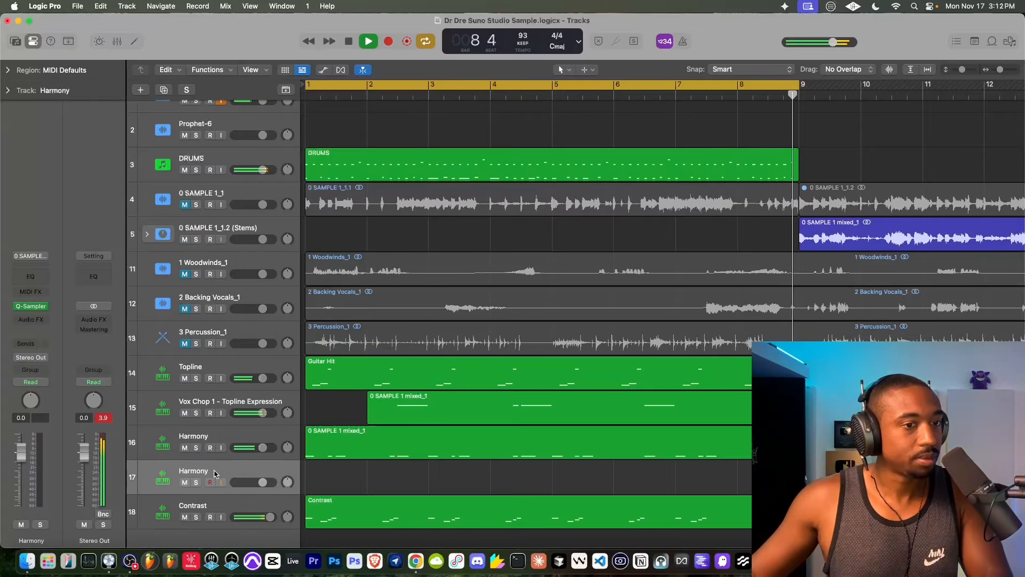
pyautogui.press('space')
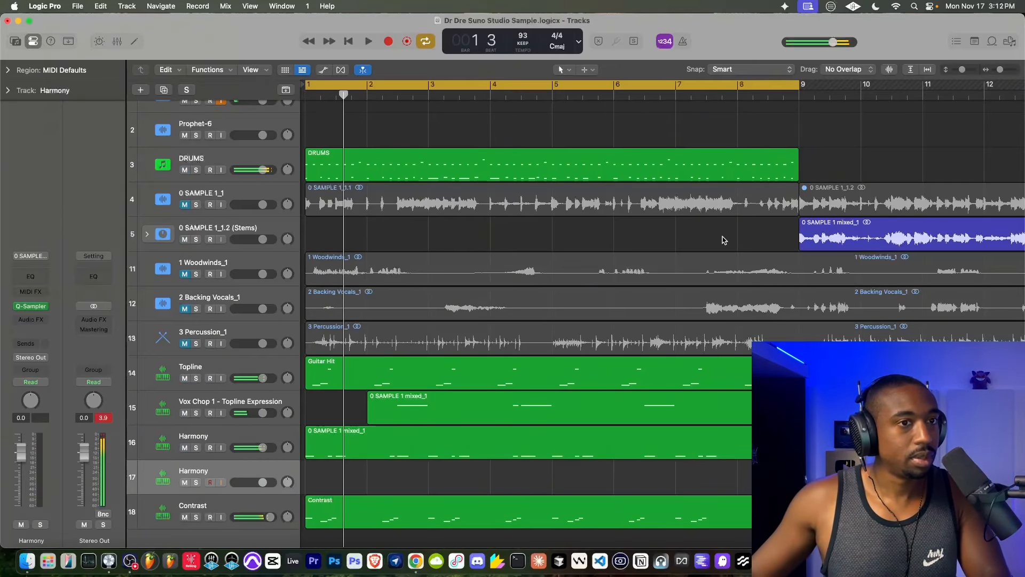
# - Unmute the 0 SAMPLE 1_1 track and its 0 SAMPLE 1_1.2 region
pyautogui.scroll(-5, 700, 231)
pyautogui.click(595, 221)
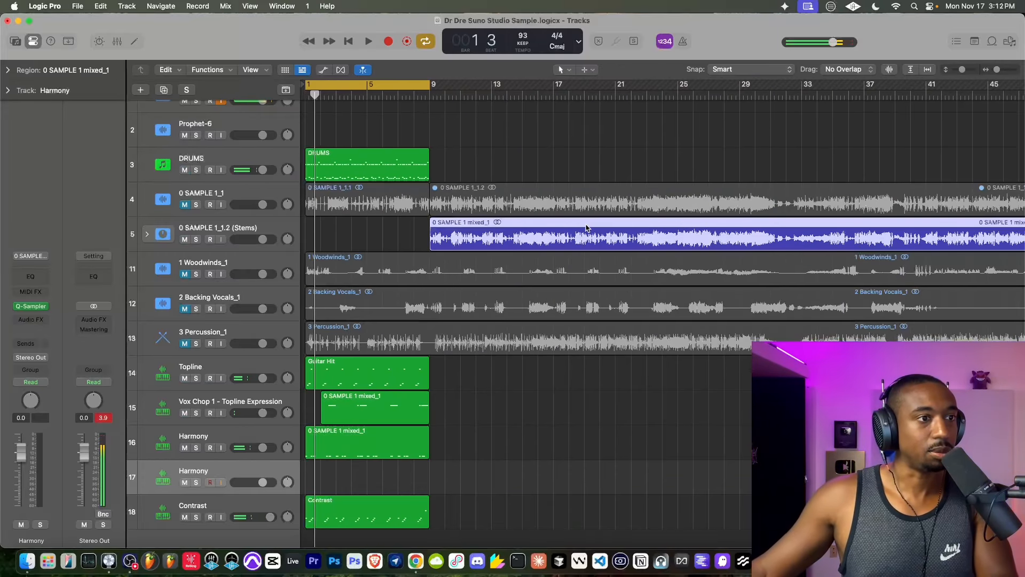
pyautogui.rightClick(587, 225)
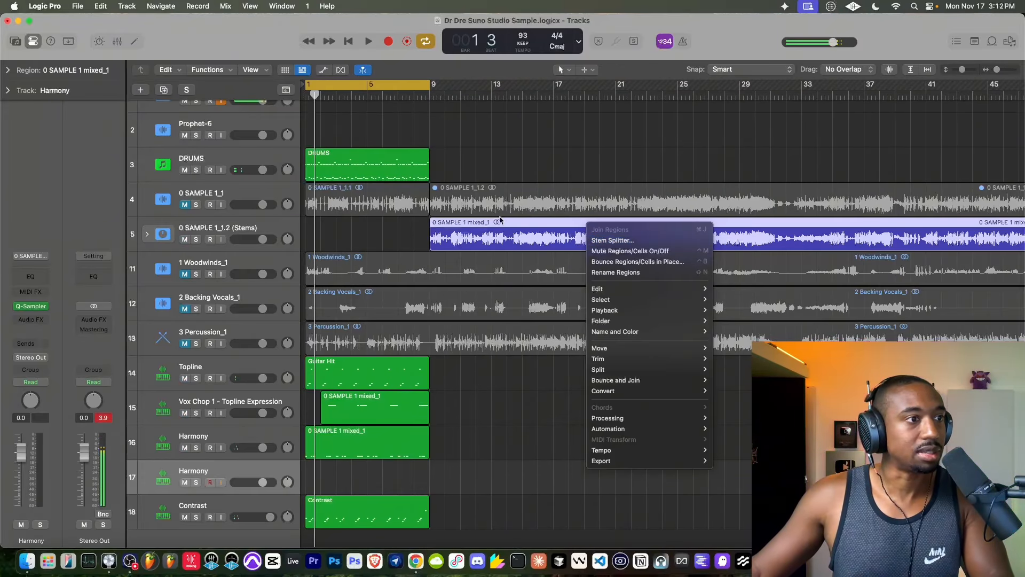
pyautogui.click(185, 206)
pyautogui.click(185, 206)
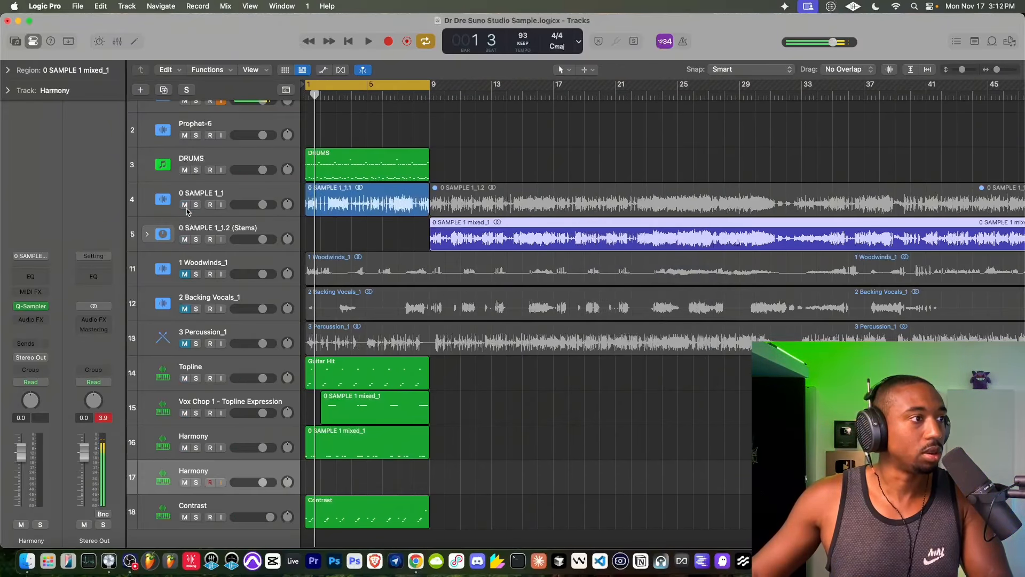
pyautogui.rightClick(494, 190)
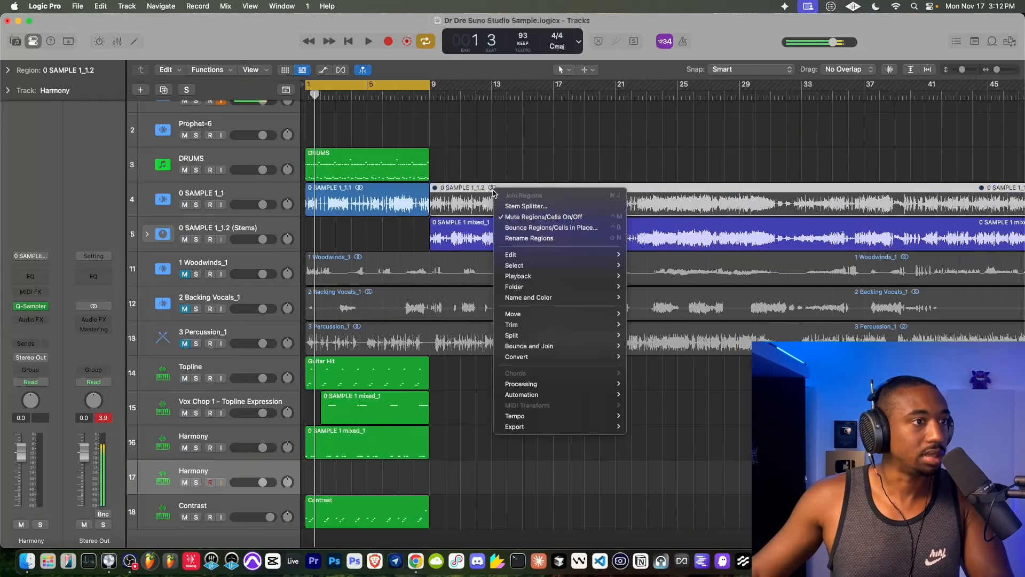
pyautogui.click(520, 215)
# - Extract only the vocals from the 0 SAMPLE 1_1.2 region with Stem Splitter, using the Acapella preset
pyautogui.rightClick(514, 192)
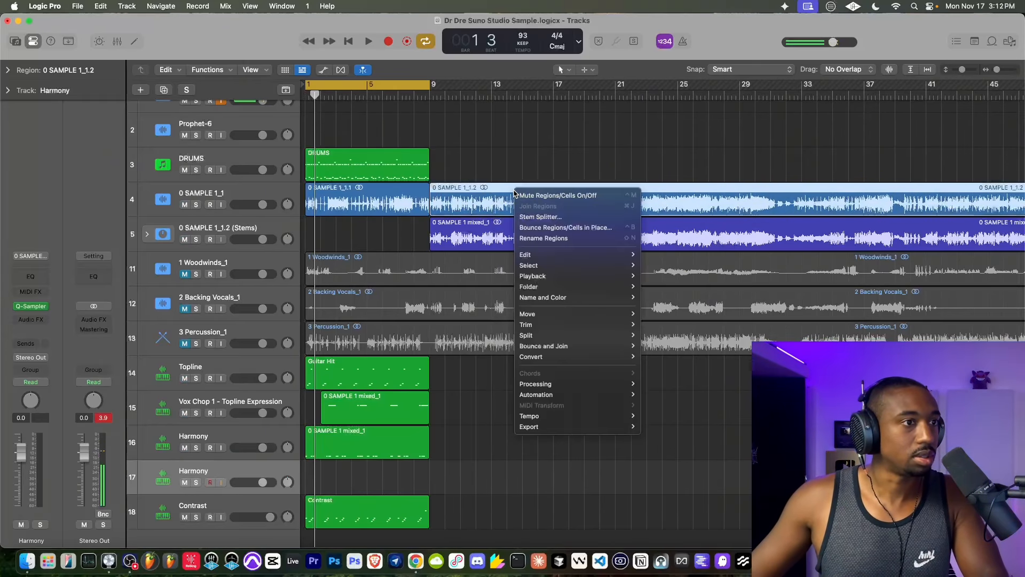
pyautogui.click(539, 217)
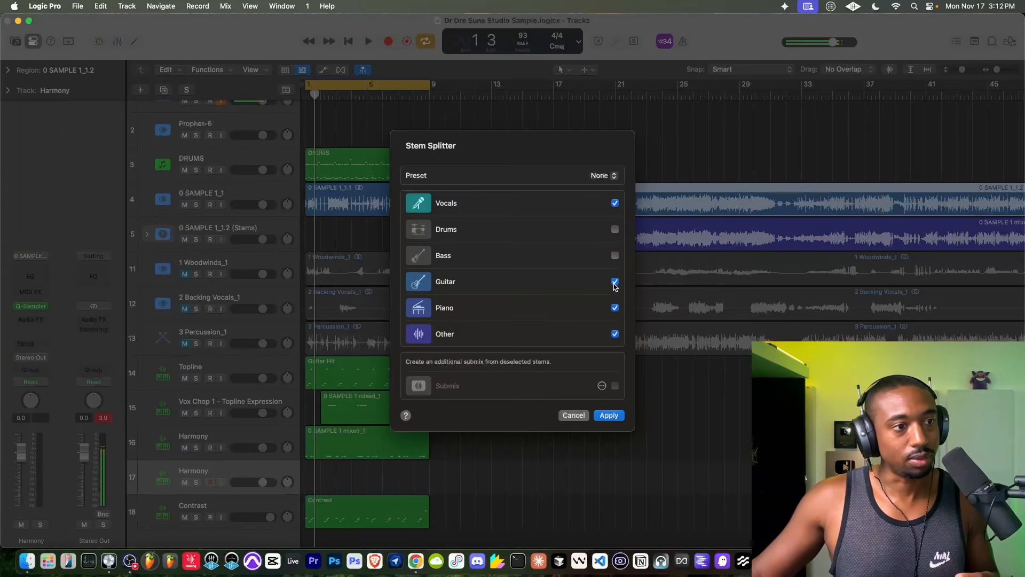
pyautogui.click(607, 416)
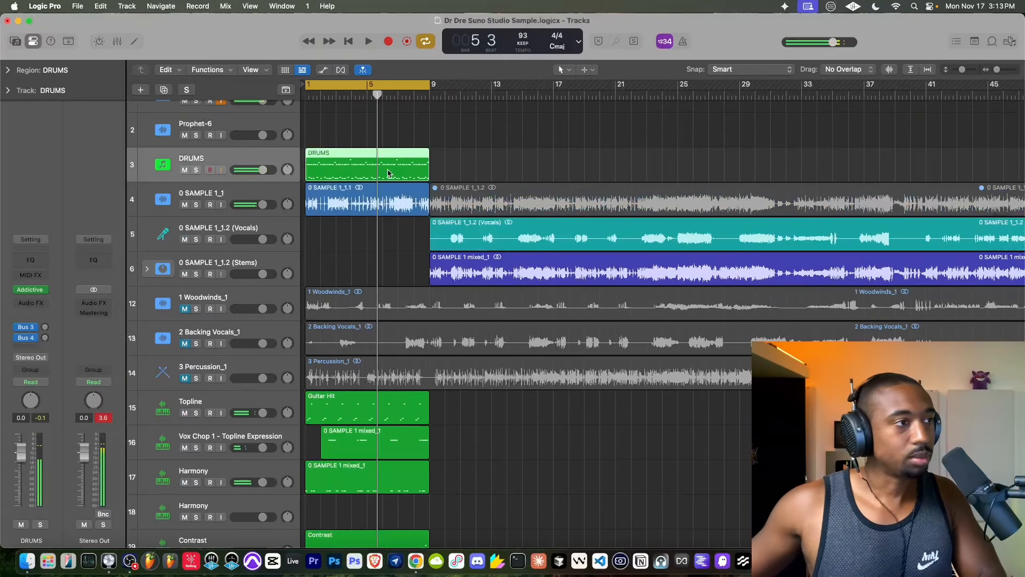
# - Delete the DRUMS region and record a new drum part on that track from bar 1
pyautogui.press('Delete')
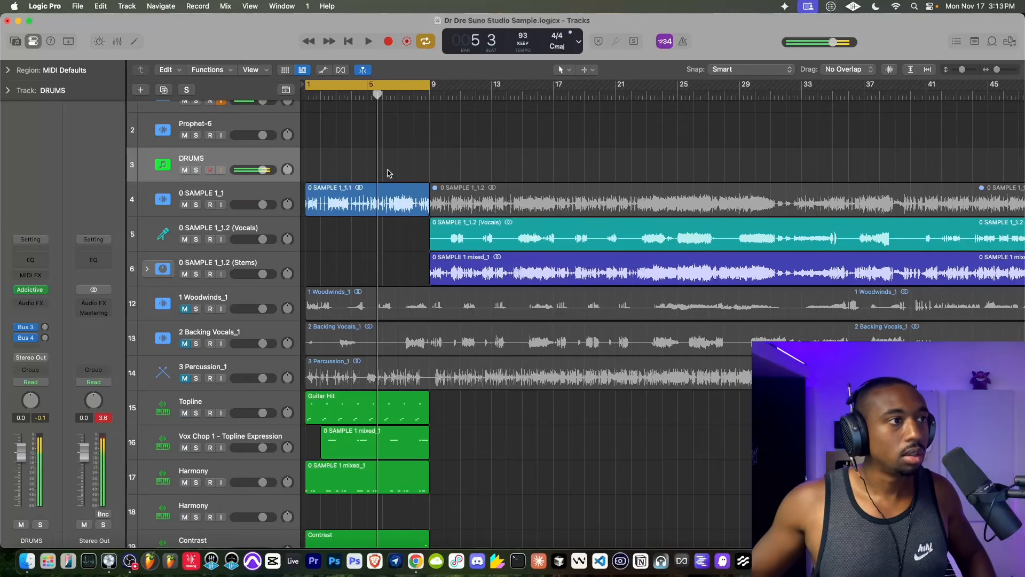
pyautogui.click(350, 42)
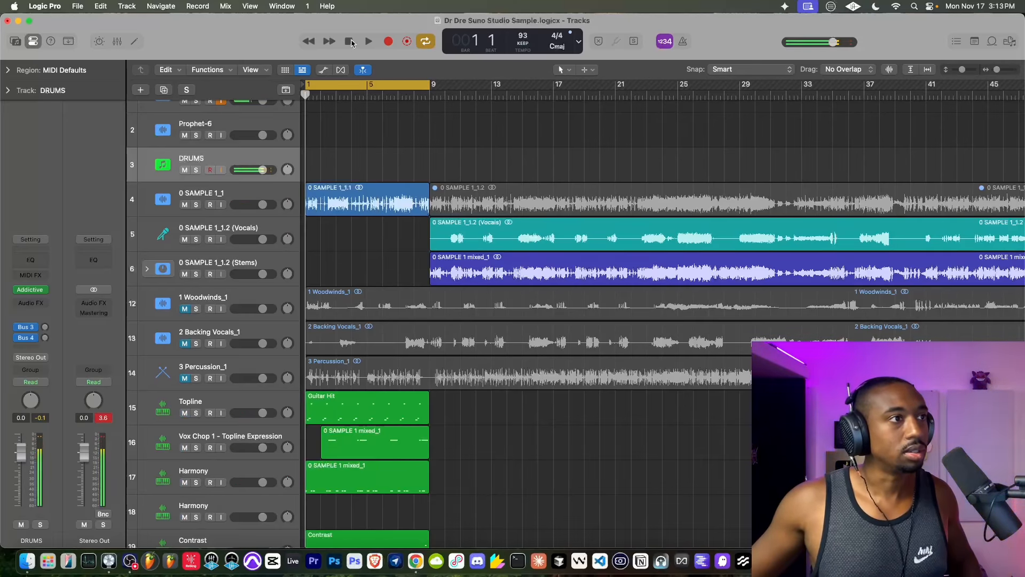
pyautogui.click(388, 42)
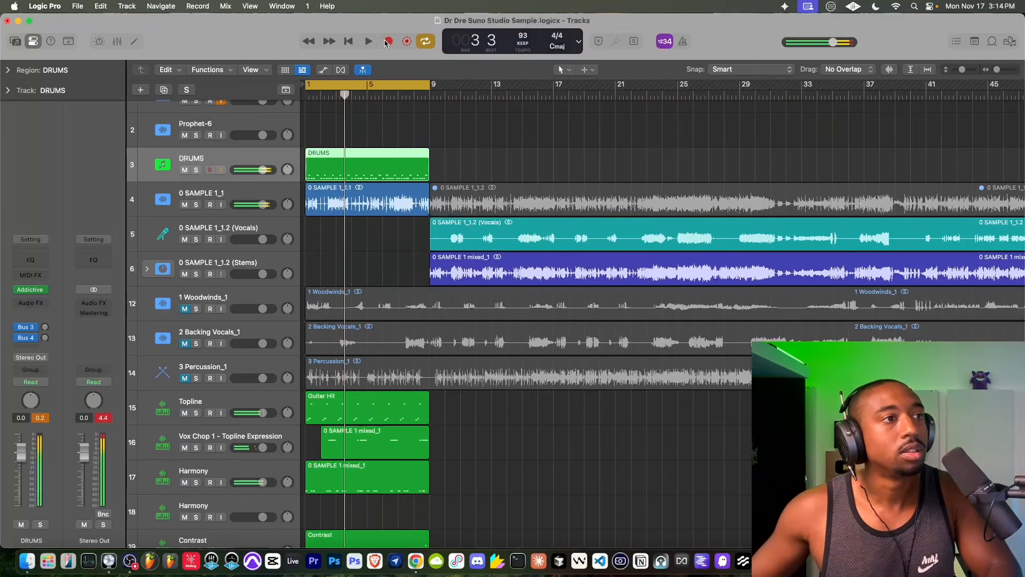
# - Open the newly recorded DRUMS region in the Piano Roll and create a new track with the DRUMS track's settings
pyautogui.doubleClick(342, 159)
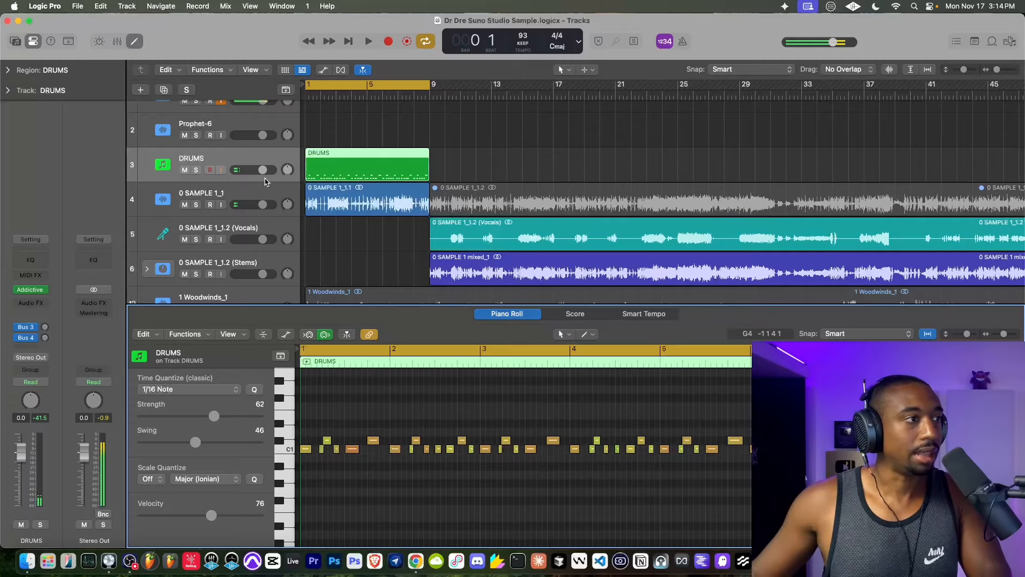
pyautogui.rightClick(238, 163)
pyautogui.click(269, 222)
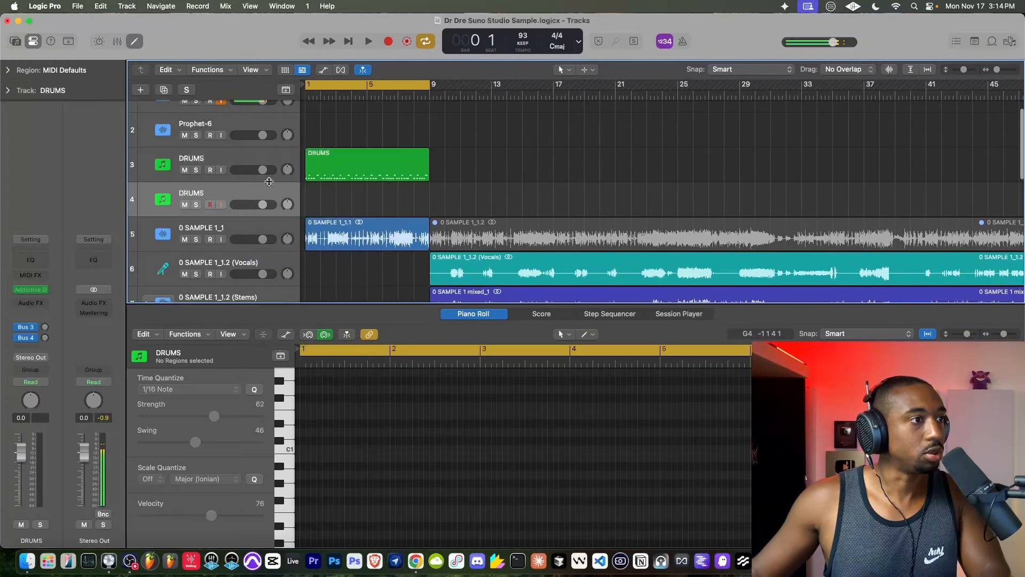
# - Copy the DRUMS region onto the duplicate track below and leave the original DRUMS track muted
pyautogui.click(185, 169)
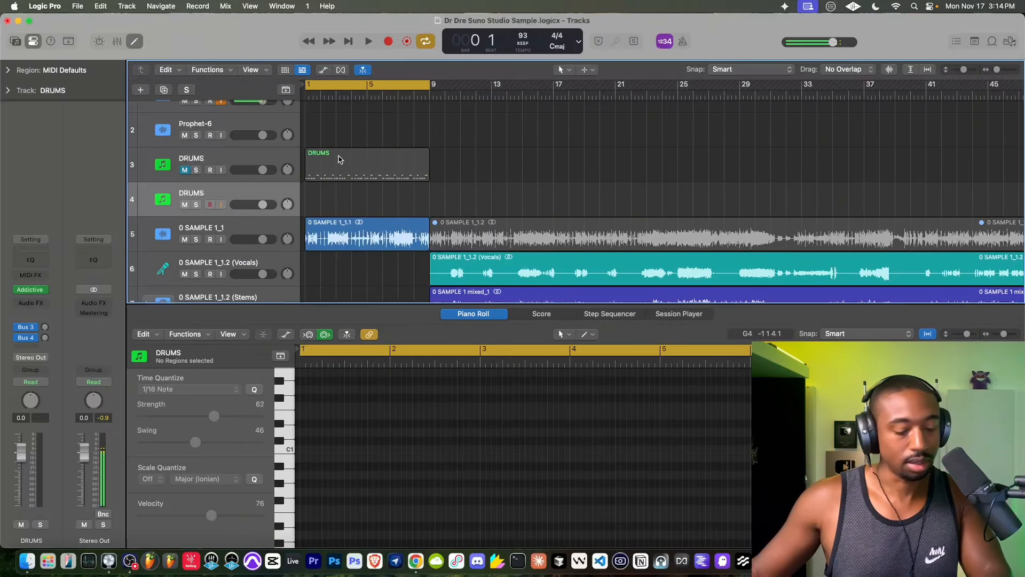
pyautogui.moveTo(340, 158); pyautogui.dragTo(339, 198)
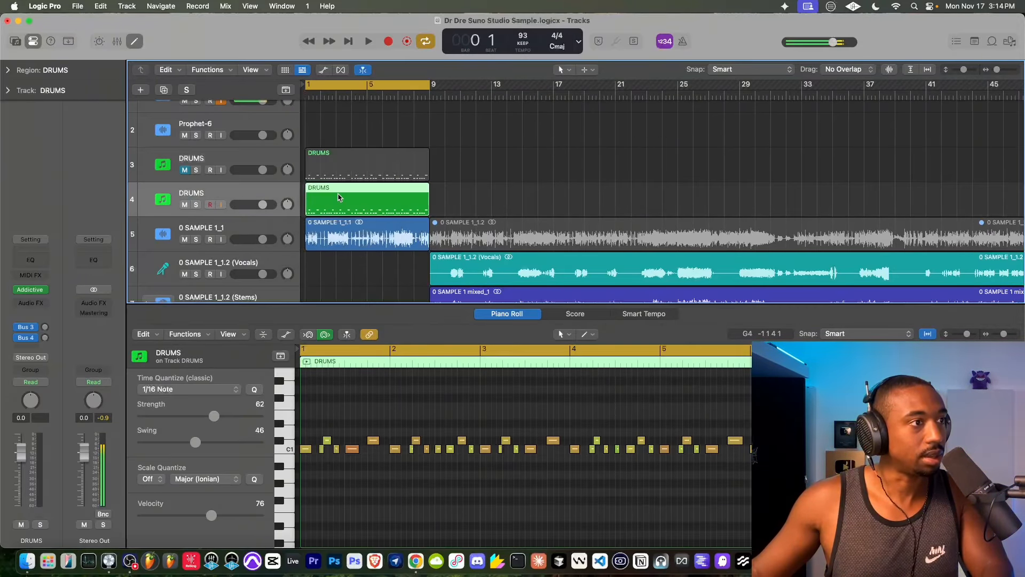
pyautogui.click(185, 170)
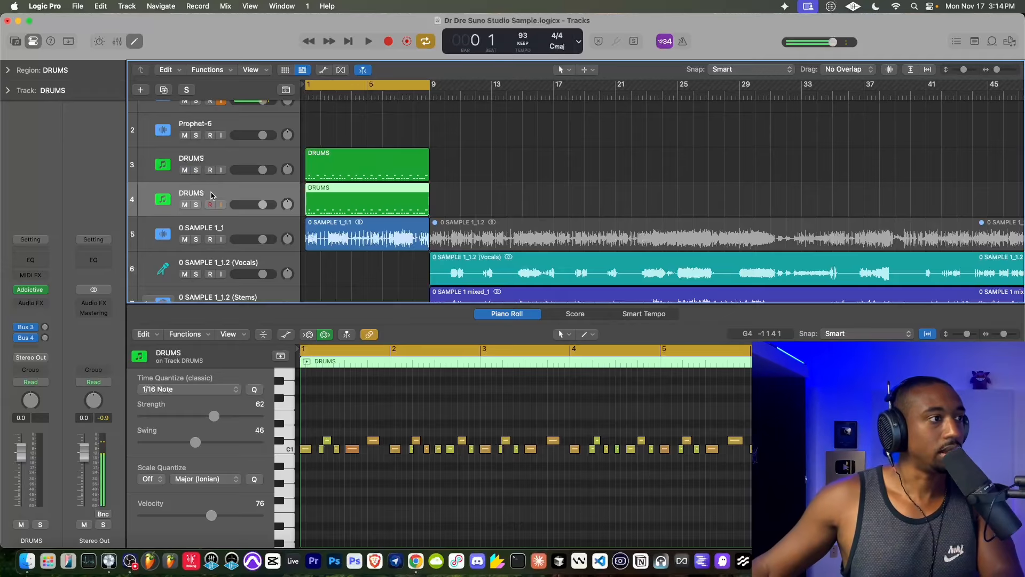
pyautogui.click(184, 170)
# - Rename the muted drum track as "DRUMS - original" and select the copied DRUMS region on the track below
pyautogui.doubleClick(191, 159)
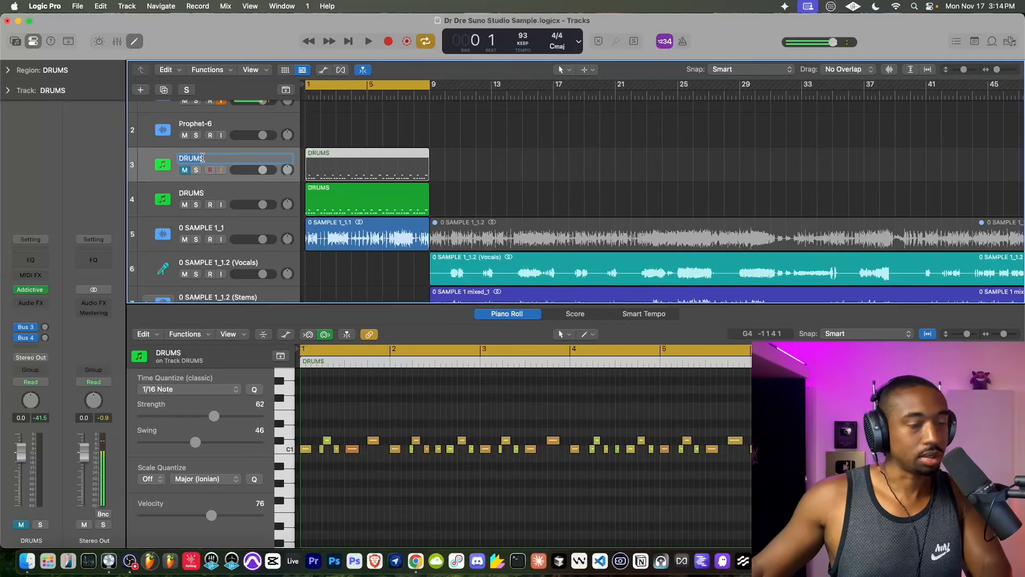
pyautogui.write('- d')
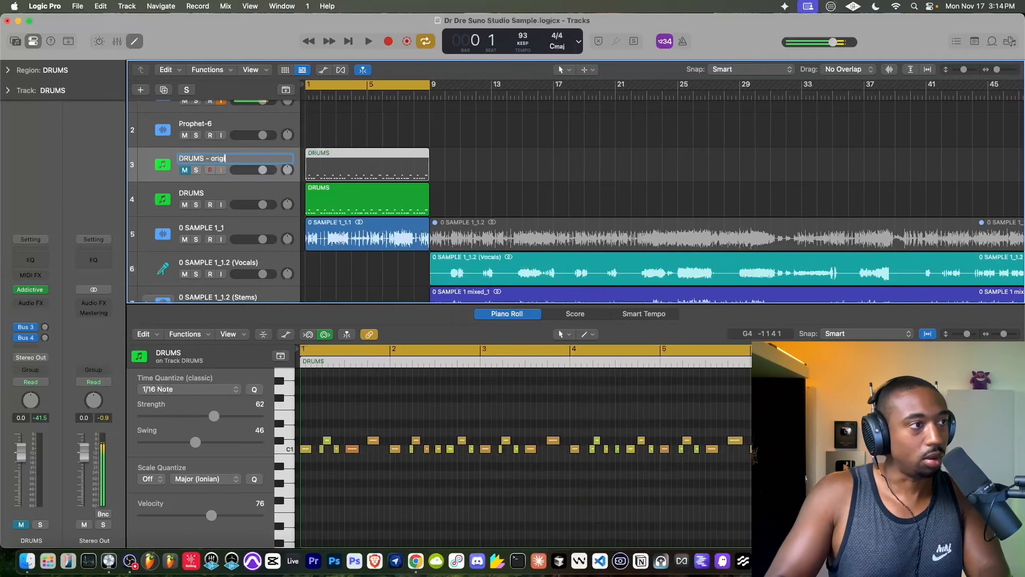
pyautogui.click(343, 194)
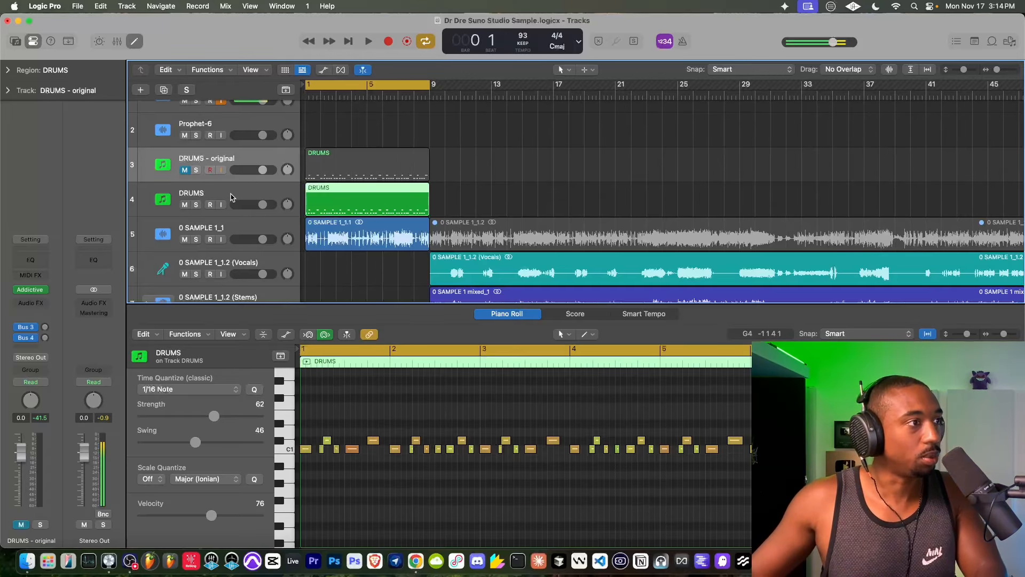
# - Select all notes in the copied DRUMS region and set their 1/16 Note quantize to swing 62 and strength 77 during playback
pyautogui.press('space')
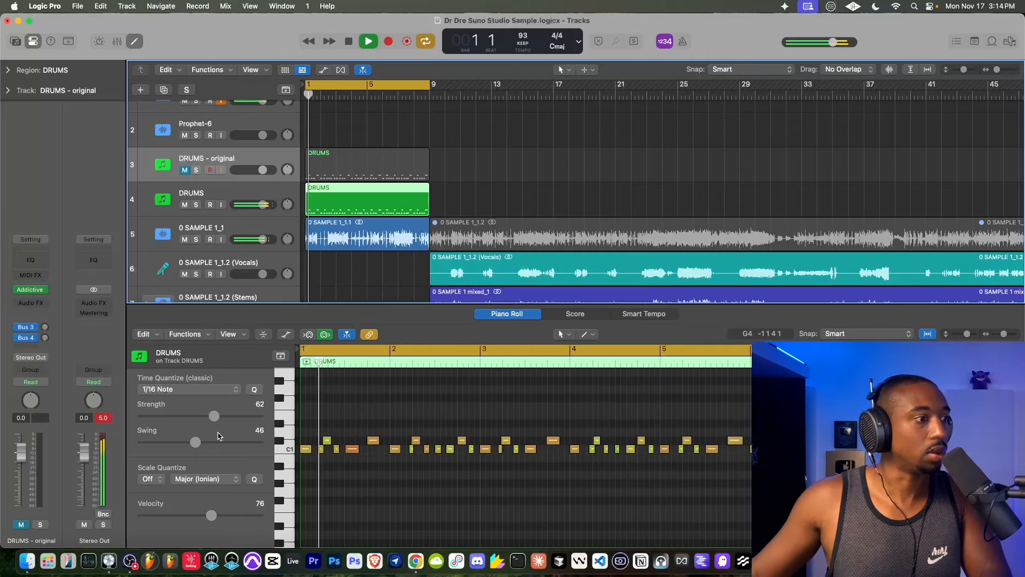
pyautogui.moveTo(196, 442); pyautogui.dragTo(198, 442)
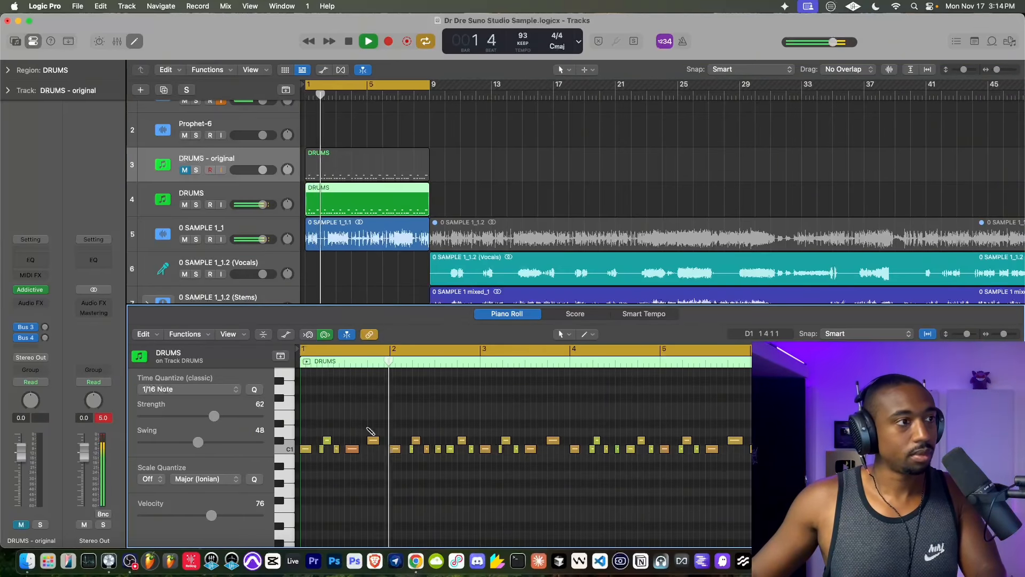
pyautogui.press('super+a')
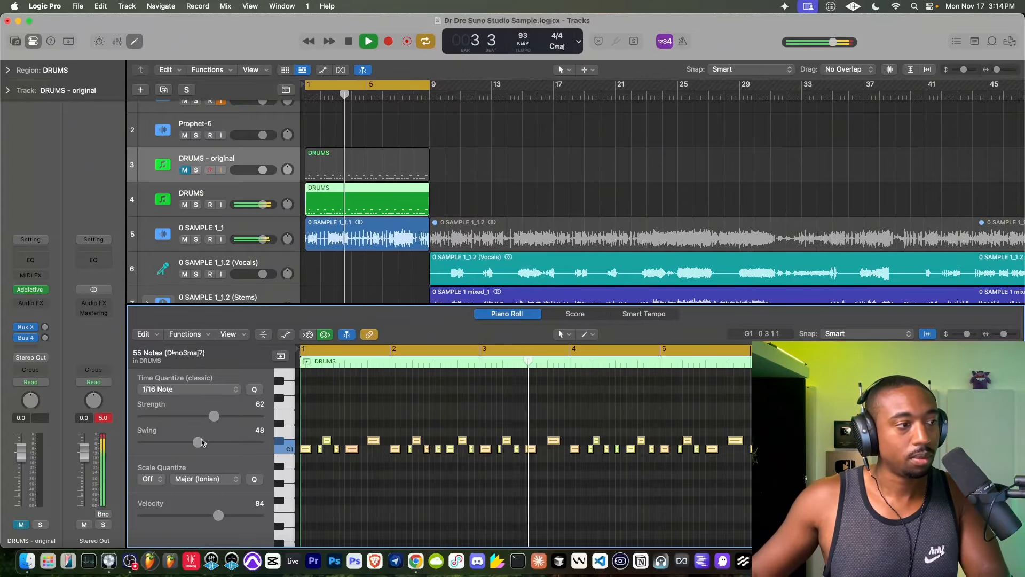
pyautogui.moveTo(199, 442); pyautogui.dragTo(214, 443)
pyautogui.press('space')
pyautogui.press('space')
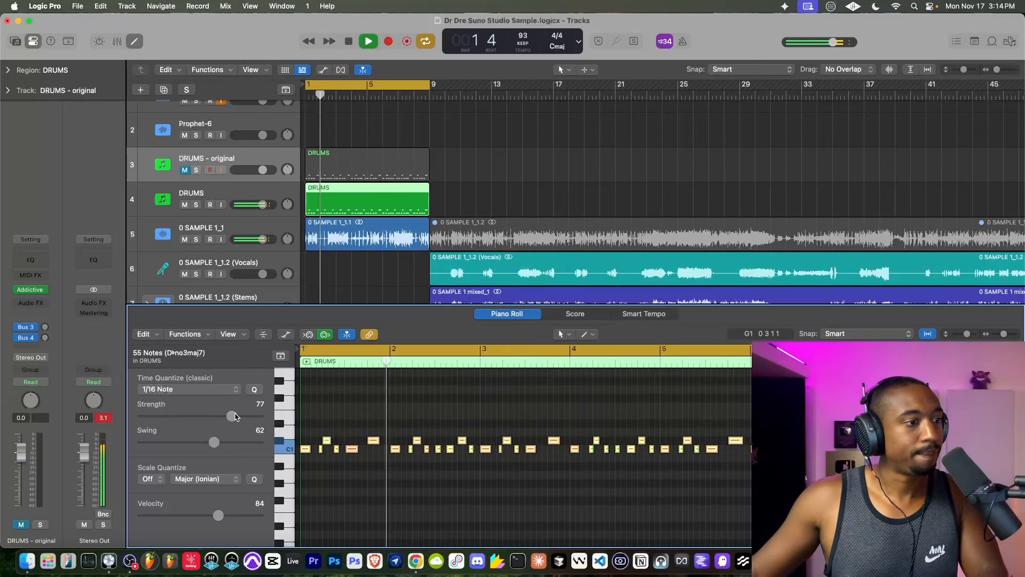
pyautogui.moveTo(214, 416); pyautogui.dragTo(235, 417)
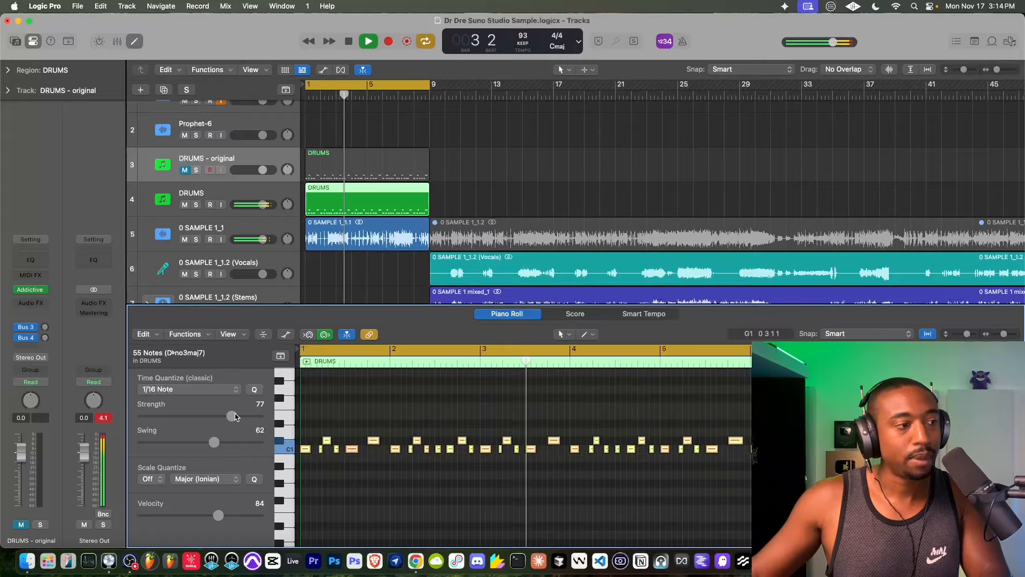
# - Compare playback of the quantized drums with the 0 SAMPLE 1_1 track muted, unmuted and soloed
pyautogui.scroll(-1, 341, 182)
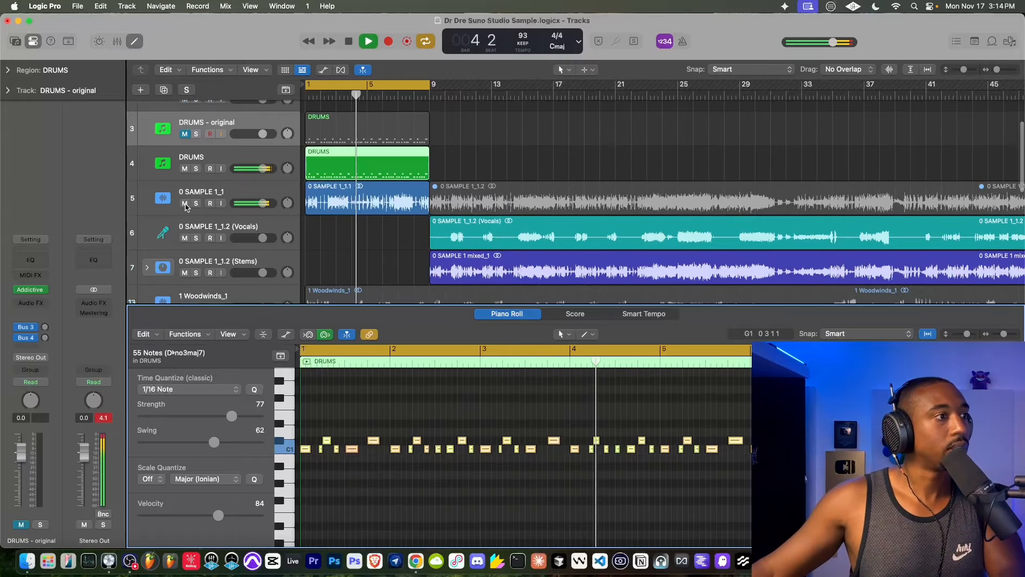
pyautogui.scroll(-2, 387, 200)
pyautogui.scroll(-1, 388, 200)
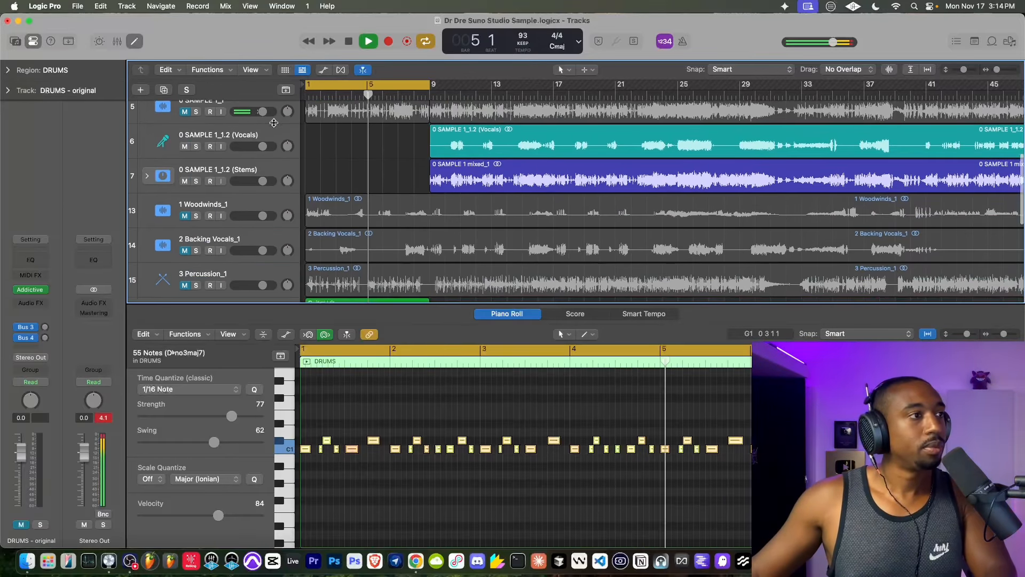
pyautogui.scroll(1, 261, 156)
pyautogui.press('space')
pyautogui.click(185, 153)
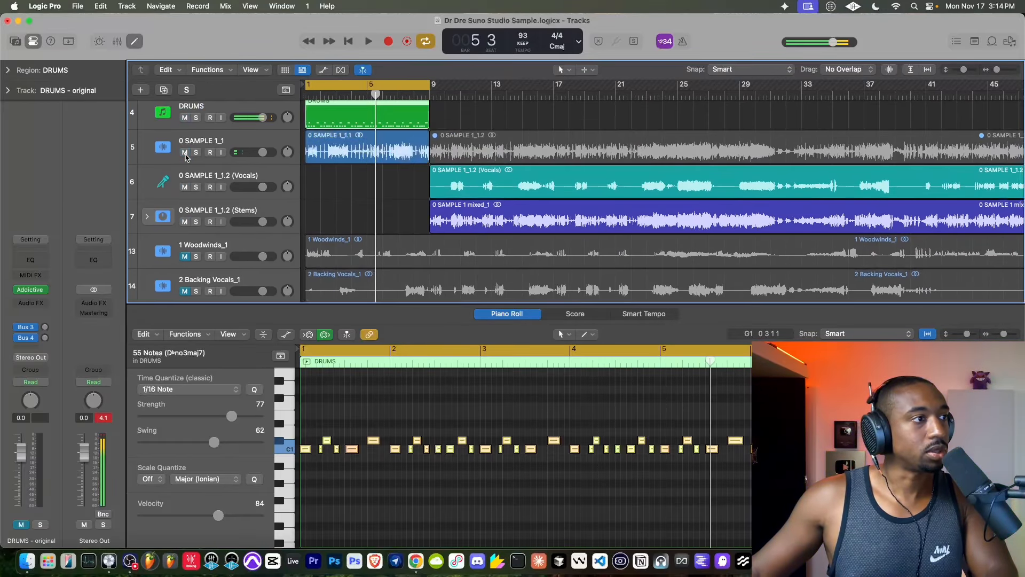
pyautogui.press('space')
pyautogui.click(195, 153)
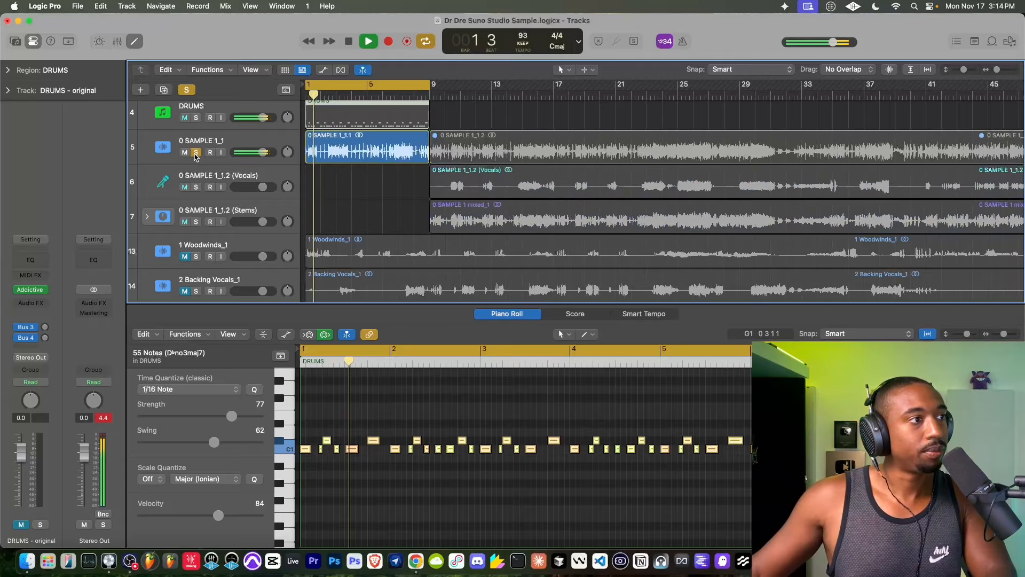
pyautogui.click(195, 154)
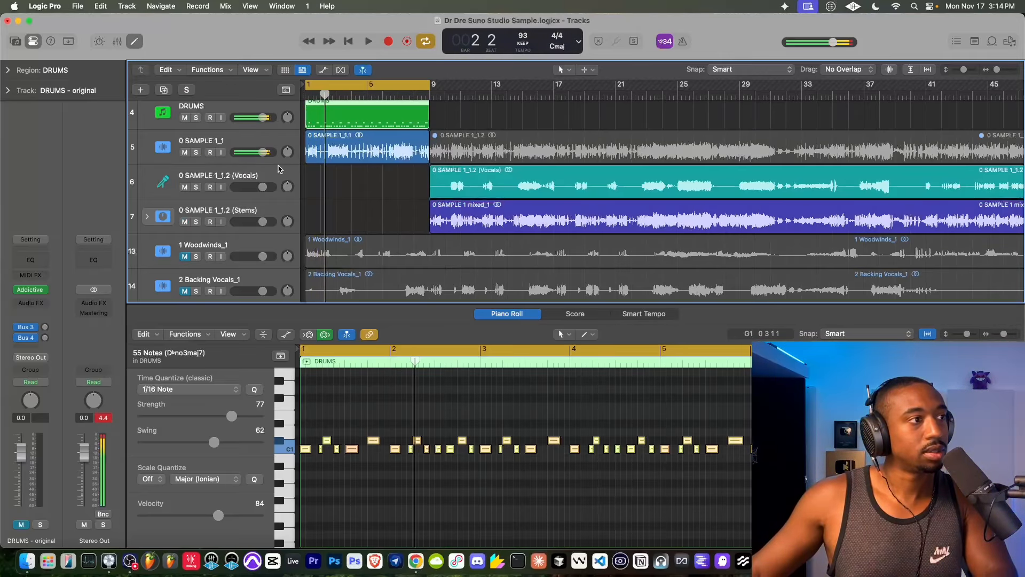
# - Mute the 0 SAMPLE 1_1 track and restart playback of the loop from bar 1
pyautogui.press('space')
pyautogui.click(186, 155)
pyautogui.scroll(1, 347, 197)
pyautogui.press('space')
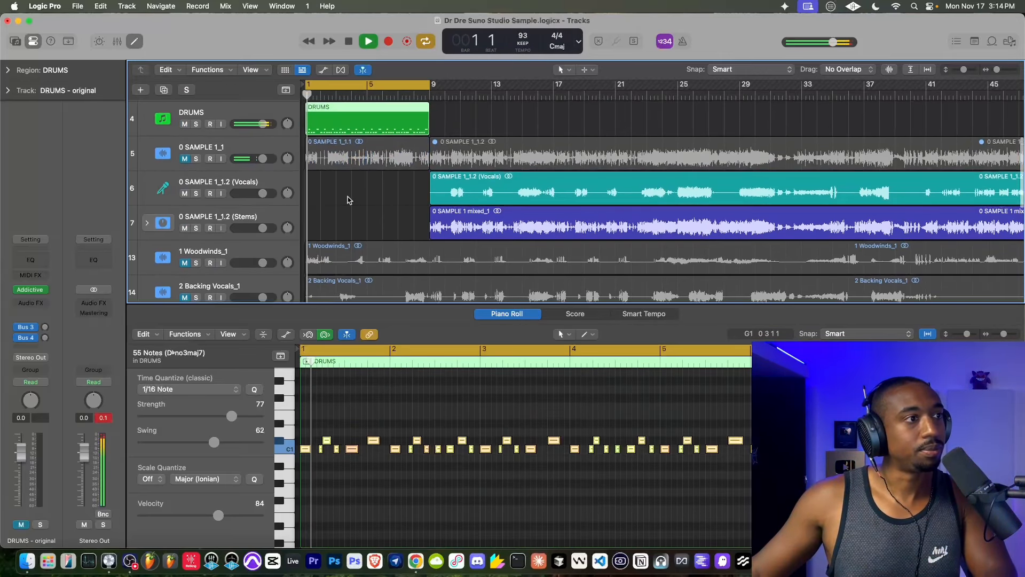
# - Select the unmuted DRUMS track and audition its part from the start of the loop without the sample
pyautogui.scroll(1, 241, 160)
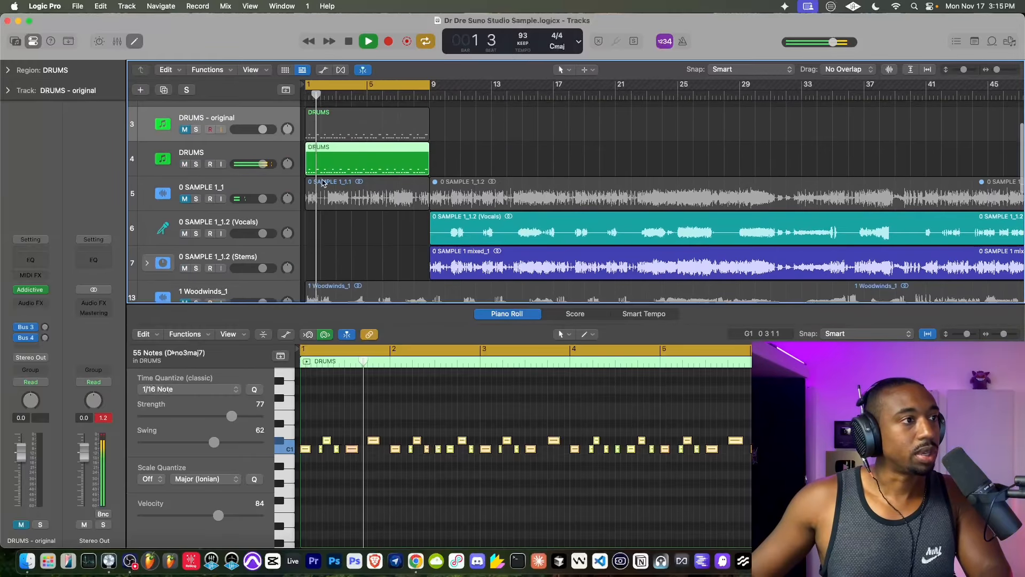
pyautogui.click(241, 158)
pyautogui.rightClick(244, 156)
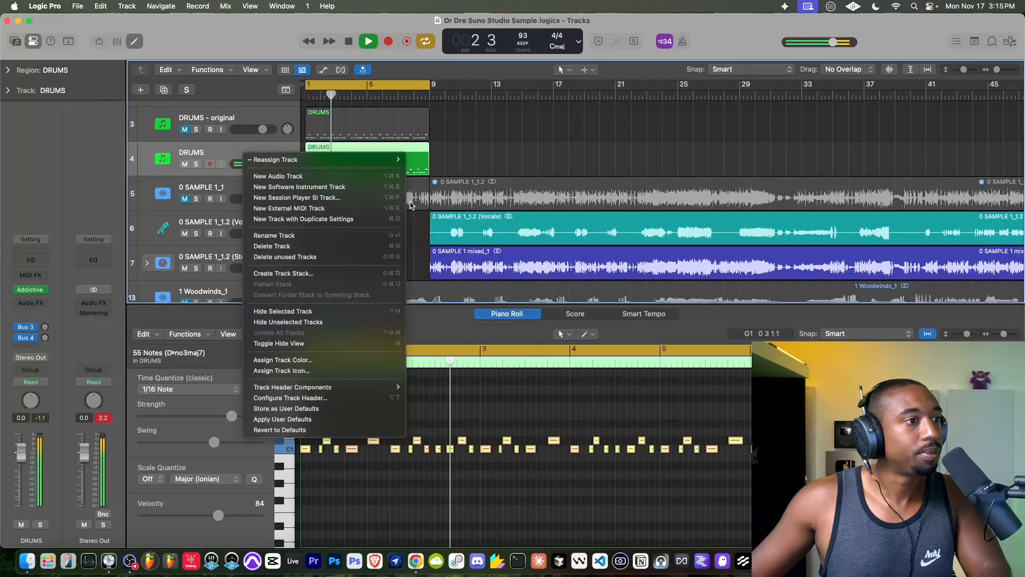
pyautogui.click(444, 165)
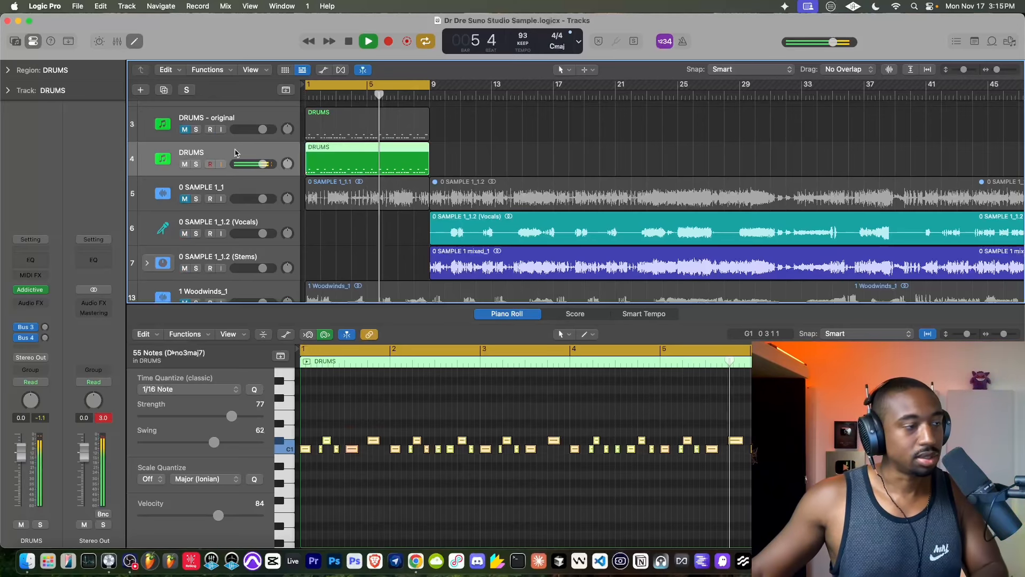
pyautogui.press('space')
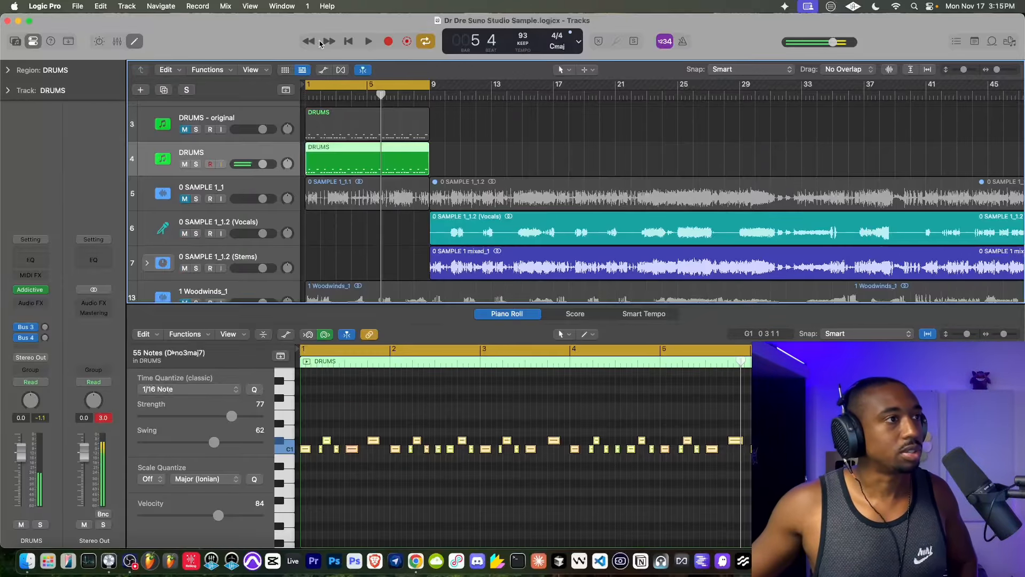
pyautogui.click(349, 41)
pyautogui.click(369, 41)
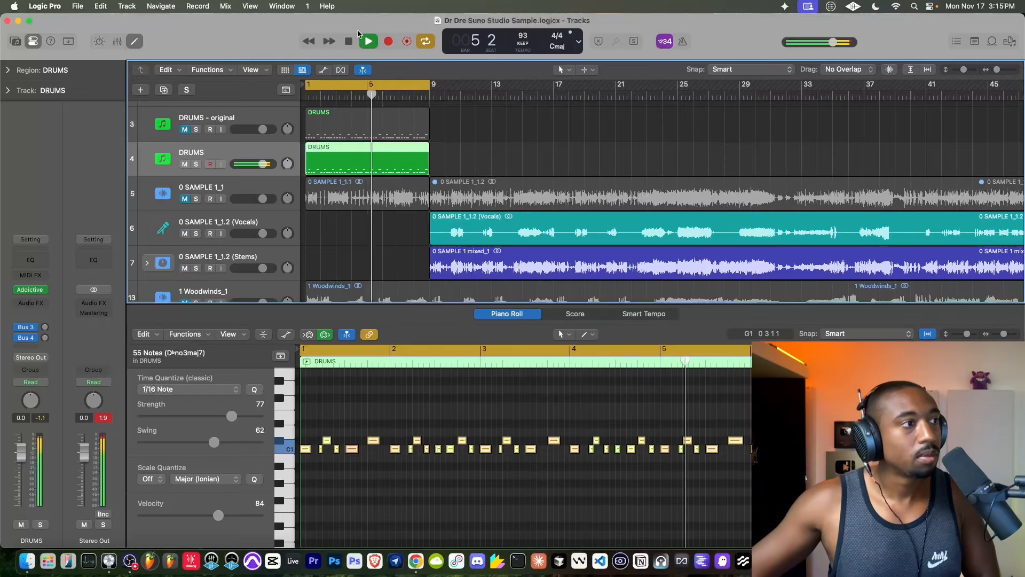
pyautogui.press('space')
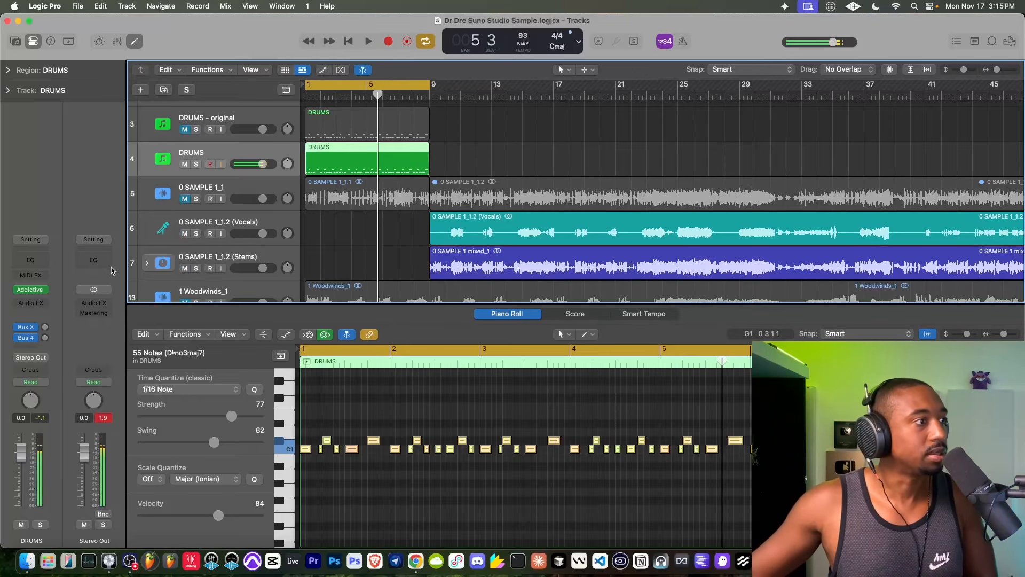
# - In the DRUMS track's Addictive Drums 2, adjust the overhead (OH) channel while listening and set its volume to -14.1 dB
pyautogui.click(31, 290)
pyautogui.moveTo(547, 164); pyautogui.dragTo(376, 64)
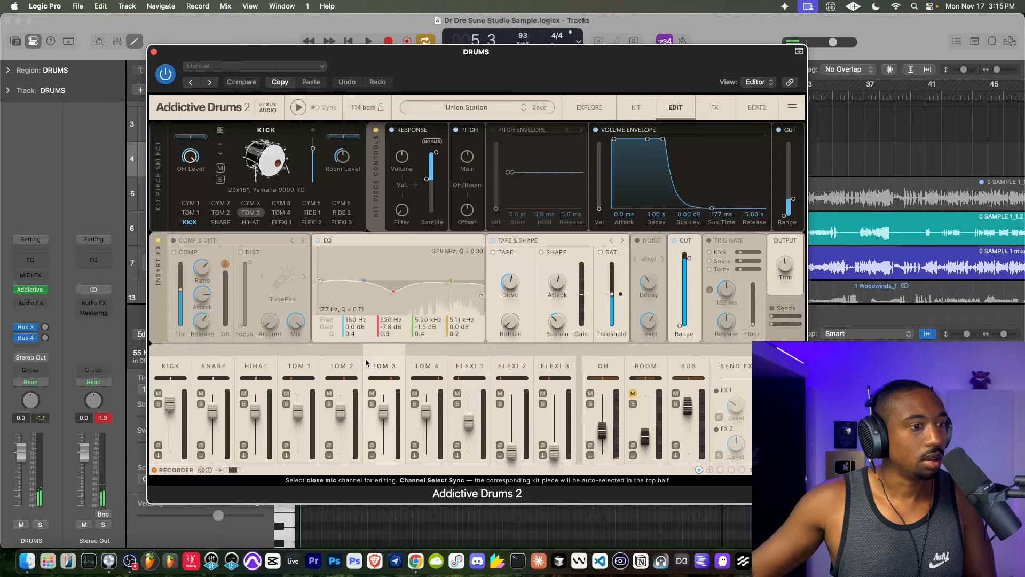
pyautogui.click(618, 370)
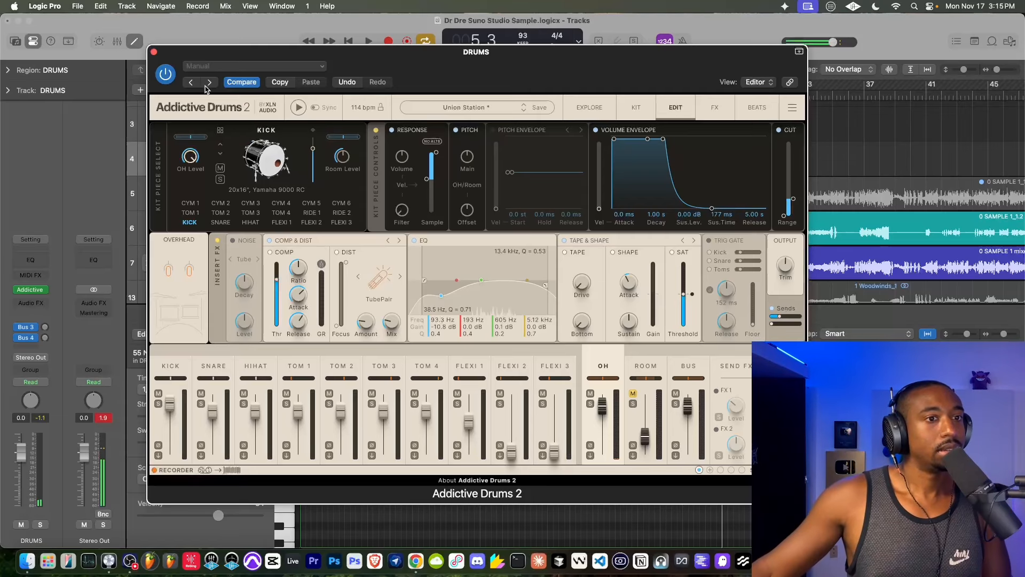
pyautogui.click(153, 52)
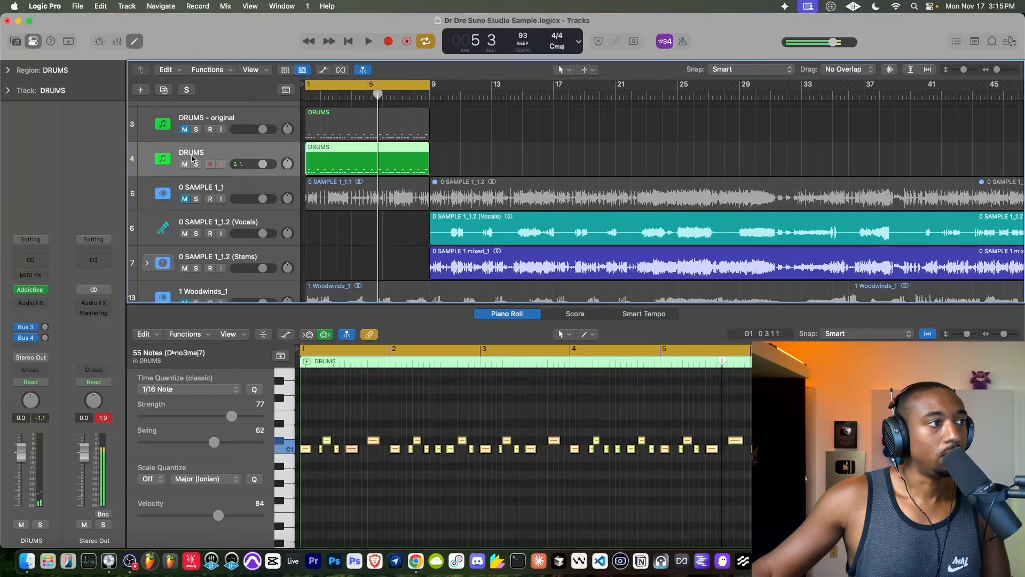
pyautogui.press('space')
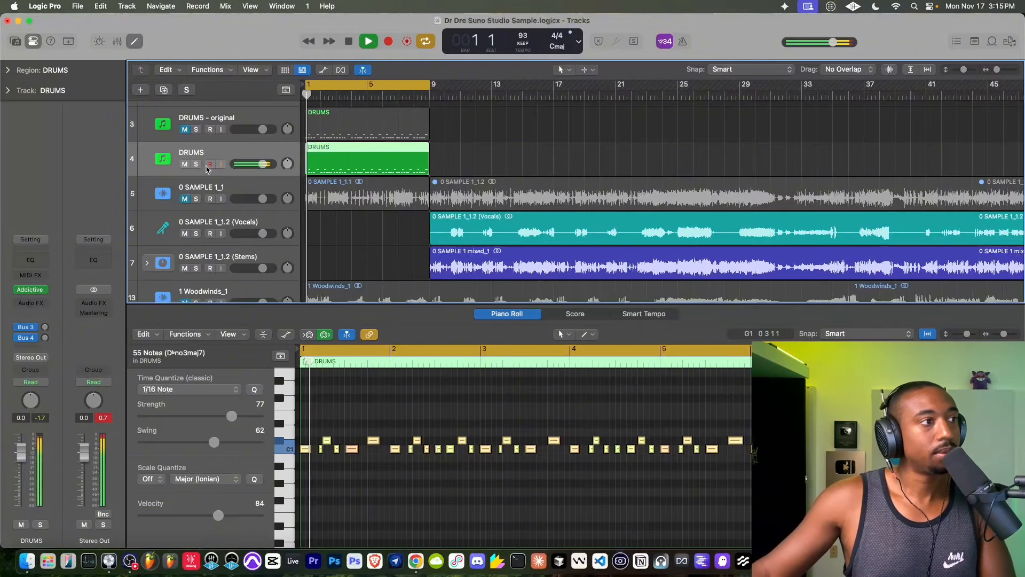
pyautogui.click(31, 290)
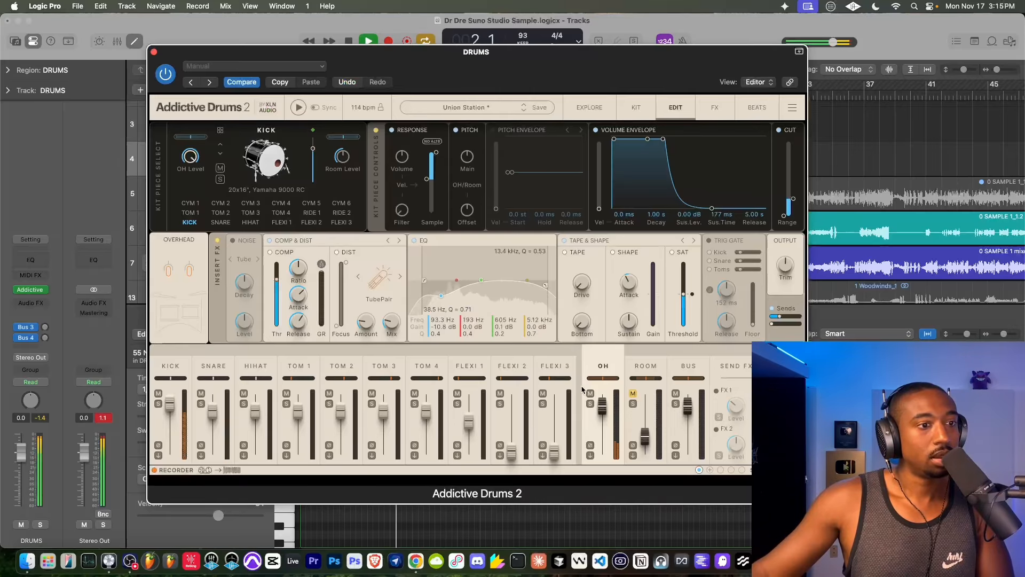
pyautogui.moveTo(602, 409); pyautogui.dragTo(600, 423)
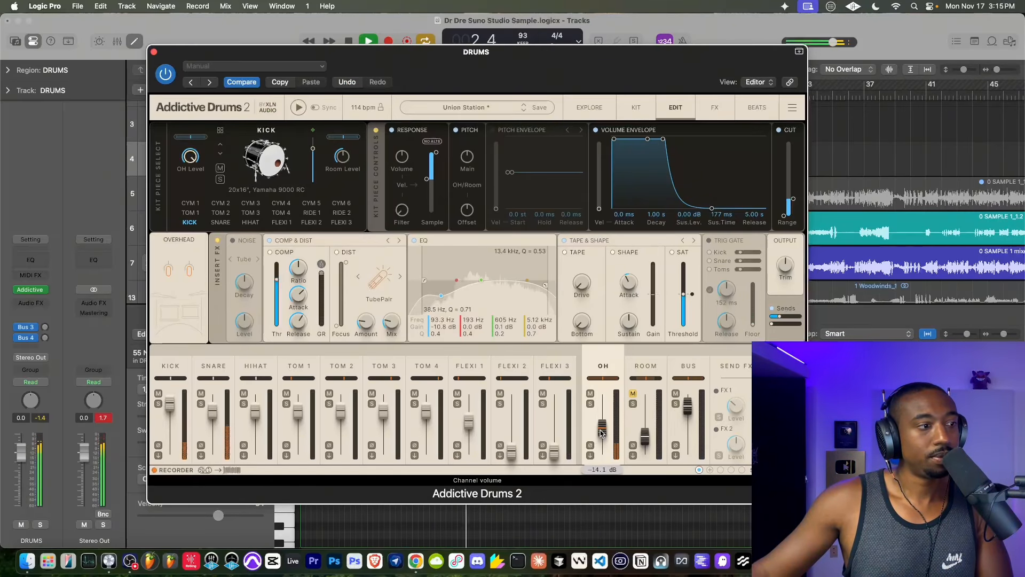
pyautogui.click(154, 51)
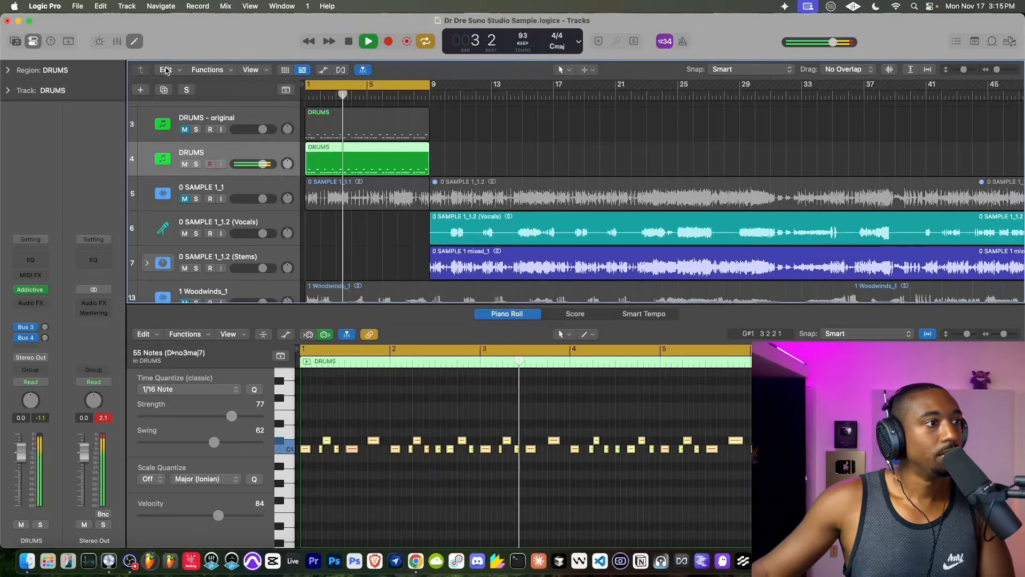
# - Create a new track with the DRUMS track's settings and raise the overhead (OH) channel volume in its Addictive Drums 2
pyautogui.rightClick(255, 153)
pyautogui.click(308, 216)
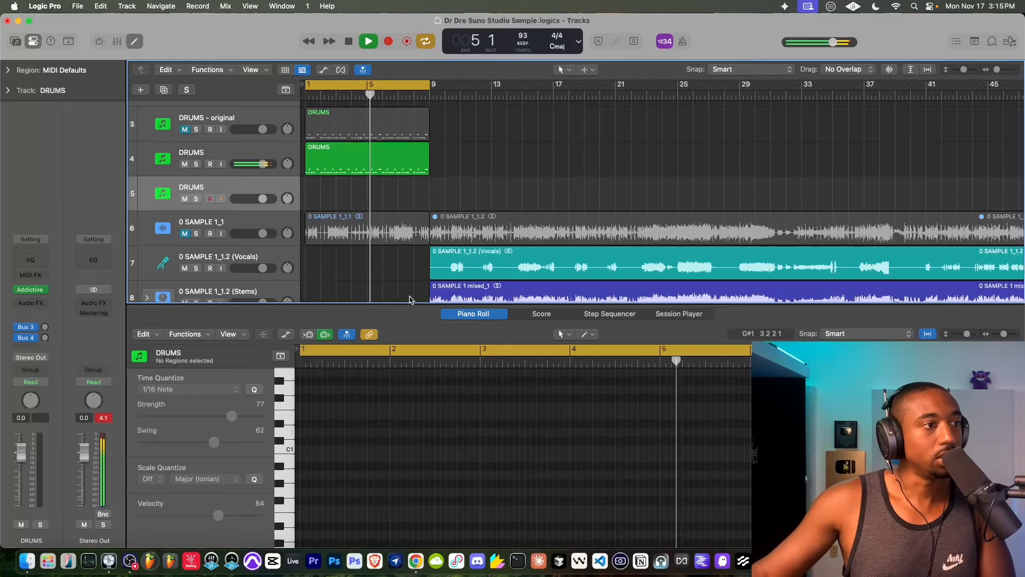
pyautogui.click(31, 289)
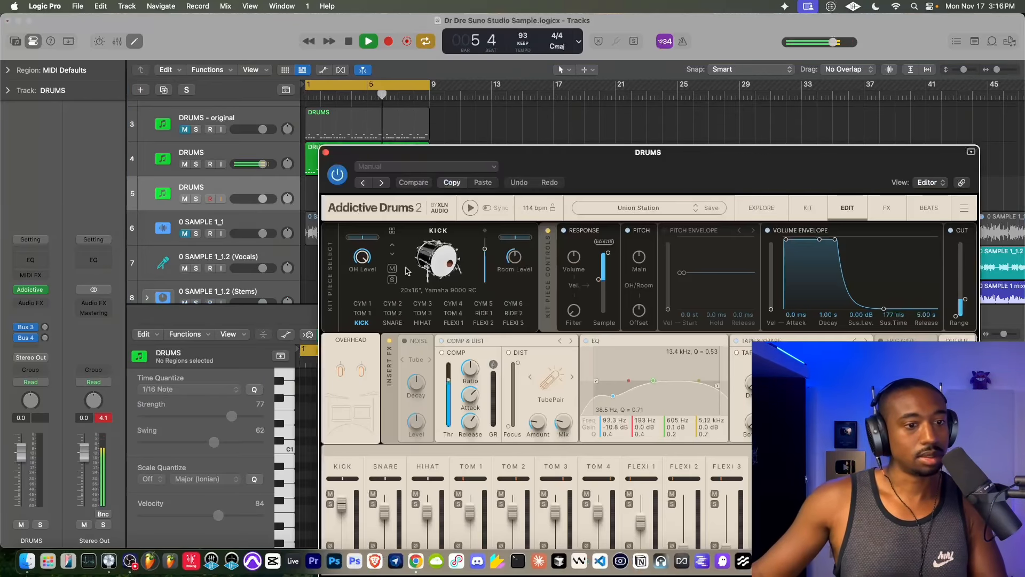
pyautogui.moveTo(713, 160); pyautogui.dragTo(574, 98)
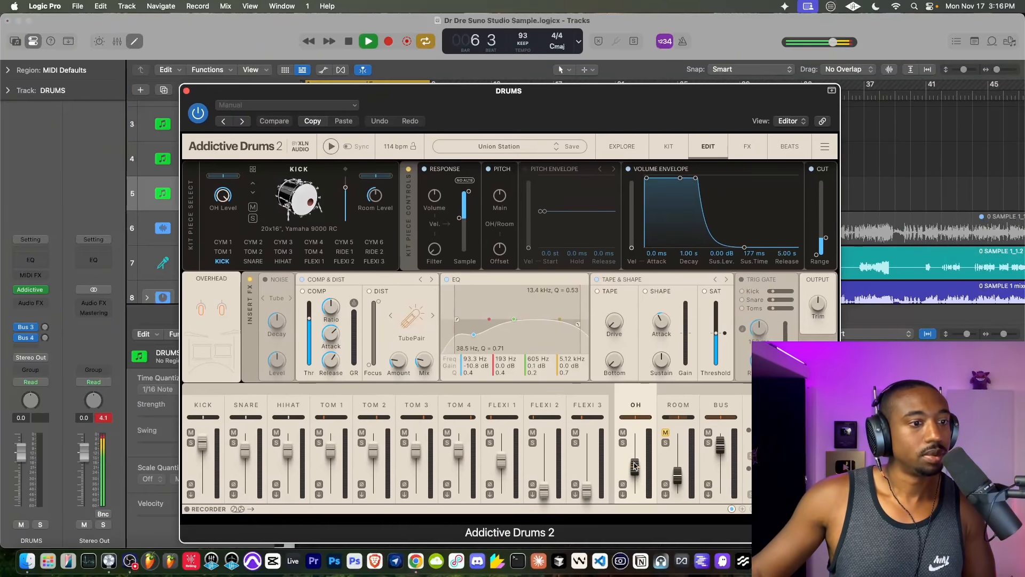
pyautogui.moveTo(635, 465); pyautogui.dragTo(635, 448)
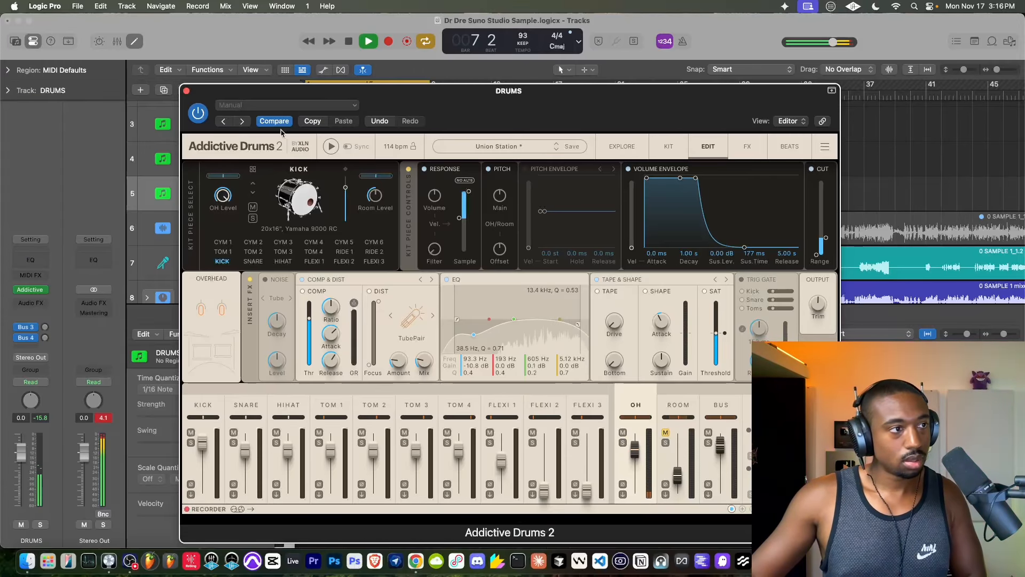
pyautogui.click(186, 92)
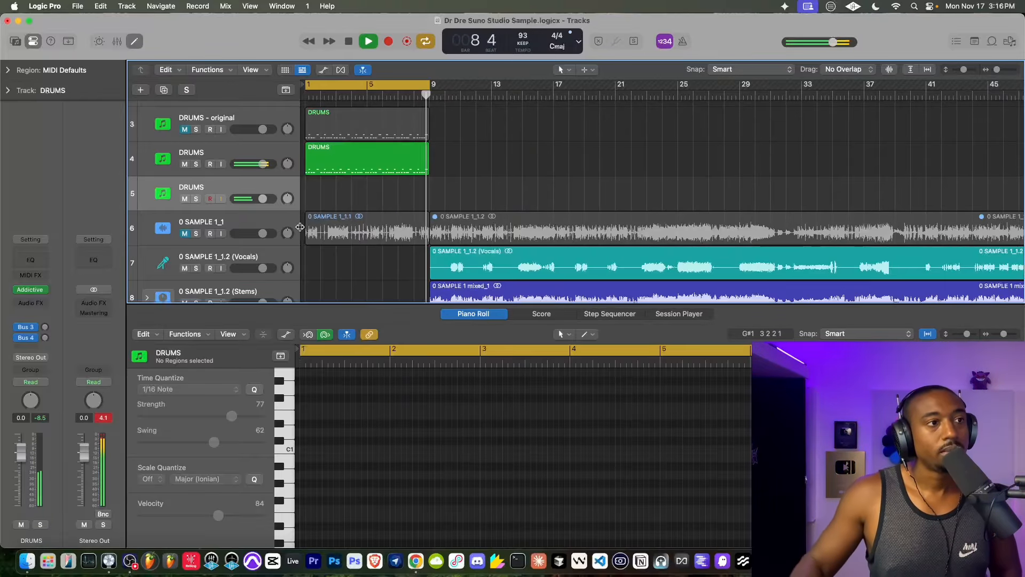
# - Record an additional drum part from bar 1 across the eight-bar cycle on the new DRUMS track
pyautogui.press('space')
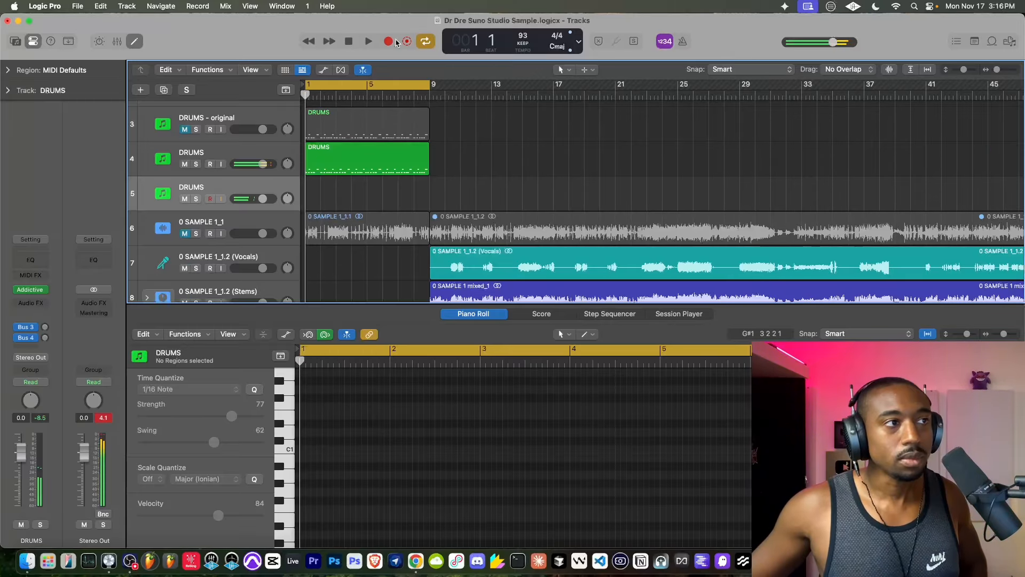
pyautogui.click(395, 42)
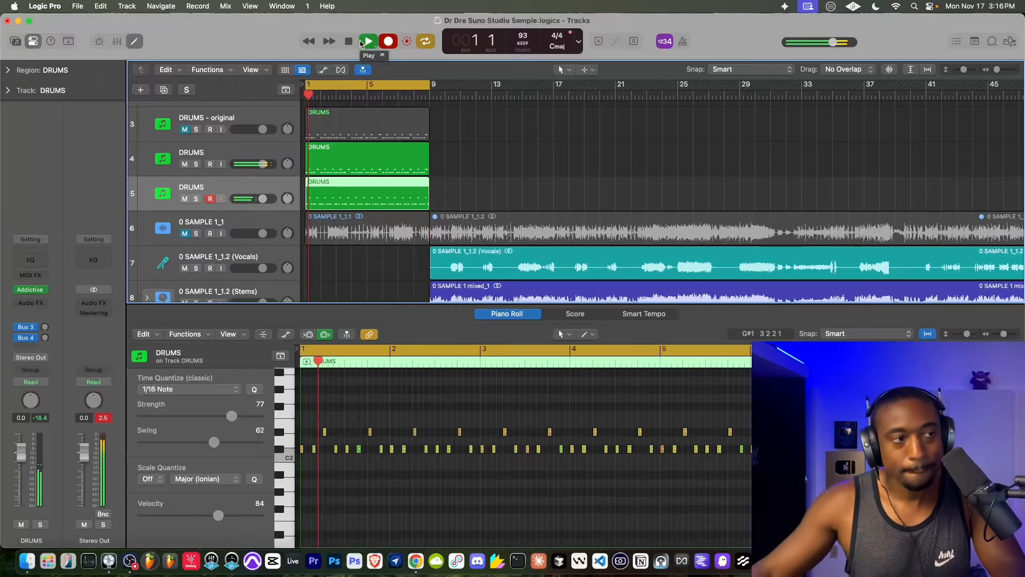
pyautogui.click(348, 41)
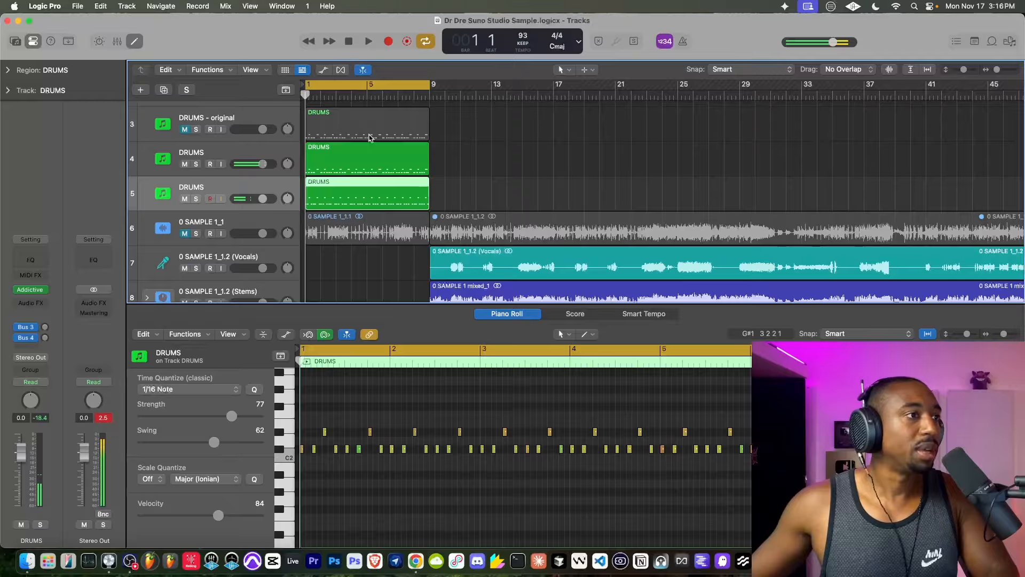
# - Play back the loop with the newly recorded DRUMS part and hide the Piano Roll editor
pyautogui.press('space')
pyautogui.scroll(-2, 343, 185)
pyautogui.scroll(2, 320, 181)
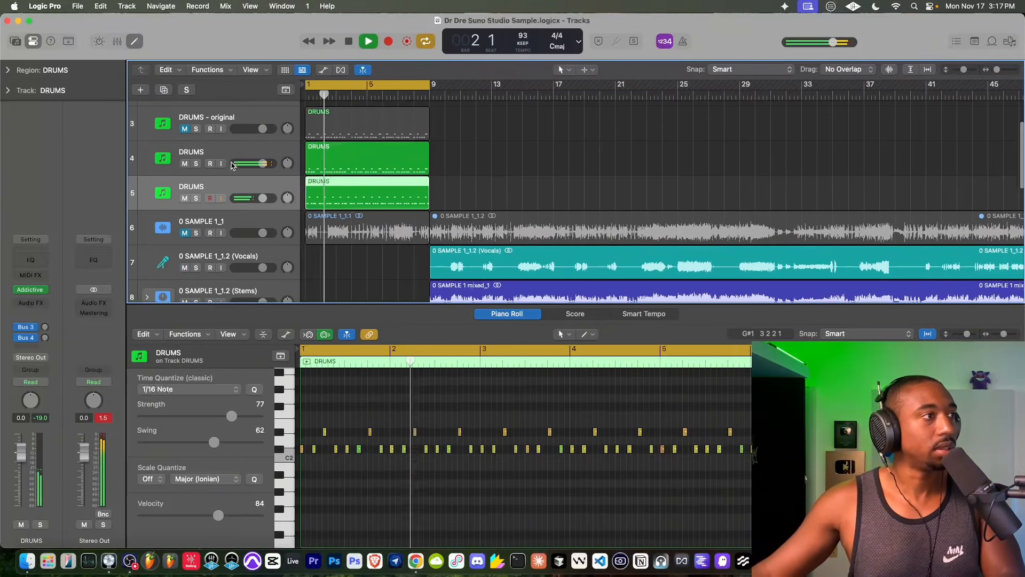
pyautogui.press('e')
pyautogui.scroll(-3, 296, 450)
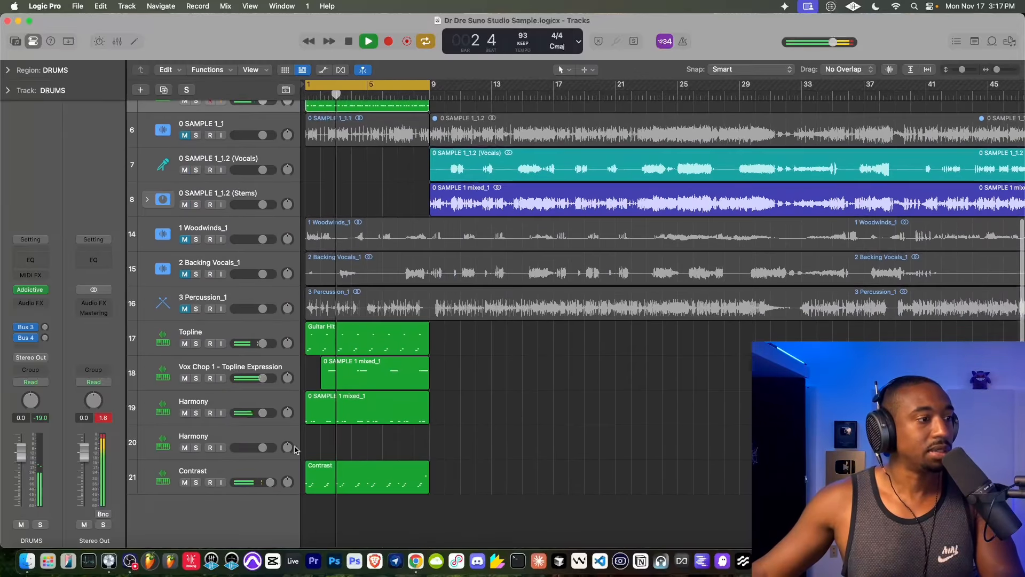
pyautogui.click(195, 434)
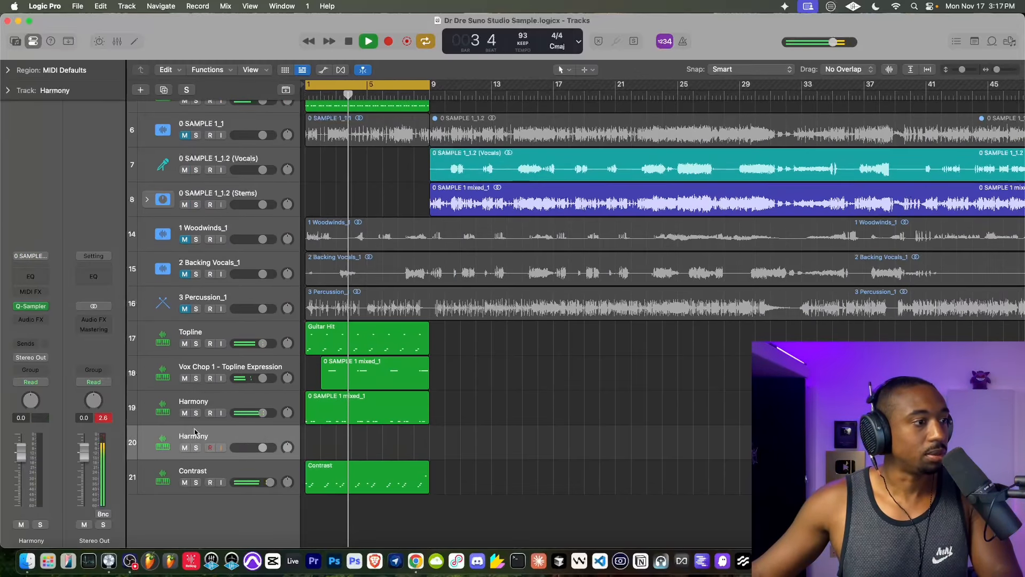
pyautogui.doubleClick(195, 432)
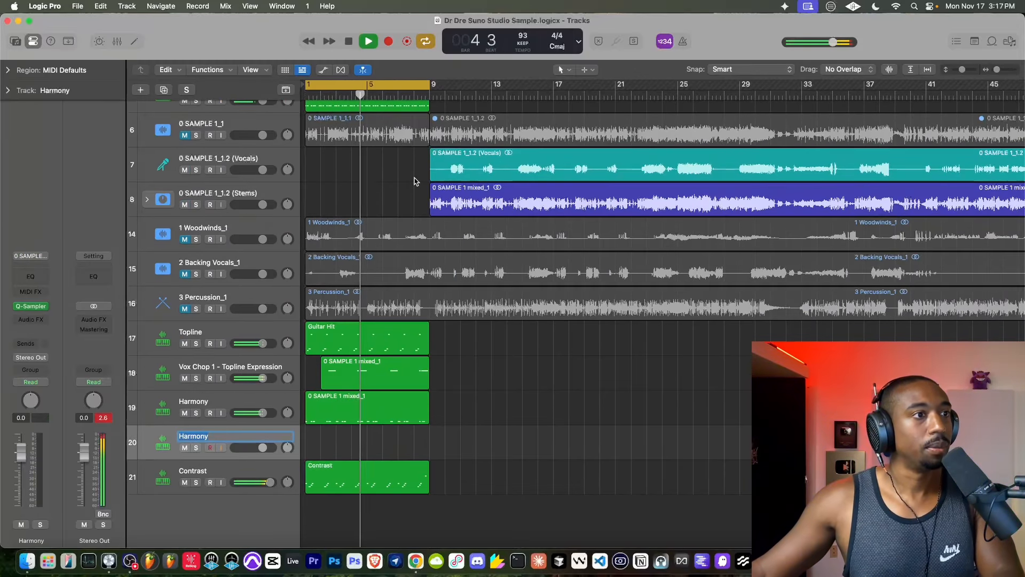
pyautogui.press('Return')
# - Create a sliced Quick Sampler track from the 0 SAMPLE 1_1.2 (Vocals) region, with transient sensitivity 23 and Gate turned on
pyautogui.press('space')
pyautogui.moveTo(486, 158); pyautogui.dragTo(221, 498)
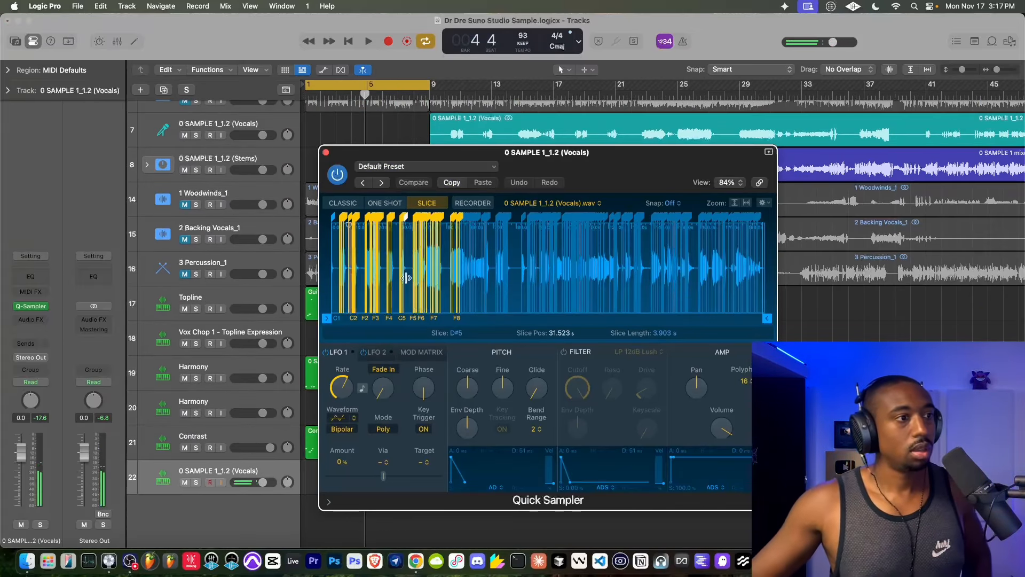
pyautogui.moveTo(446, 336); pyautogui.dragTo(435, 335)
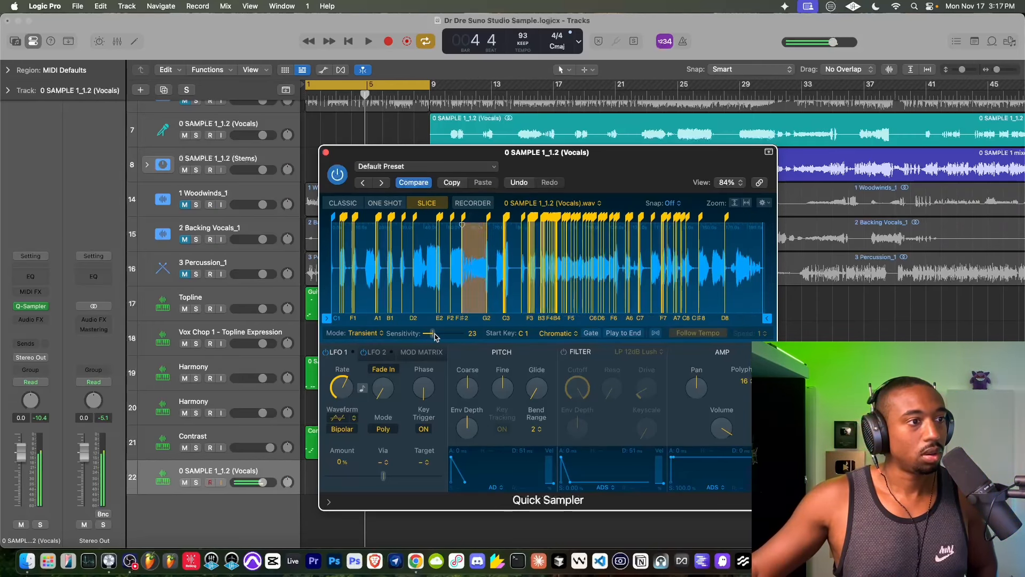
pyautogui.click(592, 334)
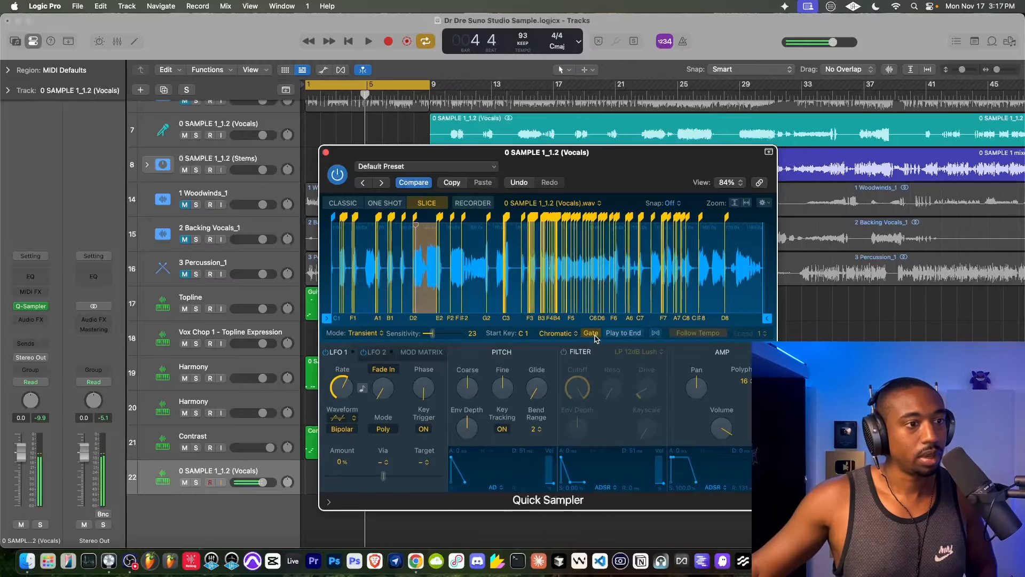
pyautogui.click(326, 152)
# - Play the loop from bar 1 and try out the vocal slices of the new Quick Sampler track over it
pyautogui.click(349, 43)
pyautogui.click(367, 42)
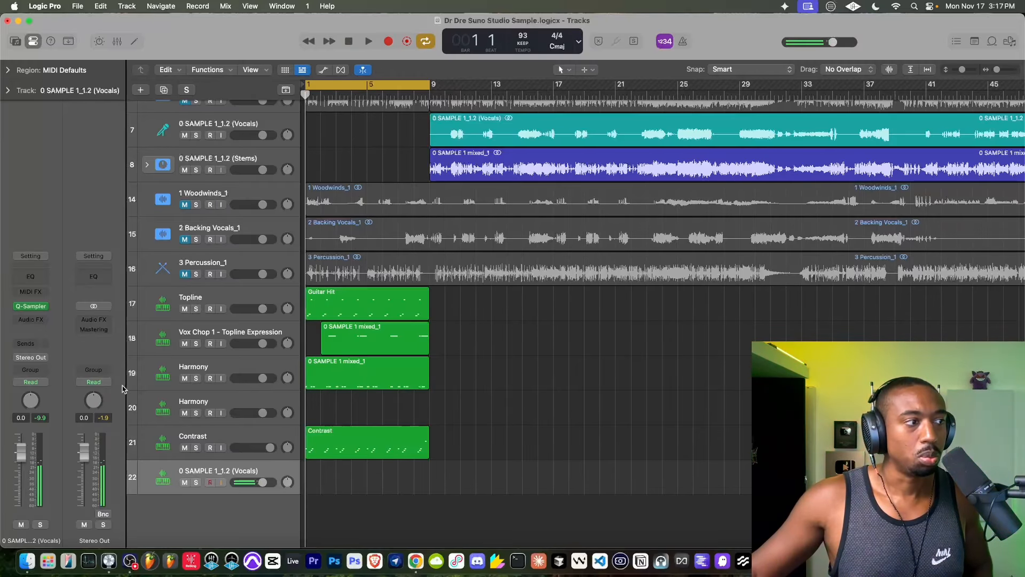
pyautogui.click(45, 307)
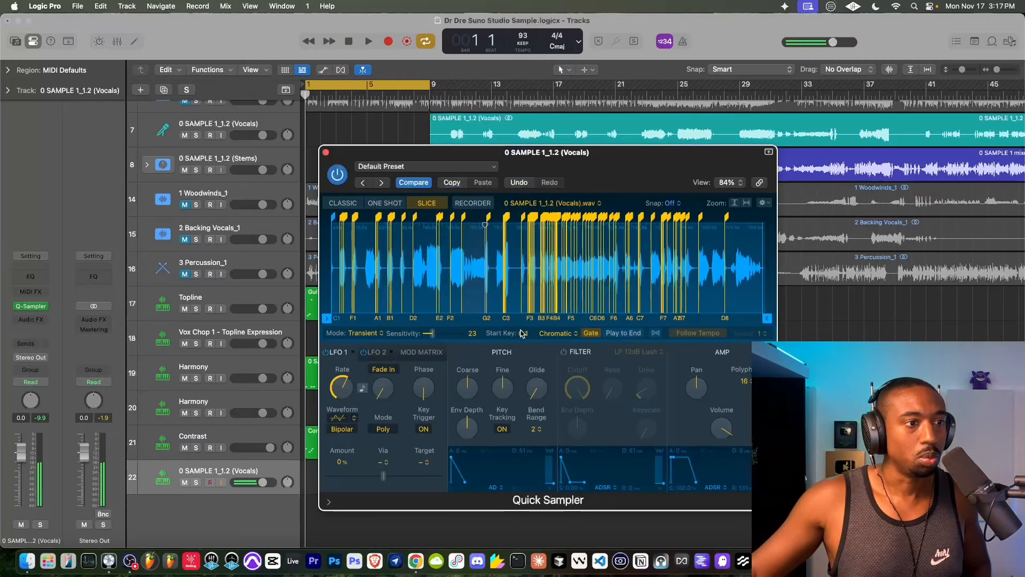
pyautogui.click(367, 42)
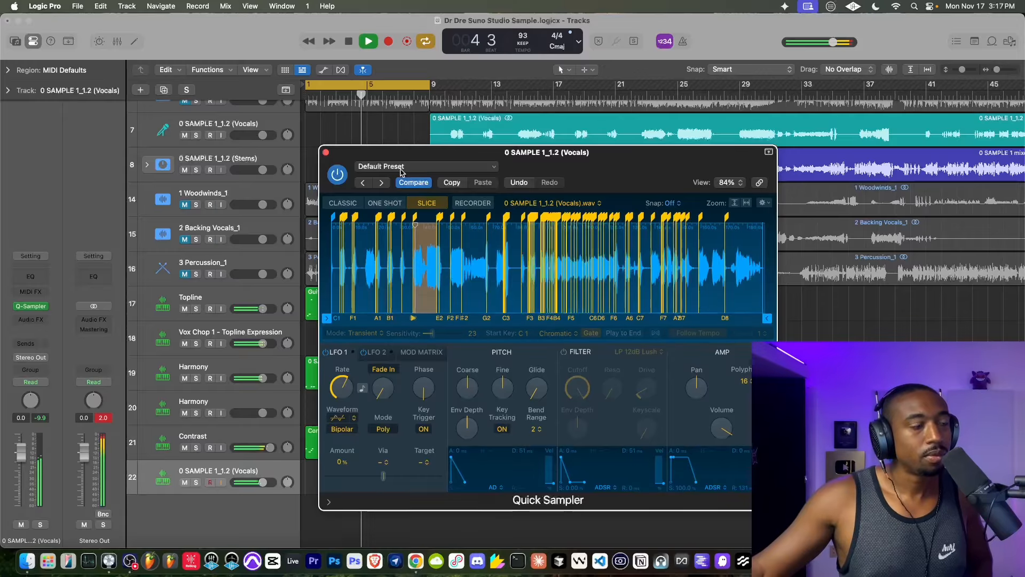
pyautogui.click(325, 152)
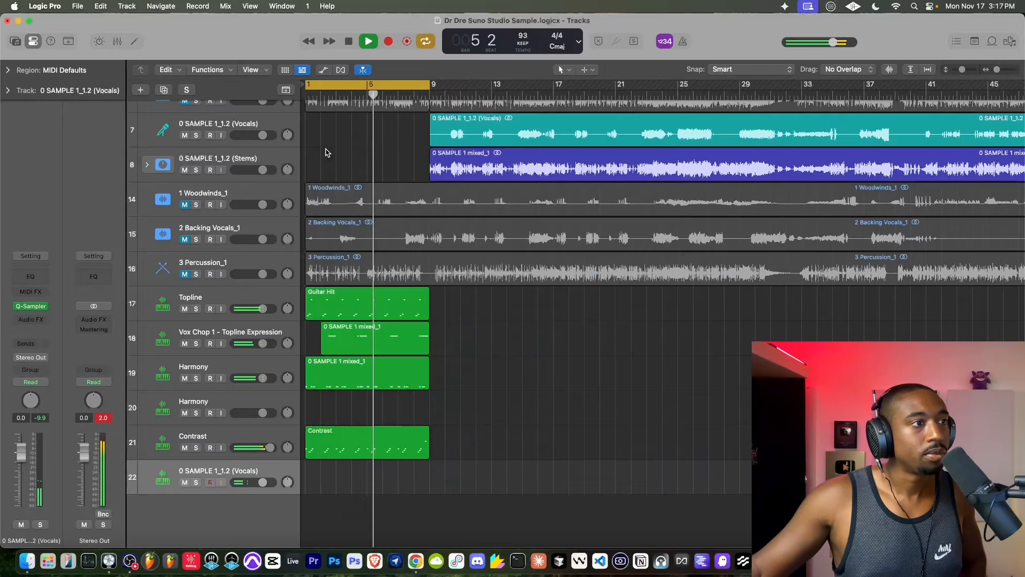
# - Mute the Vox Chop 1 - Topline Expression track while rehearsing the vocal slices over the loop
pyautogui.click(186, 343)
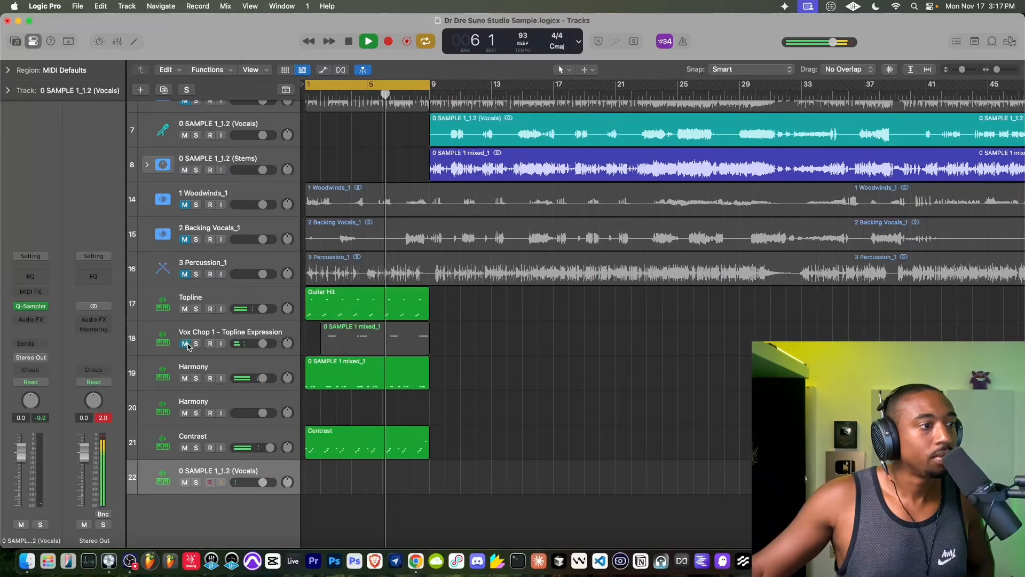
pyautogui.scroll(6, 285, 213)
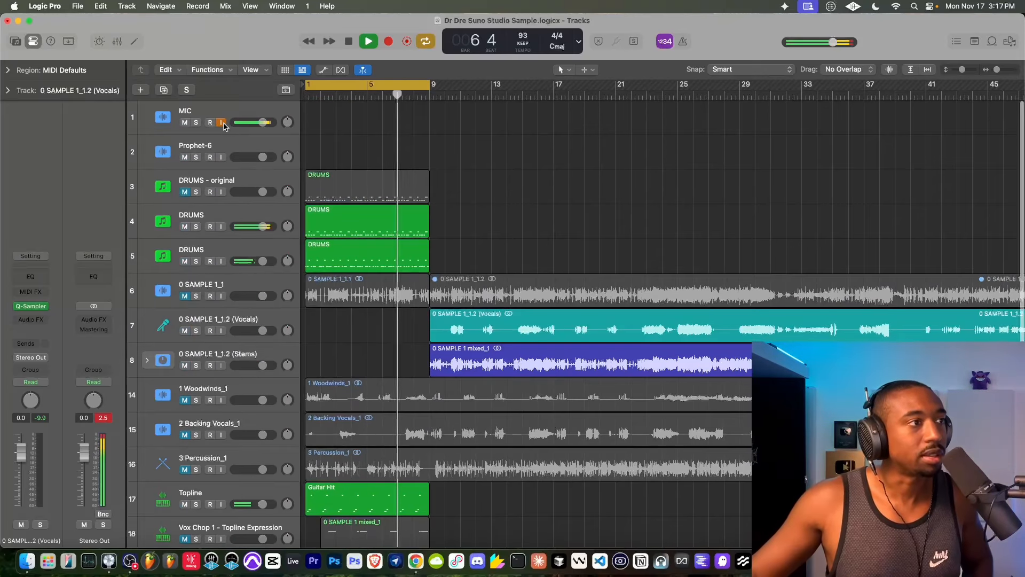
pyautogui.scroll(-6, 277, 339)
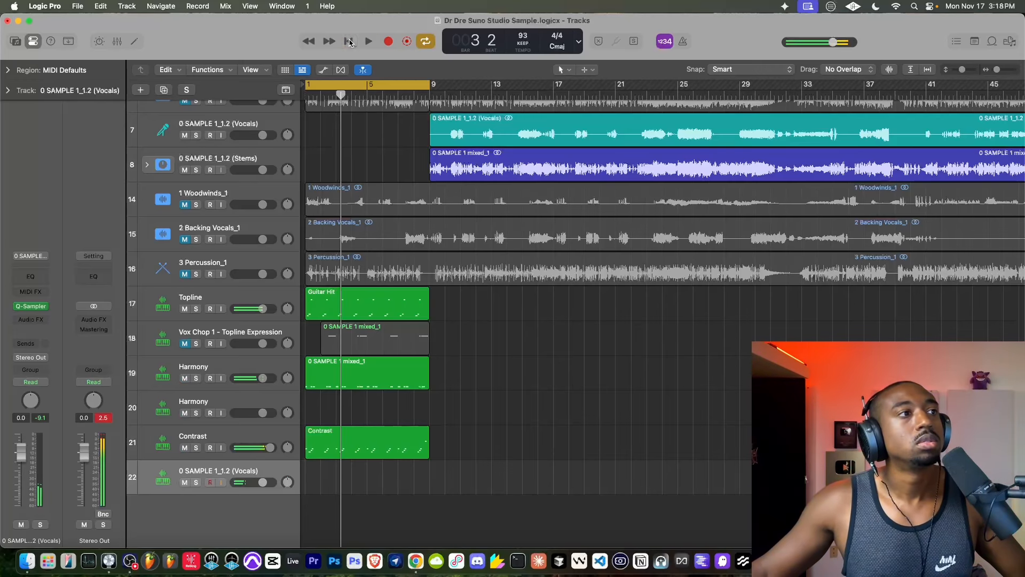
# - Record a vocal chop part from bar 1 across the eight-bar cycle on the 0 SAMPLE 1_1.2 (Vocals) sampler track
pyautogui.press('space')
pyautogui.scroll(5, 213, 160)
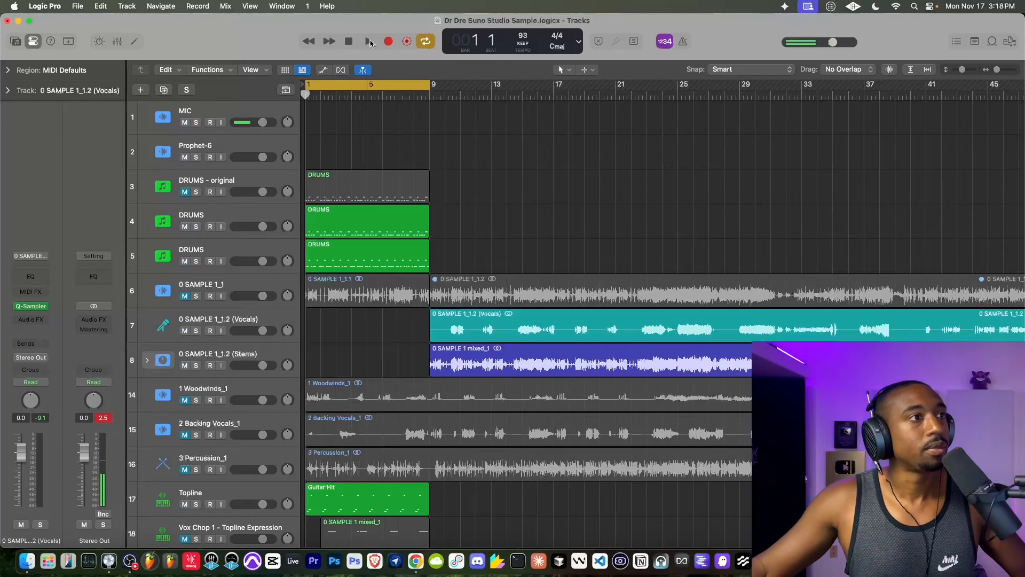
pyautogui.click(388, 43)
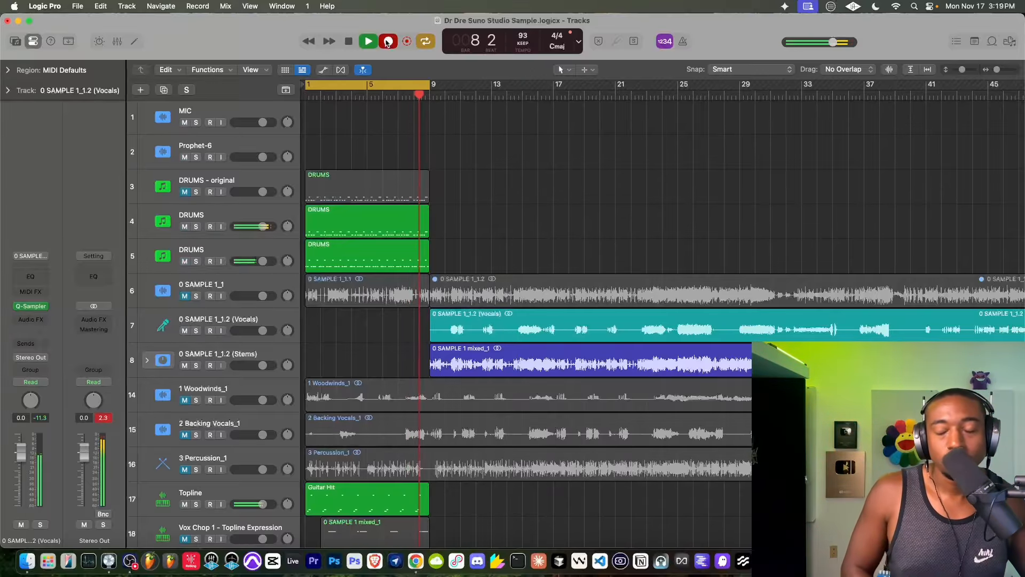
pyautogui.press('space')
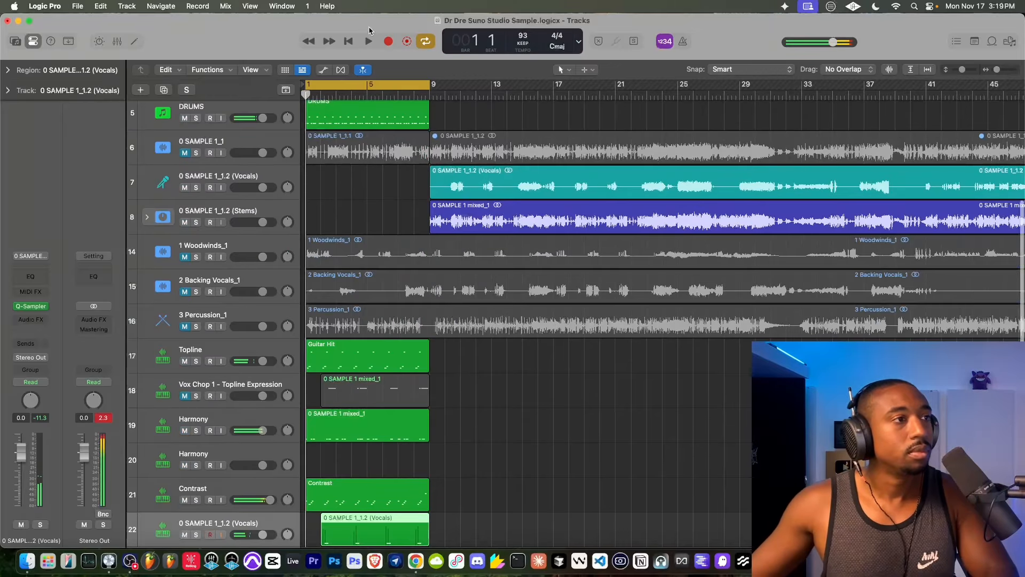
# - Play the loop and raise the snare channel's volume in the Addictive Drums 2 of the first unmuted DRUMS track
pyautogui.scroll(5, 227, 127)
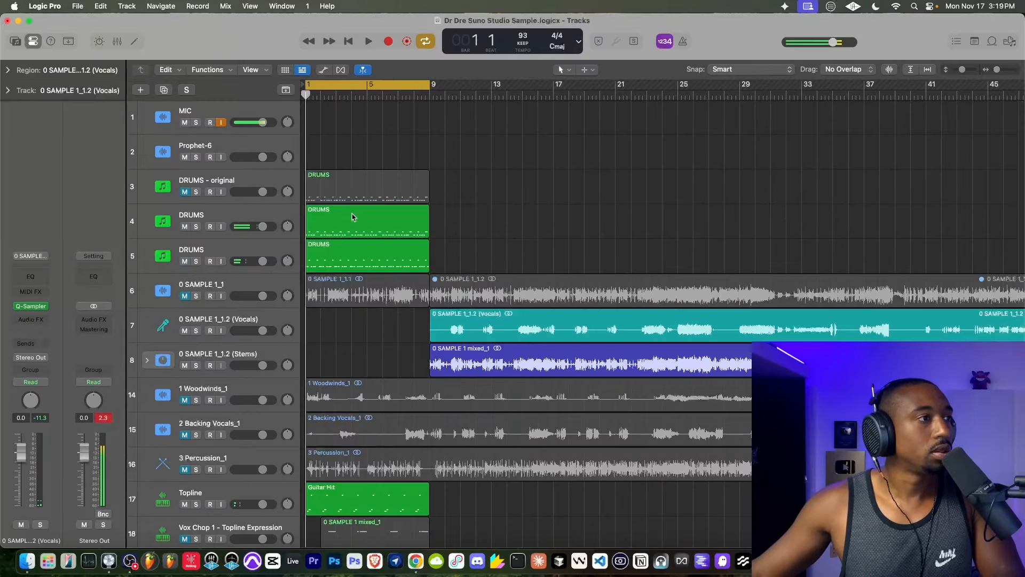
pyautogui.scroll(-5, 350, 217)
pyautogui.scroll(5, 354, 203)
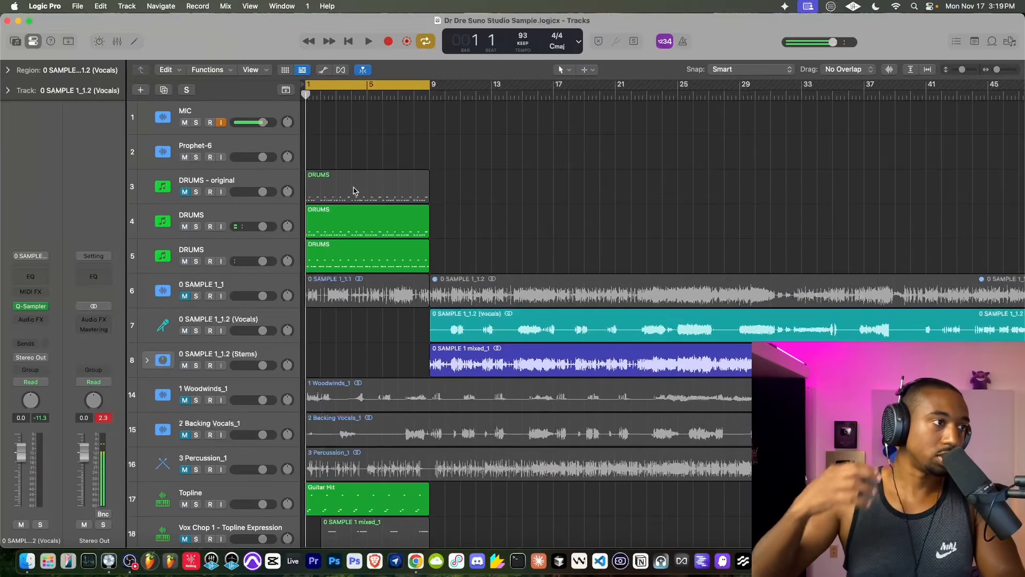
pyautogui.press('space')
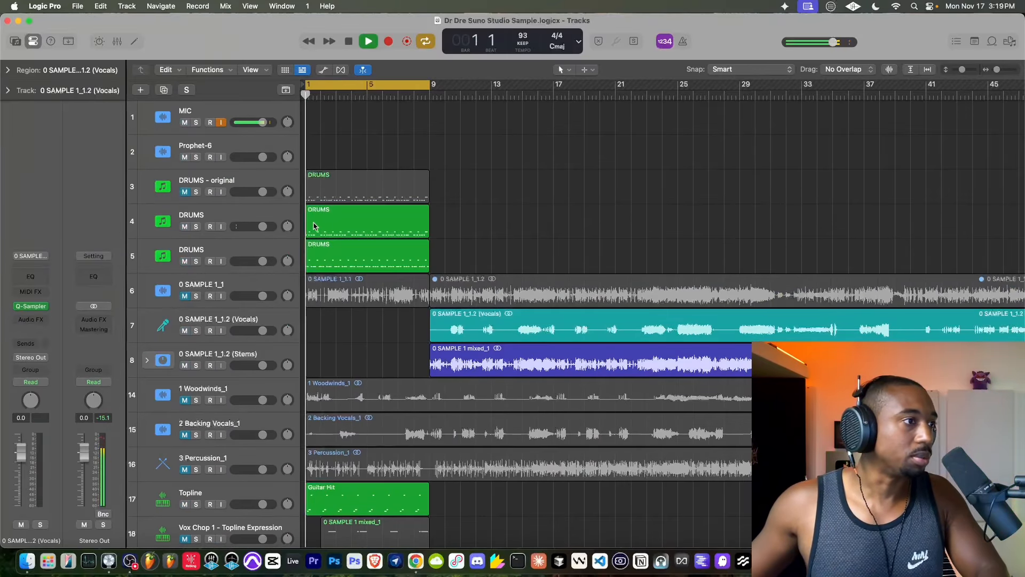
pyautogui.click(267, 223)
pyautogui.scroll(-5, 155, 433)
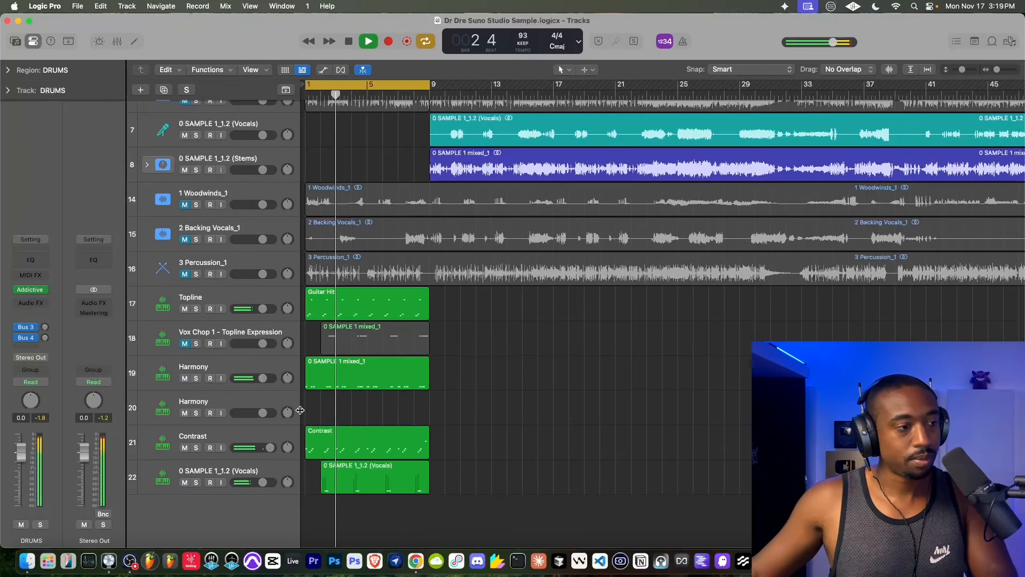
pyautogui.scroll(5, 300, 410)
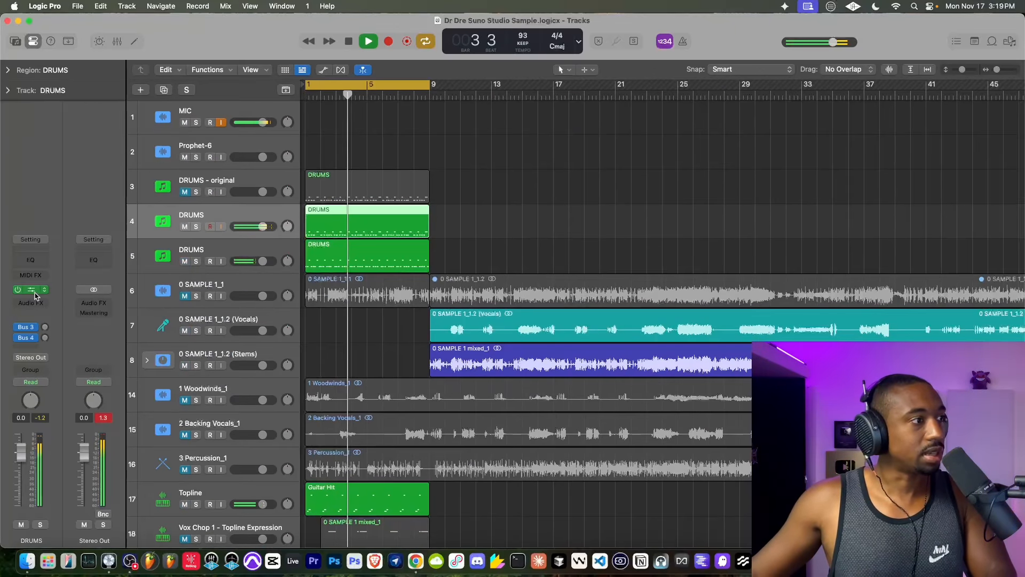
pyautogui.click(32, 290)
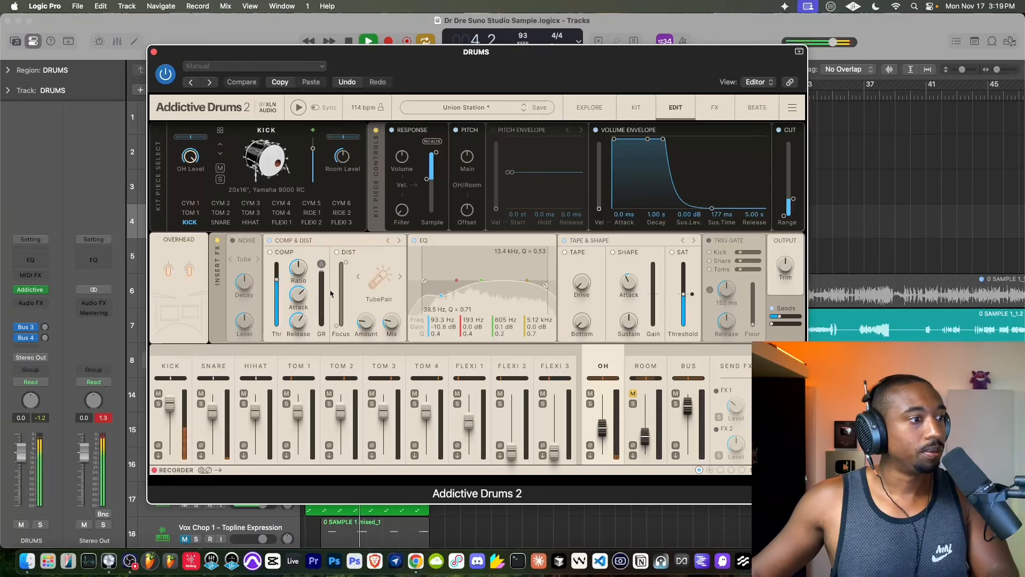
pyautogui.click(219, 364)
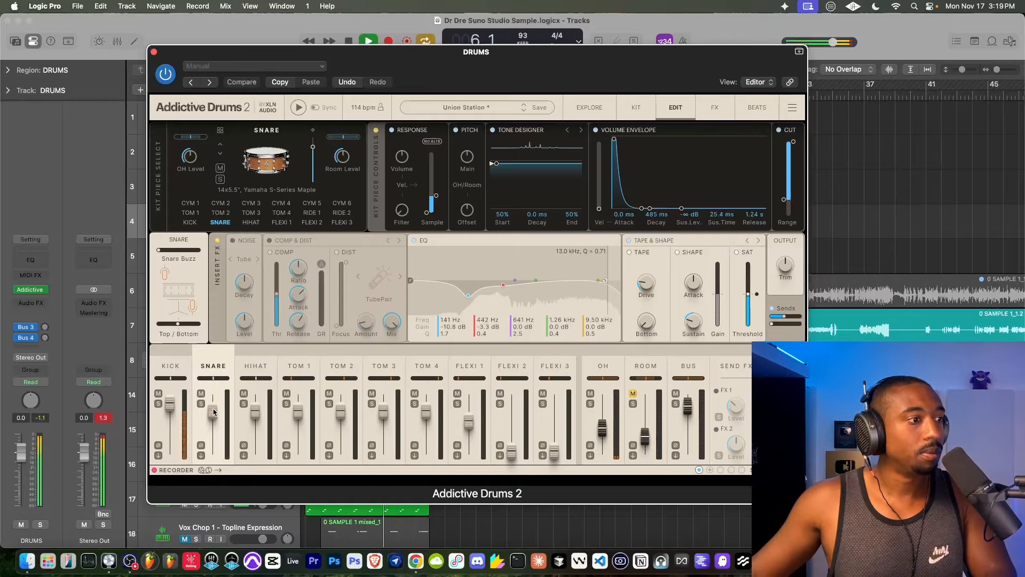
pyautogui.moveTo(213, 411); pyautogui.dragTo(212, 400)
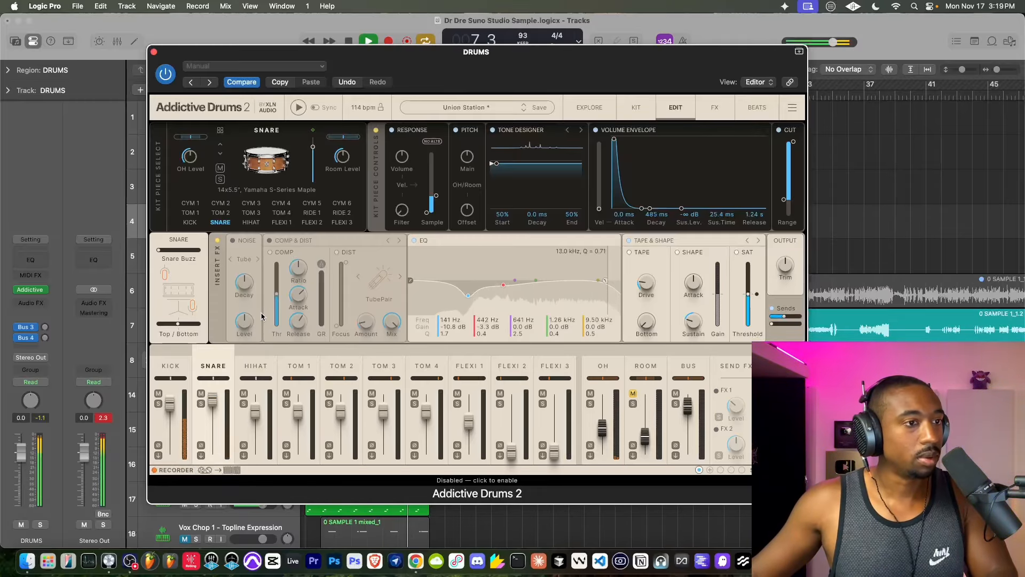
pyautogui.click(154, 52)
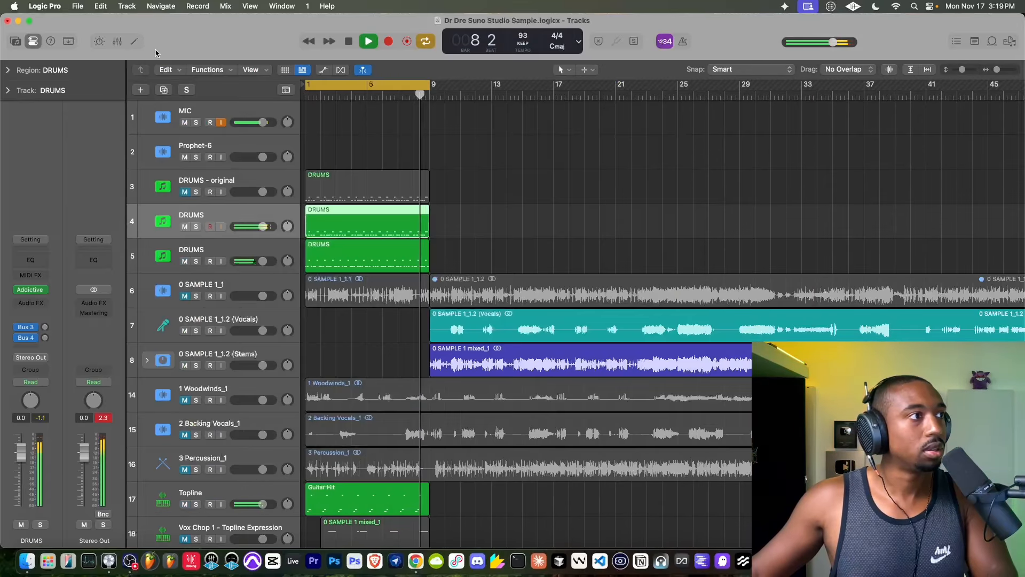
# - Unmute the Vox Chop 1 - Topline Expression track during playback and lower its volume to -8.6 dB
pyautogui.scroll(-3, 419, 249)
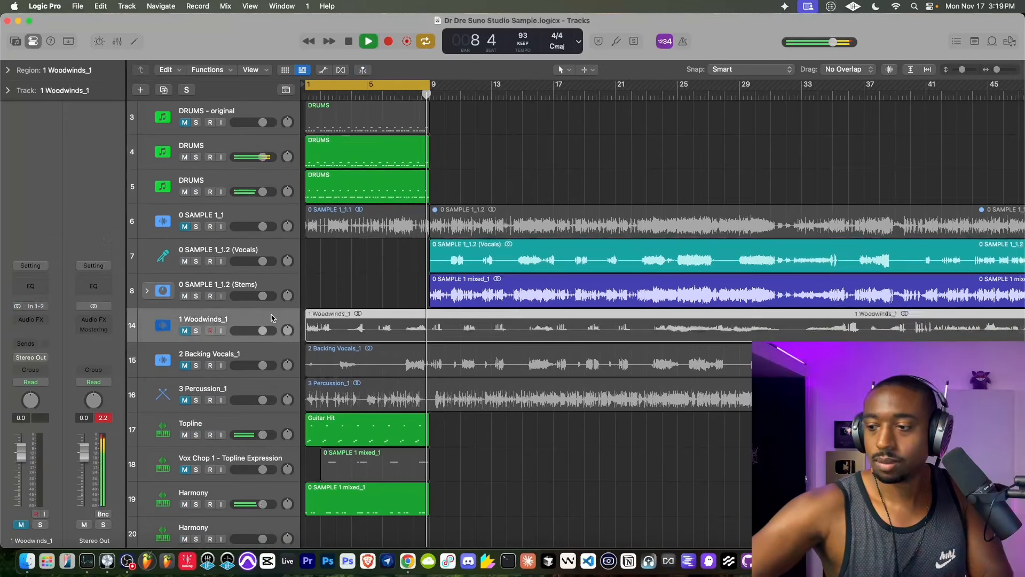
pyautogui.scroll(-5, 332, 357)
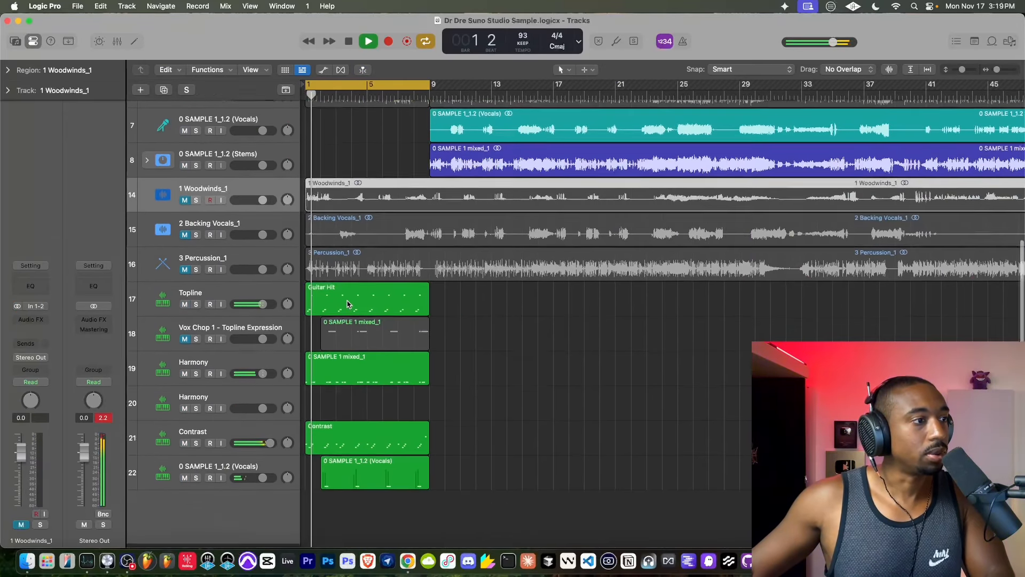
pyautogui.scroll(1, 332, 356)
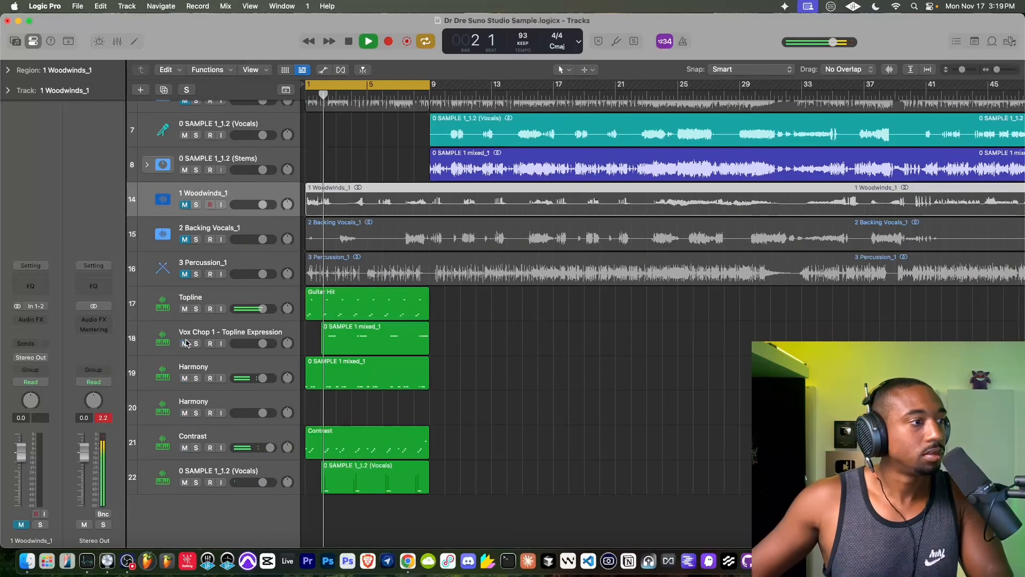
pyautogui.moveTo(263, 344); pyautogui.dragTo(250, 344)
# - Add a Sample Delay to the Vox Chop 1 - Topline Expression track and set its right delay to 3041 samples
pyautogui.click(223, 334)
pyautogui.click(34, 319)
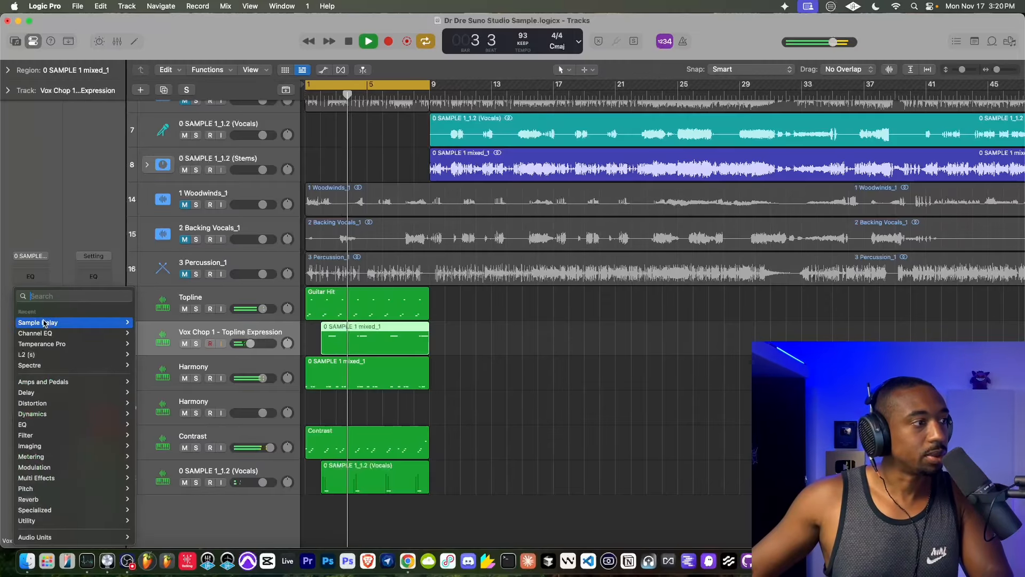
pyautogui.click(47, 322)
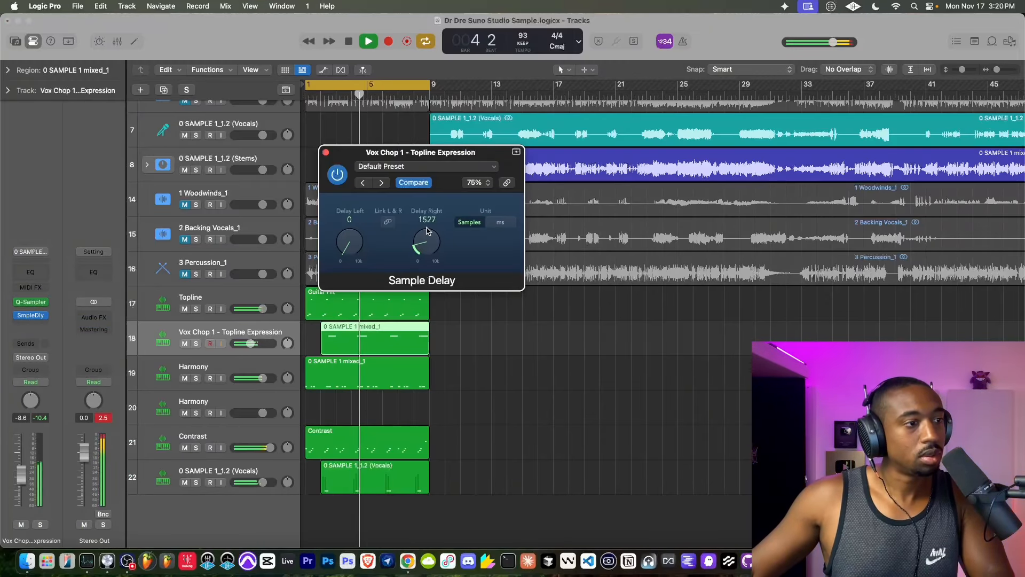
pyautogui.scroll(2, 427, 231)
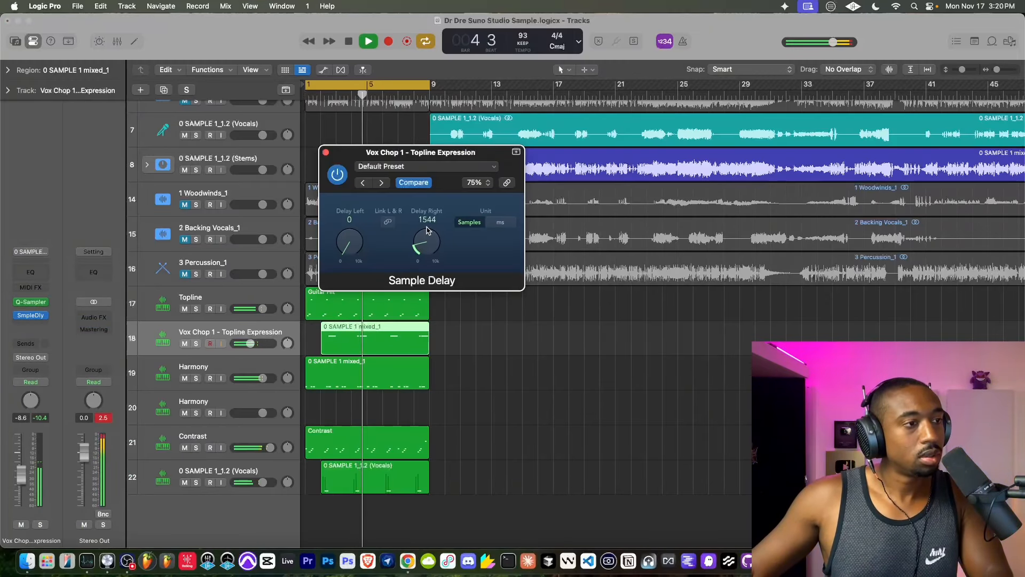
pyautogui.click(325, 153)
# - Solo the Topline track briefly during playback, add a Tape Delay to it and stop the loop
pyautogui.click(220, 297)
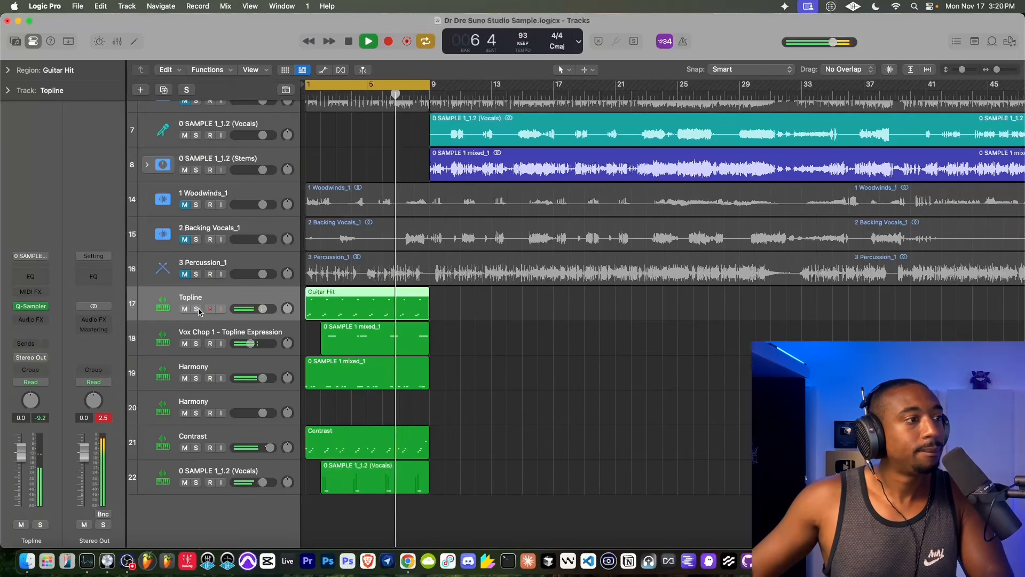
pyautogui.click(196, 308)
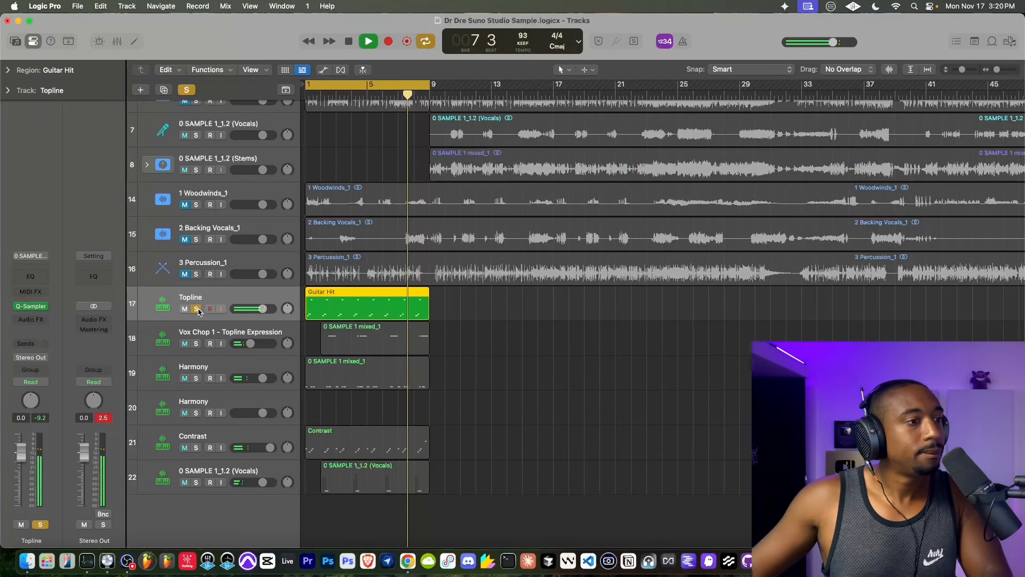
pyautogui.click(196, 309)
pyautogui.click(43, 320)
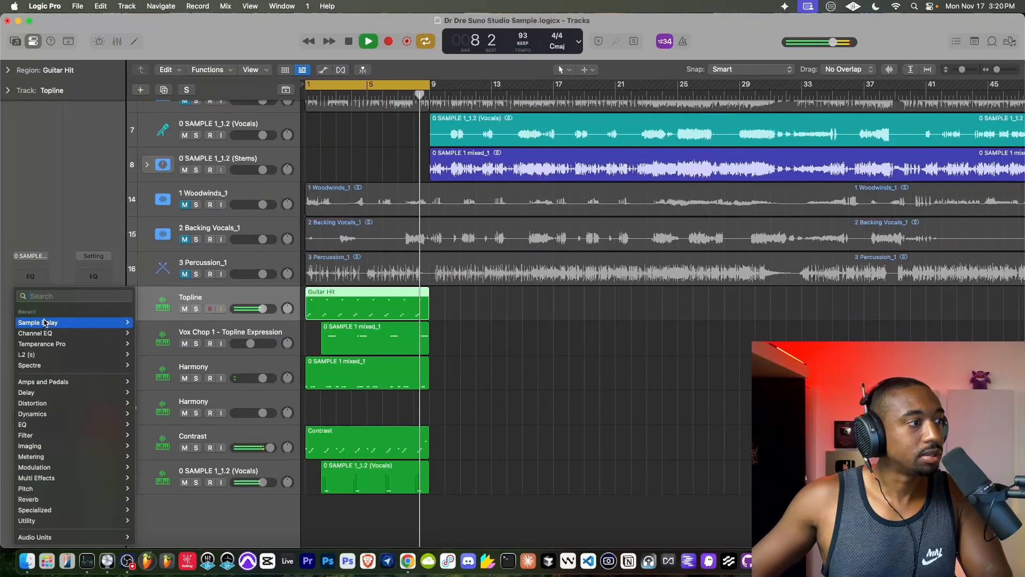
pyautogui.write('tape del')
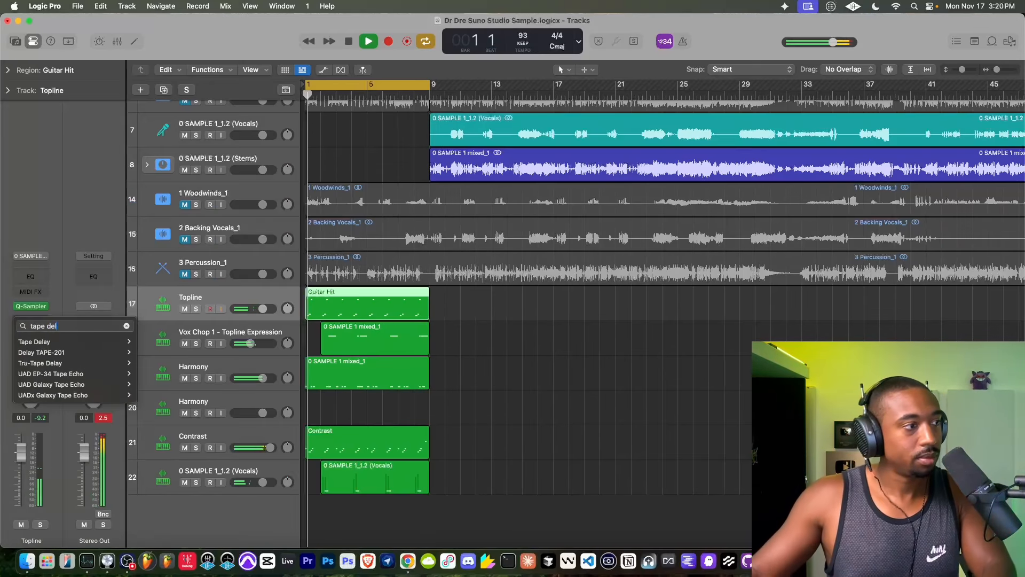
pyautogui.click(41, 342)
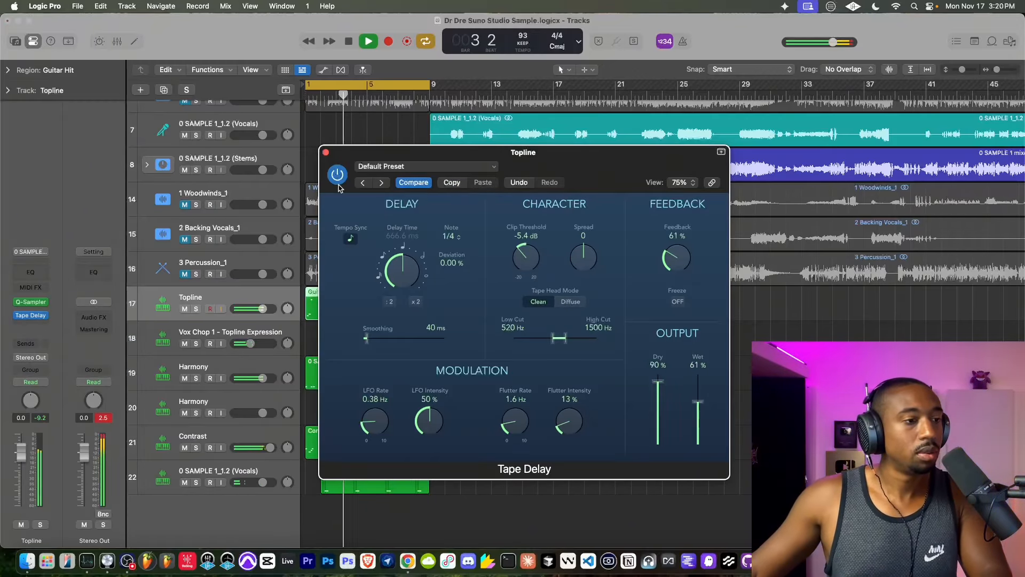
pyautogui.click(326, 152)
pyautogui.press('space')
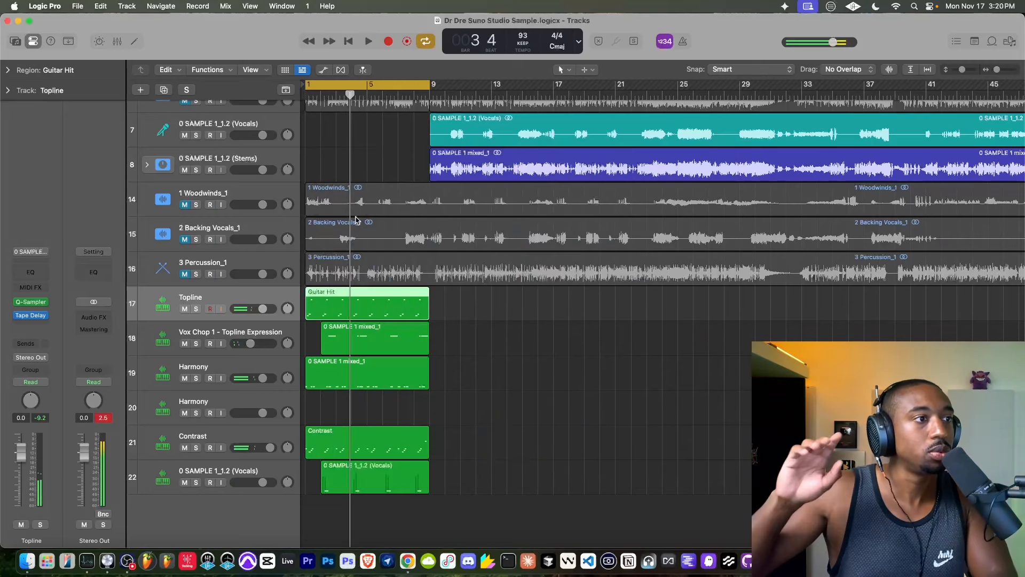
# - Audition the 1 Woodwinds_1 track in the playing loop, lower its volume and mute it again
pyautogui.press('space')
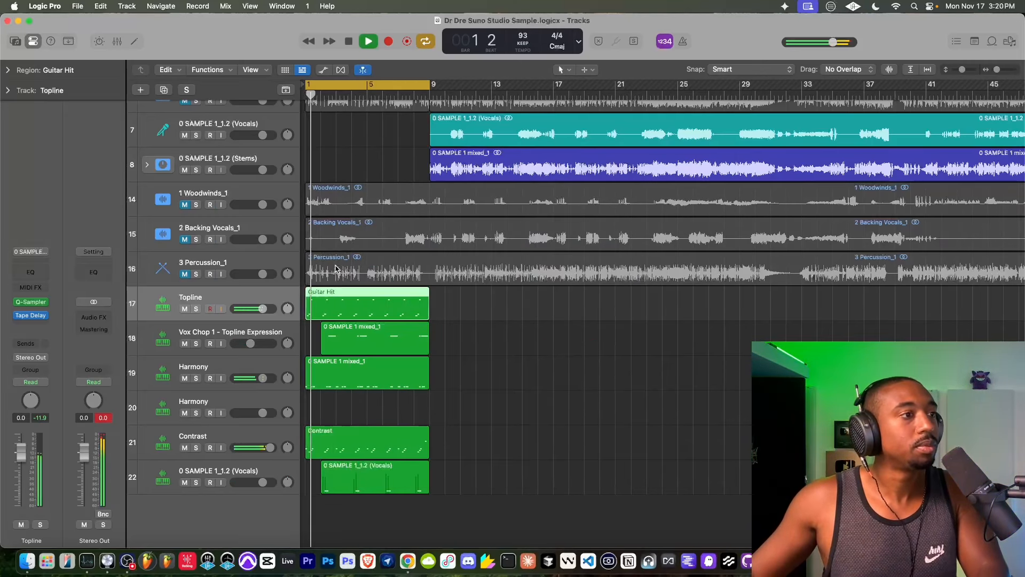
pyautogui.scroll(1, 210, 228)
pyautogui.click(185, 223)
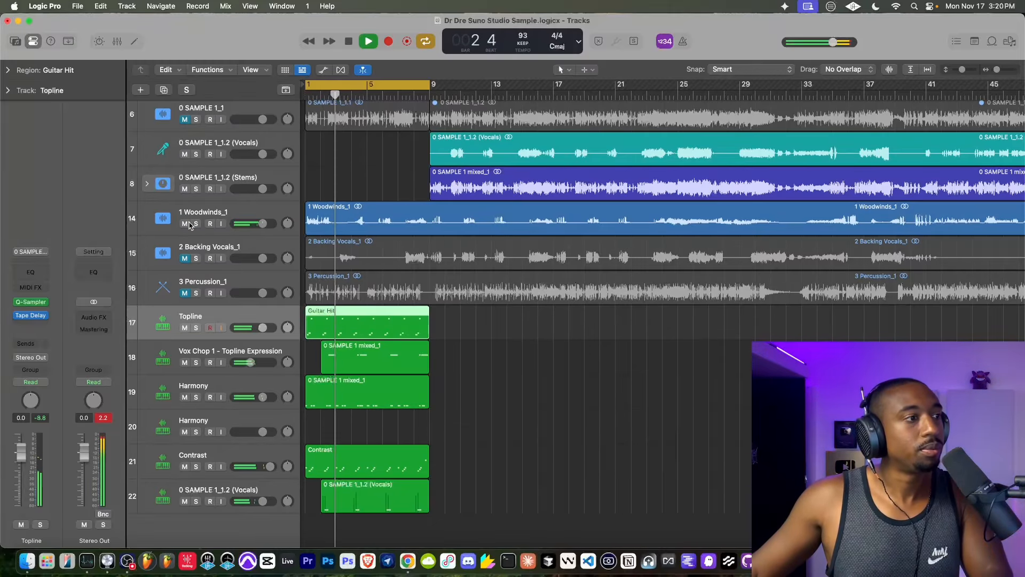
pyautogui.moveTo(258, 224); pyautogui.dragTo(251, 224)
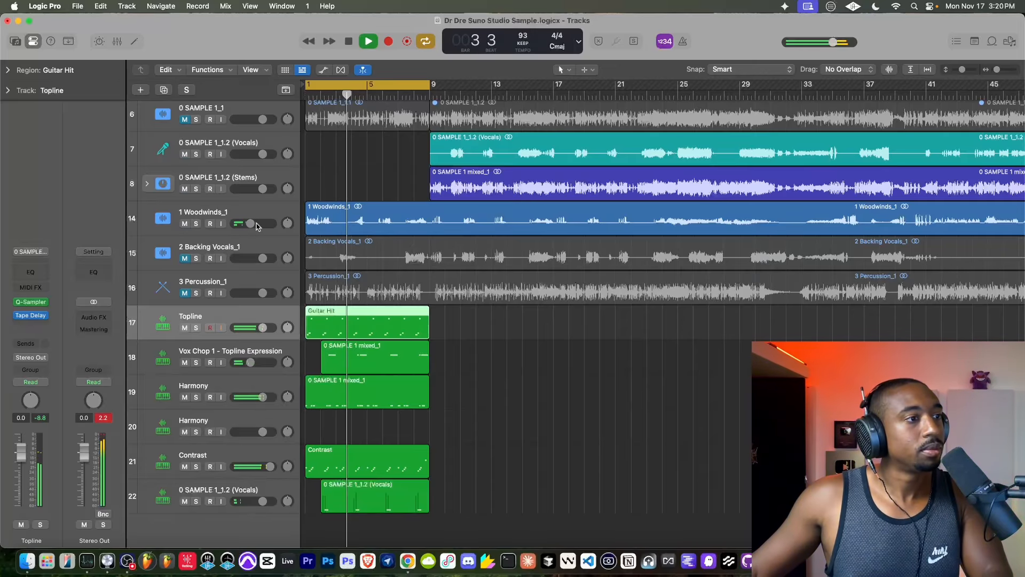
pyautogui.click(185, 224)
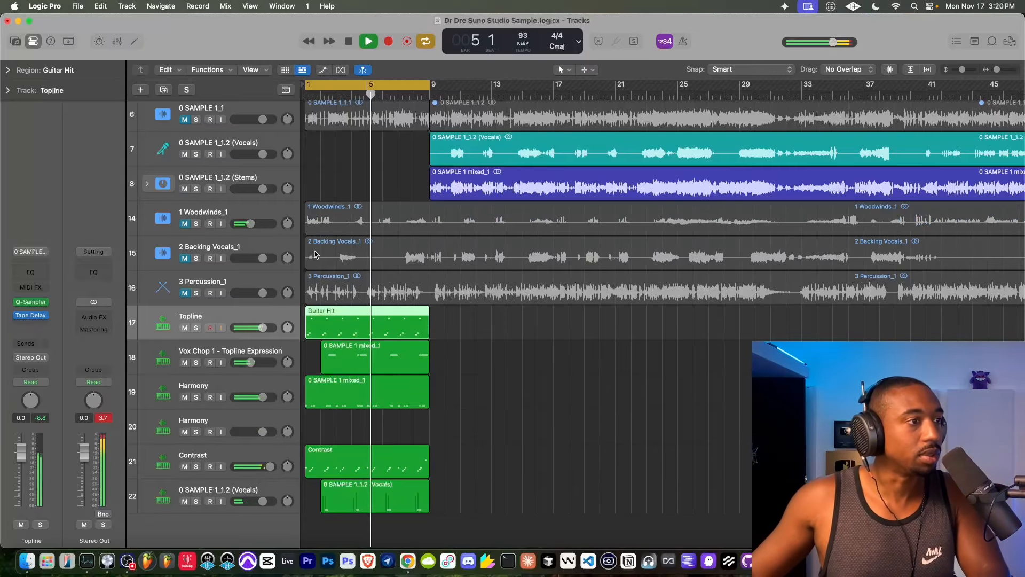
# - Check the levels of the first unmuted DRUMS track and the Stereo Out during playback and stop the loop
pyautogui.scroll(-1, 335, 377)
pyautogui.scroll(6, 334, 377)
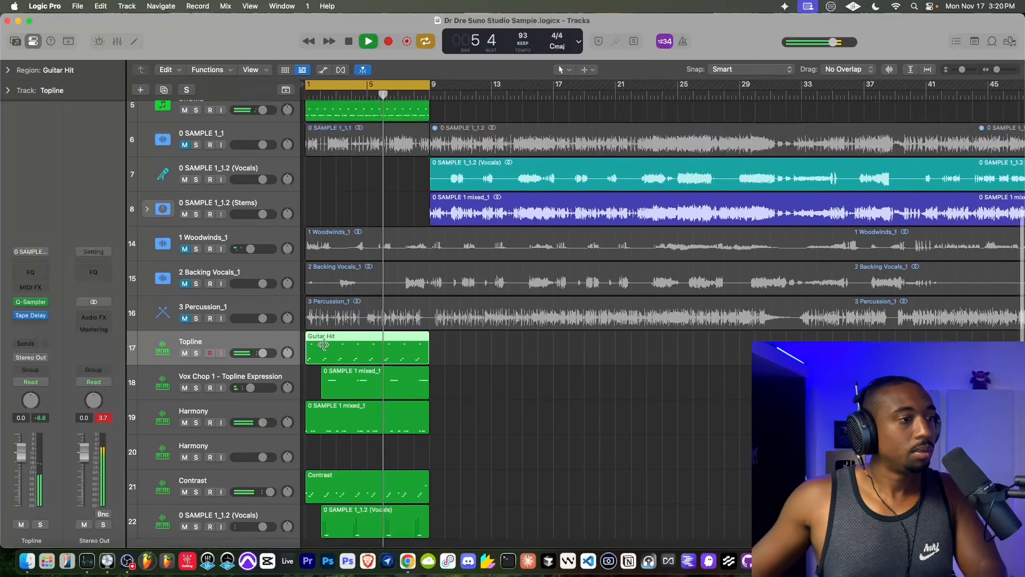
pyautogui.click(239, 217)
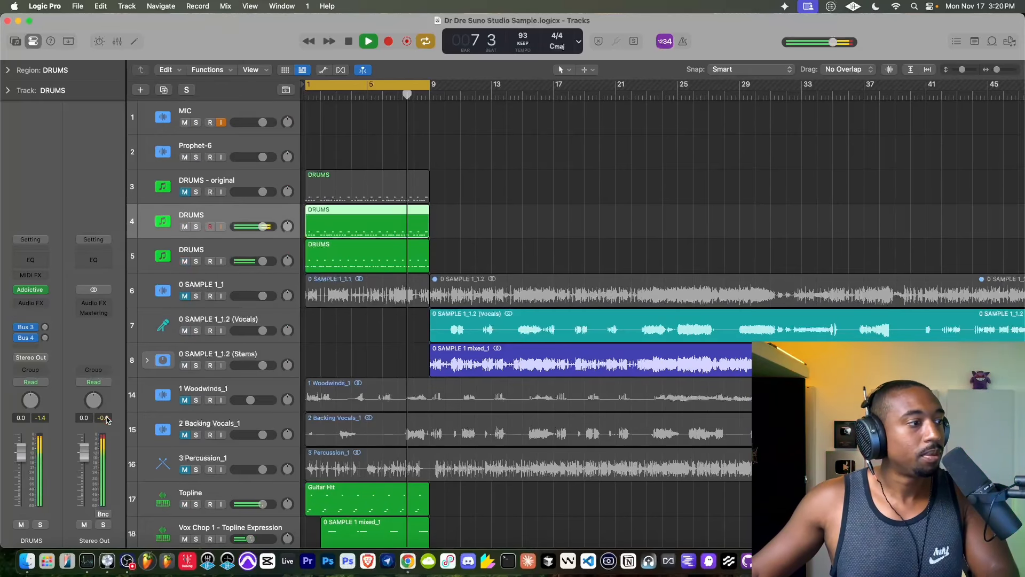
pyautogui.scroll(-8, 352, 277)
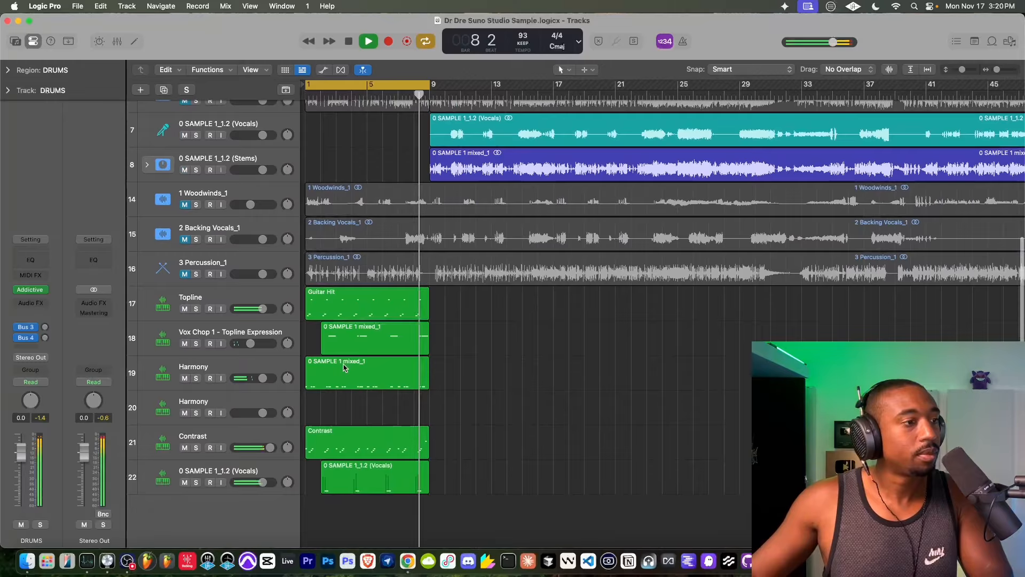
pyautogui.press('space')
# - Quantize all notes of the Guitar Hit and Vox Chop 1 regions to 1/16 notes with strength 77 and swing 62
pyautogui.scroll(6, 354, 300)
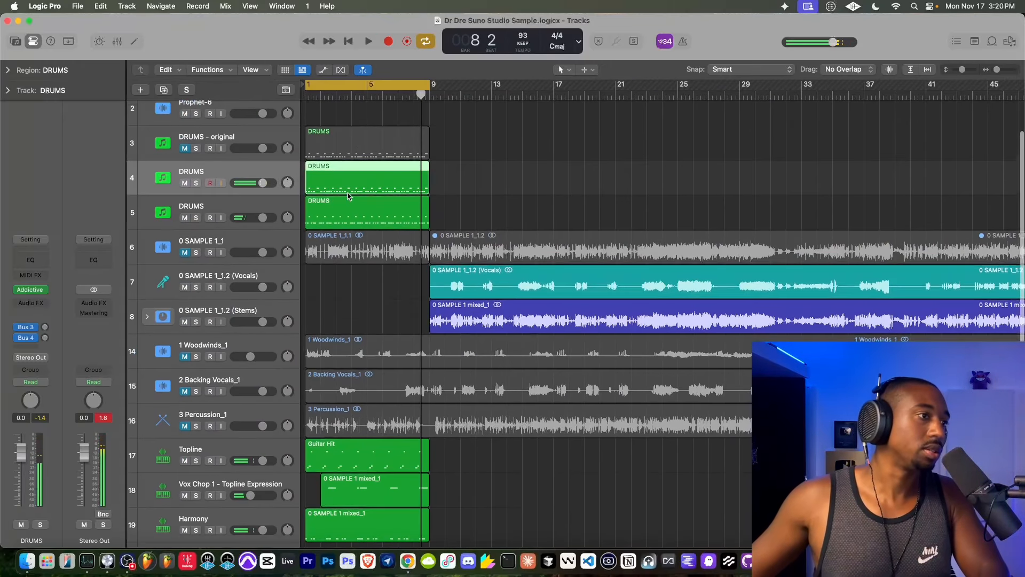
pyautogui.scroll(-3, 337, 201)
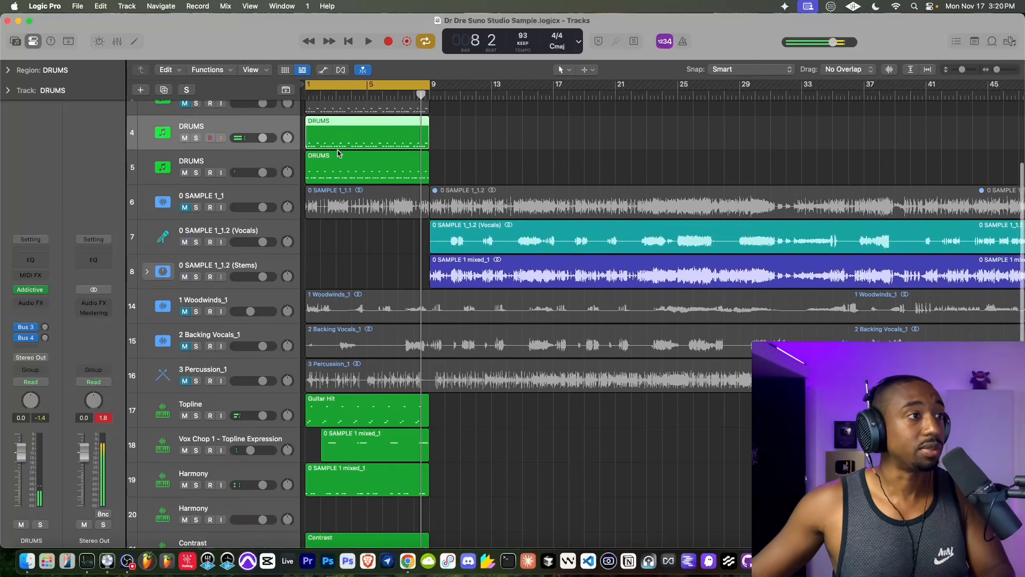
pyautogui.scroll(-8, 344, 264)
pyautogui.doubleClick(343, 315)
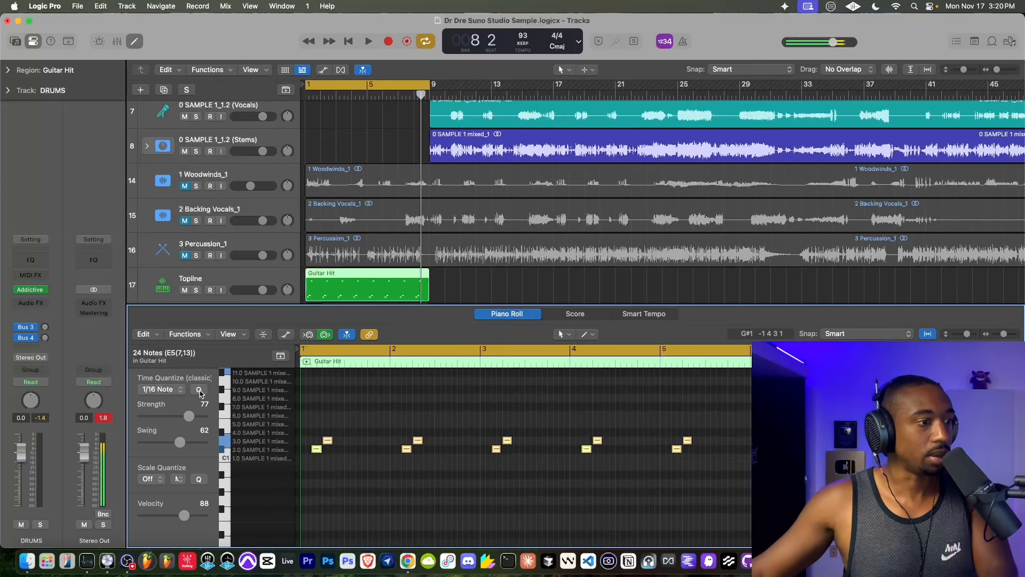
pyautogui.scroll(-4, 382, 254)
pyautogui.click(368, 224)
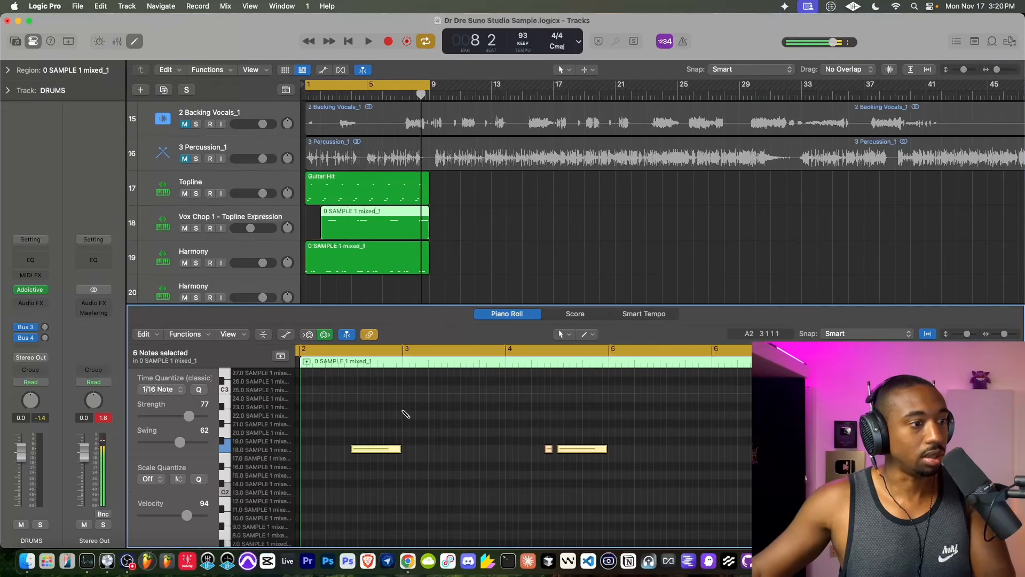
pyautogui.press('super+a')
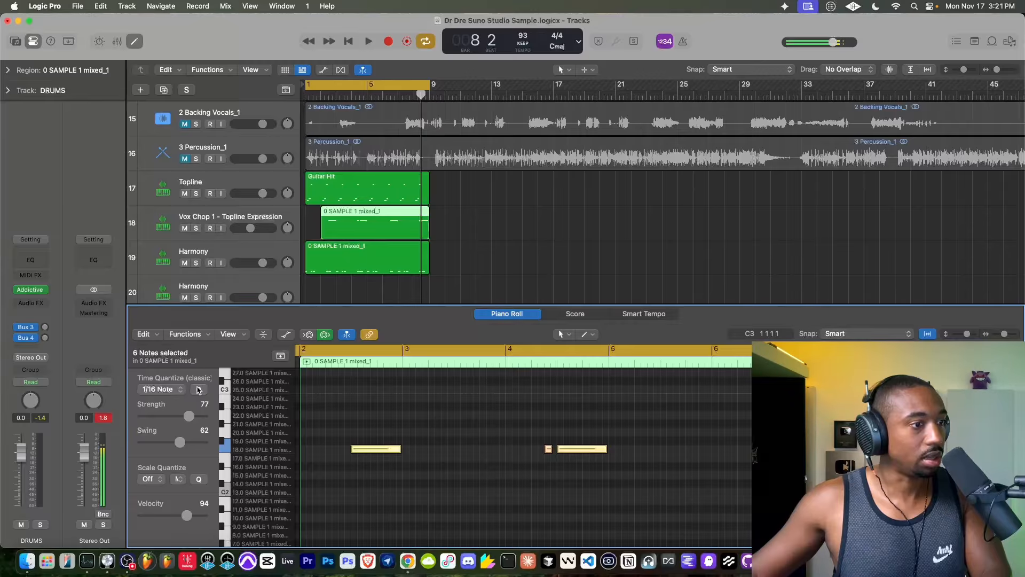
pyautogui.scroll(-3, 328, 283)
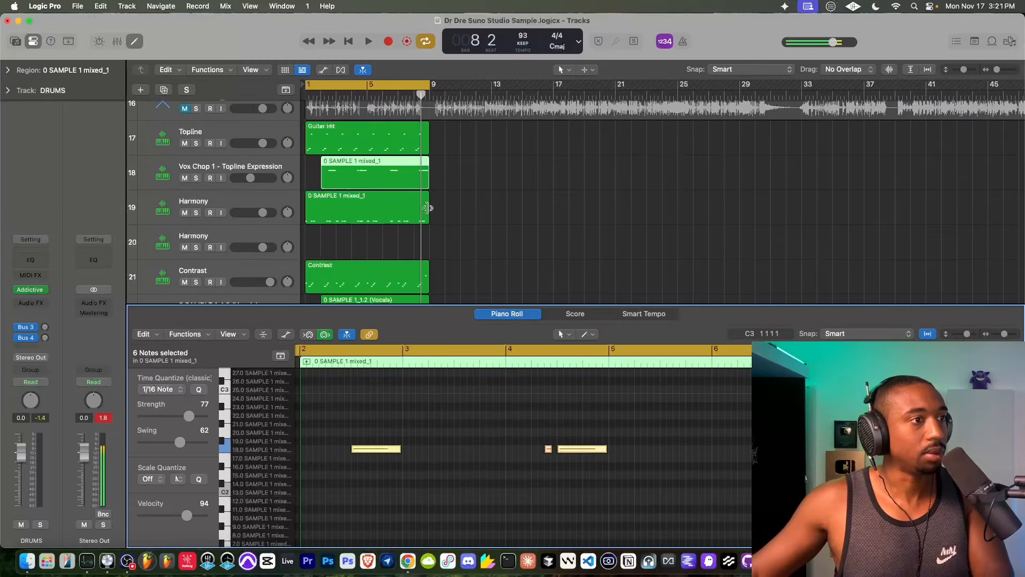
# - Select the Harmony, Contrast and 0 SAMPLE 1_1.2 (Vocals) regions together and quantize their notes to 1/16 with strength 77 and swing 62
pyautogui.moveTo(438, 210); pyautogui.dragTo(381, 259)
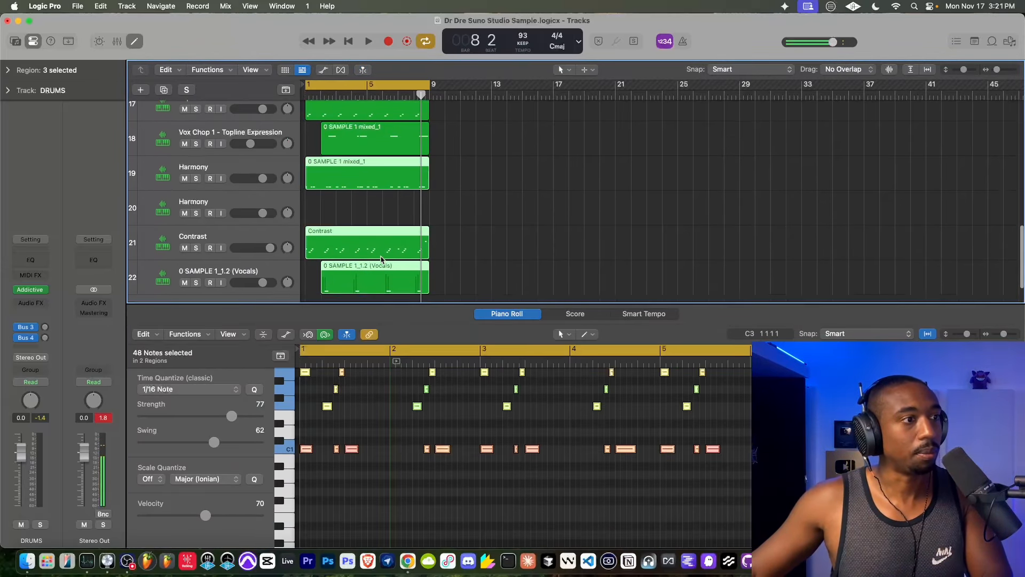
pyautogui.scroll(-2, 381, 259)
pyautogui.click(254, 391)
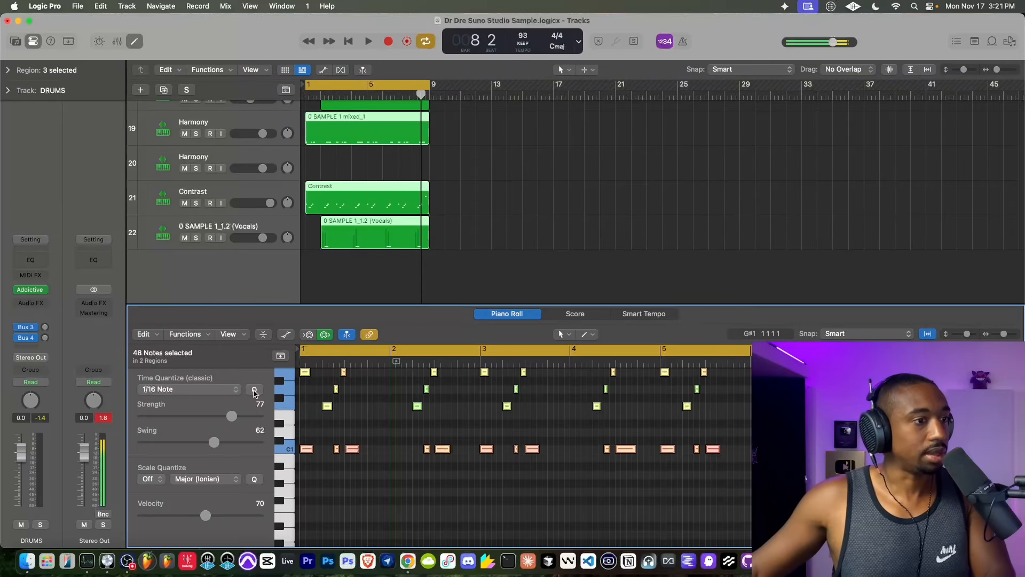
# - Play the loop, close the piano roll and mute the Vox Chop 1 - Topline Expression track
pyautogui.press('space')
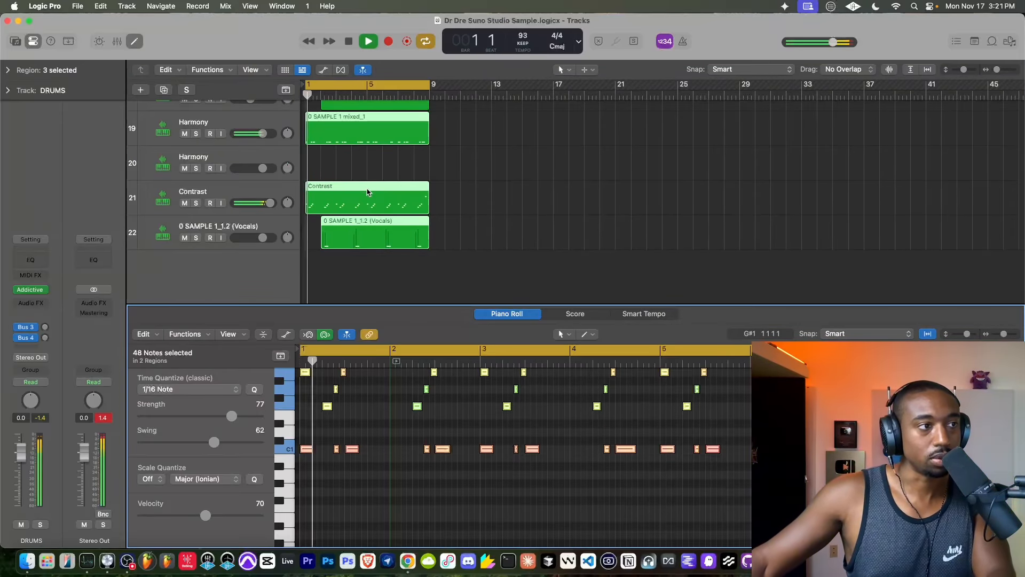
pyautogui.scroll(6, 342, 184)
pyautogui.scroll(5, 342, 183)
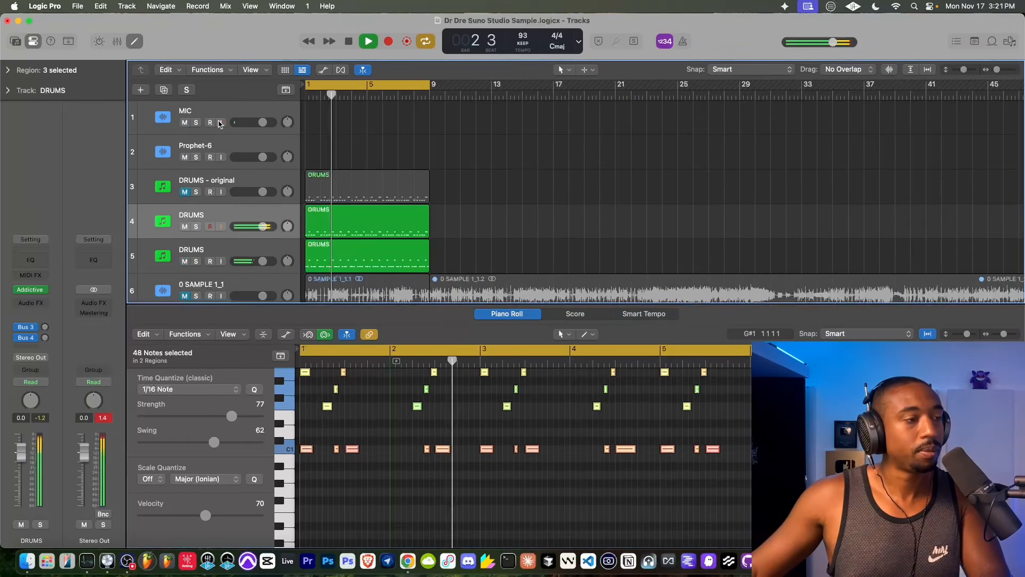
pyautogui.scroll(-10, 367, 200)
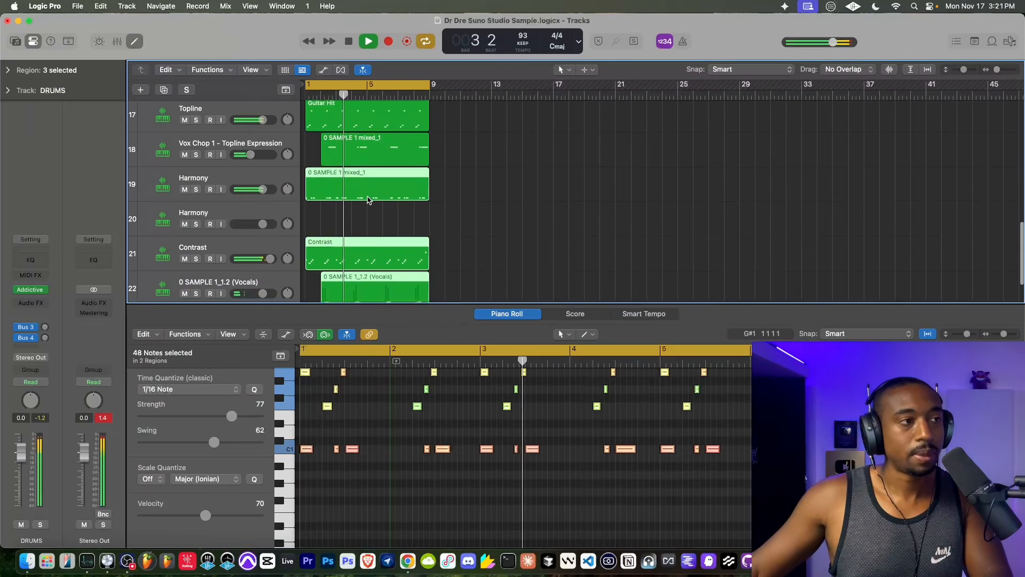
pyautogui.press('e')
pyautogui.scroll(4, 336, 199)
pyautogui.scroll(-1, 326, 197)
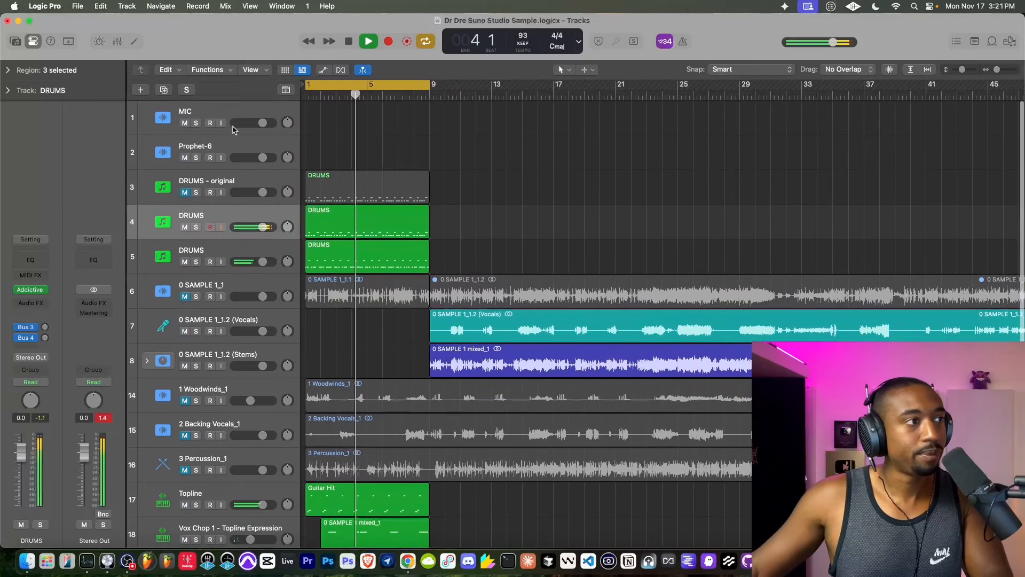
pyautogui.scroll(-6, 295, 193)
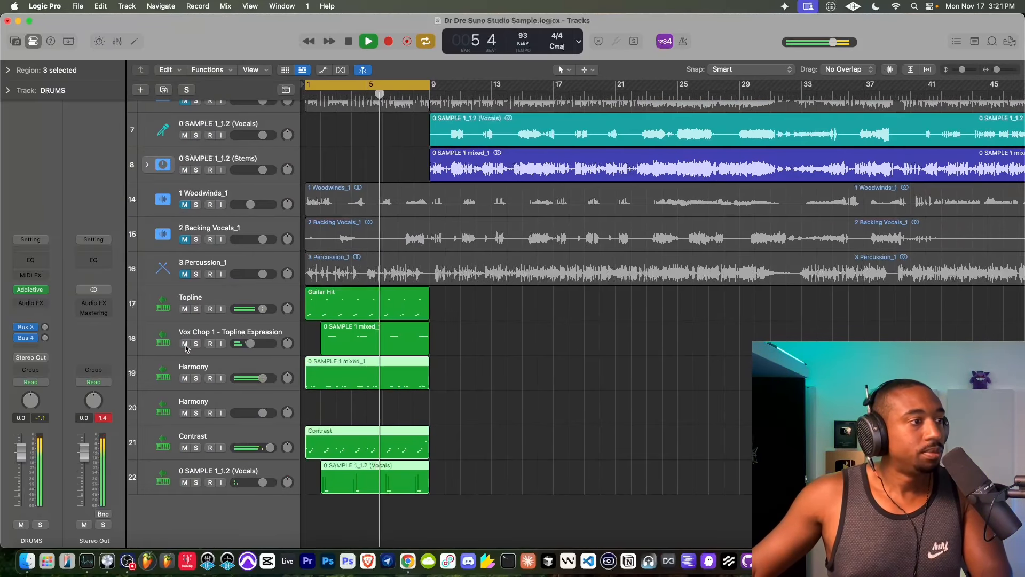
pyautogui.click(185, 345)
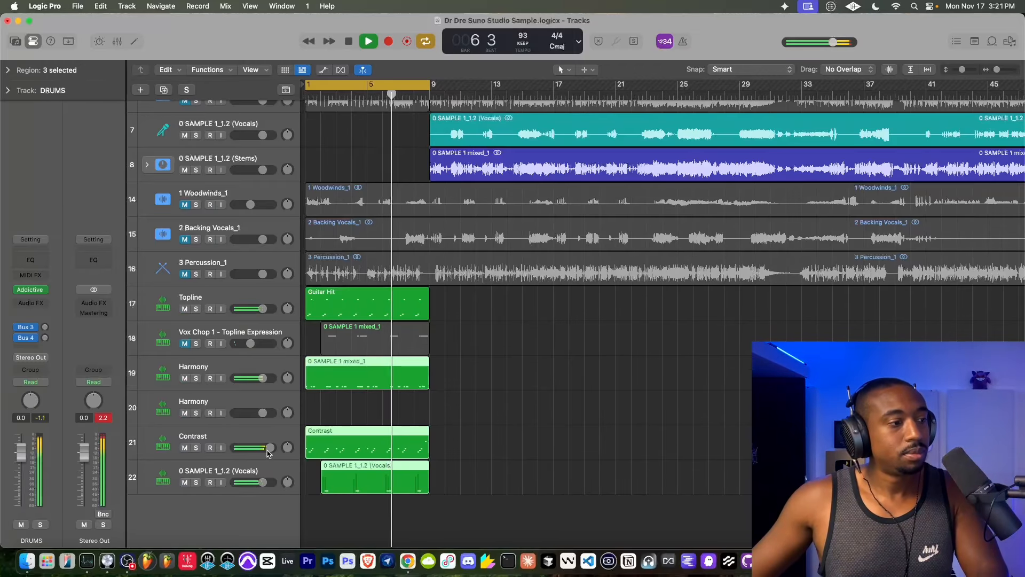
# - Create a new track with duplicate settings from the 0 SAMPLE 1_1.2 (Vocals) sampler track
pyautogui.click(251, 475)
pyautogui.rightClick(254, 475)
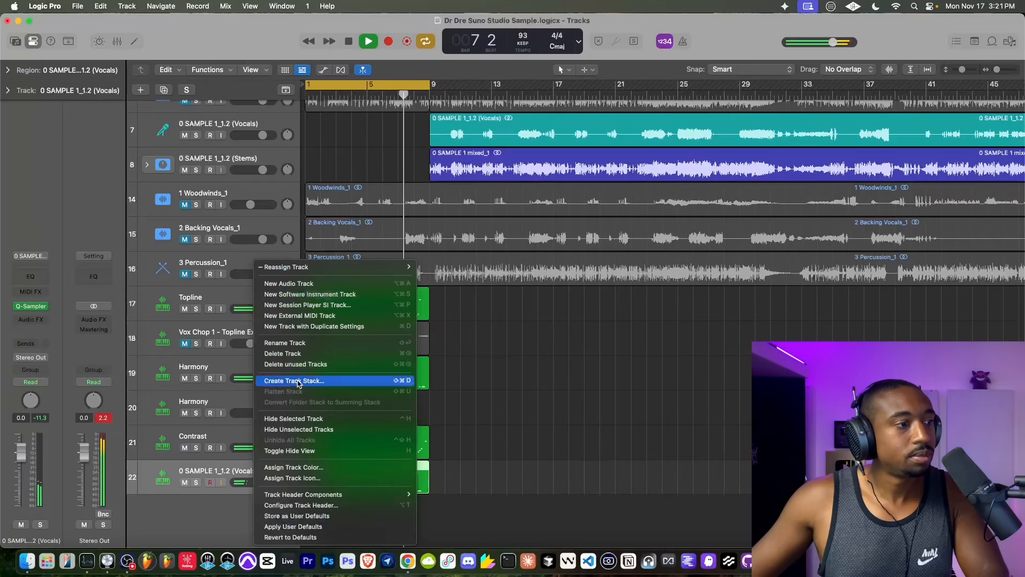
pyautogui.click(299, 326)
# - Turn on input monitoring for the MIC track and restart loop playback
pyautogui.scroll(6, 260, 149)
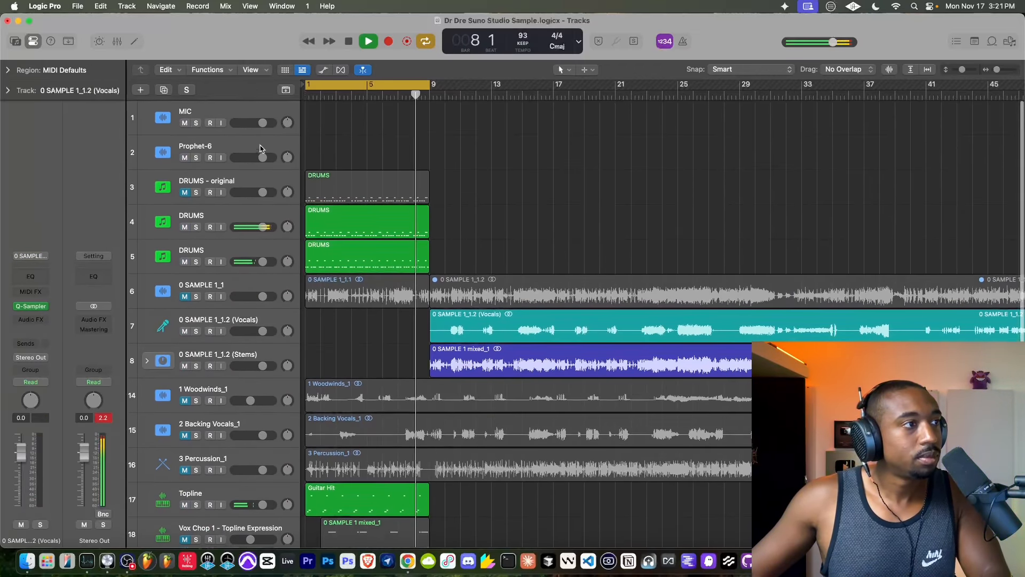
pyautogui.click(218, 123)
pyautogui.press('space')
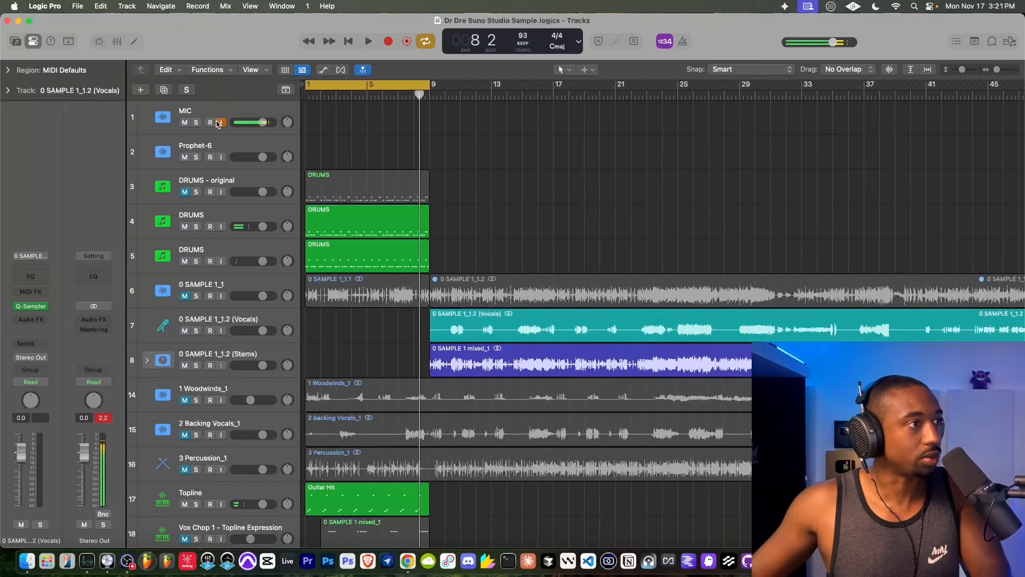
pyautogui.press('space')
# - Rename the duplicated vocal sampler track as Vocal Hits 3
pyautogui.scroll(-5, 345, 240)
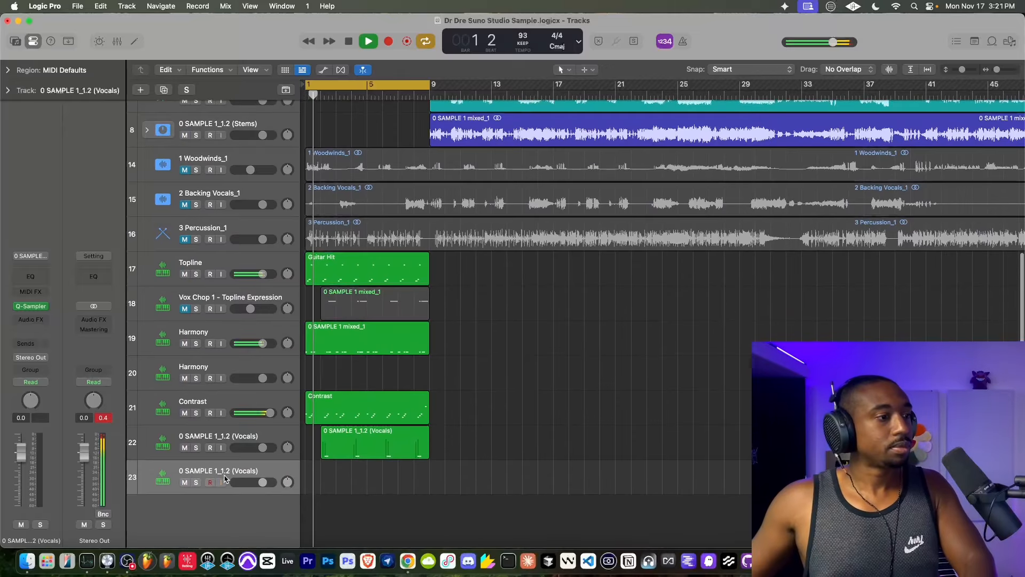
pyautogui.doubleClick(217, 472)
pyautogui.write('Vocal Hits 3')
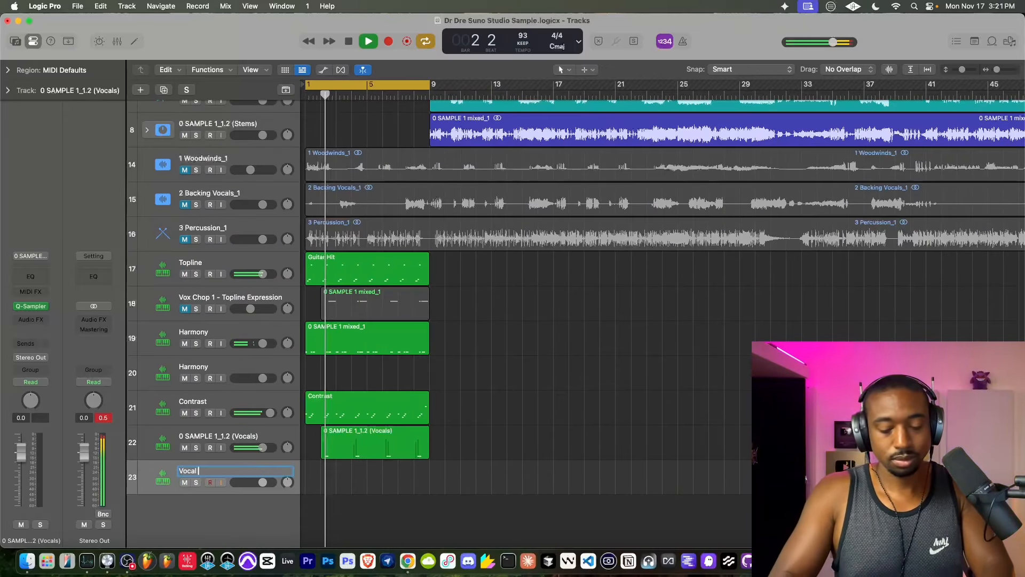
pyautogui.press('Return')
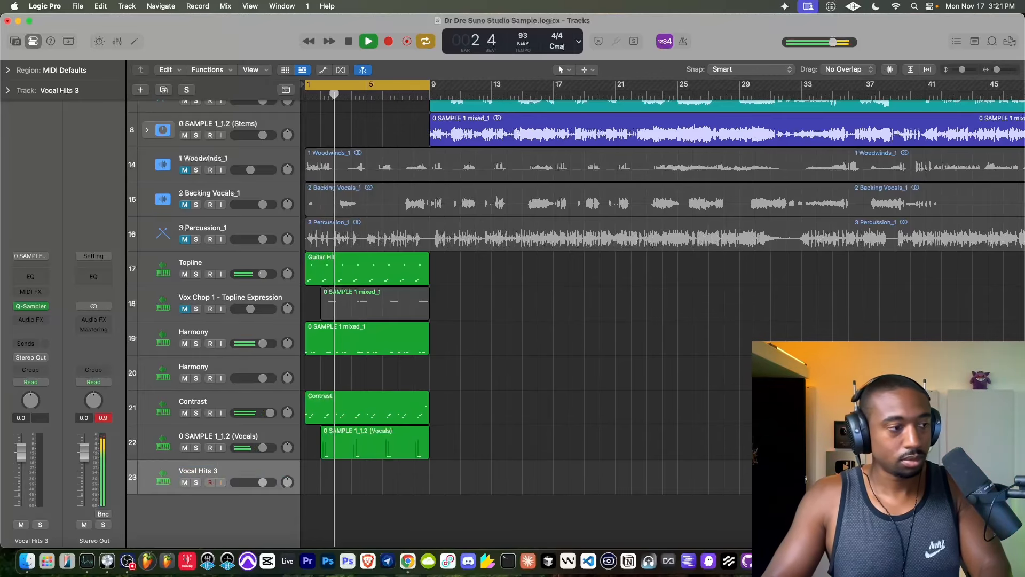
# - Rename the original 0 SAMPLE 1_1.2 (Vocals) sampler track as Vocal Hits 2
pyautogui.doubleClick(237, 436)
pyautogui.write('V')
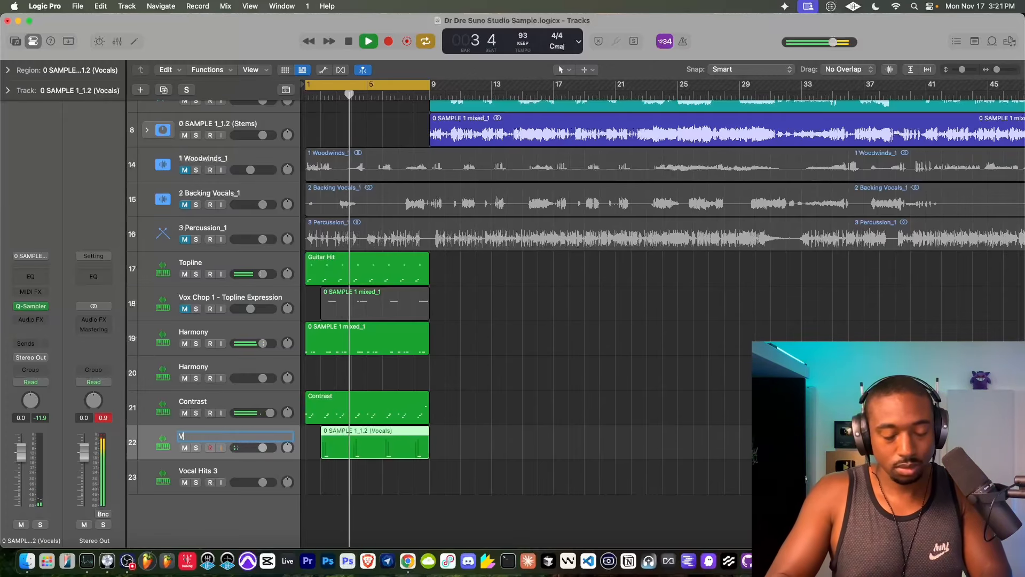
pyautogui.write('ocal H')
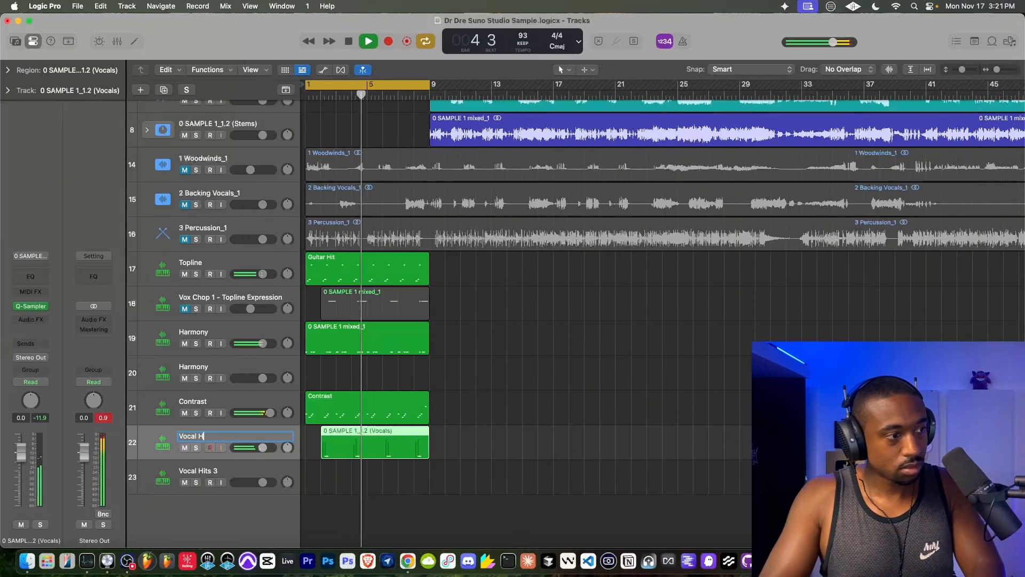
pyautogui.write('its 2')
pyautogui.press('Return')
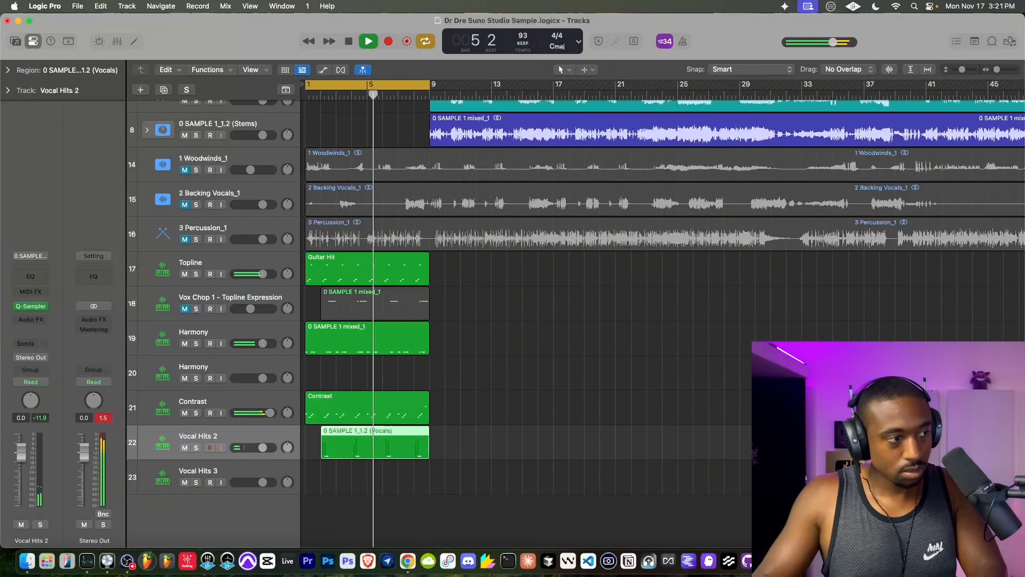
# - Enable Flex with Follow Tempo in the Vocal Hits 3 Quick Sampler and start recording a part over the loop
pyautogui.click(243, 469)
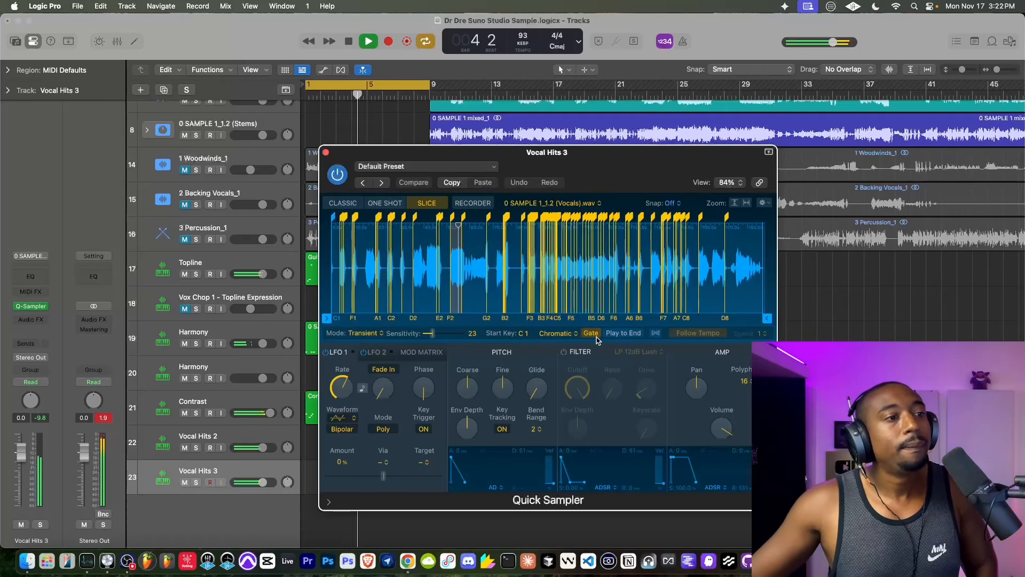
pyautogui.click(657, 334)
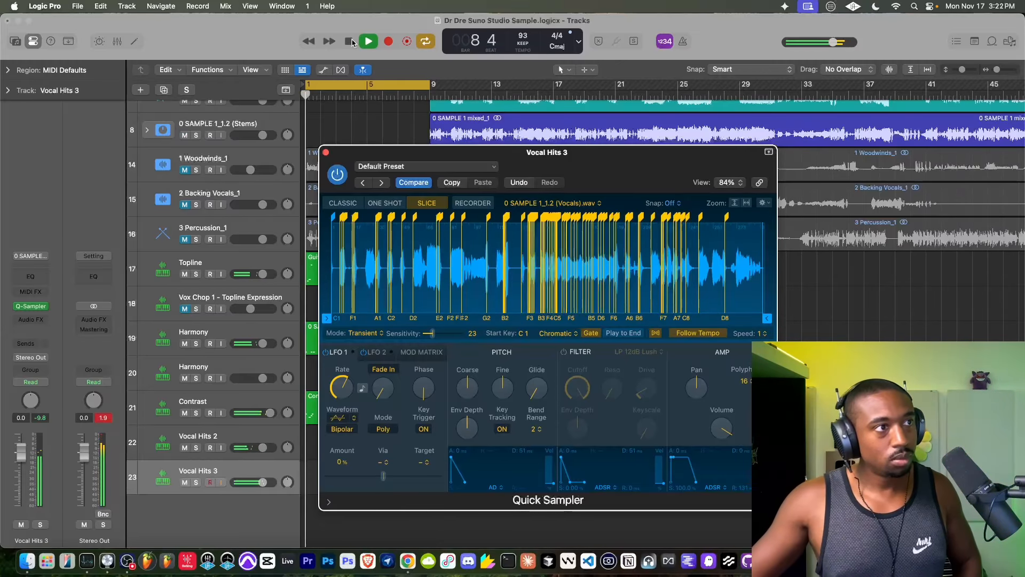
pyautogui.click(385, 44)
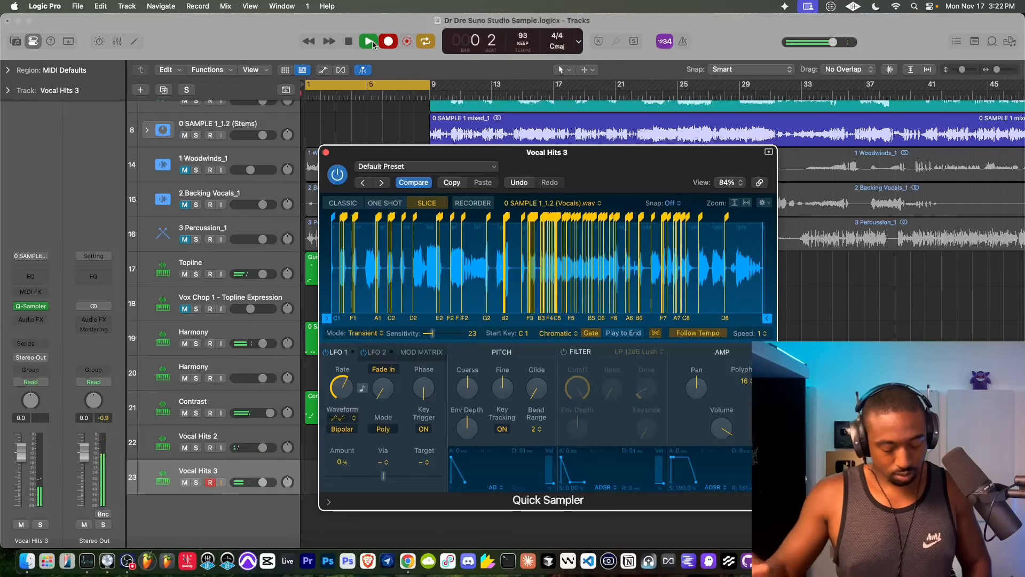
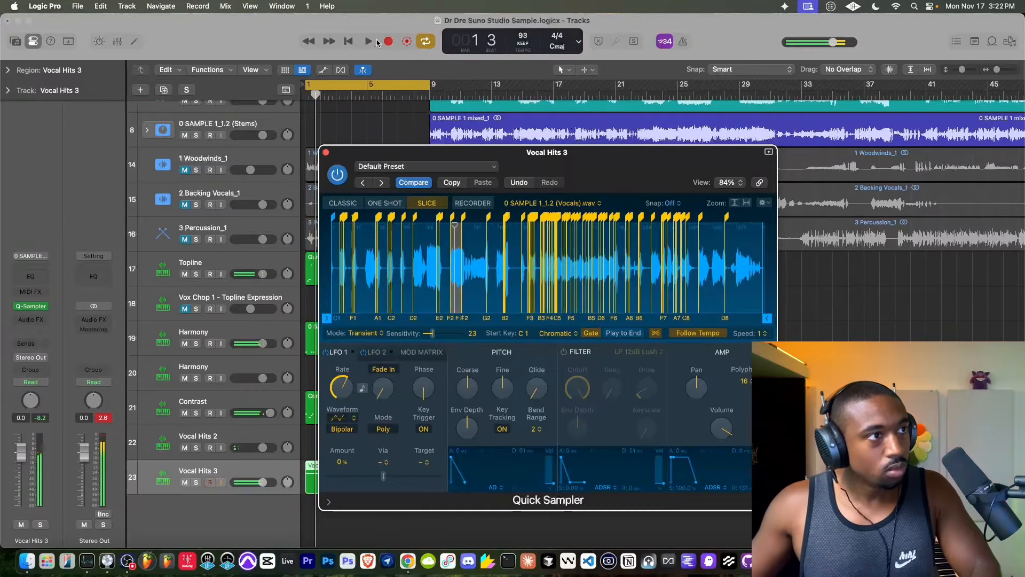
# - Play the Vocal Hits 3 take back from the start of the loop and close its Quick Sampler
pyautogui.click(391, 42)
pyautogui.scroll(5, 331, 115)
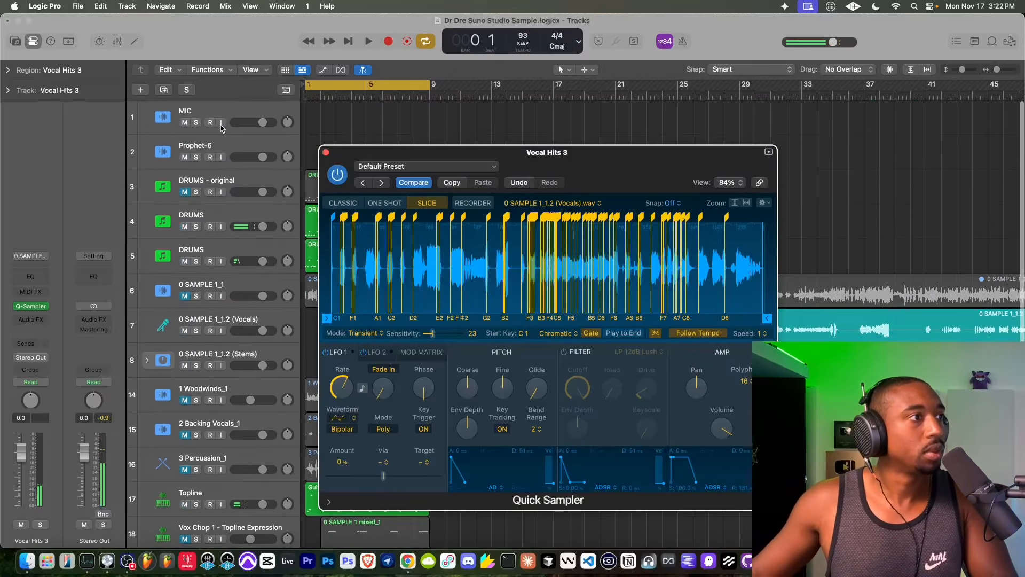
pyautogui.click(392, 137)
pyautogui.press('space')
pyautogui.scroll(-3, 392, 137)
pyautogui.click(325, 152)
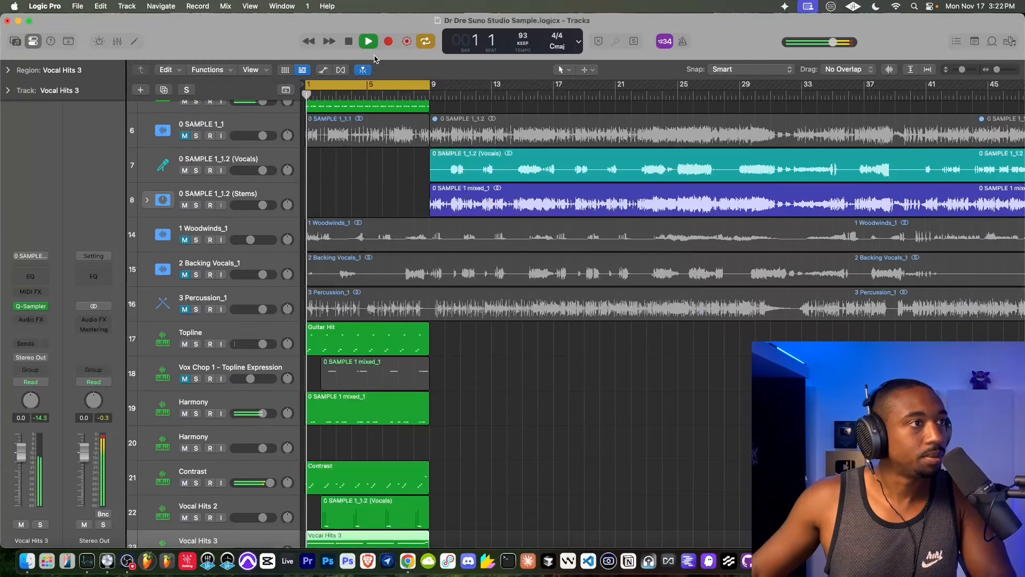
# - Lower the Vocal Hits 3 track volume to -13.4 dB during loop playback
pyautogui.scroll(-3, 357, 213)
pyautogui.scroll(1, 352, 238)
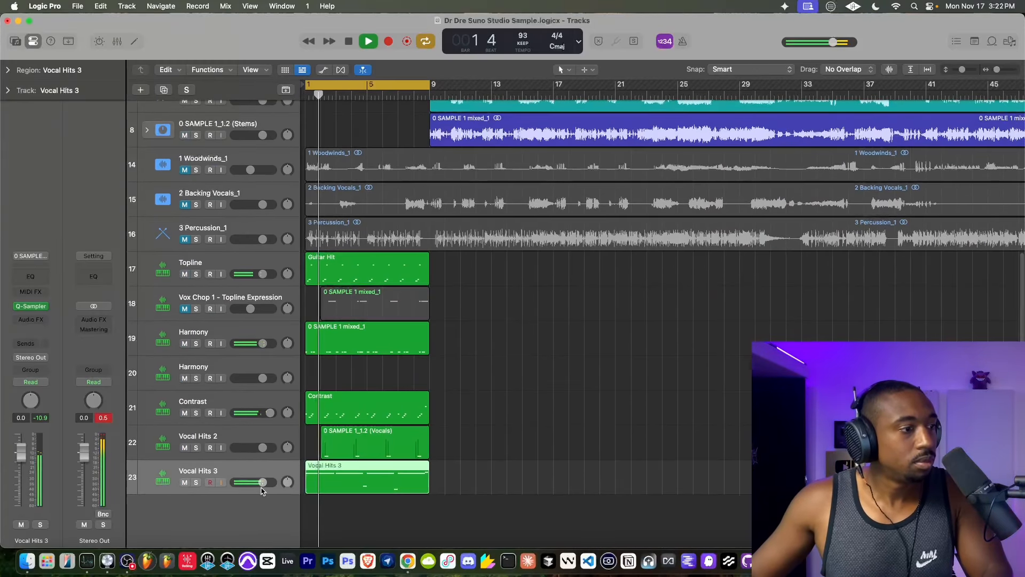
pyautogui.moveTo(262, 482); pyautogui.dragTo(247, 484)
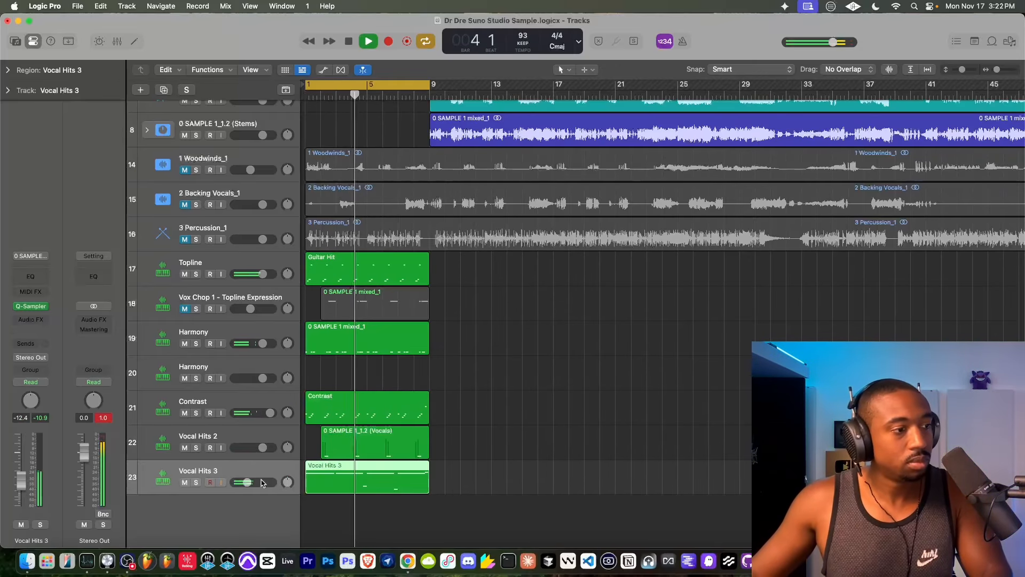
pyautogui.moveTo(247, 483); pyautogui.dragTo(244, 483)
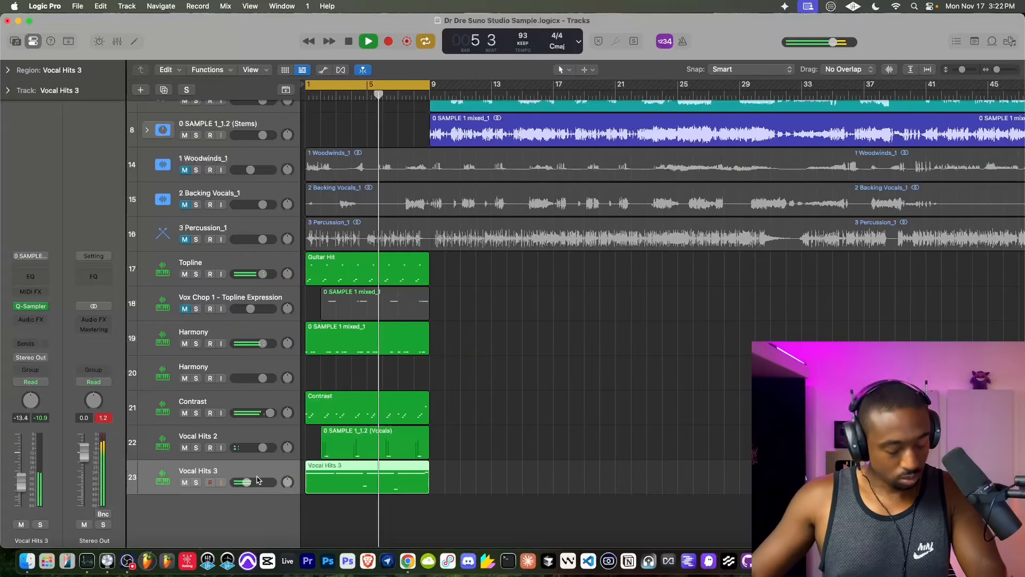
# - Delete the Vocal Hits 3 region and record a replacement part from bar 1 over the eight-bar loop
pyautogui.press('space')
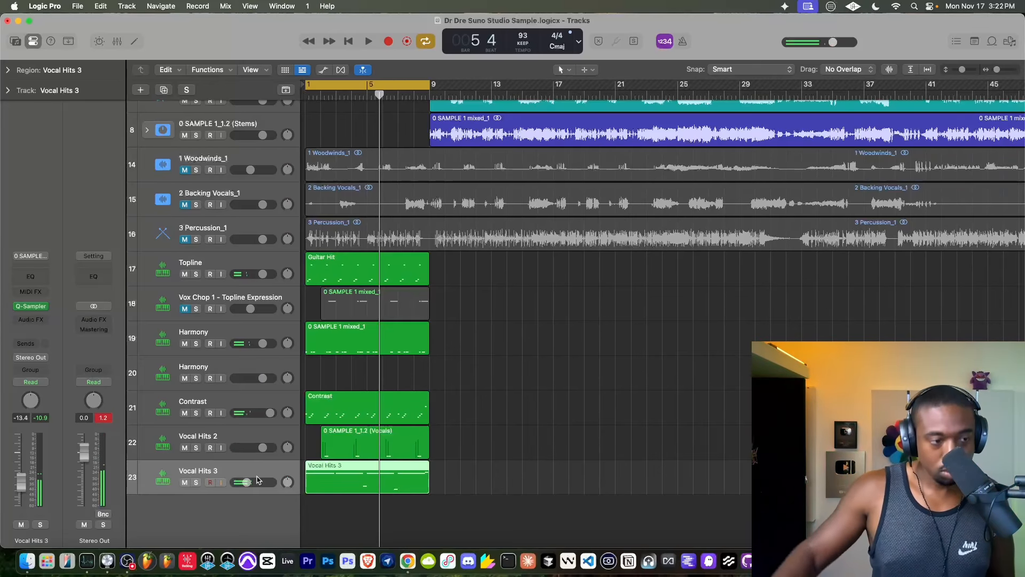
pyautogui.press('Delete')
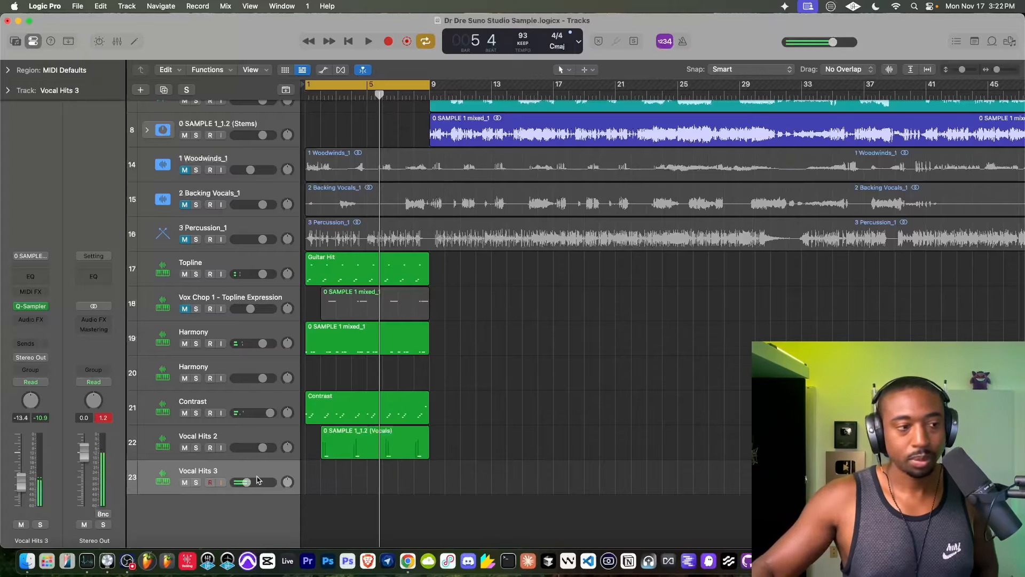
pyautogui.click(353, 42)
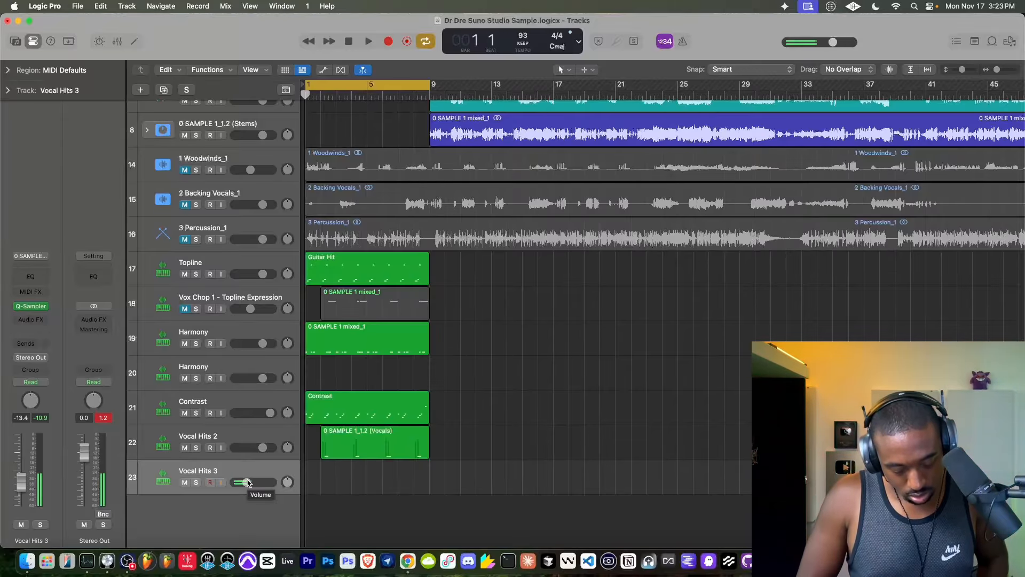
pyautogui.scroll(10, 244, 126)
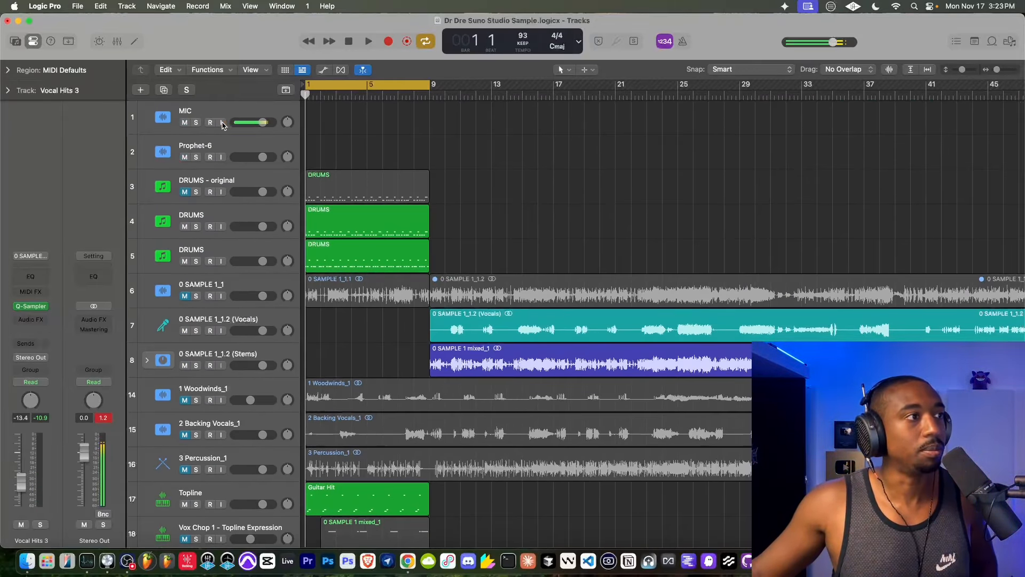
pyautogui.click(387, 45)
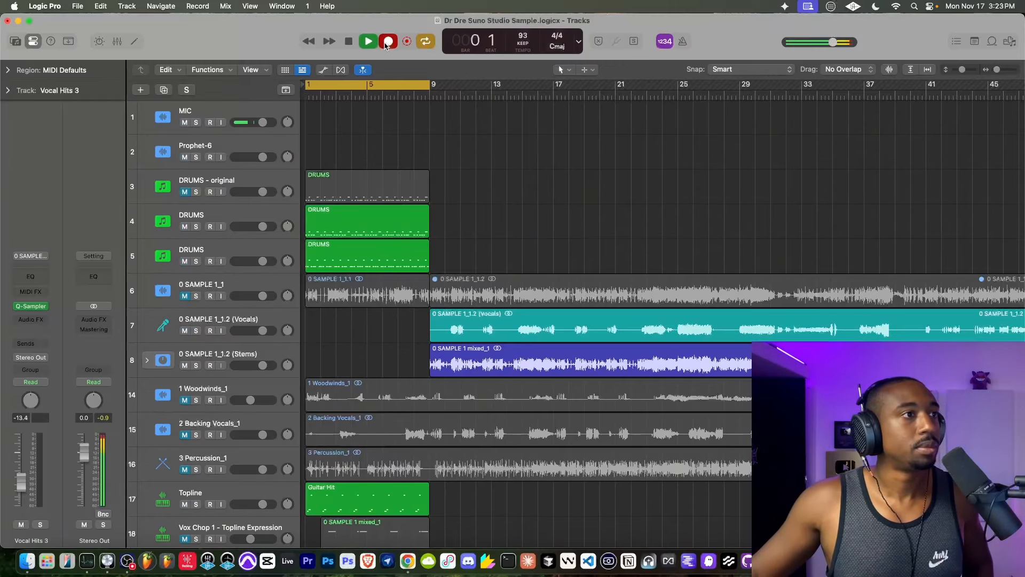
pyautogui.scroll(-5, 374, 197)
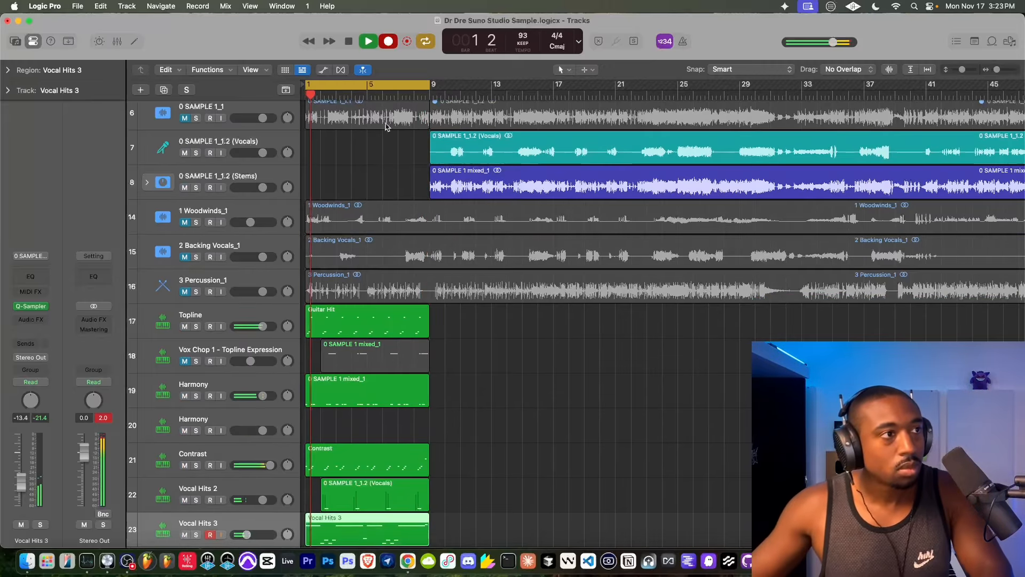
pyautogui.press('space')
# - Play the loop to review the new Vocal Hits 3 part against the Vocal Hits 2 region
pyautogui.scroll(-3, 377, 180)
pyautogui.press('space')
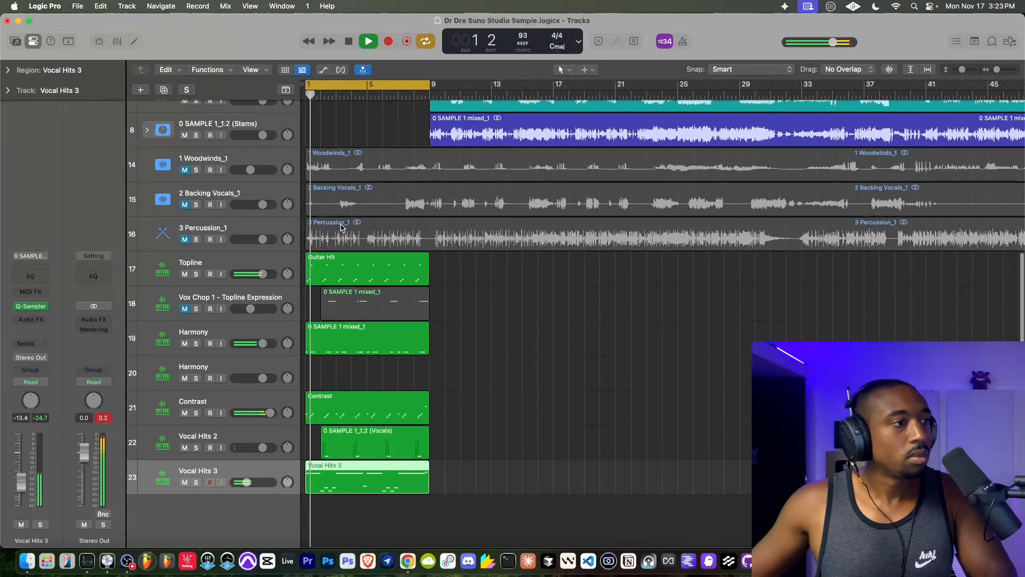
pyautogui.scroll(5, 236, 131)
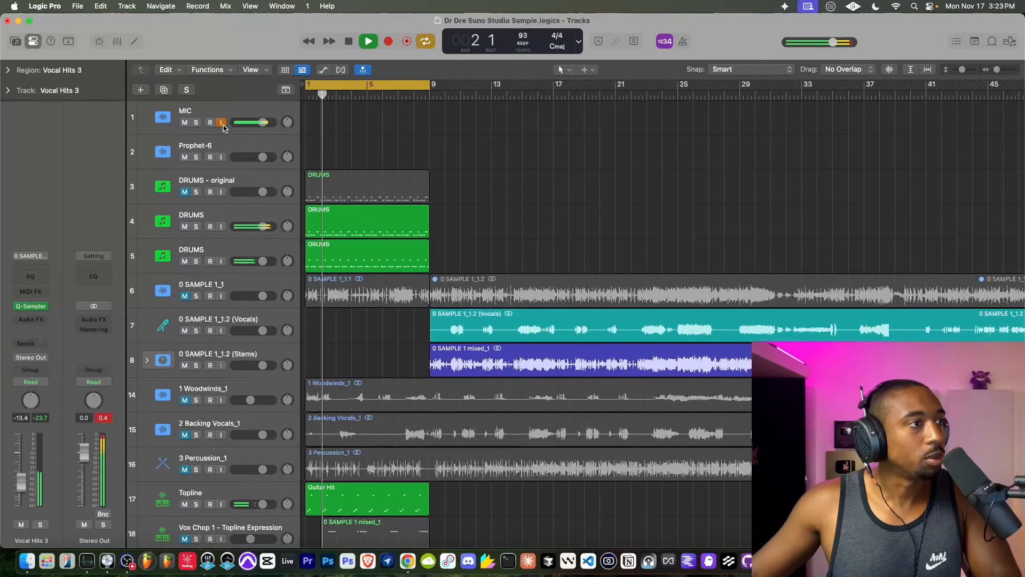
pyautogui.scroll(-7, 297, 206)
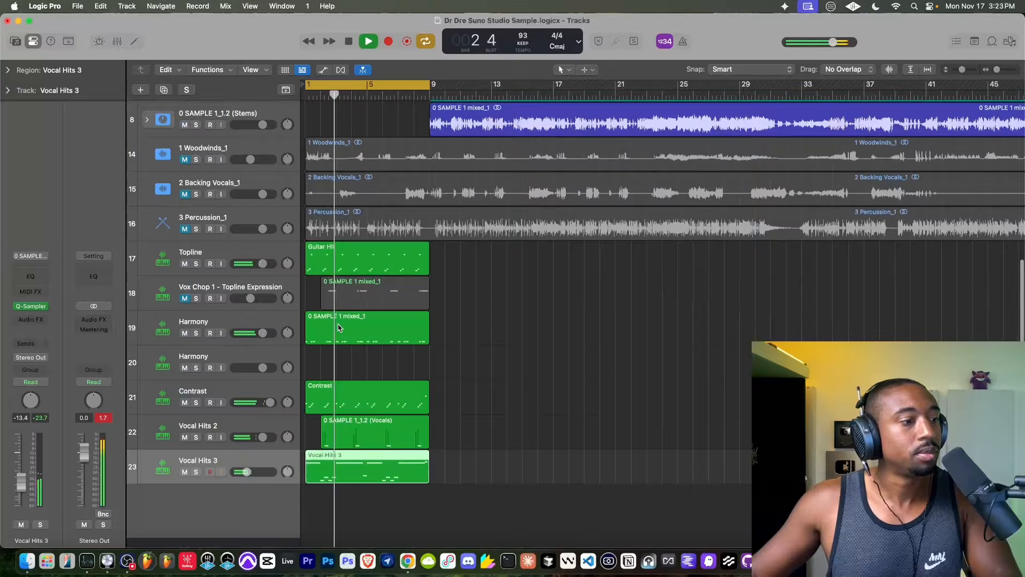
pyautogui.click(323, 432)
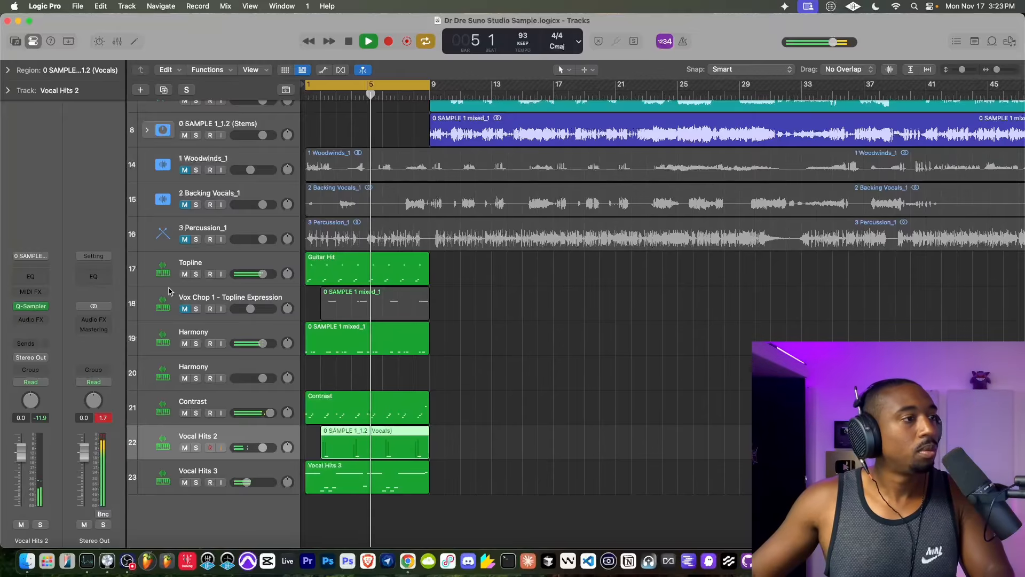
# - Insert a Sample Delay on the DRUMS track 5 and set its right delay to 882 samples
pyautogui.scroll(7, 172, 203)
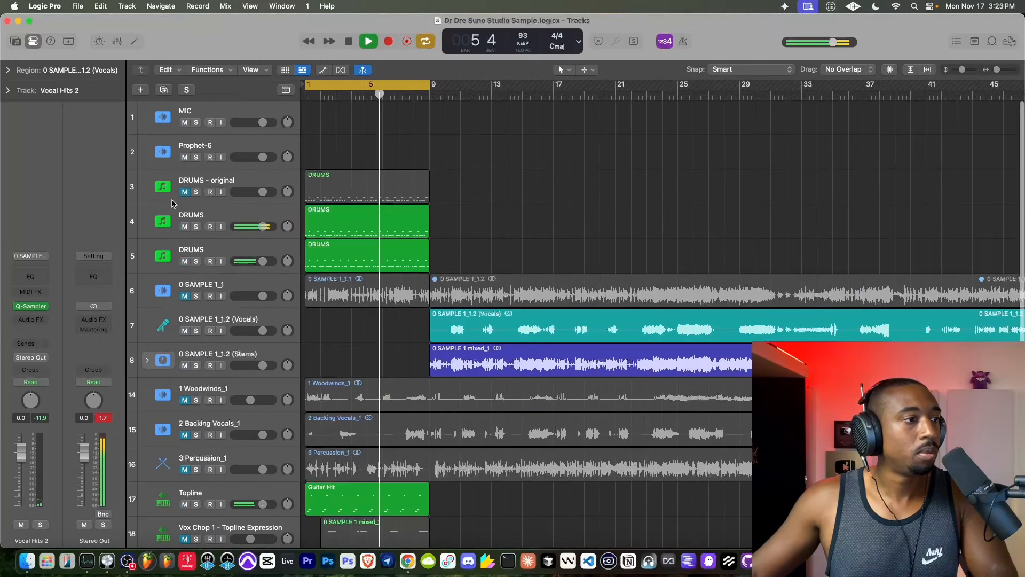
pyautogui.click(193, 250)
pyautogui.click(42, 302)
pyautogui.write('sample')
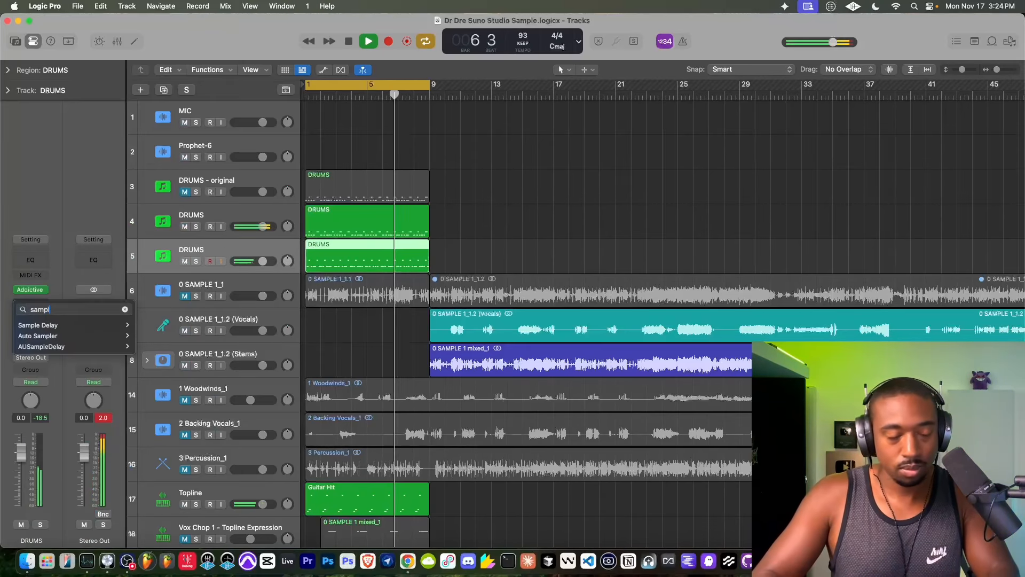
pyautogui.click(47, 327)
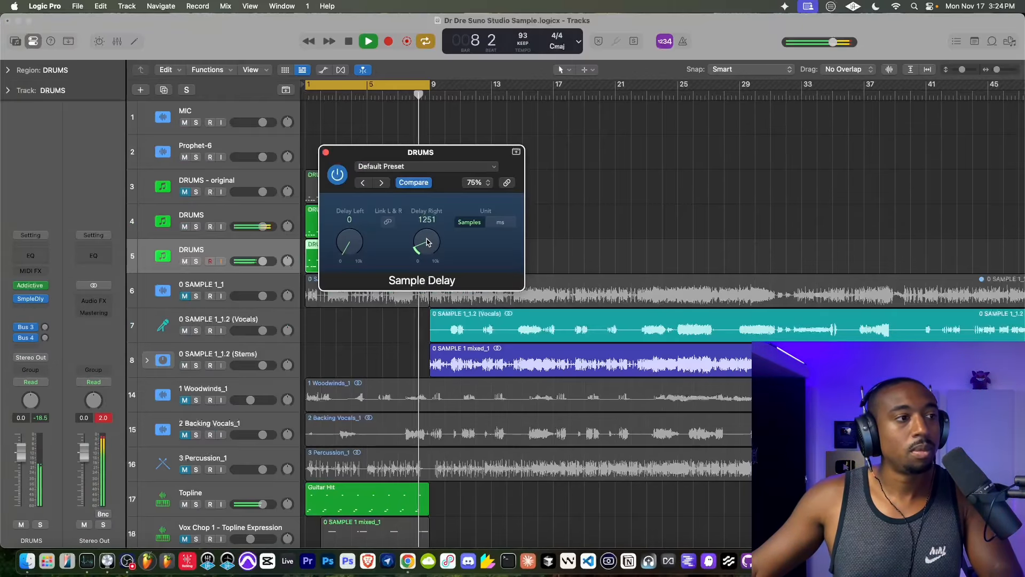
pyautogui.click(220, 123)
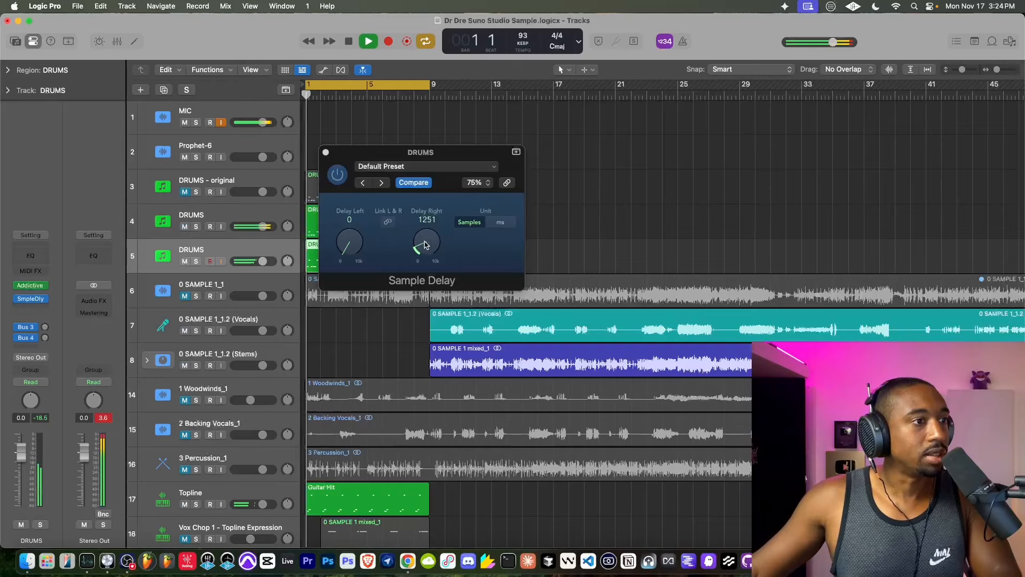
pyautogui.moveTo(430, 244); pyautogui.dragTo(430, 257)
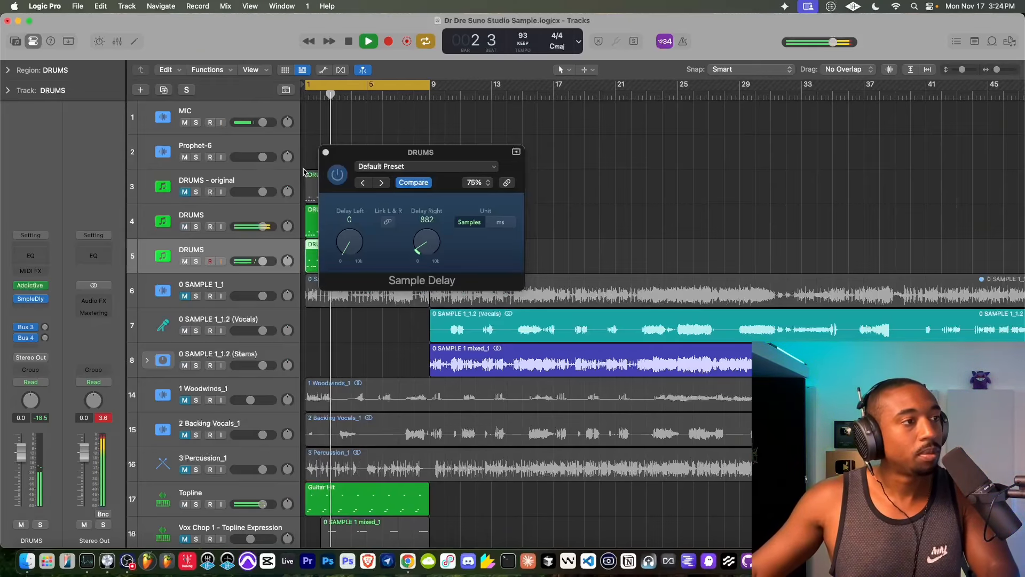
pyautogui.click(325, 153)
# - Mute the Contrast track while the loop plays
pyautogui.scroll(-6, 340, 192)
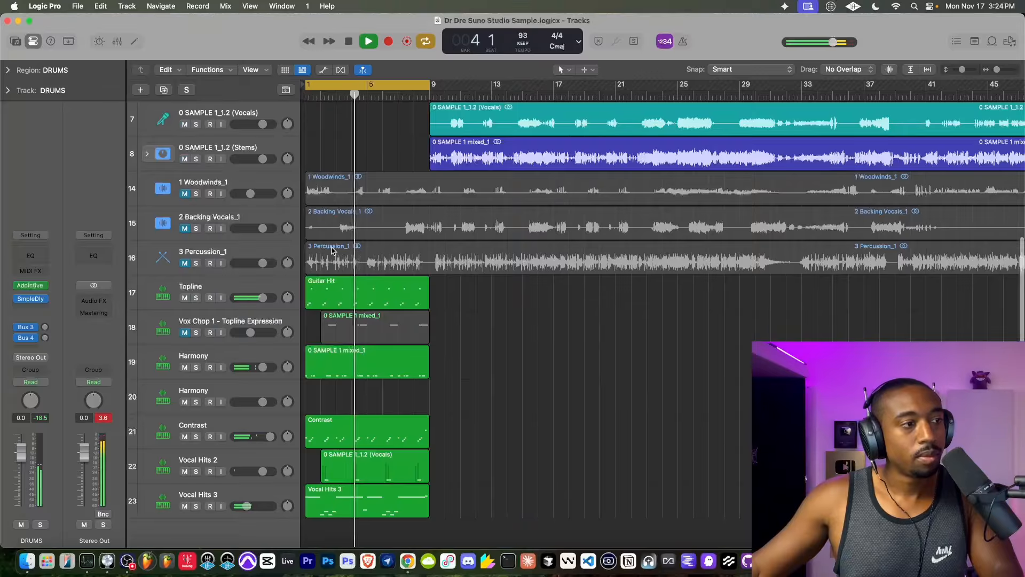
pyautogui.scroll(6, 342, 288)
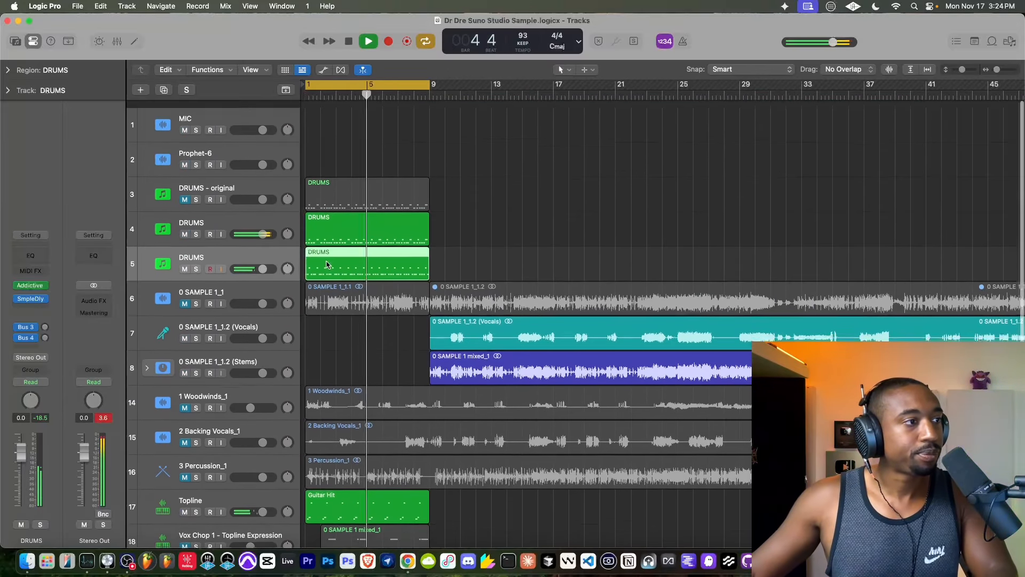
pyautogui.click(221, 124)
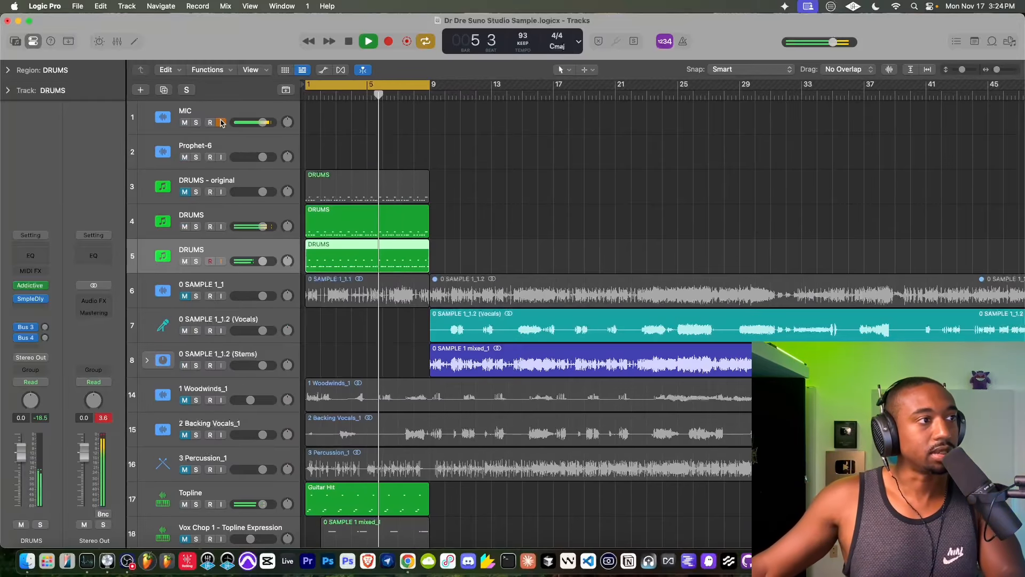
pyautogui.scroll(-7, 260, 355)
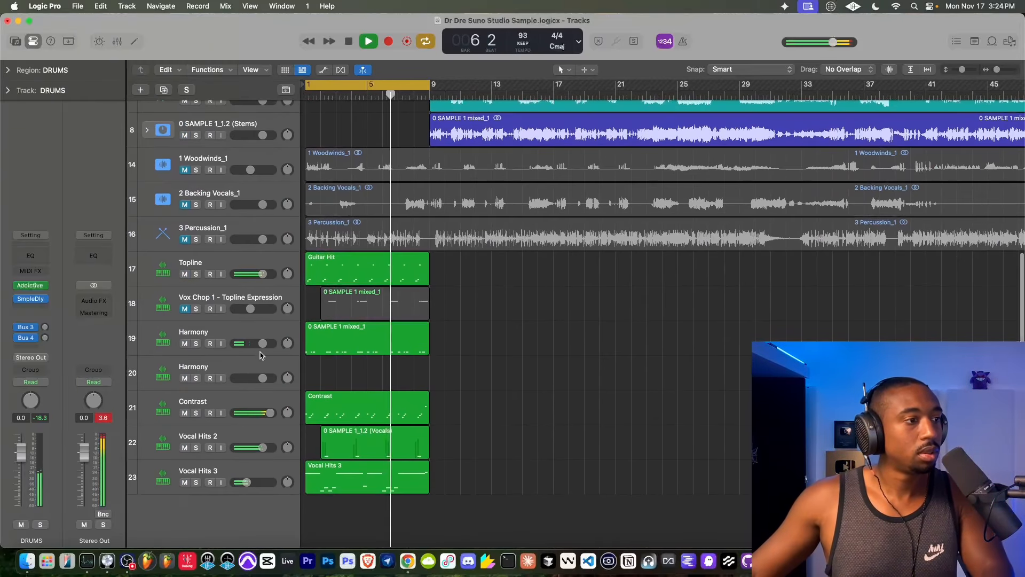
pyautogui.click(185, 412)
pyautogui.click(208, 404)
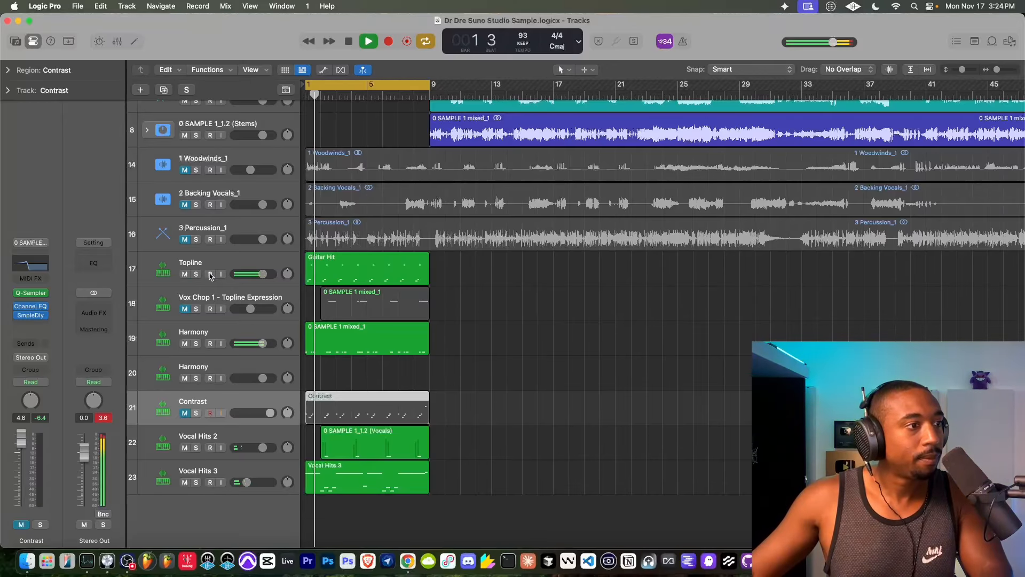
# - Restart the loop from bar 1 to review the beat without the Contrast part
pyautogui.scroll(6, 217, 160)
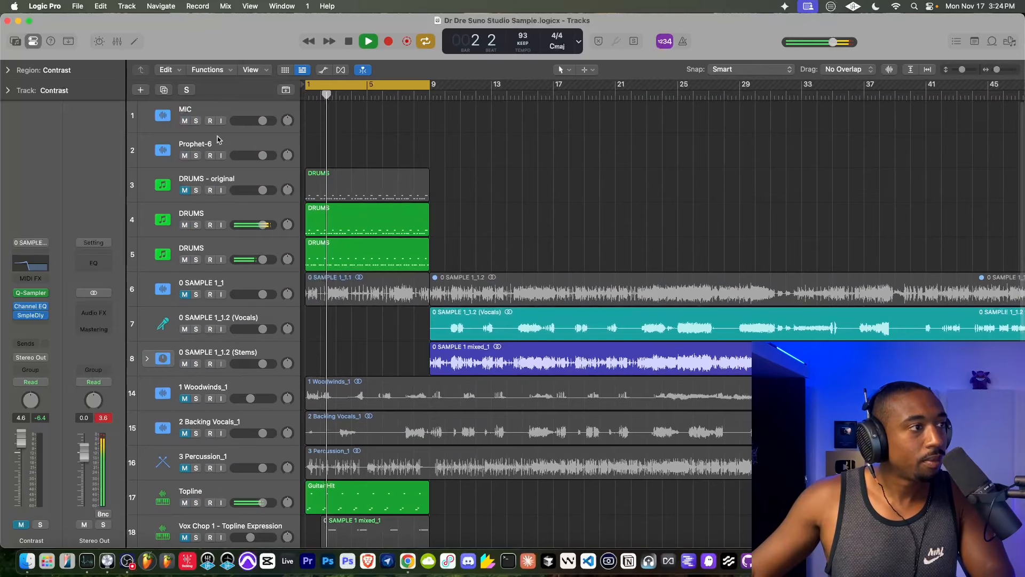
pyautogui.press('space')
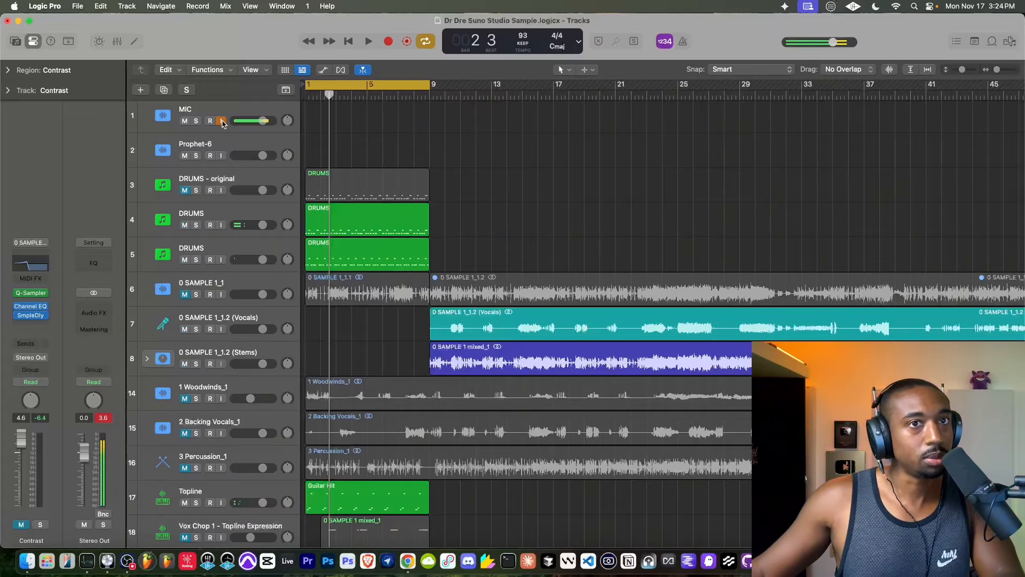
pyautogui.press('space')
pyautogui.scroll(-7, 219, 321)
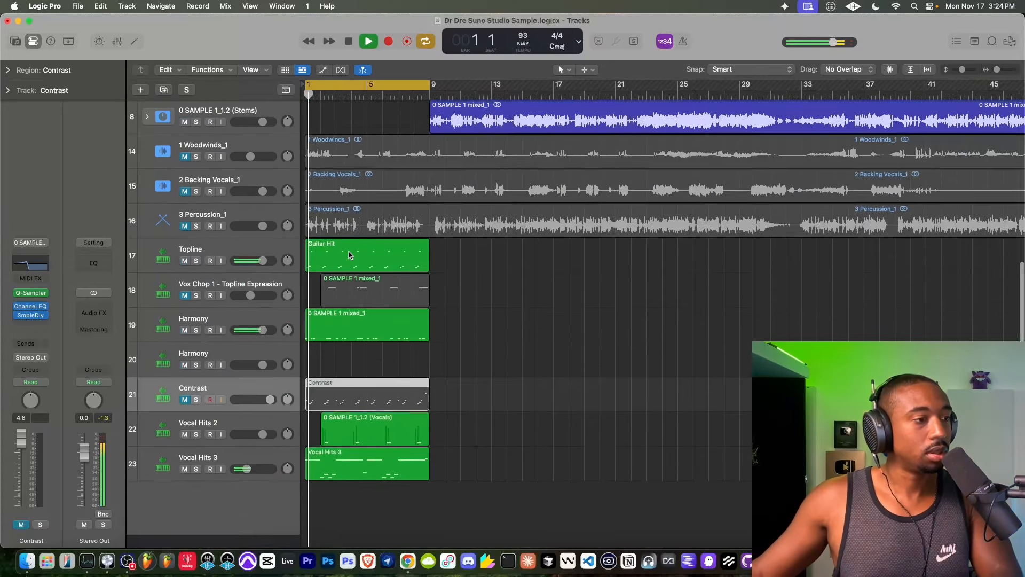
pyautogui.press('space')
pyautogui.press('space')
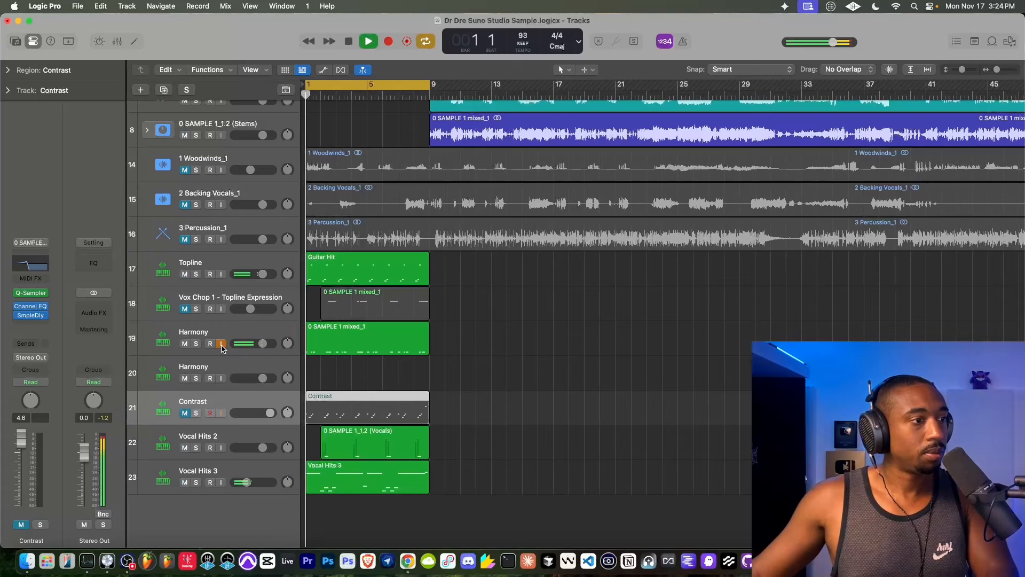
# - Solo Harmony track 19 and insert a Channel EQ with the low-cut filter enabled at about 356 Hz
pyautogui.click(196, 343)
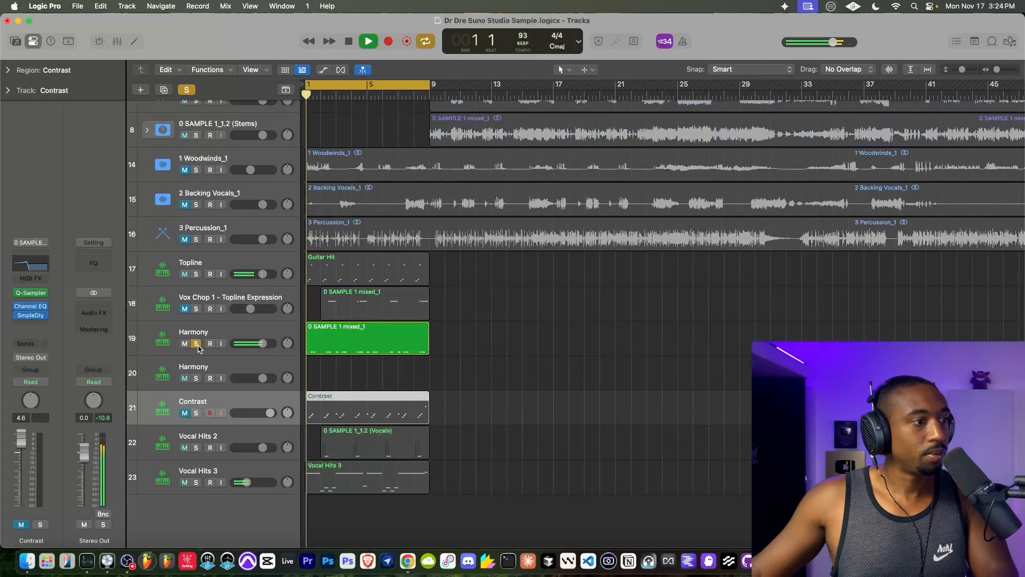
pyautogui.click(206, 335)
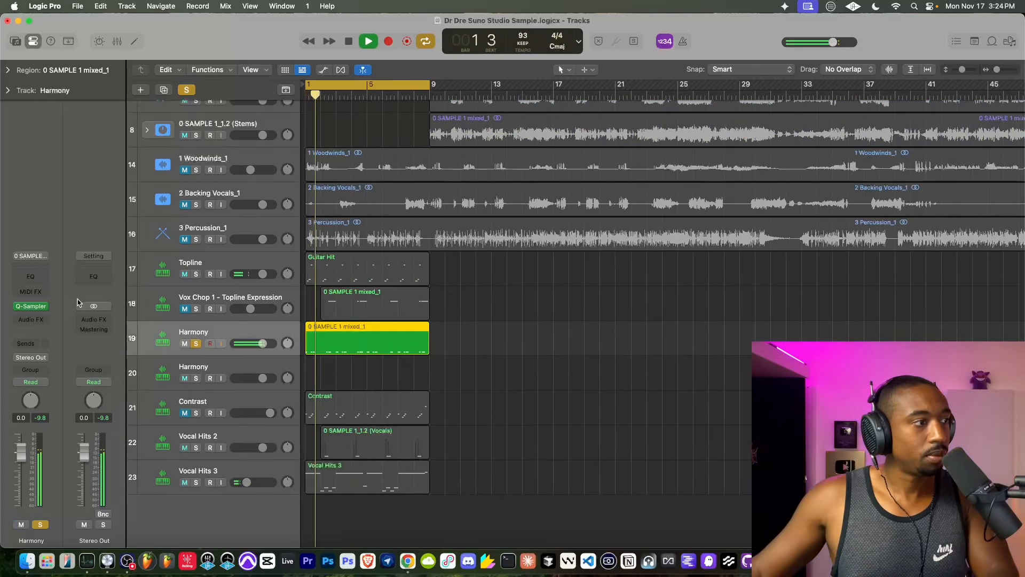
pyautogui.click(30, 319)
pyautogui.click(47, 344)
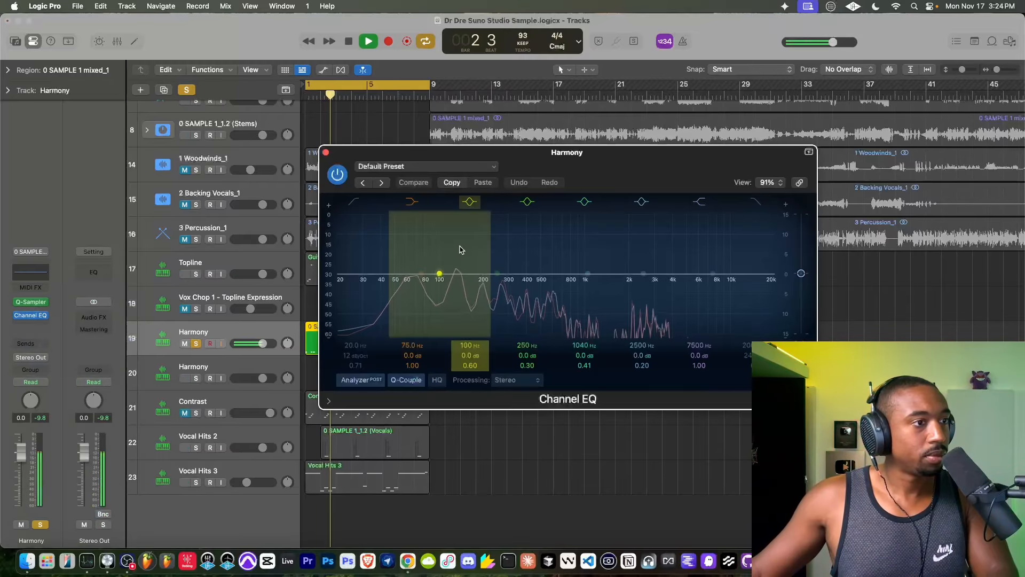
pyautogui.click(361, 201)
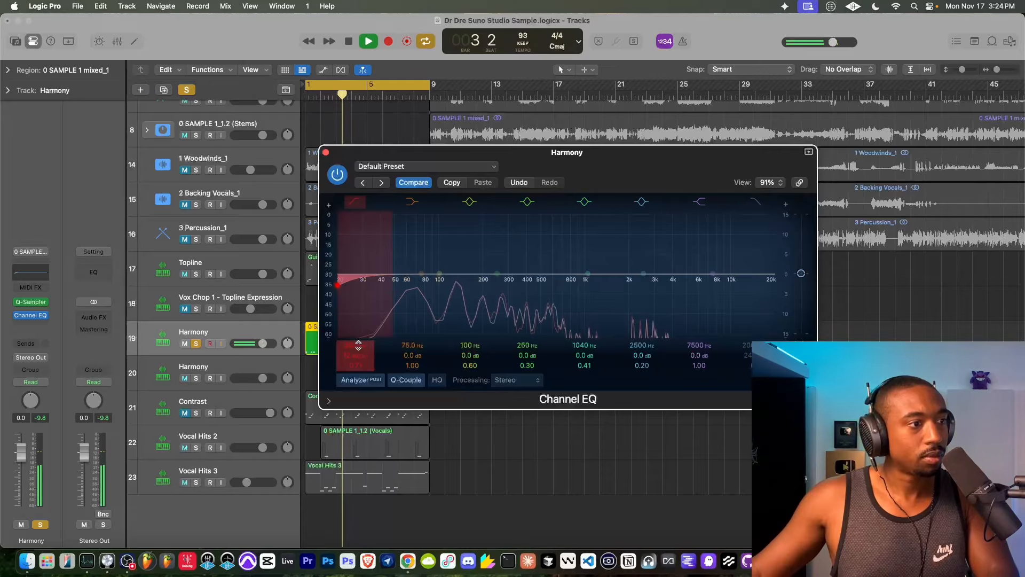
pyautogui.moveTo(353, 346); pyautogui.dragTo(353, 346)
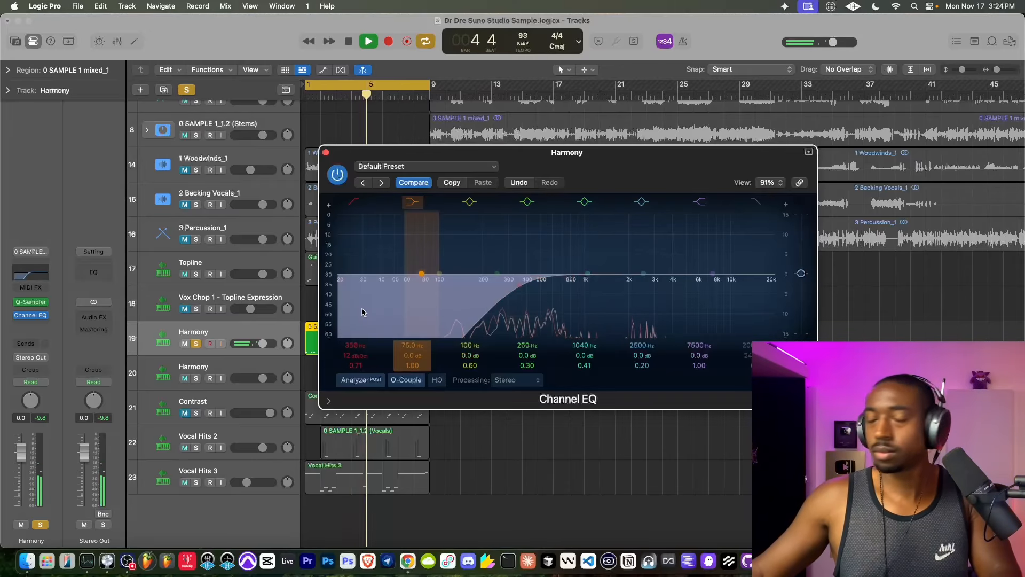
pyautogui.click(326, 153)
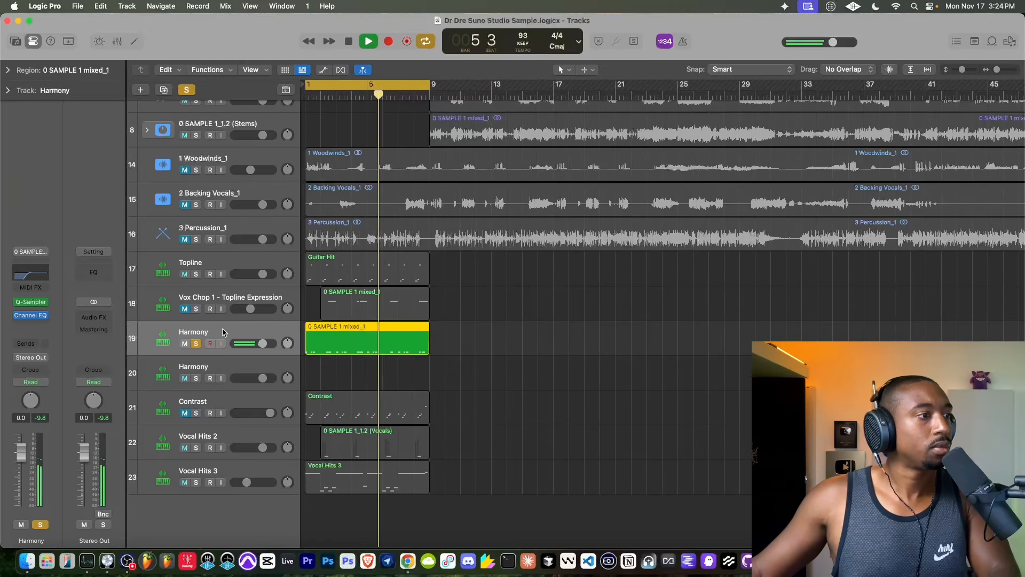
# - Solo Topline track 17 instead of Harmony and insert a Channel EQ with its 12 dB/Oct low-cut filter at 210 Hz
pyautogui.click(197, 345)
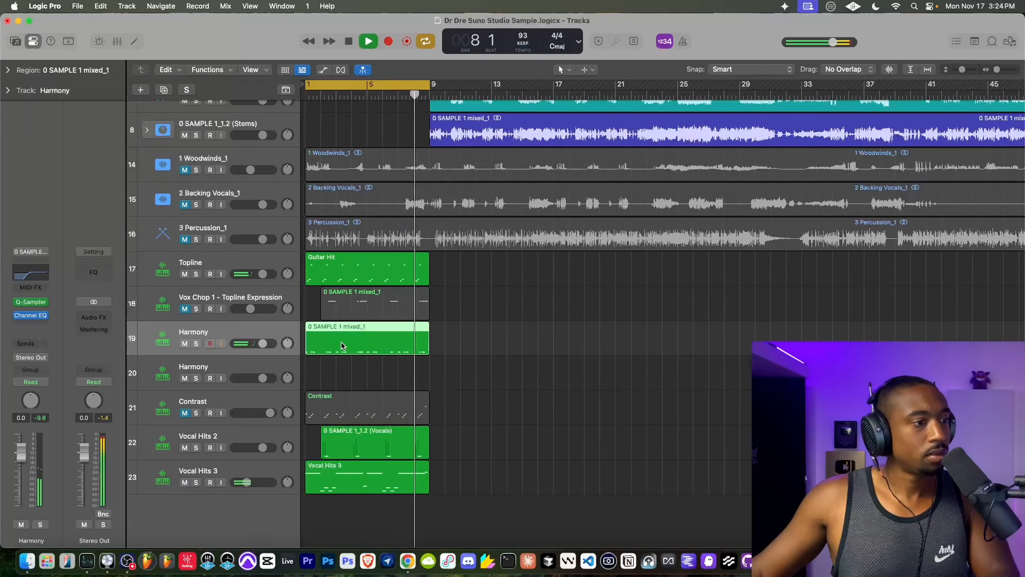
pyautogui.click(197, 274)
pyautogui.click(197, 266)
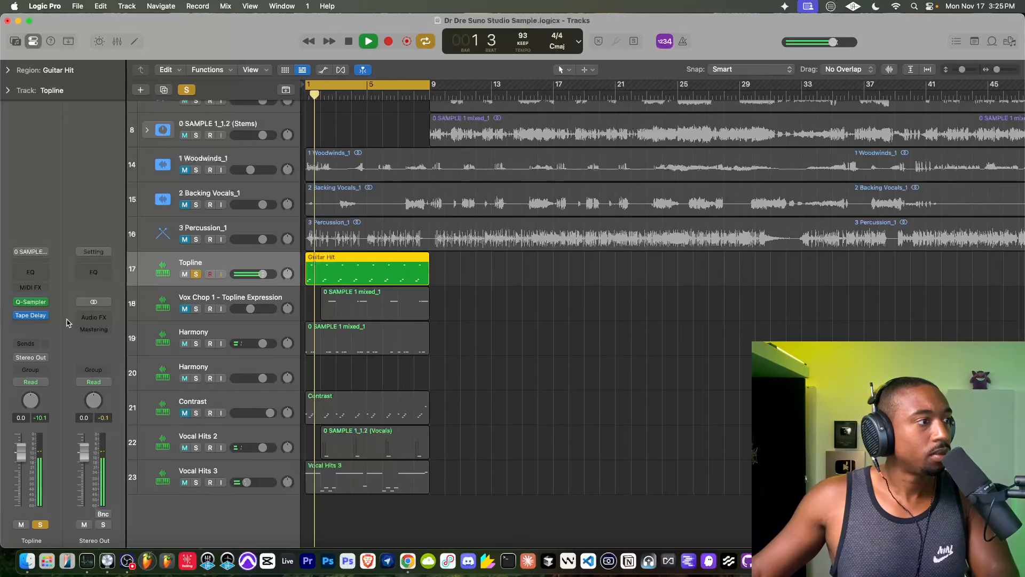
pyautogui.click(31, 316)
pyautogui.click(43, 323)
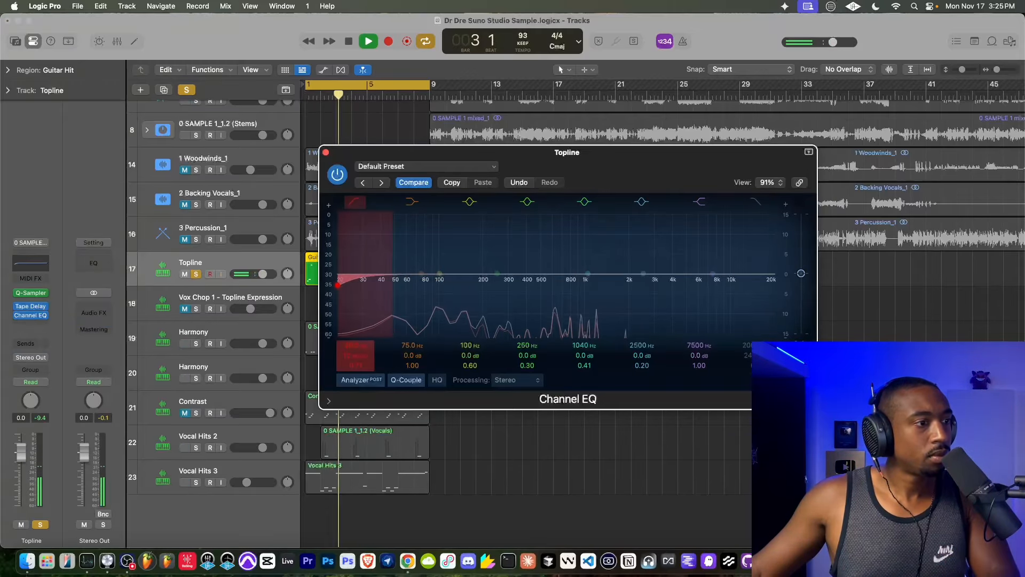
pyautogui.moveTo(369, 314); pyautogui.dragTo(487, 312)
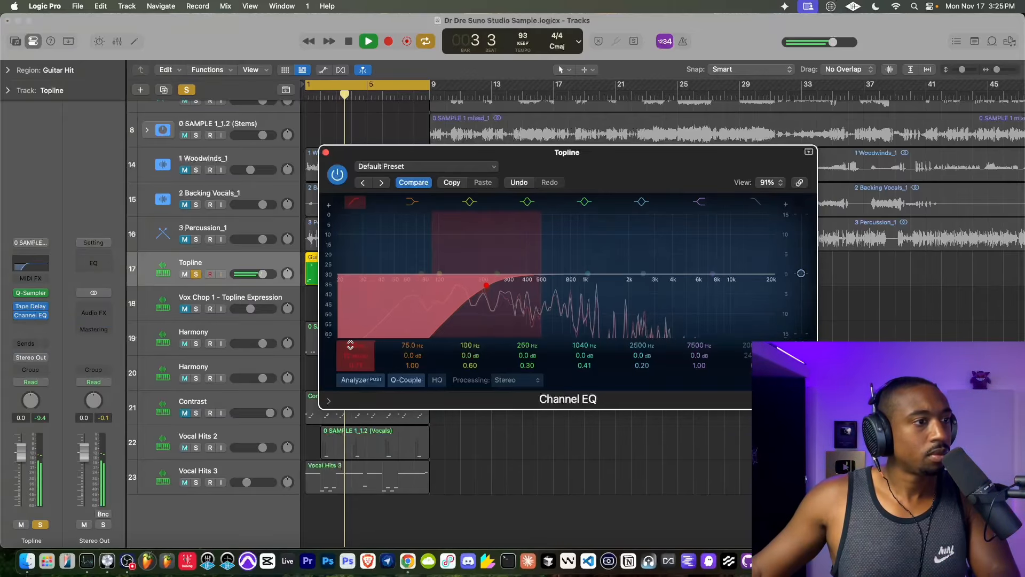
pyautogui.click(325, 152)
# - Move the Channel EQ ahead of the Tape Delay in the Topline effects chain and unsolo the track
pyautogui.moveTo(31, 315); pyautogui.dragTo(32, 307)
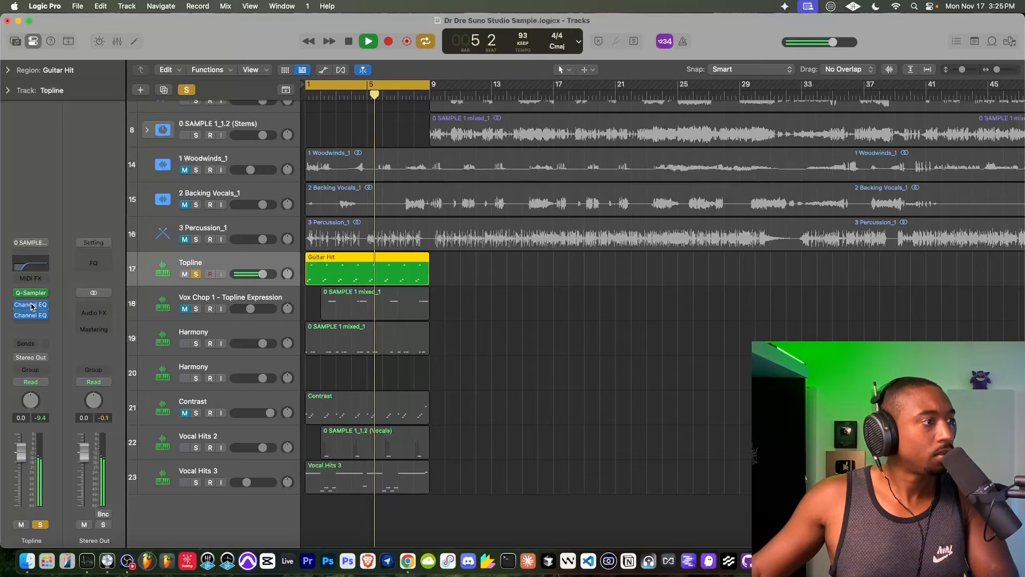
pyautogui.moveTo(33, 304); pyautogui.dragTo(33, 303)
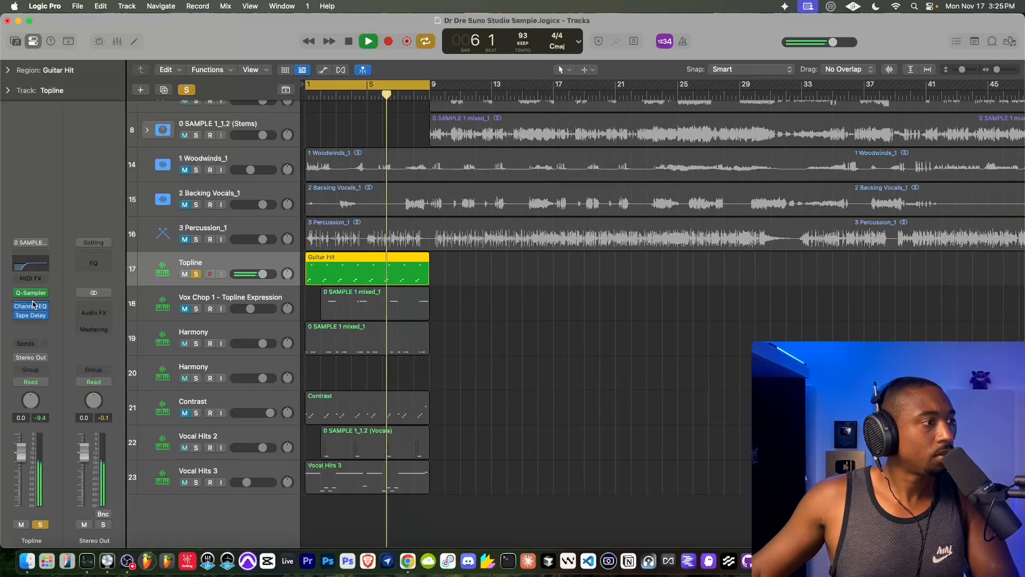
pyautogui.click(196, 274)
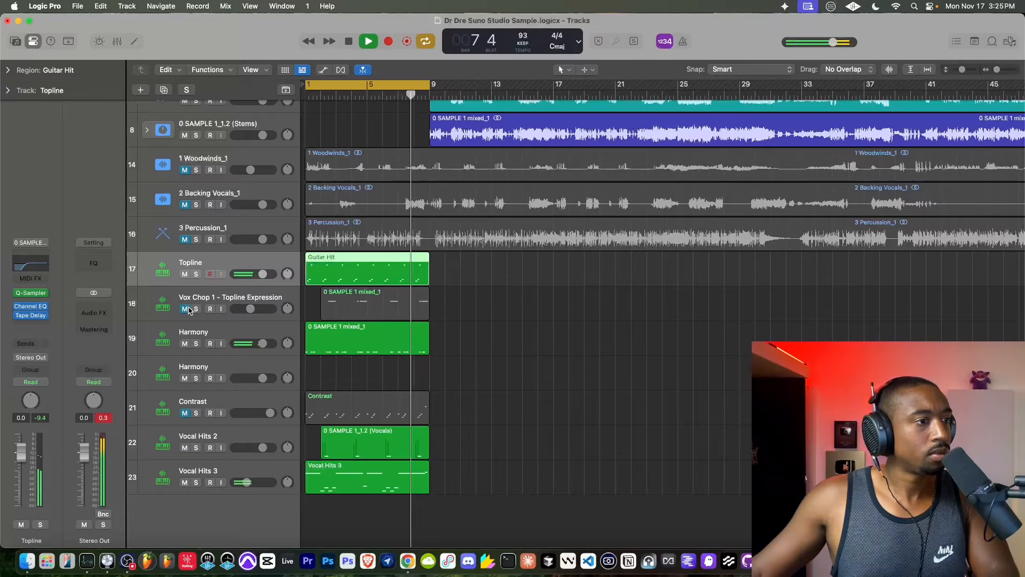
# - Unmute the Contrast track and replay the loop from bar 1, toggling input monitoring on the MIC track during the pause
pyautogui.click(185, 412)
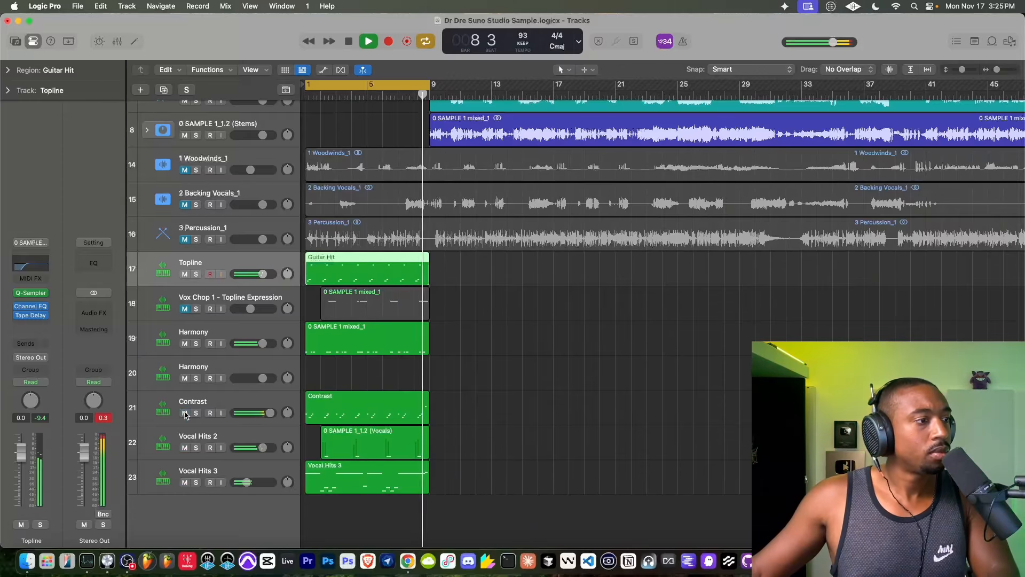
pyautogui.scroll(10, 344, 355)
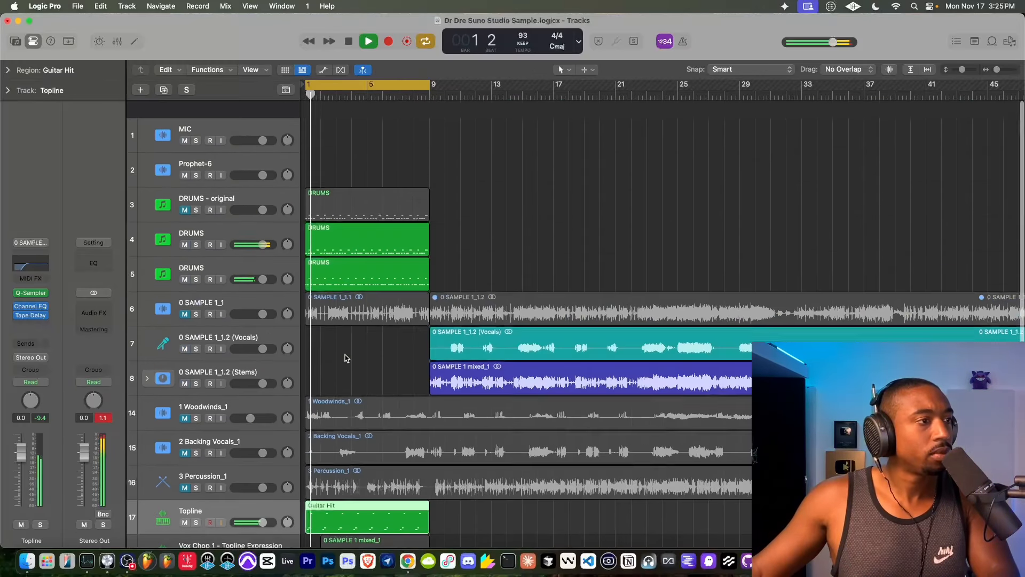
pyautogui.press('space')
pyautogui.click(221, 123)
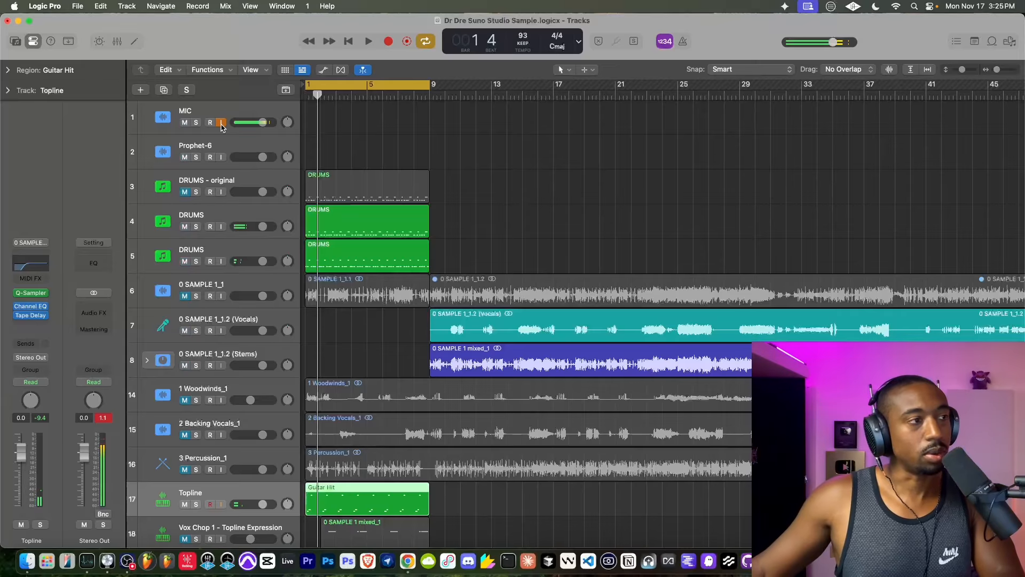
pyautogui.press('space')
pyautogui.scroll(-5, 359, 226)
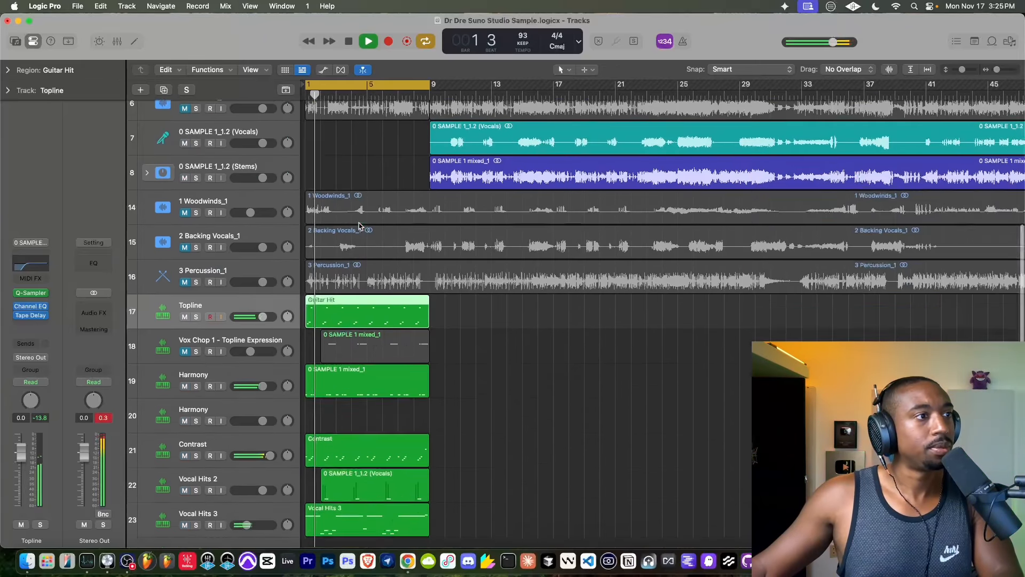
pyautogui.scroll(-2, 359, 226)
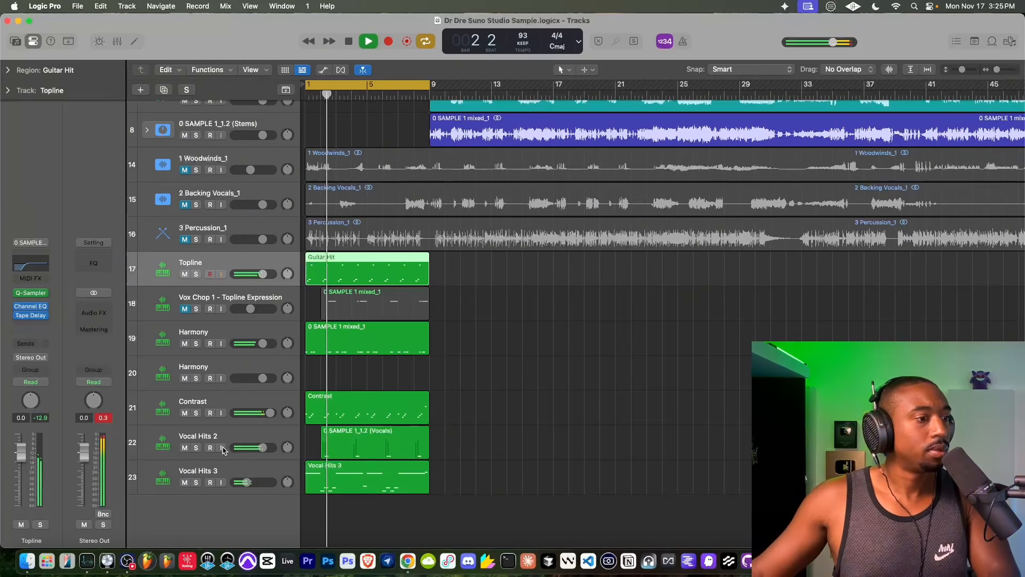
# - Solo Vocal Hits 2, Contrast and Harmony track 19 one at a time to audition each part
pyautogui.click(196, 447)
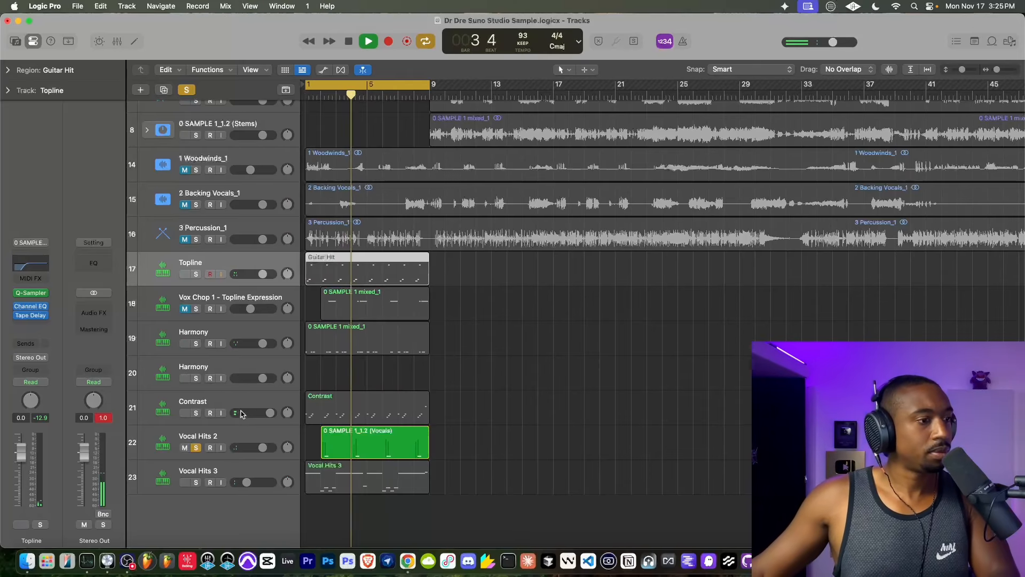
pyautogui.click(196, 447)
pyautogui.click(196, 412)
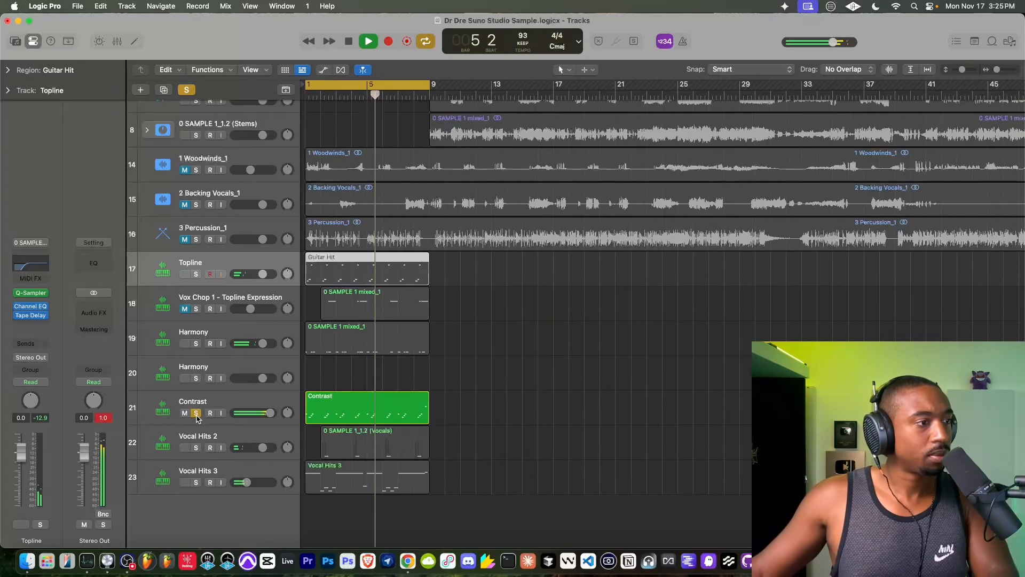
pyautogui.click(196, 413)
pyautogui.click(196, 343)
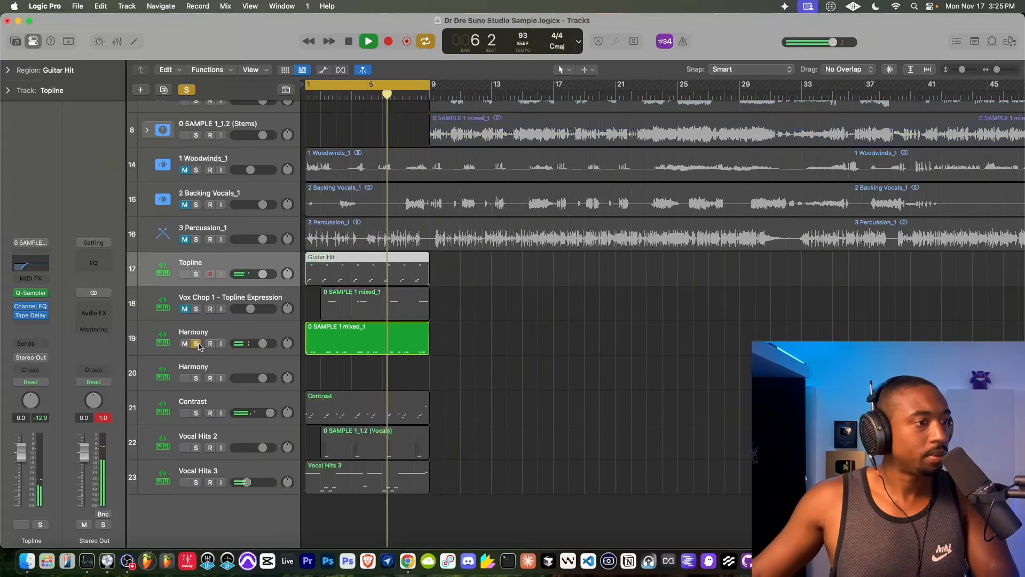
pyautogui.click(196, 343)
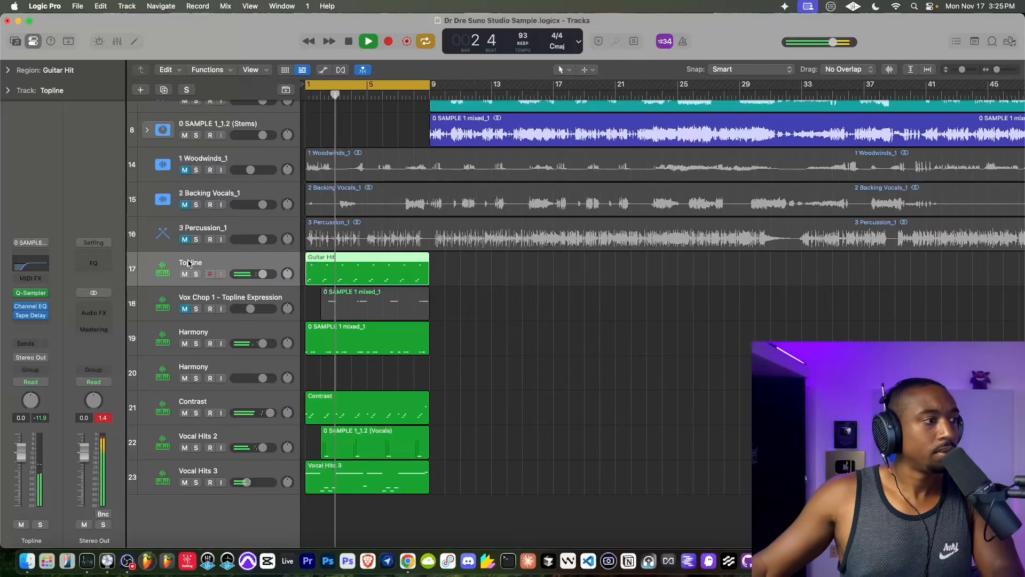
# - Check the low-cut curve in the Topline Channel EQ and review DRUMS track 4 while the loop plays
pyautogui.click(32, 306)
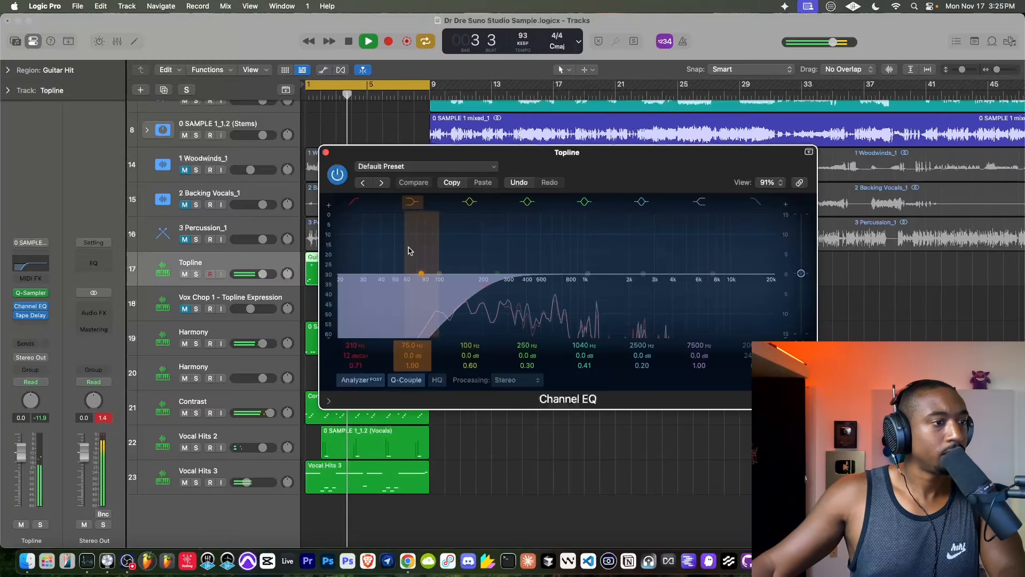
pyautogui.click(326, 152)
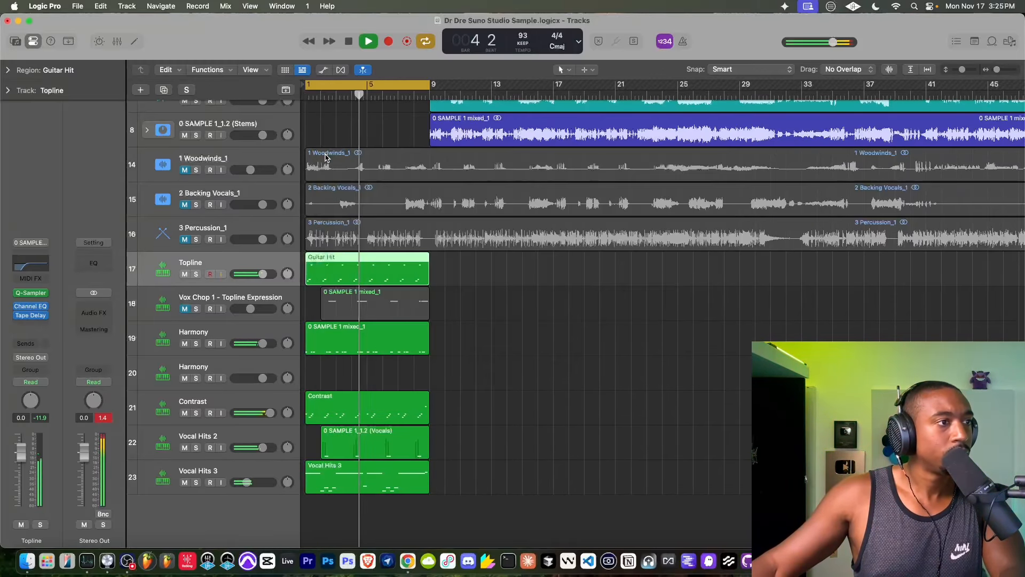
pyautogui.scroll(5, 343, 313)
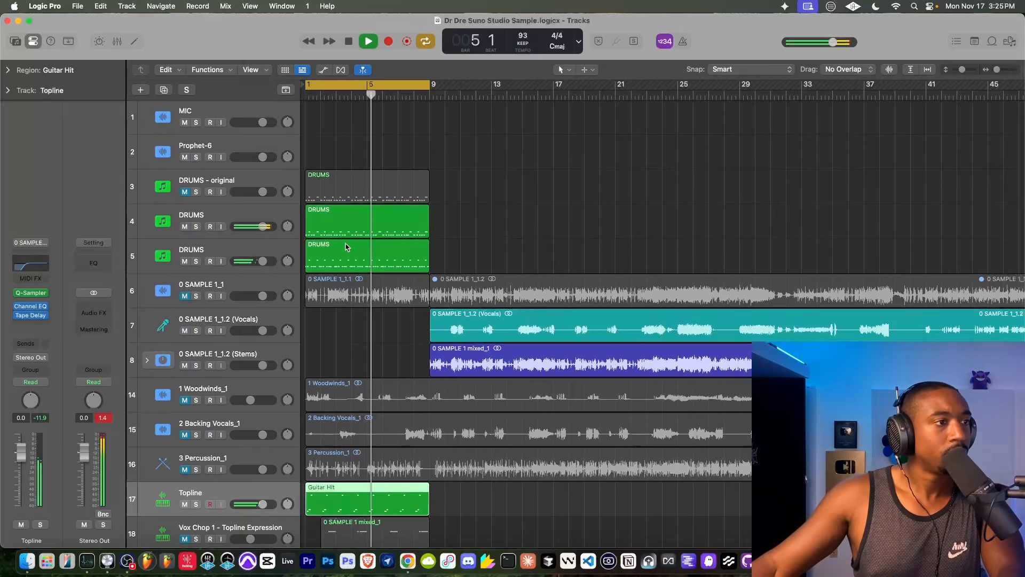
pyautogui.click(276, 217)
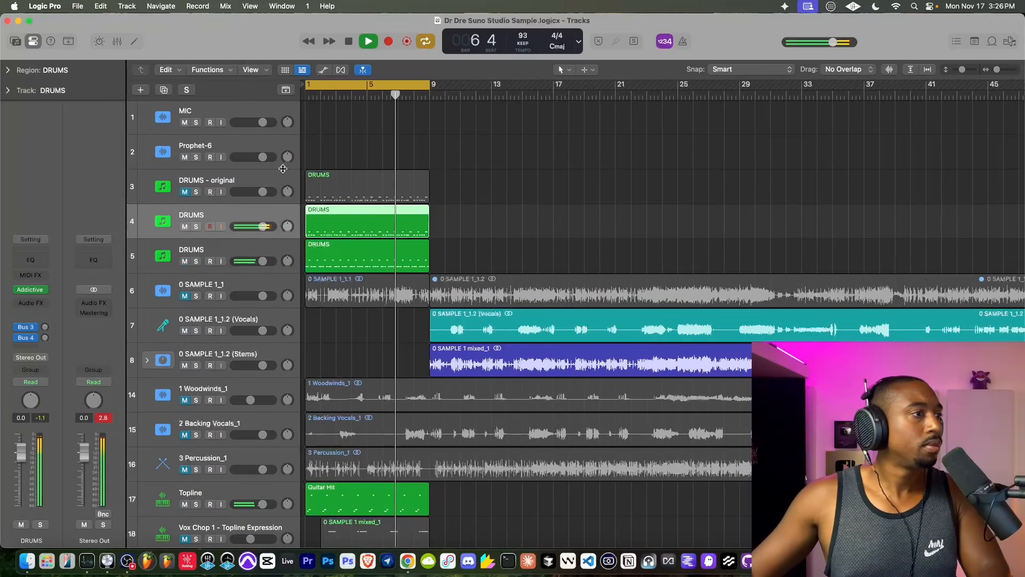
pyautogui.scroll(-8, 344, 191)
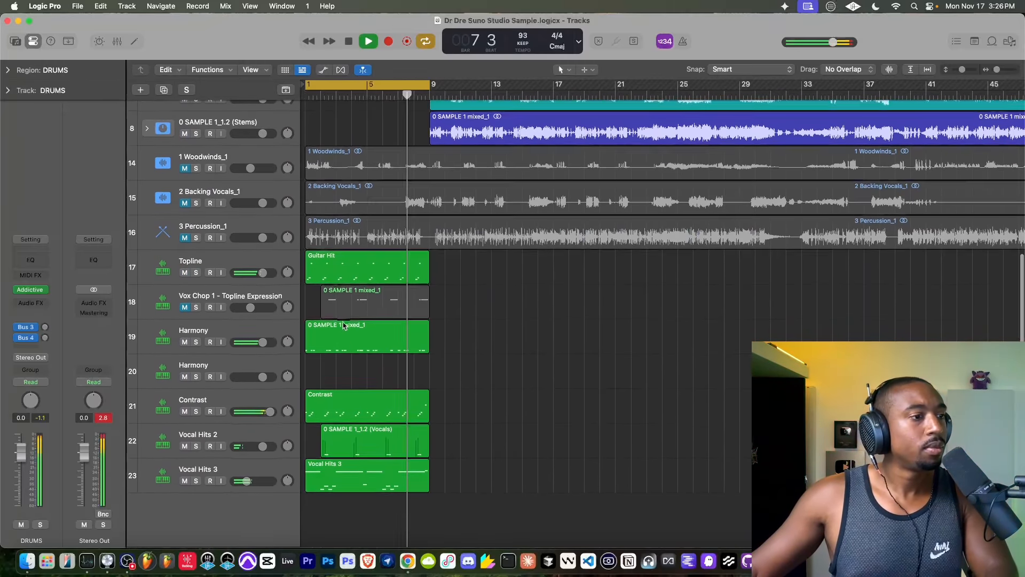
# - Mute Topline track 17 and restart the loop from bar 1
pyautogui.click(184, 274)
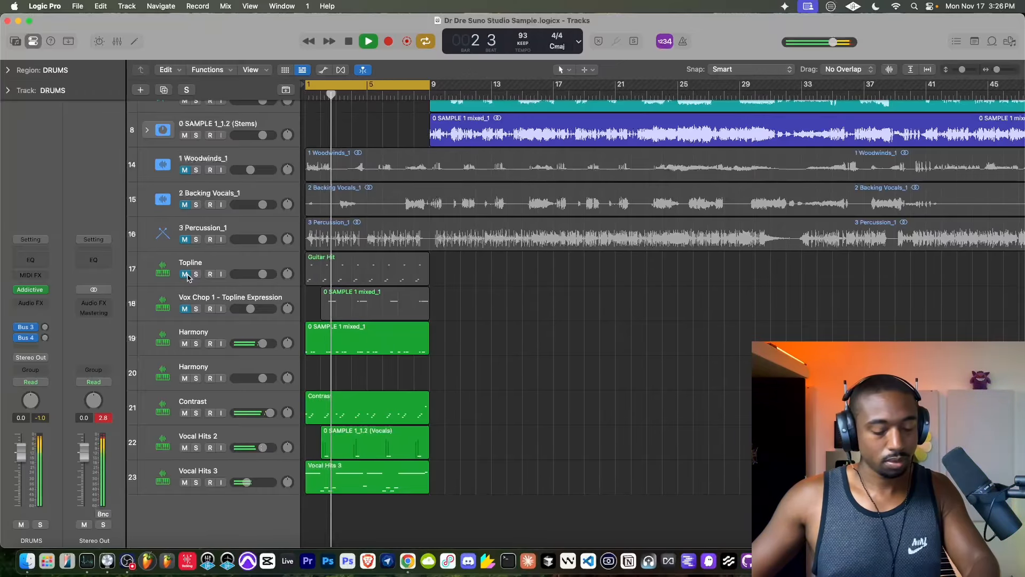
pyautogui.scroll(7, 330, 259)
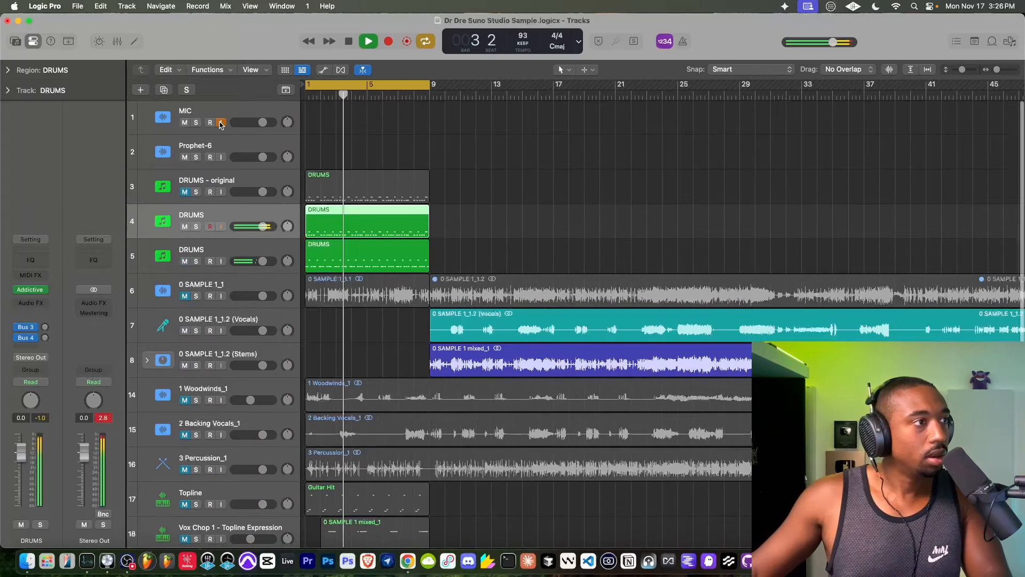
pyautogui.scroll(-5, 330, 259)
pyautogui.press('space')
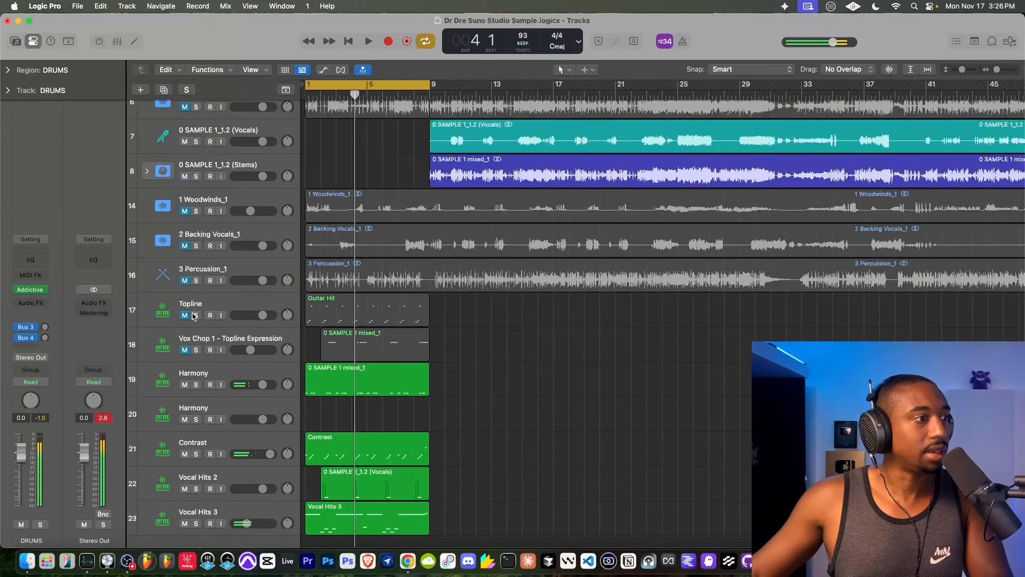
pyautogui.click(187, 318)
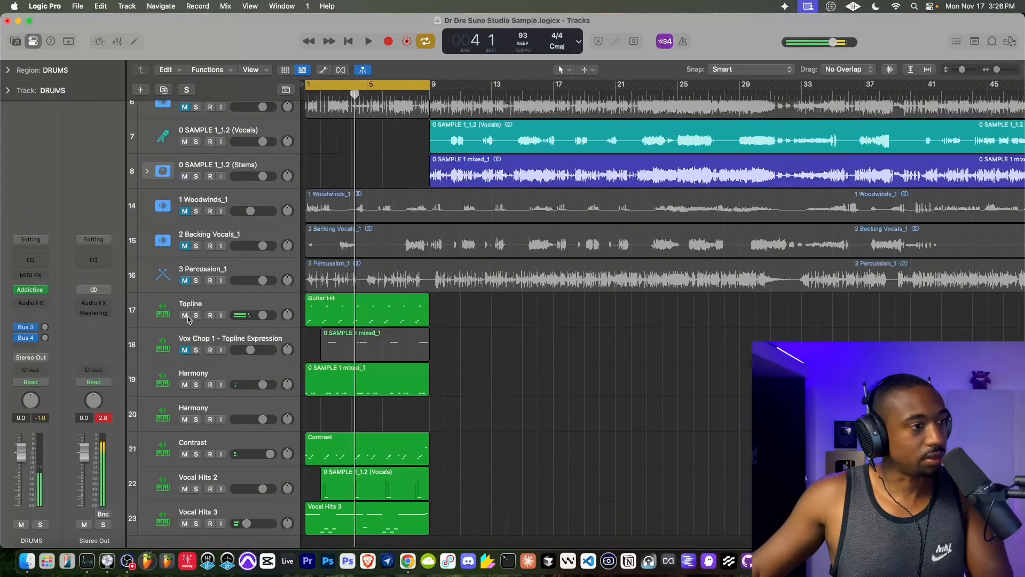
pyautogui.click(185, 316)
pyautogui.press('Return')
pyautogui.press('space')
pyautogui.scroll(5, 404, 333)
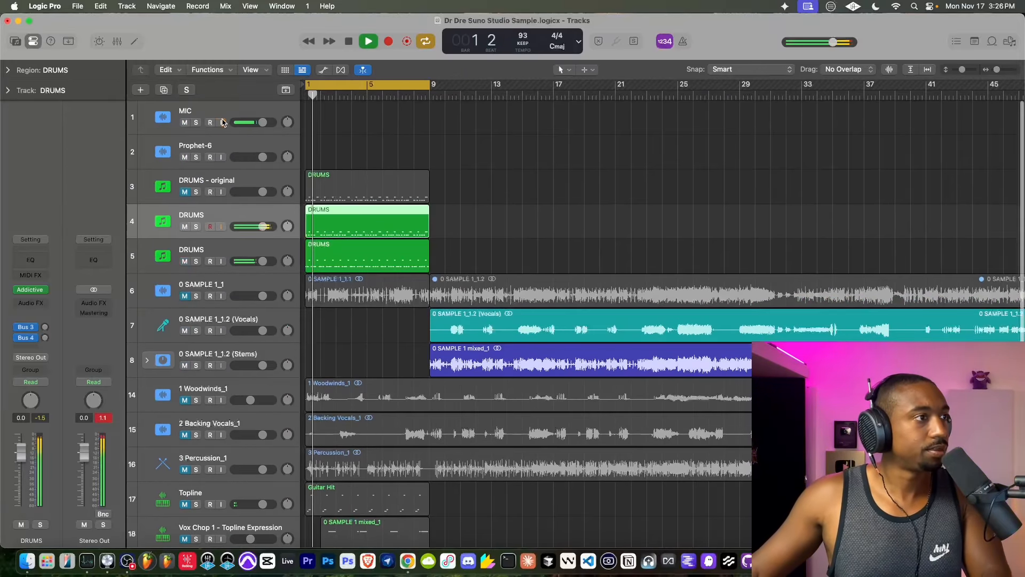
pyautogui.scroll(-5, 404, 334)
# - Create a new track with duplicate settings from Topline track 17, with its Tape Delay bypassed and its volume at 6.0 dB
pyautogui.rightClick(249, 332)
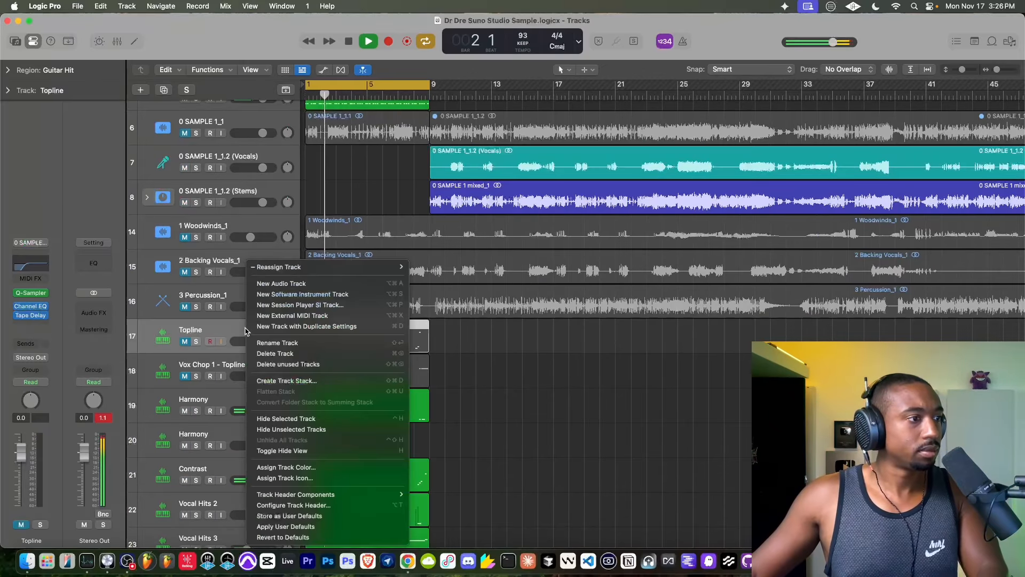
pyautogui.click(287, 326)
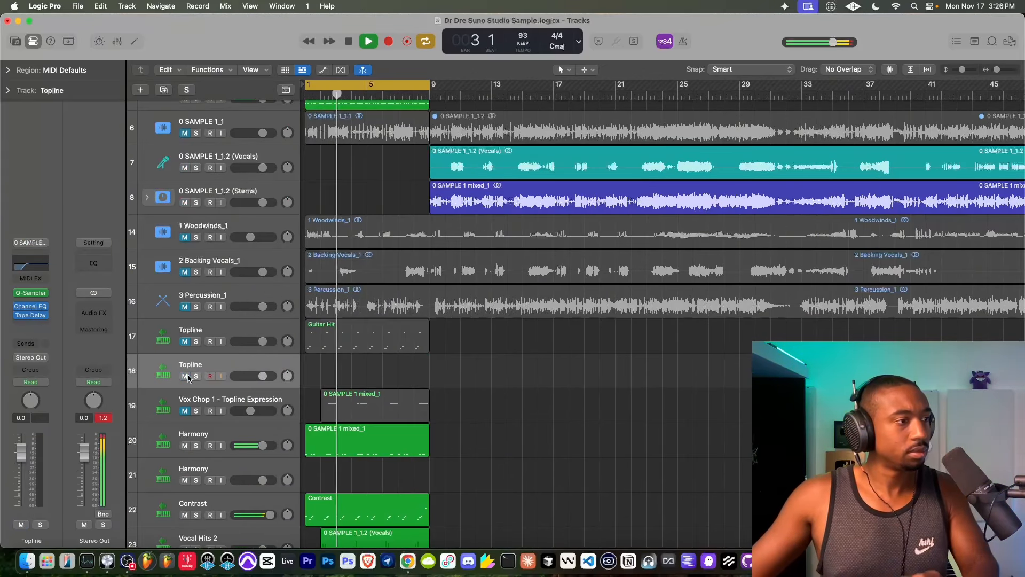
pyautogui.click(18, 316)
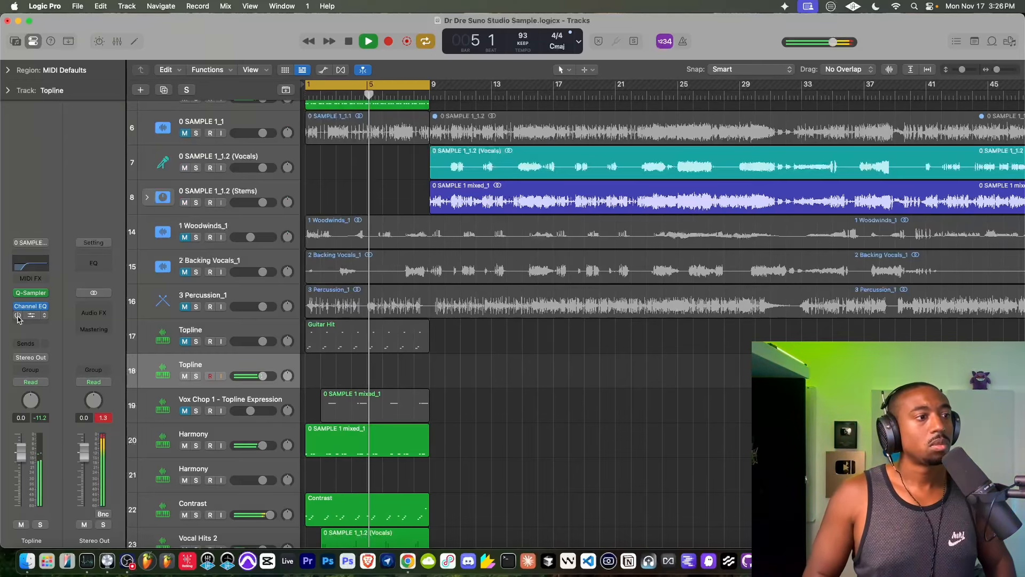
pyautogui.moveTo(262, 376); pyautogui.dragTo(312, 380)
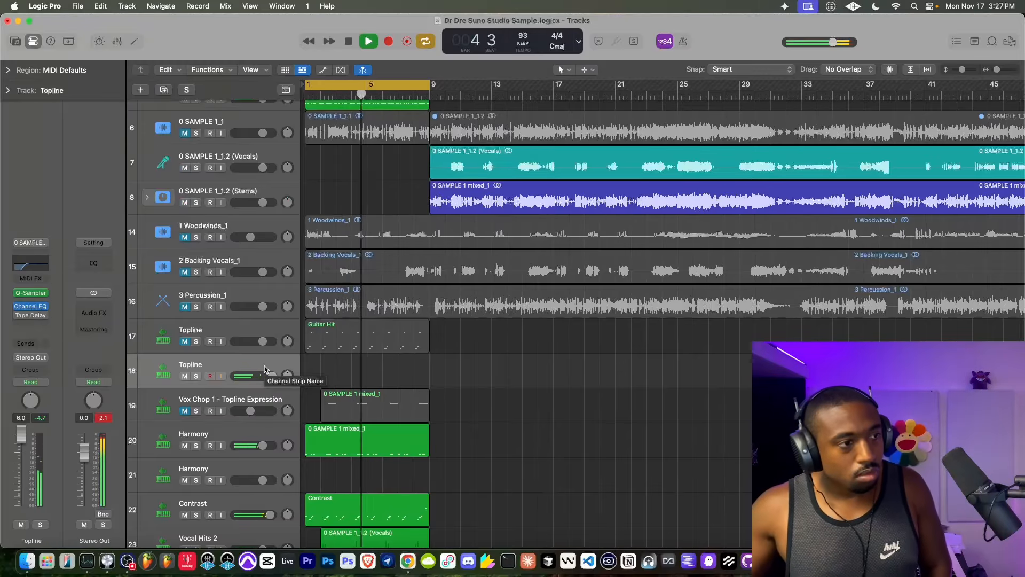
# - Record a new eight-bar part from bar 1 on Topline track 18, replay it and open its region in the Piano Roll
pyautogui.click(348, 41)
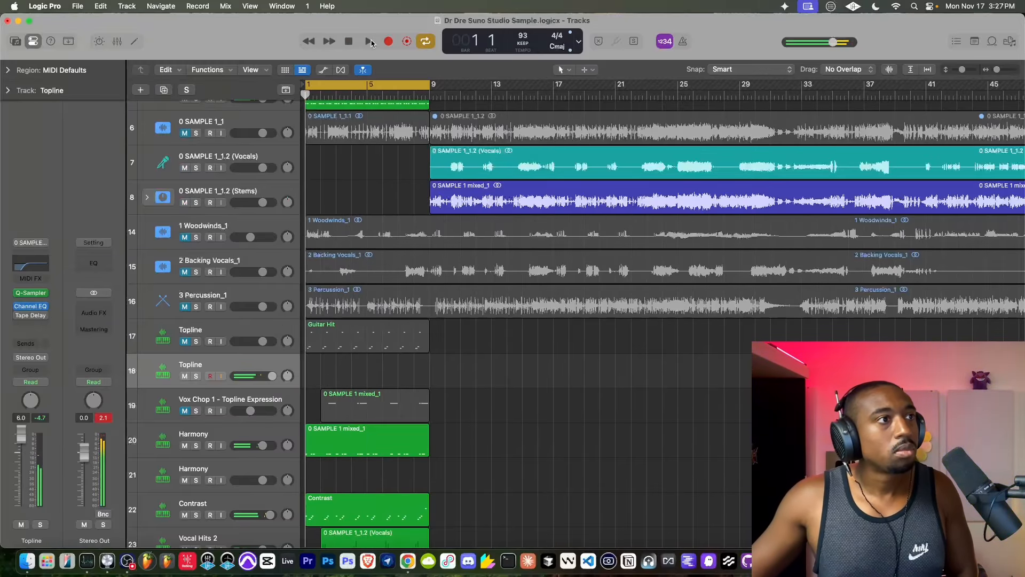
pyautogui.press('r')
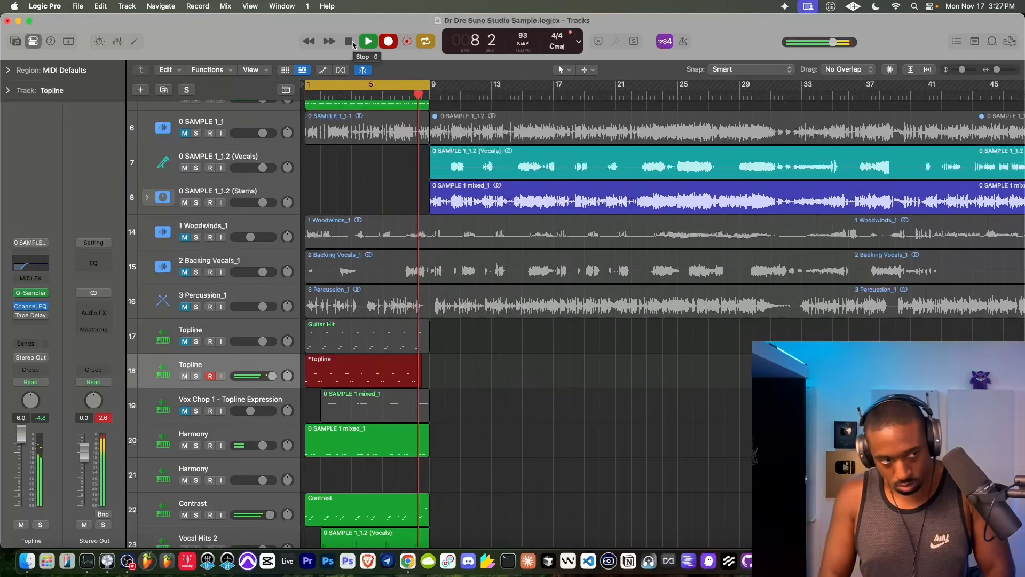
pyautogui.click(352, 42)
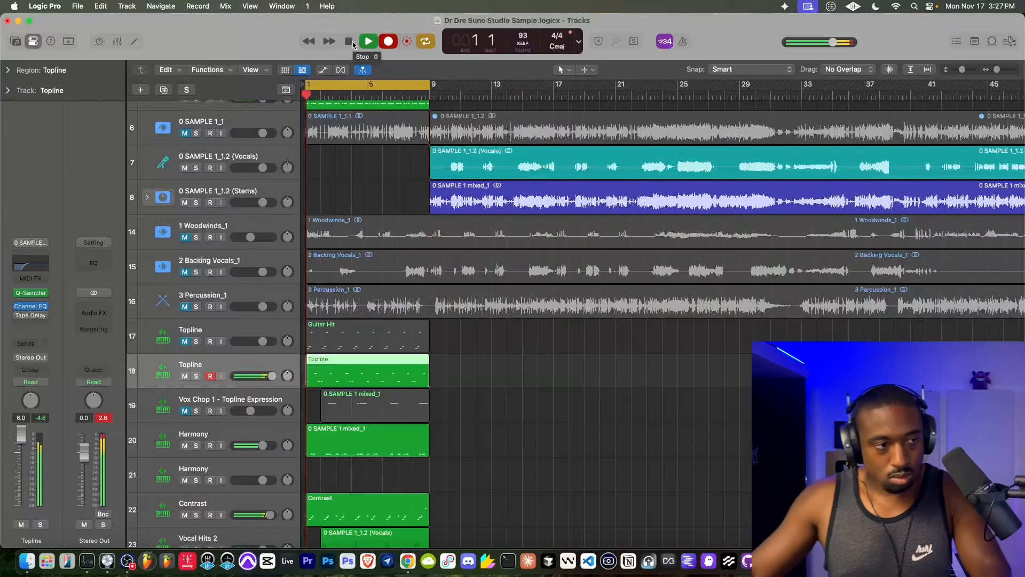
pyautogui.press('space')
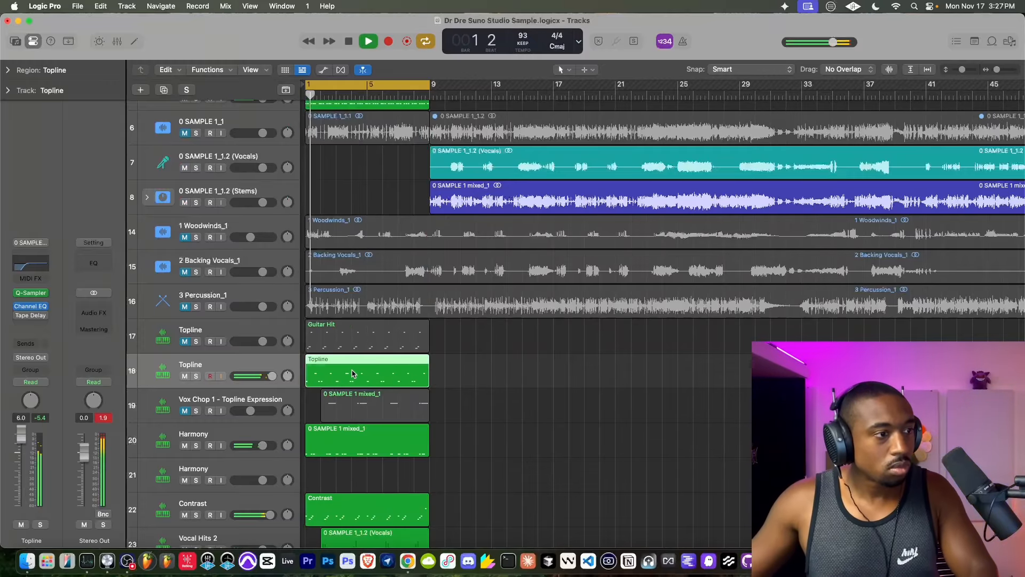
pyautogui.doubleClick(355, 363)
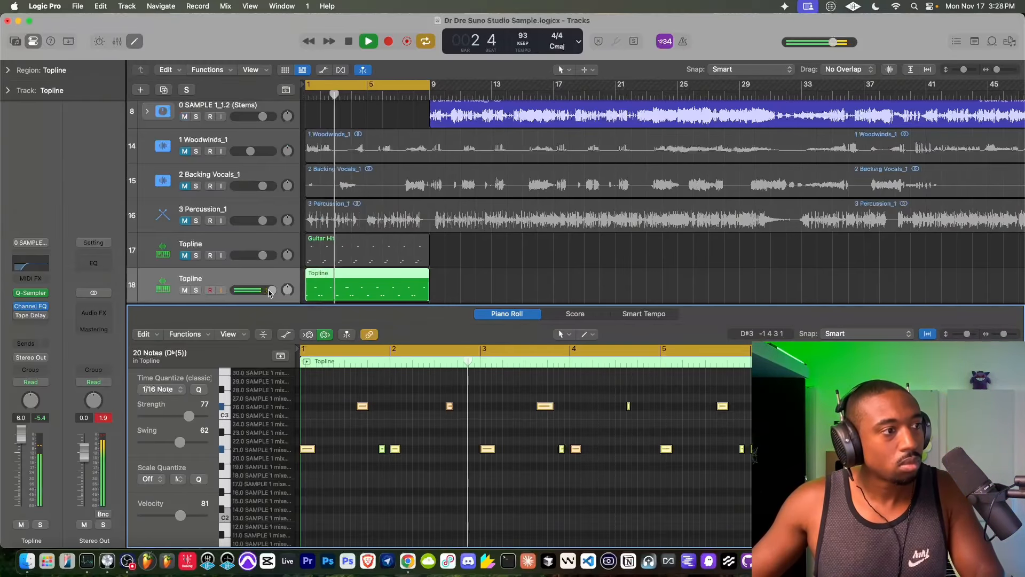
# - Lower Topline track 18 to -4.1 dB and add a Sample Delay after its Tape Delay, with Delay Right at about 1083 samples
pyautogui.moveTo(270, 292); pyautogui.dragTo(256, 293)
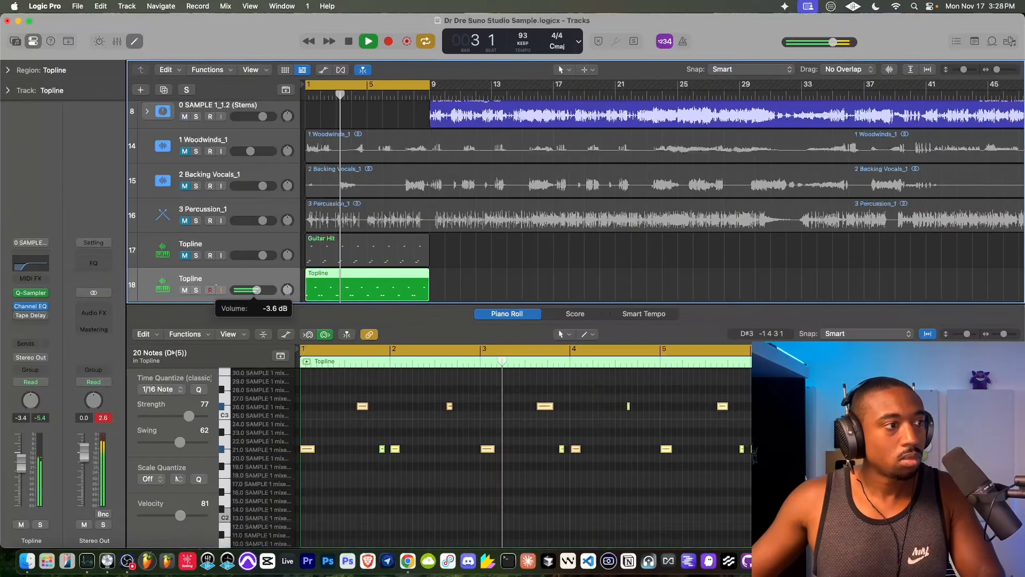
pyautogui.click(30, 306)
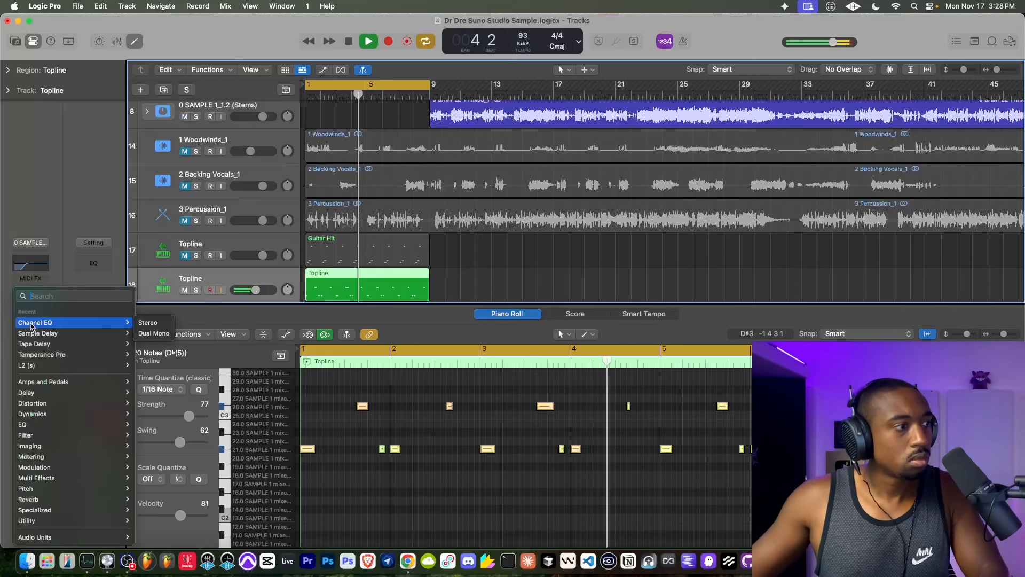
pyautogui.click(32, 332)
pyautogui.moveTo(434, 242); pyautogui.dragTo(436, 234)
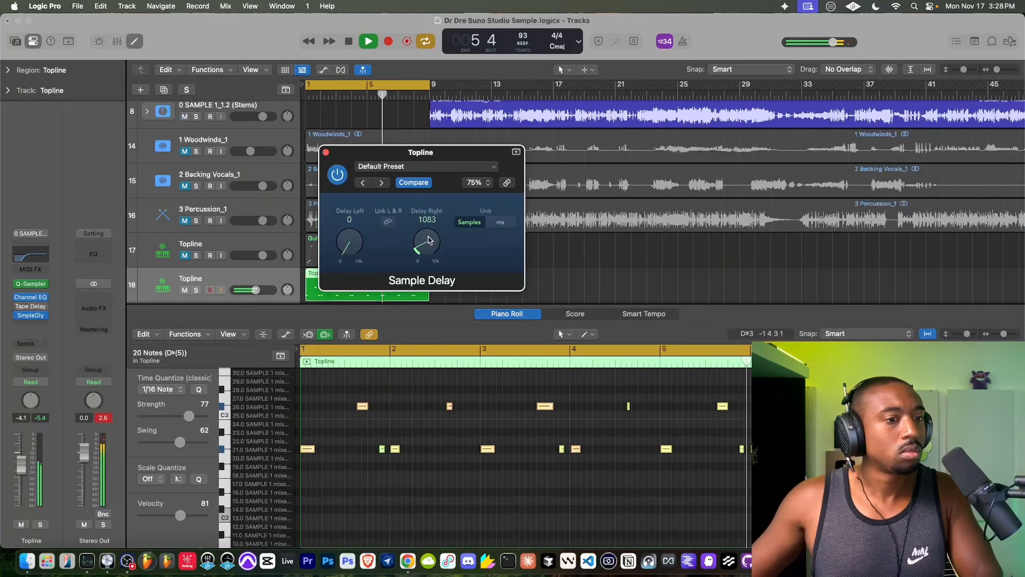
pyautogui.click(326, 152)
# - Try unmuting the Vox Chop 1 - Topline Expression track to hear it with the new Topline, and mute it again
pyautogui.scroll(-10, 247, 203)
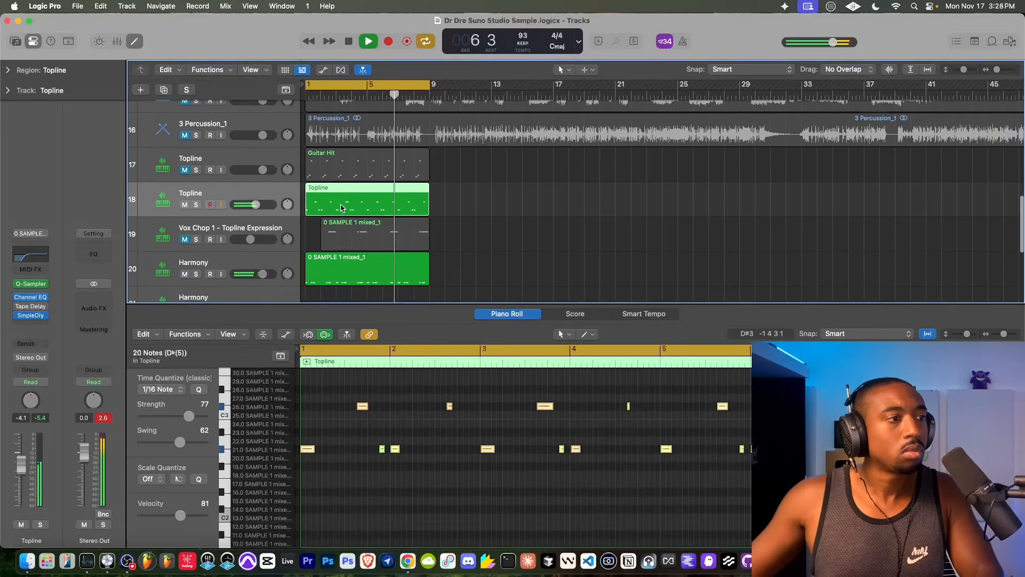
pyautogui.click(185, 182)
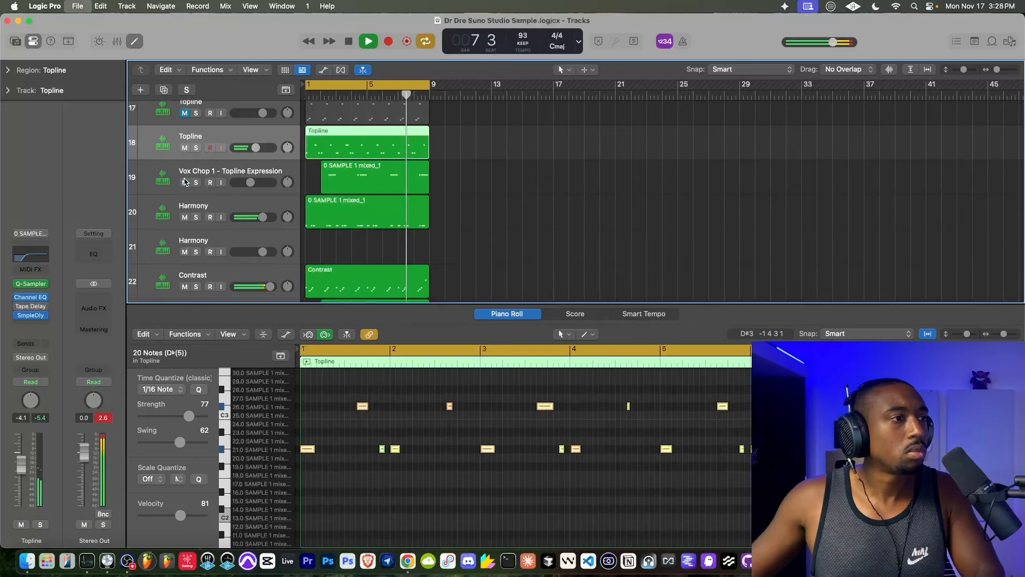
pyautogui.scroll(-3, 235, 182)
pyautogui.scroll(2, 222, 158)
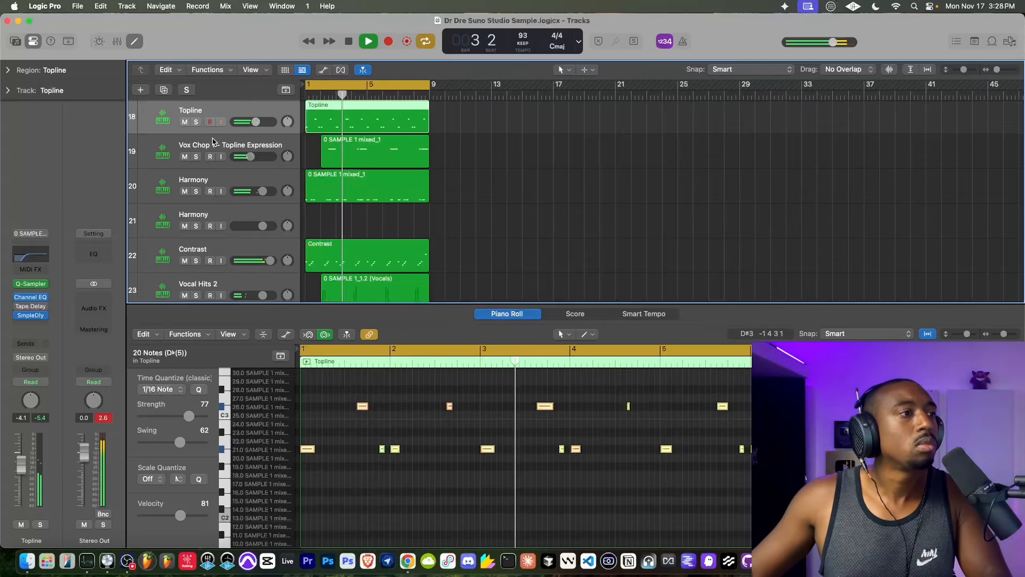
pyautogui.scroll(-3, 314, 200)
pyautogui.scroll(3, 314, 200)
pyautogui.scroll(1, 314, 200)
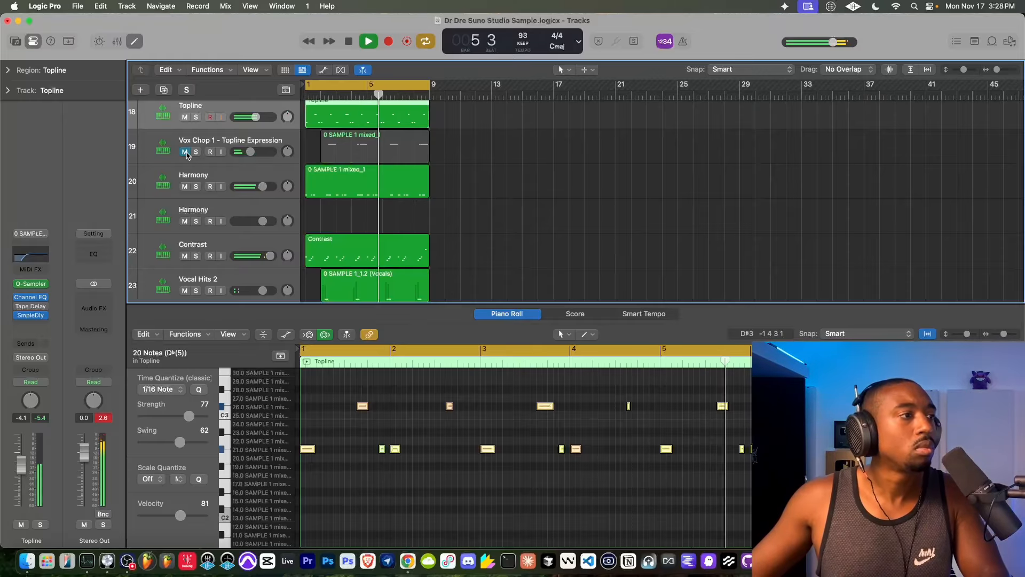
# - Close the Piano Roll editor and lower the volume of Contrast track 22
pyautogui.scroll(15, 307, 180)
pyautogui.scroll(-1, 212, 175)
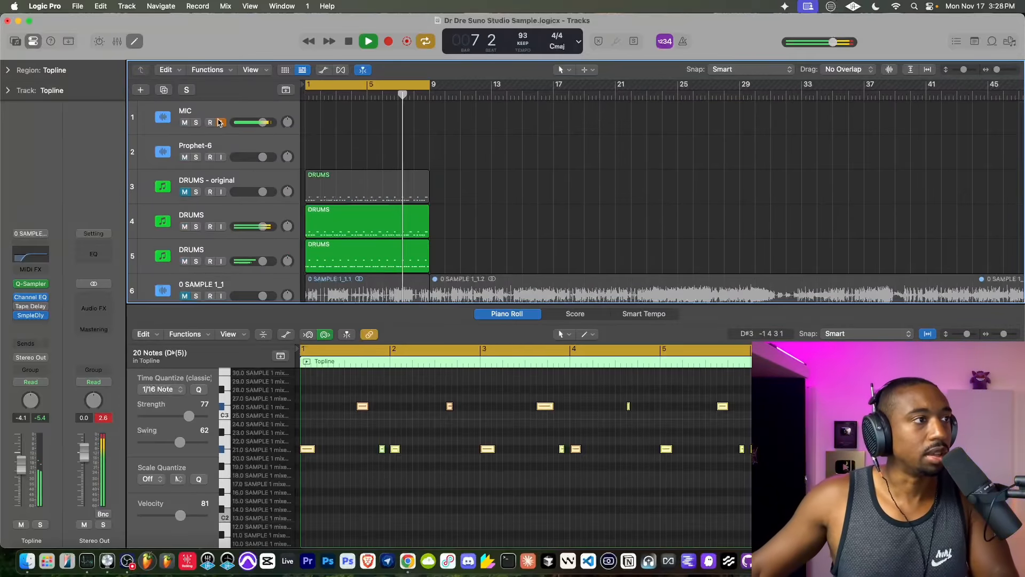
pyautogui.scroll(-15, 319, 165)
pyautogui.press('e')
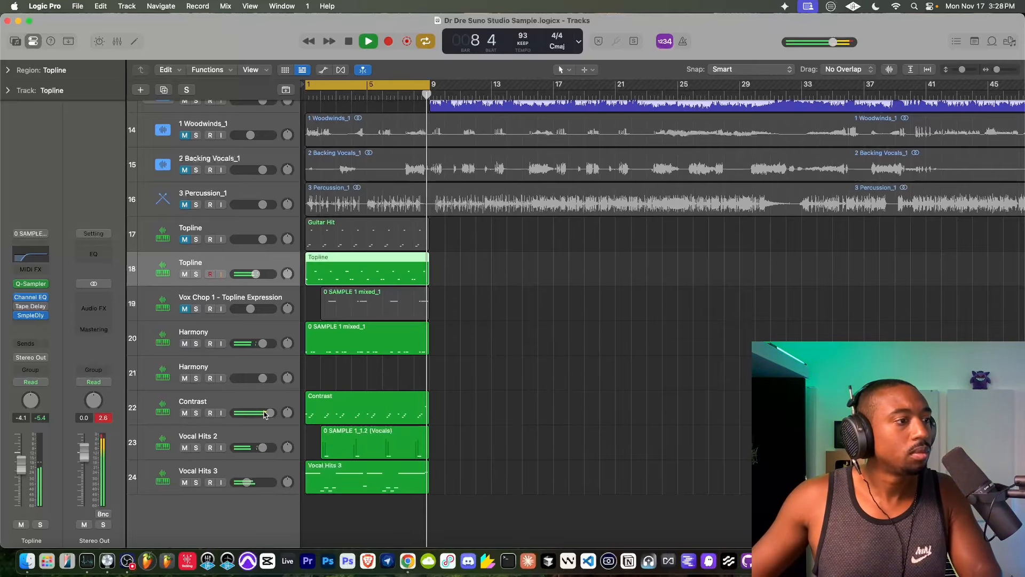
pyautogui.moveTo(269, 412); pyautogui.dragTo(260, 413)
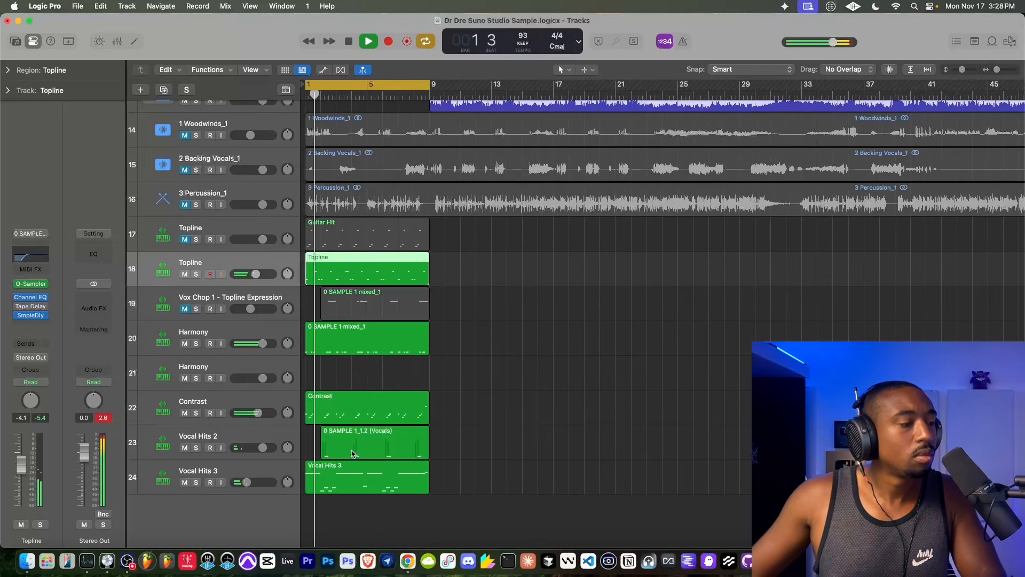
# - Create a new software instrument track below Vocal Hits 3 and load Retro Synth as its instrument
pyautogui.rightClick(197, 509)
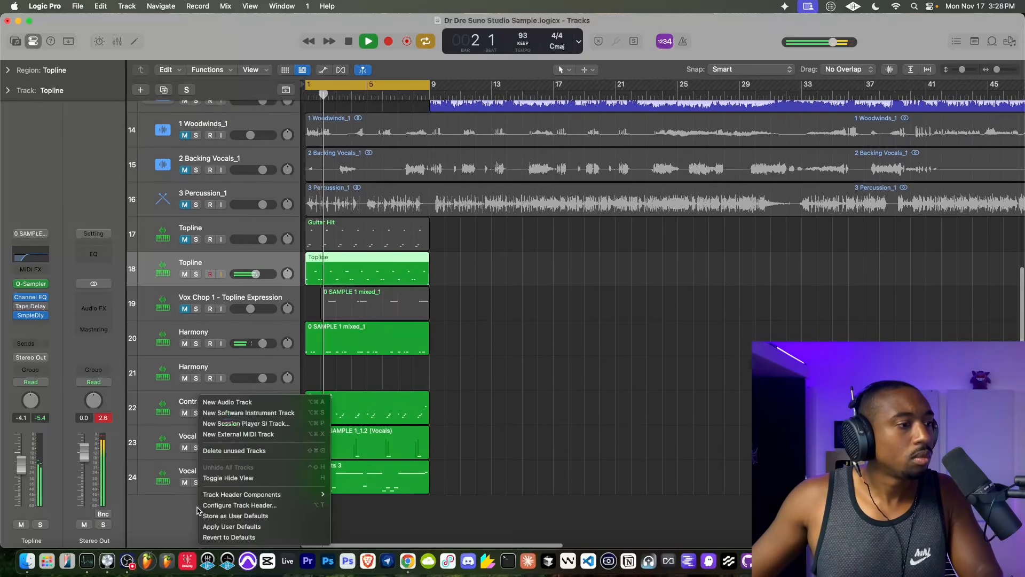
pyautogui.click(240, 413)
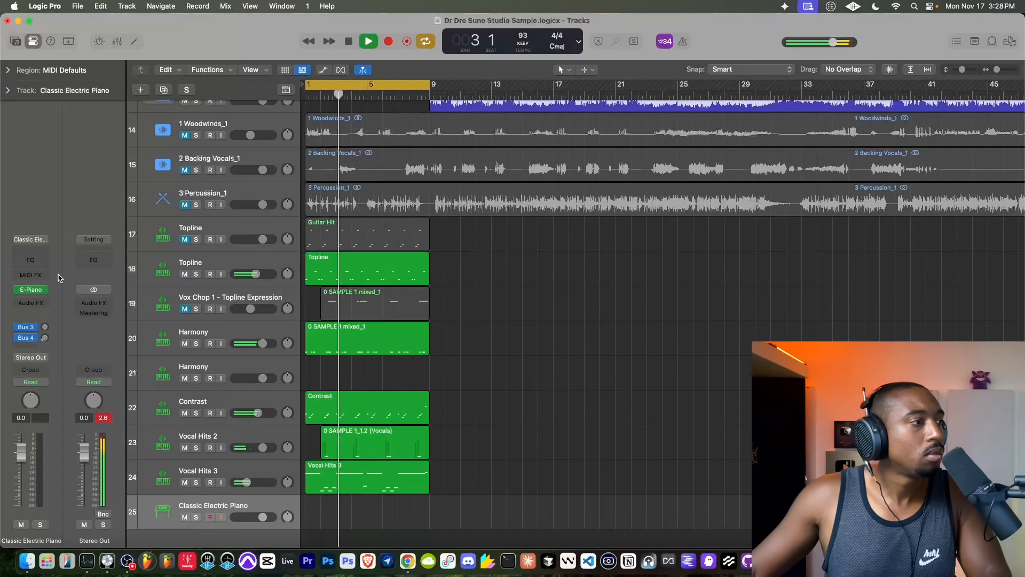
pyautogui.click(42, 289)
pyautogui.moveTo(130, 463)
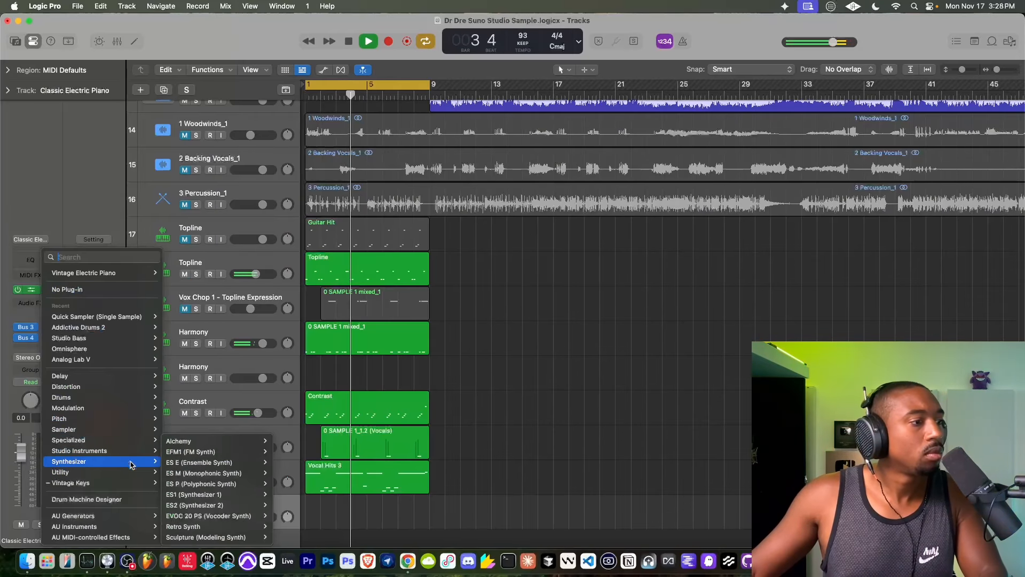
pyautogui.click(192, 528)
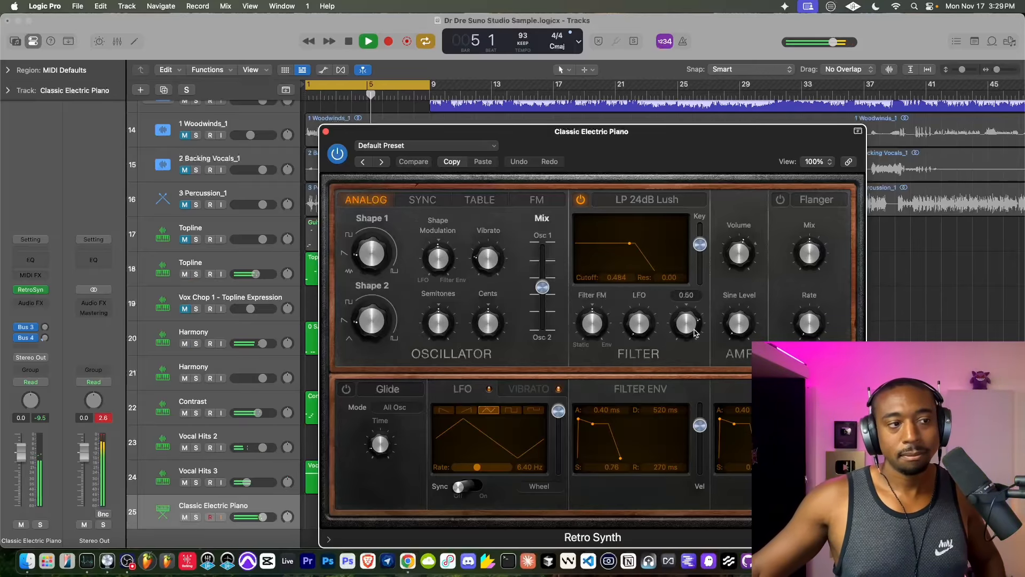
# - Try Glide on Retro Synth's default preset and adjust its time while the loop plays
pyautogui.moveTo(384, 444); pyautogui.dragTo(385, 431)
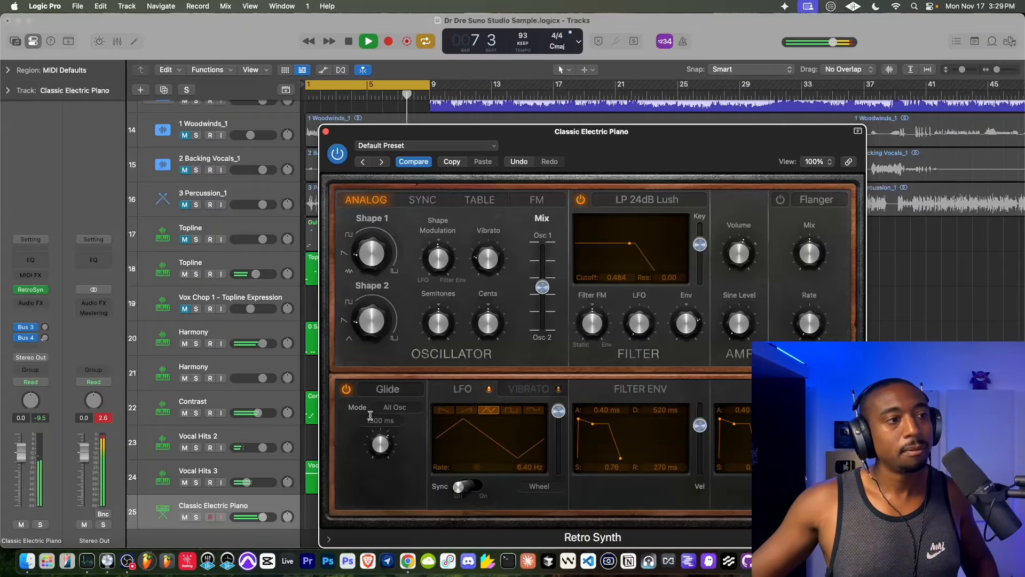
pyautogui.click(388, 415)
pyautogui.click(360, 416)
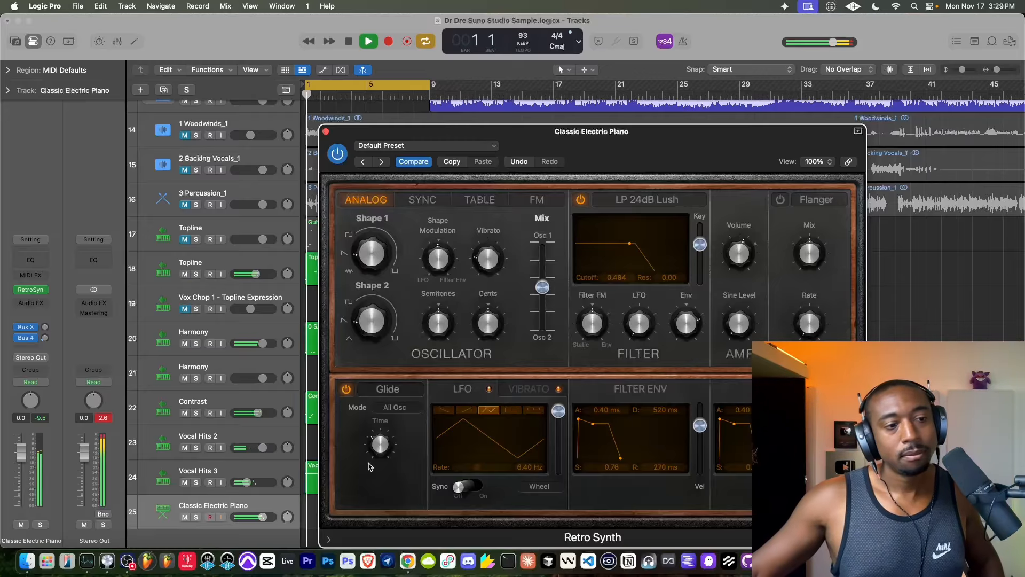
pyautogui.moveTo(377, 451); pyautogui.dragTo(377, 449)
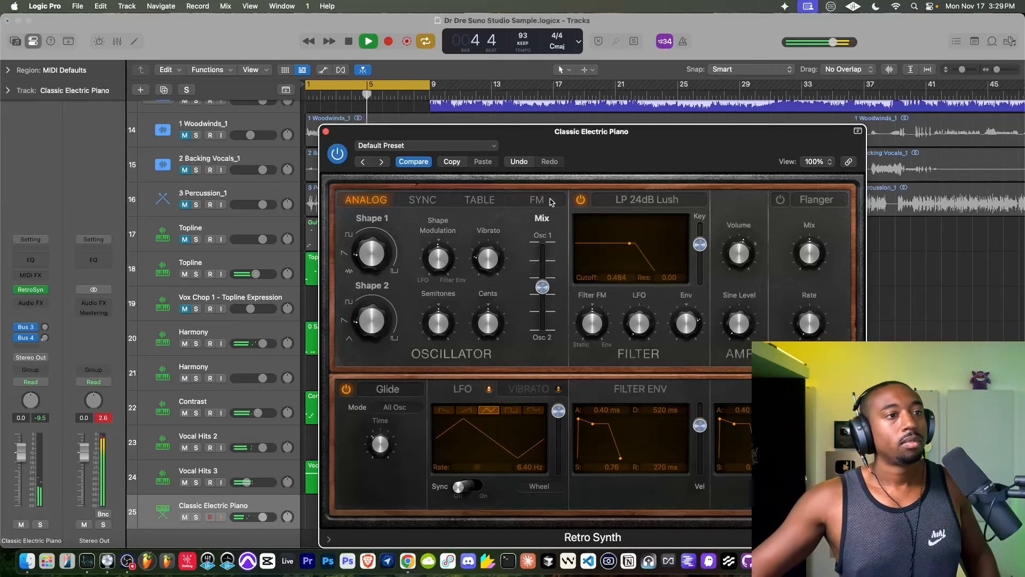
# - Audition the Antimatter Synth and Big Syncer presets in Retro Synth and load one from the 03 Synth Bass category
pyautogui.click(382, 161)
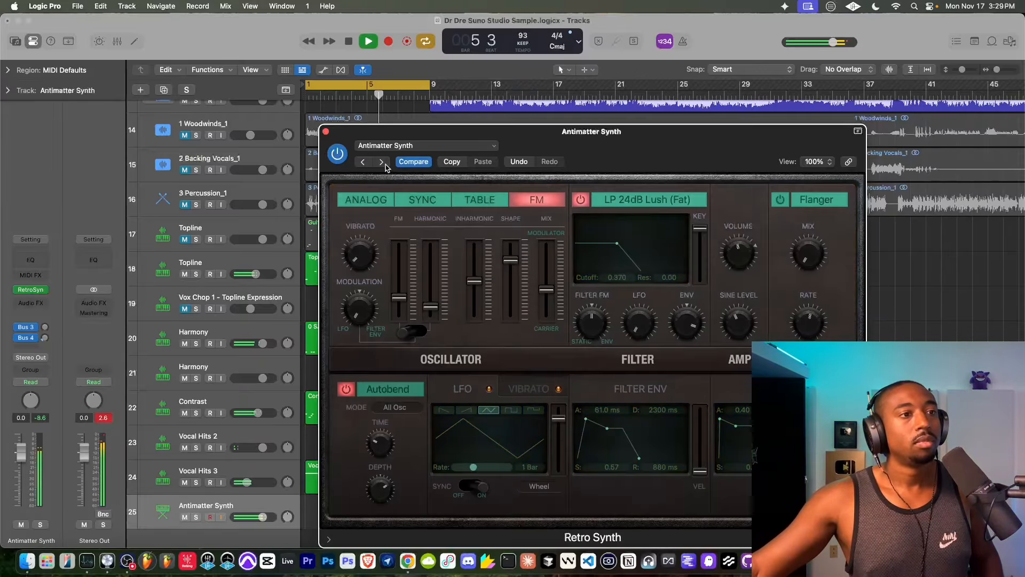
pyautogui.click(381, 162)
pyautogui.click(406, 146)
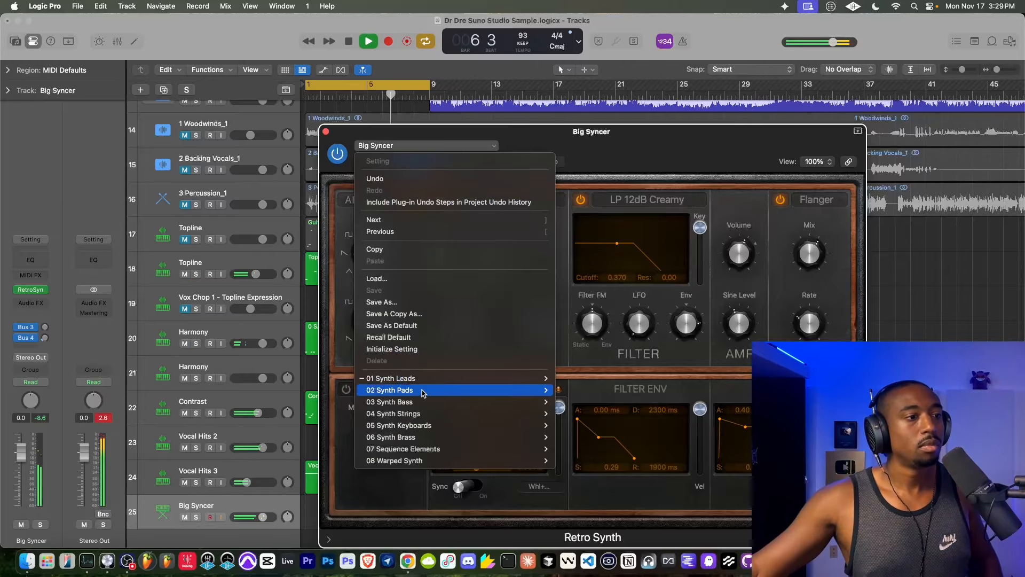
pyautogui.moveTo(422, 393)
pyautogui.click(582, 253)
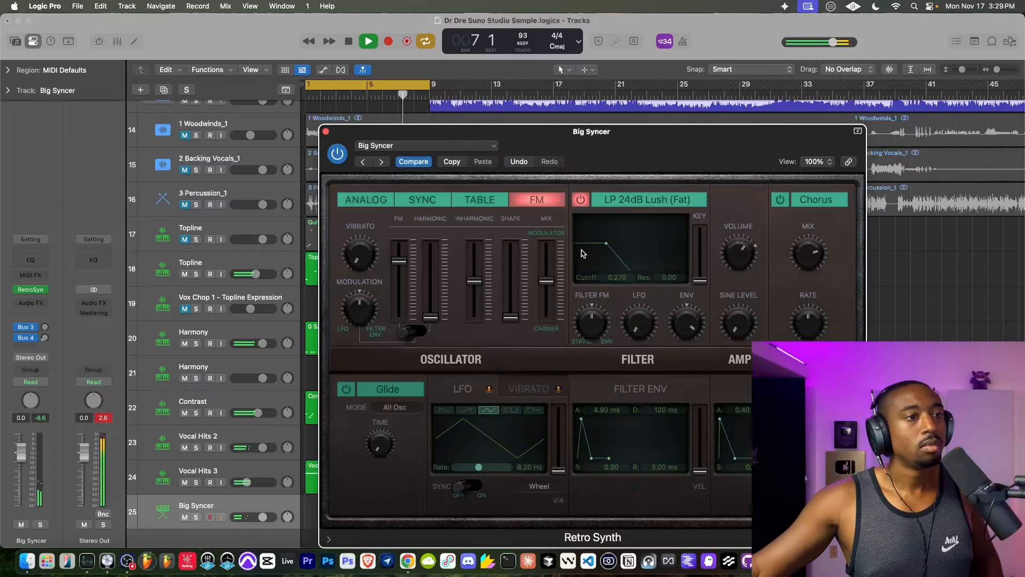
# - Audition the Retro Synth bass presets one by one from Analog Funk through to Major Third Crunch, and close the synth window
pyautogui.click(382, 162)
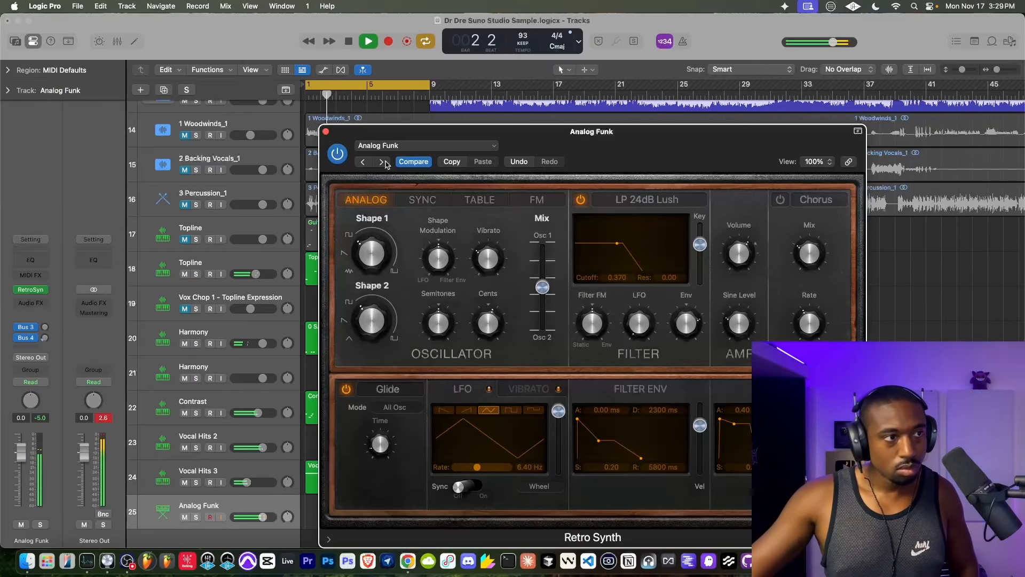
pyautogui.click(382, 162)
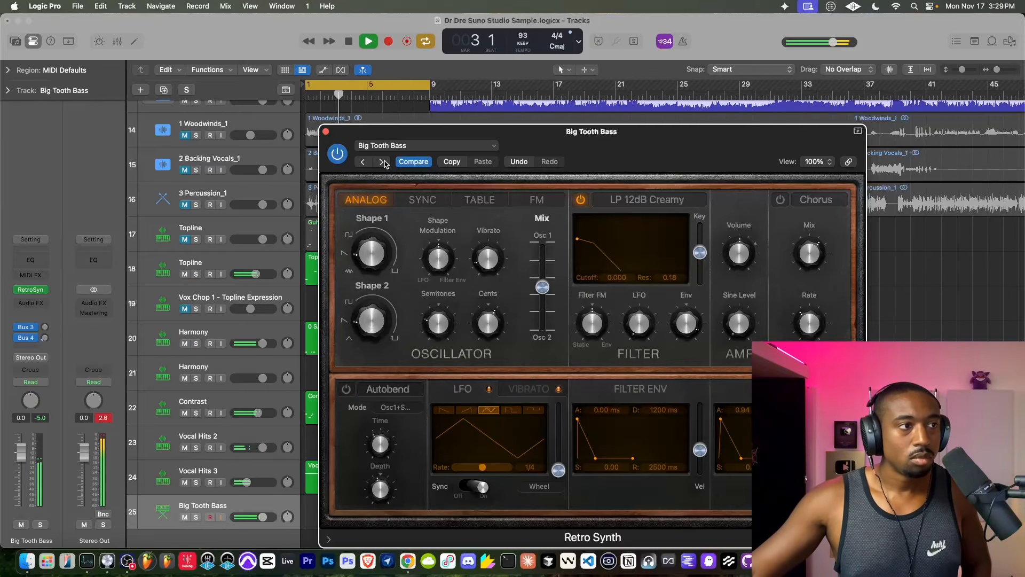
pyautogui.click(382, 162)
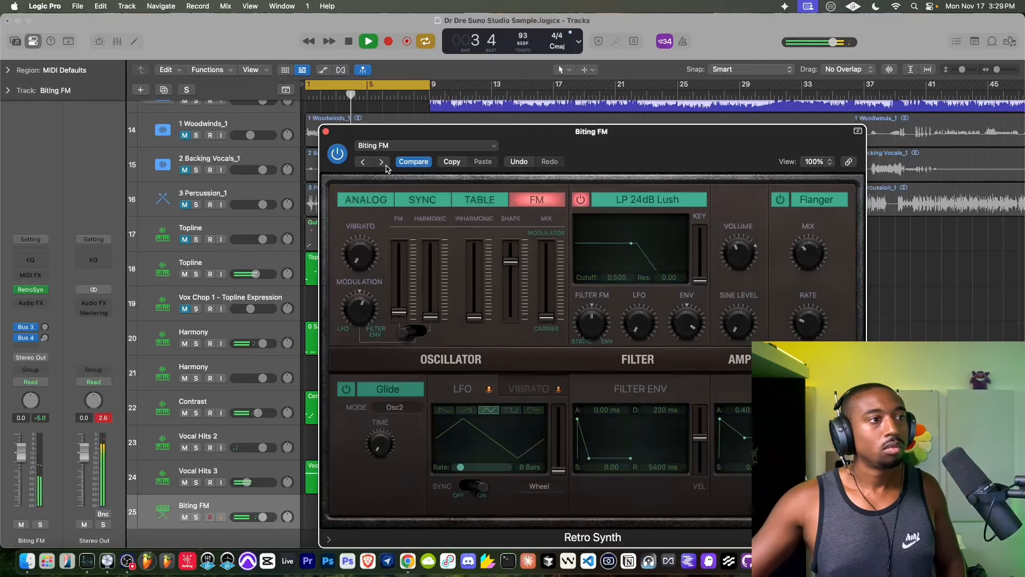
pyautogui.click(381, 162)
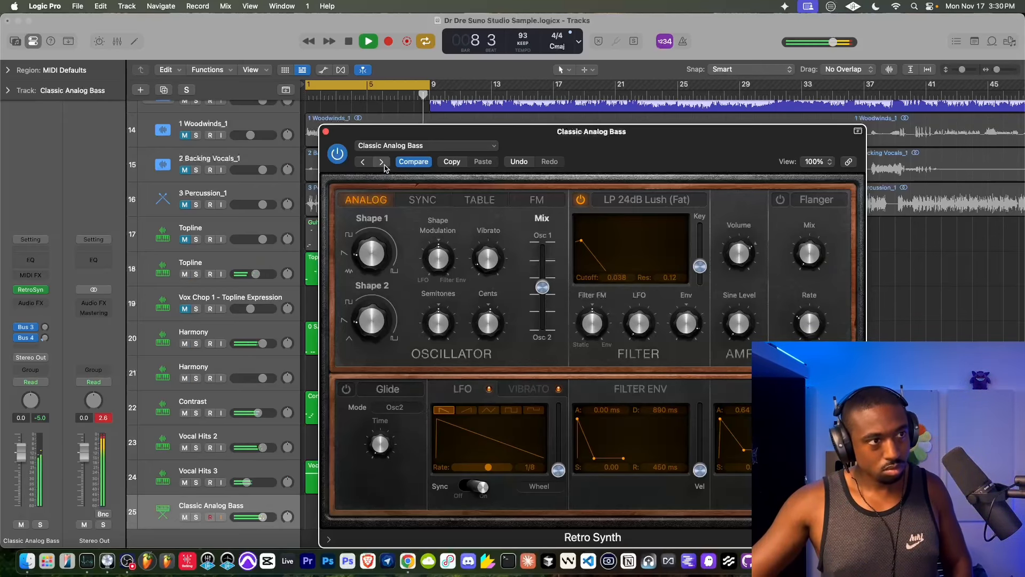
pyautogui.click(382, 163)
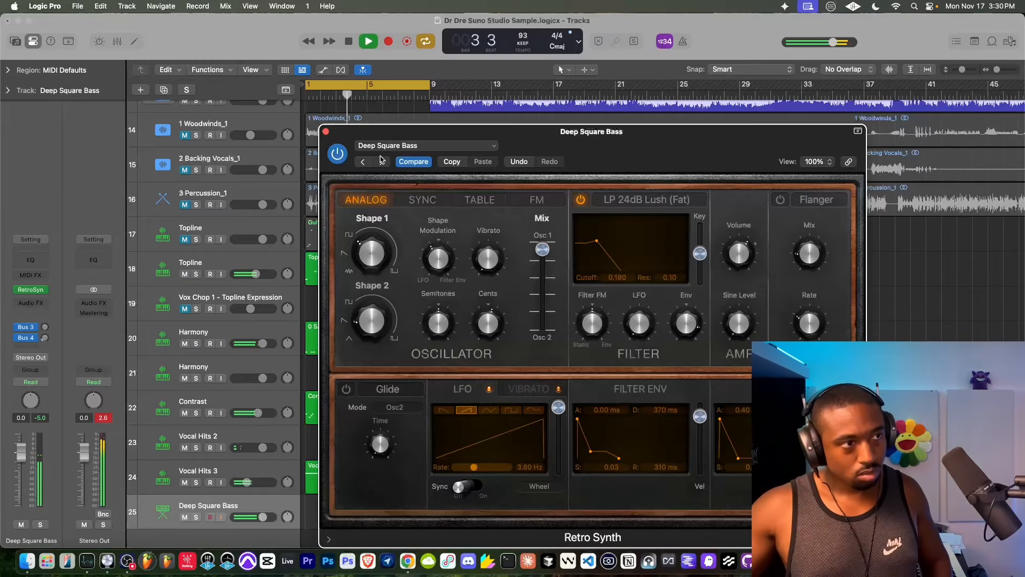
pyautogui.click(381, 162)
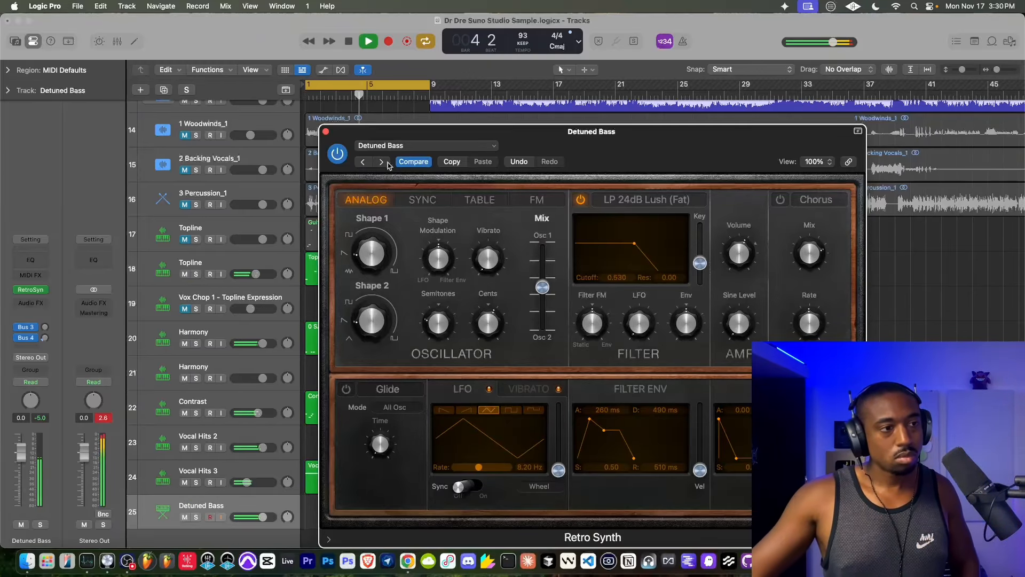
pyautogui.click(382, 161)
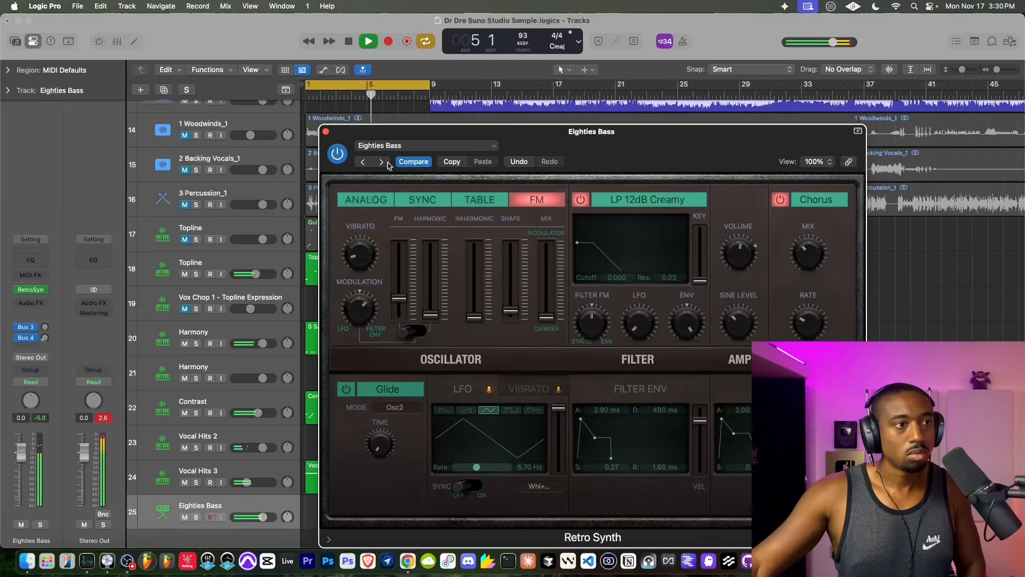
pyautogui.click(381, 162)
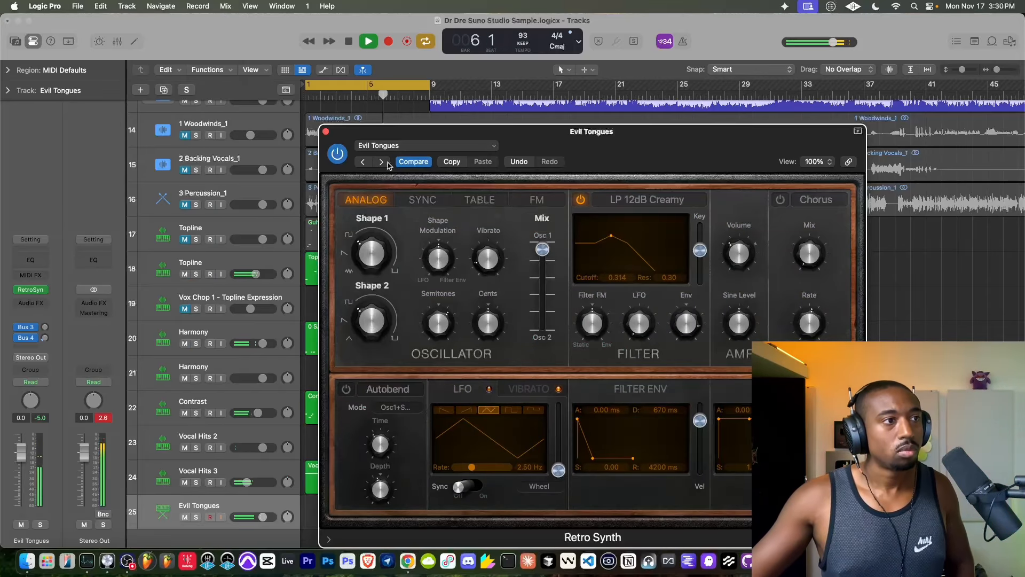
pyautogui.click(381, 161)
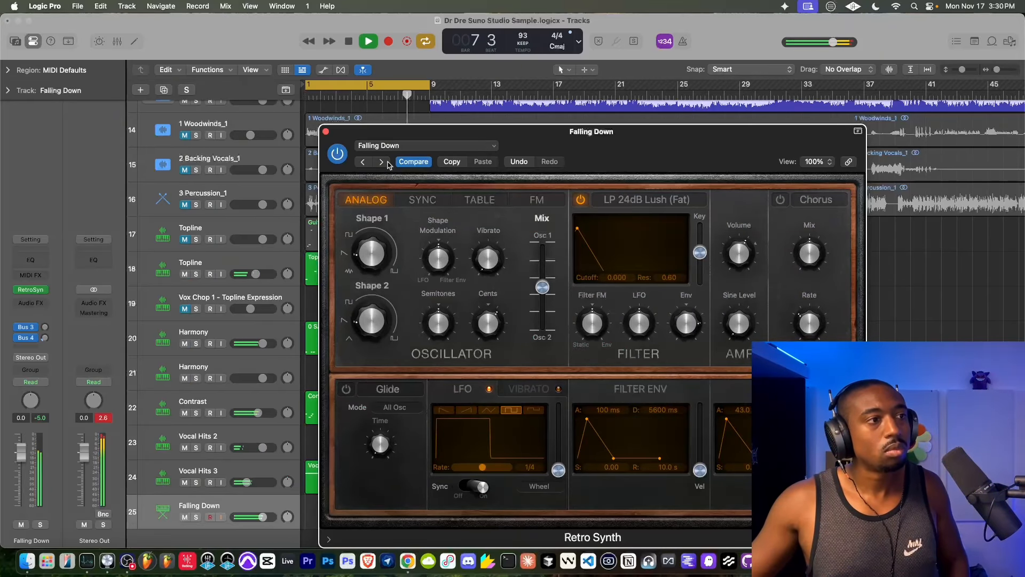
pyautogui.click(381, 161)
pyautogui.click(381, 161)
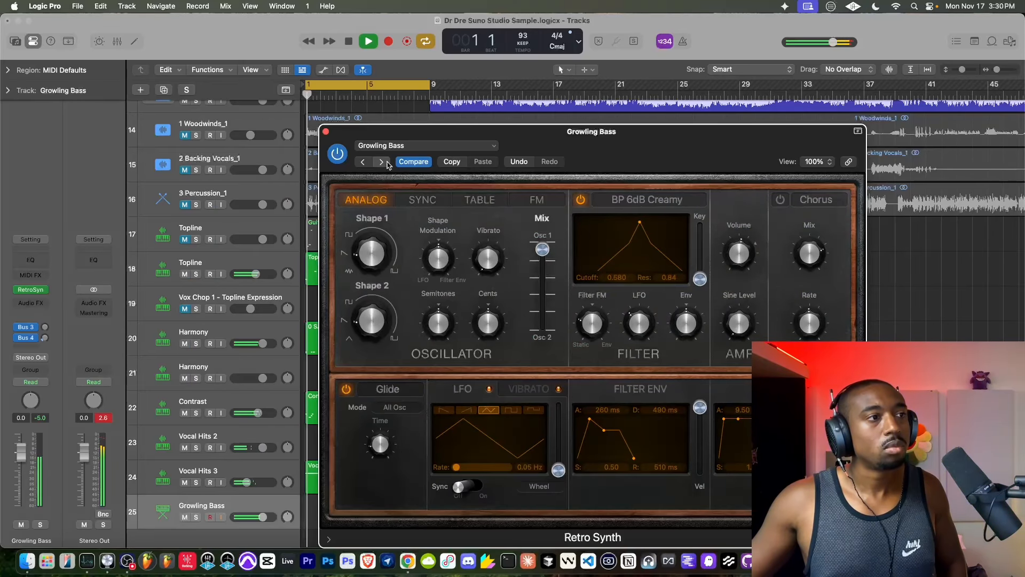
pyautogui.click(383, 161)
pyautogui.click(382, 161)
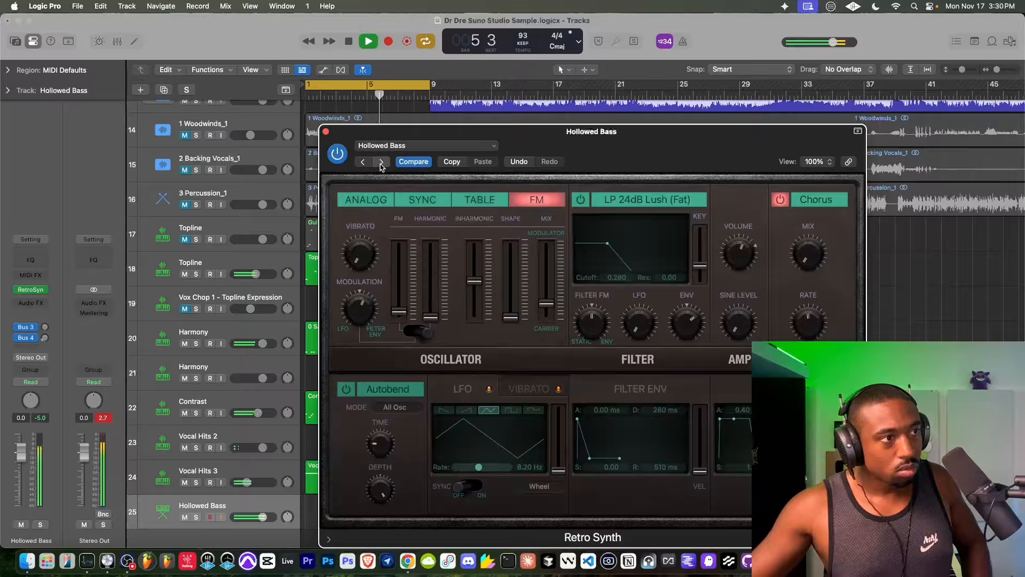
pyautogui.click(381, 162)
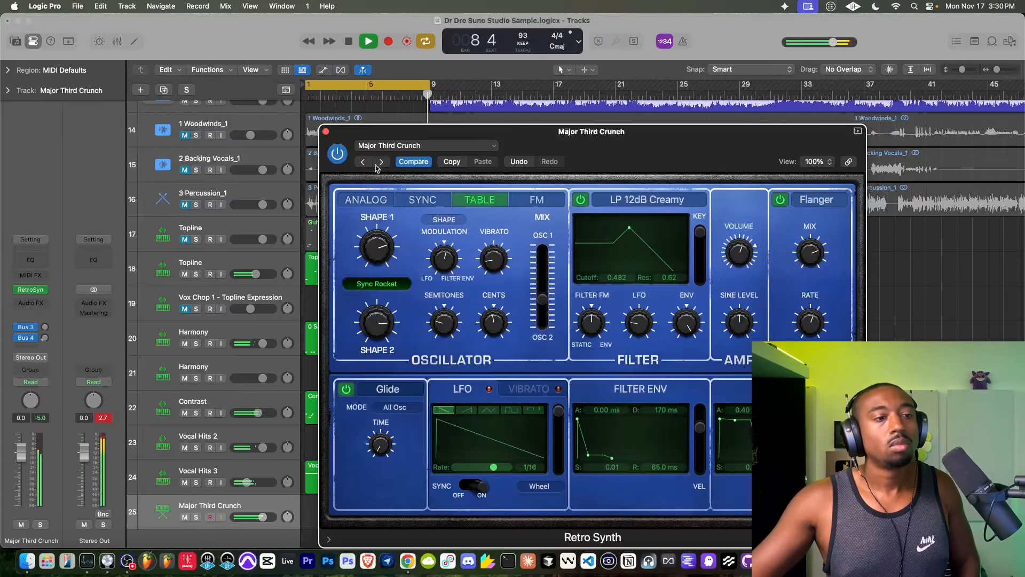
pyautogui.click(325, 132)
# - Replace Retro Synth on the Major Third Crunch track with BusyWorksBeats - Hercules and load its Battle bass preset
pyautogui.scroll(10, 314, 186)
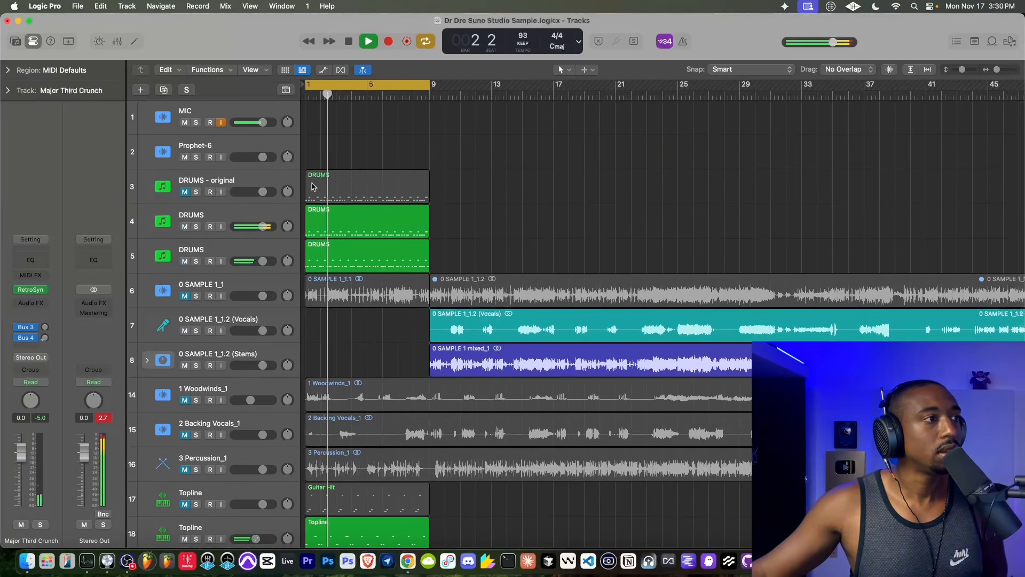
pyautogui.scroll(-10, 314, 186)
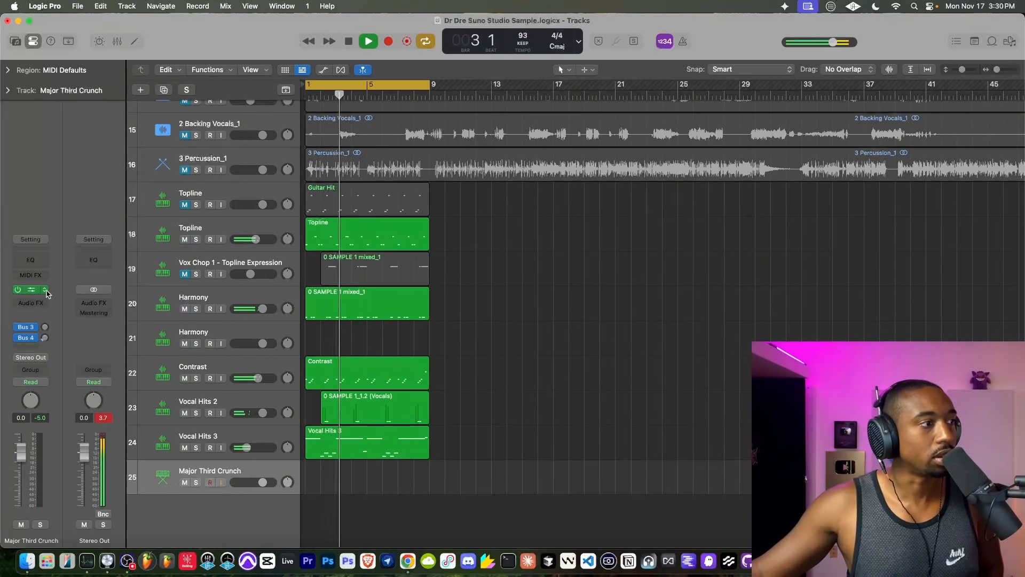
pyautogui.click(46, 291)
pyautogui.moveTo(83, 362)
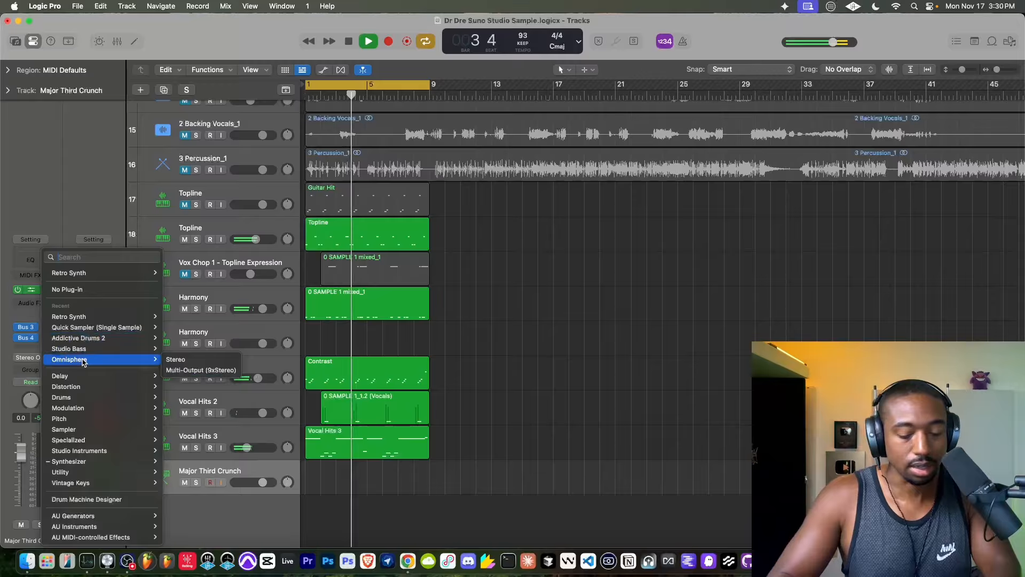
pyautogui.write('hercules')
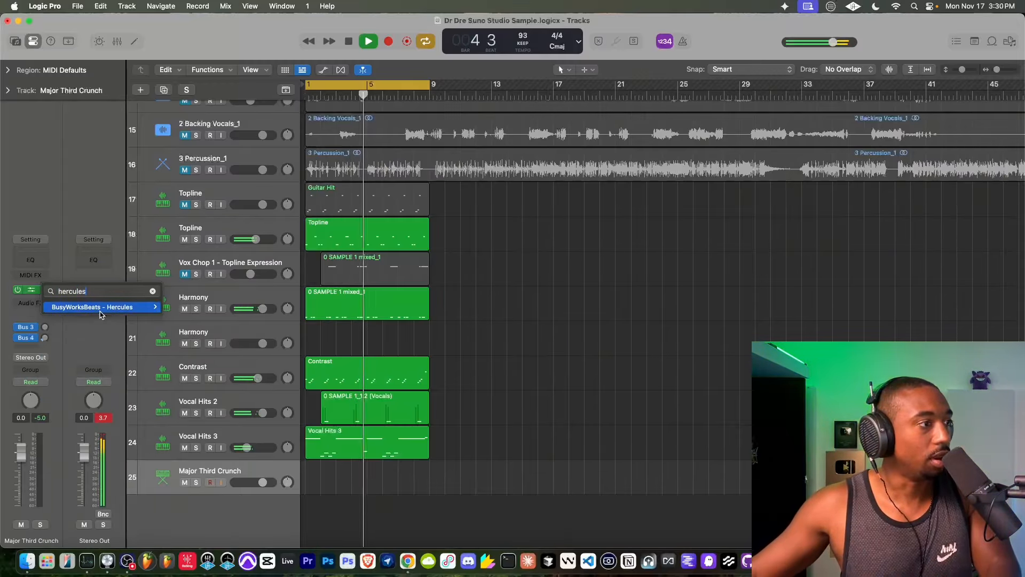
pyautogui.click(100, 309)
pyautogui.click(409, 275)
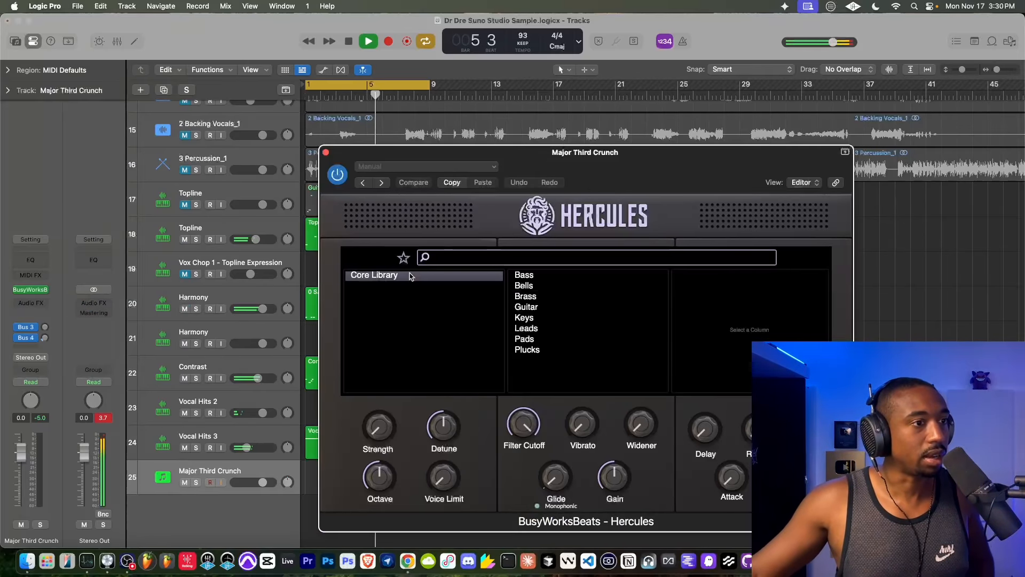
pyautogui.click(523, 274)
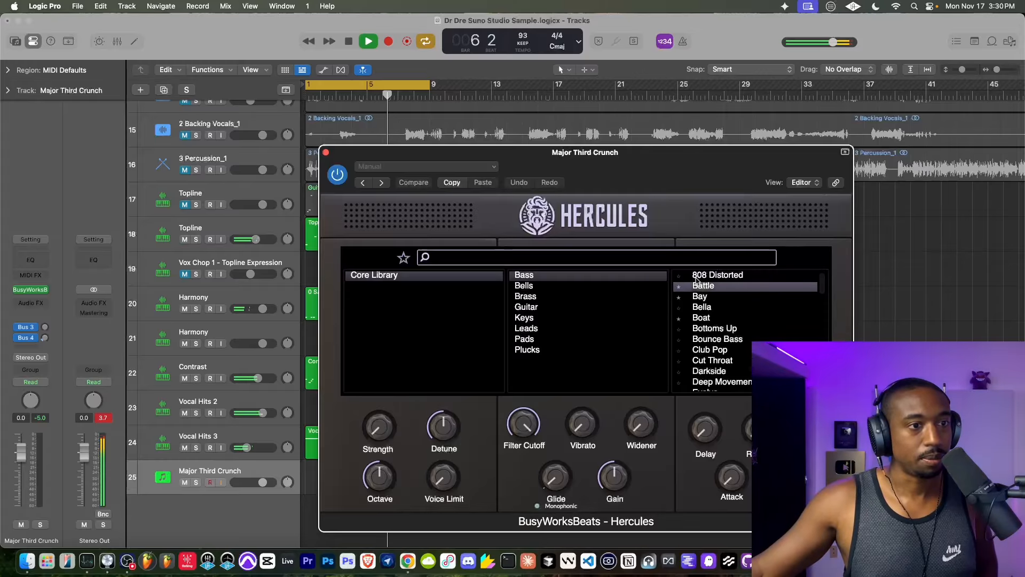
# - Raise the volume of the Major Third Crunch track to 6.0 dB
pyautogui.scroll(10, 306, 148)
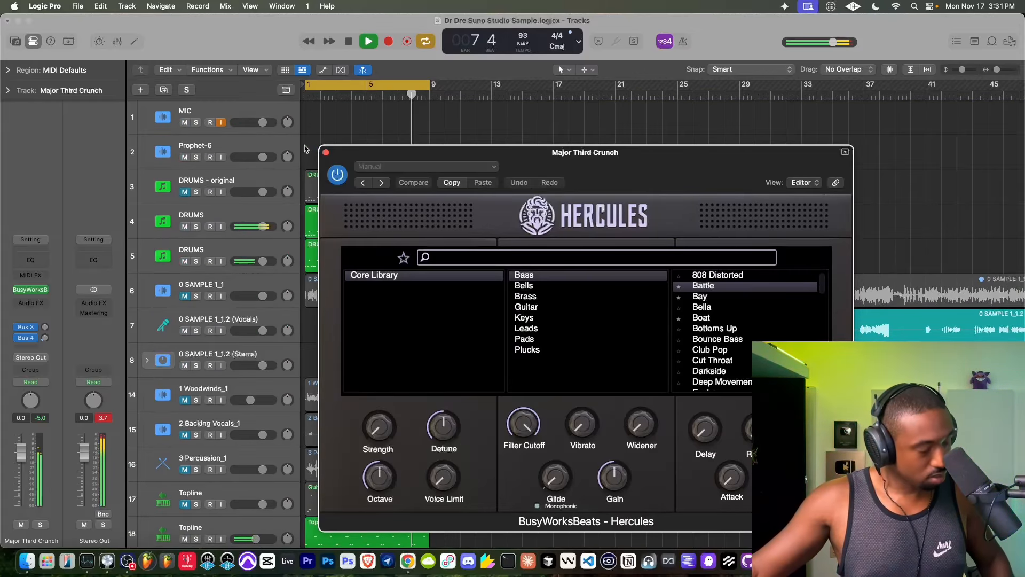
pyautogui.moveTo(257, 538); pyautogui.dragTo(272, 538)
pyautogui.scroll(-4, 292, 454)
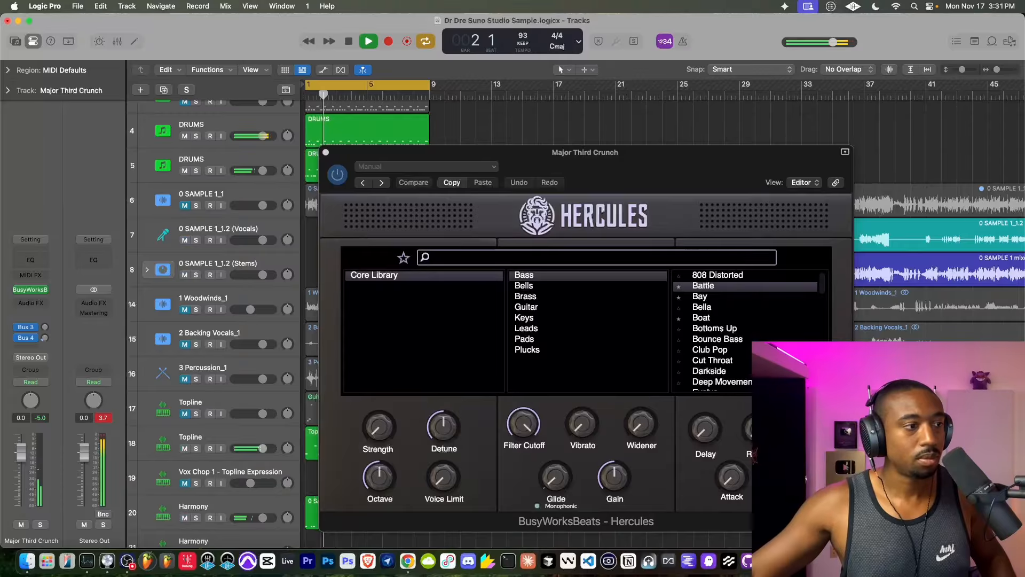
pyautogui.moveTo(262, 449); pyautogui.dragTo(274, 483)
pyautogui.scroll(-9, 239, 495)
# - Rename the Major Third Crunch track to Hercules and turn off input monitoring on the MIC track
pyautogui.doubleClick(224, 472)
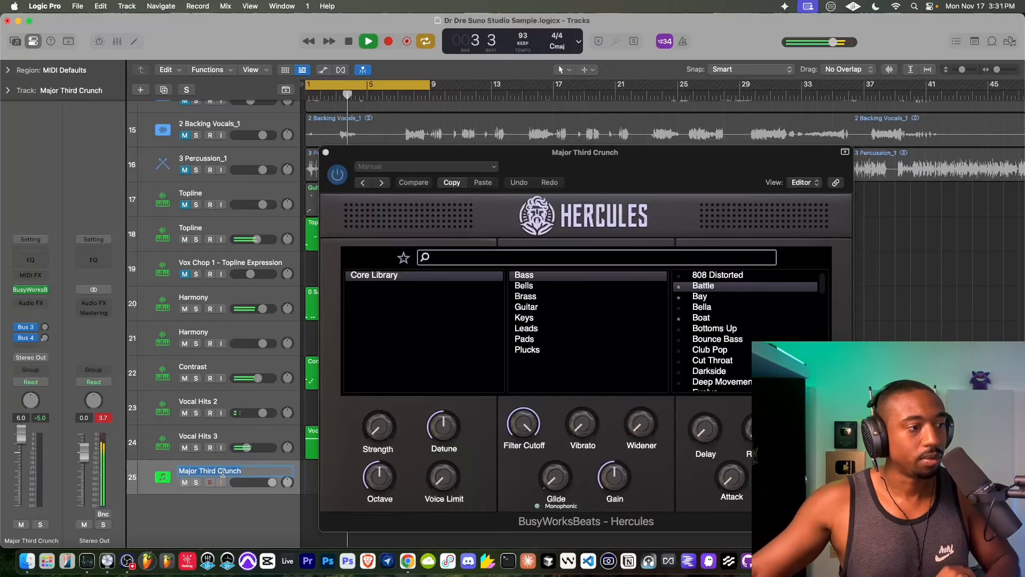
pyautogui.write('Hercules')
pyautogui.press('Return')
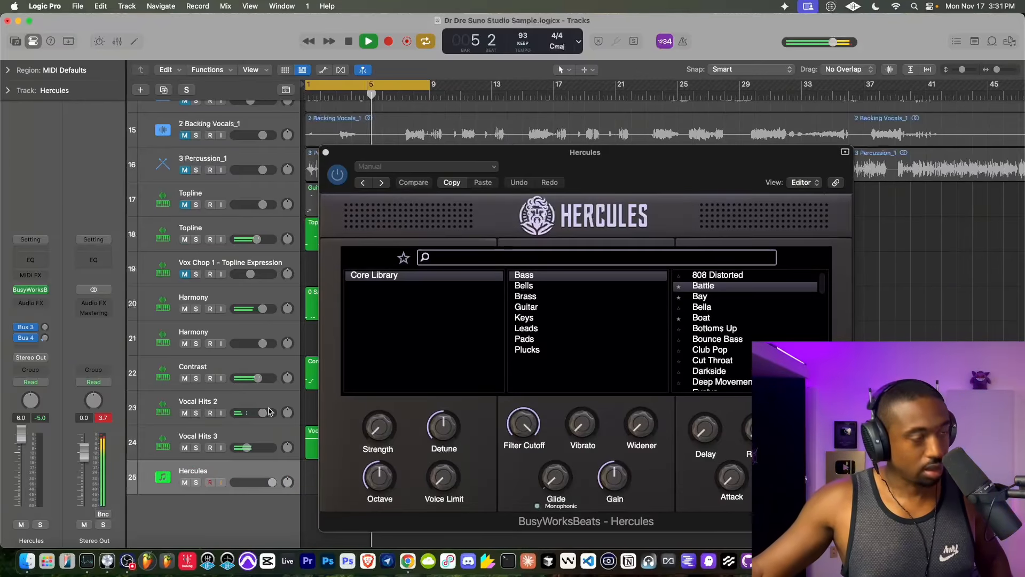
pyautogui.scroll(12, 226, 171)
pyautogui.click(221, 123)
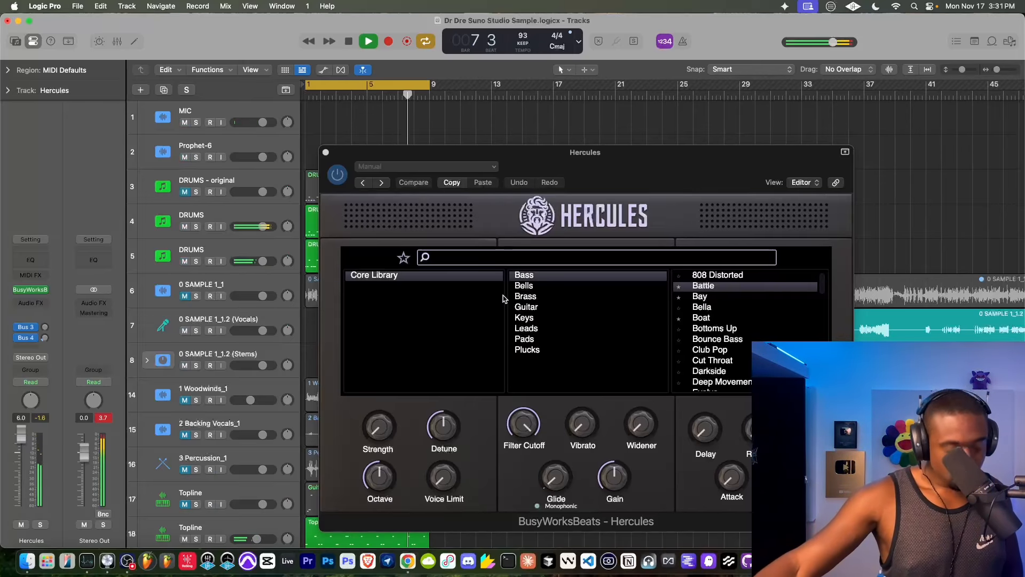
# - Audition the Bay, Bella and Boat bass presets, load Gangsta Boogie, and close the Hercules window
pyautogui.click(712, 297)
pyautogui.click(712, 298)
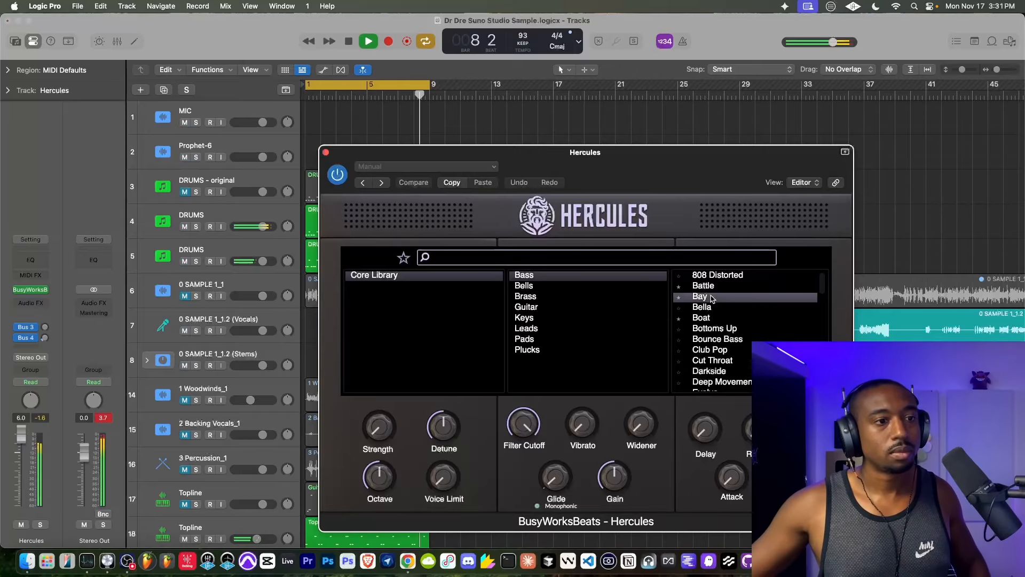
pyautogui.click(714, 308)
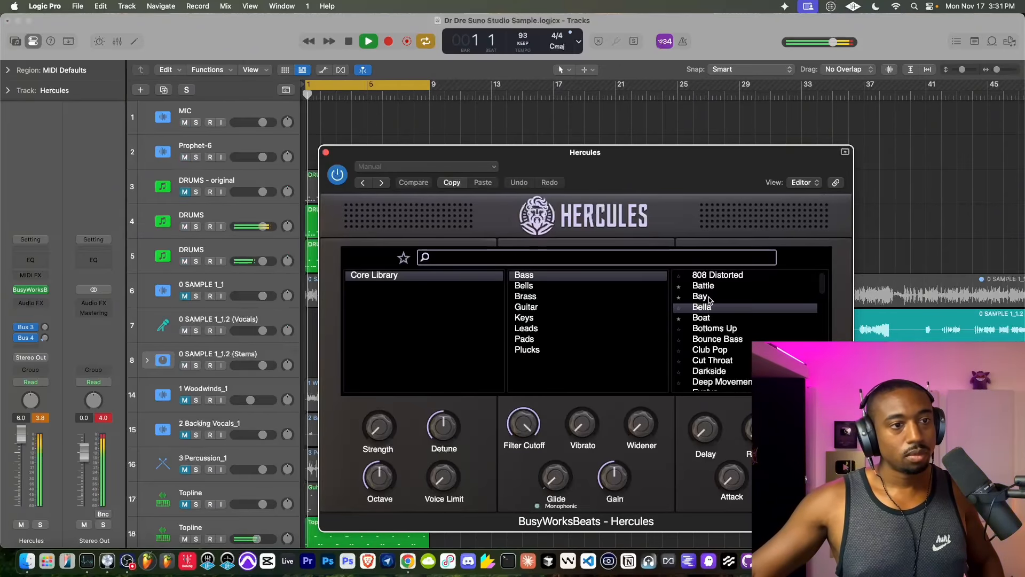
pyautogui.click(710, 298)
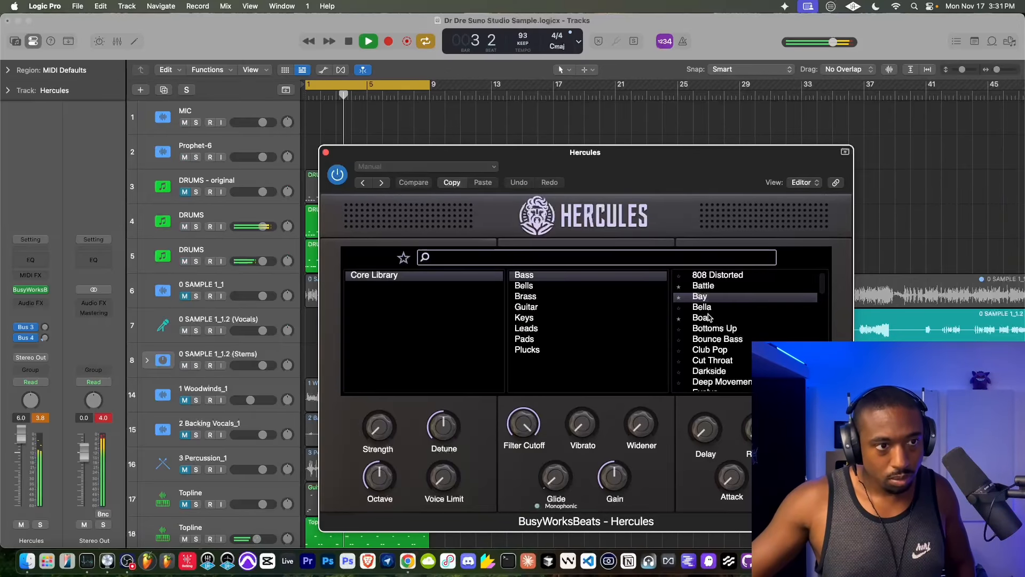
pyautogui.click(709, 318)
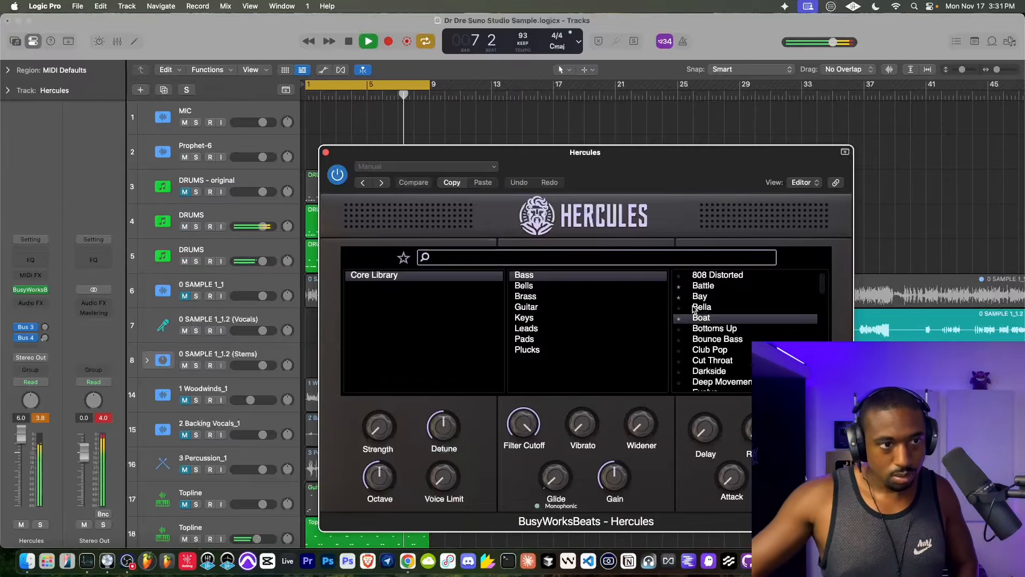
pyautogui.scroll(-8, 694, 309)
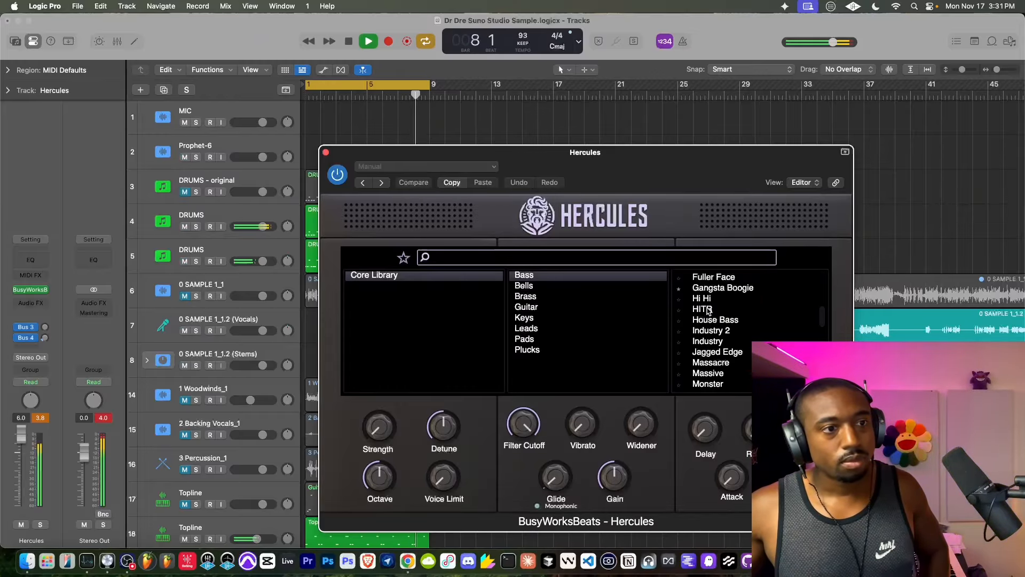
pyautogui.click(710, 291)
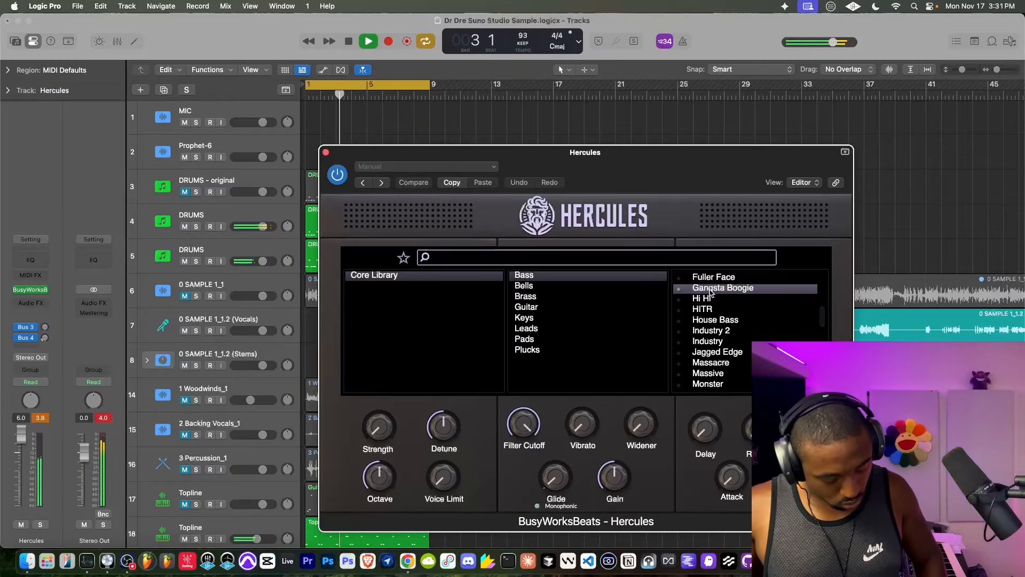
pyautogui.click(325, 152)
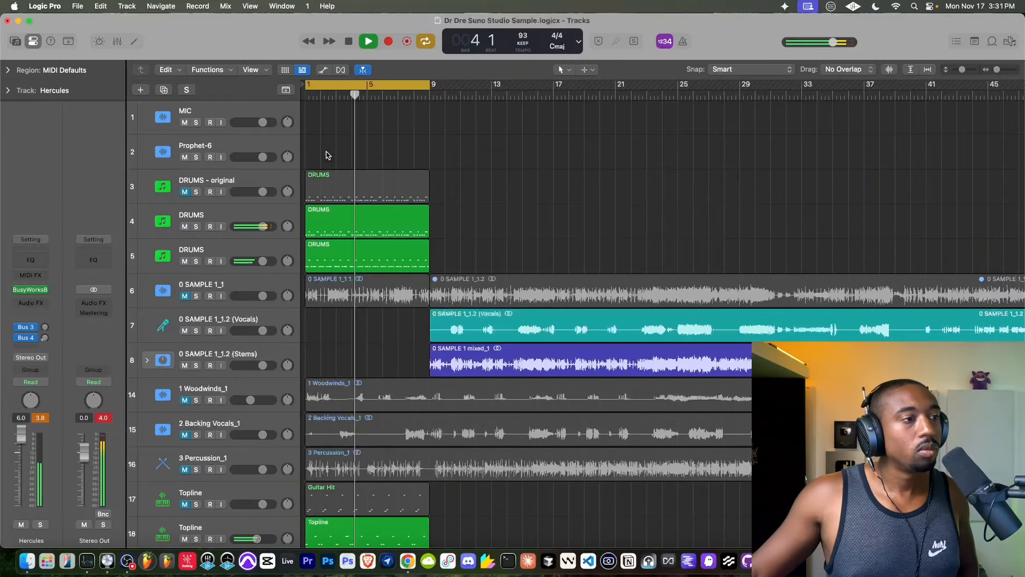
# - Record a bass part on the Hercules track from bar 1 to the end of the eight-bar cycle
pyautogui.click(348, 42)
pyautogui.click(348, 42)
pyautogui.click(389, 41)
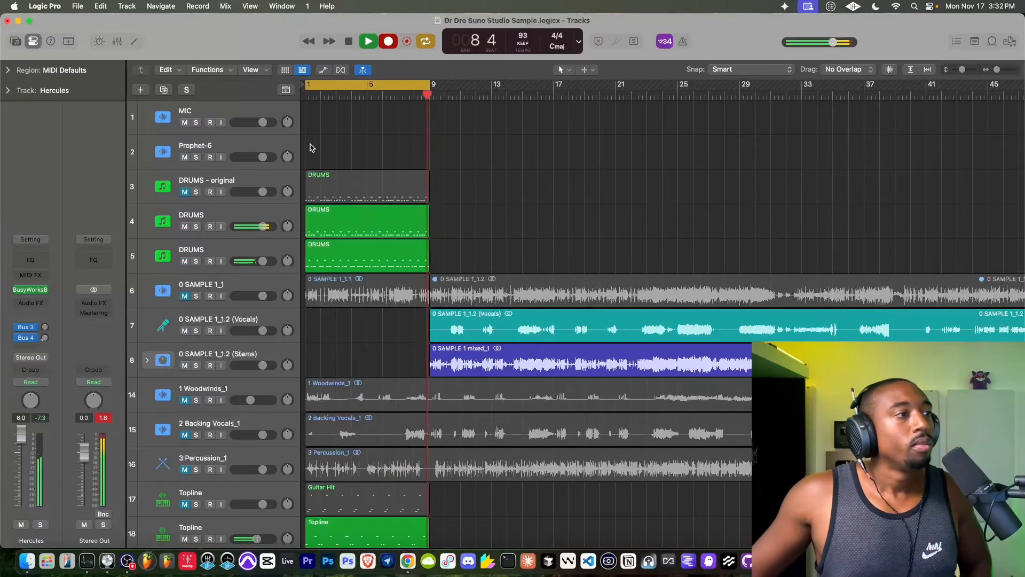
pyautogui.press('space')
# - Check the recorded Hercules region in the Piano Roll with all its notes selected, and play the loop briefly
pyautogui.scroll(5, 253, 144)
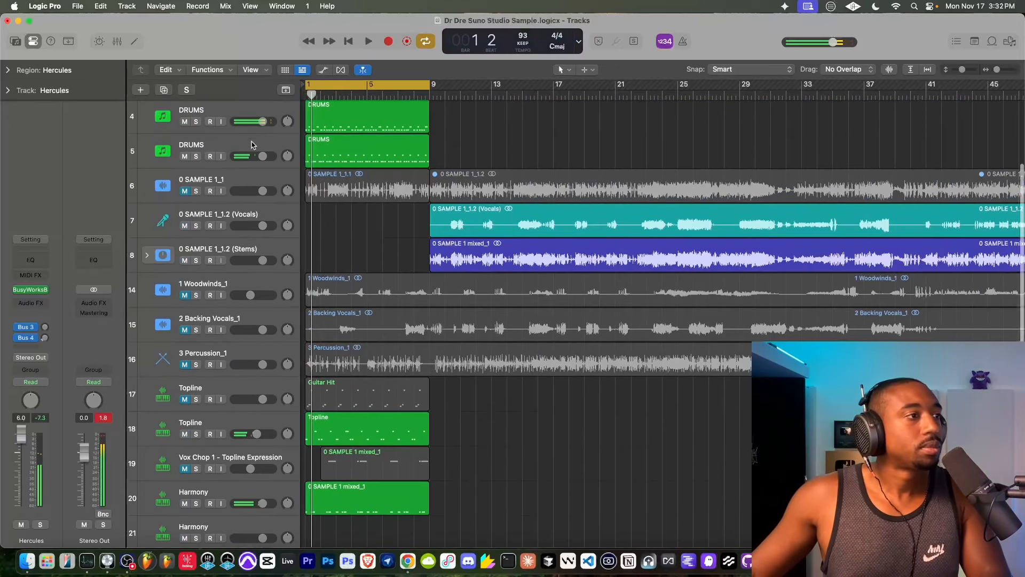
pyautogui.scroll(5, 243, 127)
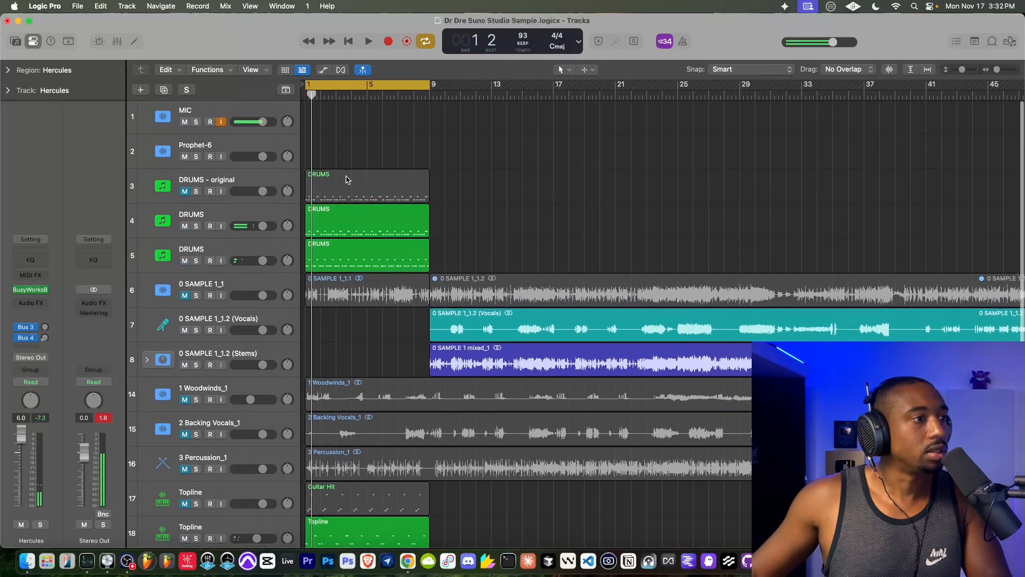
pyautogui.scroll(-10, 331, 479)
pyautogui.doubleClick(331, 479)
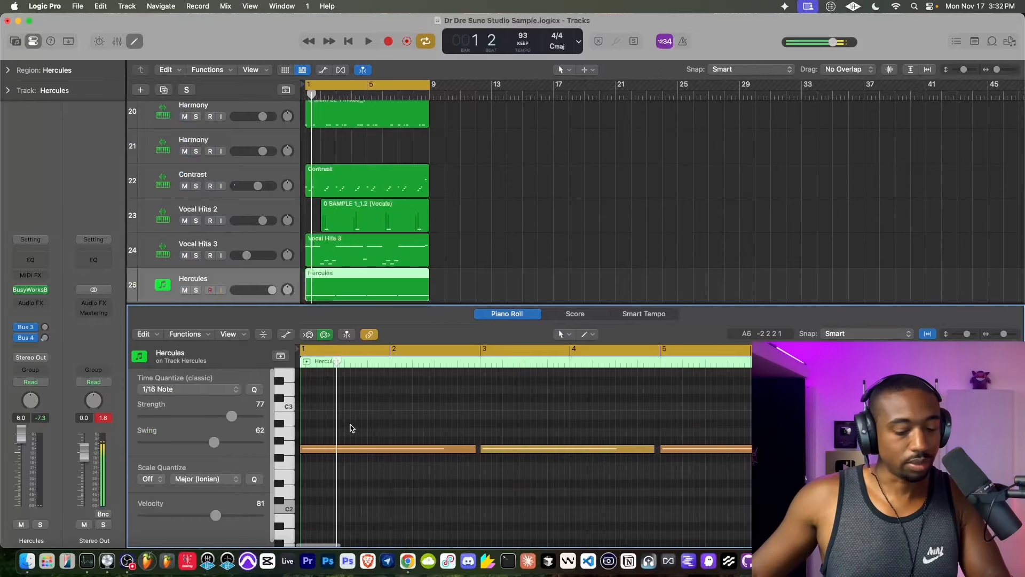
pyautogui.press('super+a')
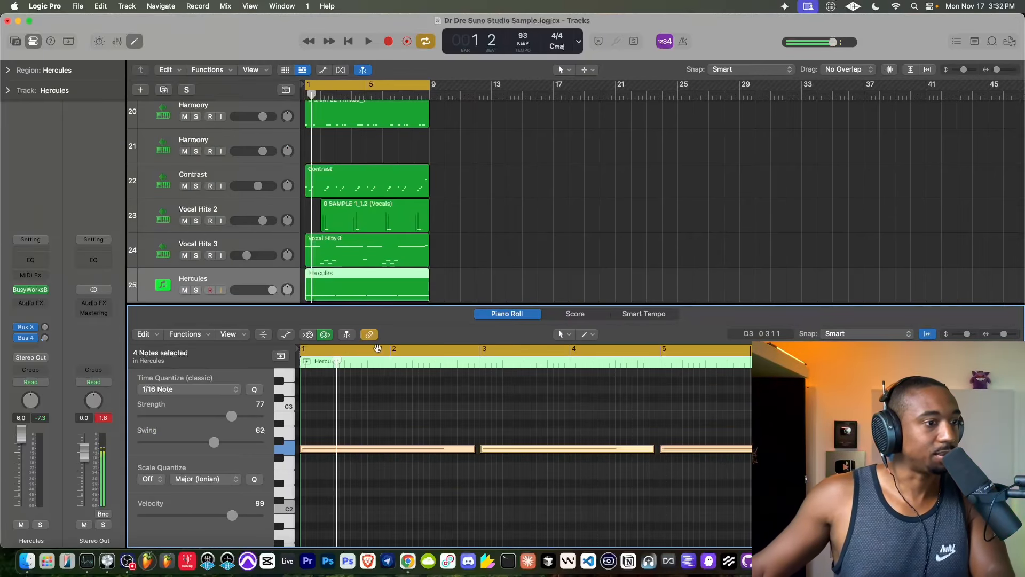
pyautogui.press('space')
pyautogui.press('e')
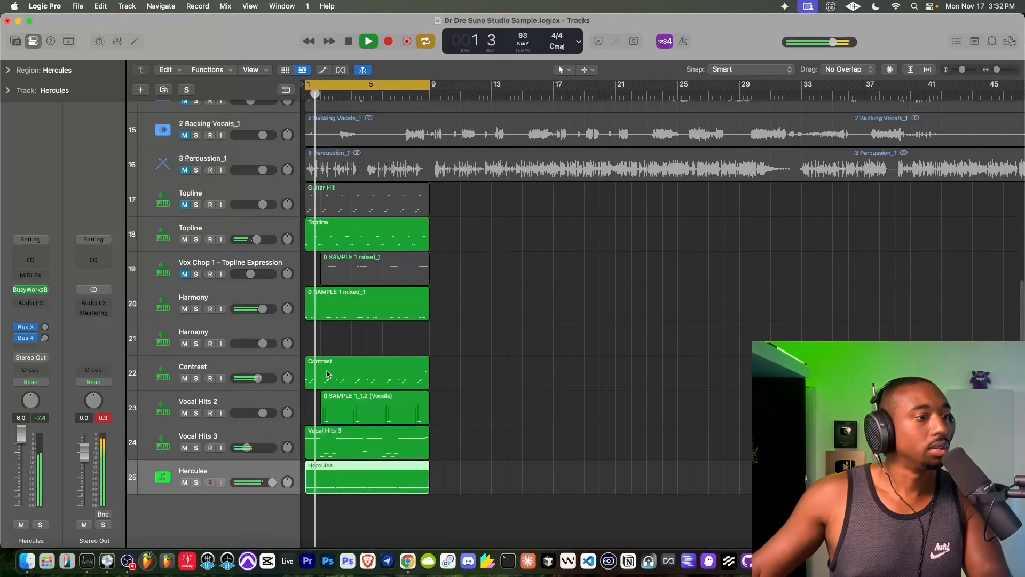
pyautogui.press('space')
# - Unmute the 3 Percussion_1 track and listen to it with the beat
pyautogui.scroll(10, 377, 411)
pyautogui.press('super+Left')
pyautogui.press('super+Left')
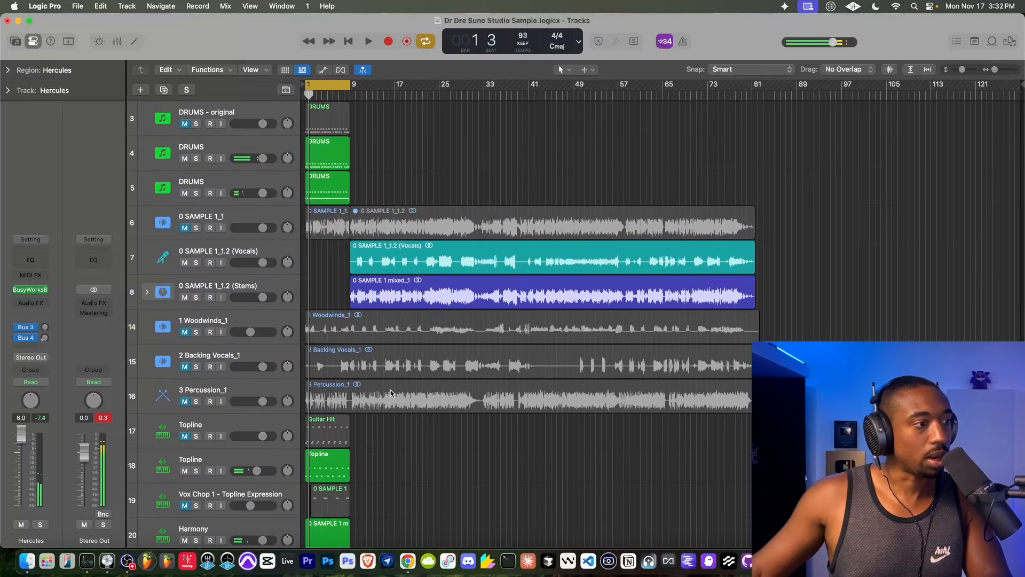
pyautogui.click(184, 406)
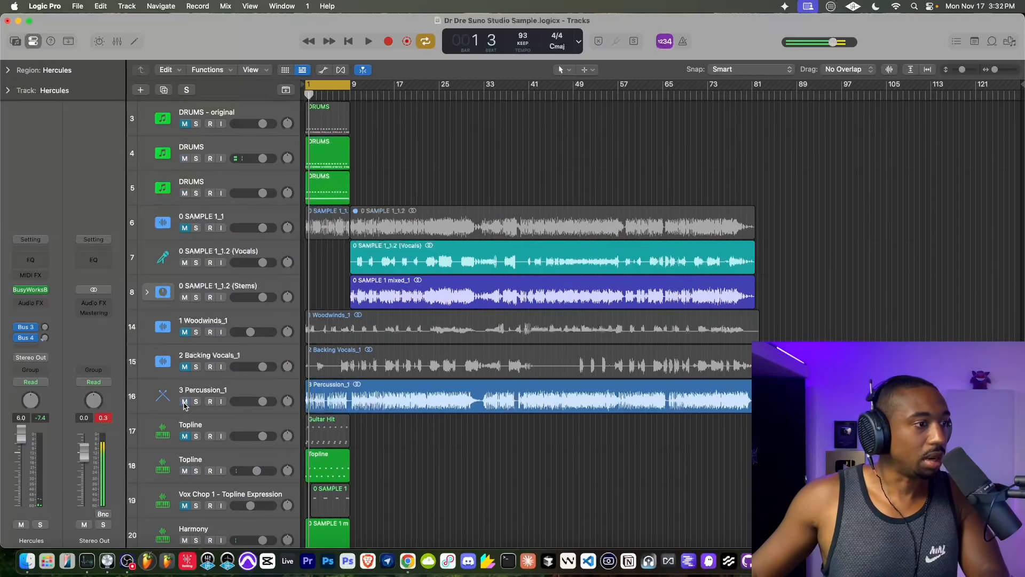
pyautogui.press('space')
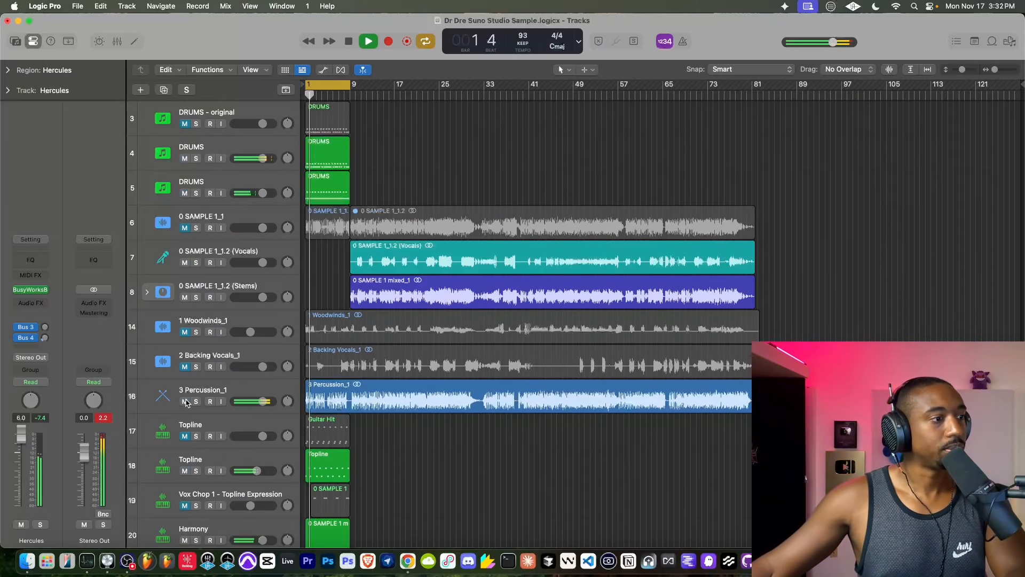
pyautogui.scroll(-2, 393, 377)
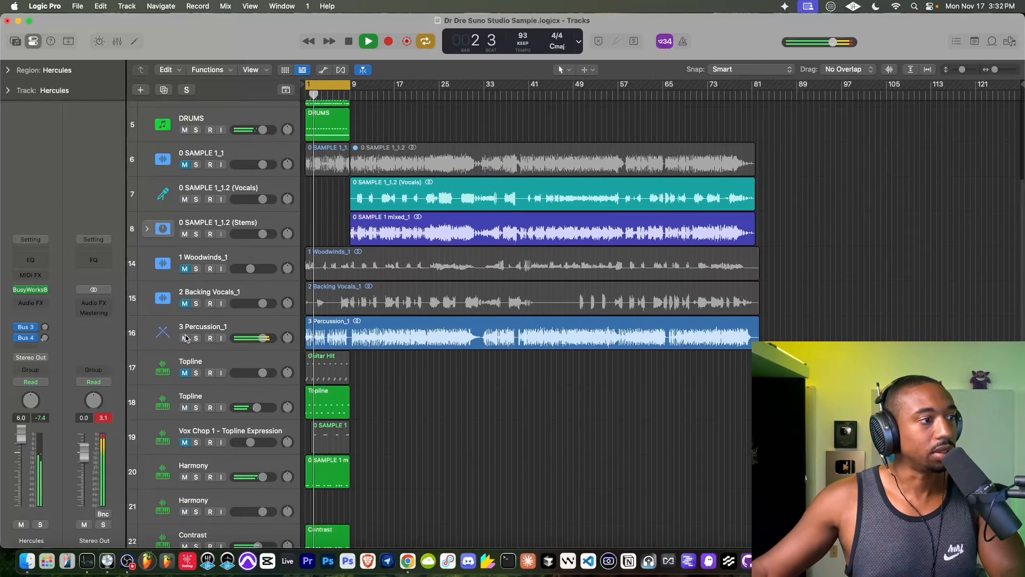
pyautogui.press('space')
# - Load the 3 Percussion_1 region into a new Quick Sampler track below Hercules, with slice sensitivity 13 and Gate on
pyautogui.scroll(-5, 392, 224)
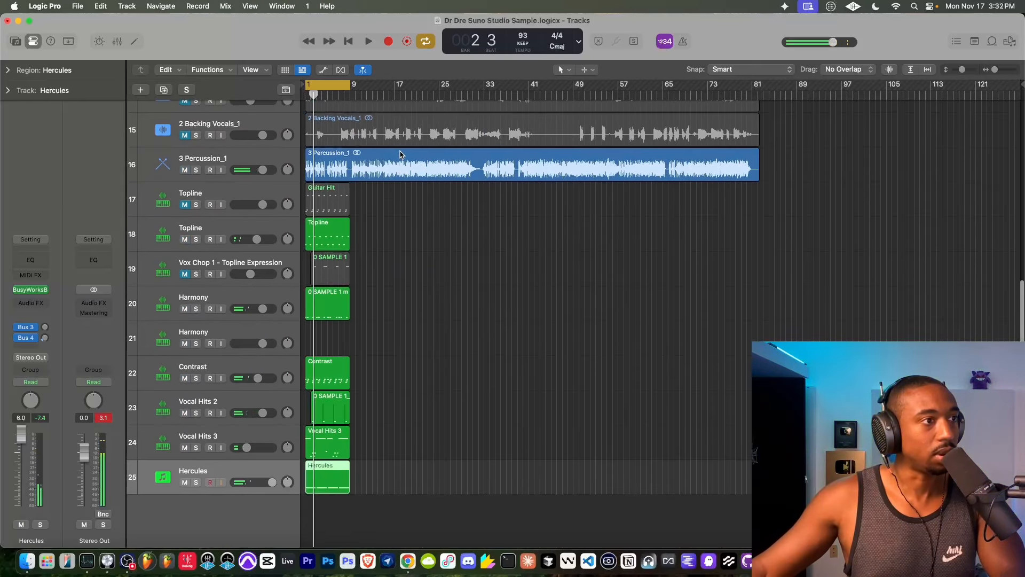
pyautogui.moveTo(401, 154); pyautogui.dragTo(213, 496)
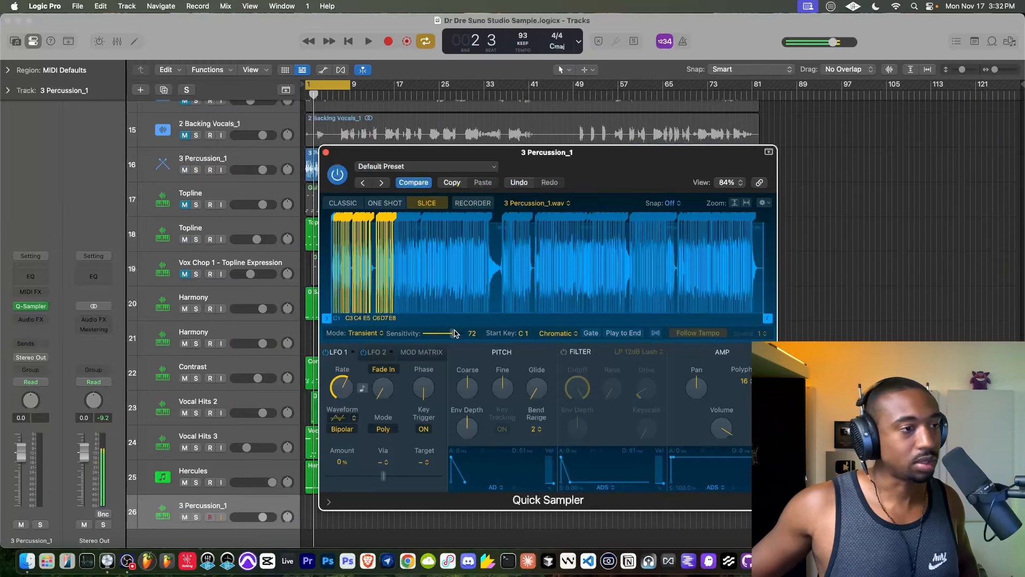
pyautogui.moveTo(454, 335); pyautogui.dragTo(427, 334)
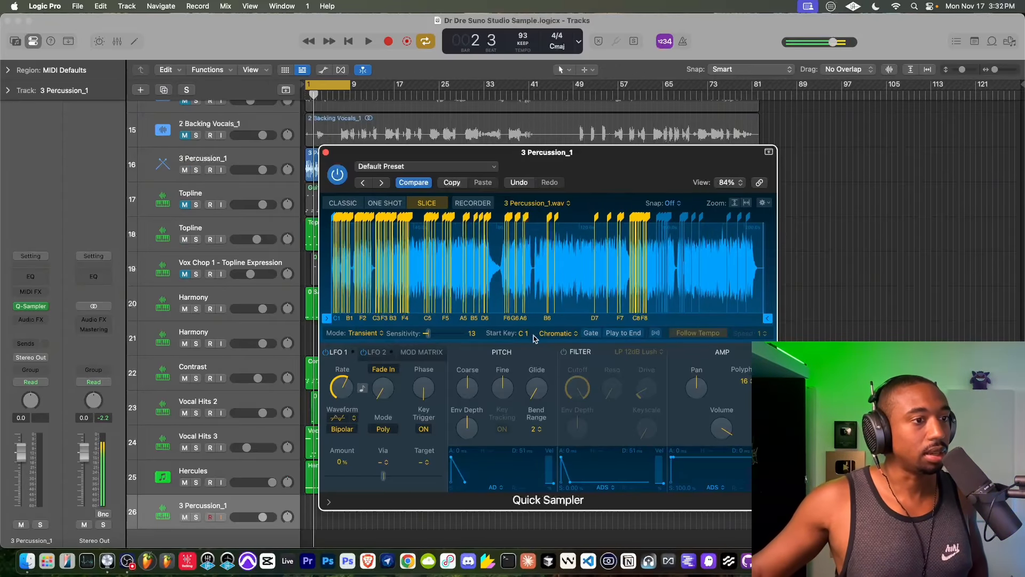
pyautogui.click(591, 333)
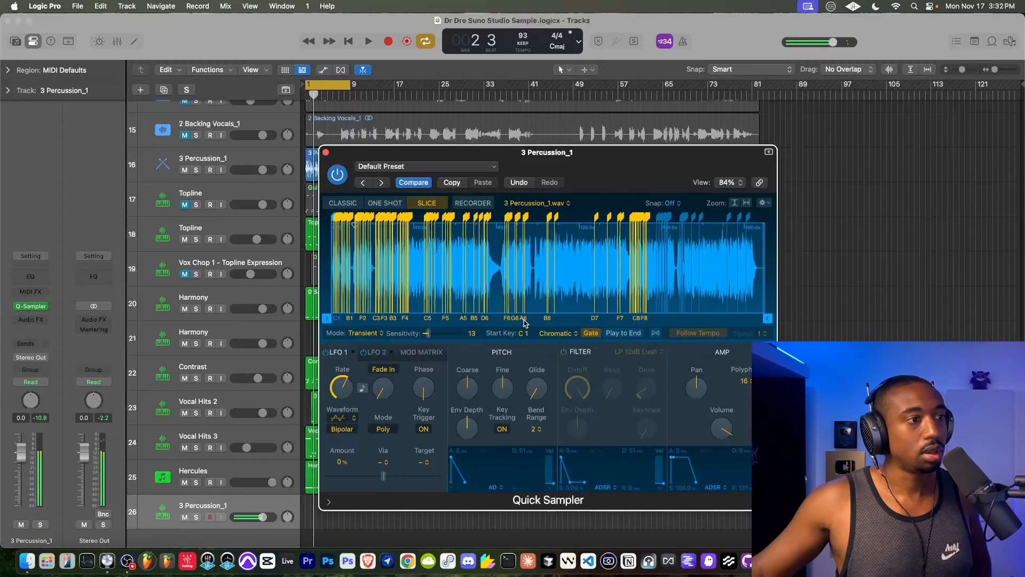
# - Play the loop from bar 1 and mute the original 3 Percussion_1 audio track
pyautogui.click(350, 43)
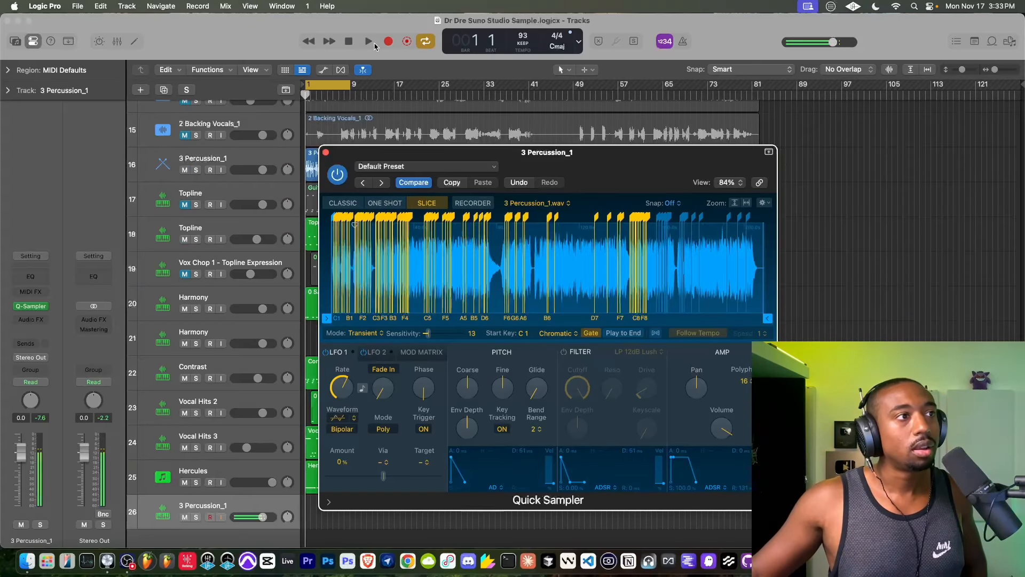
pyautogui.click(370, 41)
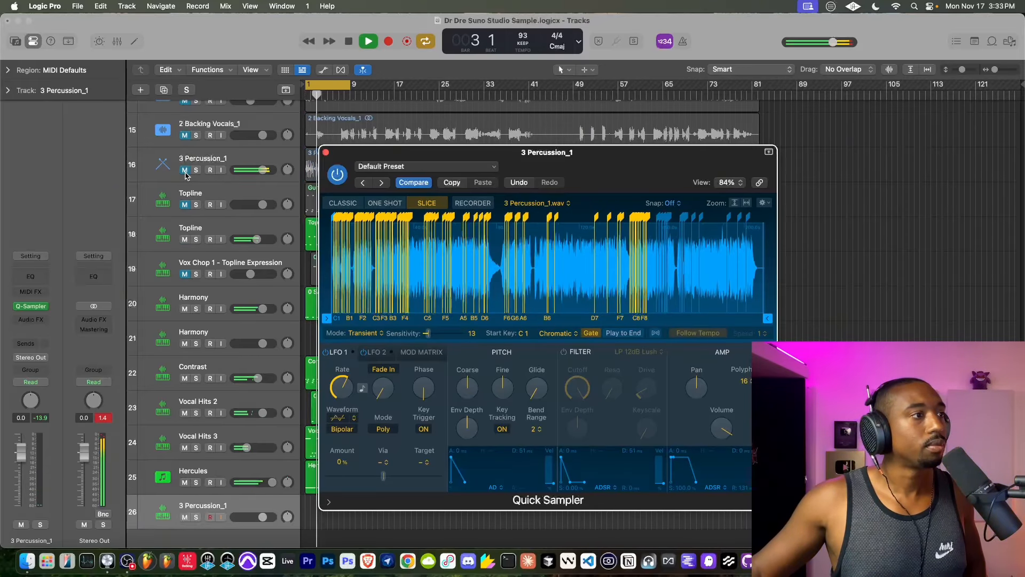
pyautogui.click(216, 164)
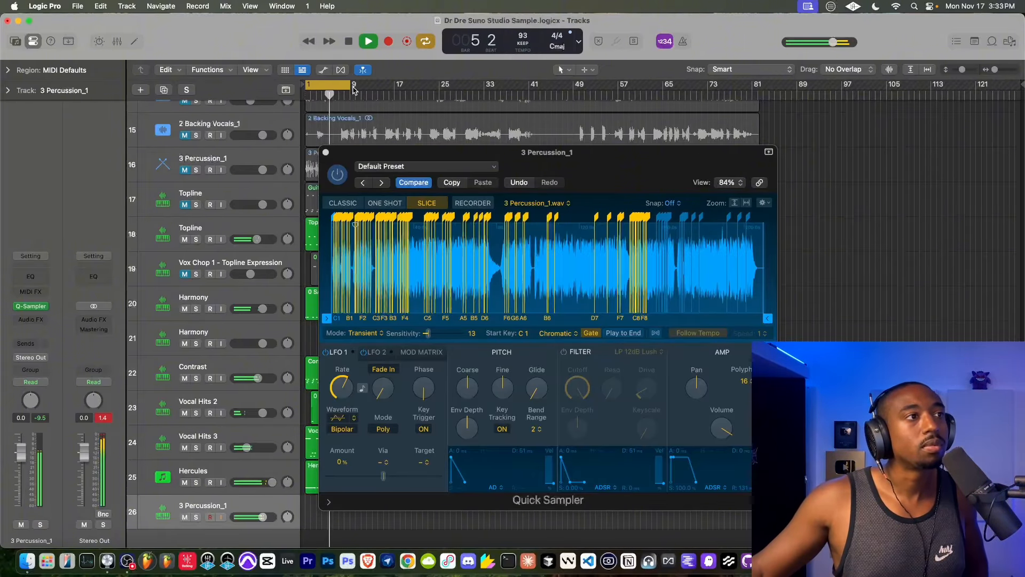
# - Mute the Hercules track and record an eight-bar pattern with the sliced percussion sampler over the loop from bar 1
pyautogui.click(326, 152)
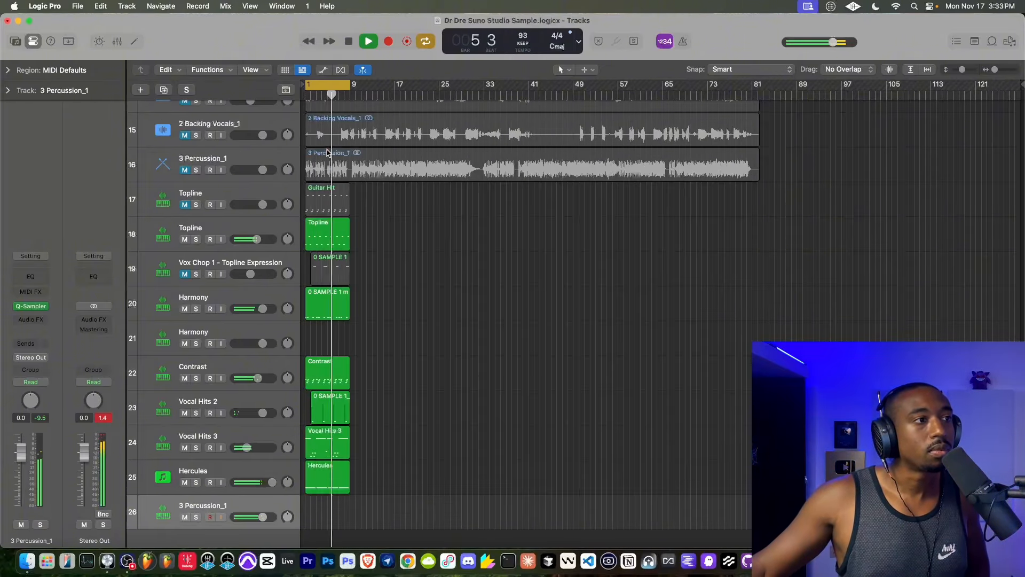
pyautogui.click(183, 483)
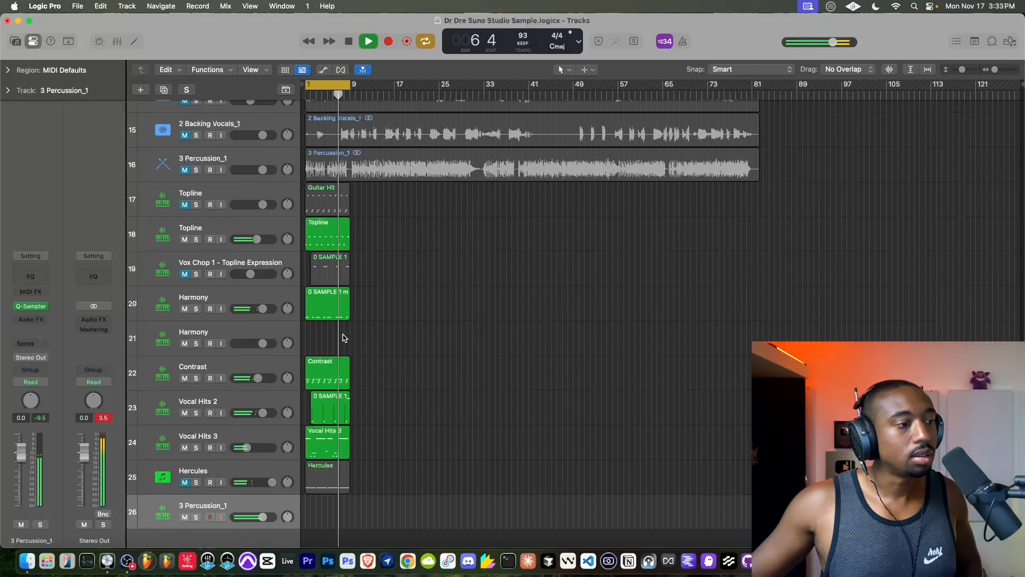
pyautogui.click(345, 42)
pyautogui.click(387, 41)
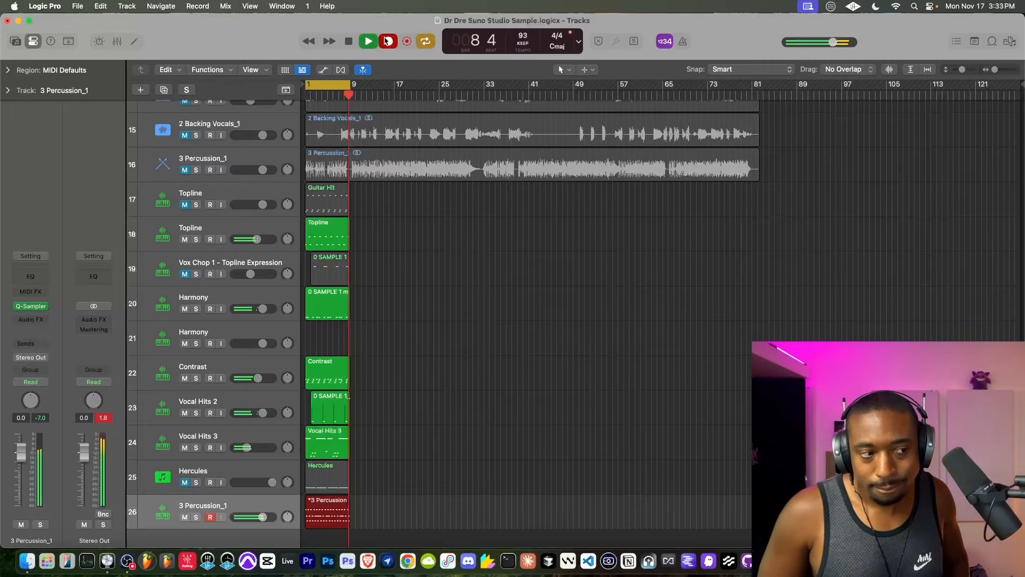
pyautogui.press('space')
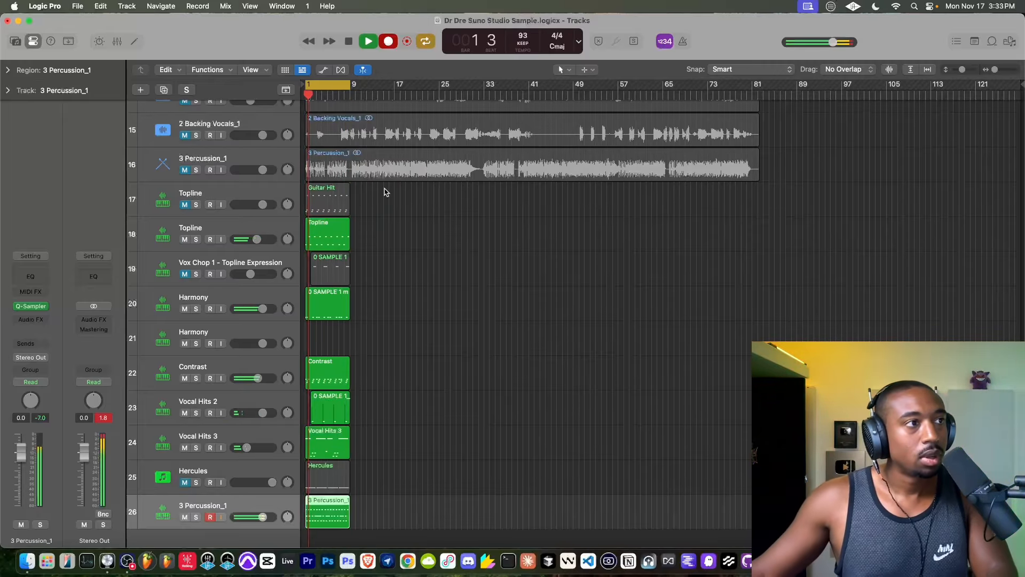
pyautogui.press('space')
# - Quantize the recorded percussion notes to 1/16 Note with strength 77 and swing 62 in the Piano Roll, and play the loop
pyautogui.scroll(-2, 384, 189)
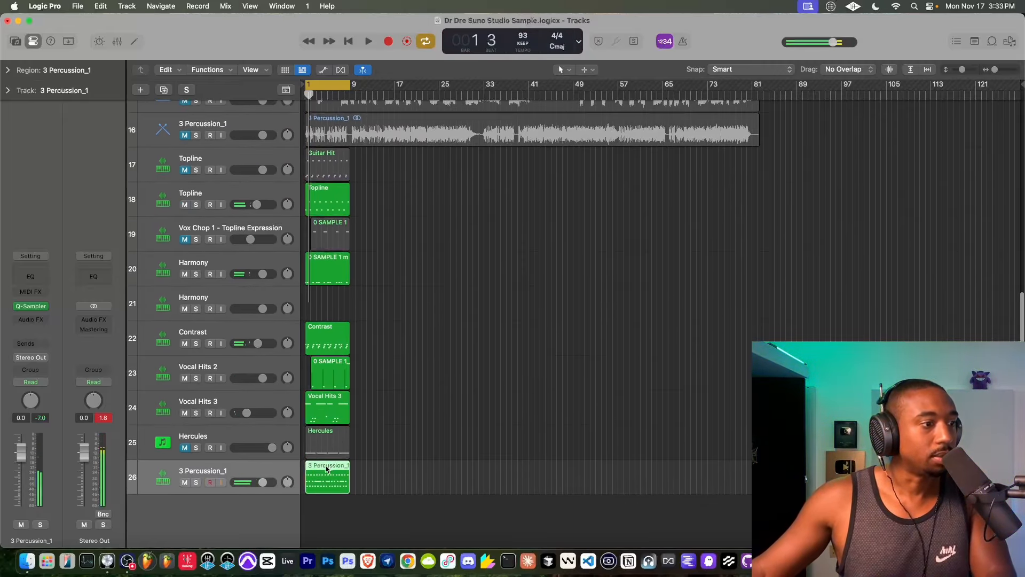
pyautogui.doubleClick(328, 470)
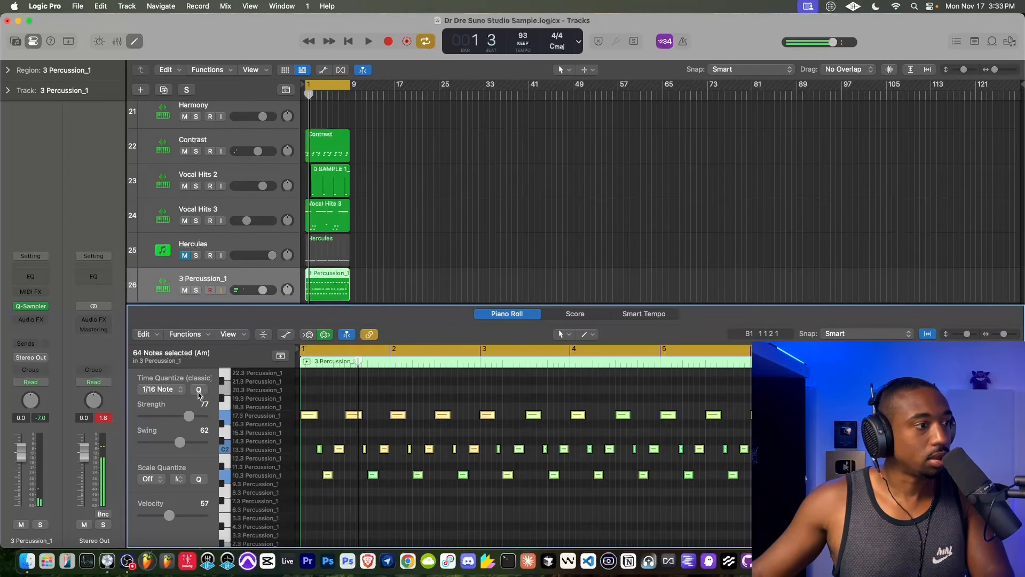
pyautogui.press('space')
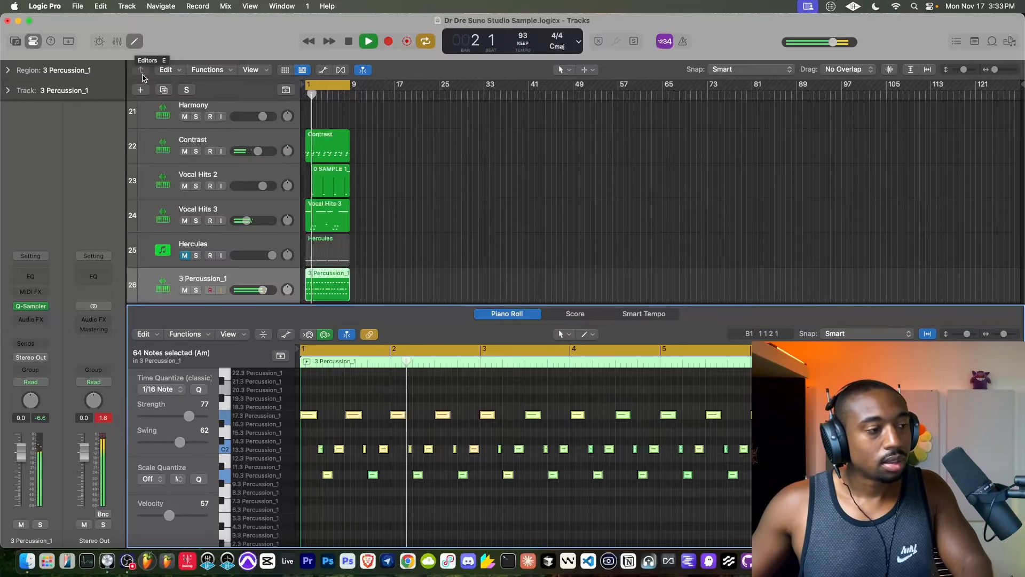
pyautogui.click(134, 42)
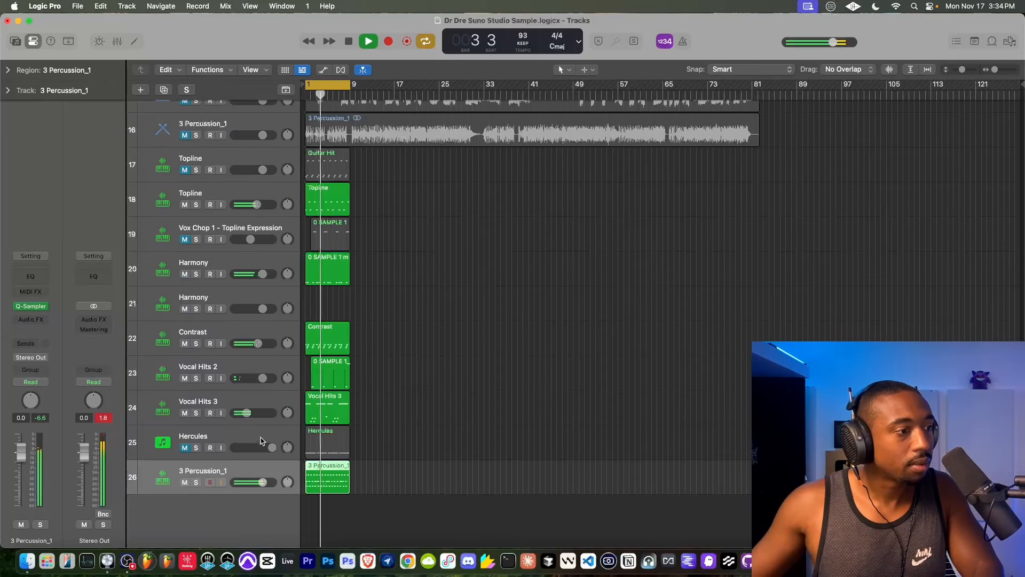
# - Rename the sliced percussion sampler track as Bongos and mute it
pyautogui.doubleClick(206, 472)
pyautogui.write('B')
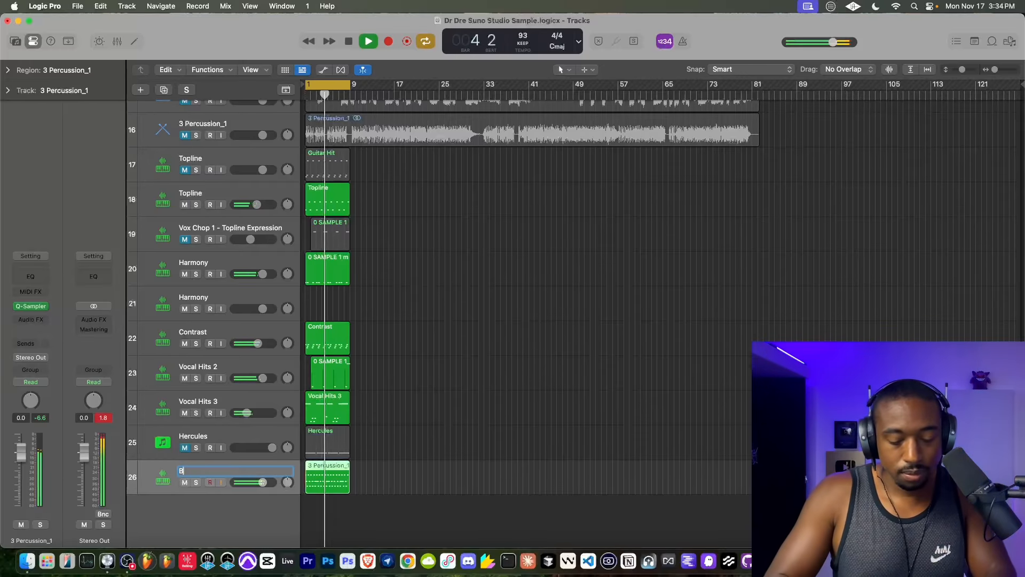
pyautogui.write('ongos')
pyautogui.press('Return')
pyautogui.press('space')
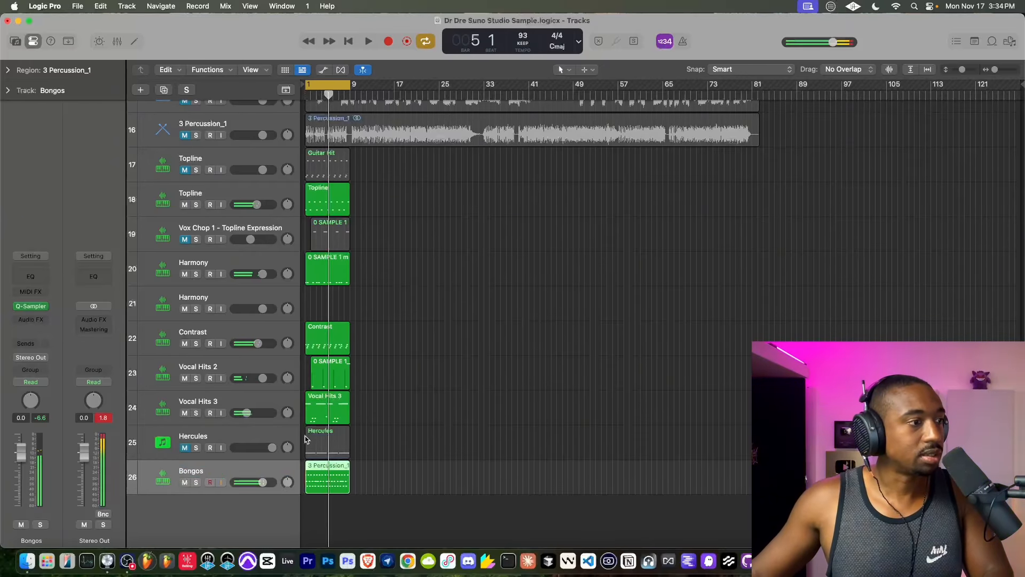
pyautogui.click(185, 482)
pyautogui.press('space')
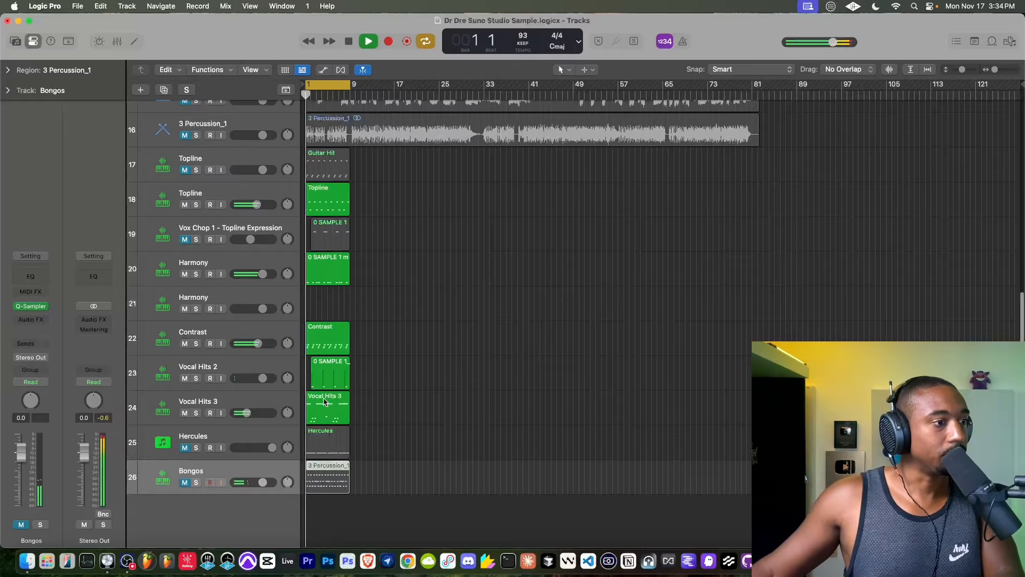
# - Move the recorded region on the Bongos track from bar 1 to bar 9
pyautogui.scroll(3, 320, 369)
pyautogui.press('super+Right')
pyautogui.press('super+Right')
pyautogui.press('super+Right')
pyautogui.press('super+Right')
pyautogui.press('super+Right')
pyautogui.press('super+Right')
pyautogui.press('super+Right')
pyautogui.press('super+Right')
pyautogui.press('super+Right')
pyautogui.press('super+Left')
pyautogui.press('super+Left')
pyautogui.press('super+Left')
pyautogui.press('super+Left')
pyautogui.press('super+Left')
pyautogui.press('super+Left')
pyautogui.press('super+Left')
pyautogui.press('super+Left')
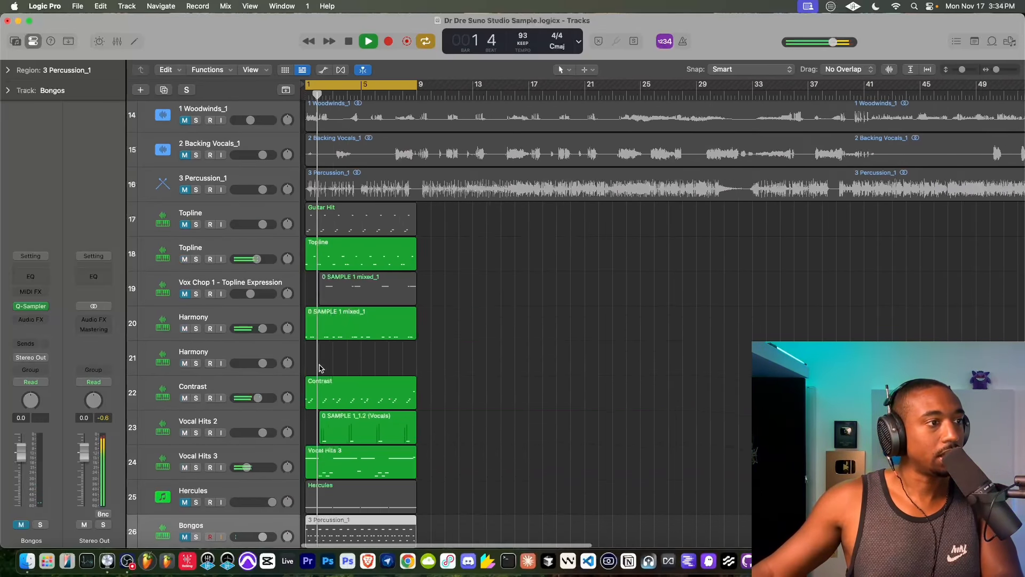
pyautogui.scroll(-3, 344, 393)
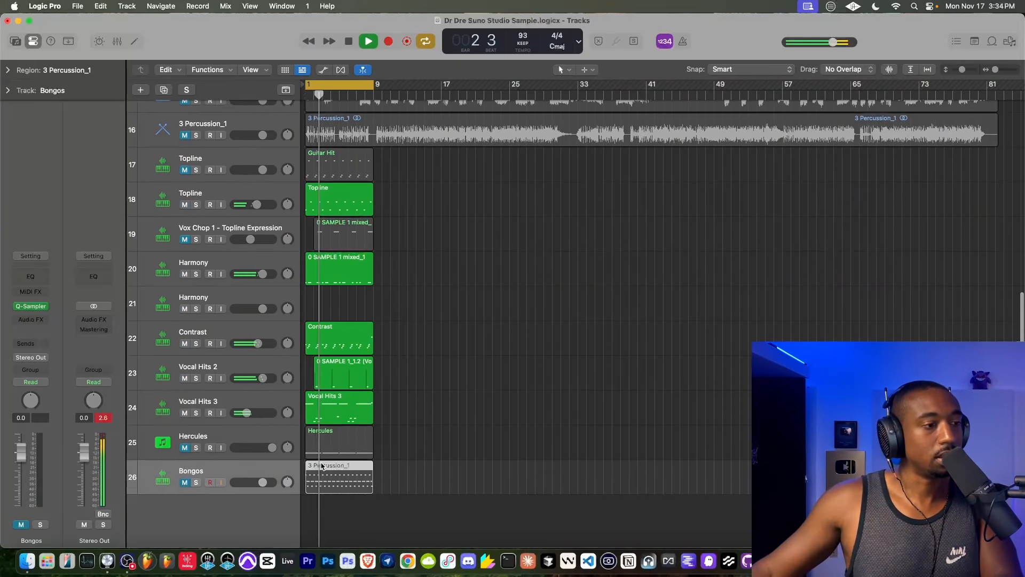
pyautogui.moveTo(322, 466); pyautogui.dragTo(389, 468)
# - Audition the 2 Backing Vocals_1 track briefly and check the tracks inside the 0 SAMPLE 1_1.2 (Stems) stack
pyautogui.scroll(5, 407, 363)
pyautogui.scroll(4, 406, 363)
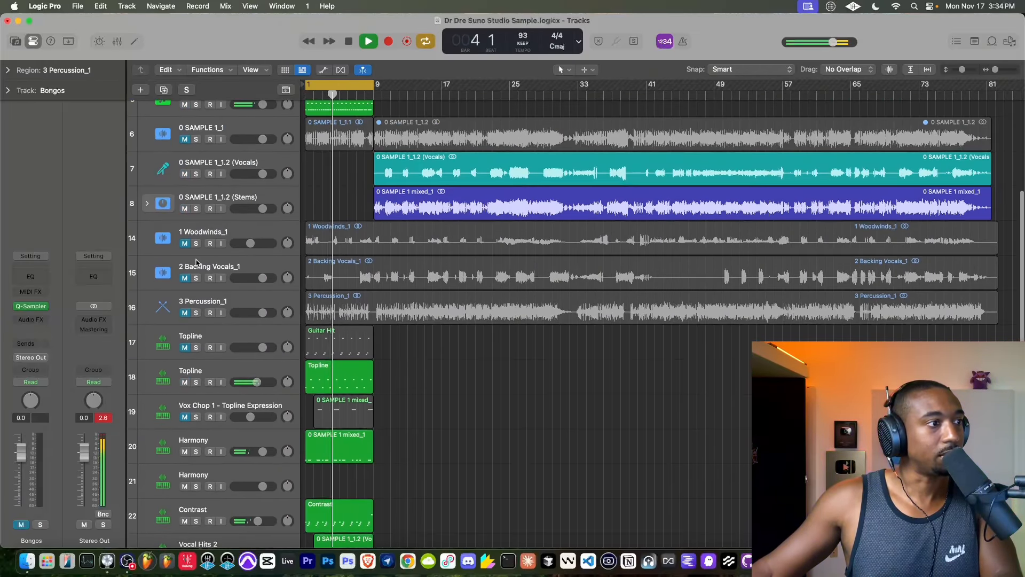
pyautogui.click(185, 278)
pyautogui.click(185, 278)
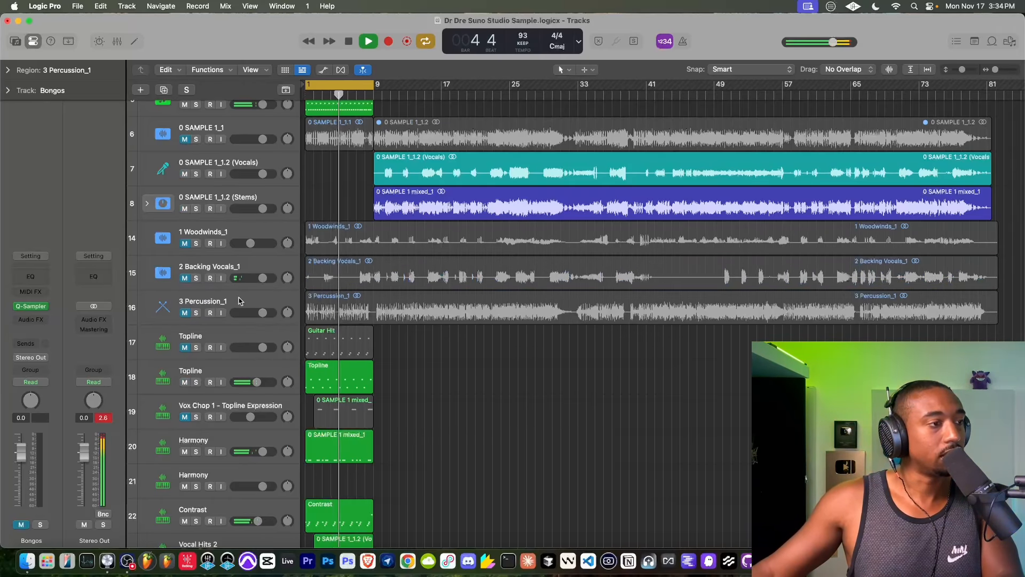
pyautogui.click(177, 291)
pyautogui.click(144, 204)
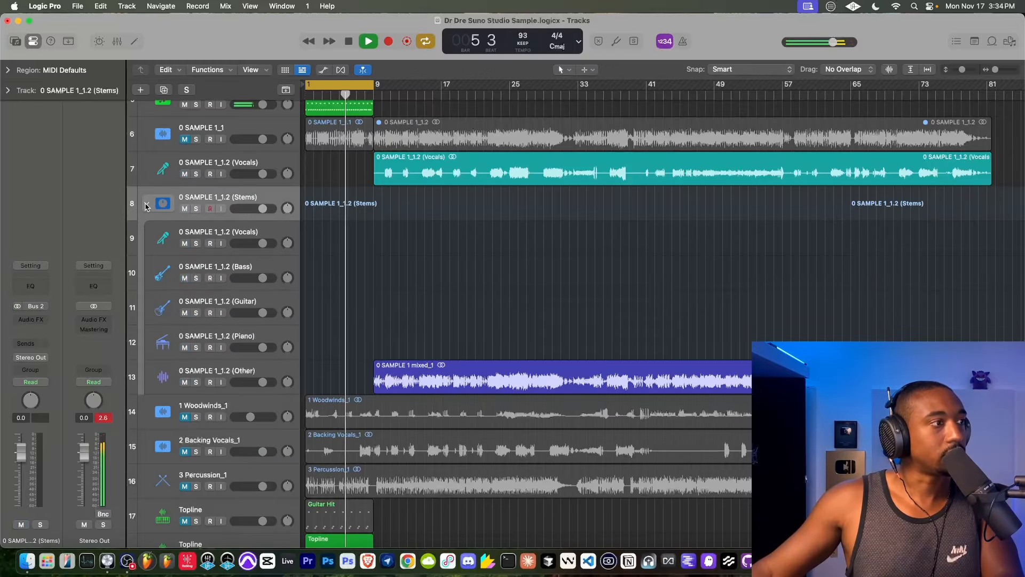
pyautogui.click(148, 206)
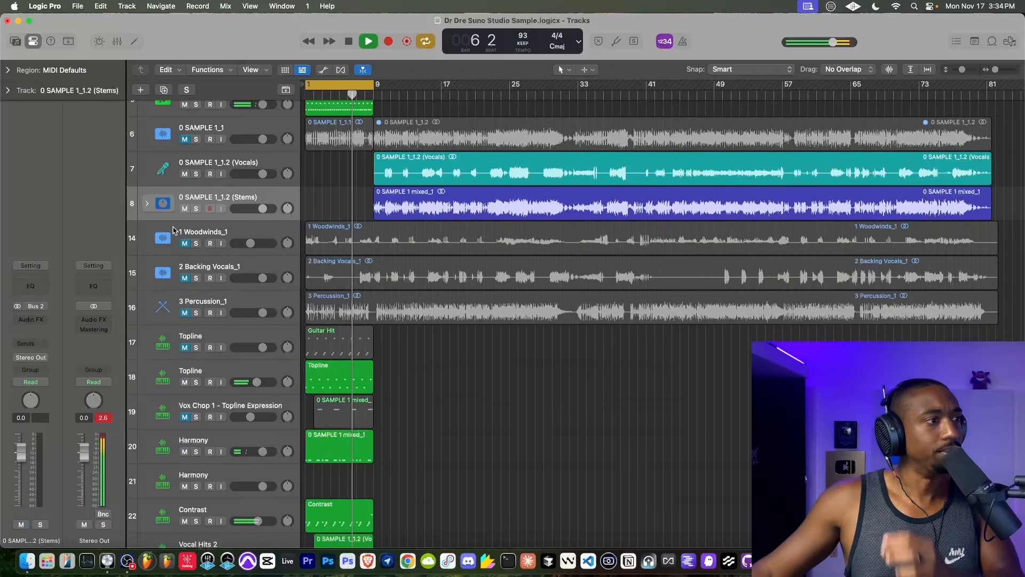
# - Group the tracks from 0 SAMPLE 1_1 through 3 Percussion_1 into a summing stack
pyautogui.click(171, 296)
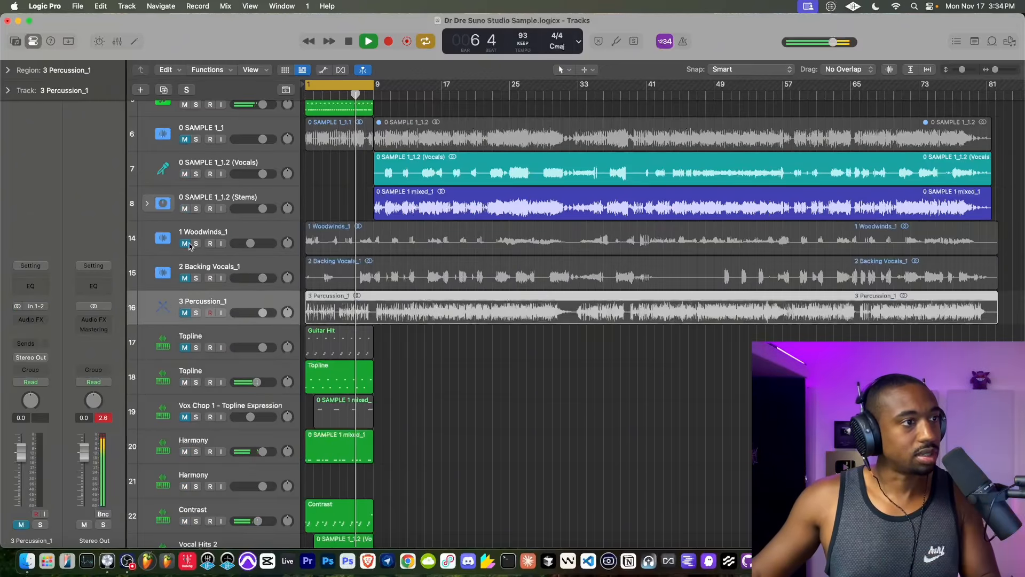
pyautogui.keyDown('shift'); pyautogui.click(211, 130); pyautogui.keyUp('shift')
pyautogui.rightClick(211, 130)
pyautogui.click(250, 243)
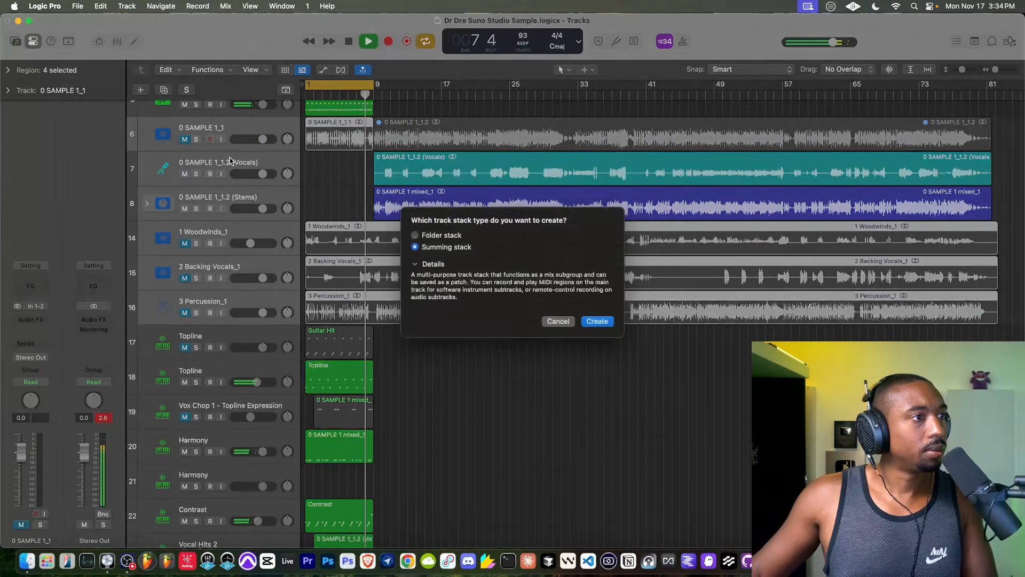
pyautogui.click(590, 329)
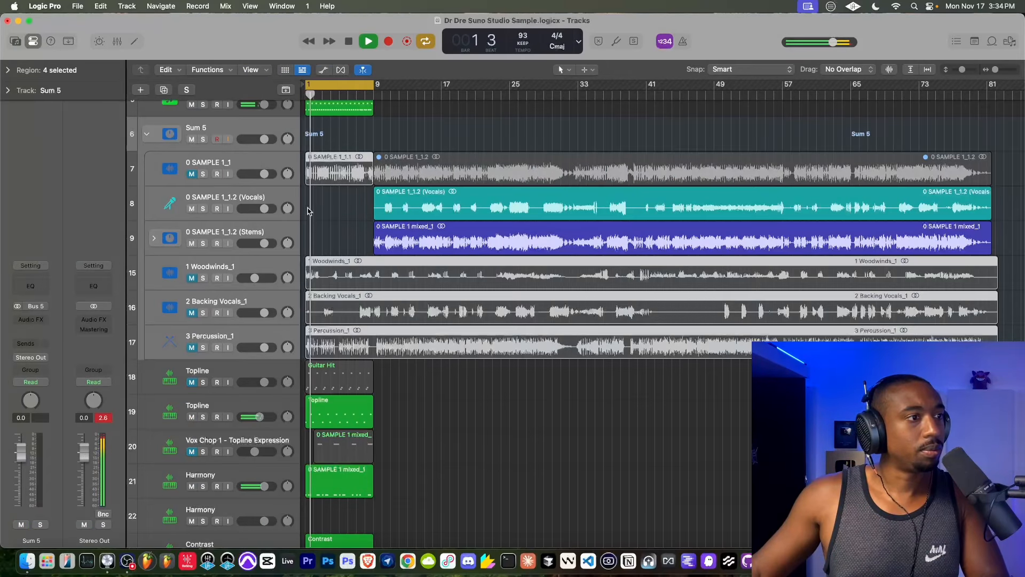
# - Mute the new summing stack and the 0 SAMPLE 1_1.2 (Vocals) track inside it, and collapse the stack
pyautogui.click(192, 243)
pyautogui.click(192, 208)
pyautogui.click(193, 208)
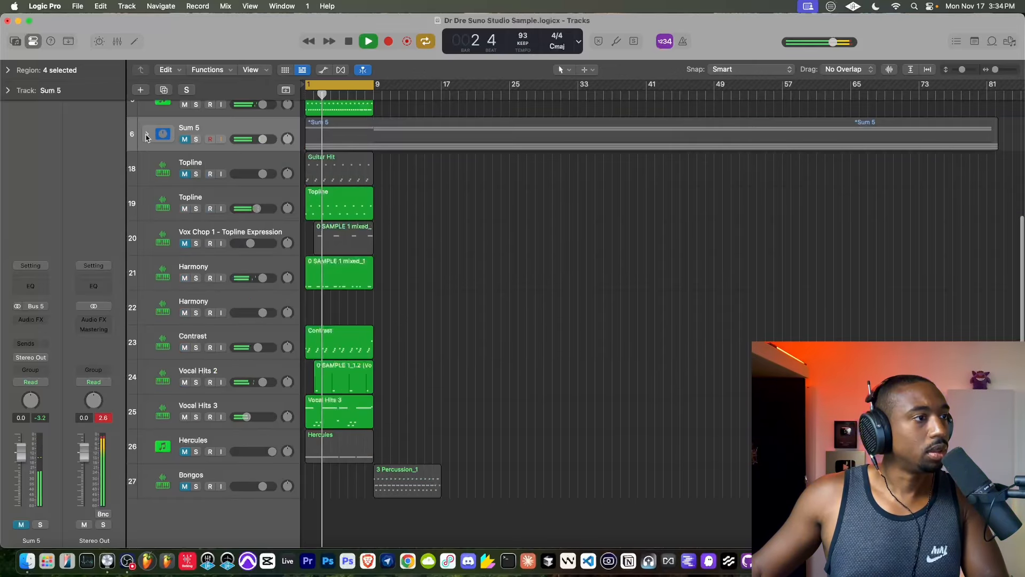
pyautogui.click(146, 134)
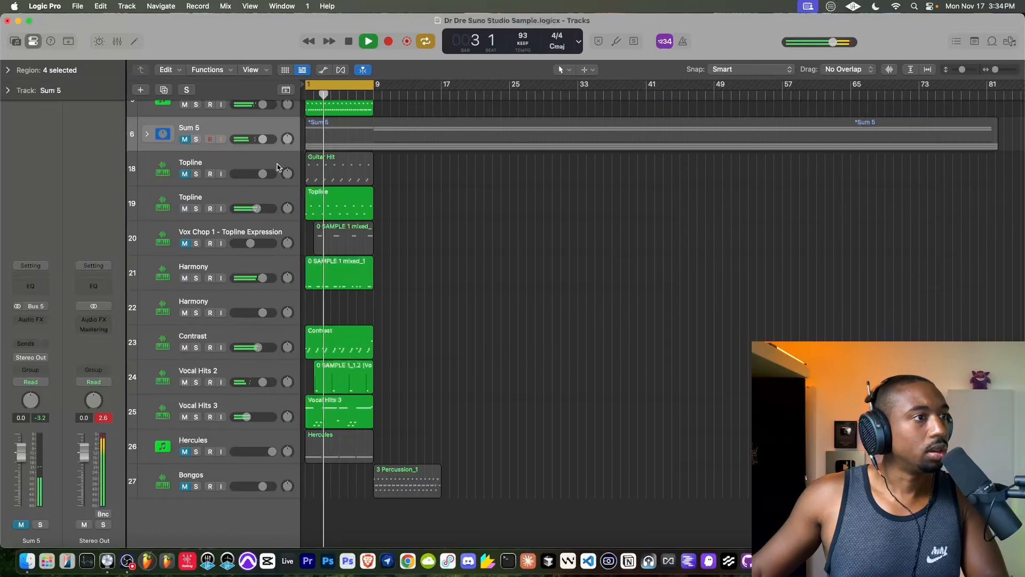
# - Unmute the Bongos track, restart the loop from bar 1 and mute the DRUMS track in row 4
pyautogui.scroll(3, 322, 204)
pyautogui.scroll(-2, 366, 315)
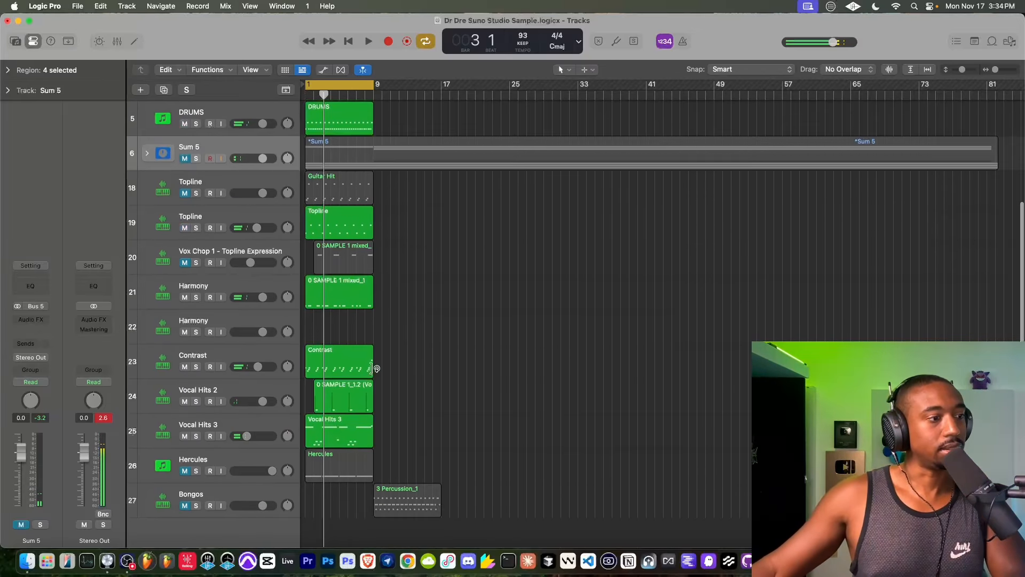
pyautogui.press('space')
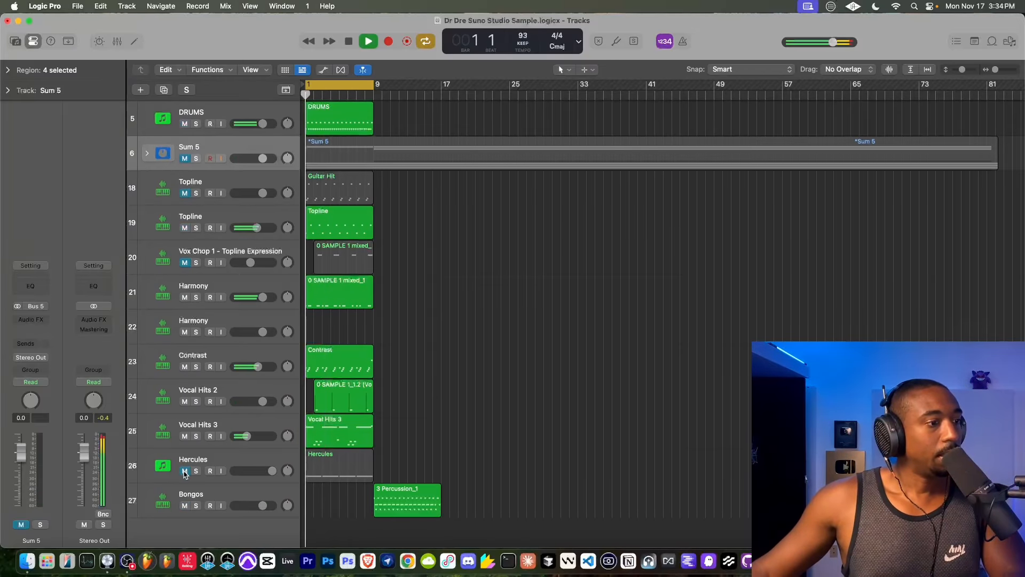
pyautogui.scroll(2, 337, 319)
pyautogui.scroll(2, 338, 319)
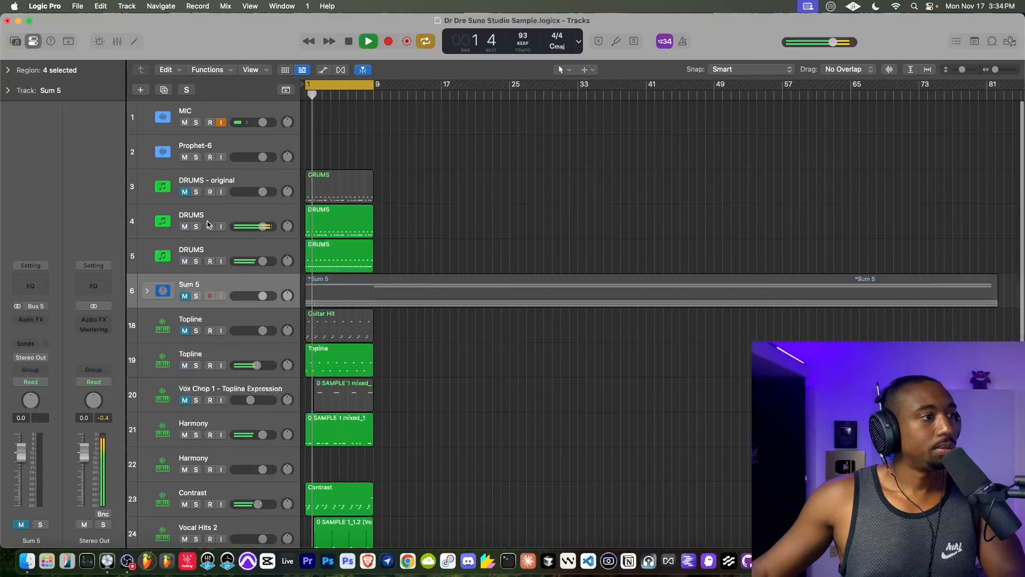
pyautogui.click(182, 226)
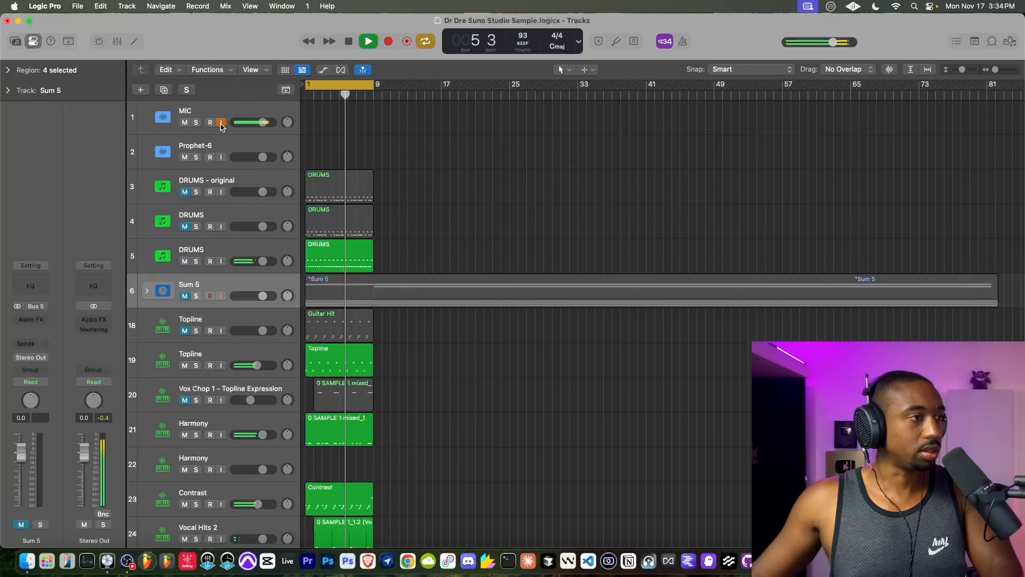
# - Adjust the coarse pitch in the Quick Sampler of the unmuted Topline track while the loop plays, and close the plug-in
pyautogui.scroll(-5, 373, 316)
pyautogui.scroll(1, 343, 325)
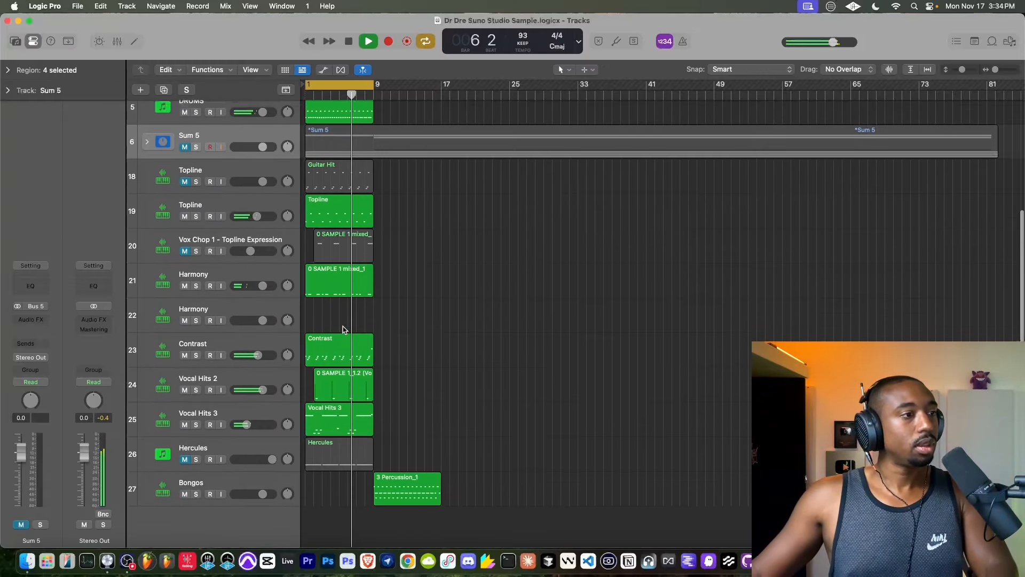
pyautogui.scroll(5, 342, 311)
pyautogui.scroll(-3, 342, 311)
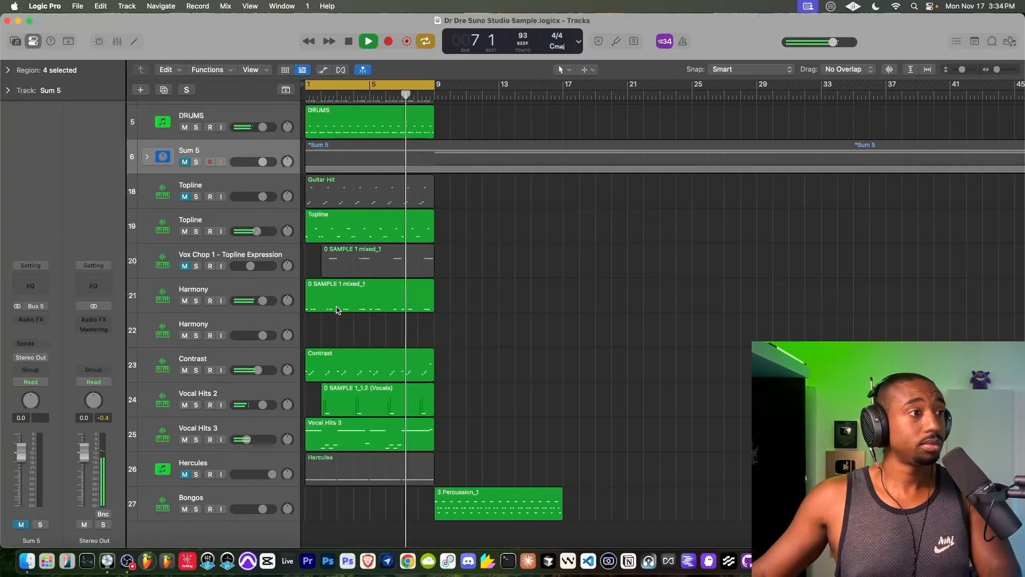
pyautogui.scroll(2, 320, 299)
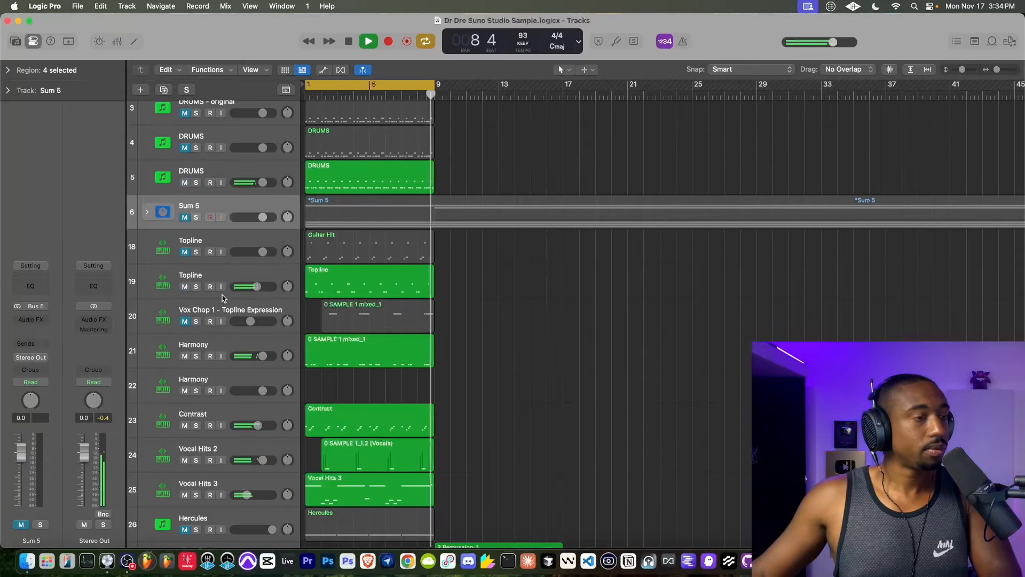
pyautogui.click(196, 277)
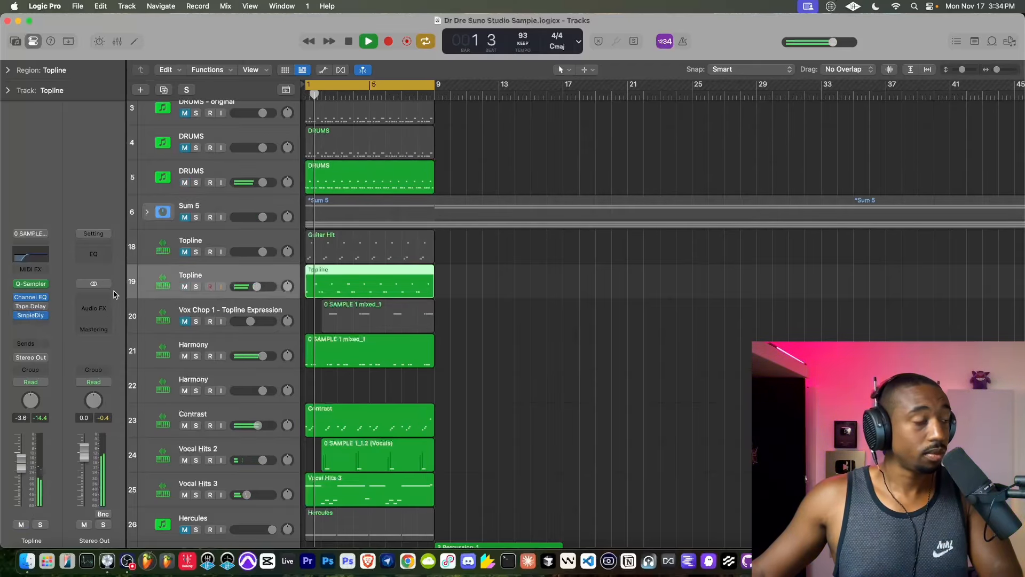
pyautogui.click(31, 283)
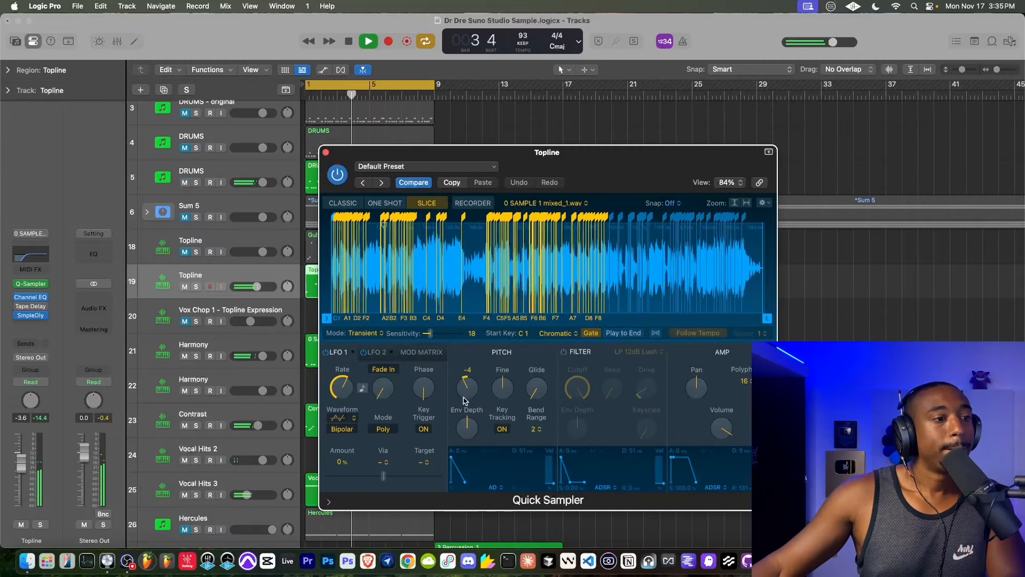
pyautogui.moveTo(463, 397); pyautogui.dragTo(462, 399)
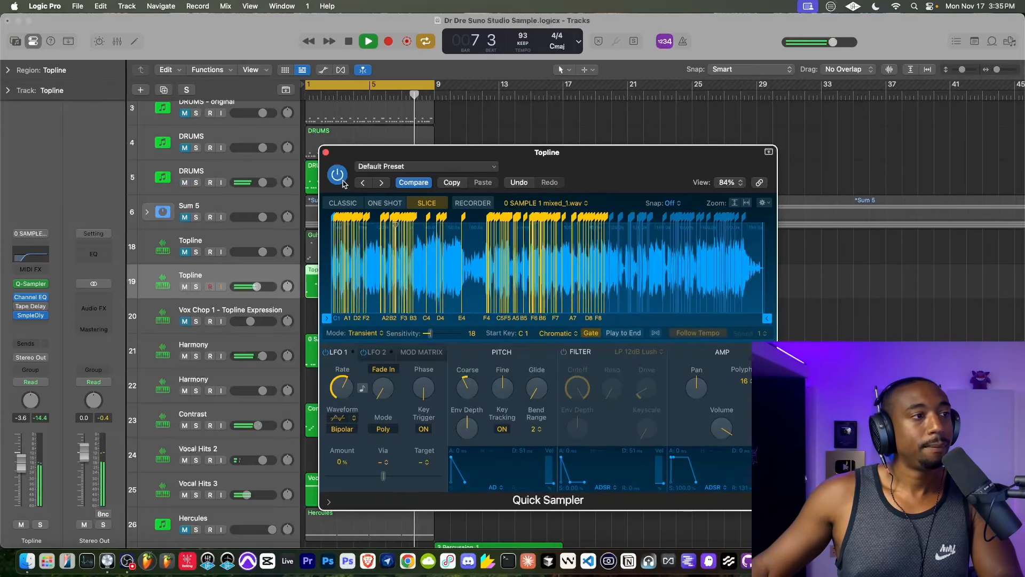
pyautogui.click(325, 152)
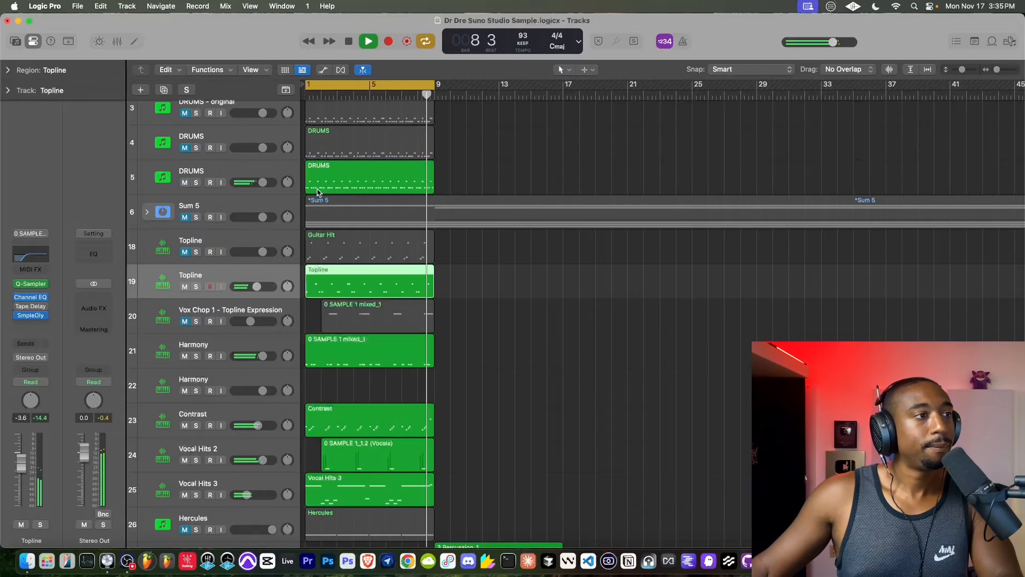
# - Turn on input monitoring for the MIC track
pyautogui.scroll(3, 221, 160)
pyautogui.click(222, 123)
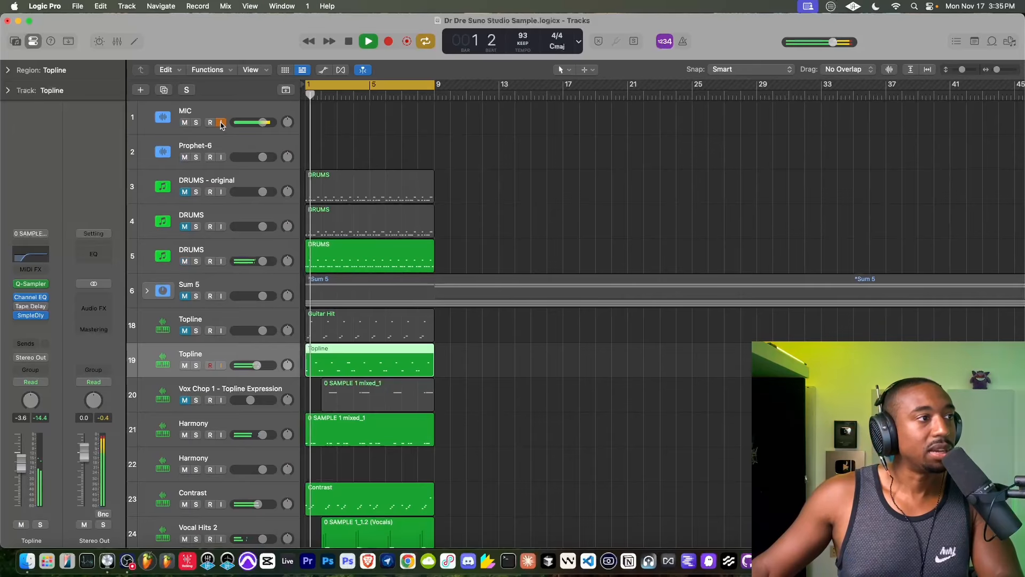
pyautogui.scroll(-5, 349, 215)
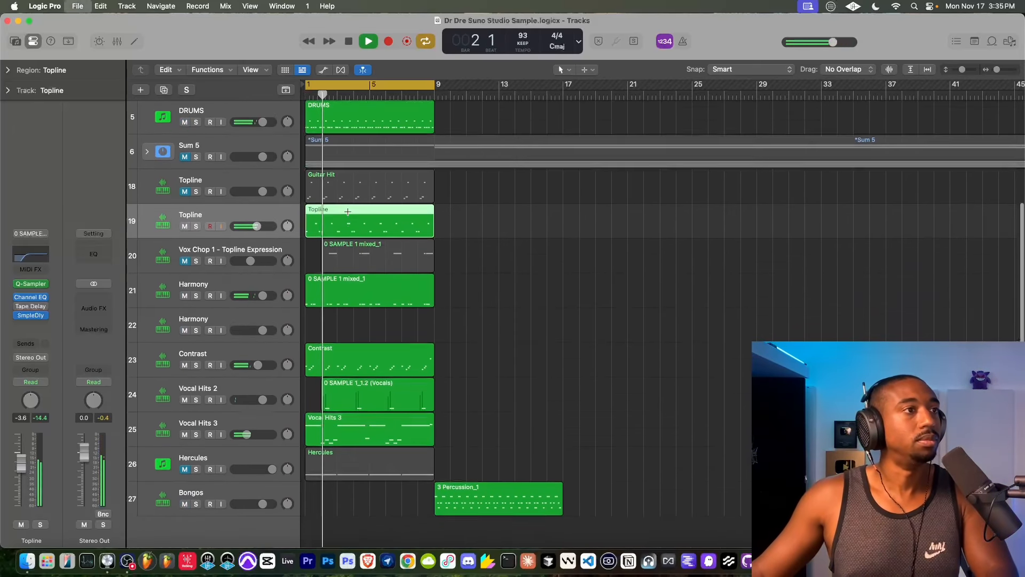
# - Unmute the Topline track in row 18 and move its Guitar Hit region to bar 9
pyautogui.scroll(3, 349, 215)
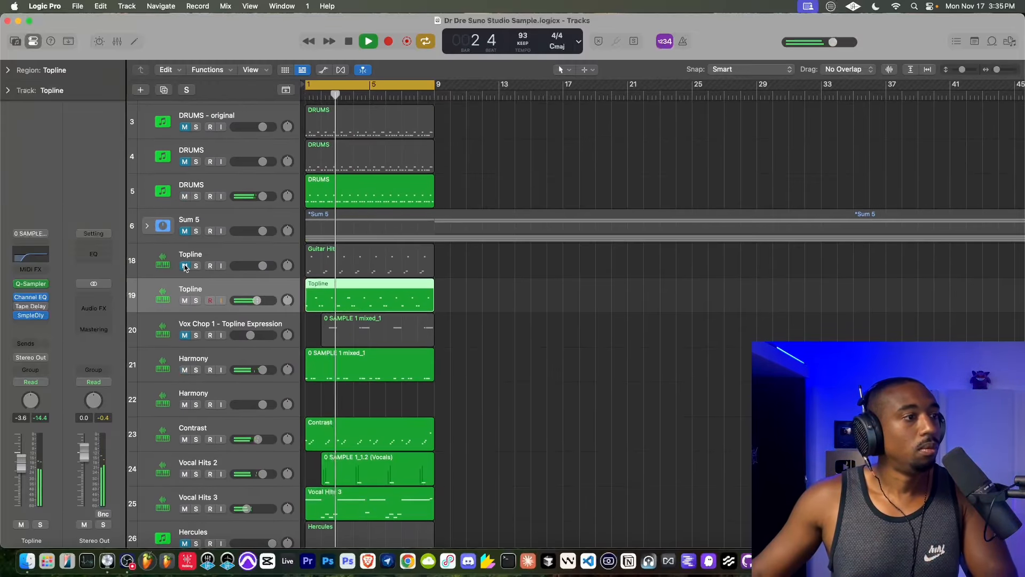
pyautogui.click(184, 266)
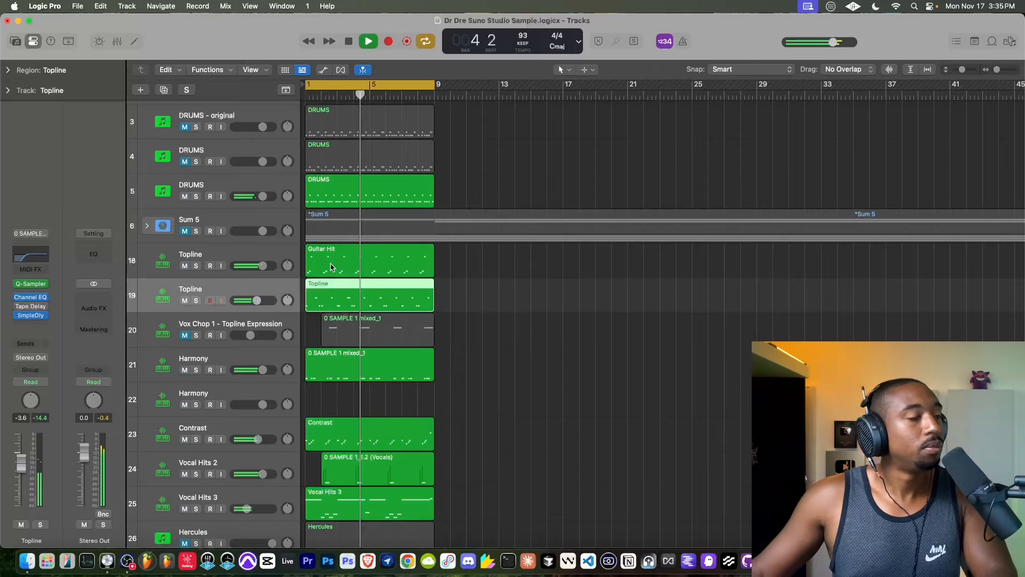
pyautogui.moveTo(344, 255); pyautogui.dragTo(475, 256)
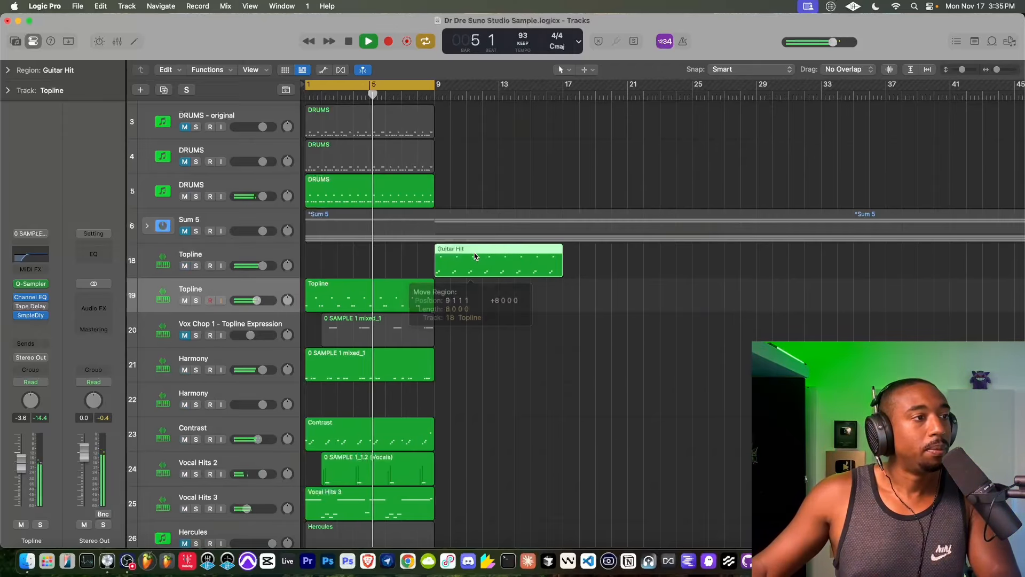
# - Unmute the DRUMS track in row 4 and open its Addictive Drums 2 instrument
pyautogui.scroll(2, 222, 189)
pyautogui.click(185, 226)
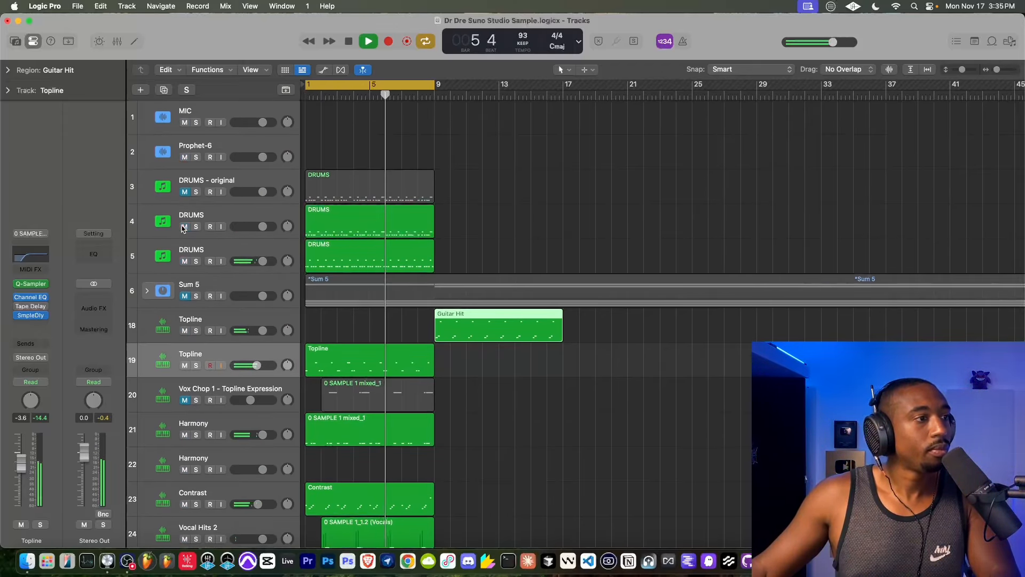
pyautogui.click(172, 232)
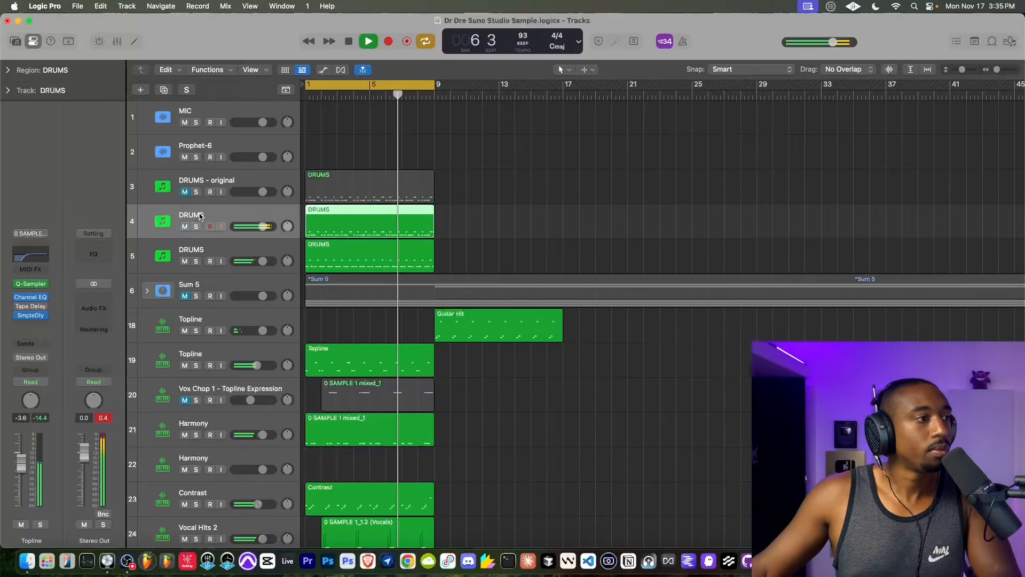
pyautogui.click(29, 288)
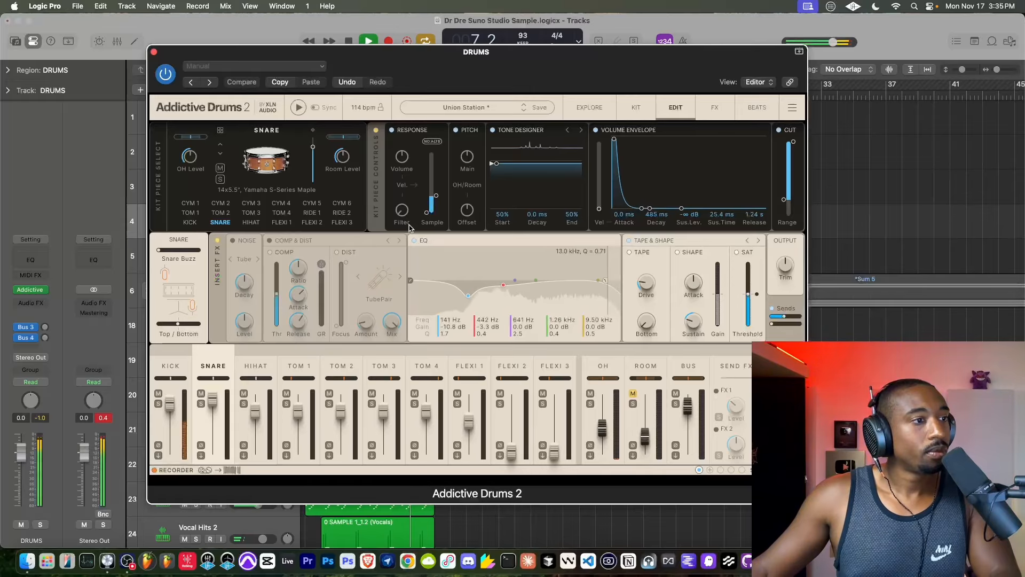
# - Lengthen the snare's volume envelope to a 1.00 s decay and 5.00 s release, and raise its sustain level
pyautogui.moveTo(602, 426); pyautogui.dragTo(603, 421)
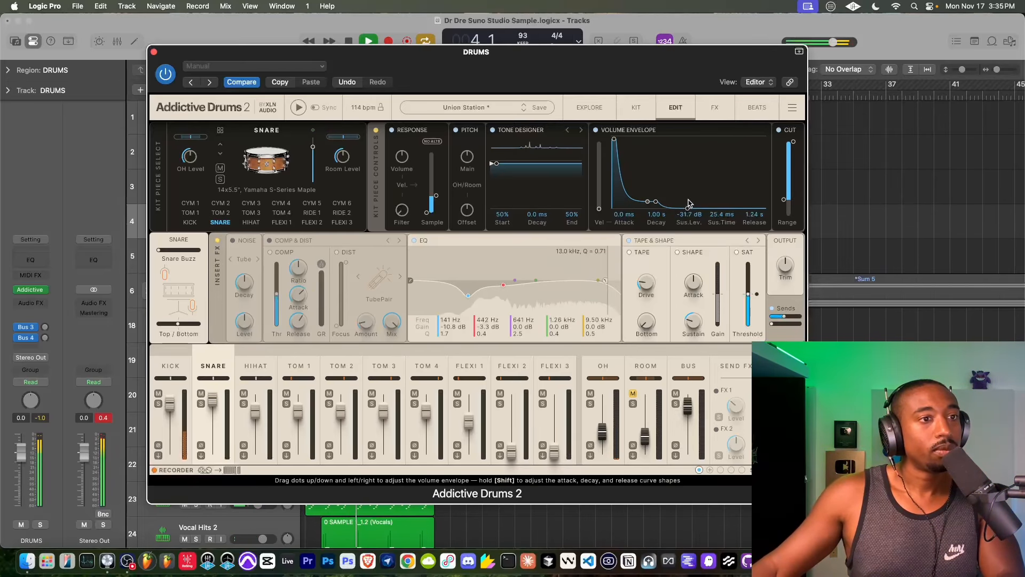
pyautogui.moveTo(690, 200); pyautogui.dragTo(700, 159)
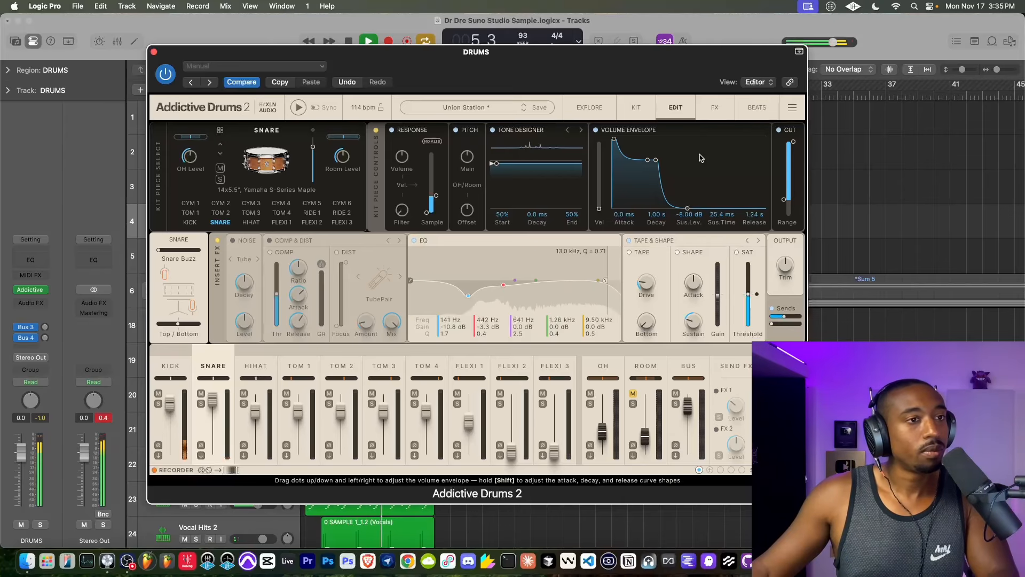
pyautogui.moveTo(688, 210); pyautogui.dragTo(696, 163)
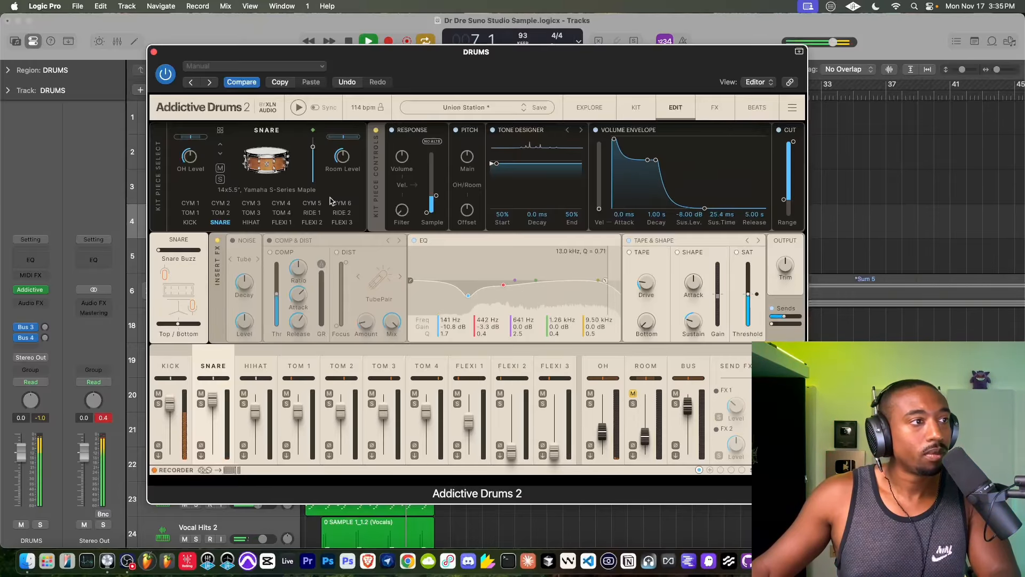
# - Audition alternative snares during playback, return to the 14x5.5" Yamaha S-Series Maple, and close the drum plug-in
pyautogui.click(221, 154)
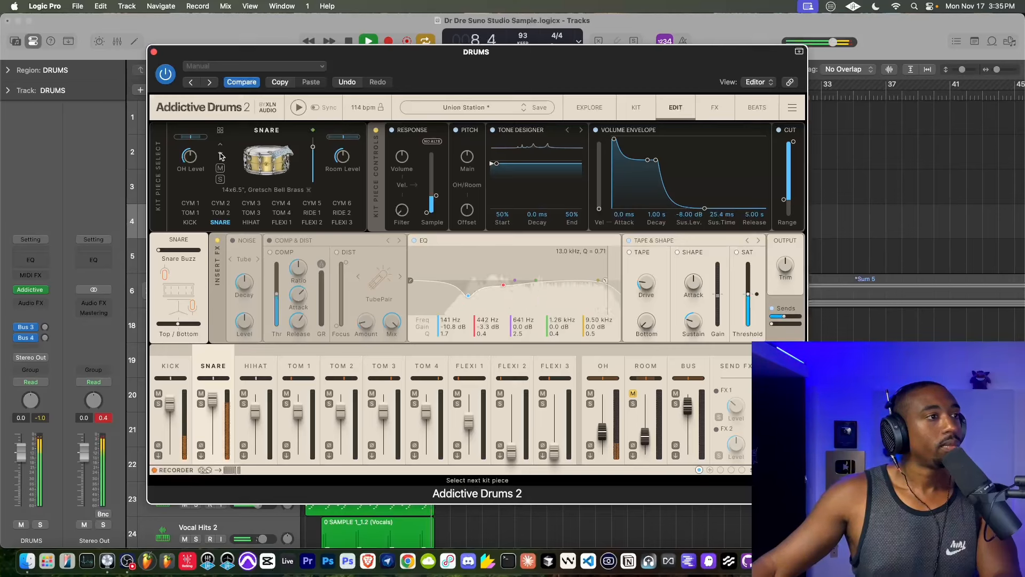
pyautogui.click(221, 154)
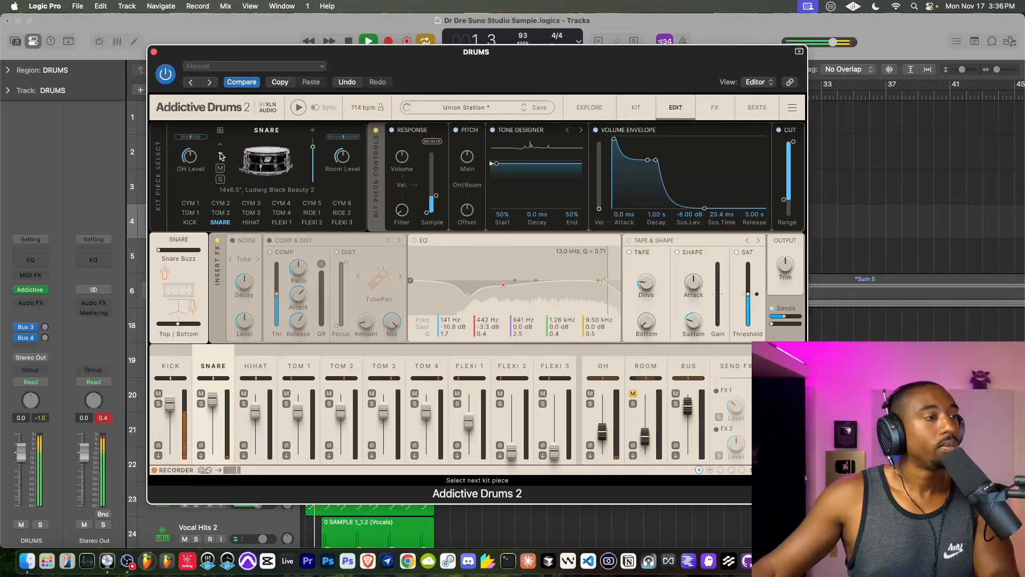
pyautogui.click(220, 154)
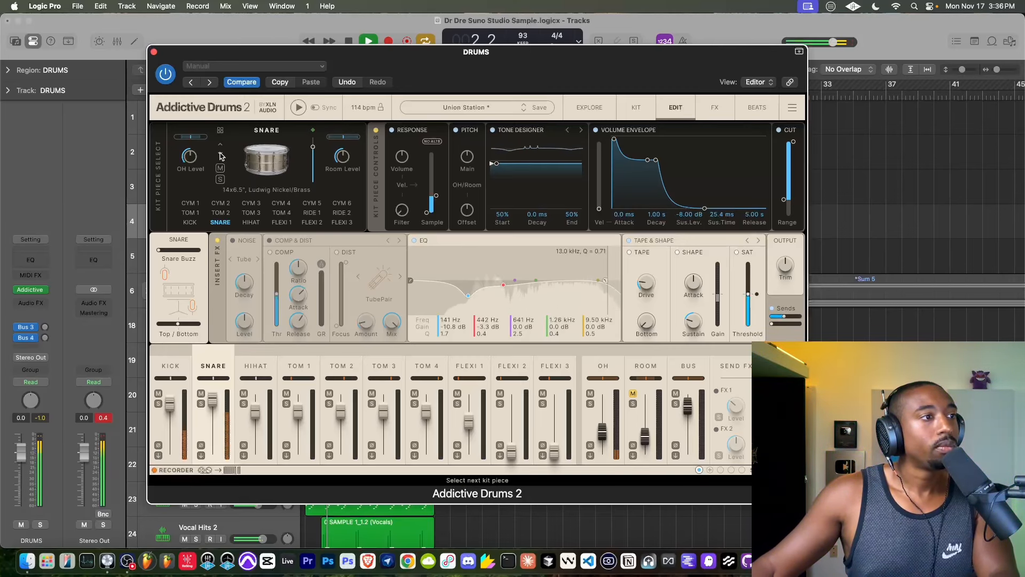
pyautogui.click(221, 154)
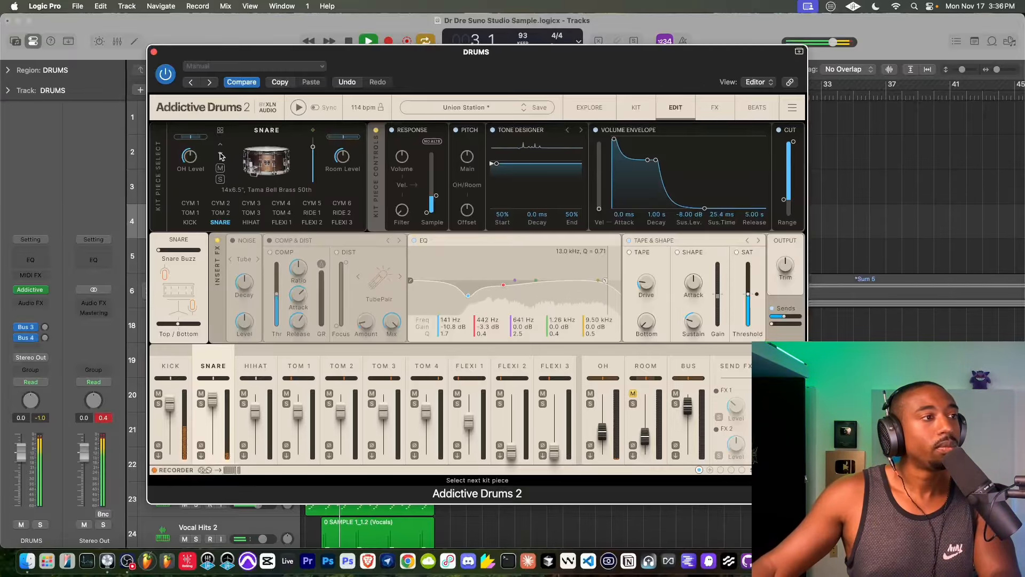
pyautogui.click(221, 155)
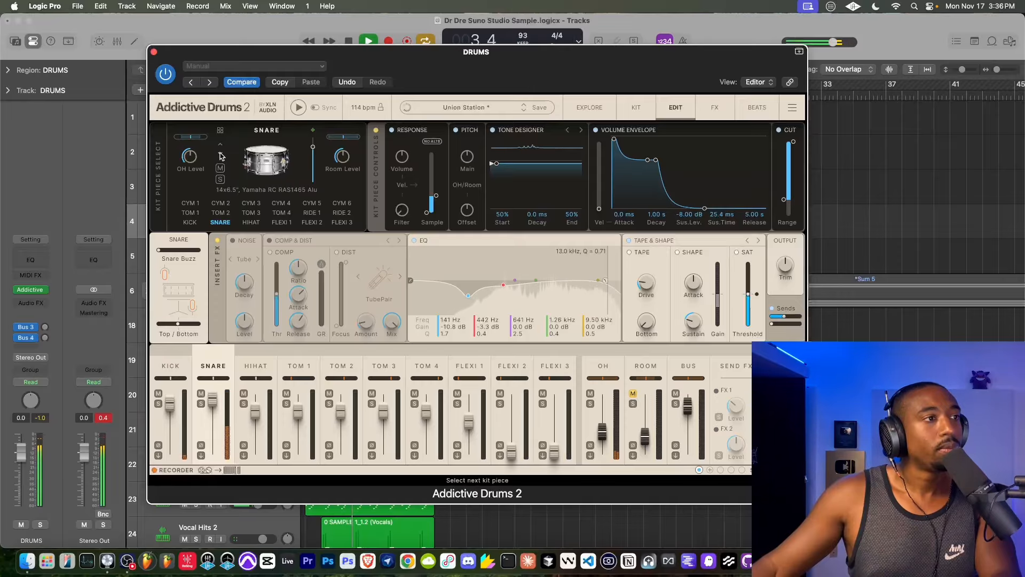
pyautogui.click(221, 155)
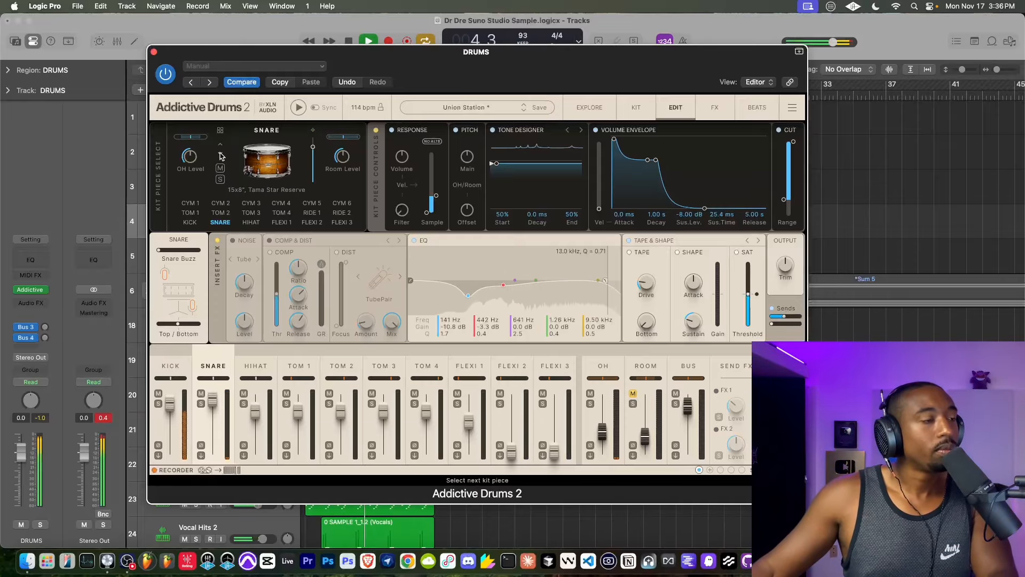
pyautogui.click(221, 155)
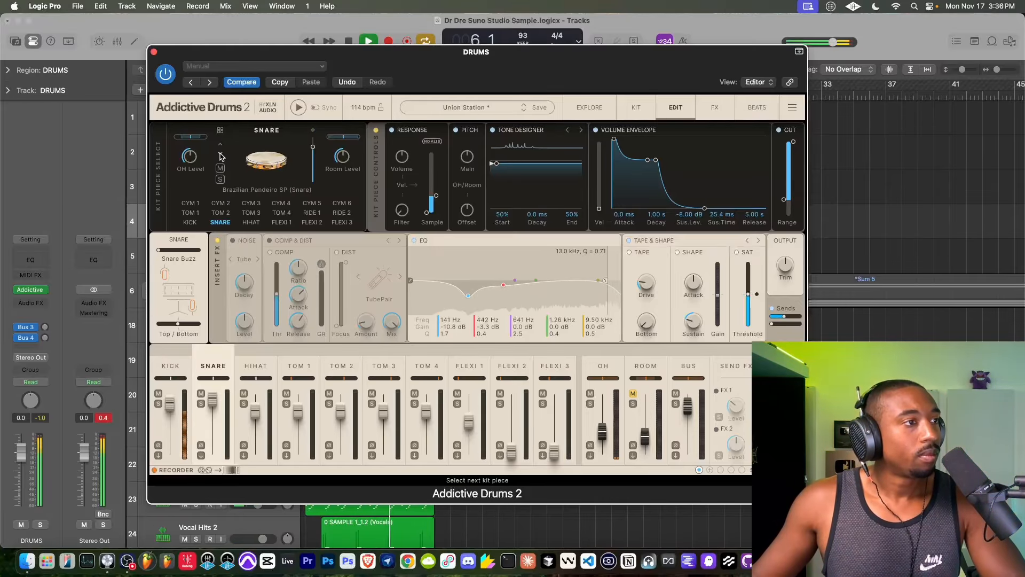
pyautogui.click(221, 155)
pyautogui.click(221, 155)
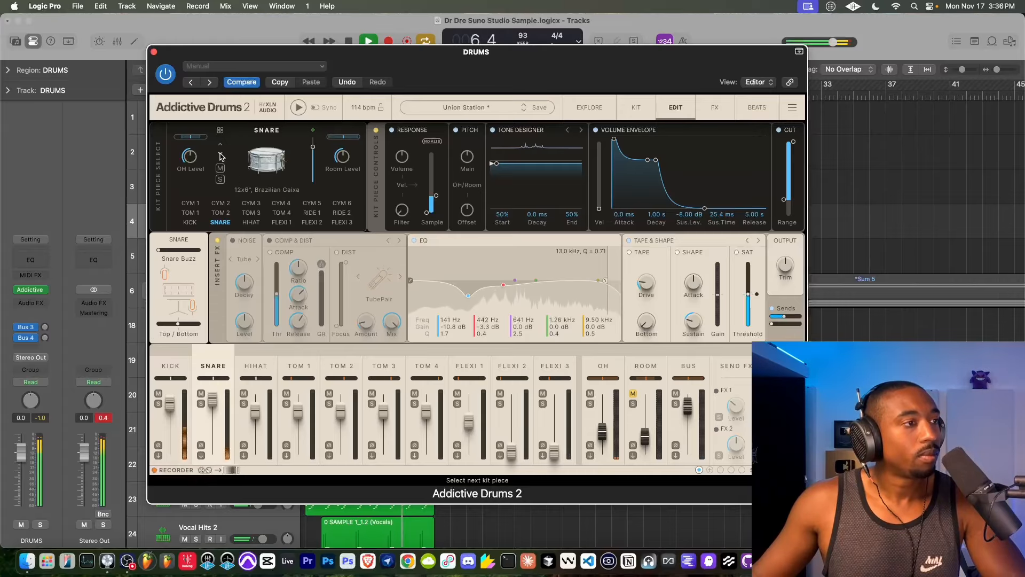
pyautogui.click(222, 155)
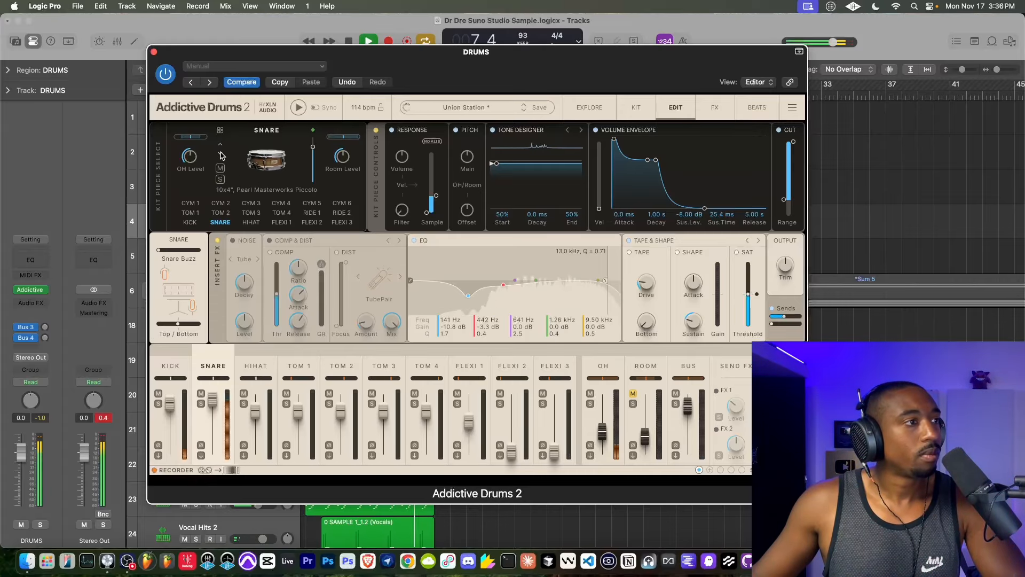
pyautogui.click(220, 146)
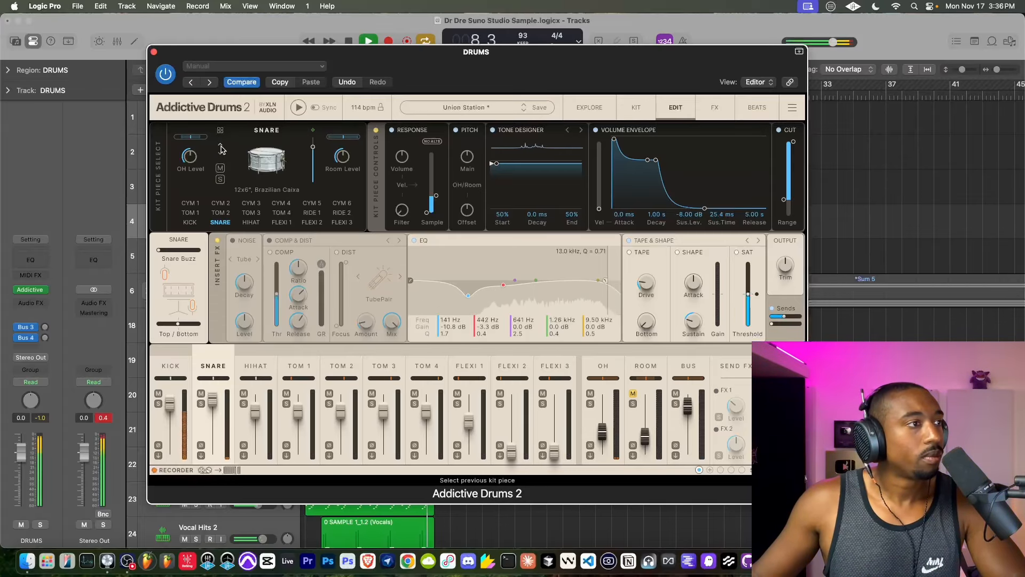
pyautogui.click(221, 146)
pyautogui.click(220, 146)
pyautogui.click(220, 146)
pyautogui.click(221, 146)
pyautogui.click(220, 146)
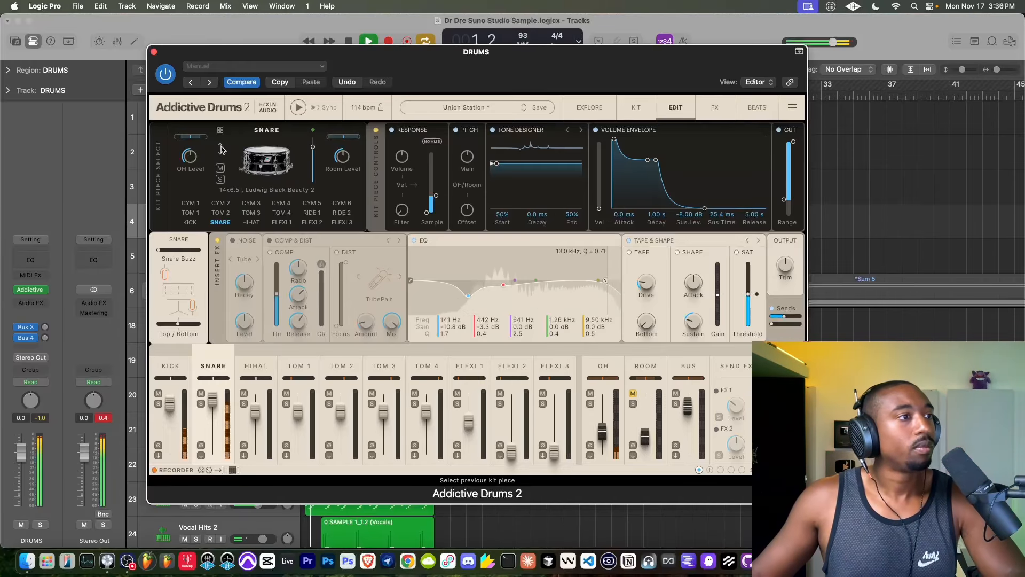
pyautogui.click(221, 146)
pyautogui.click(220, 147)
pyautogui.click(220, 146)
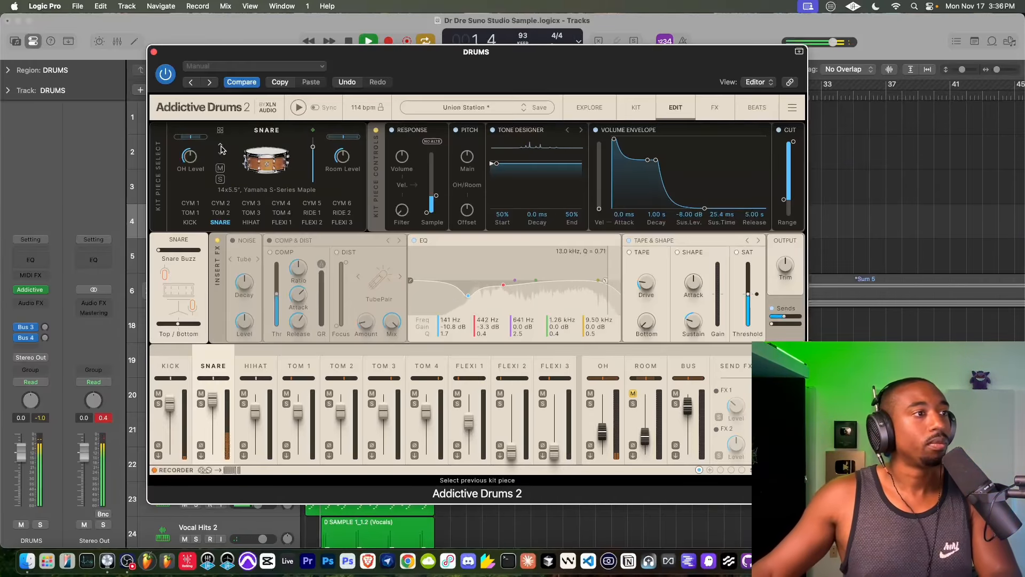
pyautogui.click(154, 53)
# - Turn on input monitoring for the MIC track while playback is paused, and resume the loop with monitoring off
pyautogui.click(220, 122)
pyautogui.press('space')
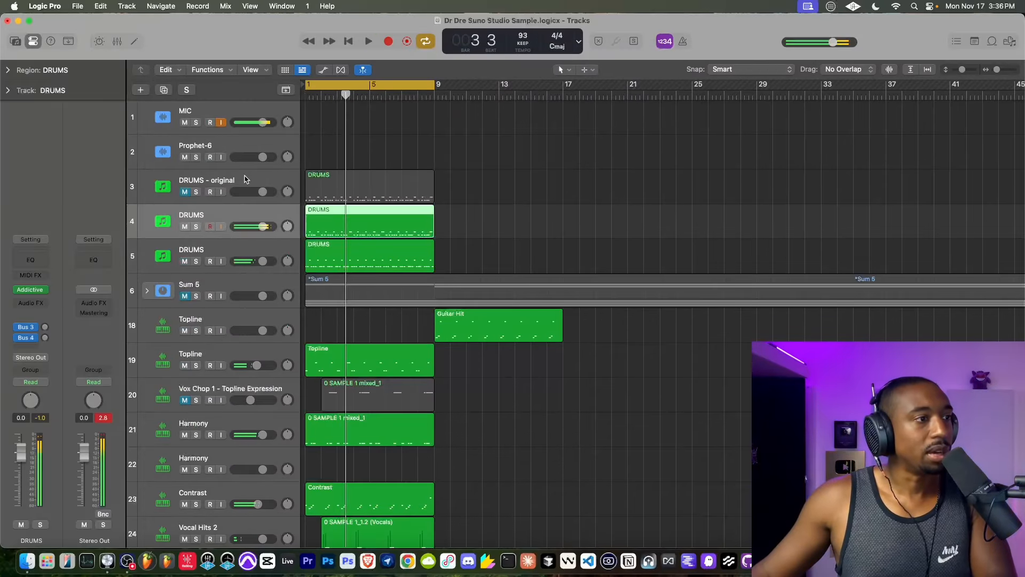
pyautogui.click(221, 123)
pyautogui.press('space')
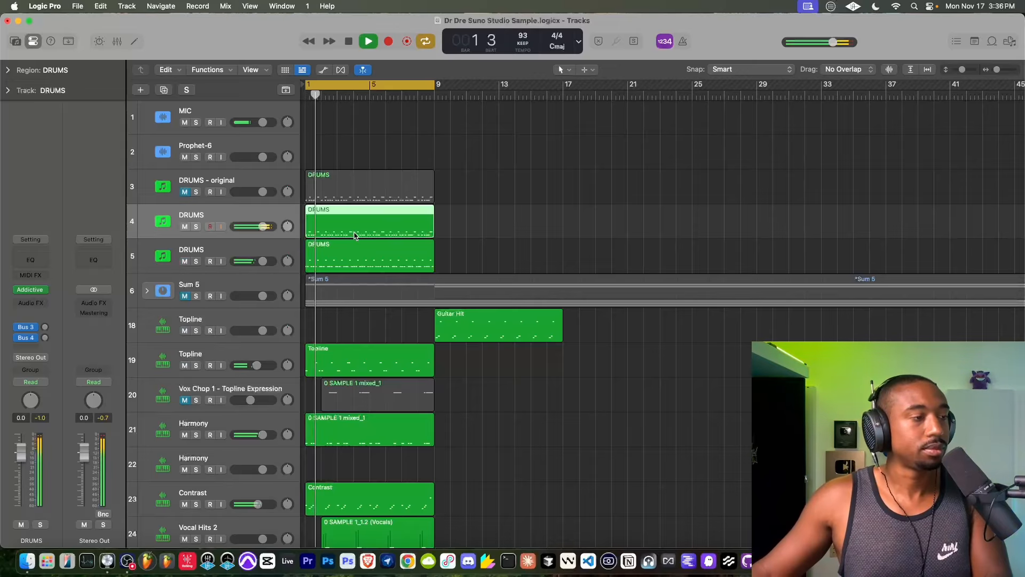
# - Browse the bookmarked Friends Sounds folder in the file browser for sounds
pyautogui.click(1010, 42)
pyautogui.click(932, 70)
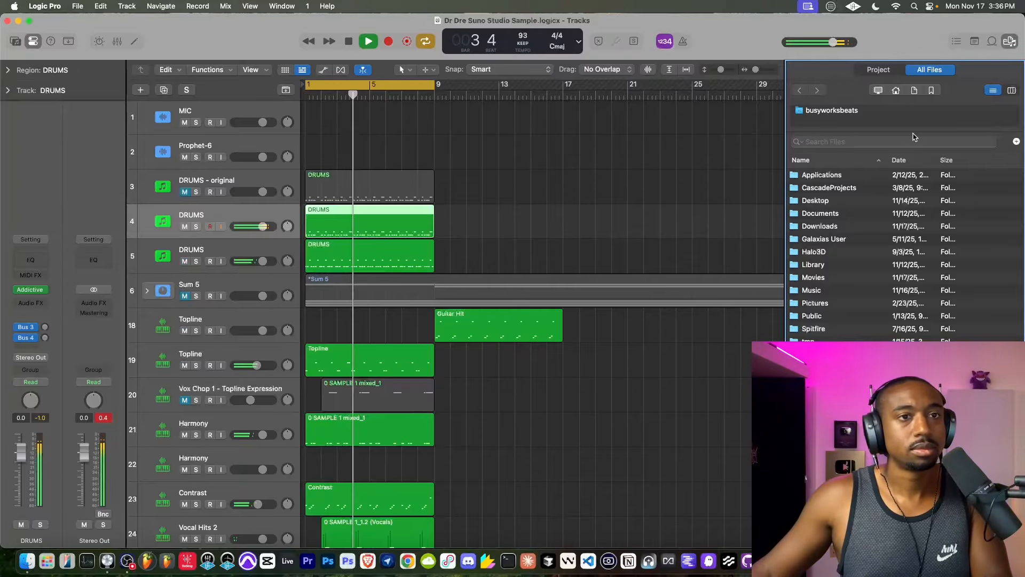
pyautogui.click(931, 91)
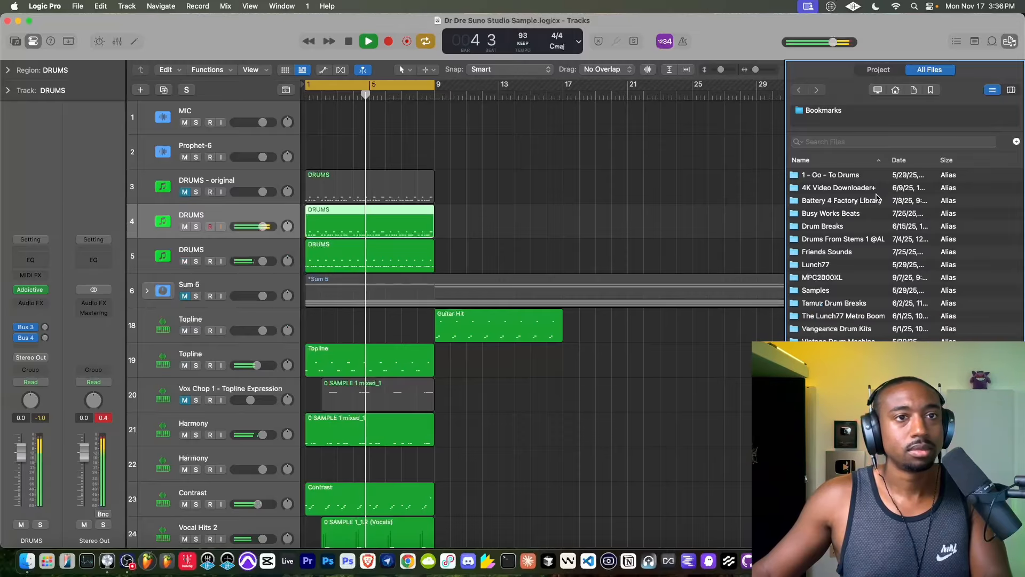
pyautogui.doubleClick(829, 250)
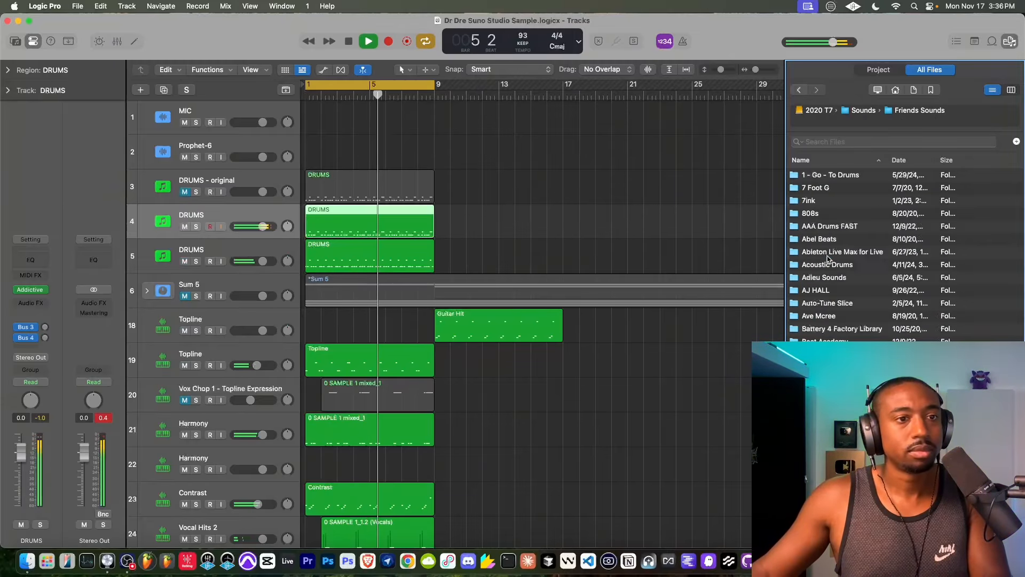
pyautogui.scroll(-15, 829, 244)
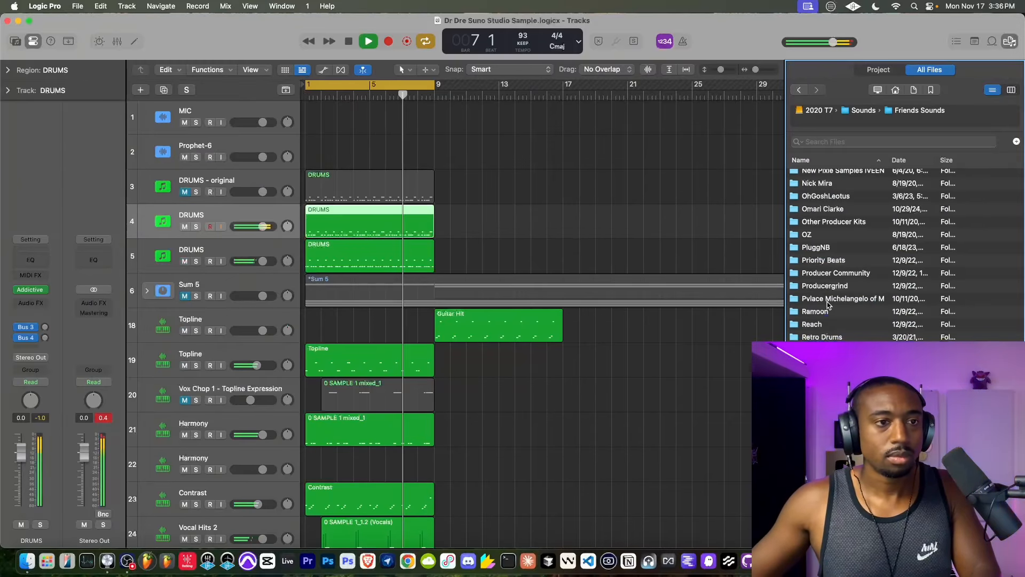
pyautogui.scroll(-6, 829, 251)
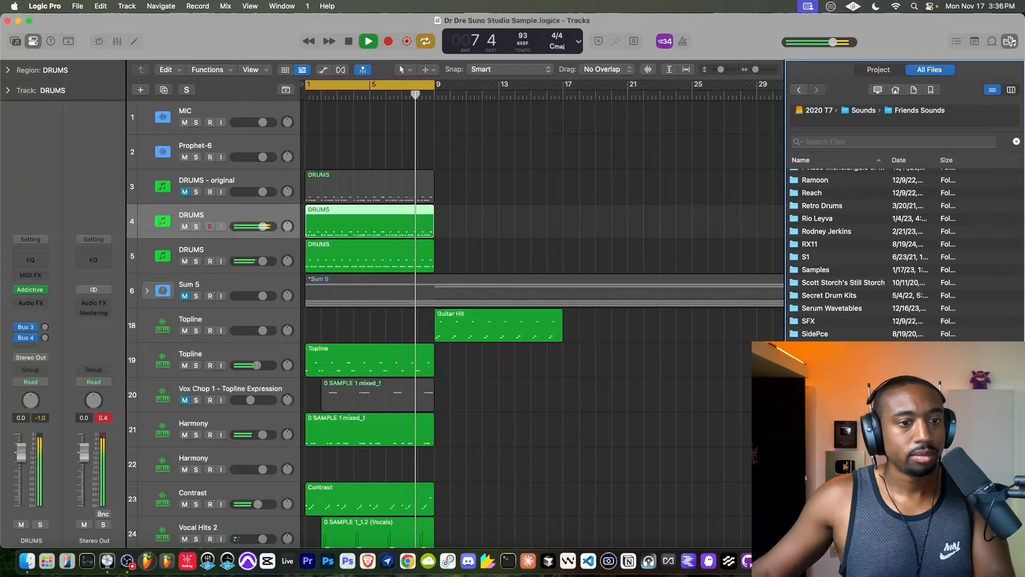
pyautogui.scroll(-3, 854, 251)
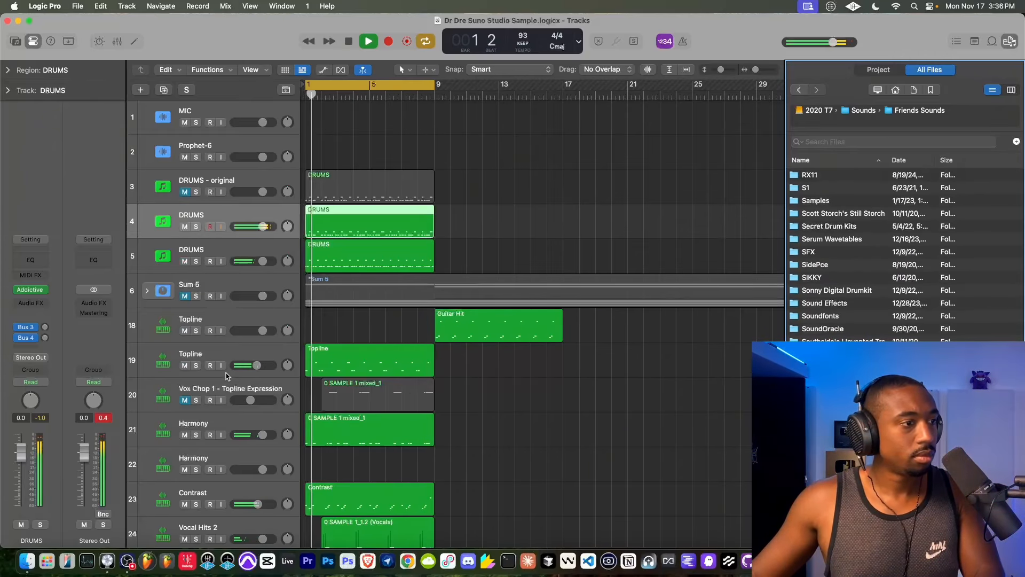
# - Mute the Contrast track briefly to hear the loop without it, and unmute it
pyautogui.scroll(-2, 318, 359)
pyautogui.click(185, 443)
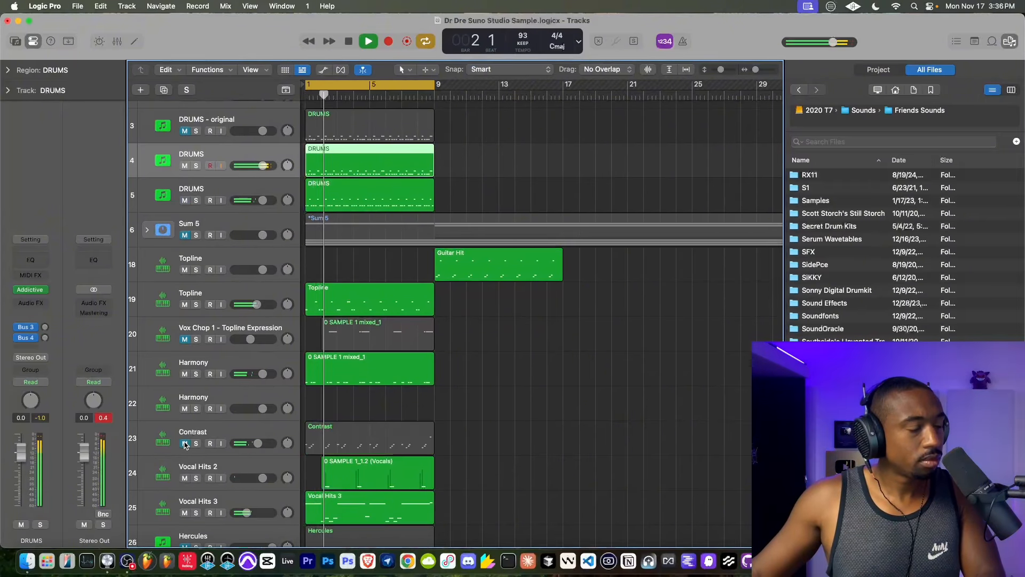
pyautogui.scroll(-3, 185, 444)
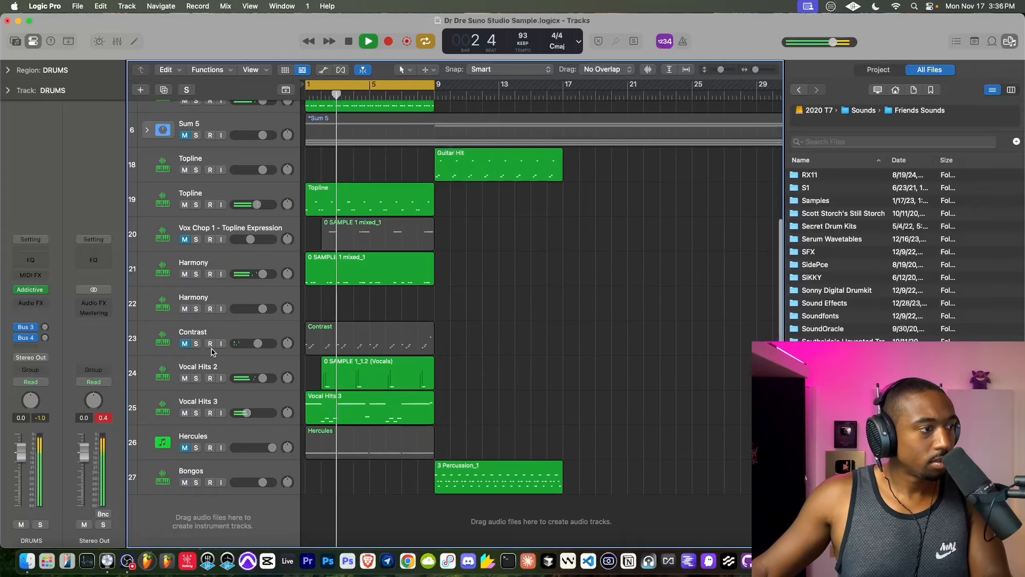
pyautogui.click(184, 343)
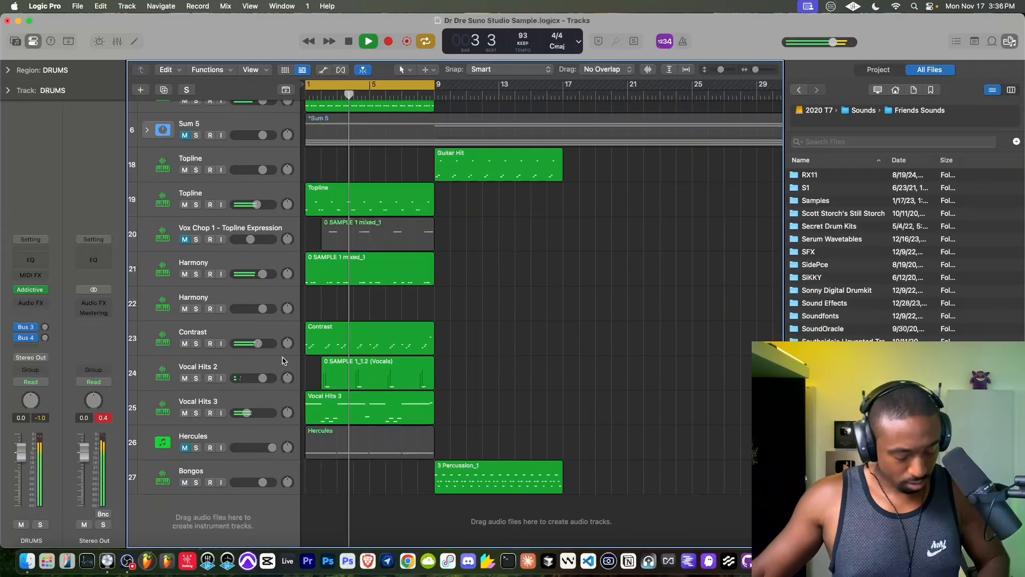
# - Record additional notes onto the Contrast track over its existing region, and stop recording
pyautogui.click(255, 339)
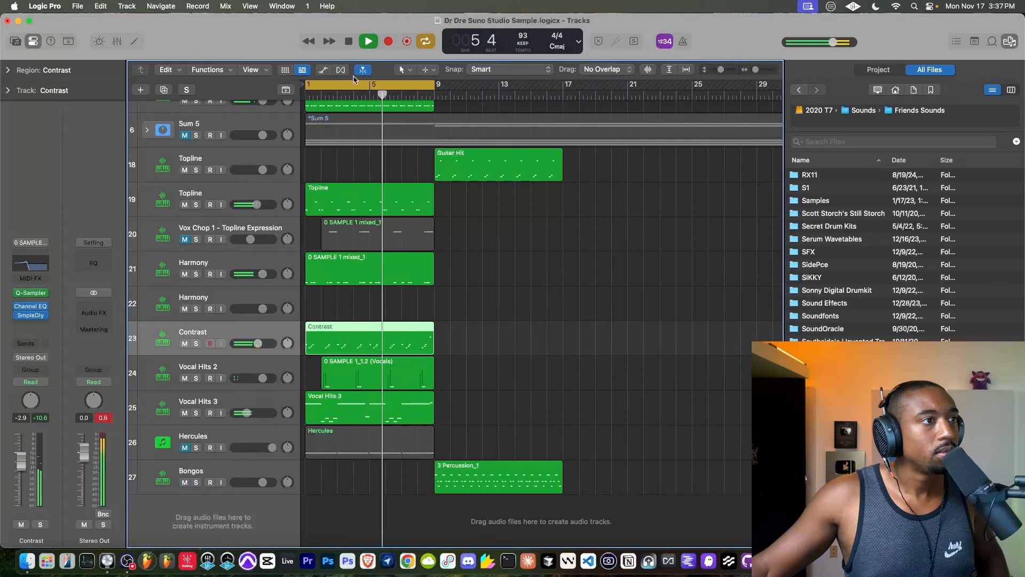
pyautogui.click(349, 41)
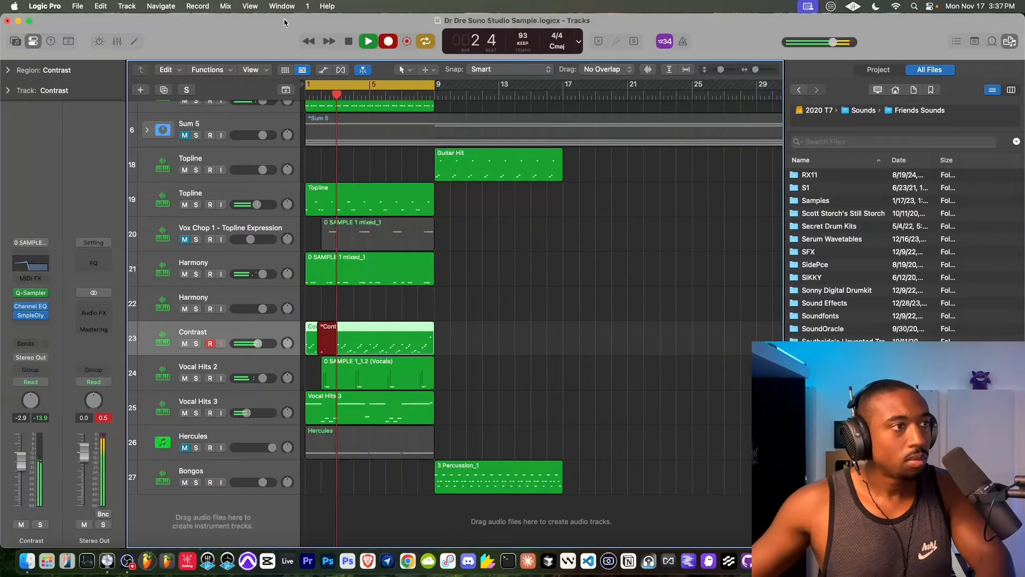
pyautogui.press('space')
pyautogui.scroll(5, 223, 89)
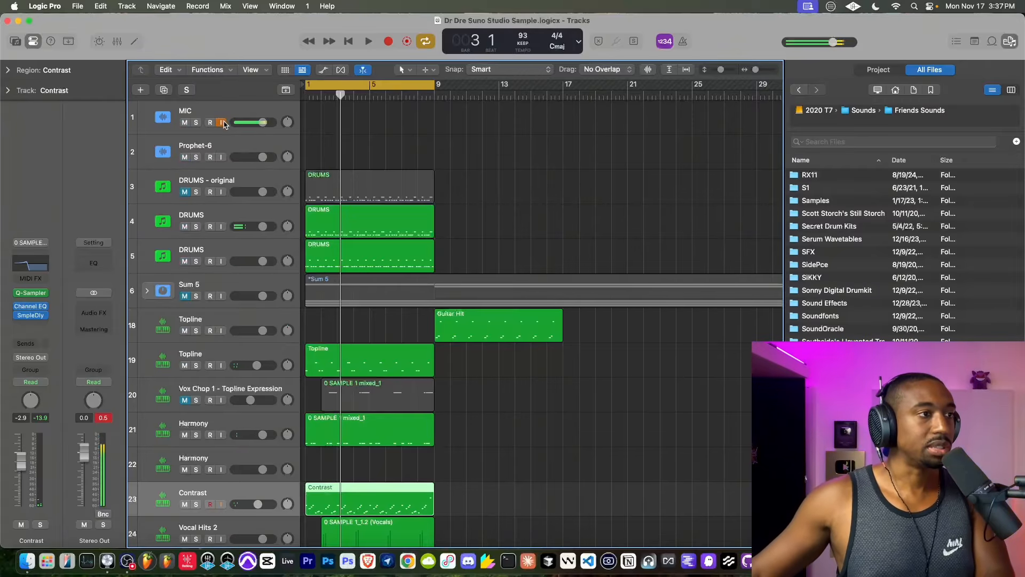
# - Play the loop, select all notes of the Contrast region in the Piano Roll, and close the editor
pyautogui.press('space')
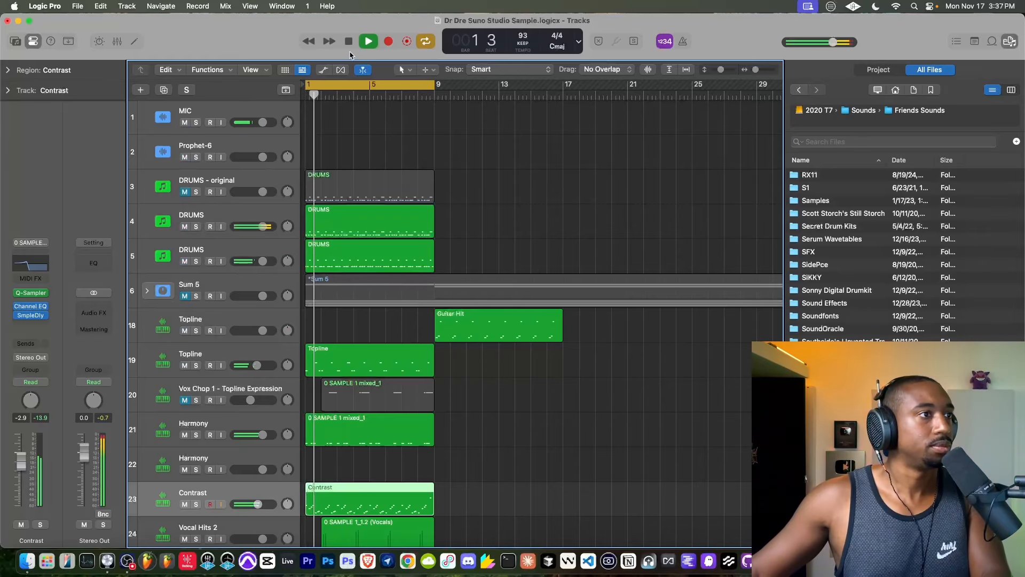
pyautogui.scroll(-5, 371, 200)
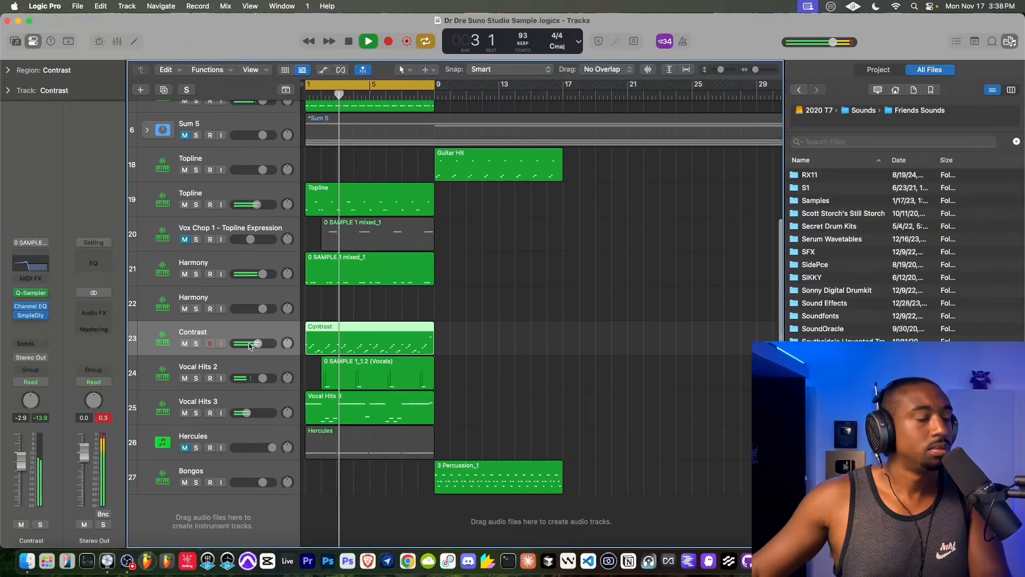
pyautogui.doubleClick(361, 328)
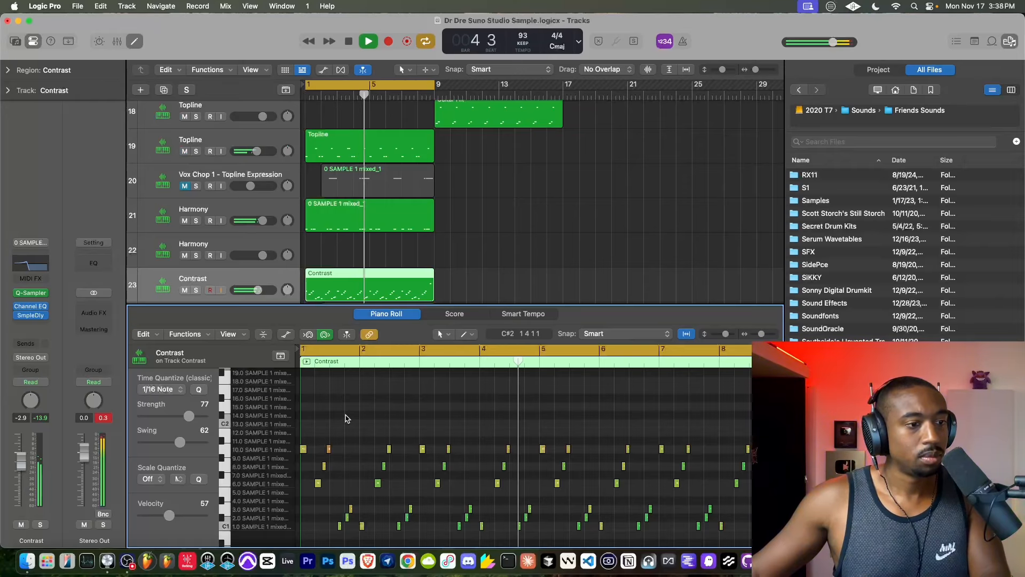
pyautogui.press('super+a')
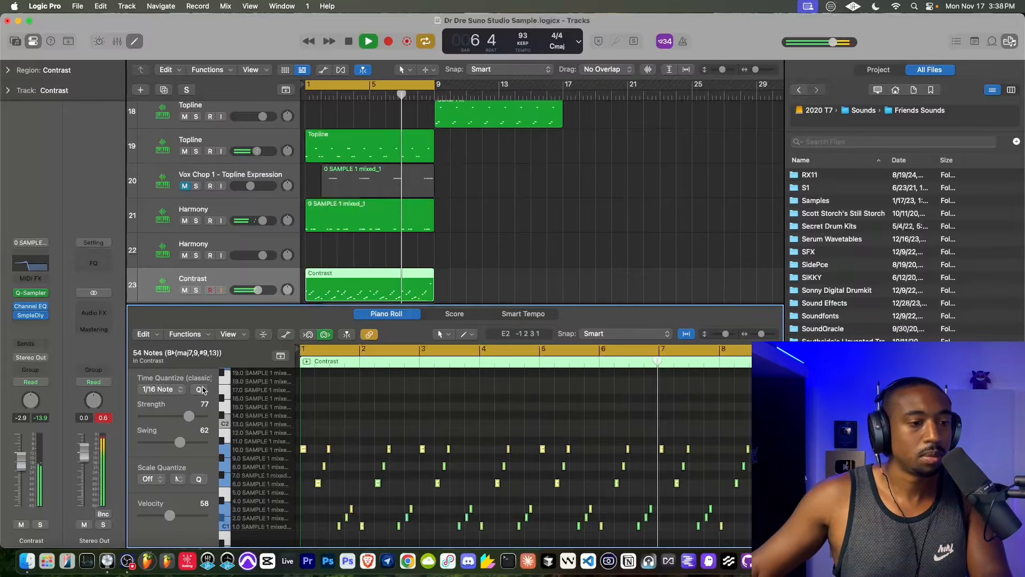
pyautogui.click(137, 44)
# - Create a new track with duplicate settings from the DRUMS track on track 5
pyautogui.scroll(5, 569, 219)
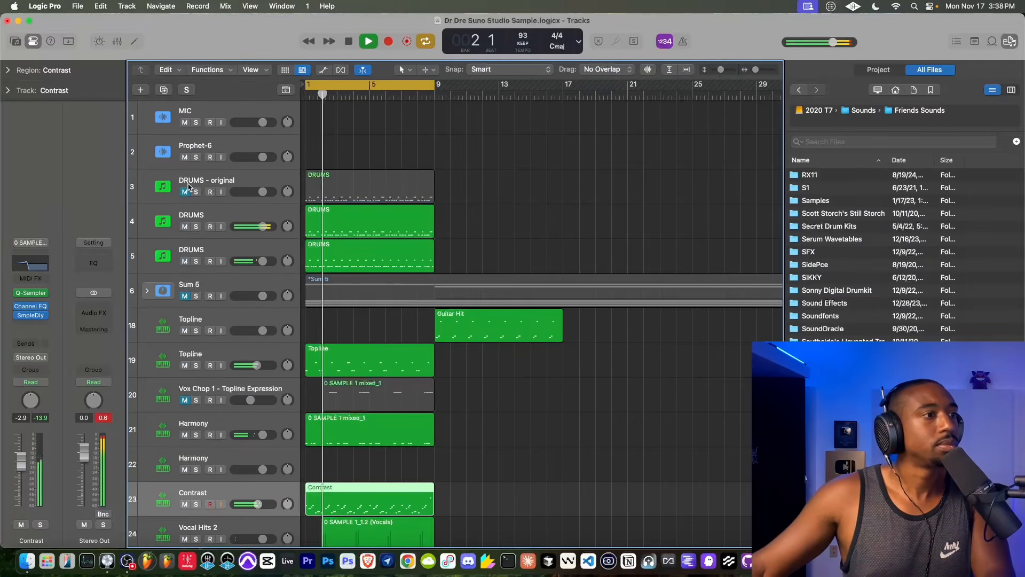
pyautogui.scroll(-5, 319, 271)
pyautogui.scroll(5, 319, 270)
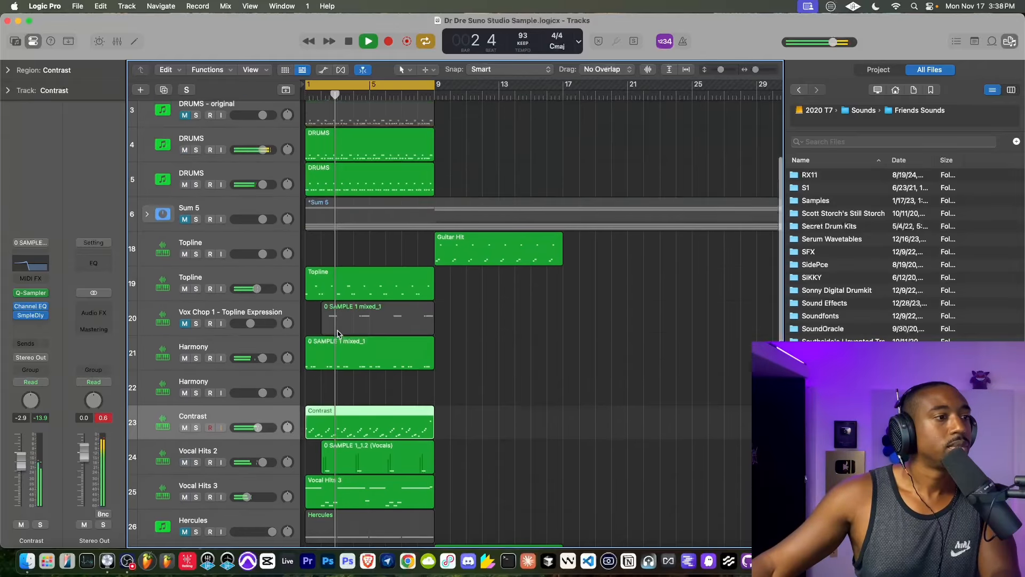
pyautogui.click(241, 246)
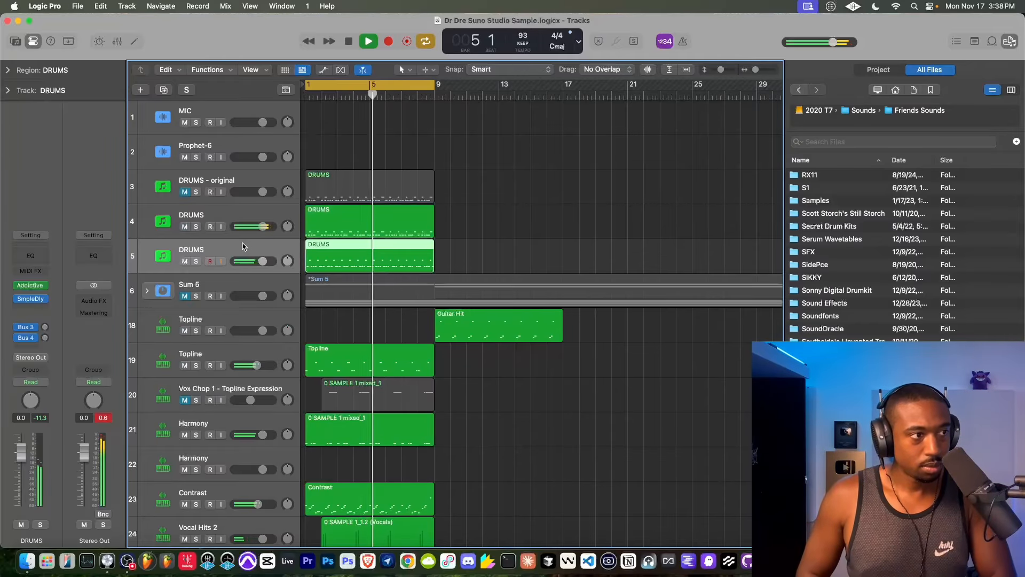
pyautogui.rightClick(241, 246)
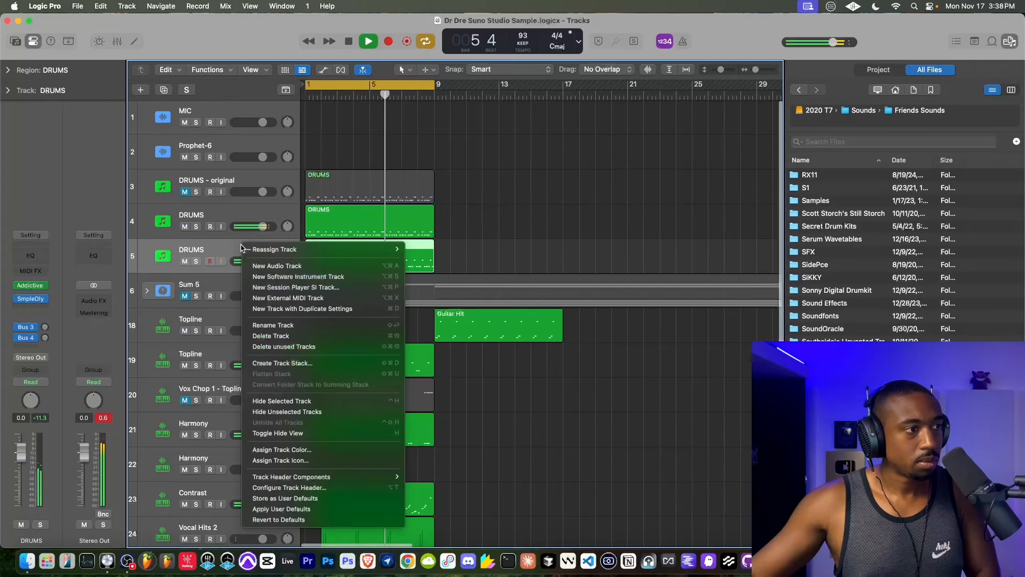
pyautogui.click(302, 309)
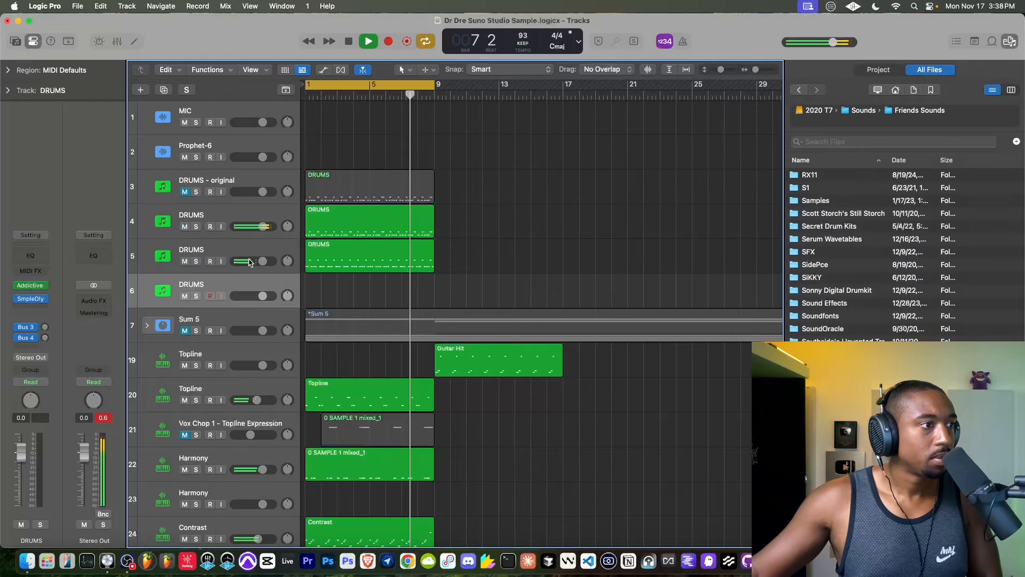
# - Record a new eight-bar part onto the empty duplicated DRUMS track from bar 1, and end the recording while the loop plays on
pyautogui.click(366, 43)
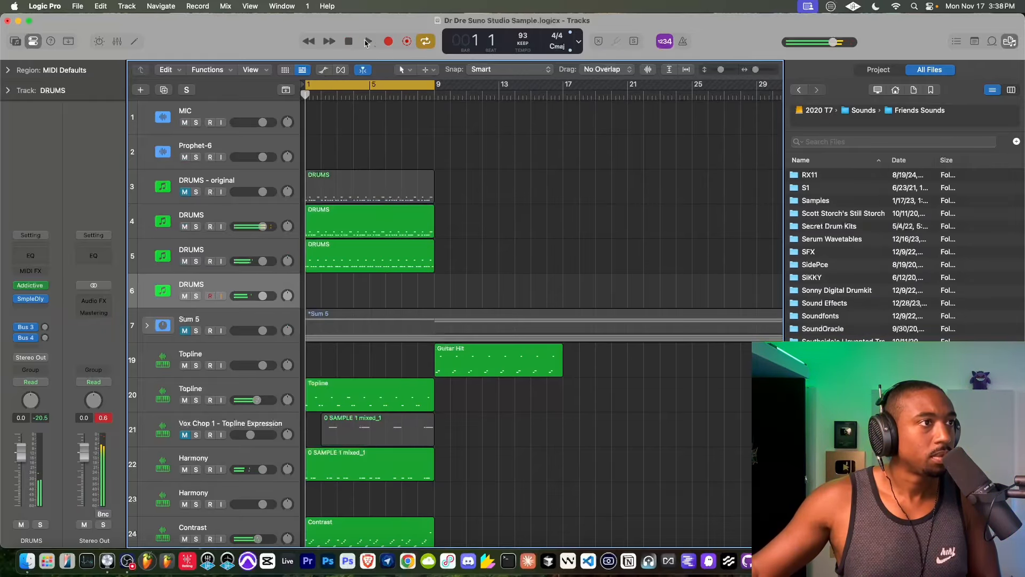
pyautogui.click(384, 43)
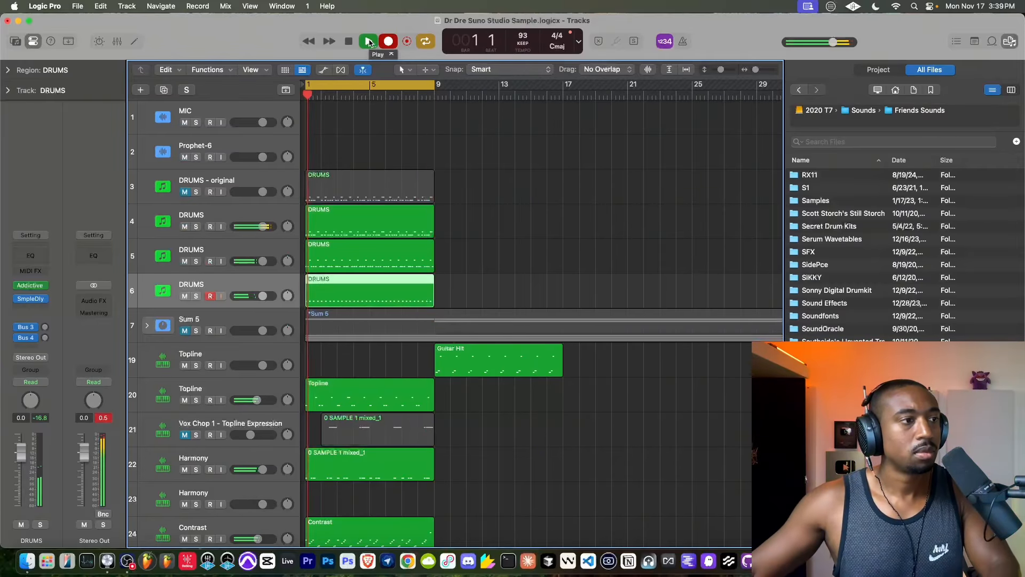
pyautogui.click(385, 41)
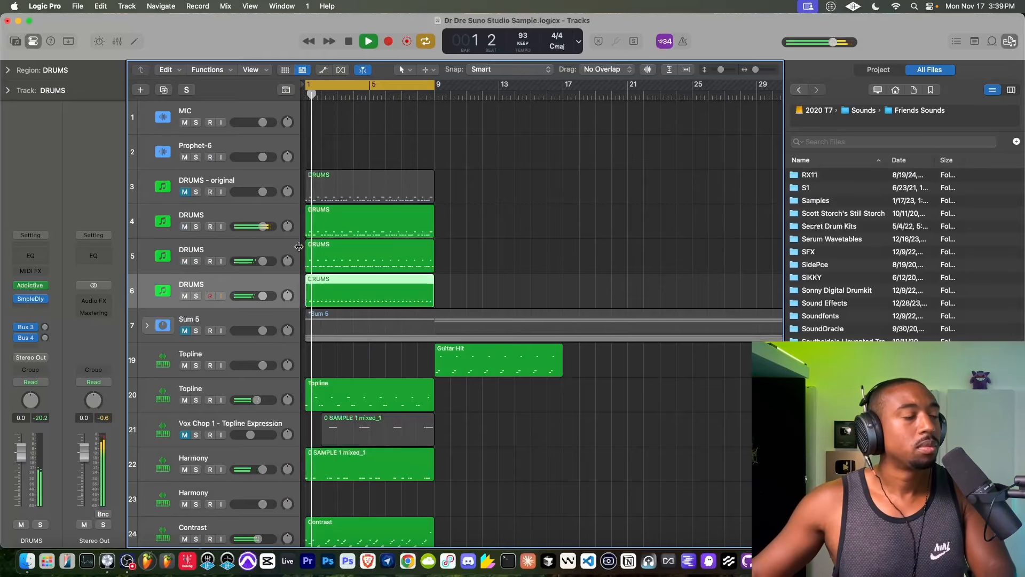
# - Set the time quantize strength of the first note in the new DRUMS region to 100 in the Piano Roll, and close the editor
pyautogui.press('p')
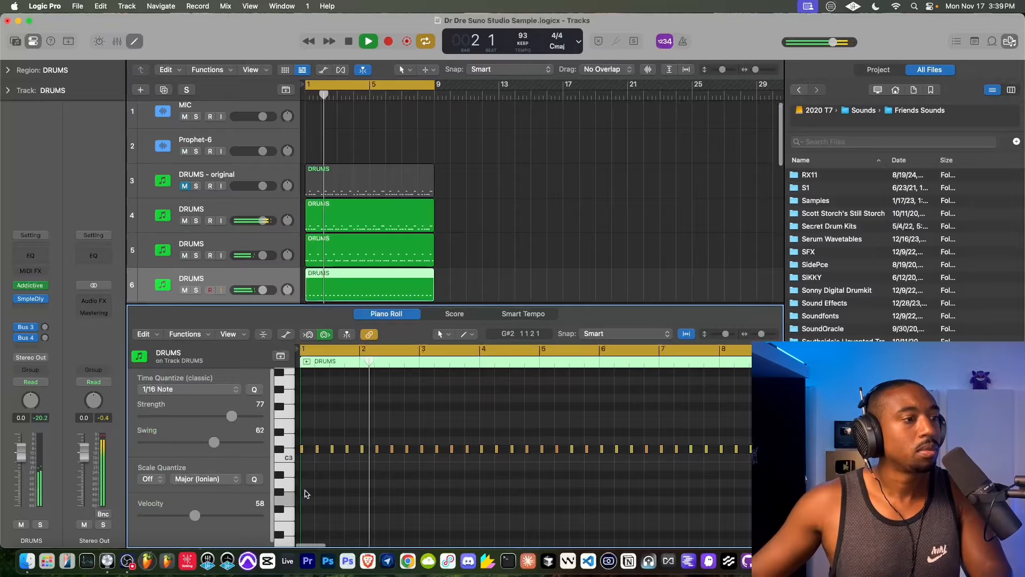
pyautogui.click(302, 449)
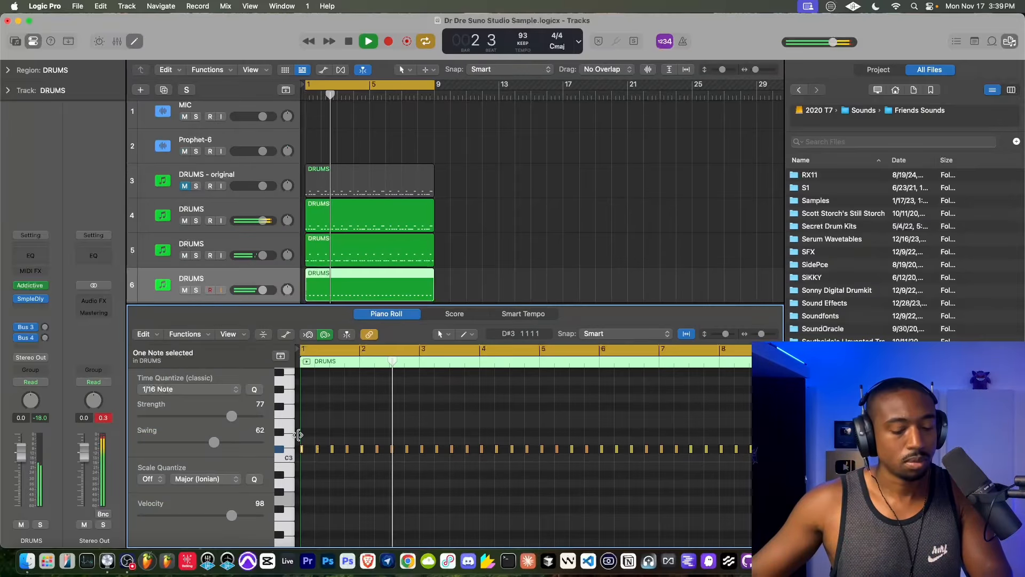
pyautogui.click(259, 416)
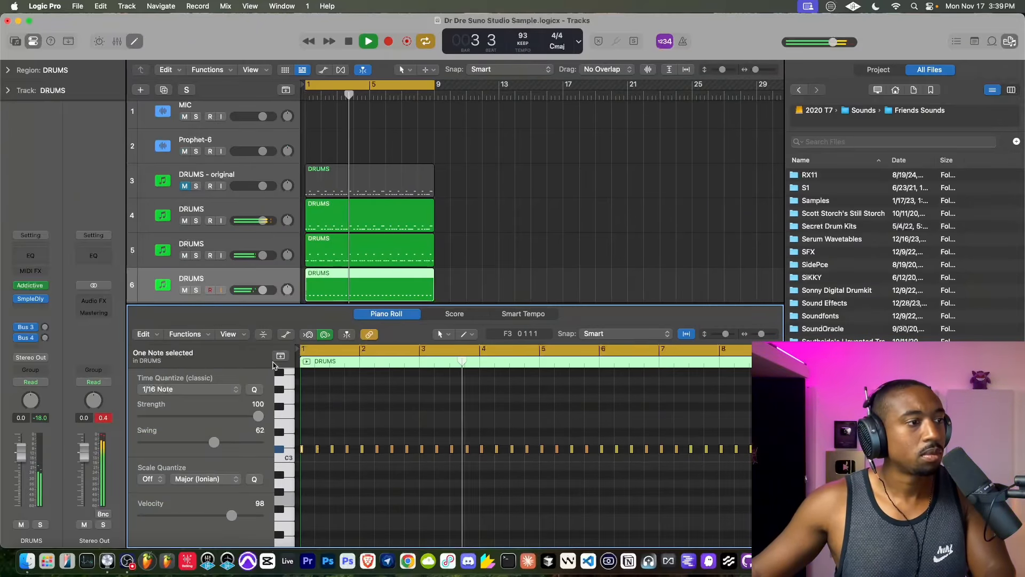
pyautogui.press('p')
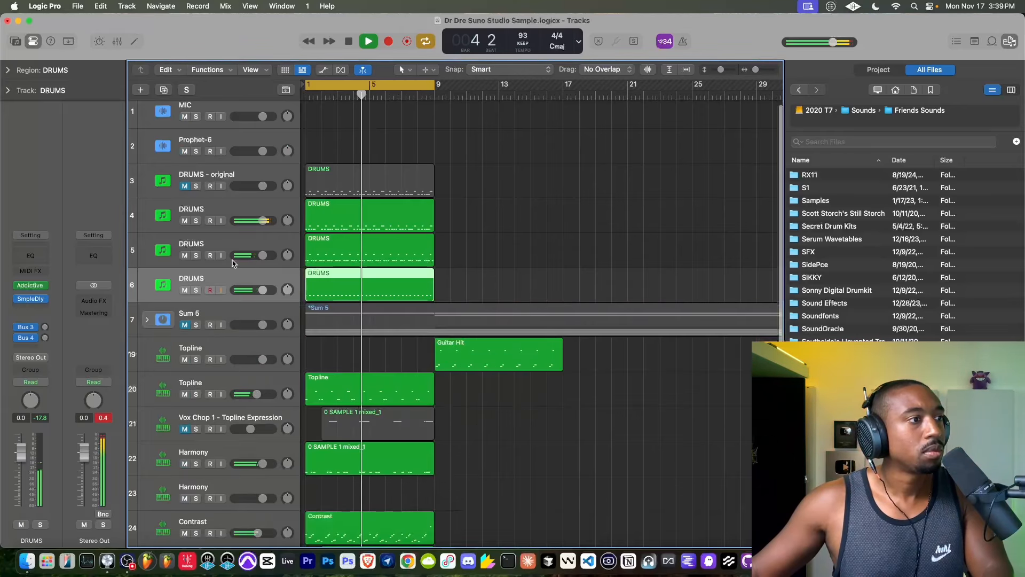
# - Compare the loop with and without the DRUMS part on track 5, and leave that track muted
pyautogui.click(184, 256)
pyautogui.click(213, 247)
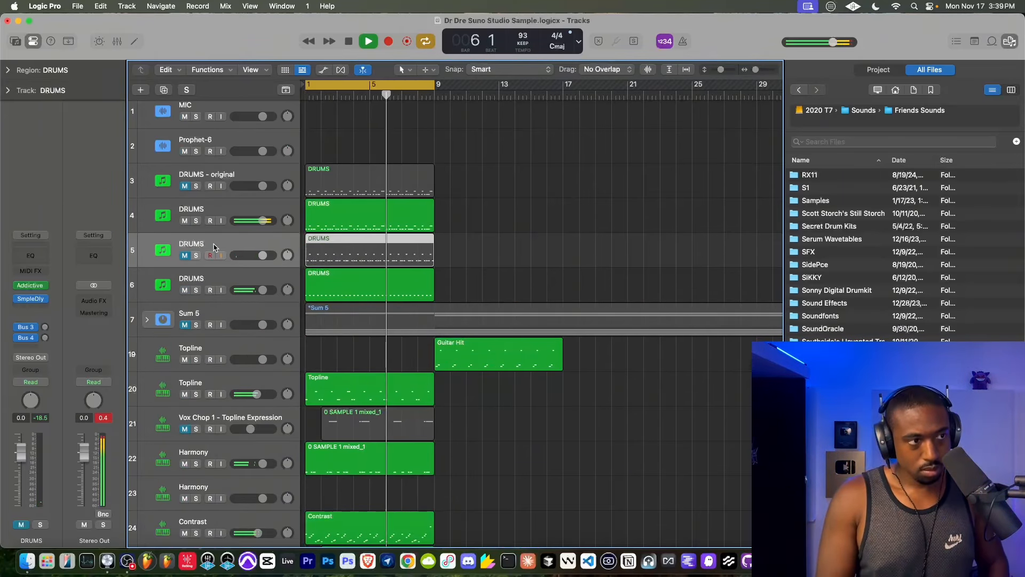
pyautogui.click(185, 256)
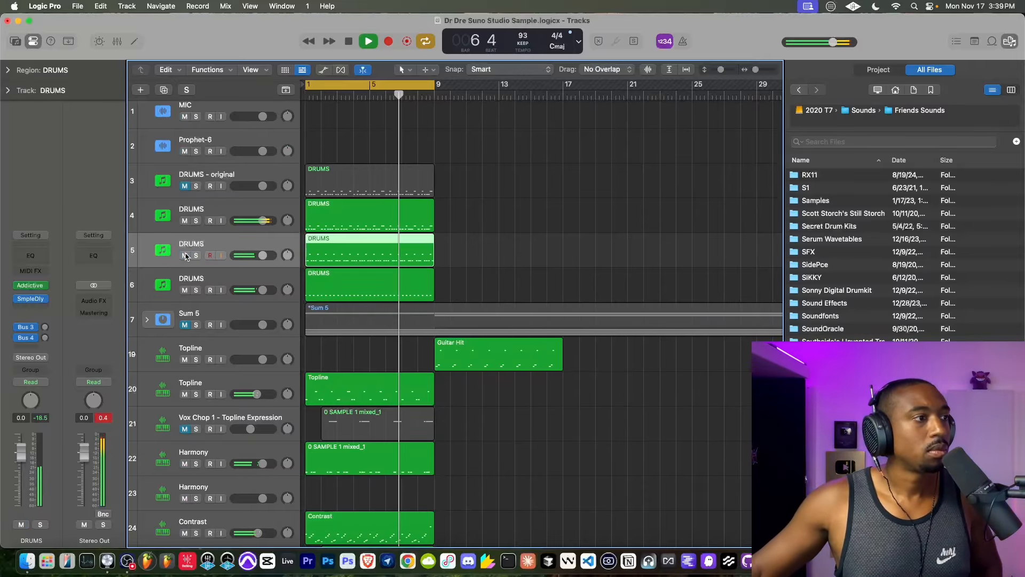
pyautogui.click(233, 278)
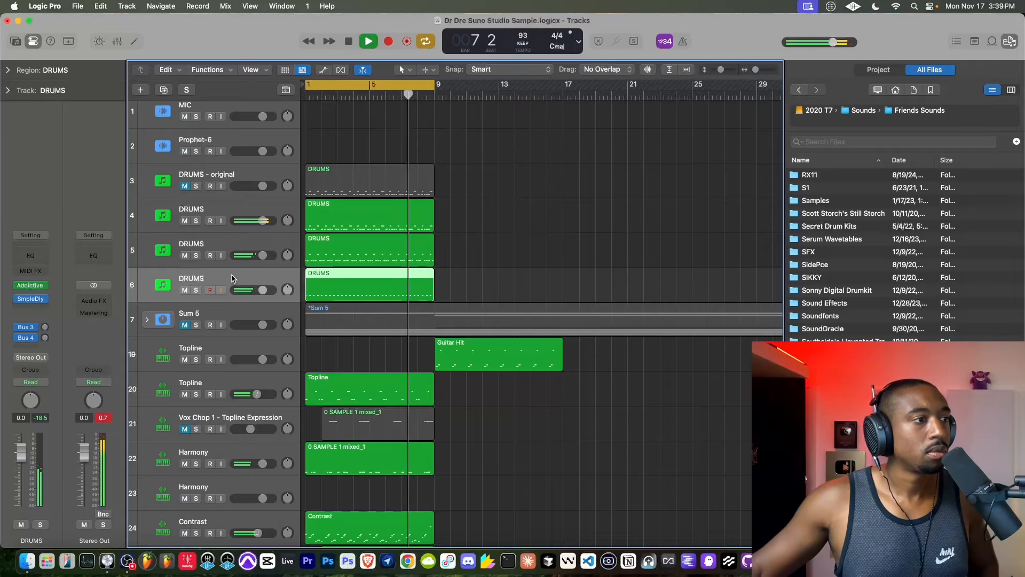
pyautogui.click(185, 255)
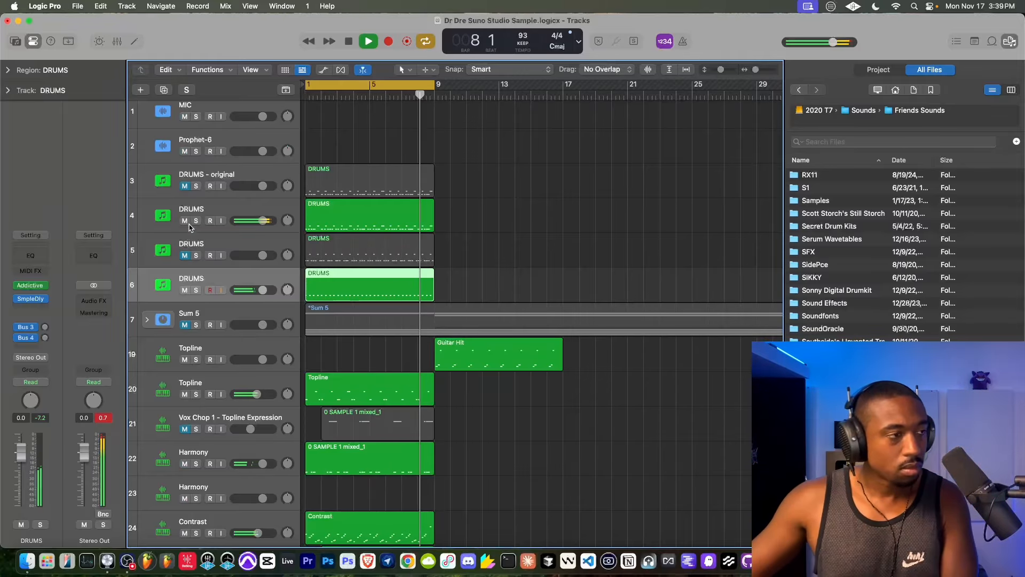
# - Turn on input monitoring for the MIC track, stop playback and return the playhead to bar 1
pyautogui.scroll(1, 202, 129)
pyautogui.click(209, 130)
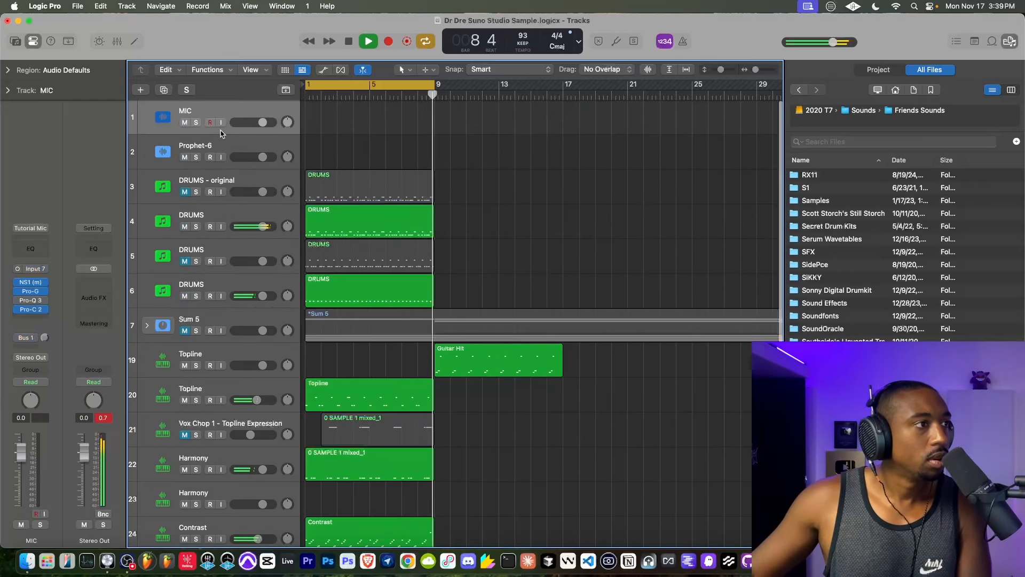
pyautogui.click(220, 123)
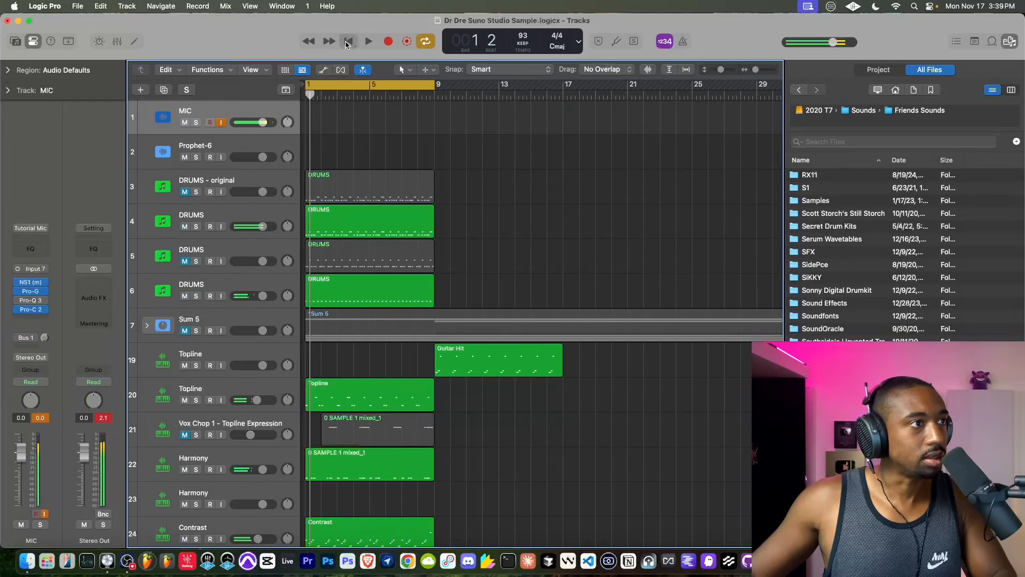
pyautogui.click(347, 42)
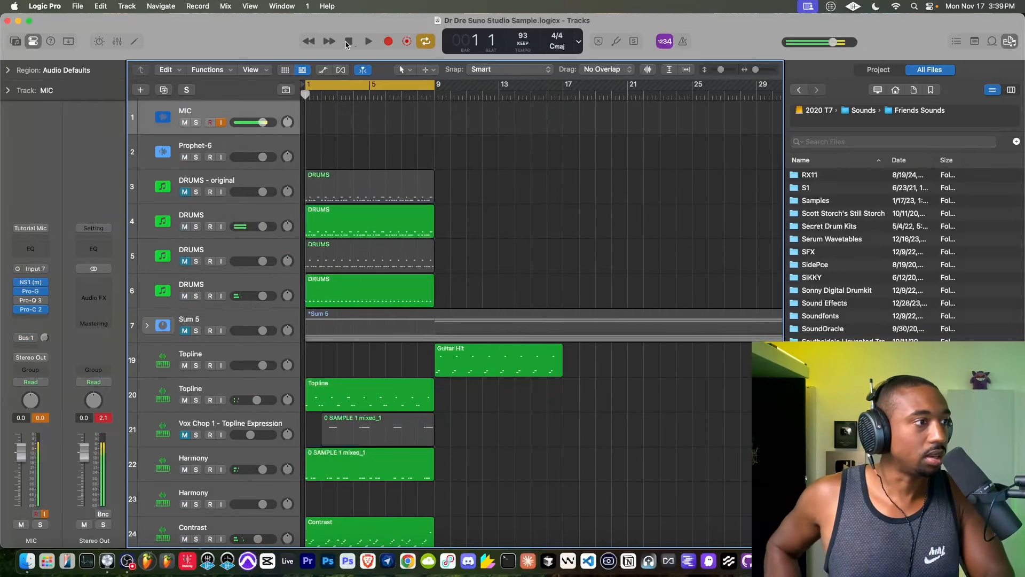
# - Start recording additional notes onto the DRUMS region on track 6
pyautogui.click(261, 289)
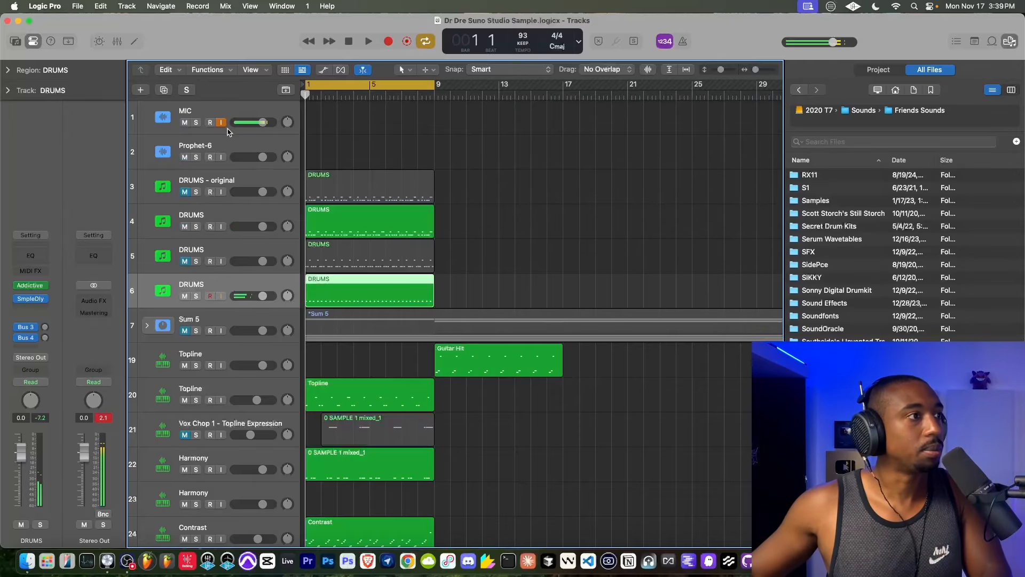
pyautogui.click(388, 42)
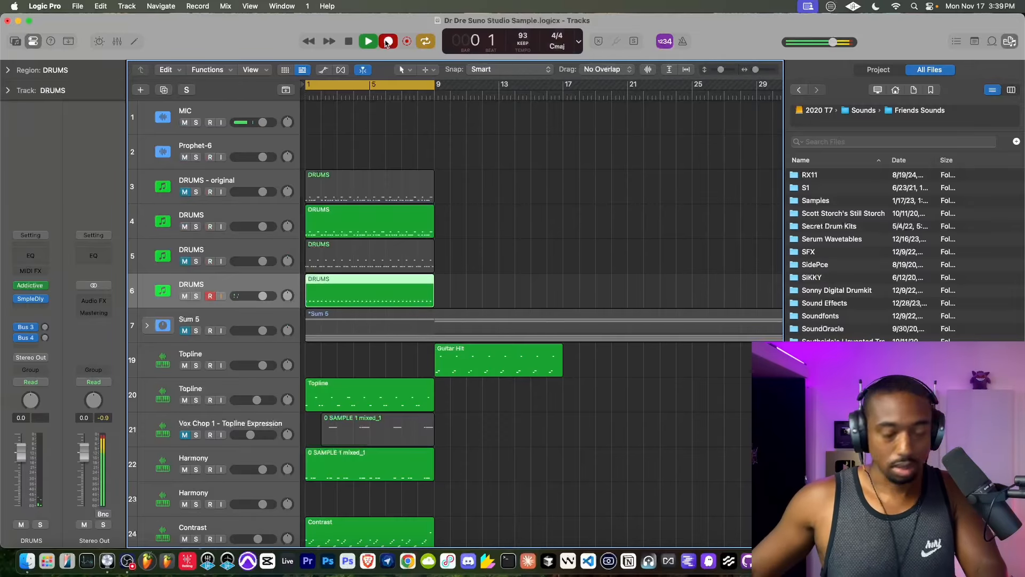
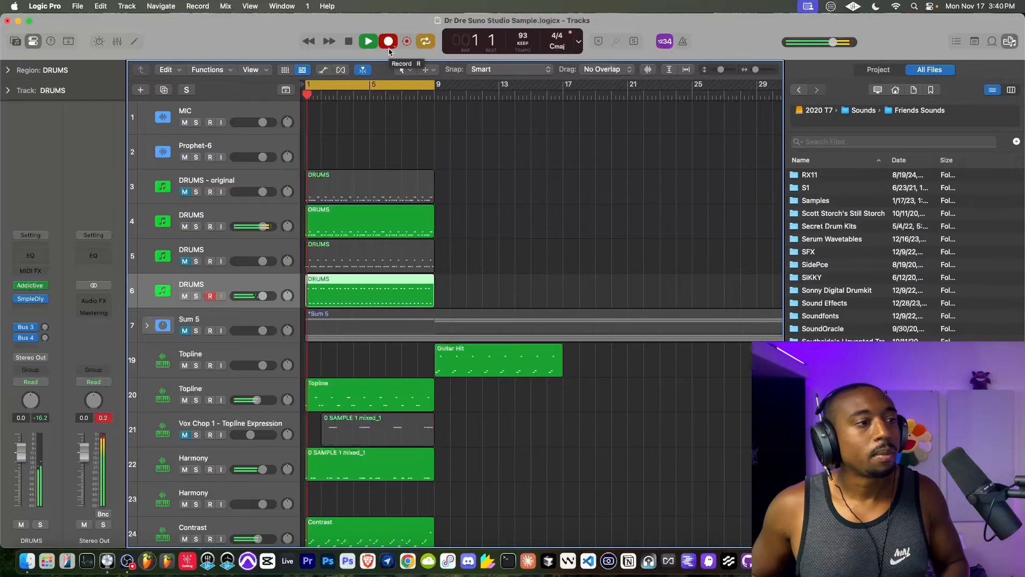
# - Stop recording, return the playhead to bar 1, turn off input monitoring for the MIC track and play the loop
pyautogui.press('space')
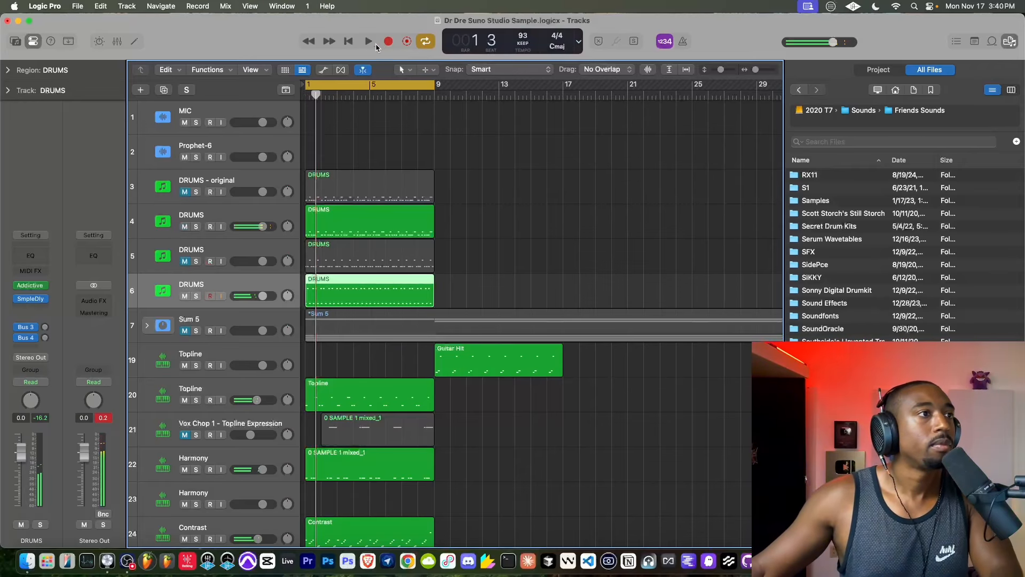
pyautogui.press('Return')
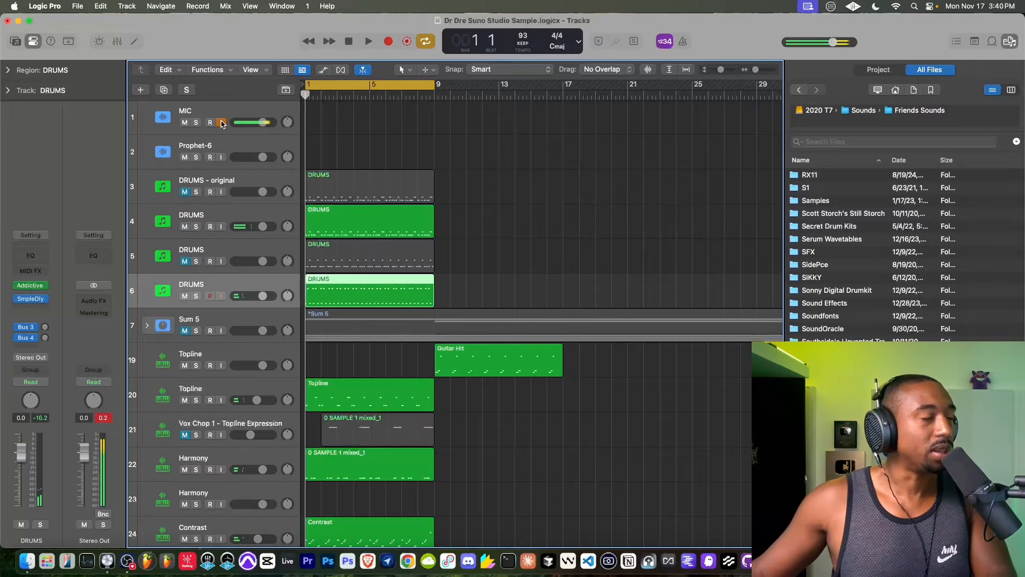
pyautogui.click(222, 124)
pyautogui.press('space')
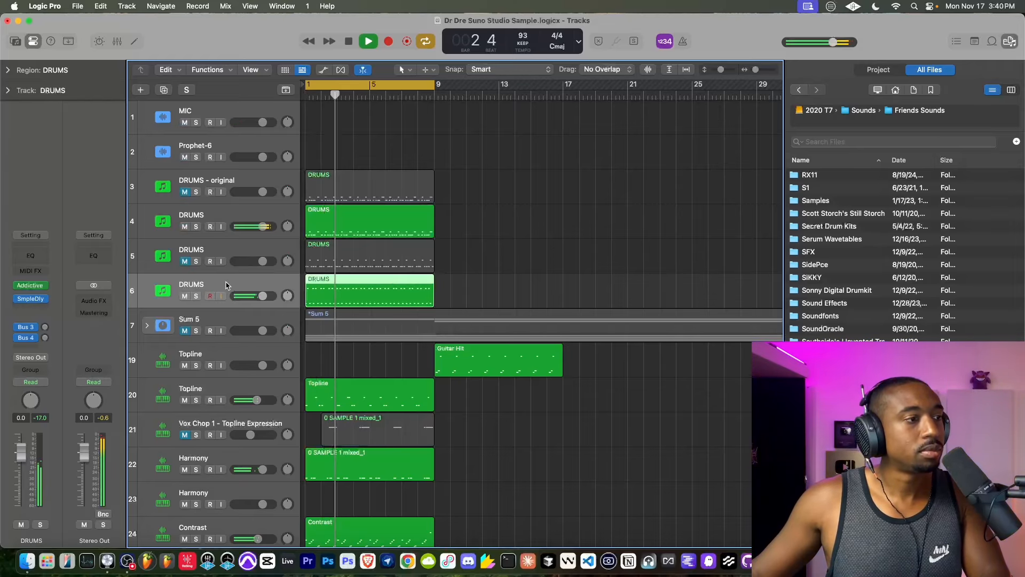
# - Review the overhead, room and master channel settings in Addictive Drums on track 6, and close the plug-in
pyautogui.click(36, 288)
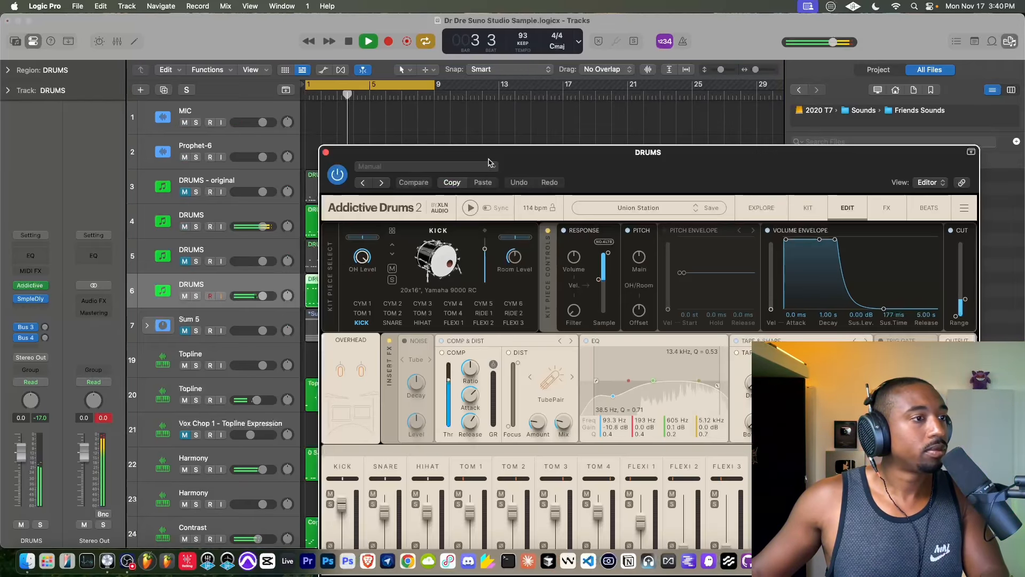
pyautogui.moveTo(536, 157); pyautogui.dragTo(383, 82)
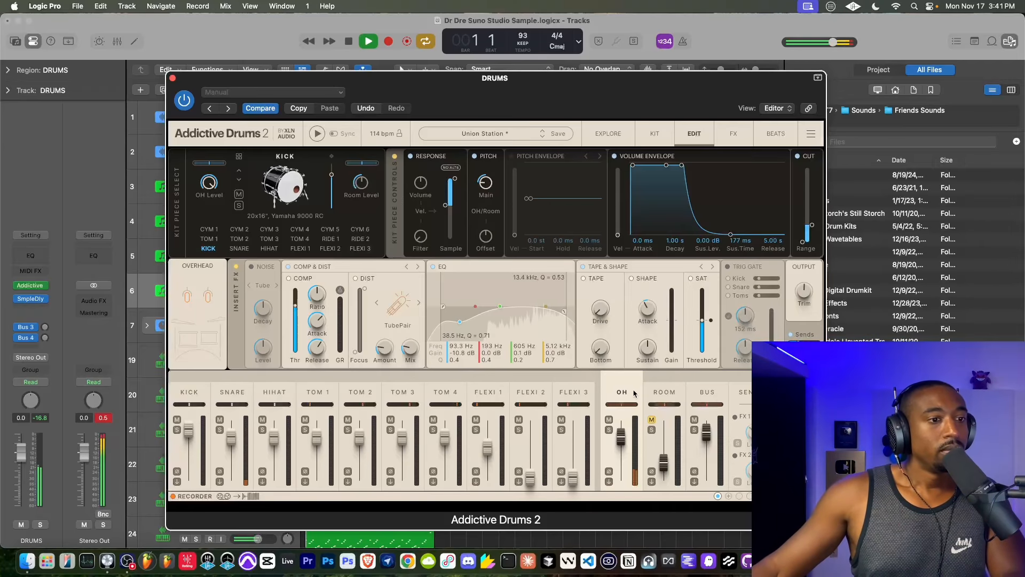
pyautogui.click(658, 386)
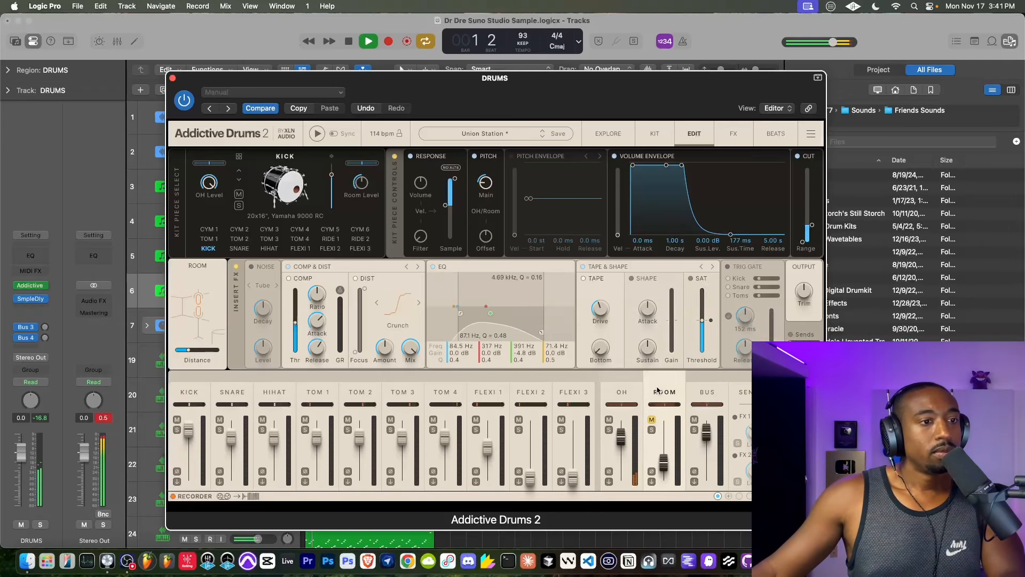
pyautogui.click(629, 391)
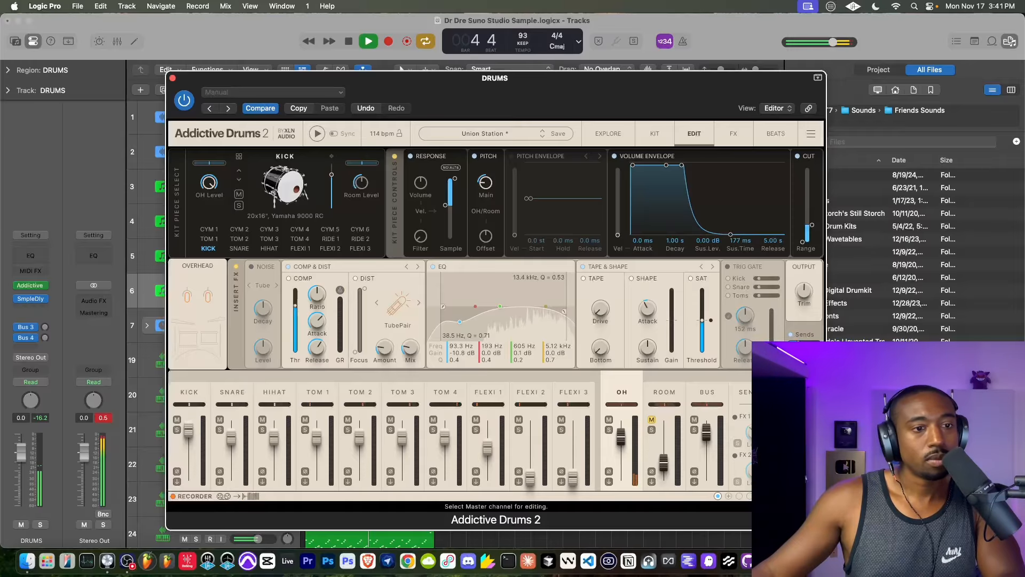
pyautogui.click(802, 393)
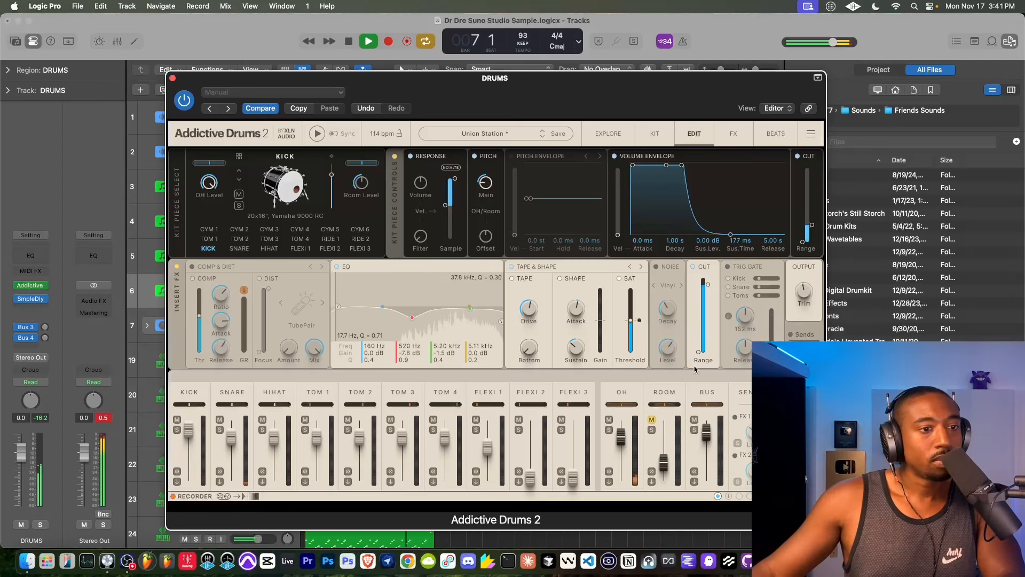
pyautogui.click(614, 393)
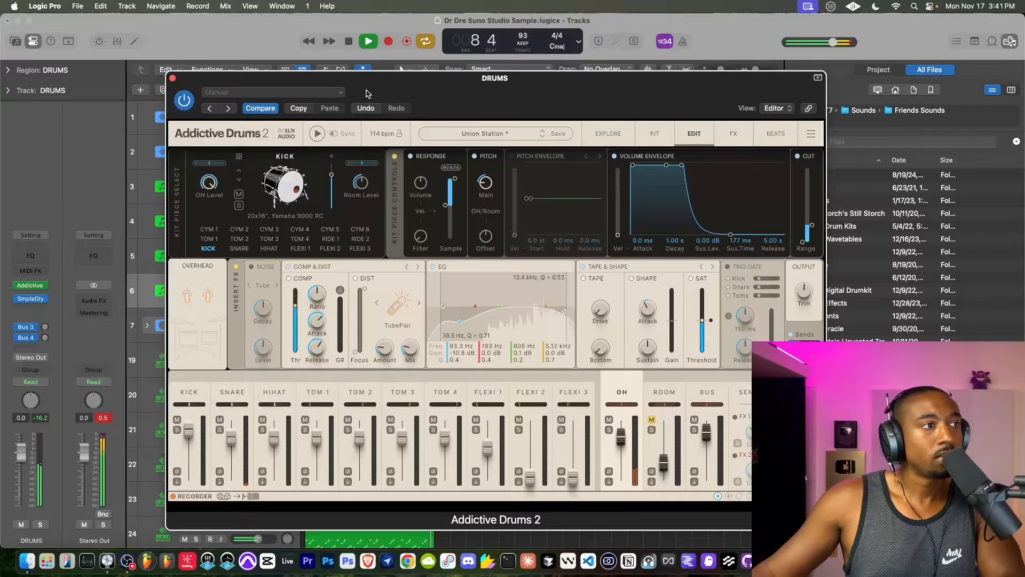
pyautogui.click(172, 79)
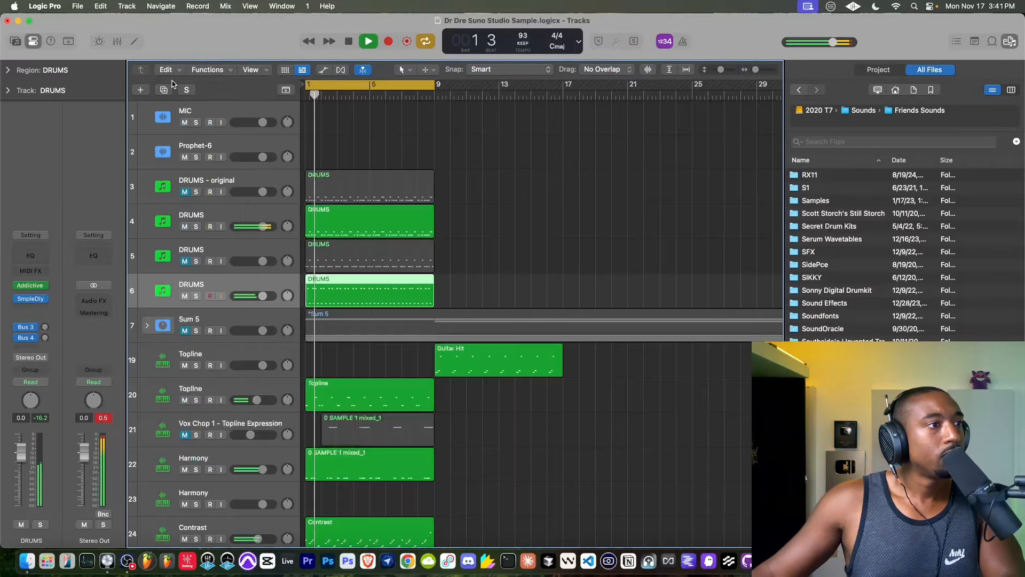
# - Lower the volume of the DRUMS track 6 to -9.8 dB, mute DRUMS track 4 and select track 6
pyautogui.moveTo(262, 296); pyautogui.dragTo(251, 296)
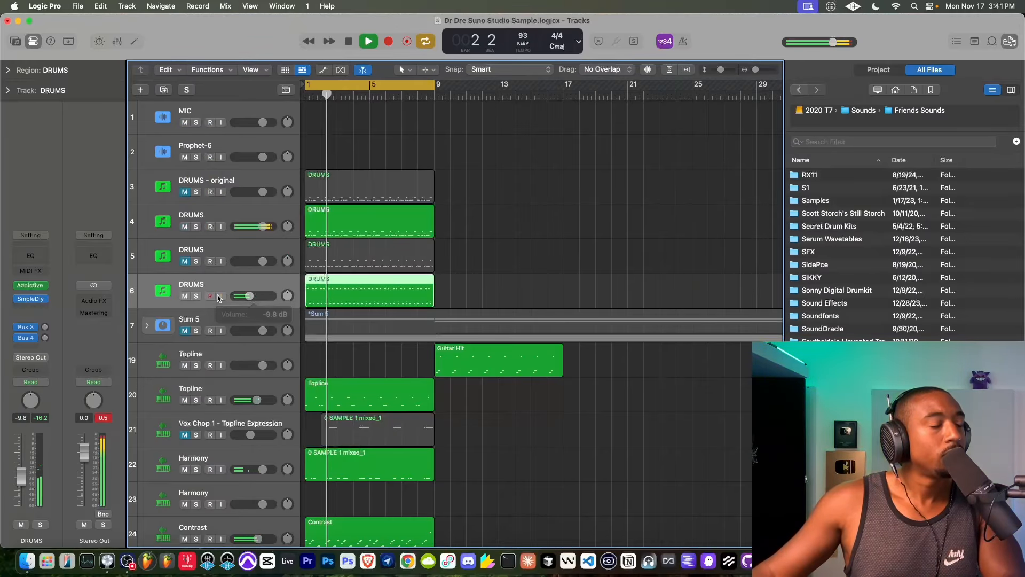
pyautogui.click(262, 215)
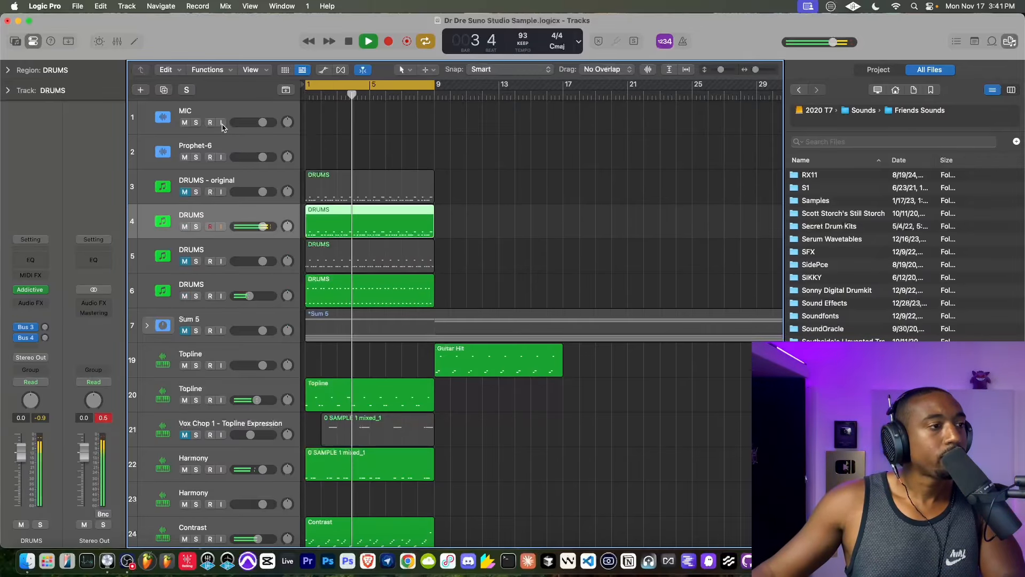
pyautogui.click(184, 227)
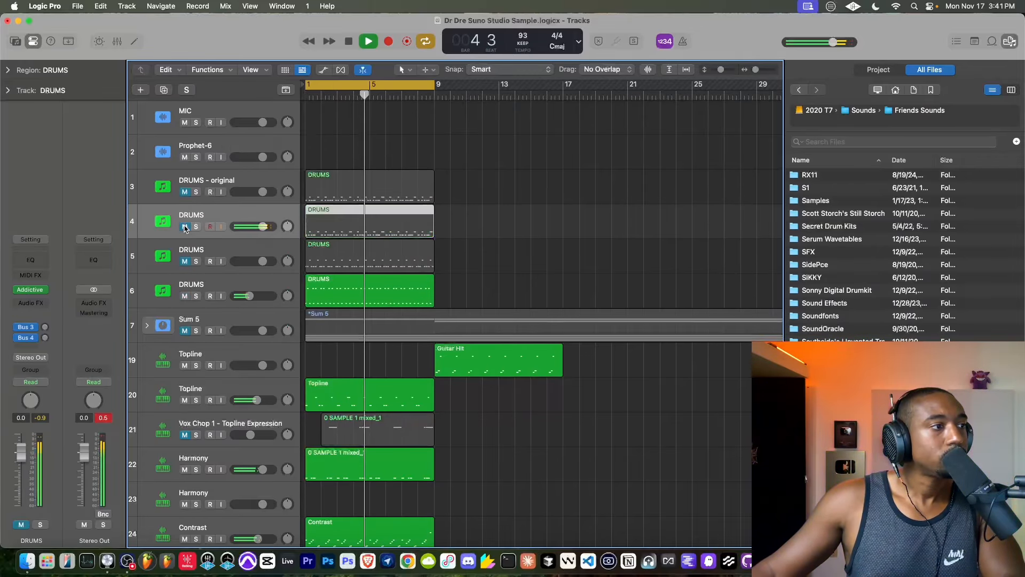
pyautogui.click(244, 283)
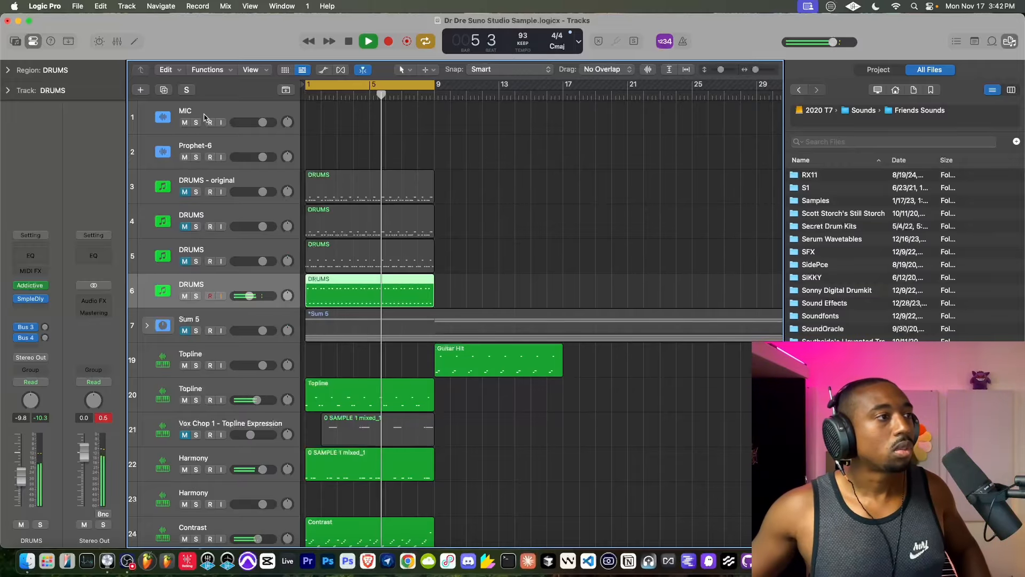
# - Audition the DRUMS part on track 5, mute it again and unmute the DRUMS part on track 4
pyautogui.click(184, 260)
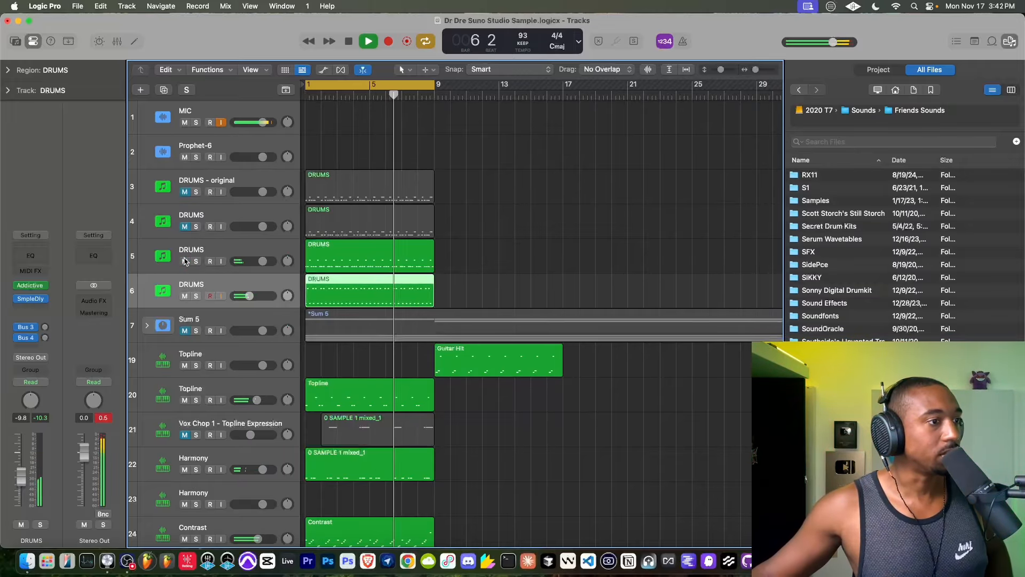
pyautogui.click(185, 260)
pyautogui.click(184, 227)
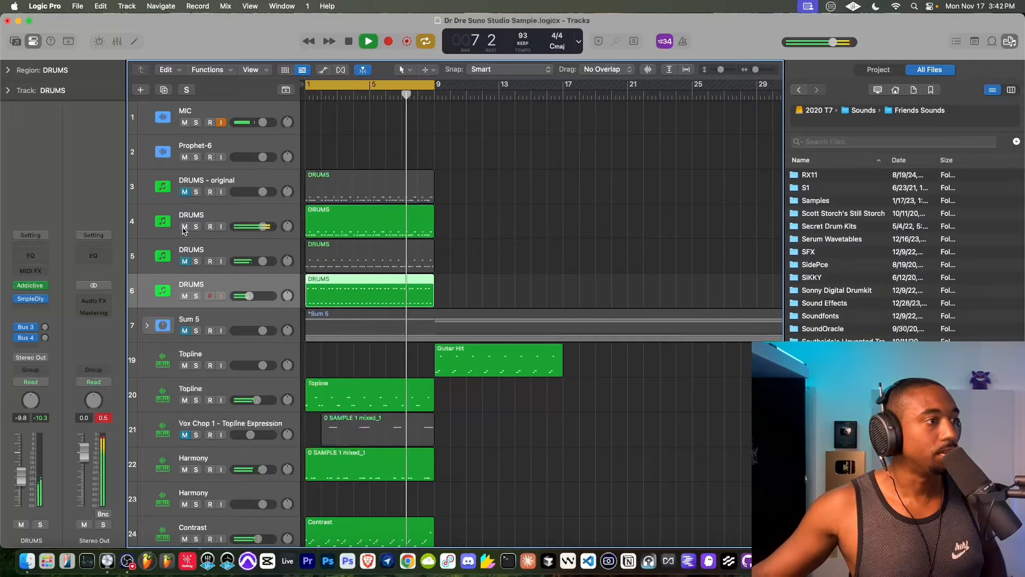
# - Create a new DRUMS track with duplicate settings below track 4, and try it with track 4 temporarily muted
pyautogui.rightClick(224, 205)
pyautogui.click(267, 273)
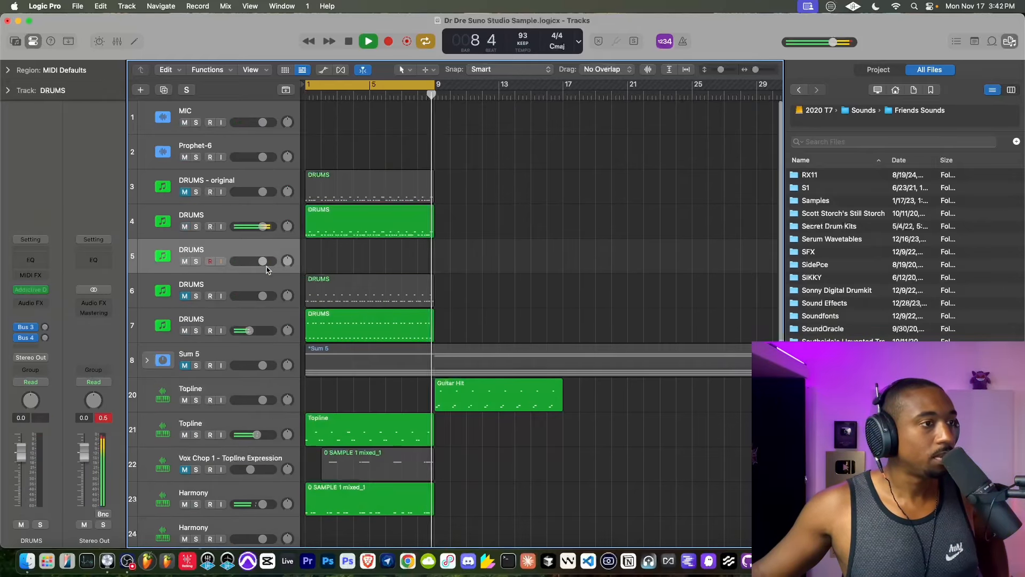
pyautogui.click(186, 227)
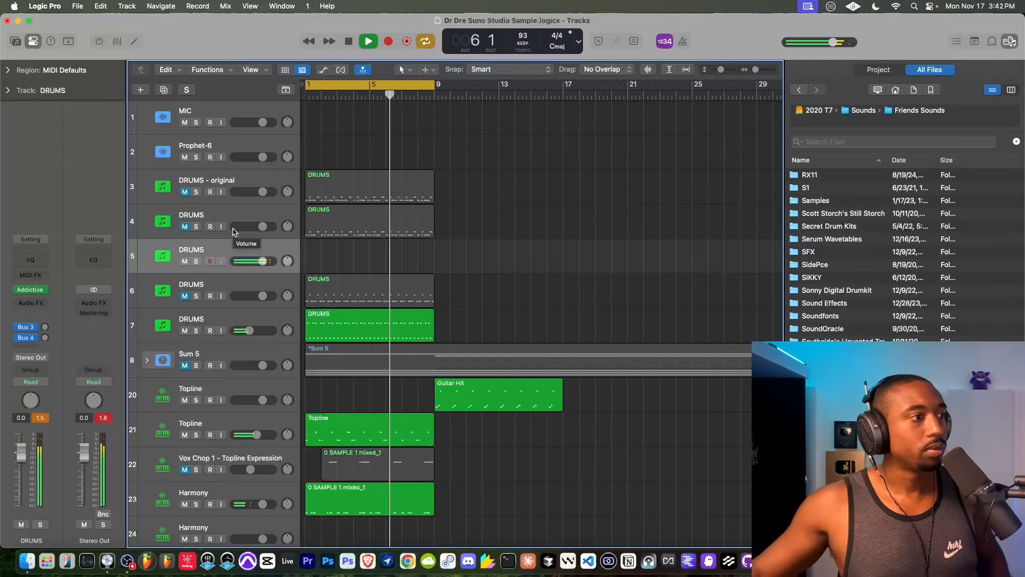
pyautogui.click(185, 227)
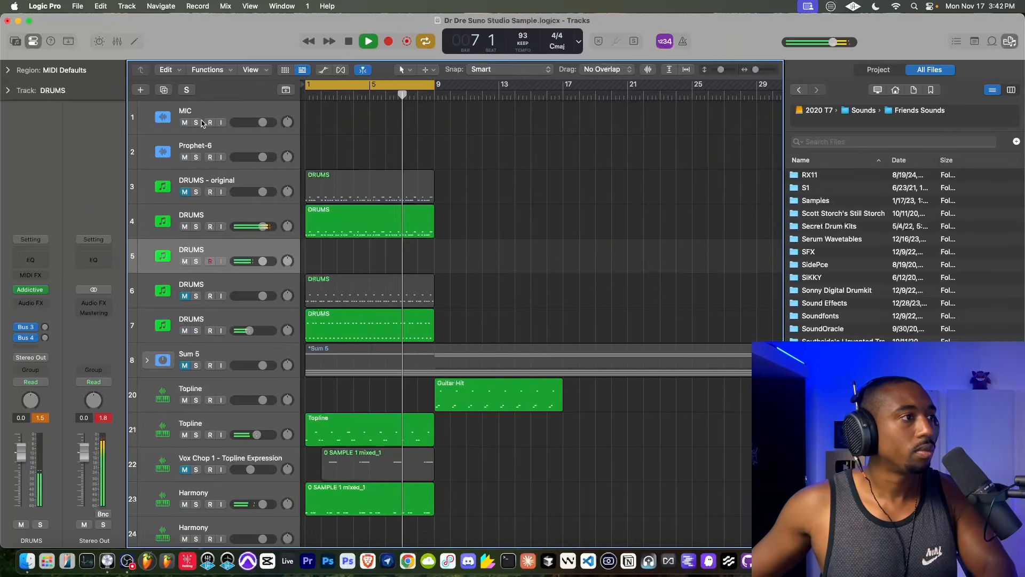
# - Stop playback, return the playhead to bar 1 and play the loop from the start
pyautogui.press('space')
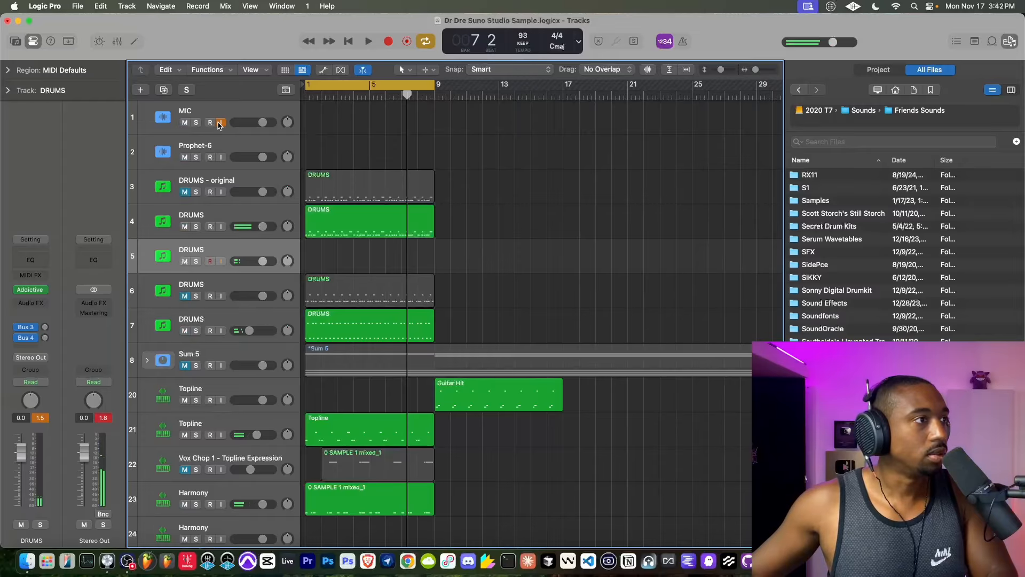
pyautogui.click(349, 44)
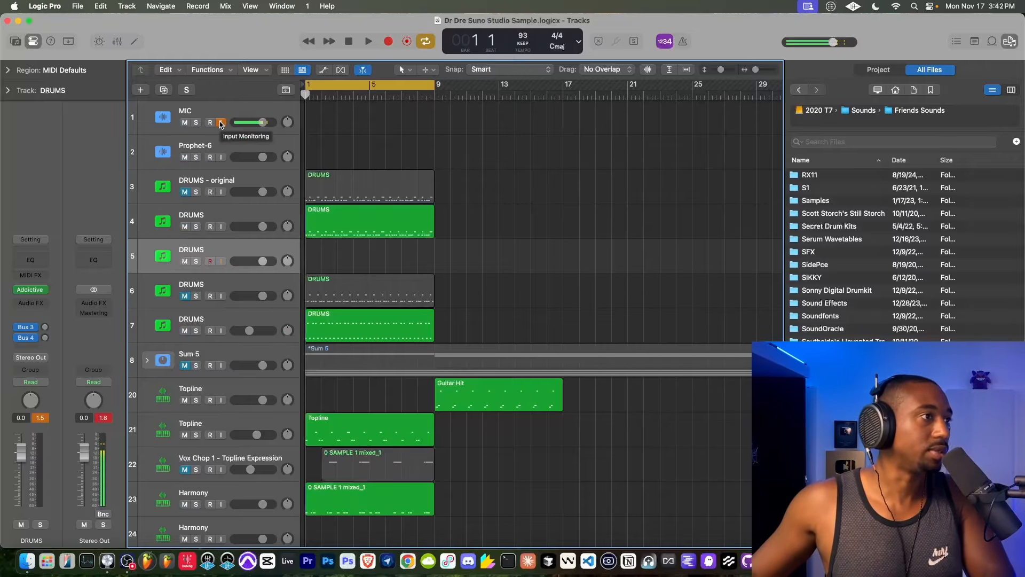
pyautogui.press('space')
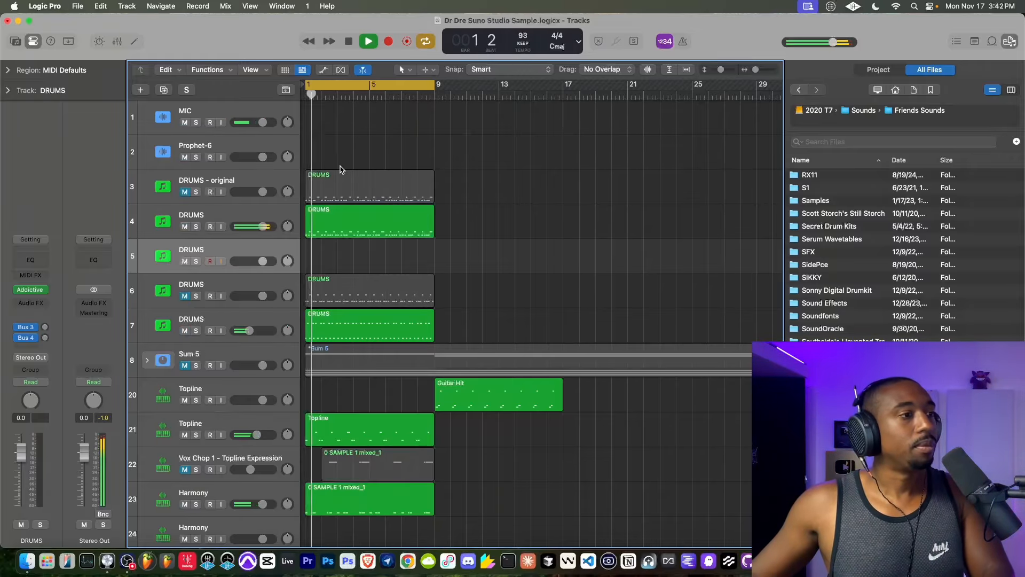
# - Move the 0 SAMPLE 1 mixed_1 region on the Vox Chop 1 track eight bars ahead to bar 10, and unmute the track
pyautogui.scroll(-2, 340, 169)
pyautogui.scroll(-1, 337, 203)
pyautogui.scroll(-1, 333, 234)
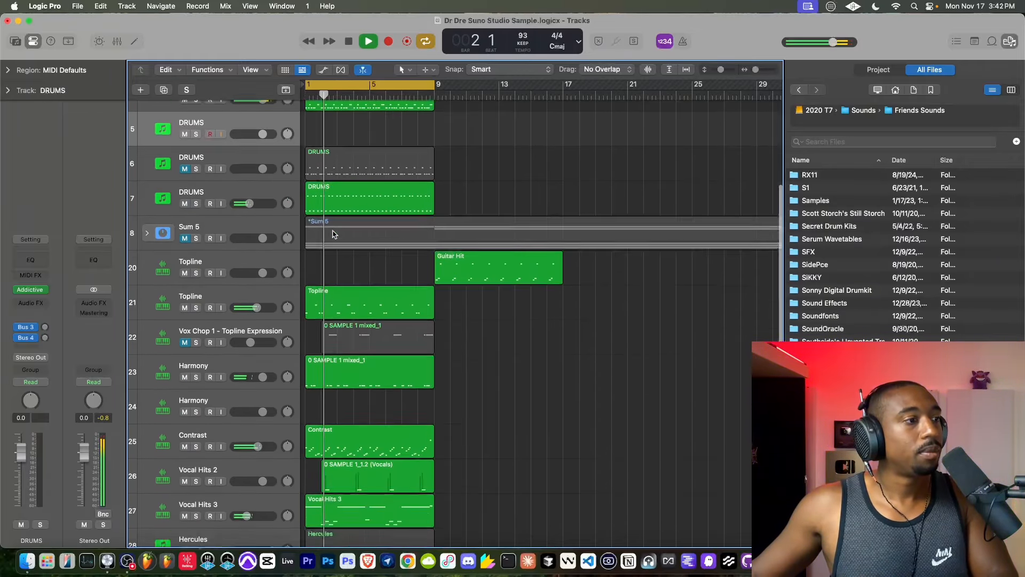
pyautogui.scroll(-1, 333, 234)
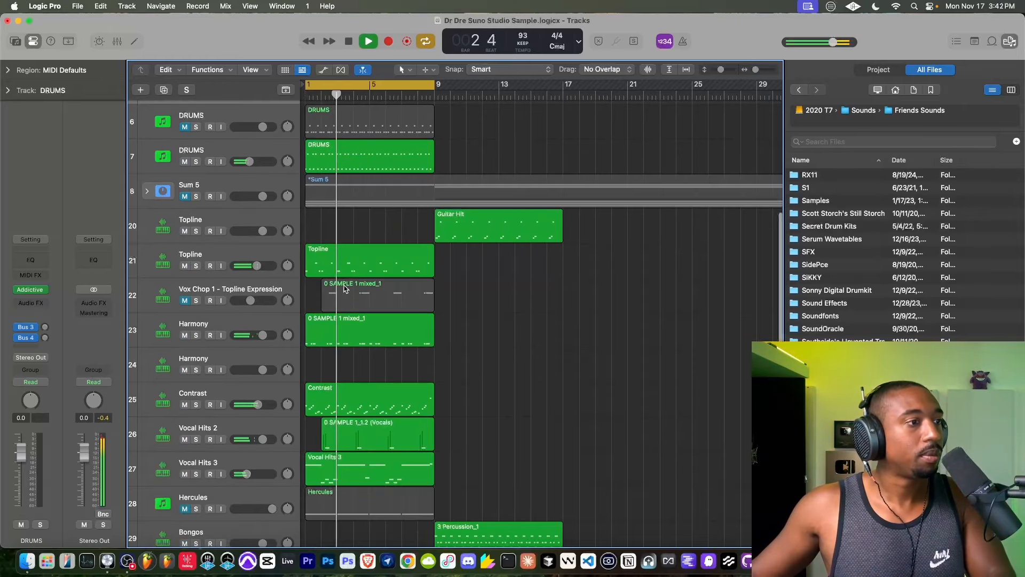
pyautogui.moveTo(344, 289); pyautogui.dragTo(472, 292)
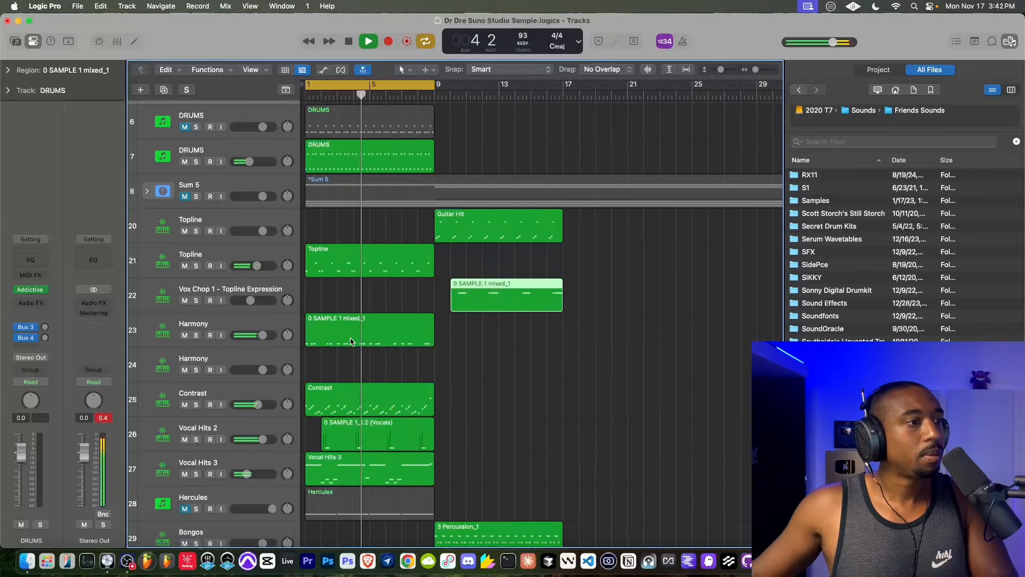
# - Loop the DRUMS regions on tracks 4 and 7 up to bar 17, and extend the cycle range to bar 17
pyautogui.scroll(5, 347, 267)
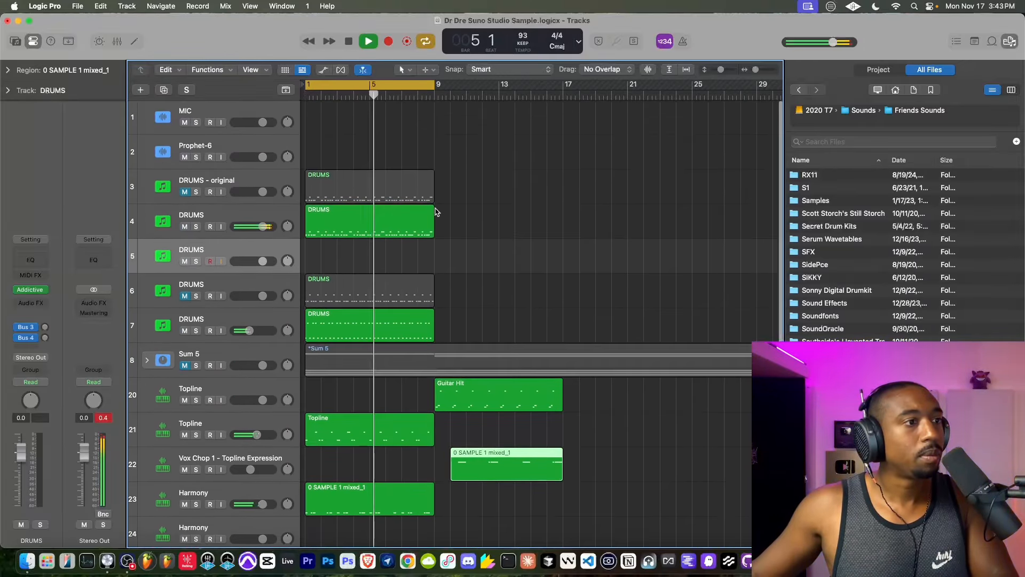
pyautogui.moveTo(435, 212); pyautogui.dragTo(563, 215)
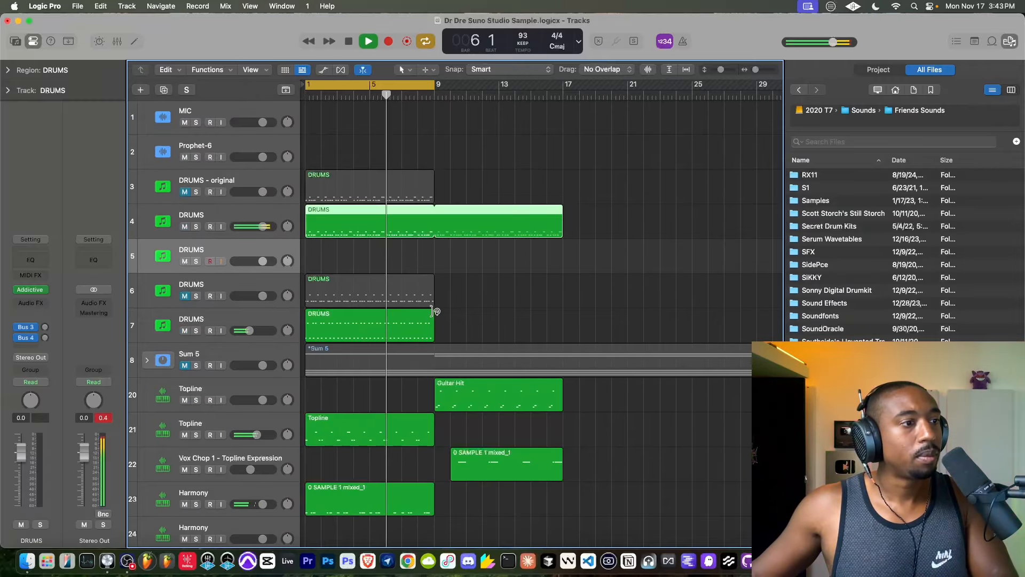
pyautogui.moveTo(432, 311); pyautogui.dragTo(562, 317)
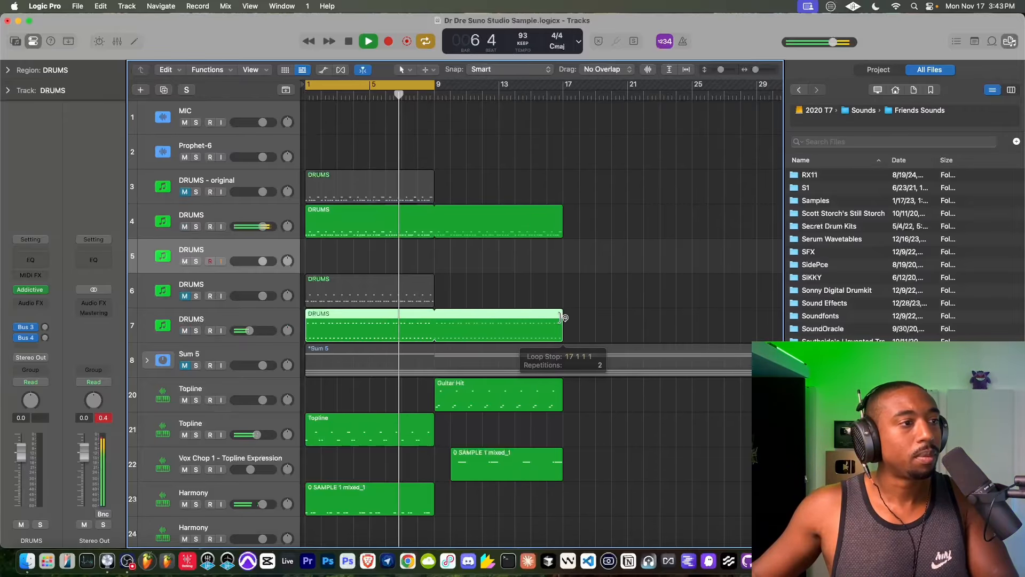
pyautogui.moveTo(434, 88); pyautogui.dragTo(563, 93)
# - Loop the Contrast, Vocal Hits 2 and Vocal Hits 3 regions up to bar 17 and deselect them
pyautogui.scroll(-5, 394, 427)
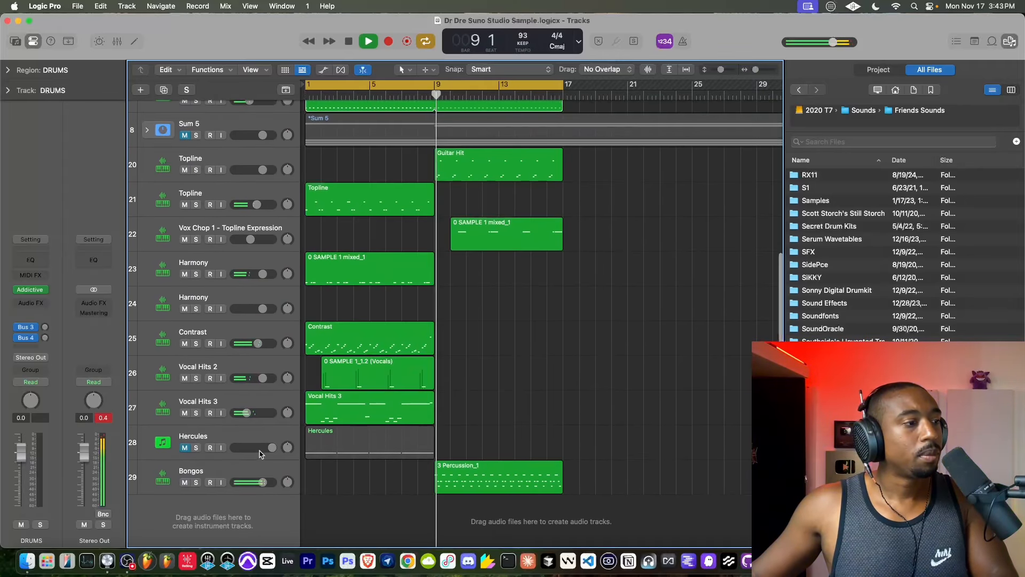
pyautogui.scroll(2, 314, 397)
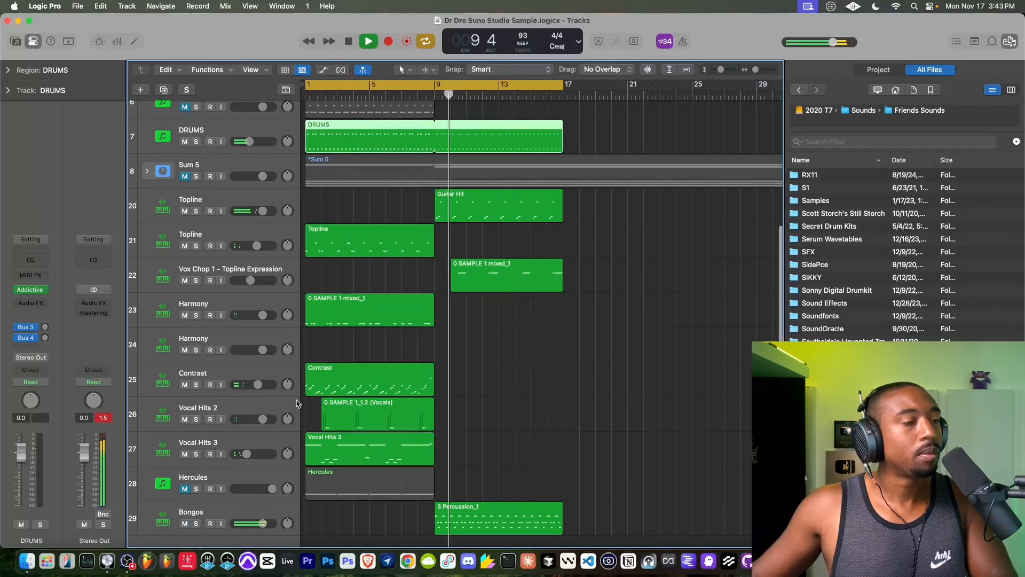
pyautogui.scroll(-2, 298, 403)
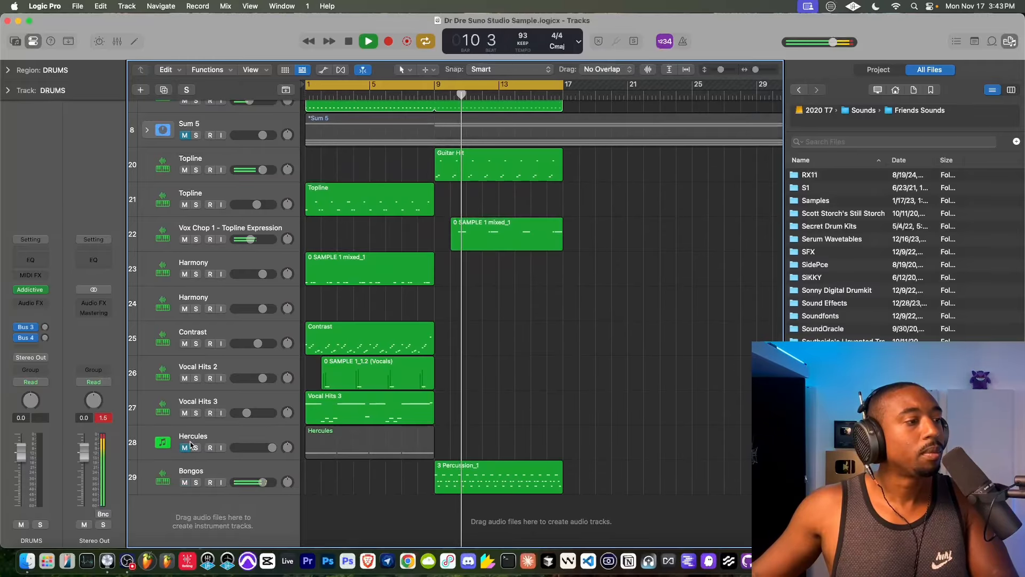
pyautogui.scroll(1, 396, 425)
pyautogui.moveTo(480, 437); pyautogui.dragTo(332, 349)
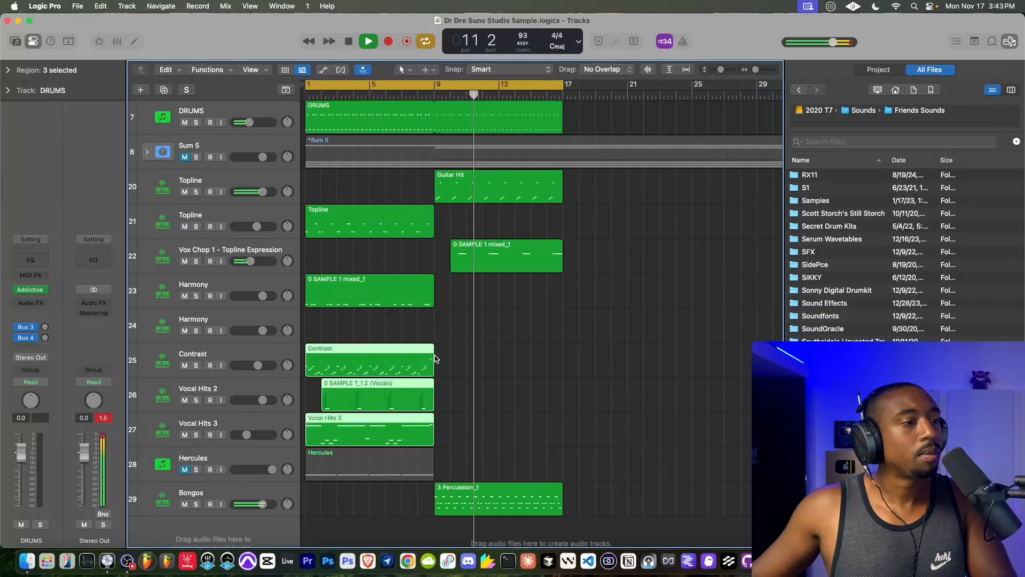
pyautogui.moveTo(433, 351); pyautogui.dragTo(562, 351)
pyautogui.click(461, 461)
# - Shorten the loop of the DRUMS region on track 4 so that it ends at bar 9
pyautogui.scroll(10, 454, 427)
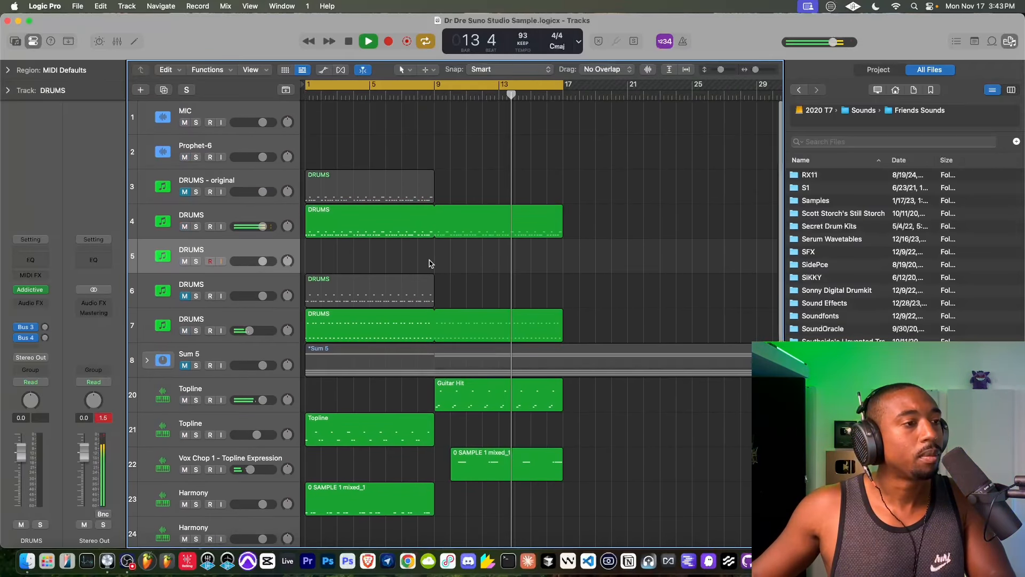
pyautogui.scroll(-3, 428, 261)
pyautogui.scroll(-5, 427, 251)
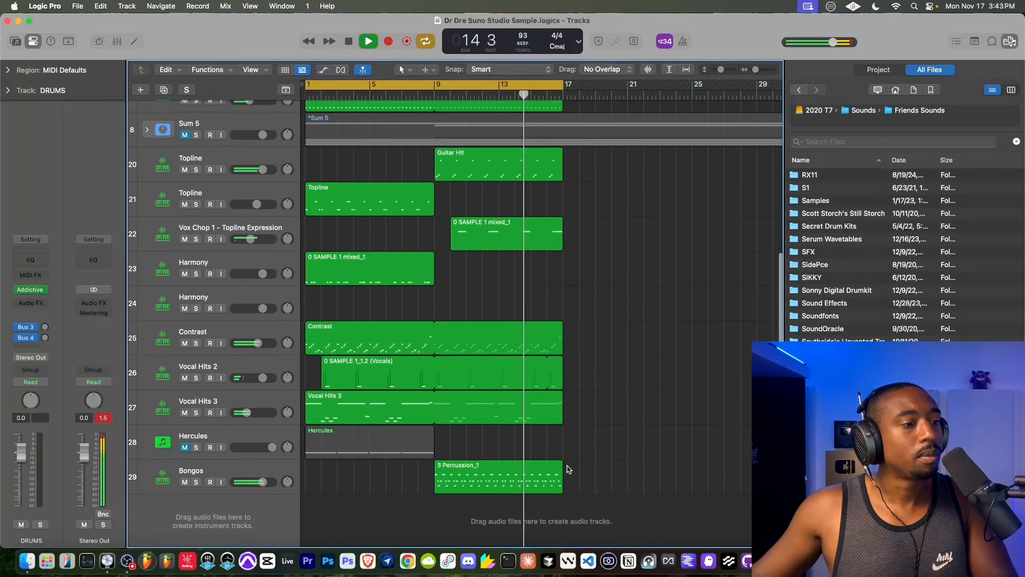
pyautogui.click(536, 482)
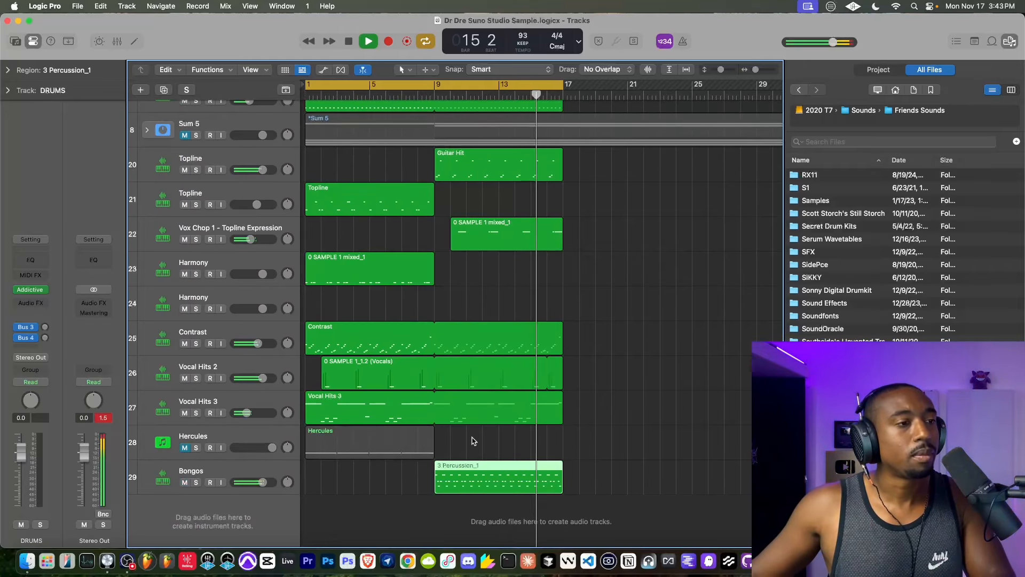
pyautogui.scroll(7, 406, 341)
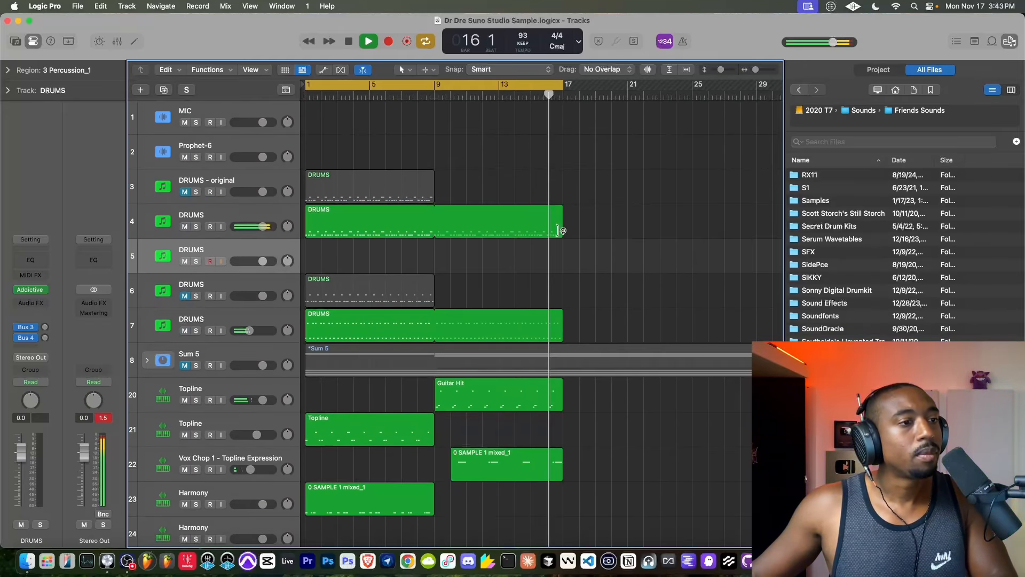
pyautogui.moveTo(560, 229); pyautogui.dragTo(434, 233)
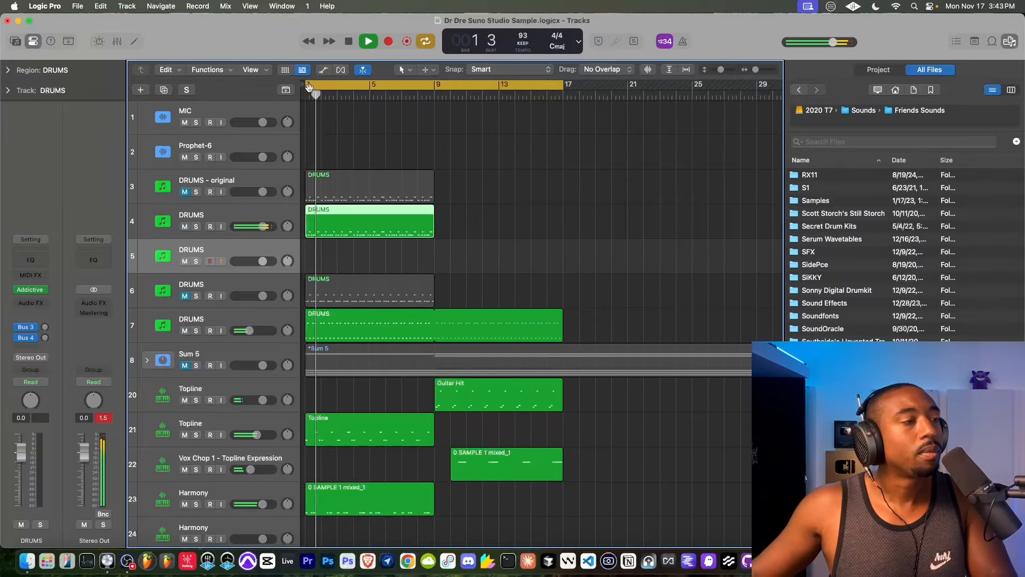
# - Set the cycle range to bars 9 to 17 and play that section
pyautogui.moveTo(309, 87); pyautogui.dragTo(437, 99)
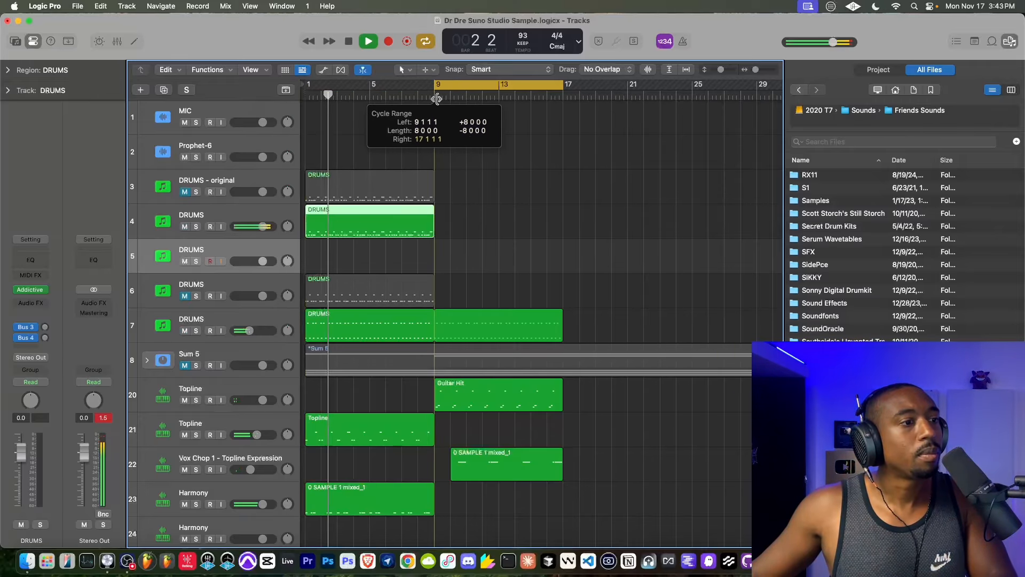
pyautogui.scroll(-5, 435, 145)
pyautogui.scroll(3, 434, 134)
pyautogui.click(434, 100)
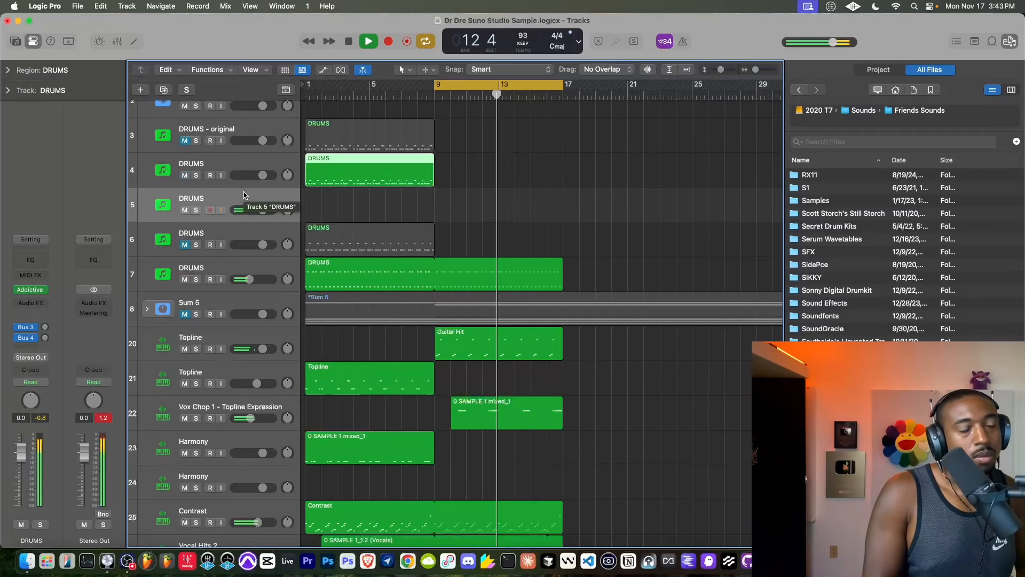
pyautogui.scroll(3, 266, 254)
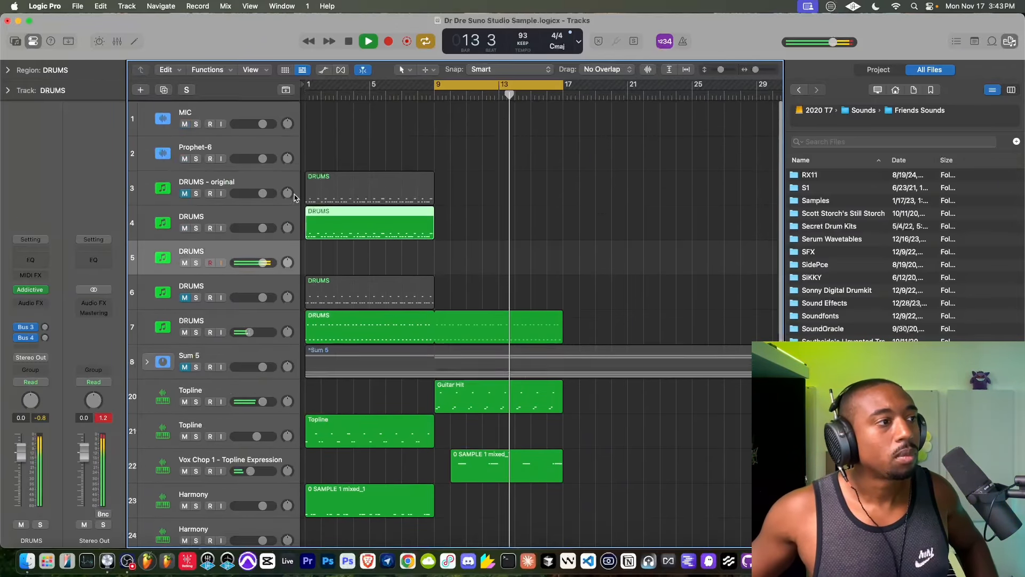
pyautogui.click(220, 123)
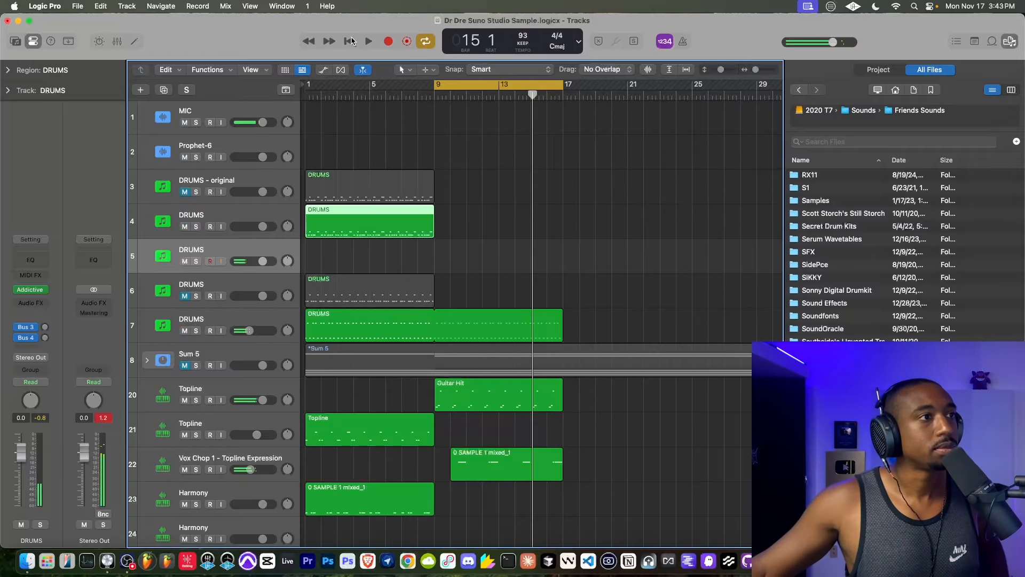
pyautogui.click(350, 41)
pyautogui.click(387, 41)
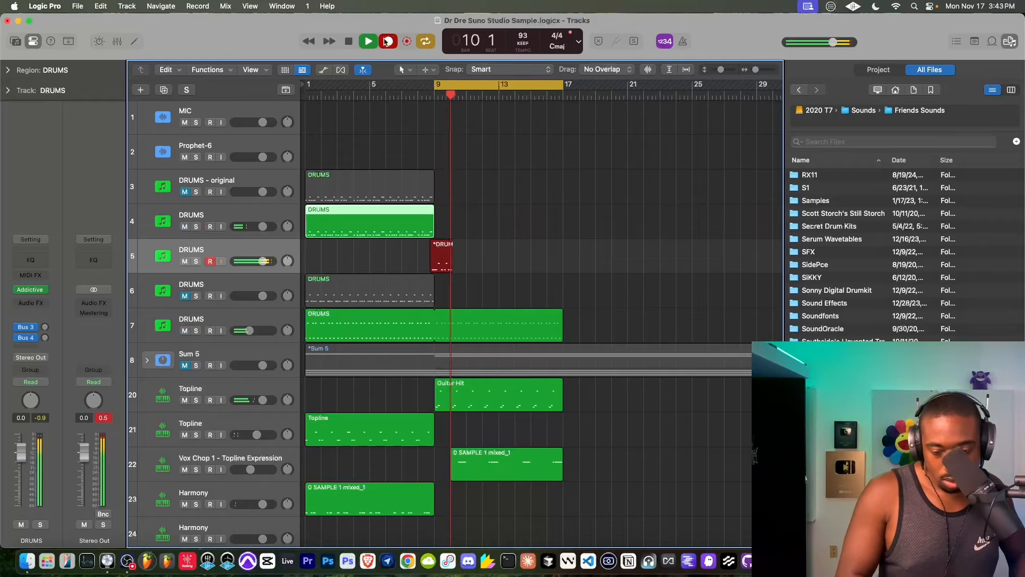
pyautogui.press('space')
pyautogui.press('Delete')
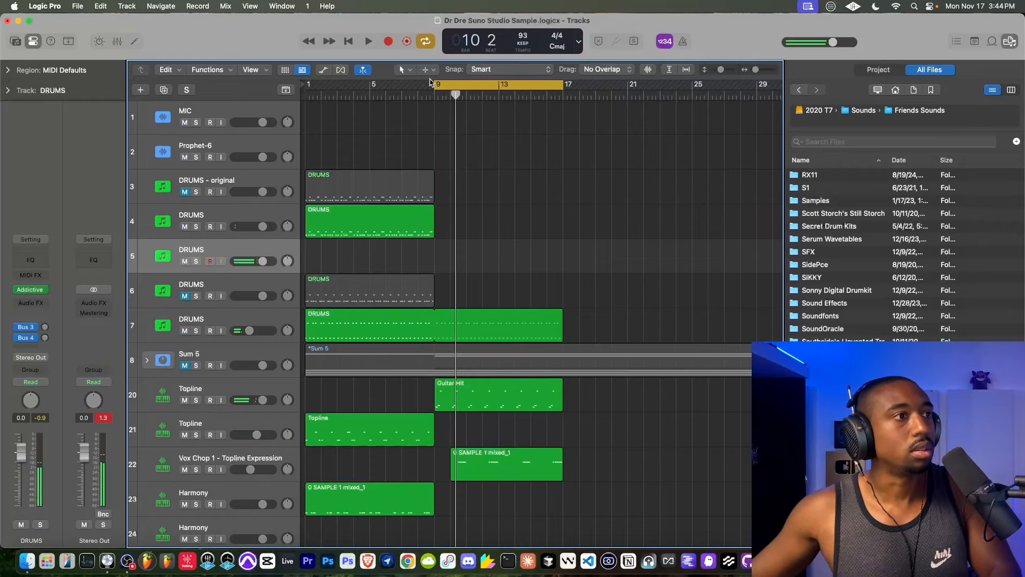
# - Record a new drum part on track 5 through to bar 17 and play it back from just before bar 9
pyautogui.click(389, 42)
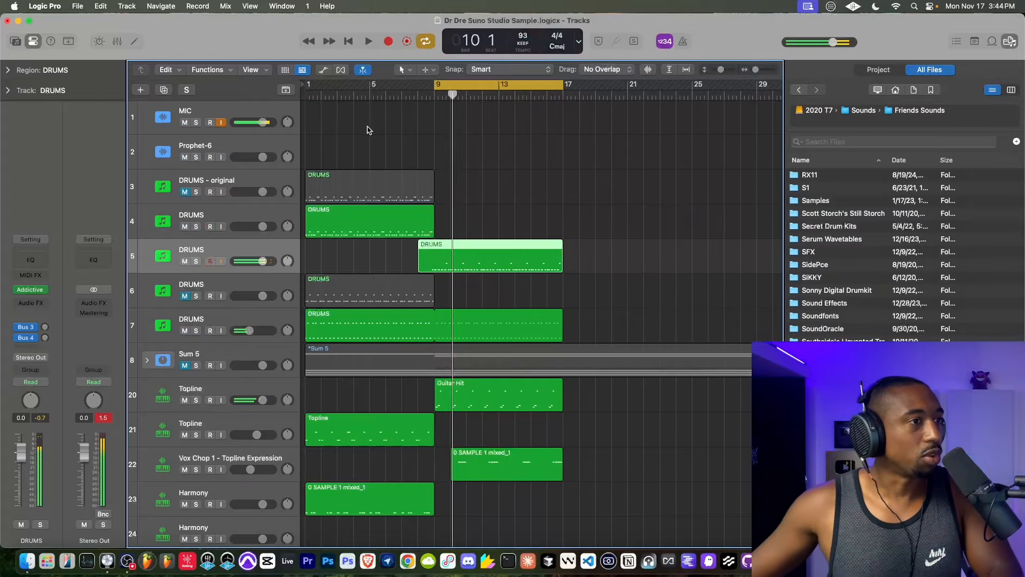
pyautogui.click(434, 93)
pyautogui.press('space')
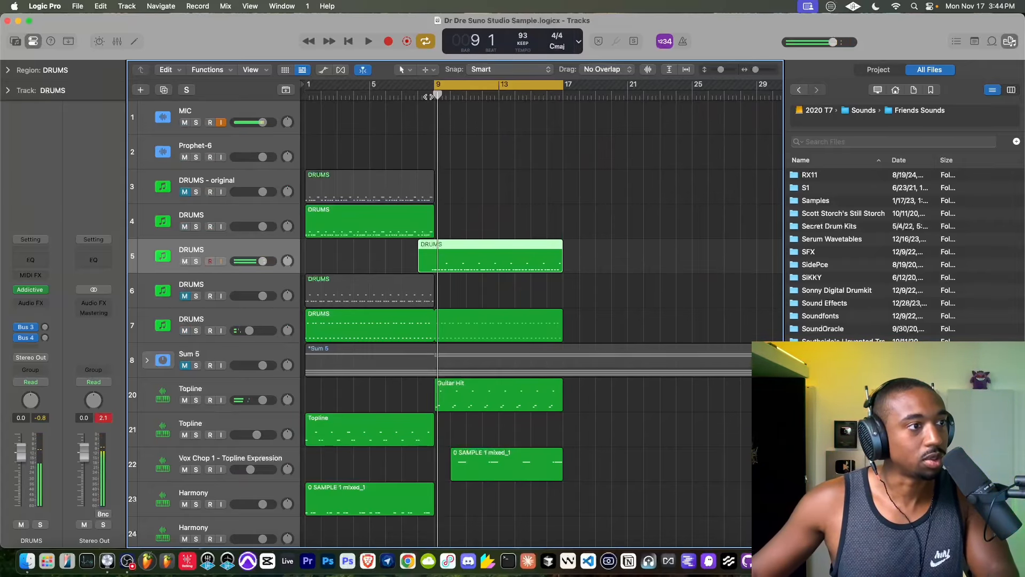
pyautogui.click(425, 96)
pyautogui.press('space')
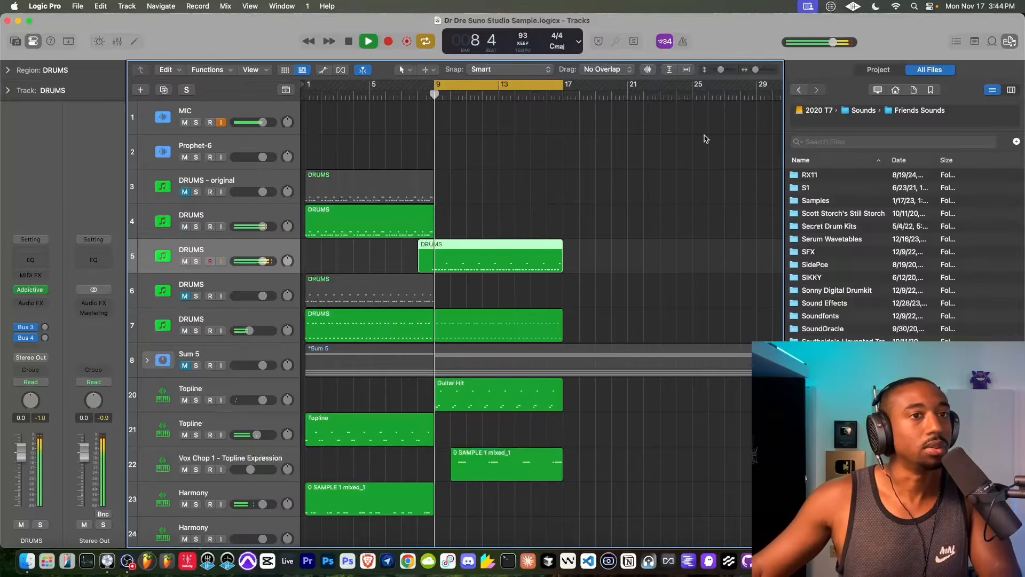
# - Set quantize strength to 73 and swing to 50 for all notes of the track 5 DRUMS region, and close the Piano Roll
pyautogui.click(1009, 41)
pyautogui.press('e')
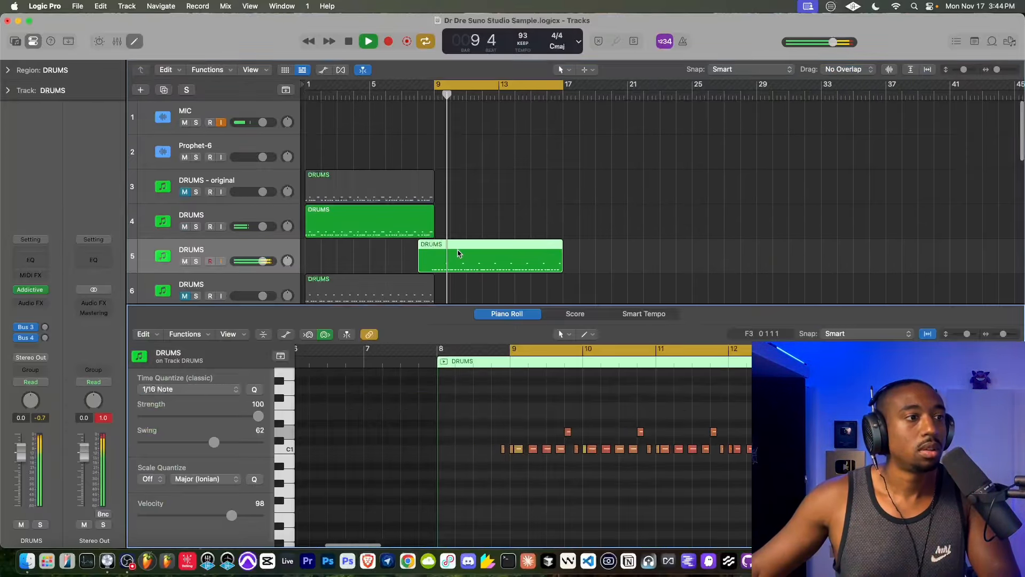
pyautogui.press('super+a')
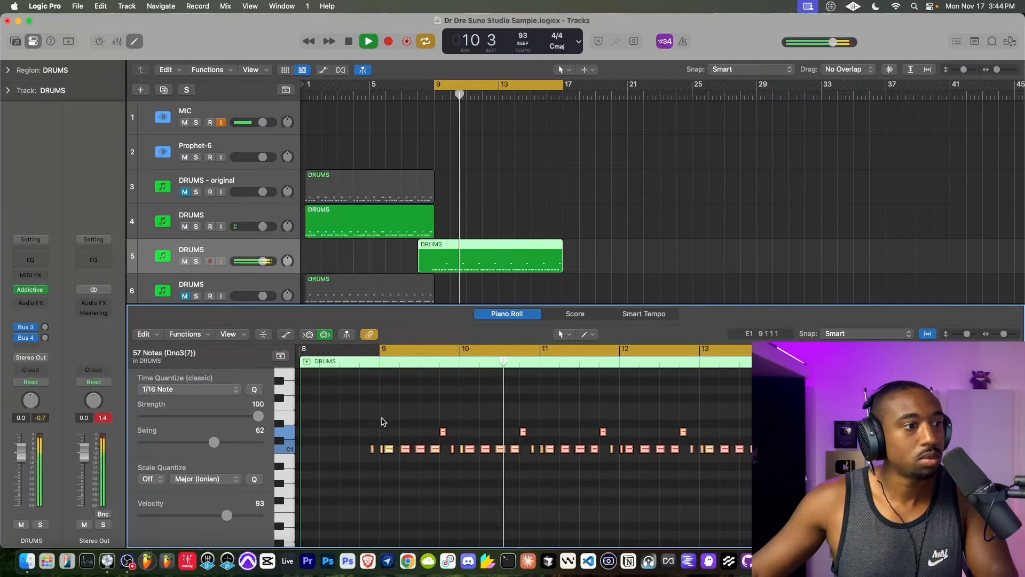
pyautogui.moveTo(258, 416); pyautogui.dragTo(225, 417)
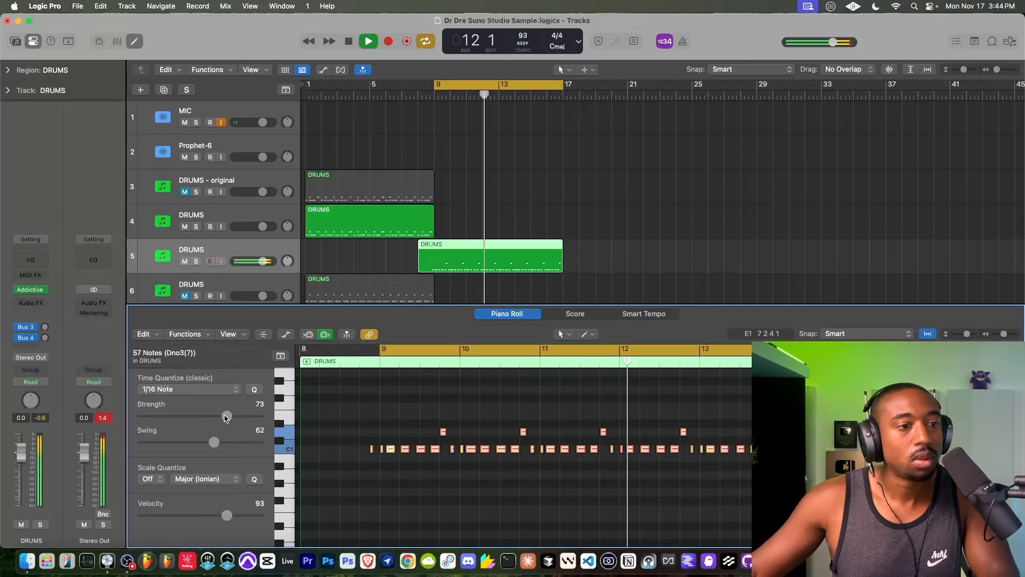
pyautogui.moveTo(214, 442)
pyautogui.mouseDown()
pyautogui.moveTo(231, 443)
pyautogui.moveTo(208, 442)
pyautogui.mouseUp()
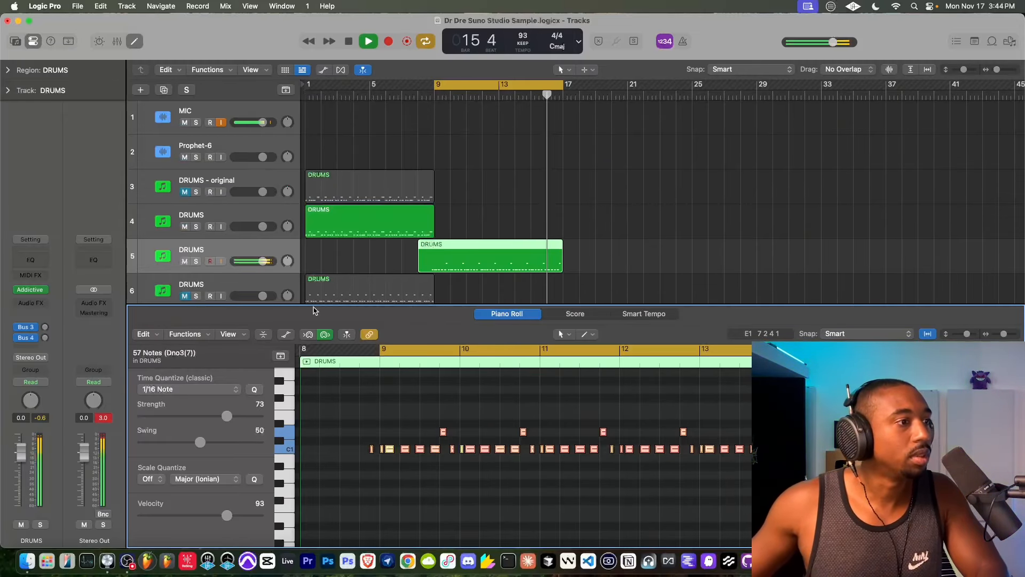
pyautogui.moveTo(313, 307); pyautogui.dragTo(313, 374)
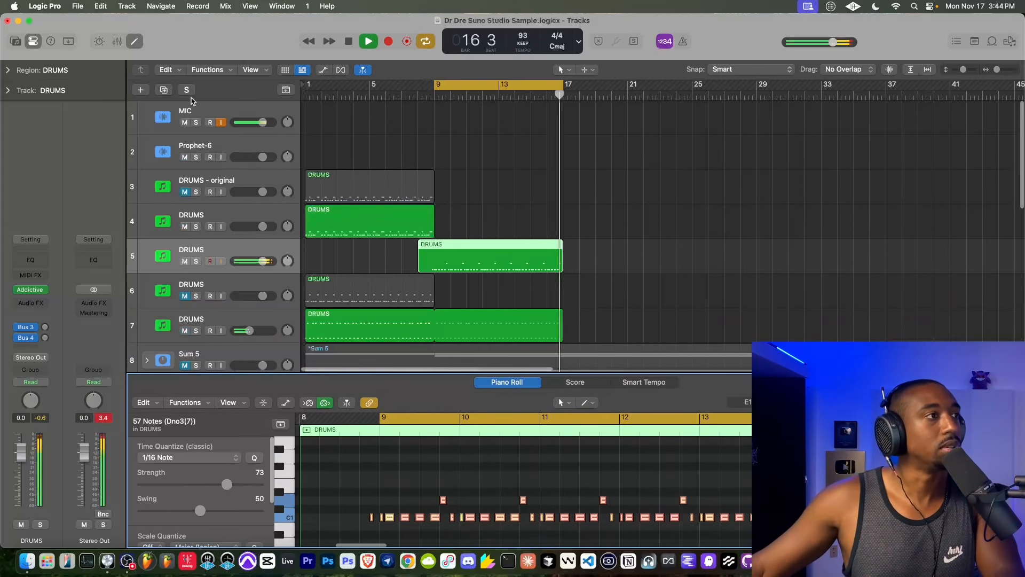
pyautogui.press('e')
# - Try ending the Vocal Hits 3 loop at bar 9 and play the second section
pyautogui.scroll(-8, 497, 407)
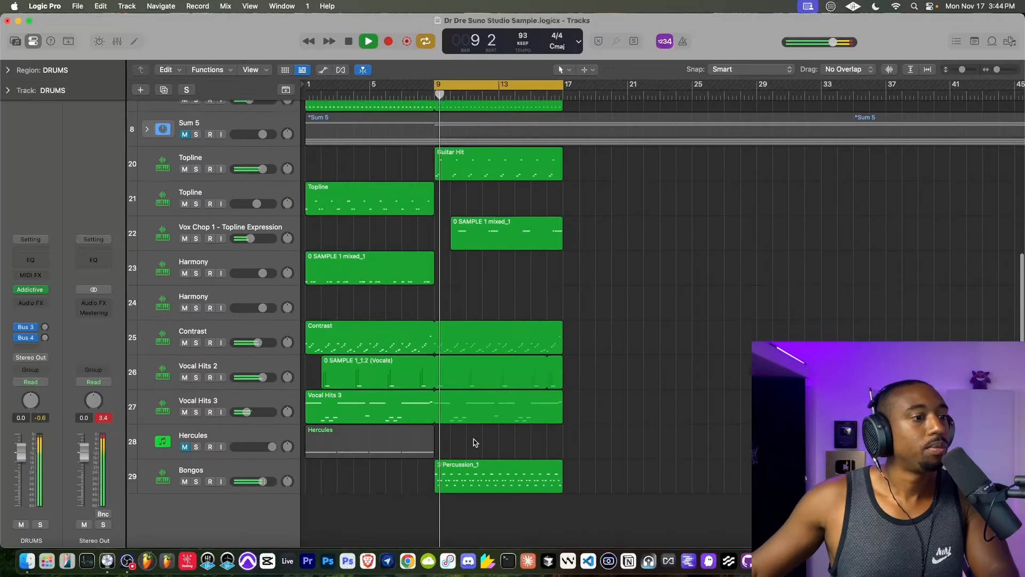
pyautogui.click(497, 407)
pyautogui.moveTo(558, 408); pyautogui.dragTo(434, 406)
pyautogui.press('space')
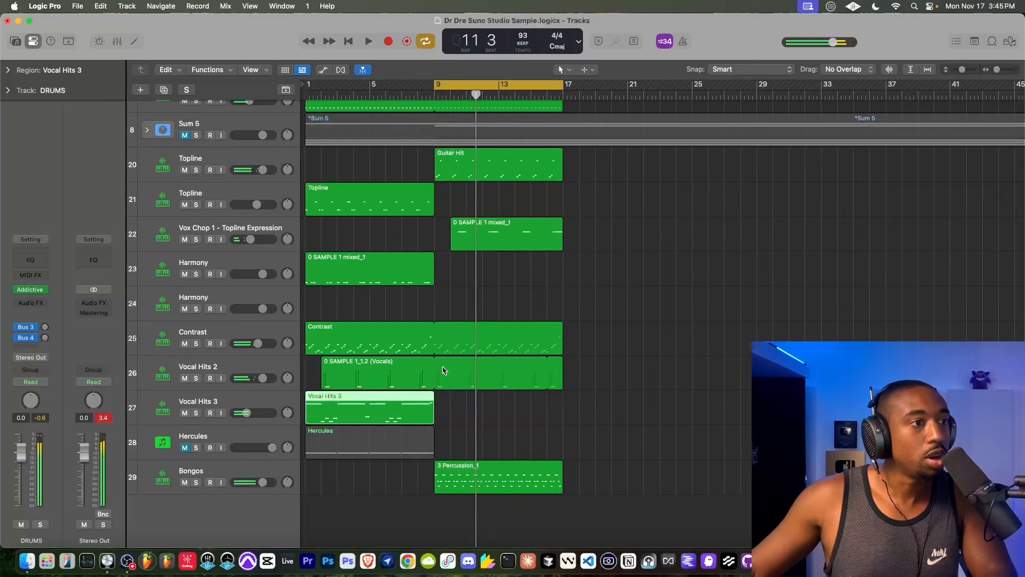
pyautogui.press('space')
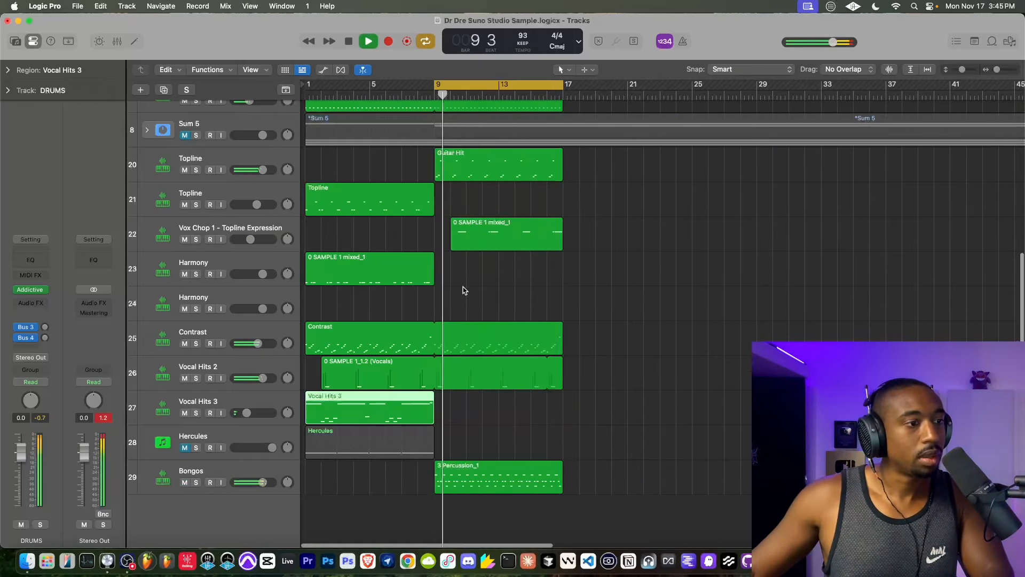
# - End the Vocal Hits 2 loop at bar 9 and extend the Vocal Hits 3 loop back to bar 17
pyautogui.moveTo(561, 373); pyautogui.dragTo(563, 399)
pyautogui.click(409, 411)
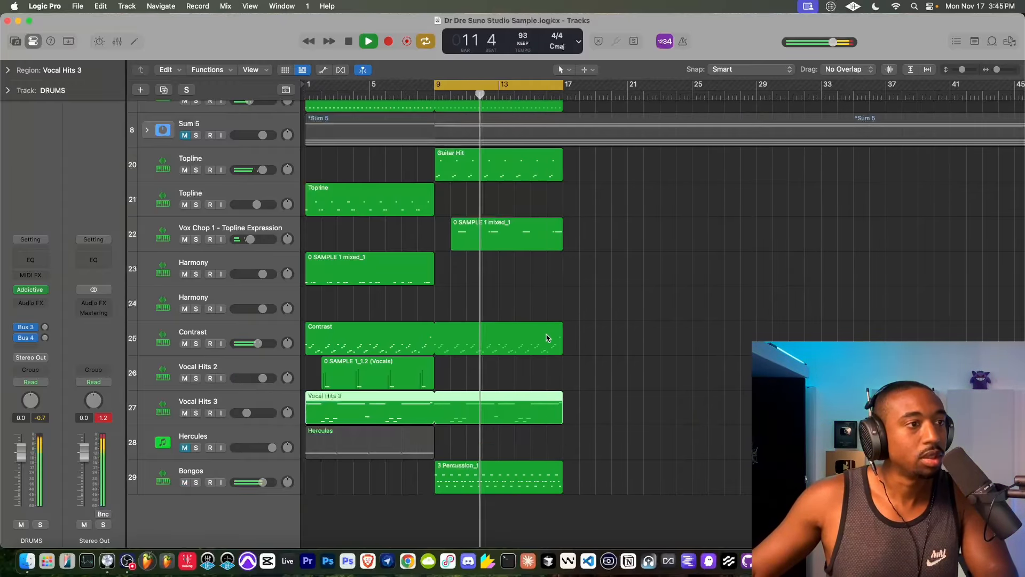
pyautogui.press('space')
# - Play the second section, expand the Sum 5 stack and look through its sample stems alongside the beat tracks
pyautogui.scroll(5, 544, 341)
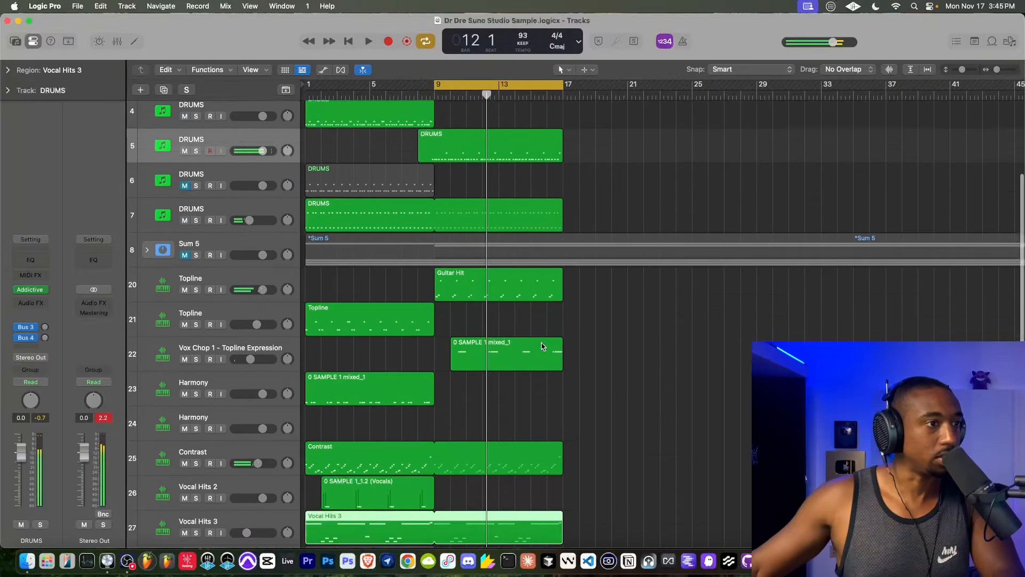
pyautogui.scroll(3, 542, 346)
pyautogui.press('space')
pyautogui.scroll(-2, 404, 314)
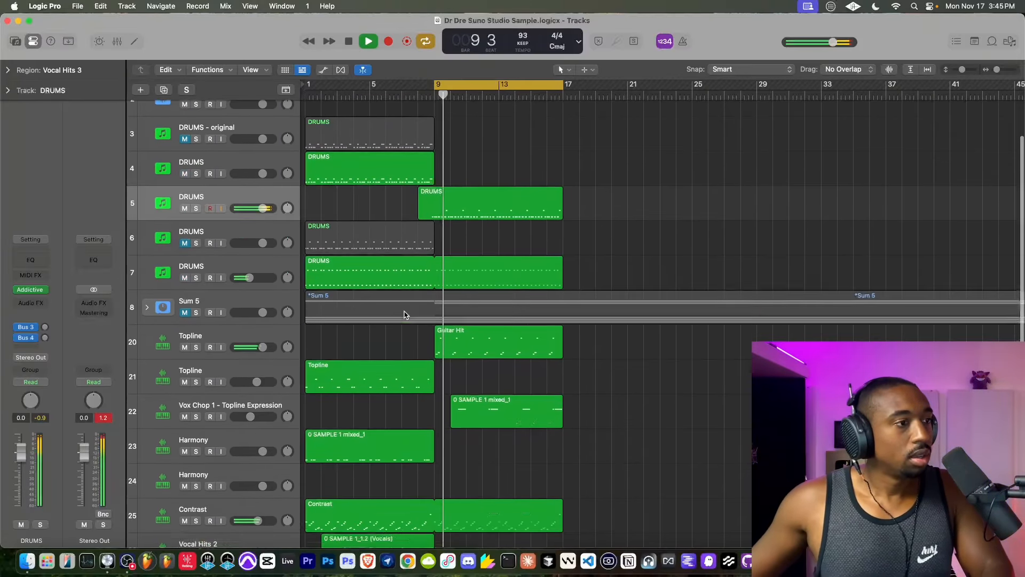
pyautogui.click(146, 307)
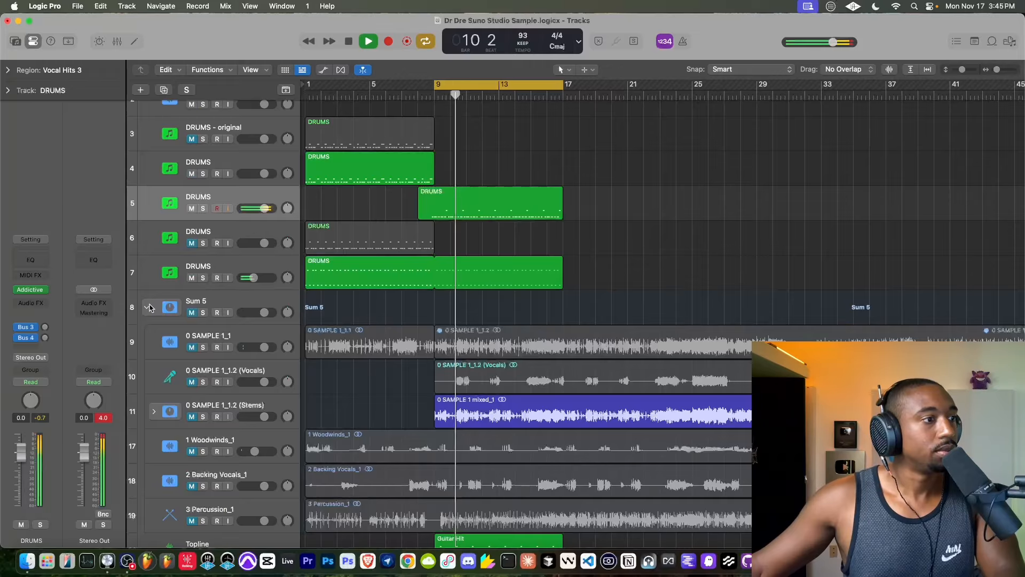
pyautogui.scroll(-3, 432, 300)
pyautogui.scroll(-12, 409, 339)
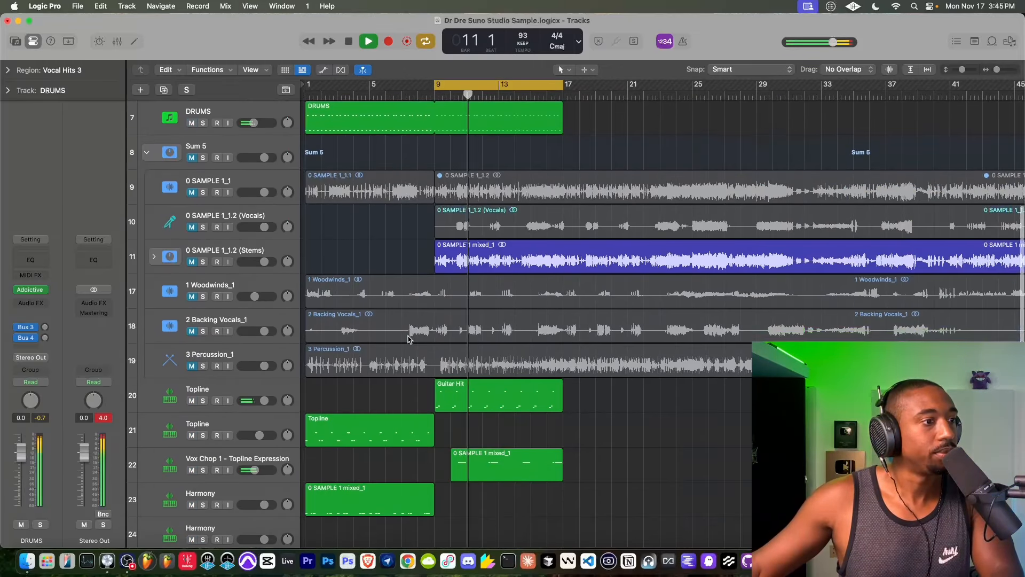
pyautogui.scroll(2, 459, 213)
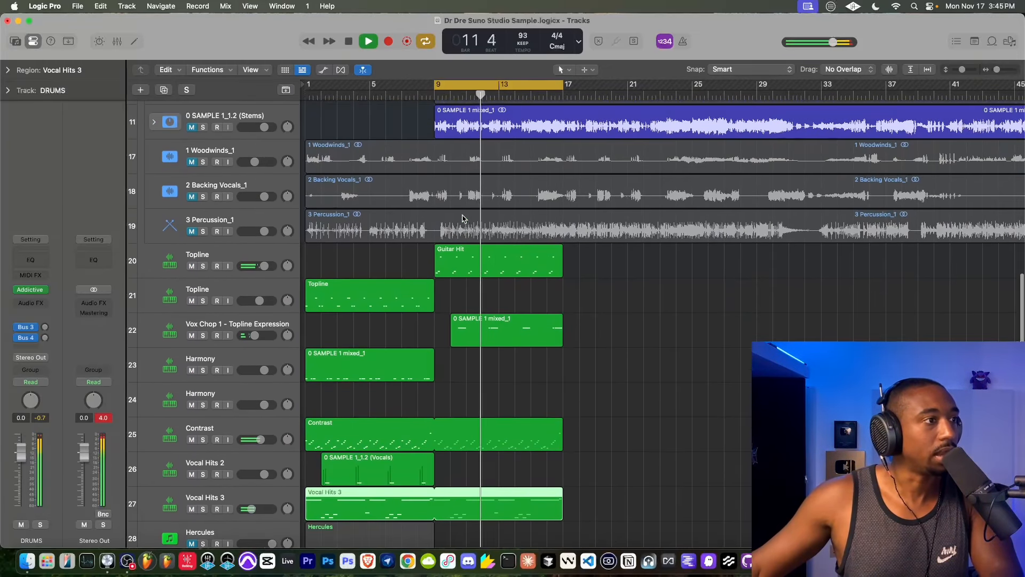
pyautogui.scroll(-2, 427, 198)
pyautogui.scroll(2, 406, 184)
pyautogui.press('space')
# - Slice the 1 Woodwinds_1 stem by transients in Quick Sampler with the sensitivity set to 25
pyautogui.scroll(-1, 393, 178)
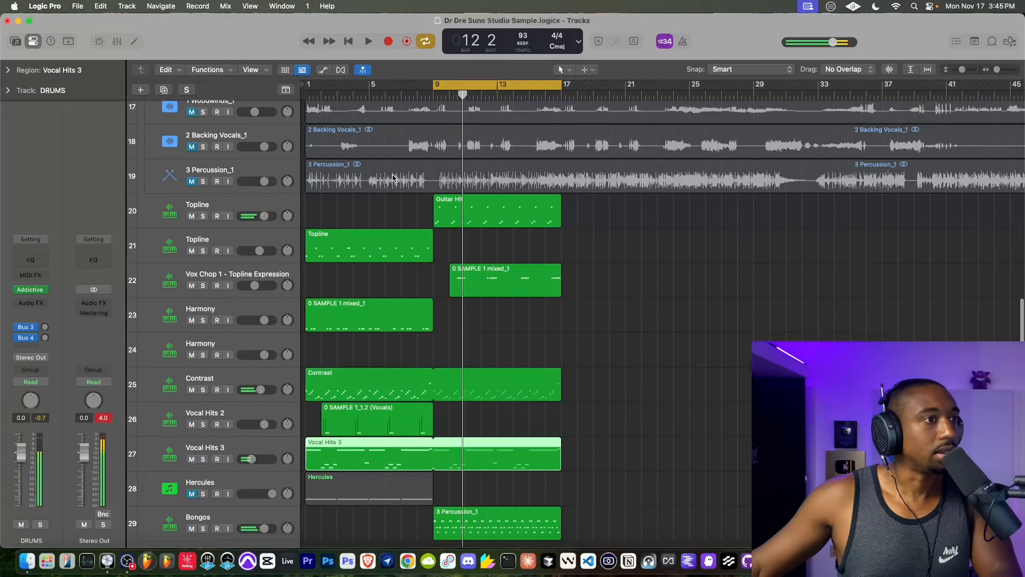
pyautogui.scroll(-3, 392, 177)
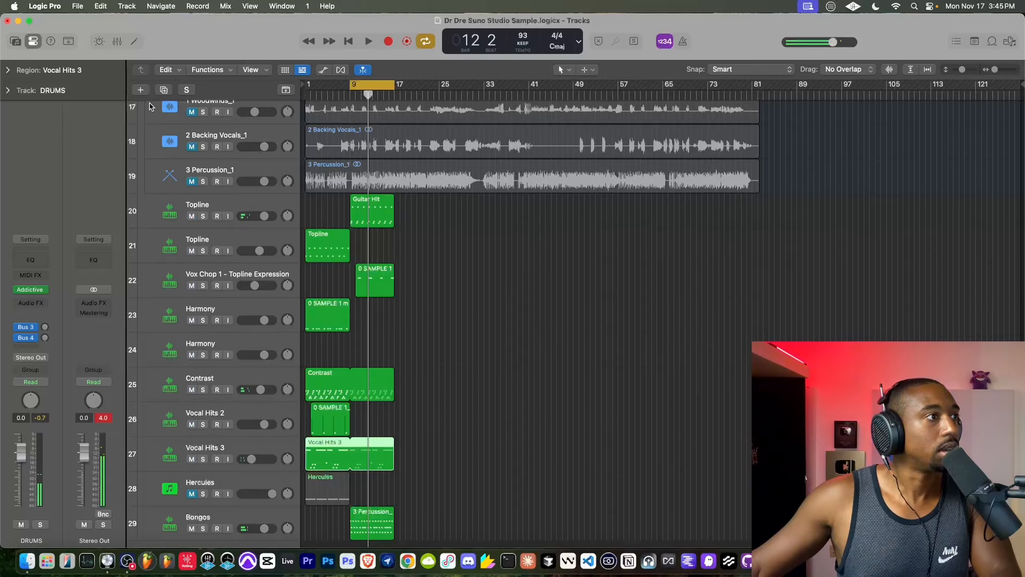
pyautogui.scroll(3, 235, 101)
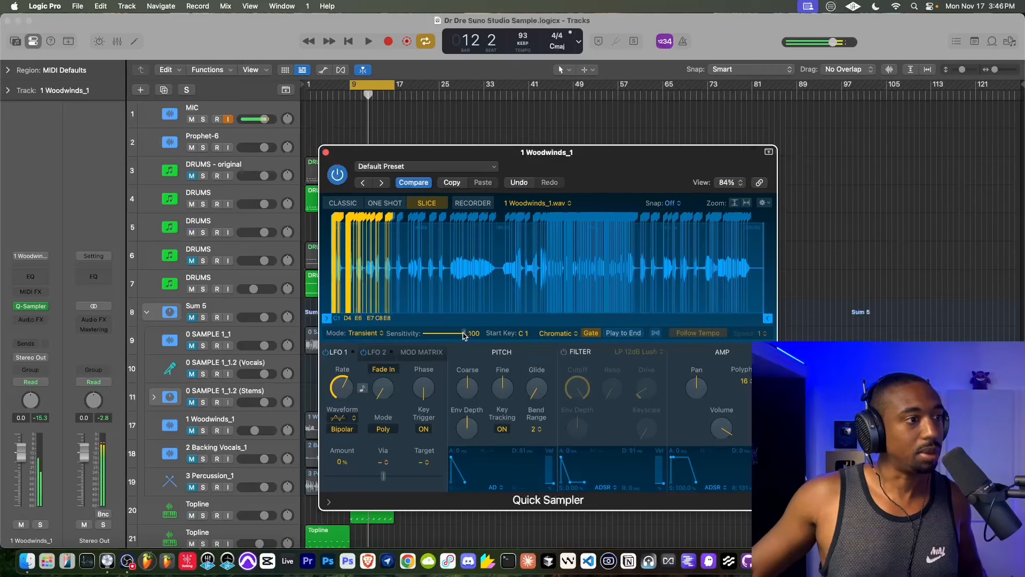
pyautogui.moveTo(463, 335); pyautogui.dragTo(432, 334)
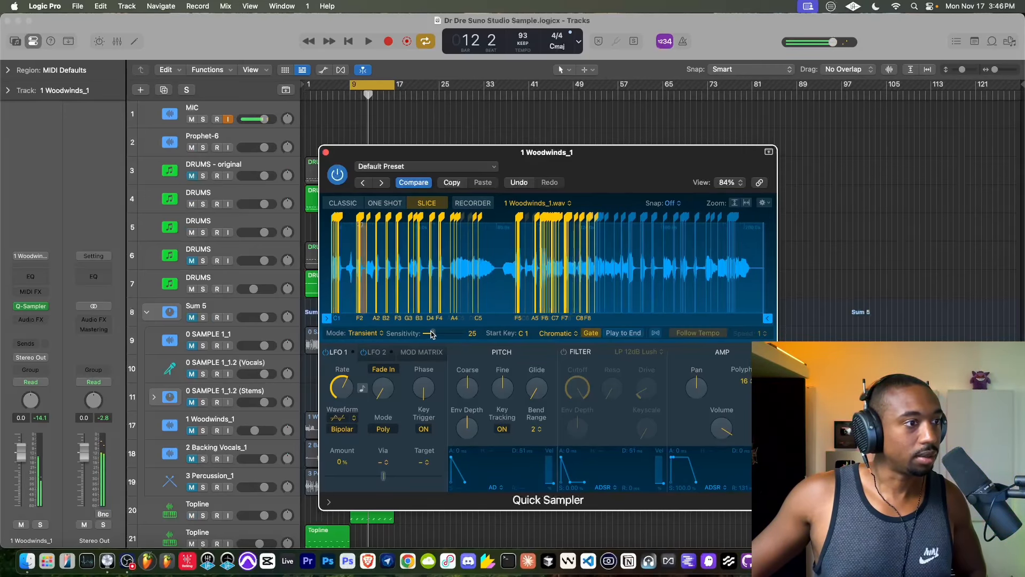
# - Play the cycle with MIC input monitoring turned off, closing Quick Sampler and collapsing the Sum 5 stack
pyautogui.click(227, 119)
pyautogui.click(368, 41)
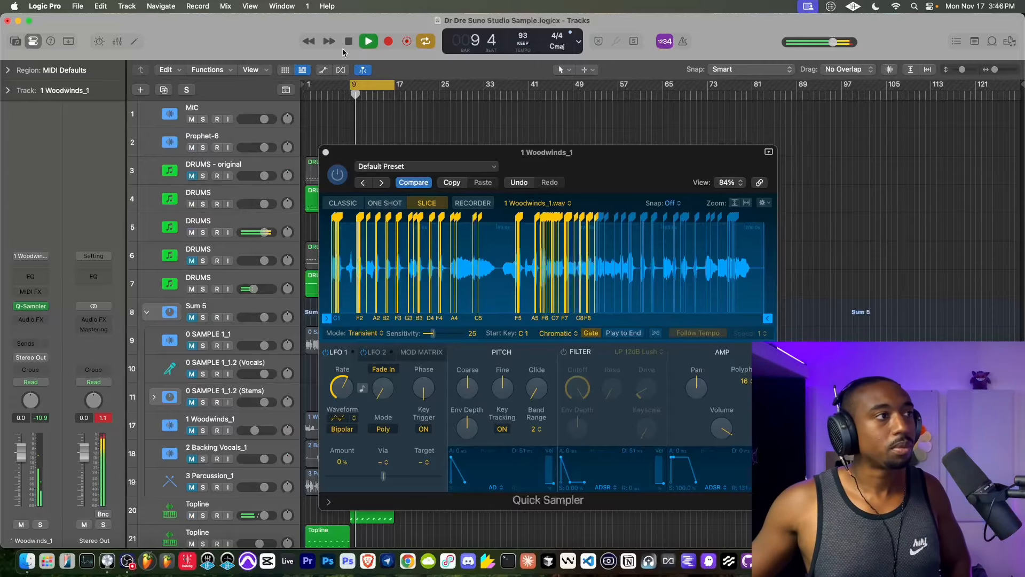
pyautogui.click(325, 152)
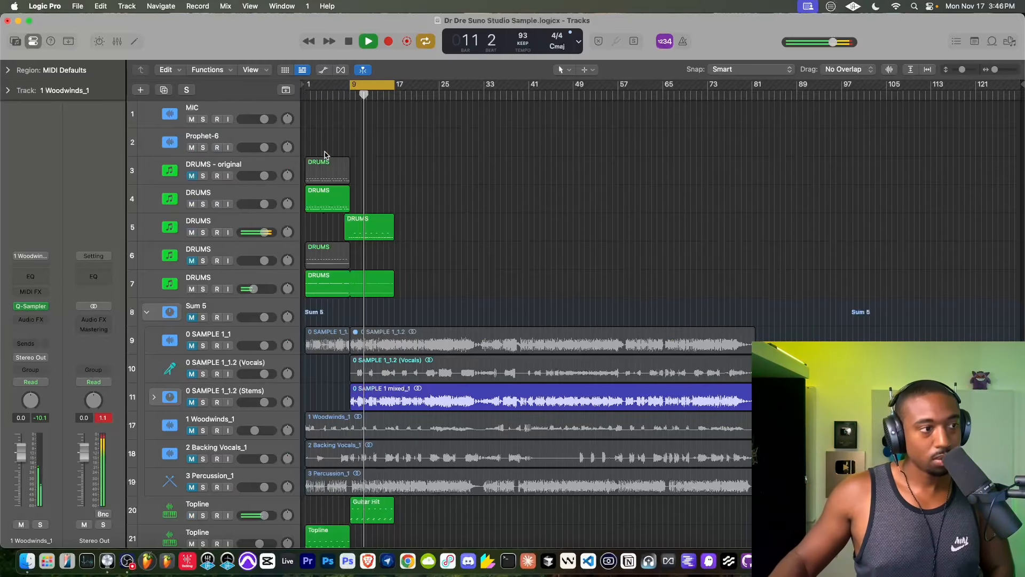
pyautogui.click(145, 312)
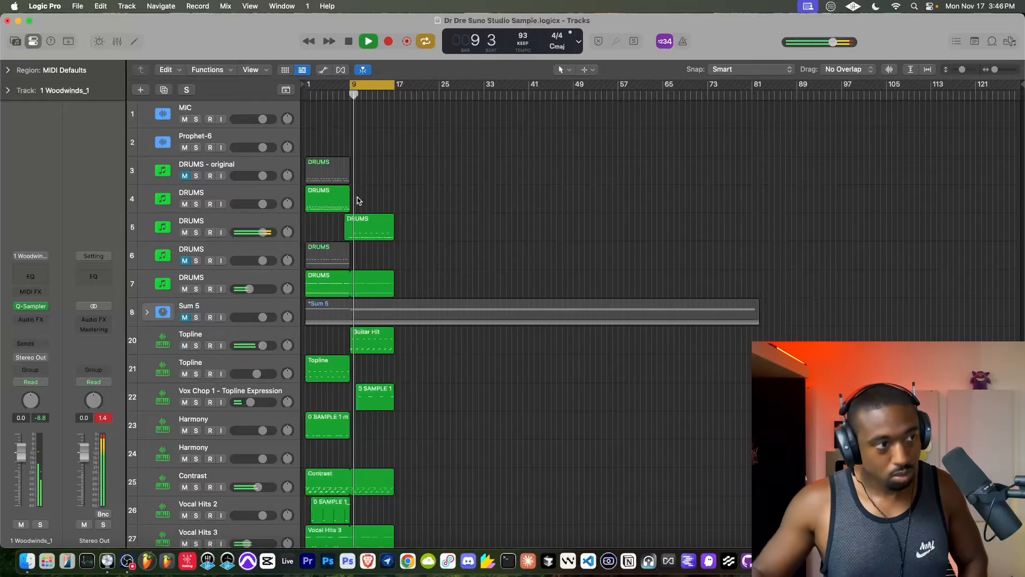
# - Record a sliced woodwinds part on the 1 Woodwinds_1 track across the cycle from bar 9 to bar 17
pyautogui.scroll(10, 335, 231)
pyautogui.hscroll(3, 334, 231)
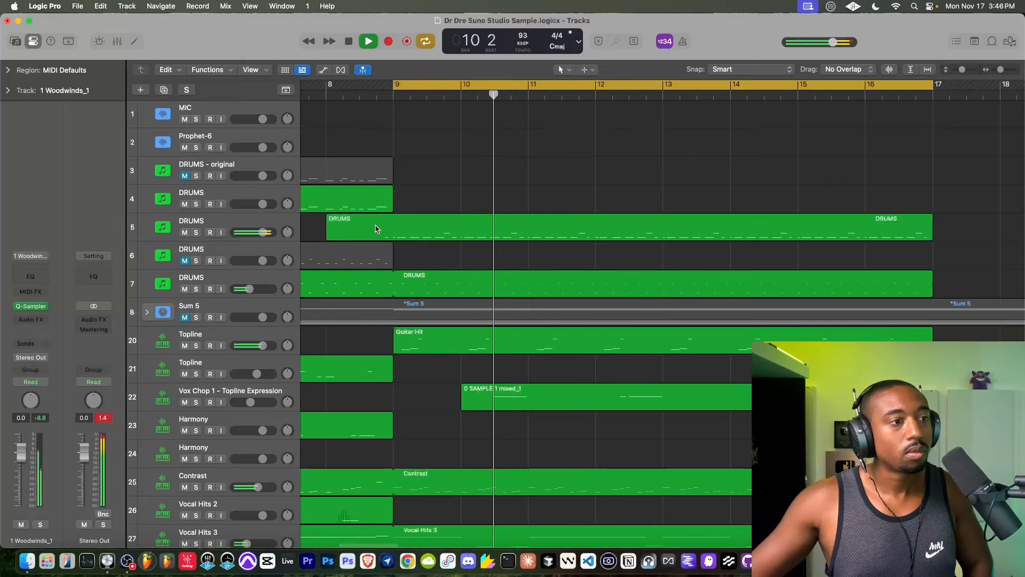
pyautogui.scroll(-5, 376, 228)
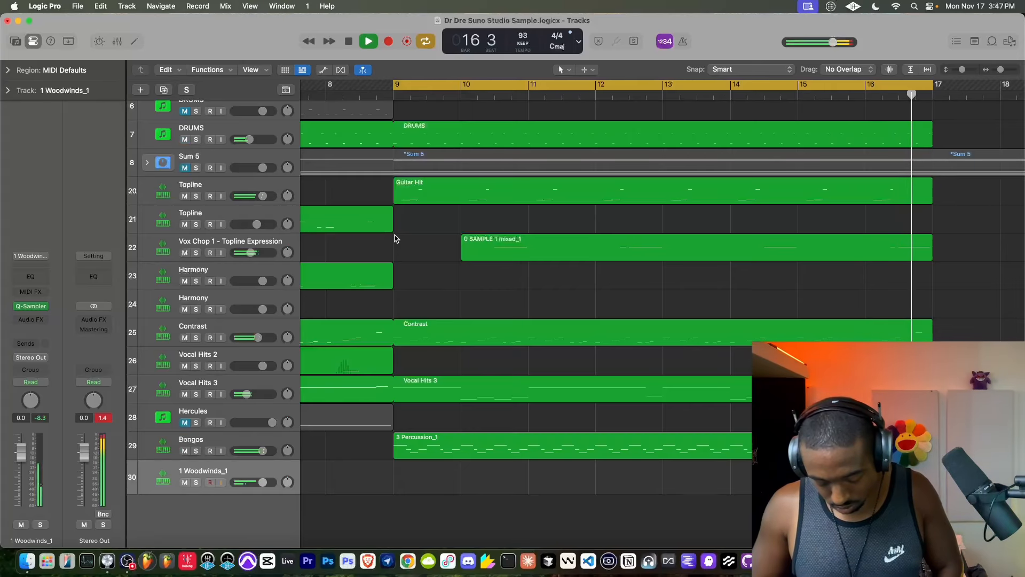
pyautogui.click(350, 42)
pyautogui.click(387, 40)
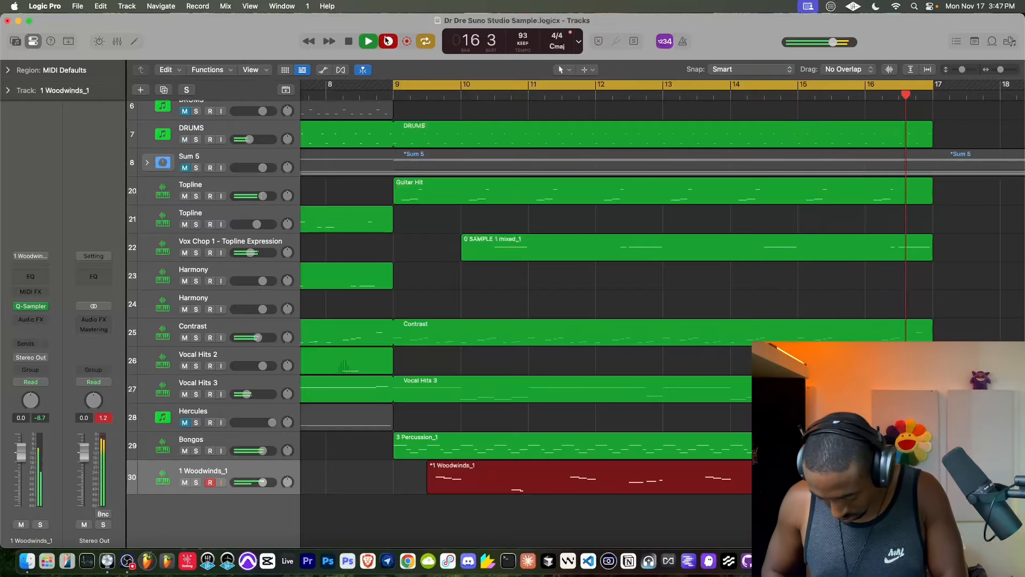
pyautogui.click(388, 41)
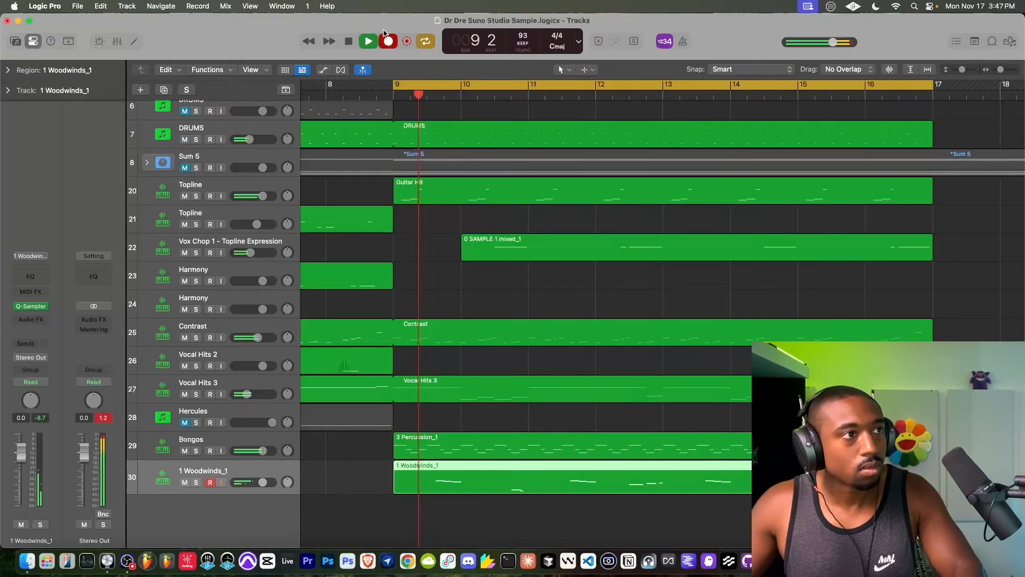
# - Switch MIC input monitoring on and off again while the second section plays
pyautogui.scroll(5, 233, 145)
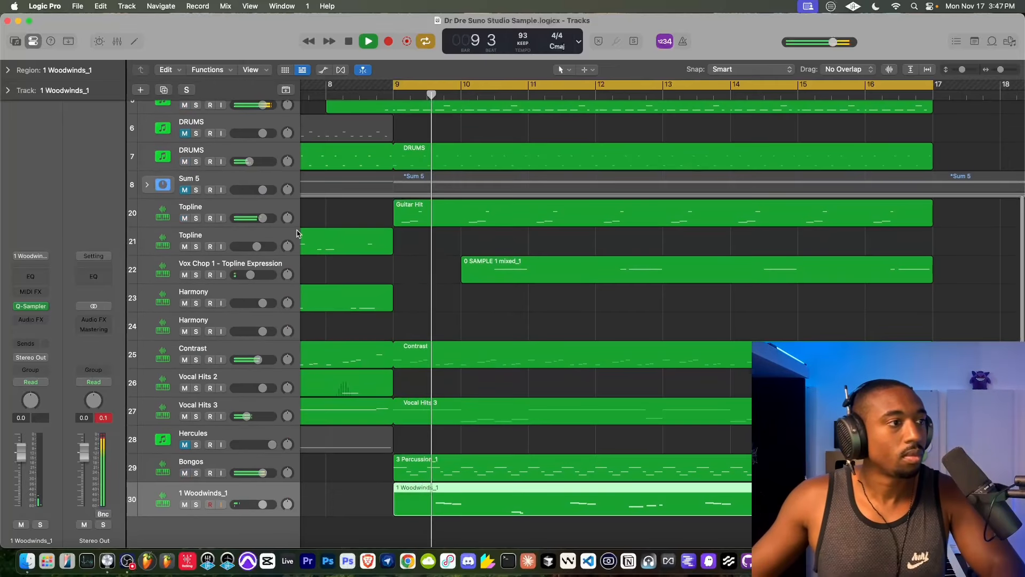
pyautogui.click(220, 119)
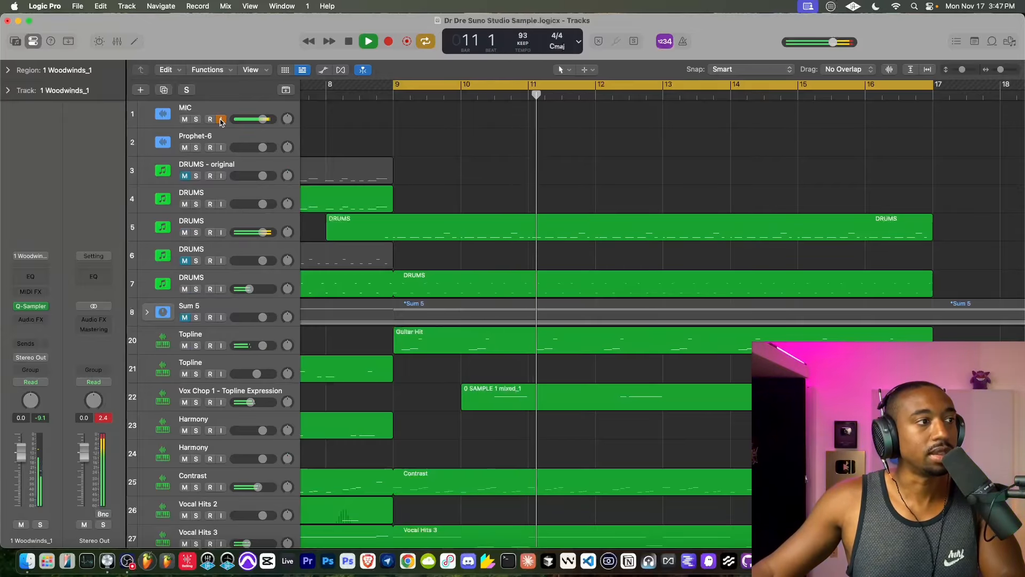
pyautogui.click(221, 120)
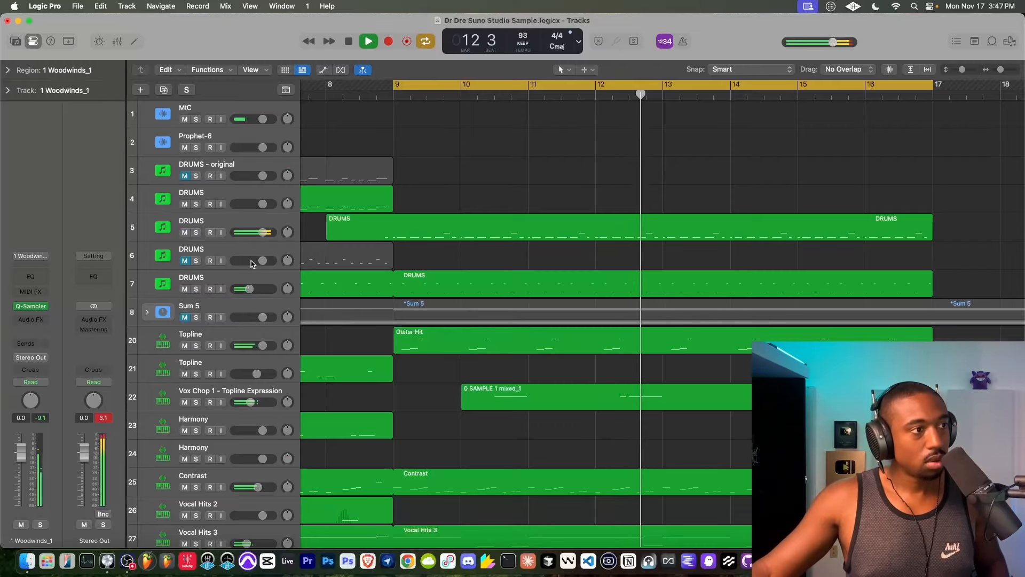
# - Overdub an extra note on the 1 Woodwinds_1 region near the end of bar 12
pyautogui.scroll(-5, 484, 195)
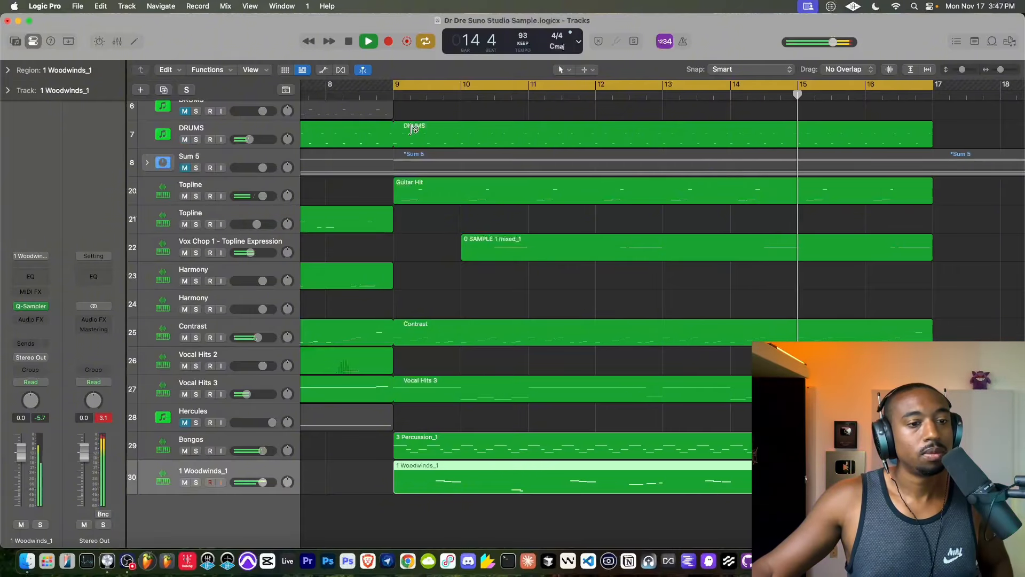
pyautogui.click(389, 41)
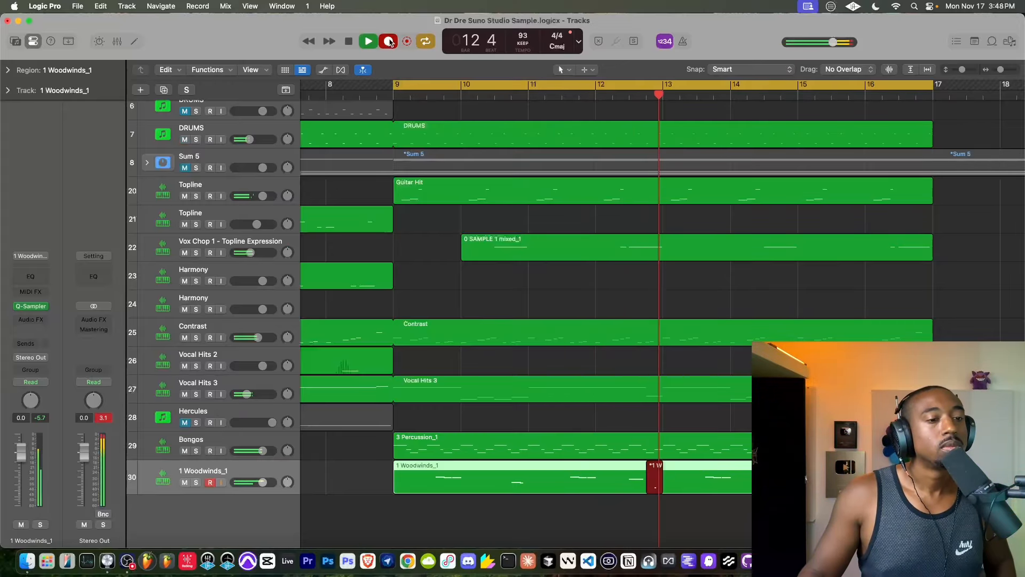
pyautogui.click(392, 41)
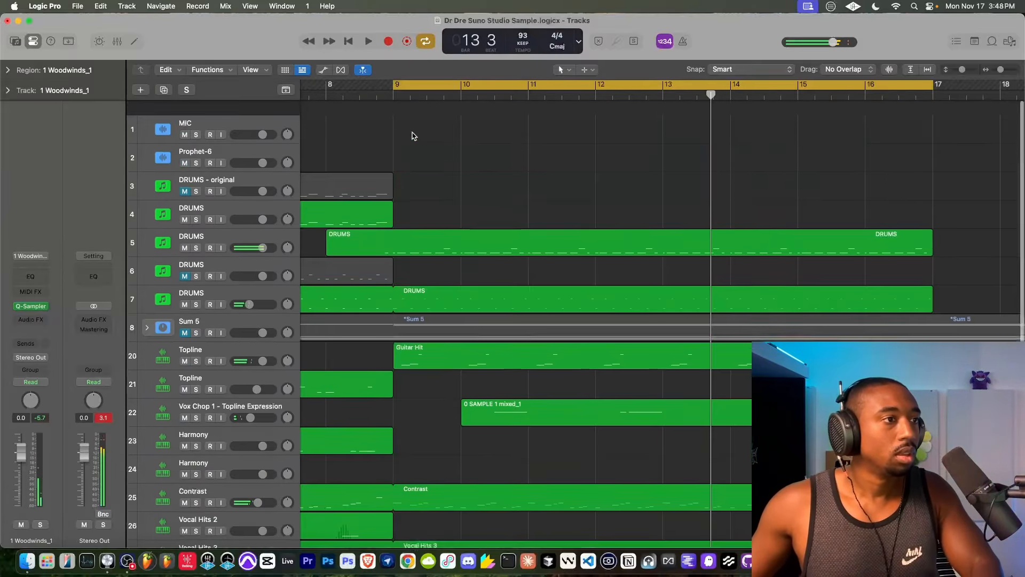
# - Replay the second section from bar 9, look over its tracks and turn MIC input monitoring on
pyautogui.scroll(5, 411, 133)
pyautogui.click(222, 119)
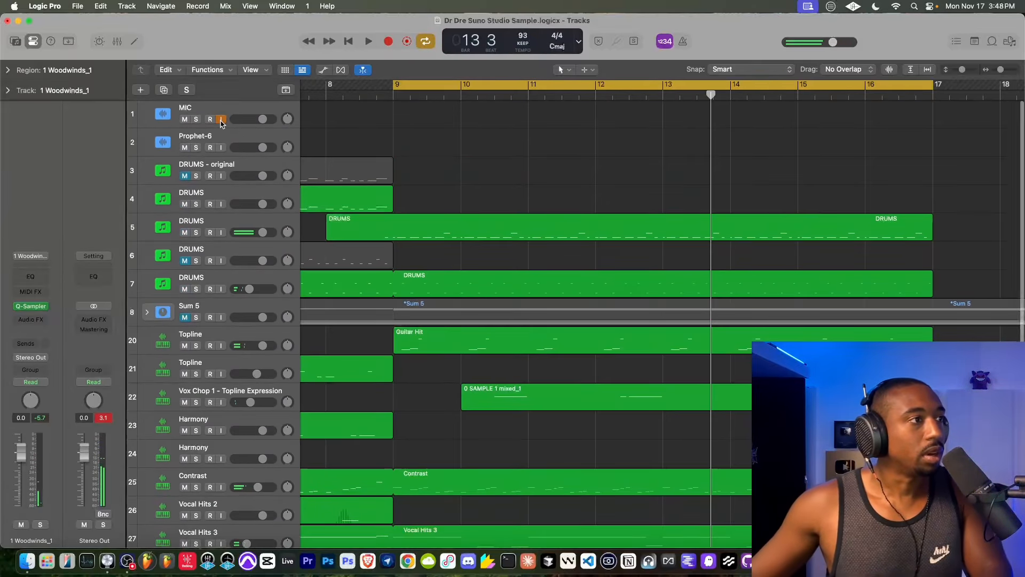
pyautogui.click(221, 119)
pyautogui.press('space')
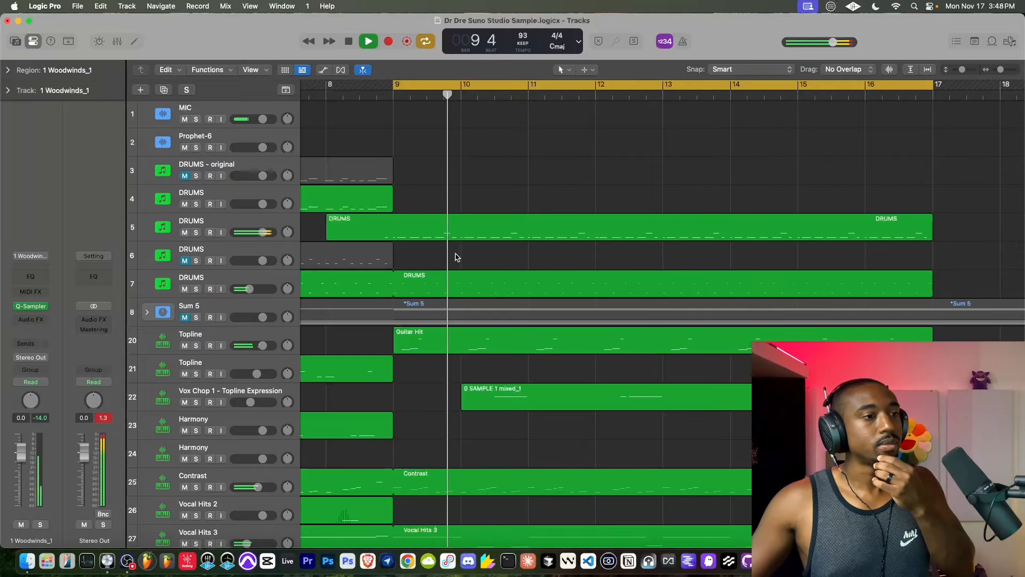
pyautogui.scroll(-5, 455, 256)
pyautogui.scroll(3, 455, 256)
pyautogui.scroll(2, 455, 257)
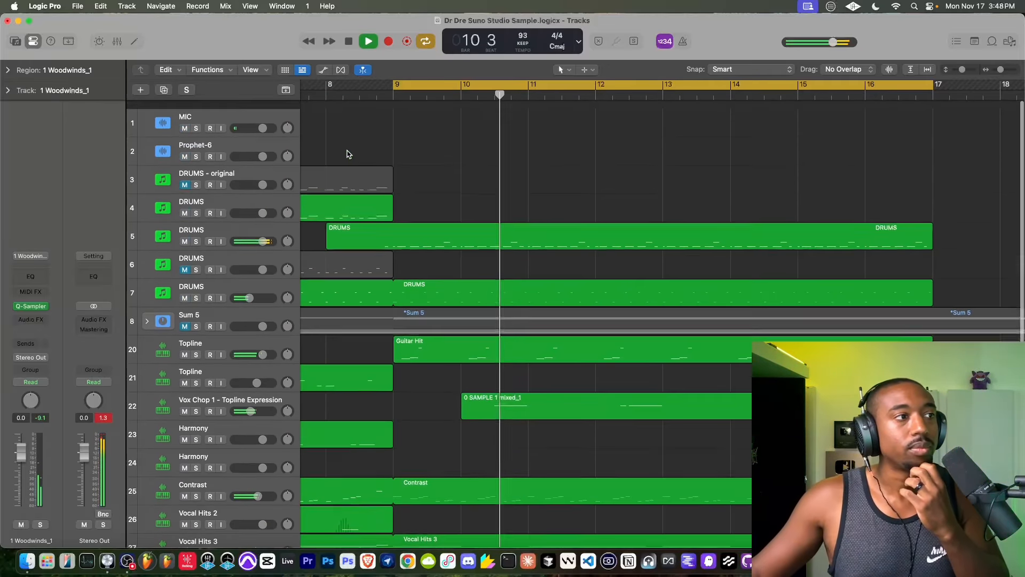
pyautogui.click(220, 119)
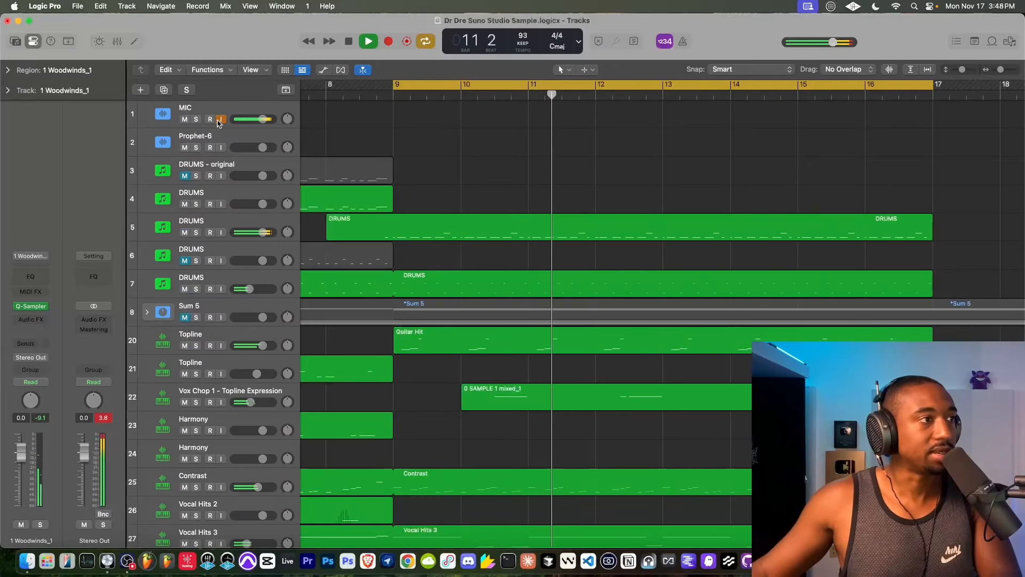
# - Compare the section with the Contrast track muted and unmuted, and end the Contrast loop at bar 9
pyautogui.scroll(-5, 412, 247)
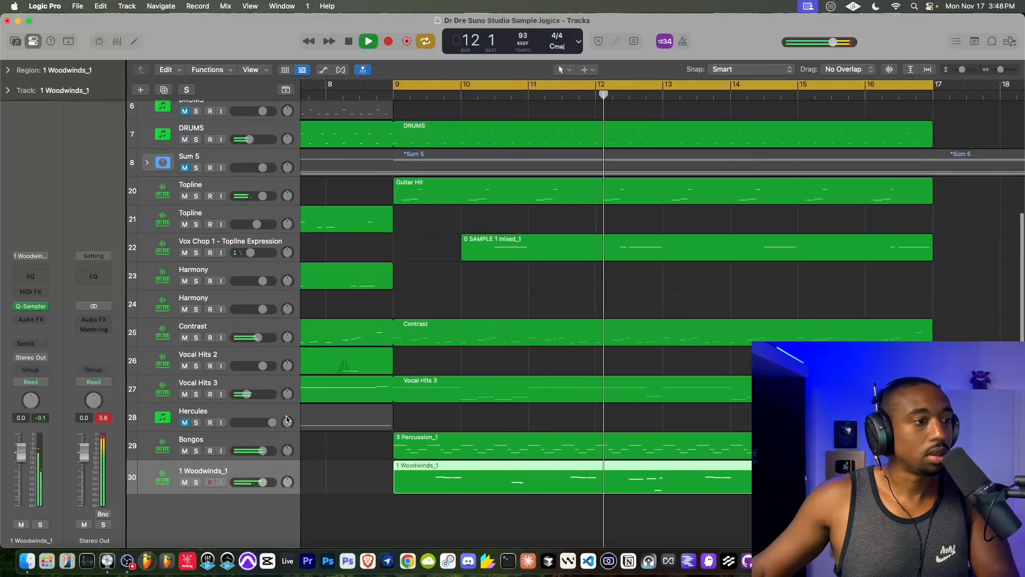
pyautogui.click(184, 337)
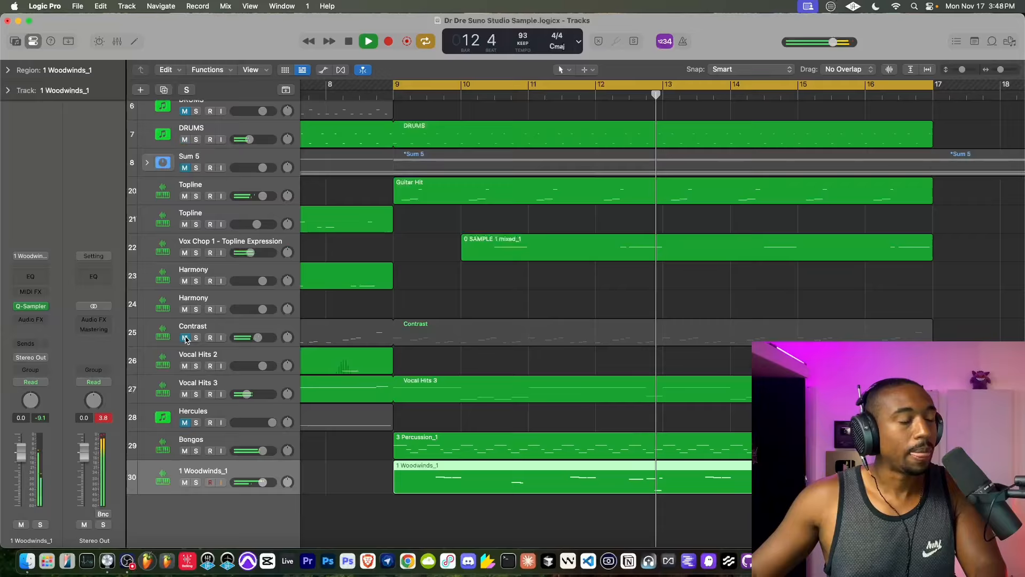
pyautogui.click(185, 338)
pyautogui.moveTo(932, 324); pyautogui.dragTo(396, 325)
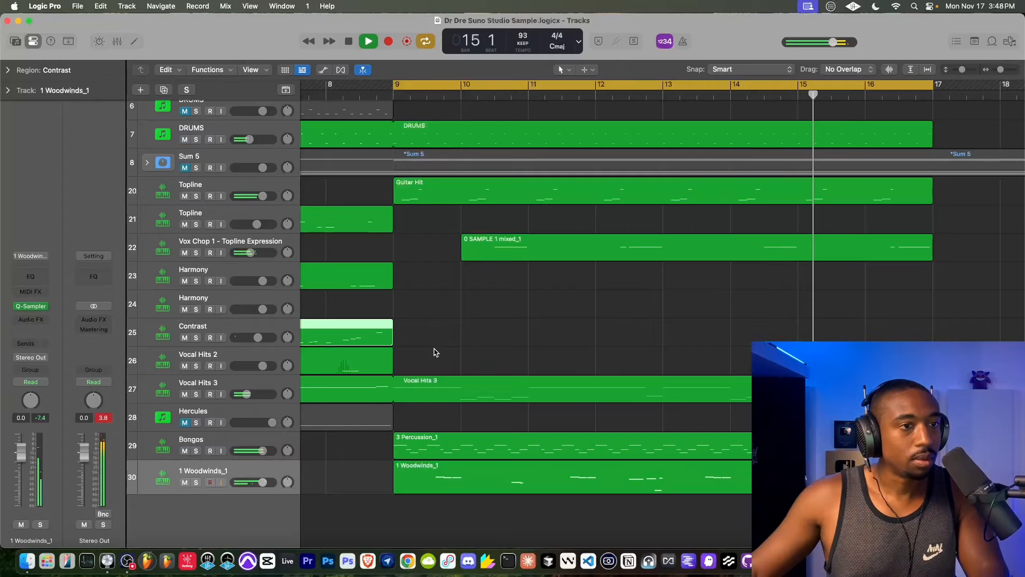
# - Solo-check the Guitar Hit Topline track and set its Channel EQ low cut to 420 Hz at 48 dB/Oct
pyautogui.scroll(1, 432, 350)
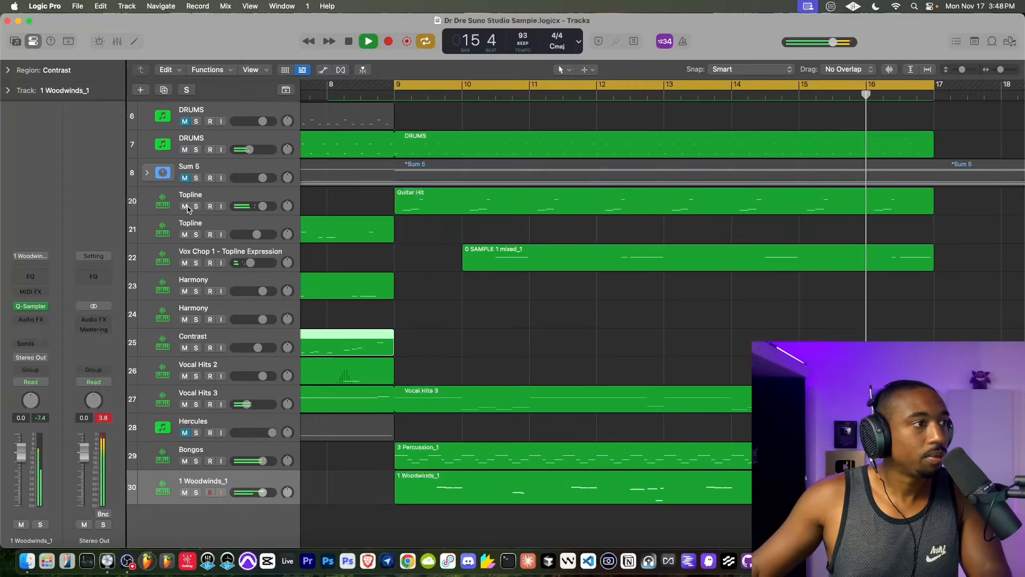
pyautogui.click(196, 207)
pyautogui.click(196, 206)
pyautogui.click(171, 198)
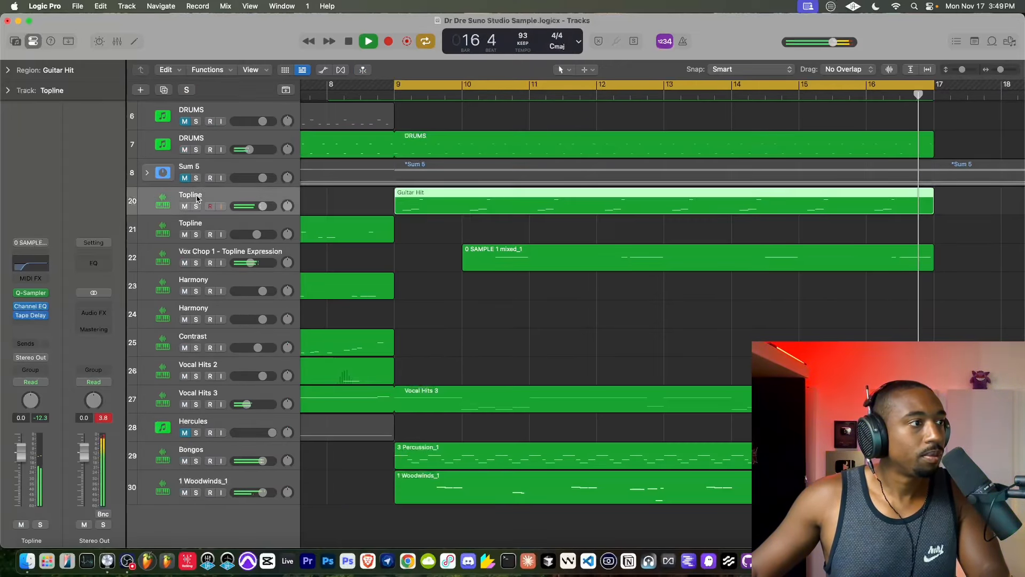
pyautogui.click(30, 308)
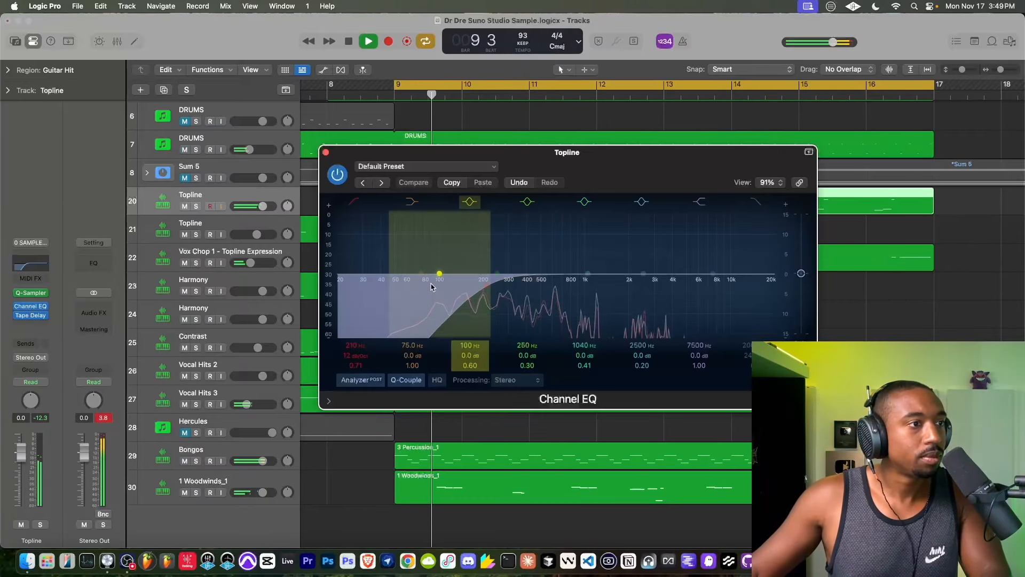
pyautogui.moveTo(352, 358); pyautogui.dragTo(352, 344)
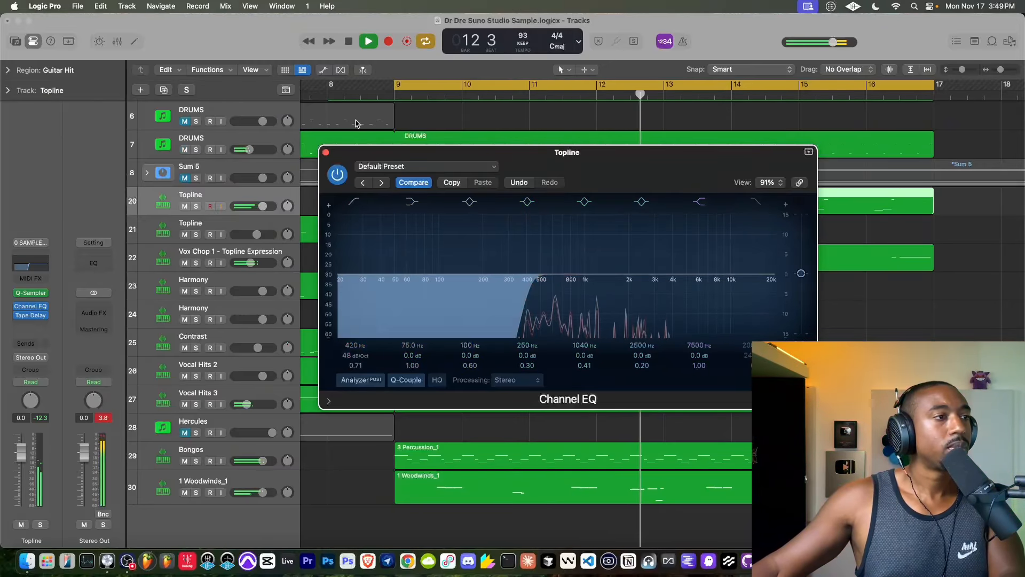
pyautogui.click(326, 152)
# - Raise the Guitar Hit Topline track's volume to 6.0 dB, check it soloed and bypass its Tape Delay
pyautogui.moveTo(262, 206); pyautogui.dragTo(274, 206)
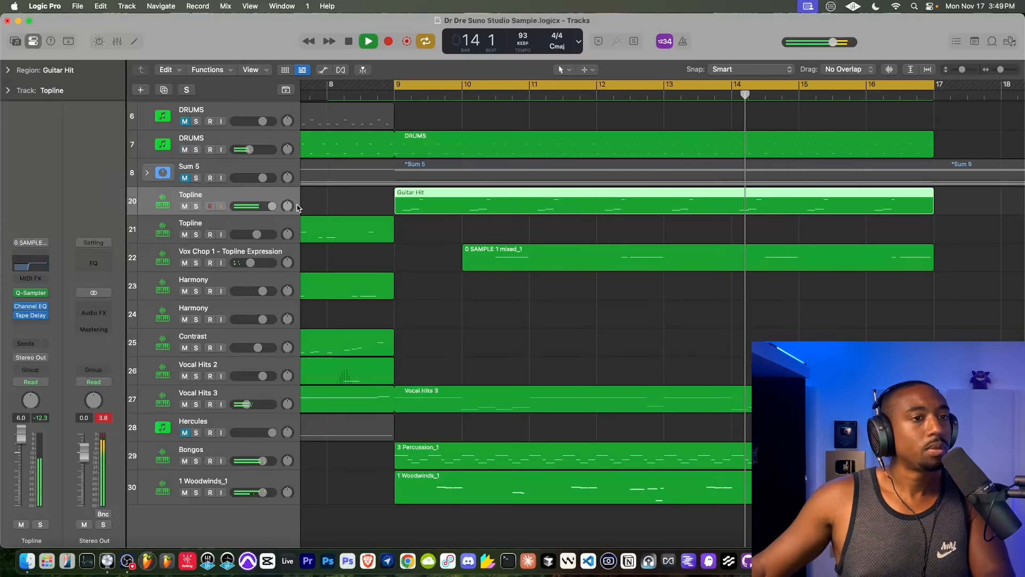
pyautogui.click(196, 206)
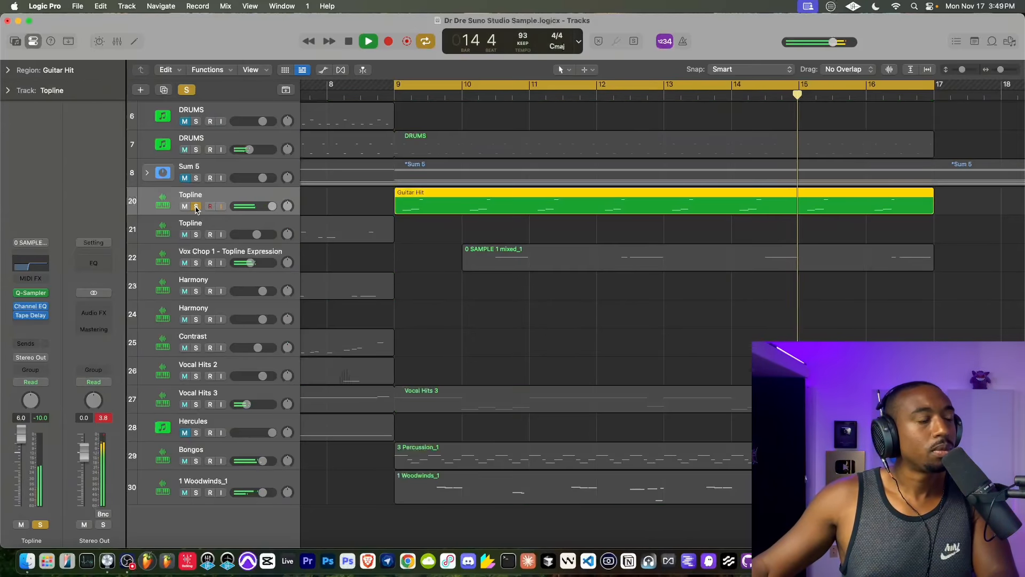
pyautogui.click(196, 206)
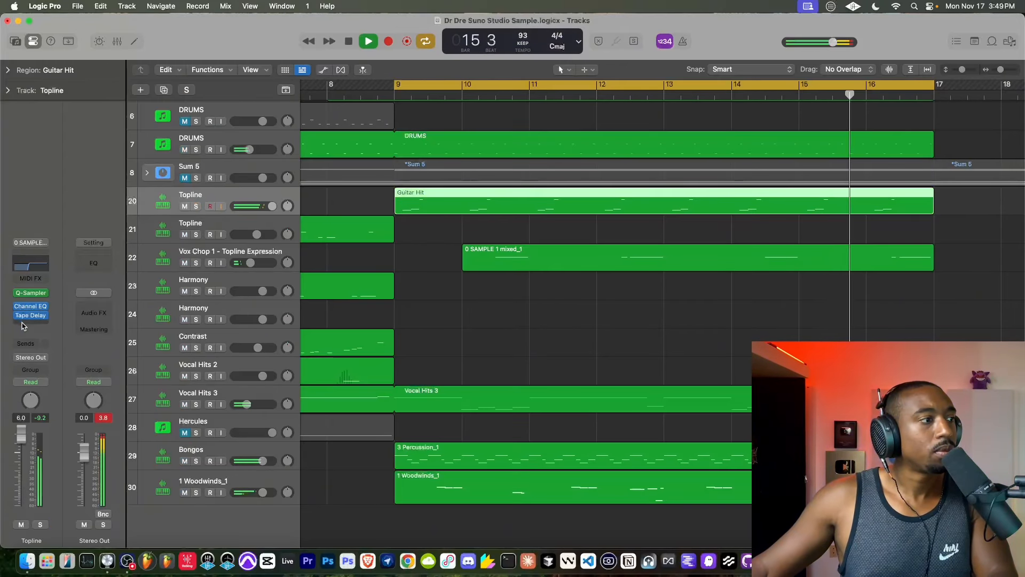
pyautogui.moveTo(19, 317)
# - Solo the Guitar Hit Topline track and raise its Channel EQ low cut to 645 Hz
pyautogui.click(196, 206)
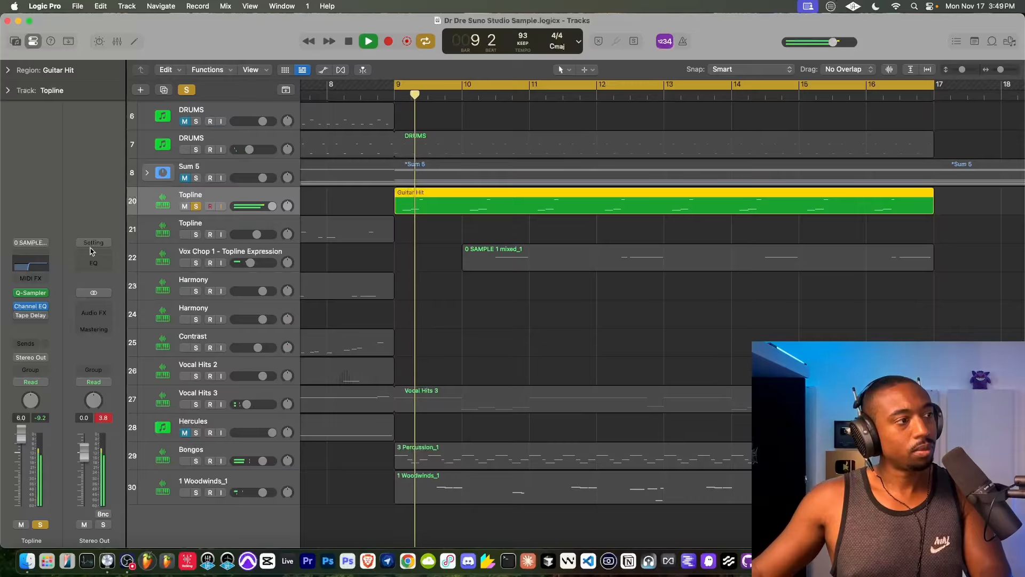
pyautogui.click(30, 305)
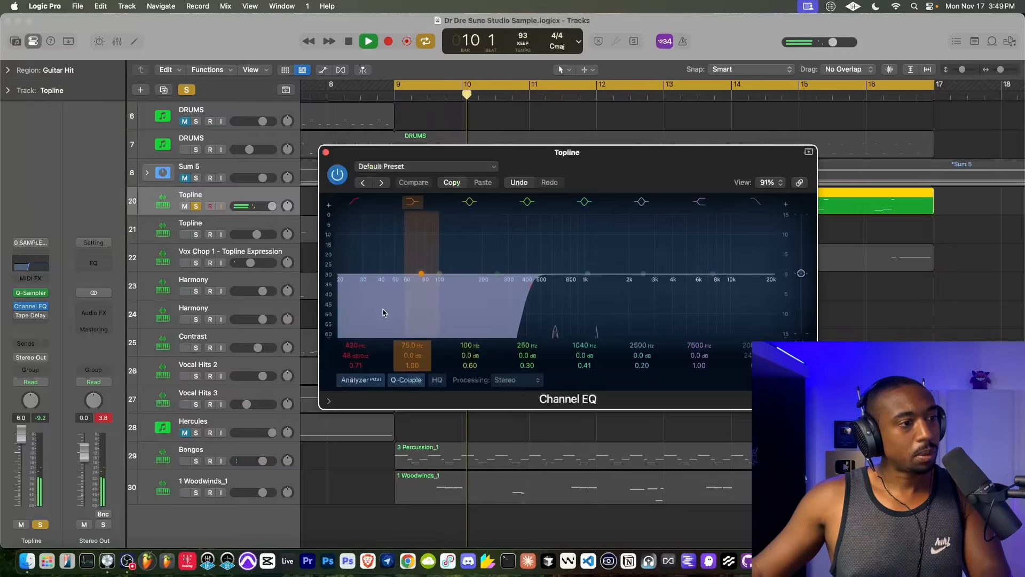
pyautogui.moveTo(349, 345); pyautogui.dragTo(349, 323)
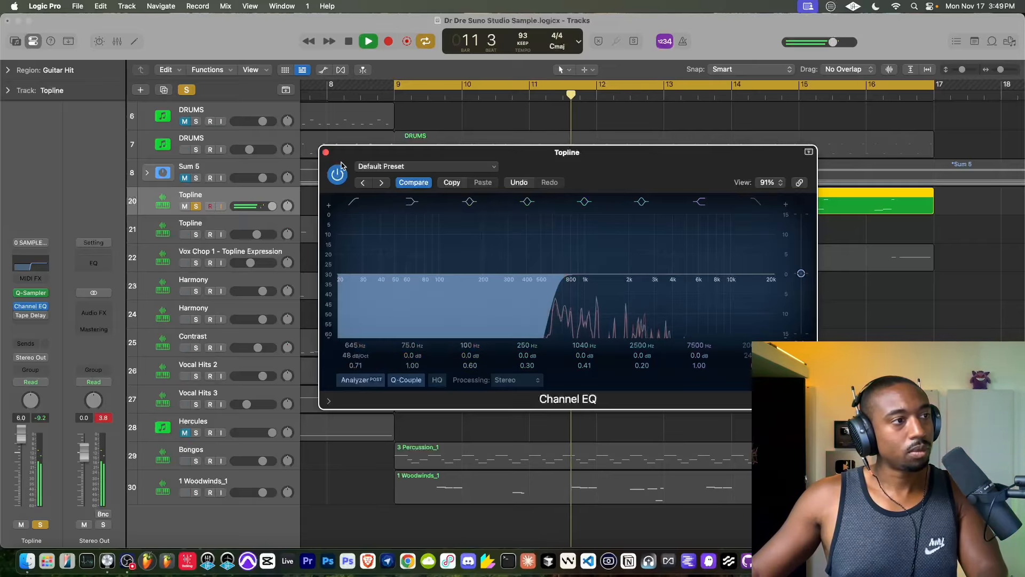
pyautogui.click(327, 153)
# - Add a Sample Delay to the Guitar Hit Topline track with Delay Right at 610 samples, and unsolo the track
pyautogui.click(32, 324)
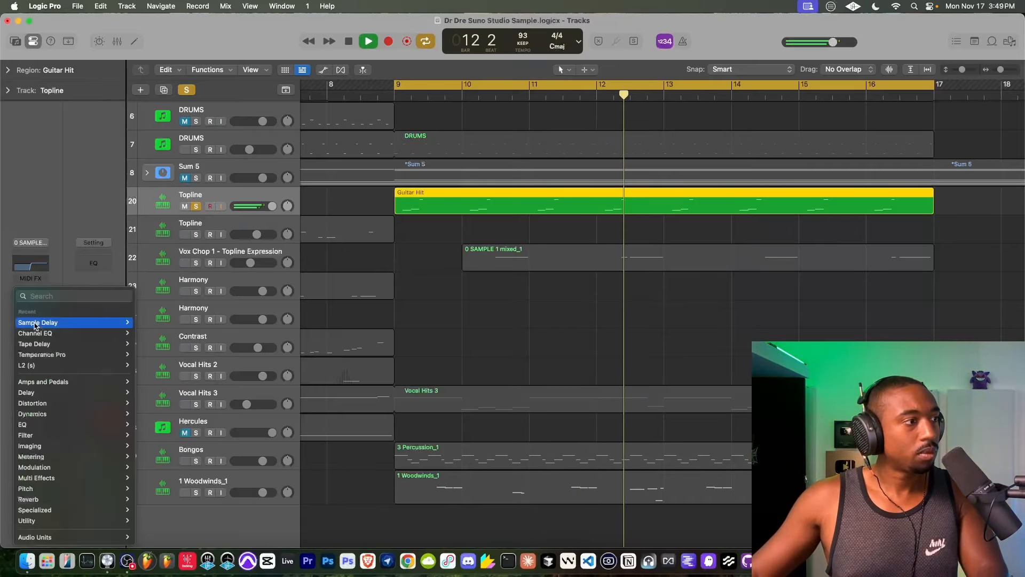
pyautogui.moveTo(35, 326)
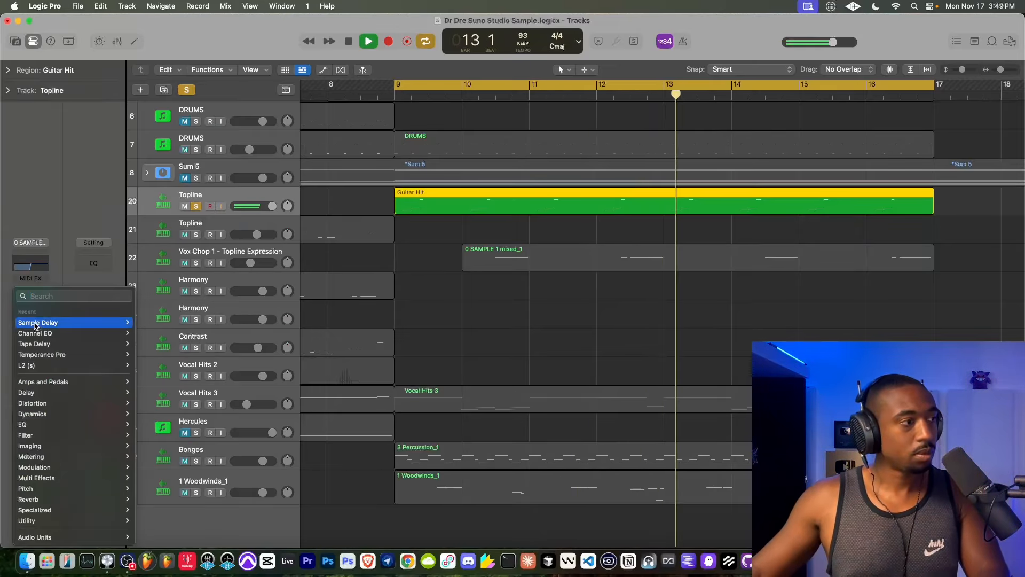
pyautogui.click(148, 322)
pyautogui.moveTo(435, 252); pyautogui.dragTo(437, 245)
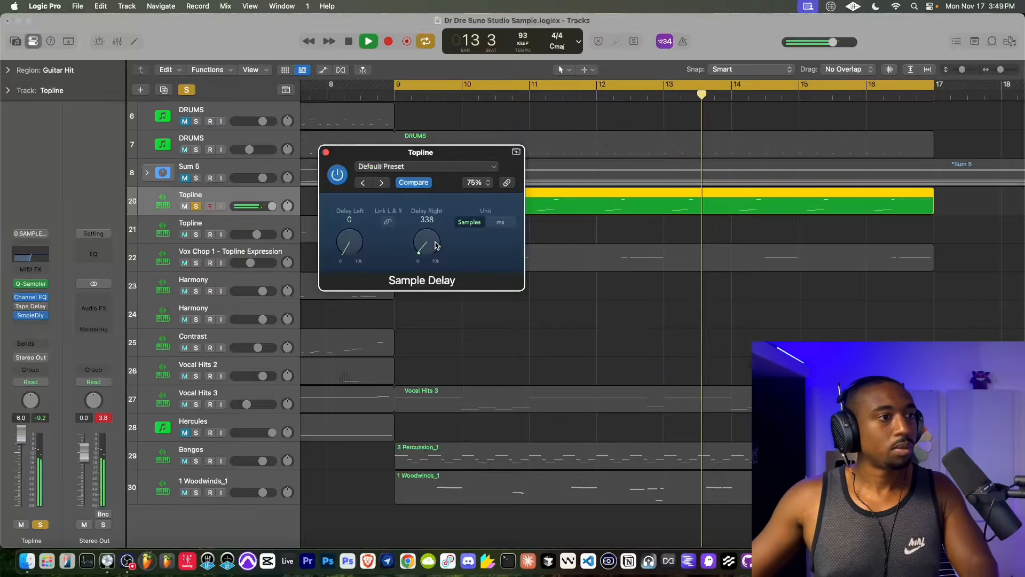
pyautogui.click(326, 153)
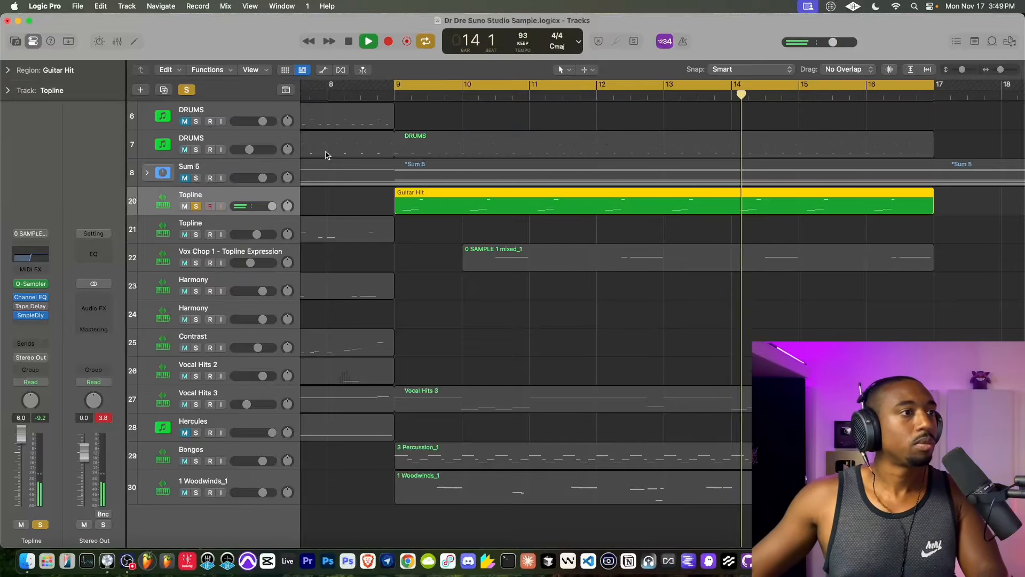
pyautogui.click(195, 206)
# - Extend the Vocal Hits 3 loop to bar 17 and select the Vocal Hits 2 track during playback
pyautogui.scroll(5, 316, 249)
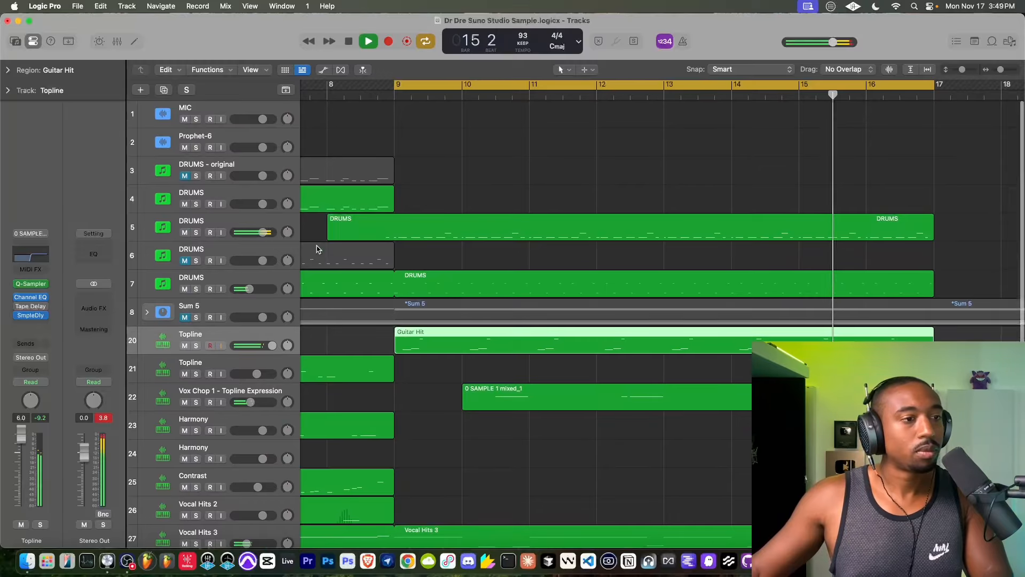
pyautogui.scroll(-4, 316, 249)
pyautogui.scroll(-1, 316, 249)
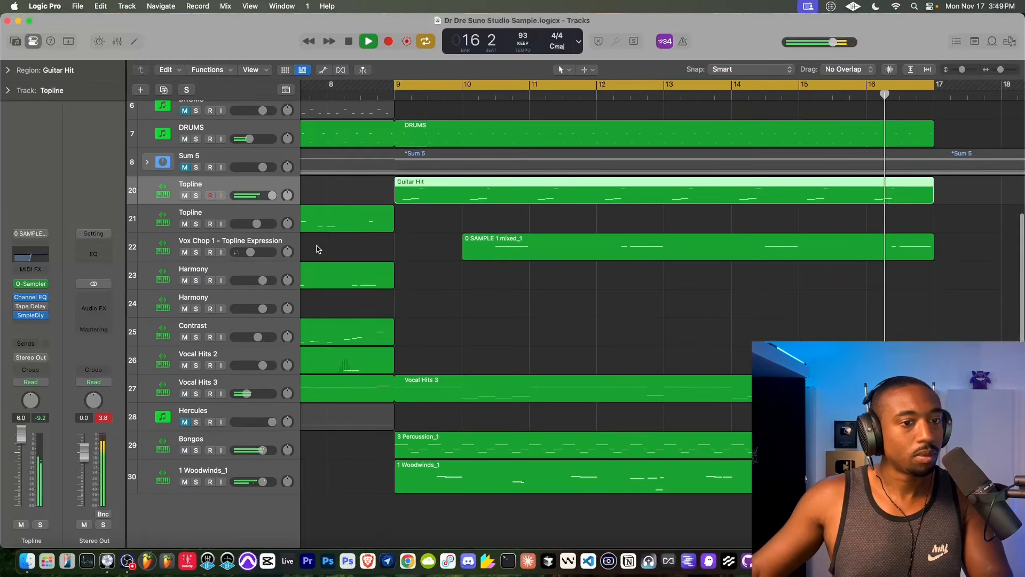
pyautogui.click(225, 471)
pyautogui.moveTo(478, 379); pyautogui.dragTo(934, 388)
pyautogui.press('Return')
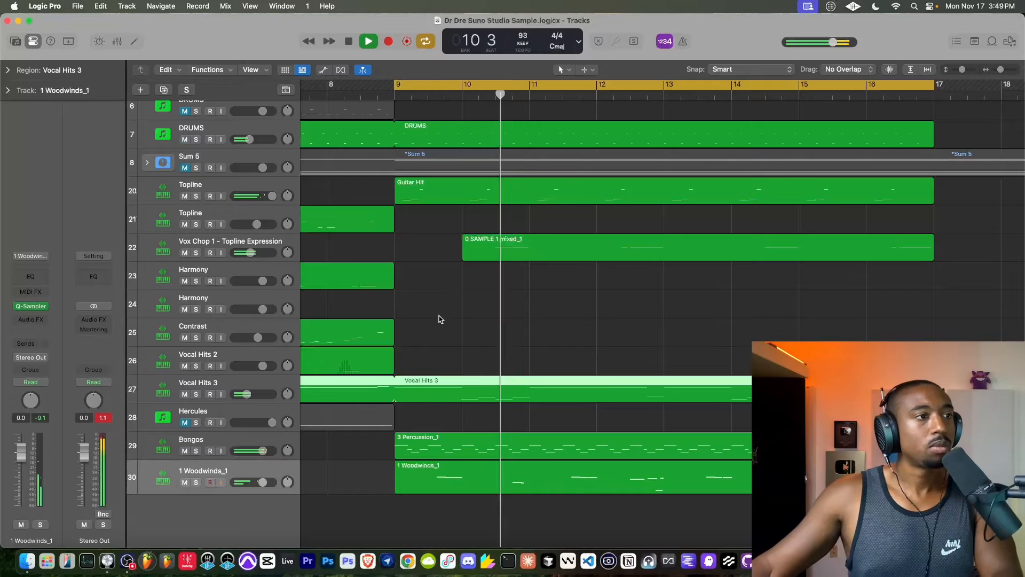
pyautogui.click(273, 353)
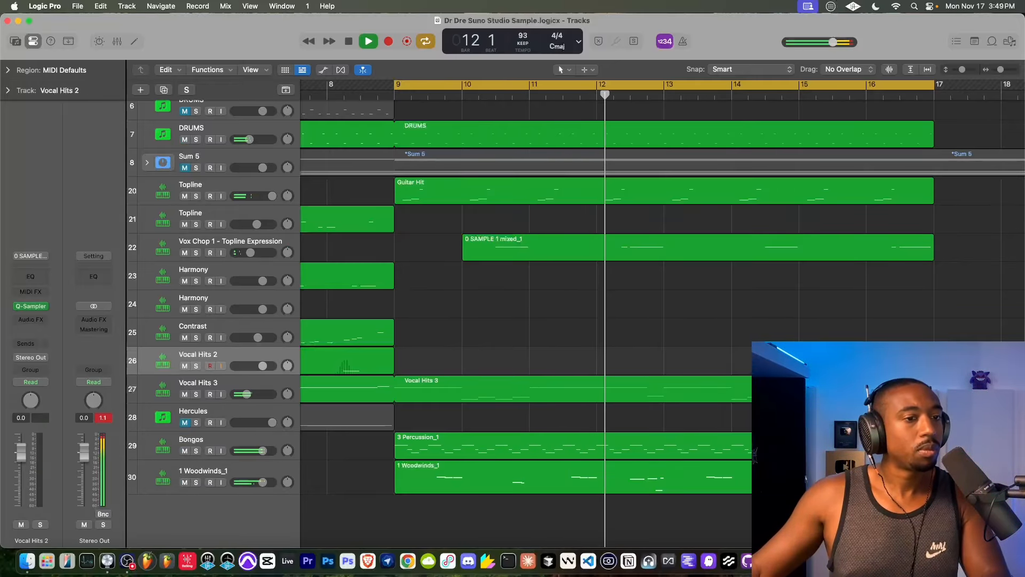
# - Replace the Vocal Hits 3 loop with a repeated copy of the region at bar 9, open it in the Piano Roll and play it
pyautogui.moveTo(932, 382); pyautogui.dragTo(393, 388)
pyautogui.press('super+r')
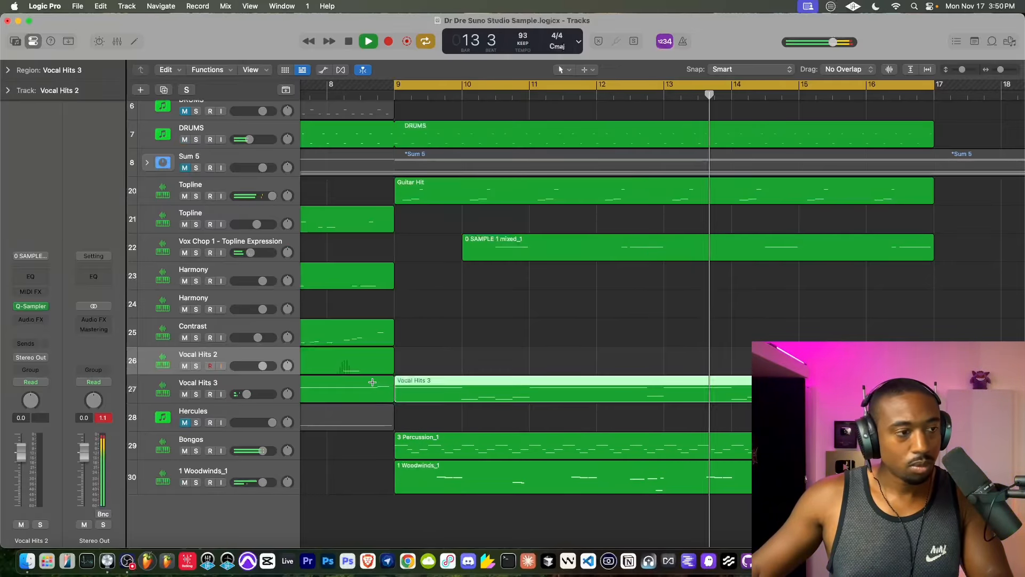
pyautogui.doubleClick(418, 381)
pyautogui.press('space')
pyautogui.hotkey('shift', 'space')
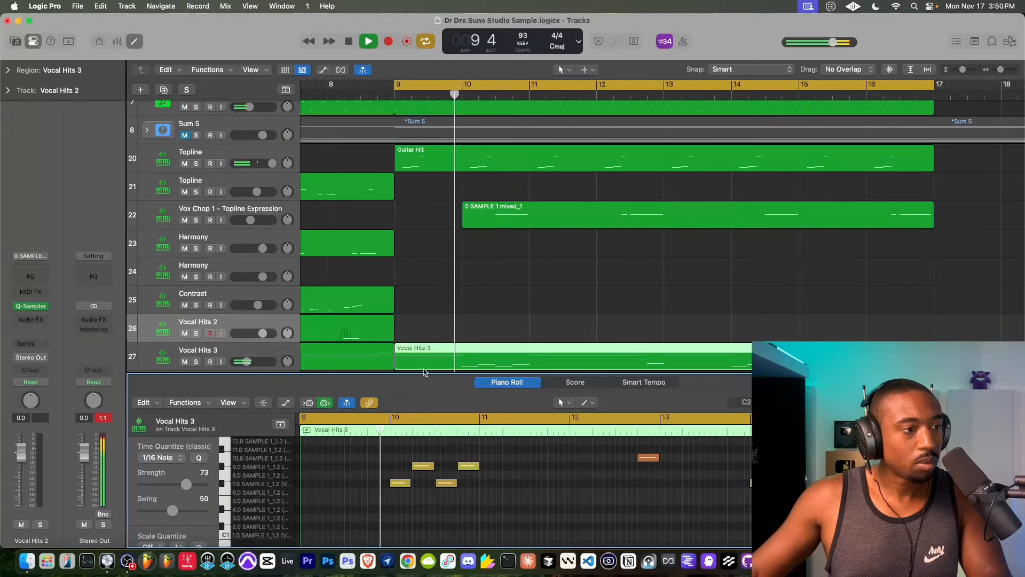
# - Shorten the long notes starting at bars 11 and 15 in the Vocal Hits 3 copy to about three beats each, and save the project
pyautogui.moveTo(422, 365); pyautogui.dragTo(422, 128)
pyautogui.scroll(5, 495, 327)
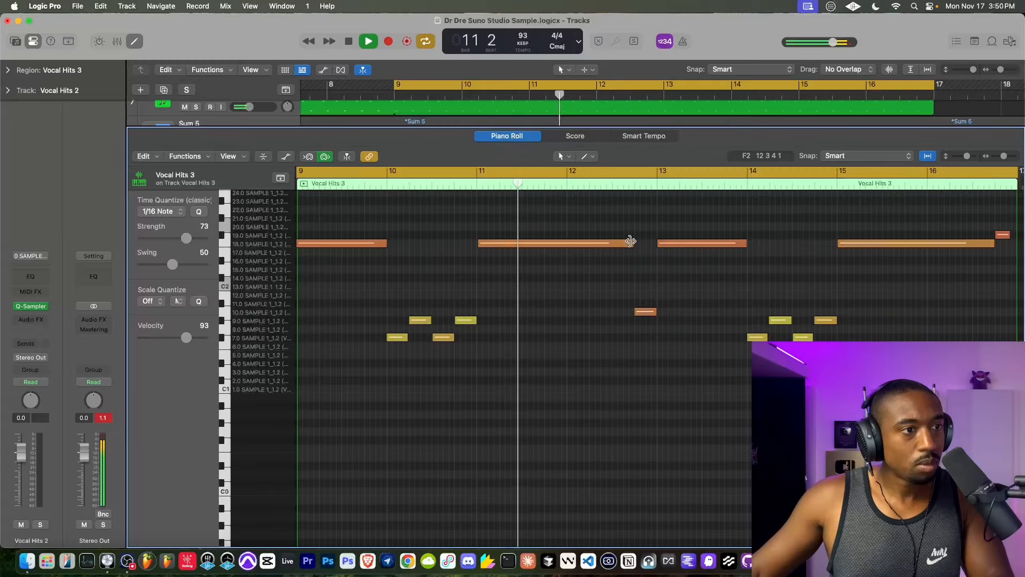
pyautogui.moveTo(630, 241); pyautogui.dragTo(543, 247)
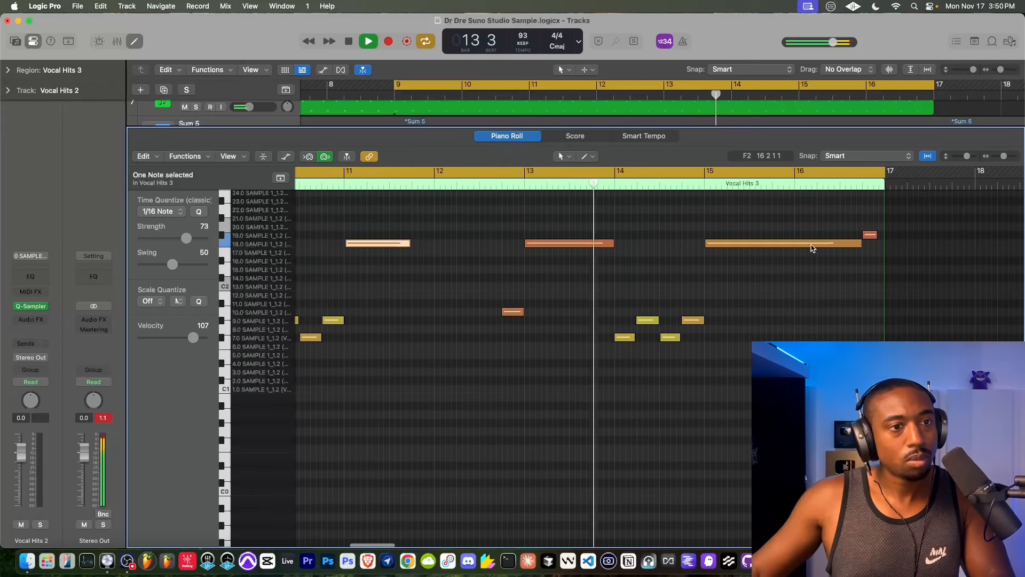
pyautogui.moveTo(862, 244); pyautogui.dragTo(771, 247)
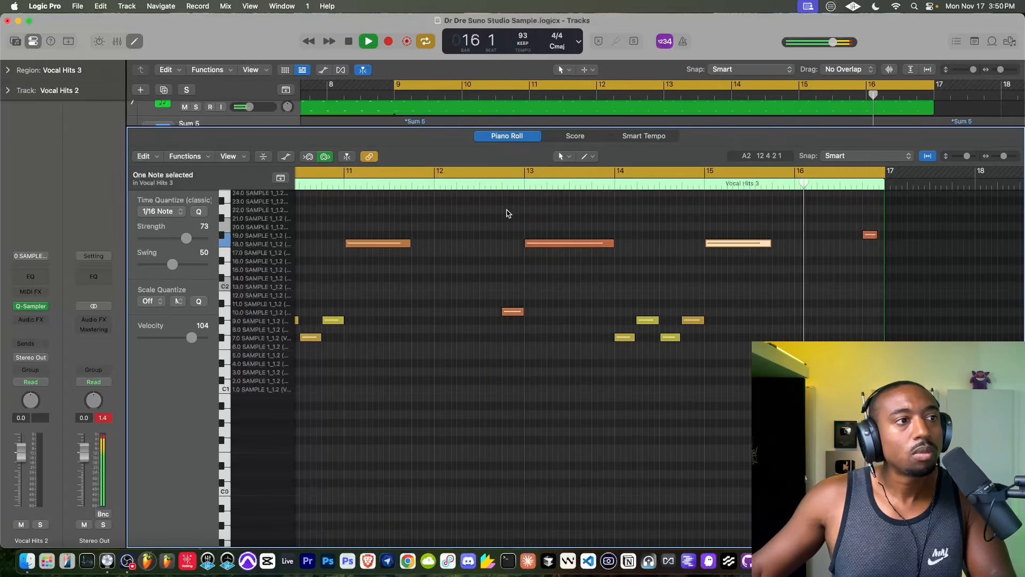
pyautogui.click(128, 42)
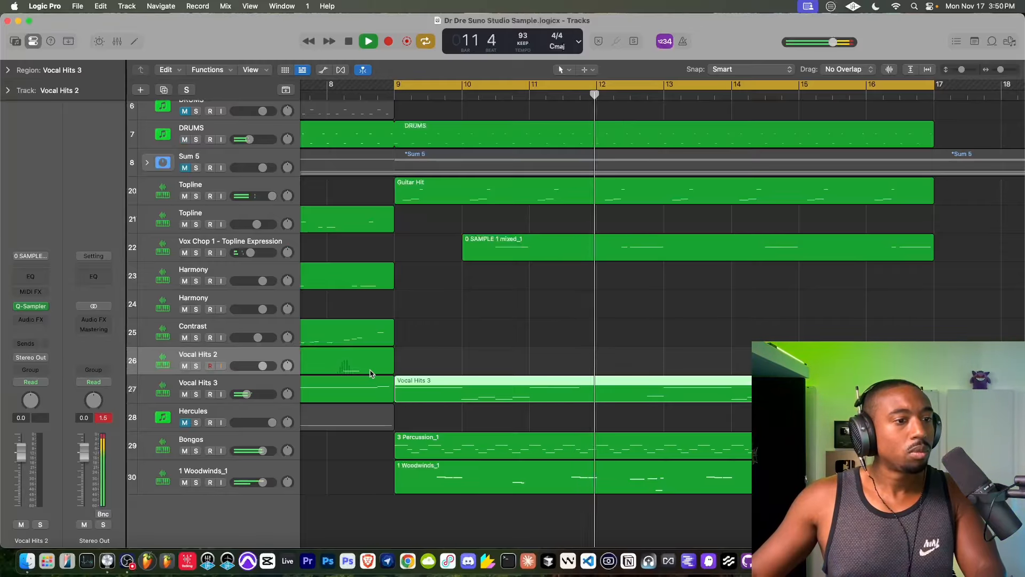
pyautogui.press('super+s')
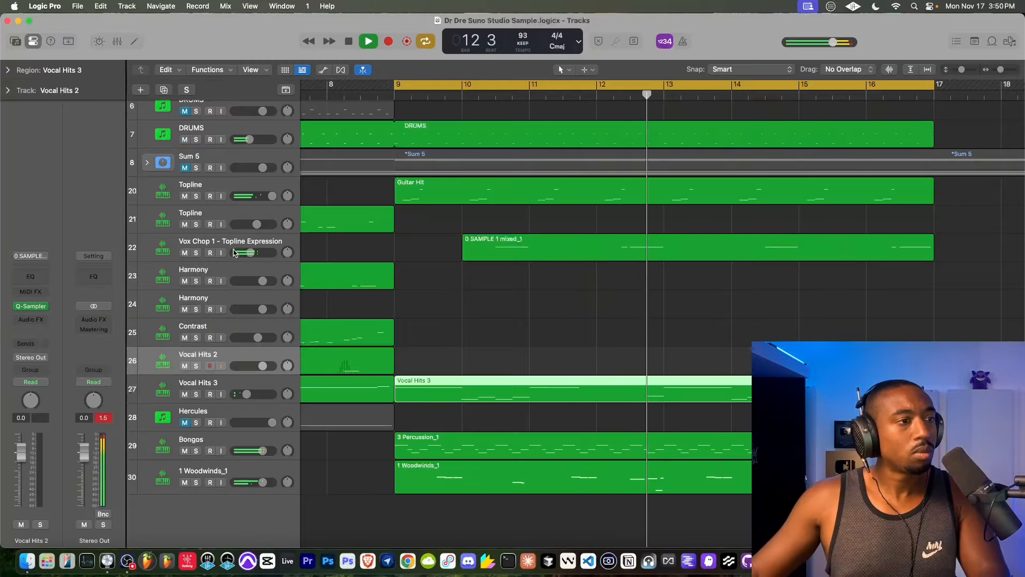
# - Raise the Vox Chop 1 - Topline Expression track's volume slightly during playback
pyautogui.moveTo(250, 253); pyautogui.dragTo(261, 252)
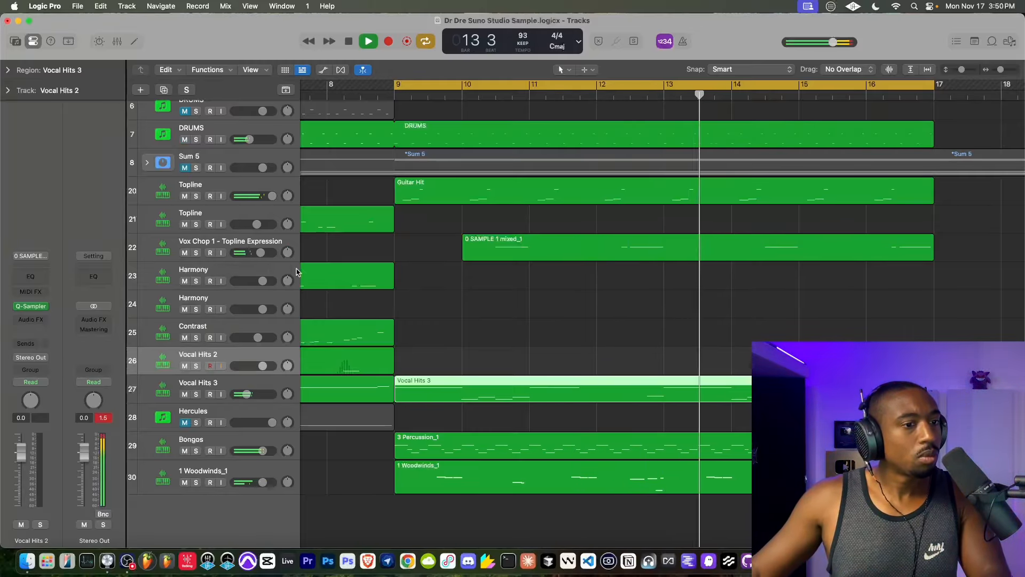
pyautogui.scroll(1, 466, 353)
pyautogui.scroll(5, 347, 229)
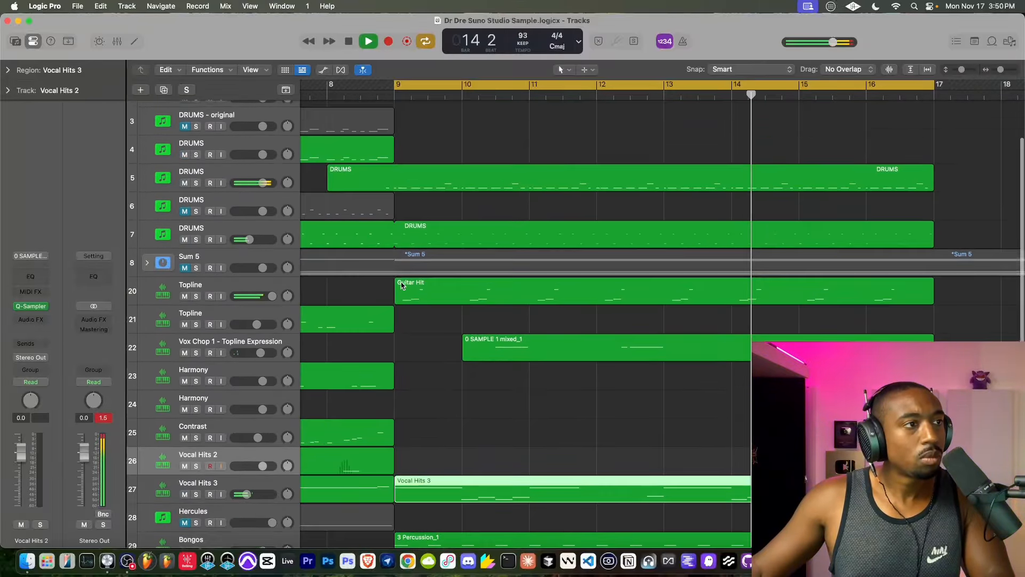
pyautogui.click(233, 193)
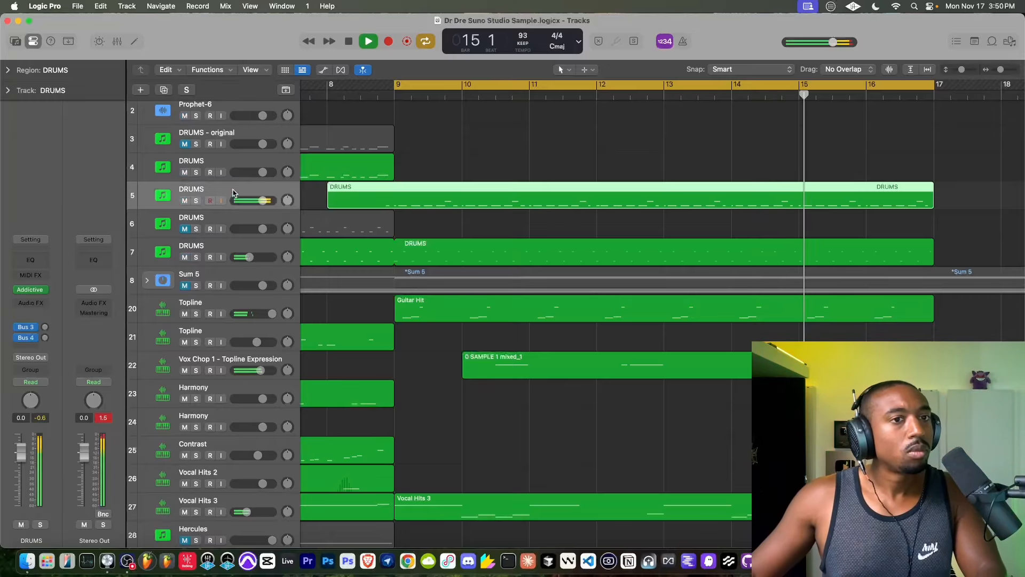
pyautogui.scroll(-4, 465, 273)
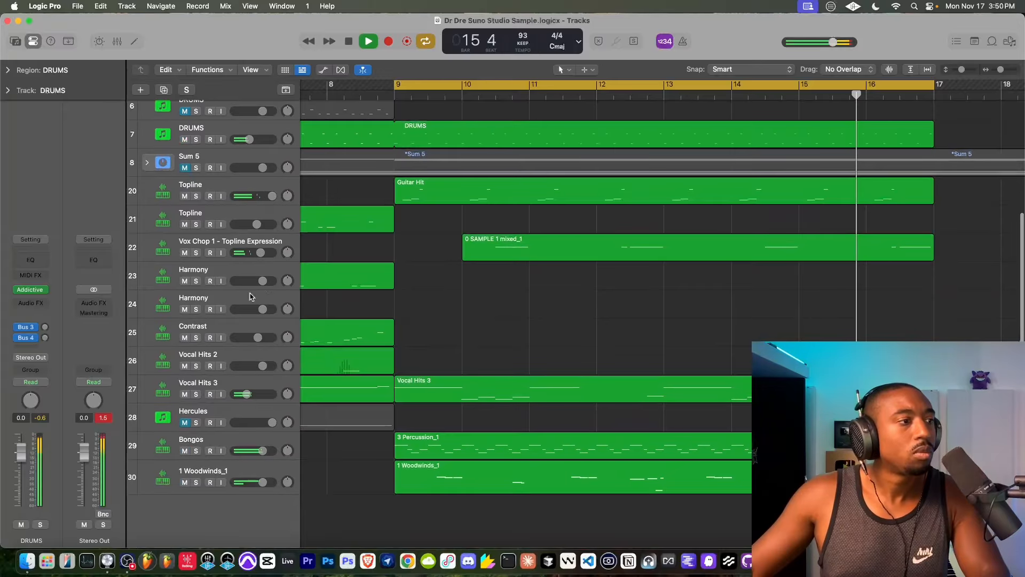
# - Record a new MIDI part on the Contrast track from bar 9 to bar 17
pyautogui.click(208, 331)
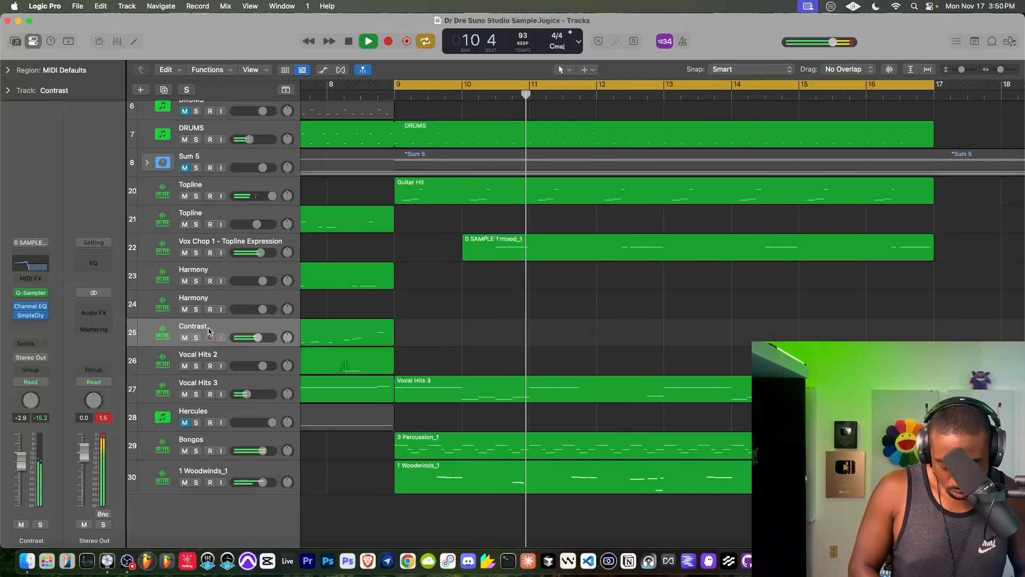
pyautogui.press('space')
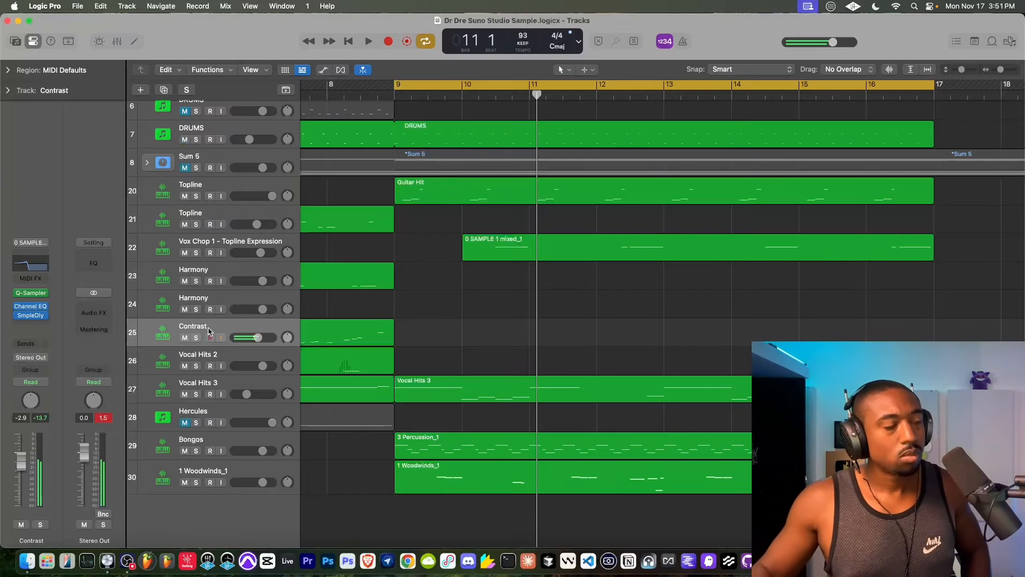
pyautogui.click(349, 41)
pyautogui.click(388, 41)
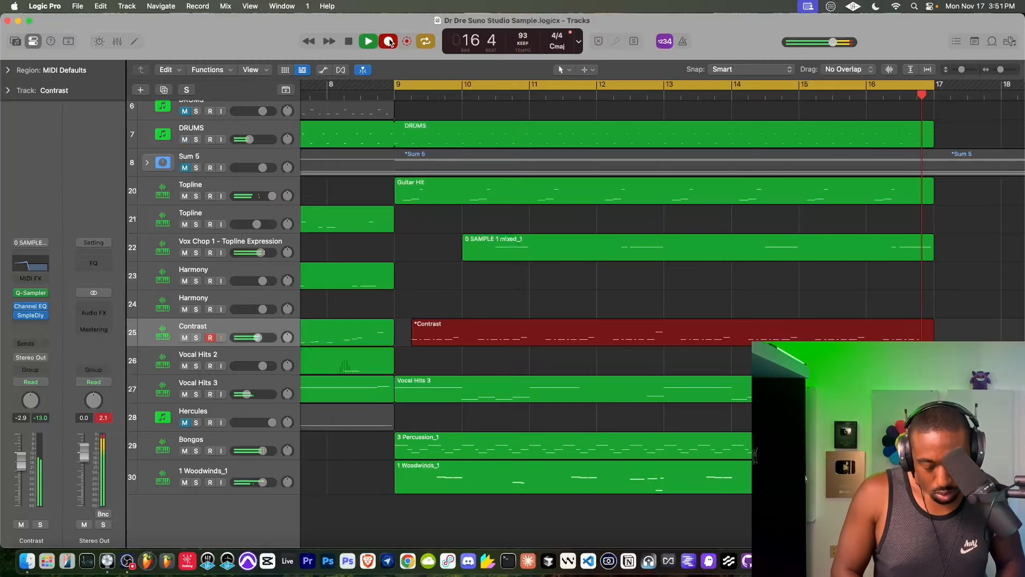
pyautogui.click(390, 42)
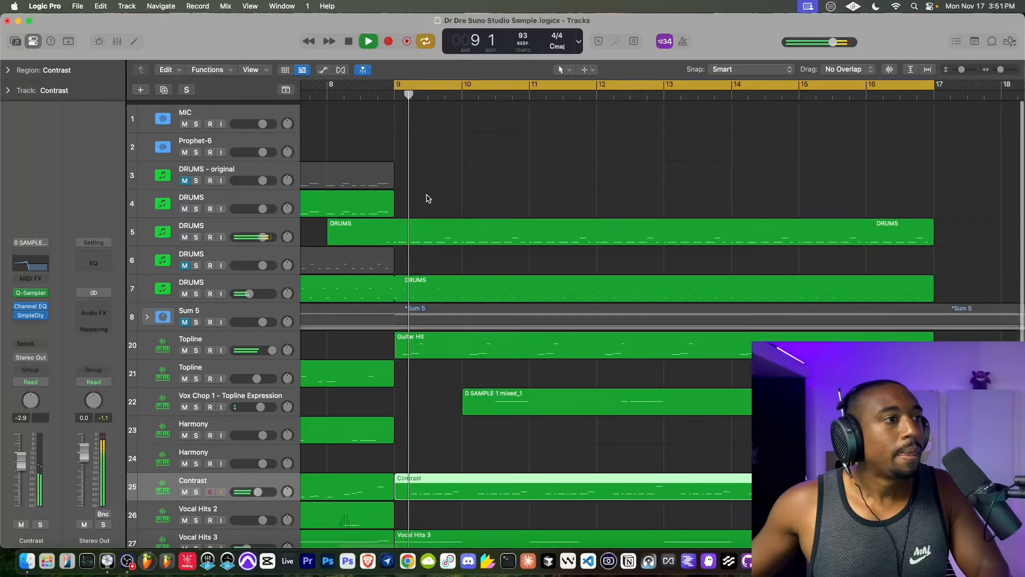
# - Overdub extra drum hits near the ends of bars 12 and 16 into the DRUMS region on track 5
pyautogui.scroll(5, 426, 197)
pyautogui.click(342, 227)
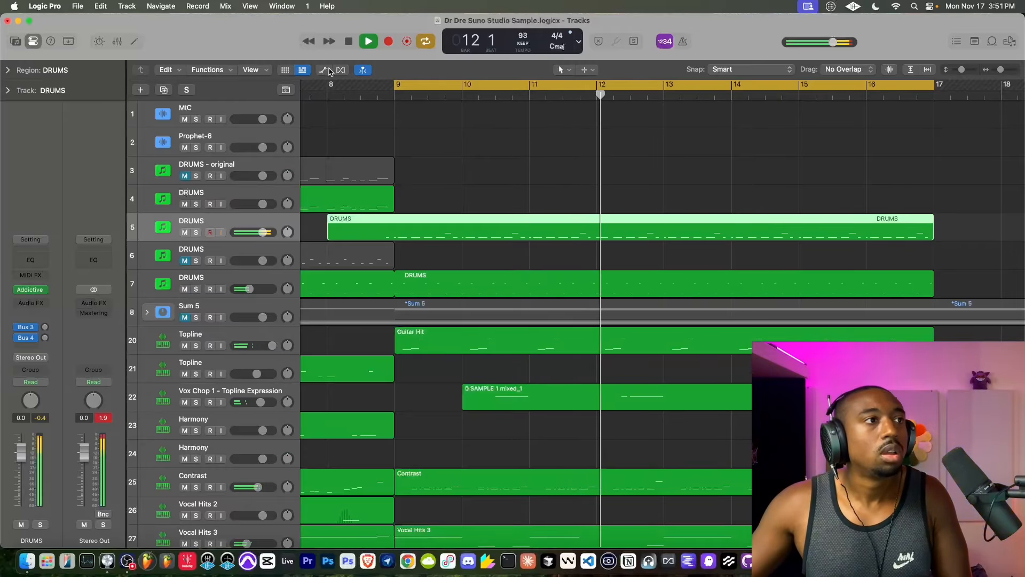
pyautogui.click(388, 42)
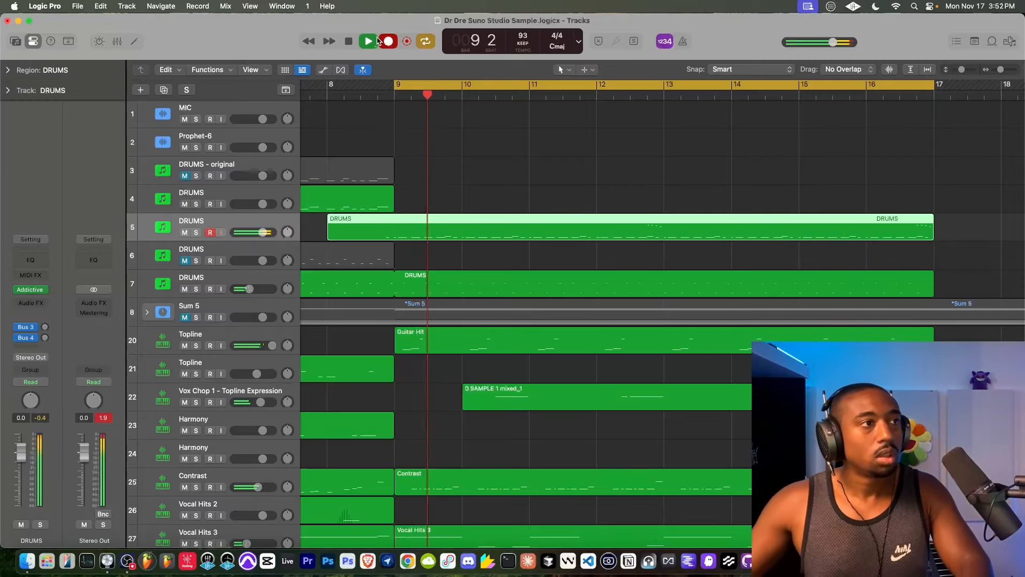
pyautogui.click(386, 41)
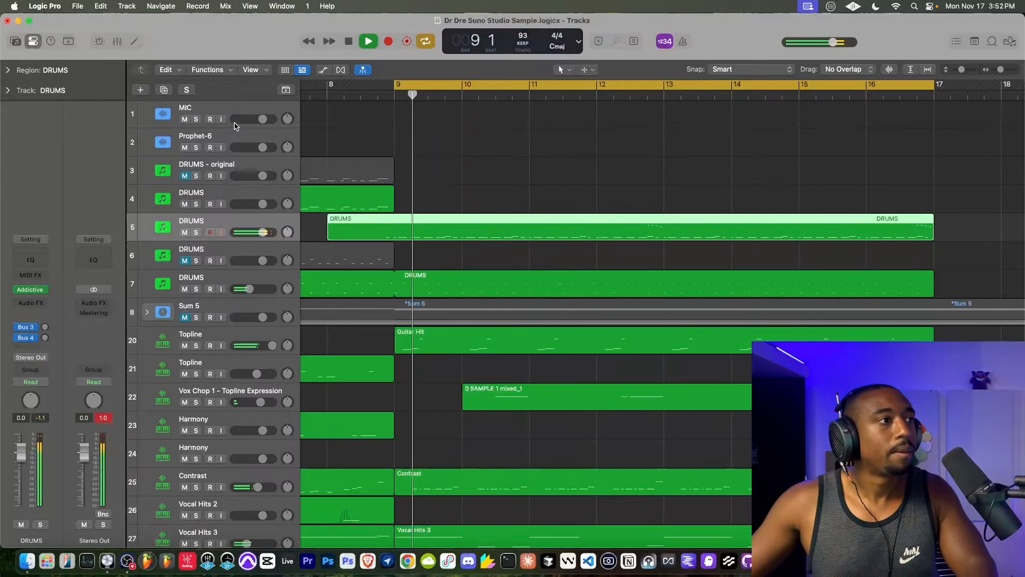
pyautogui.press('space')
pyautogui.click(221, 119)
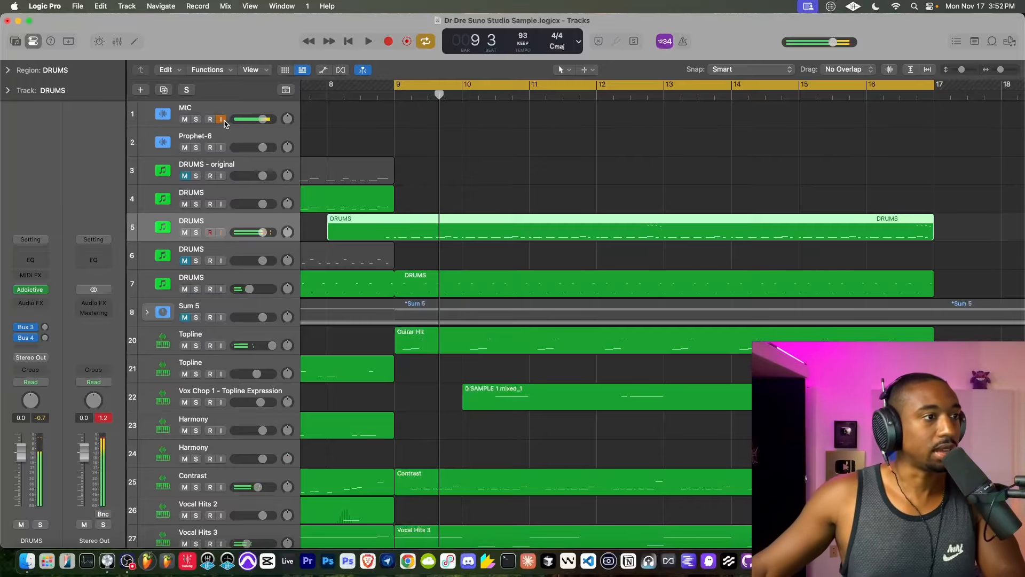
pyautogui.click(221, 119)
pyautogui.press('space')
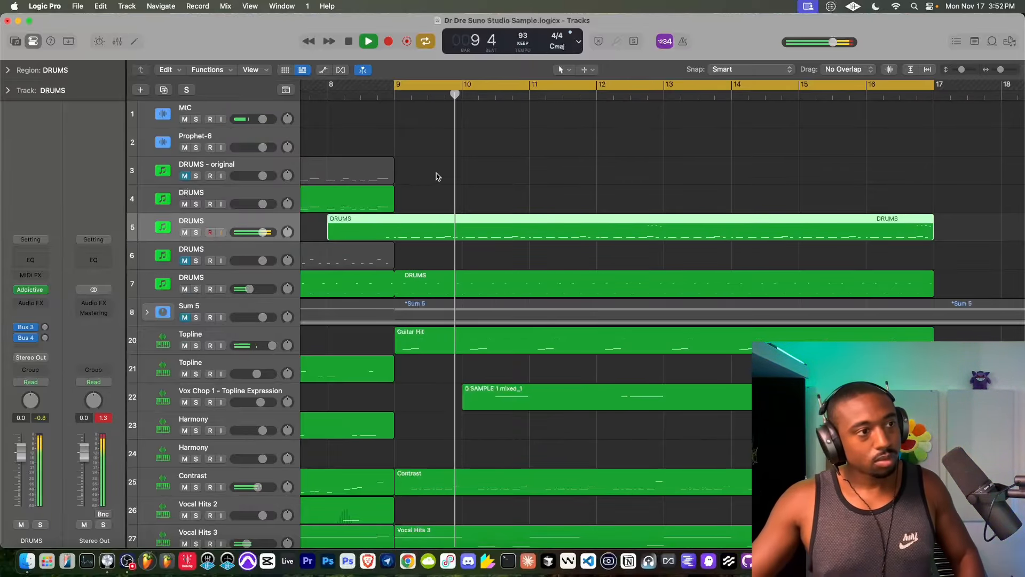
# - Duplicate the DRUMS track 5 and record another drum part on the copy from bar 9 to bar 17
pyautogui.press('space')
pyautogui.press('super+d')
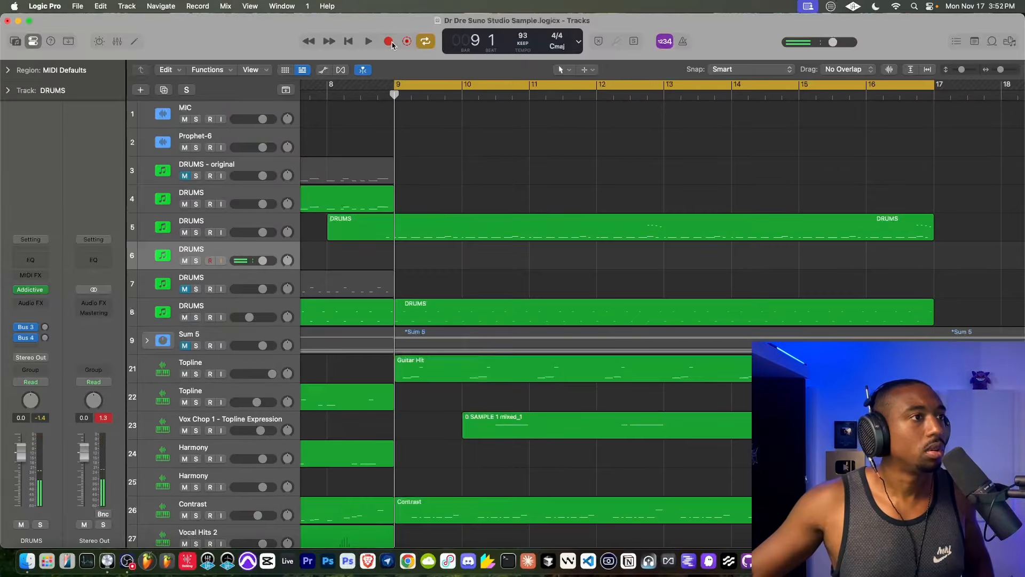
pyautogui.click(392, 43)
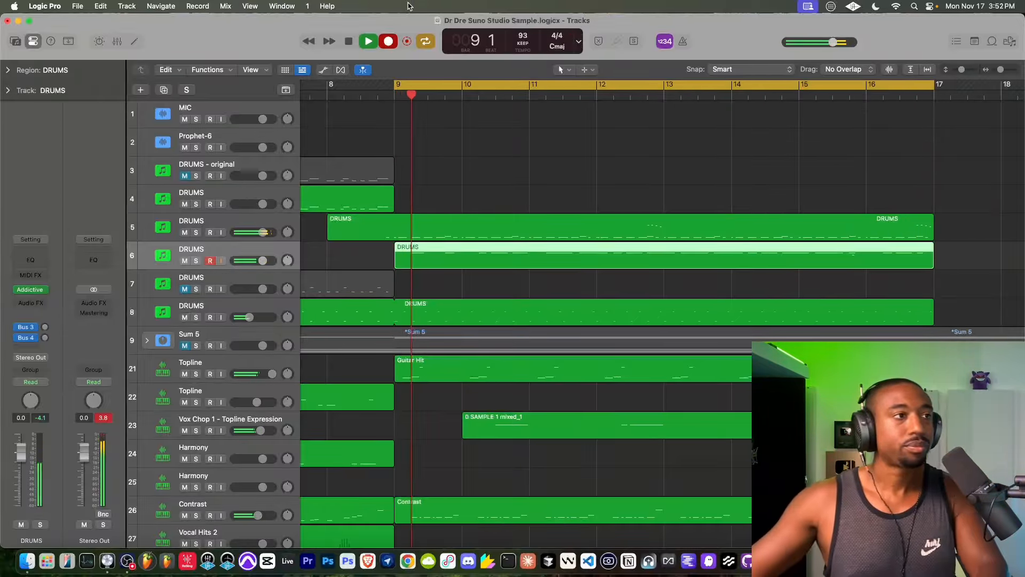
pyautogui.press('space')
pyautogui.click(384, 40)
pyautogui.press('space')
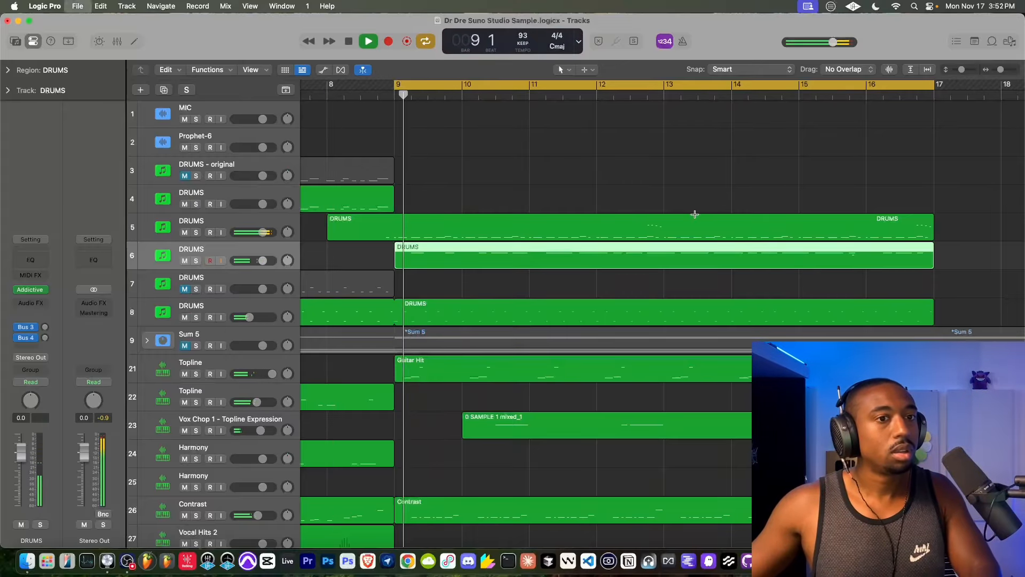
# - Delete the stray low note near the end of bar 15 from the new DRUMS region and close the Piano Roll
pyautogui.doubleClick(682, 261)
pyautogui.press('z')
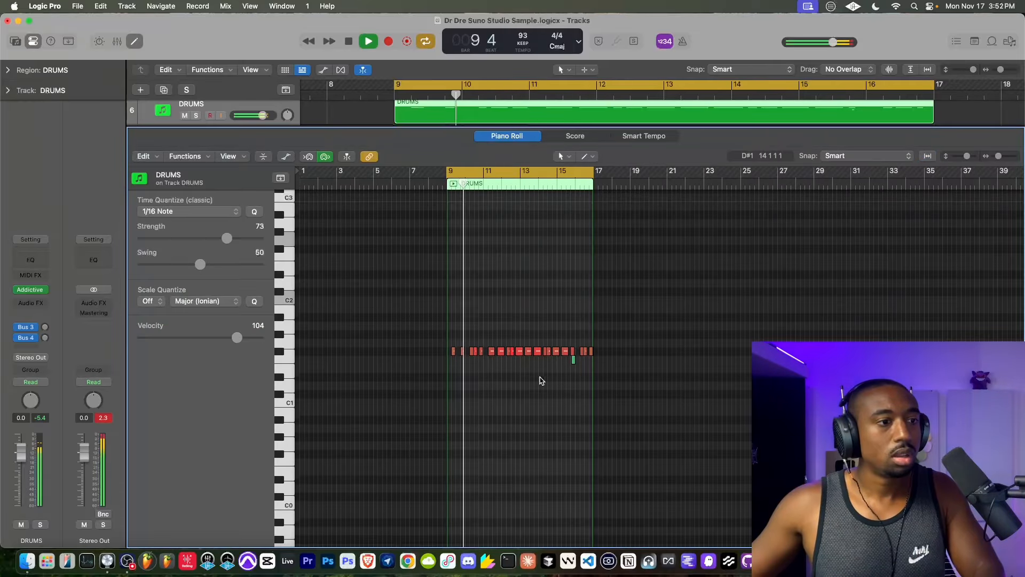
pyautogui.moveTo(565, 363); pyautogui.dragTo(586, 359)
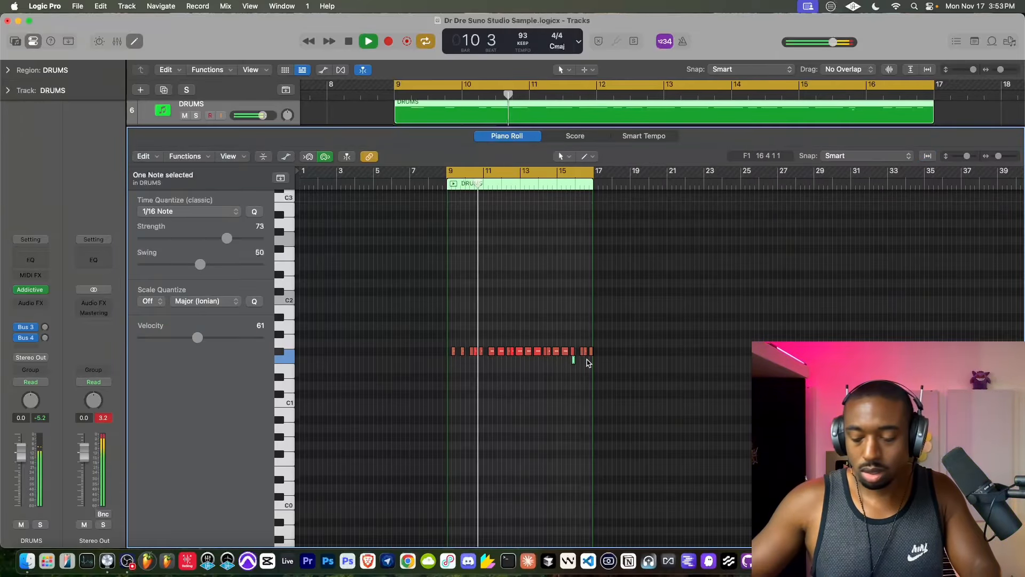
pyautogui.press('Delete')
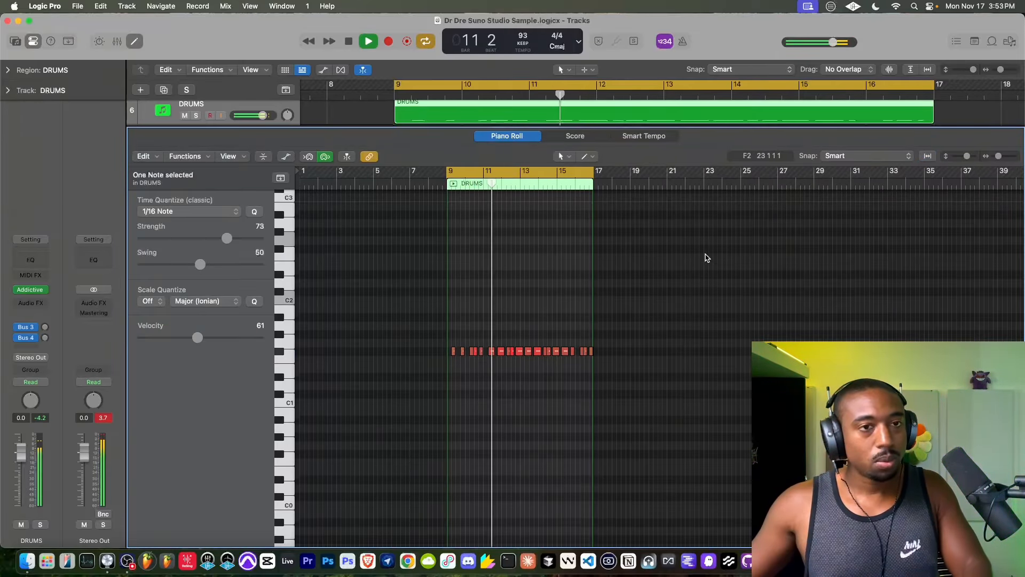
pyautogui.moveTo(327, 127); pyautogui.dragTo(326, 544)
# - Raise the snare channel's volume slightly in Addictive Drums 2 on DRUMS track 5 and close the plug-in
pyautogui.scroll(2, 405, 314)
pyautogui.scroll(4, 405, 314)
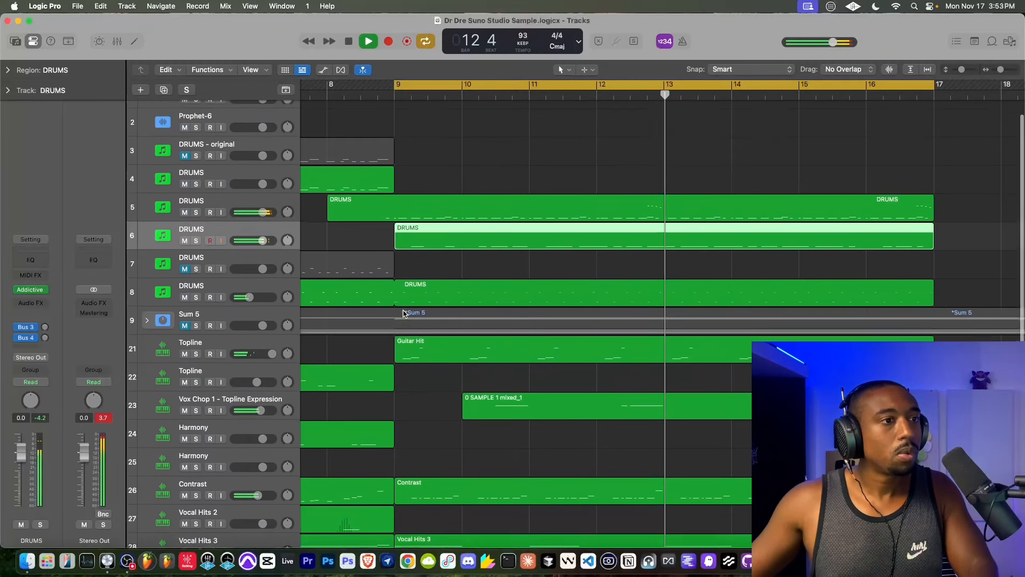
pyautogui.hscroll(-9, 404, 314)
pyautogui.scroll(-10, 405, 314)
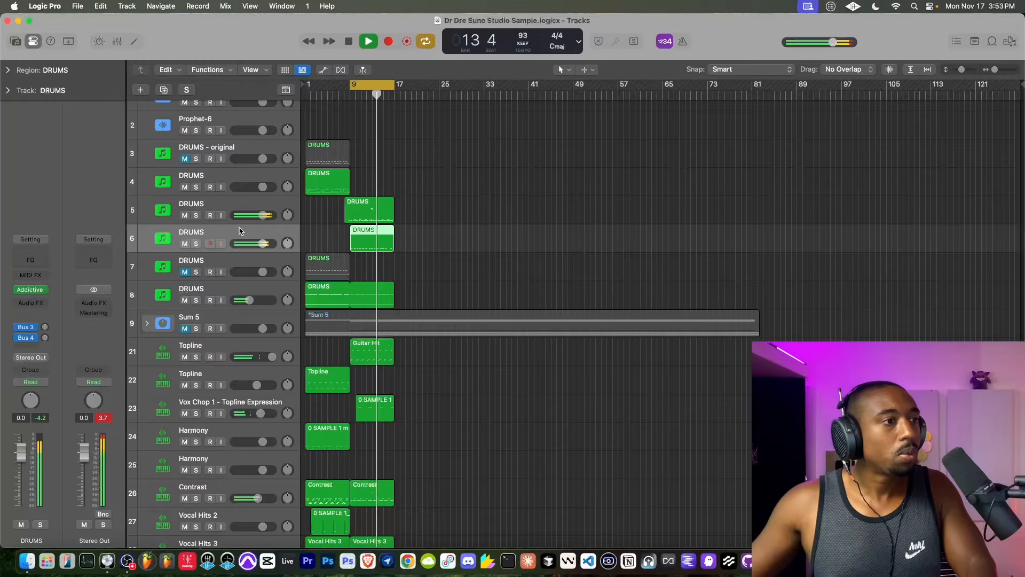
pyautogui.click(219, 206)
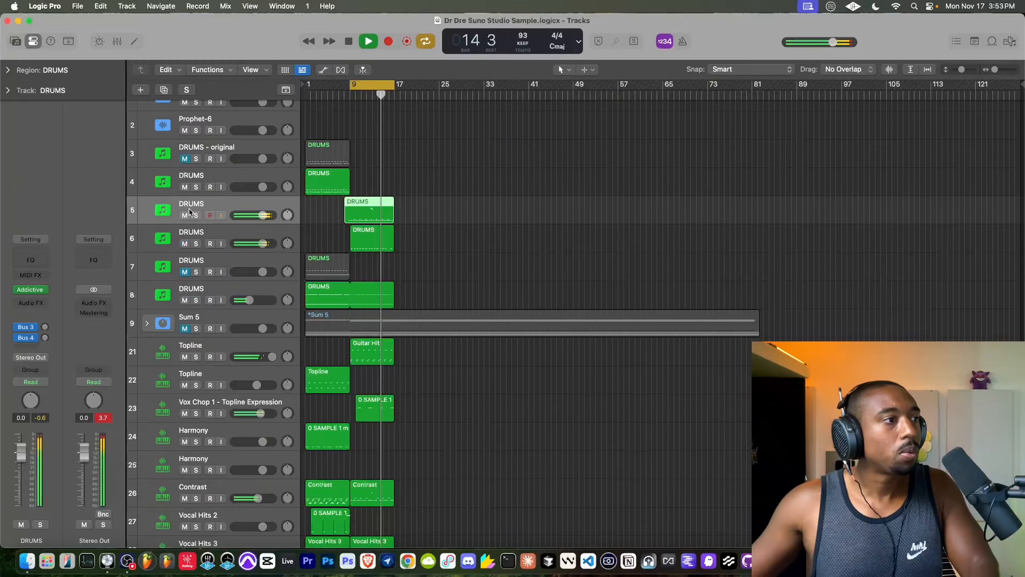
pyautogui.click(31, 290)
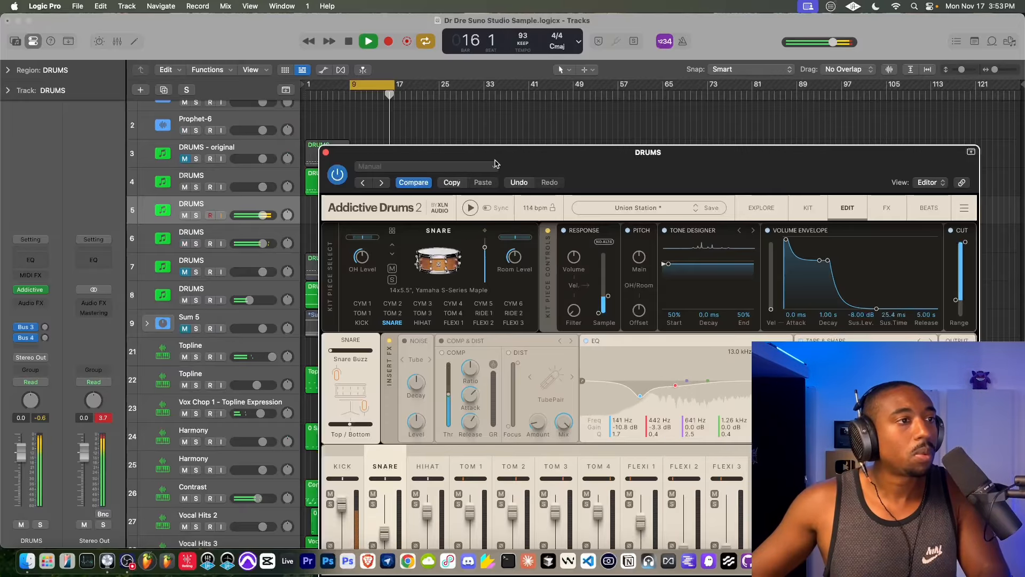
pyautogui.moveTo(507, 161); pyautogui.dragTo(467, 97)
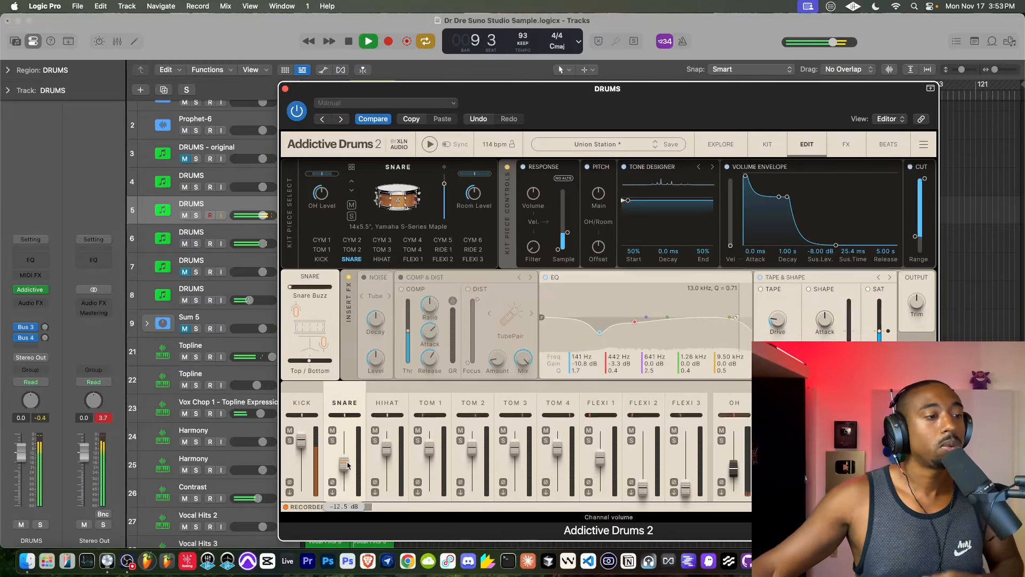
pyautogui.scroll(3, 347, 464)
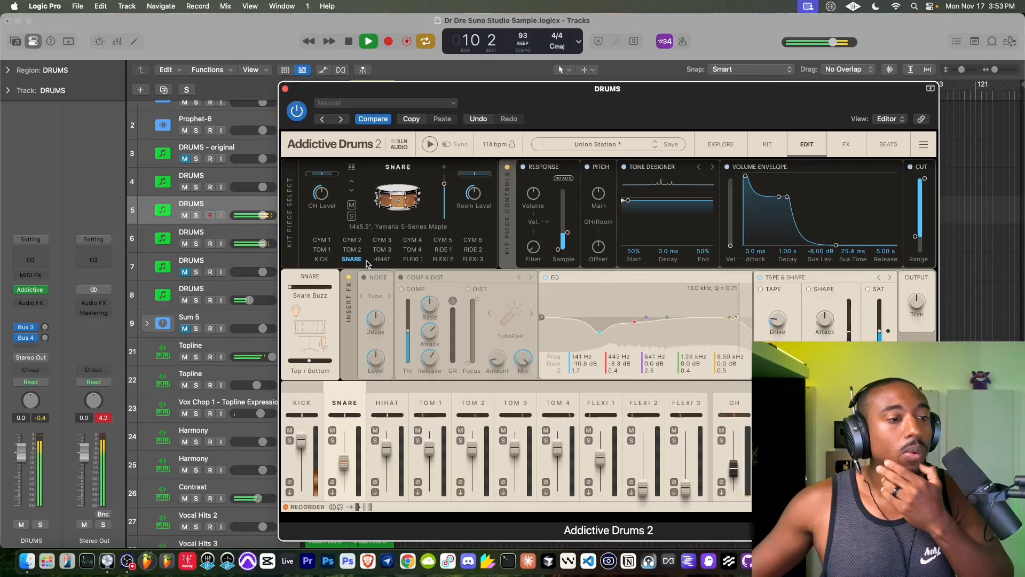
pyautogui.click(285, 89)
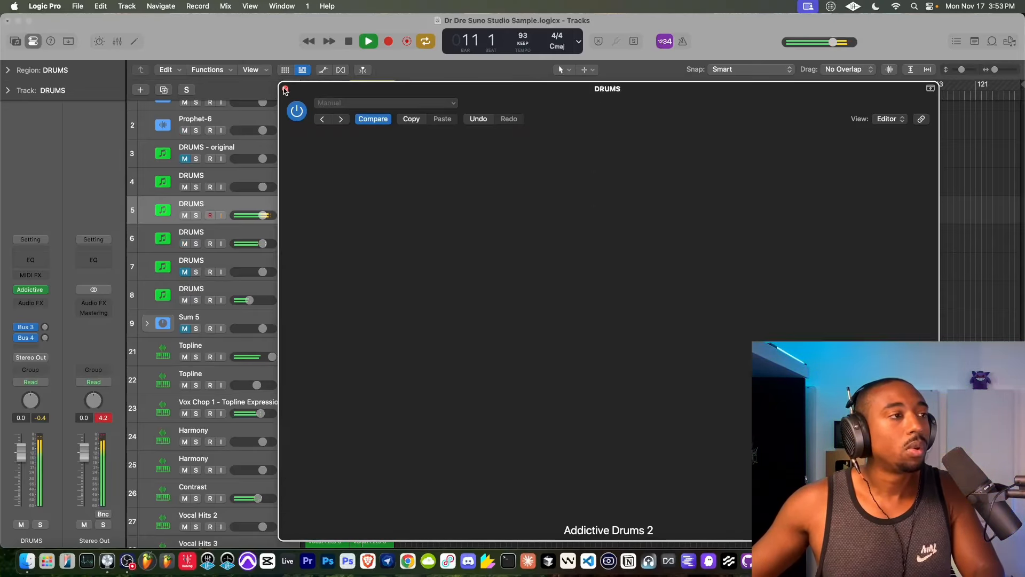
pyautogui.scroll(10, 362, 211)
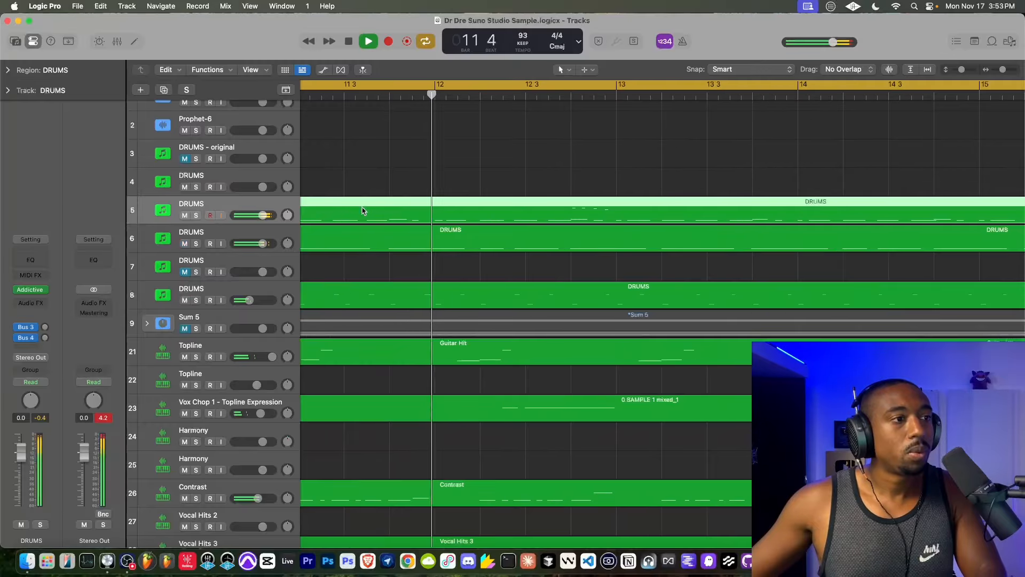
pyautogui.scroll(-10, 362, 211)
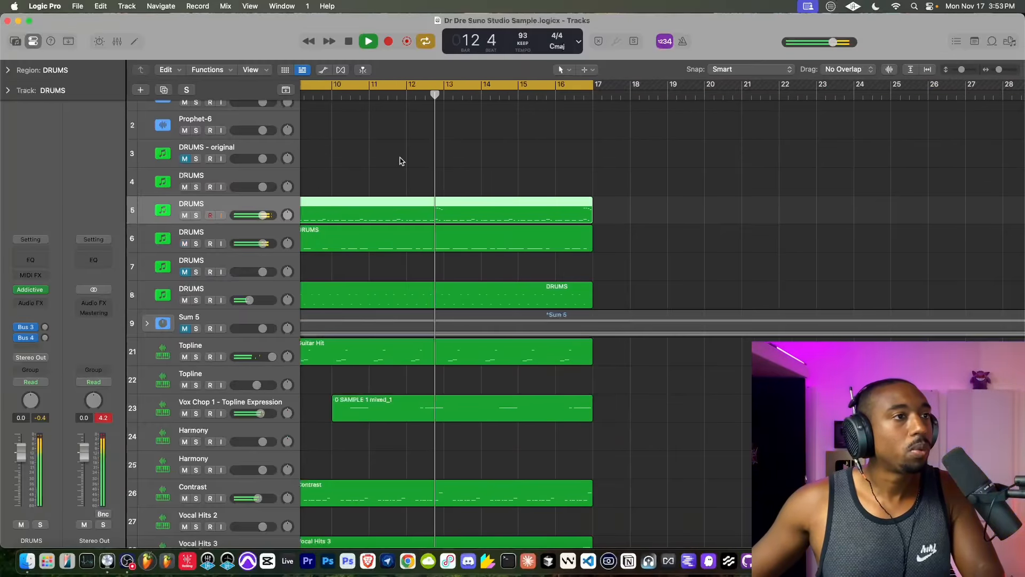
# - Try a project tempo of 92 BPM while playing the second eight-bar section
pyautogui.hscroll(-3, 425, 144)
pyautogui.scroll(-5, 451, 206)
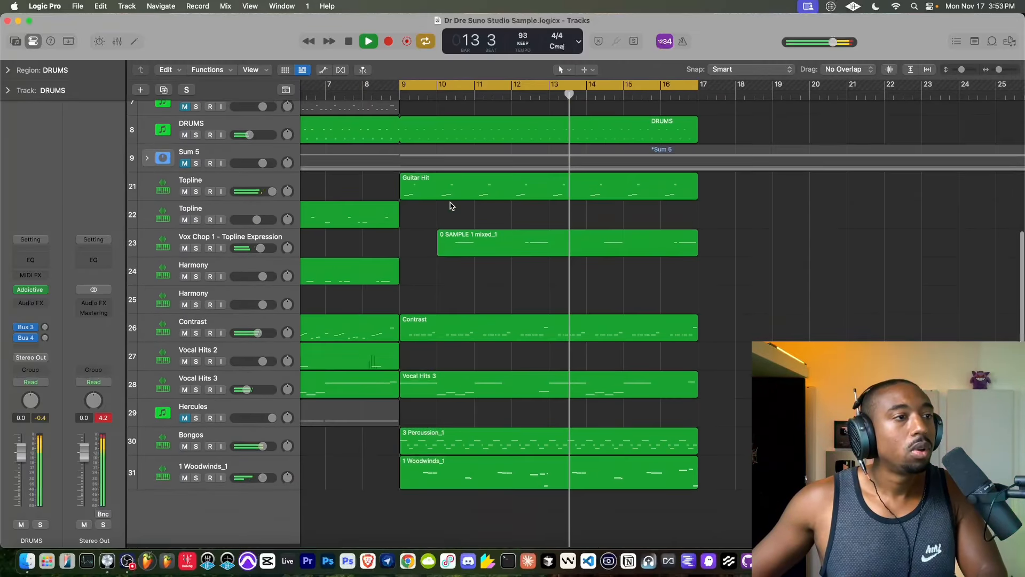
pyautogui.scroll(4, 450, 207)
pyautogui.moveTo(523, 36); pyautogui.dragTo(523, 40)
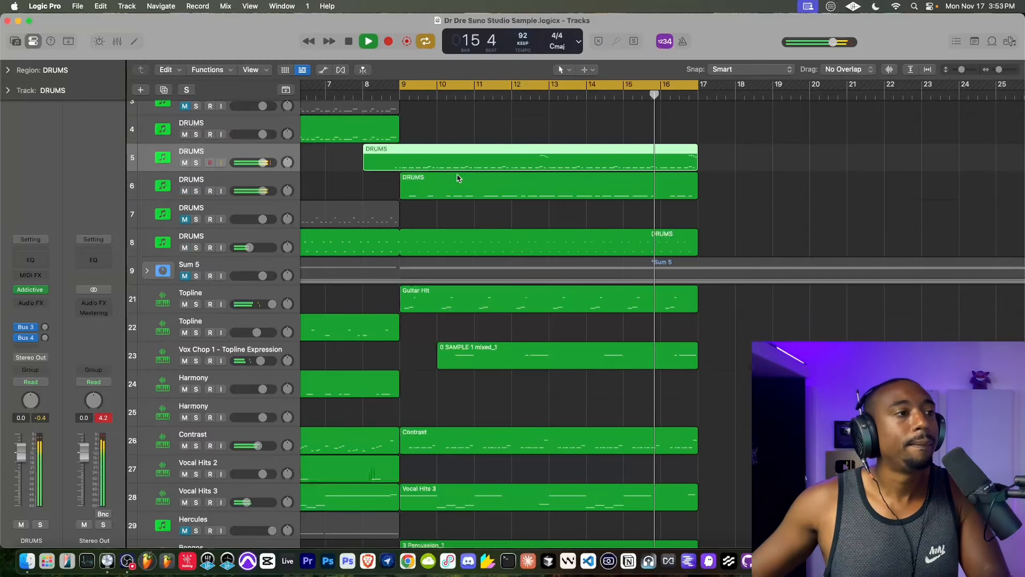
pyautogui.scroll(3, 457, 178)
pyautogui.scroll(-2, 448, 183)
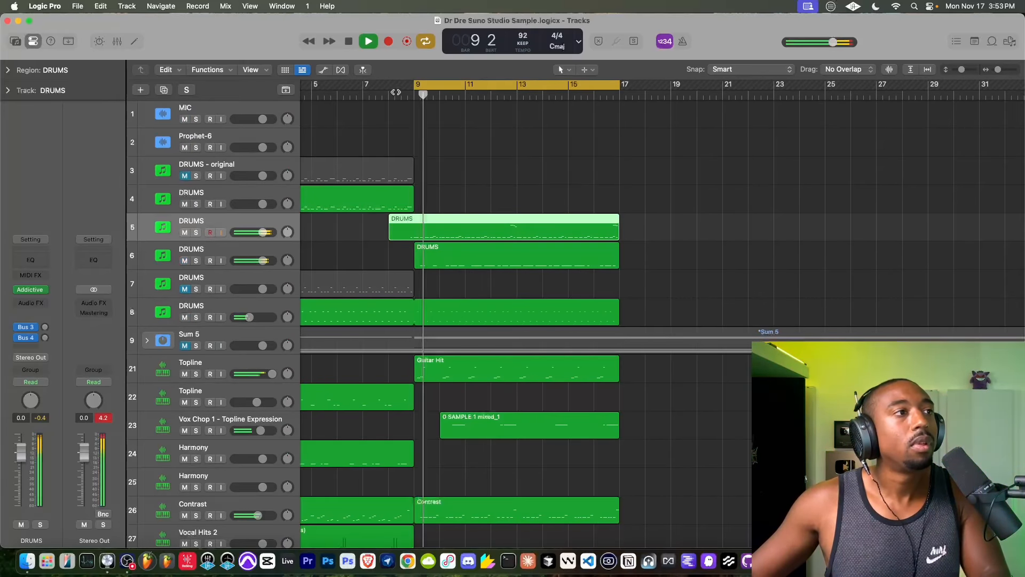
# - Extend the cycle range back to bar 1 so it covers bars 1 to 17, and play the full loop
pyautogui.press('space')
pyautogui.click(350, 43)
pyautogui.click(350, 43)
pyautogui.press('space')
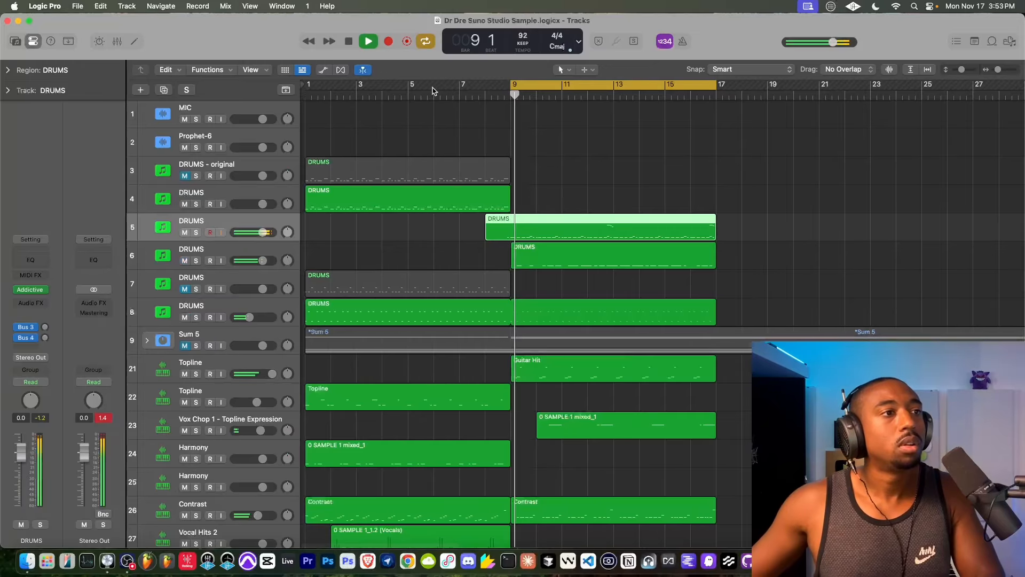
pyautogui.press('space')
pyautogui.moveTo(512, 85); pyautogui.dragTo(310, 87)
pyautogui.press('space')
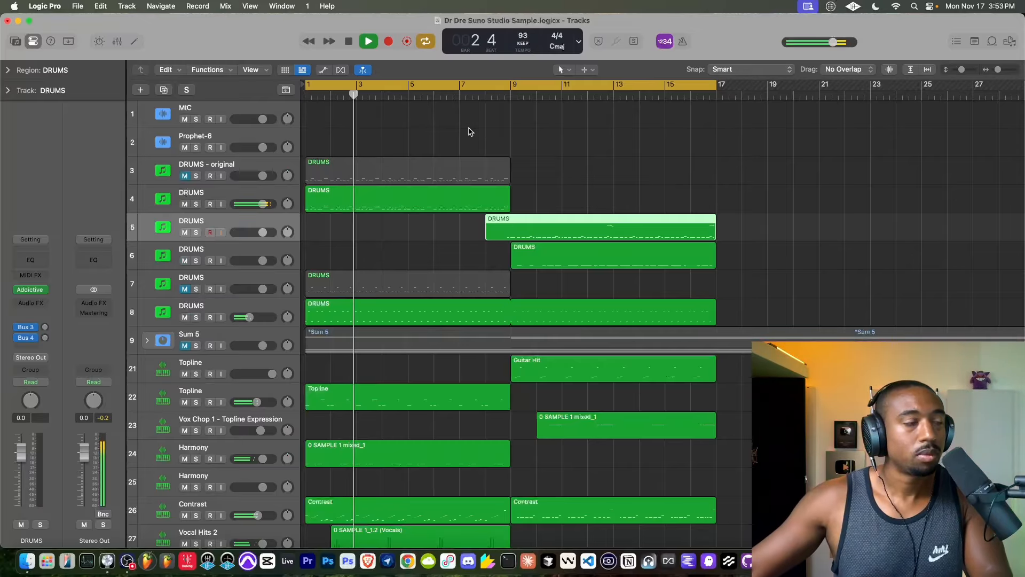
pyautogui.press('super+Left')
pyautogui.press('super+Left')
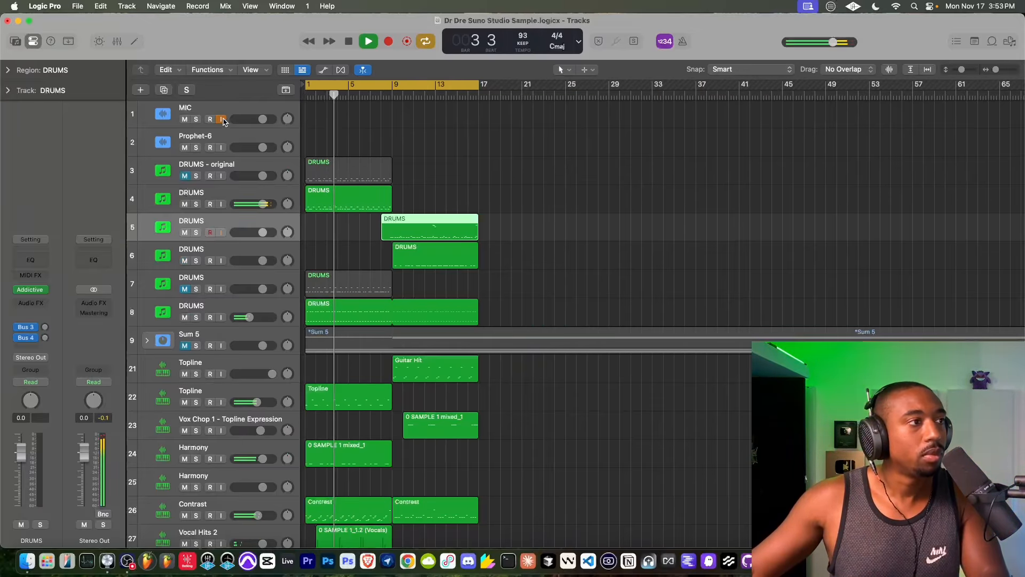
# - Look over the sample and instrument tracks during playback and select the Hercules track 29
pyautogui.scroll(-5, 426, 220)
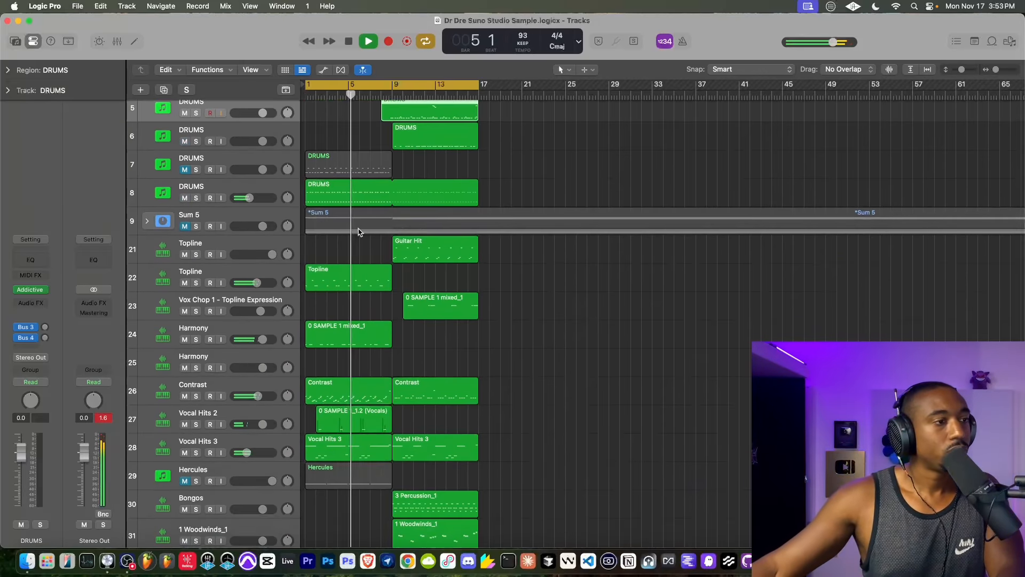
pyautogui.scroll(-3, 342, 240)
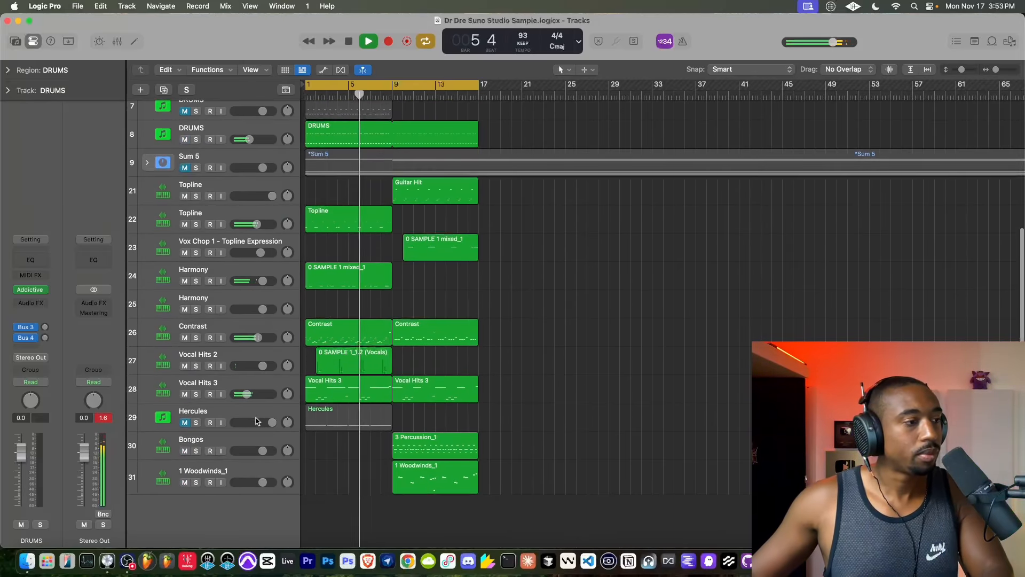
pyautogui.click(224, 417)
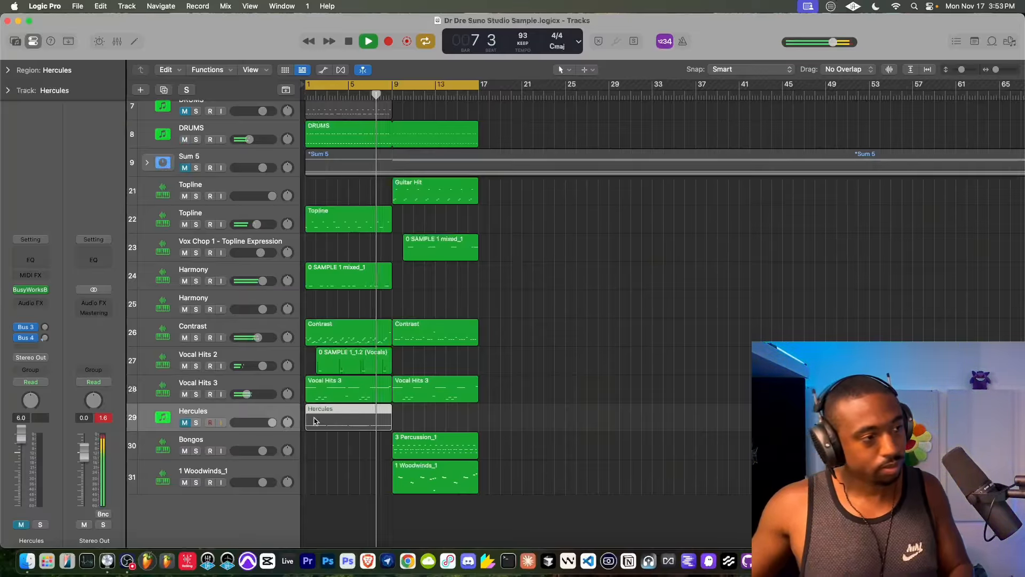
pyautogui.scroll(4, 321, 373)
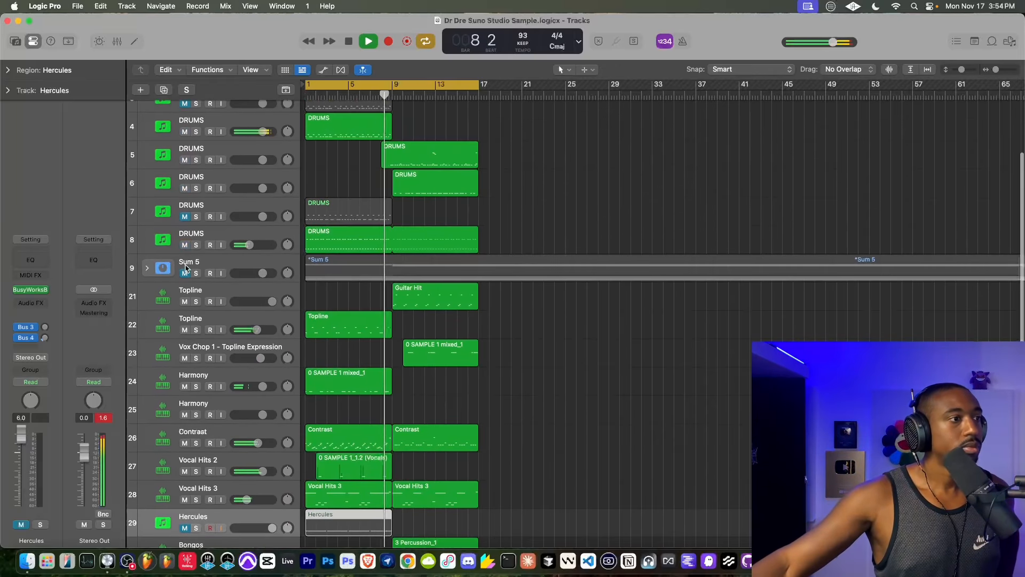
pyautogui.scroll(3, 414, 252)
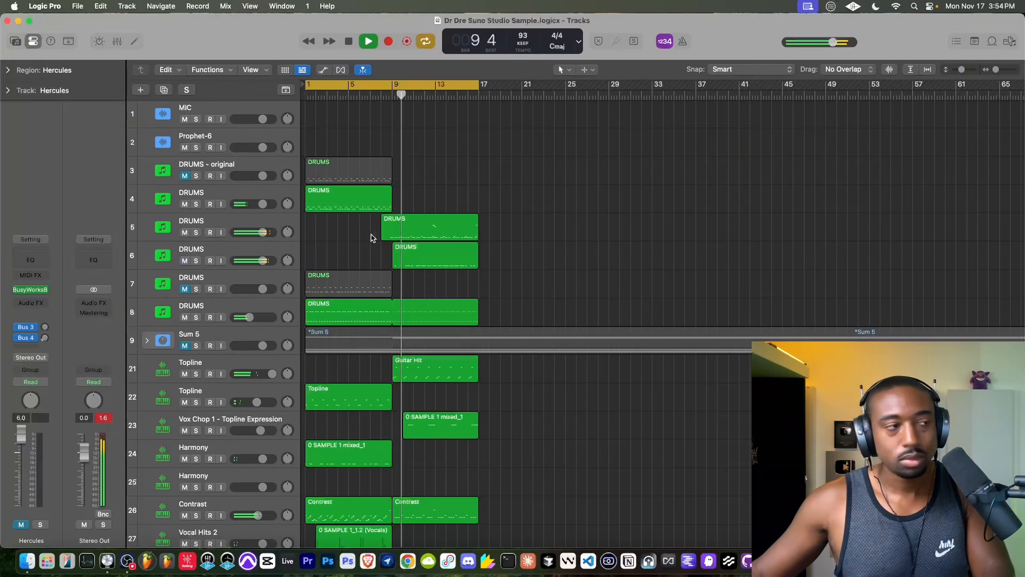
# - Record a live audio part on the Prophet-6 track from about bar 7 to bar 17
pyautogui.click(217, 141)
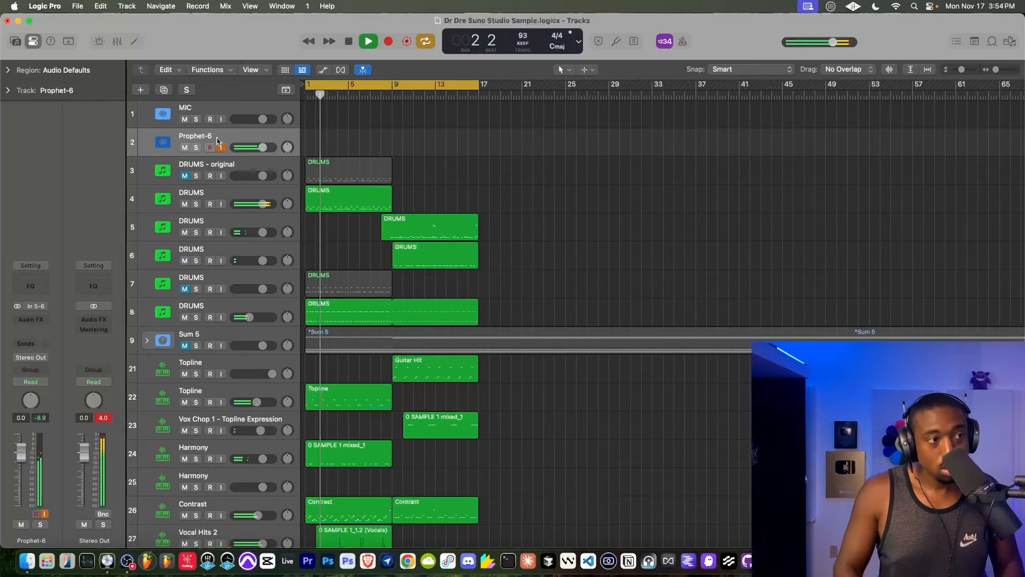
pyautogui.click(356, 98)
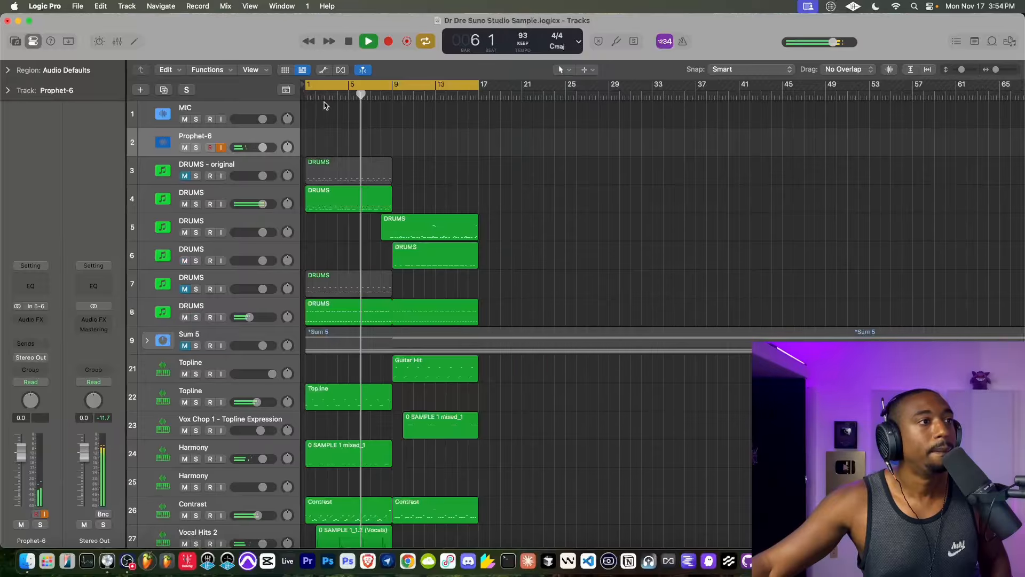
pyautogui.click(390, 42)
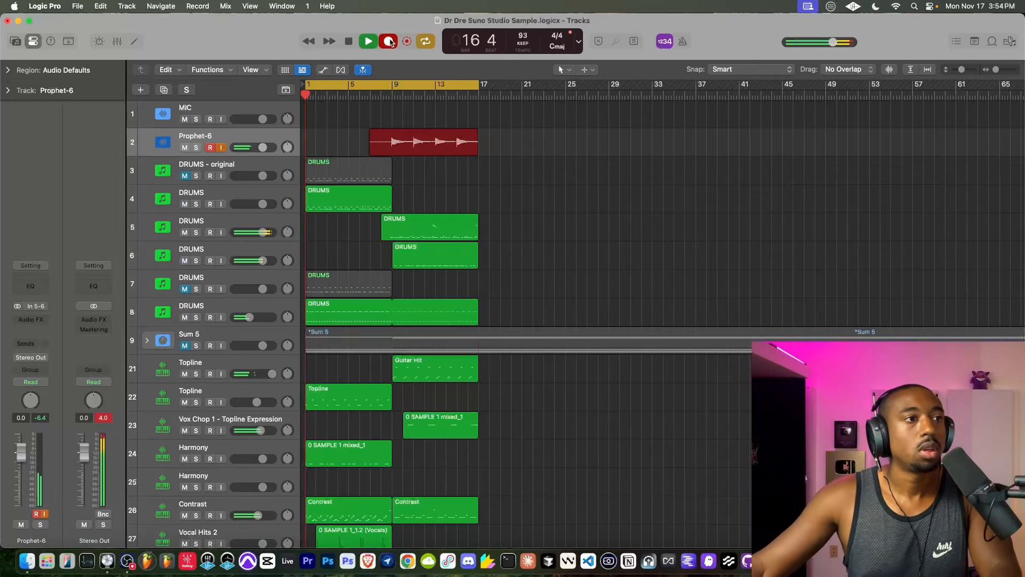
pyautogui.click(390, 43)
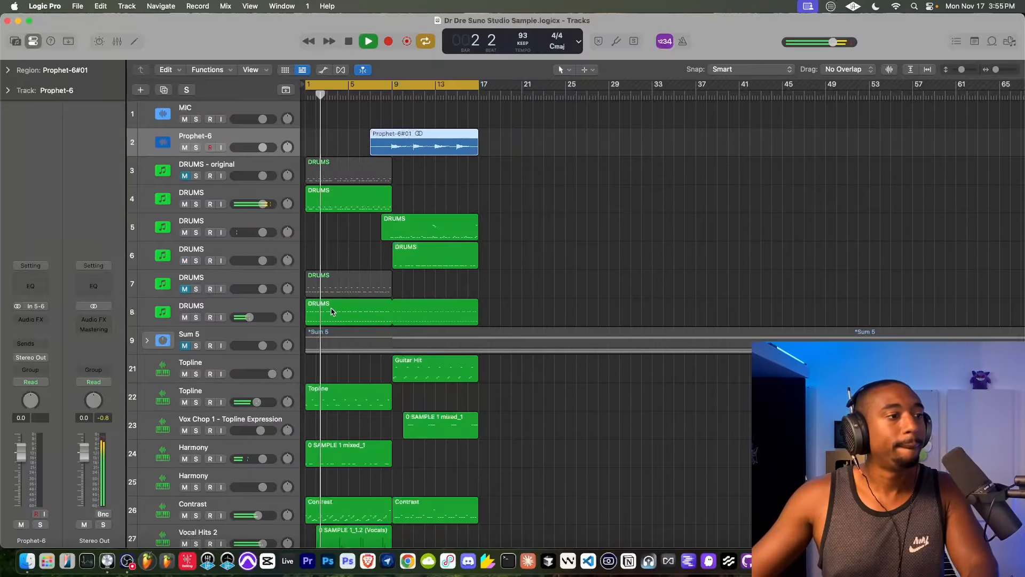
# - Check the Sample Delay settings on the Contrast track 26 and close the plug-in
pyautogui.scroll(-5, 324, 336)
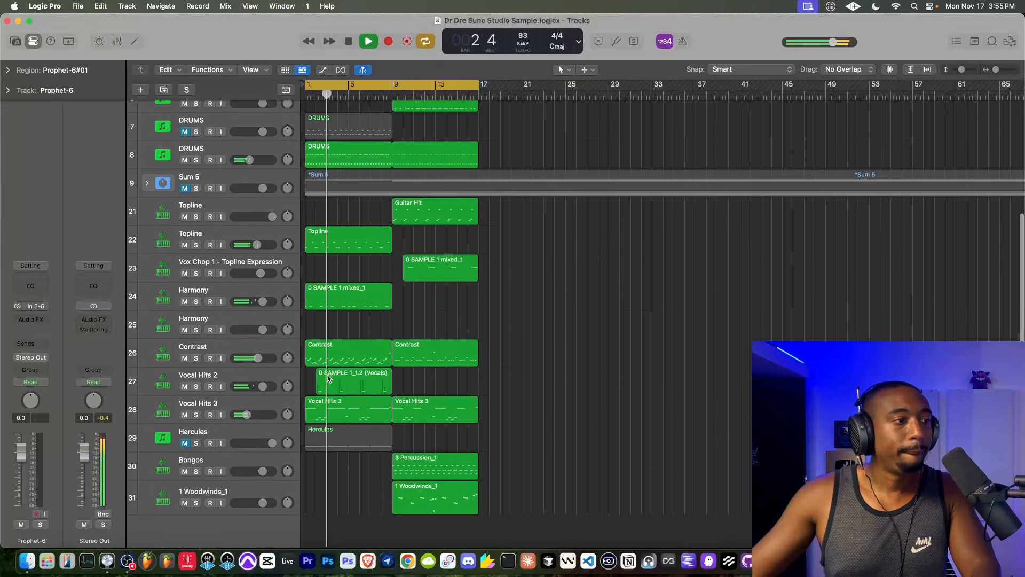
pyautogui.click(243, 350)
pyautogui.click(31, 315)
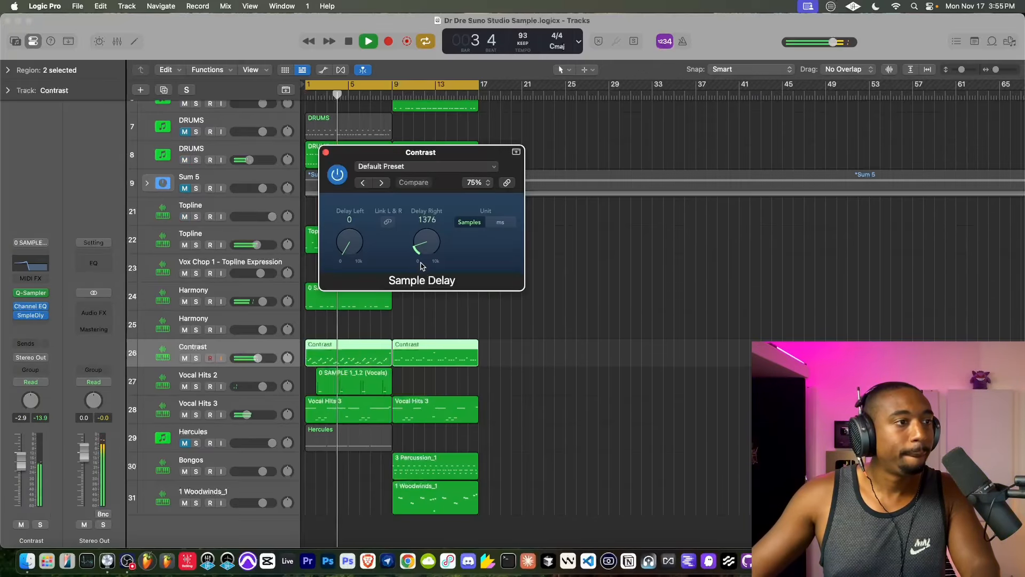
pyautogui.click(325, 153)
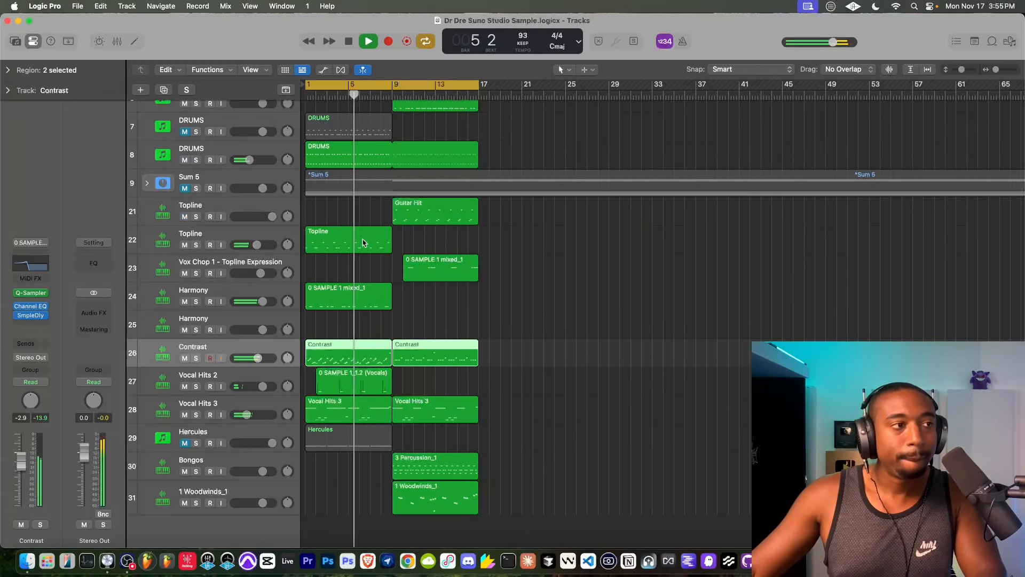
# - Unmute DRUMS track 7, compare the beat with and without it, and lower its volume slightly
pyautogui.scroll(3, 362, 243)
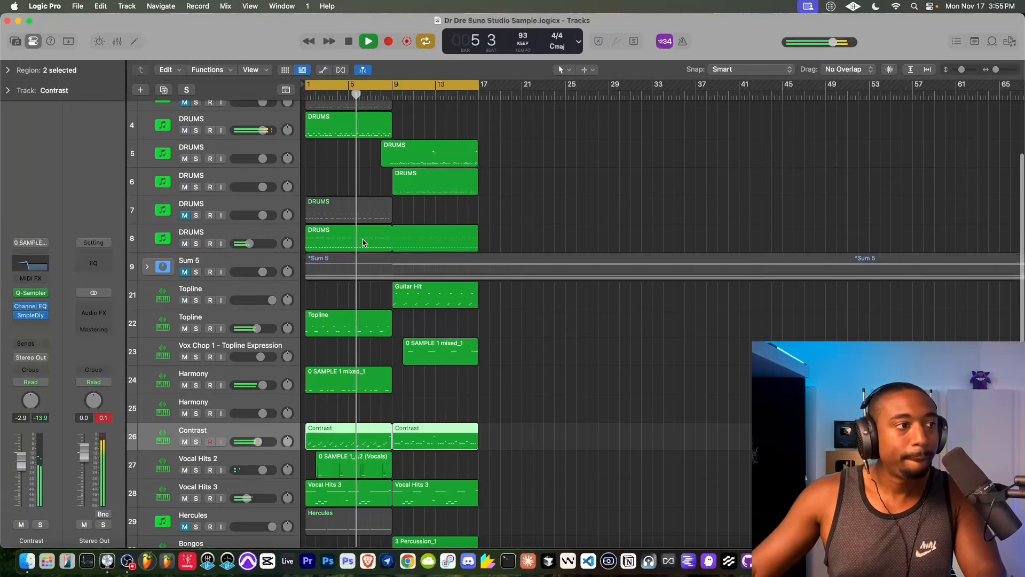
pyautogui.click(184, 243)
pyautogui.click(185, 244)
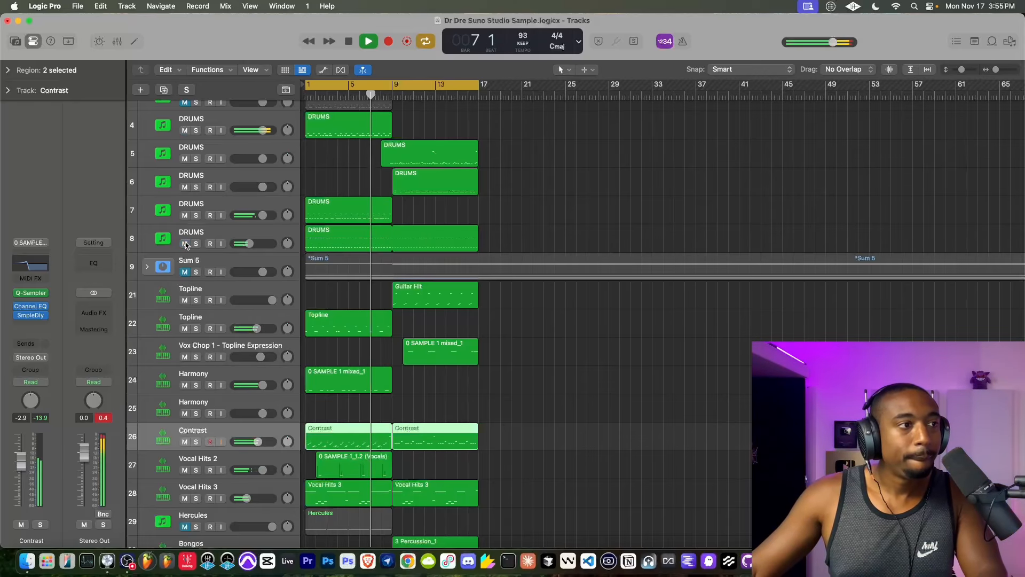
pyautogui.scroll(2, 355, 209)
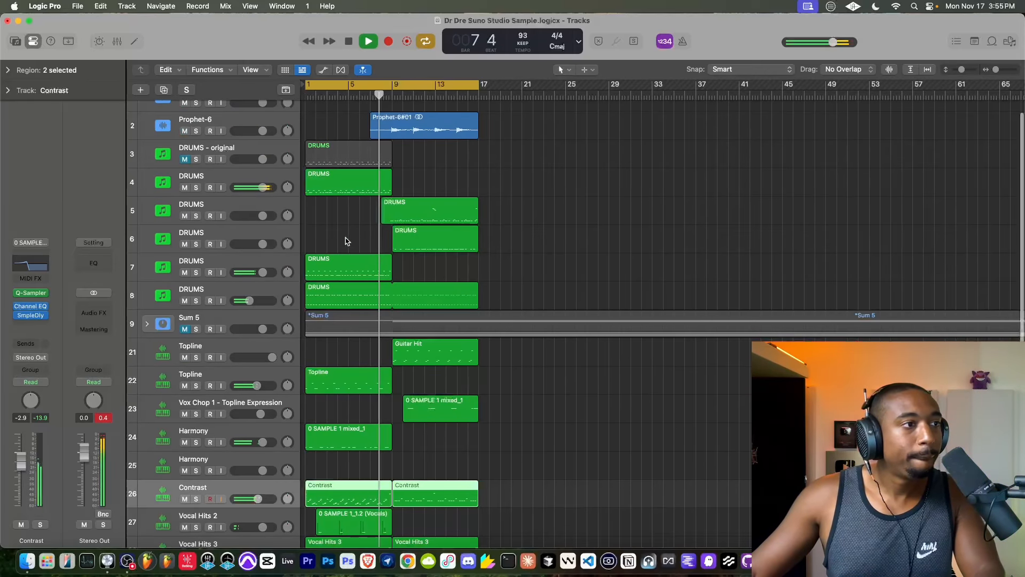
pyautogui.click(185, 273)
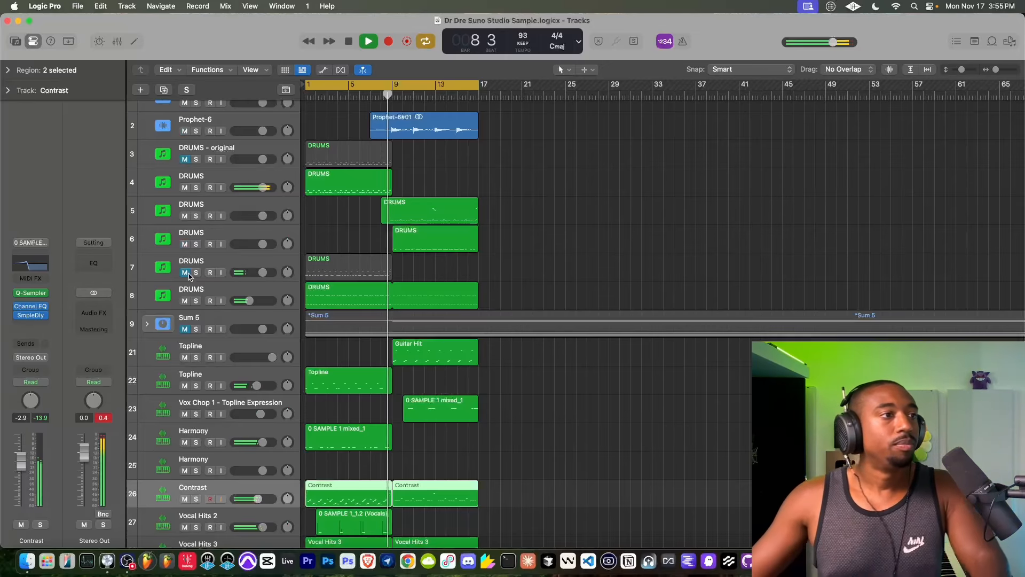
pyautogui.click(184, 273)
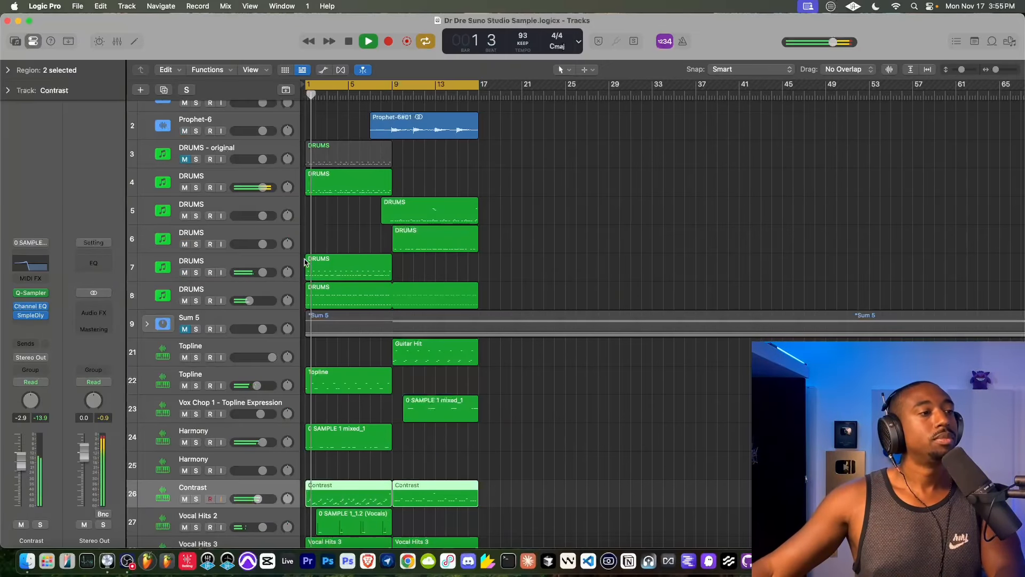
pyautogui.moveTo(263, 272); pyautogui.dragTo(254, 272)
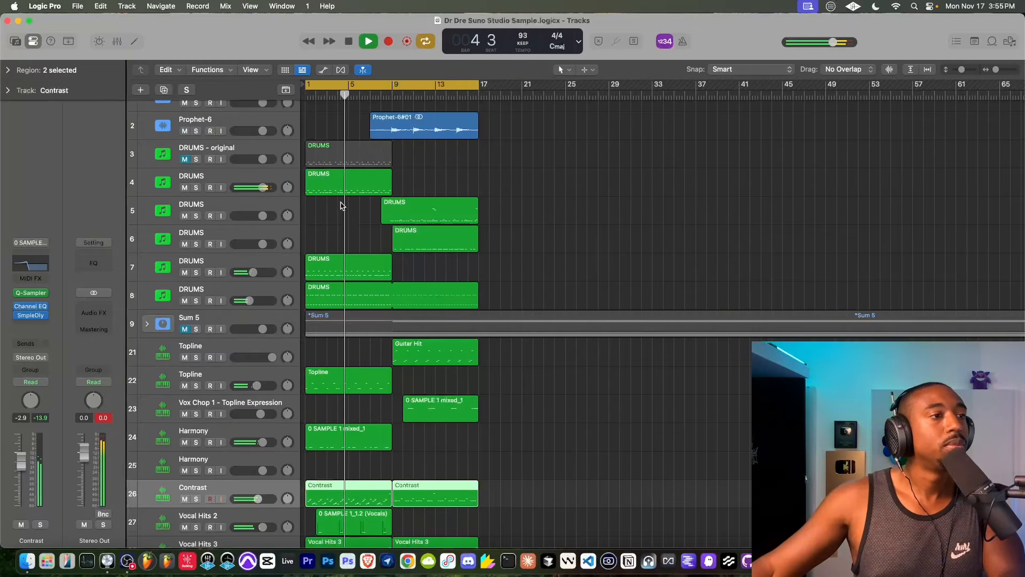
# - Overdub extra drum hits leading into bar 9 in the DRUMS region on track 5
pyautogui.click(395, 211)
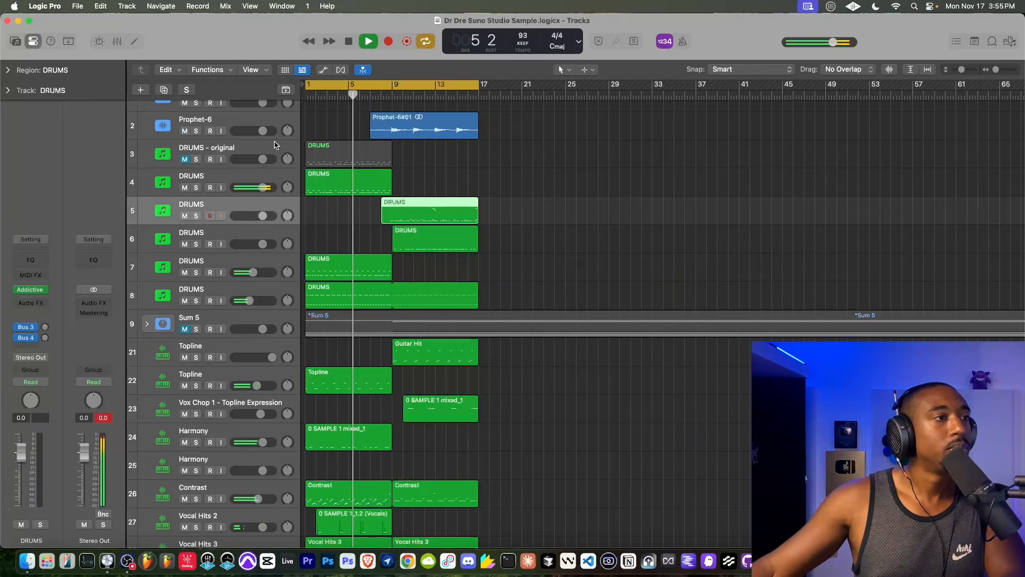
pyautogui.click(388, 42)
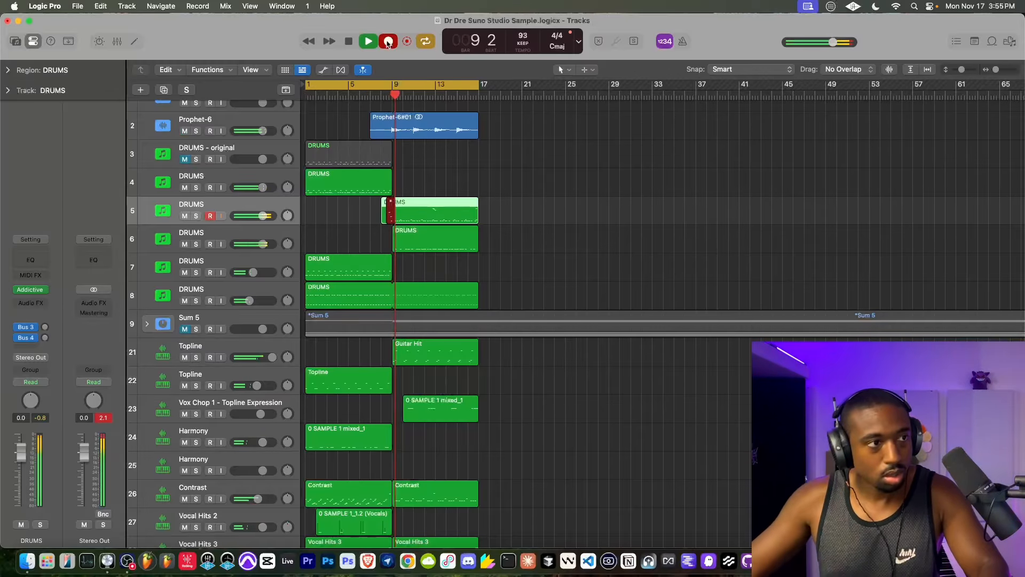
pyautogui.press('super+period')
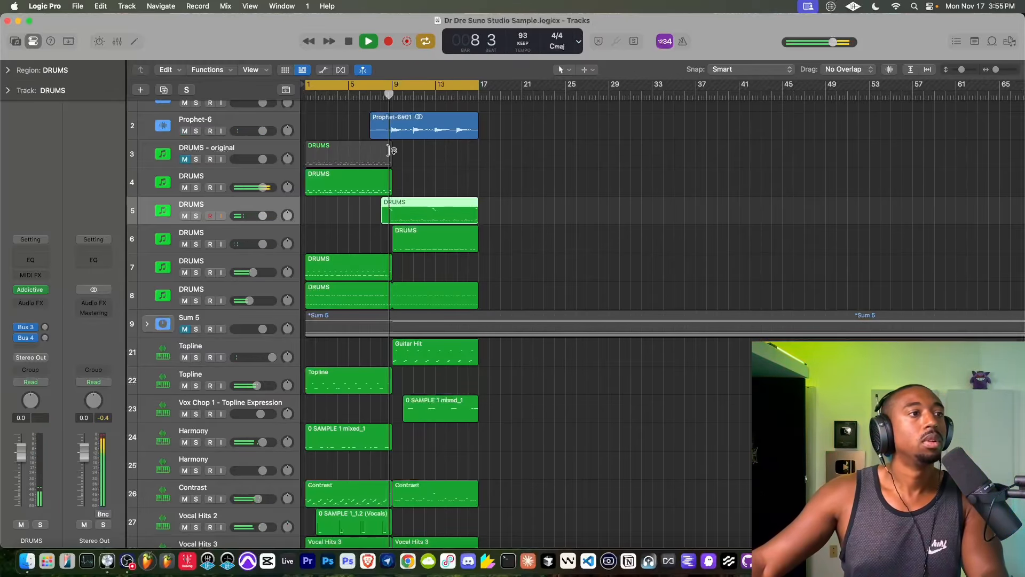
# - Set 1/16-note quantize strength to 100 for the high fill notes near bars 9, 13 and 17 in DRUMS track 5, and close the Piano Roll
pyautogui.press('e')
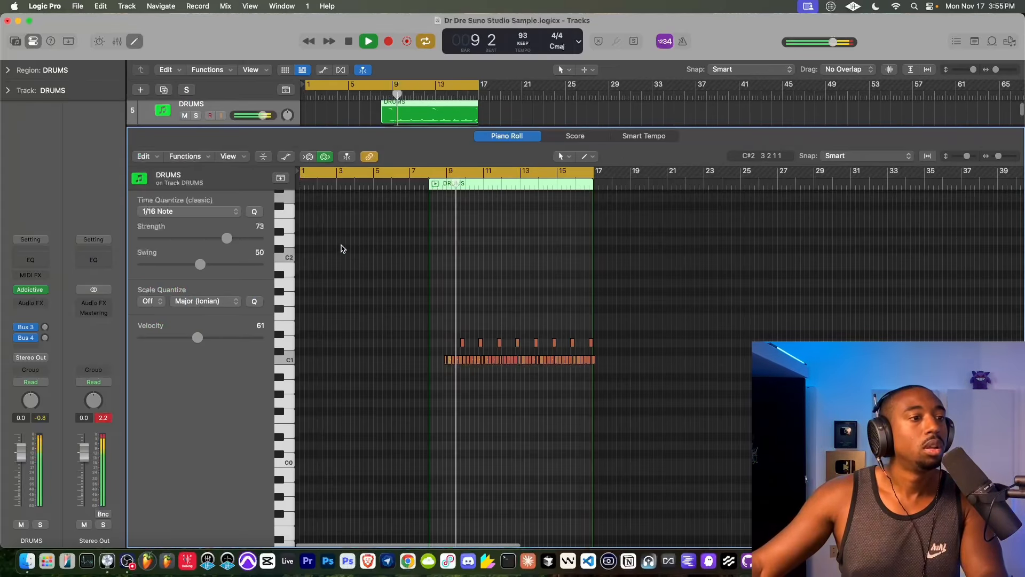
pyautogui.scroll(8, 396, 279)
pyautogui.moveTo(662, 336); pyautogui.dragTo(406, 227)
pyautogui.moveTo(226, 238); pyautogui.dragTo(260, 238)
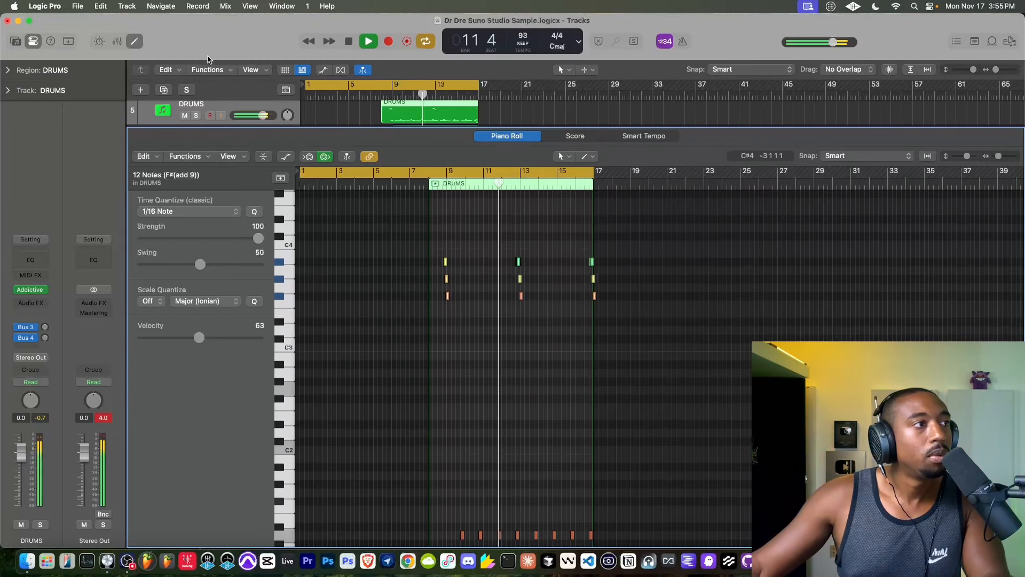
pyautogui.click(134, 42)
# - Delete the Contrast region from bar 9 to bar 17 on track 26, undo to compare, and delete it again
pyautogui.scroll(-3, 454, 320)
pyautogui.click(457, 333)
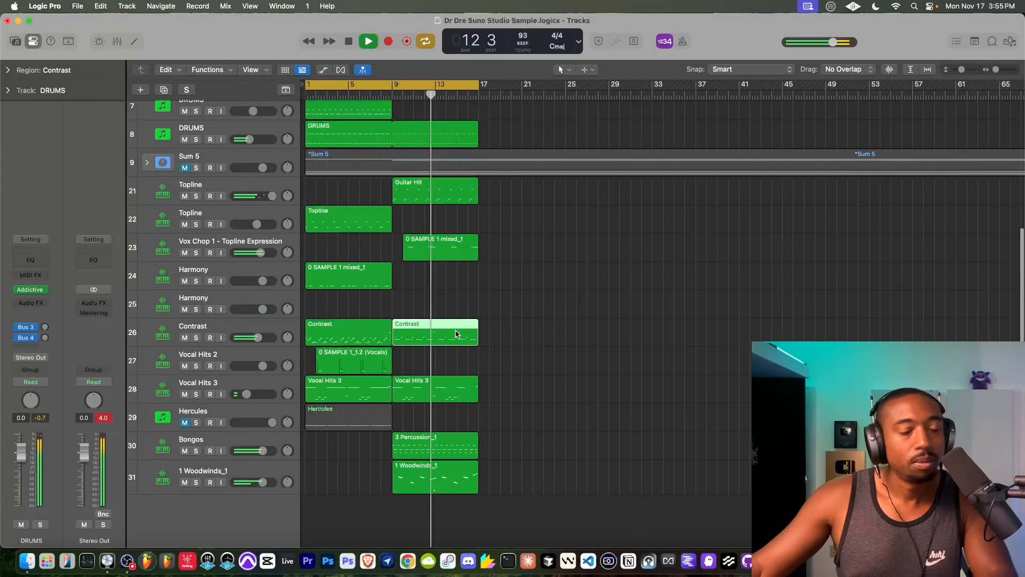
pyautogui.press('Delete')
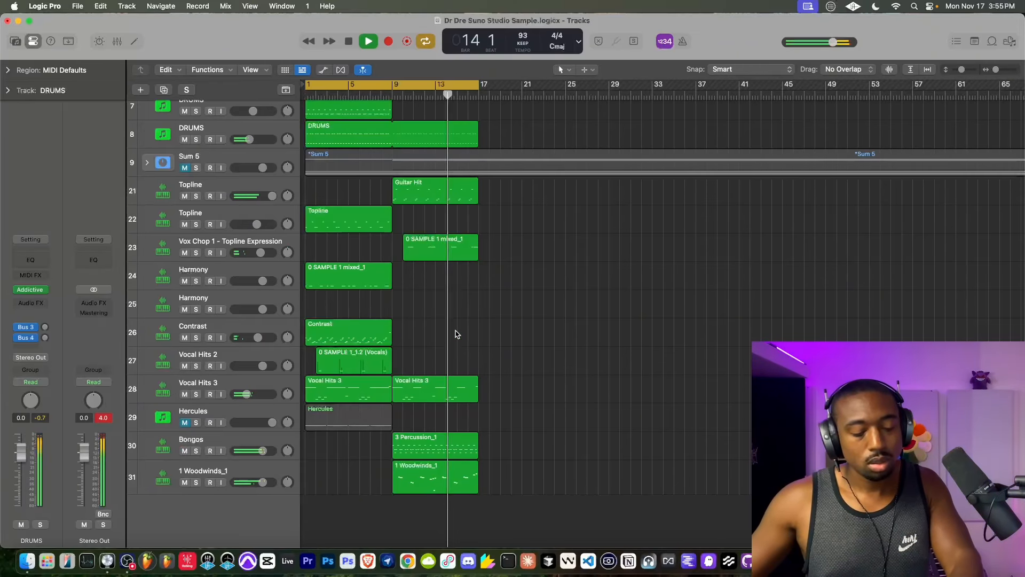
pyautogui.click(258, 333)
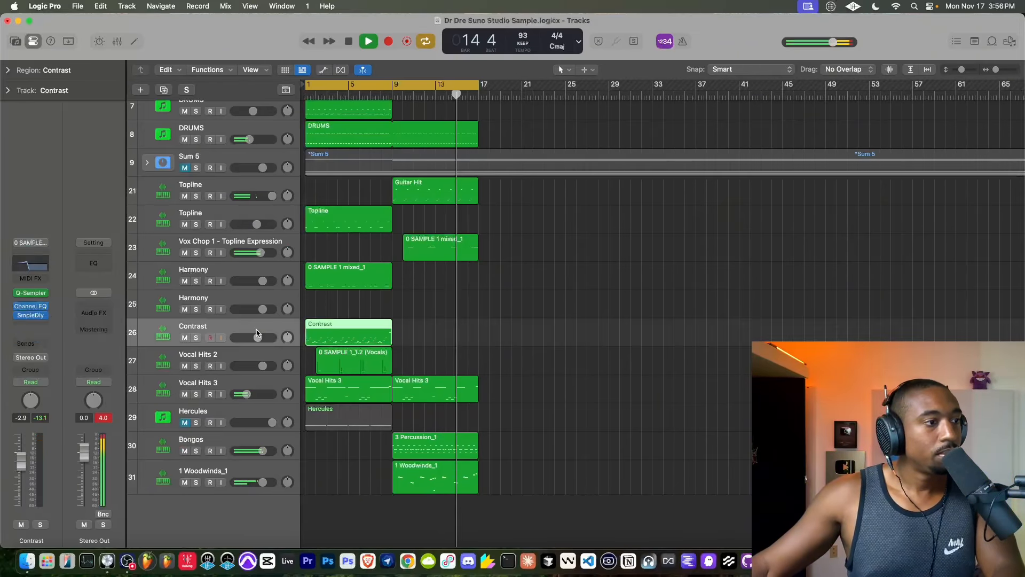
pyautogui.press('super+z')
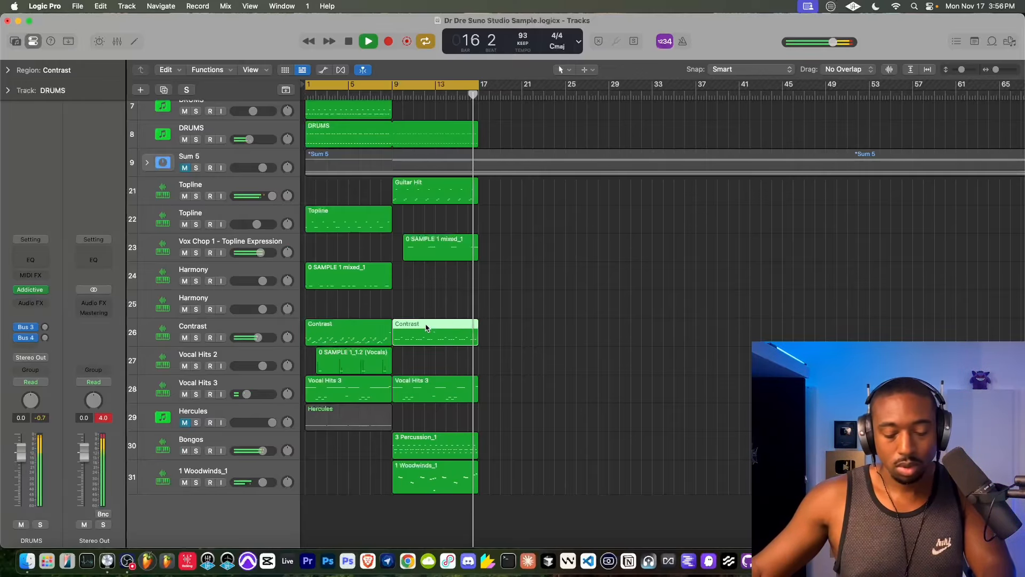
pyautogui.press('Delete')
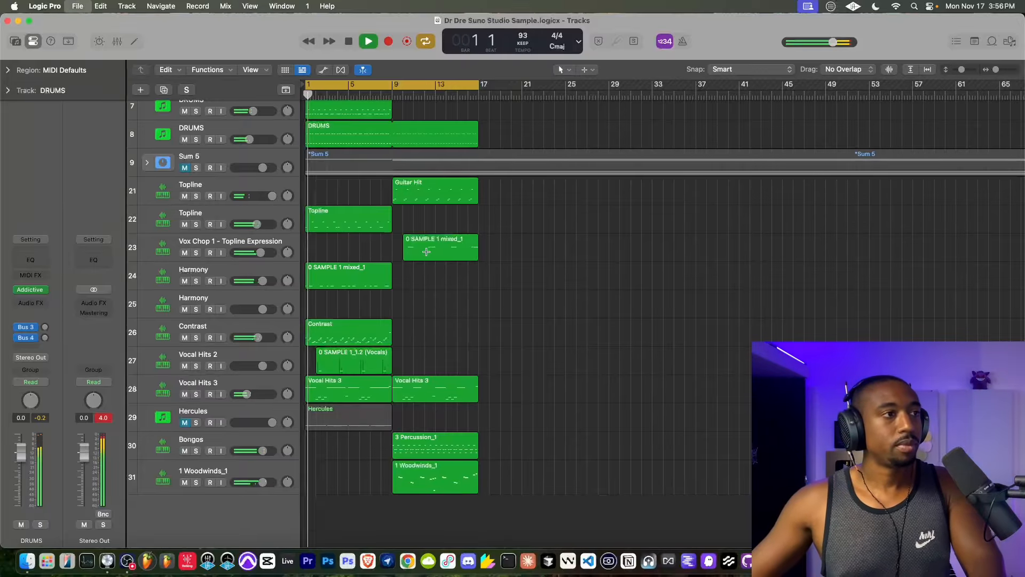
pyautogui.scroll(5, 341, 233)
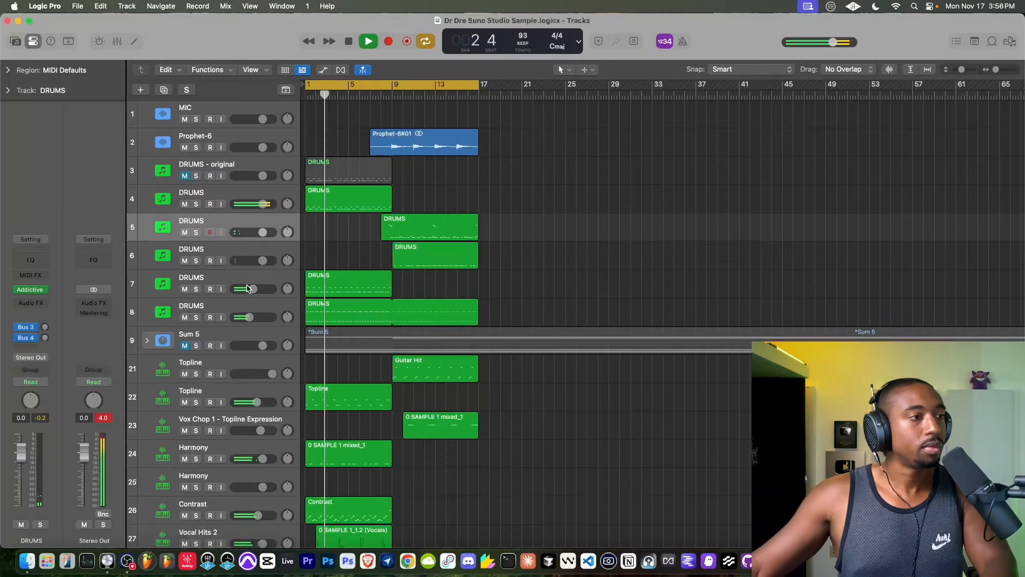
# - Add a Sample Delay to DRUMS track 4 and set its right-channel delay to 536 samples
pyautogui.scroll(-1, 395, 278)
pyautogui.scroll(-5, 395, 278)
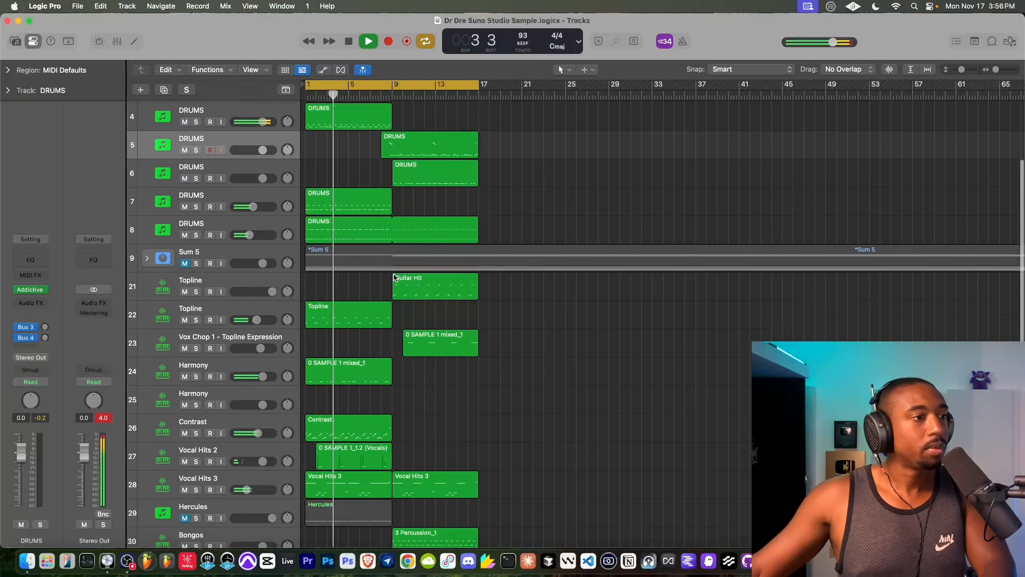
pyautogui.scroll(5, 244, 216)
pyautogui.click(240, 199)
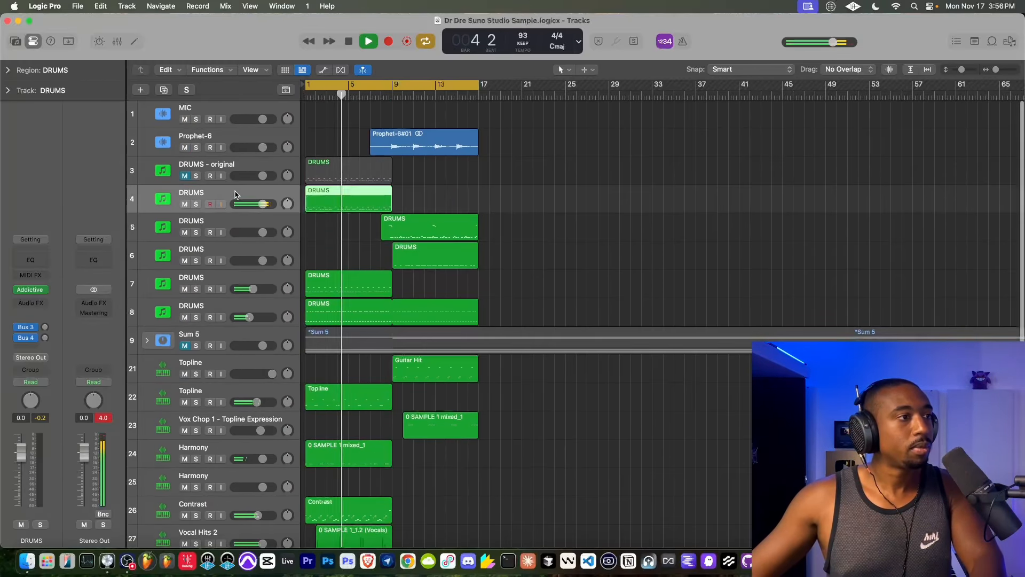
pyautogui.click(27, 304)
pyautogui.write('sample')
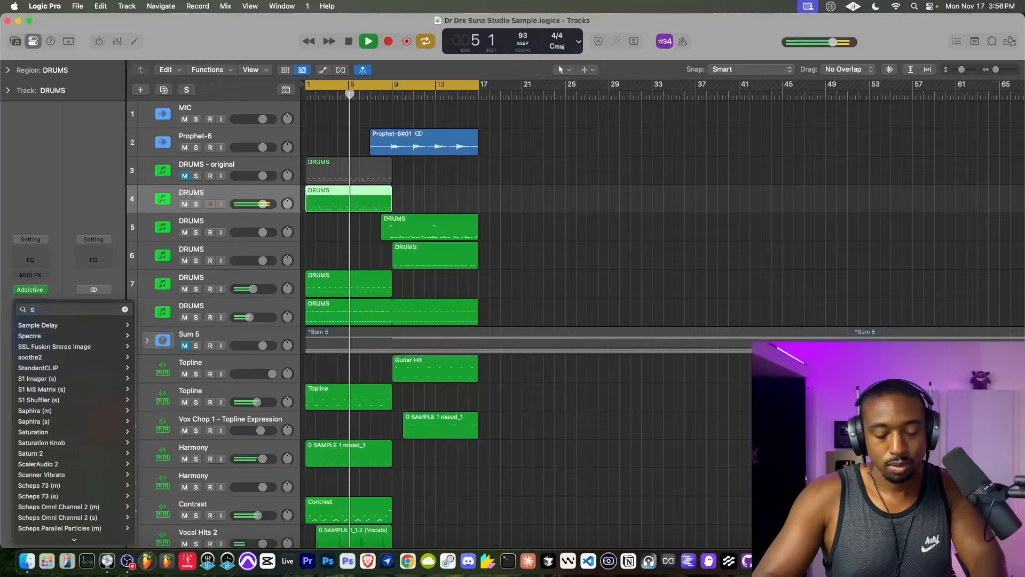
pyautogui.click(37, 326)
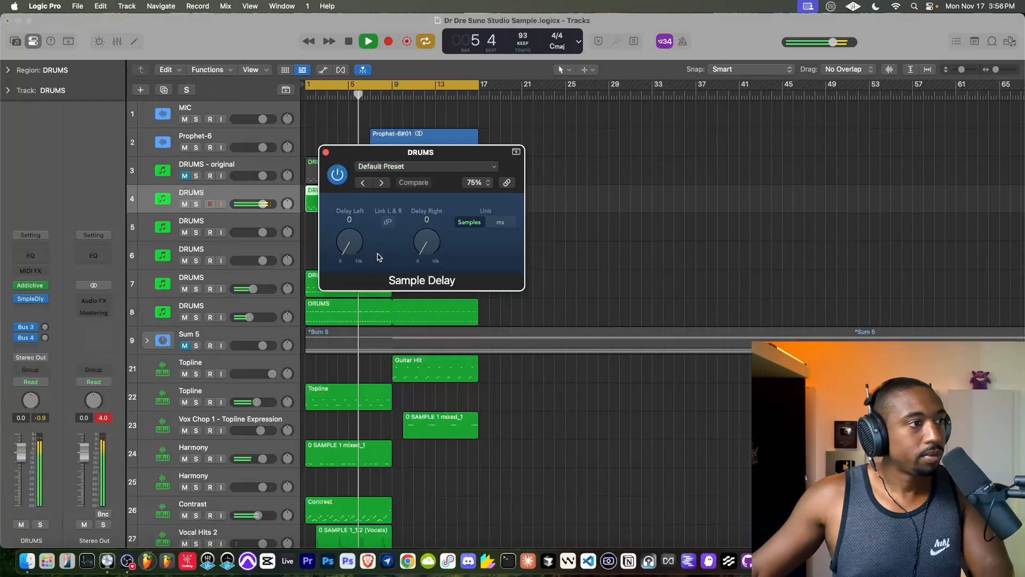
pyautogui.moveTo(424, 243); pyautogui.dragTo(422, 250)
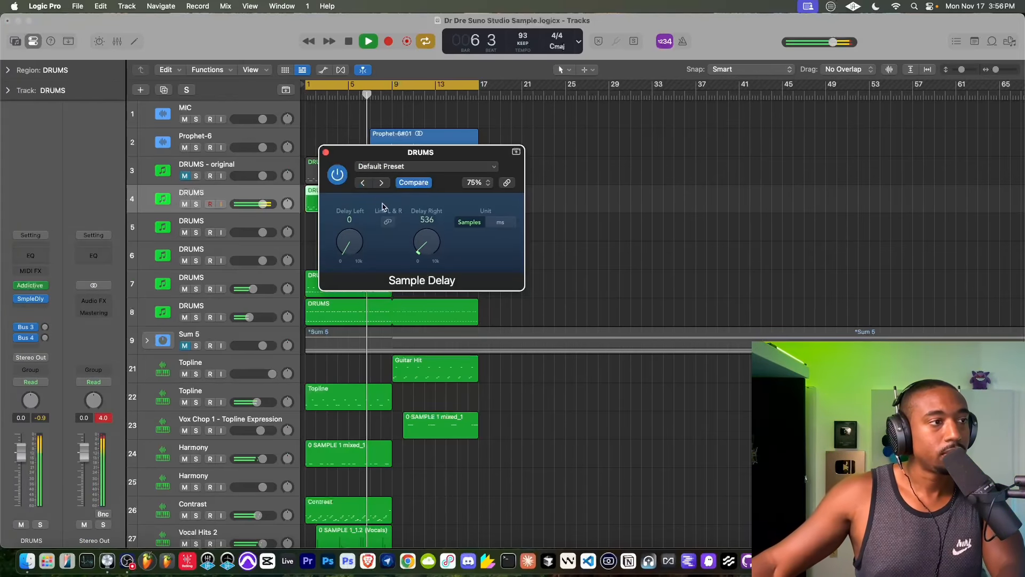
pyautogui.click(327, 153)
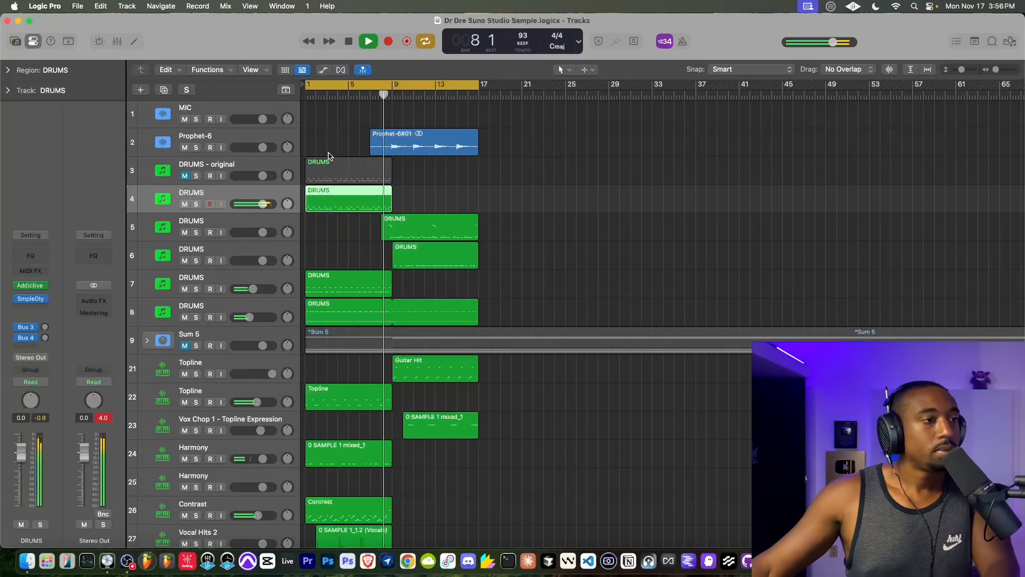
# - Create a new track with duplicate settings from Bongos track 30 and mute the original Bongos track
pyautogui.click(233, 222)
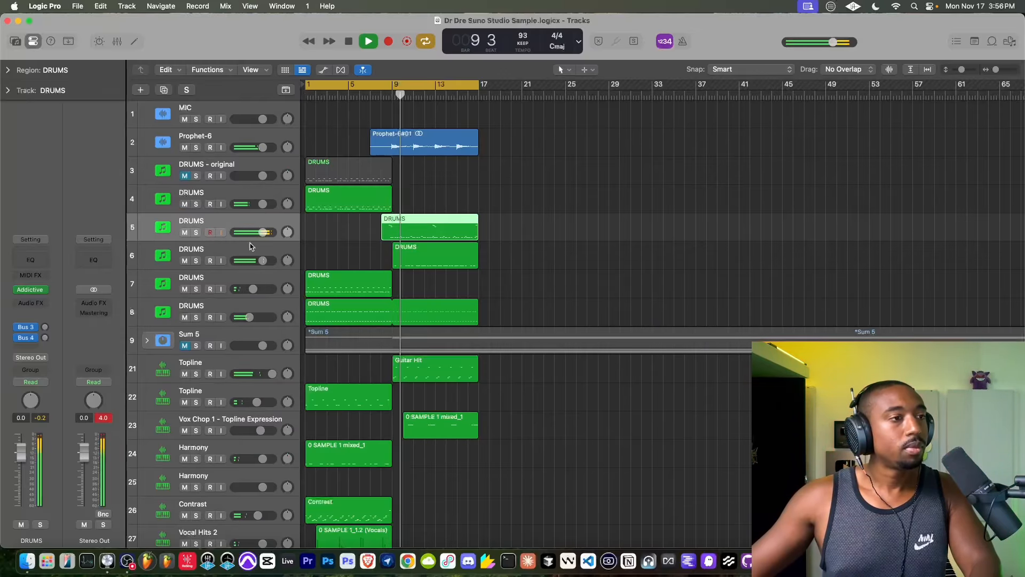
pyautogui.scroll(-7, 412, 177)
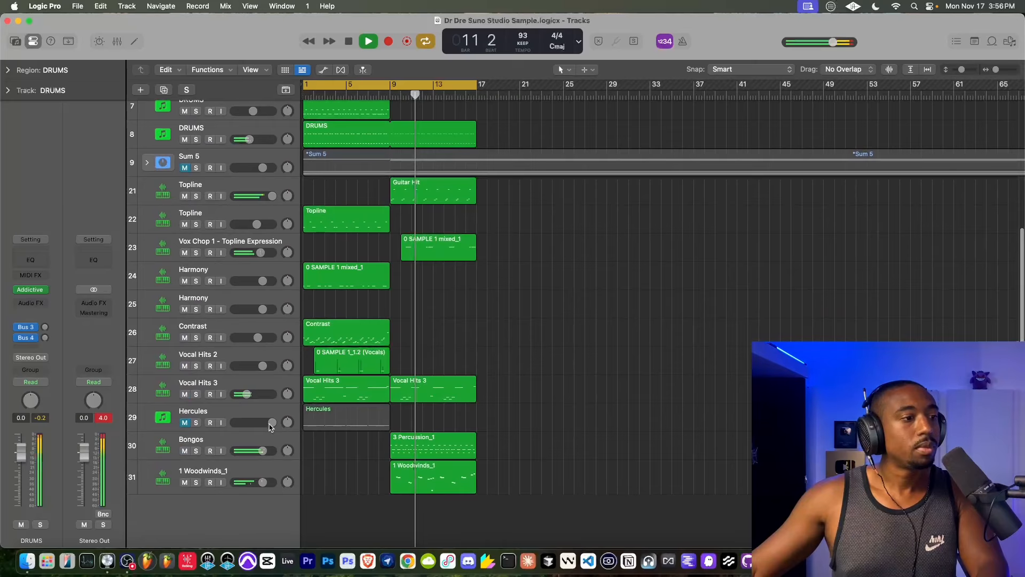
pyautogui.click(203, 451)
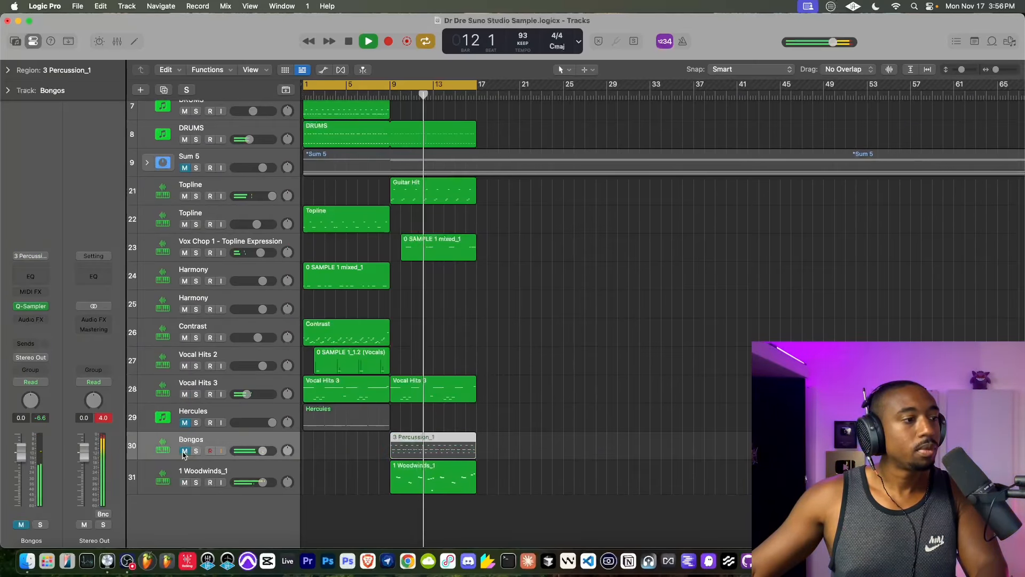
pyautogui.rightClick(188, 443)
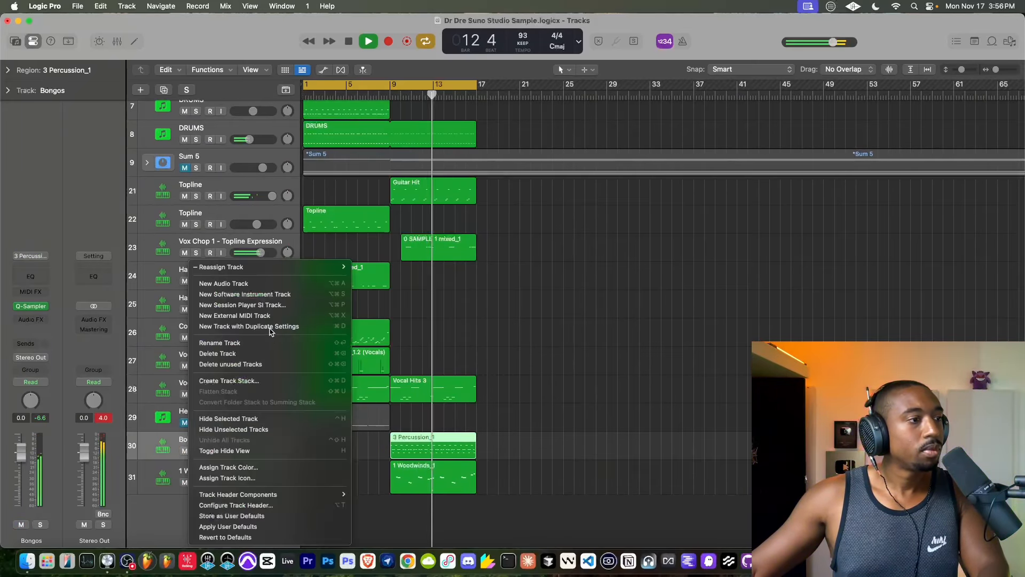
pyautogui.click(213, 327)
pyautogui.click(187, 451)
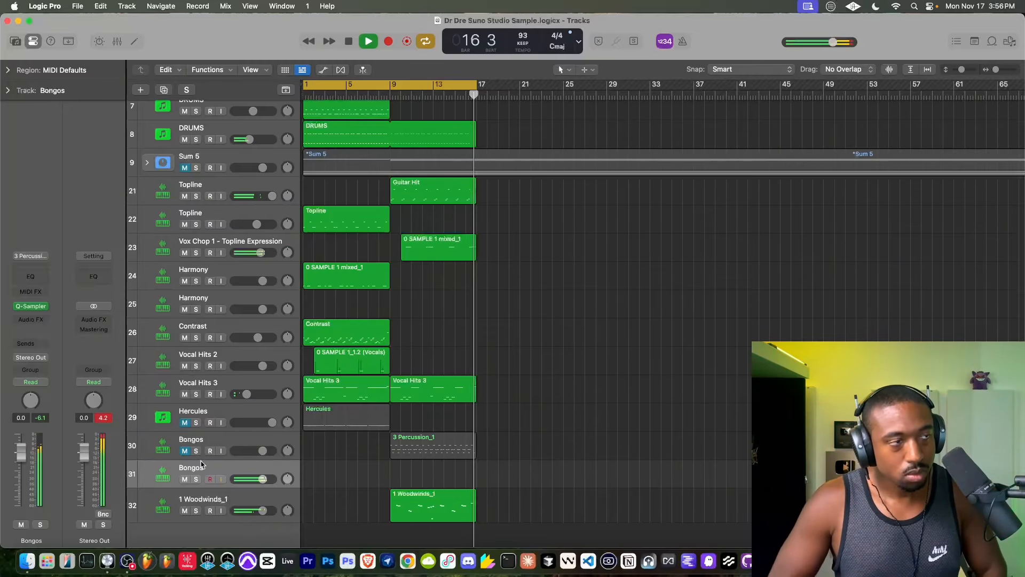
# - Set the cycle range to bars 9–17 and record a new bongo part on Bongos track 31
pyautogui.moveTo(305, 86); pyautogui.dragTo(390, 87)
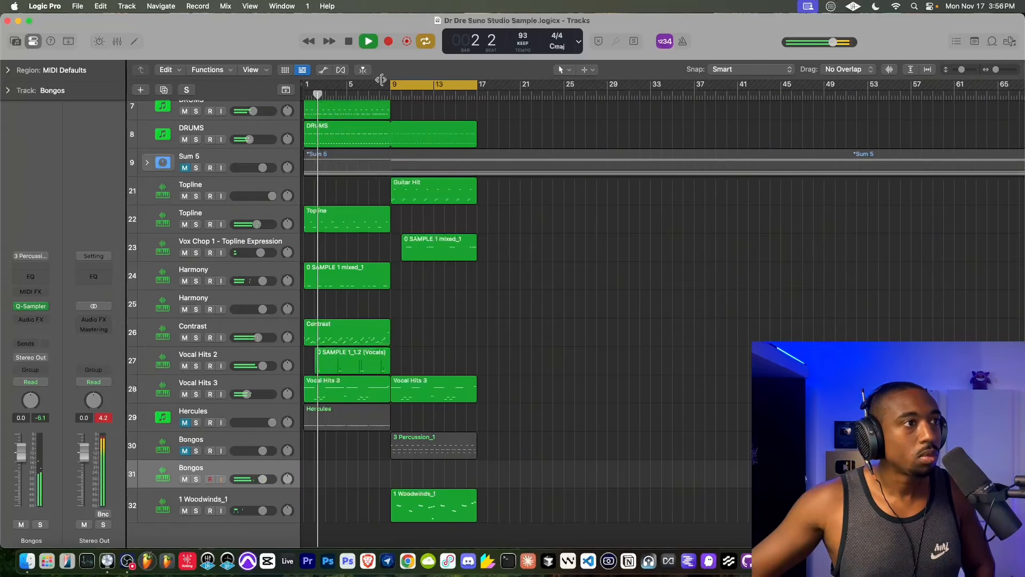
pyautogui.click(389, 42)
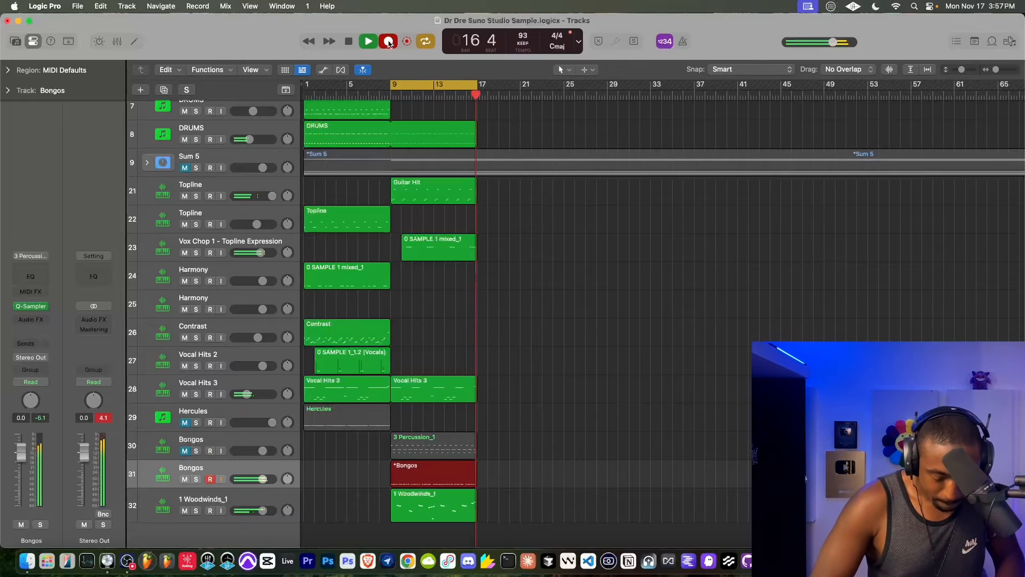
pyautogui.click(388, 42)
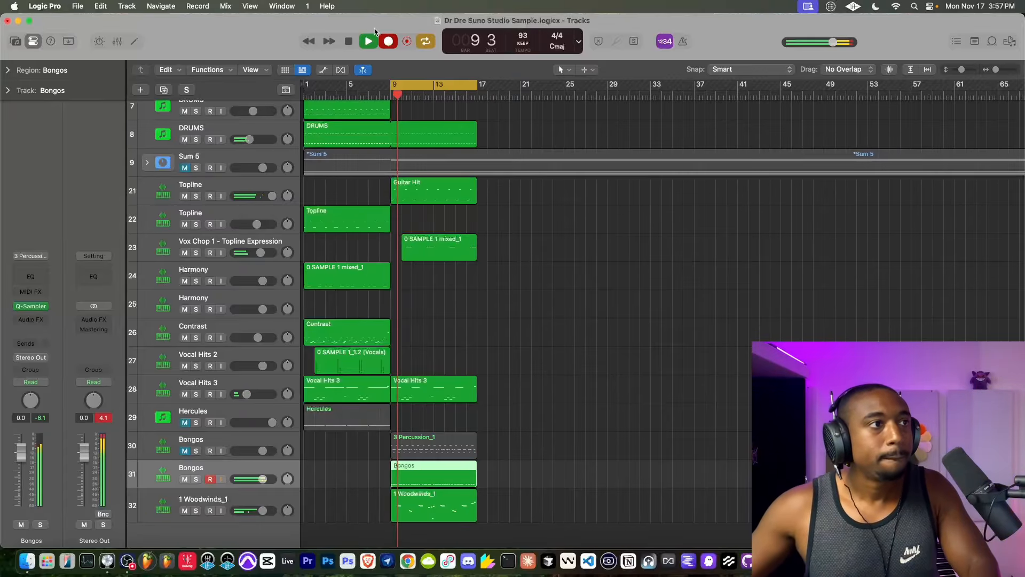
# - Quantize all notes in the new Bongos region to 1/16 with swing 53 and strength 68, and close the Piano Roll
pyautogui.doubleClick(403, 467)
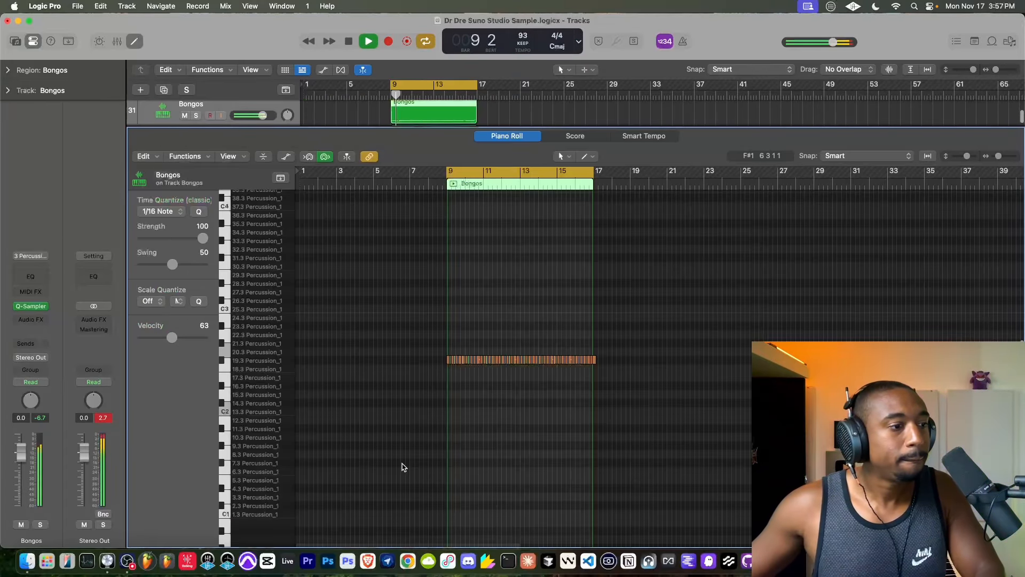
pyautogui.press('super+a')
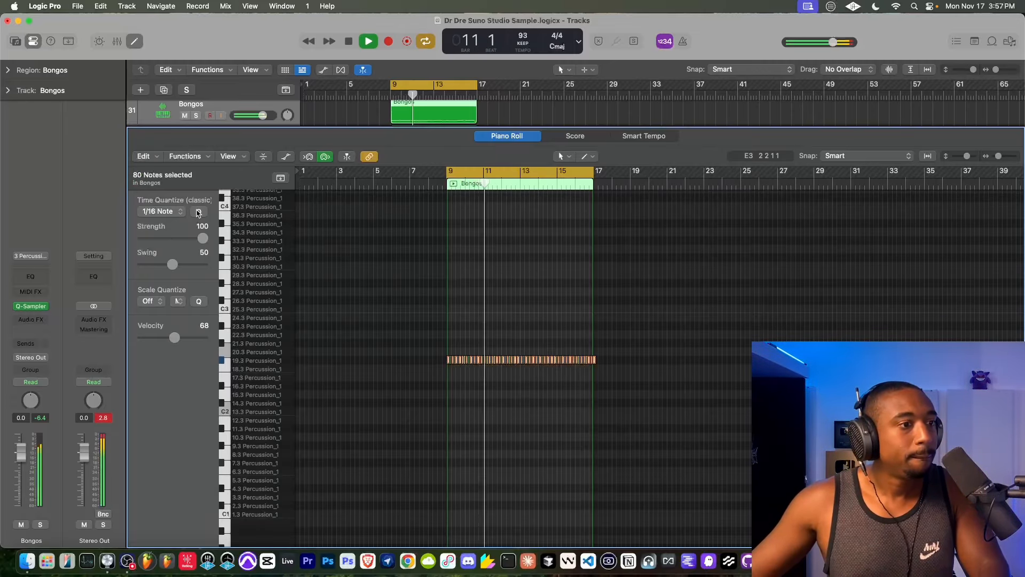
pyautogui.moveTo(171, 265)
pyautogui.mouseDown()
pyautogui.moveTo(189, 265)
pyautogui.moveTo(174, 265)
pyautogui.mouseUp()
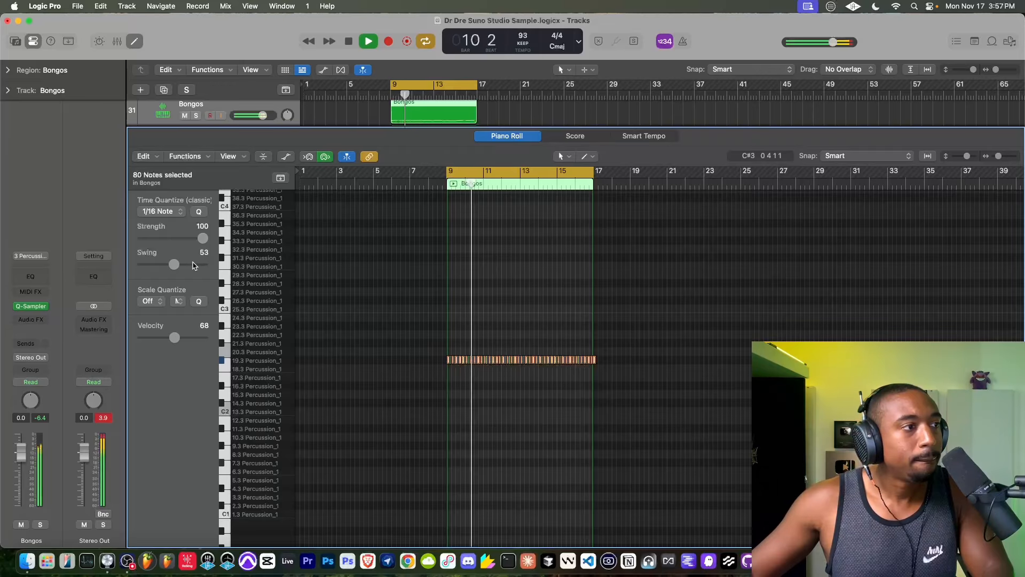
pyautogui.moveTo(202, 238); pyautogui.dragTo(183, 240)
pyautogui.scroll(5, 451, 304)
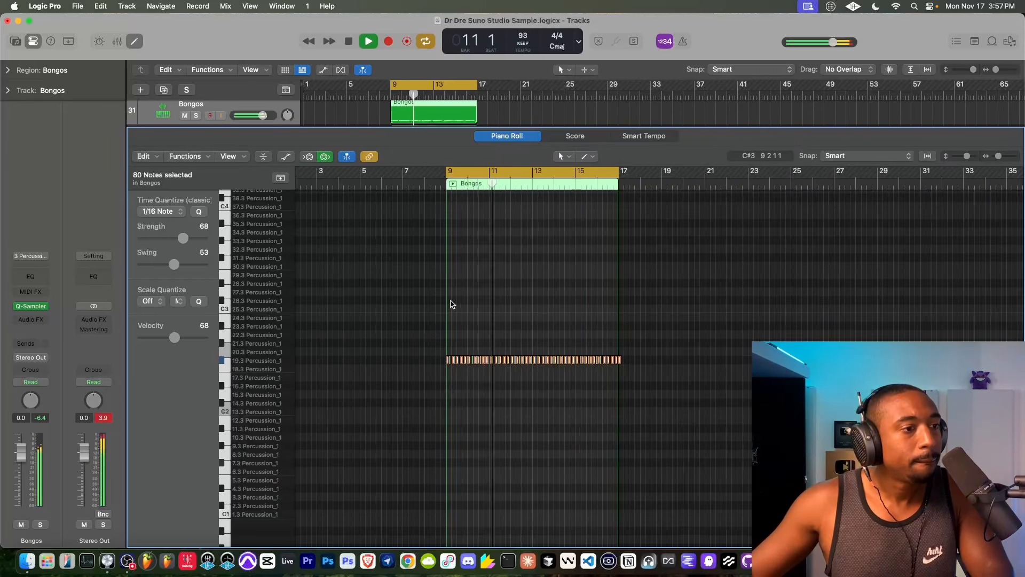
pyautogui.scroll(-5, 451, 304)
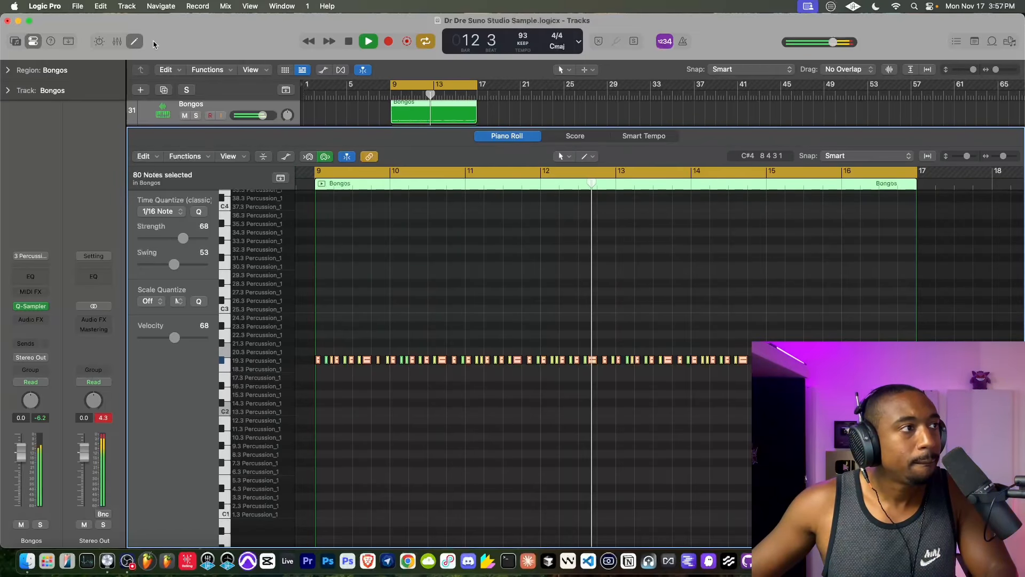
pyautogui.press('e')
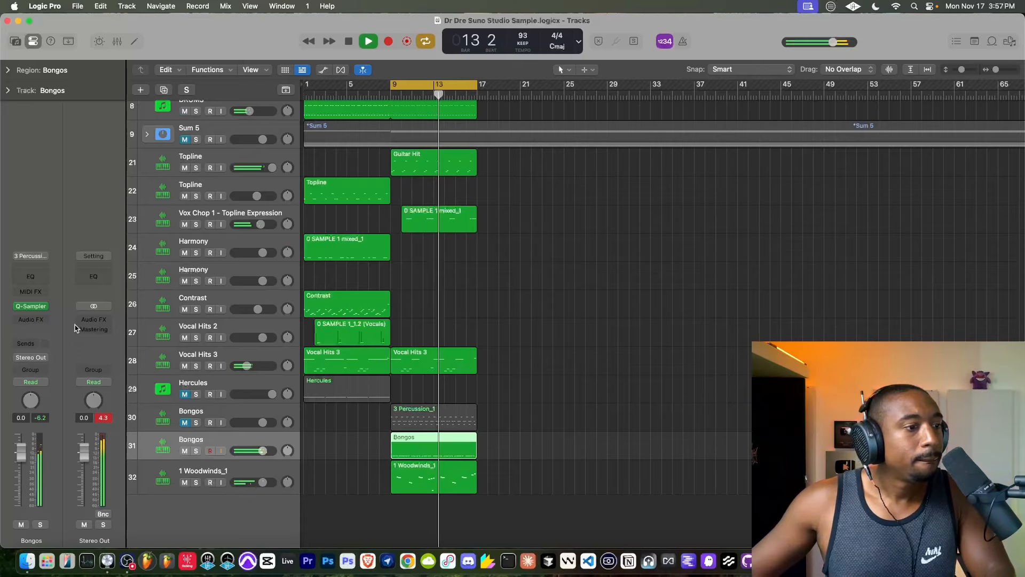
# - Add a Sample Delay to Bongos track 31, try a right-channel delay of 783 samples, and set it back to 0
pyautogui.click(34, 324)
pyautogui.click(39, 323)
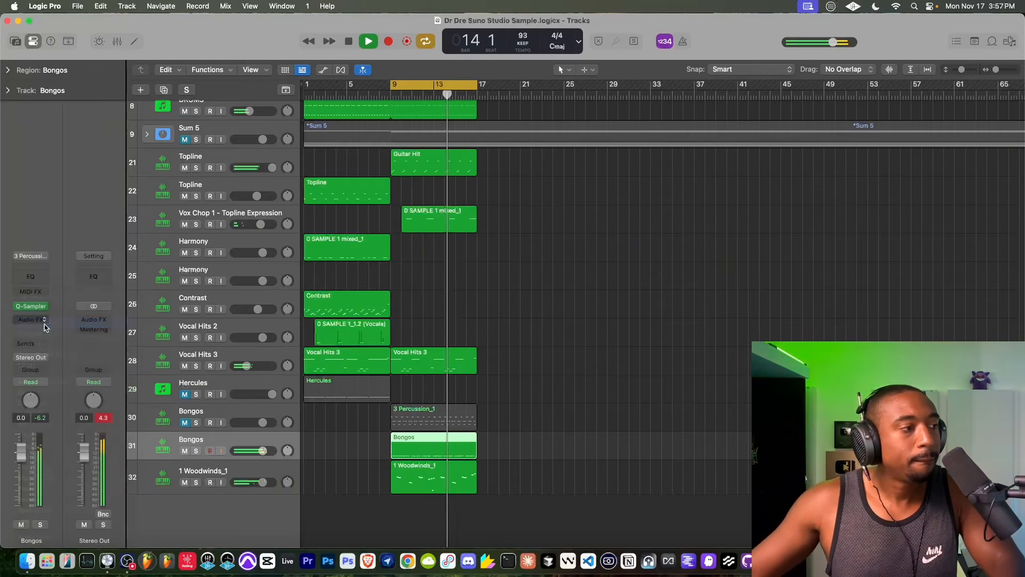
pyautogui.moveTo(426, 245); pyautogui.dragTo(429, 233)
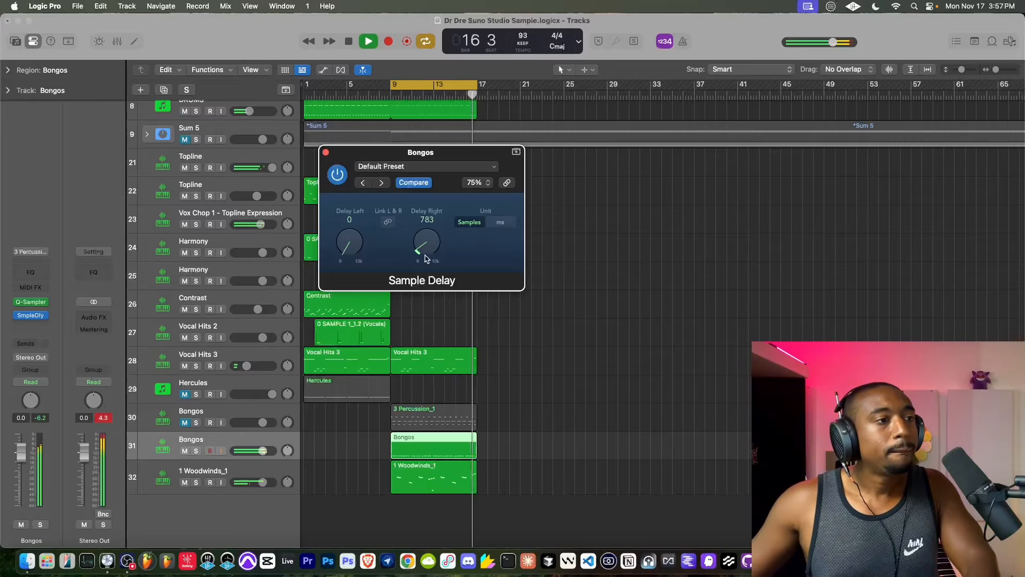
pyautogui.moveTo(426, 241); pyautogui.dragTo(434, 270)
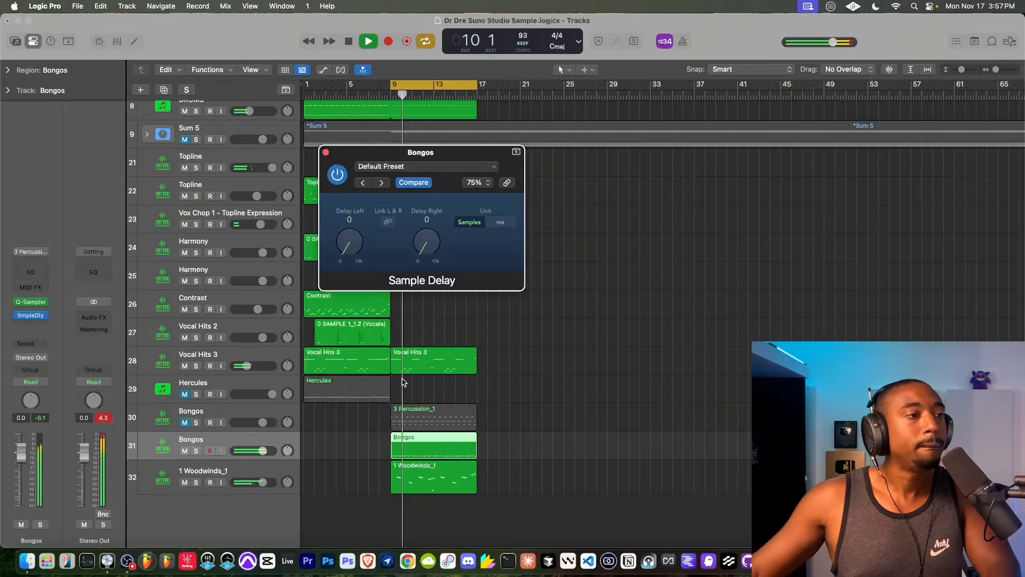
pyautogui.click(326, 150)
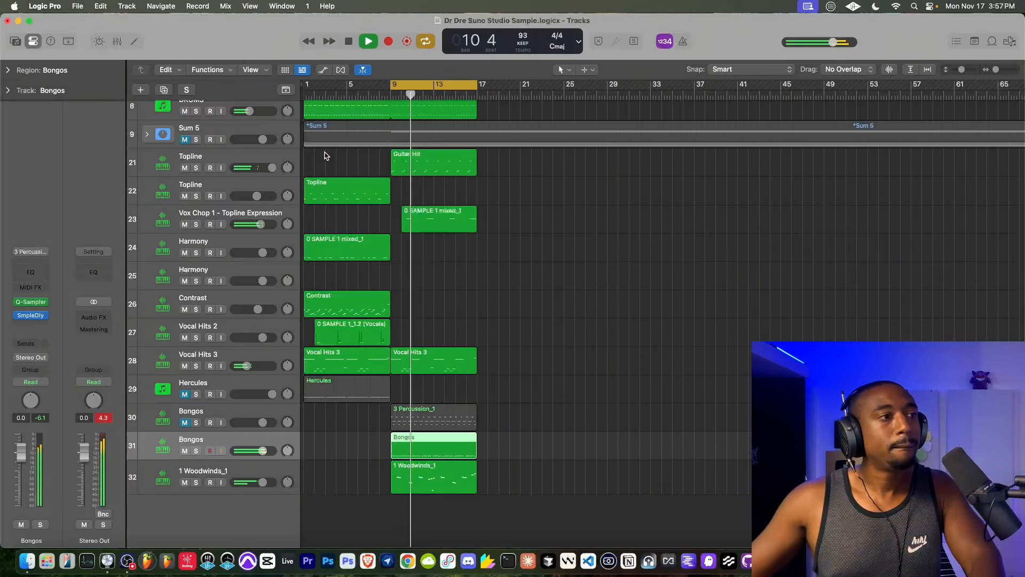
# - Raise DRUMS track 5's volume to 3.3 dB and raise DRUMS track 6's volume slightly
pyautogui.scroll(1, 377, 349)
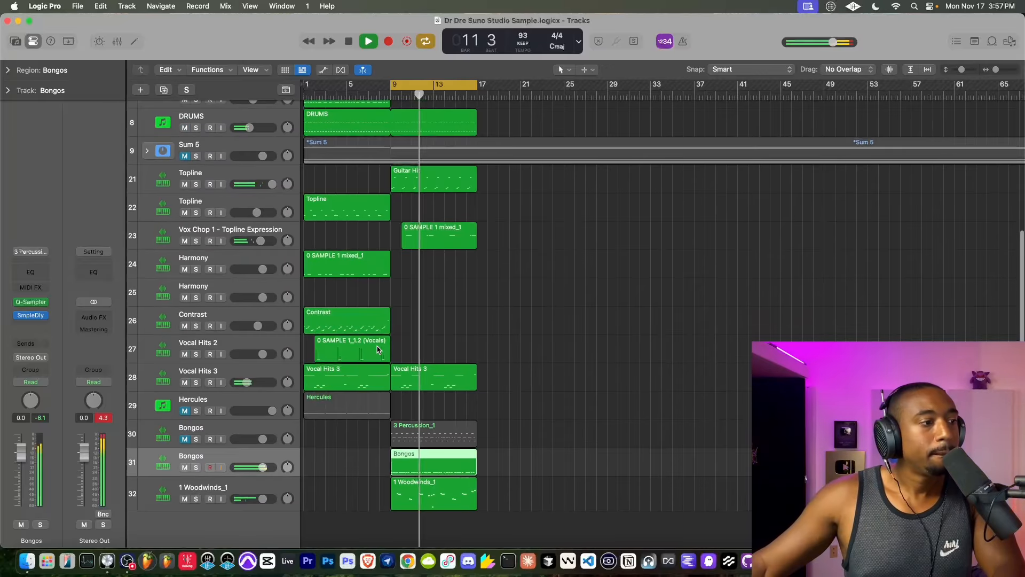
pyautogui.scroll(5, 278, 178)
pyautogui.click(278, 178)
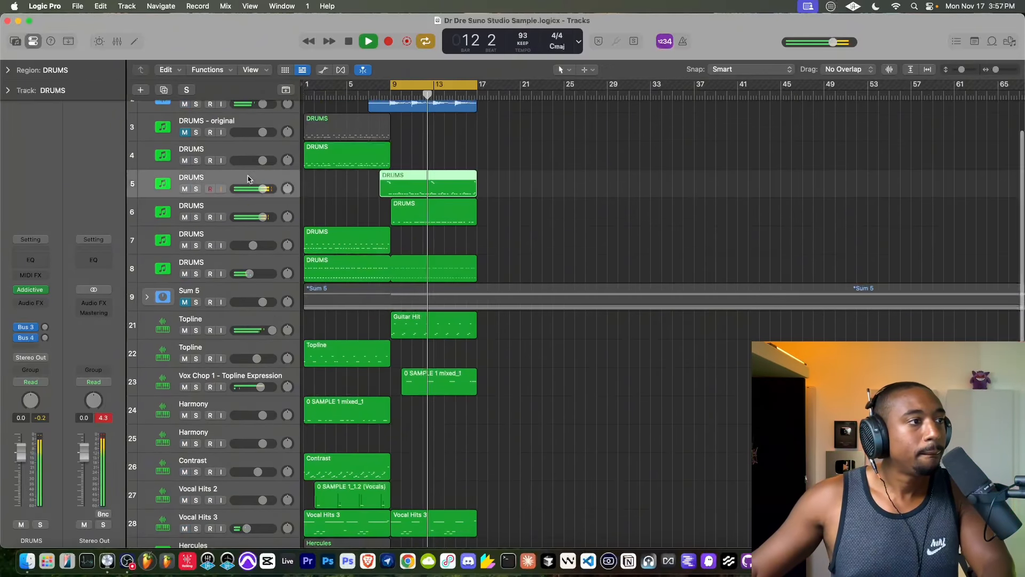
pyautogui.moveTo(263, 188); pyautogui.dragTo(268, 189)
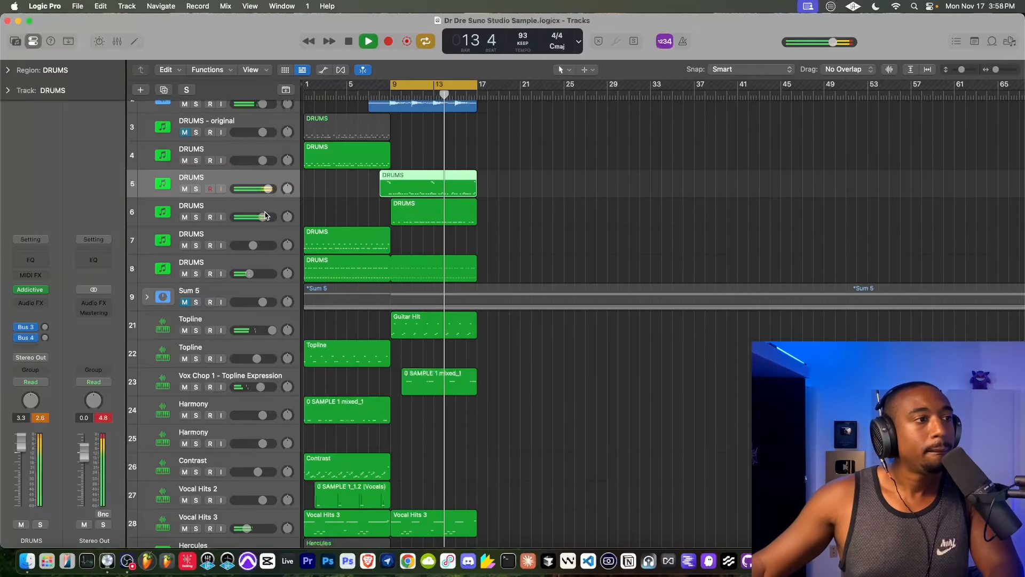
pyautogui.moveTo(262, 217); pyautogui.dragTo(270, 217)
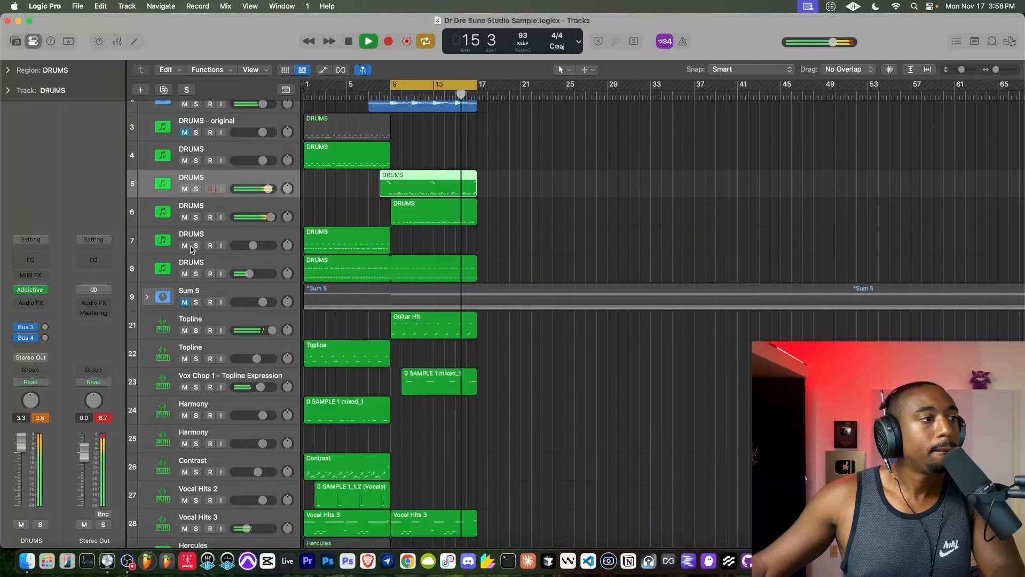
# - Create a new track with duplicate settings from Prophet-6 track 2 and enable input monitoring on it
pyautogui.scroll(3, 334, 145)
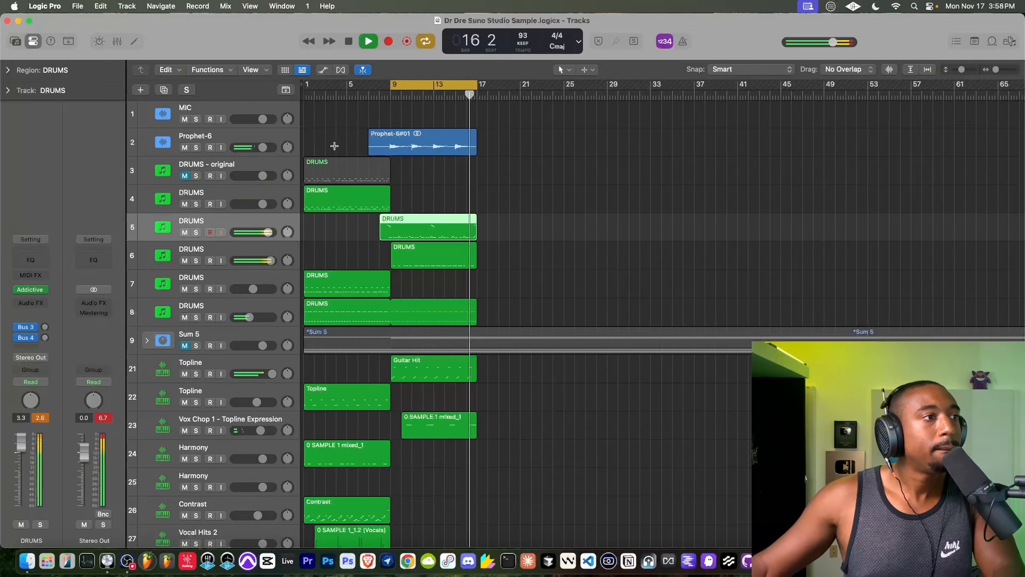
pyautogui.rightClick(216, 137)
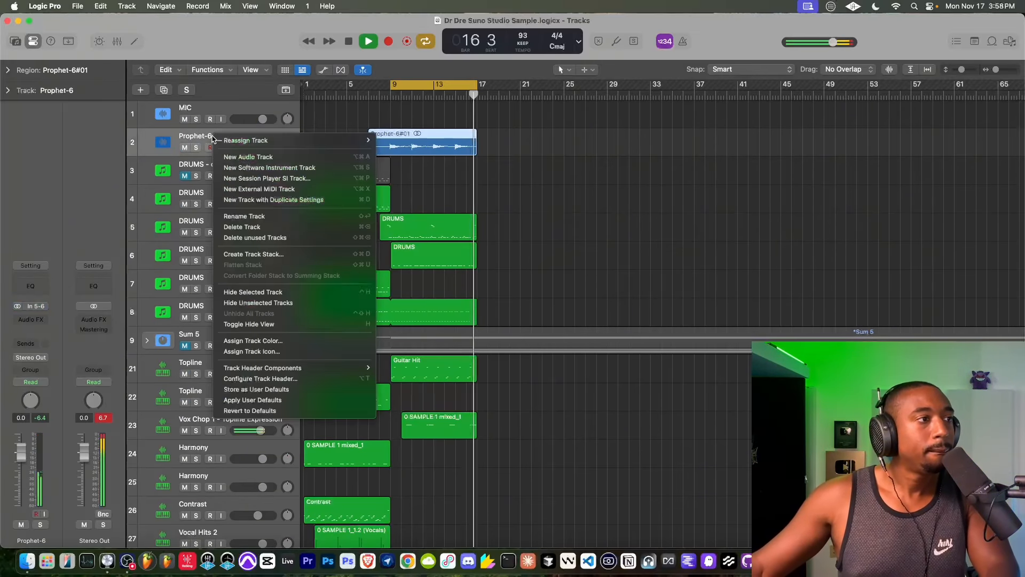
pyautogui.click(259, 199)
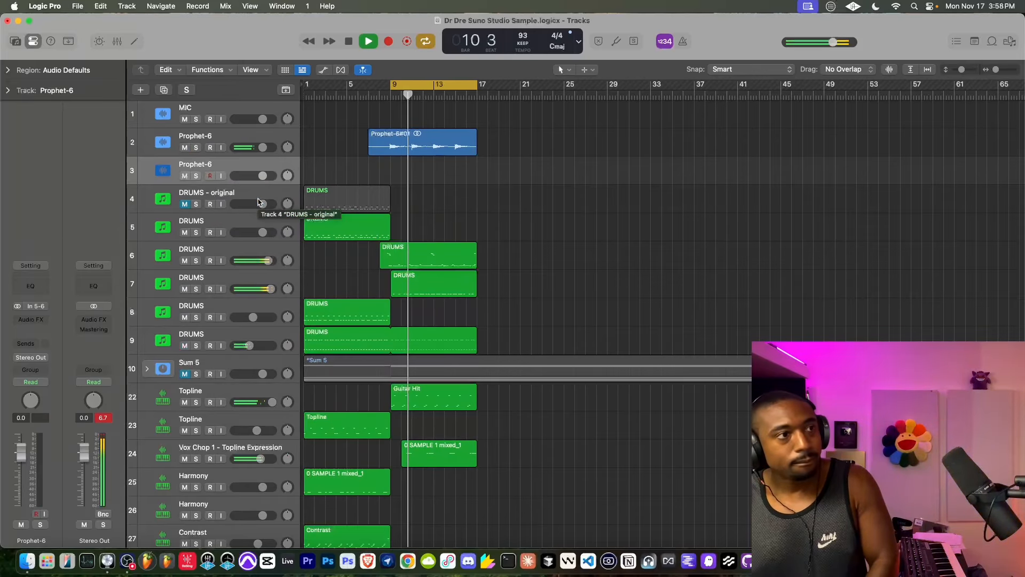
pyautogui.click(221, 177)
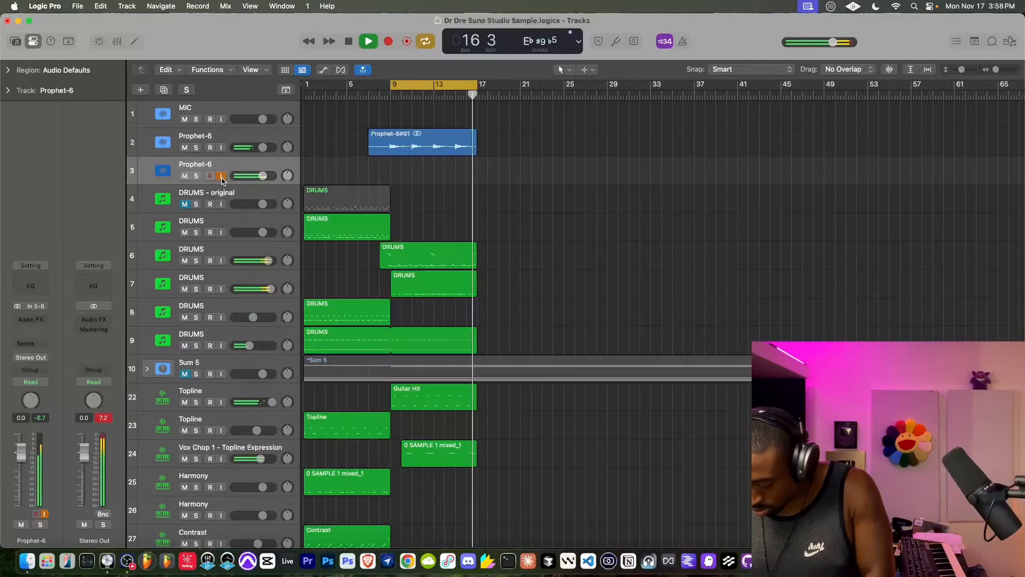
# - Start playback from bar 6 and record a second Prophet-6 part on track 3 through to bar 17
pyautogui.click(359, 91)
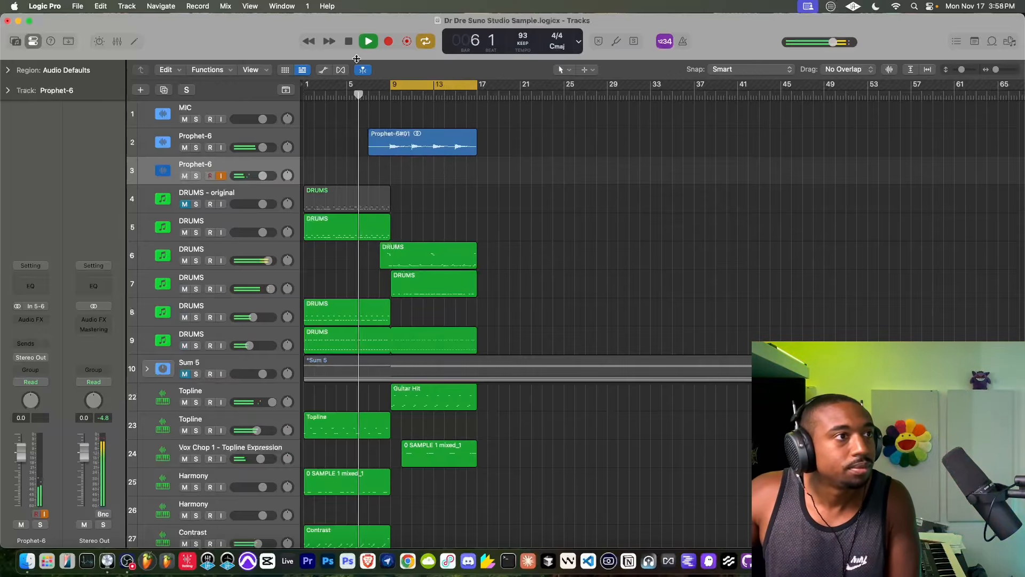
pyautogui.click(387, 42)
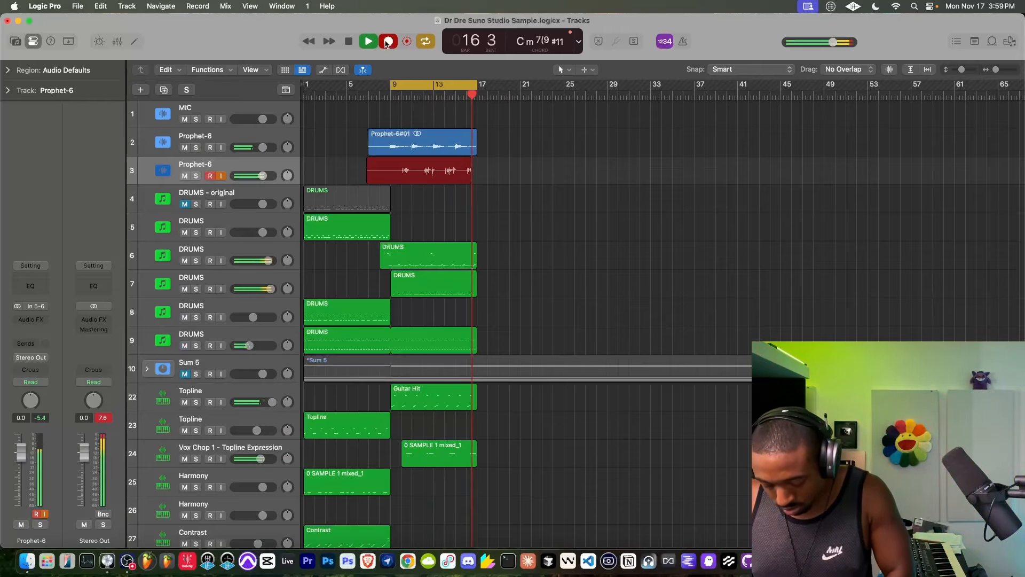
pyautogui.press('space')
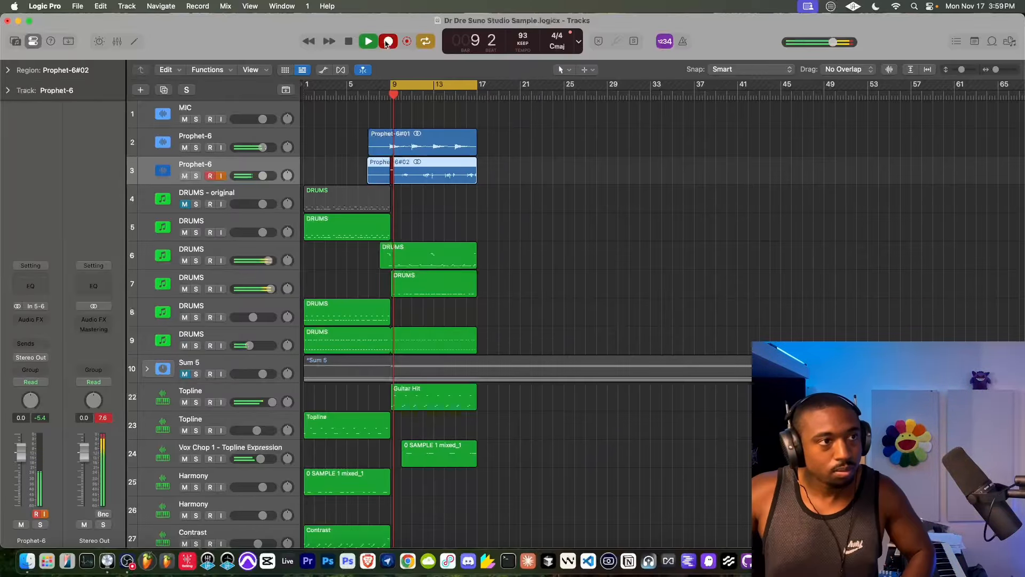
# - Stop recording the second Prophet-6 part, play the section back and lower Prophet-6 track 3's volume to -1.5 dB
pyautogui.press('space')
pyautogui.press('space')
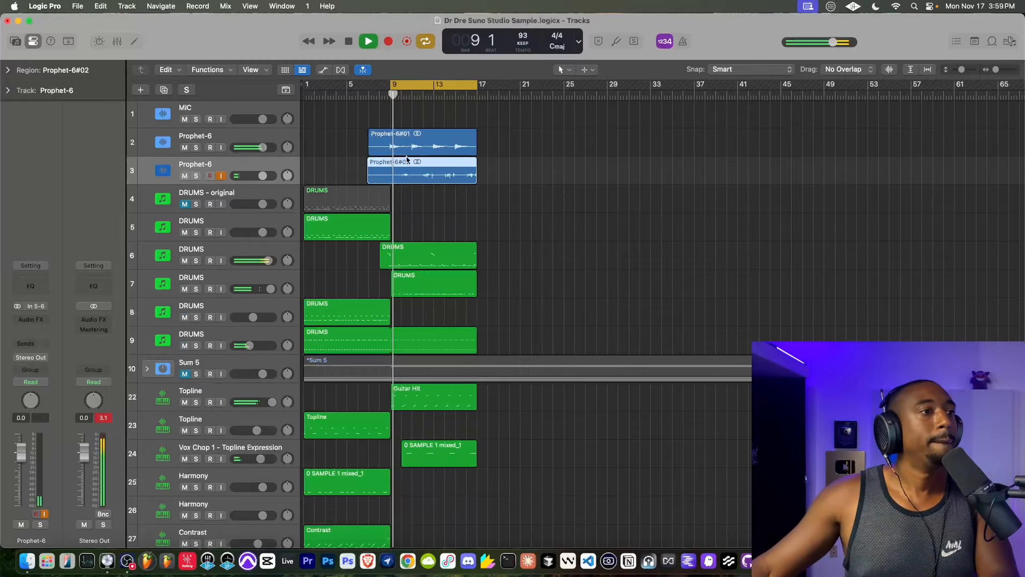
pyautogui.moveTo(262, 176); pyautogui.dragTo(260, 176)
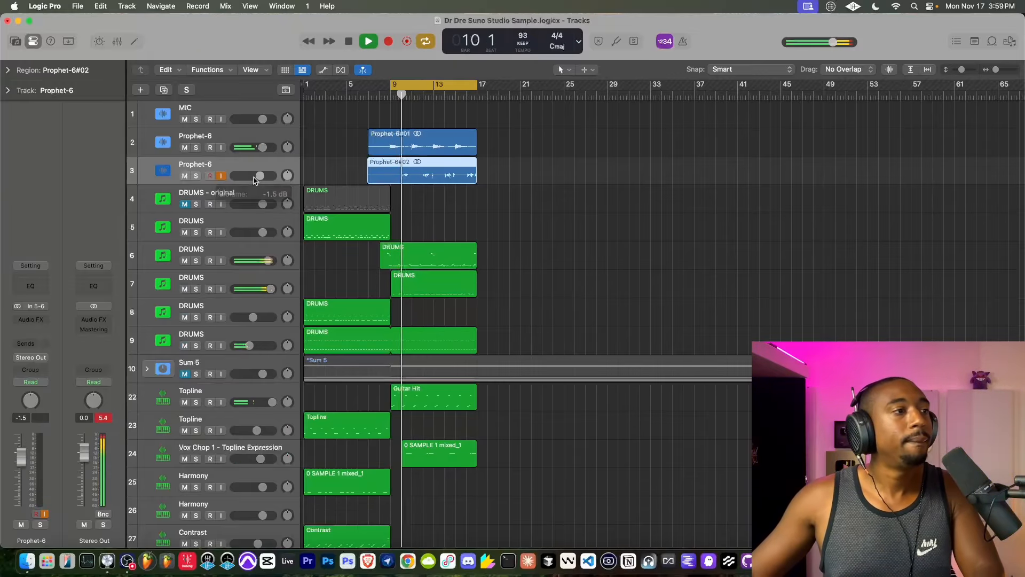
# - Create a new track with duplicate settings from Prophet-6 track 3 and enable input monitoring on it
pyautogui.rightClick(211, 168)
pyautogui.click(262, 230)
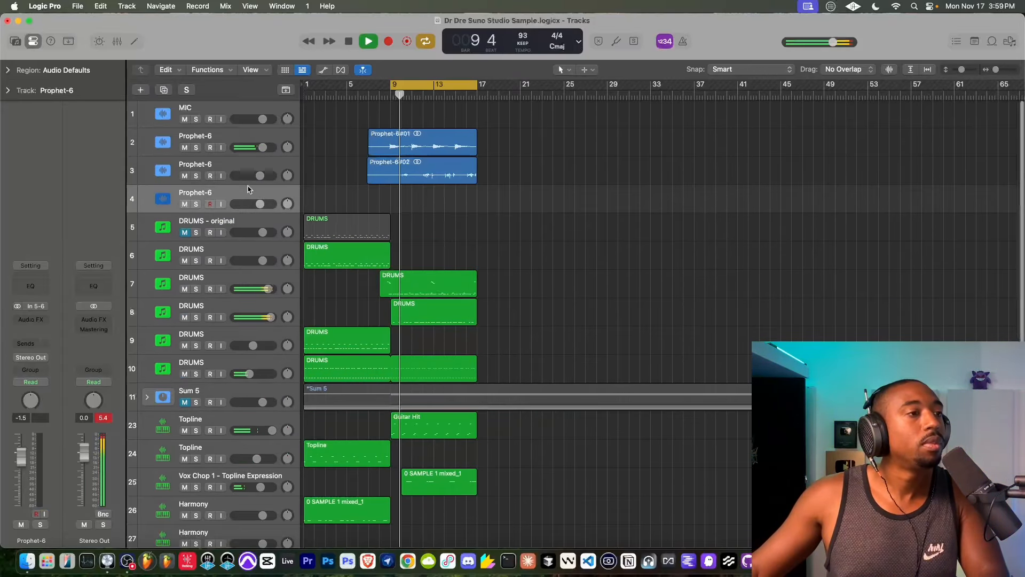
pyautogui.click(221, 204)
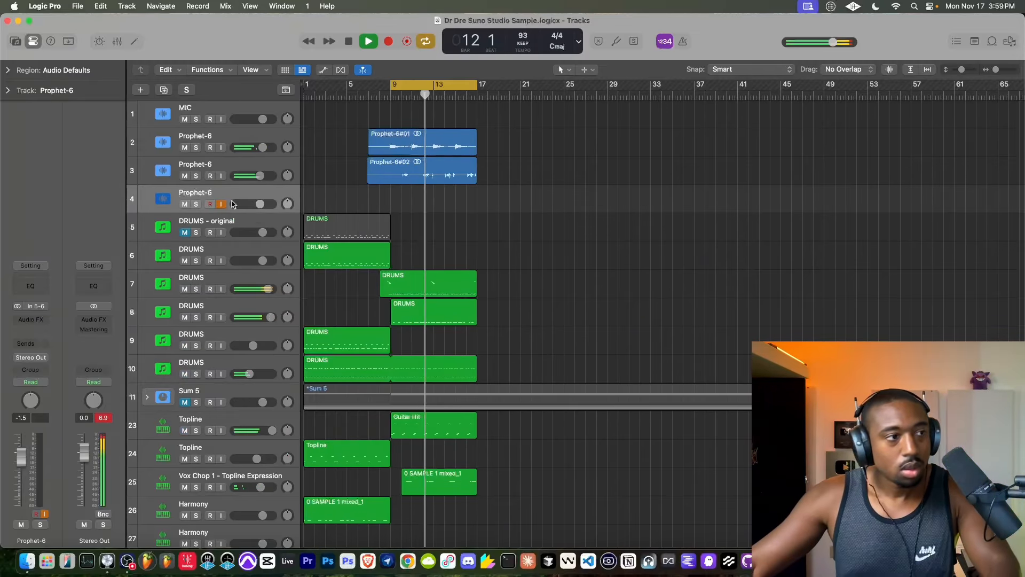
# - Compare the mix with and without DRUMS track 7 by muting and unmuting it, then reselect Prophet-6 track 4
pyautogui.scroll(-3, 232, 203)
pyautogui.click(184, 198)
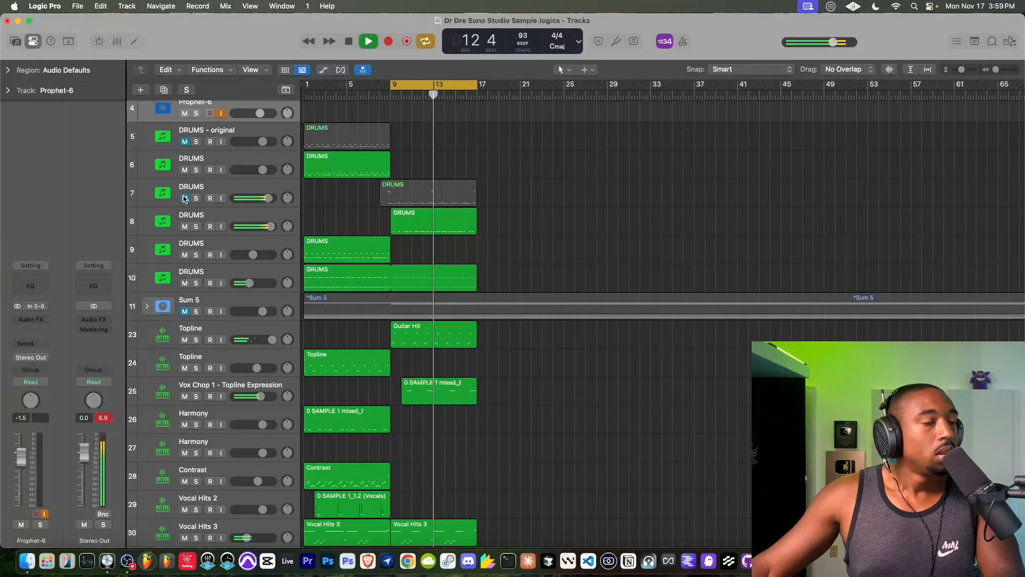
pyautogui.click(202, 189)
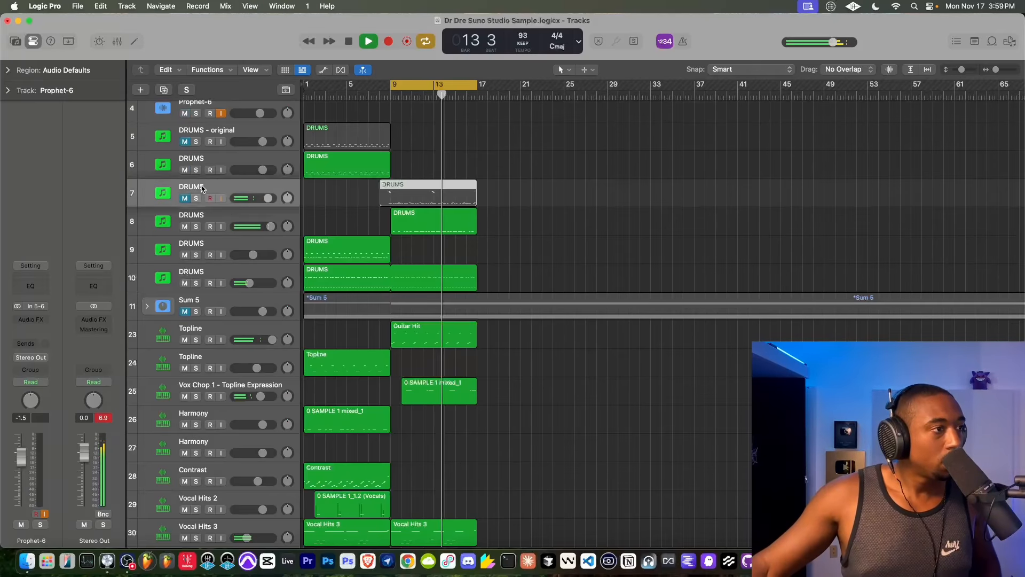
pyautogui.click(184, 198)
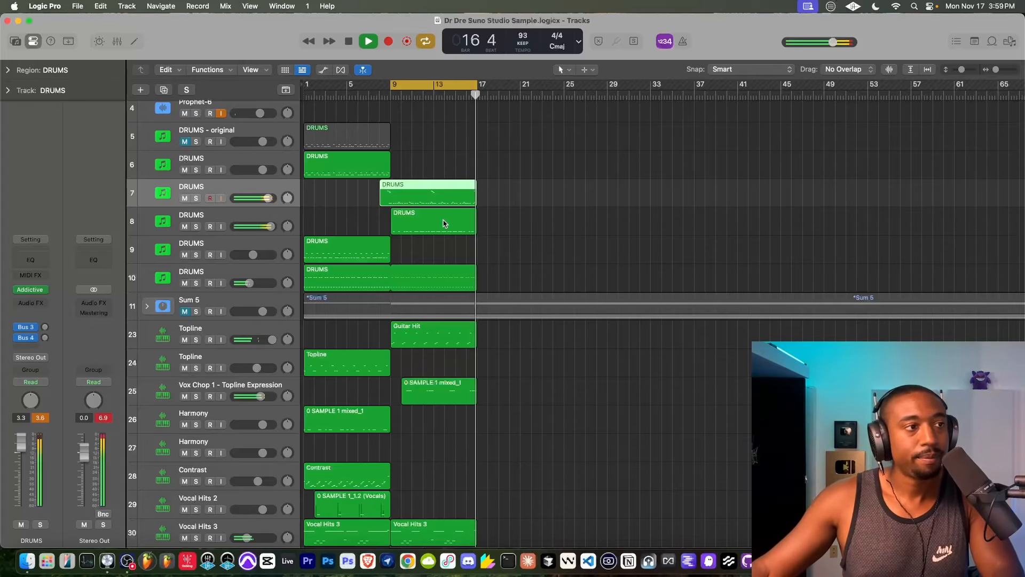
pyautogui.scroll(4, 443, 220)
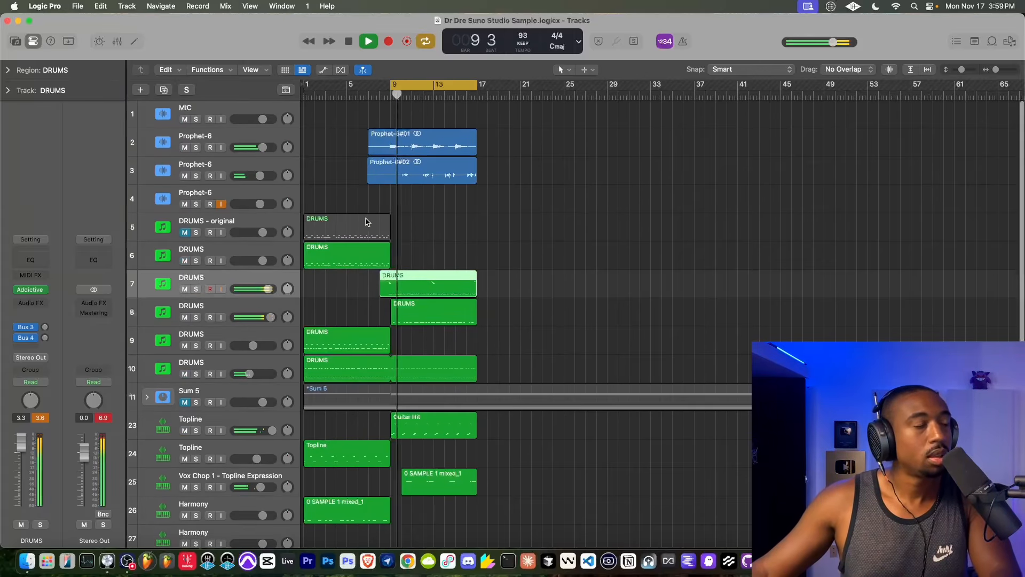
pyautogui.click(229, 199)
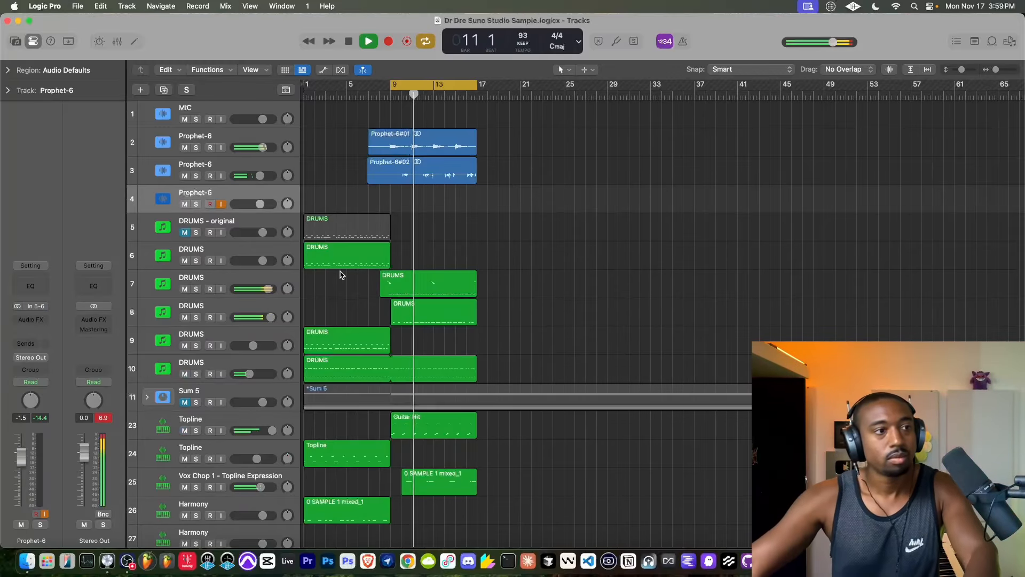
# - Compare the mix with and without Vocal Hits 3 by muting and unmuting its track during playback
pyautogui.scroll(-12, 338, 275)
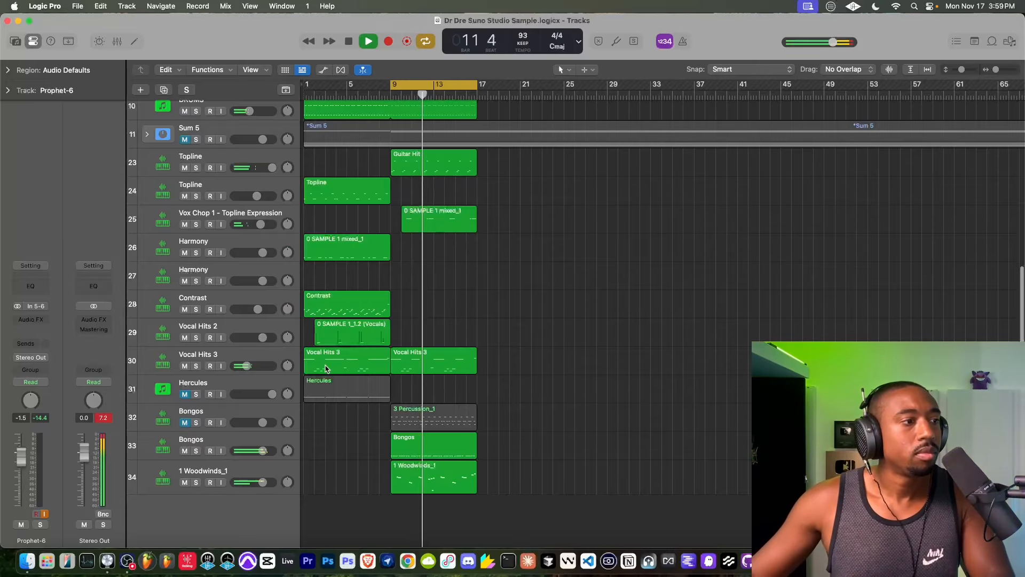
pyautogui.click(185, 366)
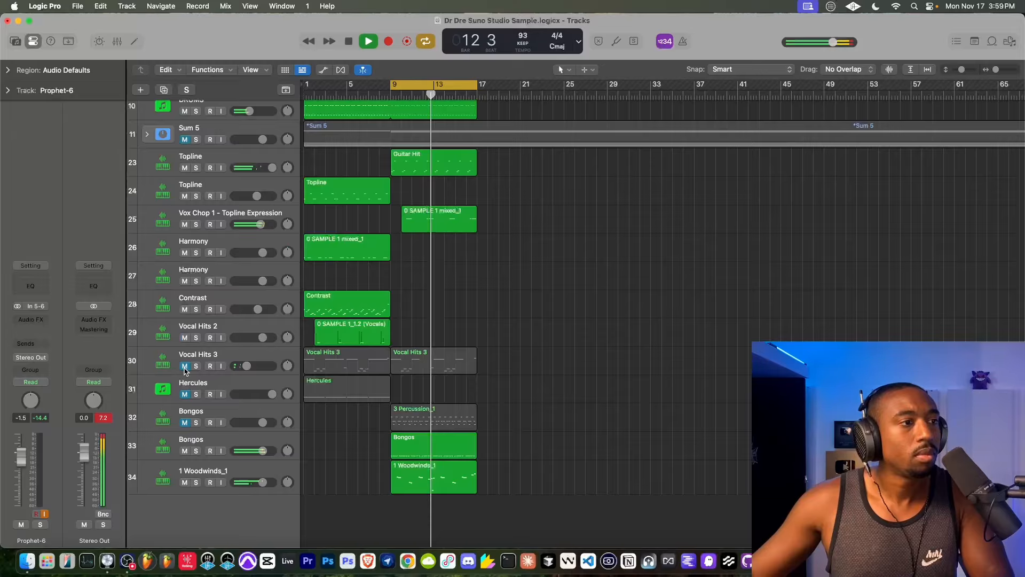
pyautogui.click(185, 367)
# - Delete the two bar 12 notes from the Vox Chop 1 region on track 25 and close the Piano Roll
pyautogui.scroll(5, 460, 237)
pyautogui.scroll(-6, 462, 237)
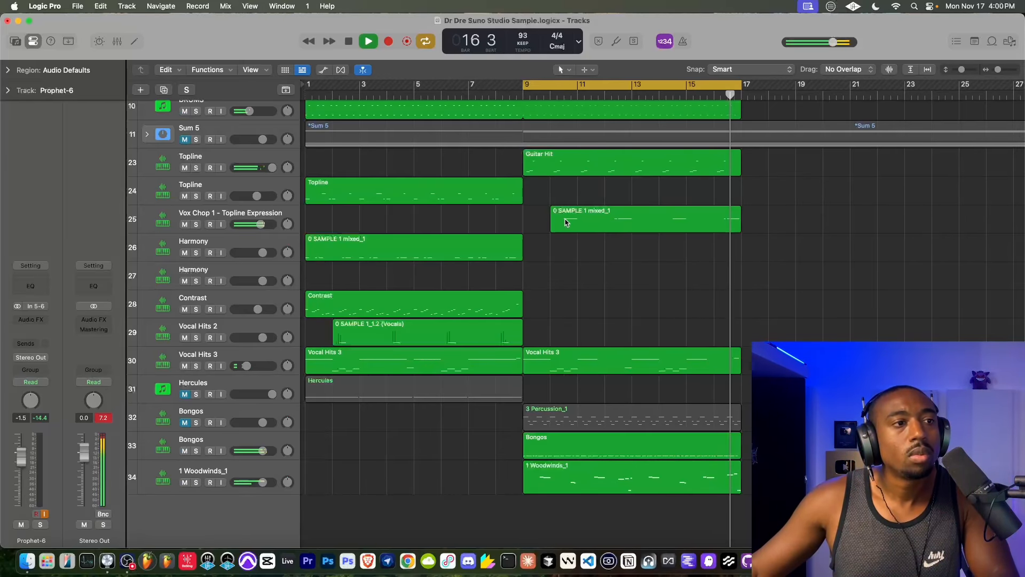
pyautogui.doubleClick(597, 224)
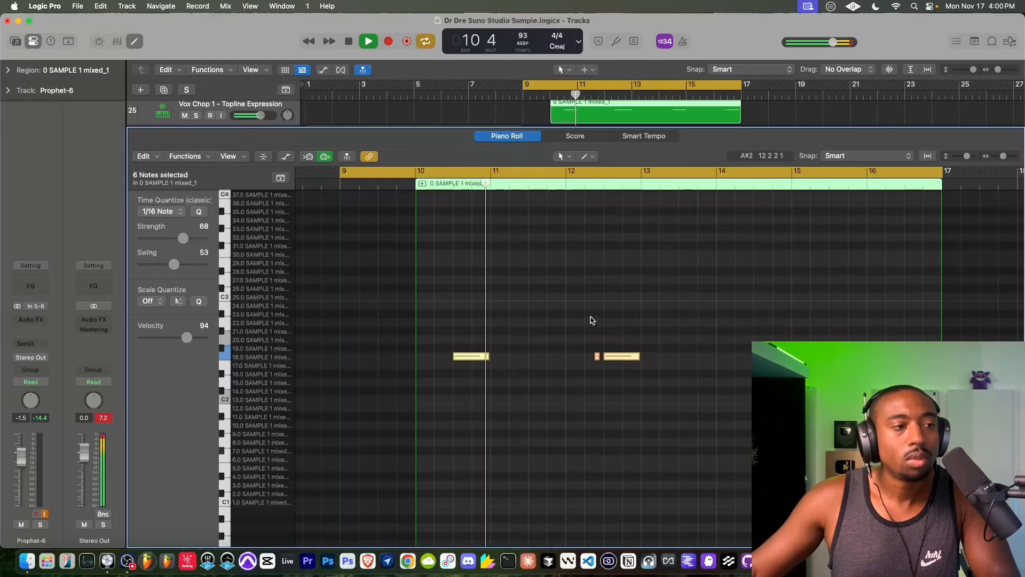
pyautogui.click(667, 349)
pyautogui.moveTo(668, 349); pyautogui.dragTo(576, 368)
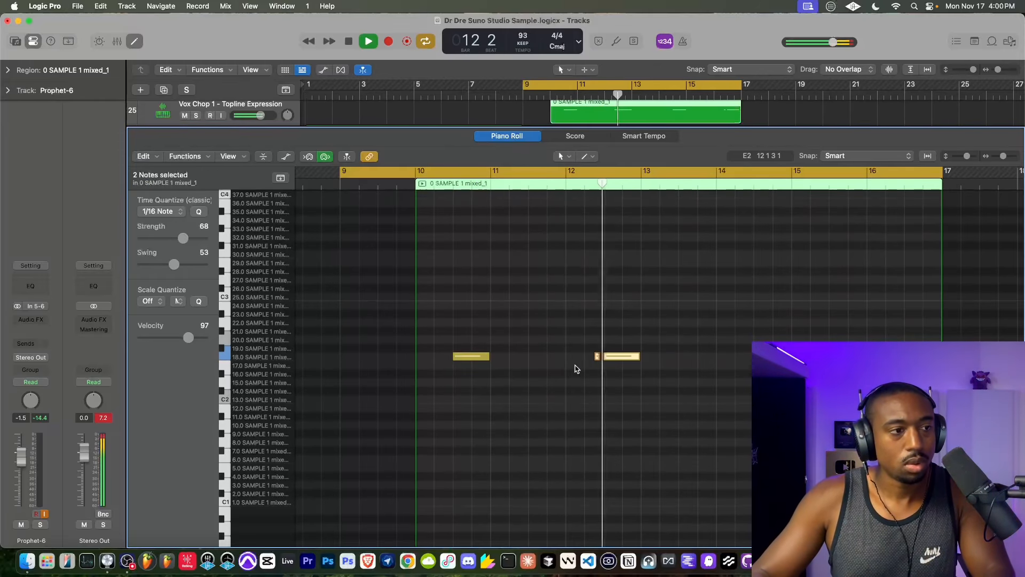
pyautogui.press('Delete')
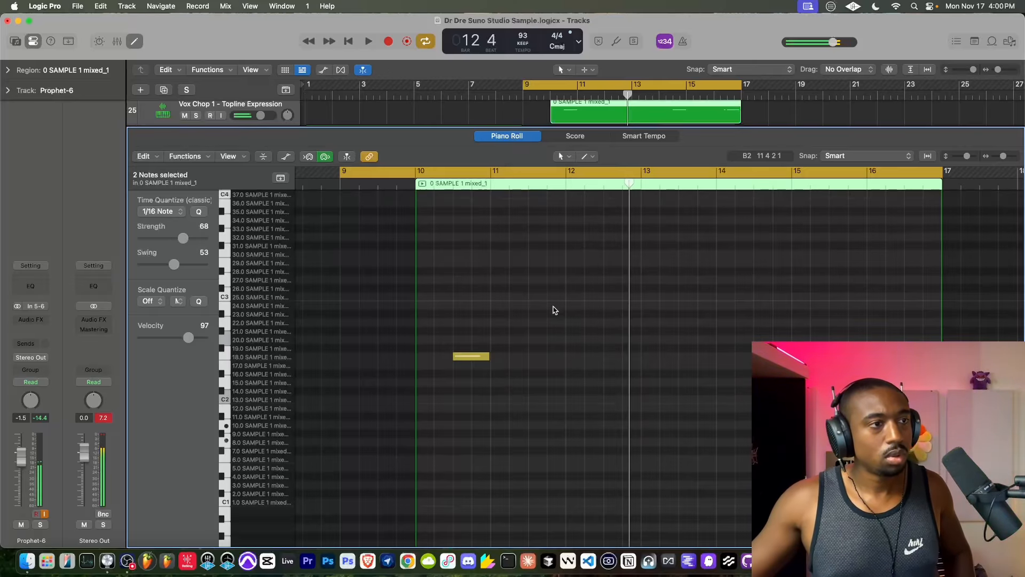
pyautogui.click(135, 41)
# - Turn off input monitoring on Prophet-6 track 4 and select the Vox Chop 1 - Topline Expression track
pyautogui.scroll(15, 219, 209)
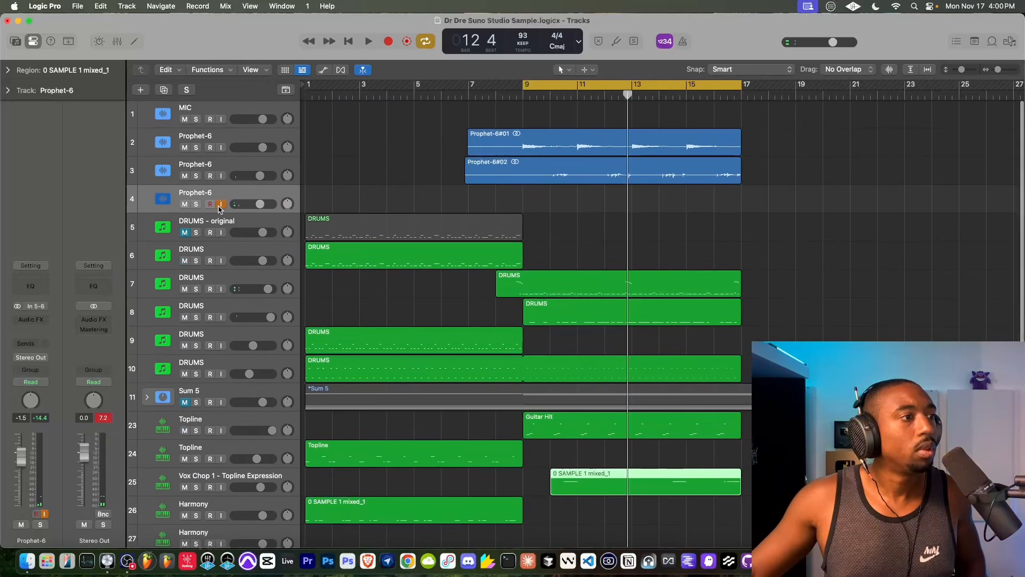
pyautogui.scroll(-5, 439, 256)
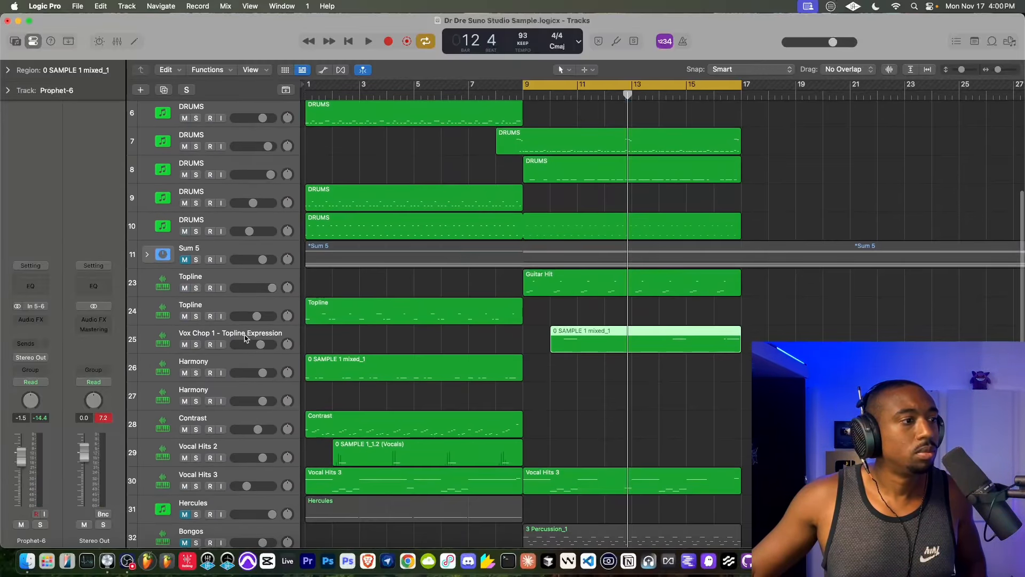
pyautogui.click(245, 337)
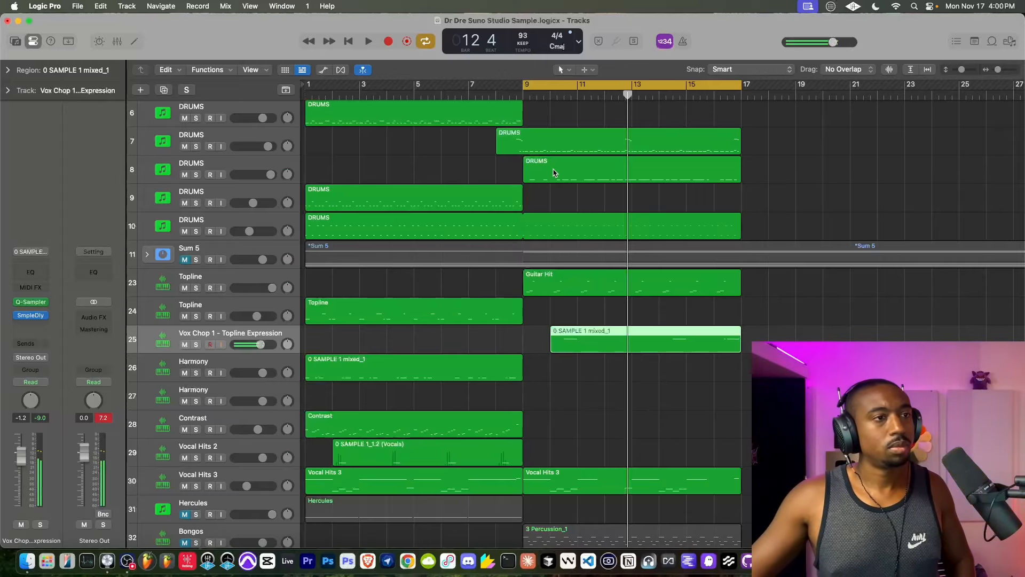
# - Reopen the Vox Chop 1 region in the Piano Roll and play it through its bar 10 note
pyautogui.doubleClick(569, 342)
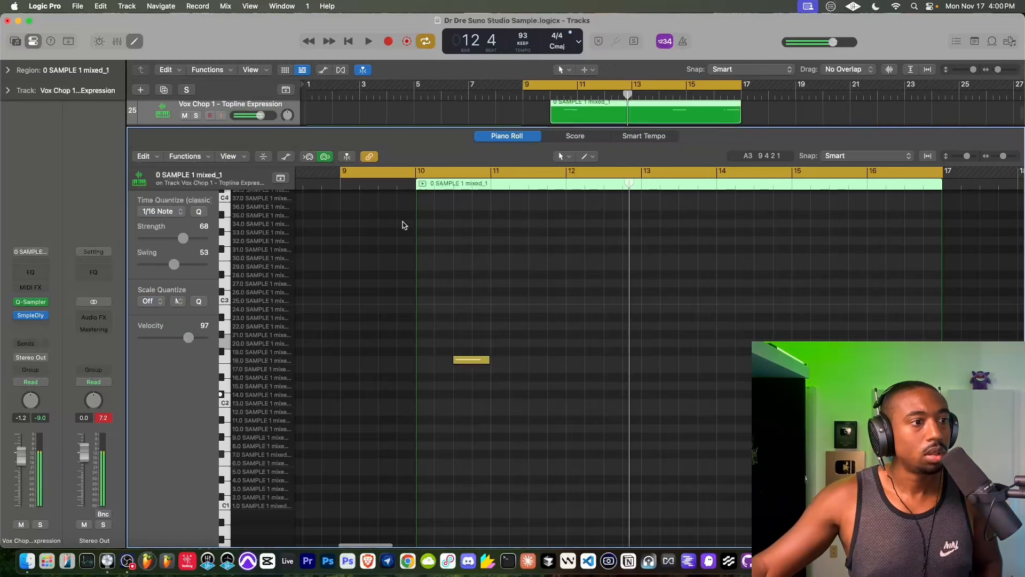
pyautogui.click(366, 41)
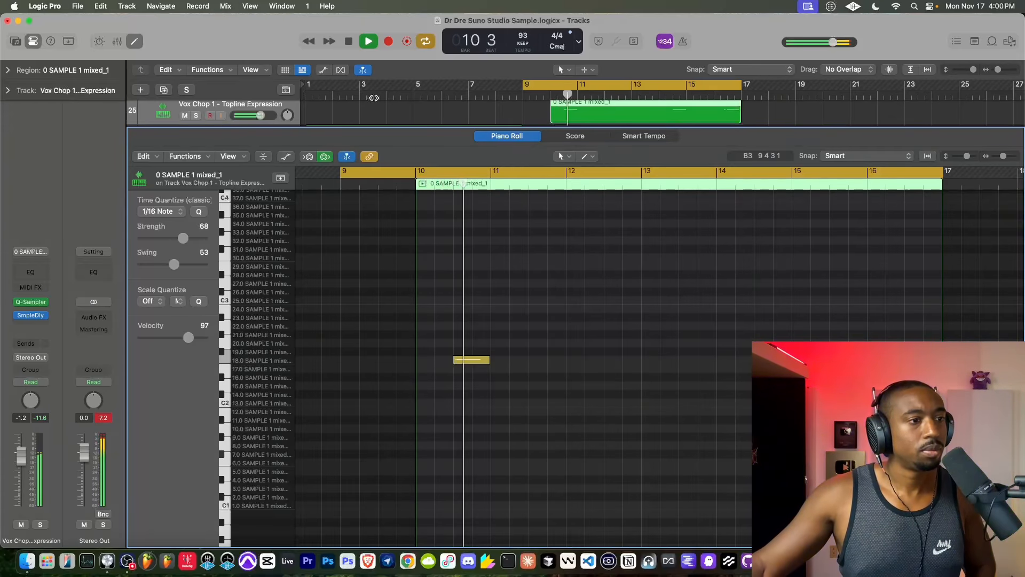
pyautogui.click(347, 42)
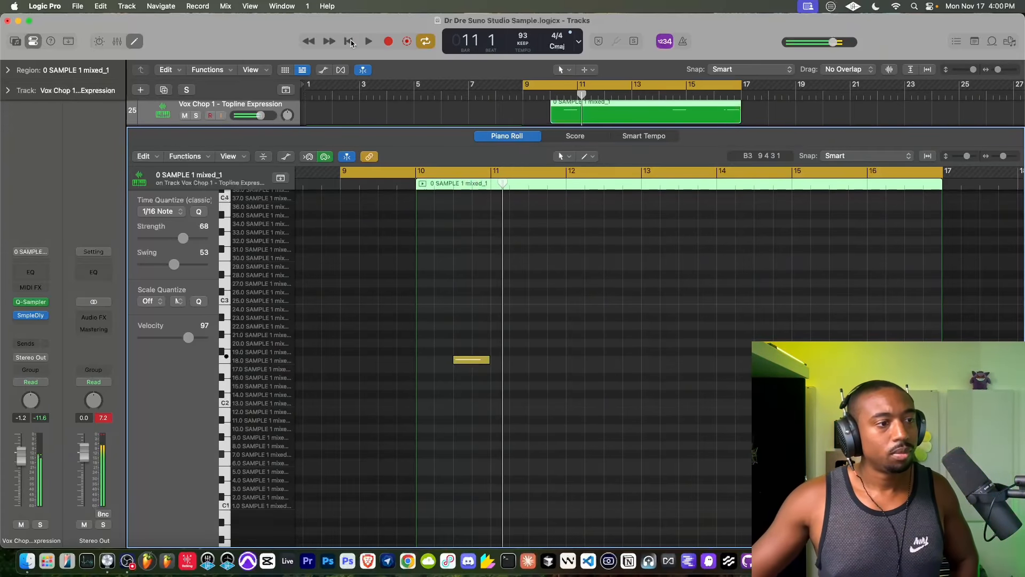
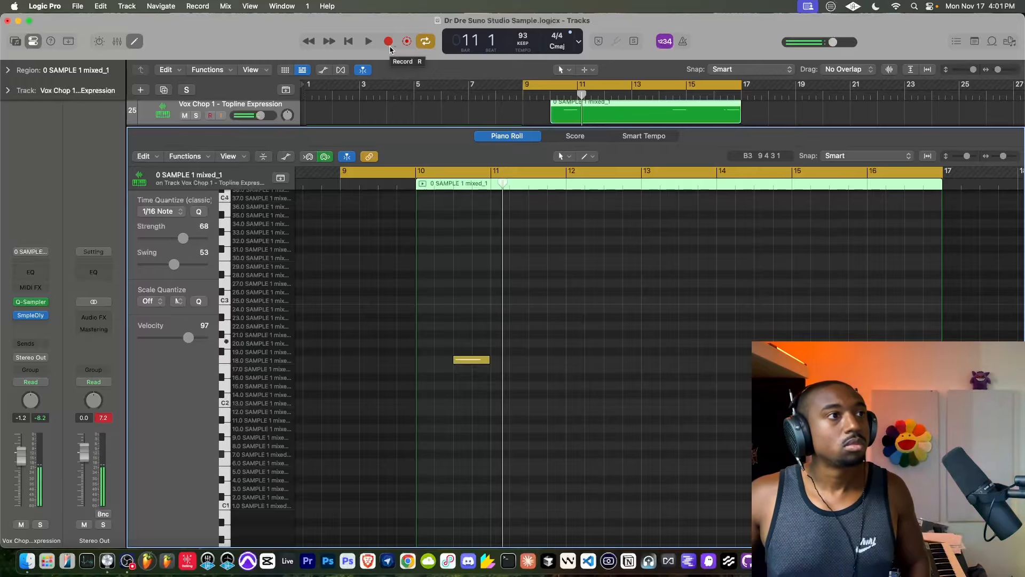
# - Delete the existing notes in the Vox Chop 1 - Topline Expression region and record a new vocal-chop take over the bar 9–17 cycle
pyautogui.click(371, 45)
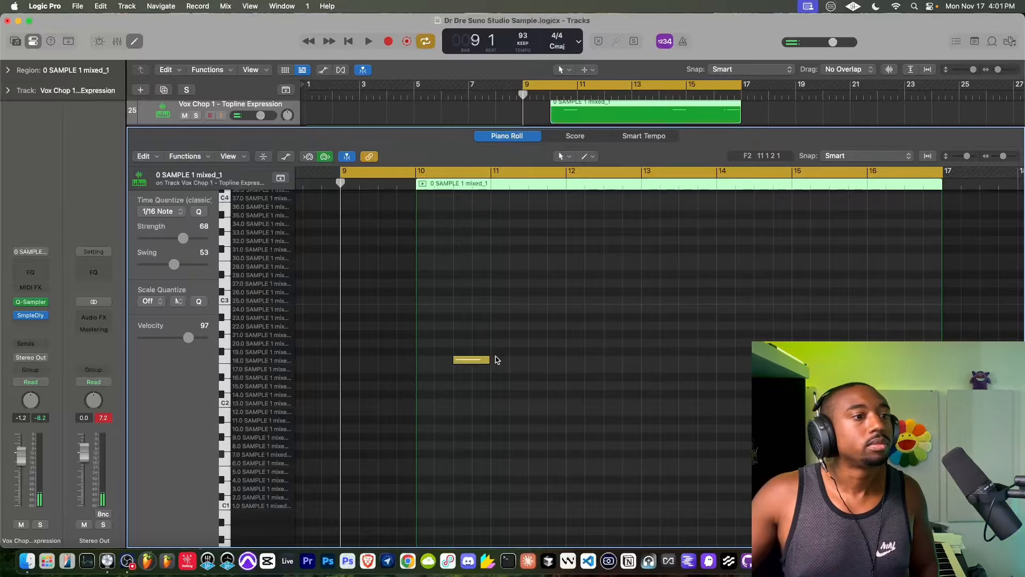
pyautogui.moveTo(437, 330); pyautogui.dragTo(743, 378)
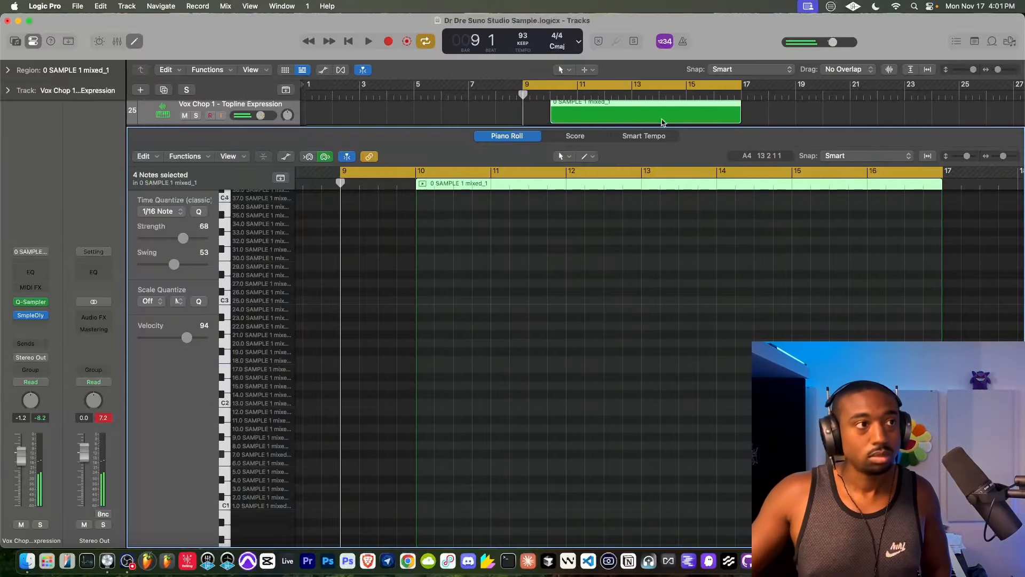
pyautogui.click(348, 43)
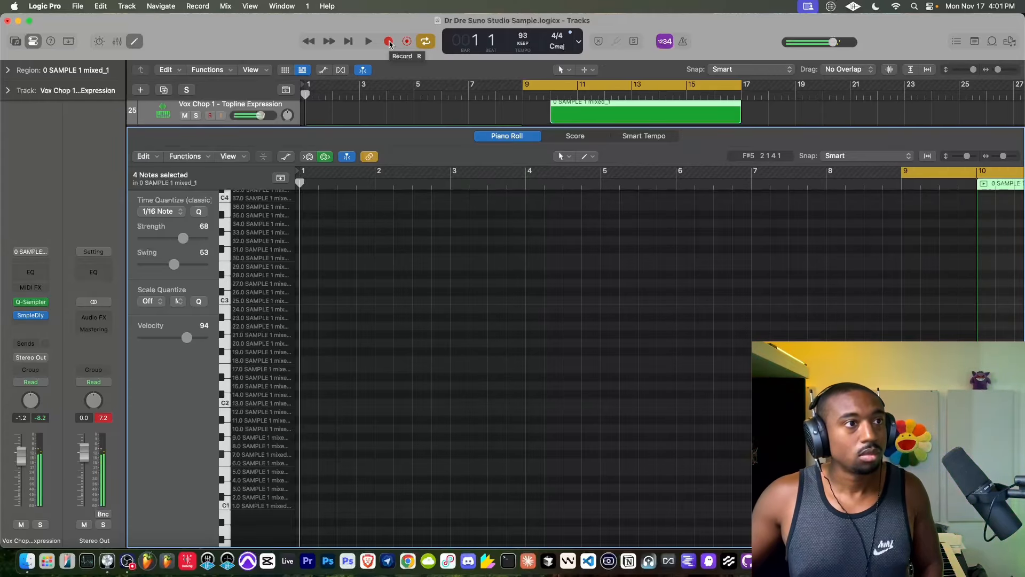
pyautogui.click(517, 96)
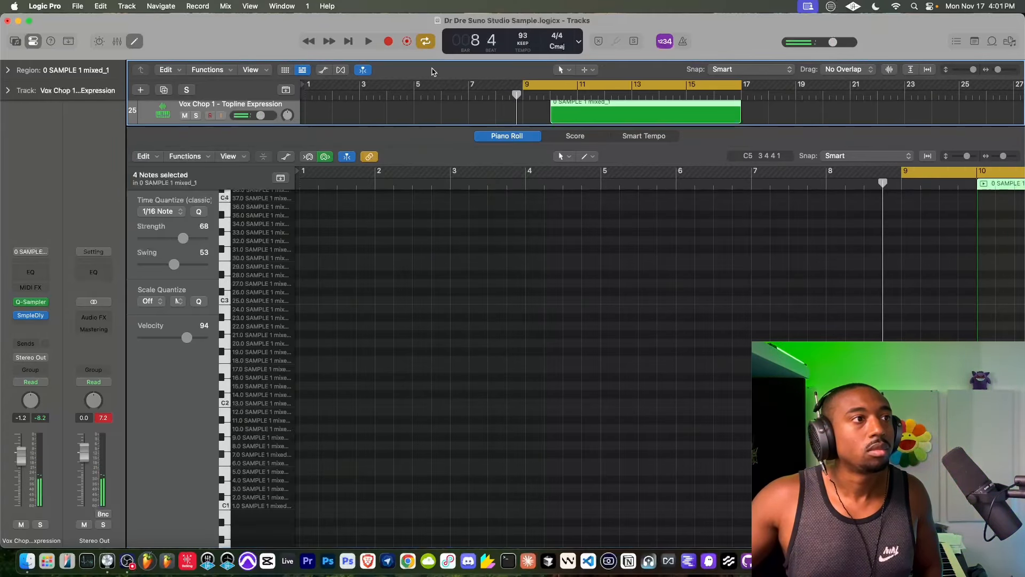
pyautogui.click(388, 45)
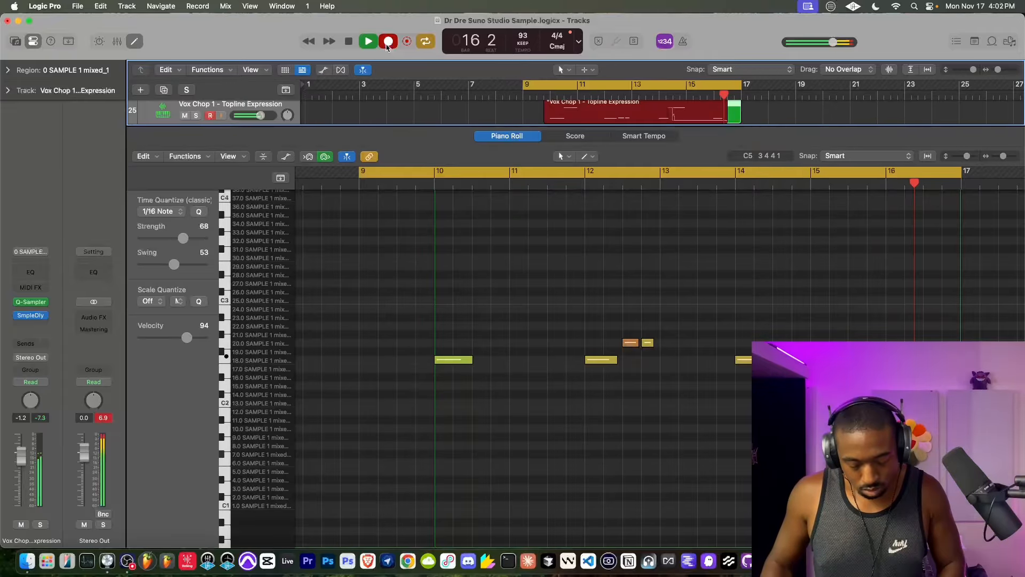
pyautogui.press('space')
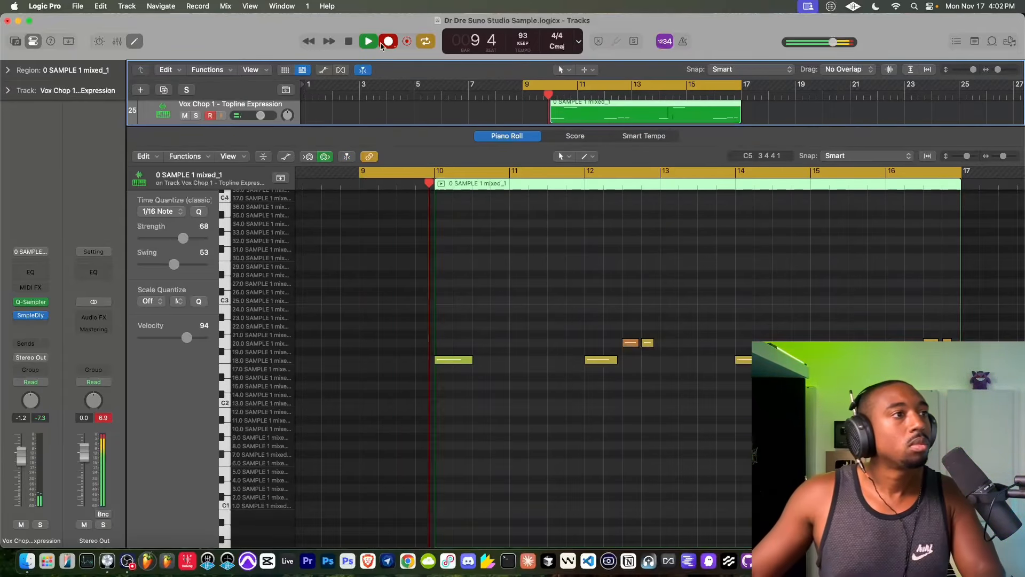
pyautogui.press('e')
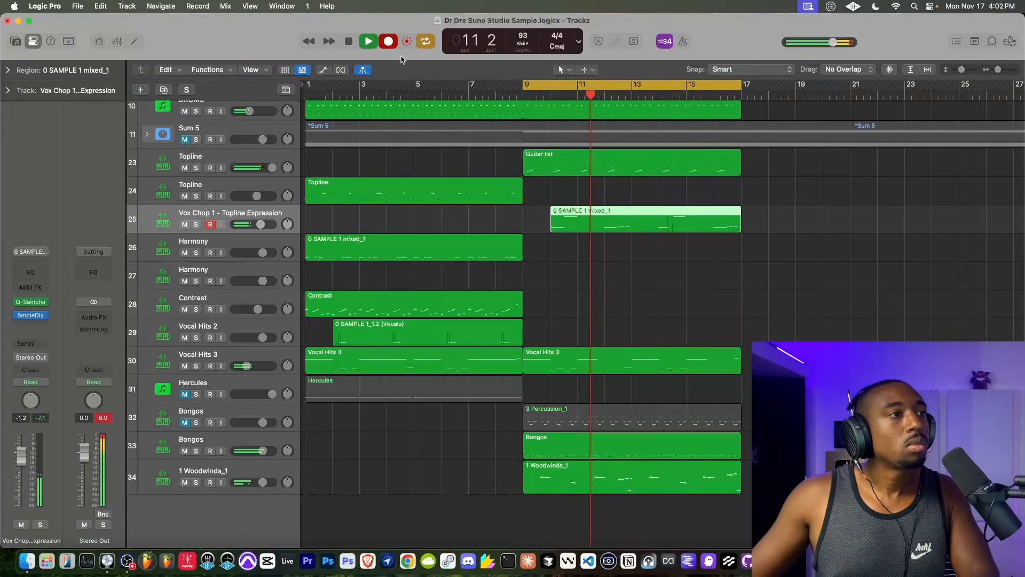
pyautogui.press('space')
pyautogui.press('space')
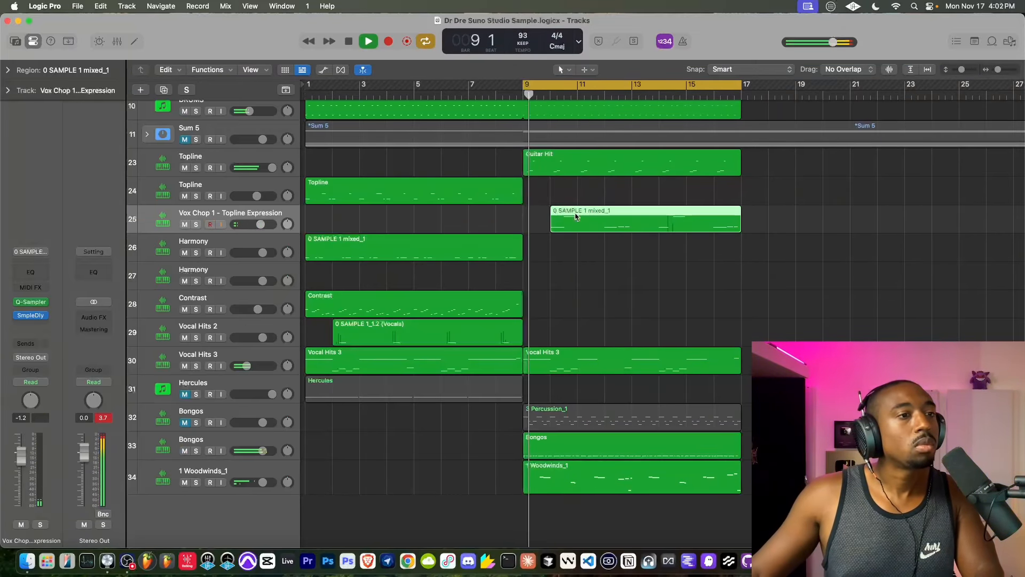
# - Play back the cycle and compare the new Vox Chop 1 notes with those in the second Vocal Hits 3 region
pyautogui.press('e')
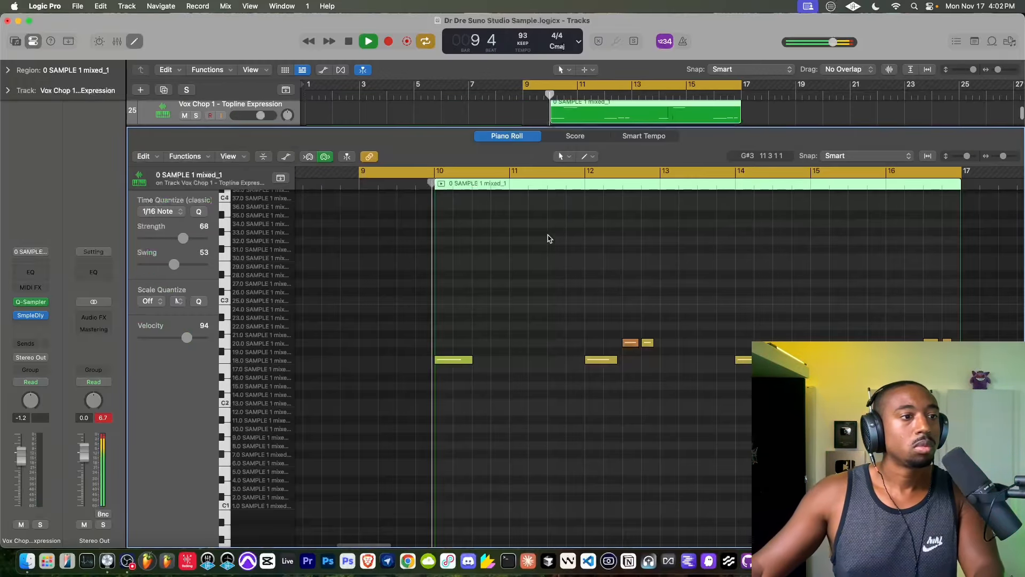
pyautogui.hscroll(5, 480, 374)
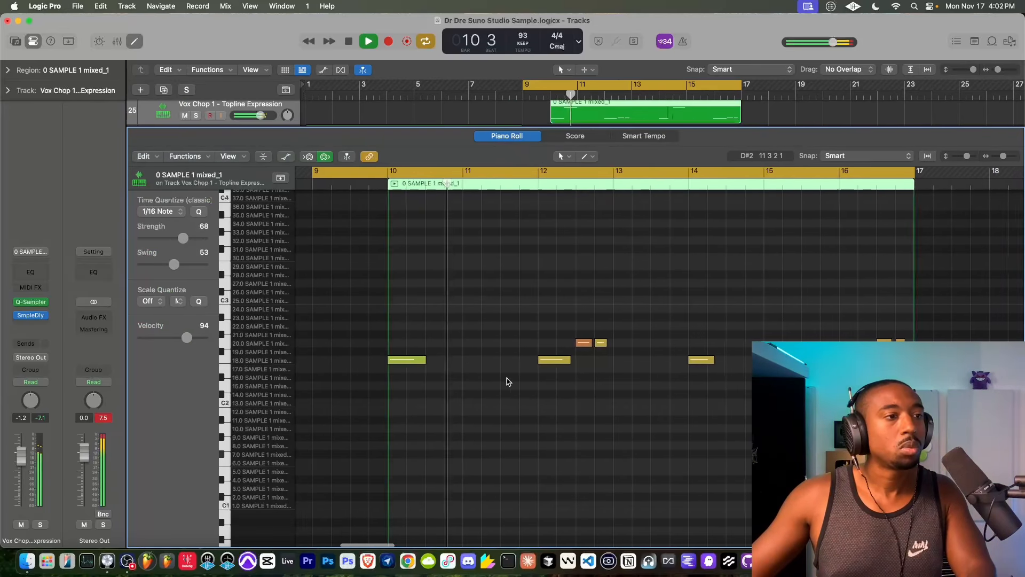
pyautogui.press('e')
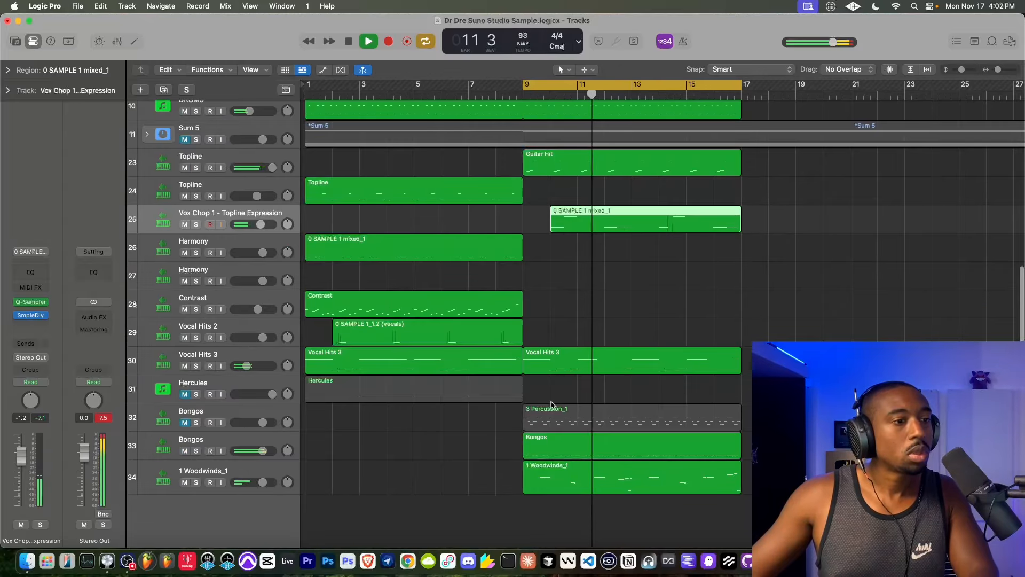
pyautogui.doubleClick(556, 363)
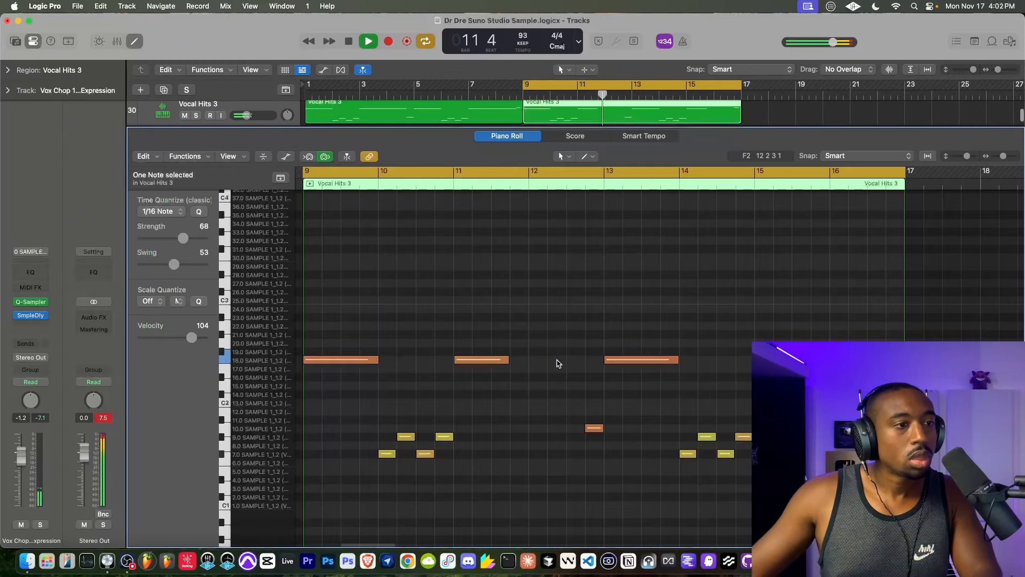
pyautogui.click(134, 42)
pyautogui.scroll(3, 452, 238)
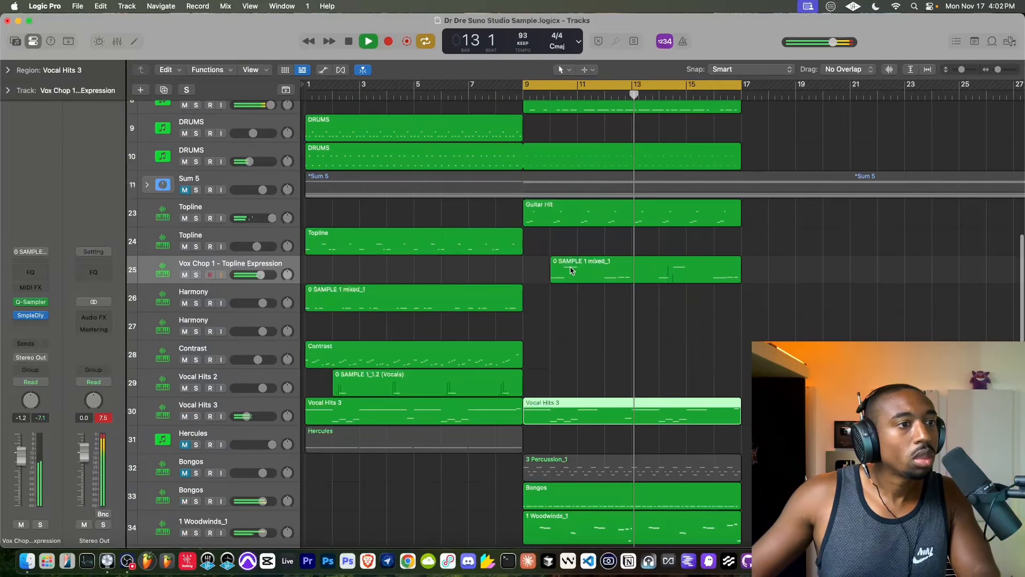
# - In the Vox Chop 1 region, duplicate bar 10's C5 note one beat later and shorten the original to about one beat
pyautogui.doubleClick(570, 270)
pyautogui.scroll(8, 397, 326)
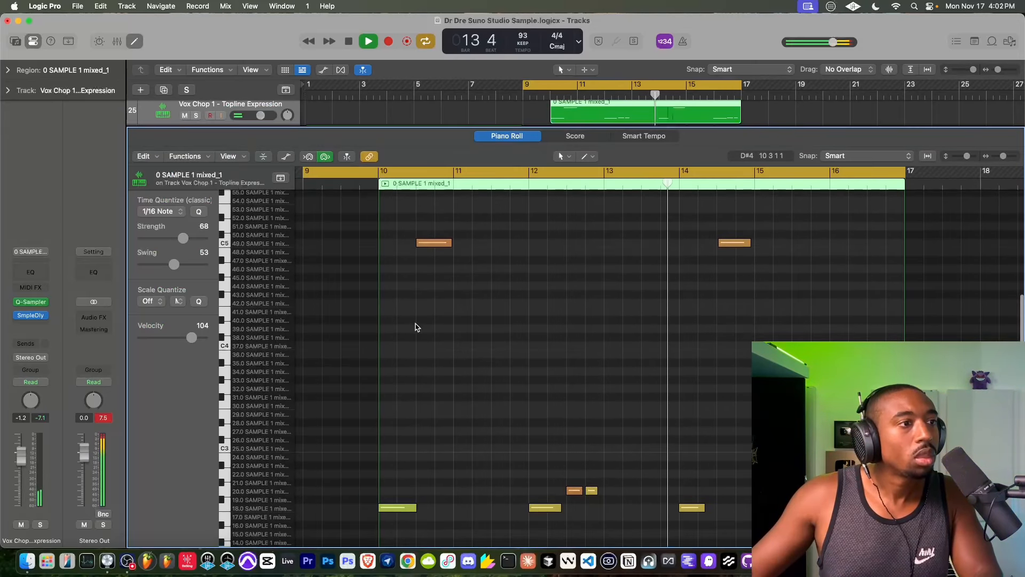
pyautogui.click(435, 243)
pyautogui.press('space')
pyautogui.press('space')
pyautogui.scroll(1, 432, 245)
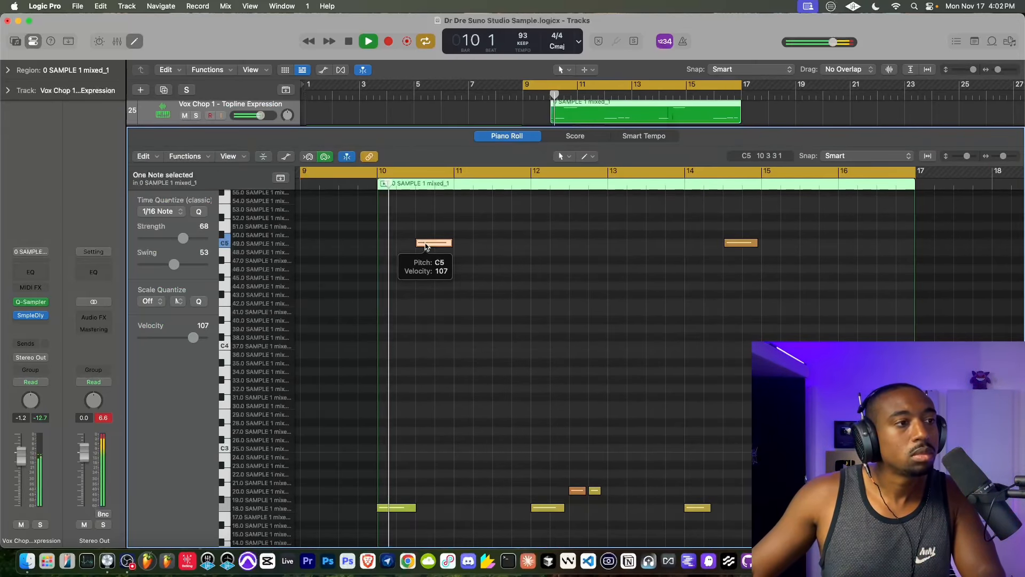
pyautogui.moveTo(426, 246)
pyautogui.mouseDown()
pyautogui.moveTo(446, 245)
pyautogui.moveTo(417, 235)
pyautogui.moveTo(444, 247)
pyautogui.mouseUp()
pyautogui.press('space')
pyautogui.press('space')
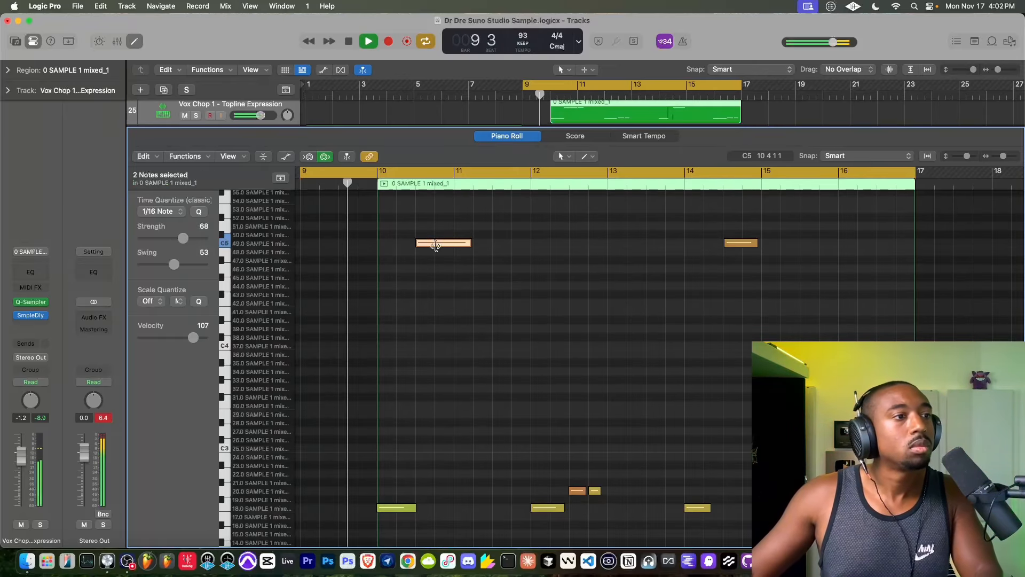
pyautogui.click(429, 246)
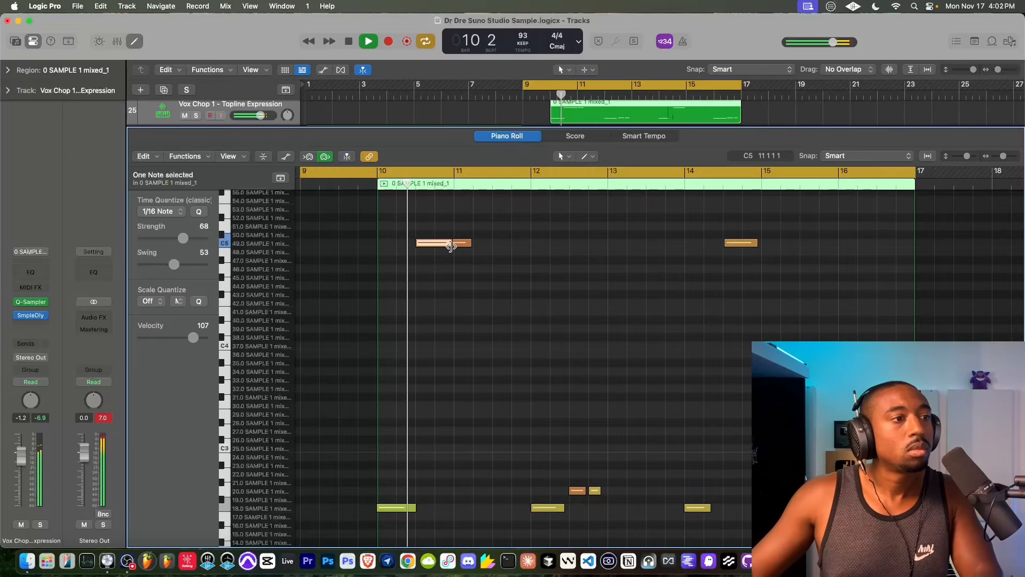
pyautogui.moveTo(452, 244); pyautogui.dragTo(432, 249)
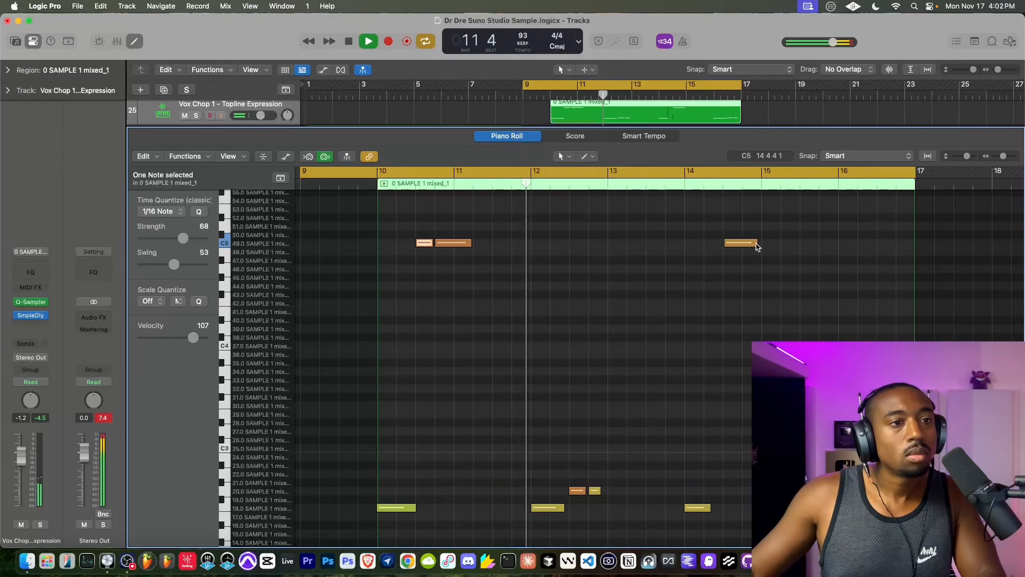
# - Duplicate the C5 note in bar 14 one beat later, select all notes in the region and close the note editor
pyautogui.moveTo(756, 245); pyautogui.dragTo(776, 246)
pyautogui.press('super+a')
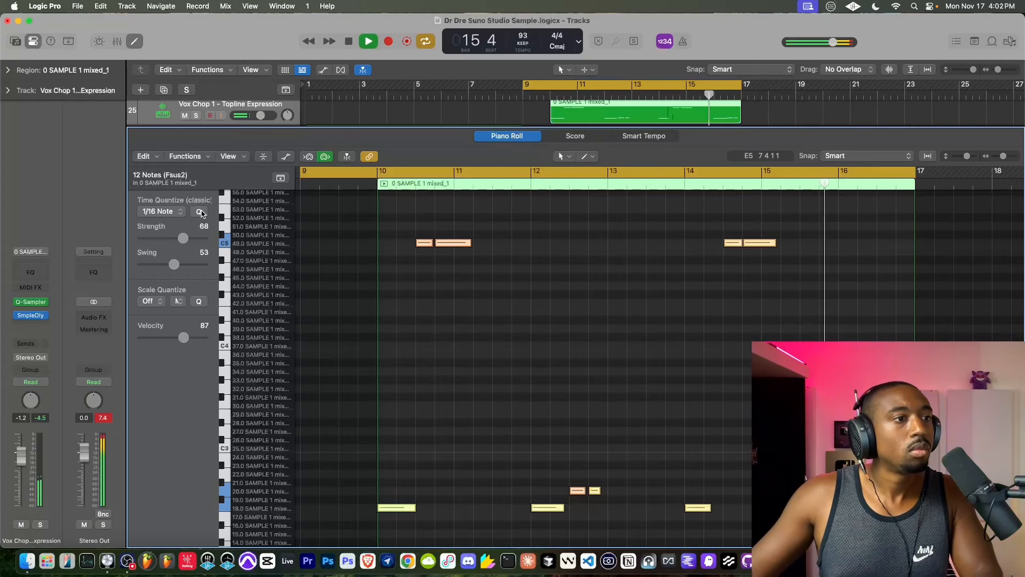
pyautogui.click(141, 69)
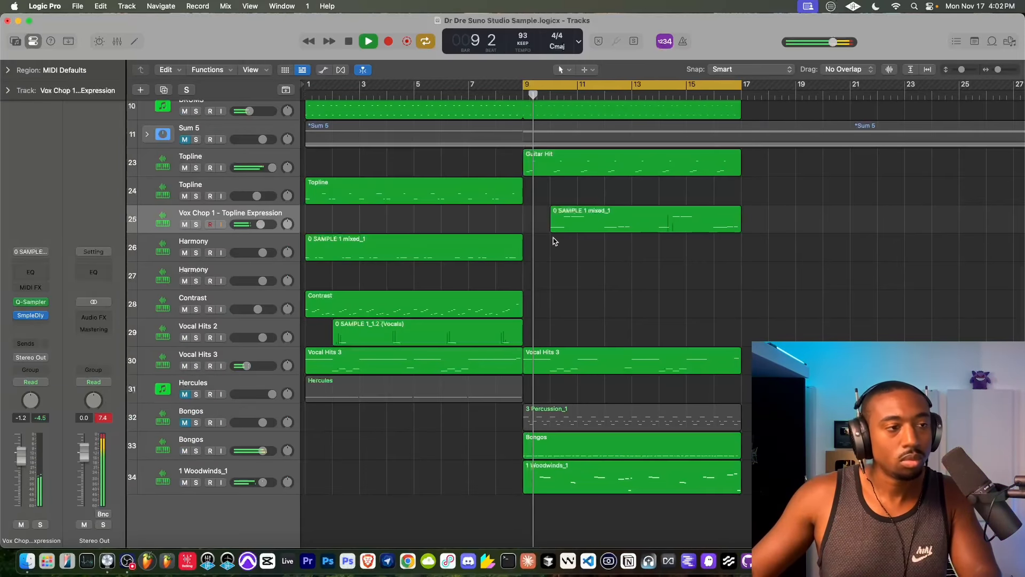
# - Record extra bongo hits into the existing region on Bongos track 33 across the bar 9–17 cycle and save the project
pyautogui.click(255, 442)
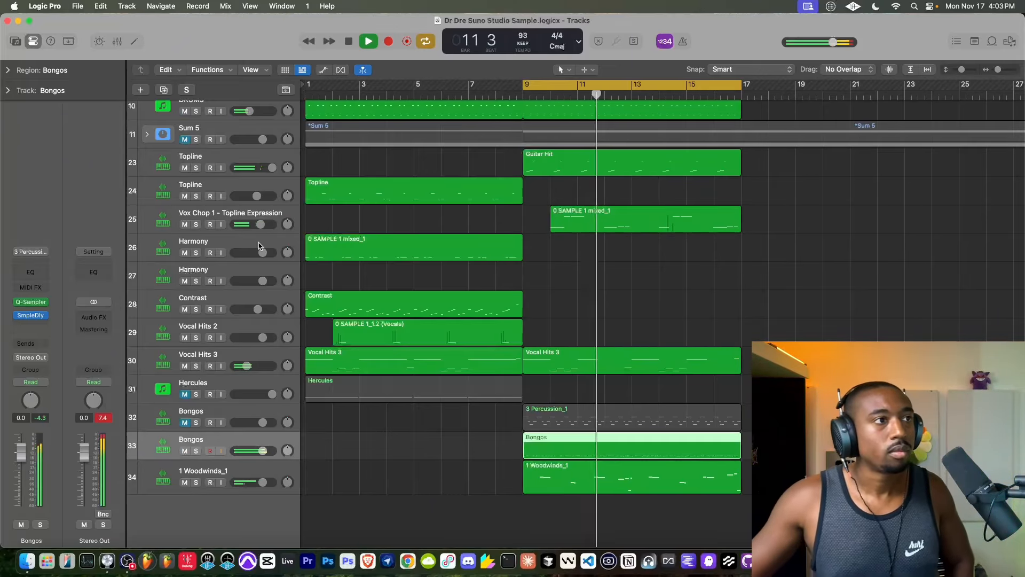
pyautogui.press('space')
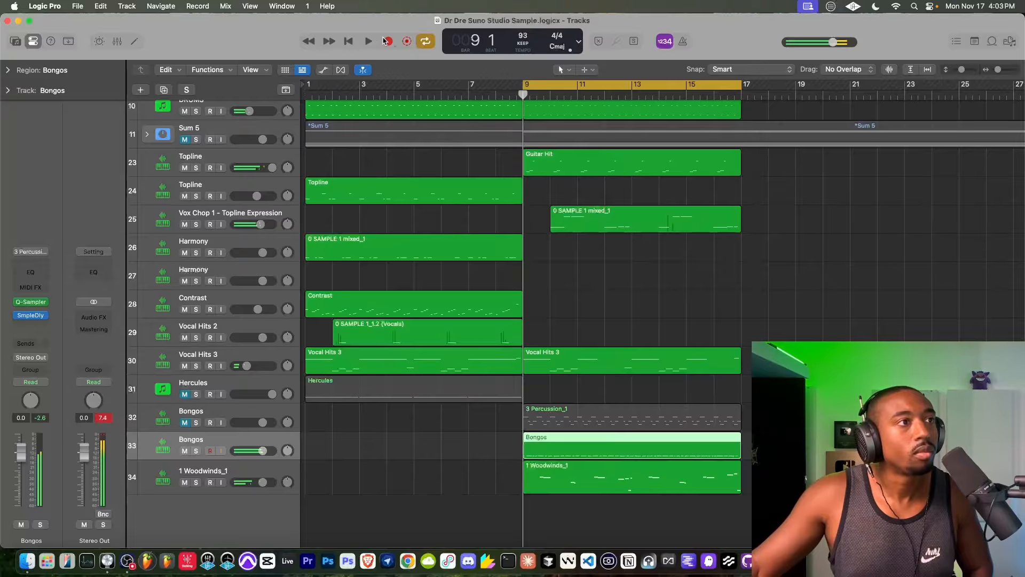
pyautogui.click(386, 41)
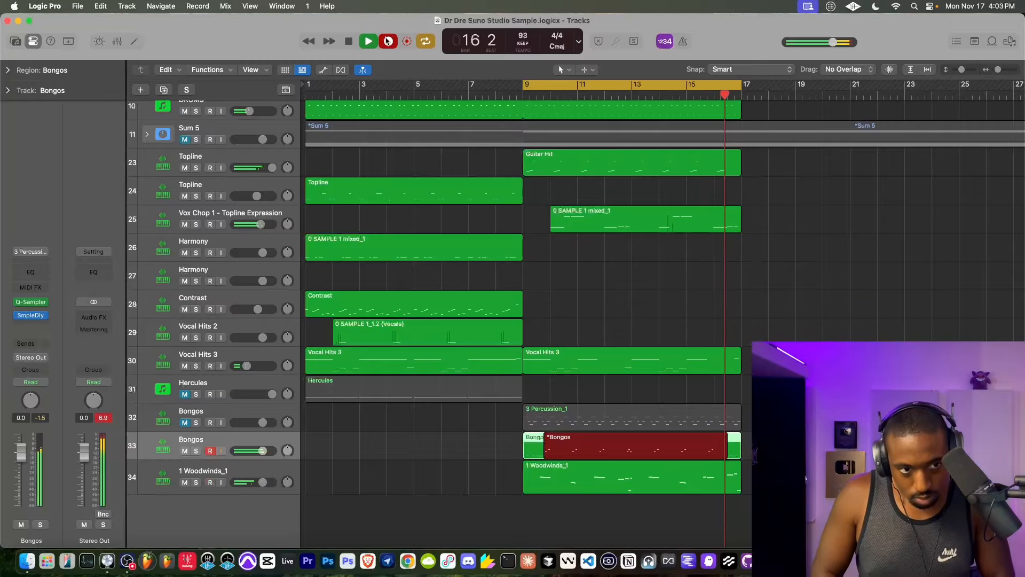
pyautogui.click(388, 42)
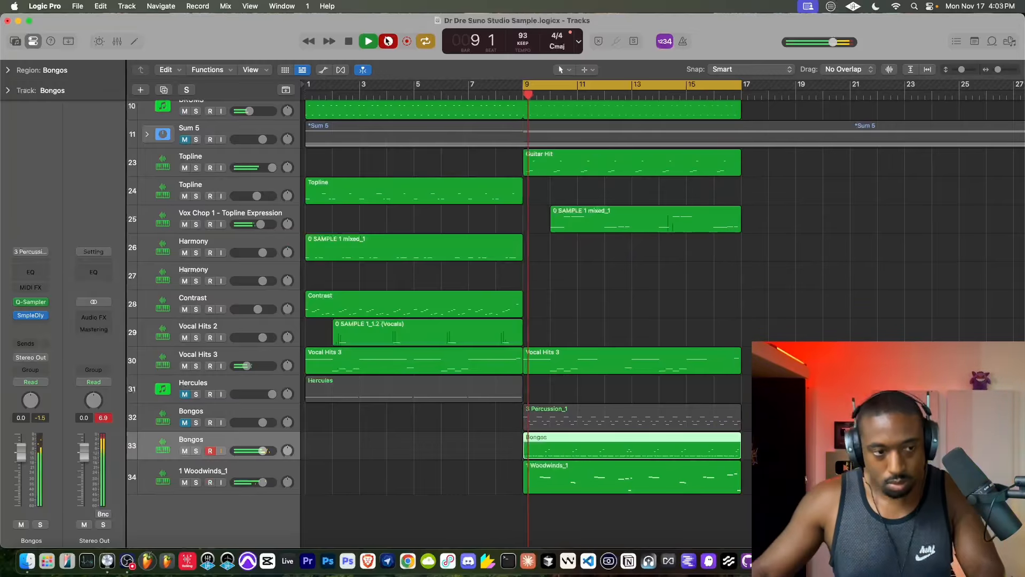
pyautogui.press('super+s')
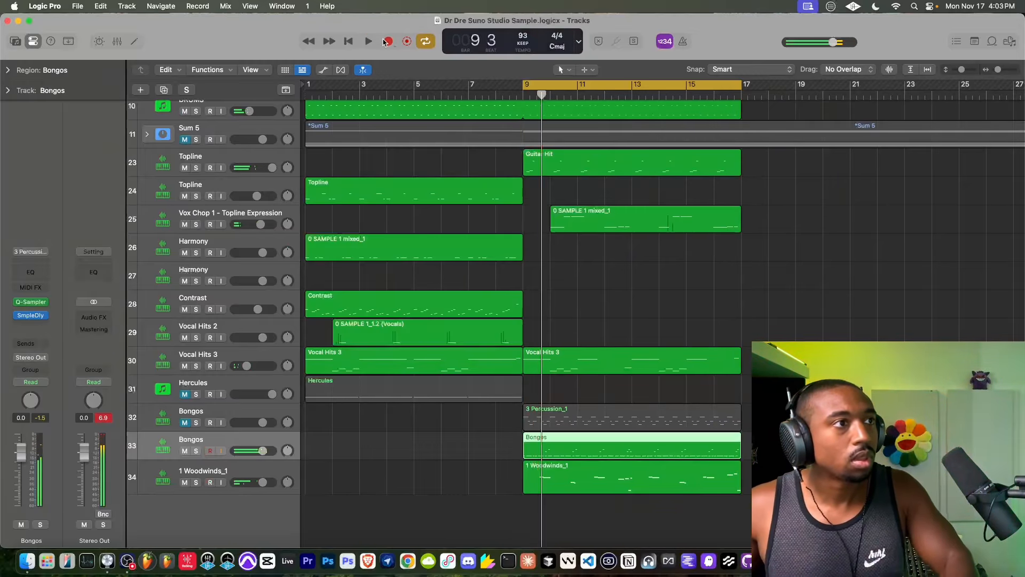
# - Select the upper two rows of notes in the Bongos region and set their quantize strength to 100 and swing to 50
pyautogui.press('space')
pyautogui.doubleClick(570, 448)
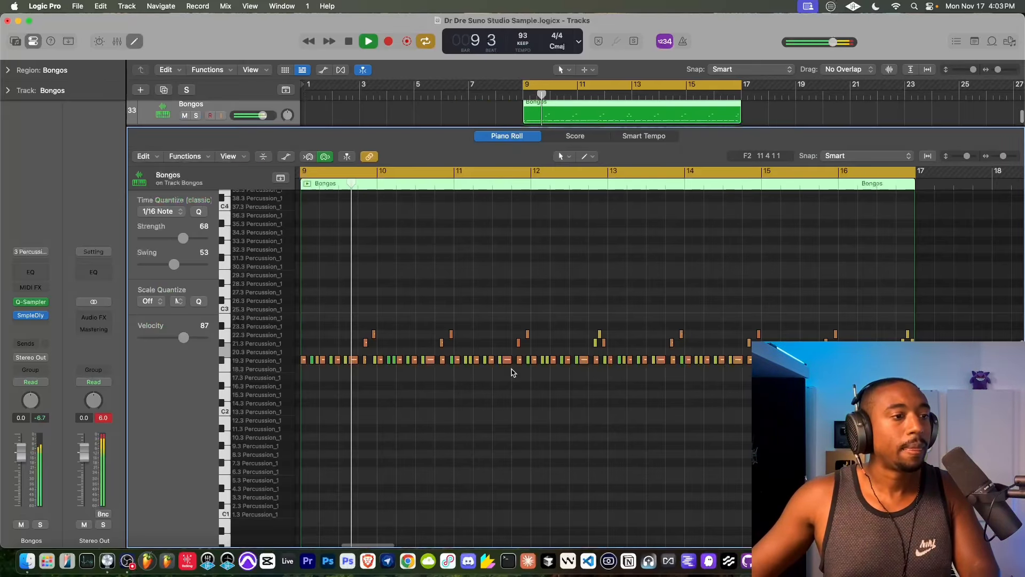
pyautogui.press('z')
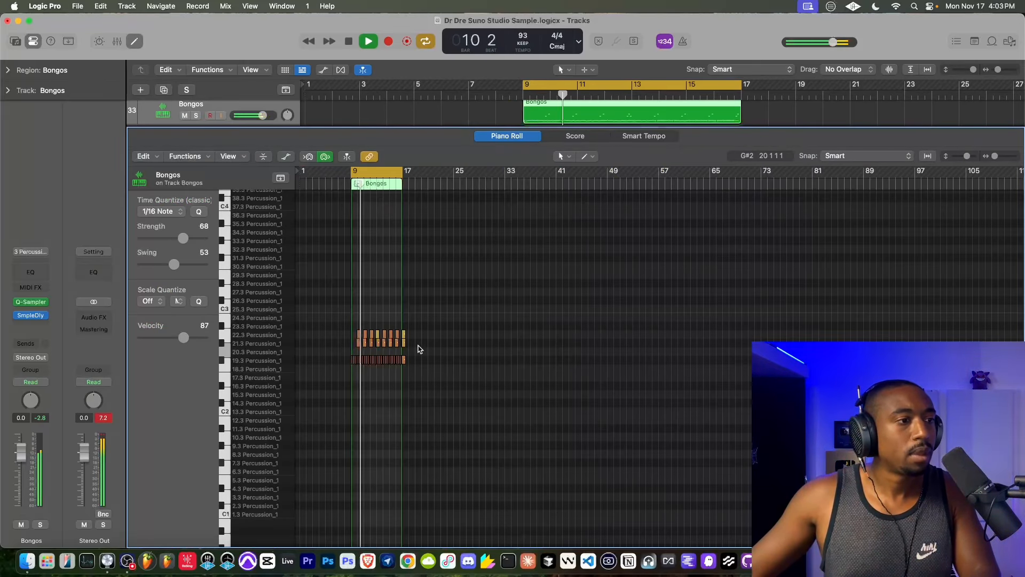
pyautogui.moveTo(416, 348); pyautogui.dragTo(323, 320)
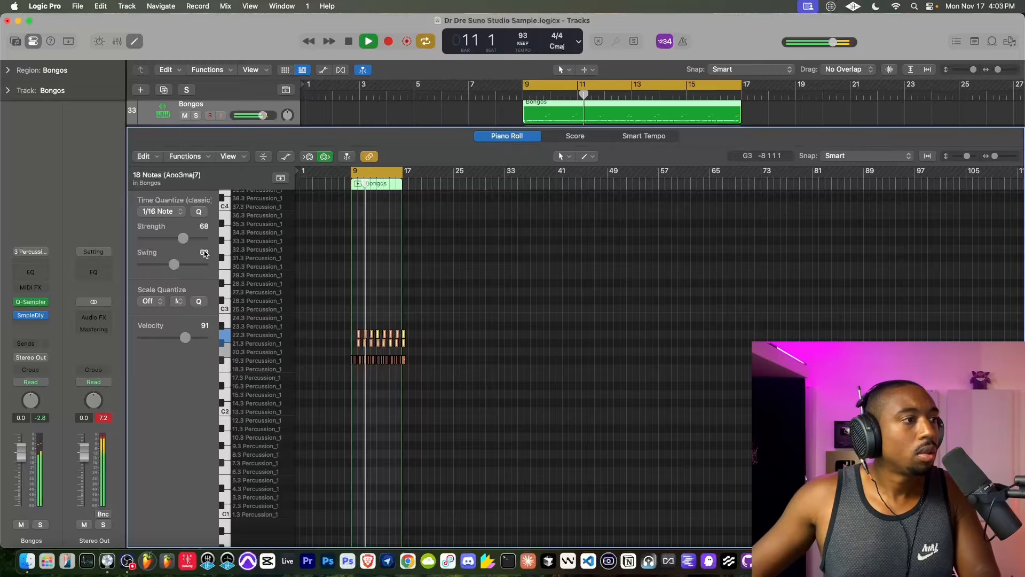
pyautogui.moveTo(174, 270); pyautogui.dragTo(175, 270)
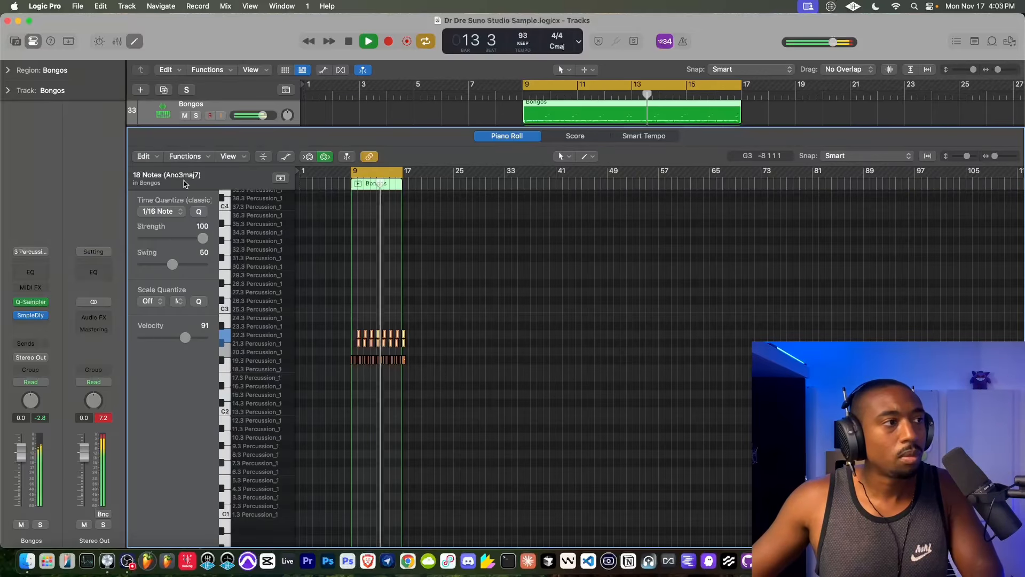
pyautogui.click(135, 42)
# - Extend the start of the cycle range back to bar 1 so it spans bars 1 to 17
pyautogui.scroll(5, 378, 237)
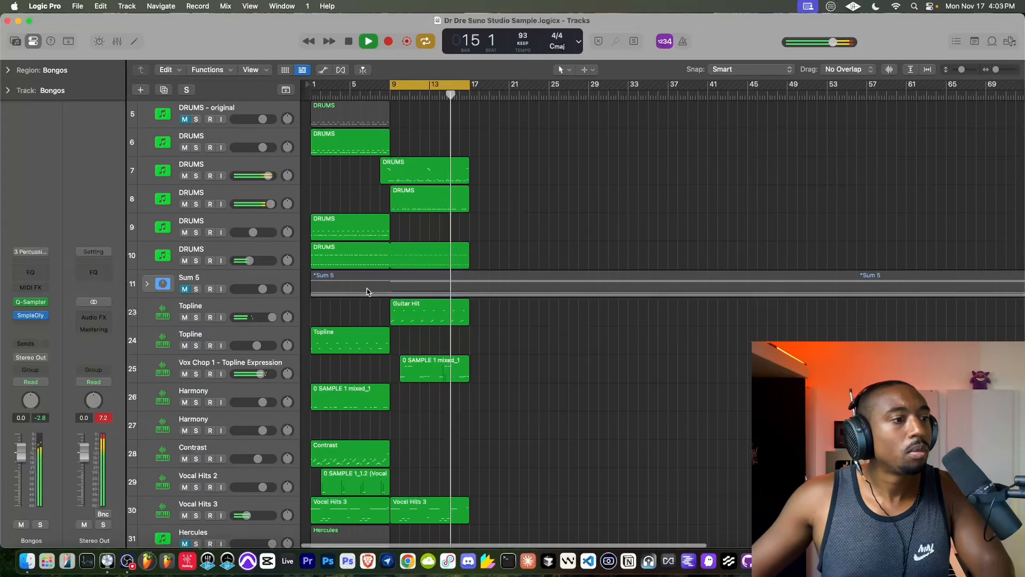
pyautogui.moveTo(386, 86); pyautogui.dragTo(307, 85)
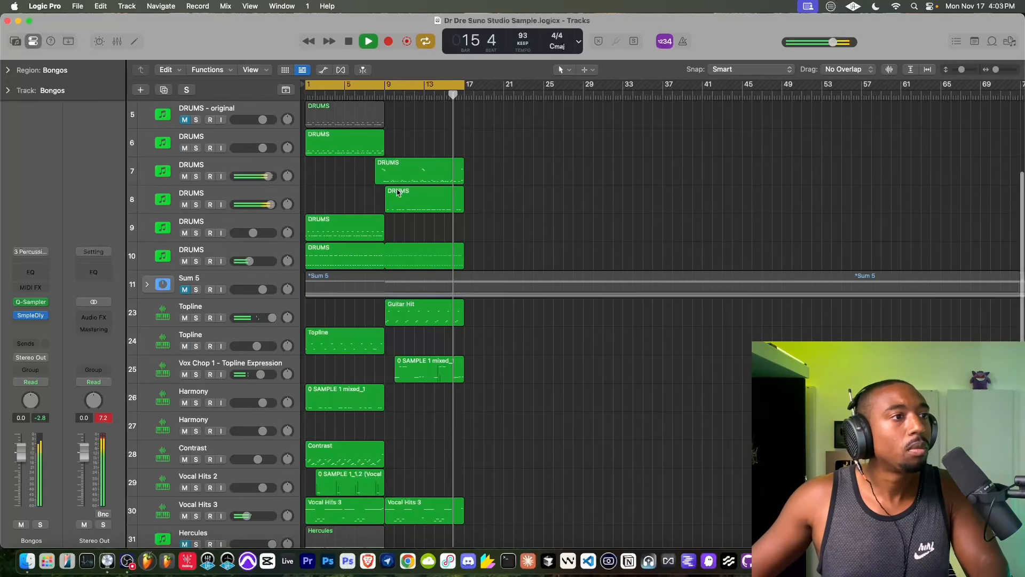
pyautogui.scroll(3, 396, 194)
pyautogui.scroll(-3, 397, 192)
pyautogui.scroll(-6, 397, 192)
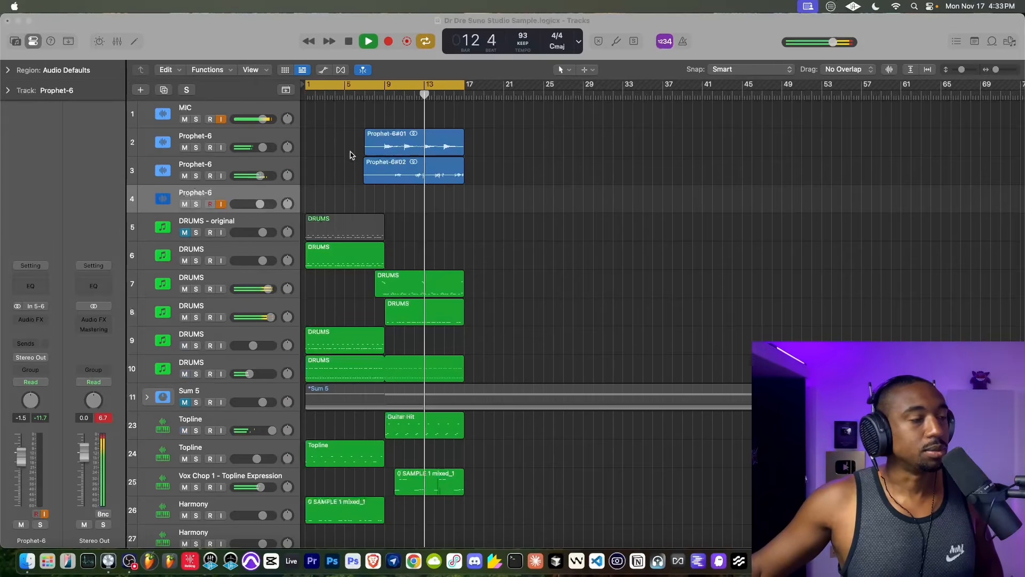
# - Record a new audio take on Prophet-6 track 4, starting from bar 3 and running to the end of the cycle
pyautogui.click(326, 95)
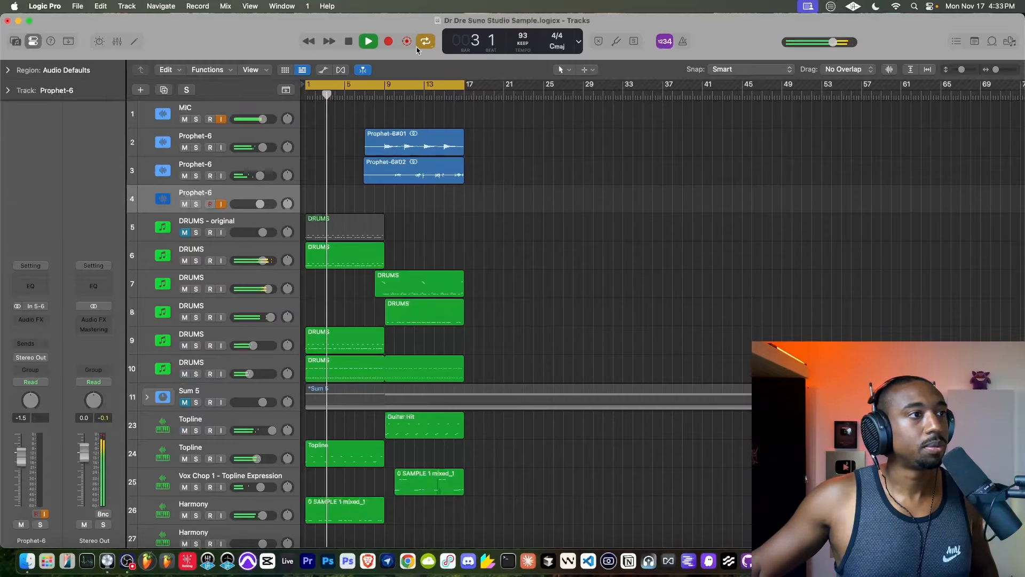
pyautogui.click(389, 41)
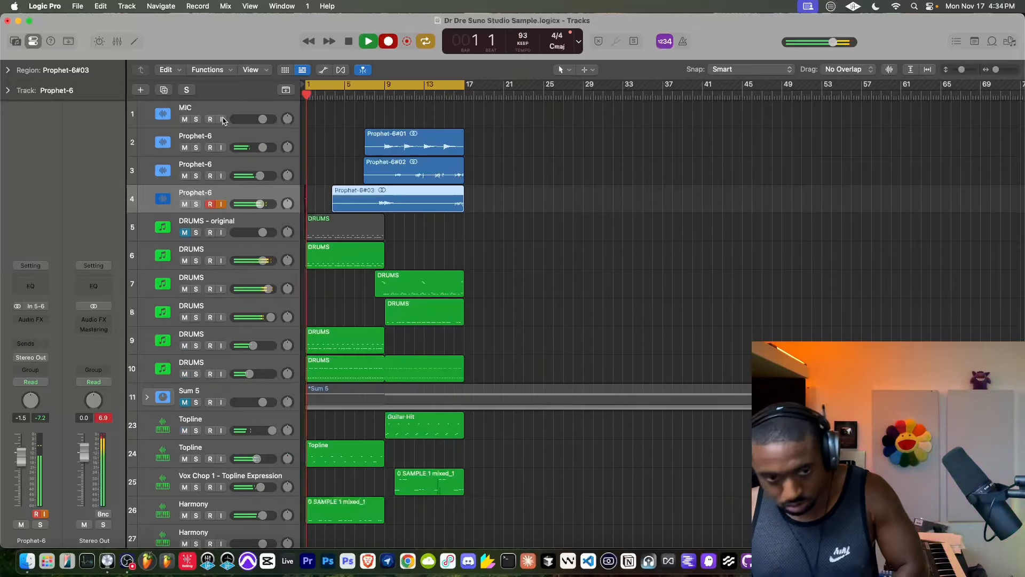
pyautogui.press('space')
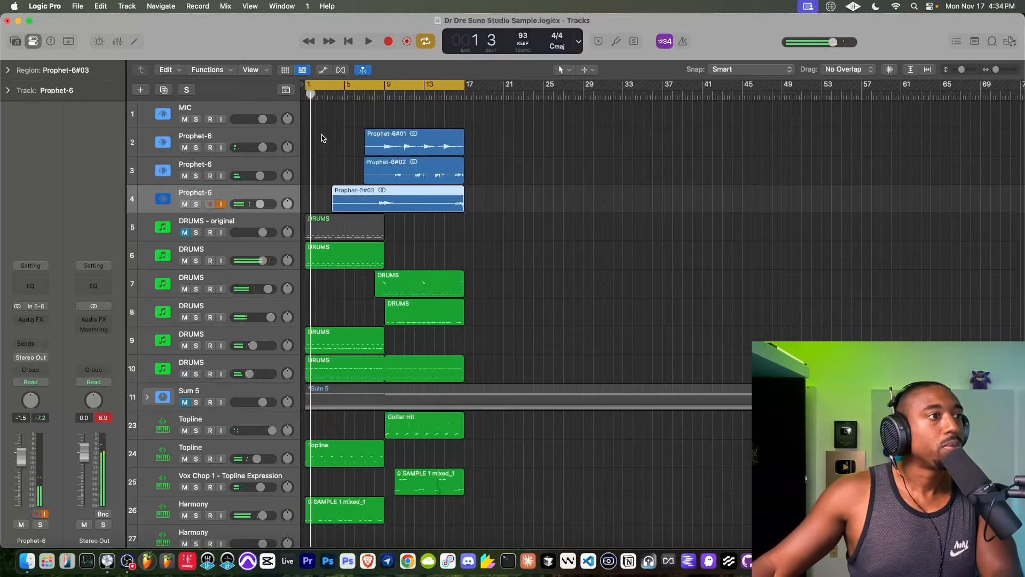
# - Play the arrangement and lower the volume of Prophet-6 track 4 to -5.4 dB
pyautogui.press('space')
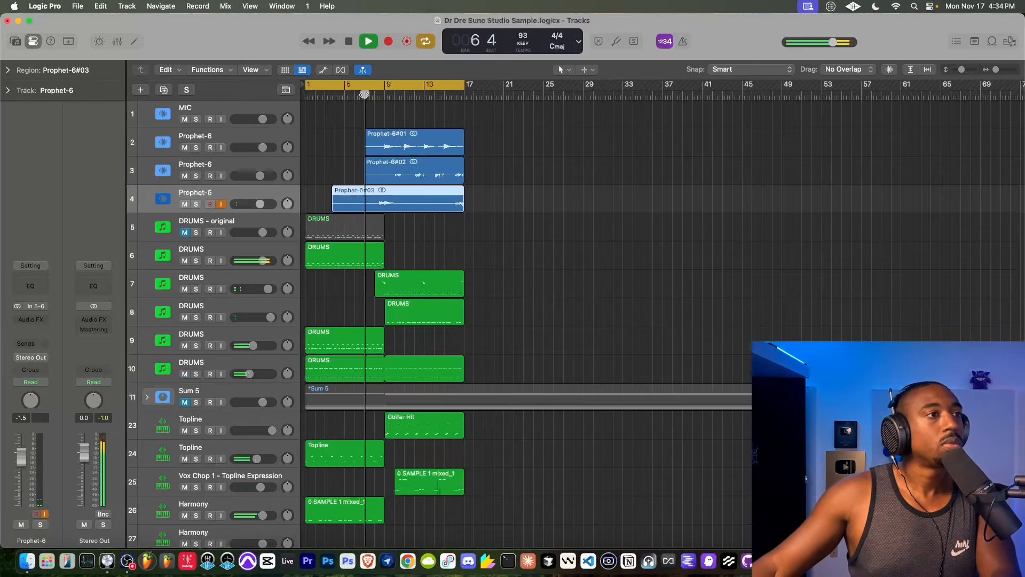
pyautogui.scroll(-2, 435, 166)
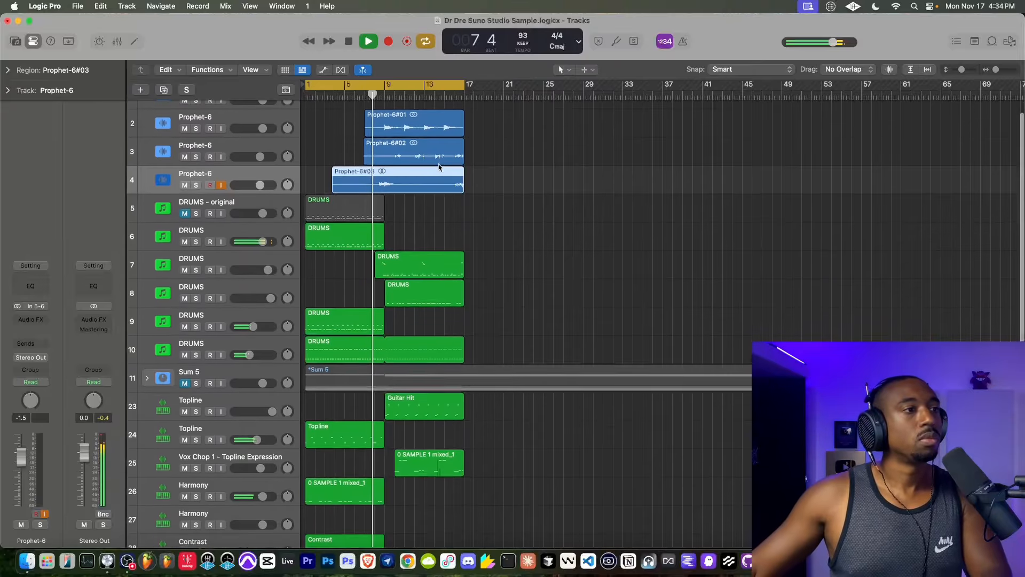
pyautogui.scroll(1, 411, 156)
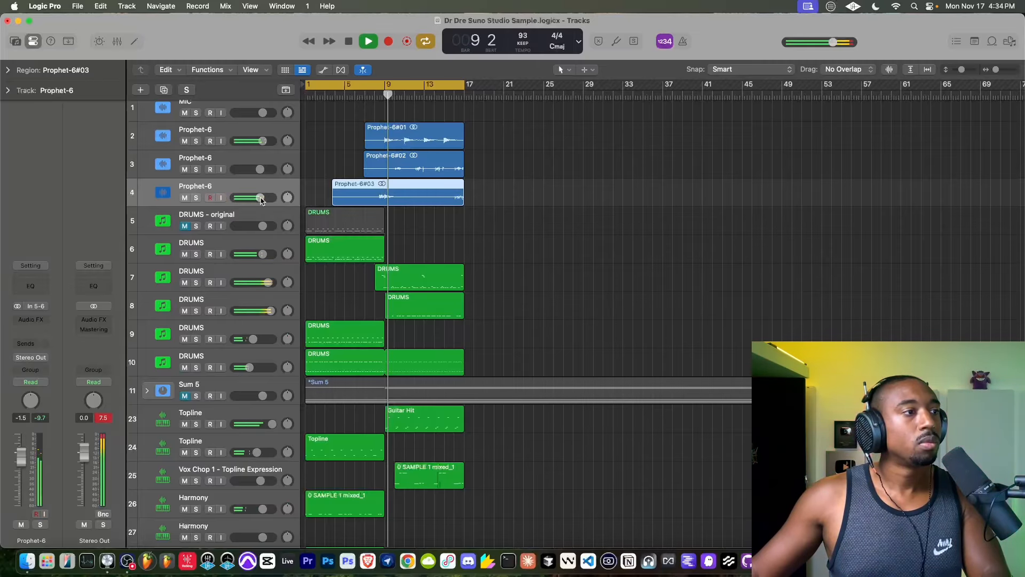
pyautogui.moveTo(241, 203); pyautogui.dragTo(235, 203)
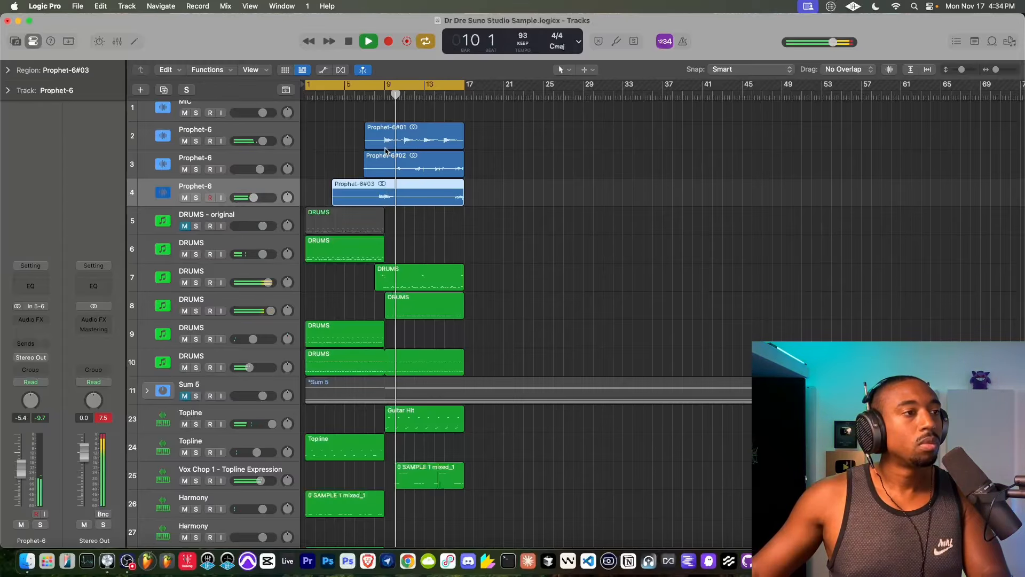
# - Lower the volume of the 1 Woodwinds_1 track slightly during playback
pyautogui.scroll(6, 386, 150)
pyautogui.scroll(-4, 387, 152)
pyautogui.scroll(-5, 409, 283)
pyautogui.scroll(-5, 410, 285)
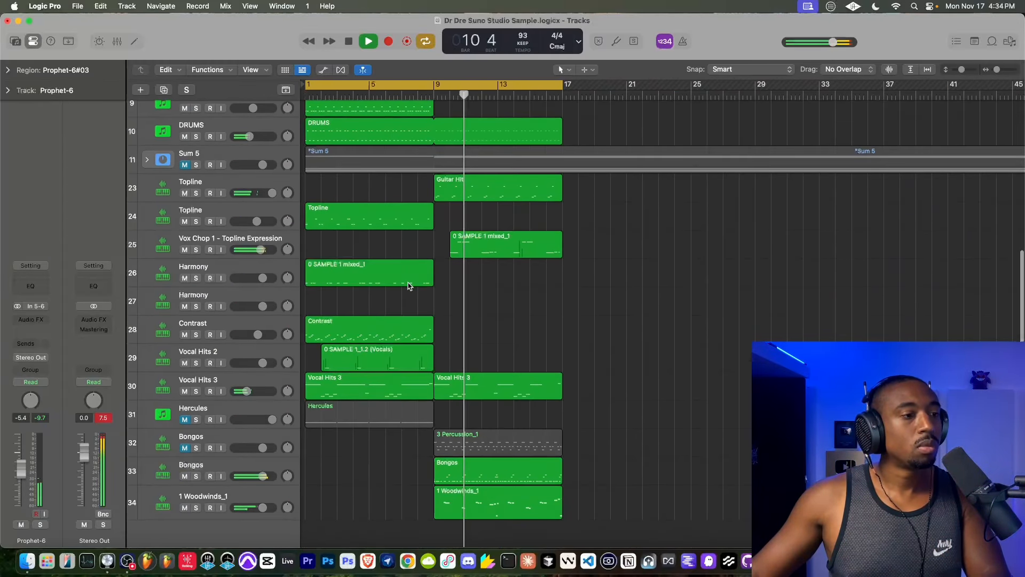
pyautogui.moveTo(262, 451); pyautogui.dragTo(254, 482)
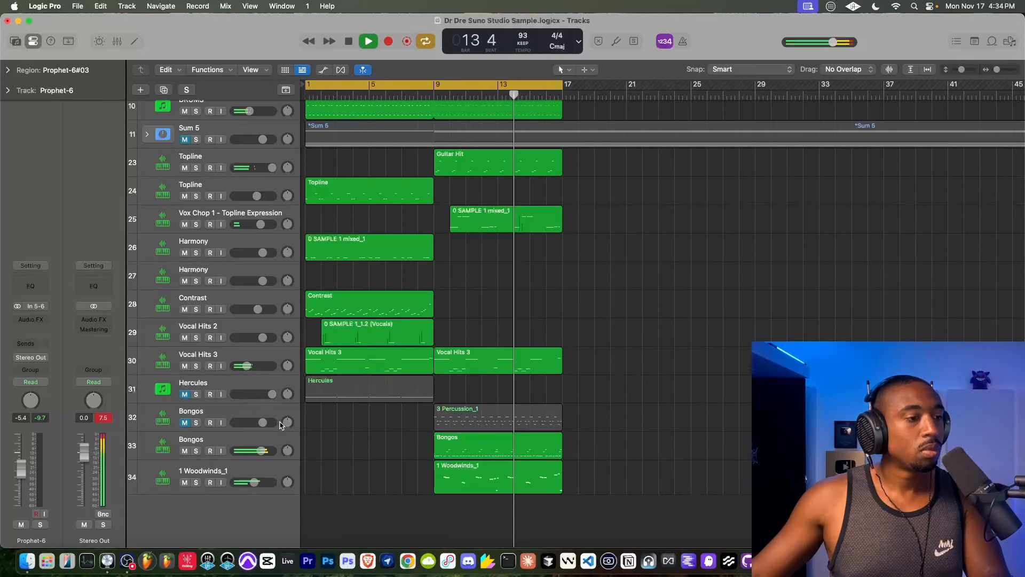
# - Delete the Vocal Hits 3 region at bars 9–17 and compare playback with Bongos track 33 briefly muted
pyautogui.click(471, 361)
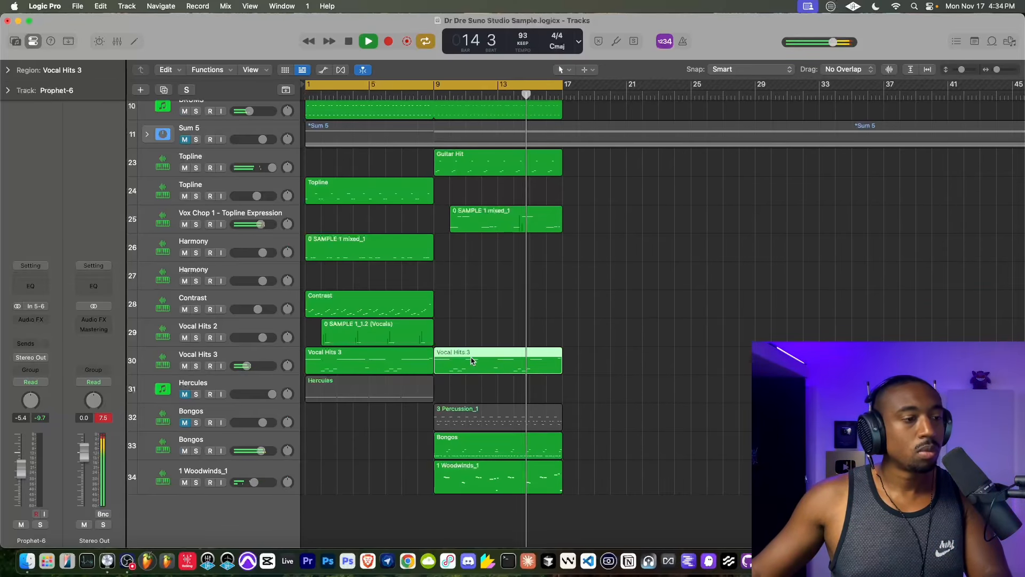
pyautogui.press('Delete')
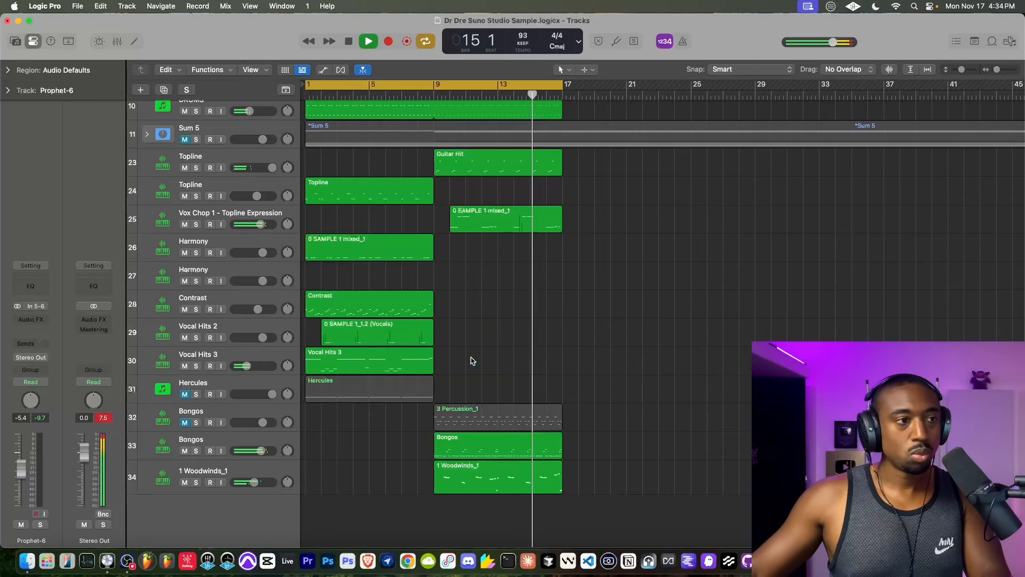
pyautogui.click(429, 87)
pyautogui.click(184, 451)
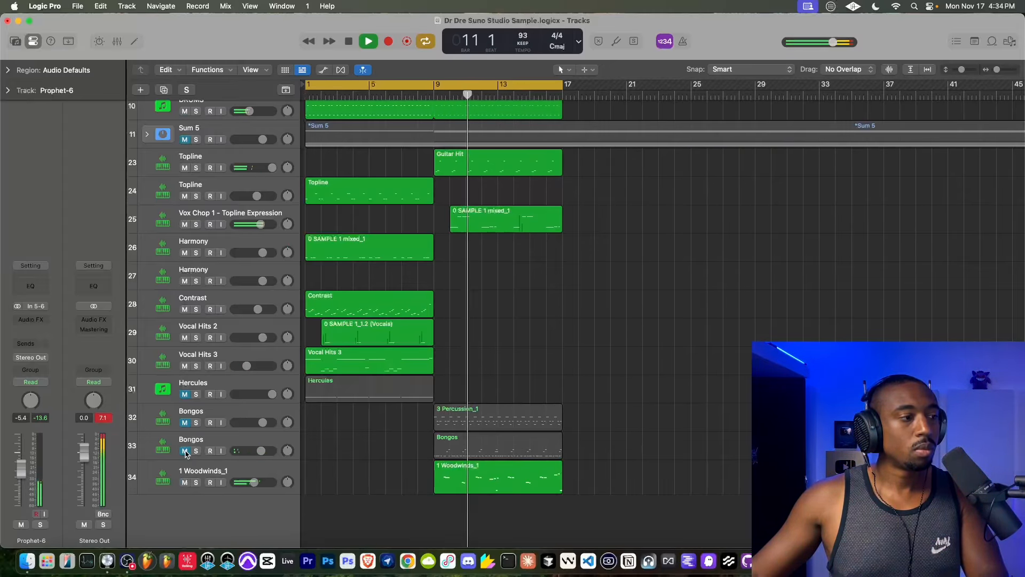
pyautogui.click(185, 451)
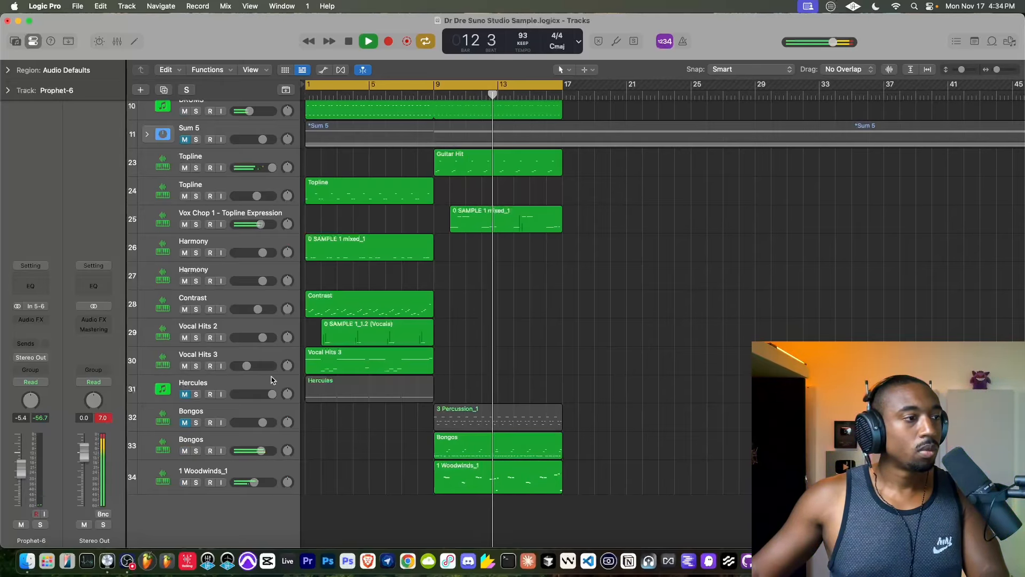
# - Repeat the first Vocal Hits 3 region so it fills bars 9–17 again
pyautogui.click(430, 354)
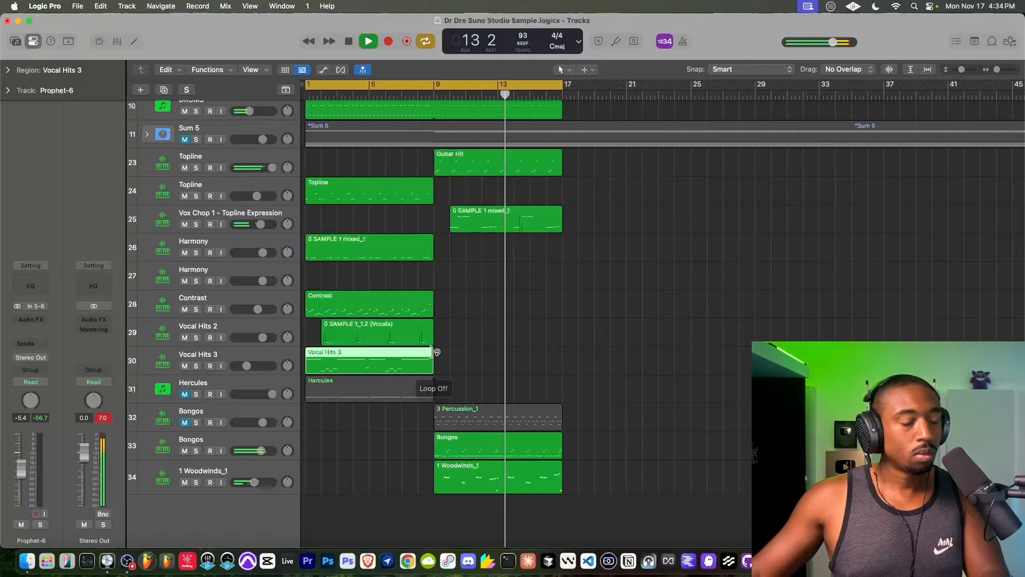
pyautogui.moveTo(431, 351); pyautogui.dragTo(562, 352)
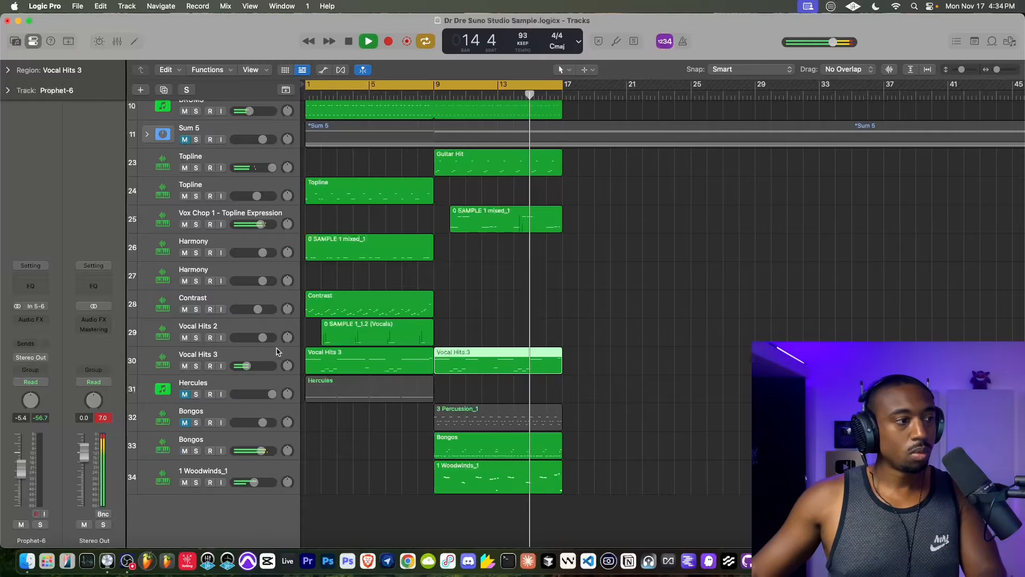
pyautogui.click(234, 358)
pyautogui.rightClick(234, 358)
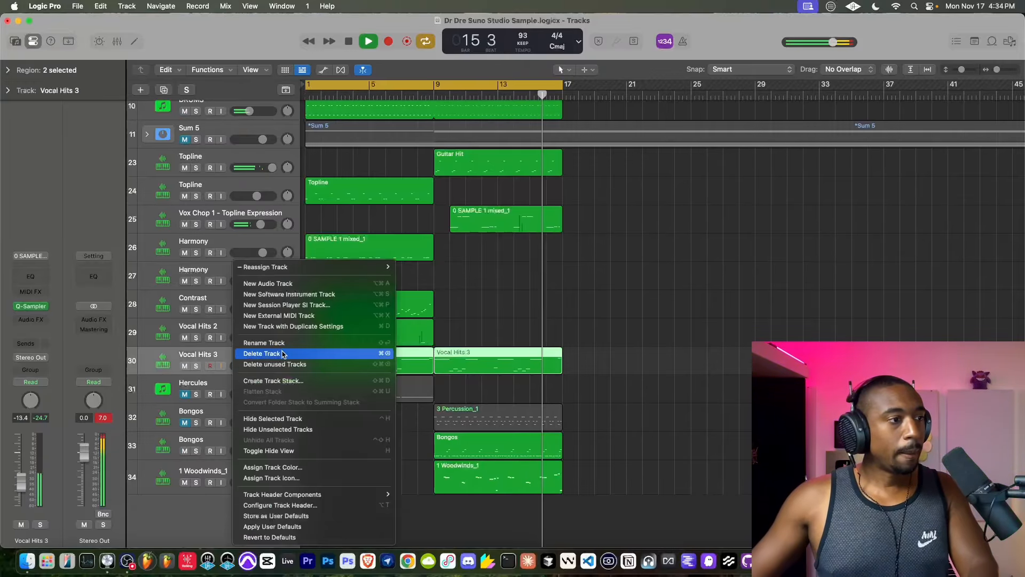
pyautogui.click(479, 284)
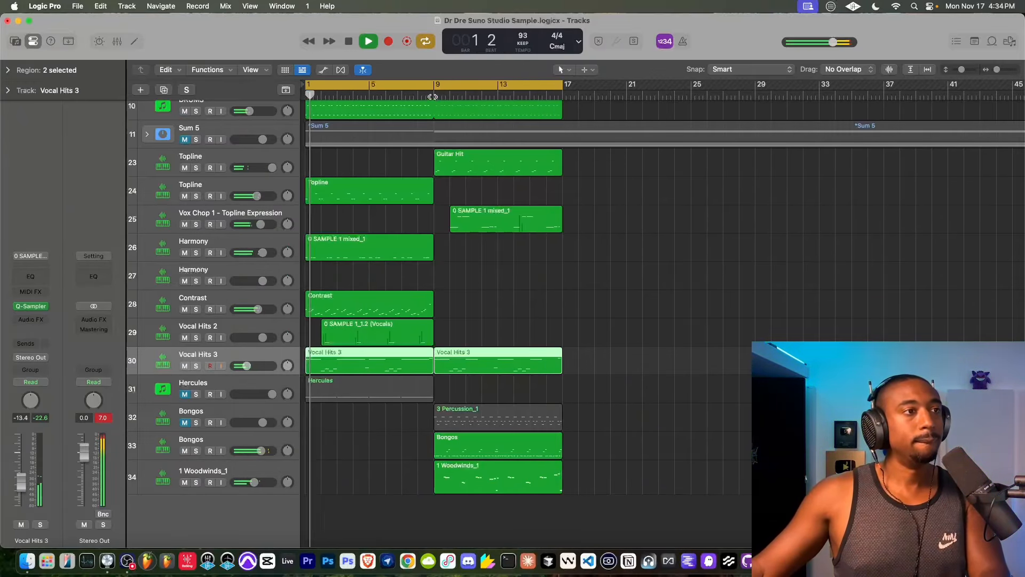
# - Solo Vocal Hits 3 and Vox Chop 1 - Topline Expression, and lower the Vox Chop track's volume
pyautogui.click(196, 366)
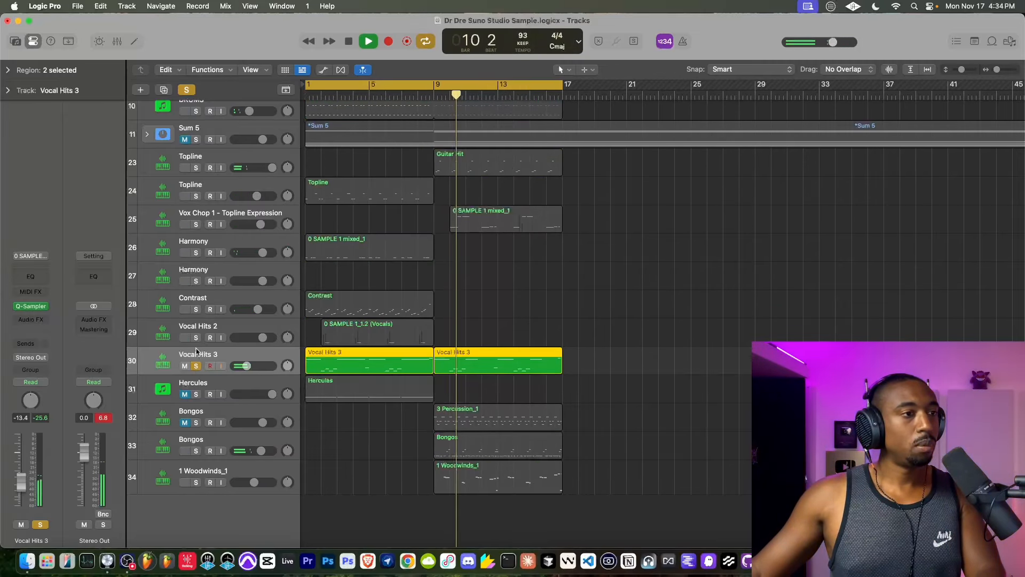
pyautogui.click(196, 224)
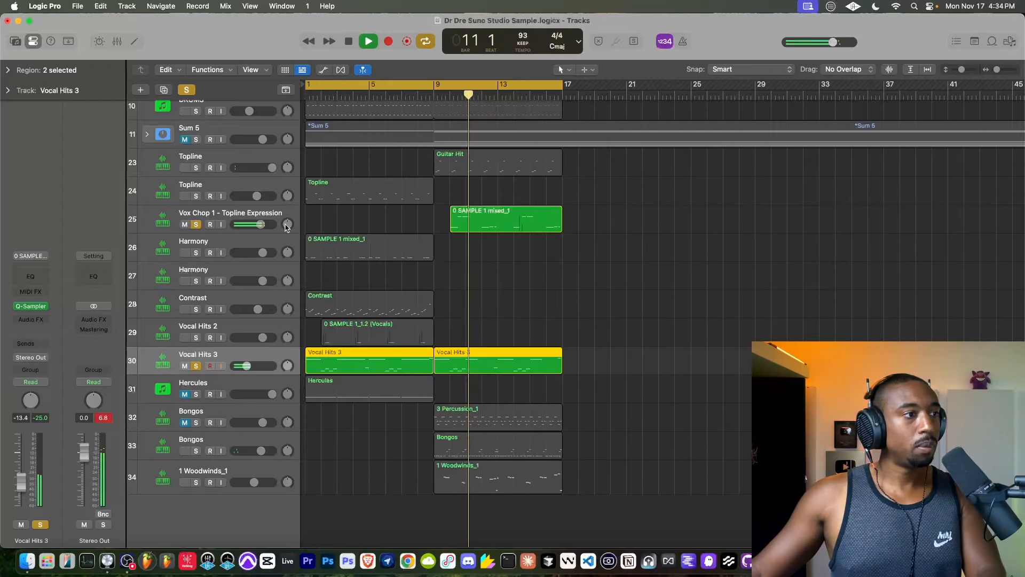
pyautogui.moveTo(266, 225); pyautogui.dragTo(212, 228)
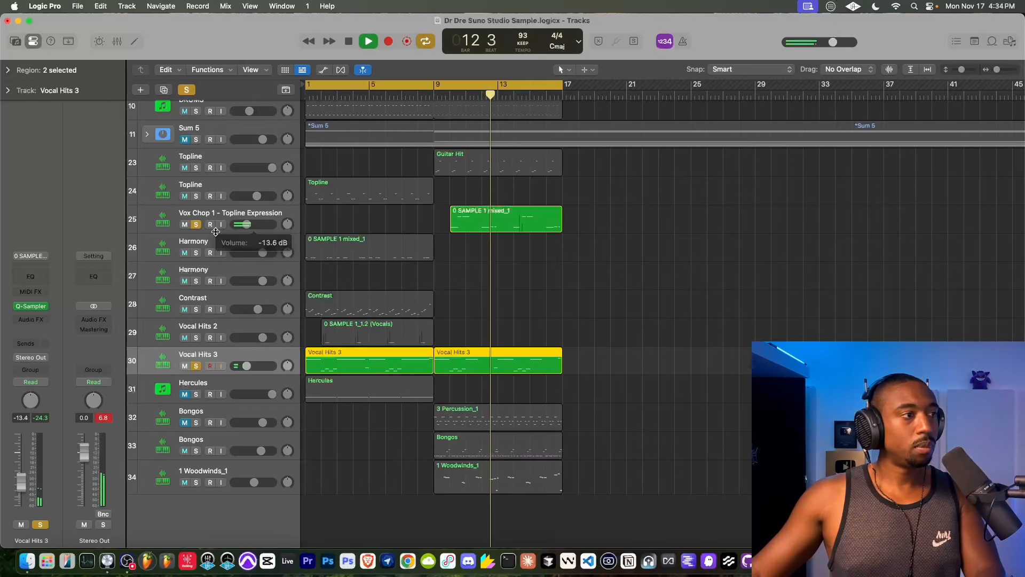
# - Create a new track with duplicate settings from Vocal Hits 3 and move its bar 9–17 region onto the new track
pyautogui.click(188, 215)
pyautogui.click(199, 353)
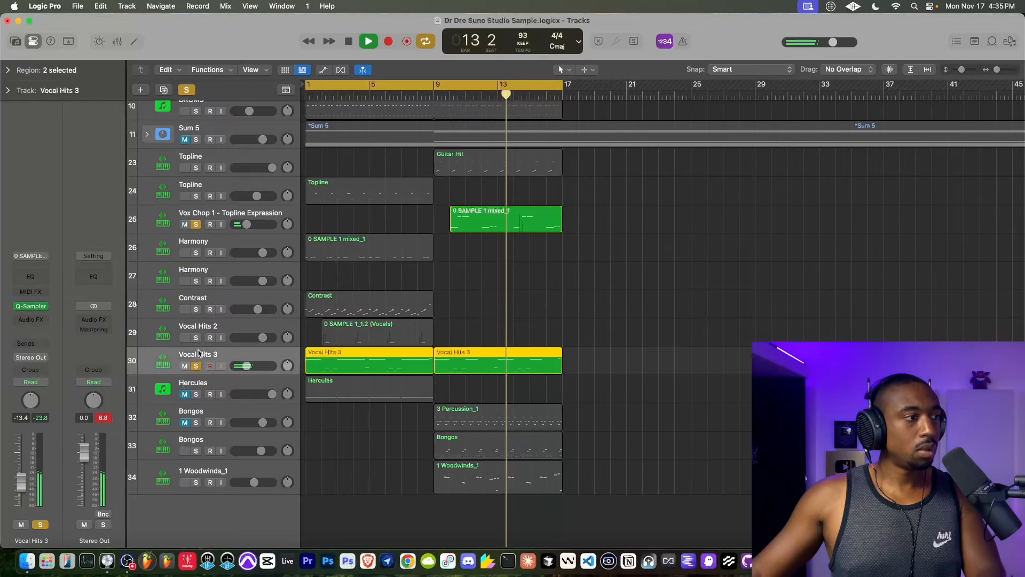
pyautogui.rightClick(192, 353)
pyautogui.click(237, 327)
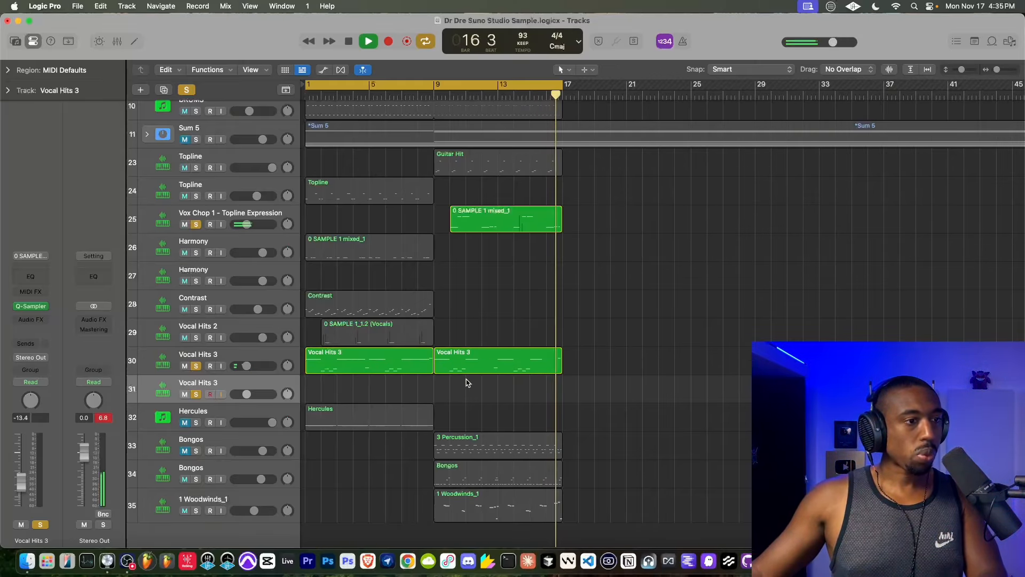
pyautogui.moveTo(534, 355); pyautogui.dragTo(532, 384)
# - Add a Sample Delay to the duplicated Vocal Hits 3 track with the right delay at 1636 samples, auditioning from bar 9
pyautogui.click(433, 95)
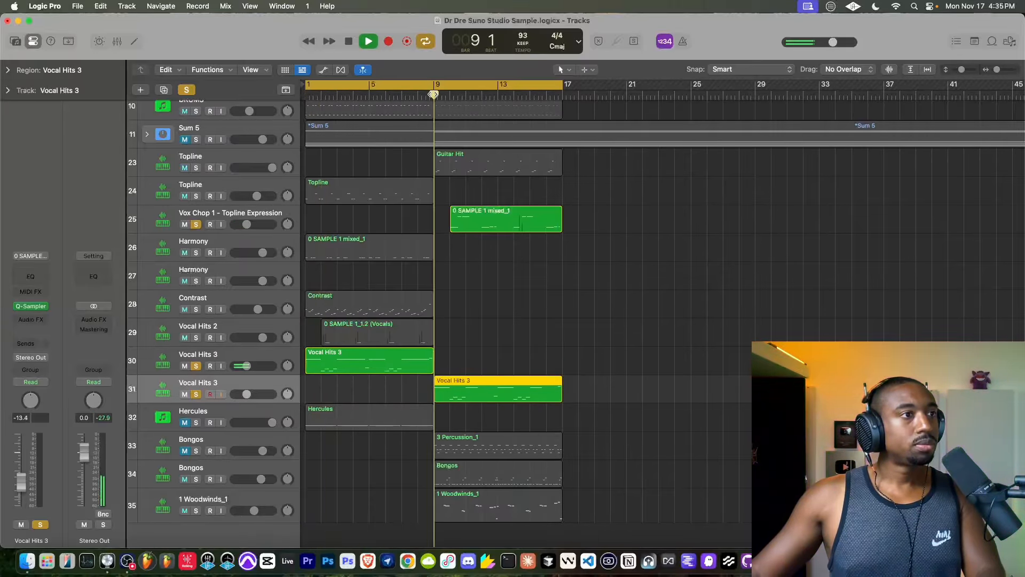
pyautogui.click(30, 319)
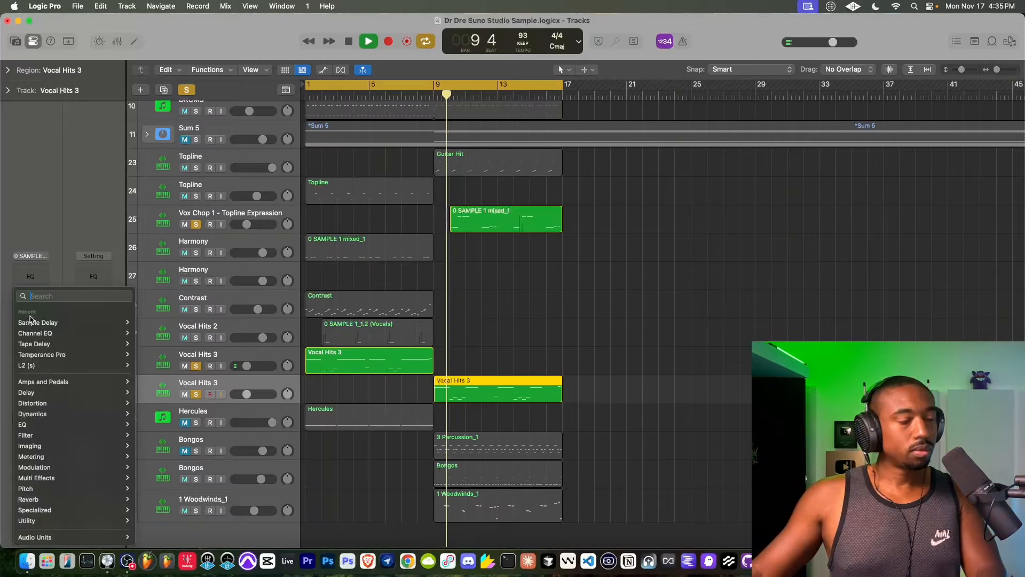
pyautogui.click(33, 322)
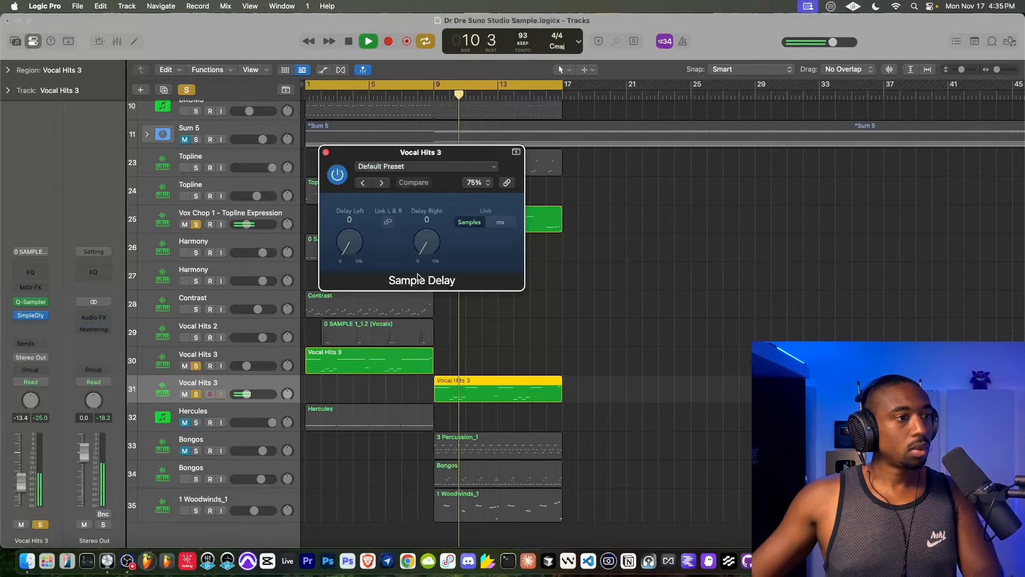
pyautogui.moveTo(431, 243); pyautogui.dragTo(433, 228)
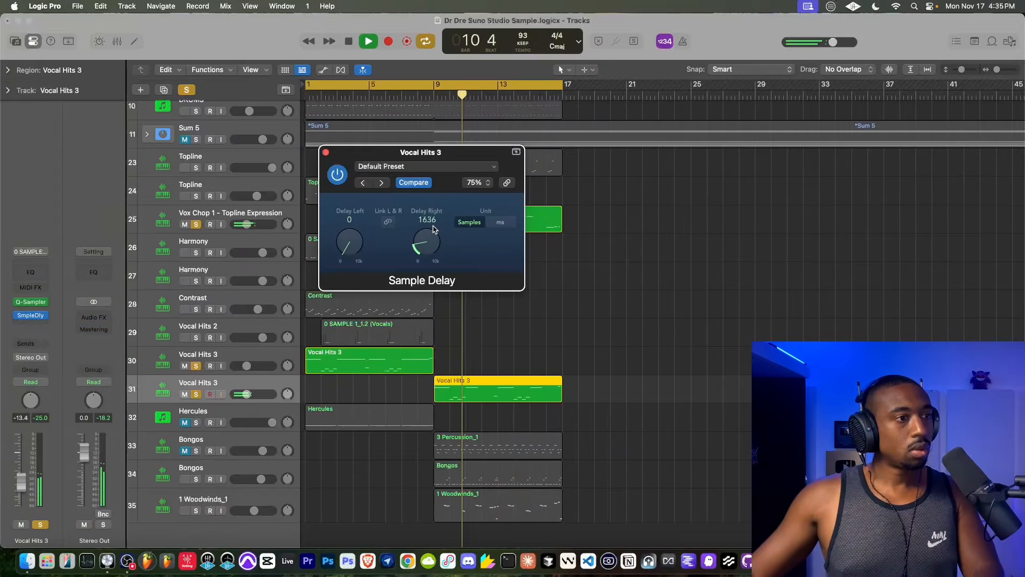
pyautogui.click(326, 153)
# - Solo DRUMS tracks 7 and 8 as well and lower both volumes slightly, setting track 8 to 2.1 dB
pyautogui.scroll(1, 392, 256)
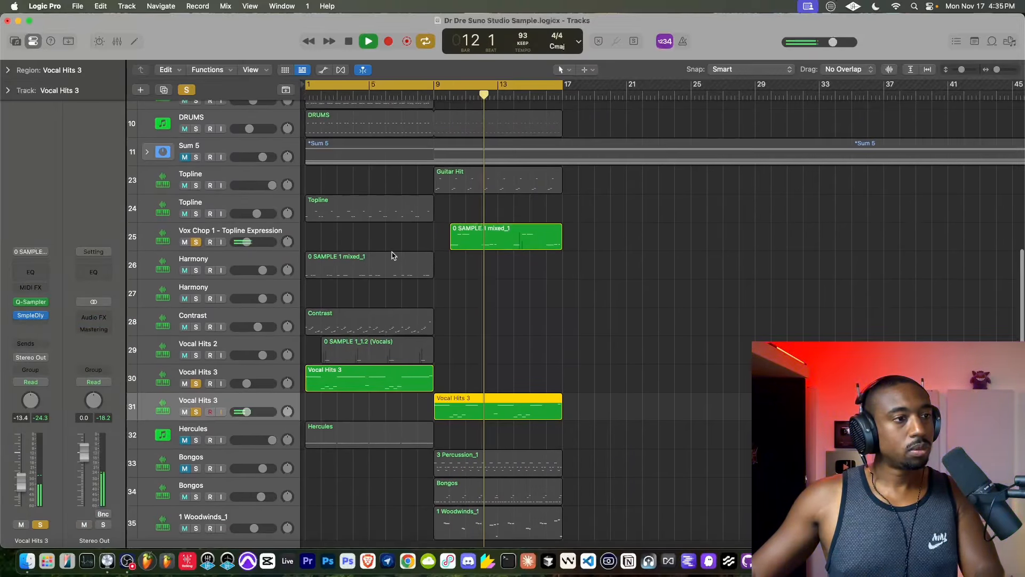
pyautogui.scroll(5, 392, 255)
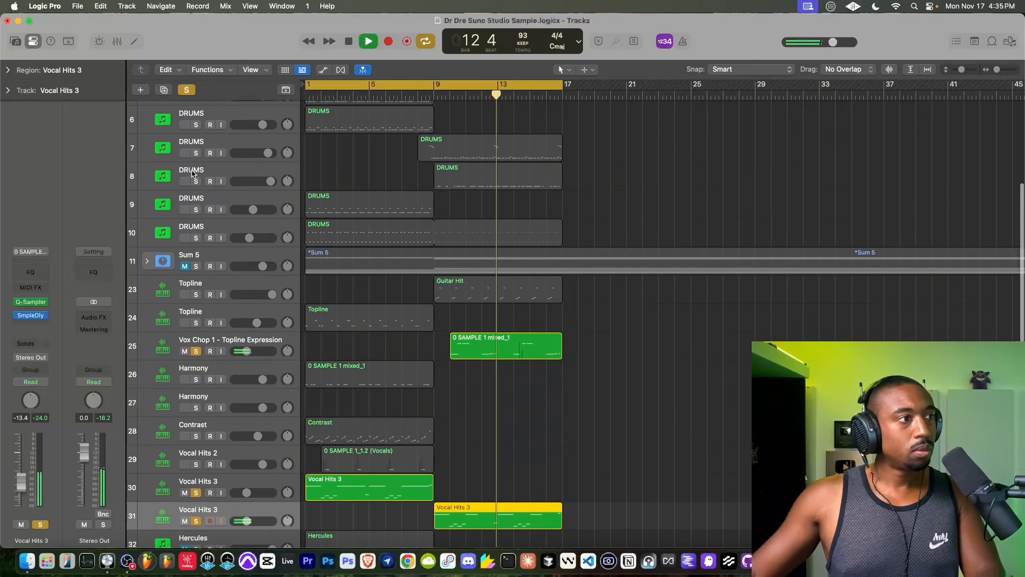
pyautogui.click(196, 181)
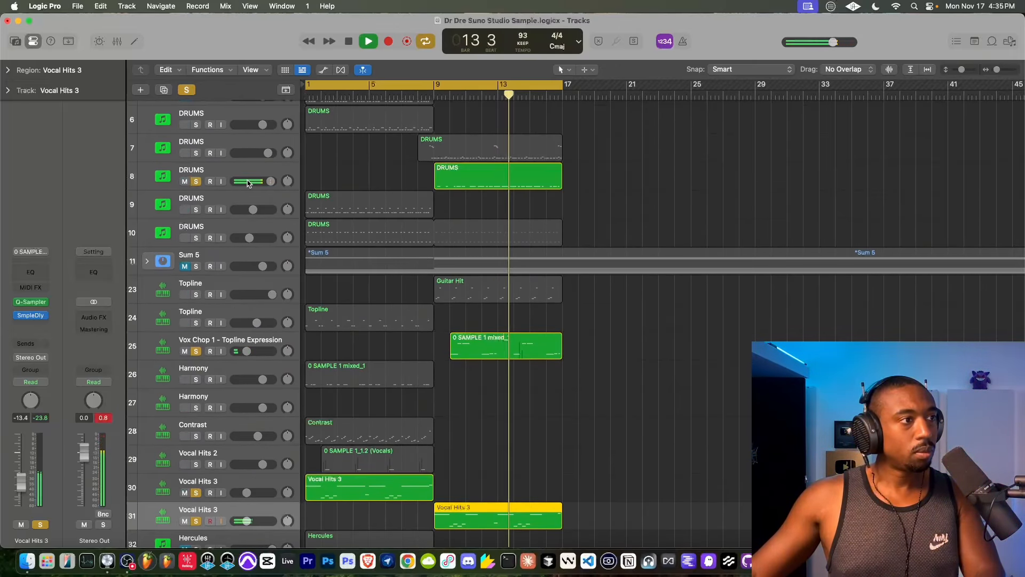
pyautogui.click(196, 153)
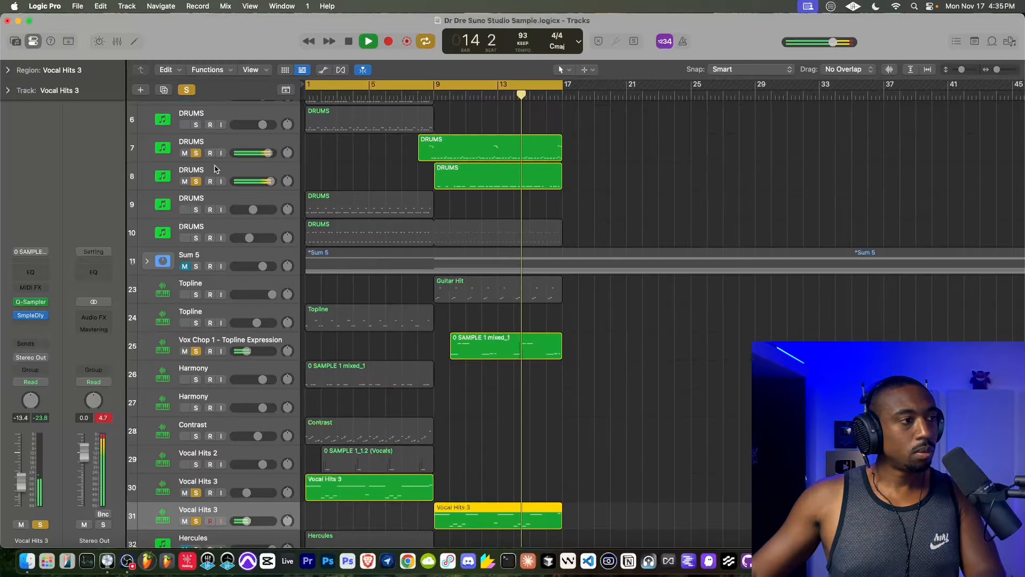
pyautogui.moveTo(269, 182)
pyautogui.mouseDown()
pyautogui.moveTo(264, 153)
pyautogui.moveTo(266, 181)
pyautogui.mouseUp()
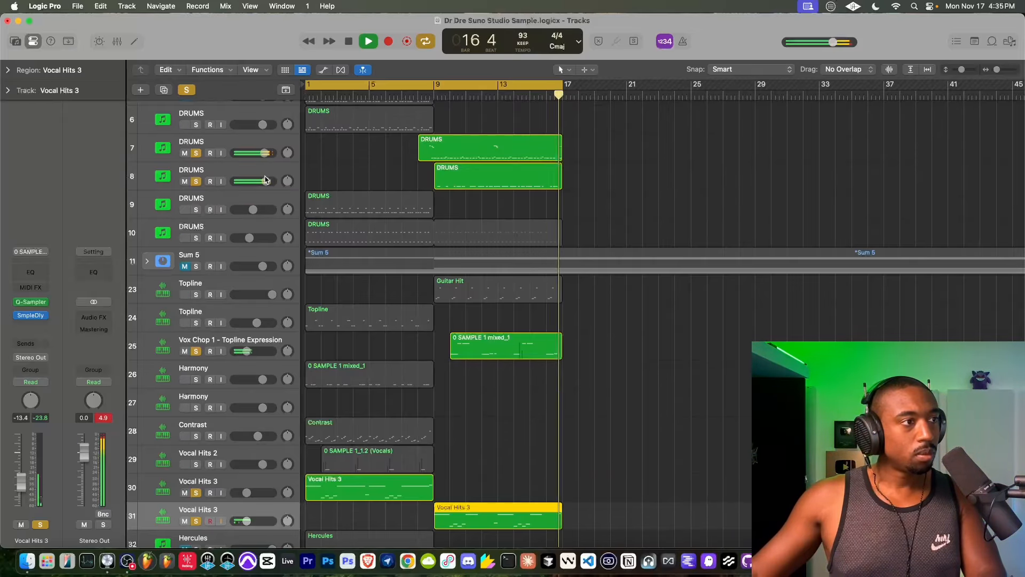
# - Lower the snare's main pitch slightly in Addictive Drums 2 on DRUMS track 8 and close the instrument
pyautogui.click(251, 178)
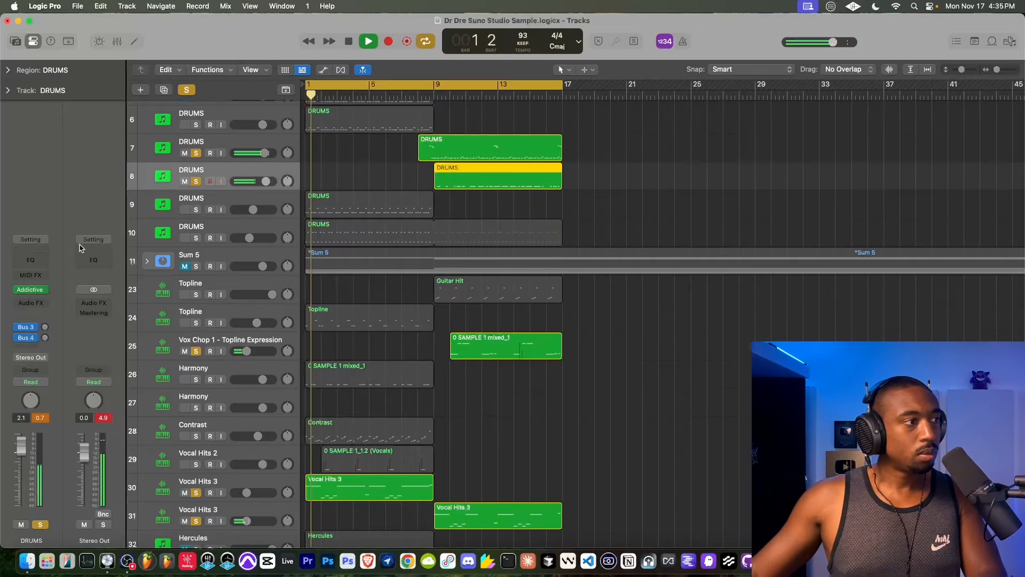
pyautogui.click(31, 289)
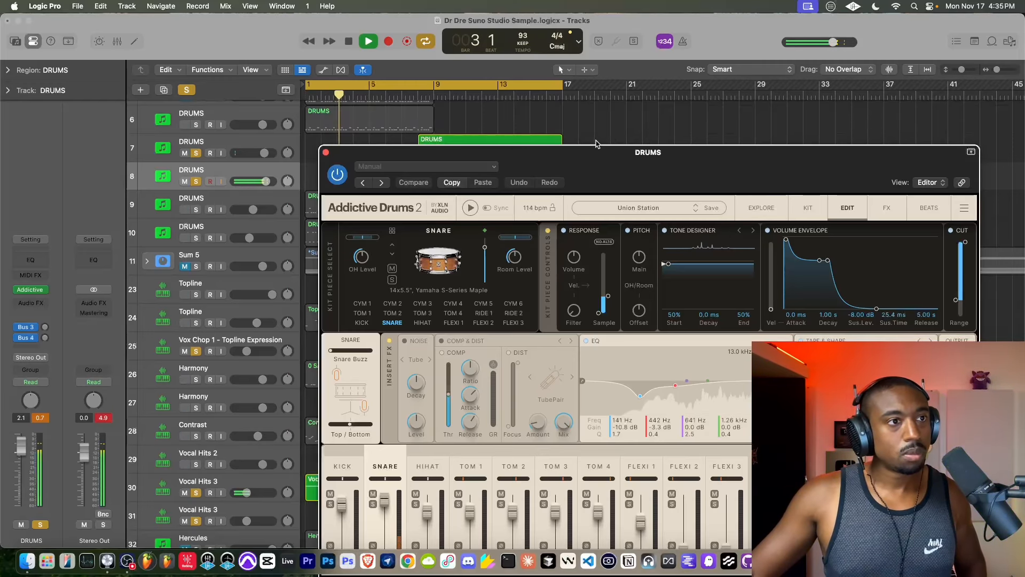
pyautogui.moveTo(596, 145); pyautogui.dragTo(574, 71)
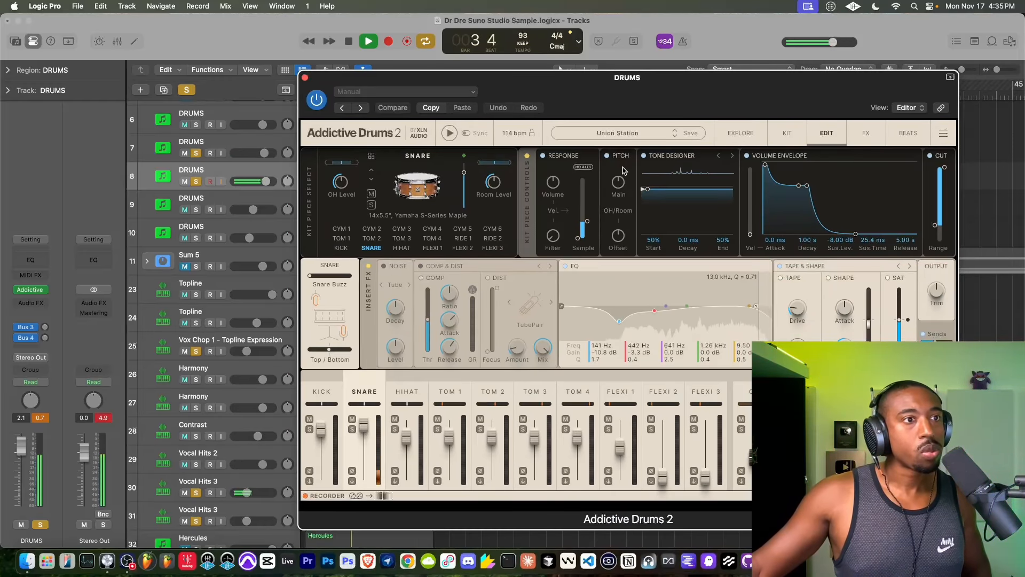
pyautogui.moveTo(619, 182); pyautogui.dragTo(619, 197)
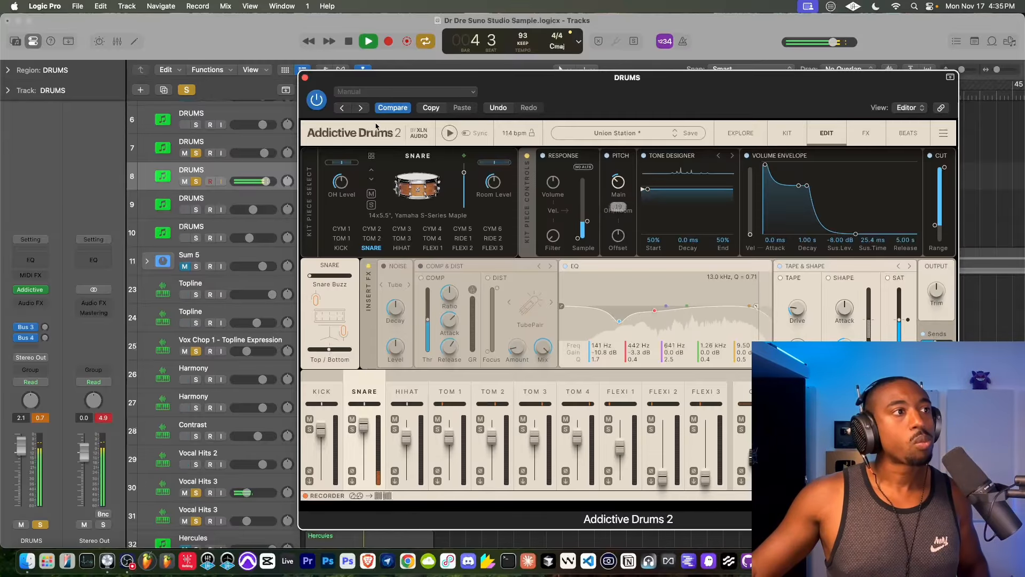
pyautogui.click(304, 78)
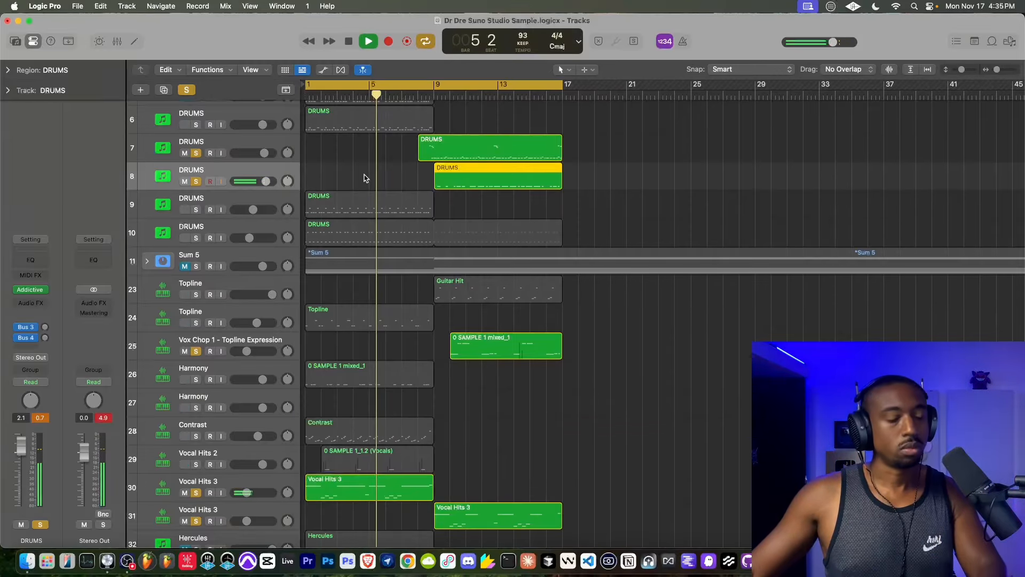
# - Move the start of the cycle range to bar 8 so it spans bars 8 to 17
pyautogui.scroll(2, 411, 190)
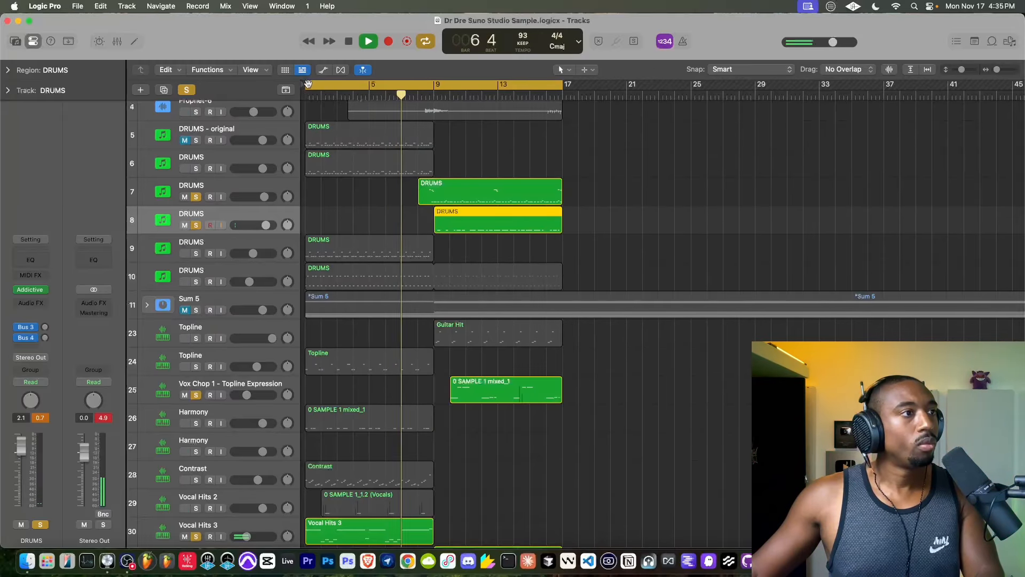
pyautogui.moveTo(307, 86); pyautogui.dragTo(417, 86)
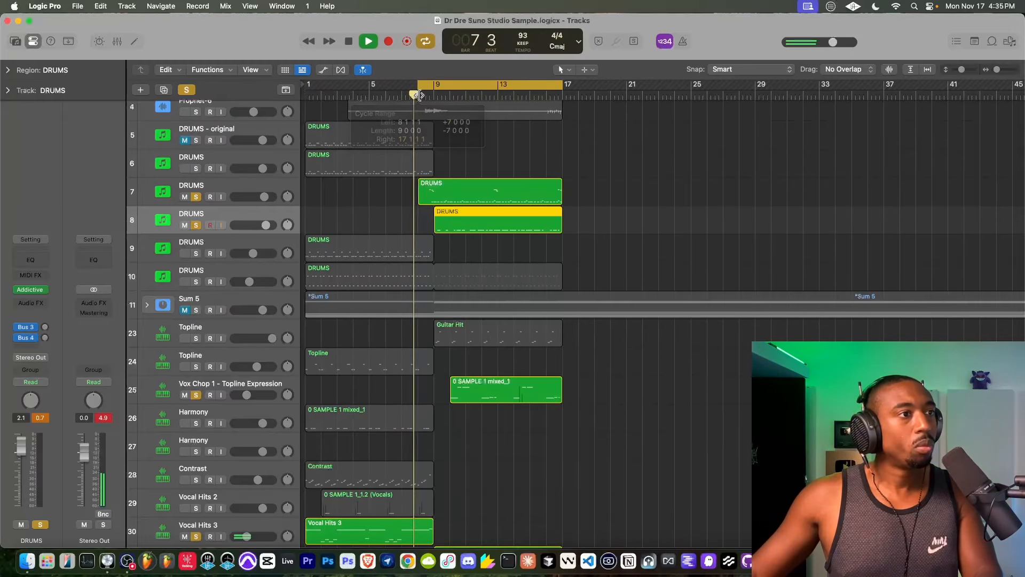
# - Solo the three Prophet-6 tracks and trim the end of the Prophet-6#03 region on track 4 back to bar 9
pyautogui.scroll(3, 225, 140)
pyautogui.click(196, 199)
pyautogui.click(196, 171)
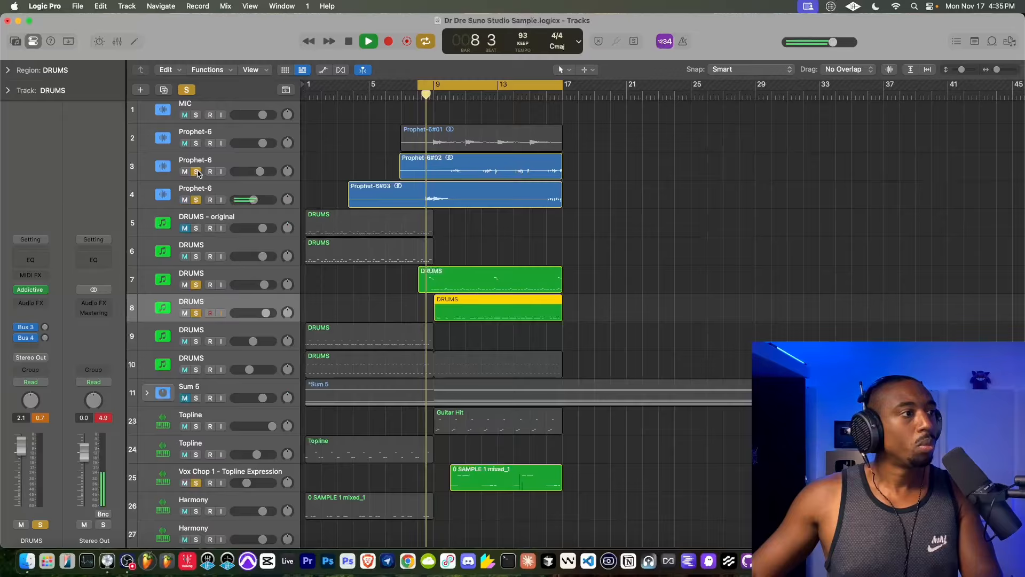
pyautogui.click(197, 144)
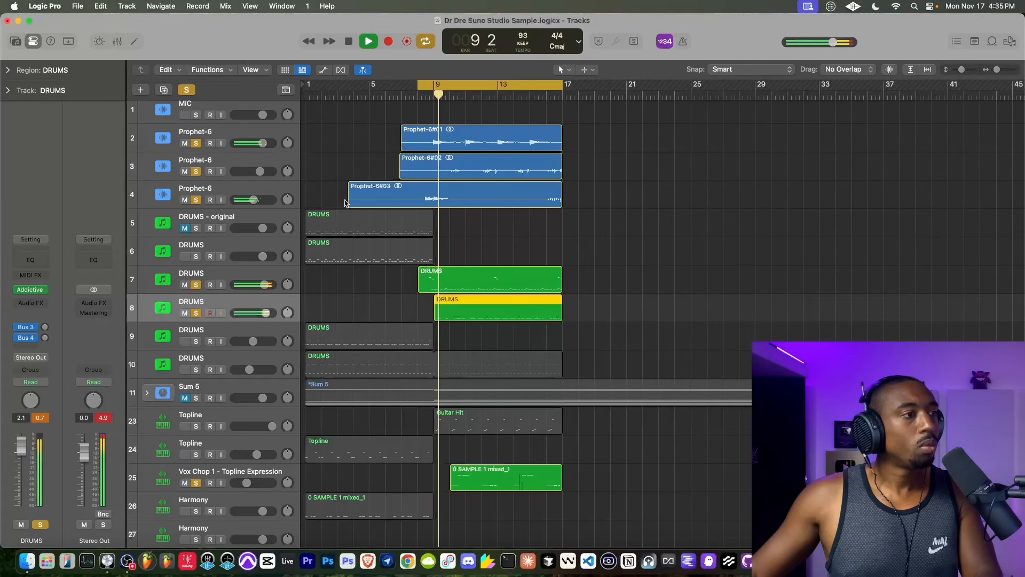
pyautogui.click(544, 203)
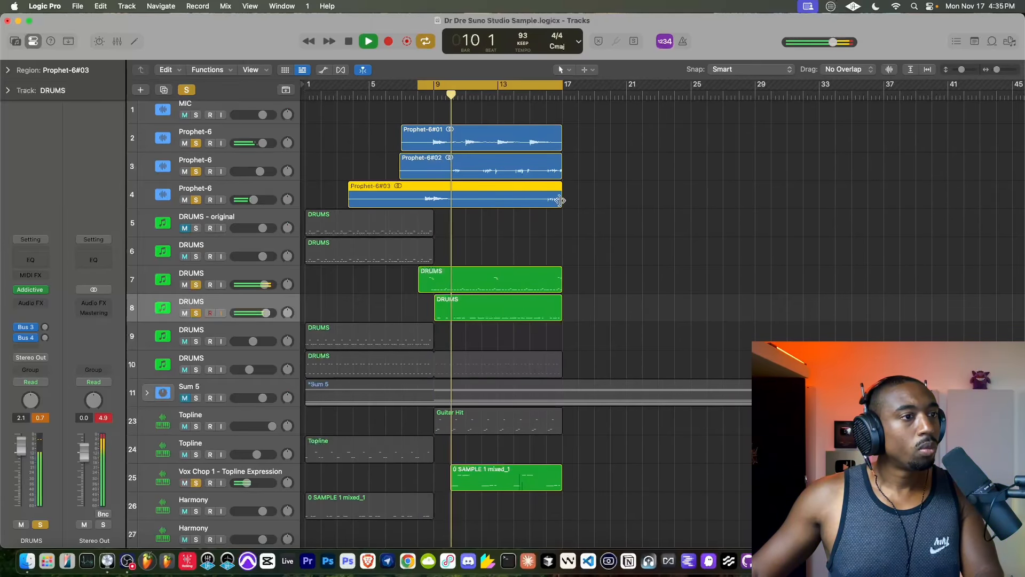
pyautogui.moveTo(562, 200); pyautogui.dragTo(432, 203)
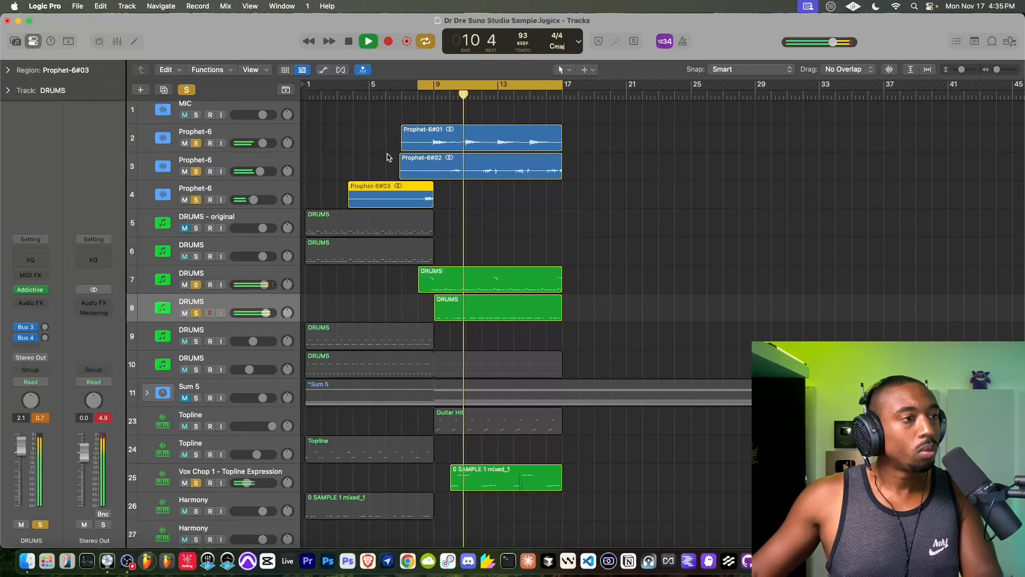
# - Lower the volume of DRUMS track 8 to -1.5 dB
pyautogui.scroll(-2, 426, 261)
pyautogui.moveTo(265, 276); pyautogui.dragTo(259, 276)
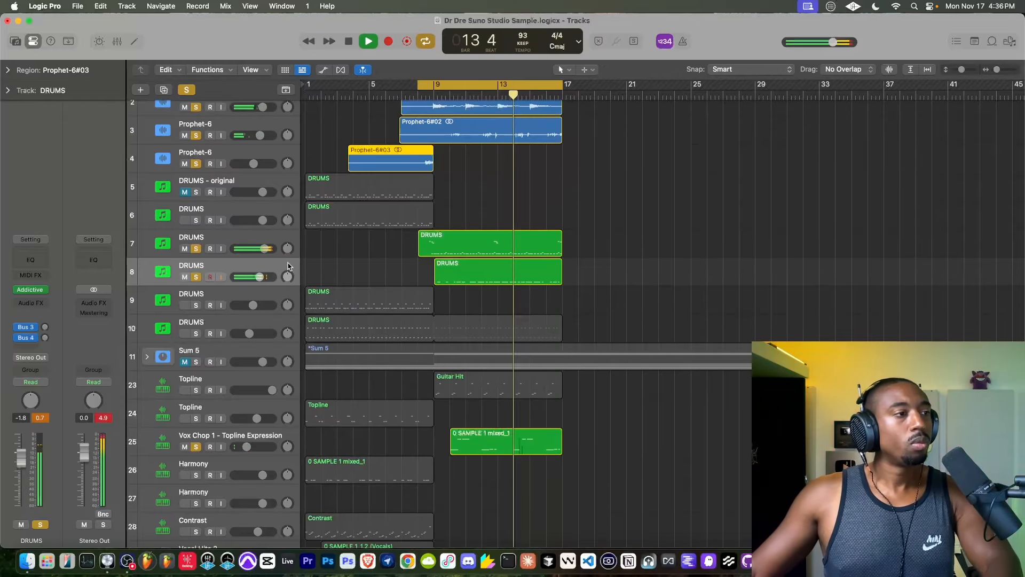
pyautogui.moveTo(259, 277); pyautogui.dragTo(261, 277)
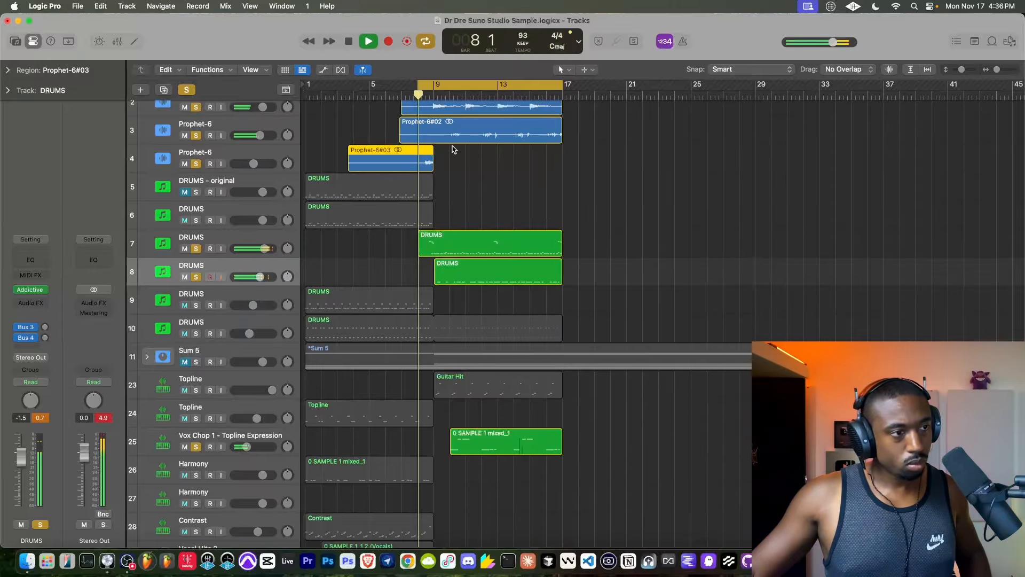
# - Record an additional drum part into the DRUMS region on track 8 across bars 9 to 17
pyautogui.click(389, 41)
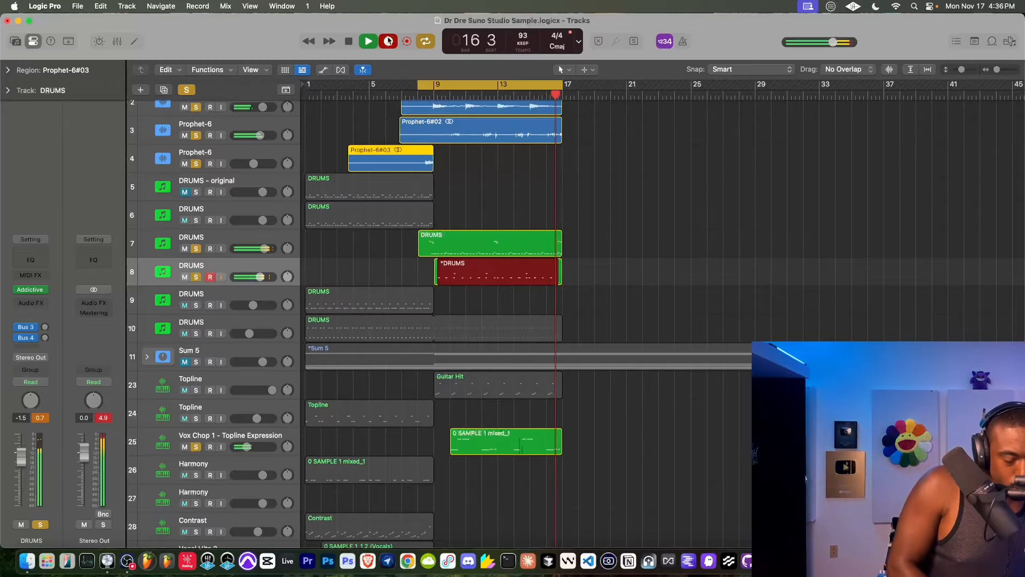
pyautogui.click(388, 41)
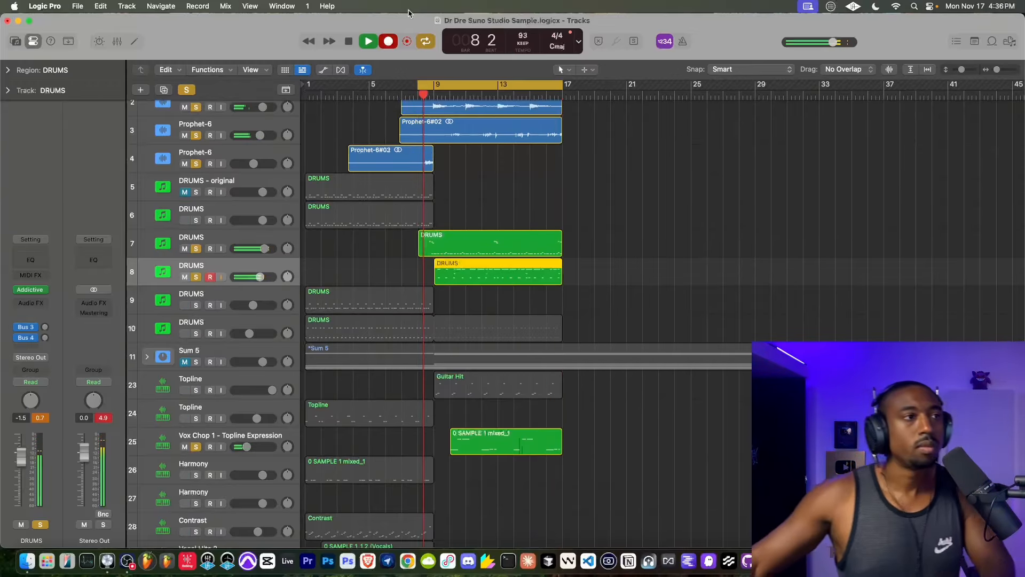
# - Solo the MIC track and briefly enable its input monitoring while playback is stopped, and resume playback
pyautogui.scroll(3, 208, 122)
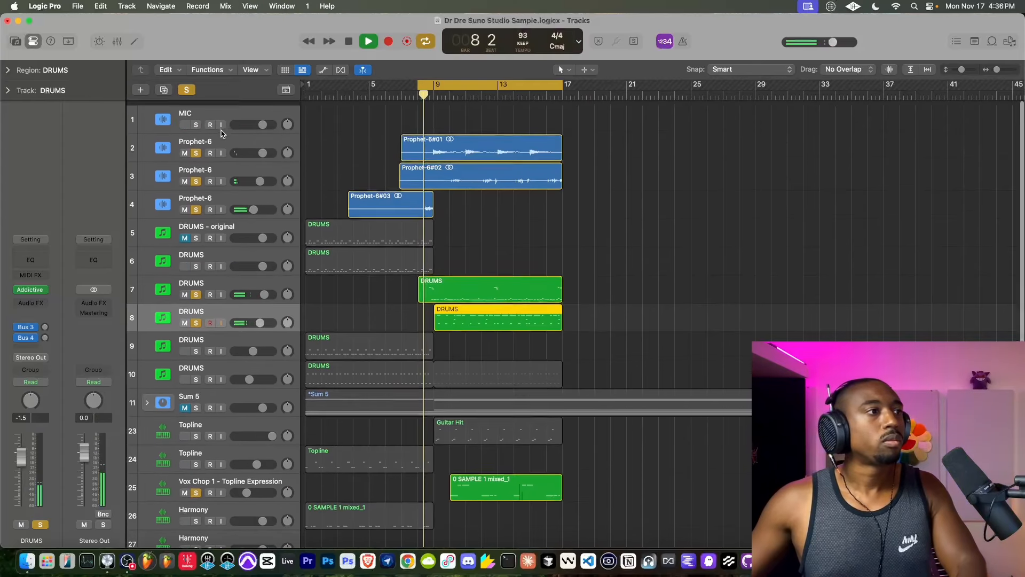
pyautogui.click(219, 120)
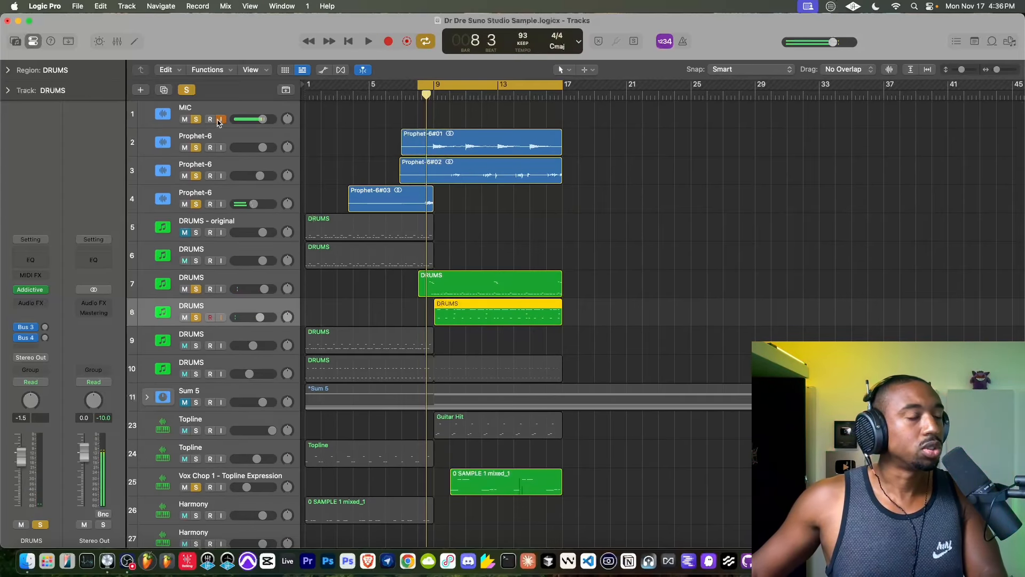
pyautogui.press('space')
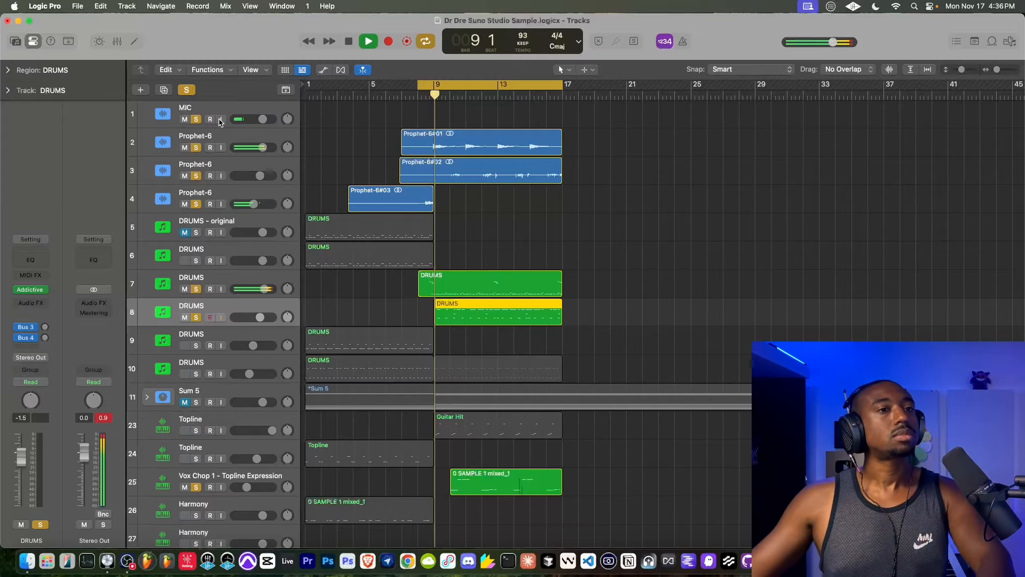
# - Delete all C1 notes from the DRUMS region on track 7 in the Piano Roll and close the editor
pyautogui.click(285, 280)
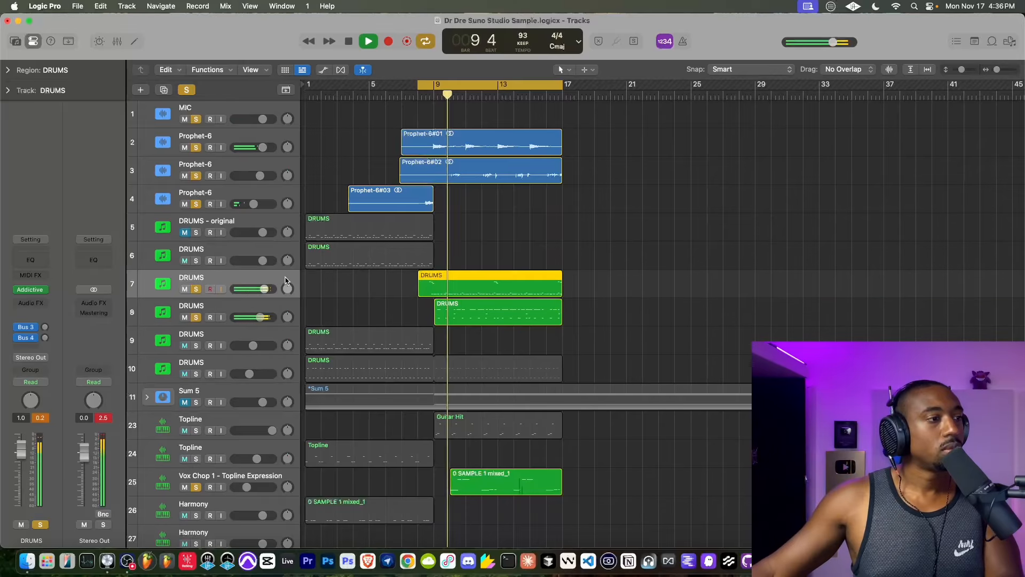
pyautogui.doubleClick(480, 294)
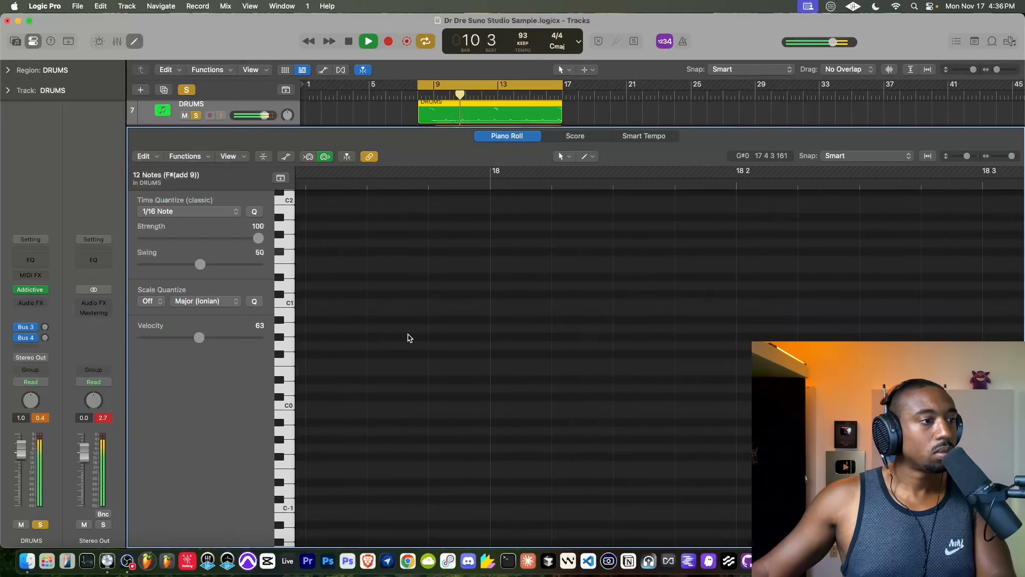
pyautogui.scroll(-6, 409, 338)
pyautogui.hscroll(-8, 407, 338)
pyautogui.scroll(-6, 408, 338)
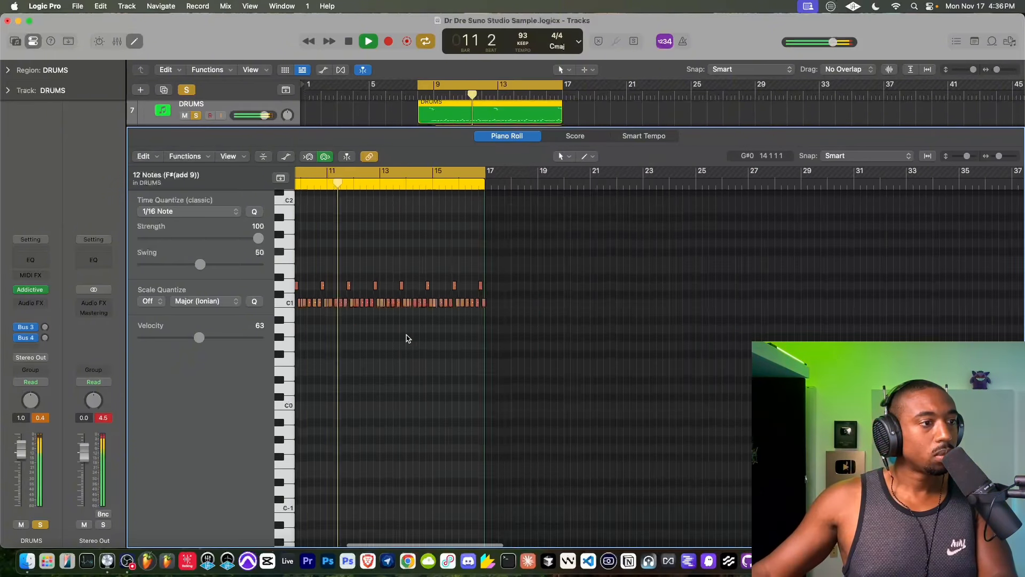
pyautogui.hscroll(-2, 408, 338)
pyautogui.moveTo(530, 301); pyautogui.dragTo(387, 303)
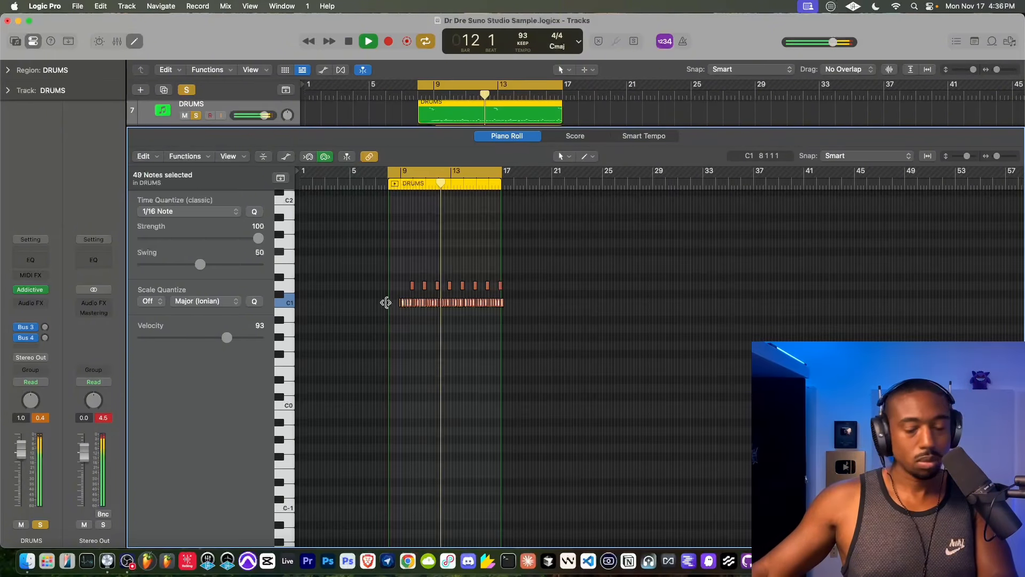
pyautogui.press('BackSpace')
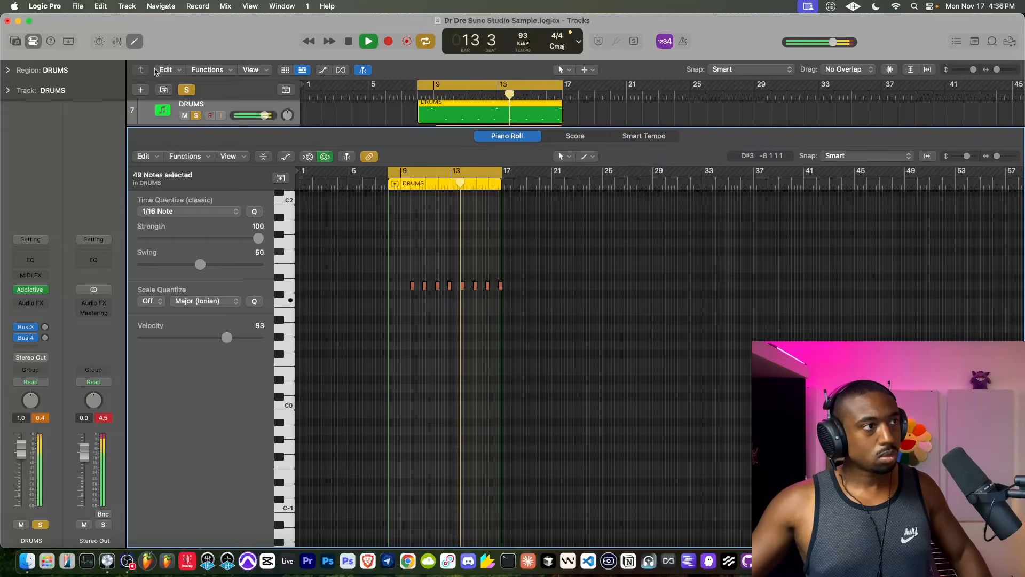
pyautogui.click(135, 42)
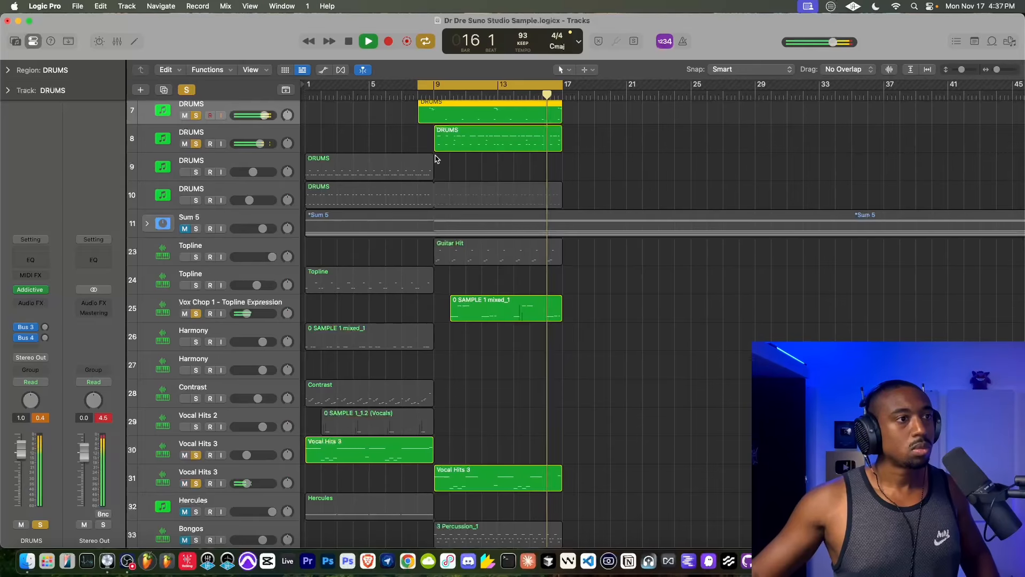
# - Delete the D1 and E1 notes from the DRUMS region on track 8 in the Piano Roll and close the editor
pyautogui.doubleClick(444, 144)
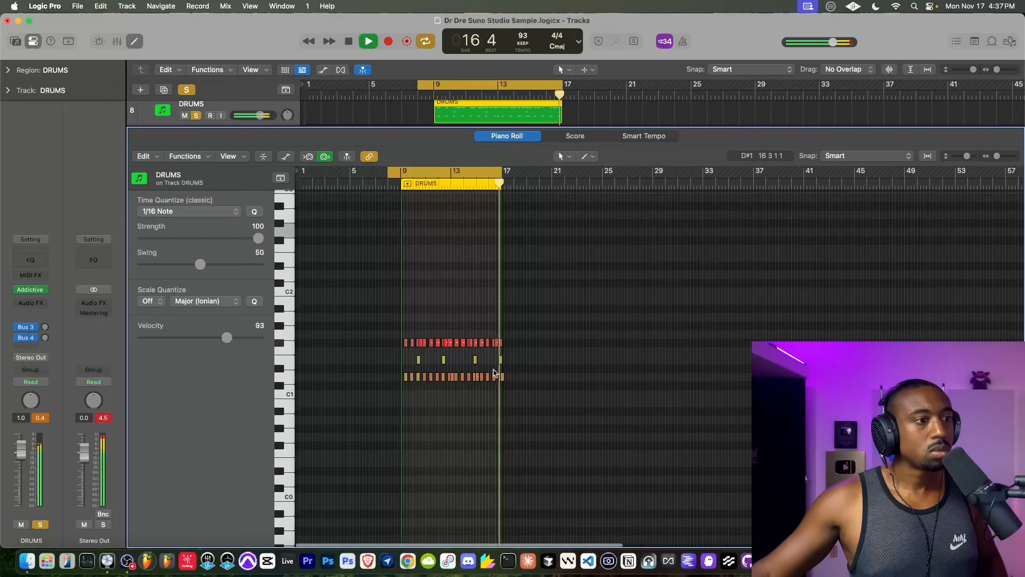
pyautogui.scroll(10, 443, 350)
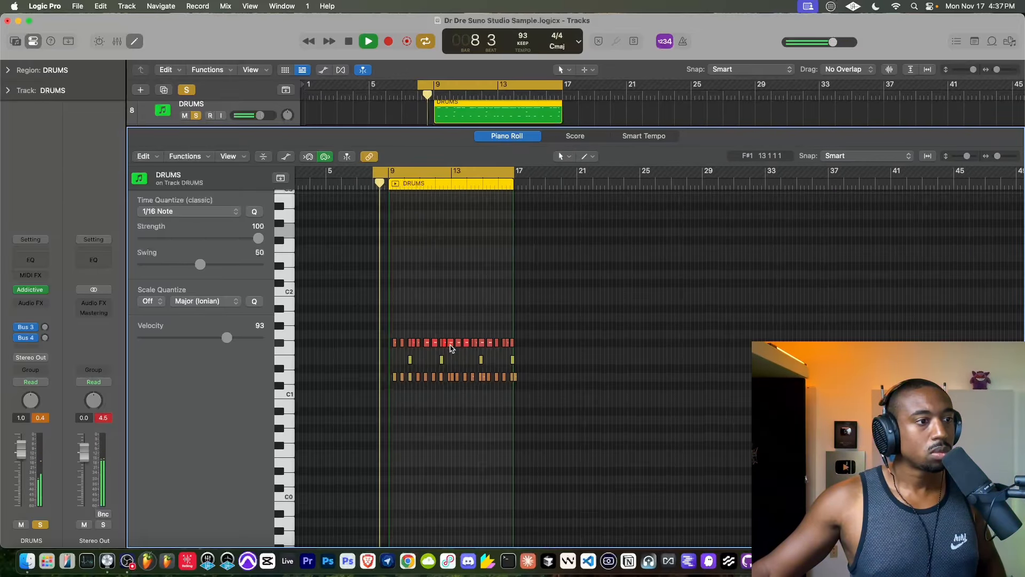
pyautogui.click(288, 370)
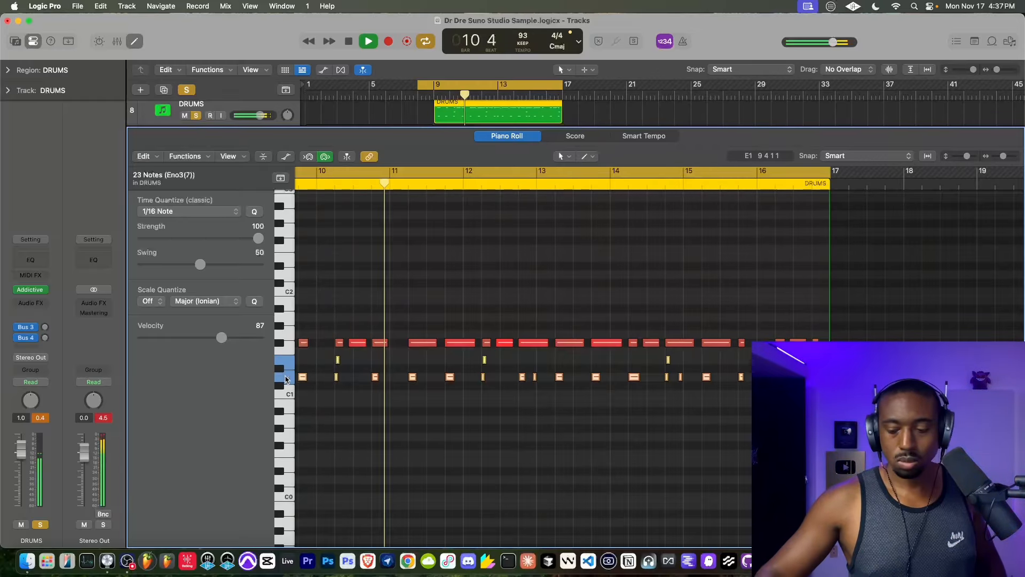
pyautogui.press('Delete')
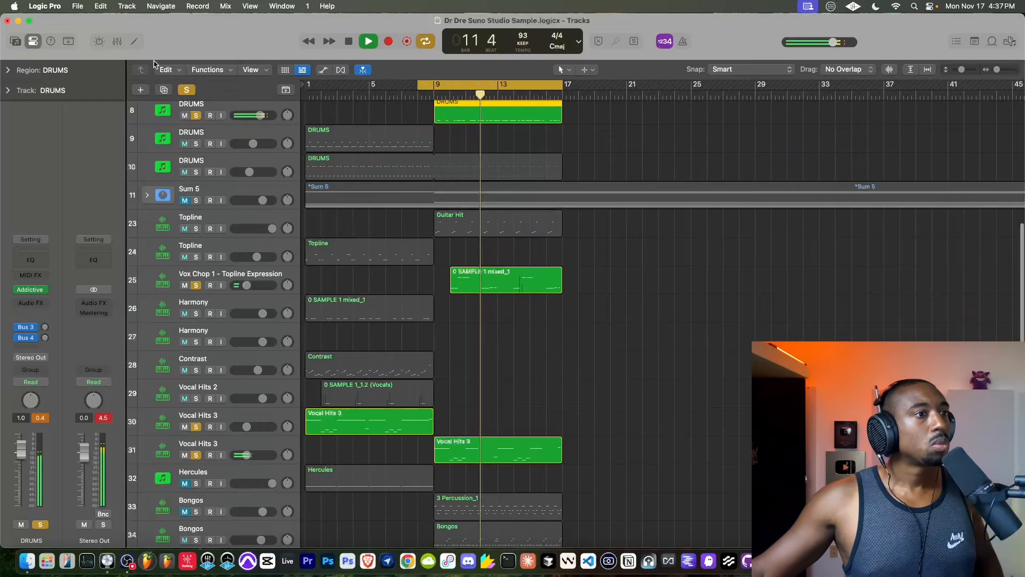
pyautogui.click(134, 41)
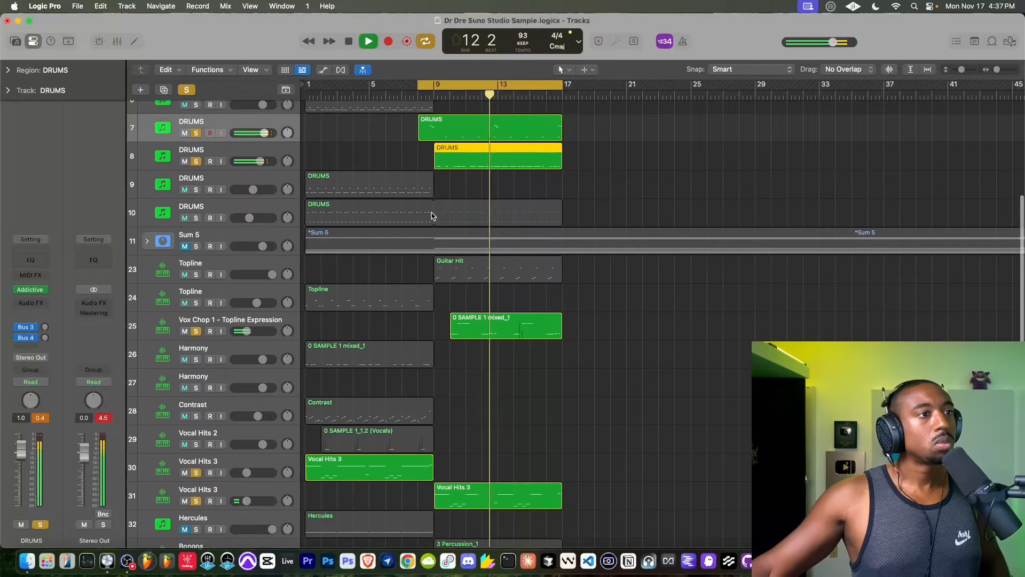
# - Audition the two Bongos tracks in turn against the beat, leaving track 34 soloed and track 33 muted
pyautogui.scroll(2, 432, 215)
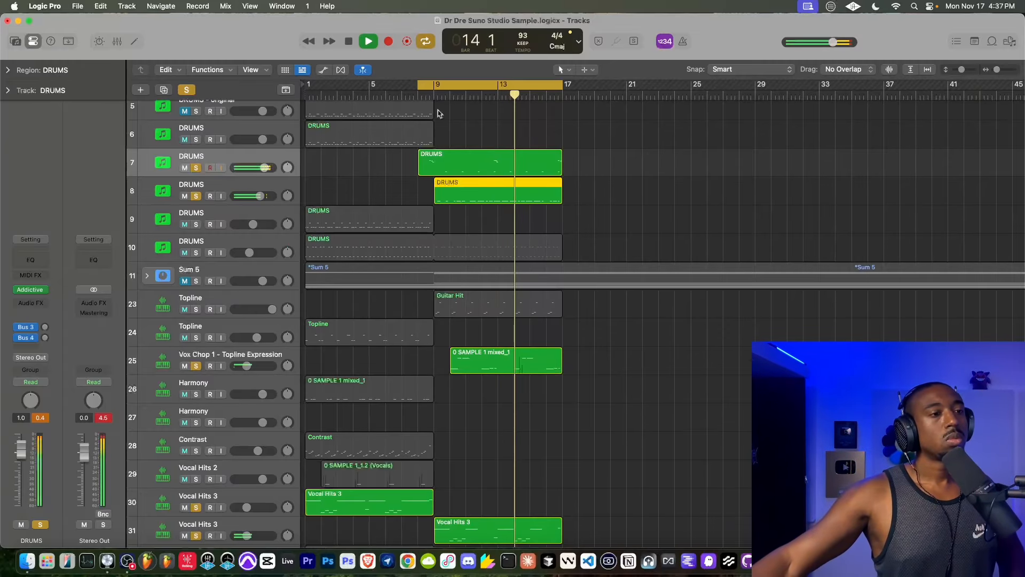
pyautogui.scroll(-10, 396, 288)
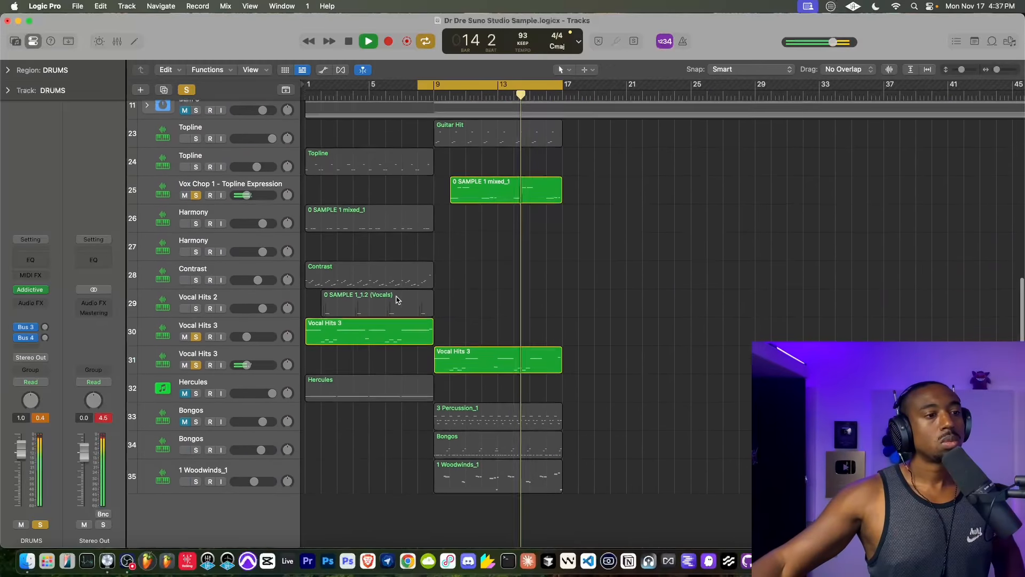
pyautogui.click(185, 423)
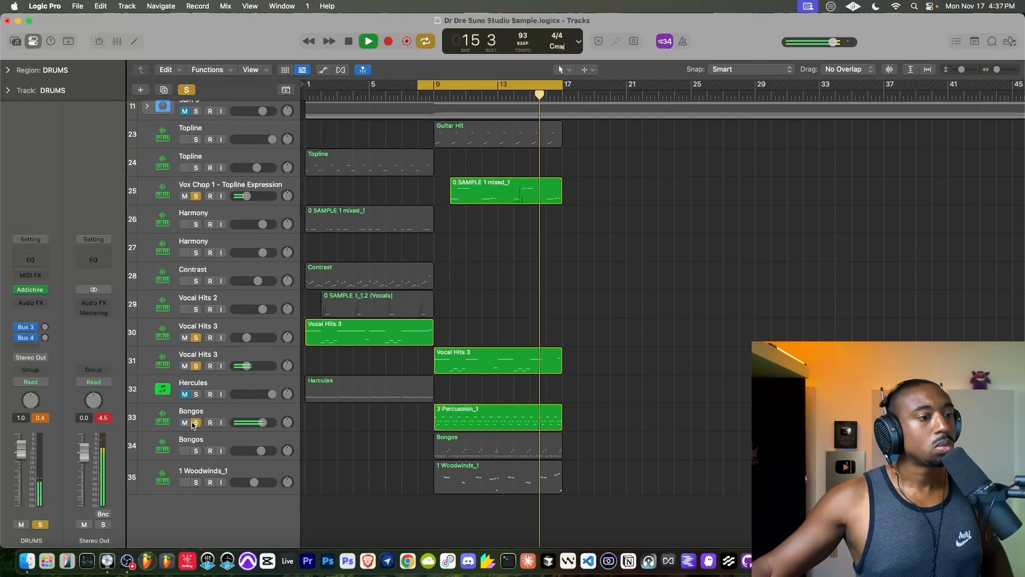
pyautogui.click(195, 423)
pyautogui.click(195, 451)
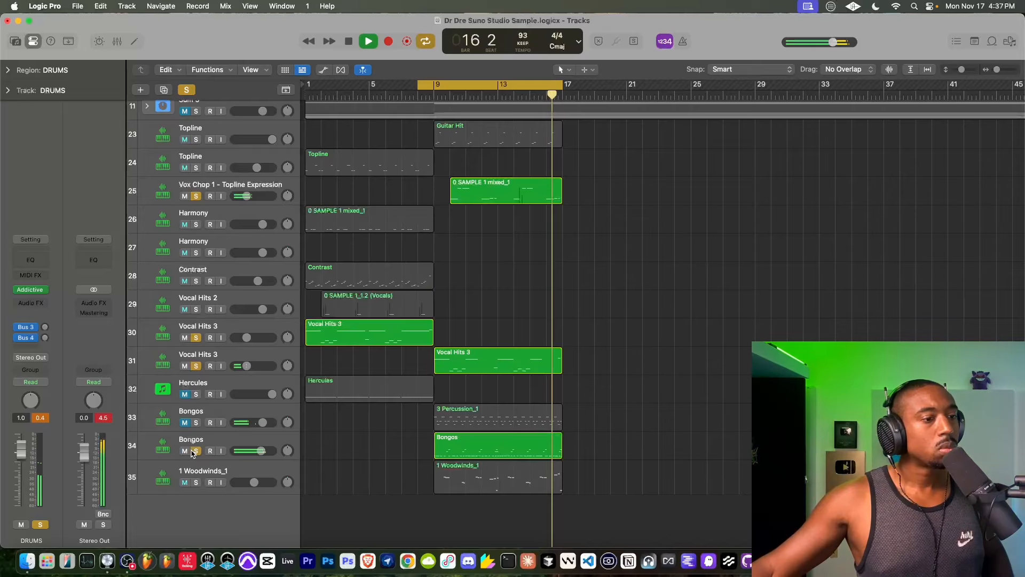
pyautogui.click(196, 450)
pyautogui.click(196, 422)
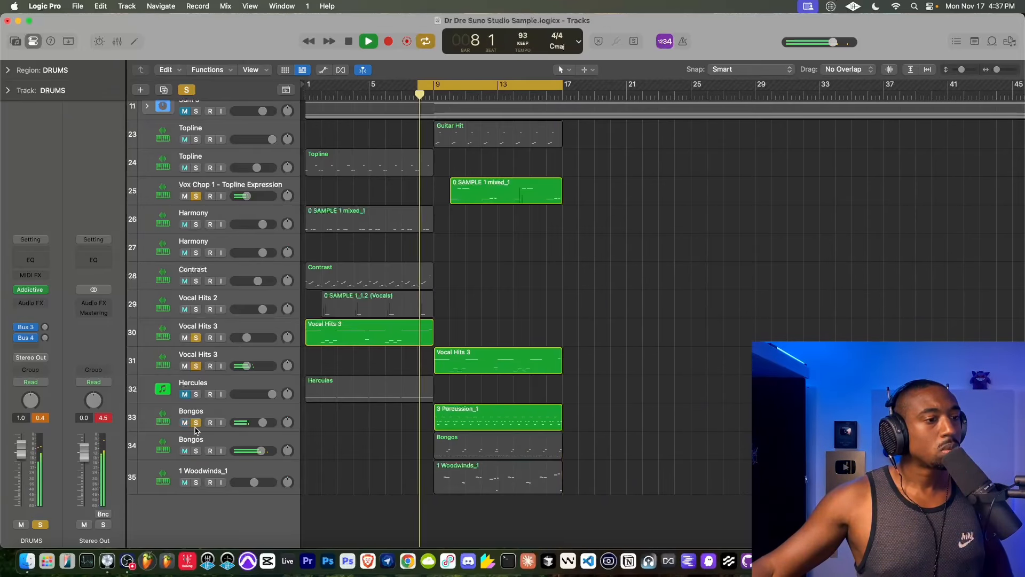
pyautogui.click(196, 423)
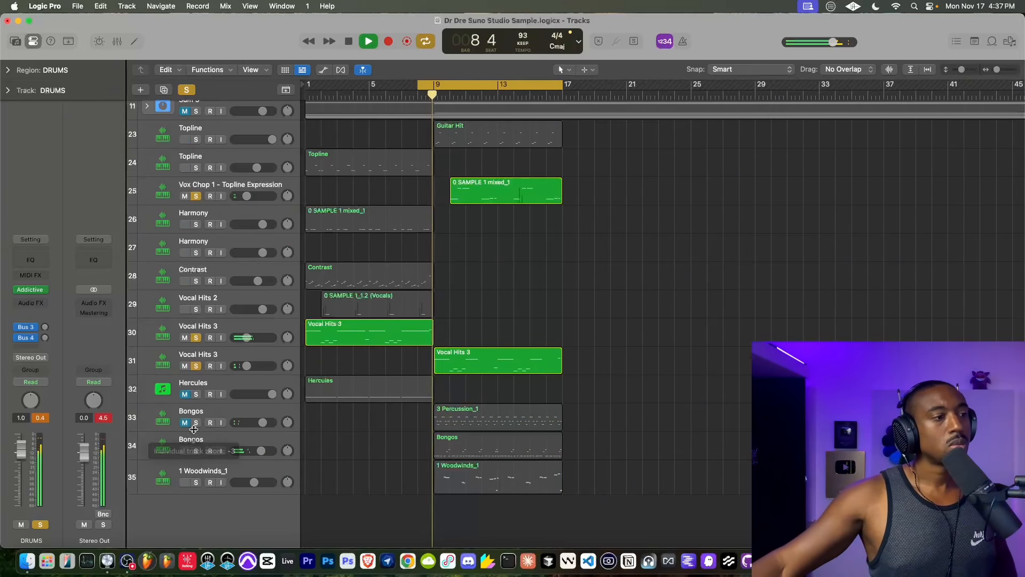
pyautogui.click(196, 422)
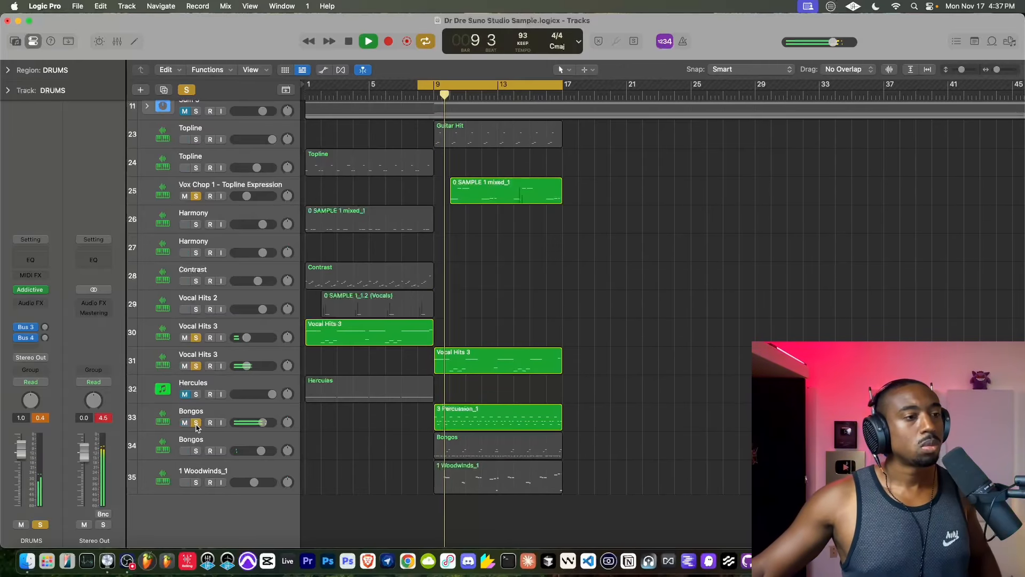
pyautogui.click(196, 422)
pyautogui.click(196, 451)
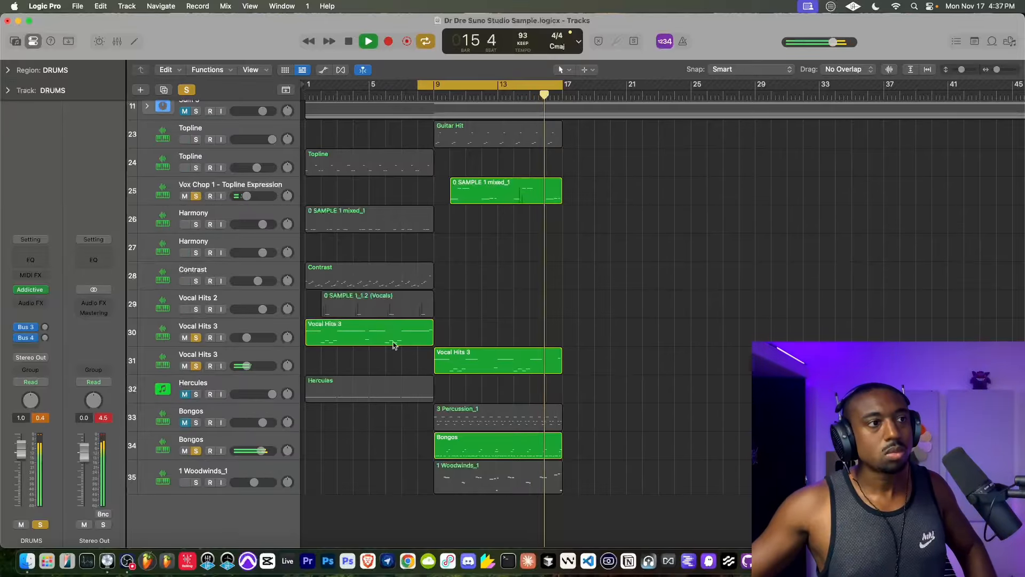
# - Record a new drum part into the DRUMS region on track 7 across bars 9 to 17 and stop the transport
pyautogui.scroll(6, 473, 315)
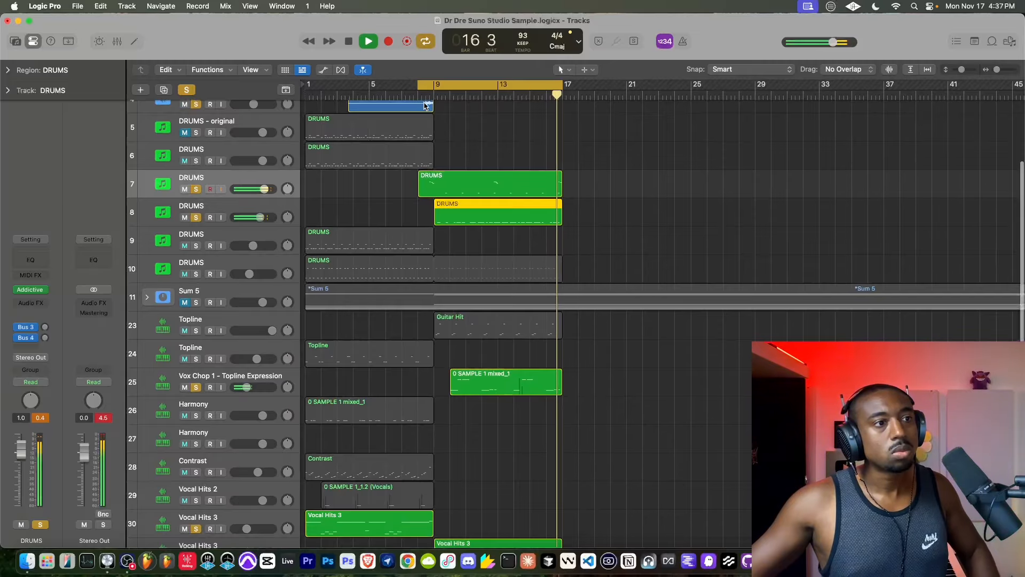
pyautogui.click(389, 41)
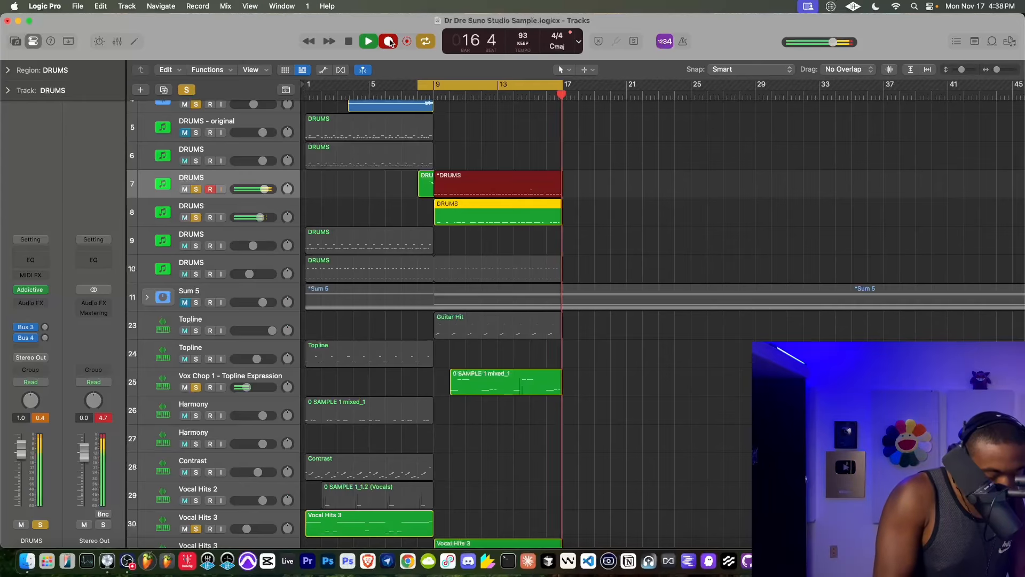
pyautogui.scroll(5, 352, 182)
pyautogui.press('space')
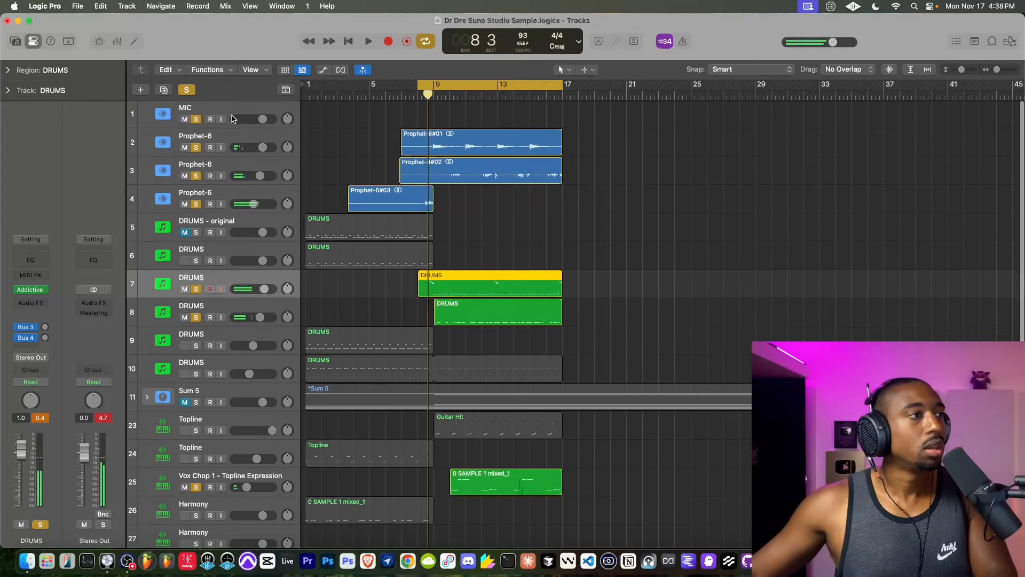
# - Play the beat and review the notes of the DRUMS region on track 8 in the Piano Roll
pyautogui.click(220, 119)
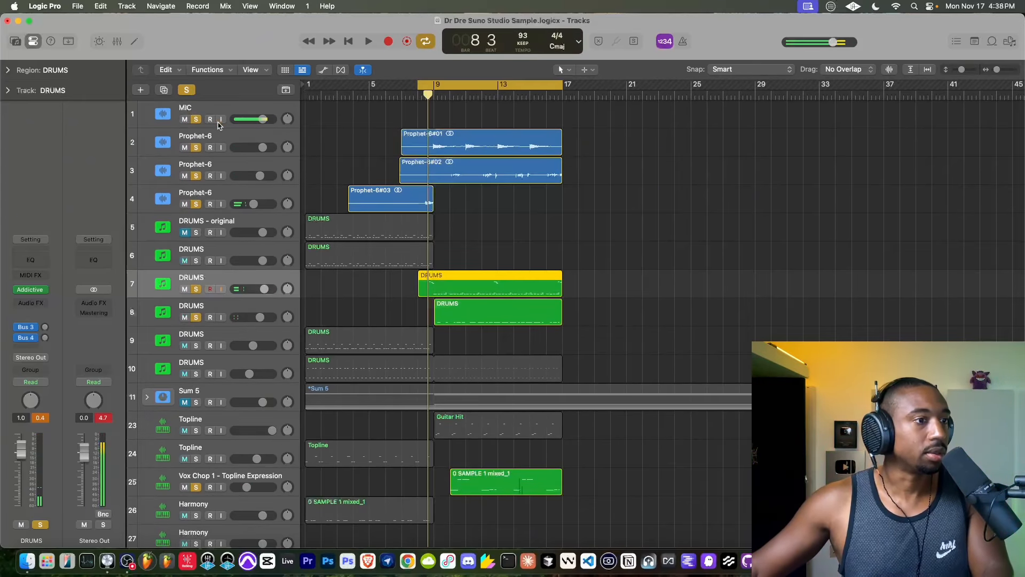
pyautogui.press('space')
pyautogui.doubleClick(437, 320)
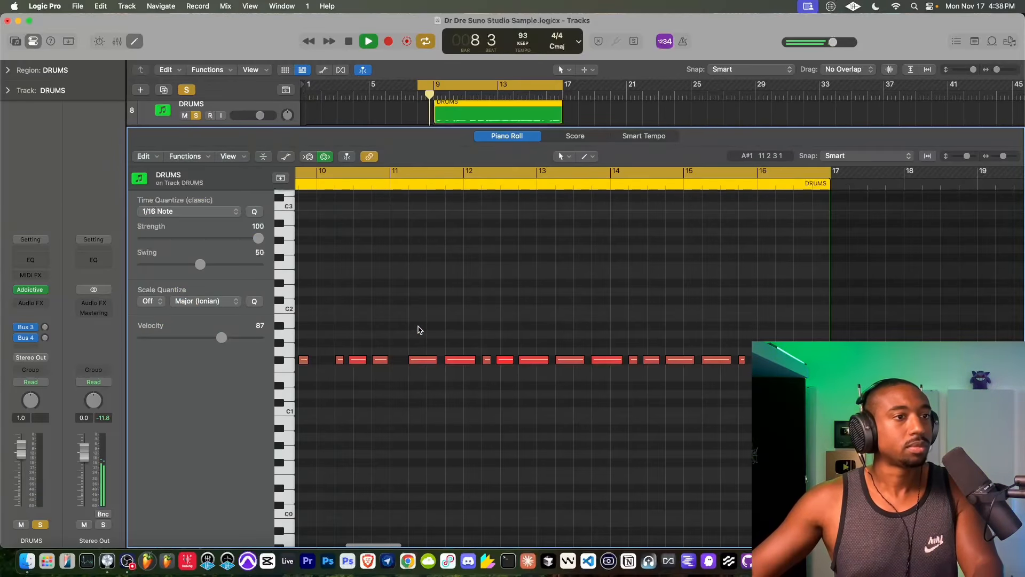
pyautogui.press('super+Left')
pyautogui.press('super+Left')
pyautogui.press('super+Left')
pyautogui.press('super+Left')
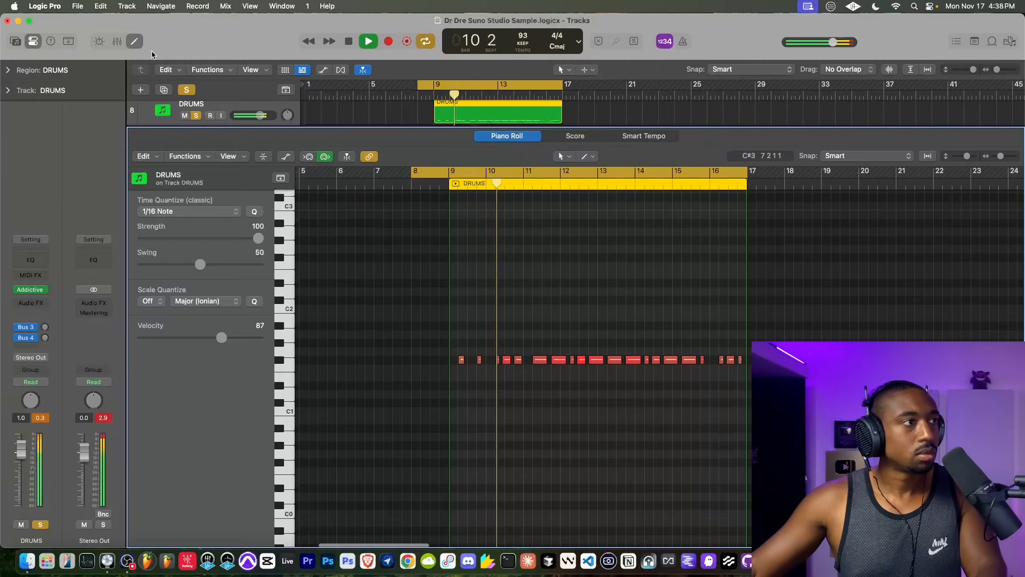
pyautogui.press('e')
# - Quantize all notes in the DRUMS region on track 7 to 1/16 with strength 76 and swing 58
pyautogui.scroll(5, 472, 350)
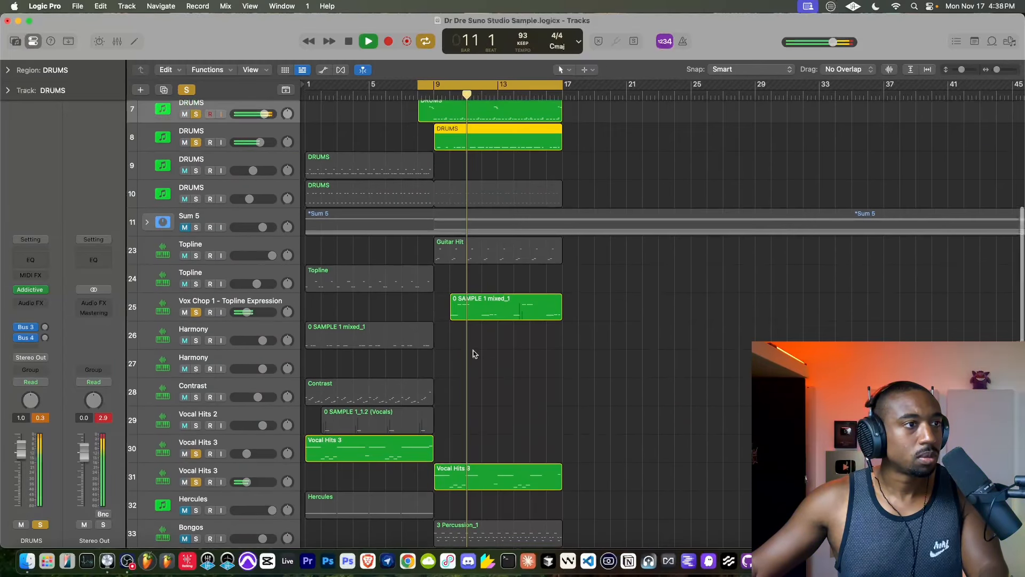
pyautogui.click(441, 178)
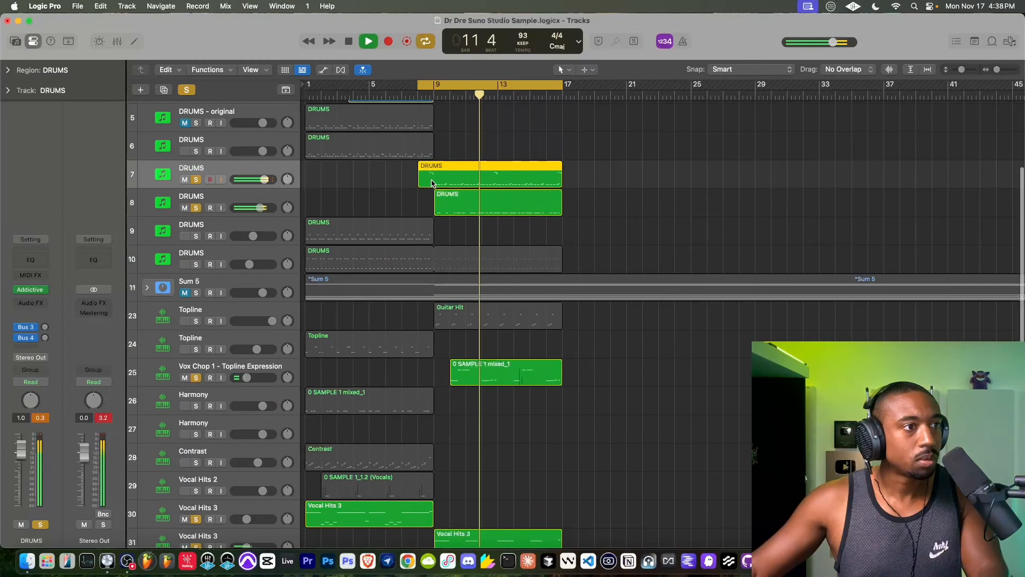
pyautogui.press('e')
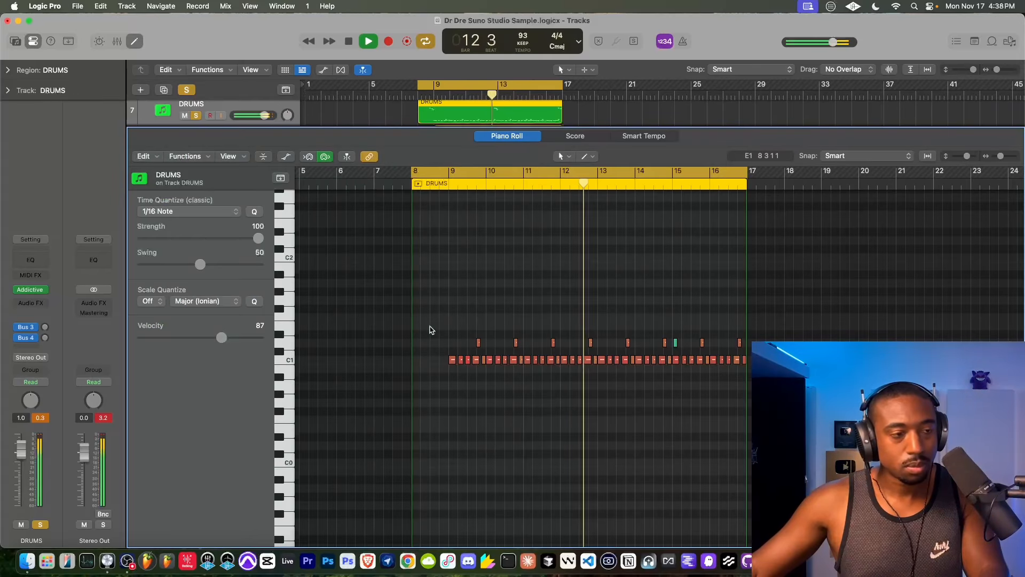
pyautogui.press('super+a')
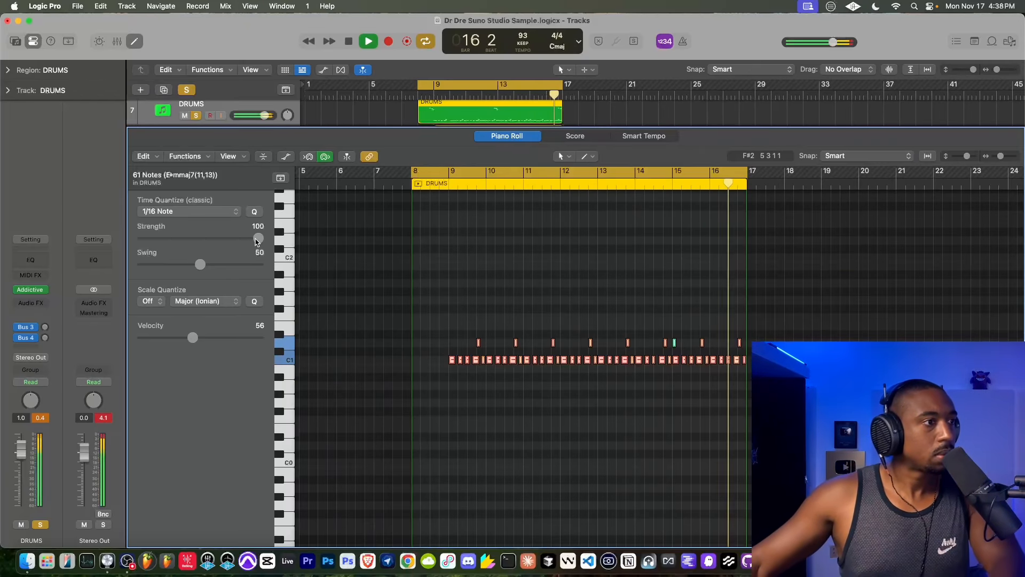
pyautogui.moveTo(257, 240); pyautogui.dragTo(210, 267)
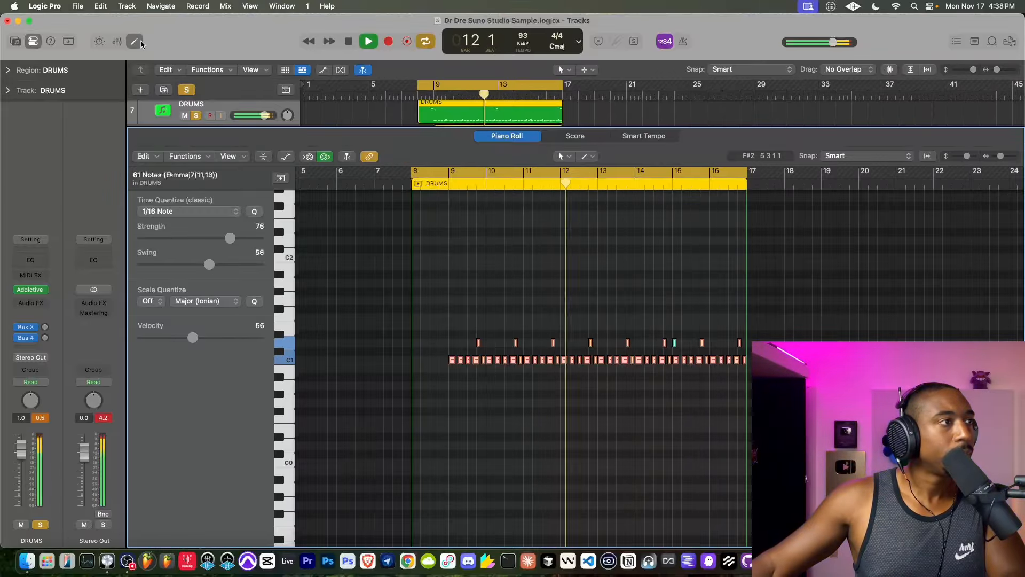
pyautogui.press('p')
# - Stop playback and examine the notes of the Bongos region on track 34 and the DRUMS region on track 7
pyautogui.scroll(6, 233, 117)
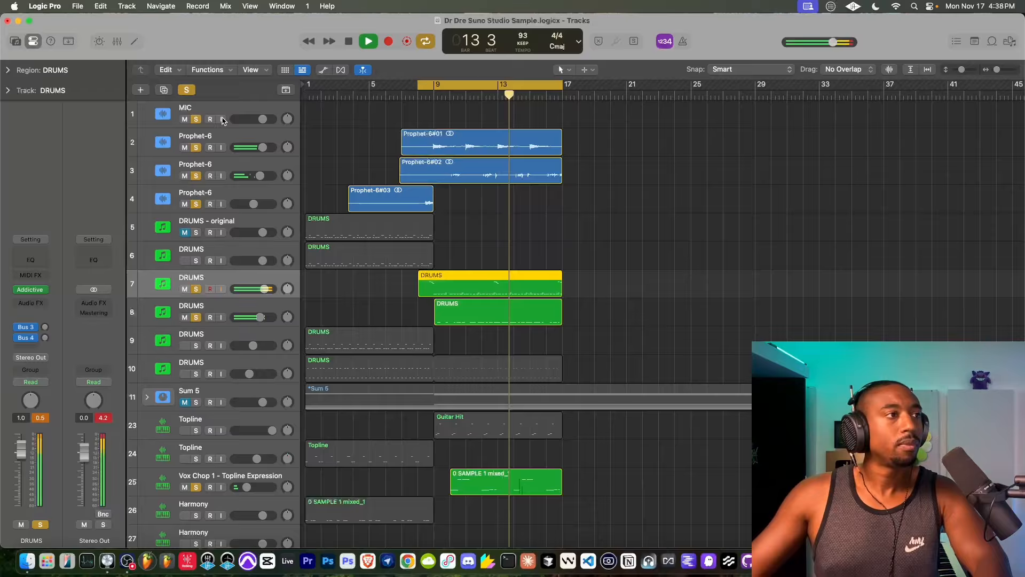
pyautogui.scroll(-10, 430, 341)
pyautogui.scroll(10, 395, 277)
pyautogui.scroll(-1, 360, 225)
pyautogui.press('space')
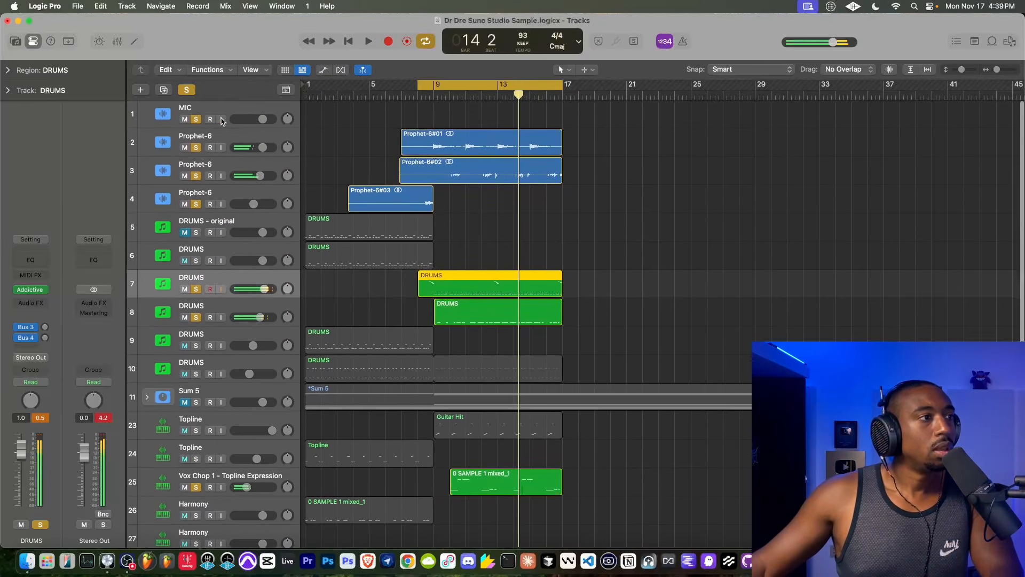
pyautogui.scroll(-10, 355, 216)
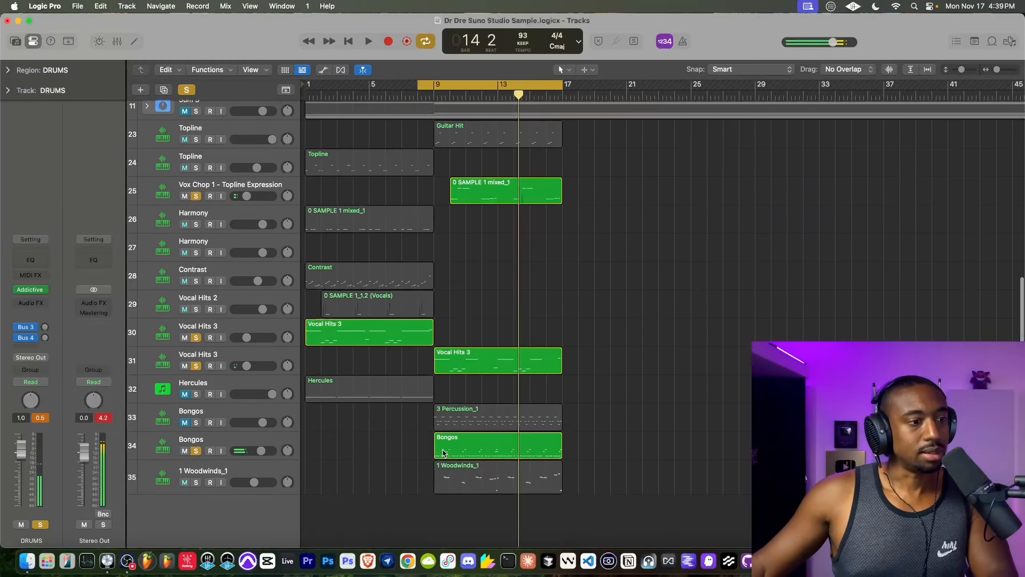
pyautogui.doubleClick(442, 453)
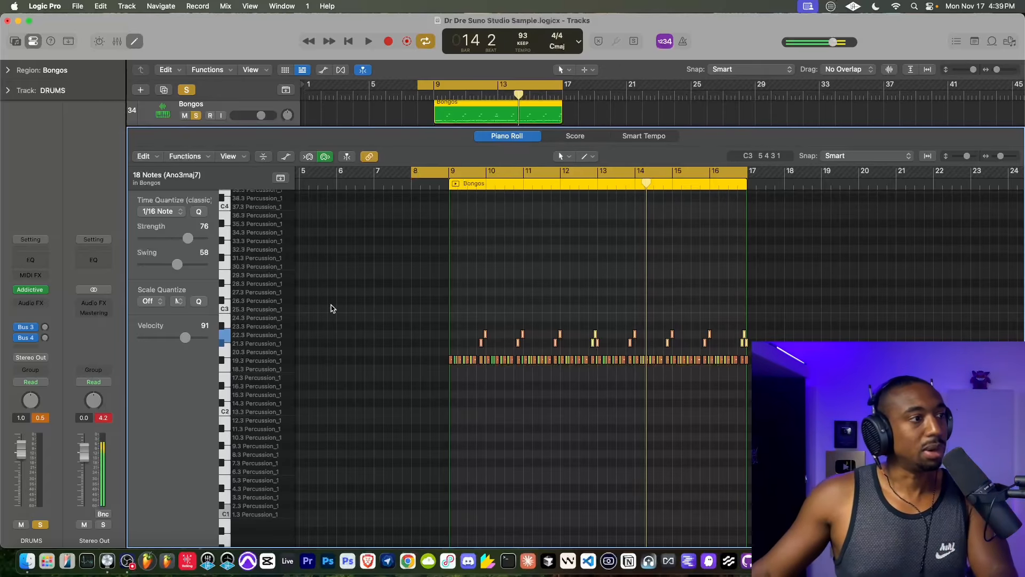
pyautogui.click(138, 45)
pyautogui.scroll(1, 464, 265)
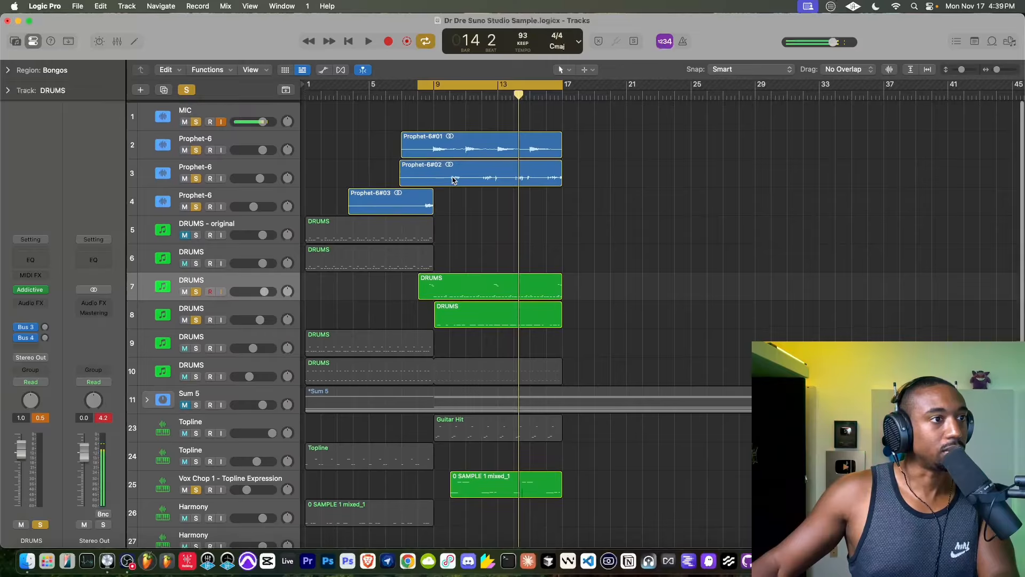
pyautogui.doubleClick(461, 290)
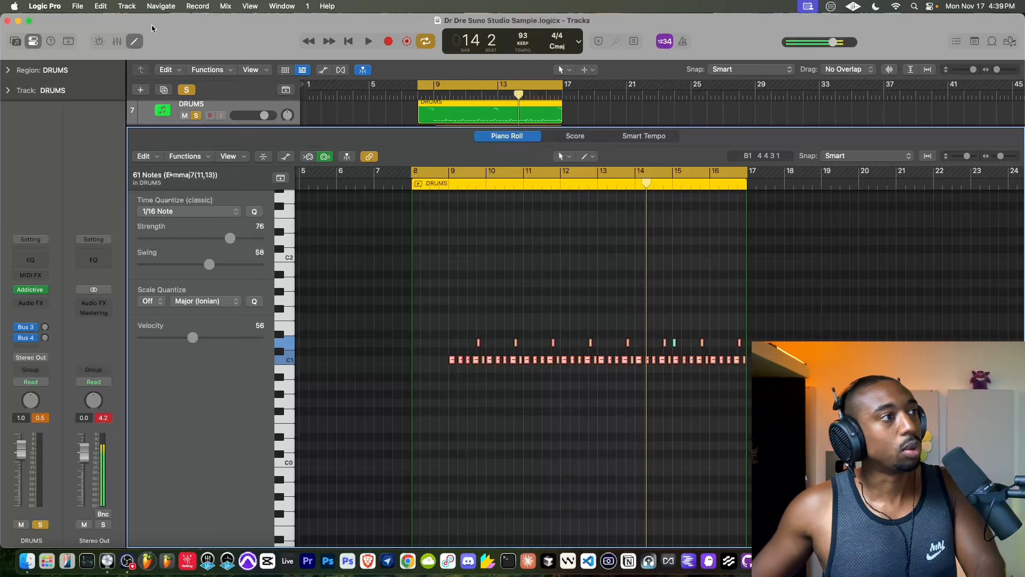
pyautogui.click(134, 41)
# - Insert a Sample Delay on the DRUMS track 7 with the right delay at 1291 samples while looping from bar 8
pyautogui.scroll(2, 363, 139)
pyautogui.click(421, 105)
pyautogui.press('space')
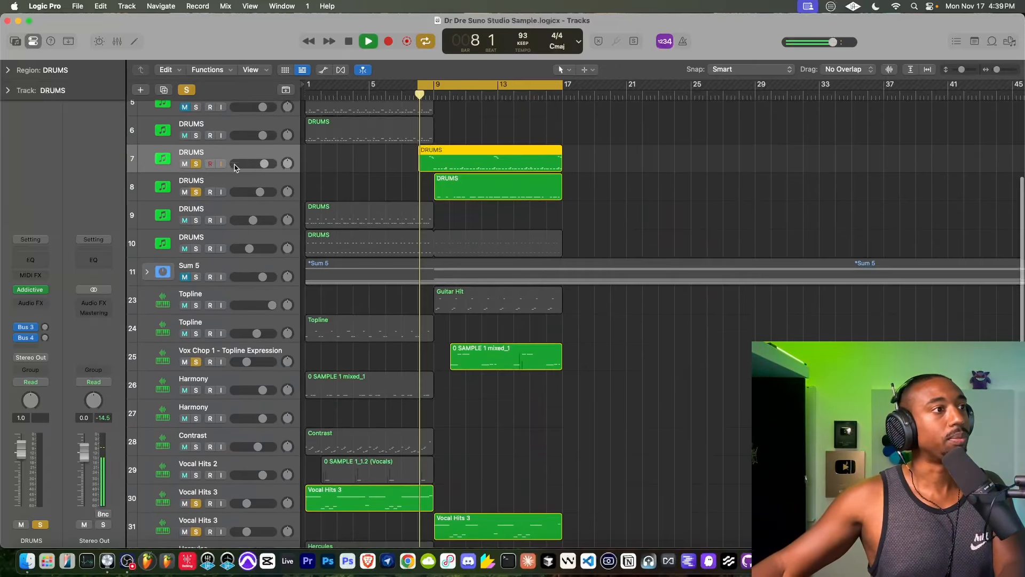
pyautogui.scroll(5, 336, 186)
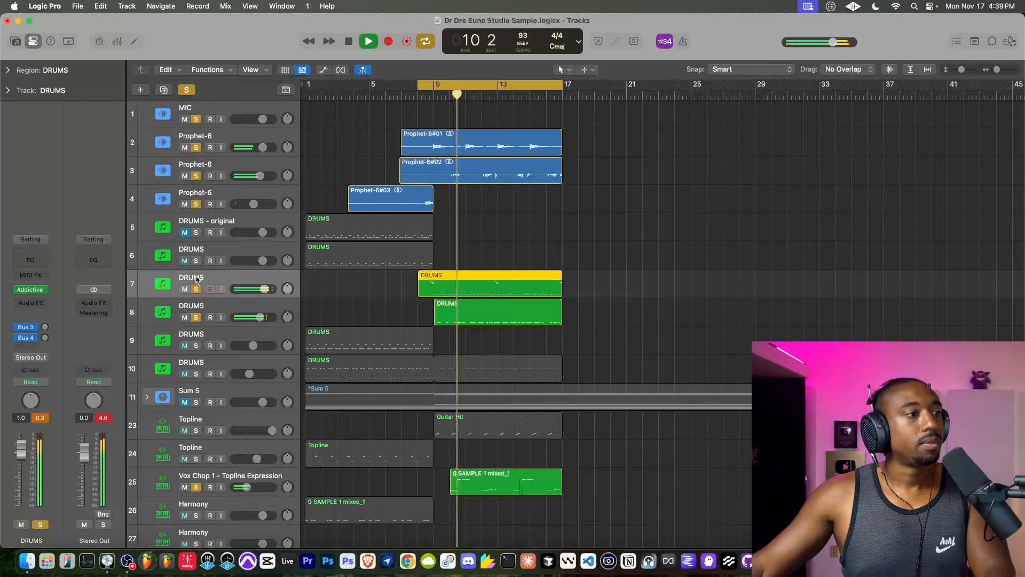
pyautogui.click(31, 312)
pyautogui.click(43, 323)
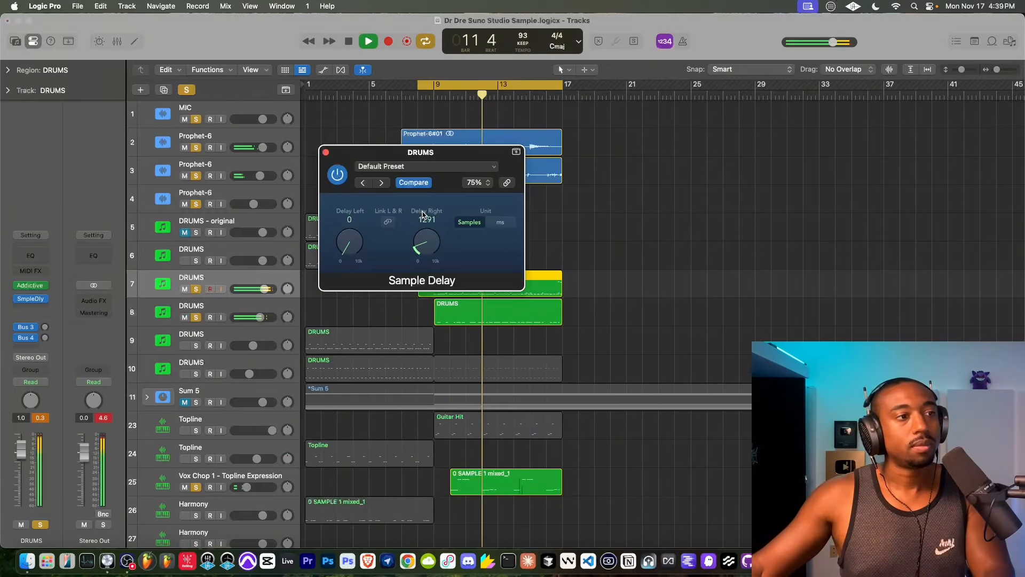
pyautogui.click(326, 152)
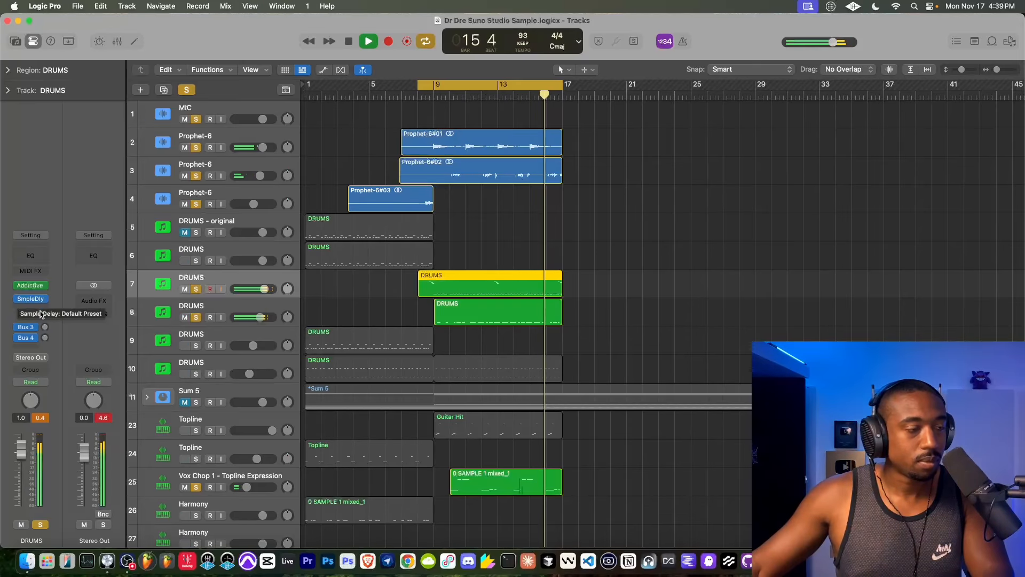
pyautogui.click(18, 299)
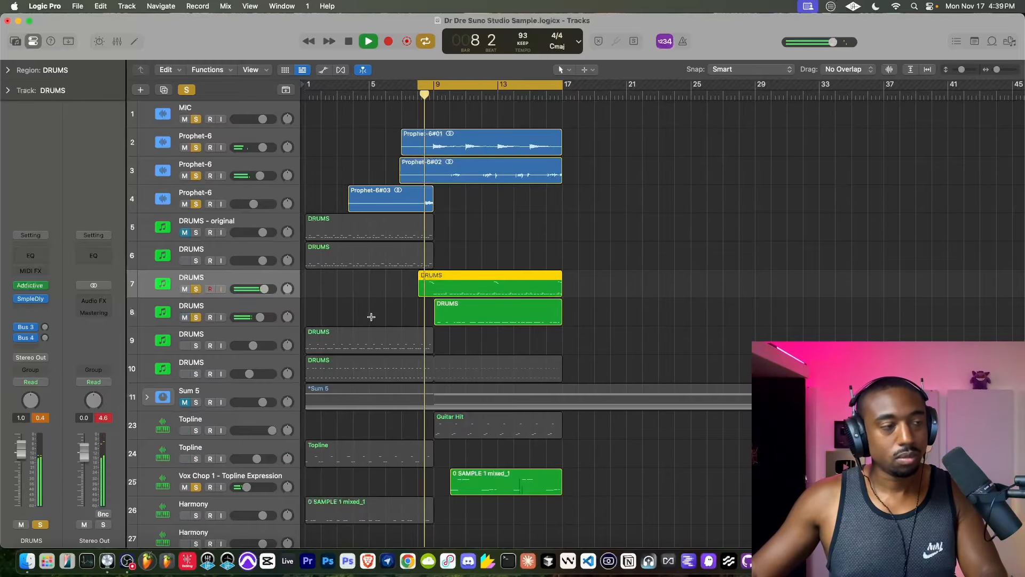
# - Clear the solo from all tracks so the whole arrangement plays
pyautogui.scroll(-3, 194, 251)
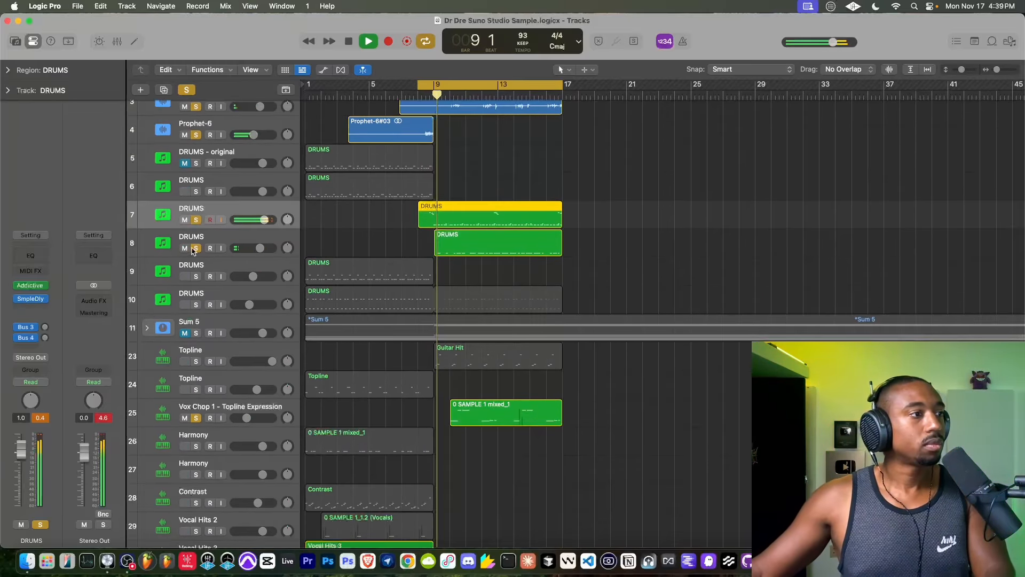
pyautogui.click(186, 90)
pyautogui.scroll(3, 220, 157)
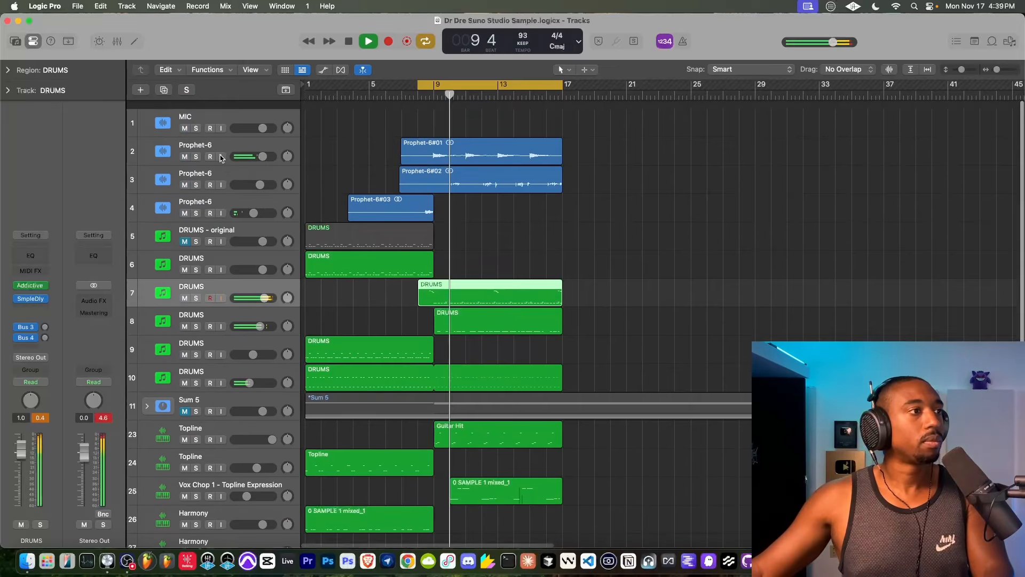
pyautogui.scroll(-5, 389, 290)
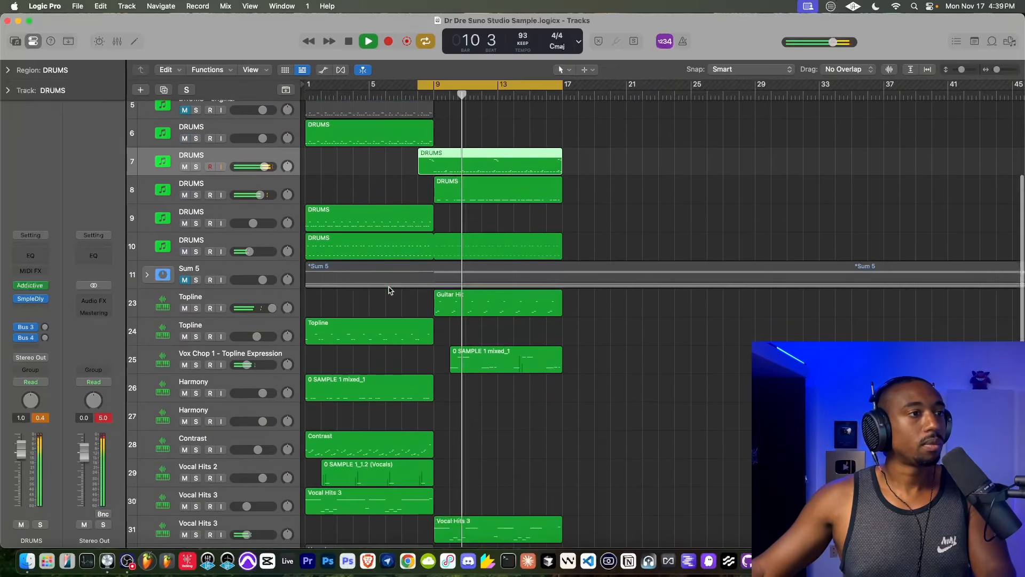
# - Quantize all notes of the Vocal Hits 3 region on track 31 to 1/16 with strength 76 and swing 58
pyautogui.scroll(-6, 388, 290)
pyautogui.doubleClick(494, 366)
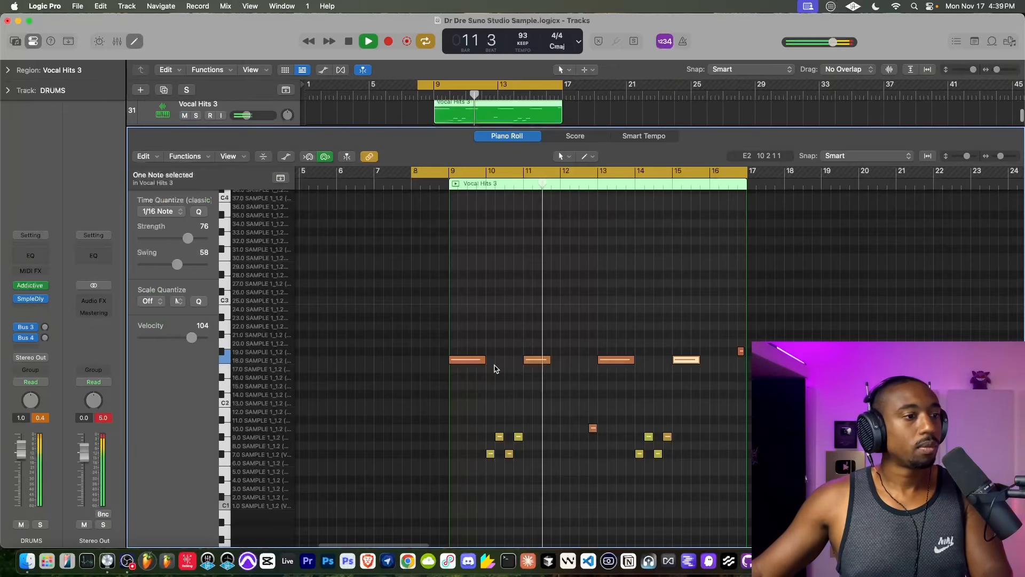
pyautogui.press('super+a')
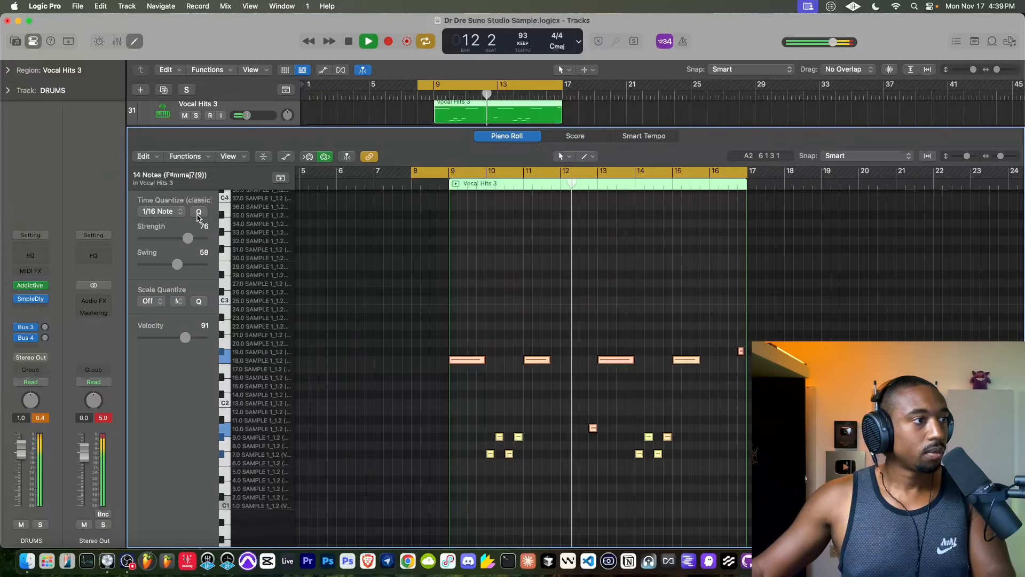
pyautogui.click(135, 41)
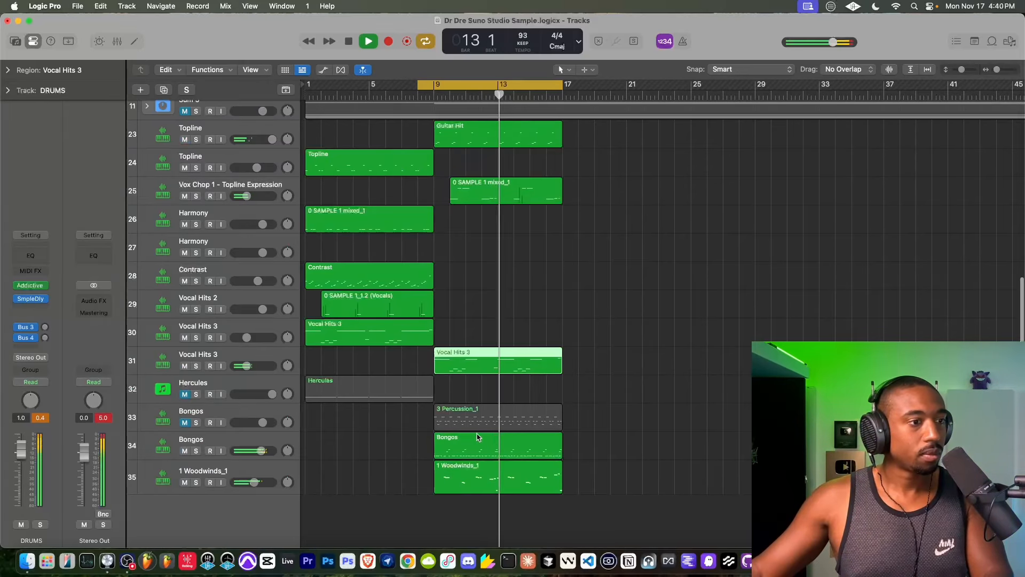
# - Audition the Topline track 23 in solo, return to the full mix and stop playback
pyautogui.scroll(3, 475, 400)
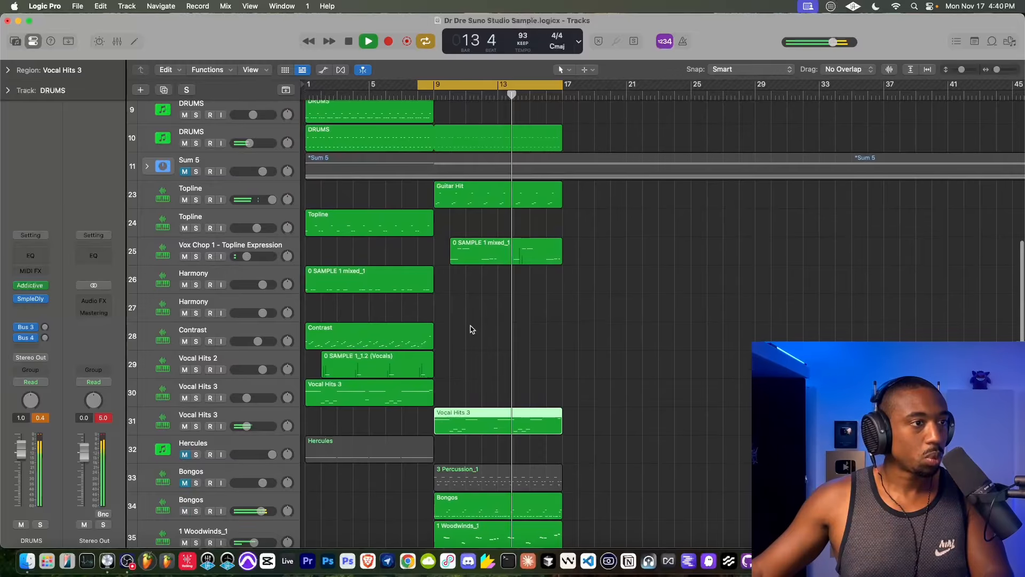
pyautogui.scroll(-3, 464, 315)
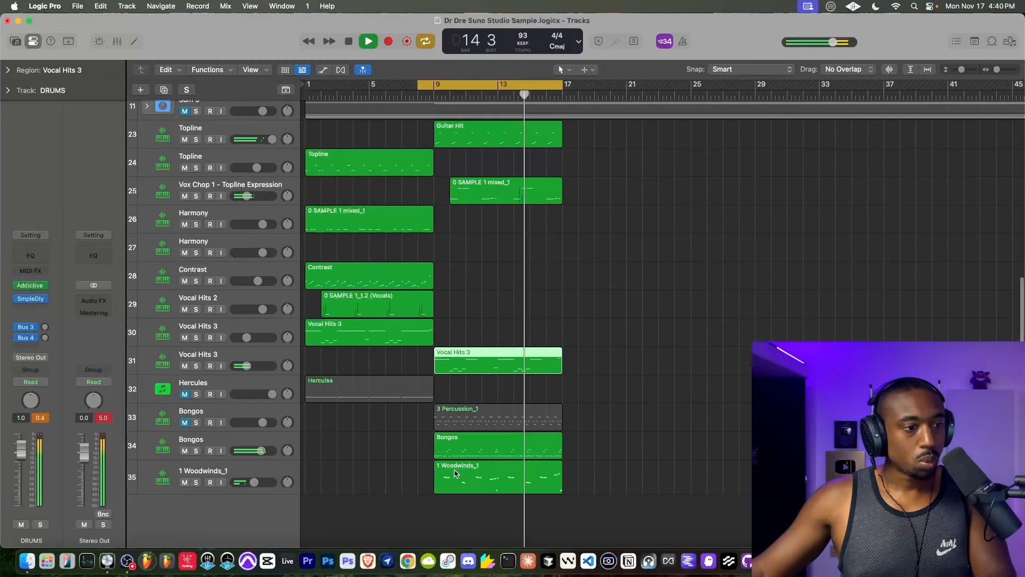
pyautogui.scroll(3, 451, 395)
pyautogui.click(196, 213)
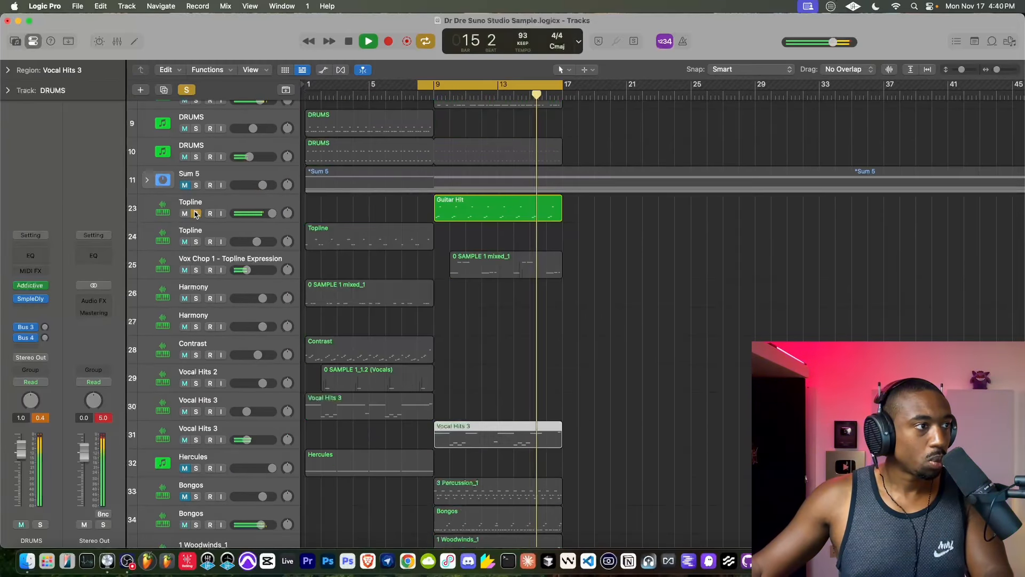
pyautogui.click(196, 213)
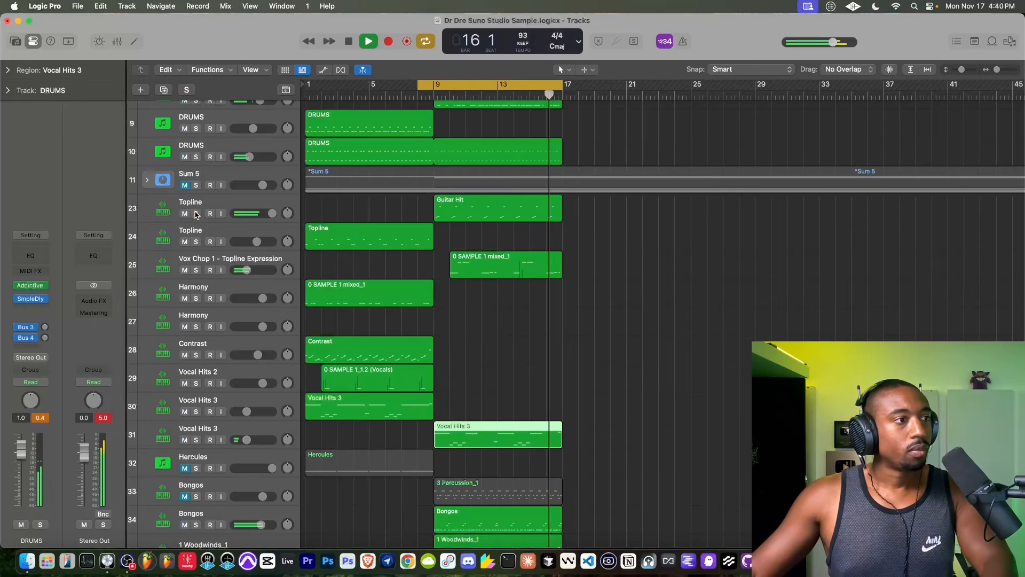
pyautogui.scroll(1, 357, 200)
pyautogui.press('space')
pyautogui.scroll(8, 357, 200)
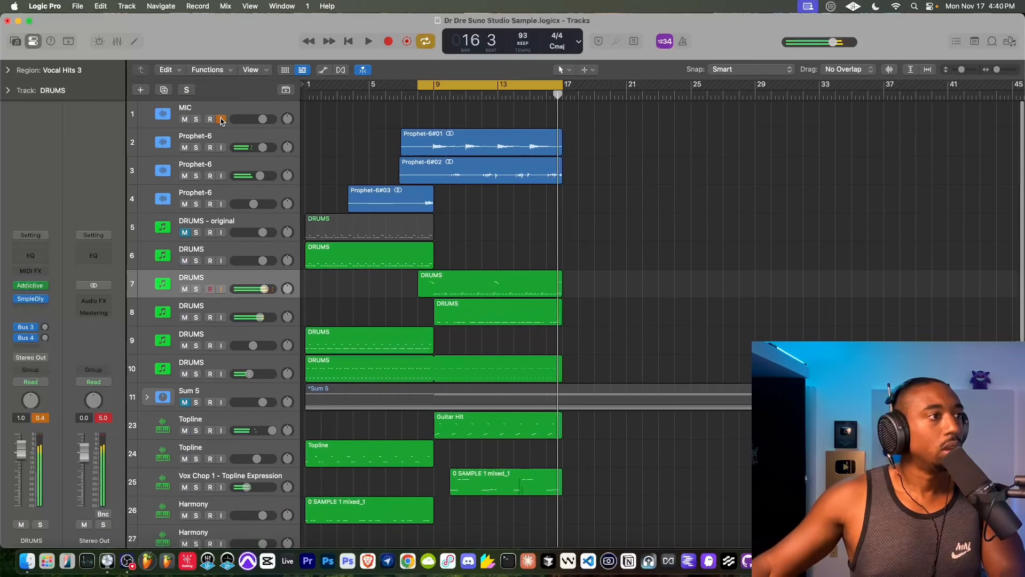
# - Play the full beat from bar 8 and lower the volume of the Bongos track 34
pyautogui.click(428, 97)
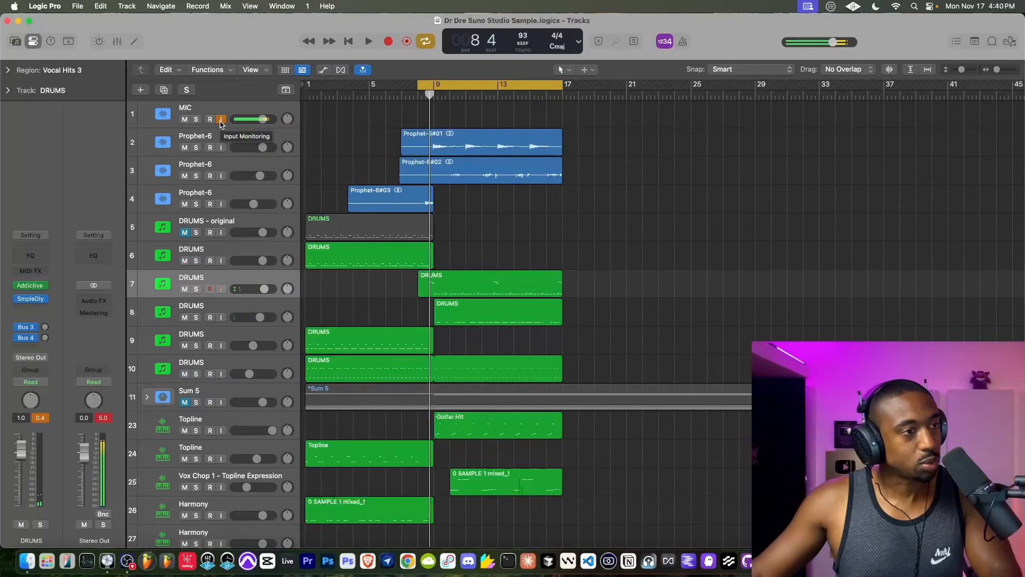
pyautogui.press('space')
pyautogui.scroll(-2, 434, 260)
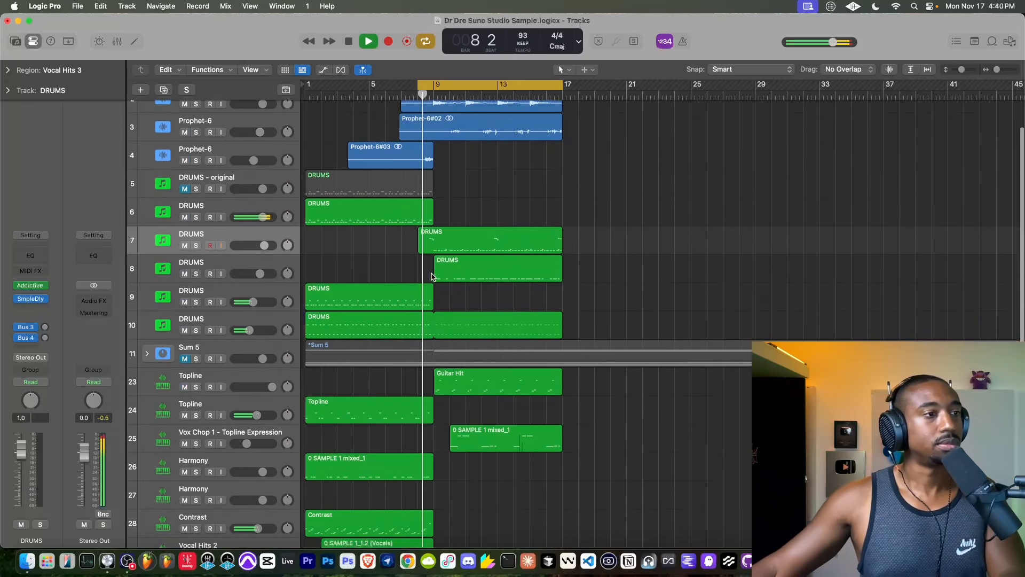
pyautogui.scroll(2, 434, 260)
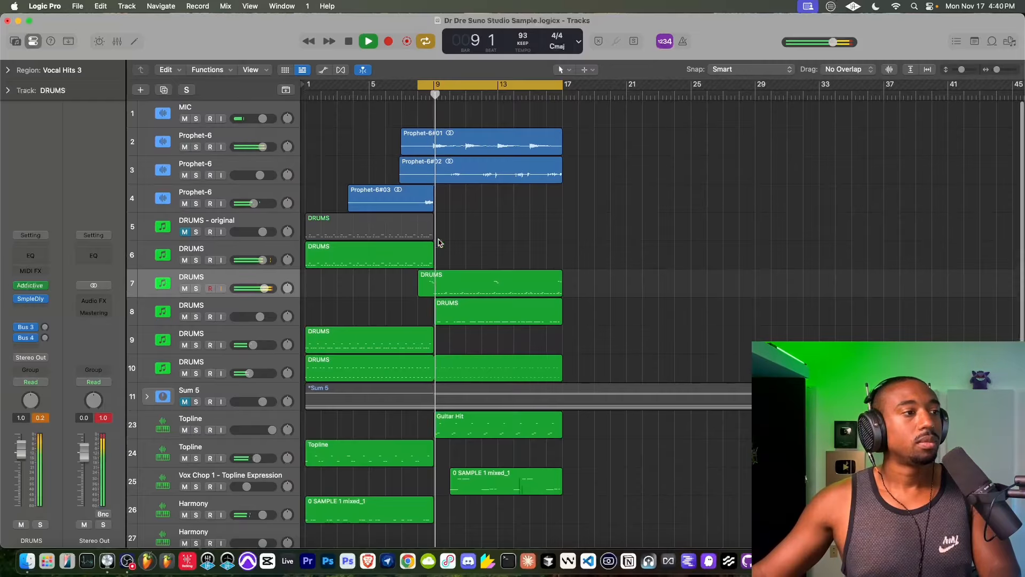
pyautogui.scroll(-8, 341, 299)
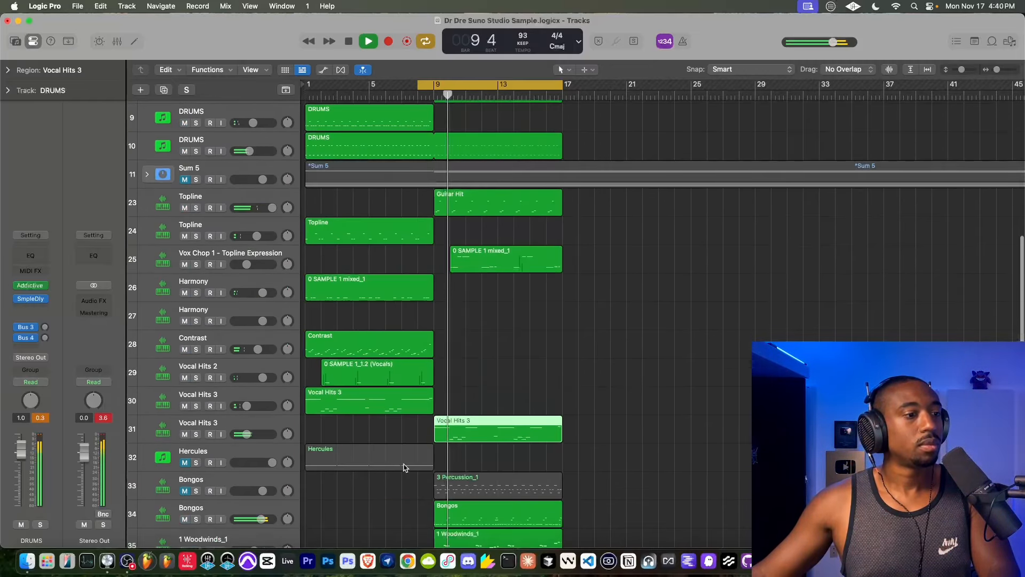
pyautogui.moveTo(261, 451); pyautogui.dragTo(218, 452)
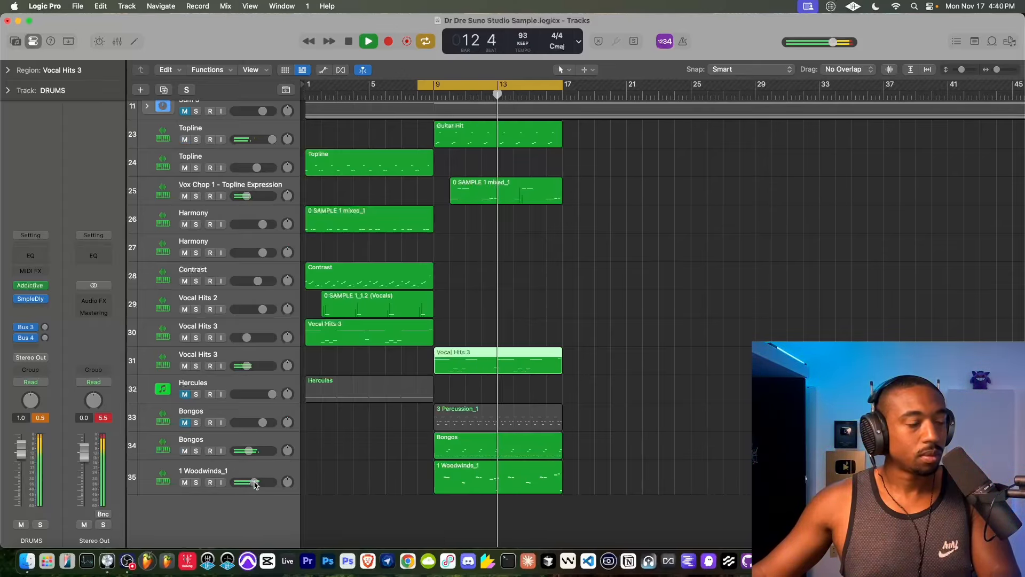
# - Lower the volume of Prophet-6 track 3 and insert a stereo Sample Delay with a right delay of about 2270 samples
pyautogui.scroll(10, 496, 354)
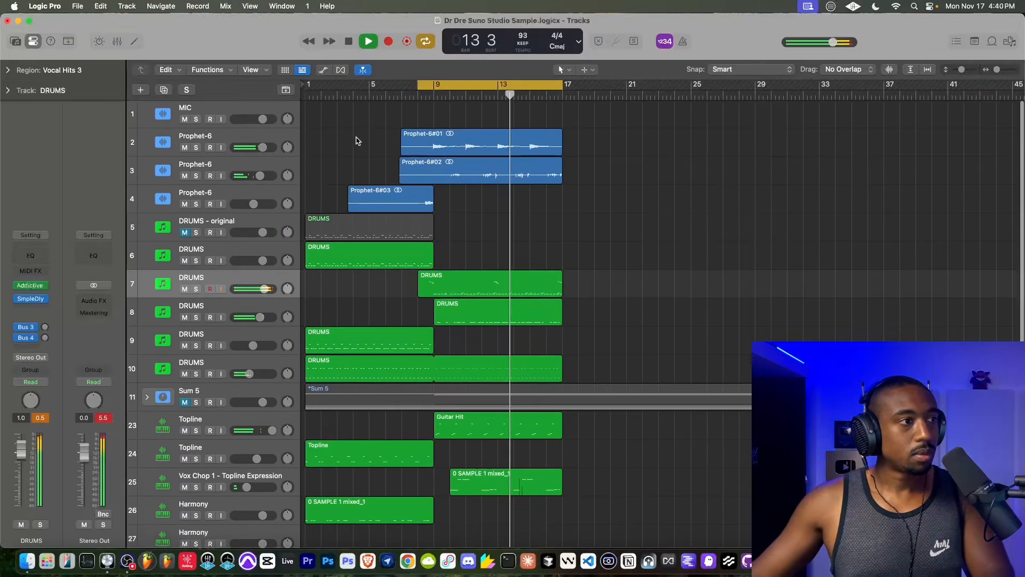
pyautogui.moveTo(257, 182); pyautogui.dragTo(243, 182)
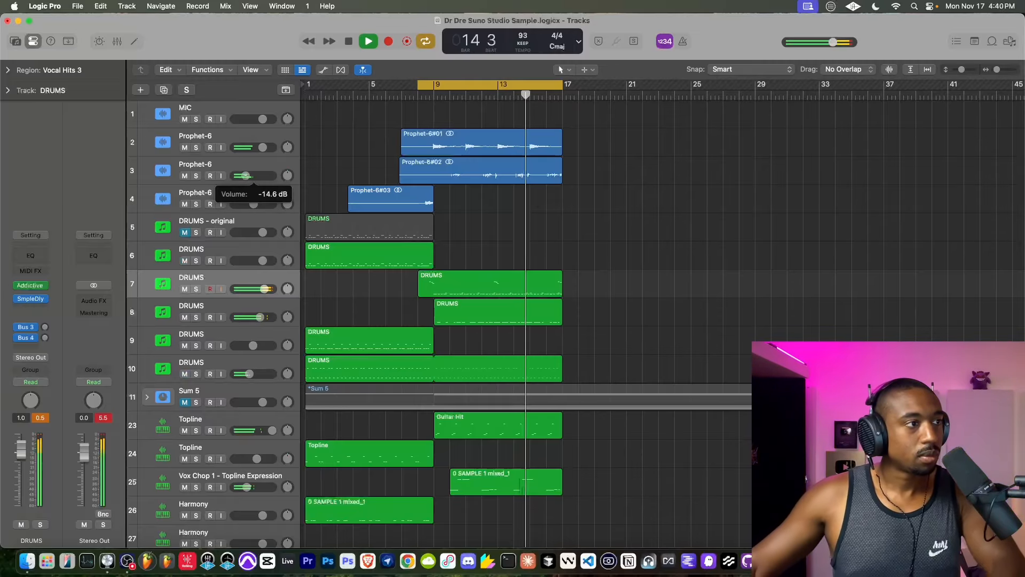
pyautogui.click(223, 167)
pyautogui.click(33, 316)
pyautogui.moveTo(36, 320)
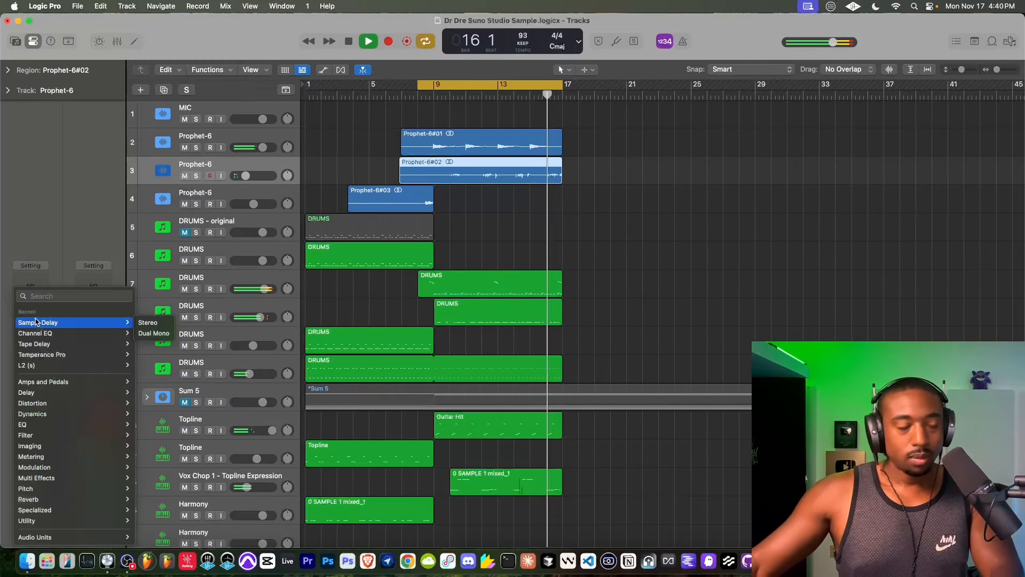
pyautogui.click(148, 322)
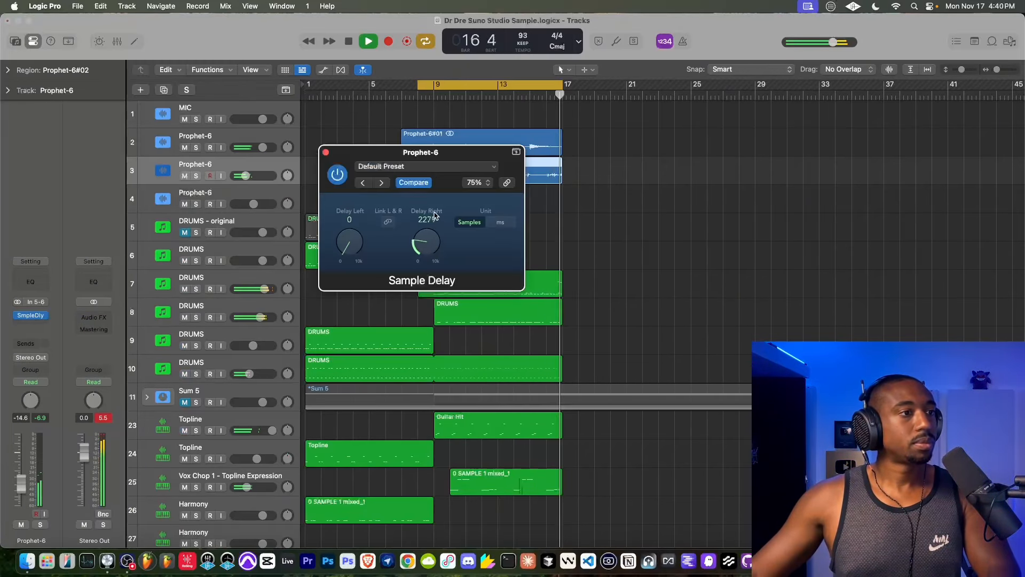
pyautogui.click(326, 152)
# - Mute the 1 Woodwinds_1 track and move its region to start at bar 17
pyautogui.scroll(-10, 480, 251)
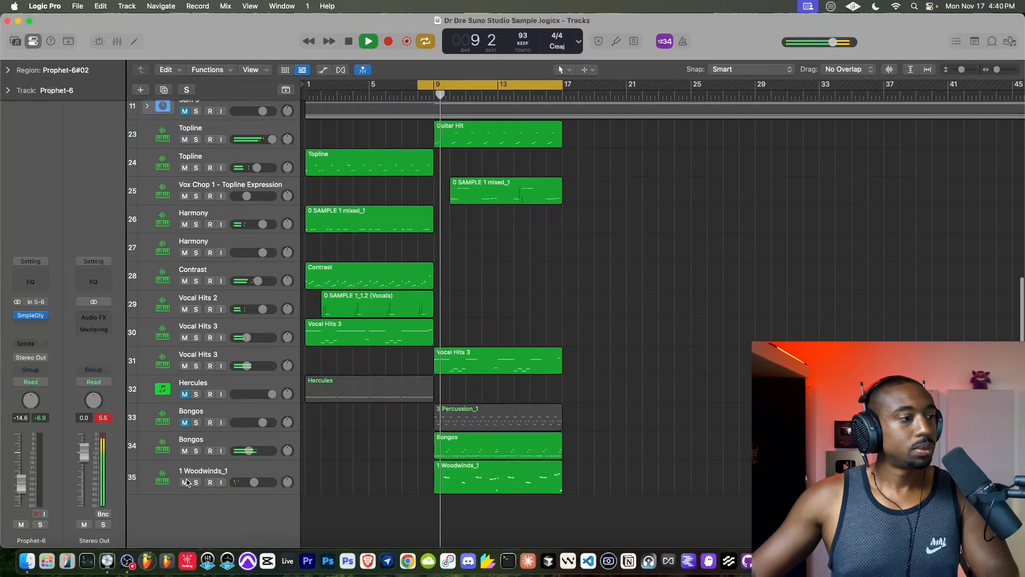
pyautogui.click(183, 481)
pyautogui.moveTo(496, 469); pyautogui.dragTo(625, 469)
# - Move the Sum 5 track to the end of the track list, below 1 Woodwinds_1
pyautogui.scroll(2, 554, 428)
pyautogui.scroll(3, 554, 429)
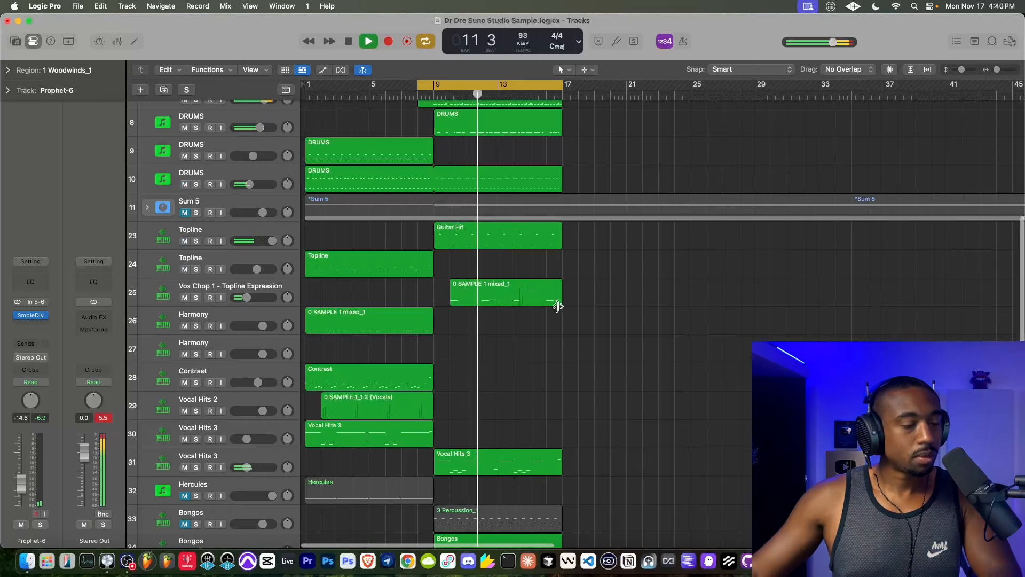
pyautogui.scroll(-4, 555, 302)
pyautogui.scroll(5, 614, 465)
pyautogui.moveTo(186, 213); pyautogui.dragTo(182, 537)
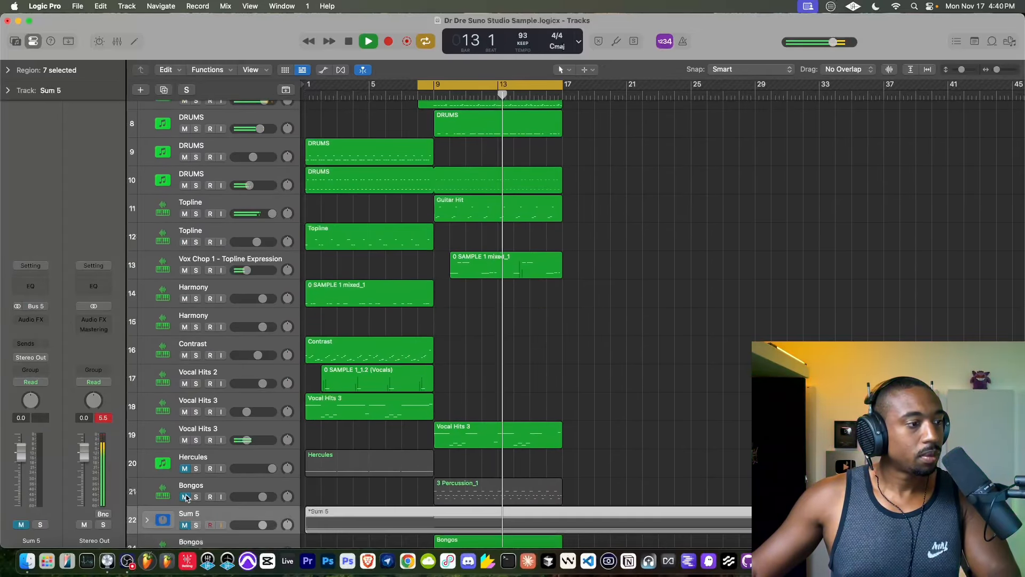
pyautogui.scroll(-4, 166, 496)
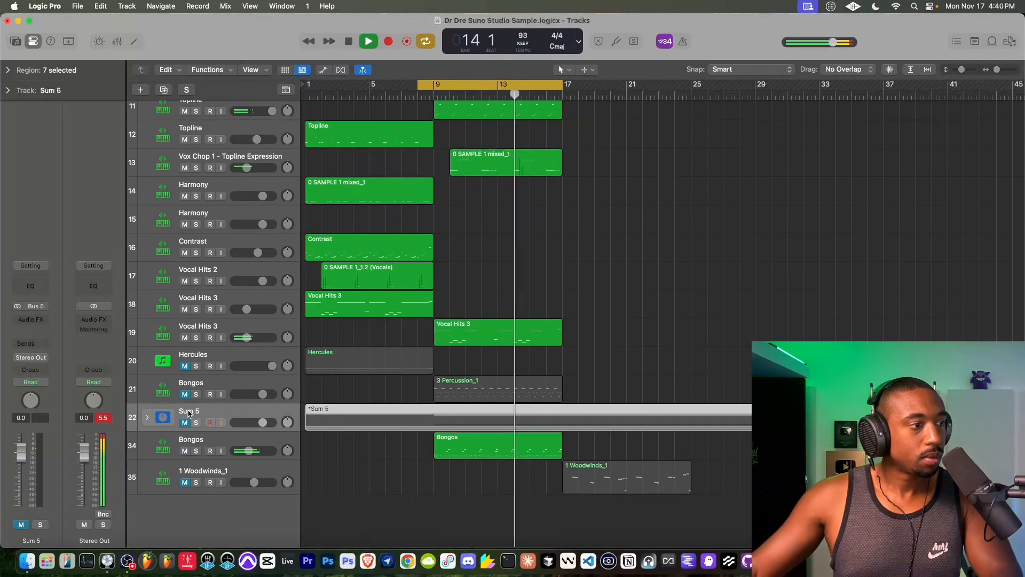
pyautogui.moveTo(188, 414); pyautogui.dragTo(184, 506)
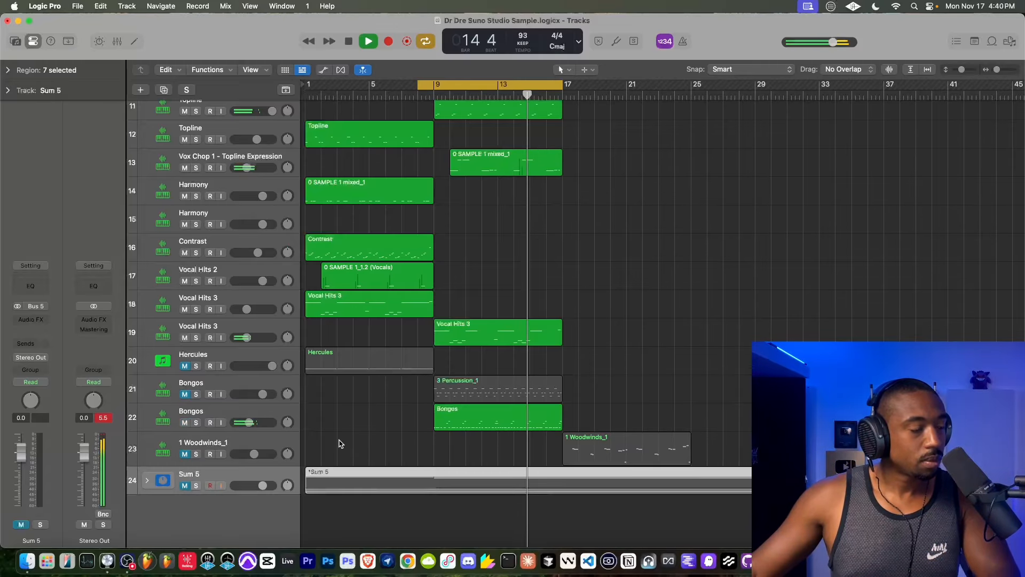
# - Split the DRUMS region on track 7 at bar 9 and restart playback
pyautogui.scroll(10, 340, 443)
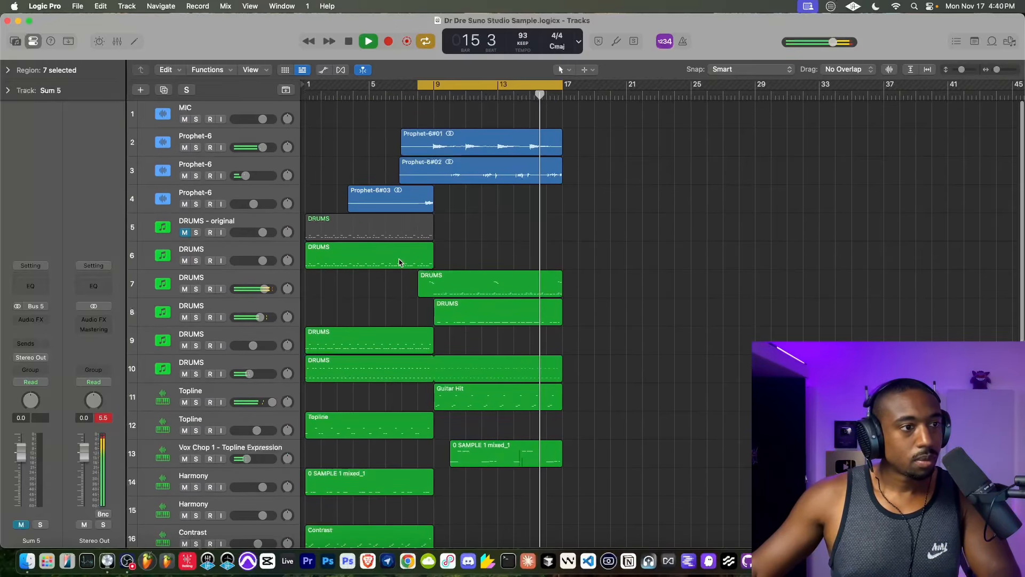
pyautogui.scroll(-3, 481, 311)
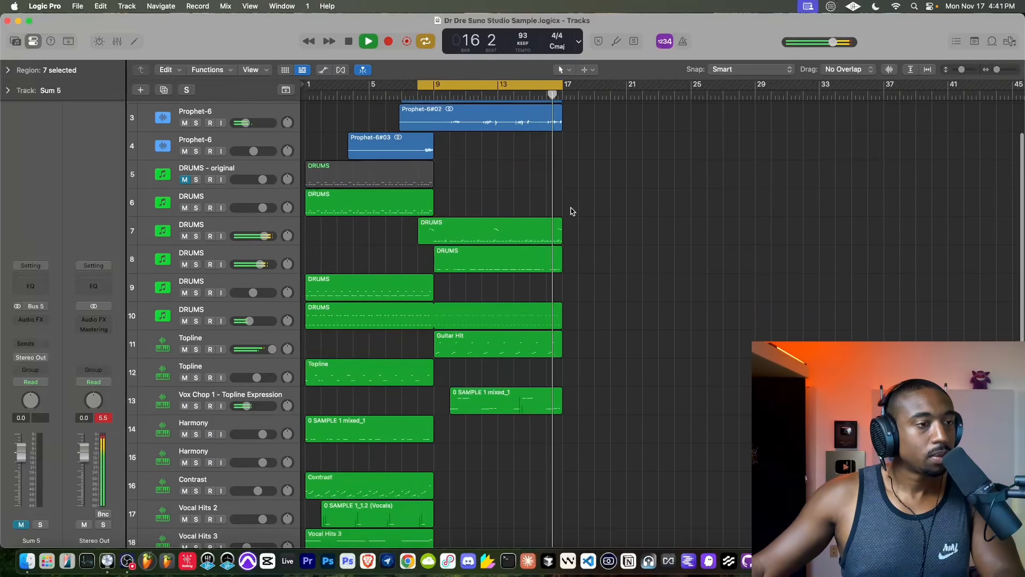
pyautogui.scroll(-2, 570, 211)
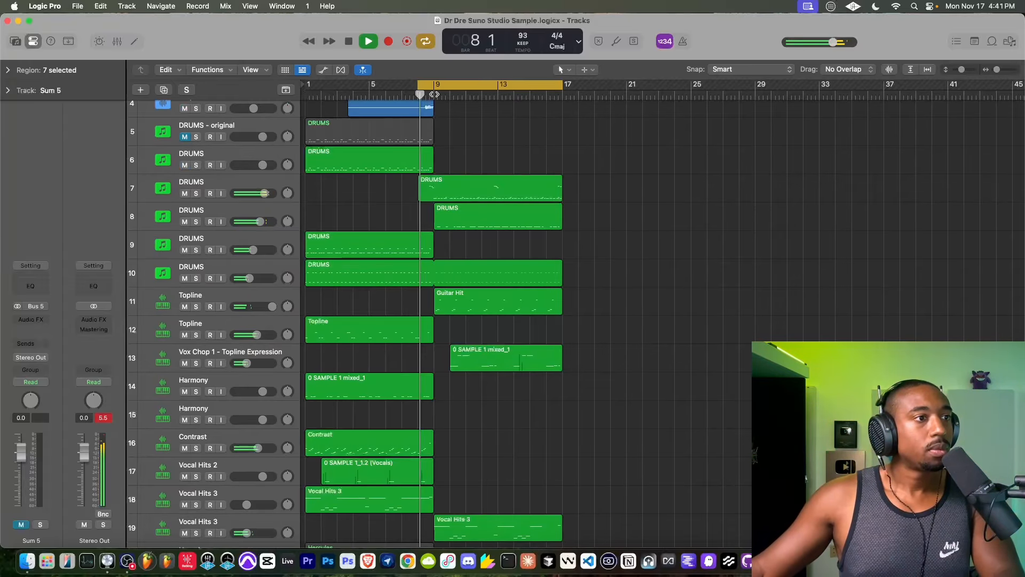
pyautogui.press('space')
pyautogui.scroll(10, 434, 94)
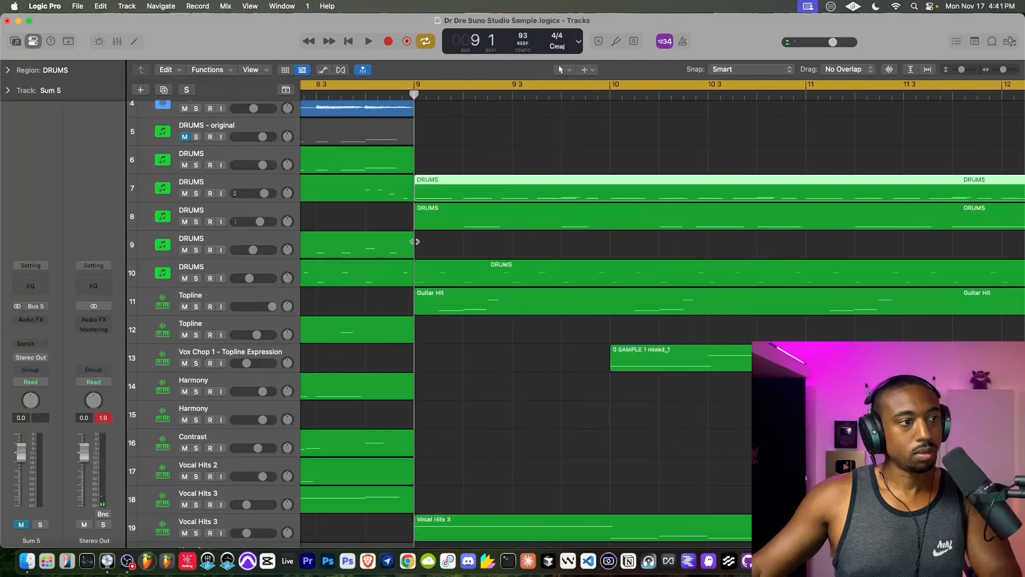
pyautogui.press('space')
pyautogui.scroll(-8, 415, 243)
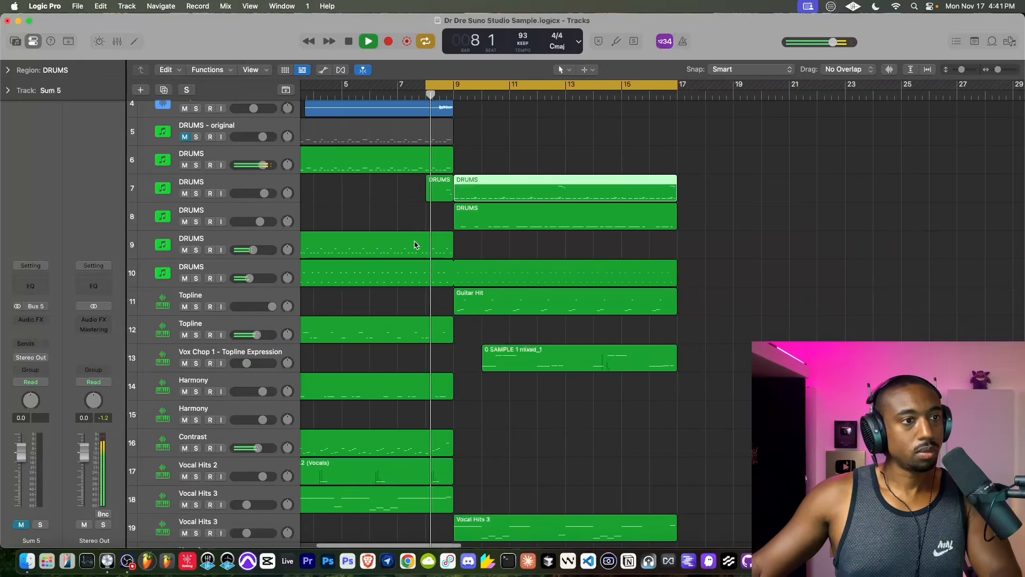
pyautogui.scroll(-5, 414, 243)
pyautogui.moveTo(454, 155); pyautogui.dragTo(379, 422)
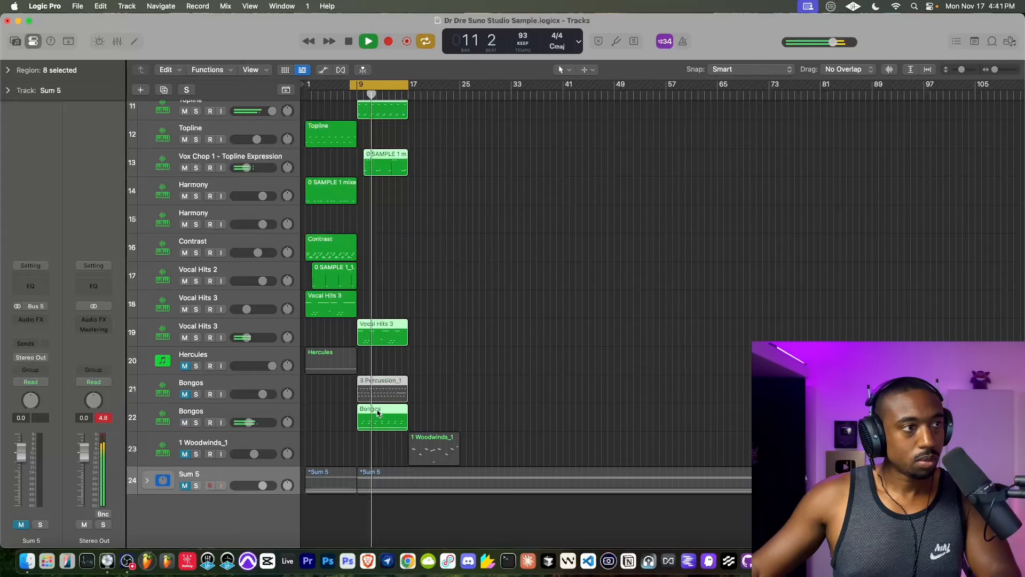
pyautogui.scroll(5, 390, 347)
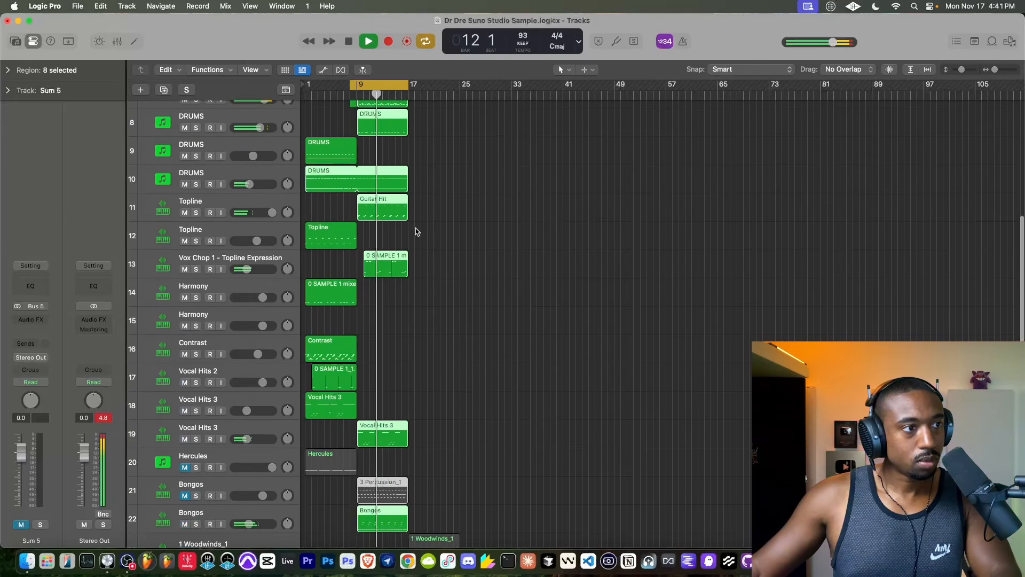
pyautogui.click(417, 231)
# - Copy the bar 9–17 drum, Guitar Hit, vocal, percussion and bongo regions to bar 17, leaving out both Prophet-6 tracks and DRUMS track 10
pyautogui.scroll(-3, 410, 374)
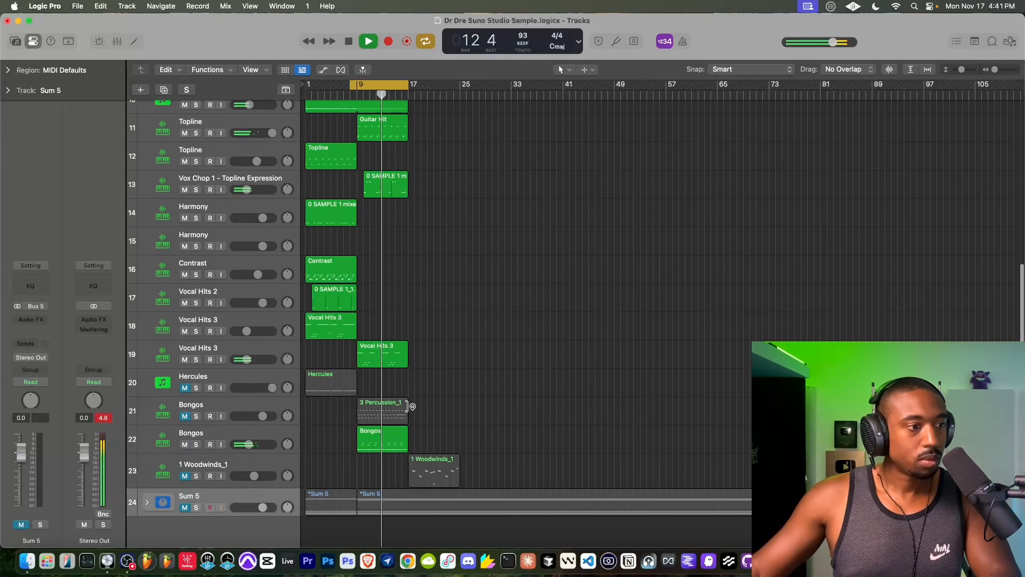
pyautogui.moveTo(416, 447); pyautogui.dragTo(368, 101)
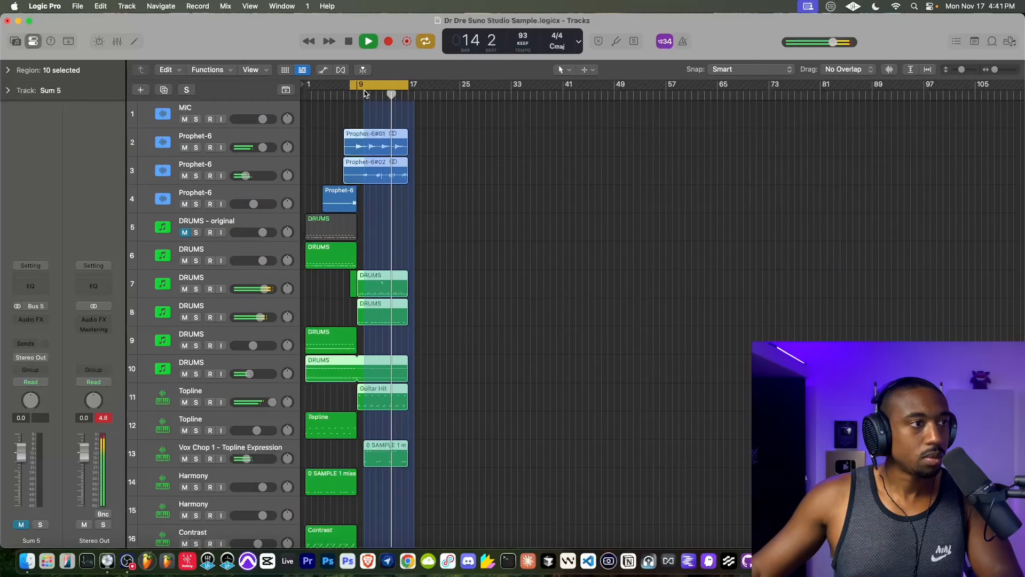
pyautogui.moveTo(358, 211); pyautogui.dragTo(364, 128)
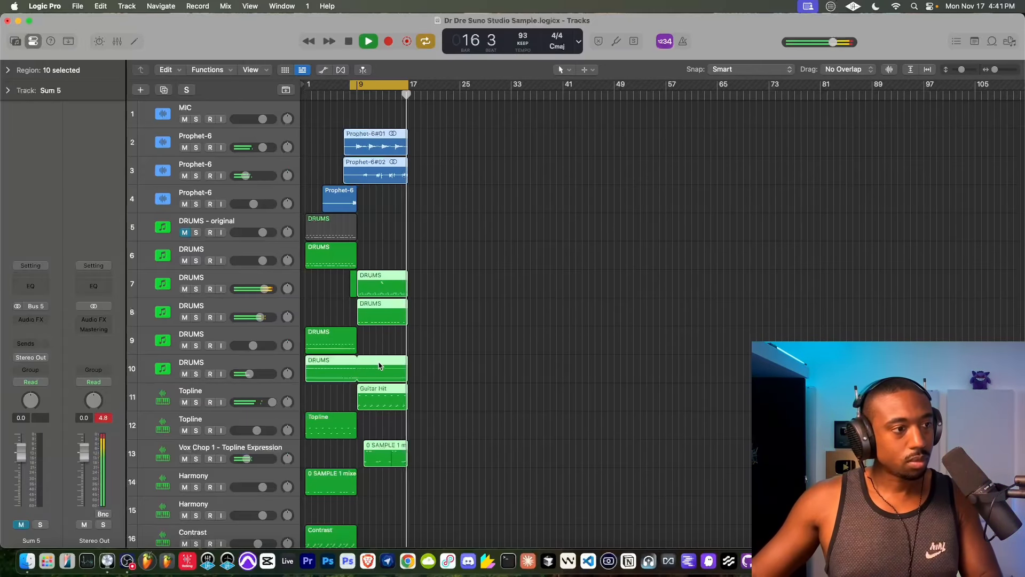
pyautogui.keyDown('shift'); pyautogui.click(379, 366); pyautogui.keyUp('shift')
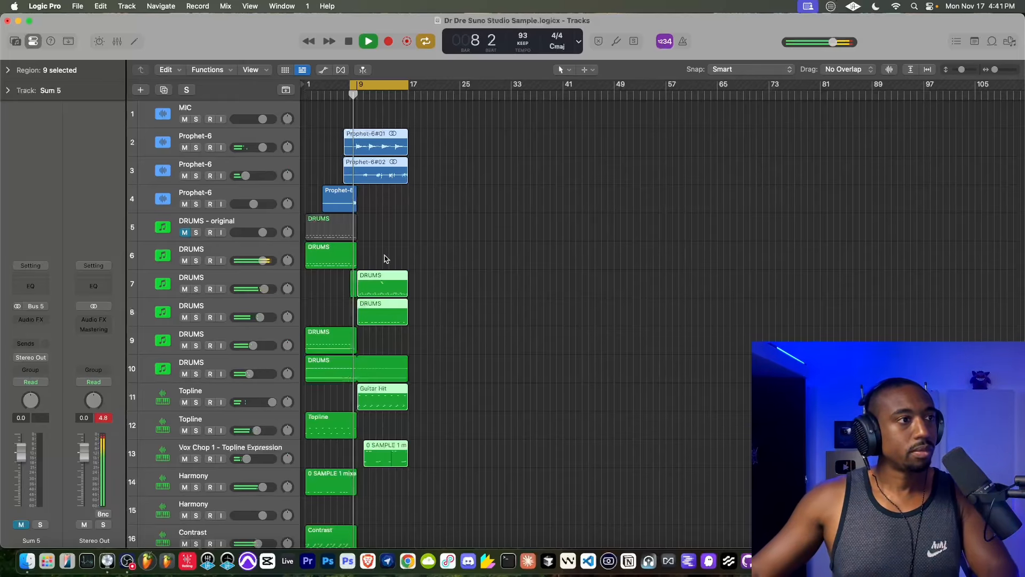
pyautogui.keyDown('shift'); pyautogui.click(377, 141); pyautogui.keyUp('shift')
pyautogui.scroll(-1, 375, 278)
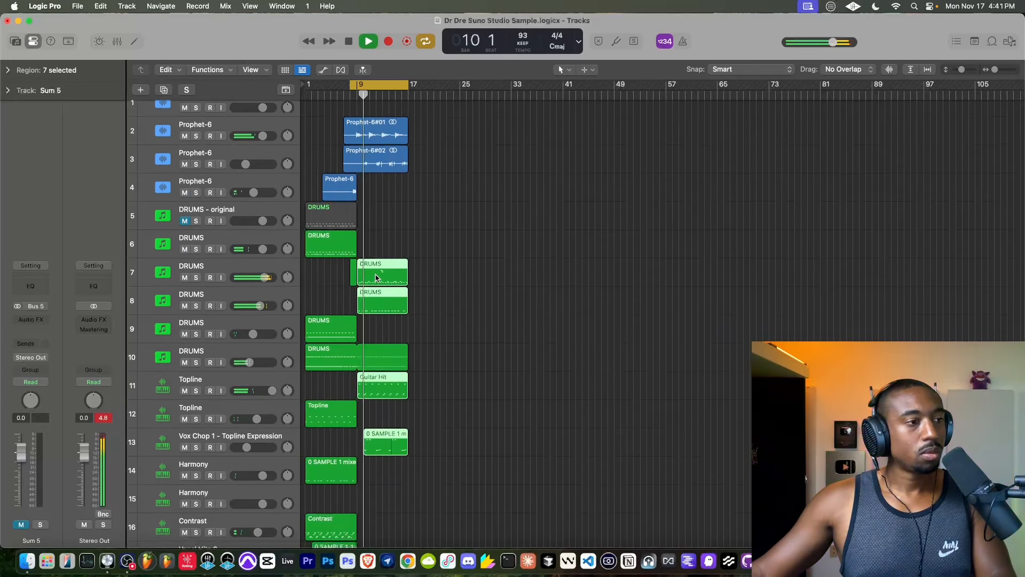
pyautogui.moveTo(377, 264); pyautogui.dragTo(429, 264)
# - Extend the cycle range to span bars 1 to 25 and play the arrangement from the beginning
pyautogui.moveTo(410, 95); pyautogui.dragTo(460, 94)
pyautogui.scroll(1, 256, 115)
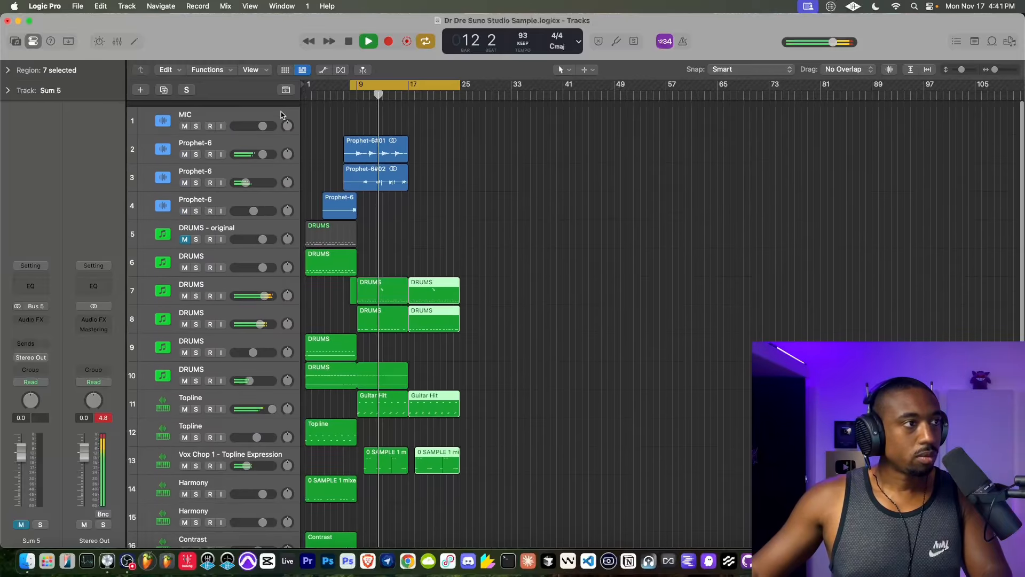
pyautogui.press('space')
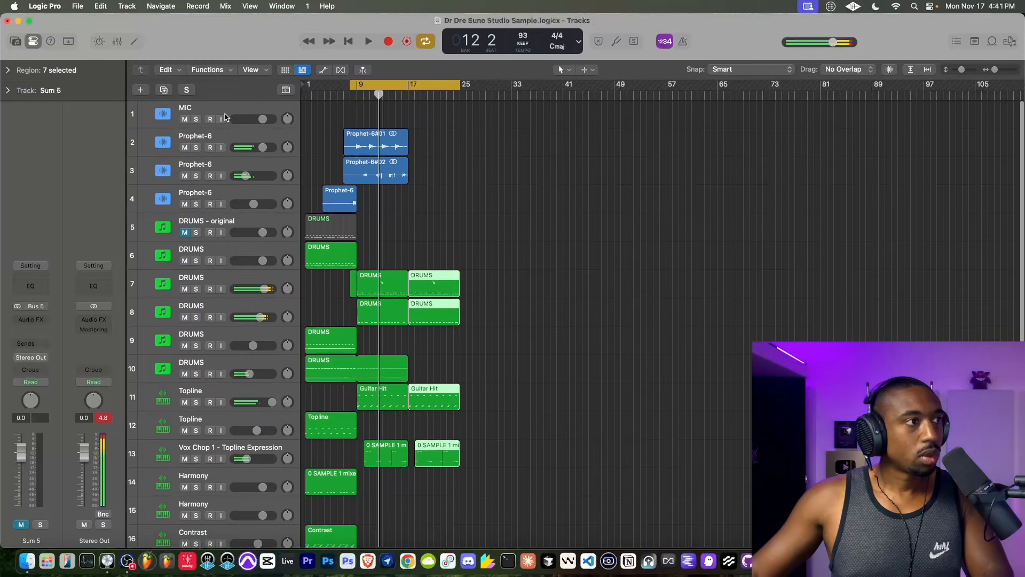
pyautogui.click(361, 85)
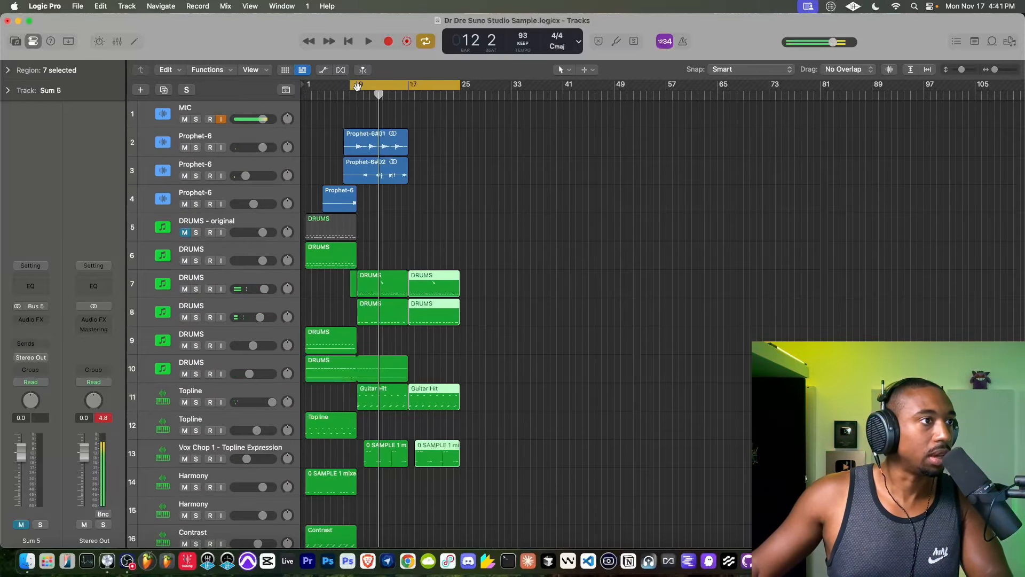
pyautogui.moveTo(357, 87); pyautogui.dragTo(306, 85)
pyautogui.click(349, 41)
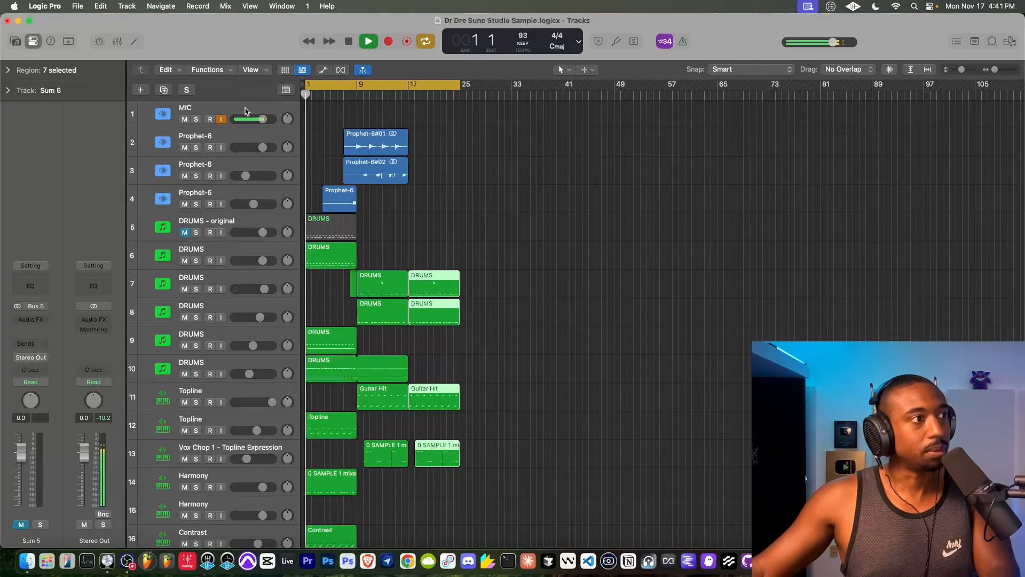
# - Set the right delay of the Sample Delay on DRUMS track 6 to 1565 samples
pyautogui.scroll(-1, 370, 222)
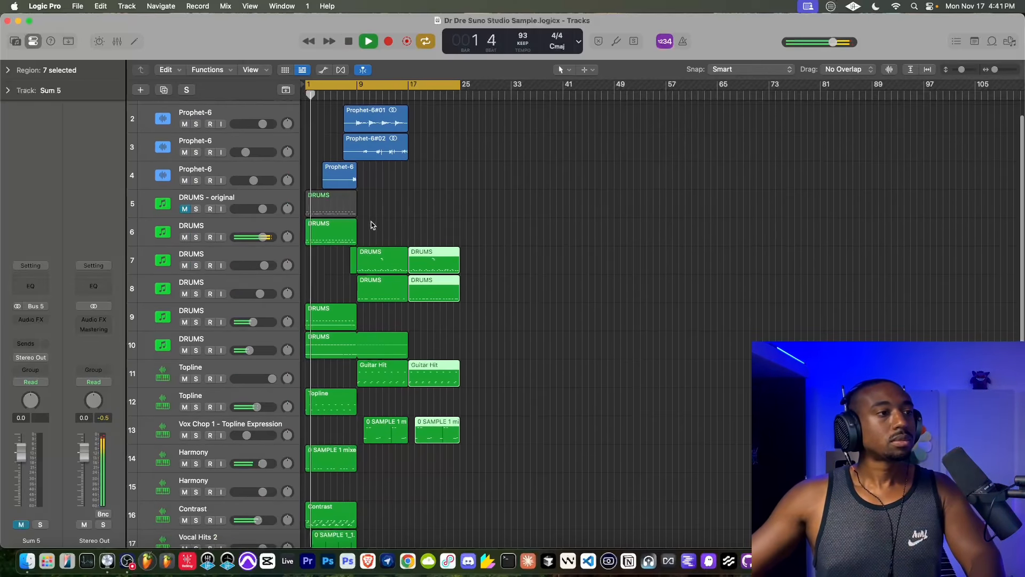
pyautogui.click(245, 230)
pyautogui.click(46, 299)
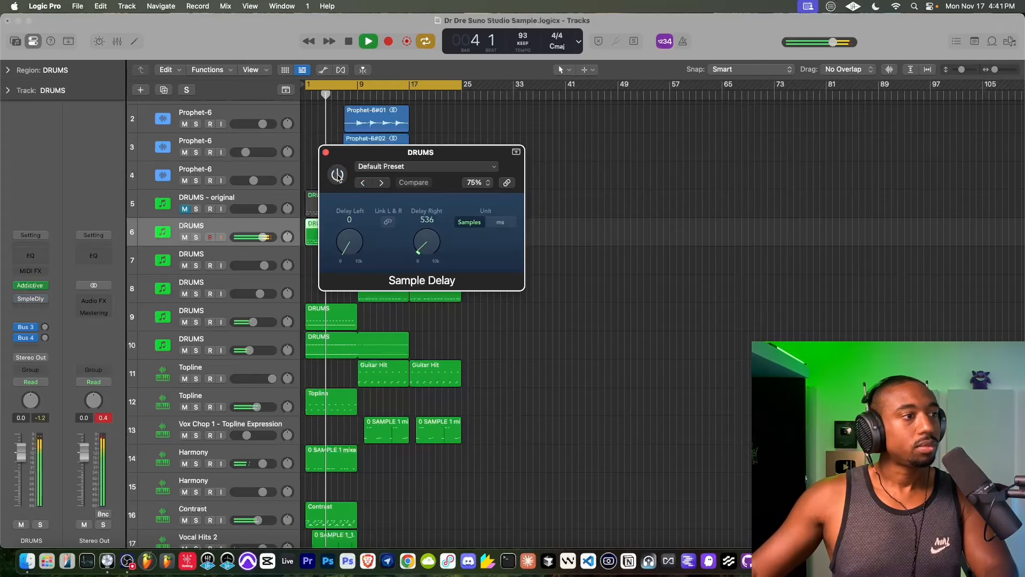
pyautogui.moveTo(430, 250); pyautogui.dragTo(428, 224)
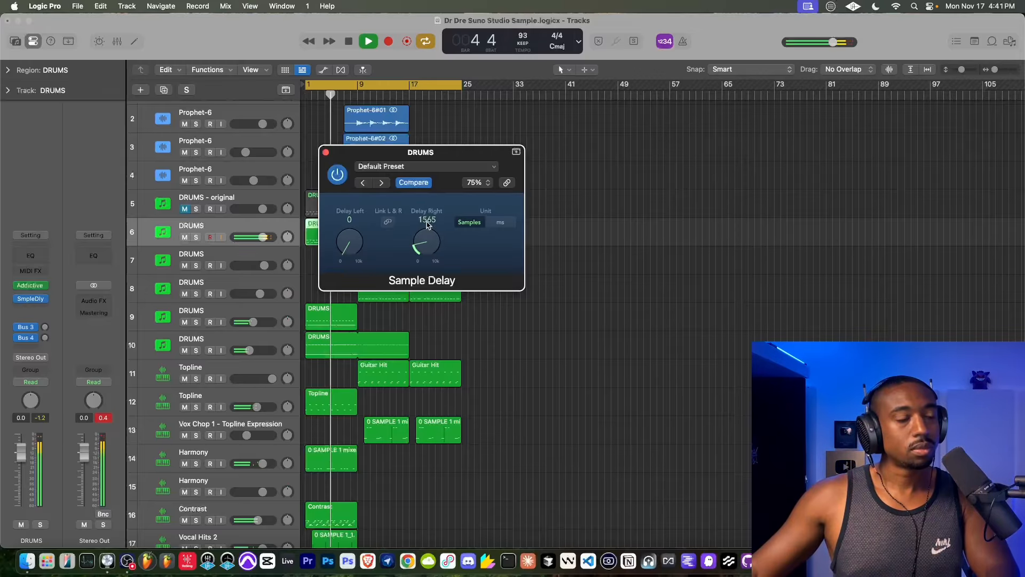
pyautogui.click(326, 153)
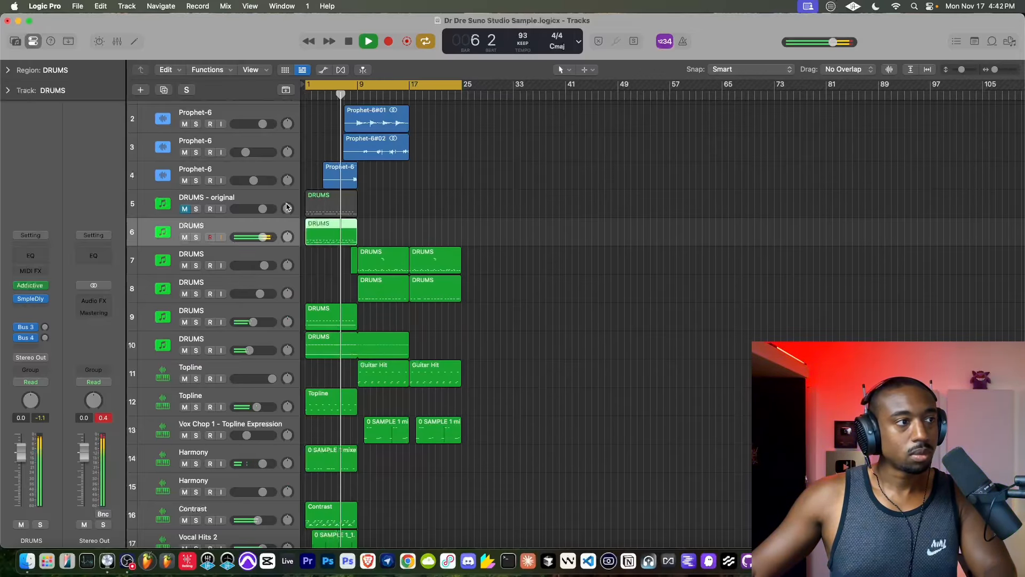
# - Check the Sample Delay settings on DRUMS track 7
pyautogui.click(208, 253)
pyautogui.click(32, 306)
pyautogui.press('Escape')
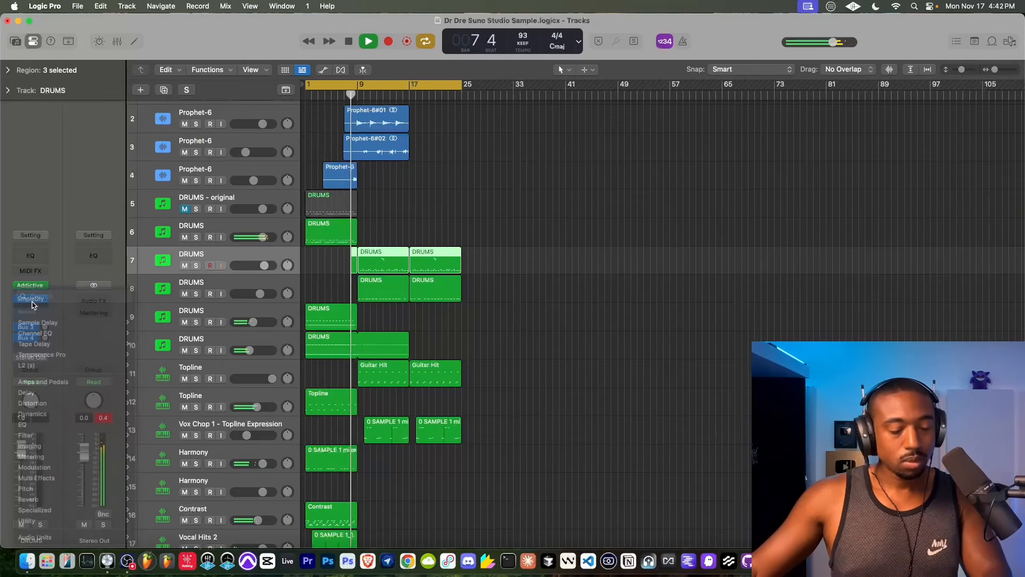
pyautogui.click(32, 300)
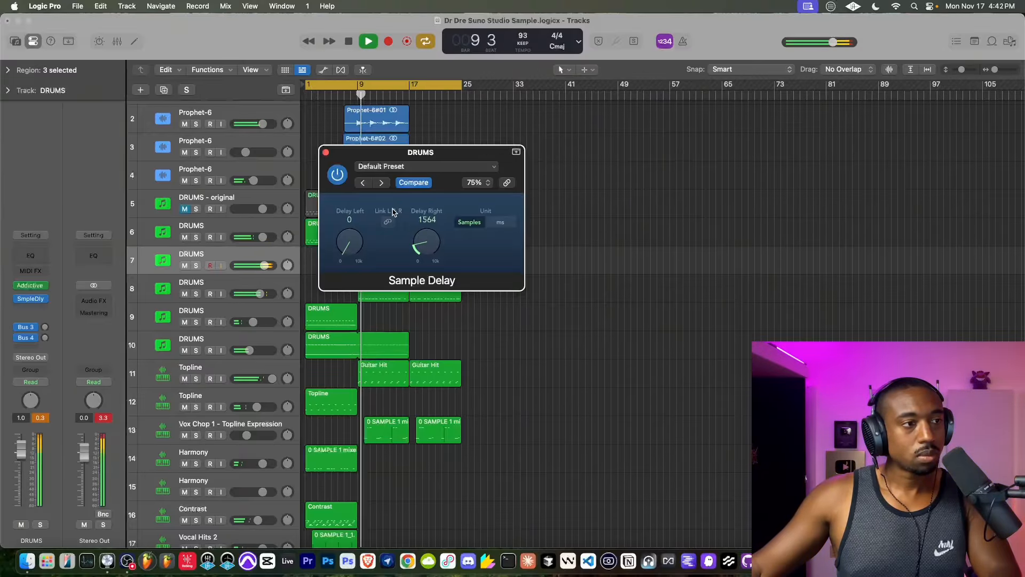
pyautogui.click(326, 152)
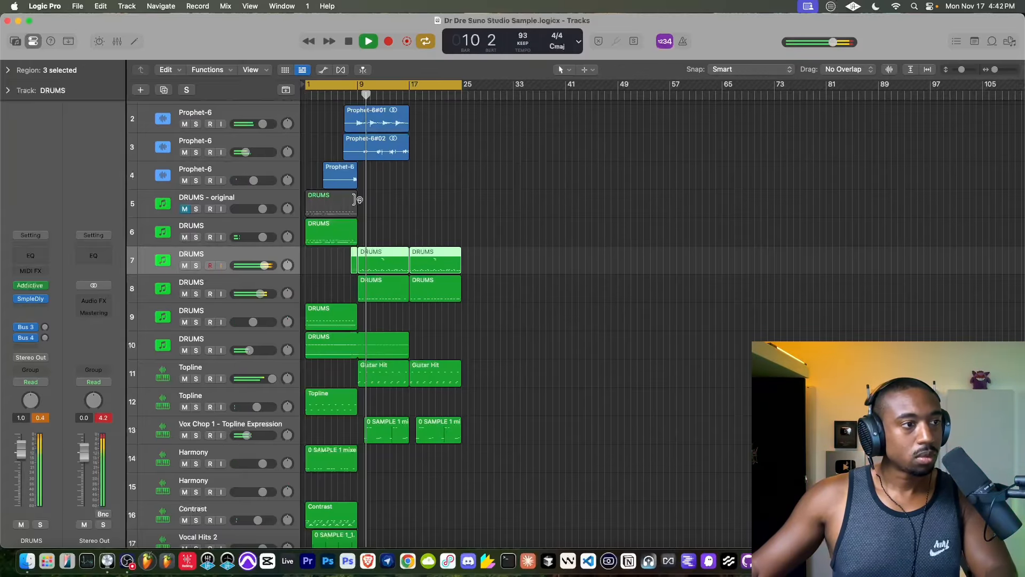
# - Delete the Guitar Hit region at bars 9–17 on Topline track 11, keeping the copy at bar 17
pyautogui.scroll(-3, 403, 270)
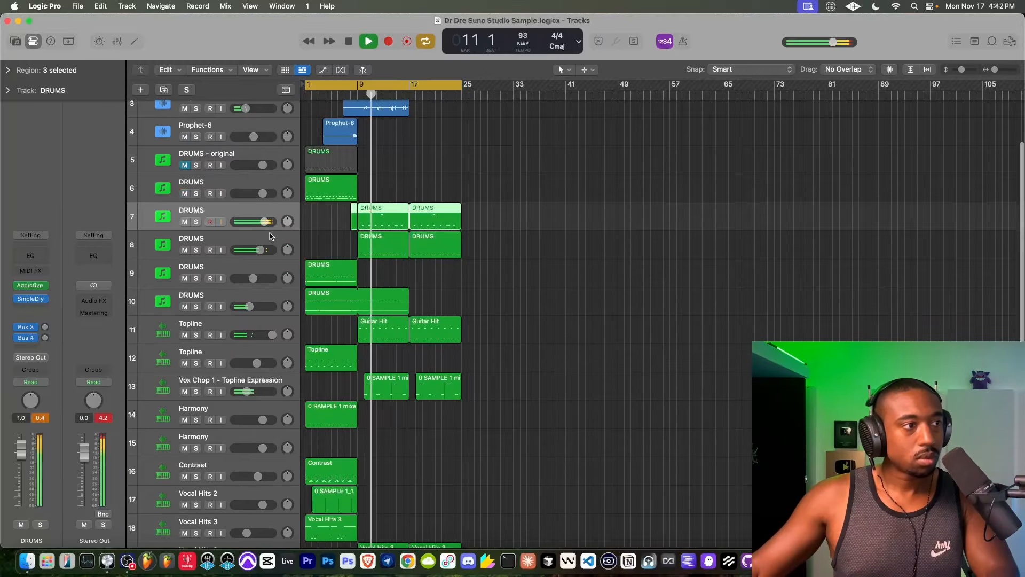
pyautogui.click(269, 238)
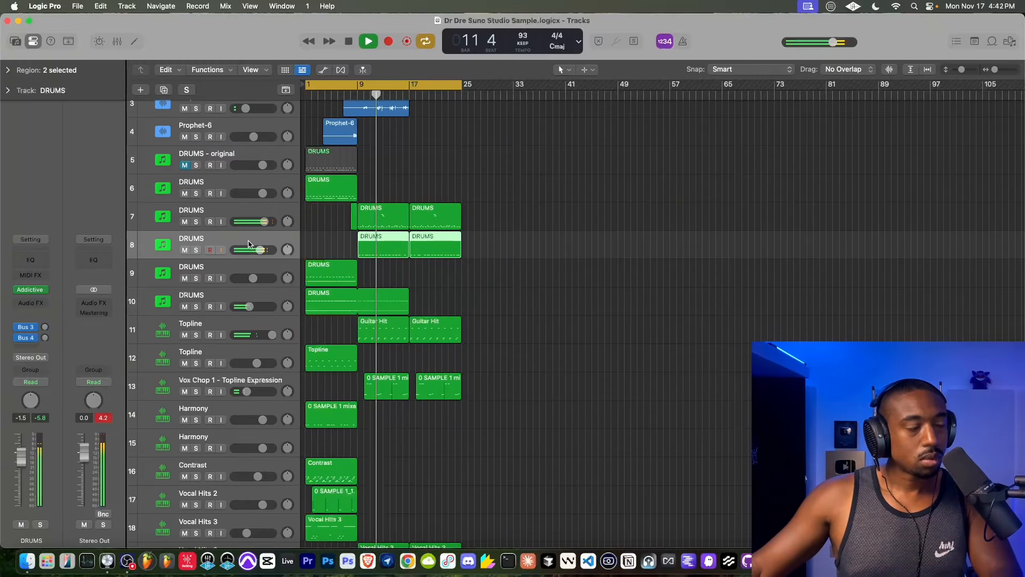
pyautogui.scroll(-3, 404, 326)
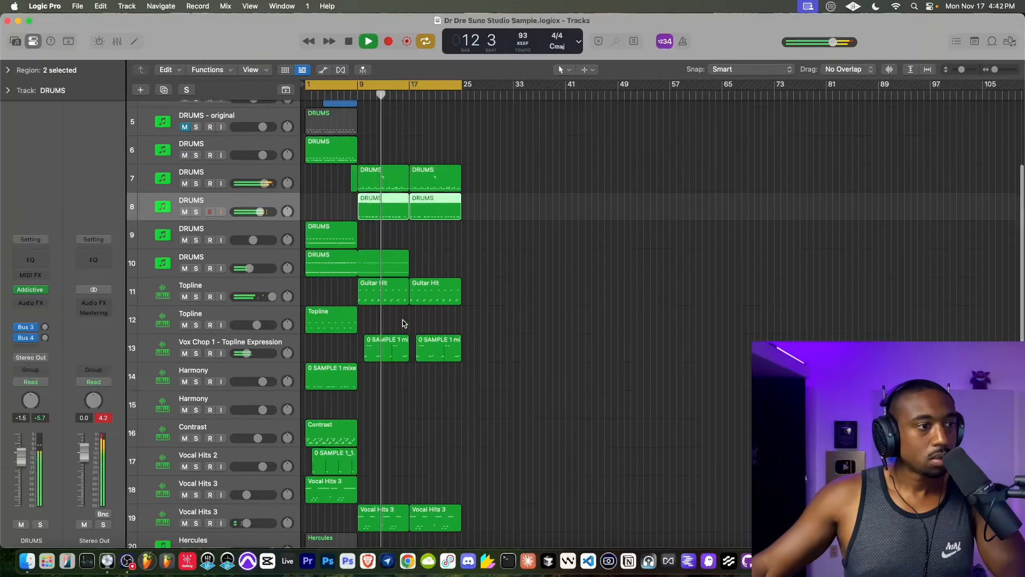
pyautogui.scroll(-3, 392, 312)
pyautogui.click(388, 243)
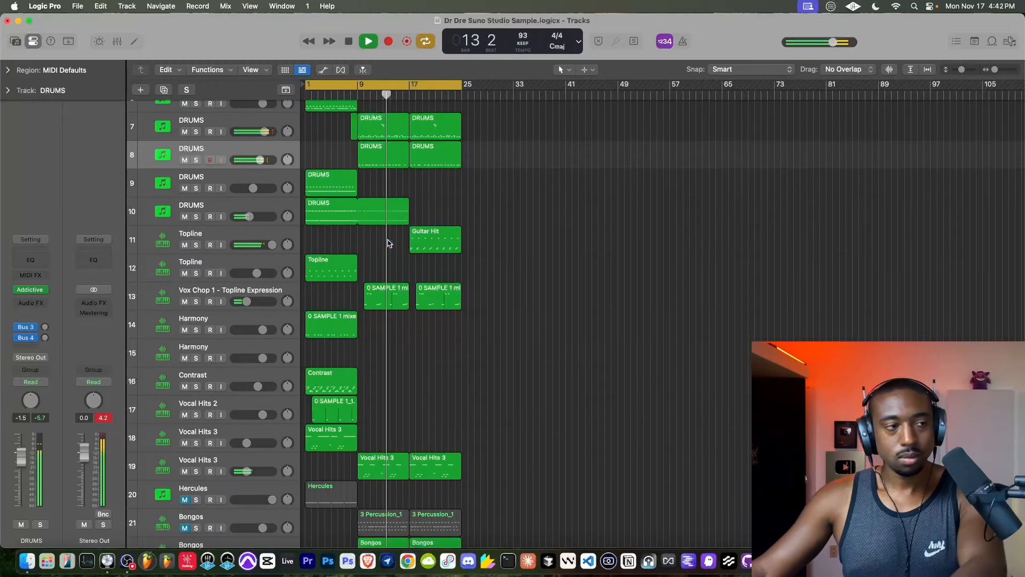
# - Delete the sample region at bars 9–17 on Vox Chop track 13 and the Vocal Hits 3 region at bar 17 on track 19
pyautogui.scroll(-3, 388, 243)
pyautogui.click(381, 258)
pyautogui.press('Delete')
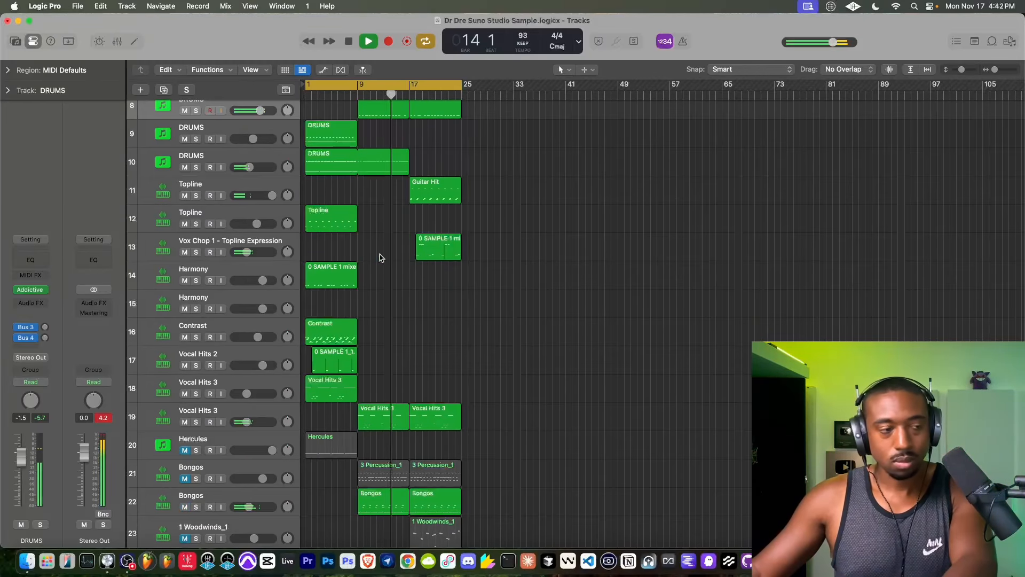
pyautogui.scroll(-5, 379, 258)
pyautogui.click(419, 334)
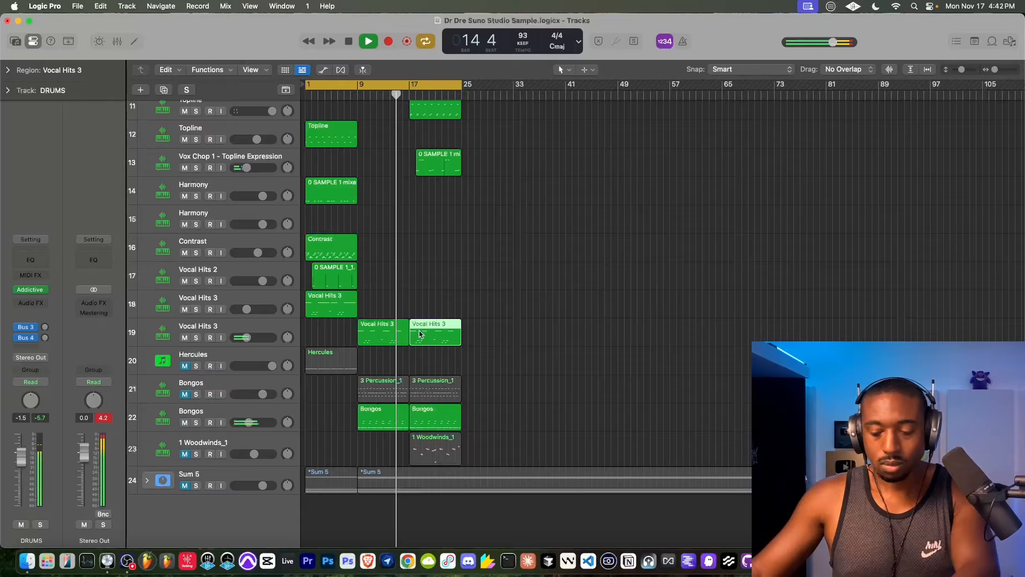
pyautogui.press('Delete')
pyautogui.scroll(-1, 425, 352)
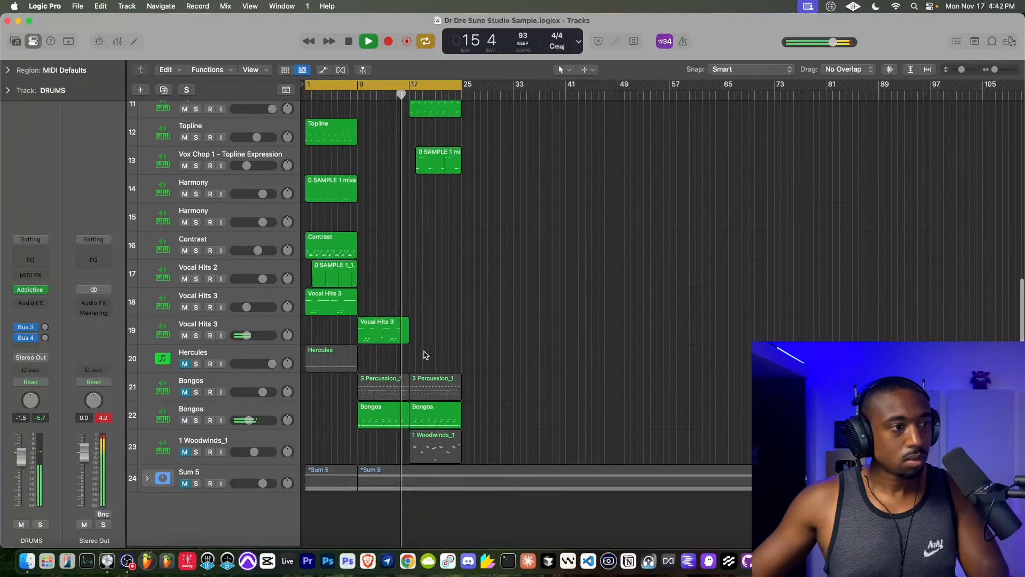
# - Add a Channel EQ to DRUMS track 7, processing Side Only, with the low shelf at 101 Hz and -5.5 dB
pyautogui.scroll(3, 426, 300)
pyautogui.scroll(5, 399, 354)
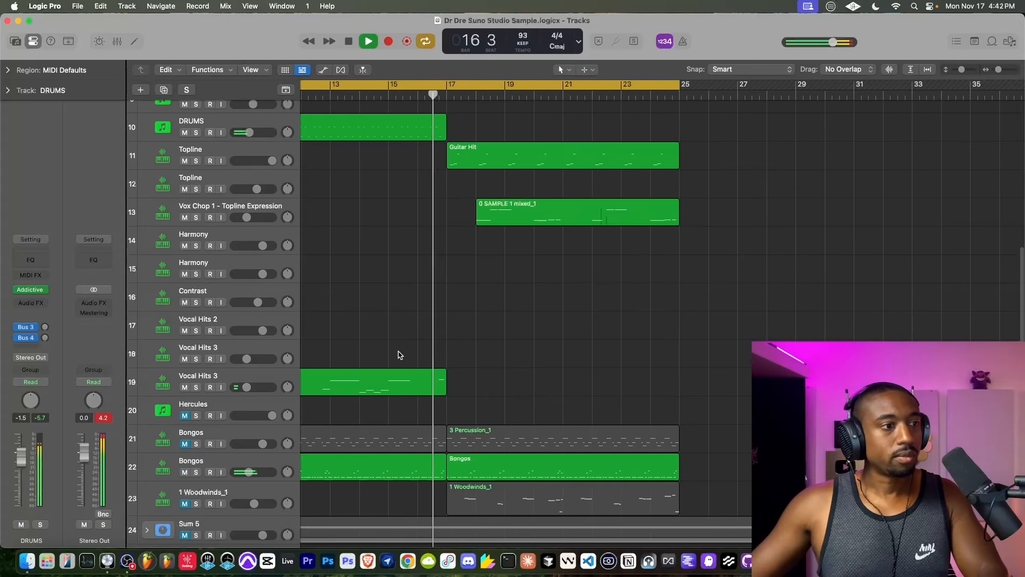
pyautogui.scroll(-8, 400, 354)
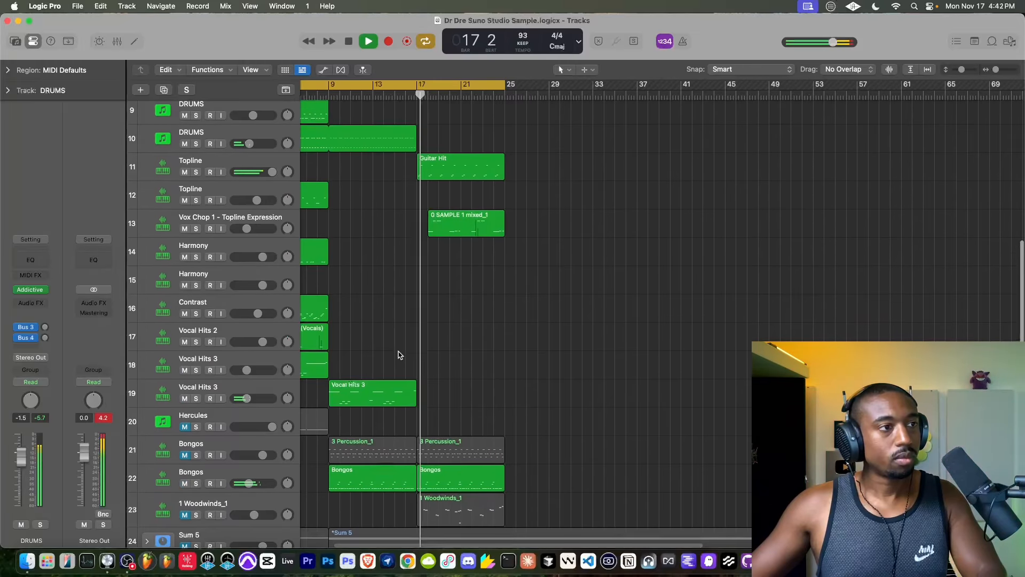
pyautogui.scroll(8, 398, 354)
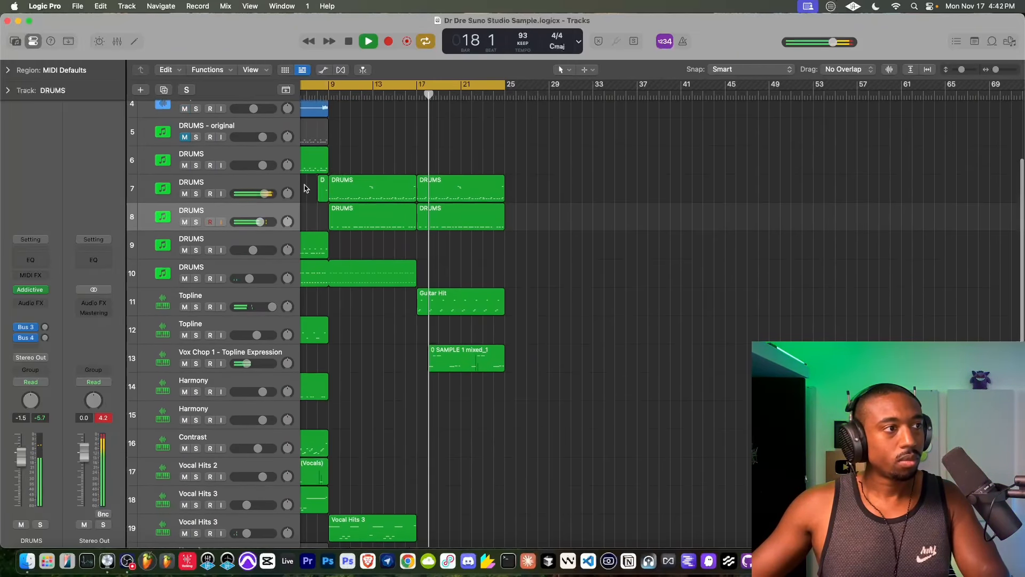
pyautogui.click(278, 184)
pyautogui.click(32, 299)
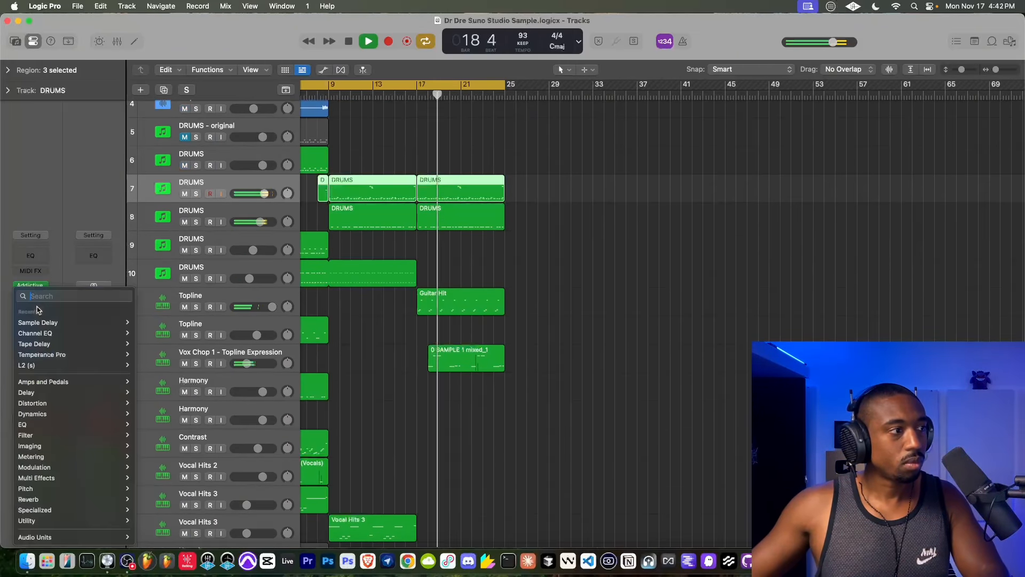
pyautogui.click(147, 332)
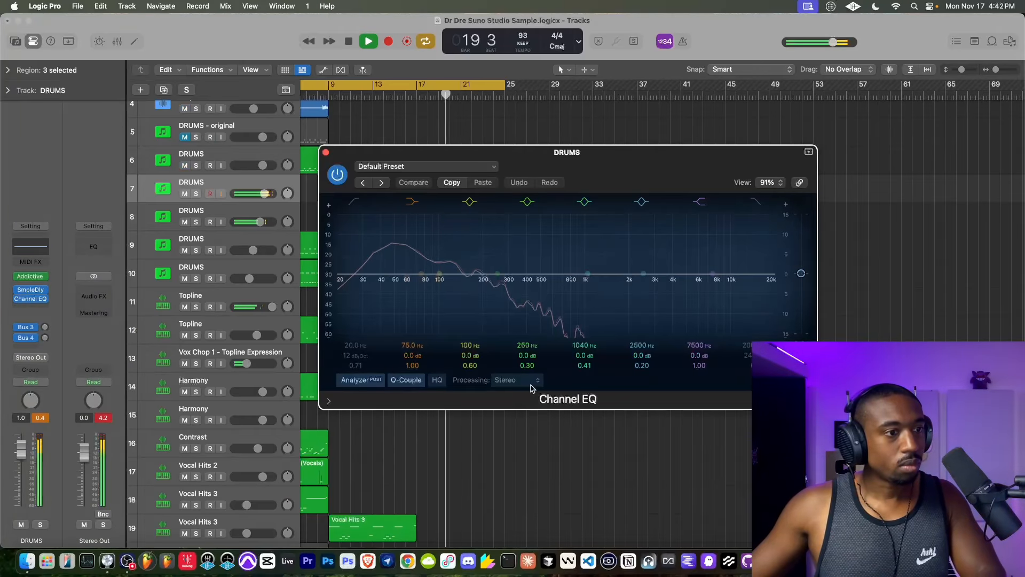
pyautogui.click(499, 383)
pyautogui.moveTo(422, 274); pyautogui.dragTo(441, 305)
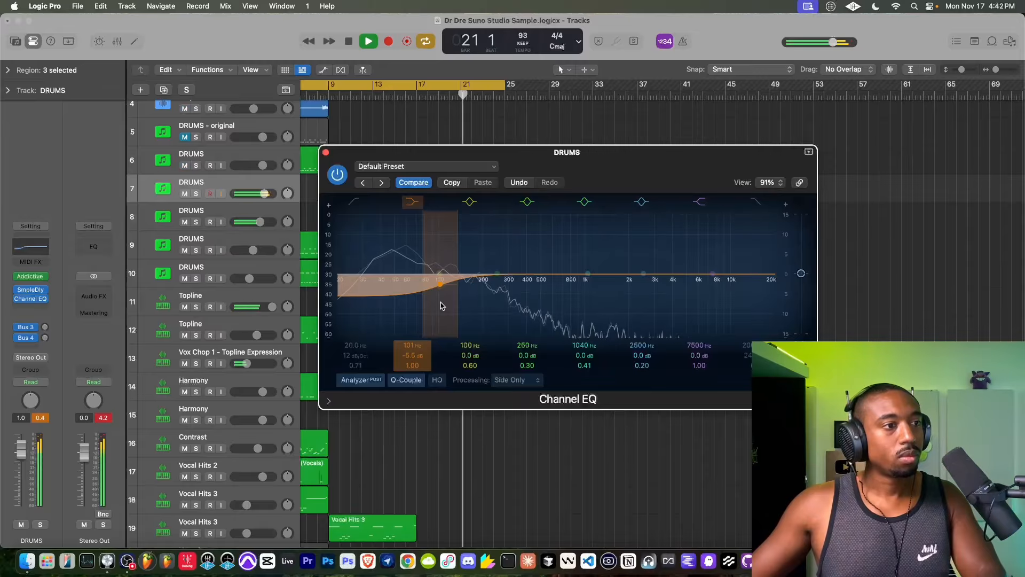
pyautogui.click(325, 152)
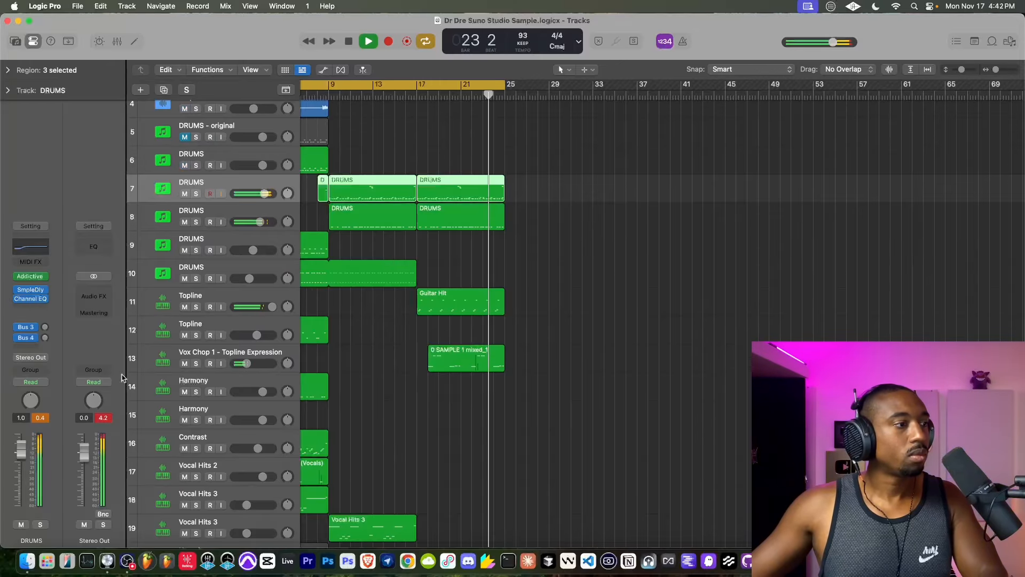
# - Set the right delay of the Sample Delay on DRUMS track 6 to 1795 samples
pyautogui.hscroll(-5, 352, 362)
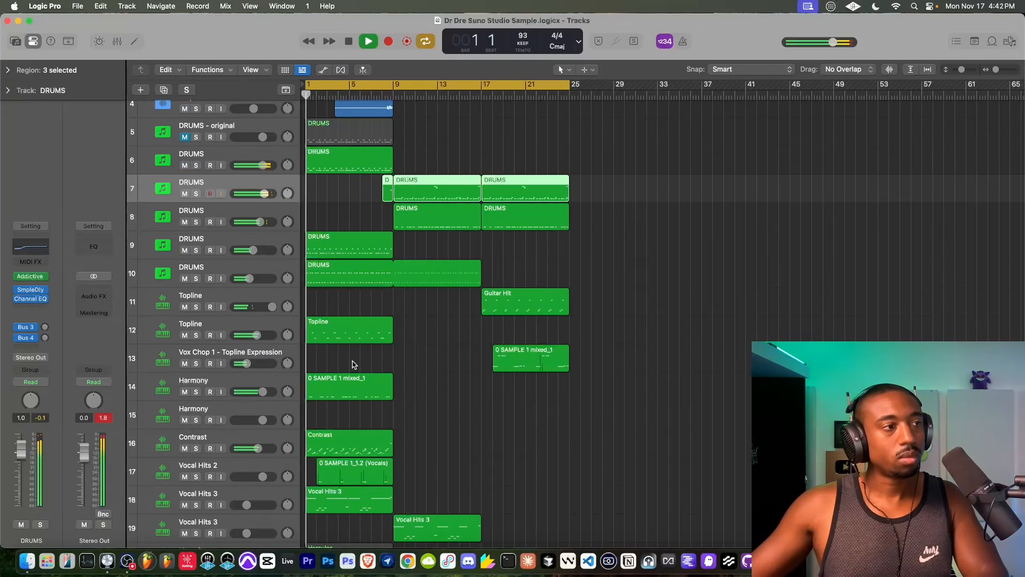
pyautogui.scroll(4, 353, 364)
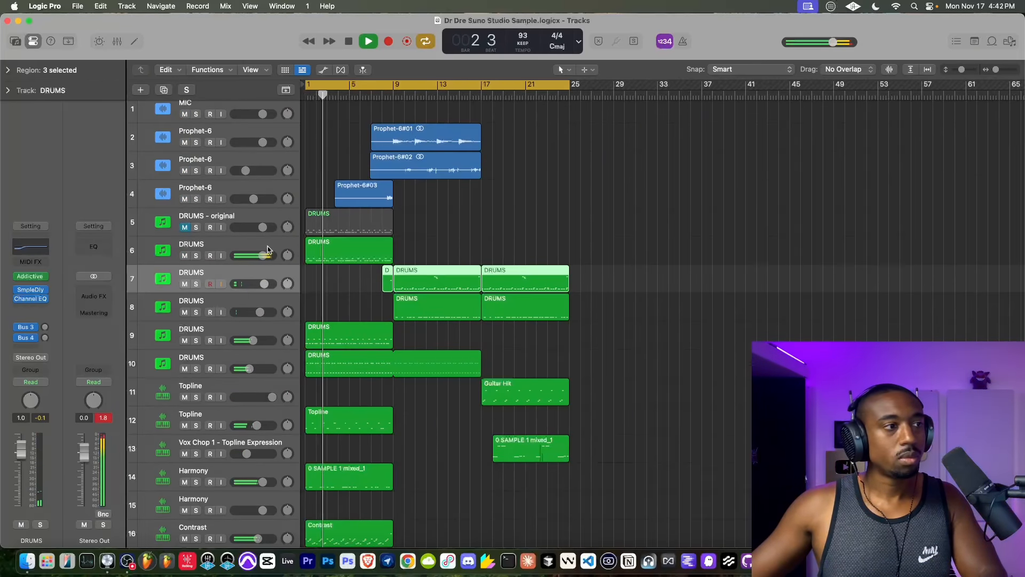
pyautogui.click(268, 250)
pyautogui.click(30, 299)
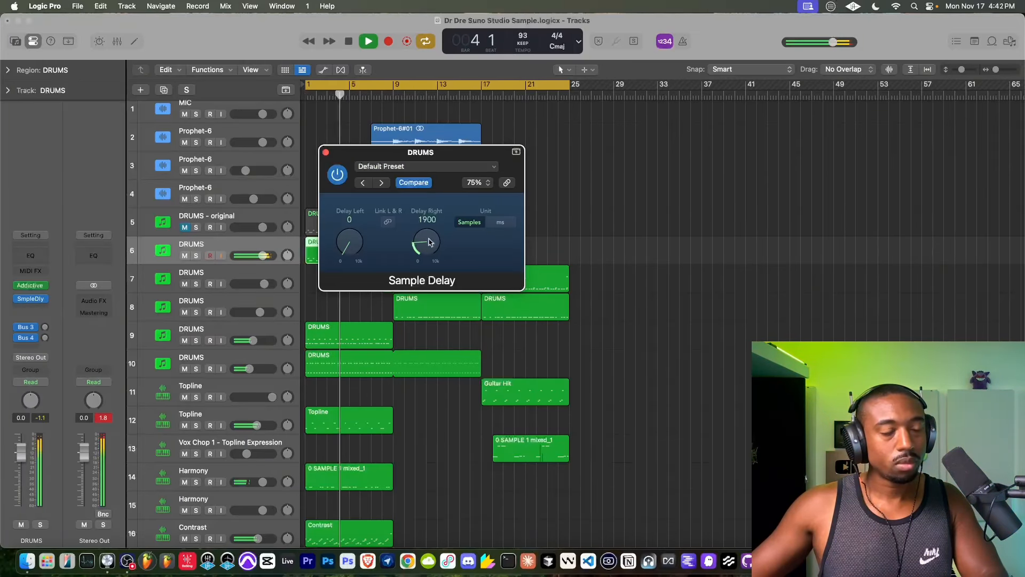
pyautogui.moveTo(430, 243); pyautogui.dragTo(431, 244)
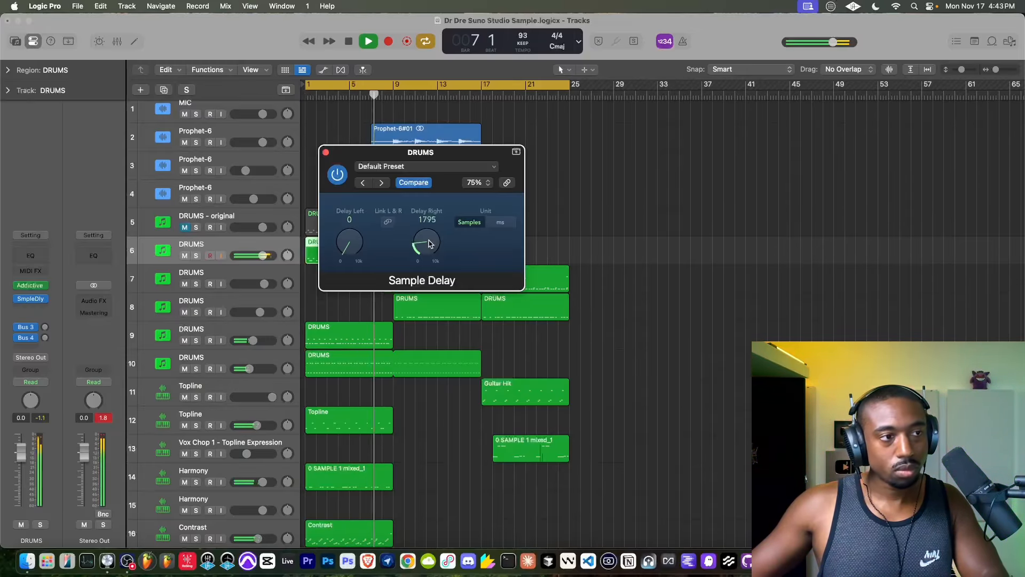
pyautogui.click(325, 152)
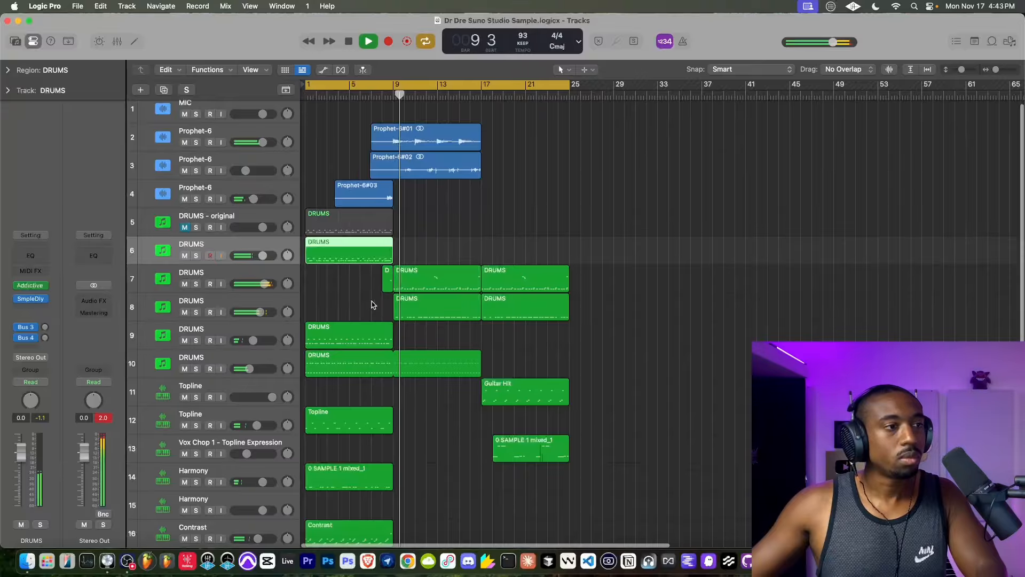
# - Insert a second Sample Delay on DRUMS track 7 with left and right linked at 412 samples
pyautogui.scroll(-4, 369, 304)
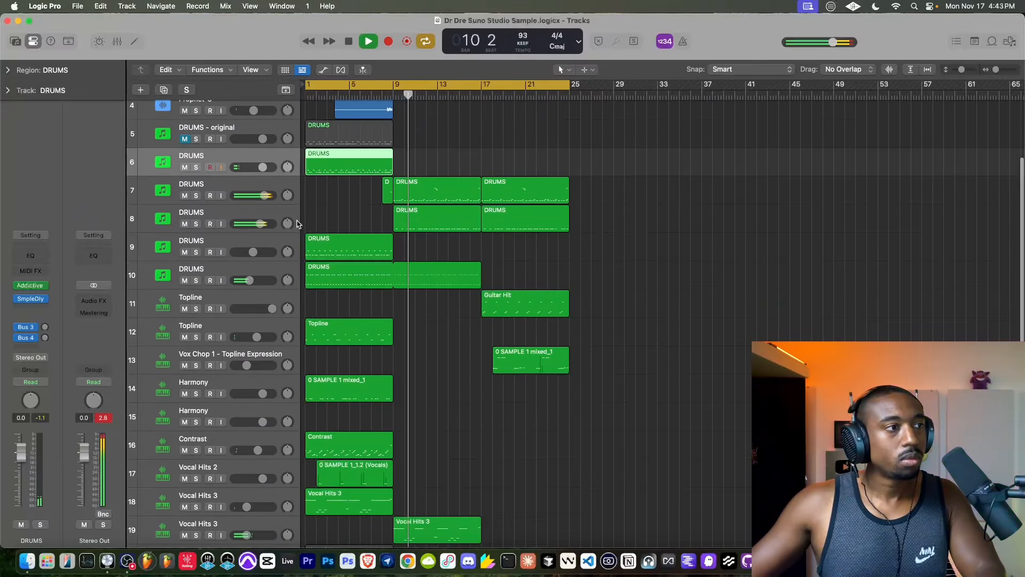
pyautogui.click(235, 185)
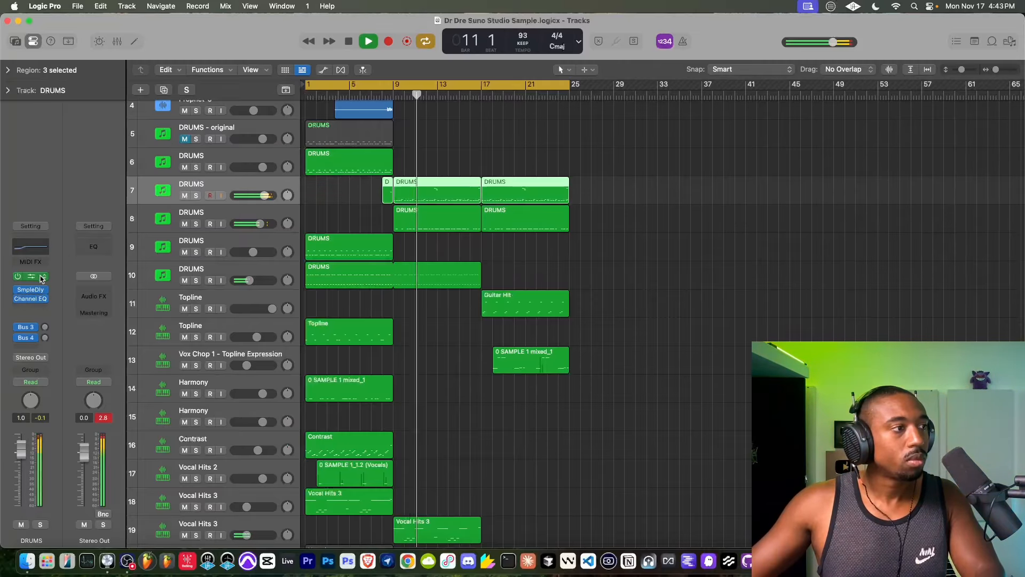
pyautogui.click(30, 289)
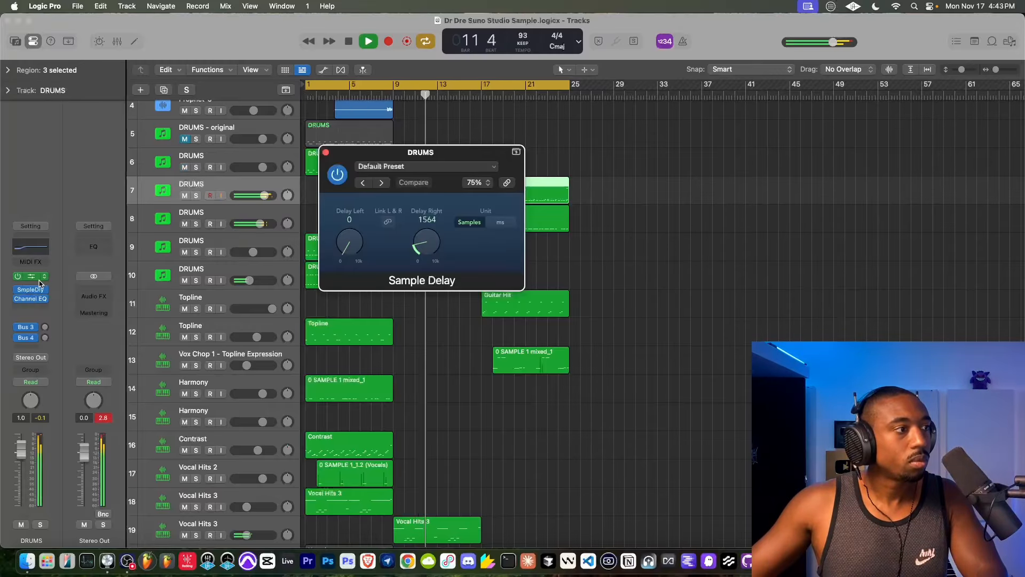
pyautogui.click(34, 289)
pyautogui.write('sample')
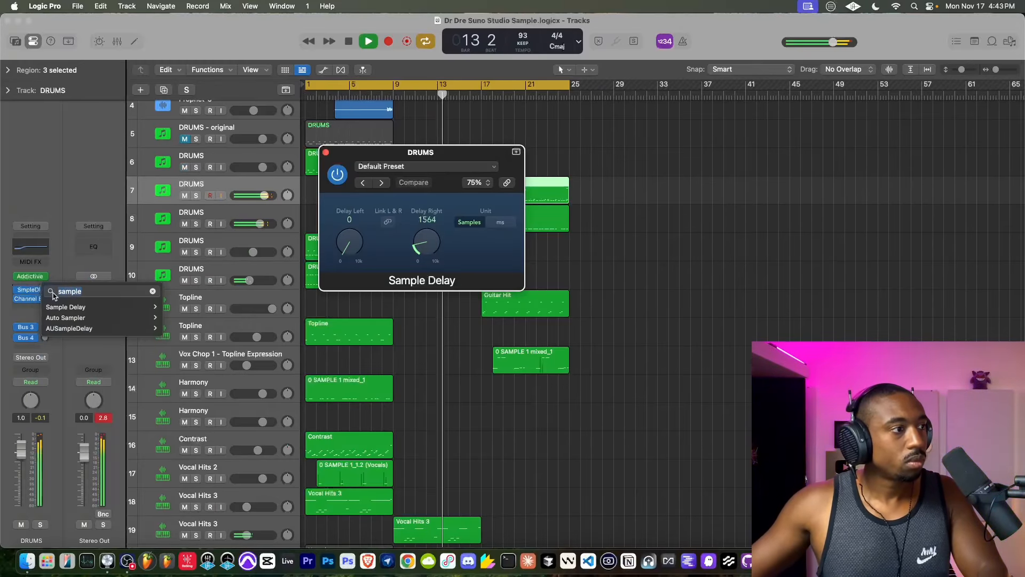
pyautogui.click(64, 306)
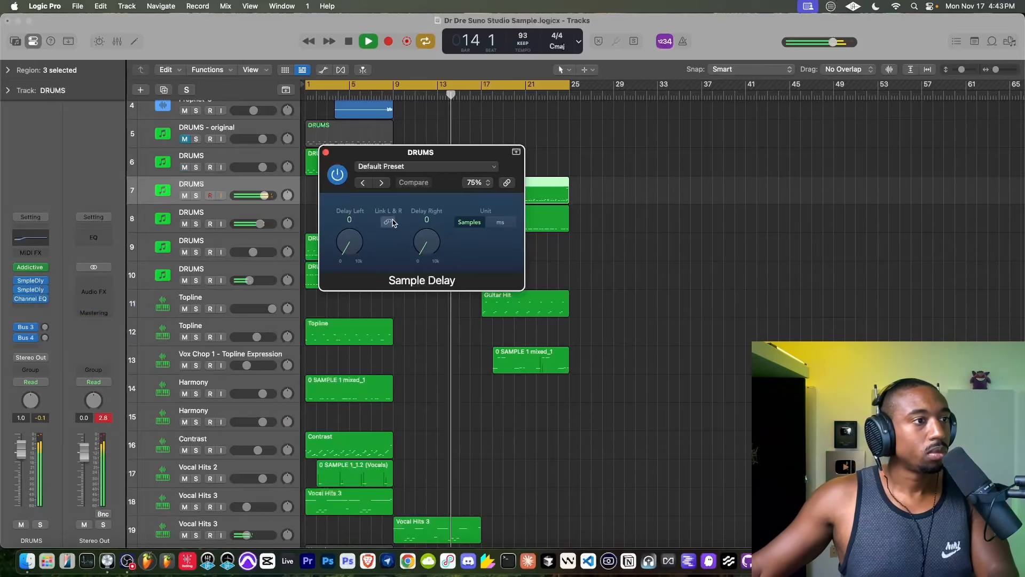
pyautogui.moveTo(426, 252); pyautogui.dragTo(426, 247)
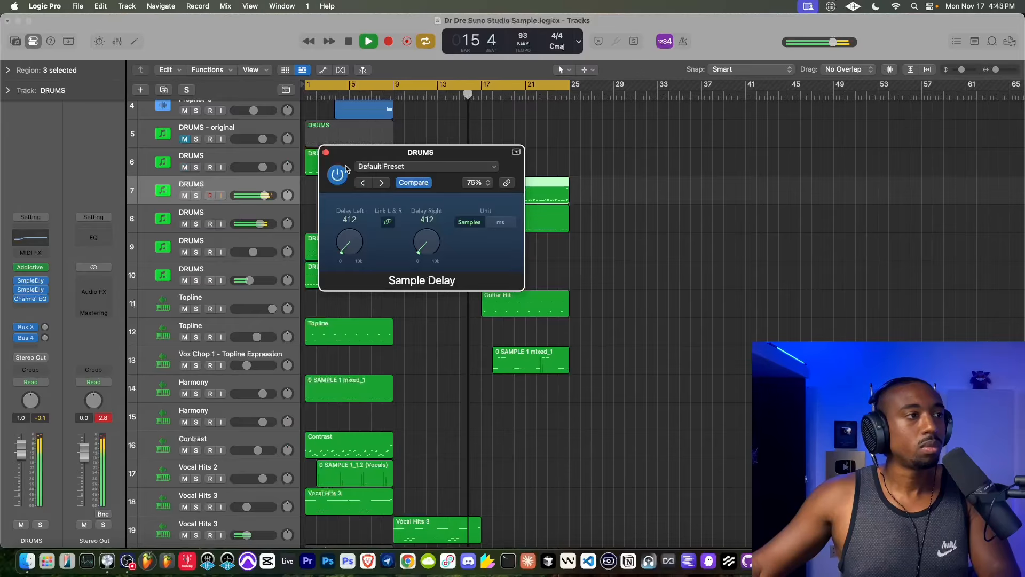
pyautogui.click(326, 152)
# - Turn off input monitoring on the MIC track and restart playback from bar 1 with no track soloed
pyautogui.scroll(5, 319, 180)
pyautogui.press('space')
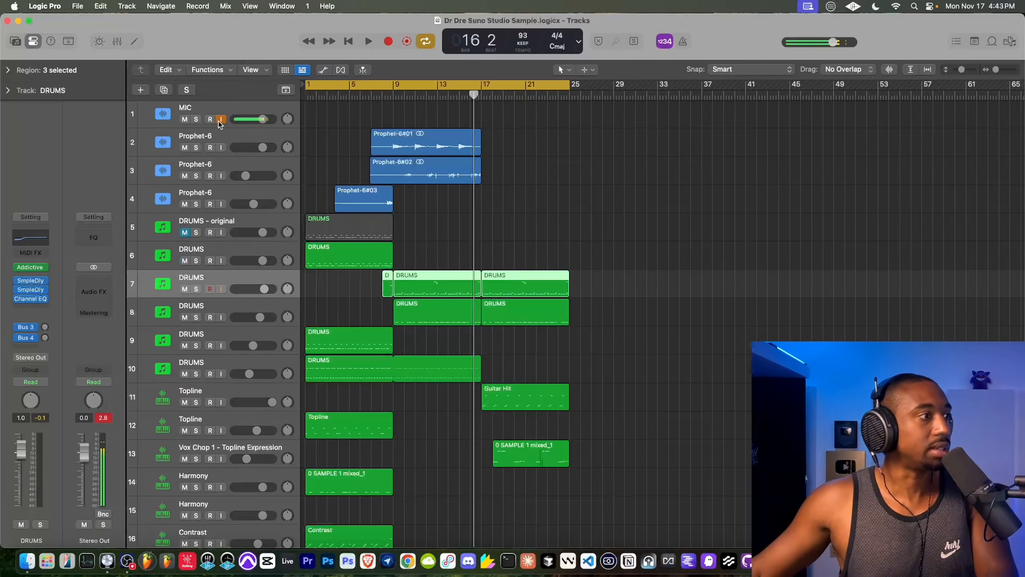
pyautogui.click(219, 120)
pyautogui.press('space')
pyautogui.press('s')
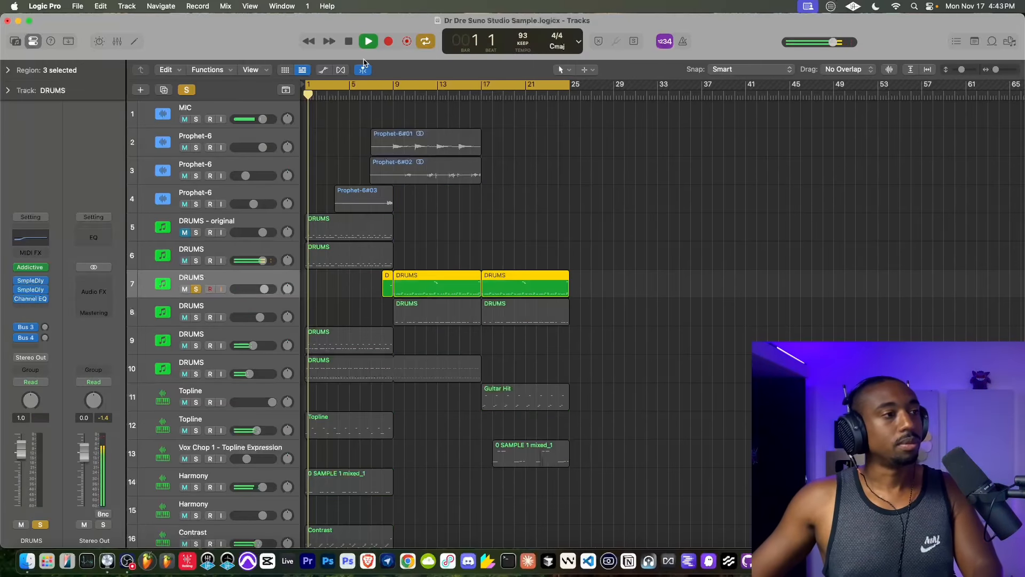
pyautogui.press('space')
pyautogui.press('s')
pyautogui.press('space')
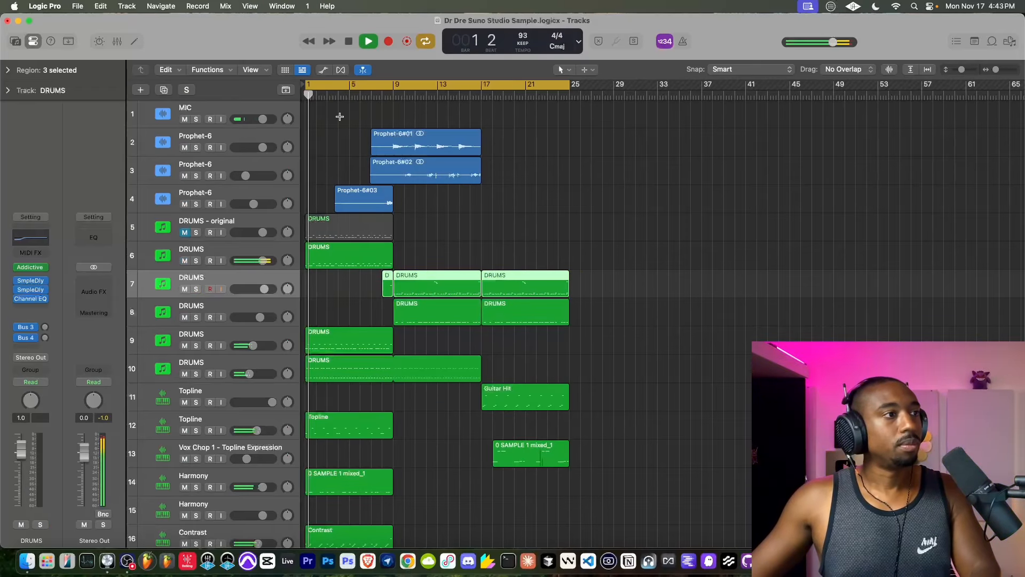
# - Add a Channel EQ to DRUMS track 6, processing Side Only, with the low shelf at 182 Hz and -4.6 dB
pyautogui.click(242, 252)
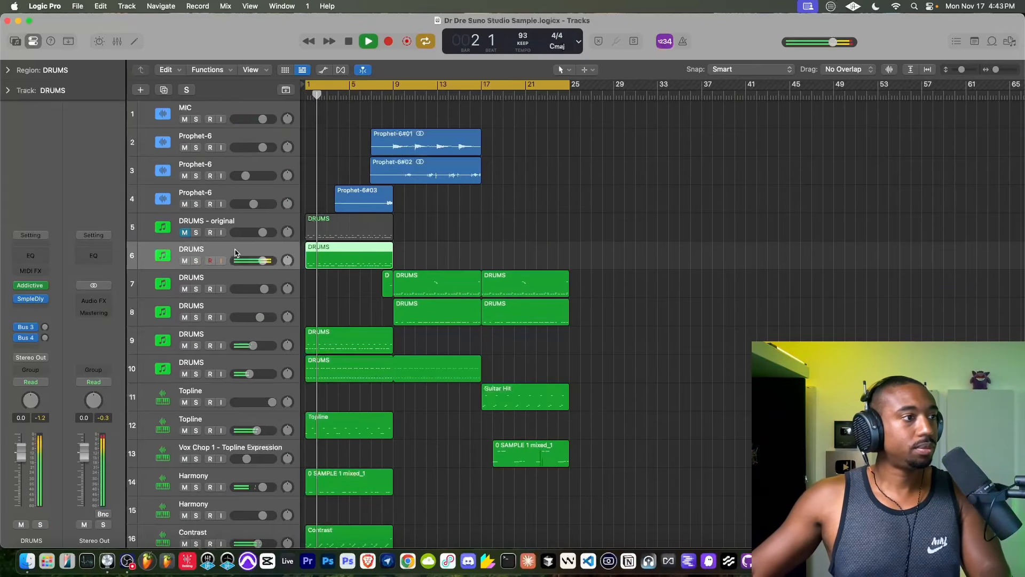
pyautogui.click(33, 304)
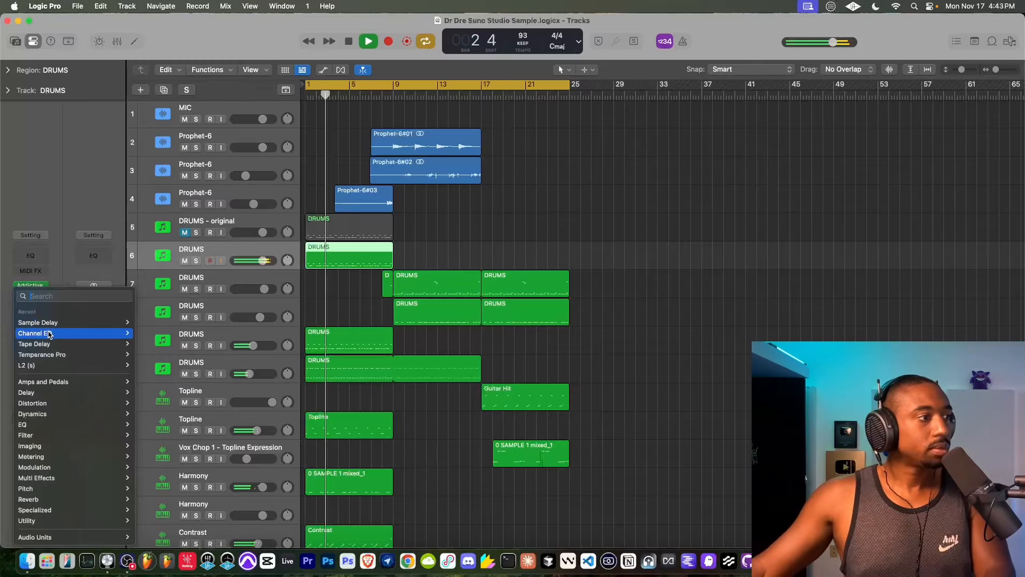
pyautogui.moveTo(46, 334)
pyautogui.click(151, 334)
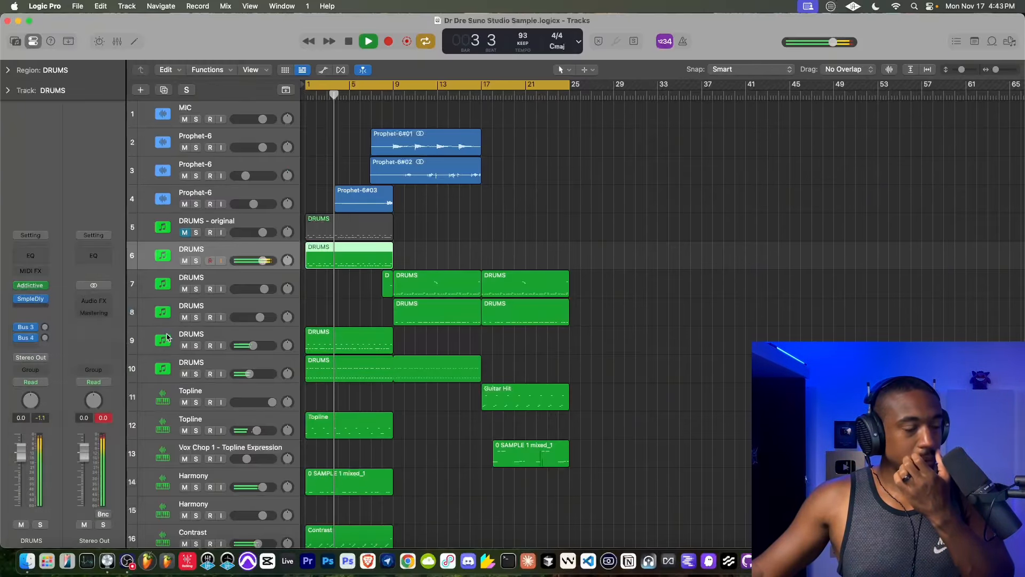
pyautogui.click(512, 379)
pyautogui.click(517, 430)
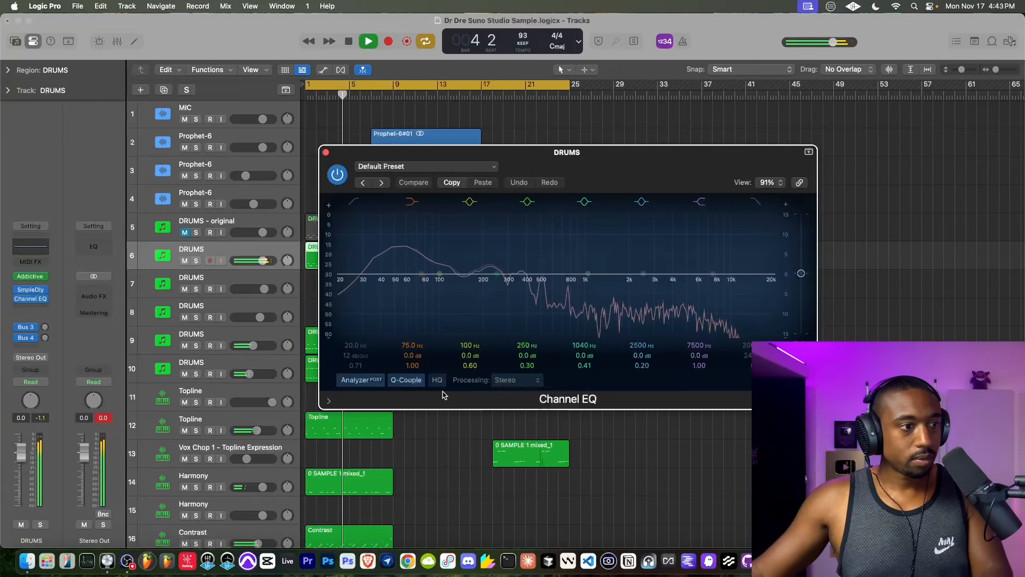
pyautogui.moveTo(421, 273); pyautogui.dragTo(477, 296)
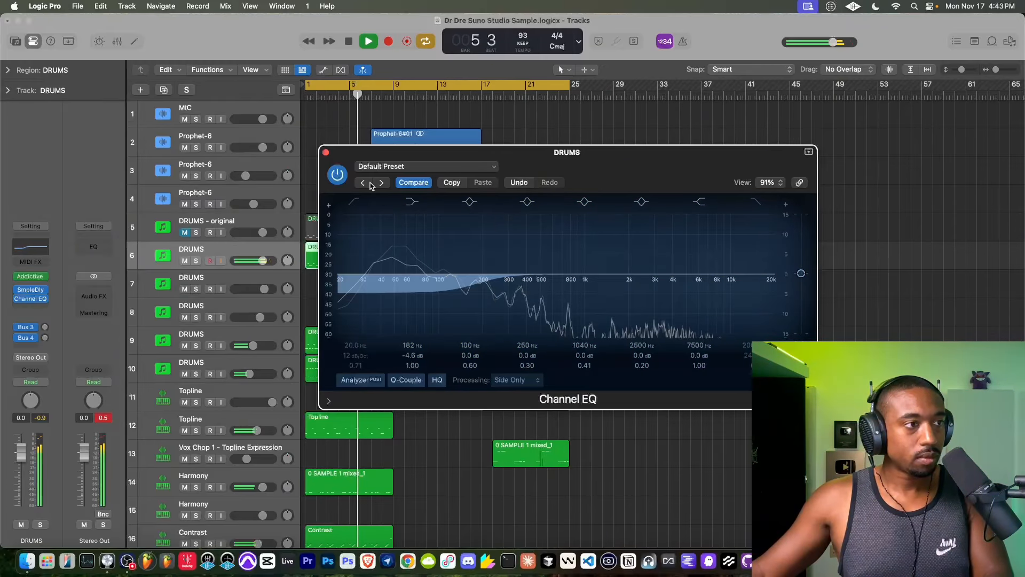
pyautogui.click(326, 152)
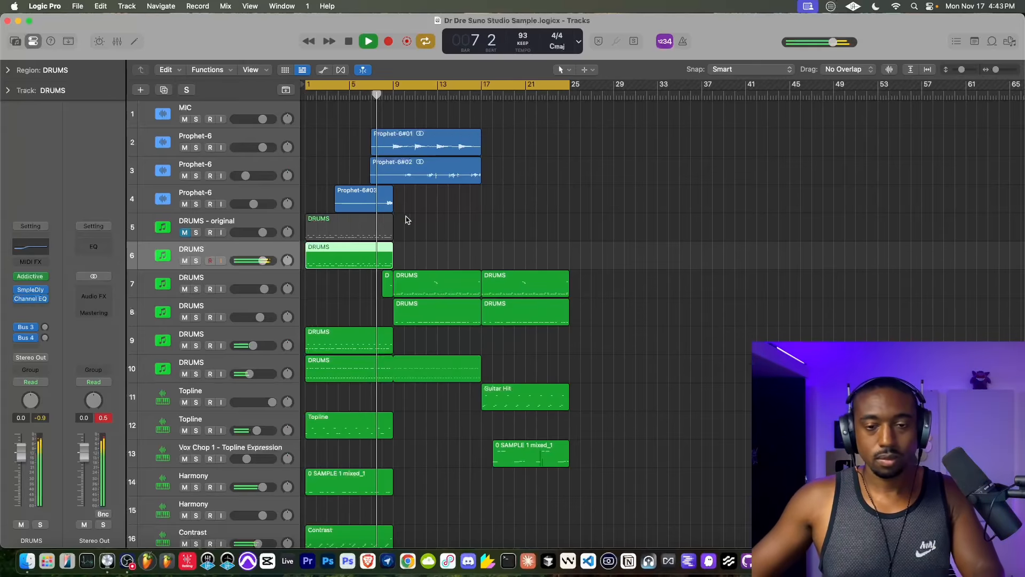
# - Reset the Stereo Out peak level and unmute the 1 Woodwinds_1 track 23
pyautogui.scroll(-5, 406, 219)
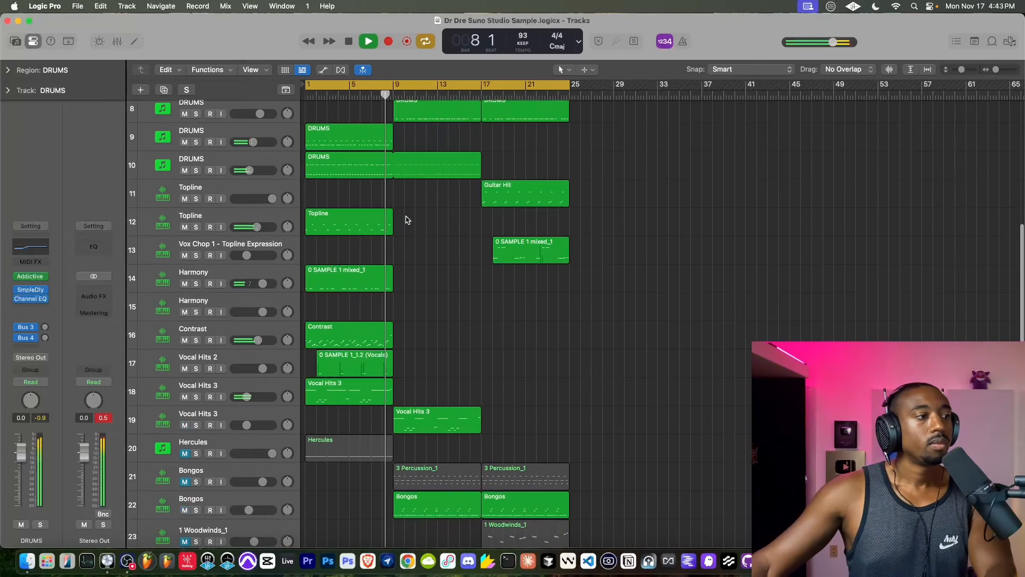
pyautogui.scroll(-1, 405, 219)
pyautogui.click(107, 418)
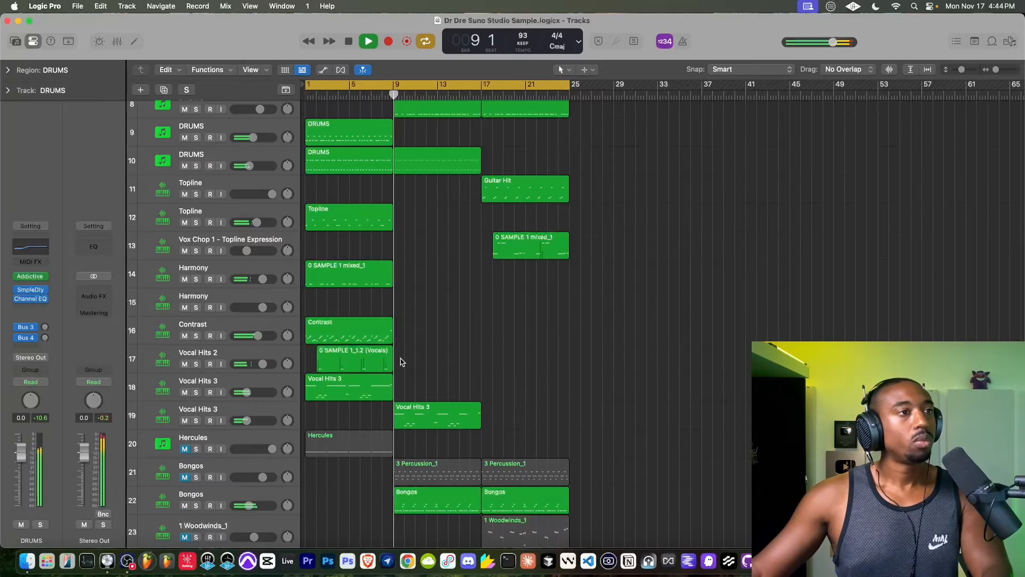
pyautogui.scroll(-3, 422, 303)
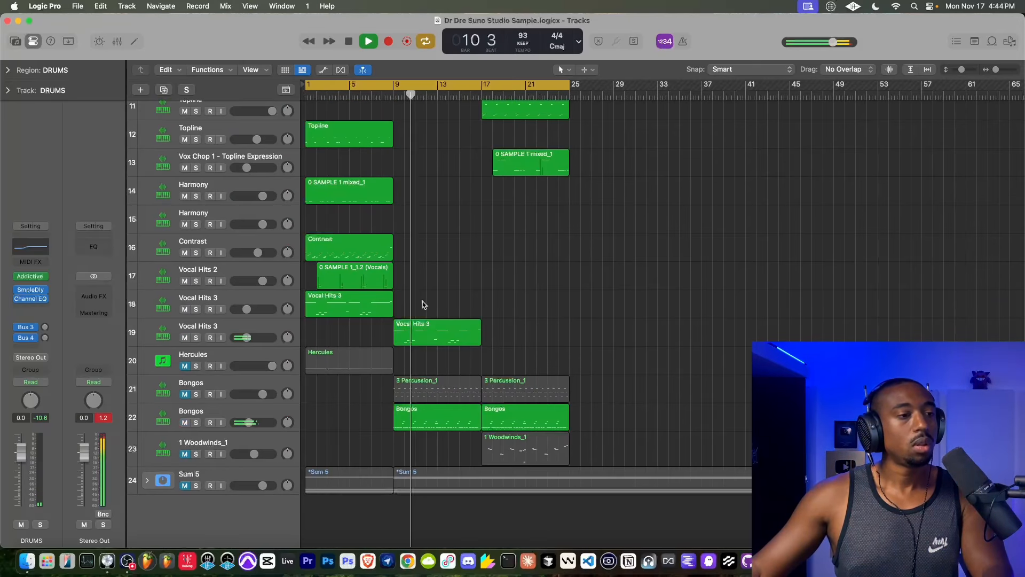
pyautogui.click(185, 454)
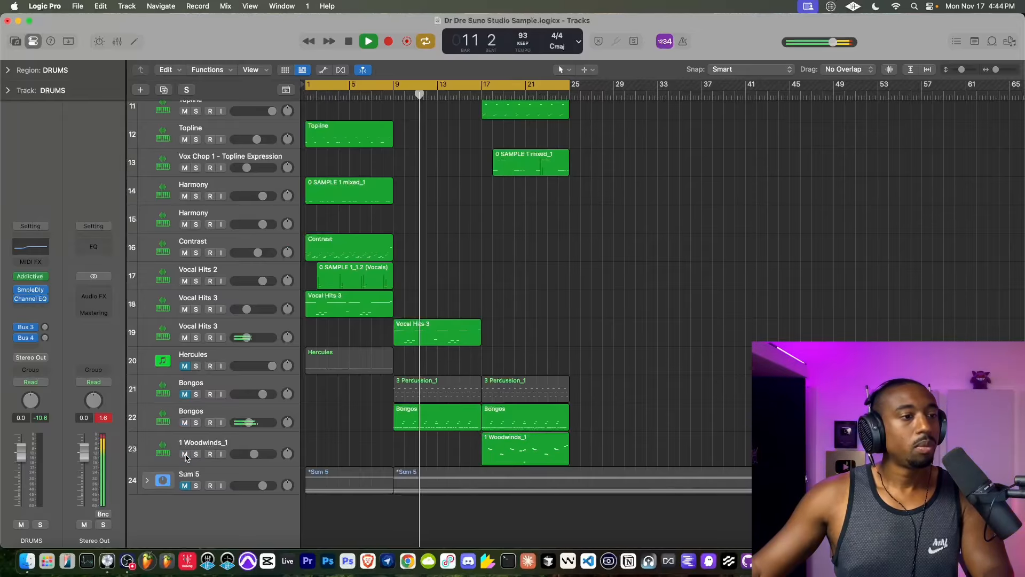
pyautogui.scroll(1, 472, 380)
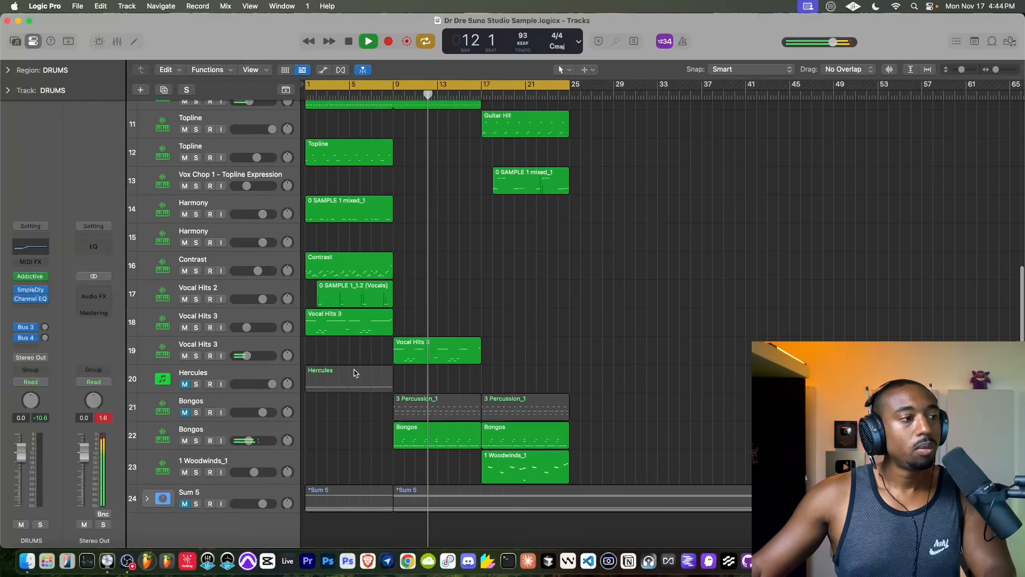
# - Unmute the Hercules track 20 and delete its region spanning bars 1 to 9
pyautogui.click(228, 380)
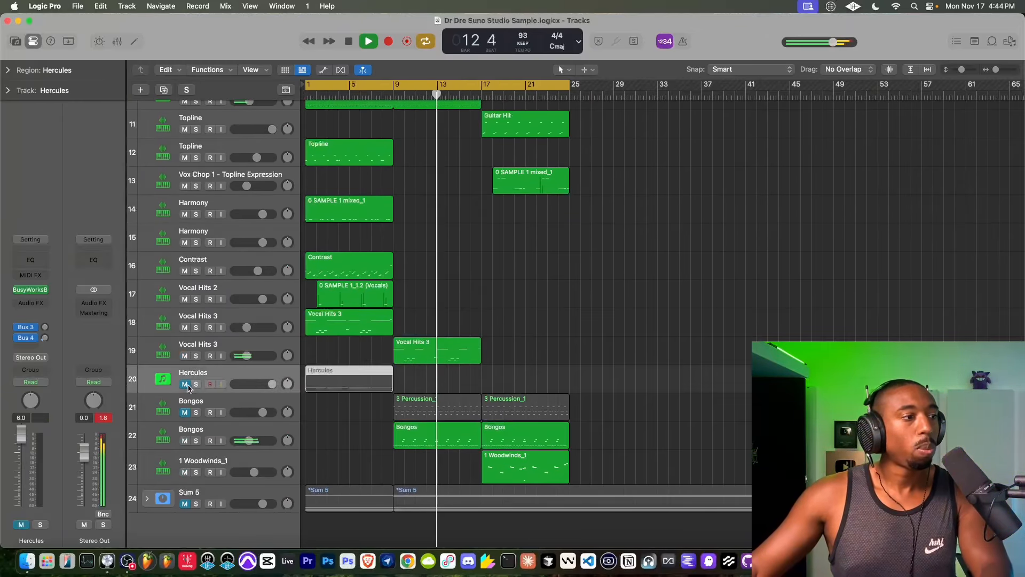
pyautogui.press('m')
pyautogui.press('Delete')
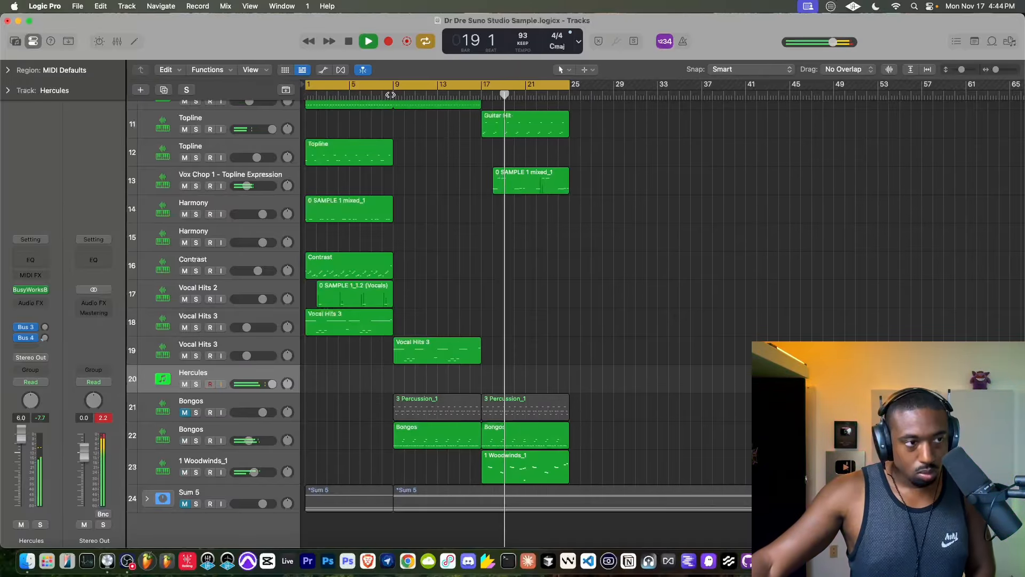
# - Record a new Hercules part from bar 9 through bar 17 and restart playback from bar 1
pyautogui.click(374, 95)
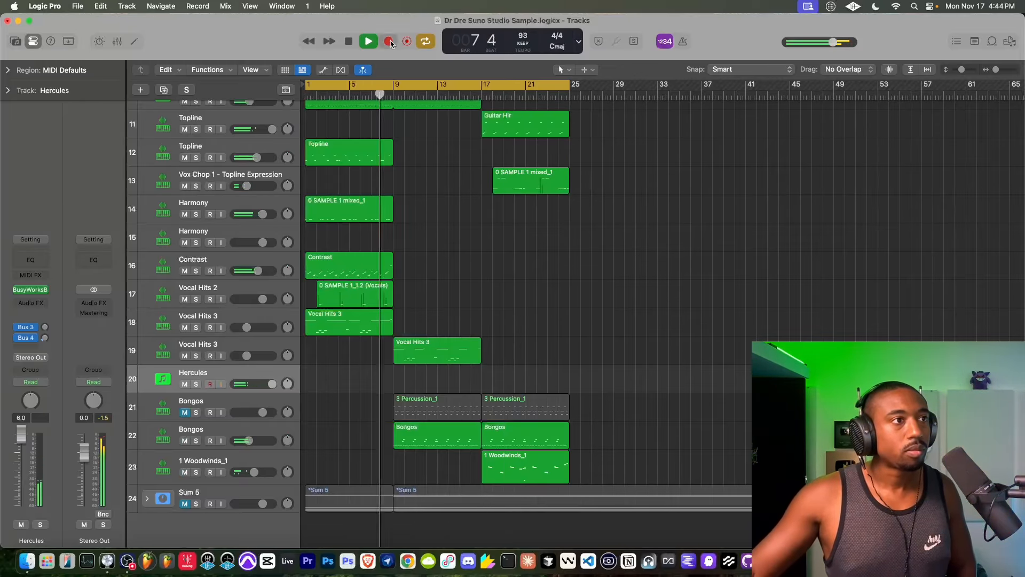
pyautogui.click(390, 42)
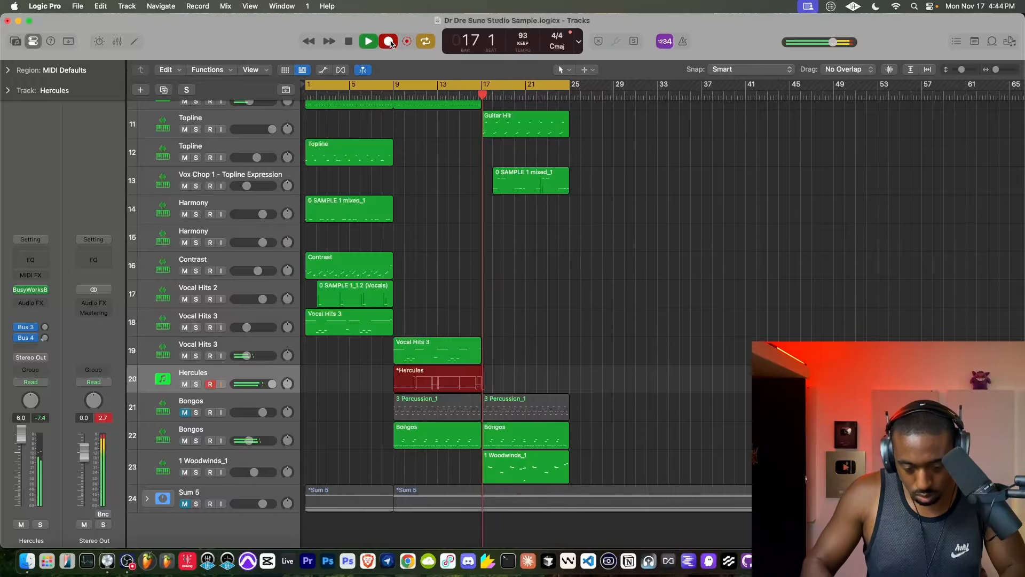
pyautogui.press('space')
pyautogui.press('space')
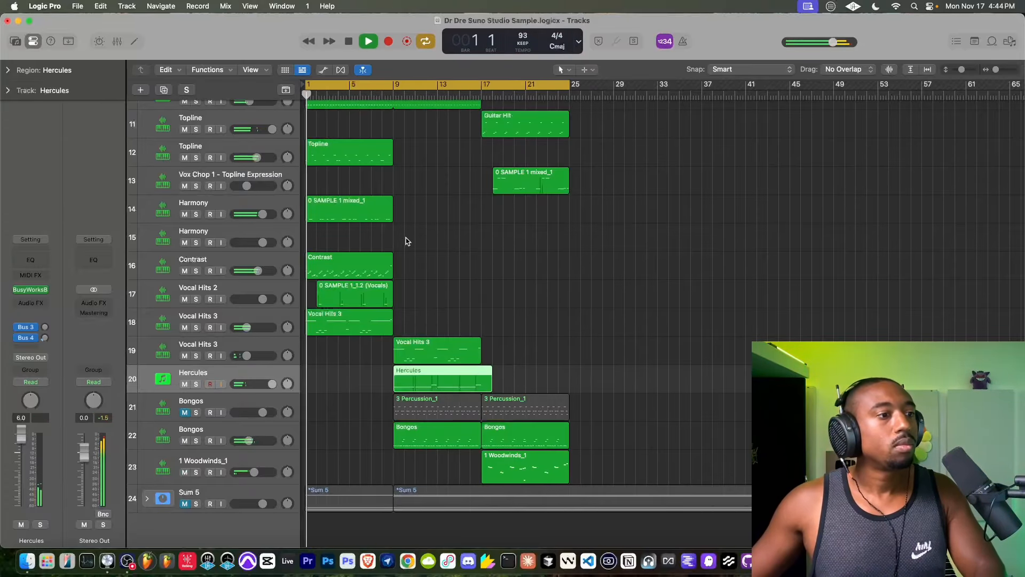
# - Select all notes of the new Hercules region in the Piano Roll, set the track level to 0.0 dB, and close the editor
pyautogui.doubleClick(421, 368)
pyautogui.press('super+a')
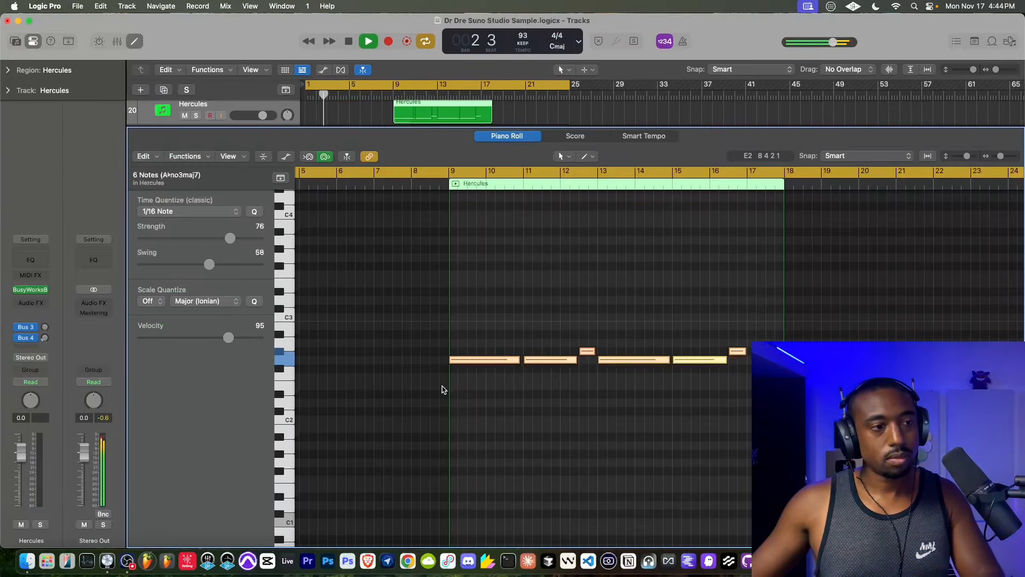
pyautogui.click(137, 41)
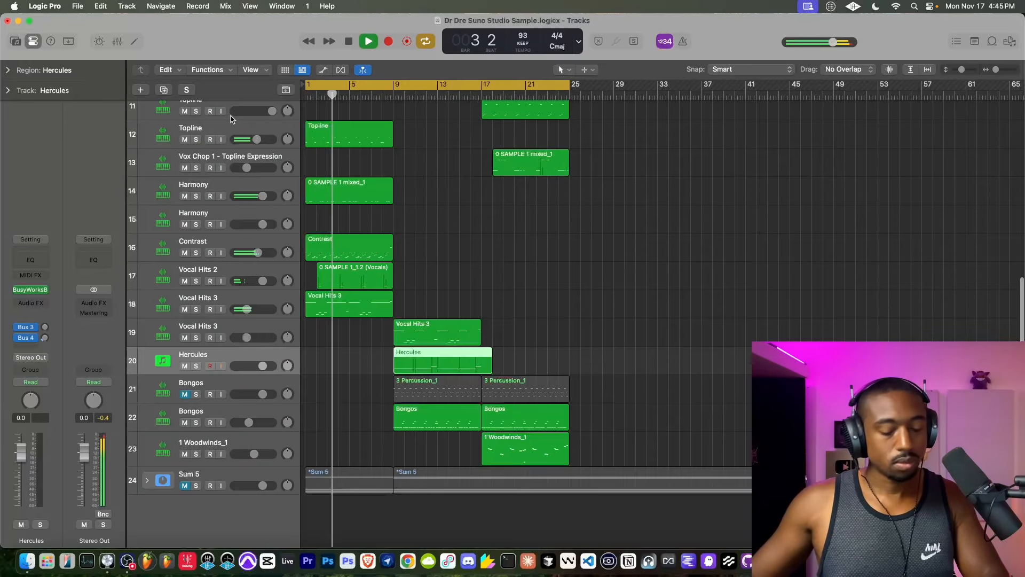
pyautogui.press('super+Down')
# - Insert a second Channel EQ on DRUMS track 6 with the low shelf at 116 Hz, -22.0 dB and the high shelf at 6800 Hz, -23.5 dB
pyautogui.scroll(5, 374, 274)
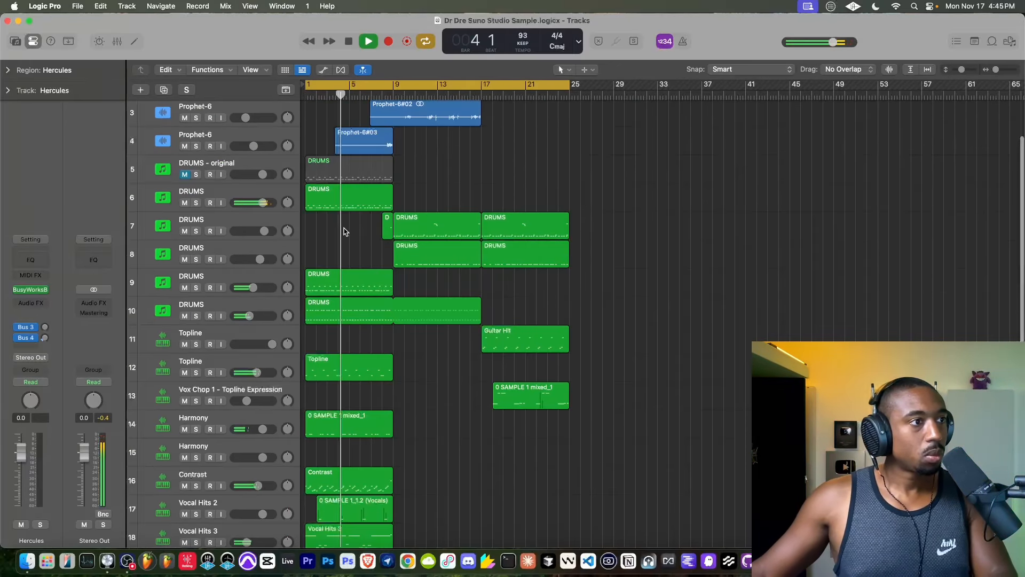
pyautogui.scroll(1, 194, 245)
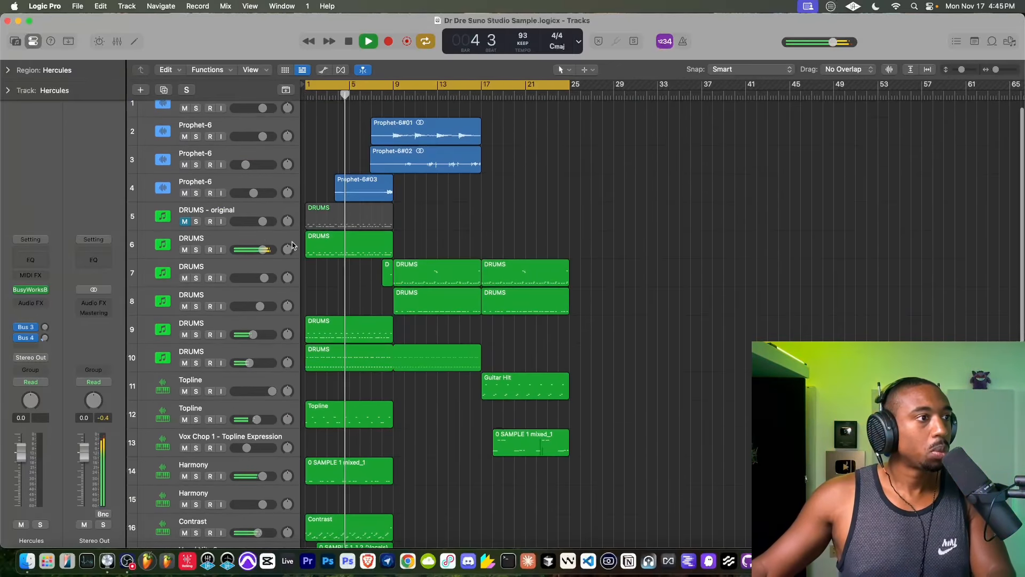
pyautogui.click(192, 241)
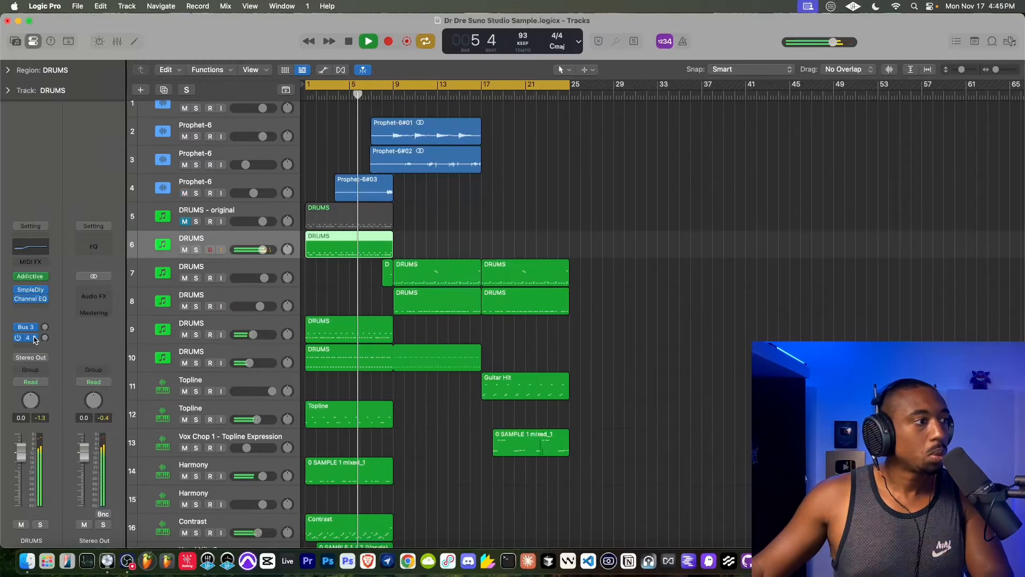
pyautogui.click(32, 309)
pyautogui.click(49, 324)
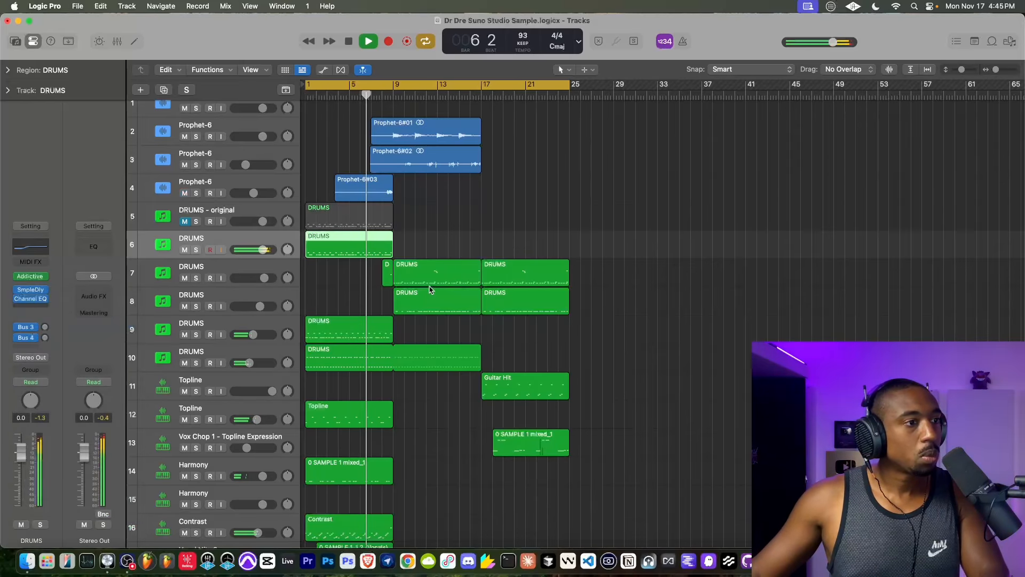
pyautogui.moveTo(420, 274); pyautogui.dragTo(422, 274)
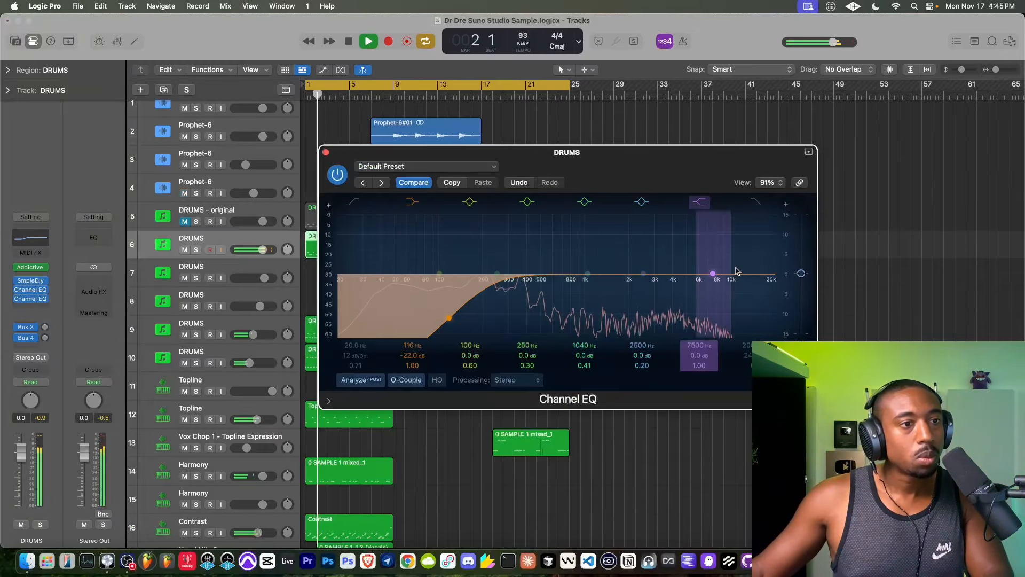
pyautogui.moveTo(712, 274); pyautogui.dragTo(705, 335)
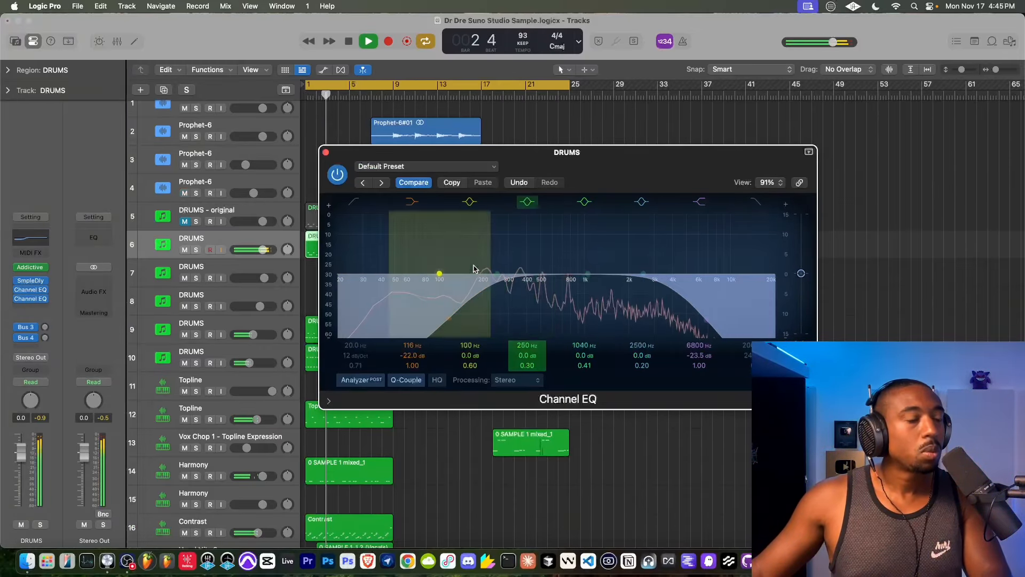
# - Turn on the EQ's HQ mode while playback is paused with MIC monitoring on, resume playback without monitoring, and close the EQ
pyautogui.scroll(1, 223, 121)
pyautogui.click(222, 119)
pyautogui.press('space')
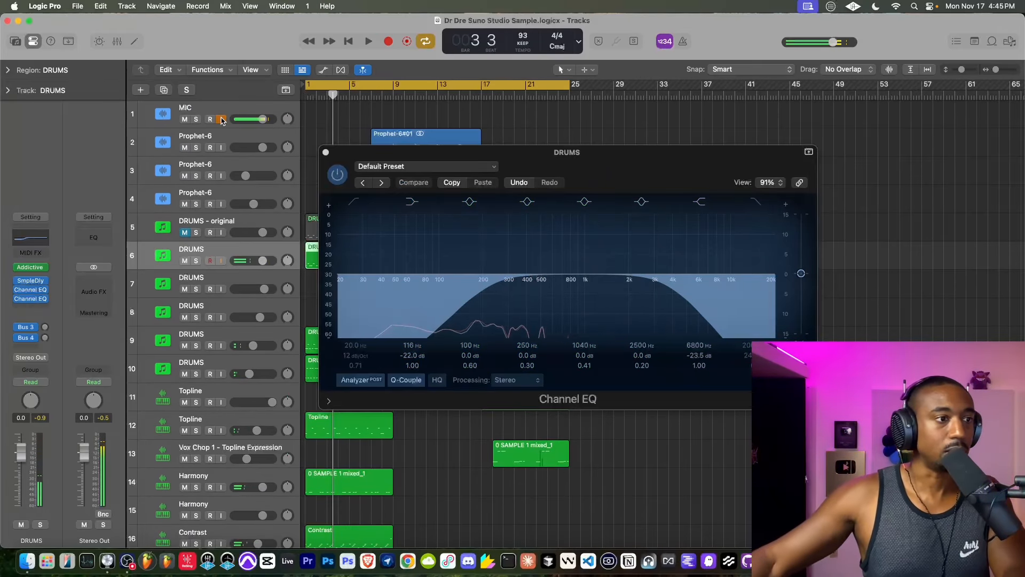
pyautogui.click(441, 382)
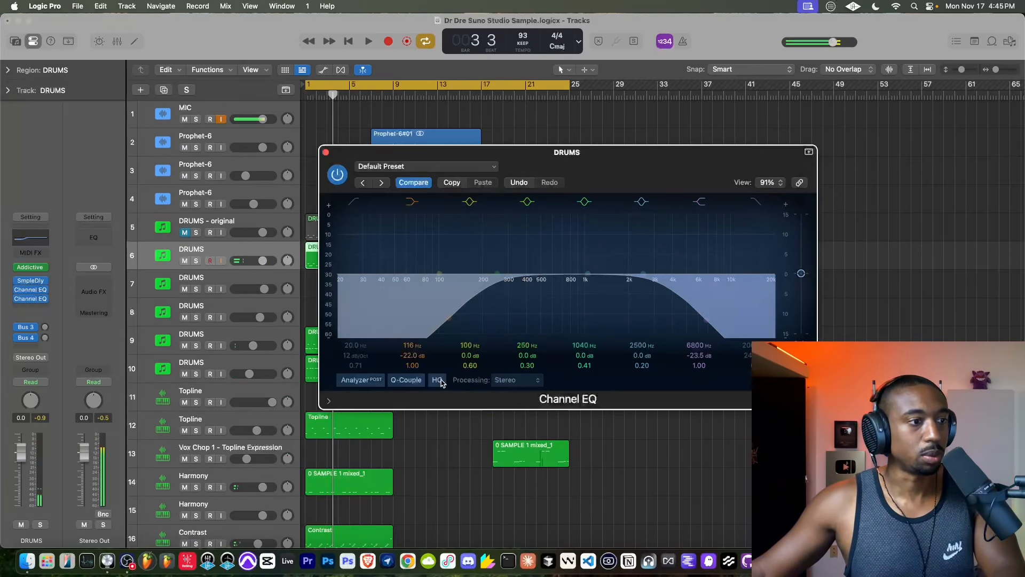
pyautogui.click(221, 118)
pyautogui.press('space')
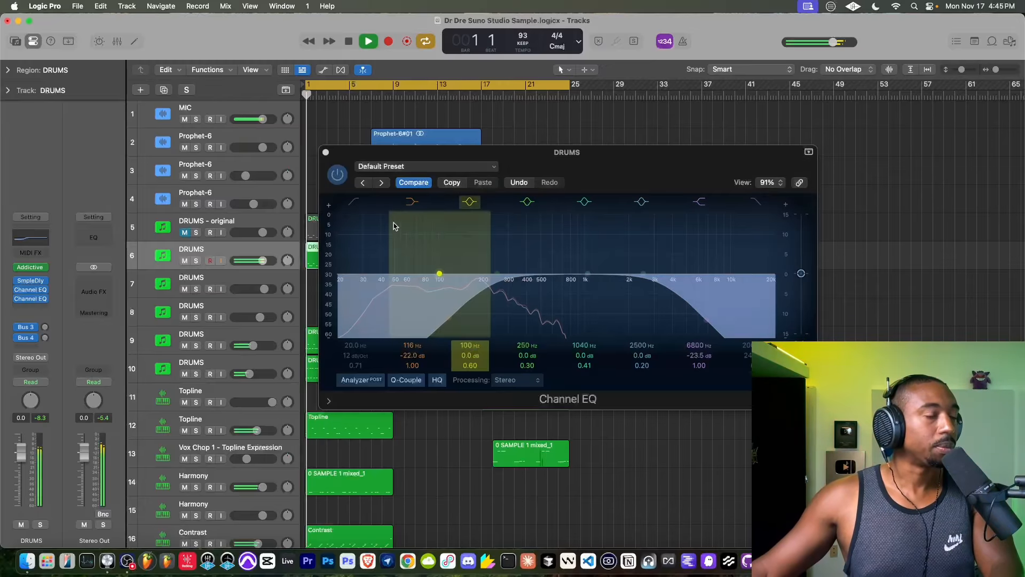
pyautogui.click(326, 153)
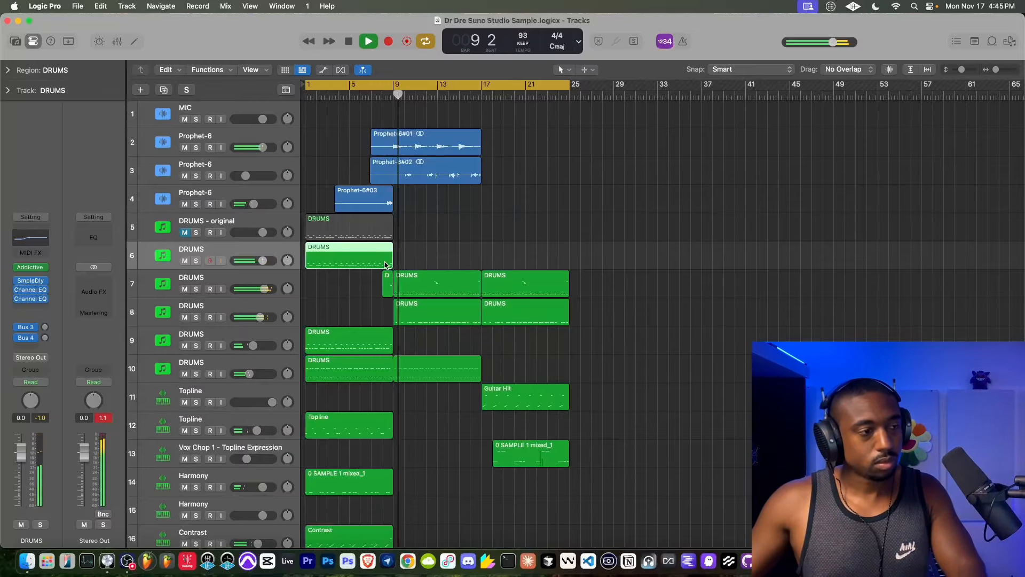
# - Enable Flex with Follow Tempo in the Quick Sampler on Bongos track 22 and close the sampler
pyautogui.scroll(-10, 414, 246)
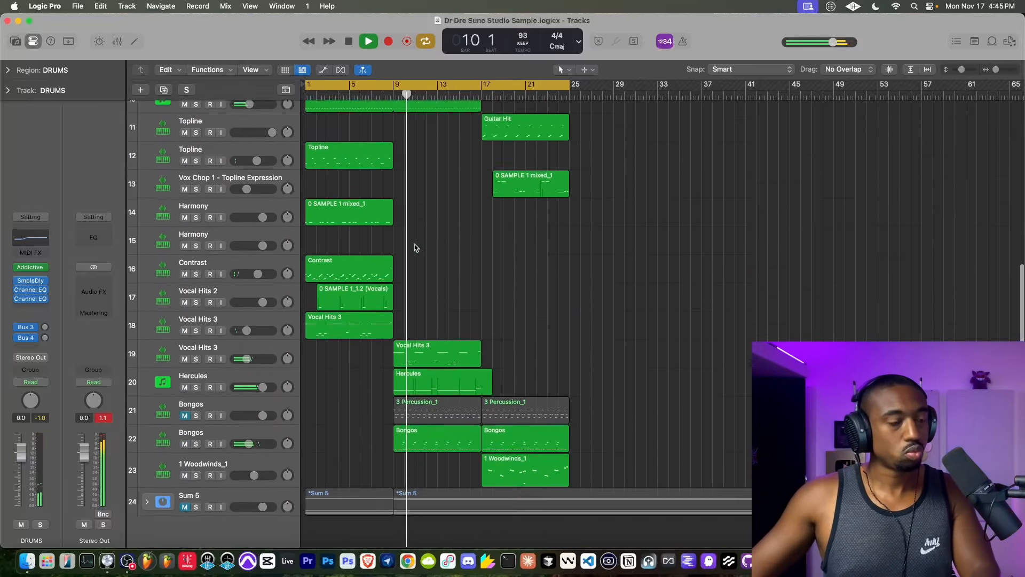
pyautogui.scroll(-2, 415, 247)
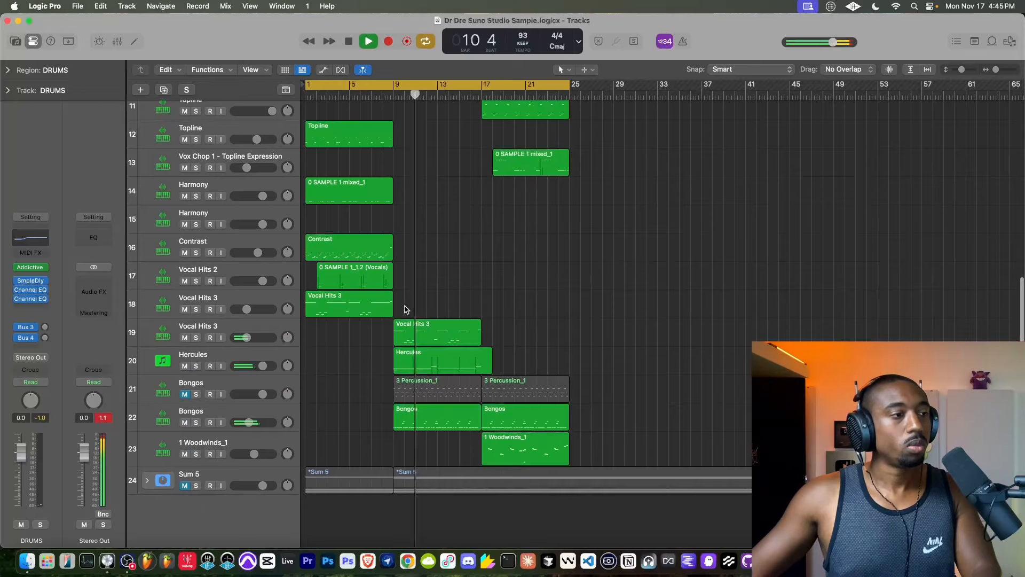
pyautogui.click(241, 411)
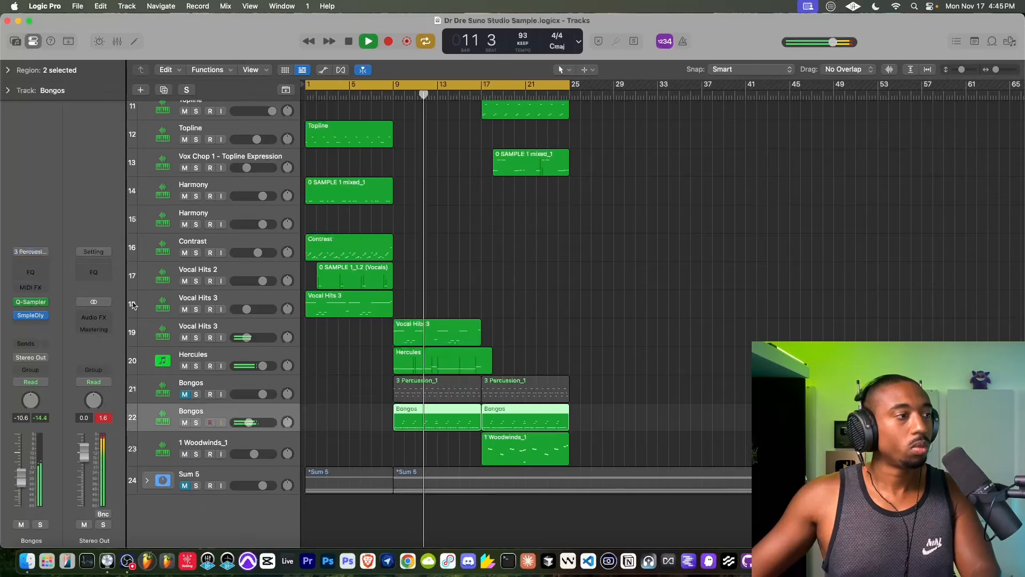
pyautogui.click(31, 302)
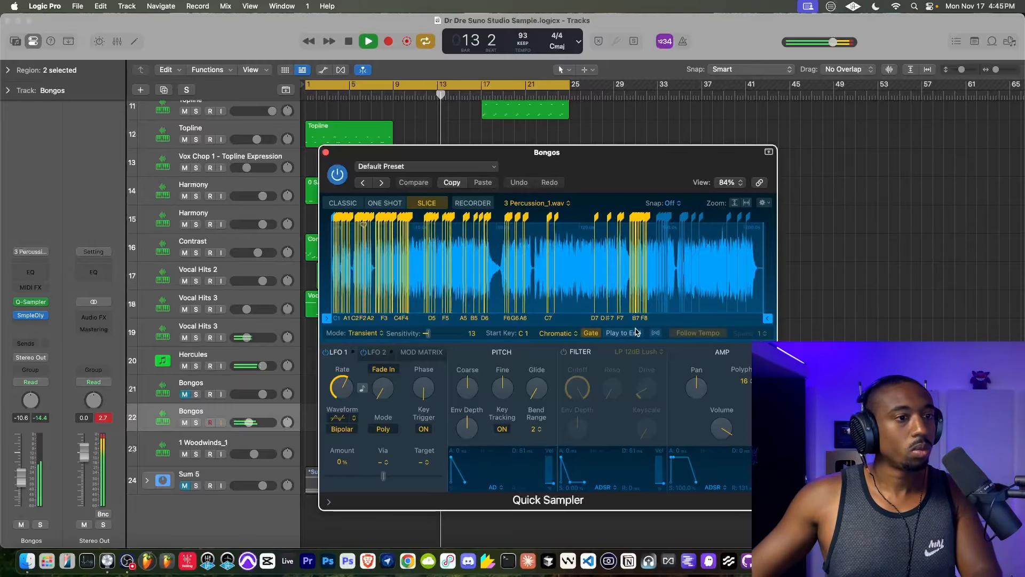
pyautogui.click(656, 332)
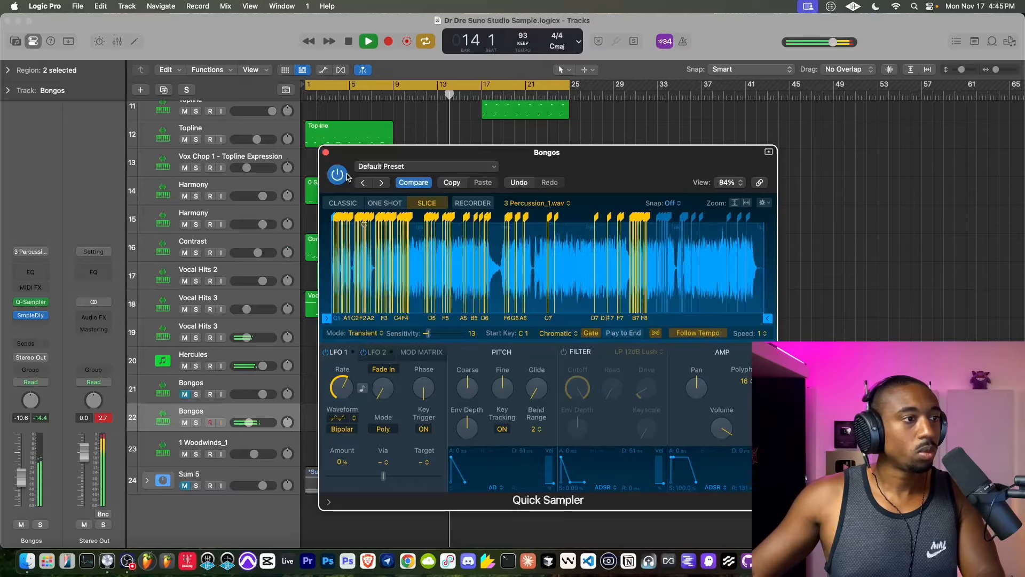
pyautogui.click(325, 153)
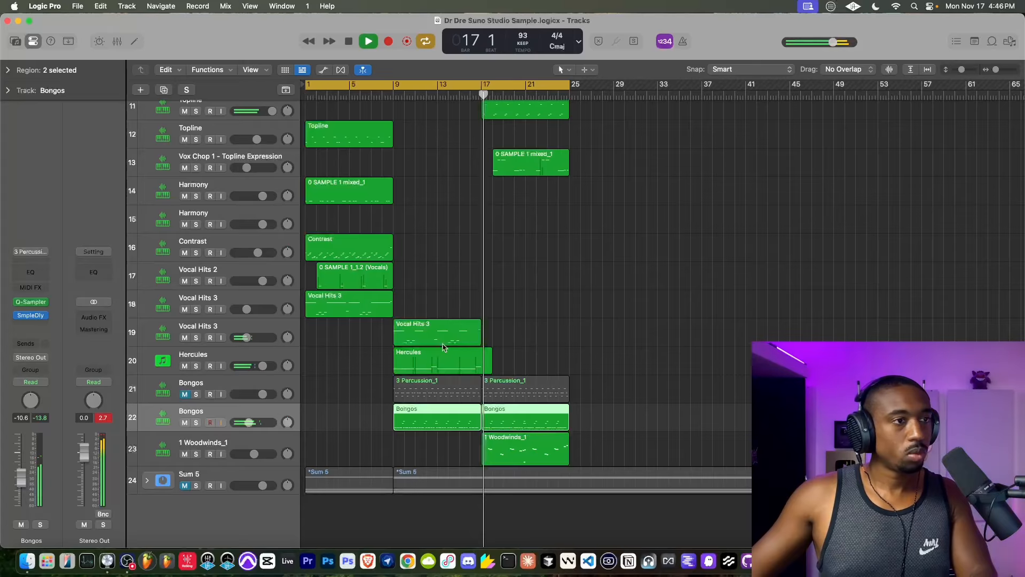
# - Move the track 13 0 SAMPLE 1 mixed_1 and track 11 Guitar Hit regions to bar 25, and extend track 10's DRUMS pattern to bar 33
pyautogui.scroll(3, 470, 385)
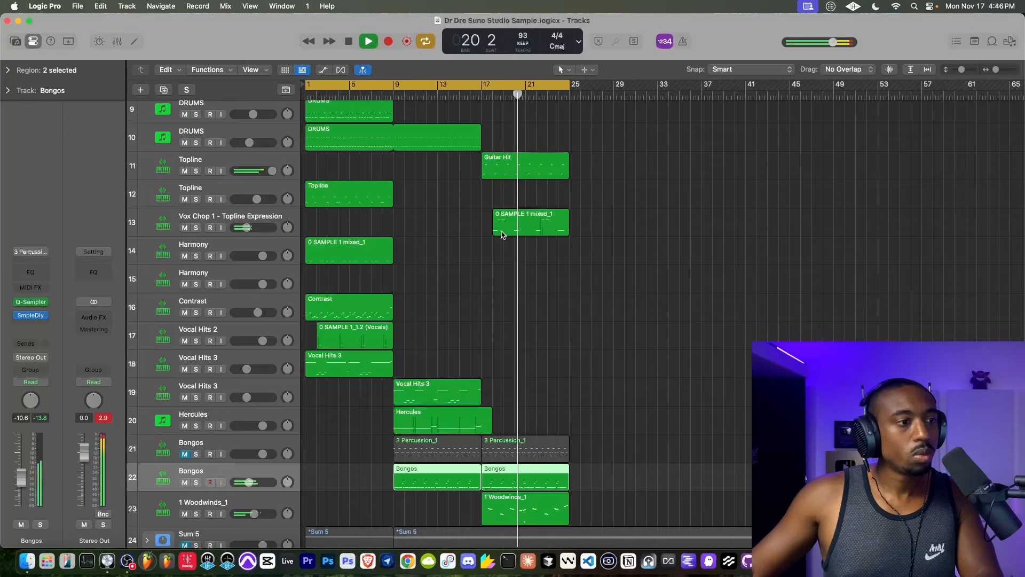
pyautogui.moveTo(501, 235); pyautogui.dragTo(582, 237)
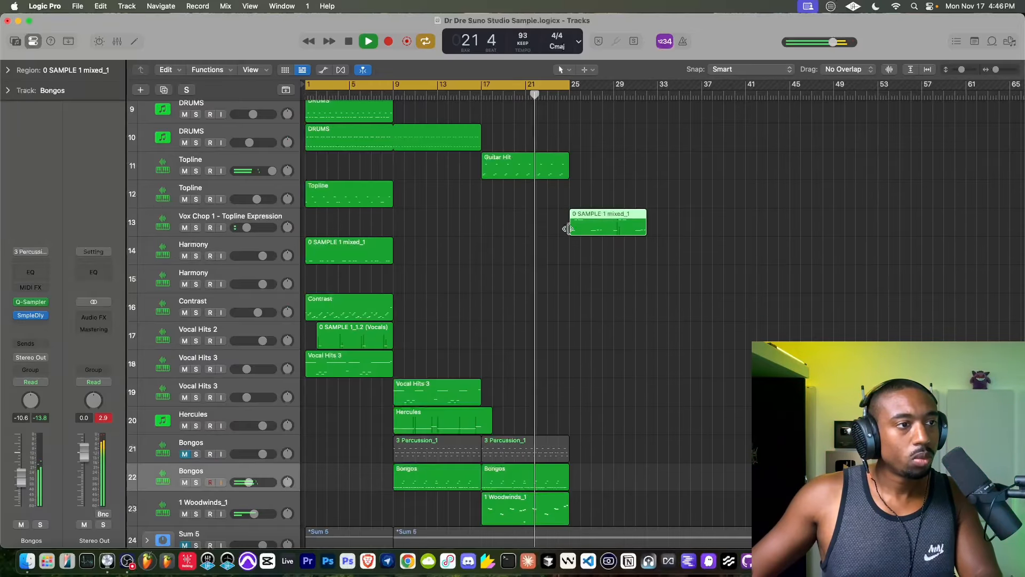
pyautogui.moveTo(530, 168); pyautogui.dragTo(619, 168)
pyautogui.scroll(3, 486, 151)
pyautogui.moveTo(480, 178); pyautogui.dragTo(657, 181)
# - Stop playback and copy the bar 17 DRUMS regions on tracks 7 and 8 to bar 25
pyautogui.scroll(4, 644, 185)
pyautogui.moveTo(596, 212); pyautogui.dragTo(555, 160)
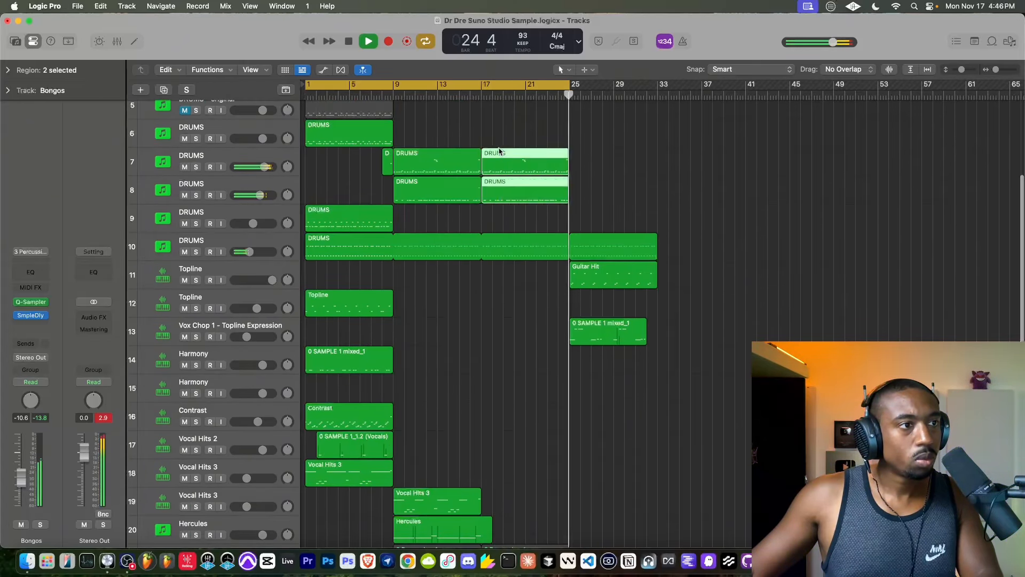
pyautogui.scroll(8, 224, 140)
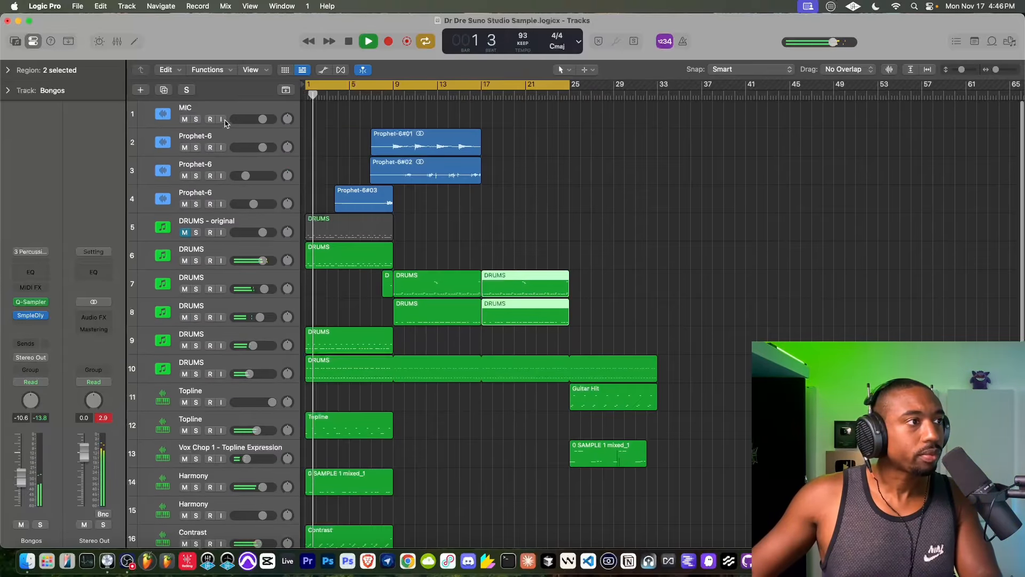
pyautogui.press('space')
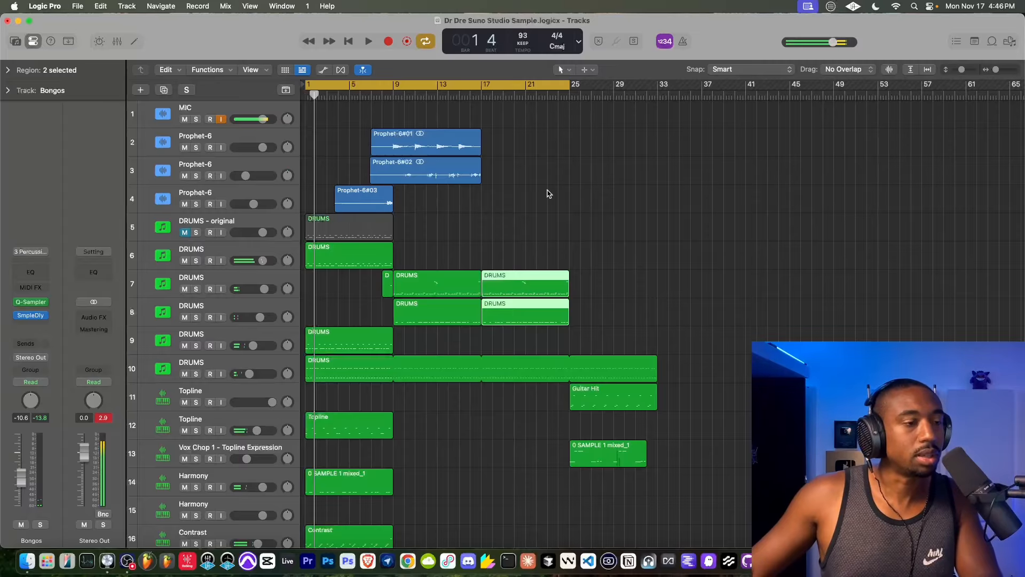
pyautogui.moveTo(586, 223); pyautogui.dragTo(516, 324)
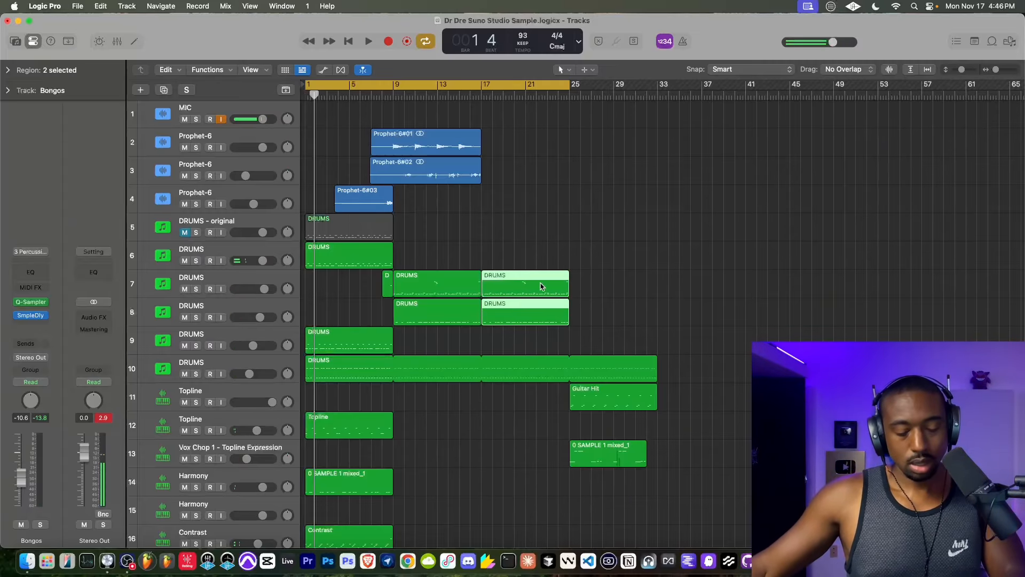
pyautogui.moveTo(531, 278); pyautogui.dragTo(619, 277)
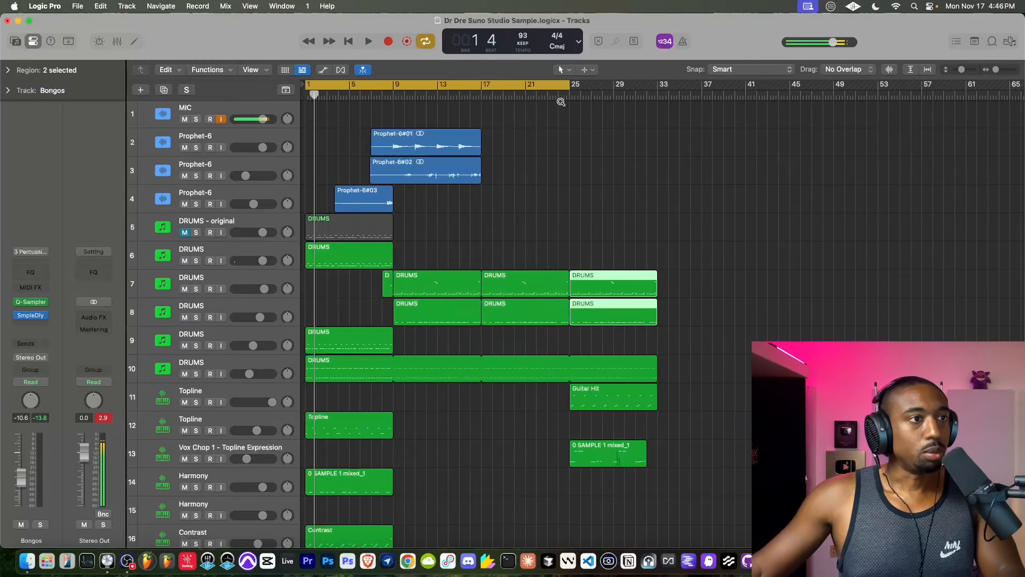
# - Extend the cycle range to bar 33 and play from bar 24
pyautogui.moveTo(572, 87); pyautogui.dragTo(657, 87)
pyautogui.click(562, 94)
pyautogui.press('space')
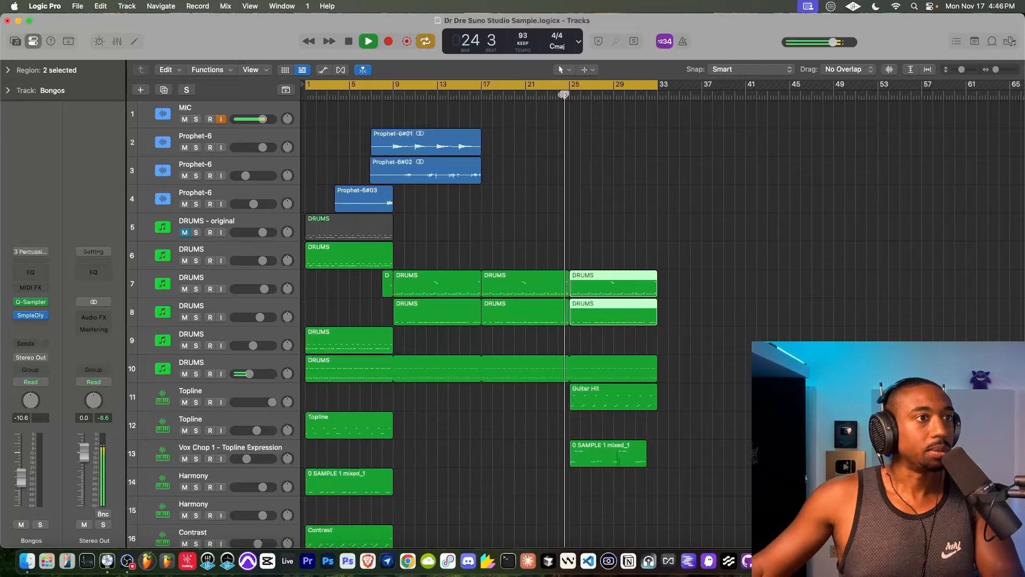
# - Copy the bar 17 Bongos region on track 22 and 1 Woodwinds_1 region on track 23 to bar 25
pyautogui.scroll(-10, 600, 251)
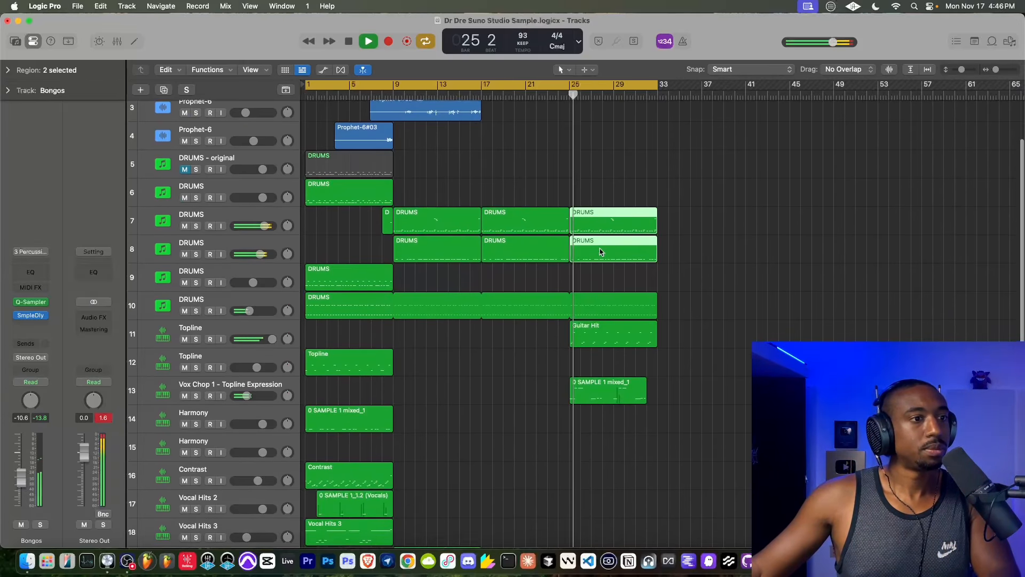
pyautogui.moveTo(549, 412); pyautogui.dragTo(622, 411)
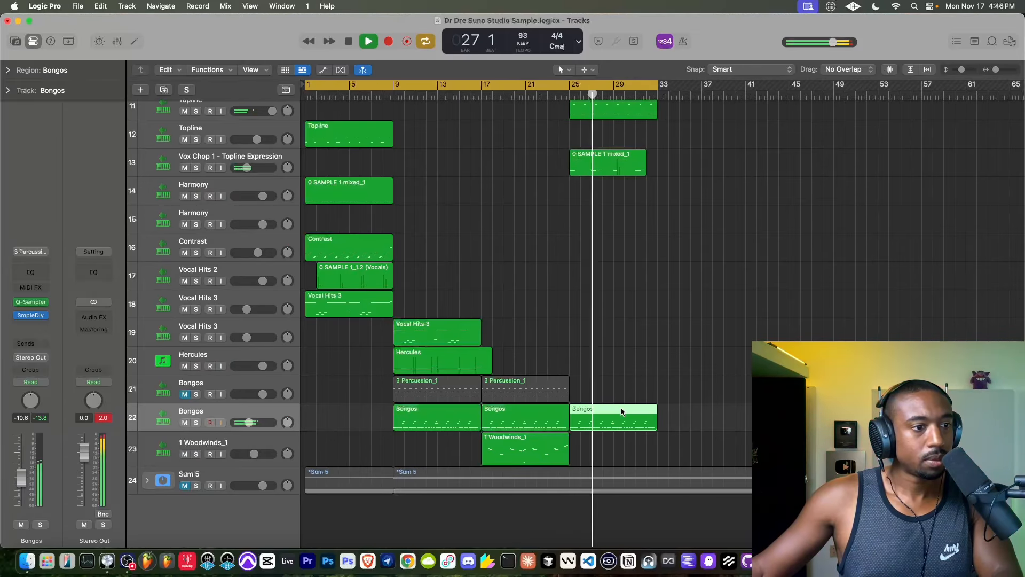
pyautogui.click(535, 443)
pyautogui.moveTo(530, 438); pyautogui.dragTo(618, 438)
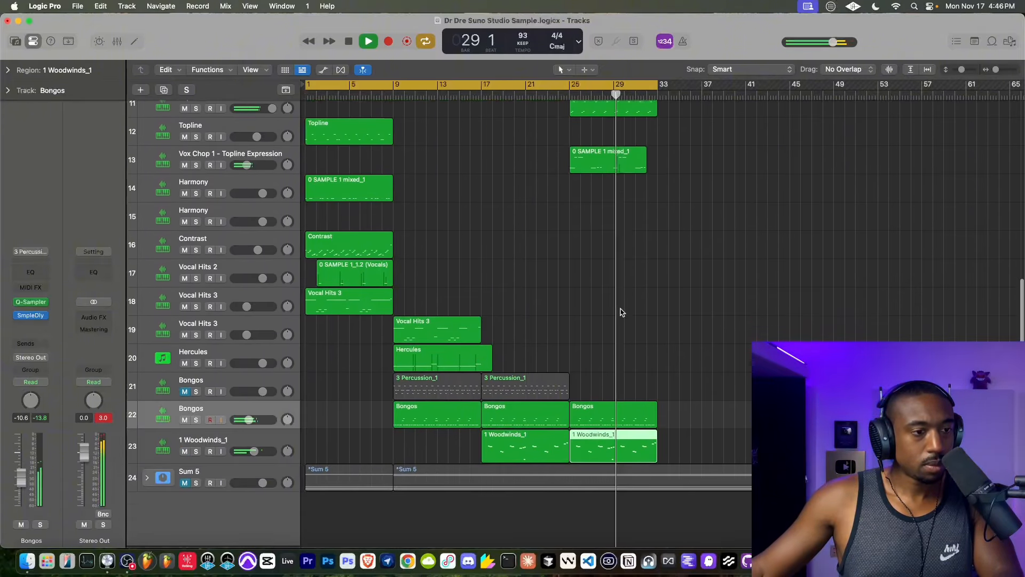
pyautogui.scroll(4, 620, 314)
pyautogui.scroll(-4, 608, 416)
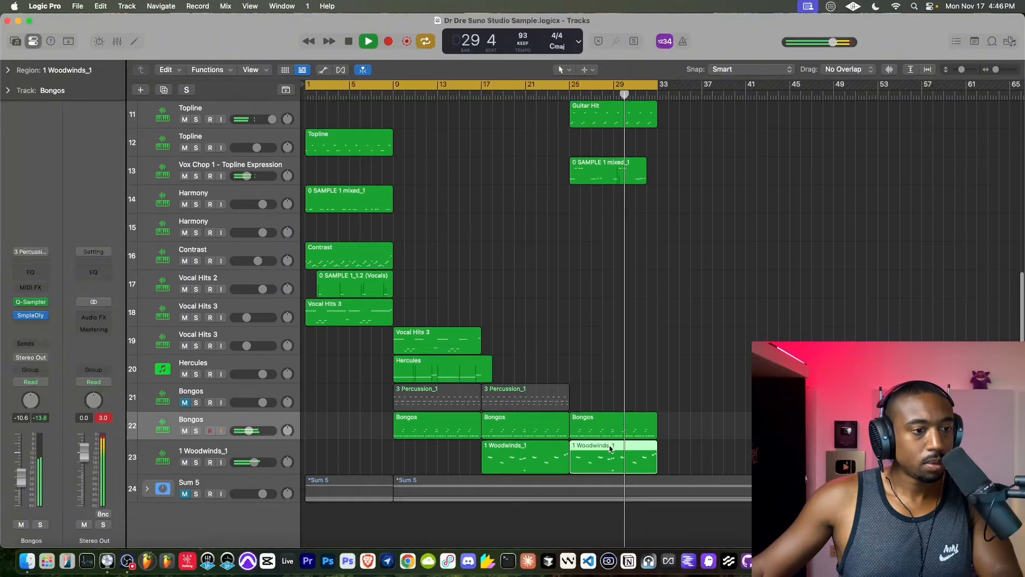
# - Delete all notes on slice rows 29 to 32 of the bar 25 1 Woodwinds_1 region and close the note editor
pyautogui.scroll(5, 588, 456)
pyautogui.scroll(-4, 582, 457)
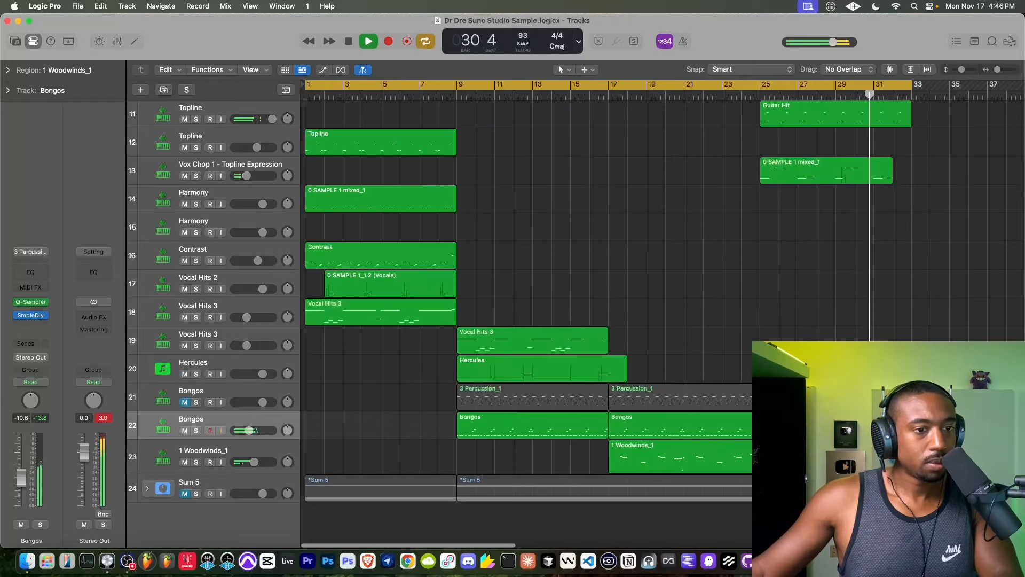
pyautogui.press('e')
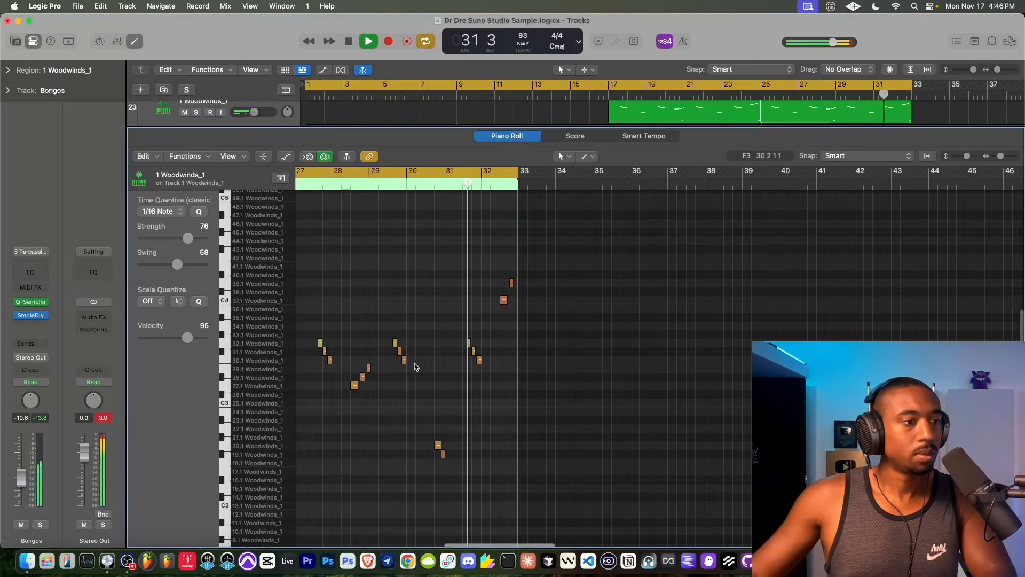
pyautogui.hscroll(-3, 414, 363)
pyautogui.hscroll(1, 414, 366)
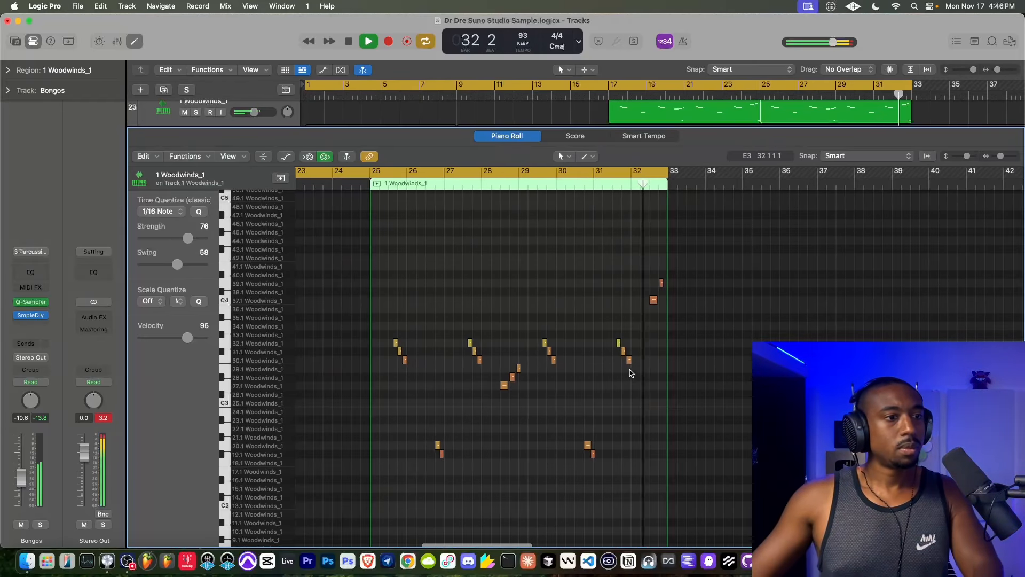
pyautogui.moveTo(637, 364); pyautogui.dragTo(369, 321)
pyautogui.press('Delete')
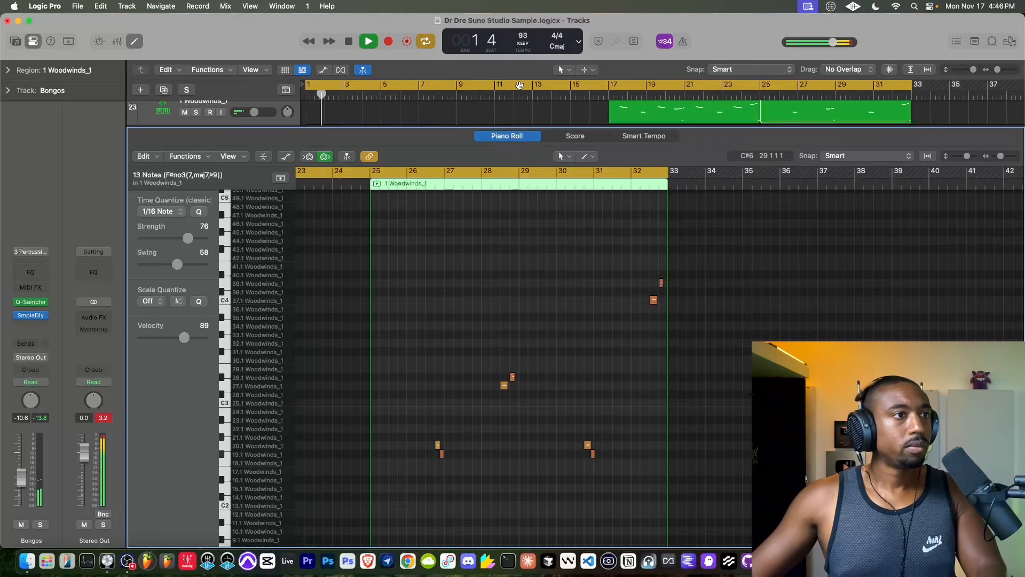
pyautogui.click(521, 79)
pyautogui.click(135, 44)
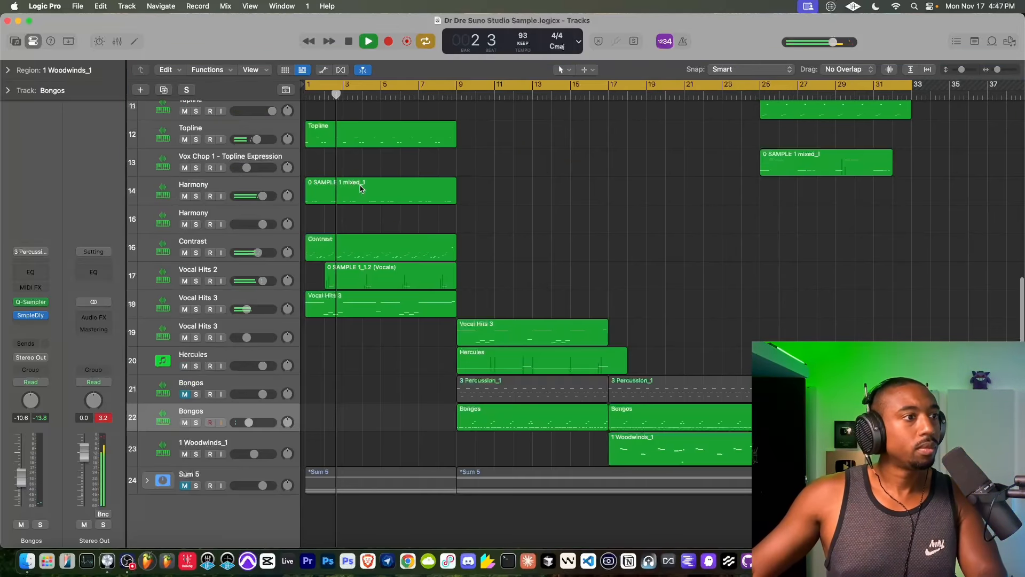
# - Mute the Contrast track, and move it and the muted Bongos track down to just above Sum 5
pyautogui.click(312, 252)
pyautogui.hotkey('ctrl', 'm')
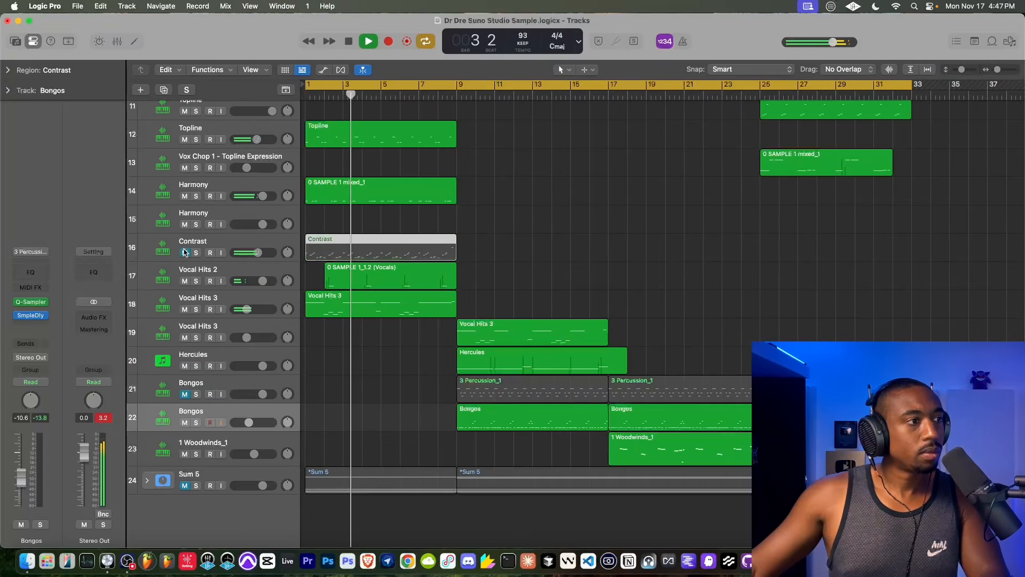
pyautogui.scroll(1, 407, 262)
pyautogui.scroll(1, 407, 261)
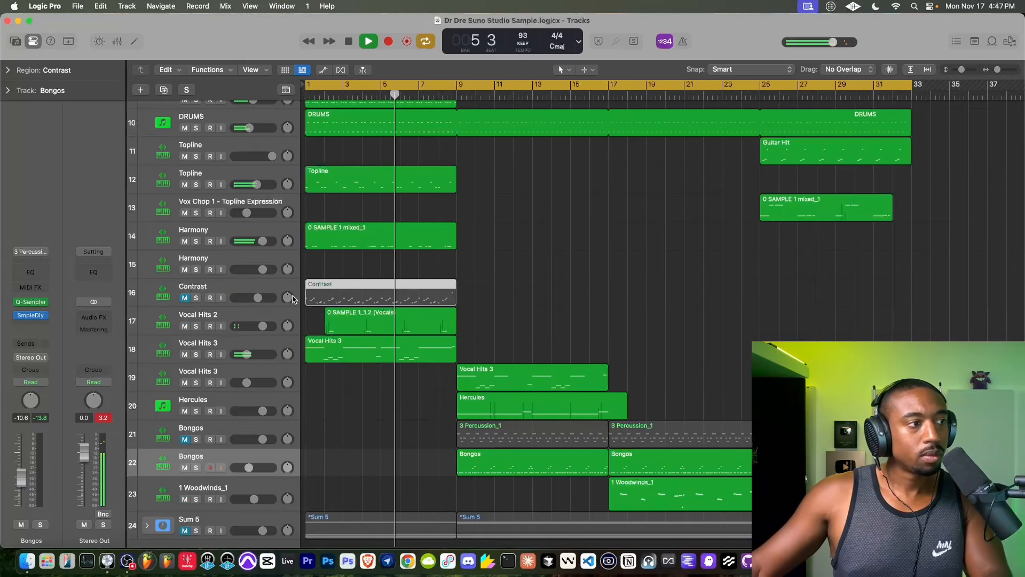
pyautogui.scroll(2, 393, 282)
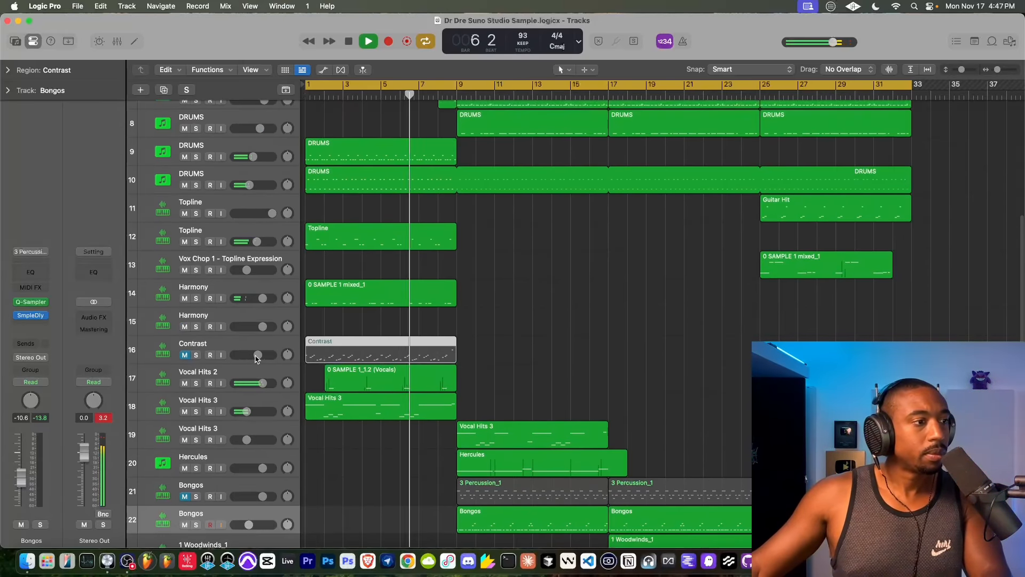
pyautogui.scroll(-2, 393, 353)
pyautogui.scroll(-3, 392, 353)
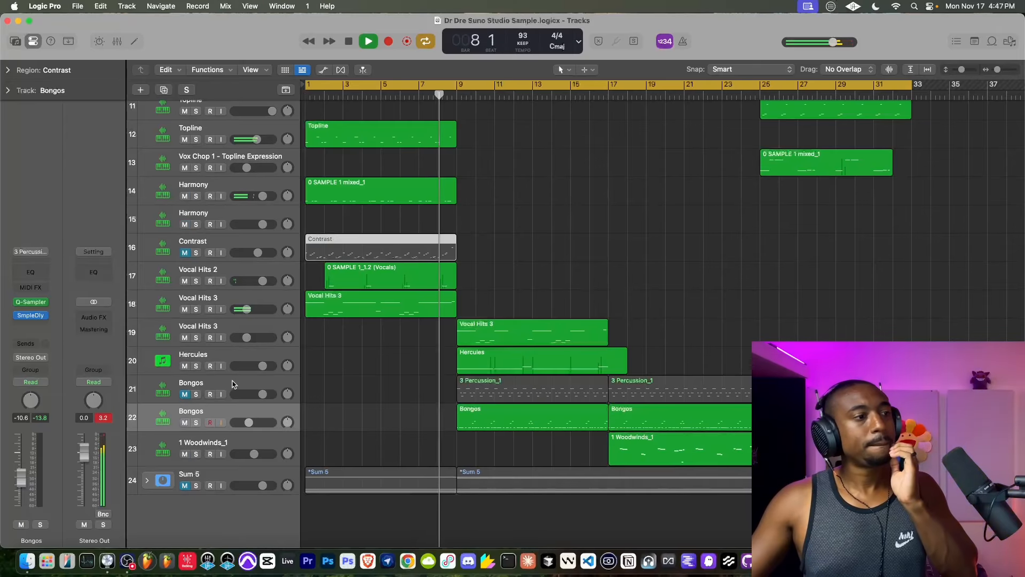
pyautogui.moveTo(213, 247); pyautogui.dragTo(233, 456)
pyautogui.moveTo(217, 357); pyautogui.dragTo(218, 423)
# - Record a new take on Prophet-6 track 4, starting playback from bar 7 and stopping just after bar 17
pyautogui.scroll(10, 320, 365)
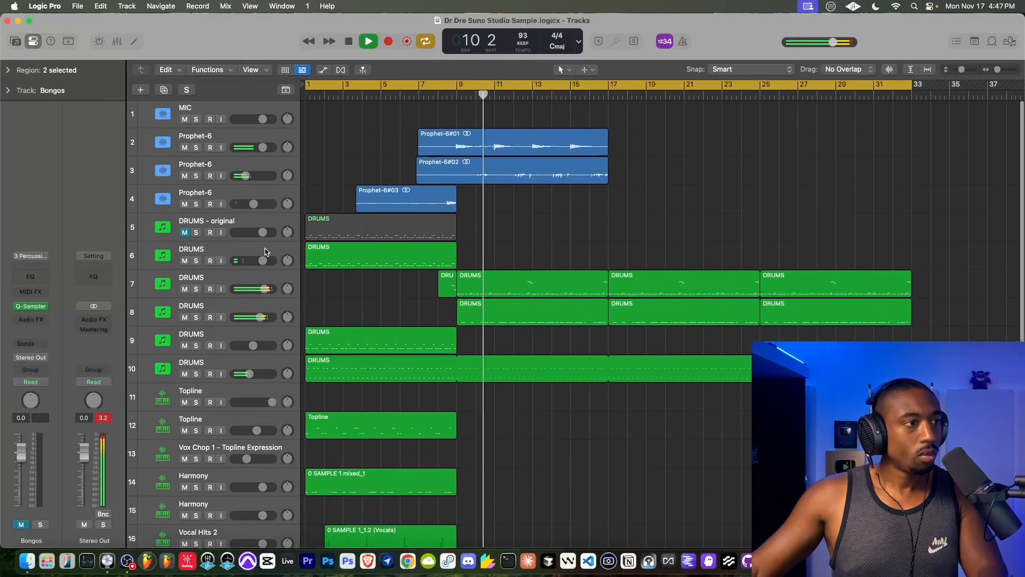
pyautogui.click(243, 226)
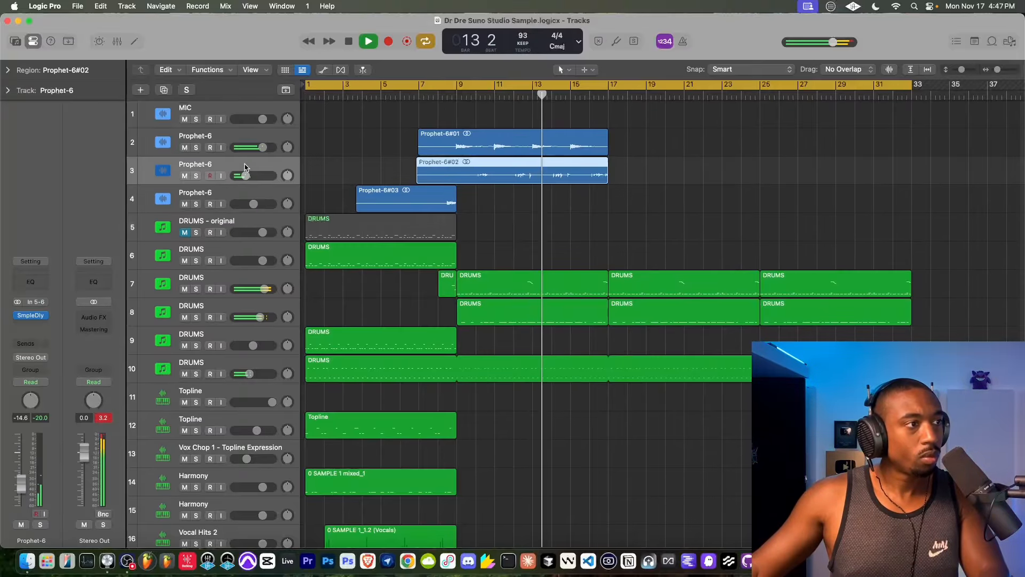
pyautogui.click(240, 196)
pyautogui.rightClick(239, 195)
pyautogui.click(237, 196)
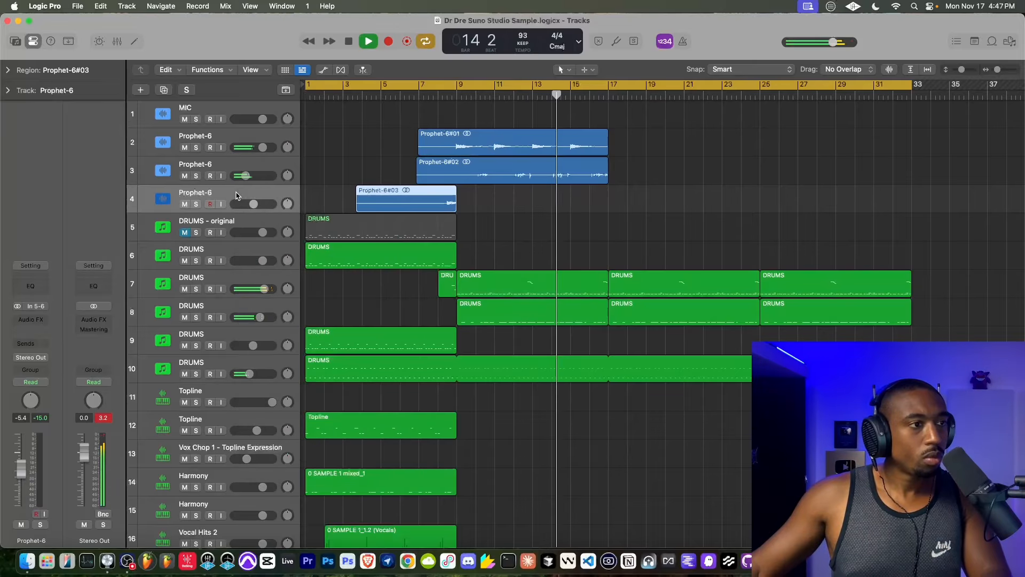
pyautogui.click(423, 96)
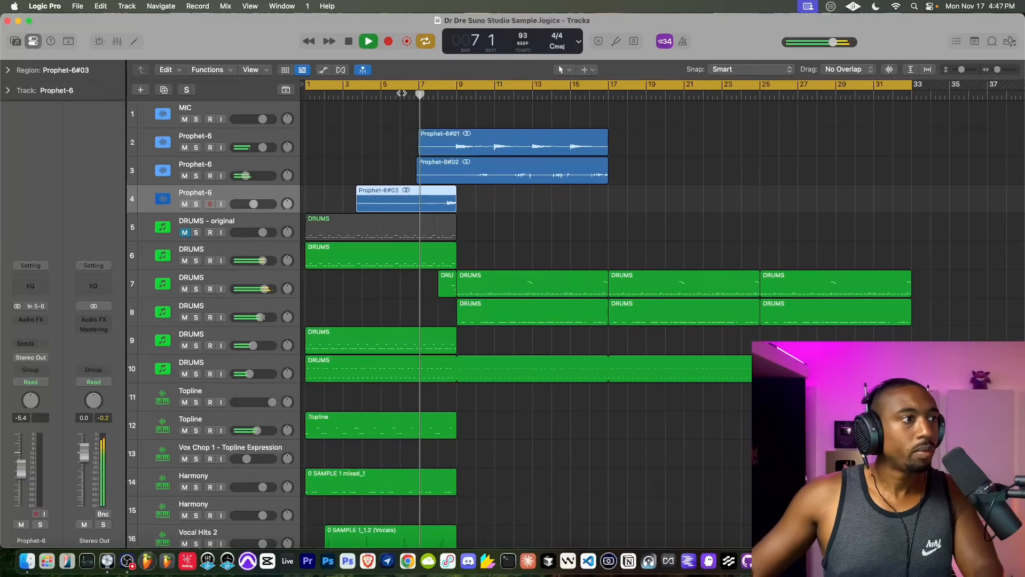
pyautogui.click(388, 41)
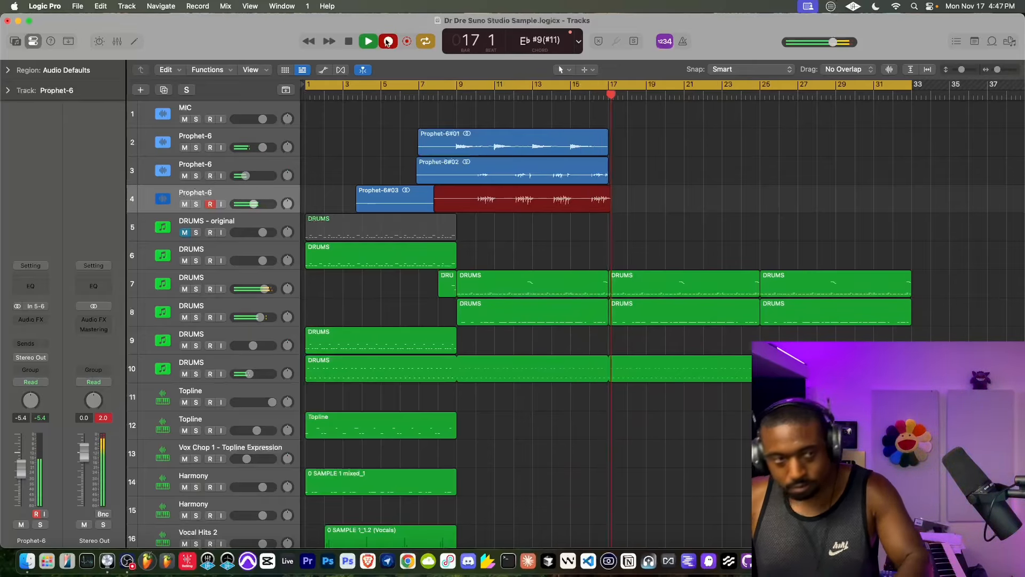
pyautogui.press('space')
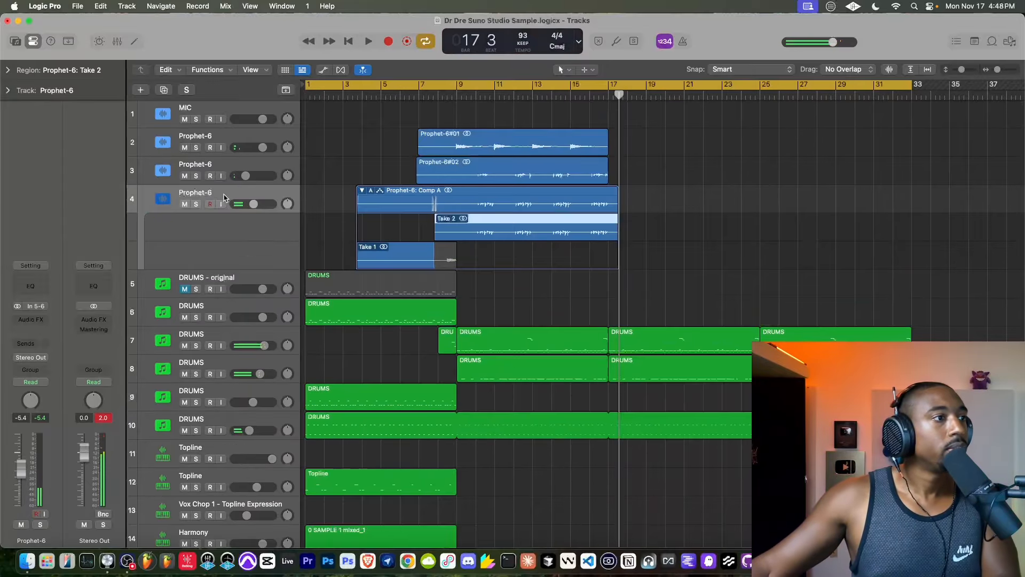
# - Play from the beginning and pan Prophet-6 track 4 to -64 and Prophet-6 track 3 to +63
pyautogui.press('Return')
pyautogui.press('space')
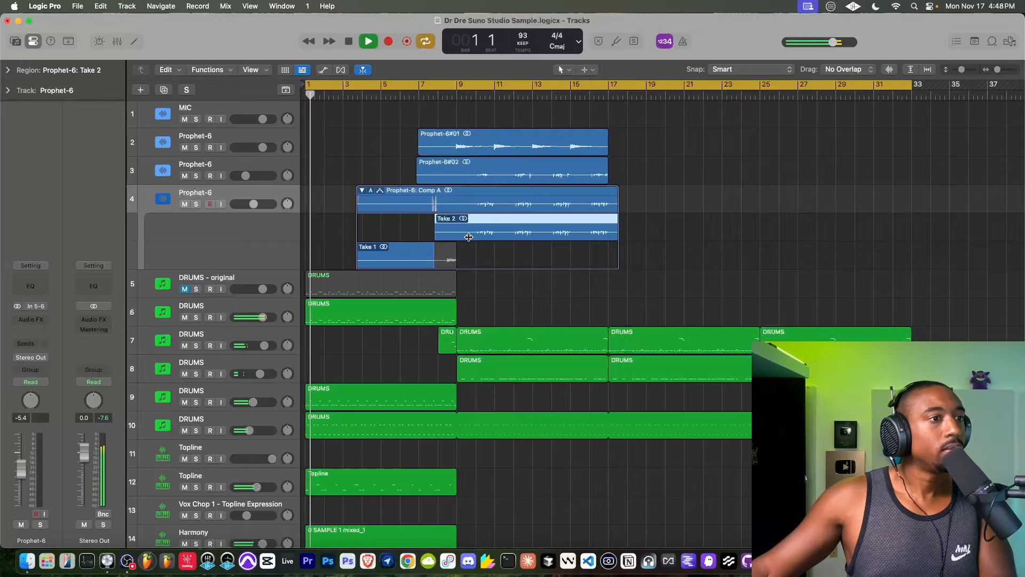
pyautogui.moveTo(288, 204); pyautogui.dragTo(269, 241)
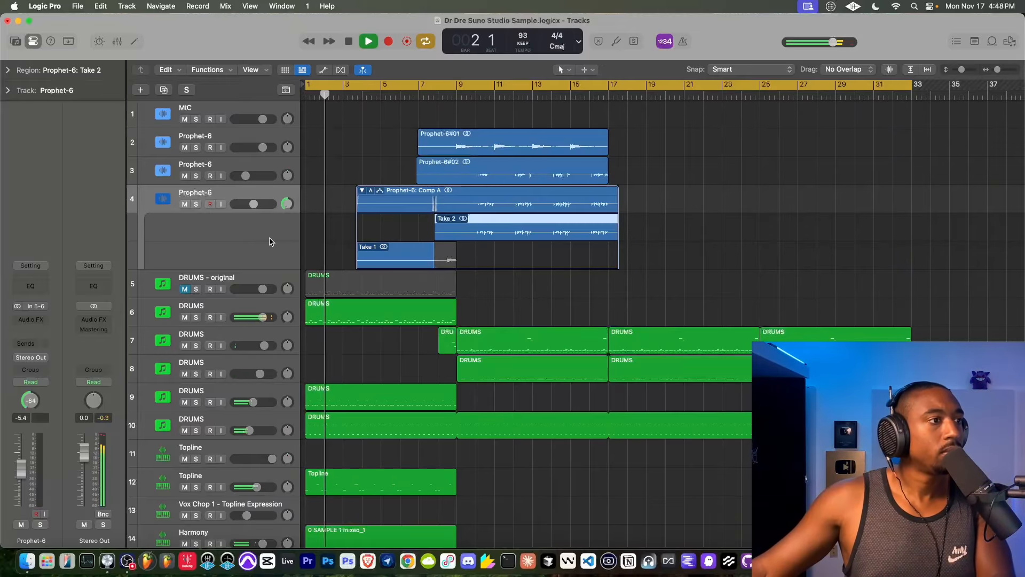
pyautogui.moveTo(287, 176); pyautogui.dragTo(308, 43)
pyautogui.click(254, 162)
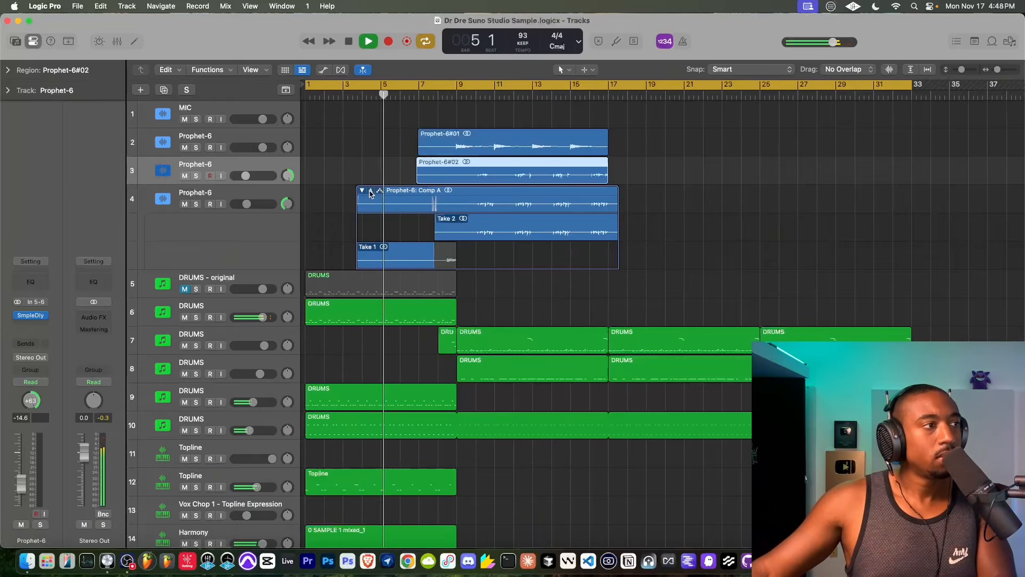
# - Insert a second Sample Delay on the Vocal Hits 3 track whose region starts at bar 9
pyautogui.click(35, 41)
pyautogui.scroll(-1, 411, 260)
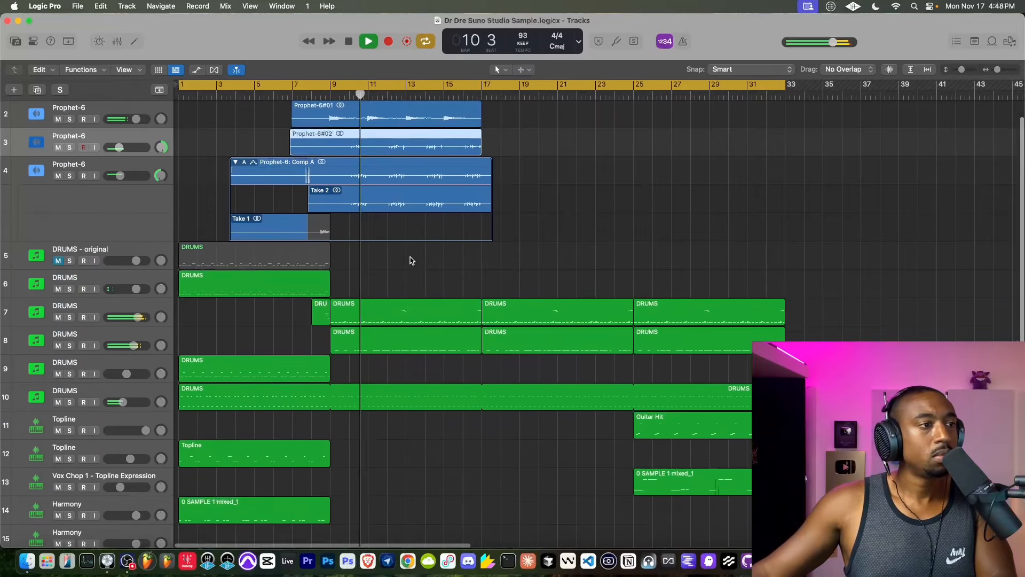
pyautogui.scroll(-10, 411, 260)
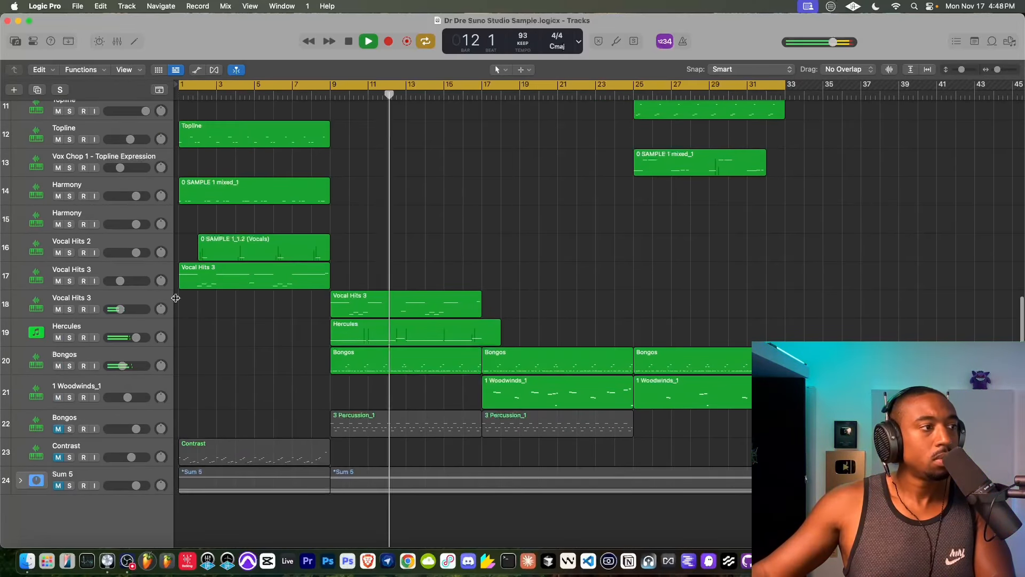
pyautogui.click(123, 305)
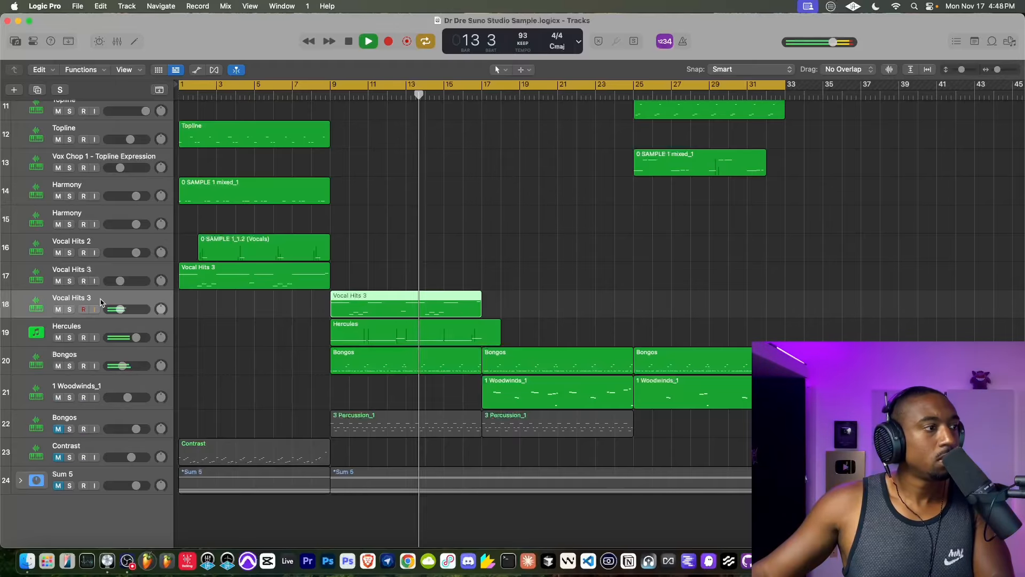
pyautogui.press('i')
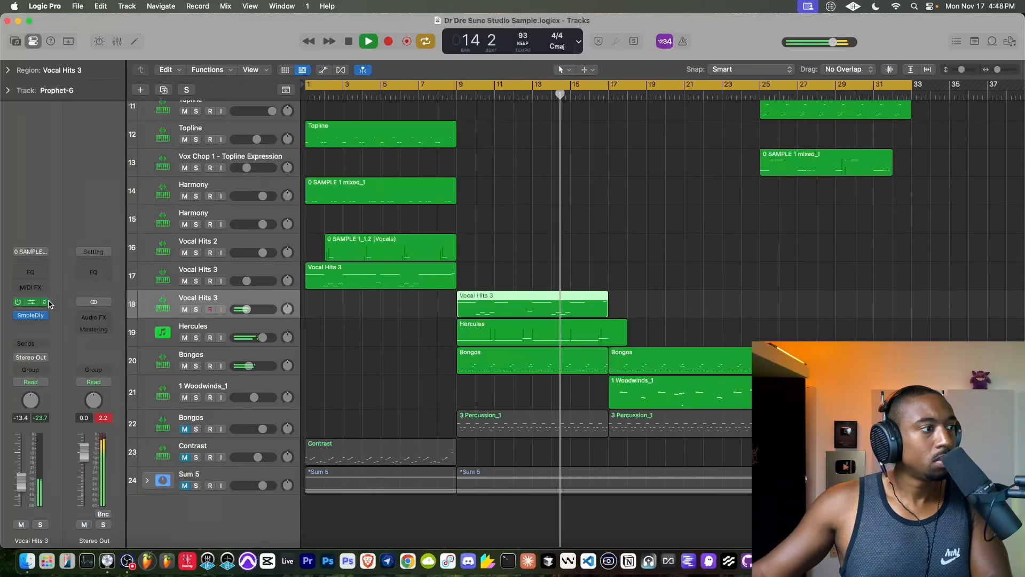
pyautogui.click(37, 315)
pyautogui.click(38, 312)
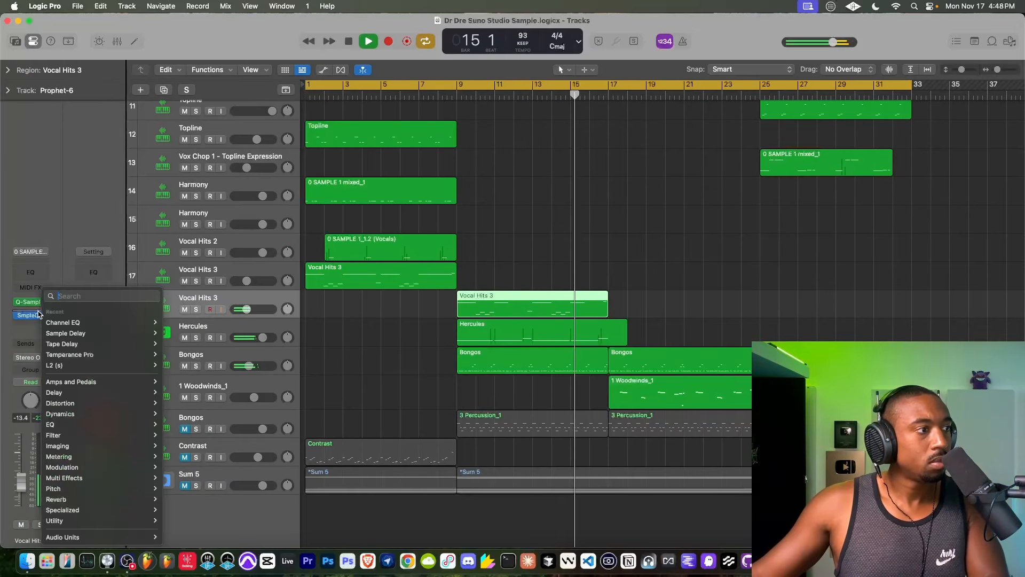
pyautogui.click(65, 335)
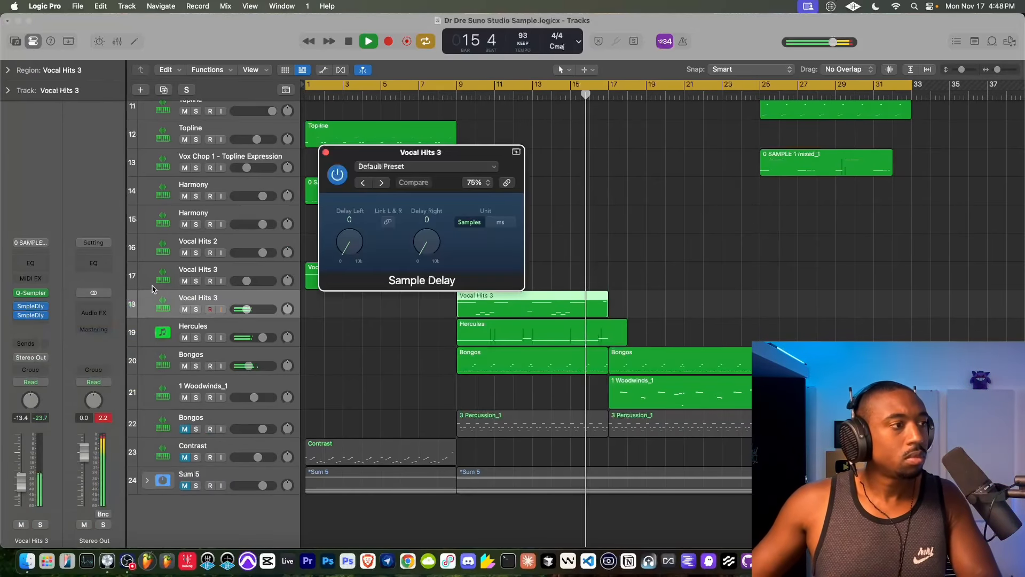
# - Link the new Sample Delay's left and right channels, set both to 334 samples during playback, and close the plug-in
pyautogui.click(388, 222)
pyautogui.moveTo(420, 244); pyautogui.dragTo(420, 240)
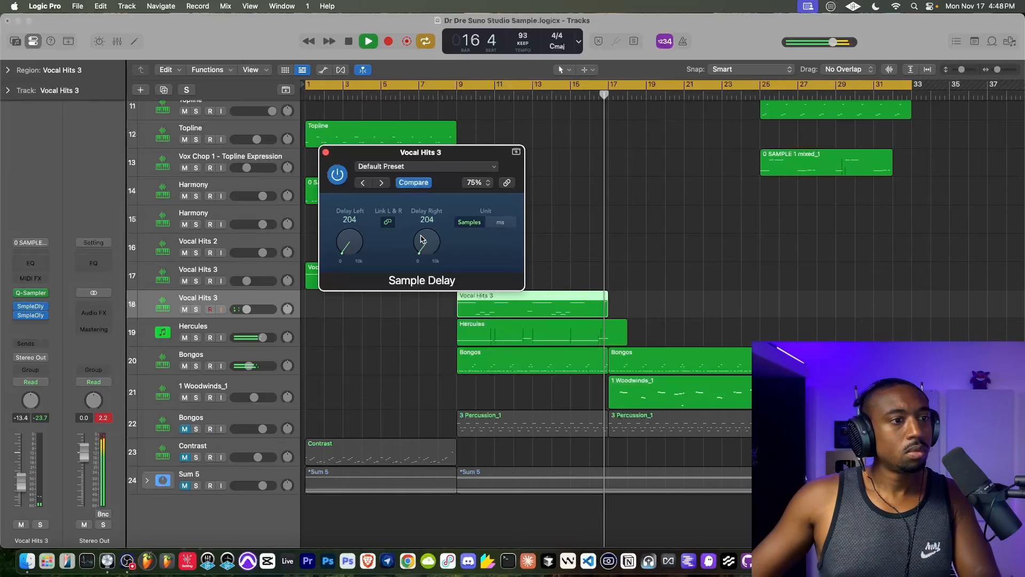
pyautogui.click(455, 95)
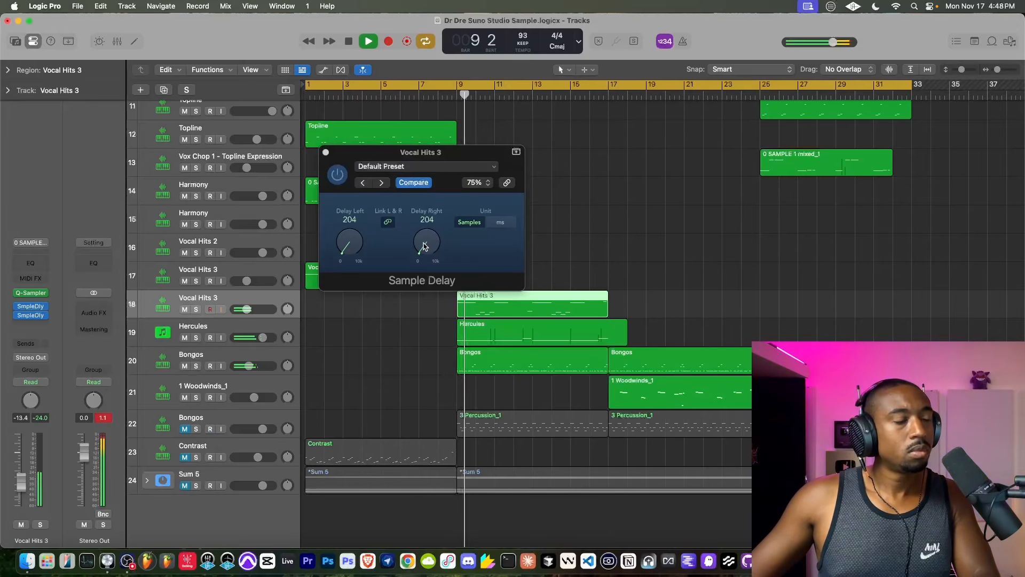
pyautogui.moveTo(430, 247); pyautogui.dragTo(429, 245)
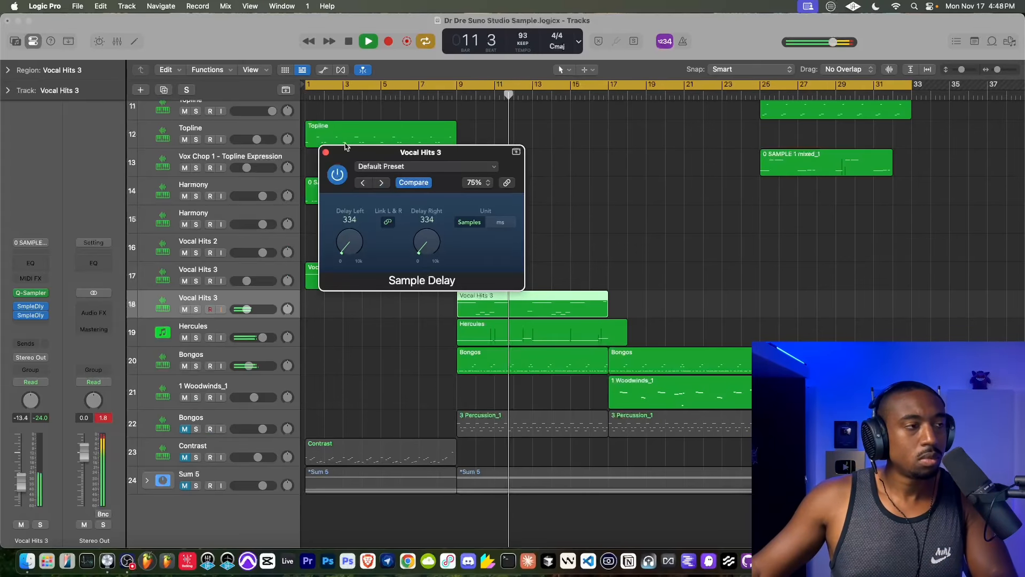
pyautogui.click(325, 152)
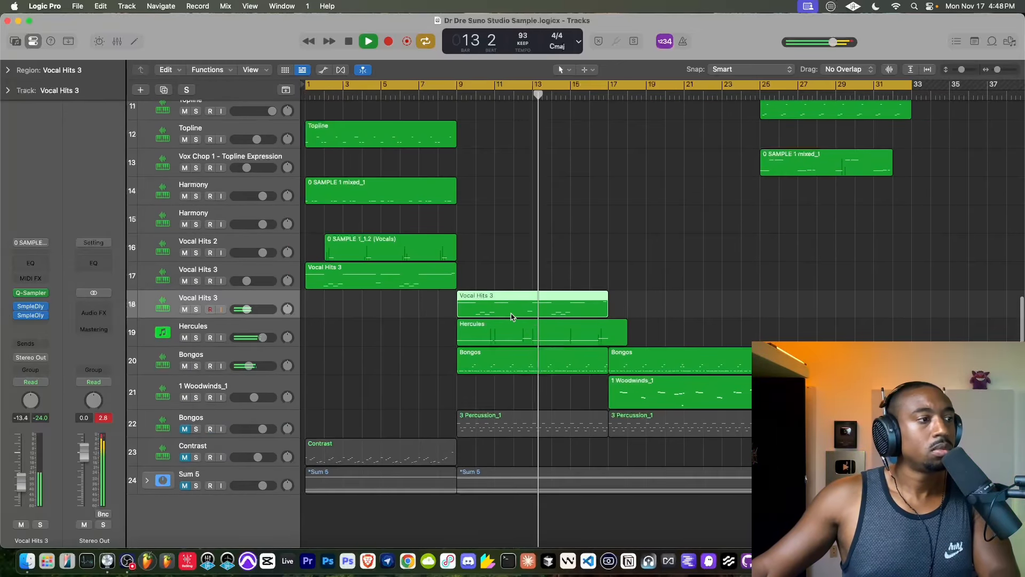
# - Shorten the Hercules region on track 19 so it ends at bar 17
pyautogui.moveTo(623, 338); pyautogui.dragTo(607, 338)
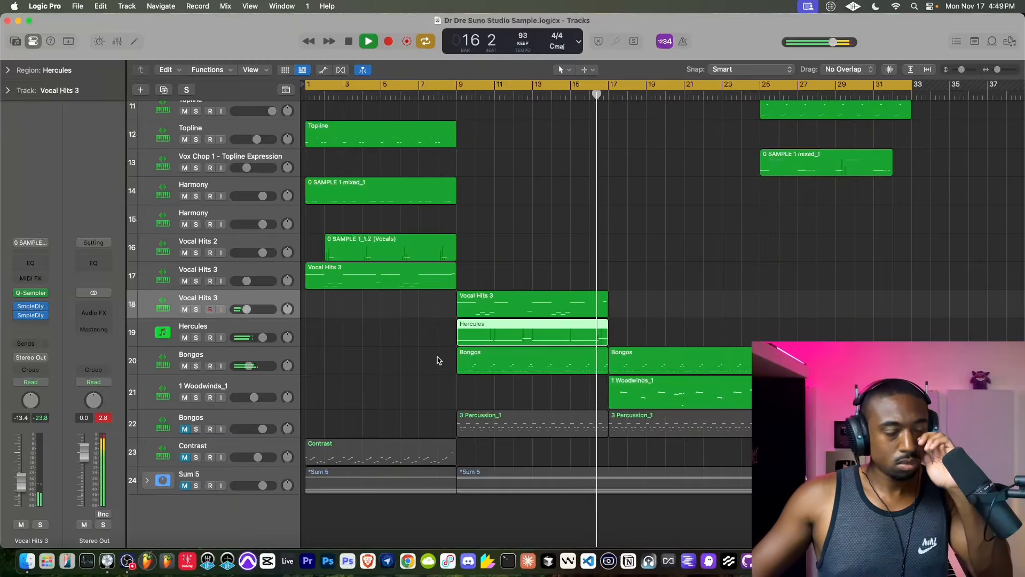
pyautogui.scroll(1, 435, 363)
pyautogui.scroll(4, 437, 360)
pyautogui.hscroll(1, 436, 360)
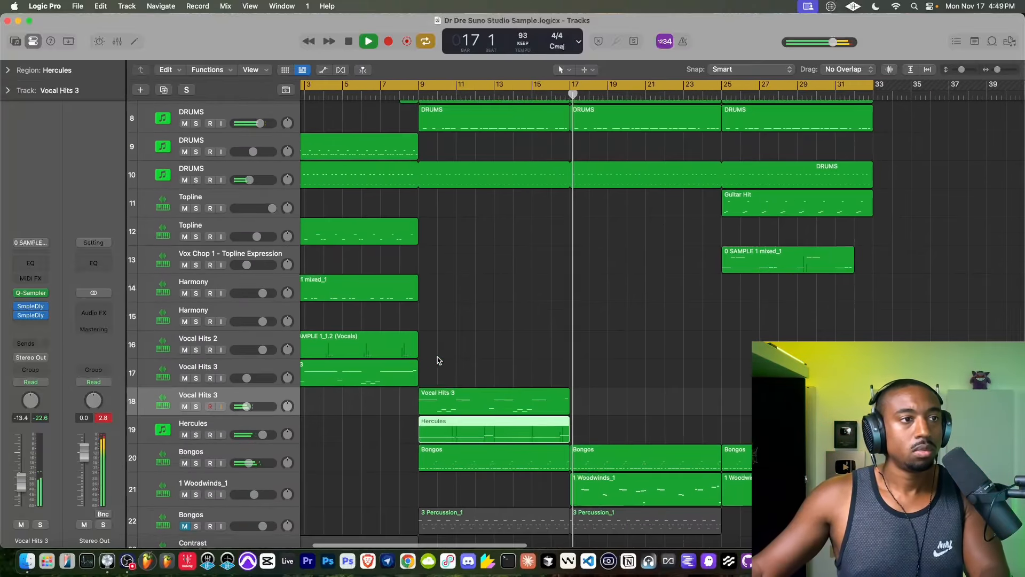
pyautogui.scroll(2, 437, 359)
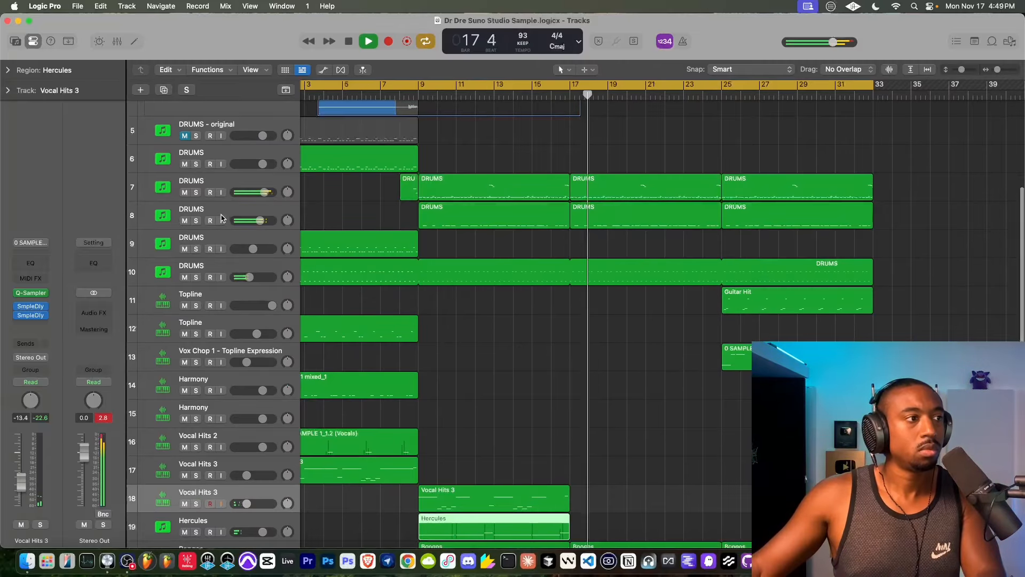
pyautogui.click(221, 215)
pyautogui.click(221, 186)
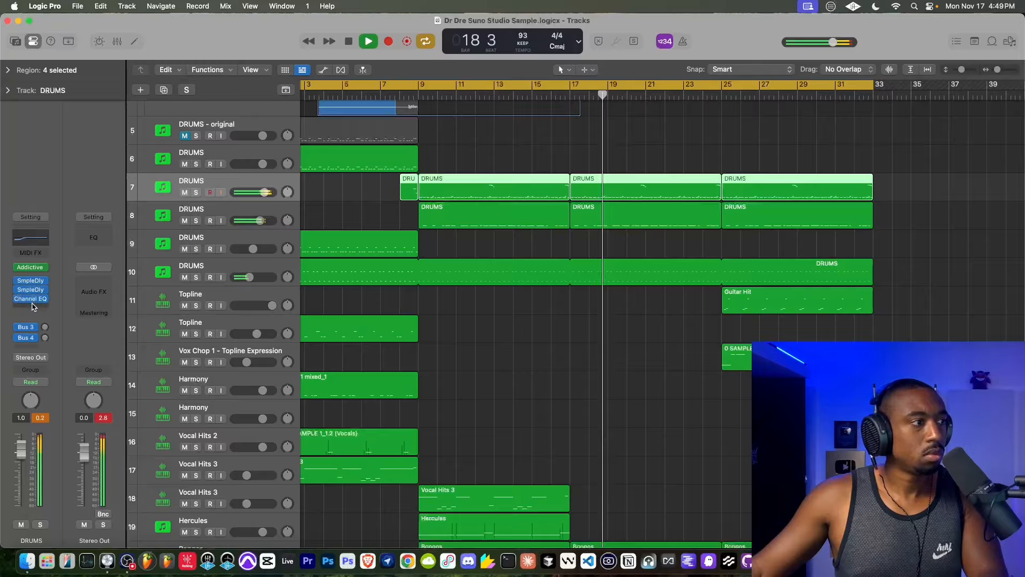
pyautogui.click(32, 305)
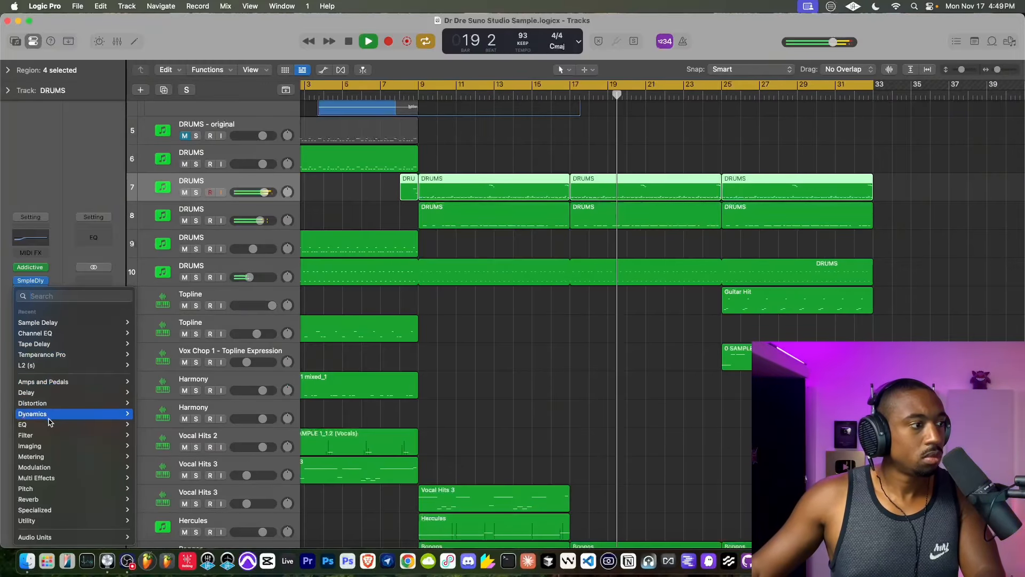
pyautogui.moveTo(50, 415)
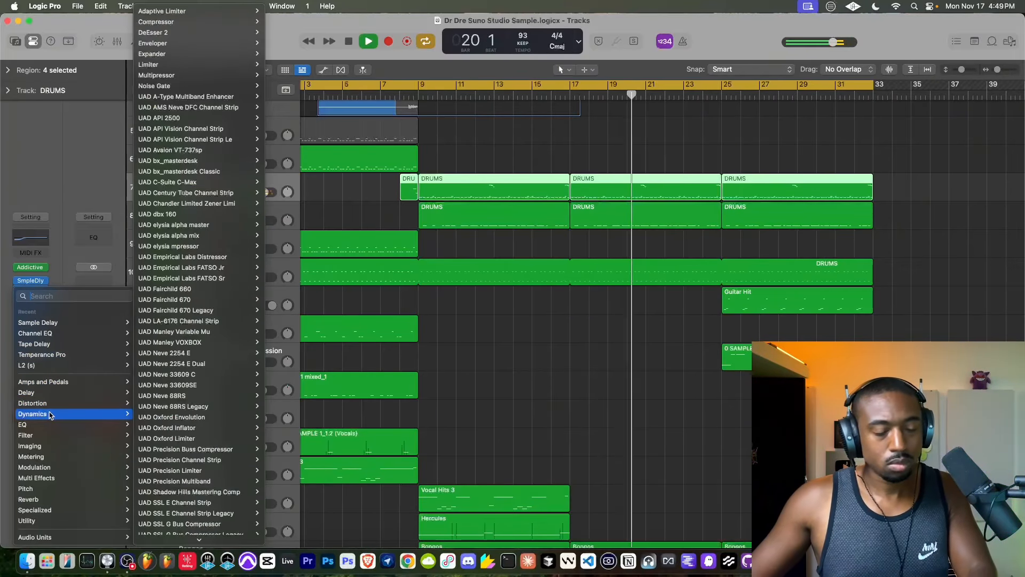
pyautogui.click(280, 297)
pyautogui.scroll(3, 505, 281)
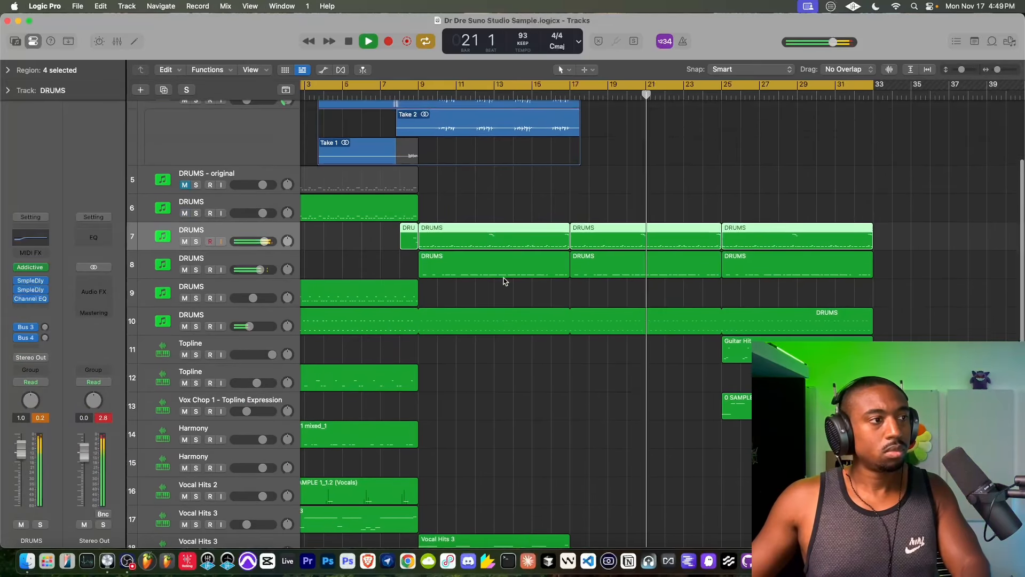
# - Insert a Tape Delay on the 1 Woodwinds_1 track, set its Spread to 70 during playback, and close the plug-in
pyautogui.press('super+Left')
pyautogui.press('super+Left')
pyautogui.press('super+Left')
pyautogui.scroll(3, 412, 263)
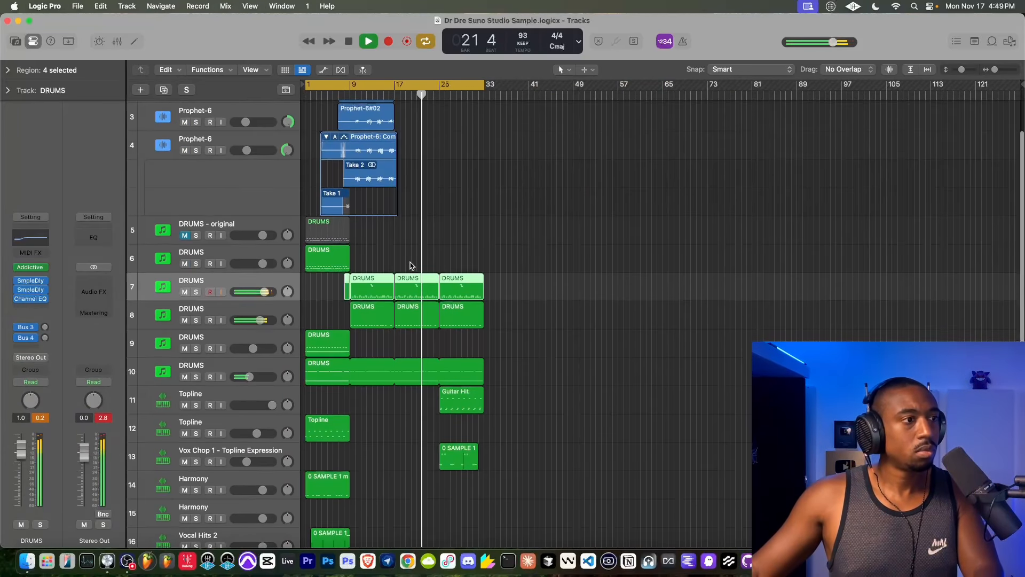
pyautogui.scroll(-1, 416, 260)
pyautogui.scroll(-5, 396, 335)
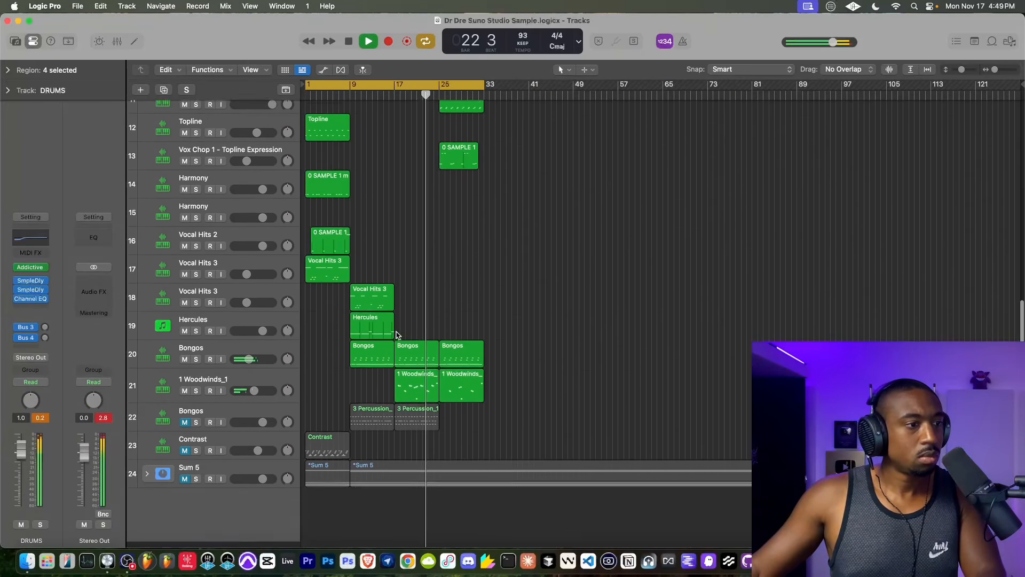
pyautogui.click(171, 392)
pyautogui.click(45, 320)
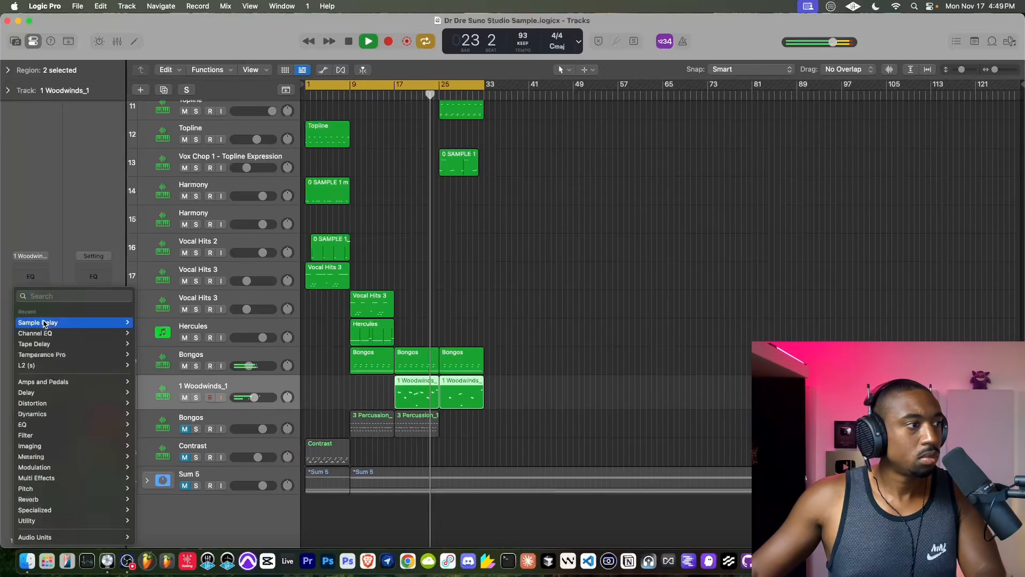
pyautogui.moveTo(45, 323)
pyautogui.click(148, 344)
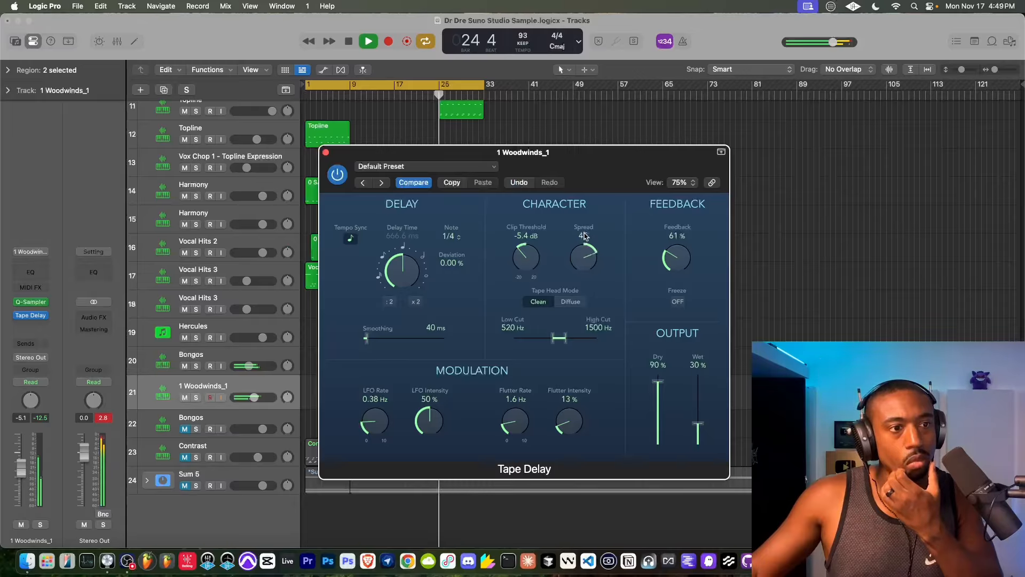
pyautogui.moveTo(585, 235); pyautogui.dragTo(586, 251)
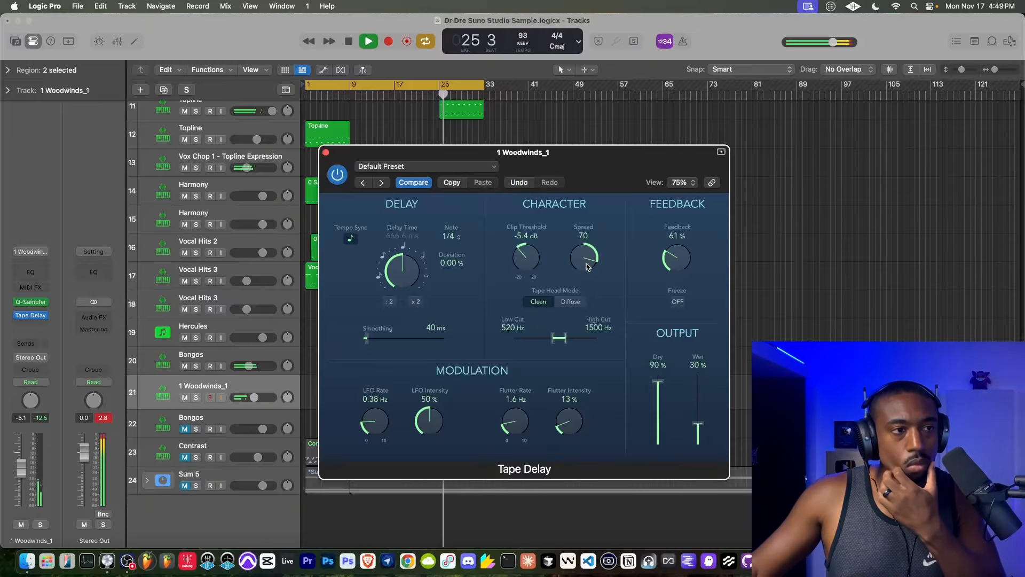
pyautogui.click(325, 153)
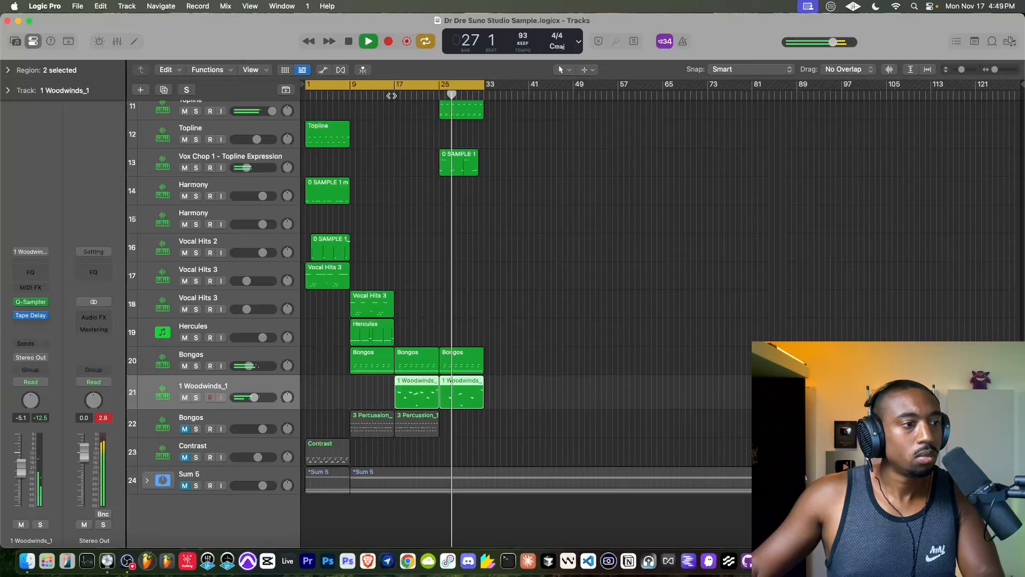
# - Play the arrangement from bar 17 and briefly toggle input monitoring on the MIC track
pyautogui.click(391, 96)
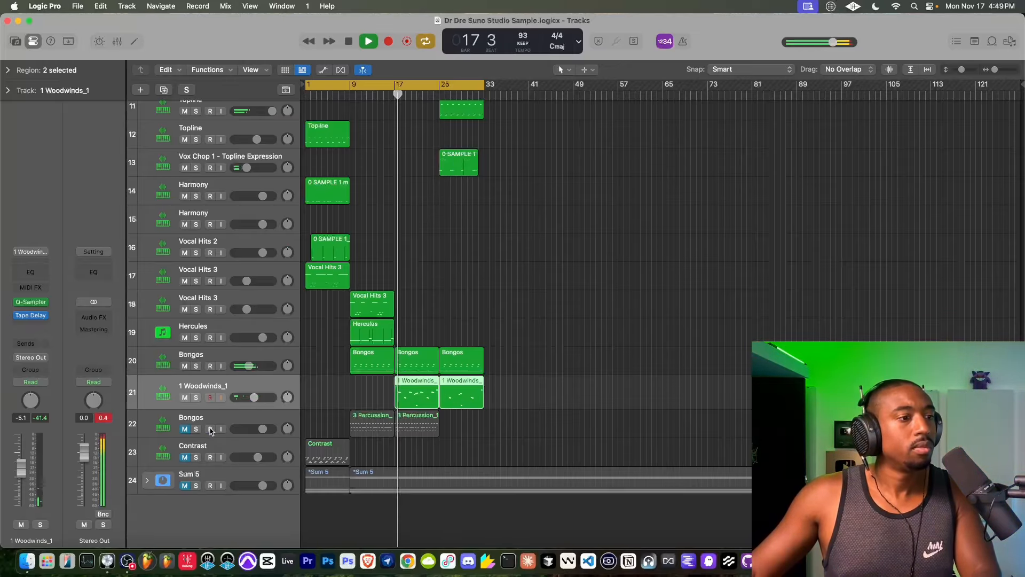
pyautogui.scroll(2, 354, 419)
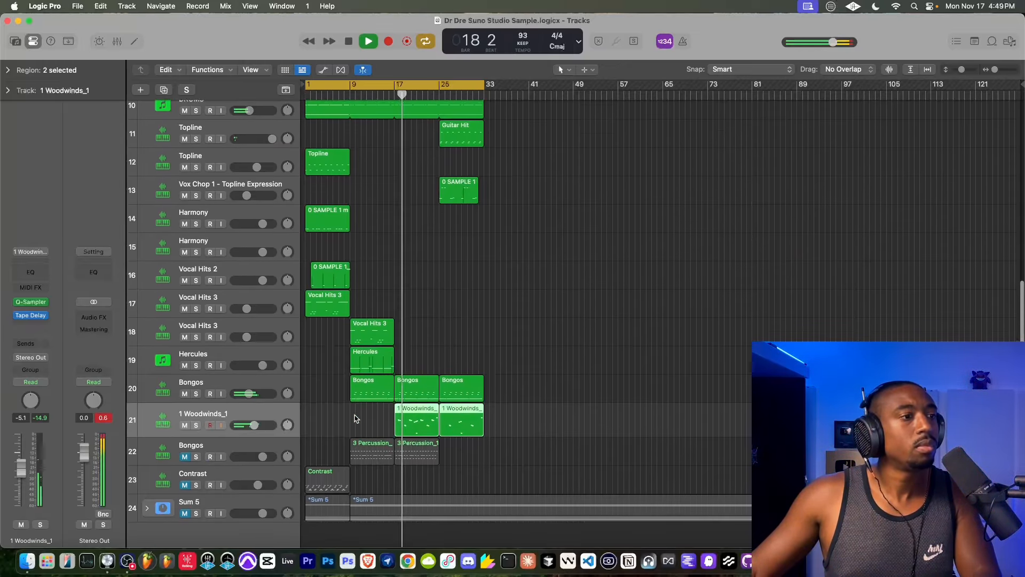
pyautogui.scroll(1, 355, 419)
pyautogui.scroll(3, 366, 384)
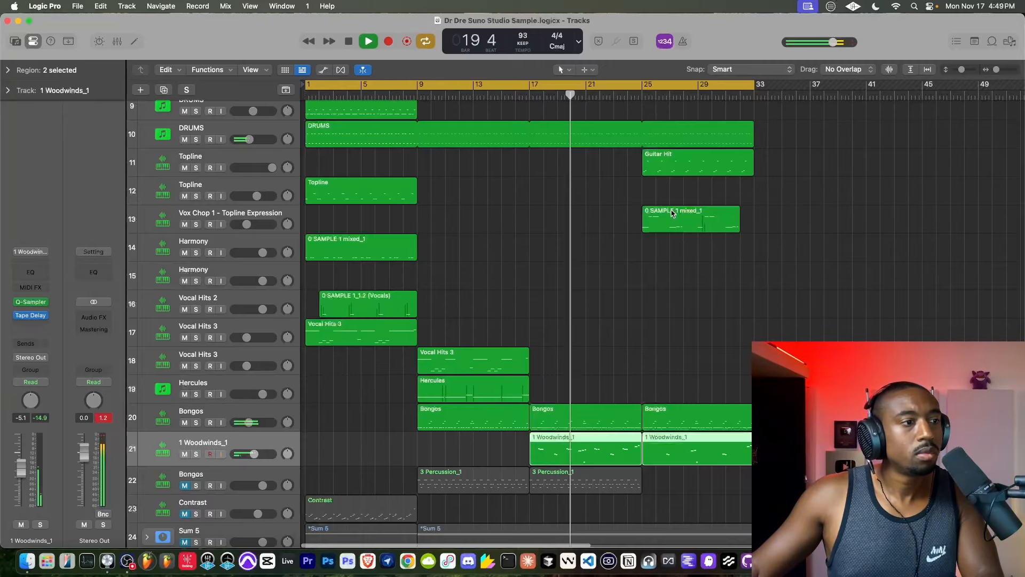
pyautogui.scroll(10, 579, 164)
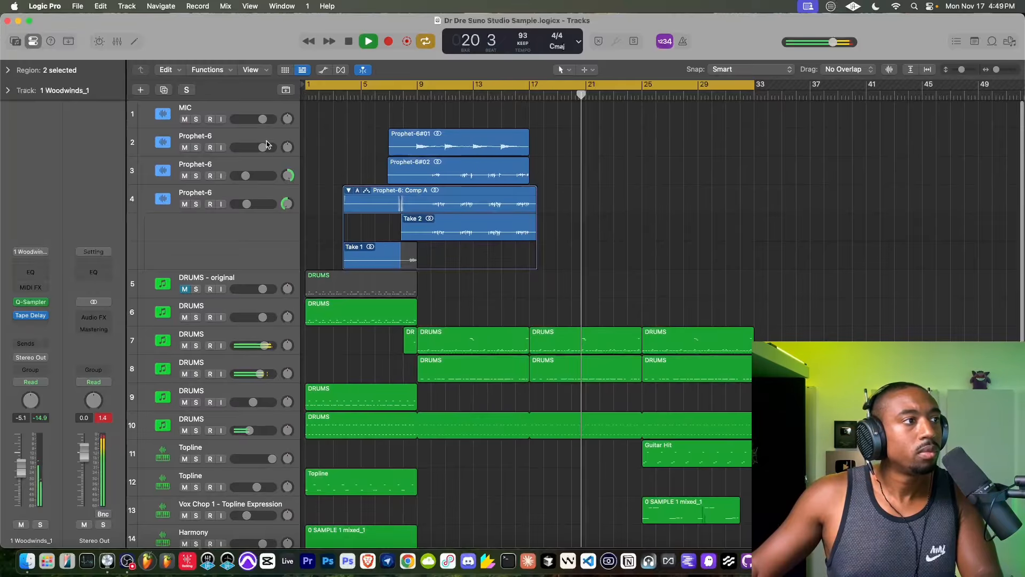
pyautogui.click(222, 119)
pyautogui.click(222, 119)
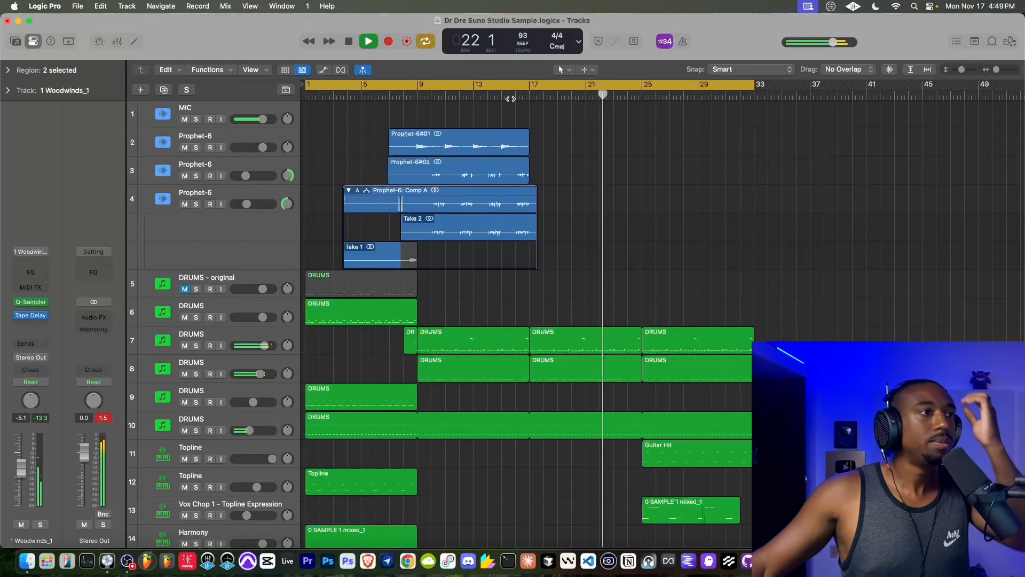
# - Create a new track with duplicate settings from Prophet-6 track 2 and move the cycle range's start to bar 17
pyautogui.click(158, 197)
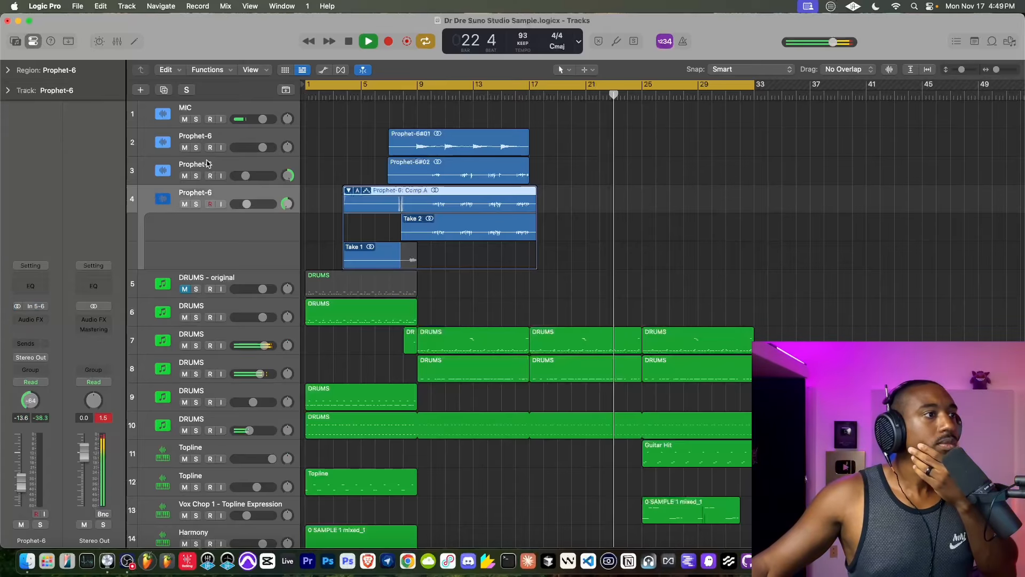
pyautogui.rightClick(247, 137)
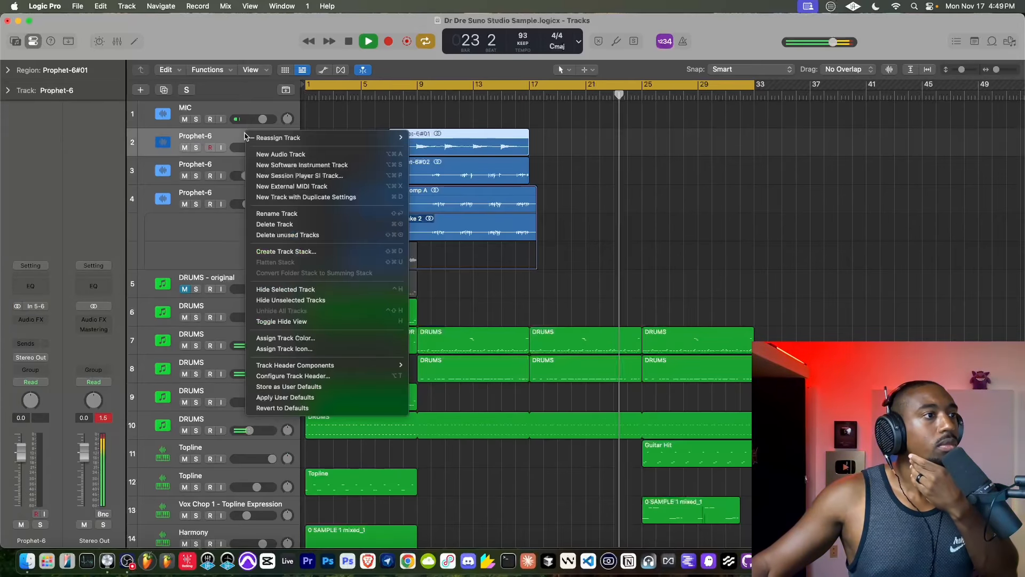
pyautogui.click(291, 197)
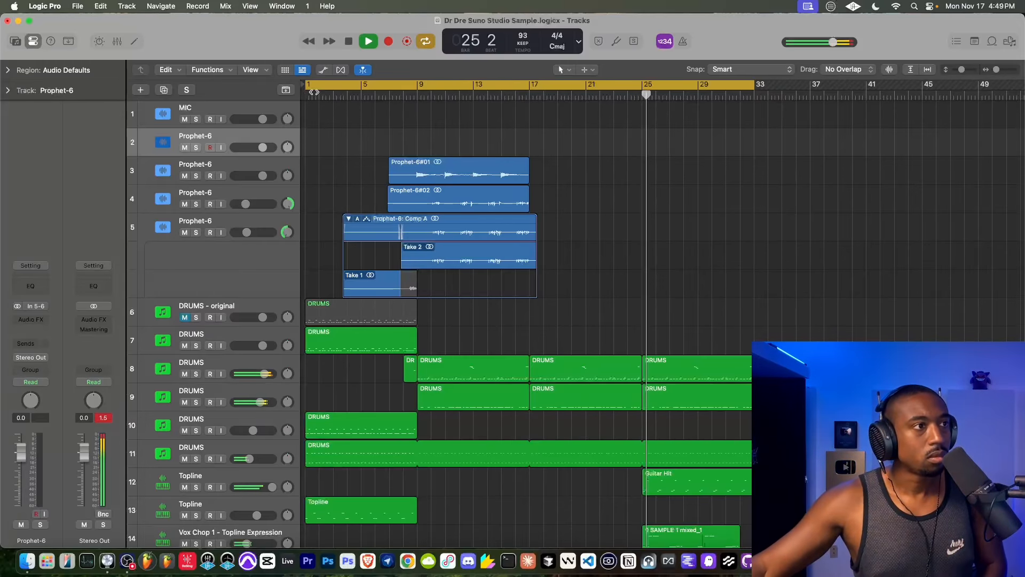
pyautogui.moveTo(307, 88); pyautogui.dragTo(530, 108)
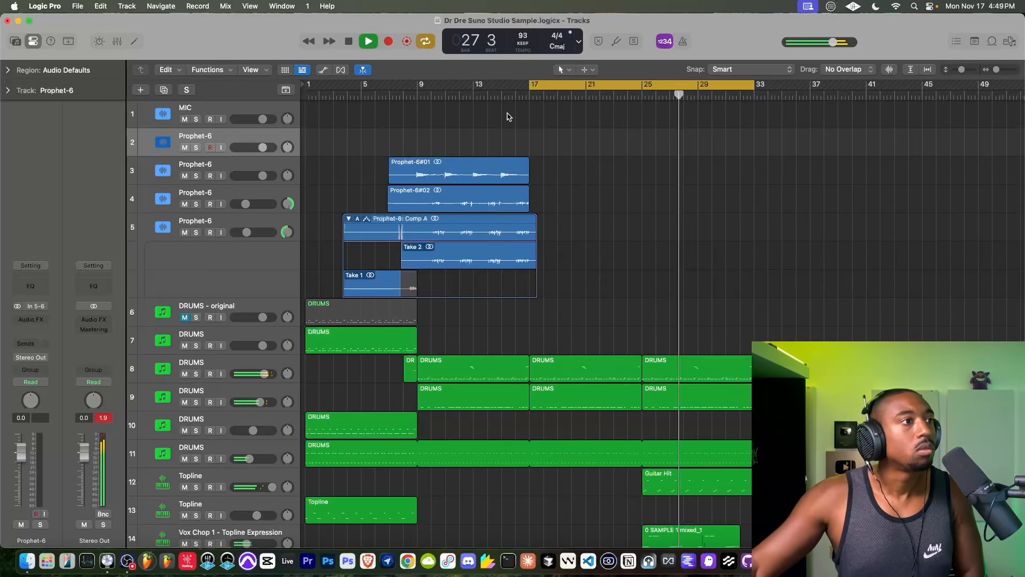
# - Enable input monitoring on the new Prophet-6 track, stop playback, and start recording a take from bar 17
pyautogui.click(222, 149)
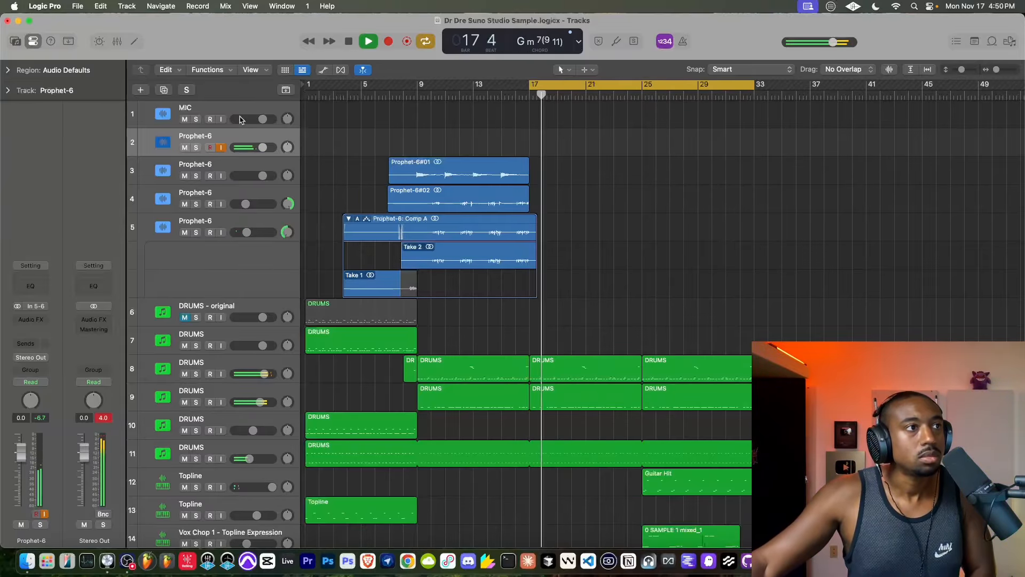
pyautogui.press('space')
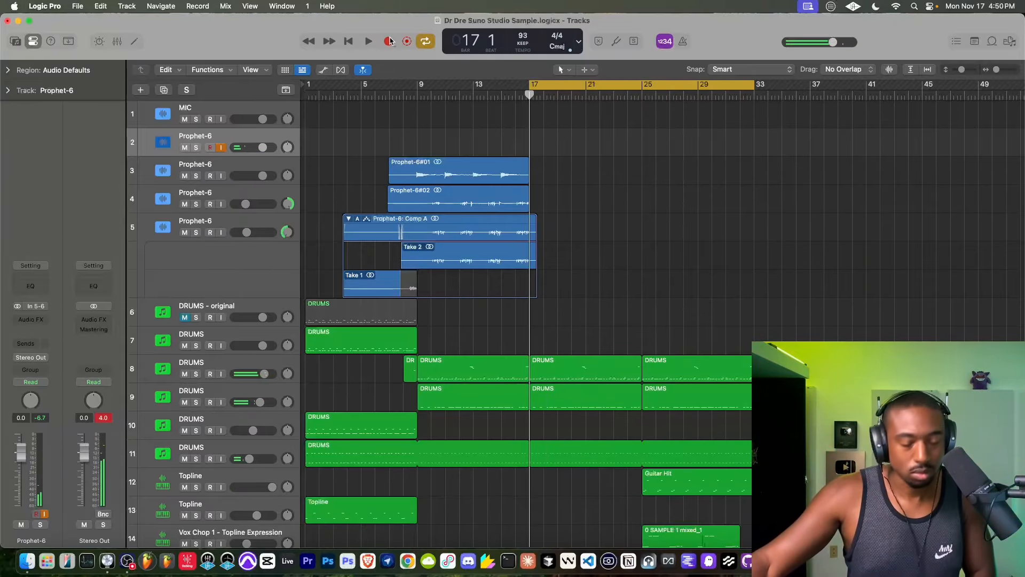
pyautogui.click(390, 41)
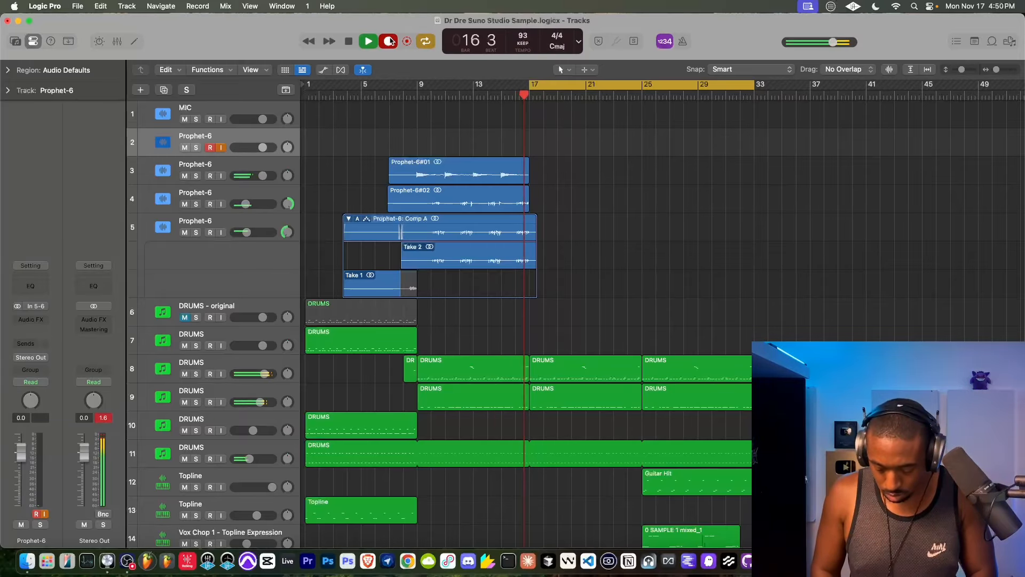
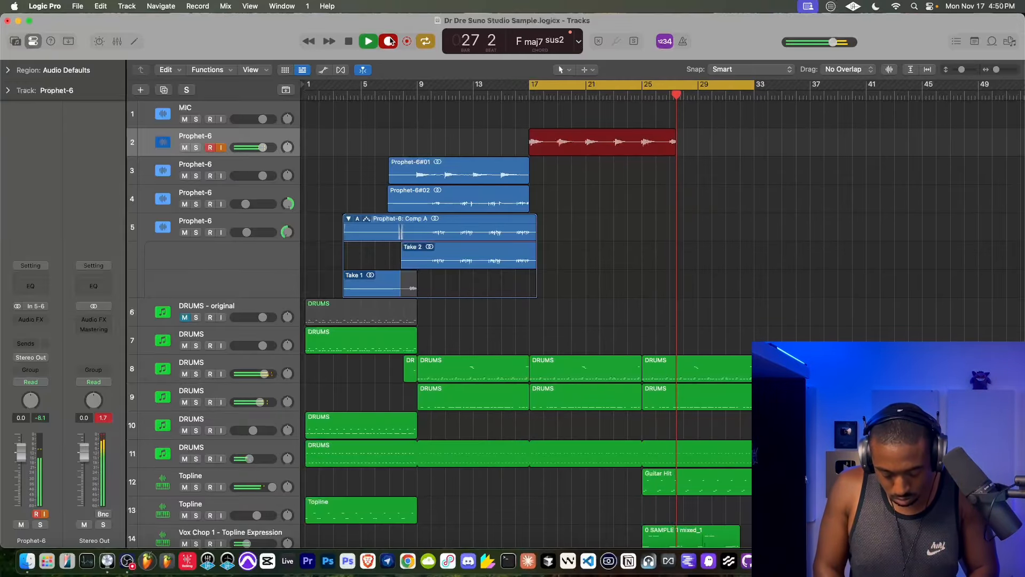
# - Stop recording, delete the new Prophet-6 take with its audio file, and turn off input monitoring on the MIC track
pyautogui.press('space')
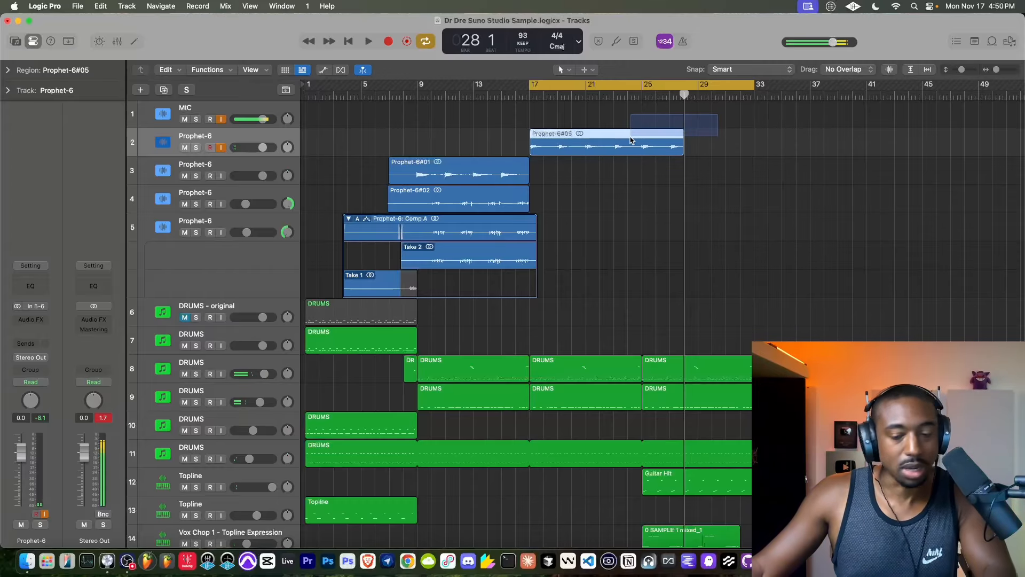
pyautogui.press('Delete')
pyautogui.click(598, 219)
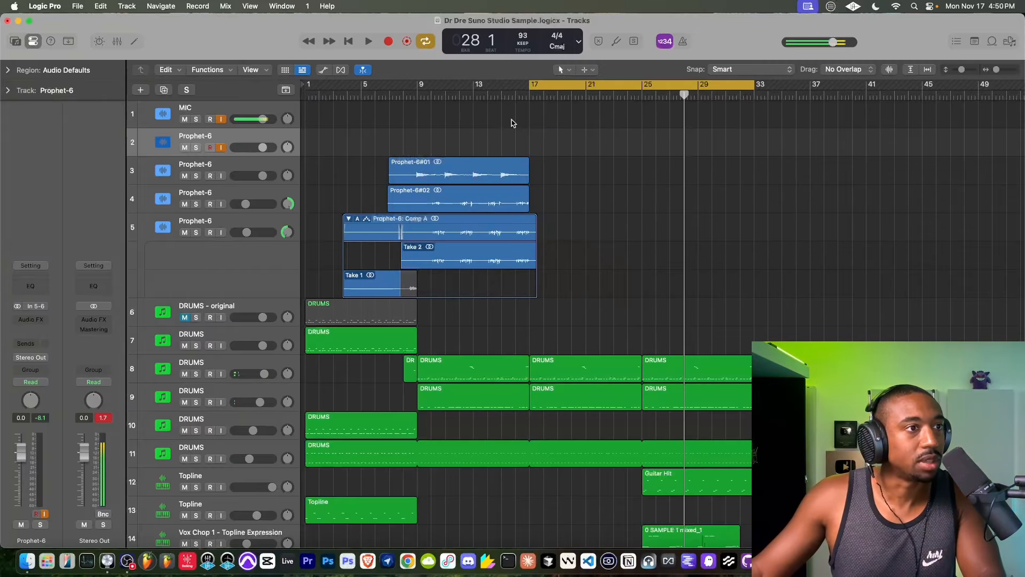
pyautogui.click(221, 119)
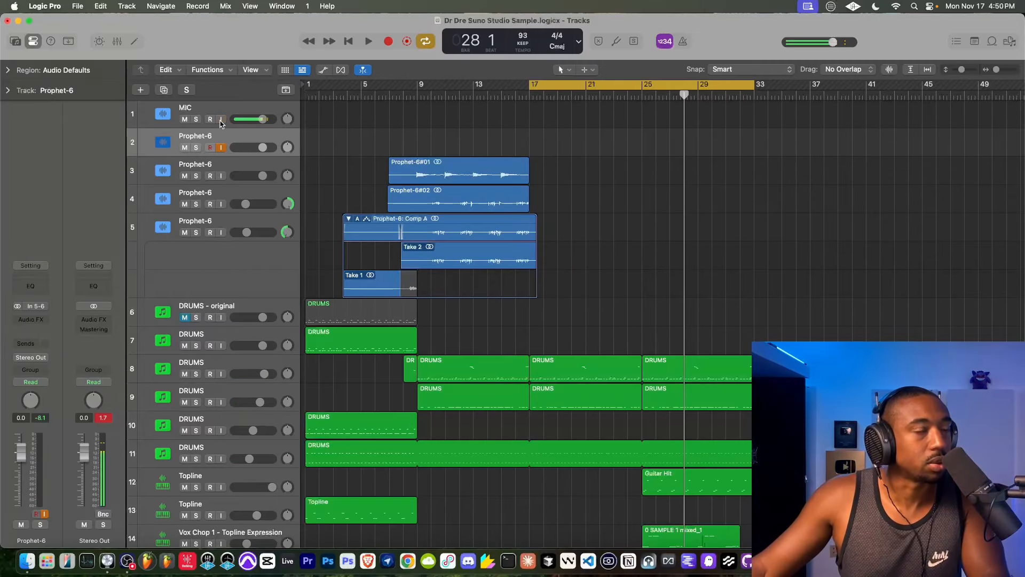
# - Rehearse over the cycled section, then record a Prophet-6 take on track 2 from bar 17 to bar 33
pyautogui.press('space')
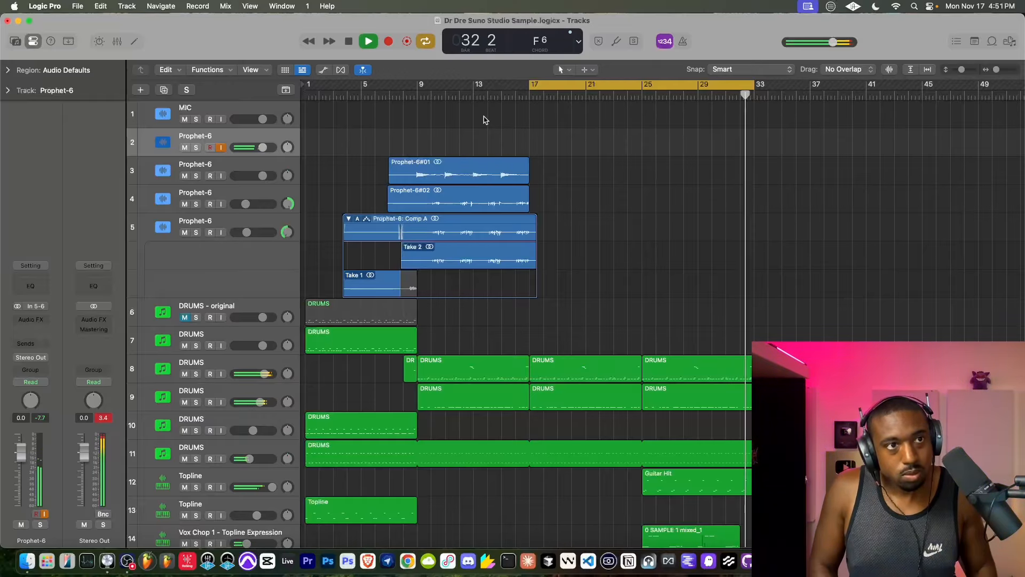
pyautogui.click(350, 41)
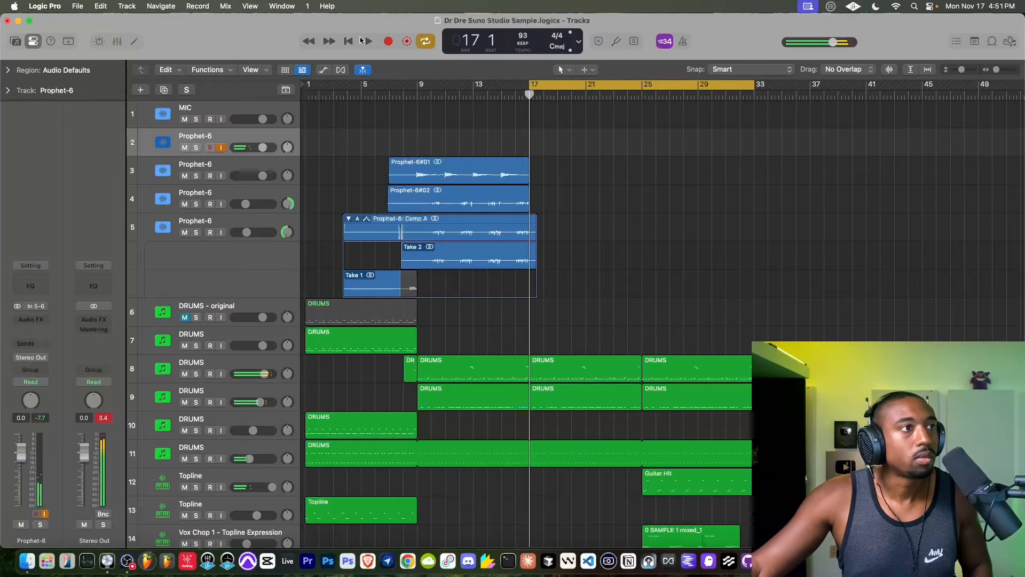
pyautogui.click(388, 41)
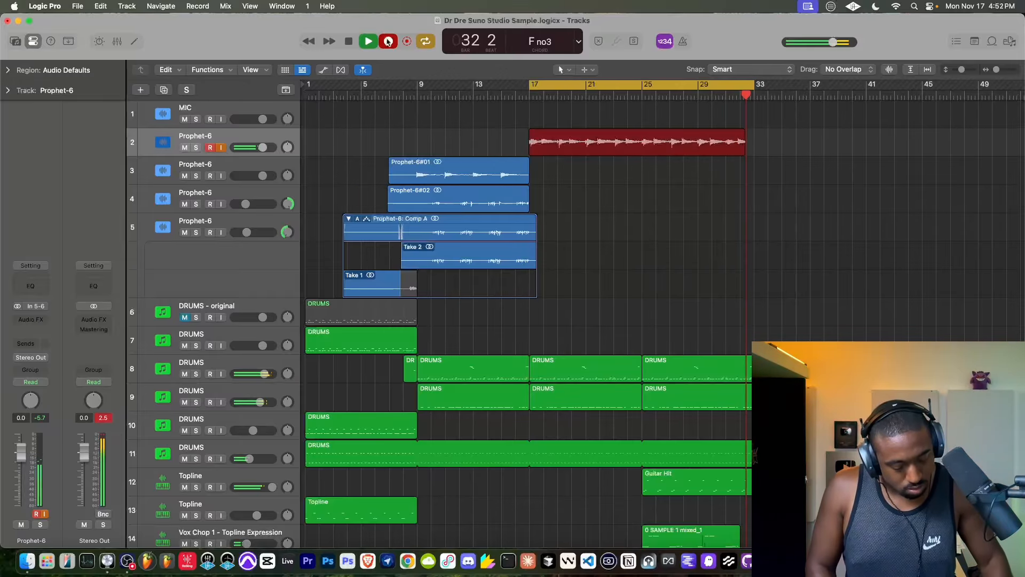
pyautogui.click(388, 41)
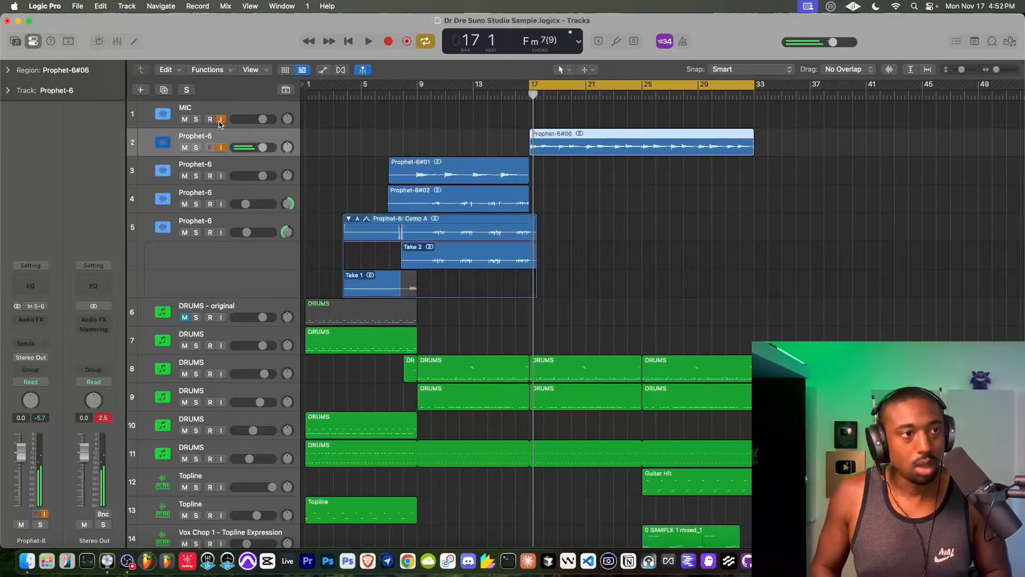
# - Delete the full-length take on Prophet-6 track 2 together with its recorded audio file
pyautogui.moveTo(624, 140); pyautogui.dragTo(592, 140)
pyautogui.press('Delete')
pyautogui.click(602, 219)
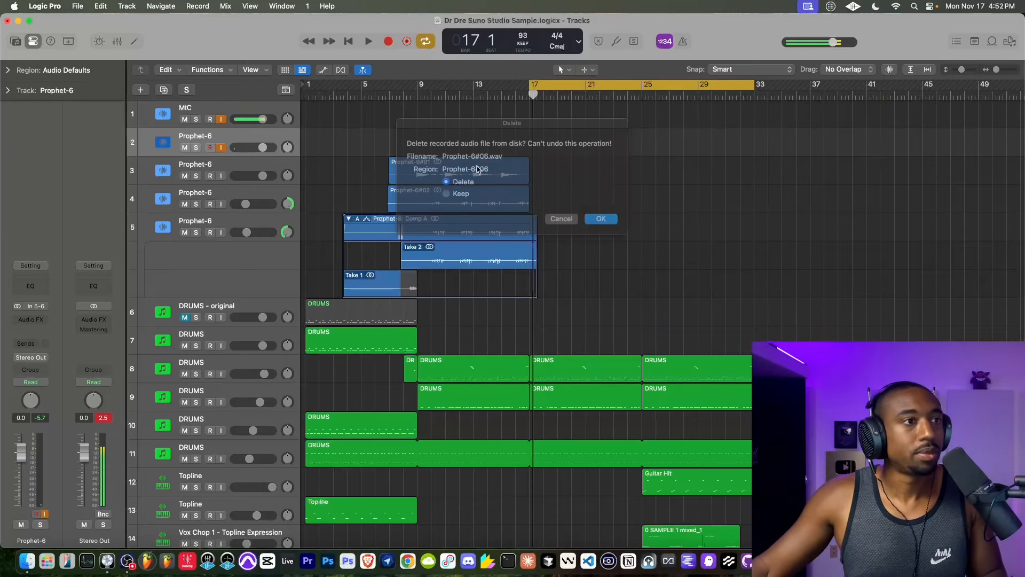
pyautogui.click(480, 95)
pyautogui.click(389, 41)
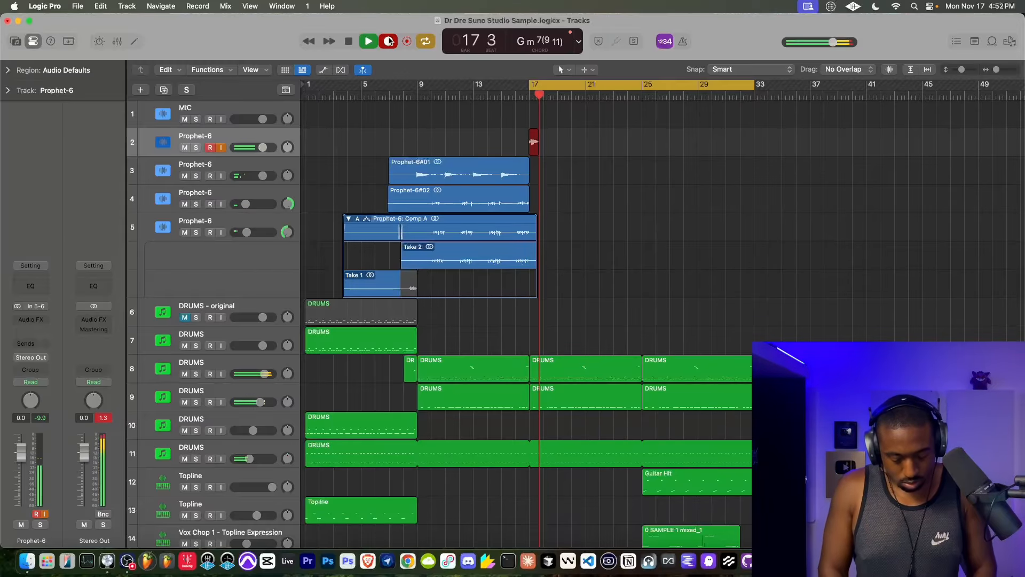
pyautogui.press('space')
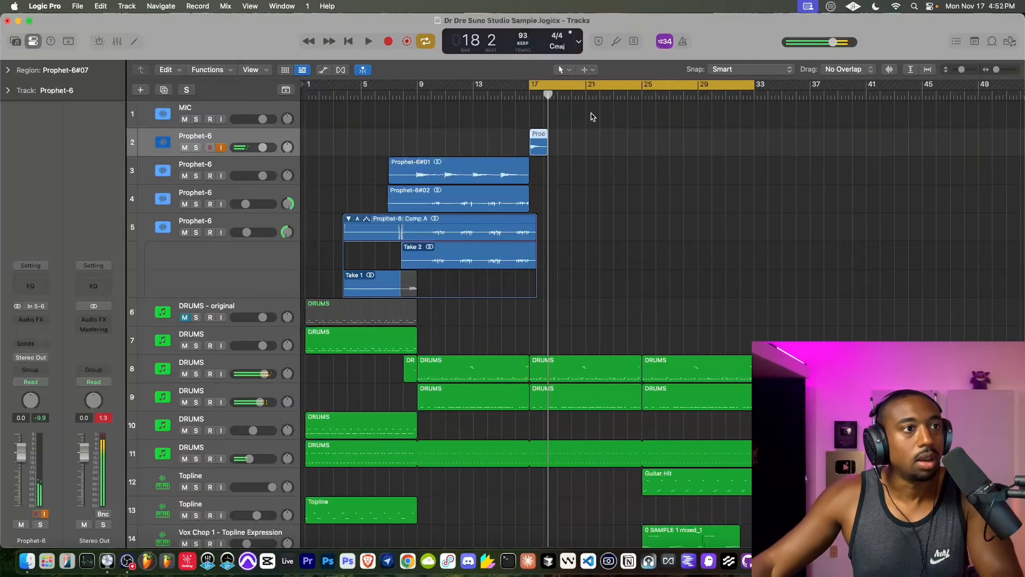
pyautogui.press('Delete')
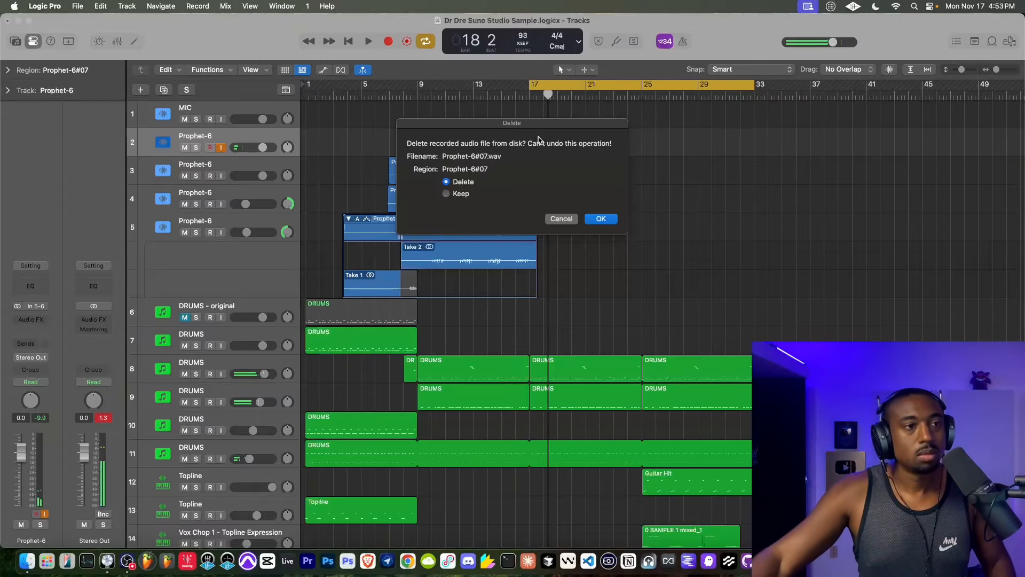
pyautogui.click(604, 220)
# - Record a take on Prophet-6 track 2 from bar 17 to about bar 32, with the playhead starting near bar 11
pyautogui.click(449, 95)
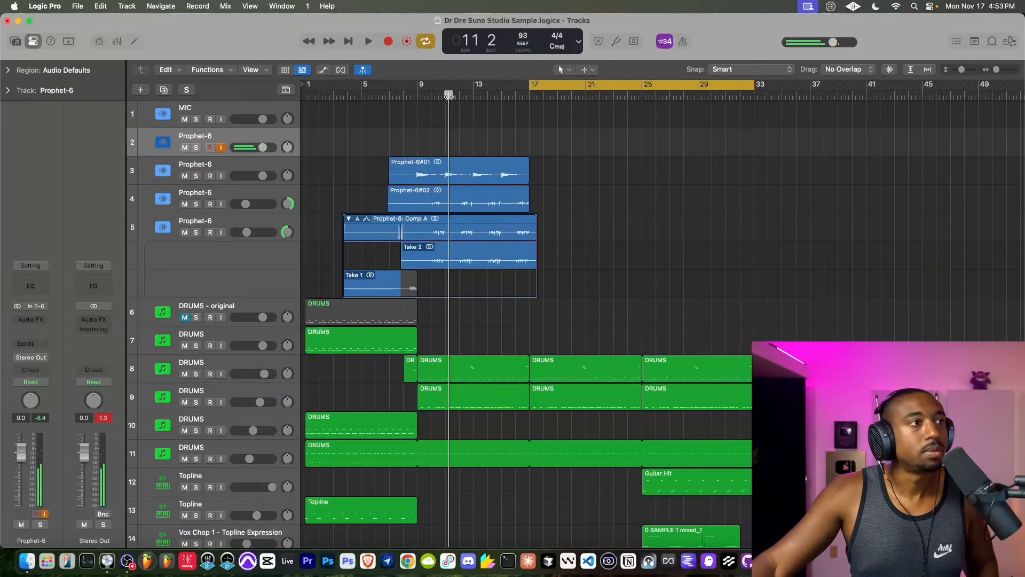
pyautogui.click(389, 41)
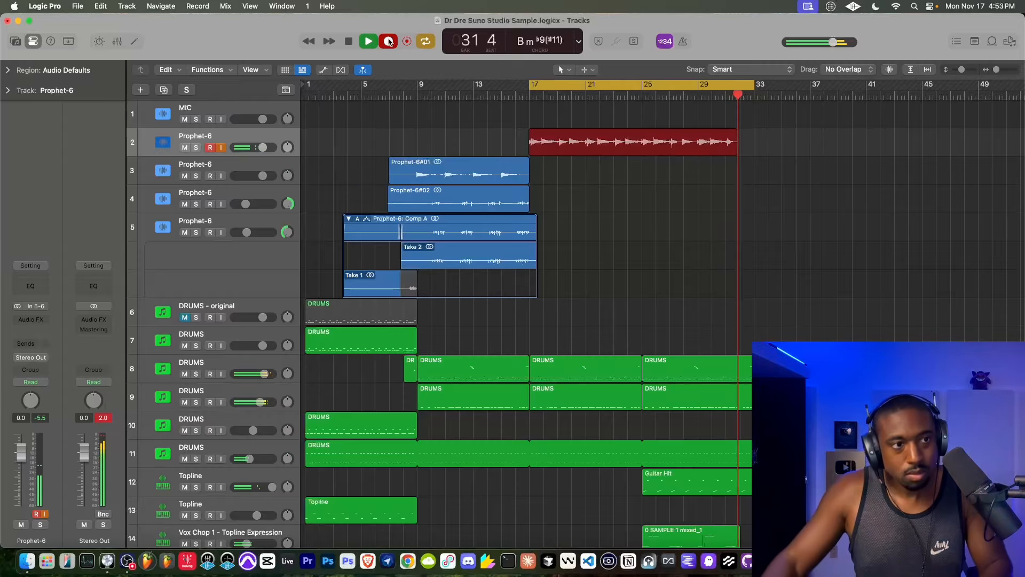
pyautogui.press('space')
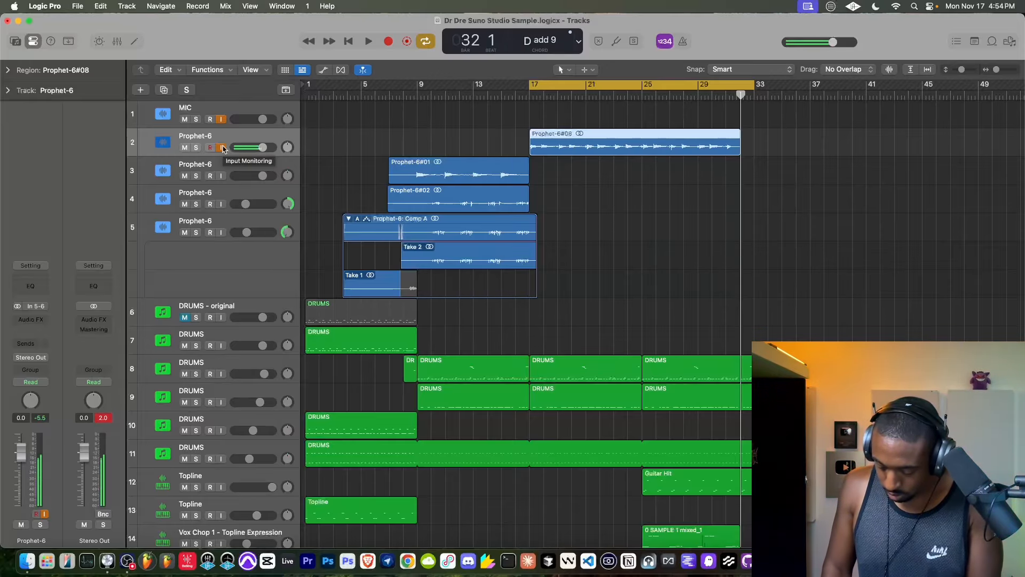
# - Try recording a second take over the Prophet-6 track 2 region from bar 17, then undo that recording
pyautogui.click(482, 92)
pyautogui.click(388, 43)
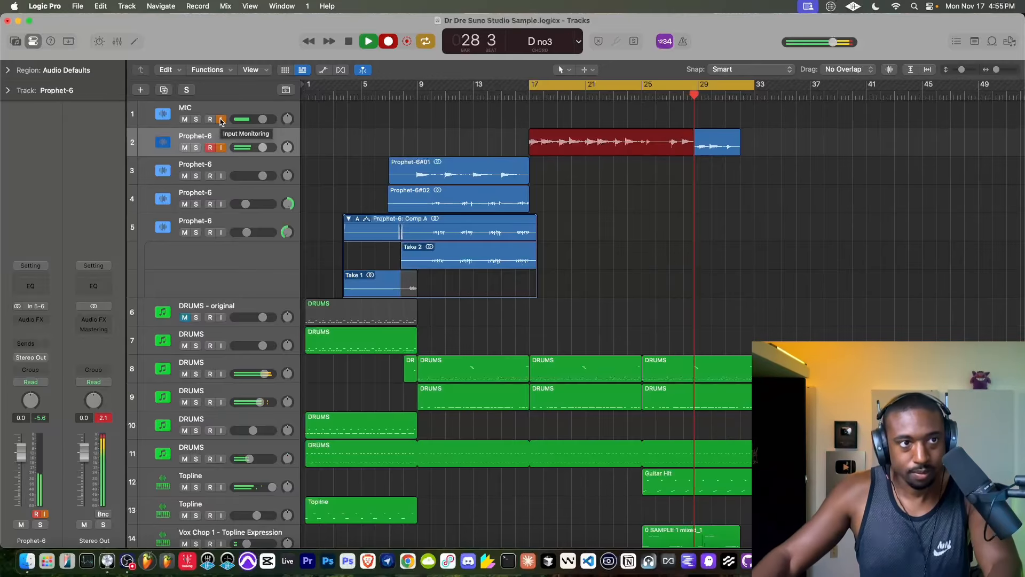
pyautogui.press('space')
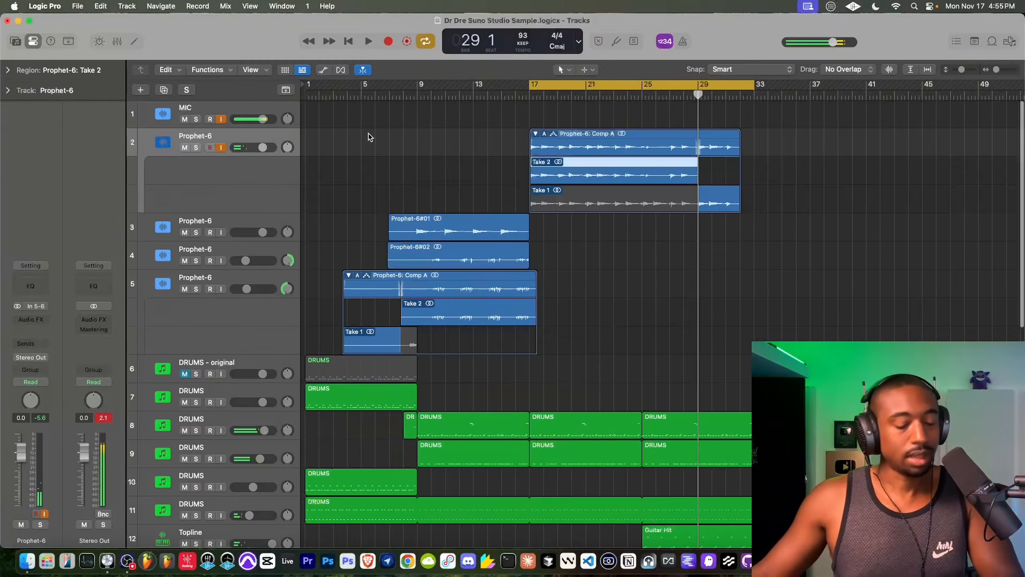
pyautogui.press('super+z')
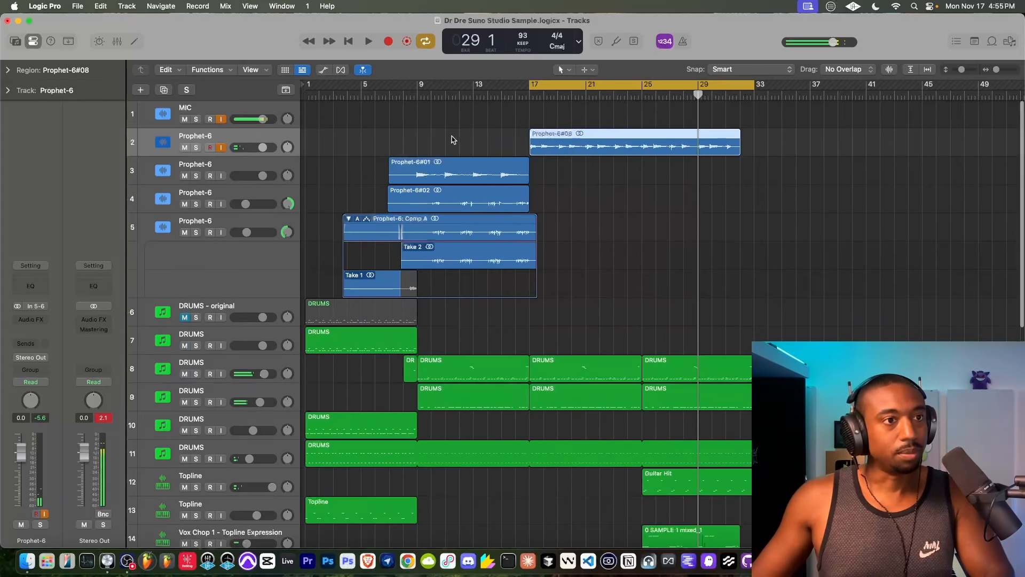
# - Create a new track with duplicate settings from Prophet-6 track 2 and delete the recorded region and audio file on track 2
pyautogui.rightClick(261, 139)
pyautogui.click(320, 198)
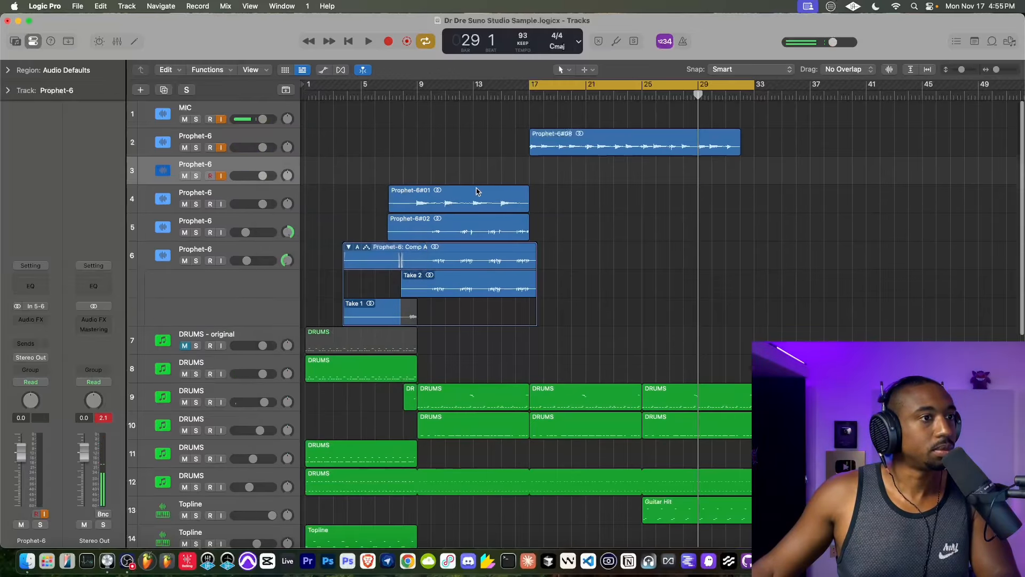
pyautogui.click(583, 131)
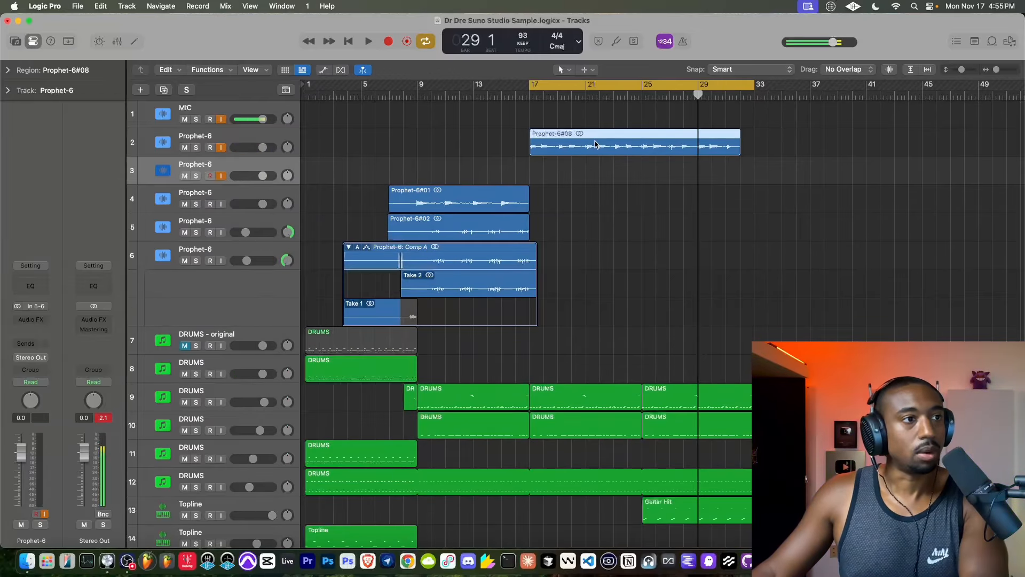
pyautogui.press('BackSpace')
pyautogui.click(600, 218)
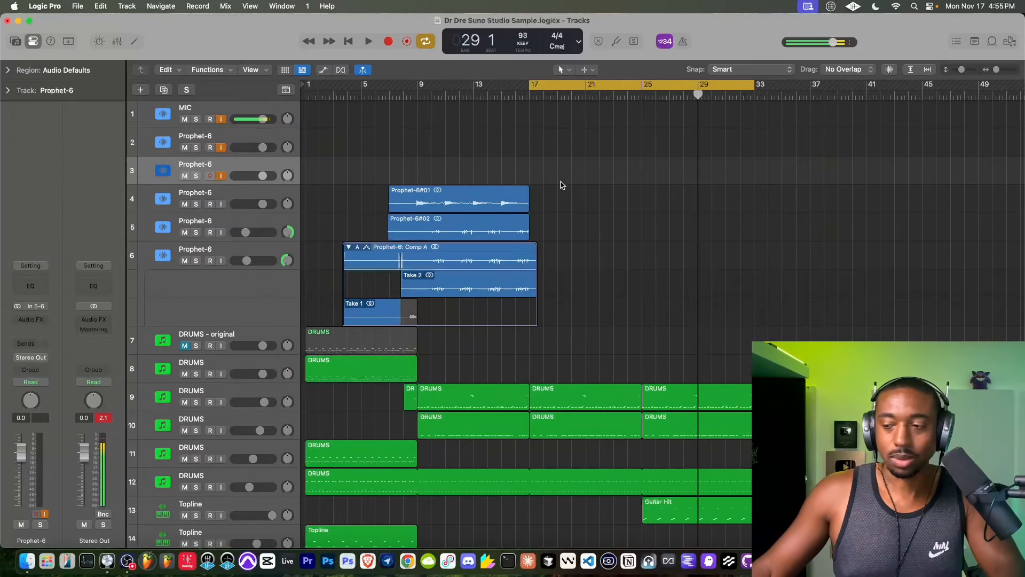
# - Turn off input monitoring on Prophet-6 track 2 and record on track 3 over bars 17 to 33, with the playhead starting at bar 16
pyautogui.click(514, 96)
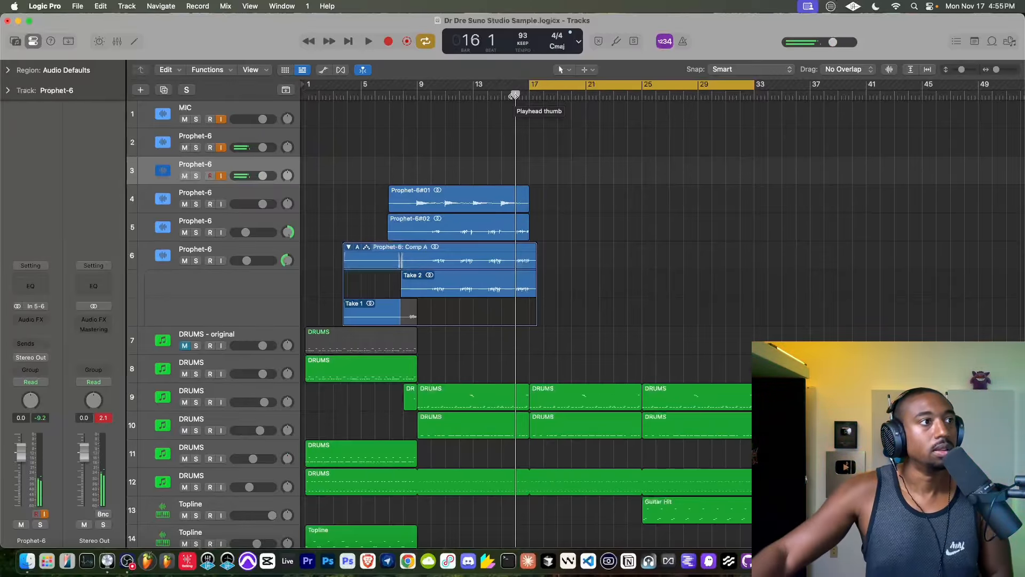
pyautogui.click(221, 147)
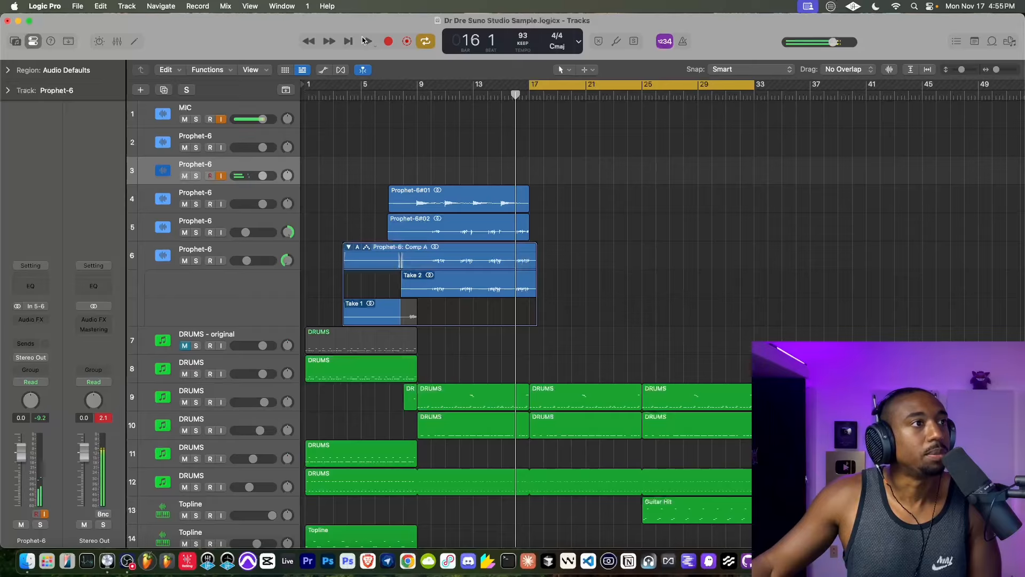
pyautogui.click(387, 41)
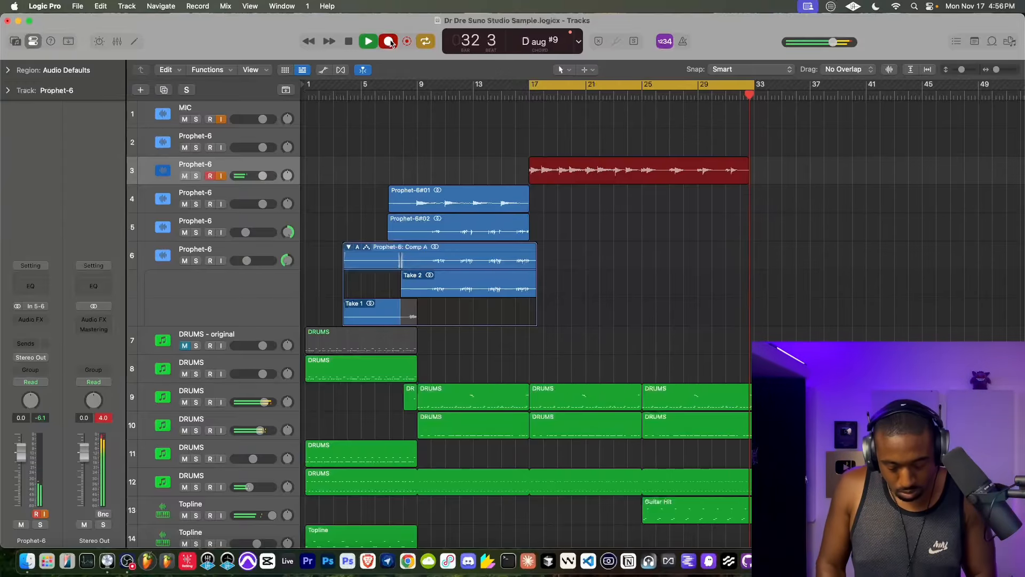
pyautogui.press('space')
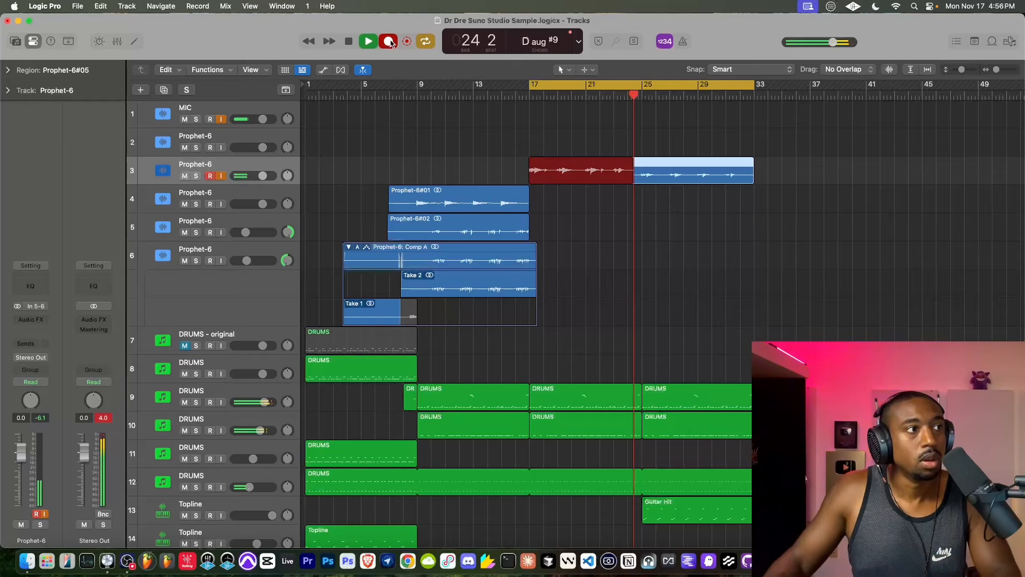
pyautogui.press('space')
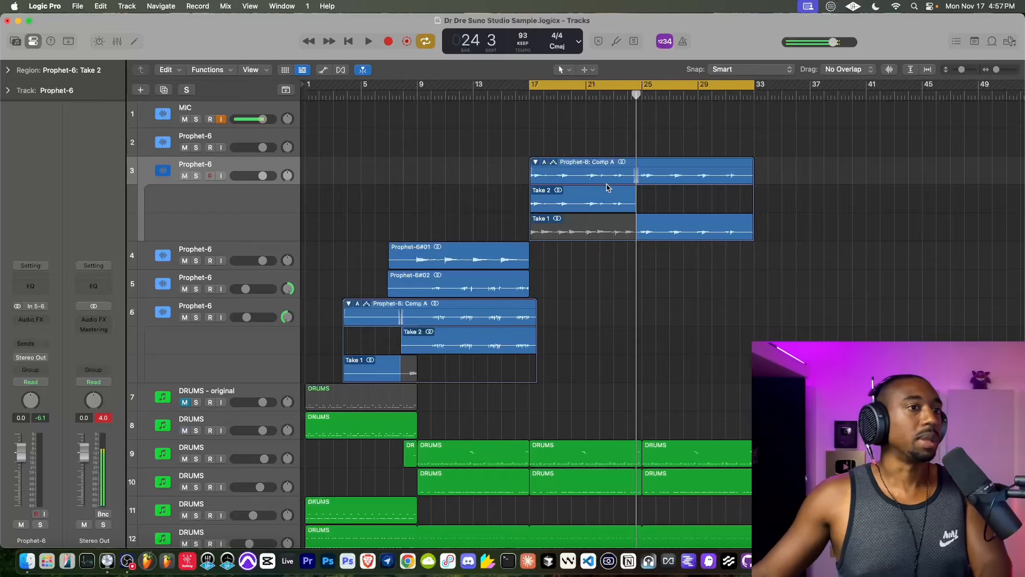
# - Play the new take folder briefly and comp Take 1 in place of Take 2 on Prophet-6 track 3
pyautogui.click(369, 42)
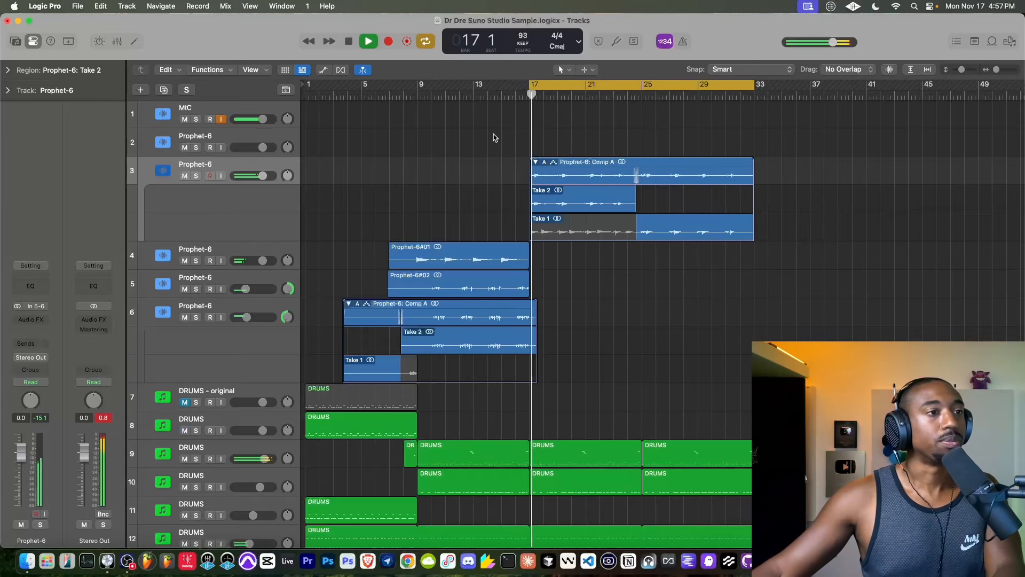
pyautogui.press('space')
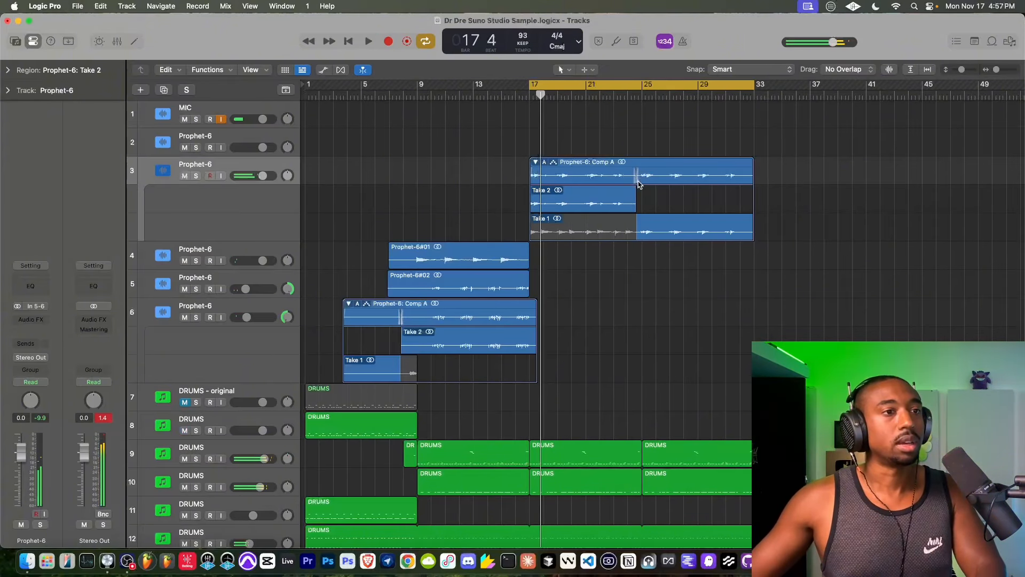
pyautogui.click(632, 228)
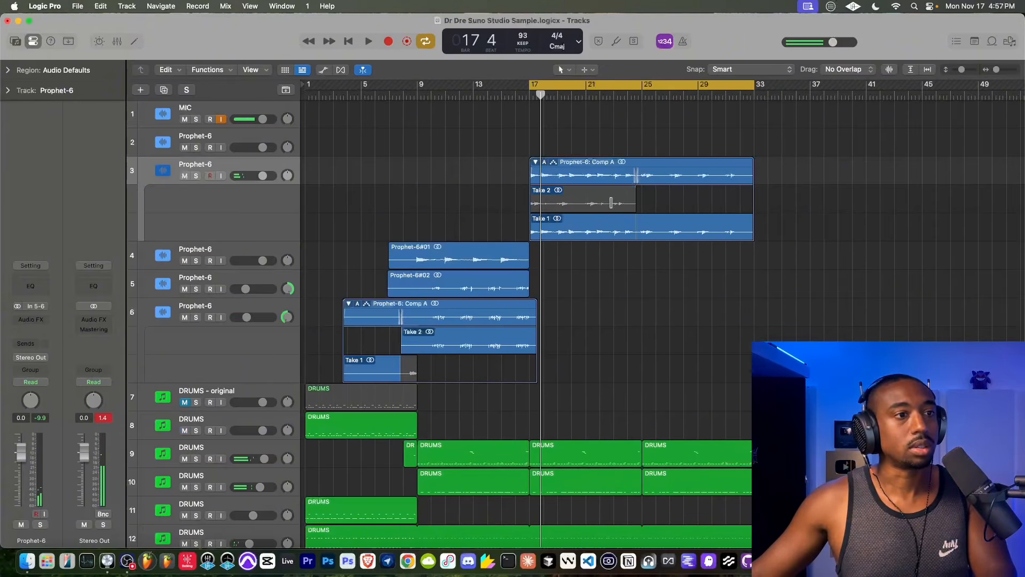
# - Play the comp, turn off MIC input monitoring, and lower the volume of Prophet-6 track 3 to -8.2 dB
pyautogui.press('space')
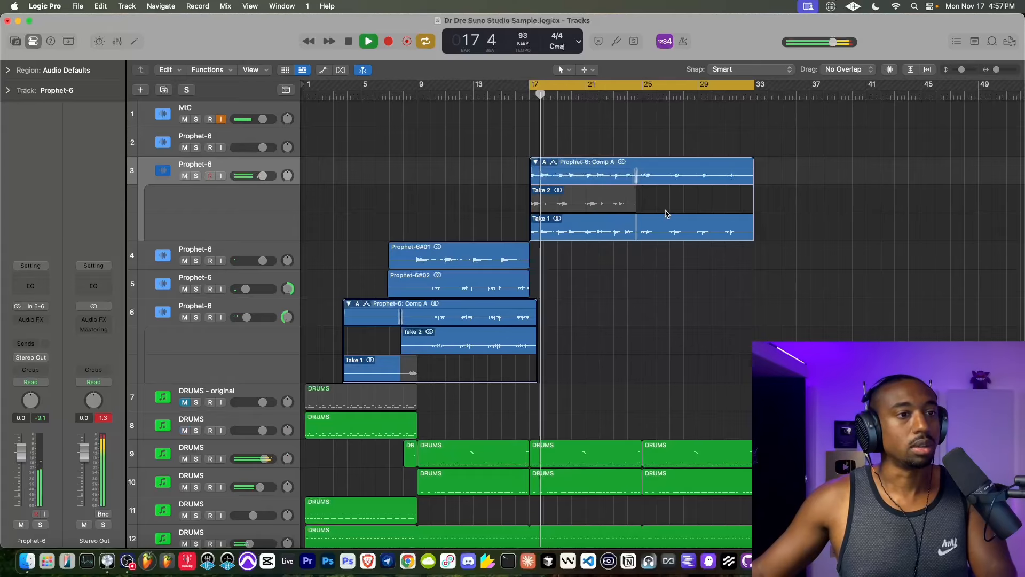
pyautogui.click(223, 122)
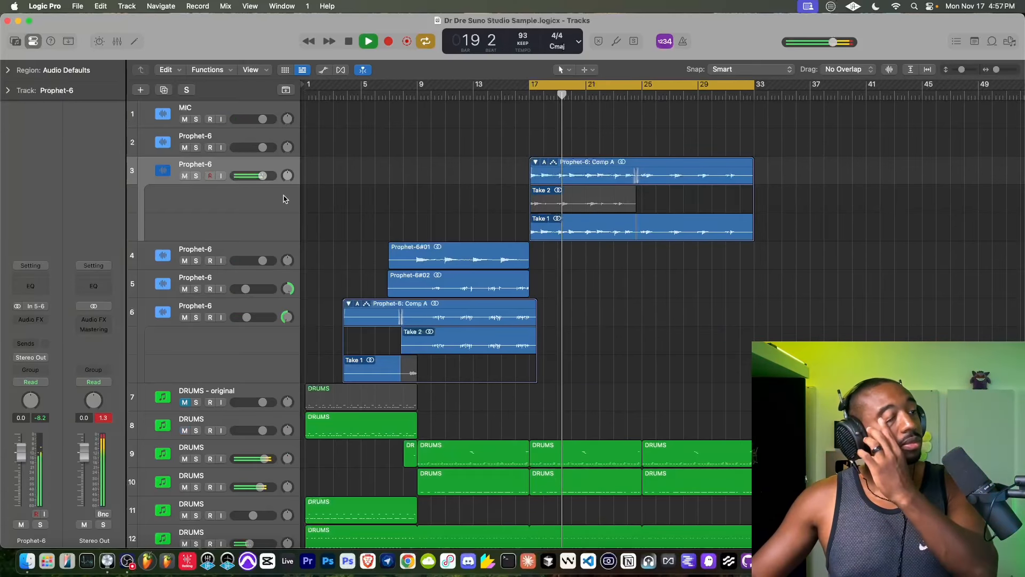
pyautogui.moveTo(235, 176); pyautogui.dragTo(240, 178)
pyautogui.rightClick(205, 161)
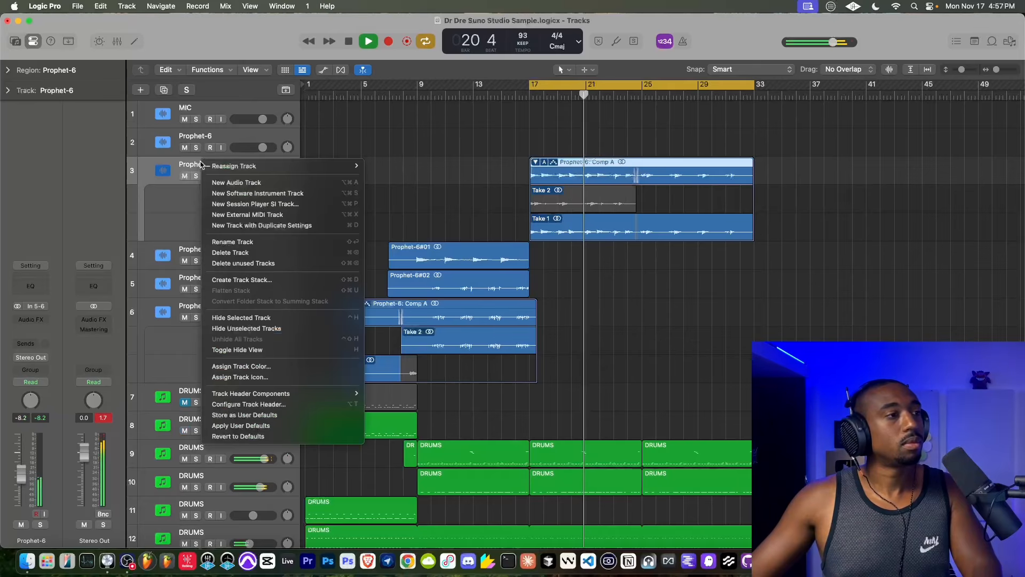
pyautogui.click(261, 194)
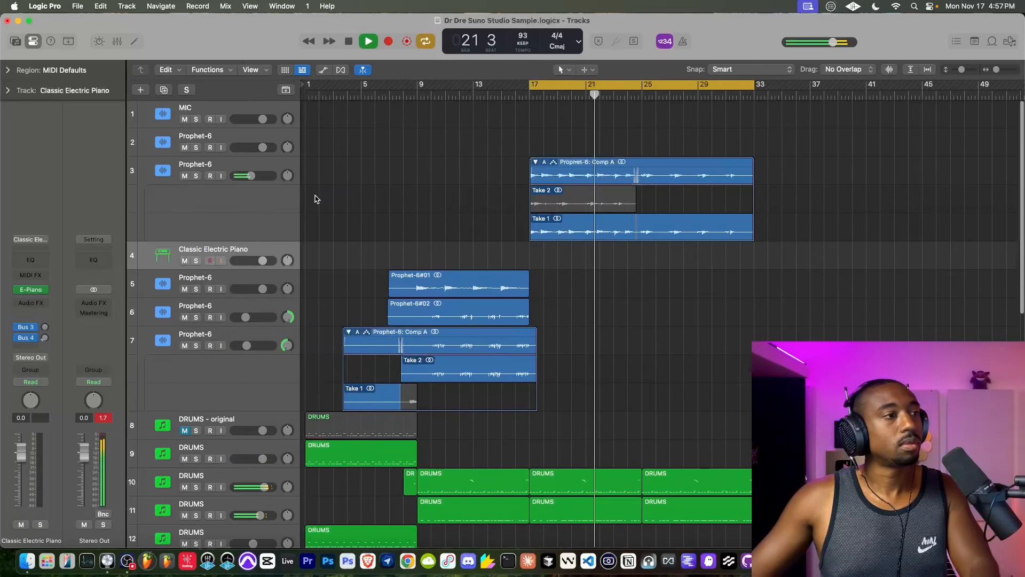
pyautogui.press('super+z')
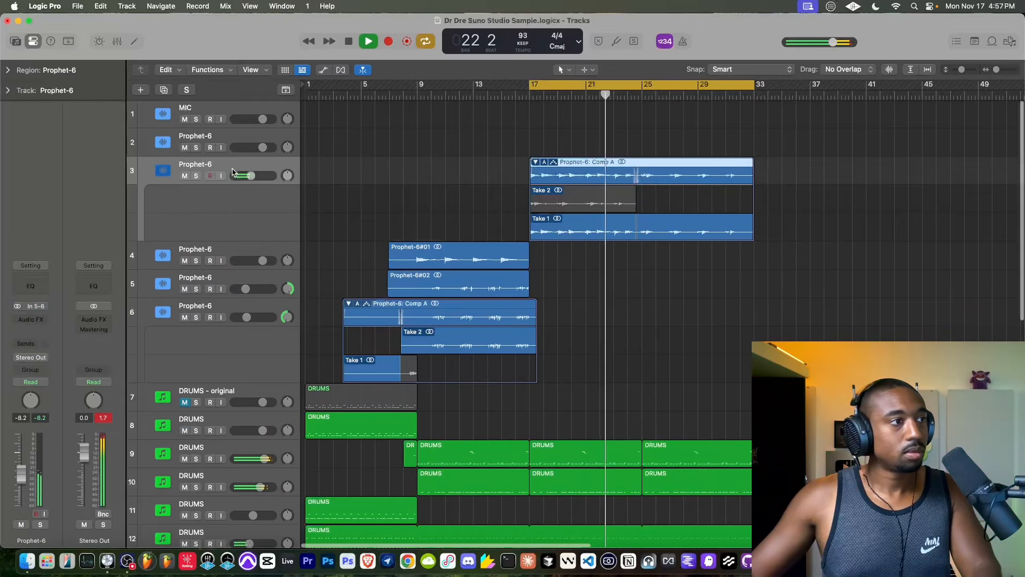
# - Create a new track with duplicate settings from Prophet-6 track 3 and enable input monitoring on the MIC track
pyautogui.rightClick(236, 169)
pyautogui.click(278, 233)
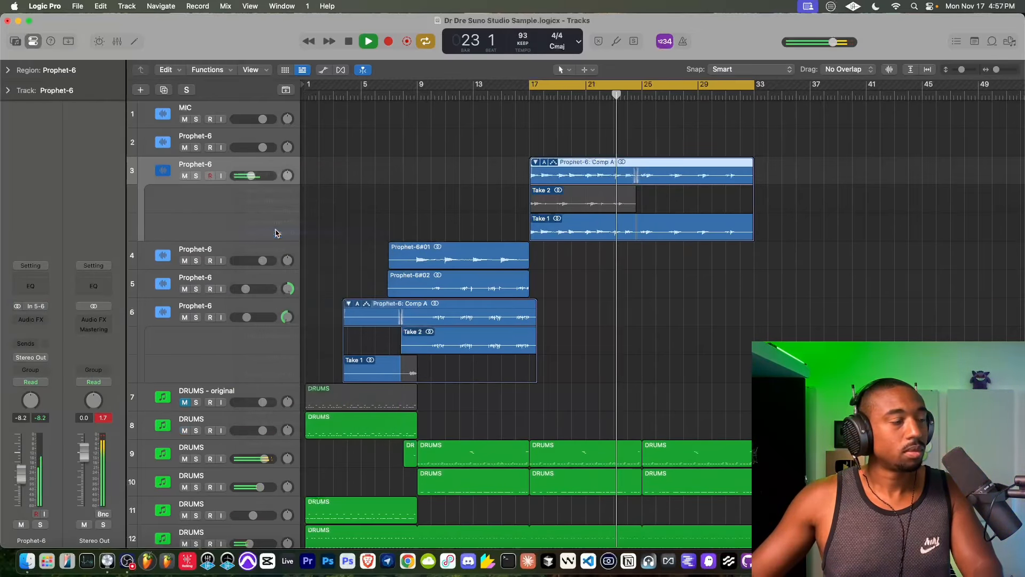
pyautogui.click(222, 119)
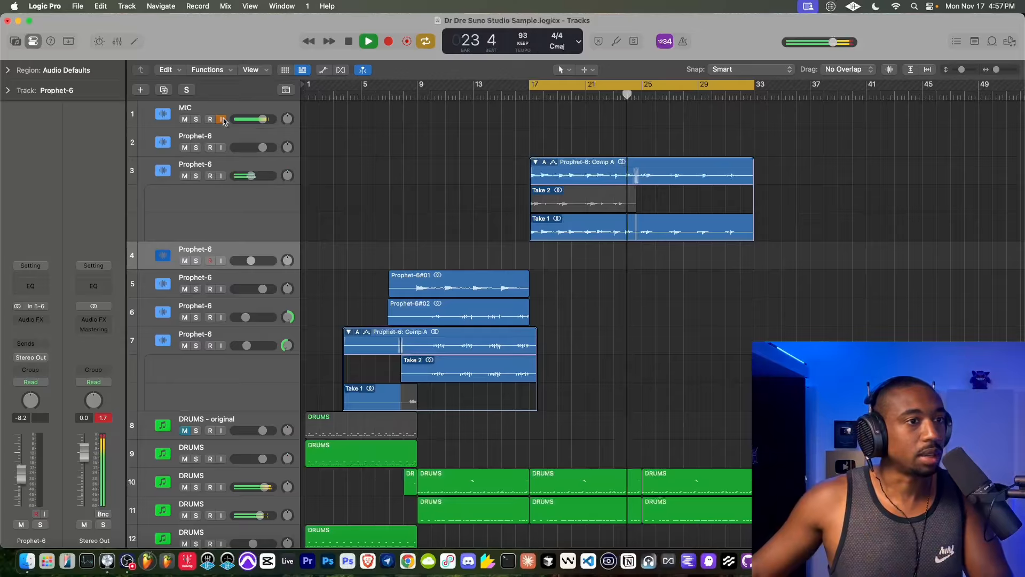
# - Turn off input monitoring on the MIC track and briefly solo-check the two Topline tracks during playback
pyautogui.click(222, 119)
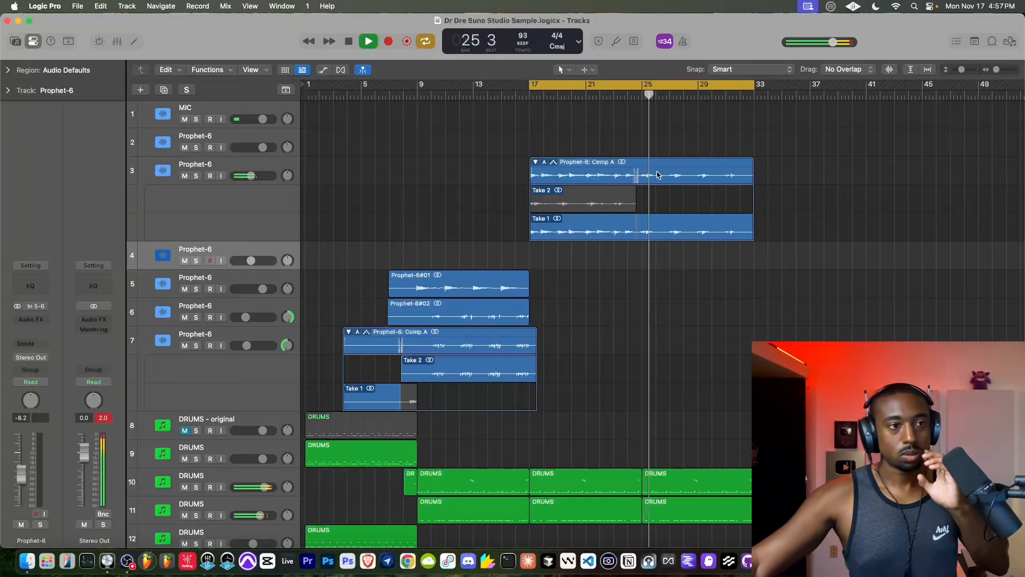
pyautogui.scroll(-10, 658, 174)
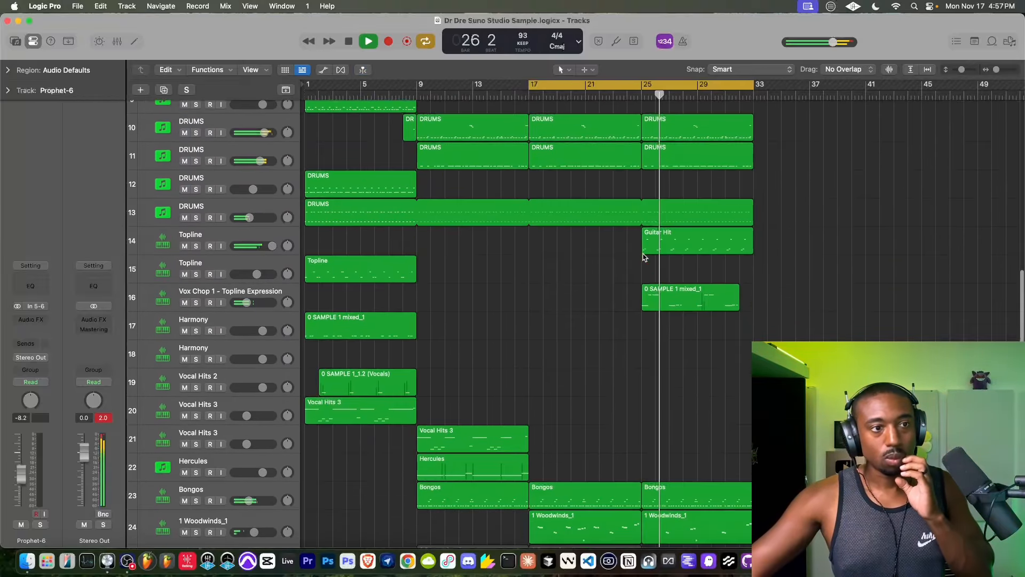
pyautogui.scroll(-3, 645, 257)
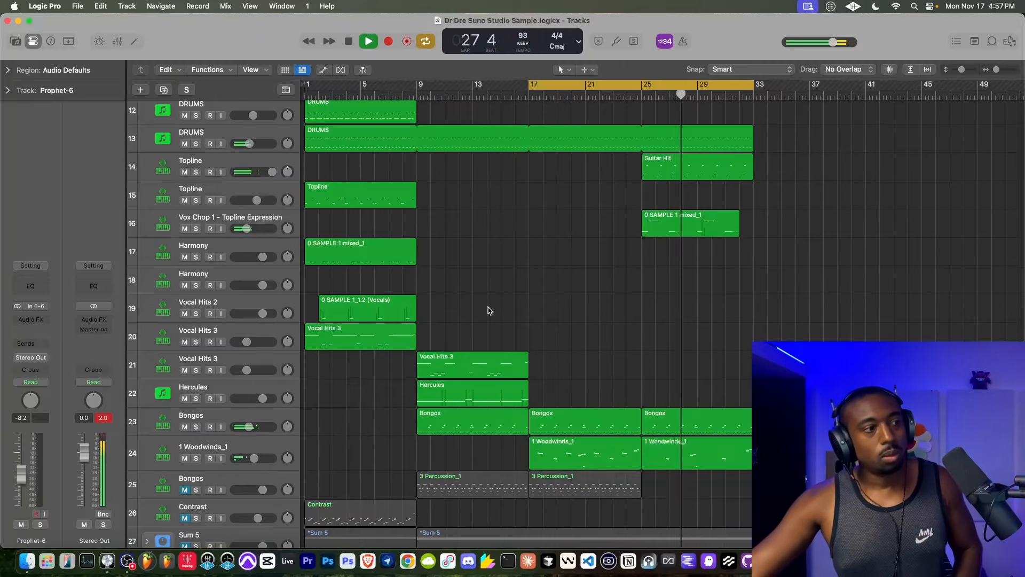
pyautogui.scroll(2, 498, 316)
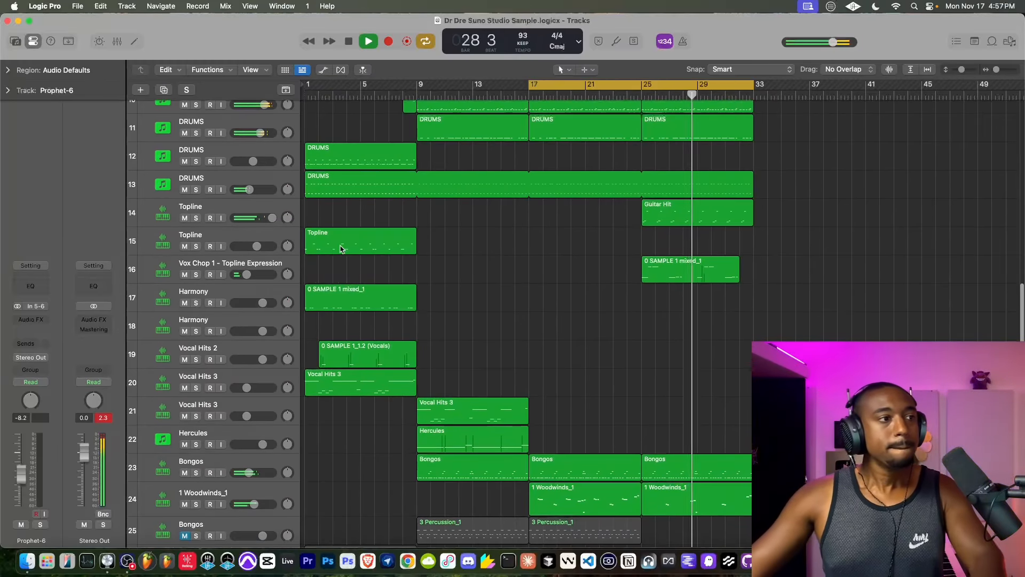
pyautogui.click(197, 218)
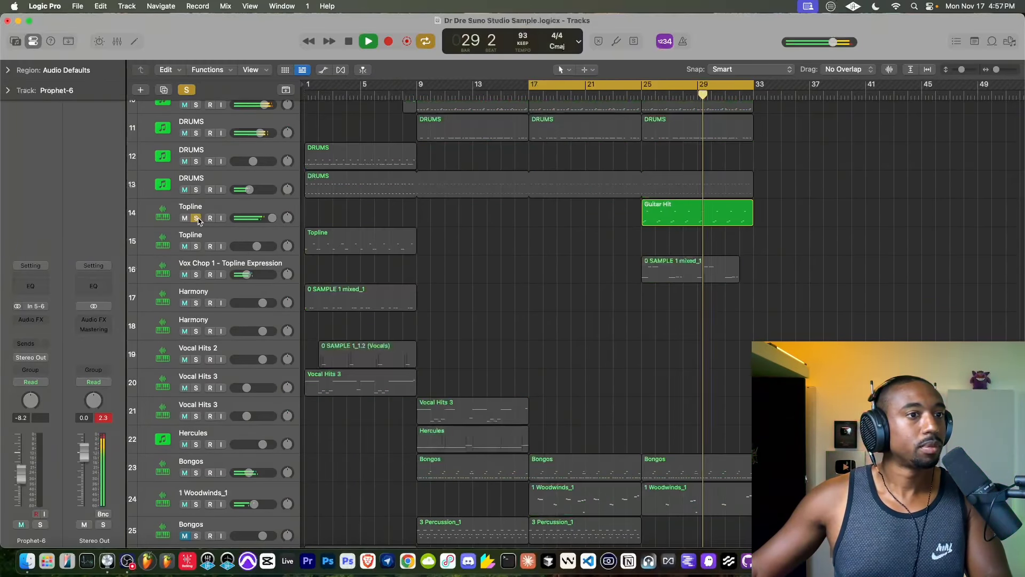
pyautogui.click(197, 218)
pyautogui.click(197, 247)
pyautogui.click(197, 247)
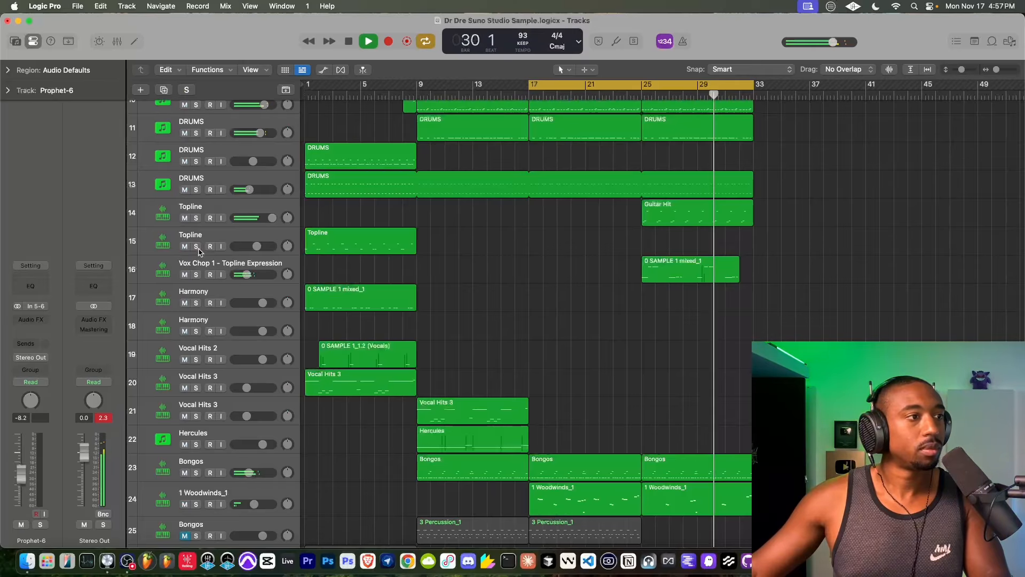
# - Solo the Vox Chop 1 - Topline Expression track and insert a Channel EQ after its Sample Delay
pyautogui.click(196, 275)
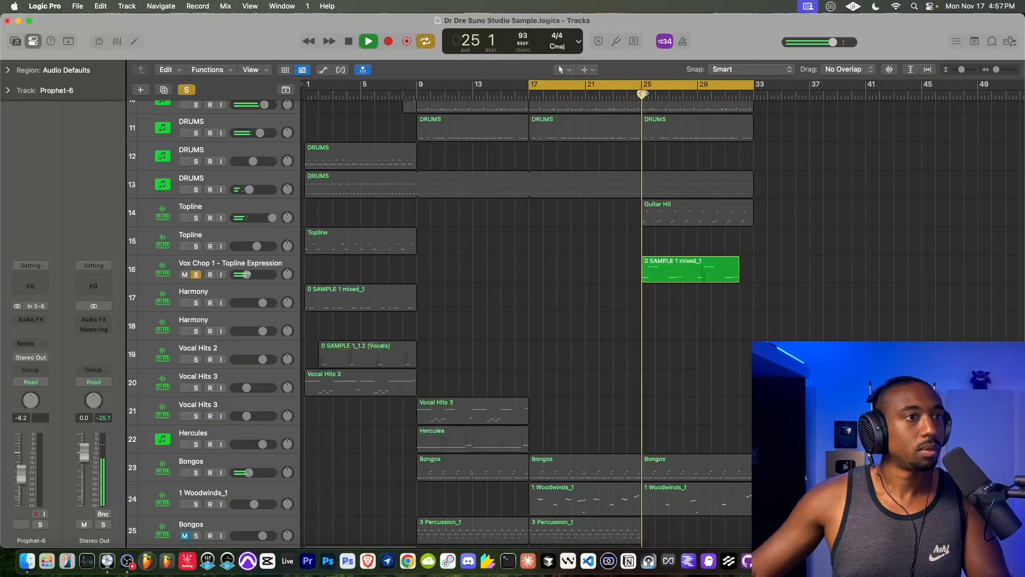
pyautogui.click(241, 266)
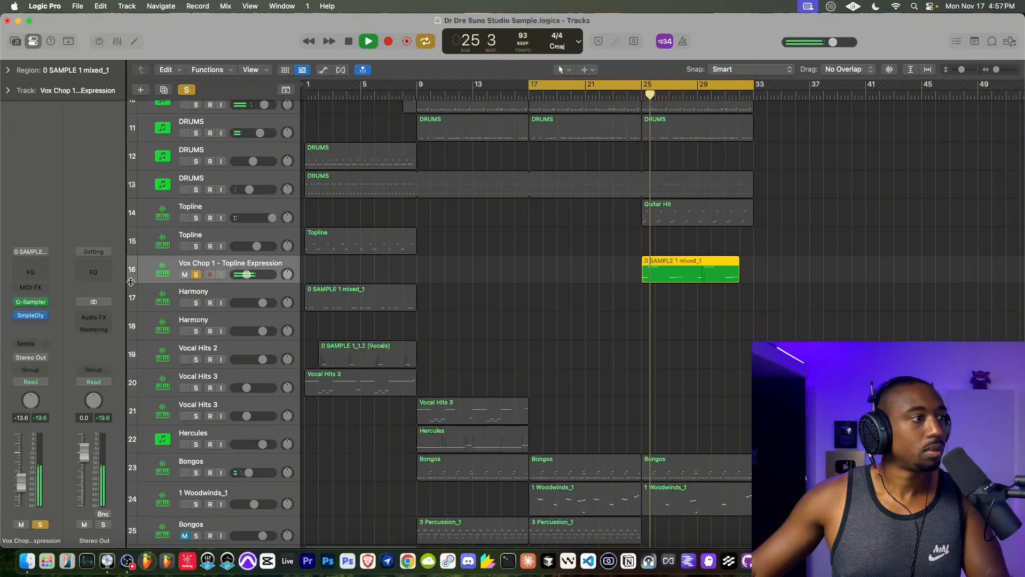
pyautogui.click(28, 324)
pyautogui.click(152, 352)
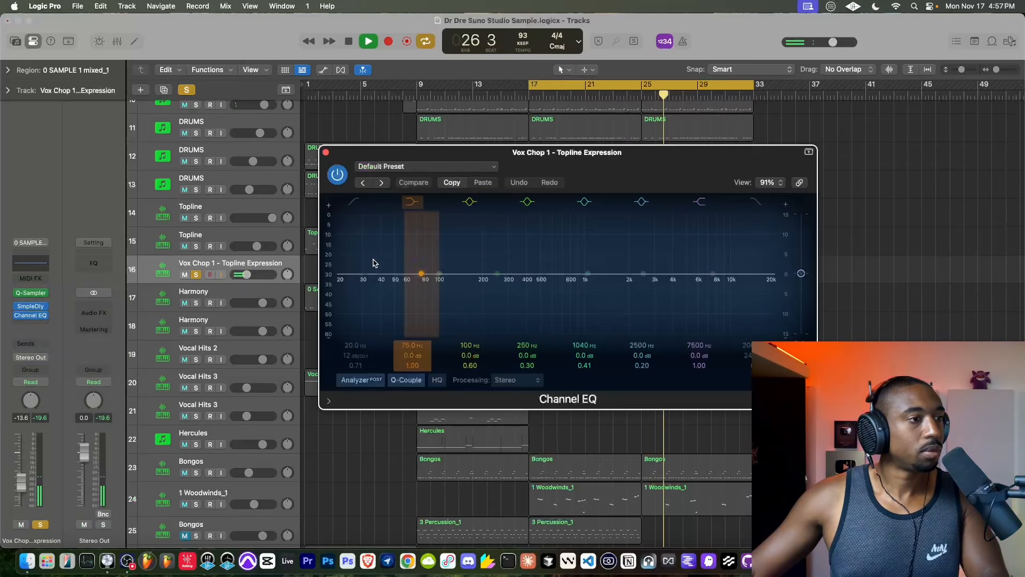
# - Add a steep low cut just above 200 Hz in the Vox Chop 1 EQ, close the plug-in and unsolo the track
pyautogui.click(354, 201)
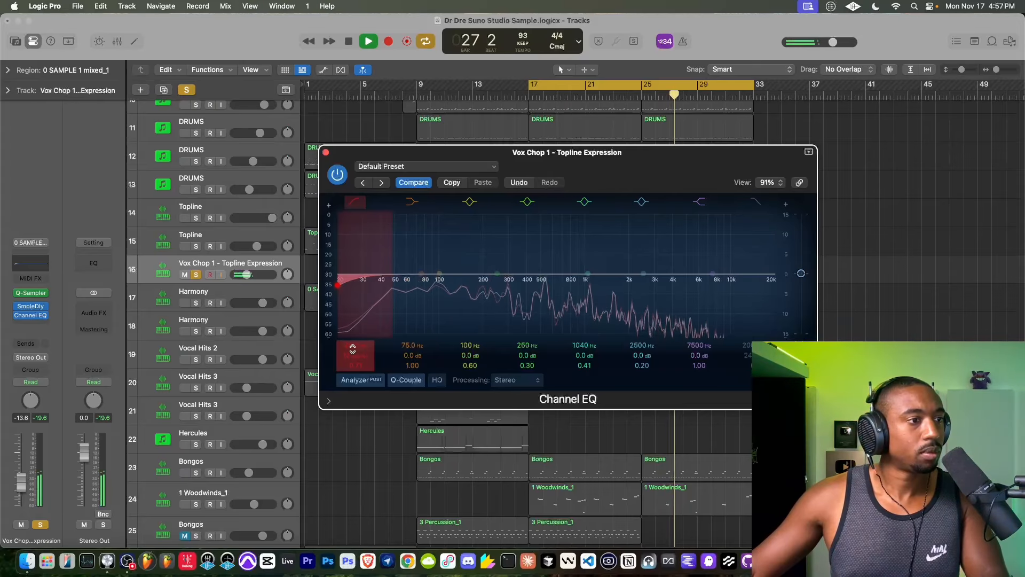
pyautogui.moveTo(363, 284); pyautogui.dragTo(458, 284)
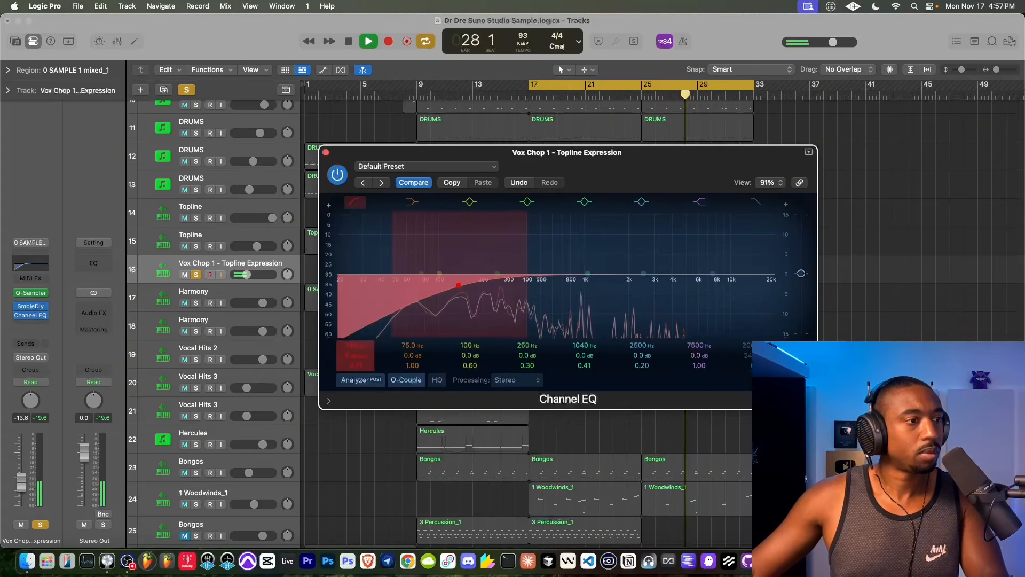
pyautogui.moveTo(353, 356); pyautogui.dragTo(350, 337)
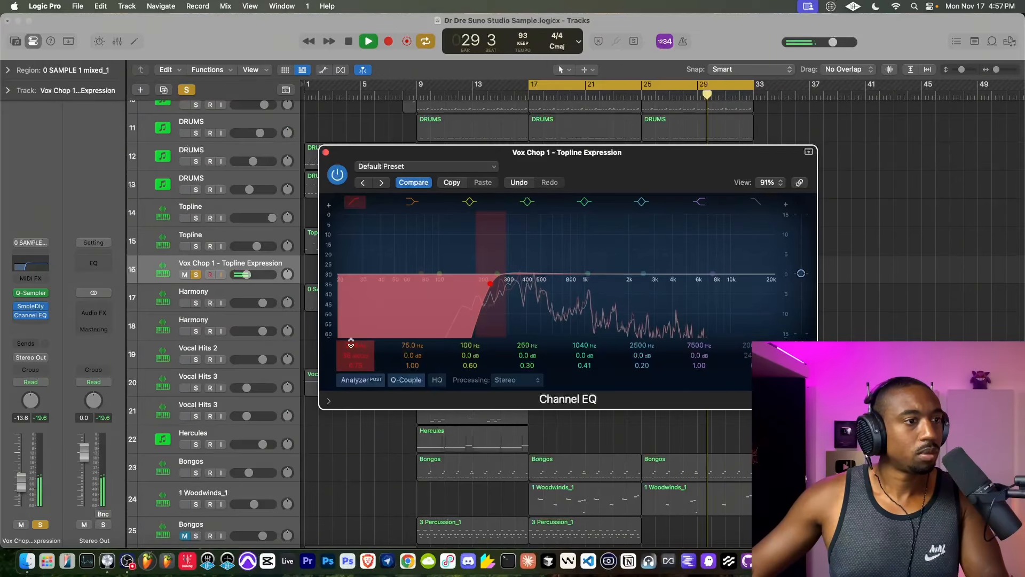
pyautogui.click(326, 153)
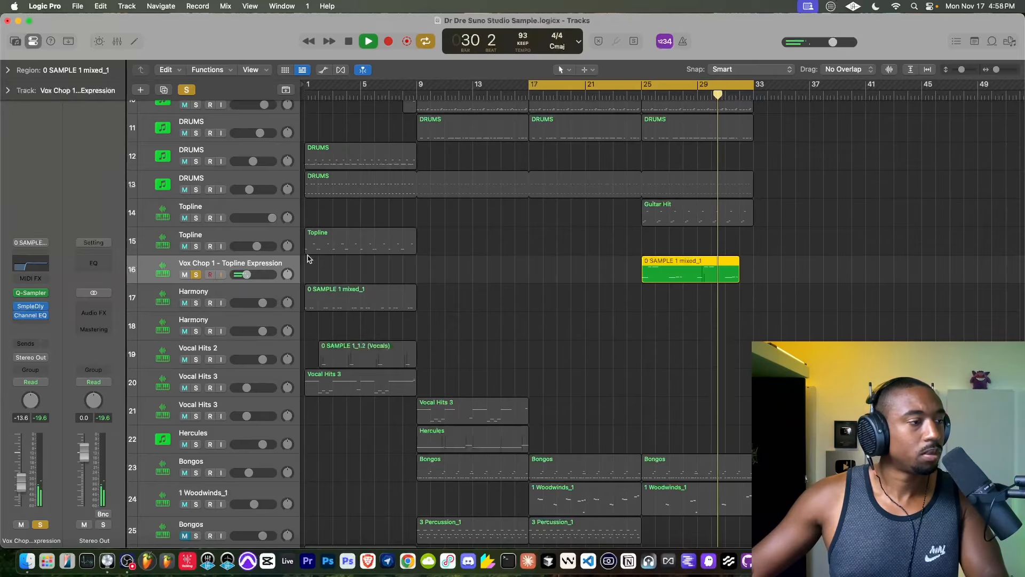
pyautogui.click(199, 274)
# - Stop playback, extend the start of the cycle range back to bar 1 and play the arrangement from there
pyautogui.scroll(-3, 448, 301)
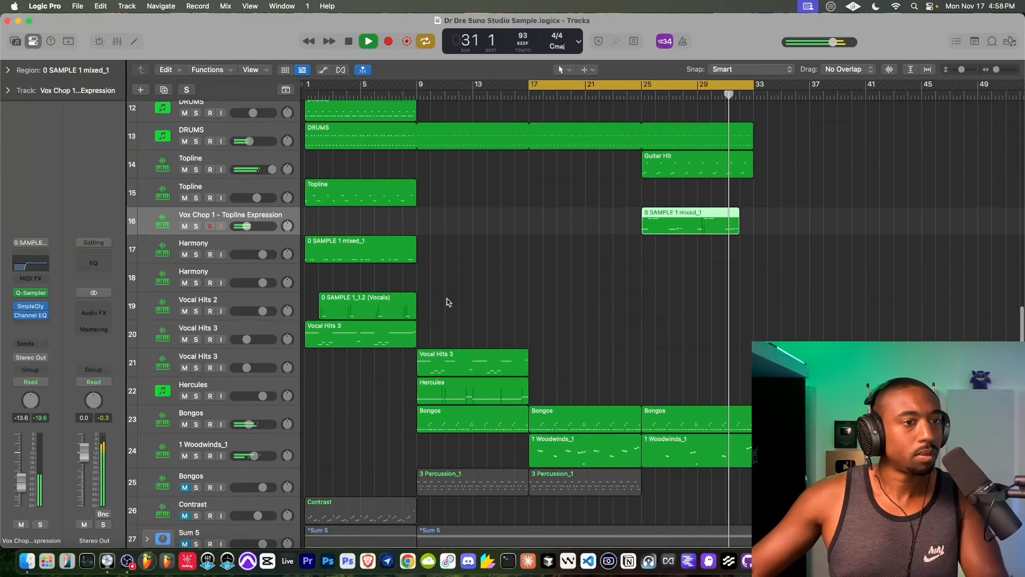
pyautogui.scroll(10, 427, 247)
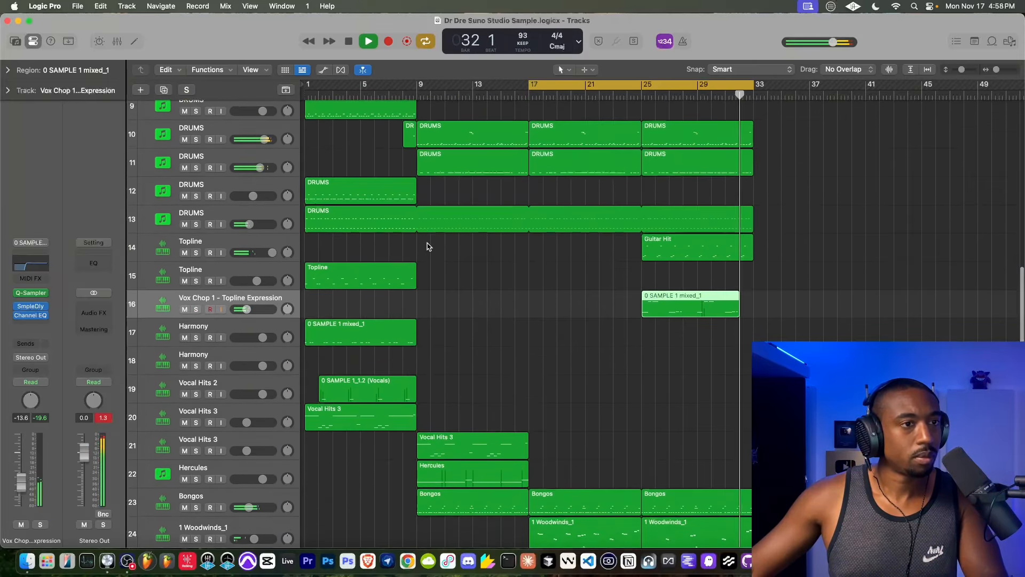
pyautogui.scroll(2, 307, 166)
pyautogui.press('space')
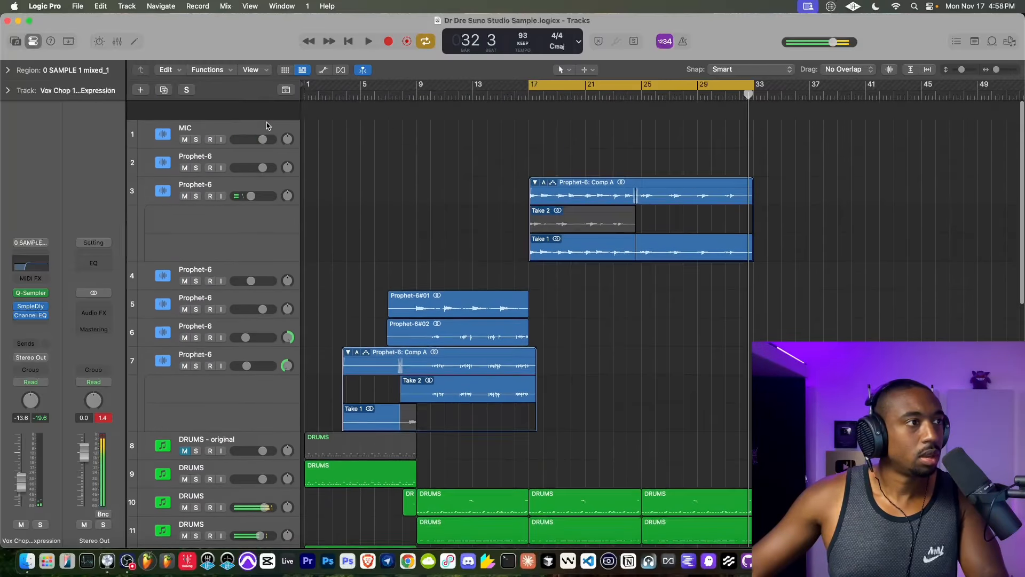
pyautogui.click(347, 45)
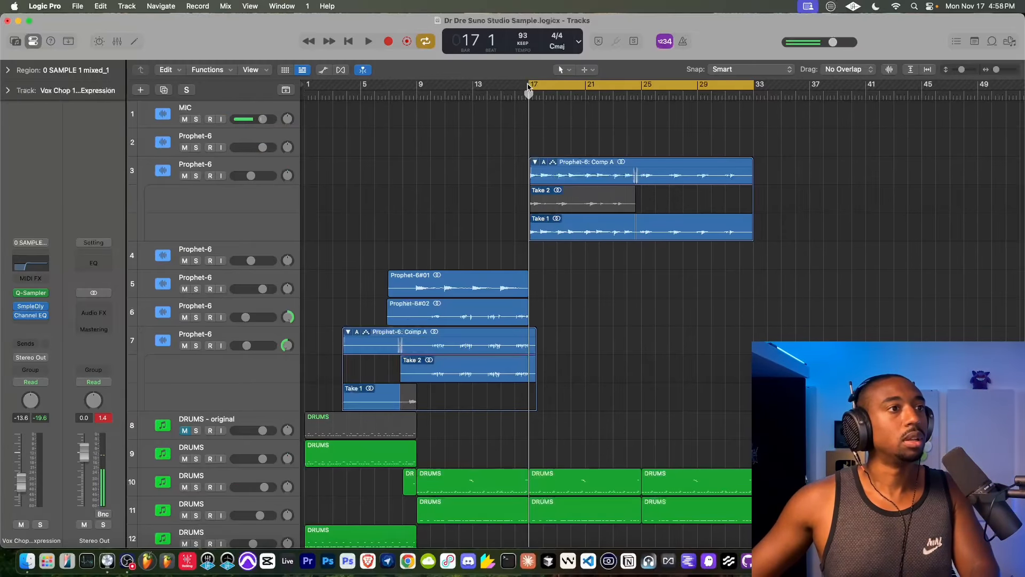
pyautogui.moveTo(530, 86); pyautogui.dragTo(309, 86)
pyautogui.press('space')
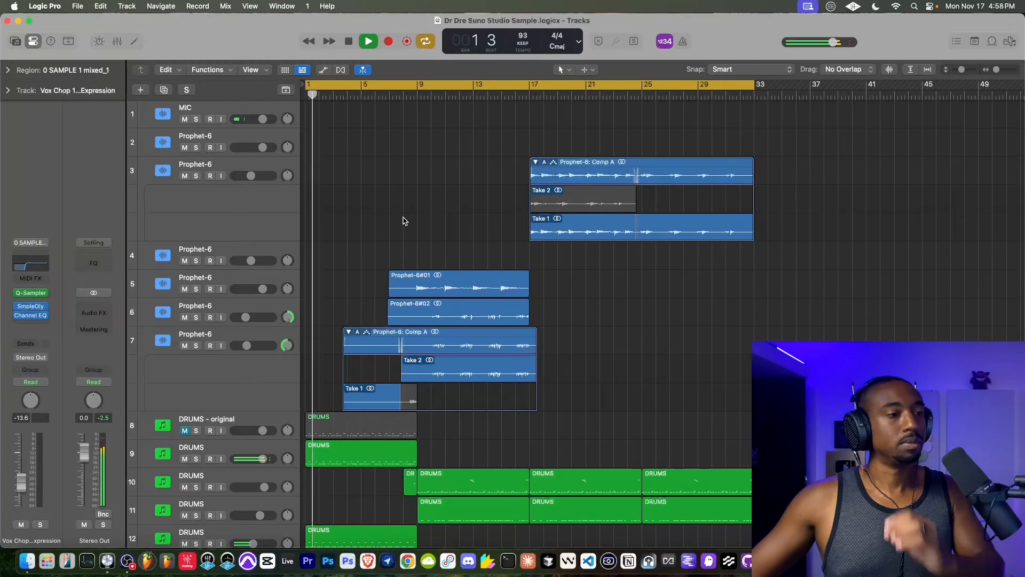
# - Review the tracks during playback up to bar 9, select DRUMS track 9 and replay from bar 1
pyautogui.scroll(-4, 398, 221)
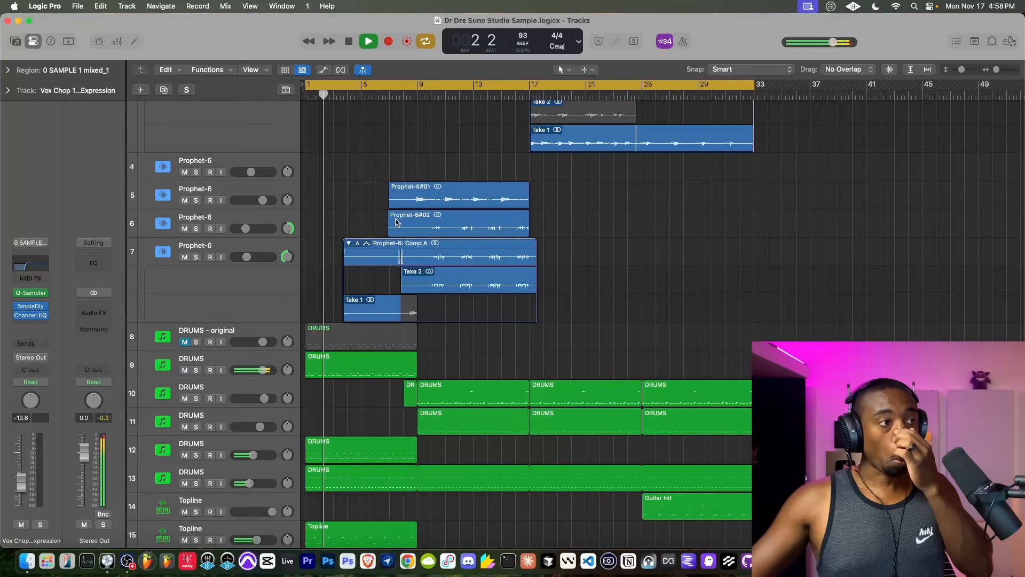
pyautogui.scroll(-12, 410, 244)
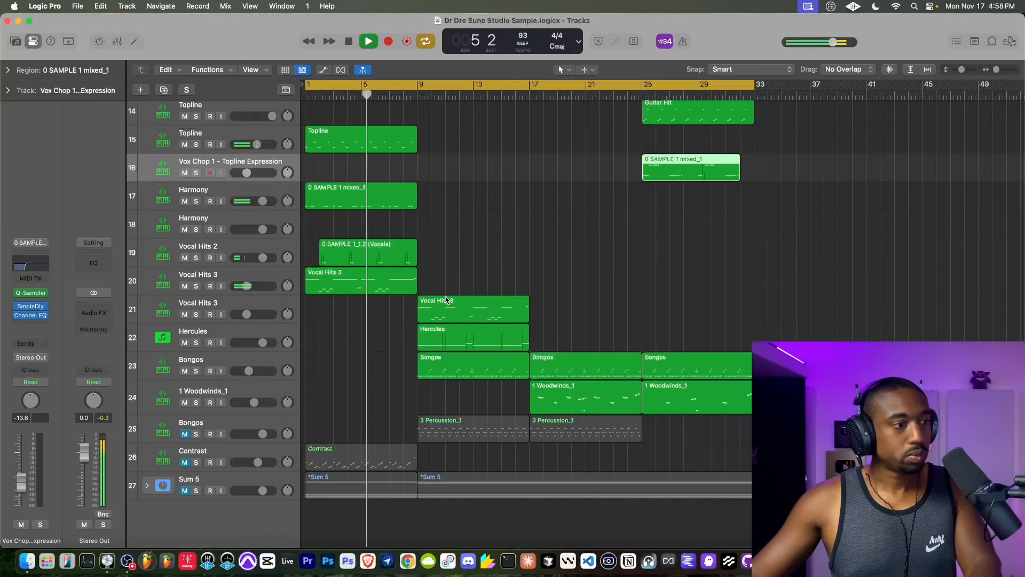
pyautogui.scroll(4, 444, 302)
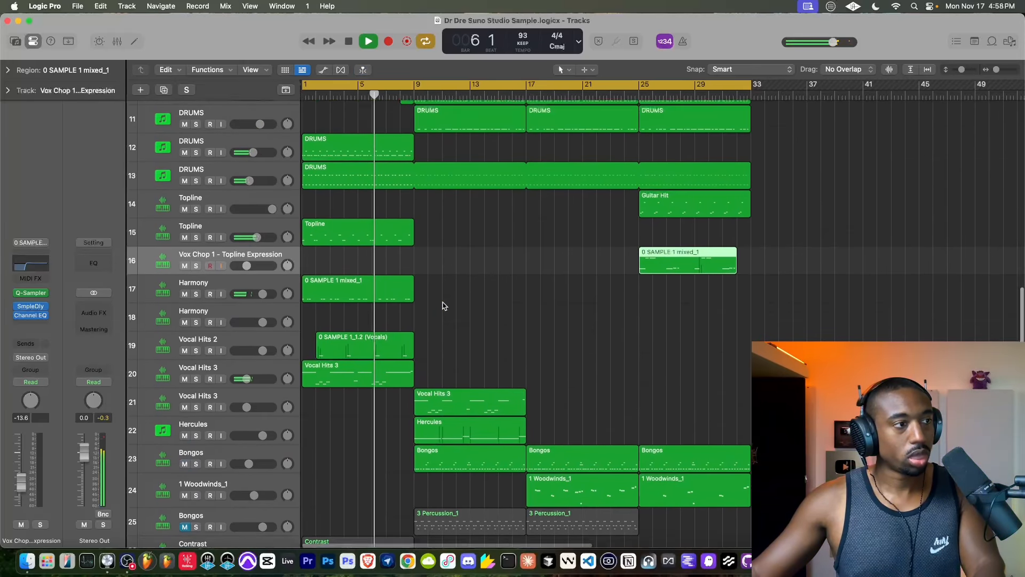
pyautogui.scroll(5, 442, 305)
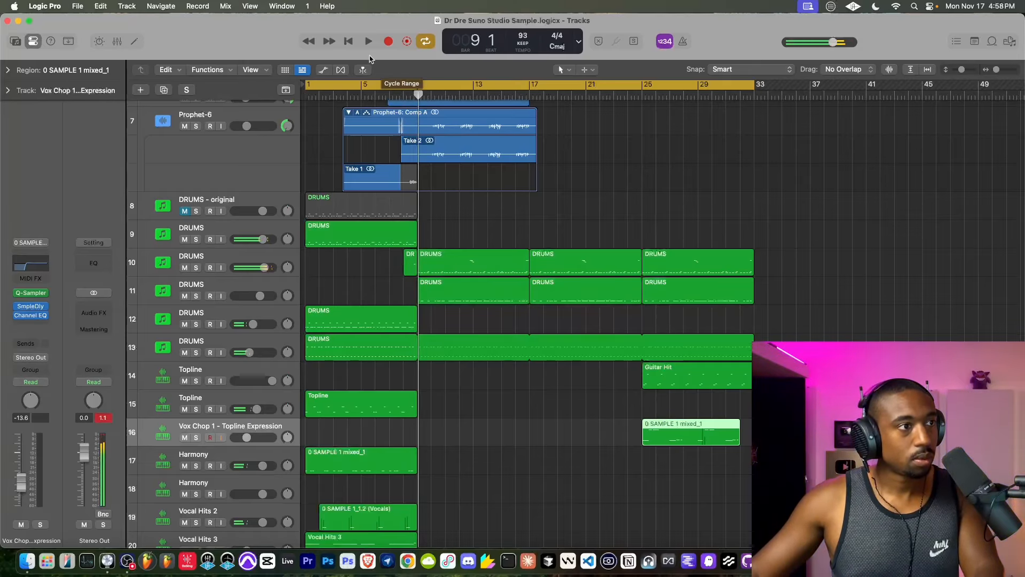
pyautogui.click(349, 41)
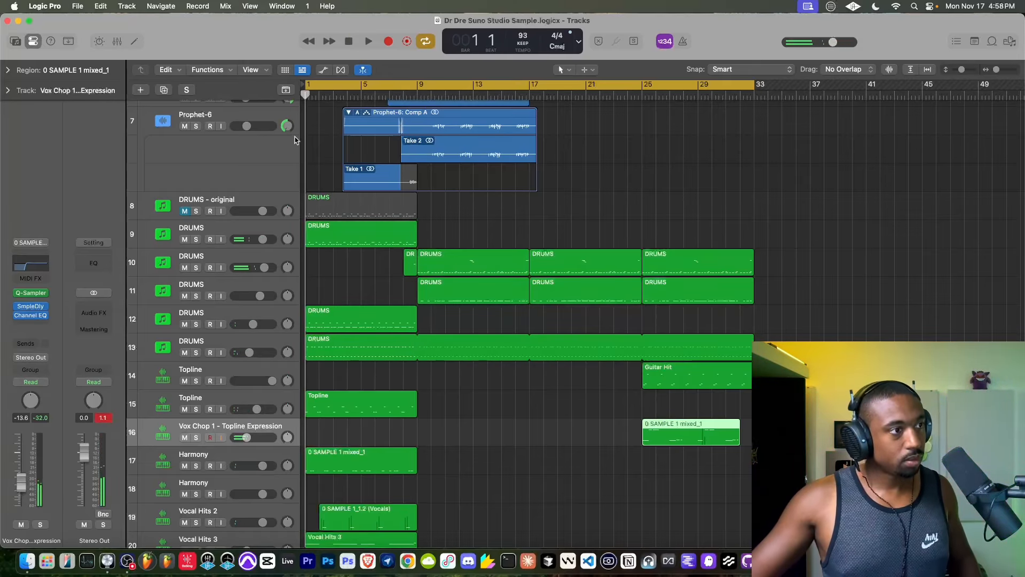
pyautogui.click(228, 235)
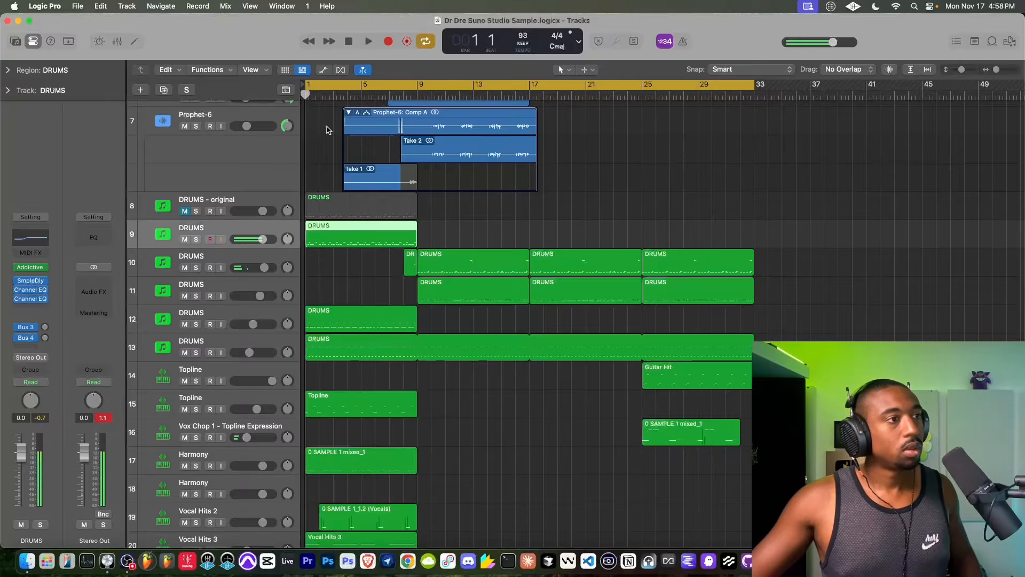
pyautogui.click(368, 42)
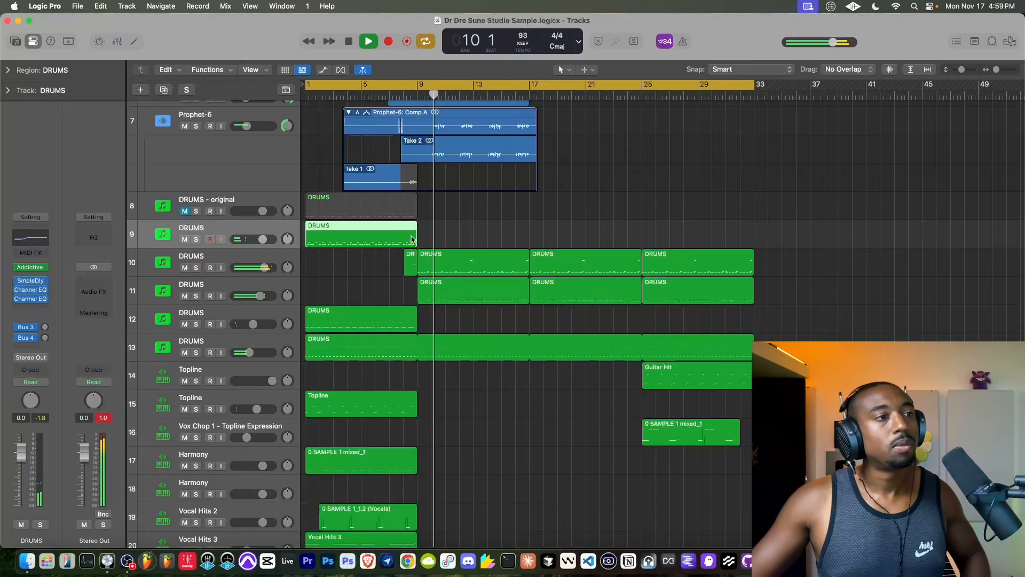
# - Insert a Sample Delay on the Hercules track with 433 samples left and 456 samples right, and close the plug-in
pyautogui.scroll(-5, 412, 257)
pyautogui.scroll(-3, 413, 257)
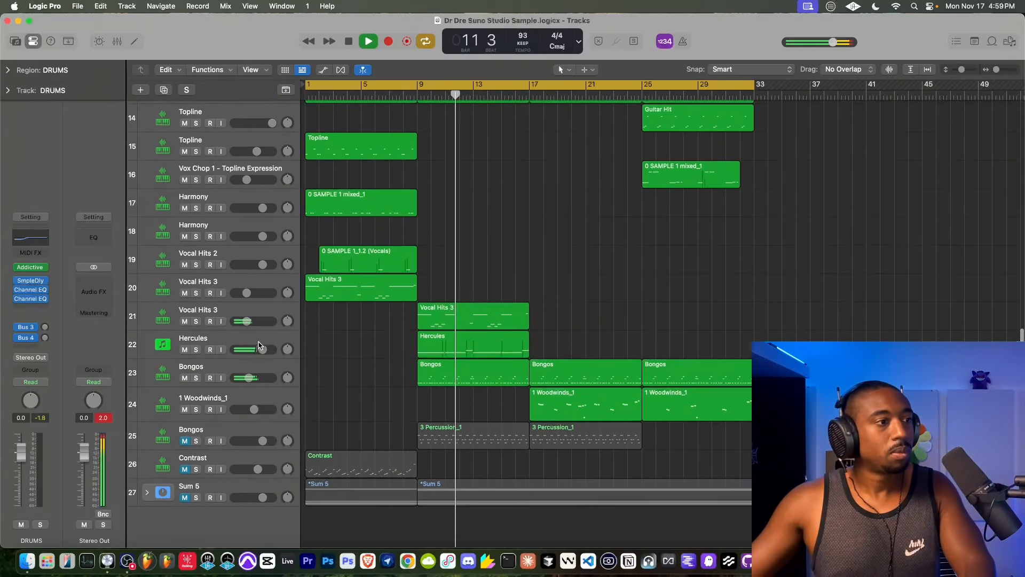
pyautogui.click(258, 342)
pyautogui.click(33, 303)
pyautogui.write('sample')
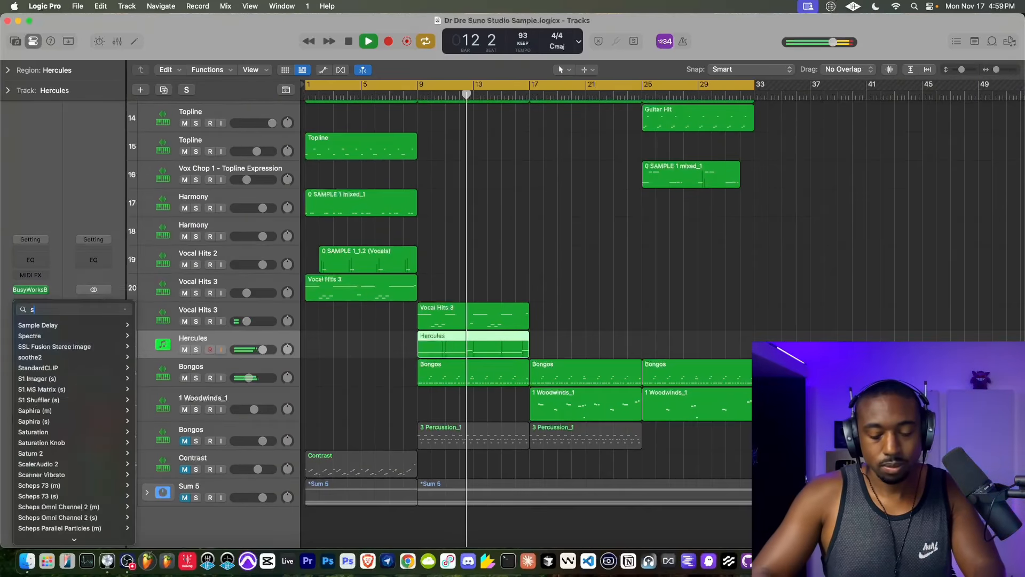
pyautogui.click(35, 324)
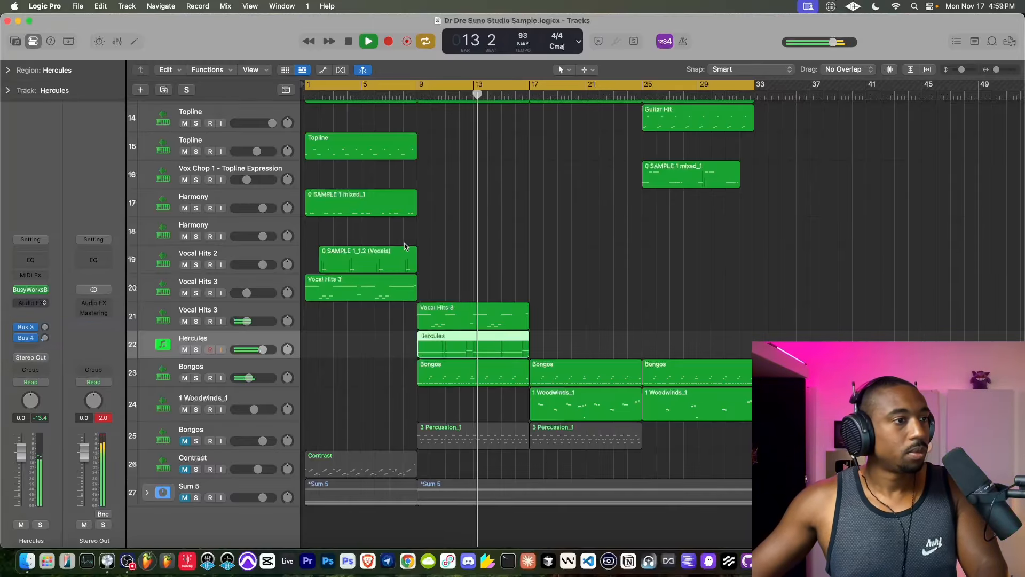
pyautogui.moveTo(432, 240); pyautogui.dragTo(432, 236)
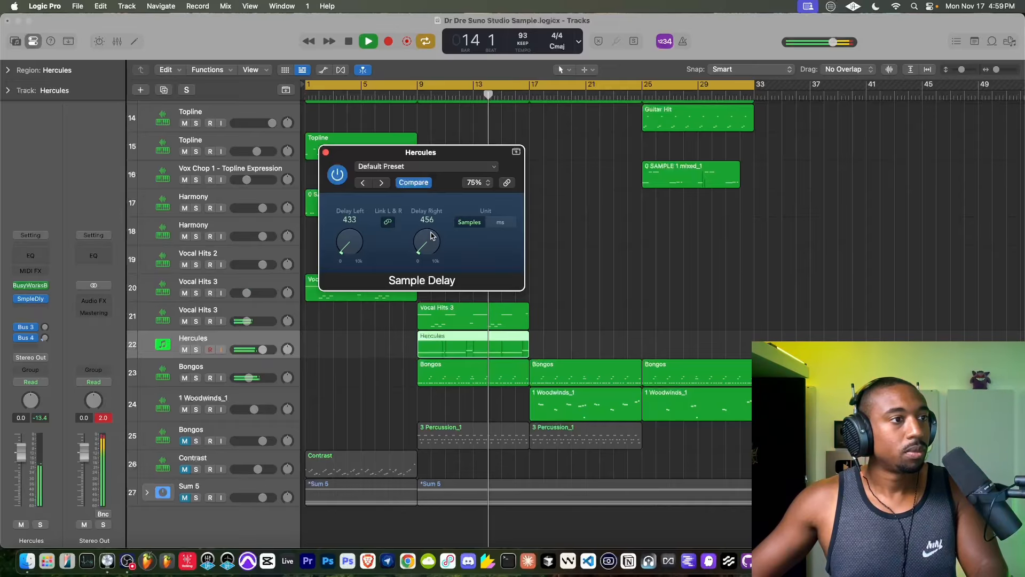
pyautogui.click(326, 153)
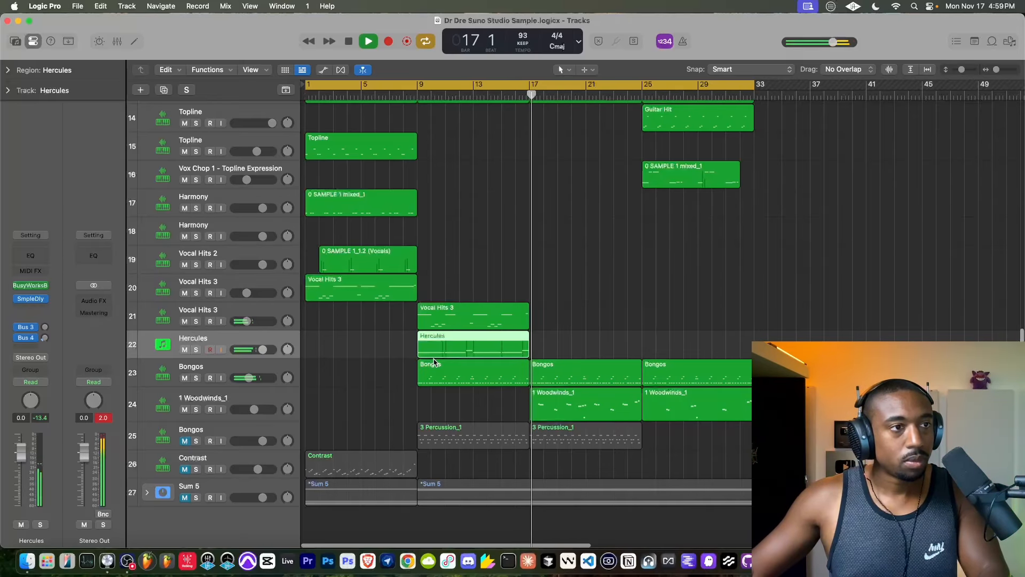
# - Select Prophet-6 track 2 and enable its input monitoring while the beat keeps playing
pyautogui.scroll(6, 434, 362)
pyautogui.scroll(5, 434, 363)
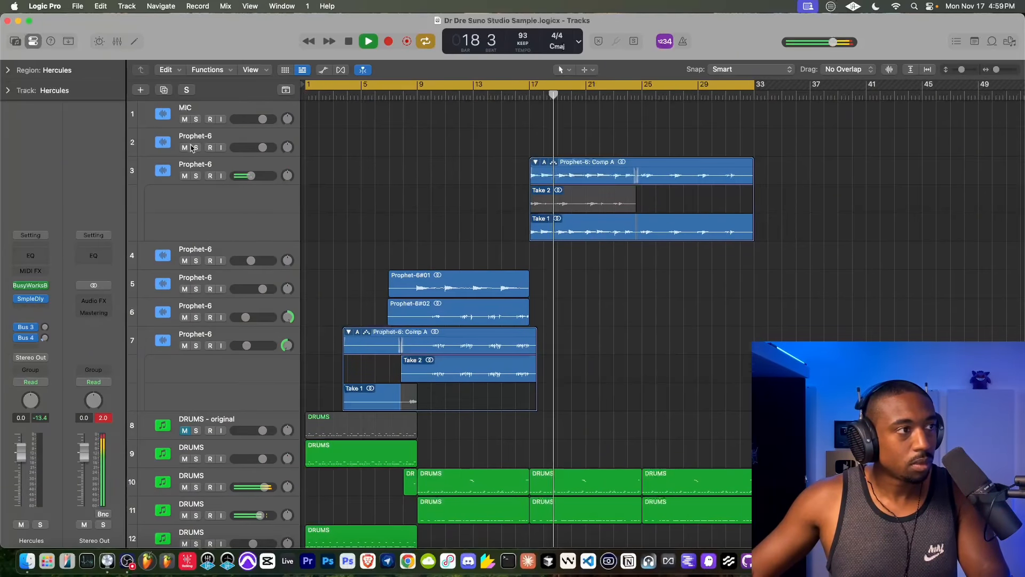
pyautogui.click(227, 152)
pyautogui.click(222, 149)
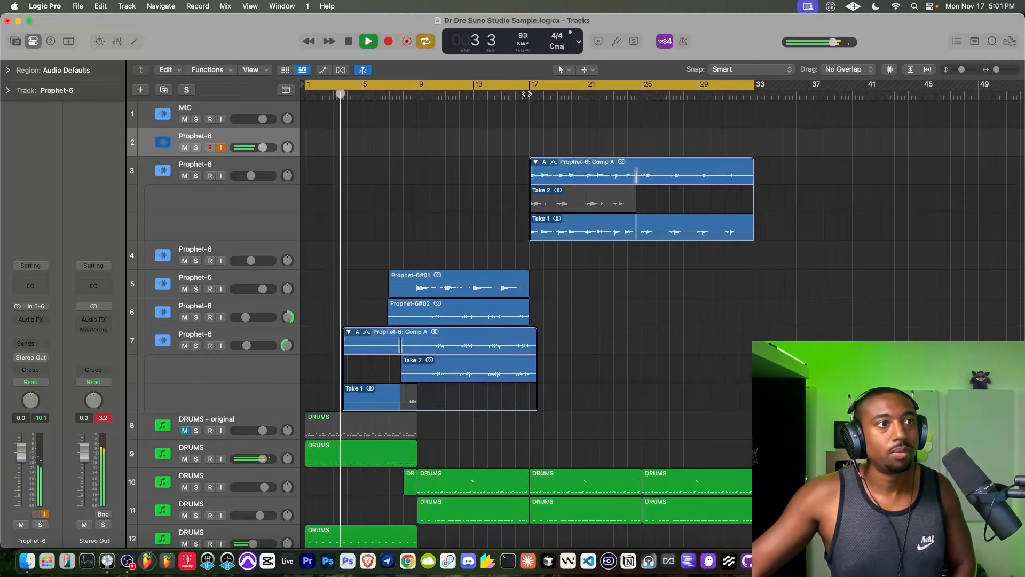
# - Enable input monitoring on the MIC track and move the start of the cycle range to bar 17
pyautogui.click(527, 94)
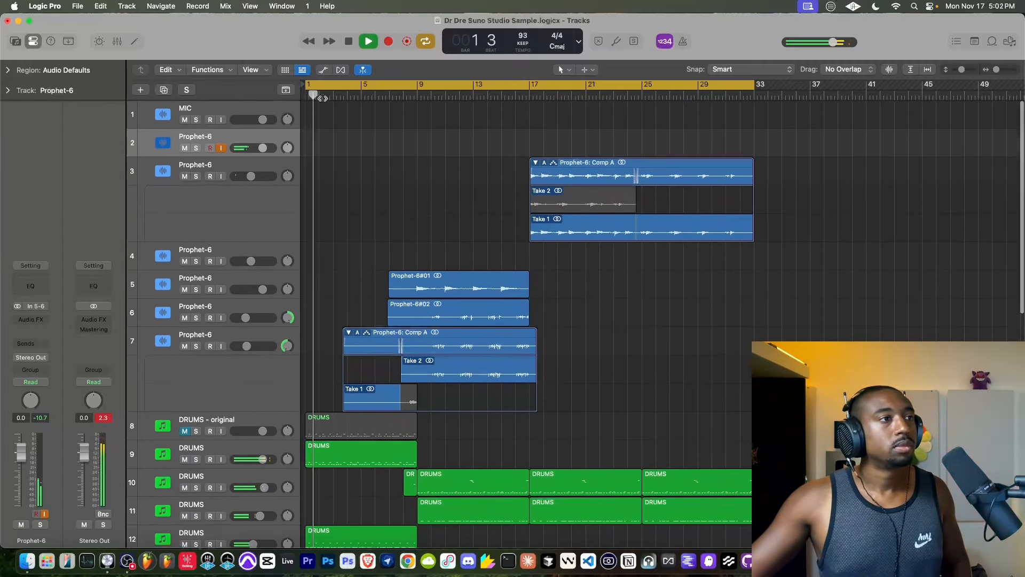
pyautogui.click(220, 119)
pyautogui.moveTo(305, 85); pyautogui.dragTo(481, 103)
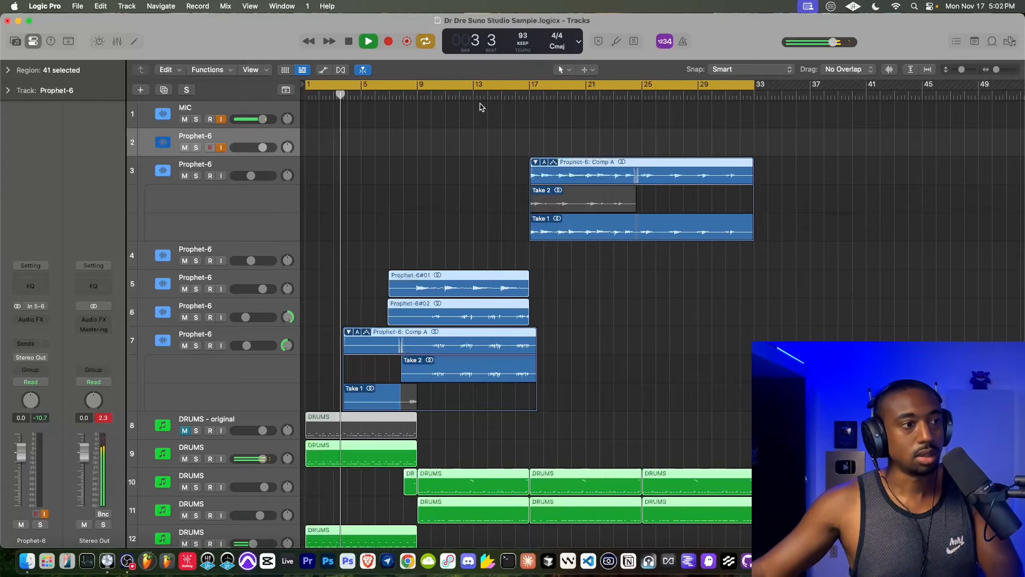
pyautogui.moveTo(306, 88); pyautogui.dragTo(528, 105)
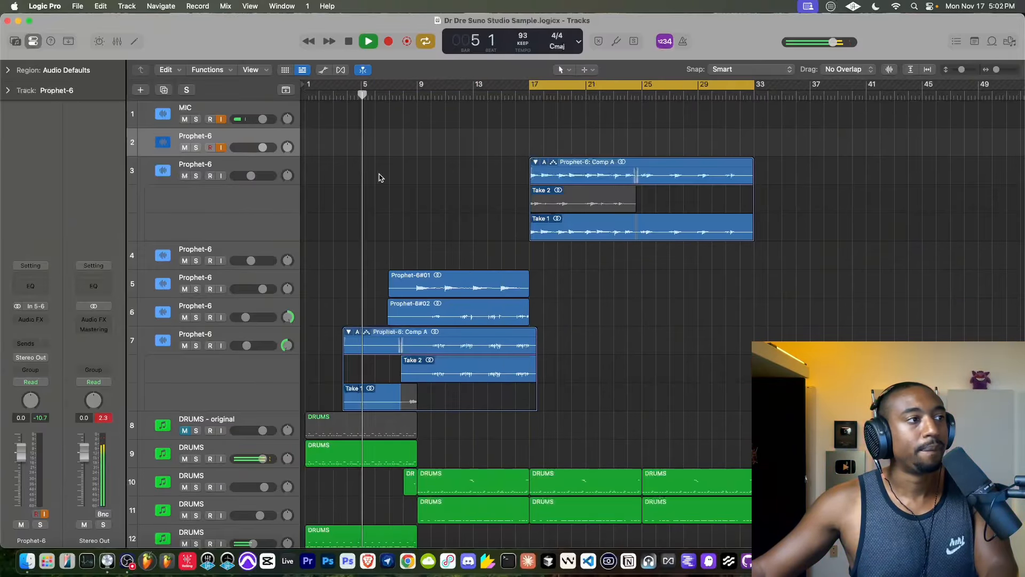
# - Toggle the MIC track's input monitoring off and back on, and record a Prophet-6 take on track 2 up to bar 33
pyautogui.click(221, 119)
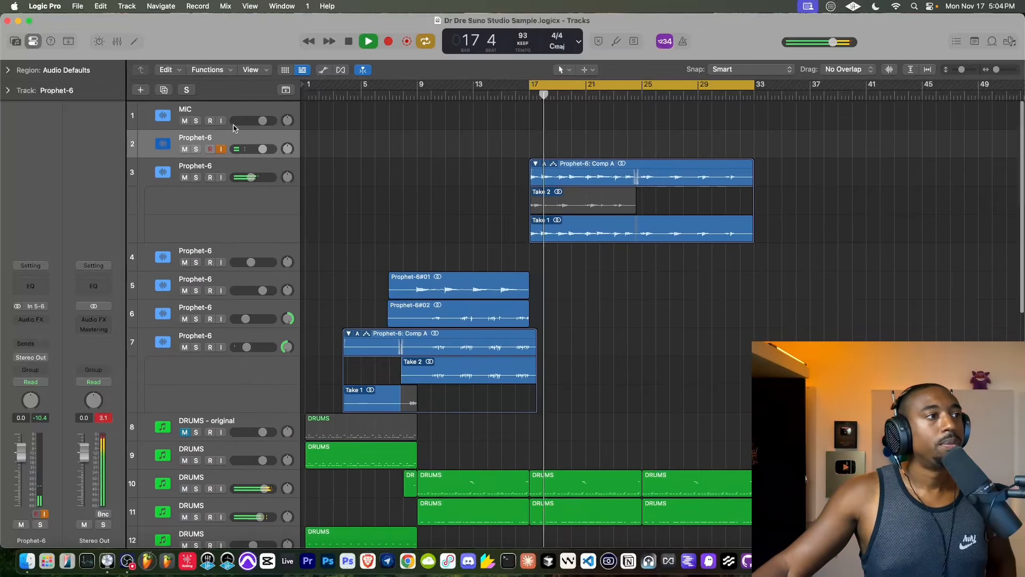
pyautogui.click(221, 119)
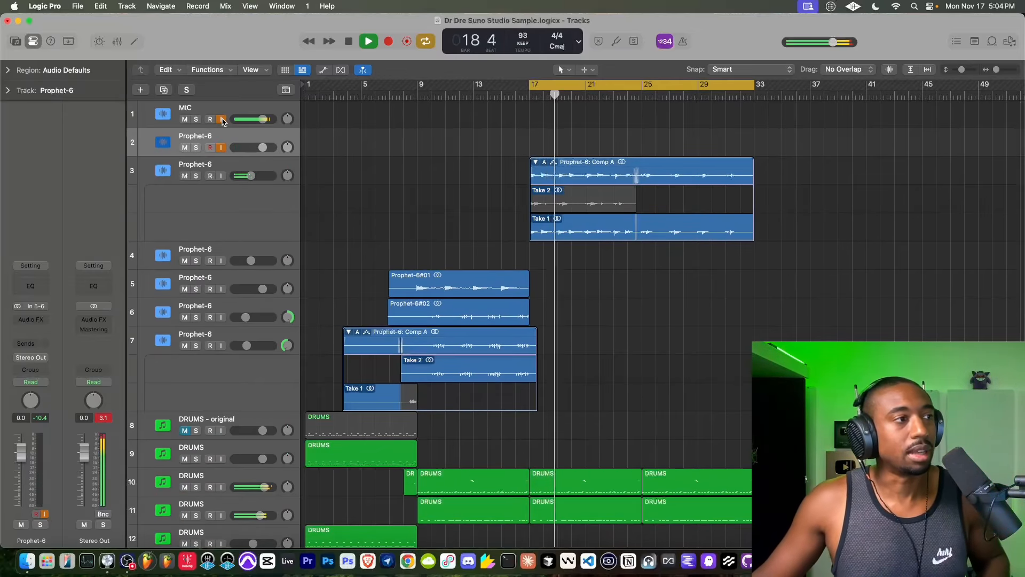
pyautogui.click(387, 42)
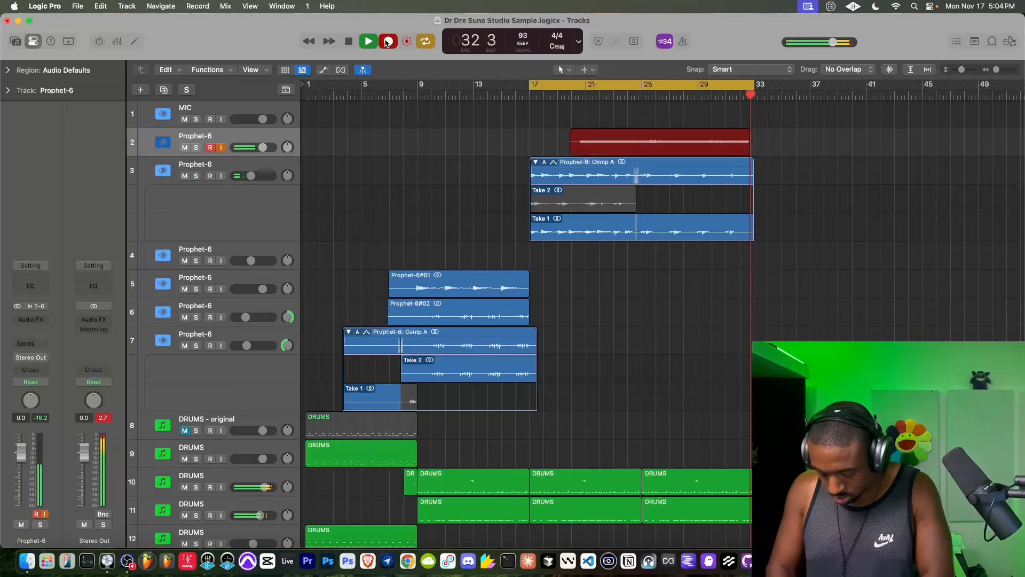
pyautogui.press('space')
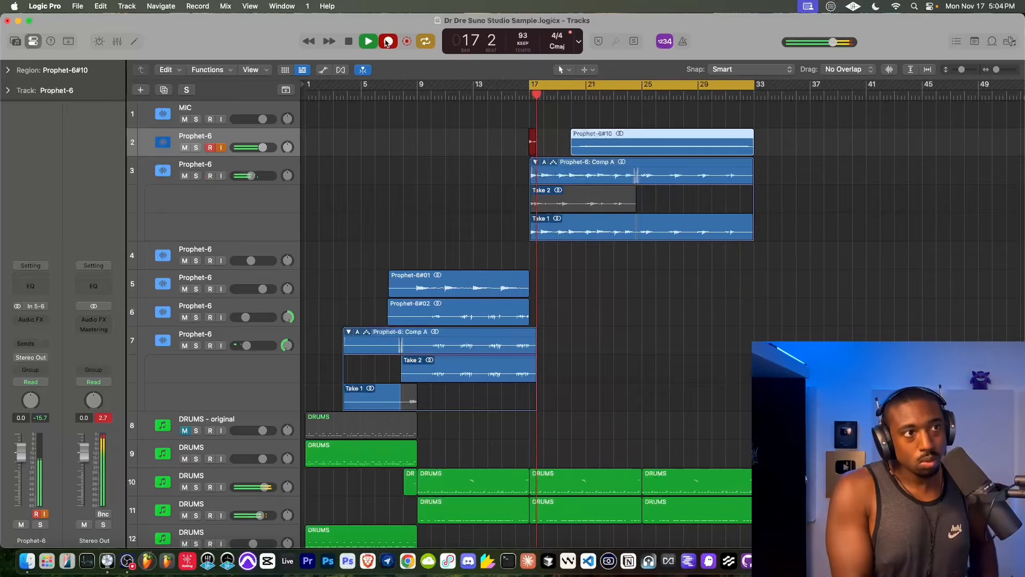
pyautogui.press('space')
pyautogui.press('space')
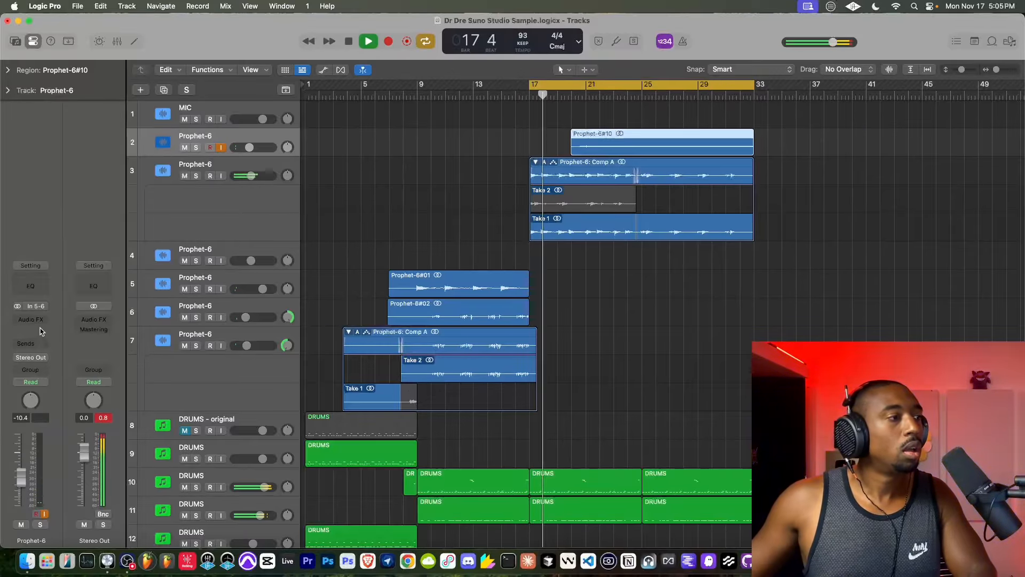
# - Add a send to Bus 4, the Large Hall reverb, on Prophet-6 track 2
pyautogui.click(39, 344)
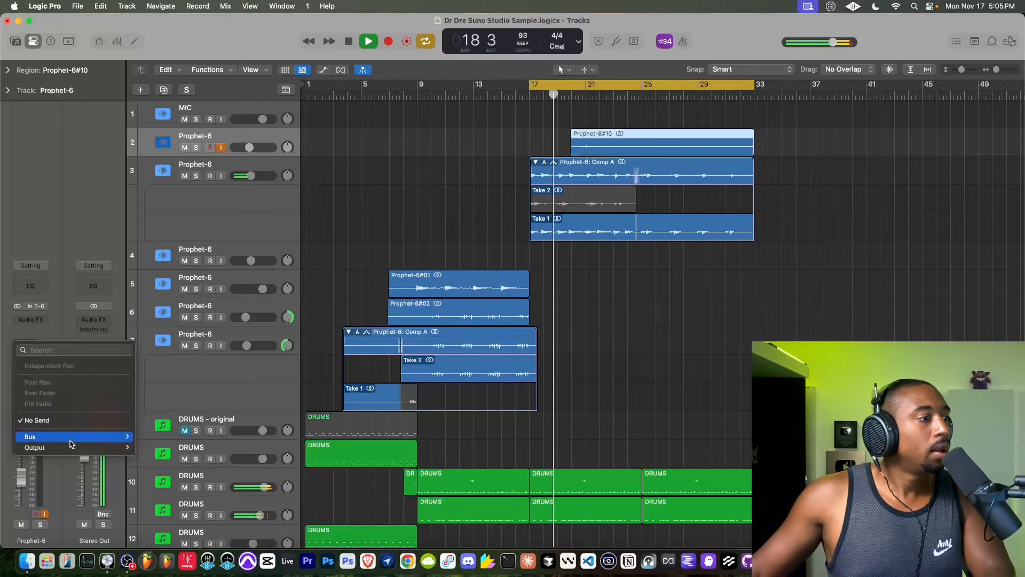
pyautogui.moveTo(30, 436)
pyautogui.click(160, 155)
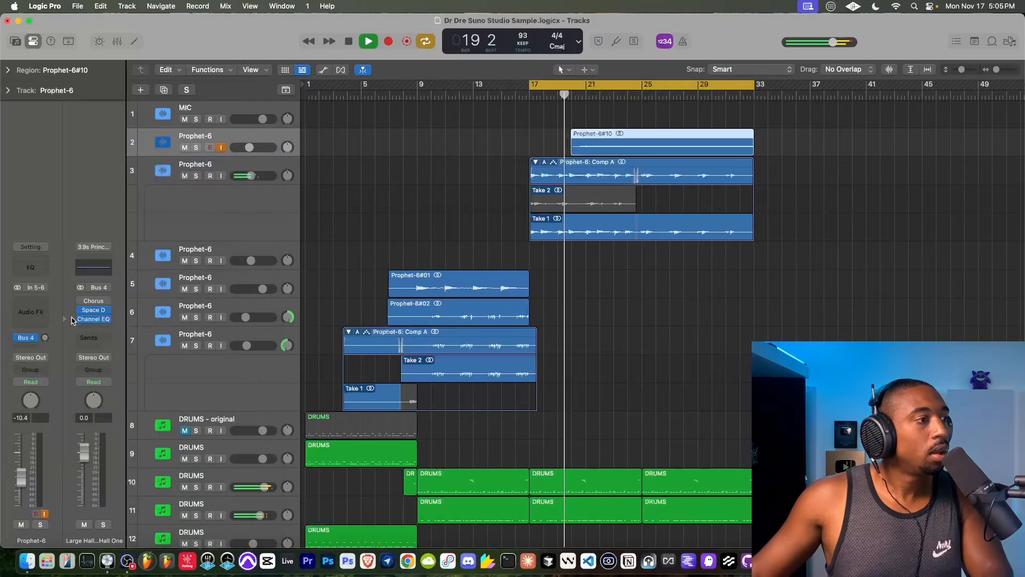
# - Create a new software instrument track directly below DRUMS track 10
pyautogui.scroll(-5, 288, 178)
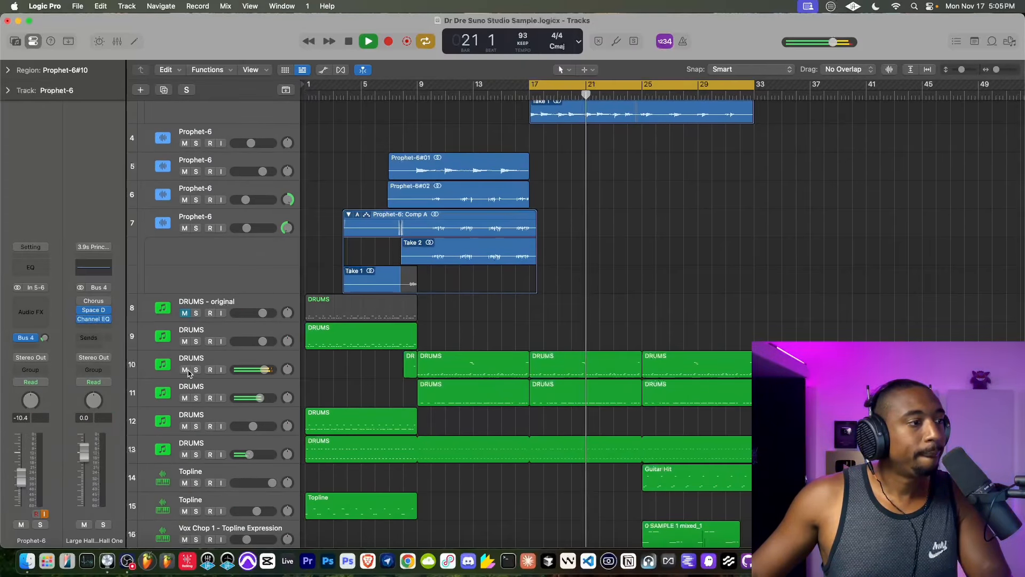
pyautogui.click(243, 358)
pyautogui.rightClick(243, 358)
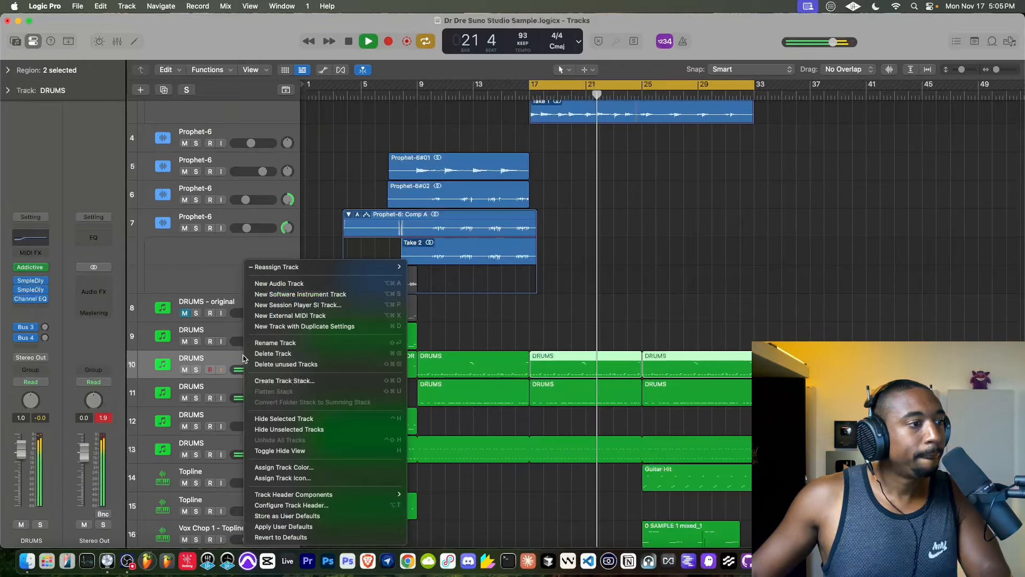
pyautogui.press('Escape')
pyautogui.rightClick(228, 359)
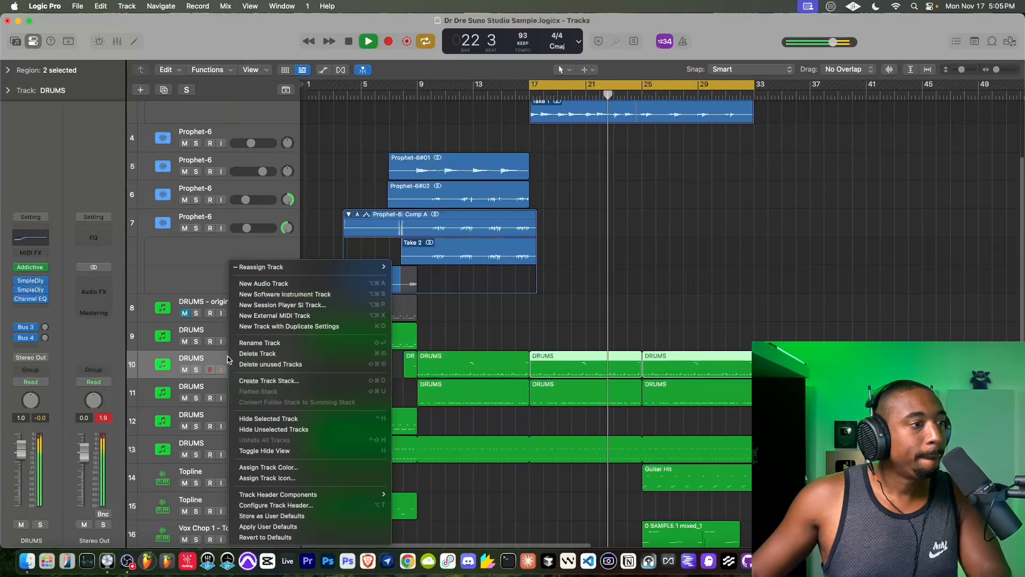
pyautogui.click(278, 293)
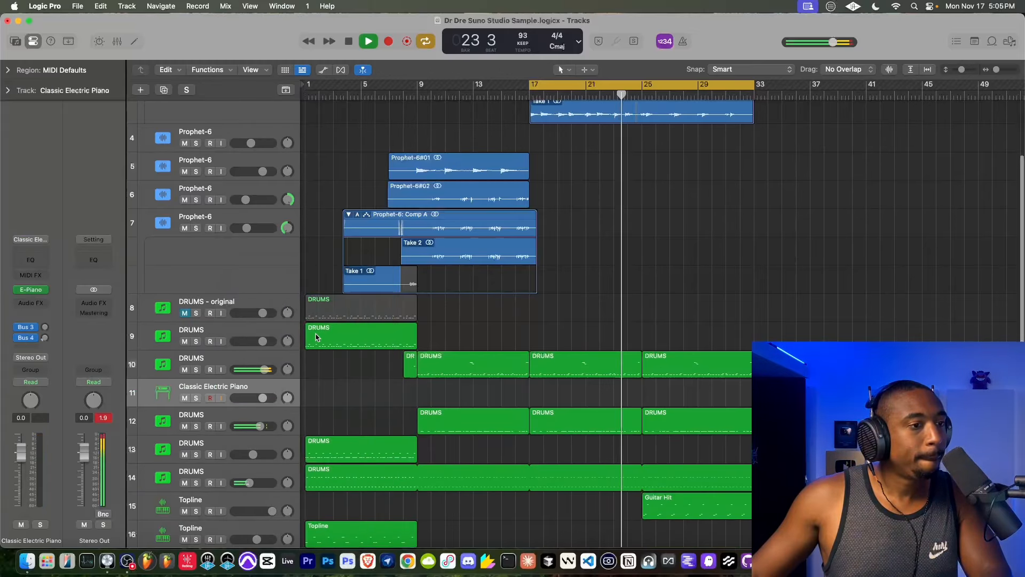
# - Move the two DRUMS regions between bars 17 and 33 from track 10 to the Classic Electric Piano track and mute that track
pyautogui.click(258, 363)
pyautogui.moveTo(606, 359); pyautogui.dragTo(609, 392)
pyautogui.click(260, 363)
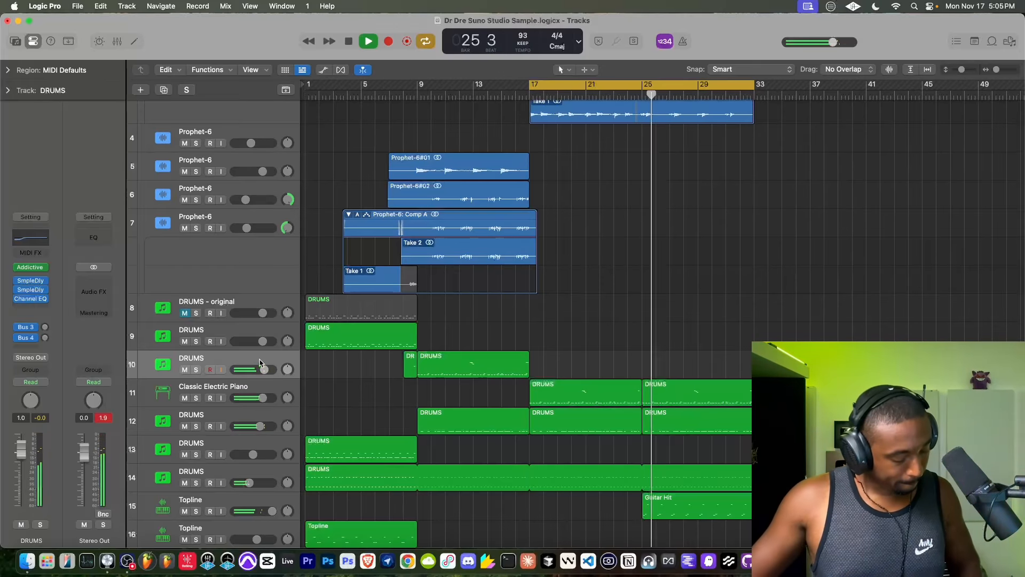
pyautogui.click(187, 397)
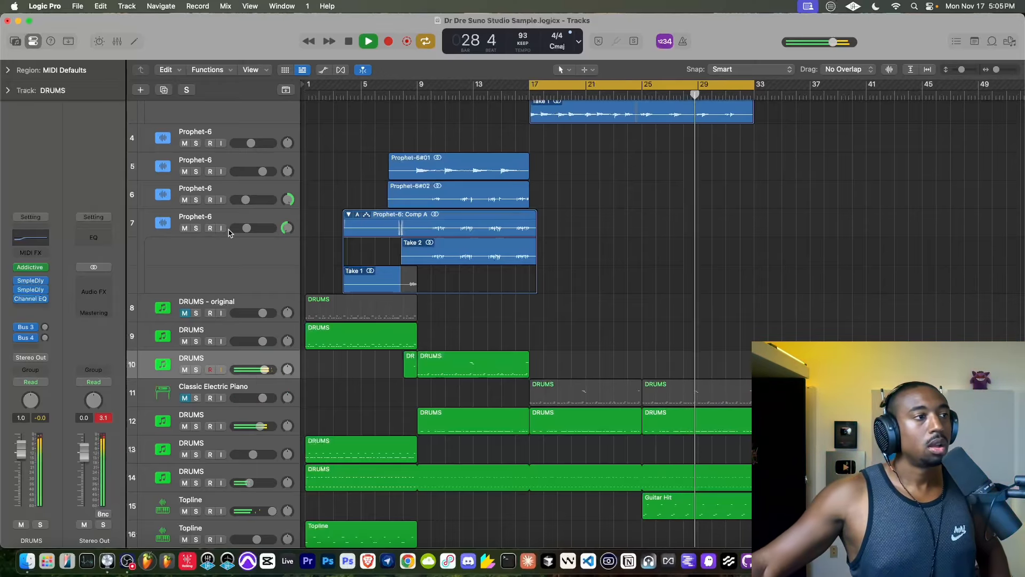
# - Record a new drum part on DRUMS track 10 over bars 17 to 33 and stop the transport
pyautogui.scroll(3, 229, 201)
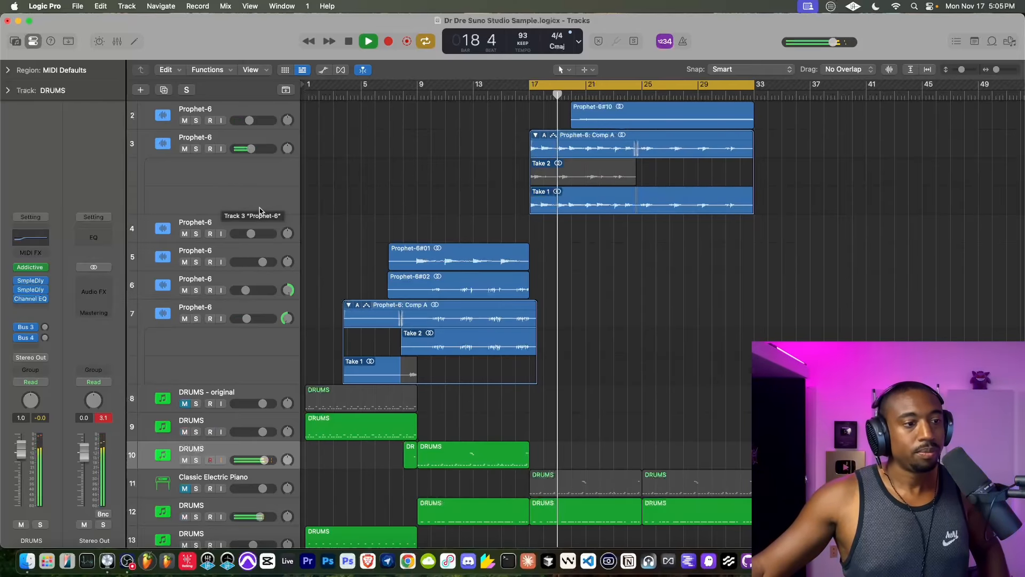
pyautogui.doubleClick(350, 38)
pyautogui.click(382, 38)
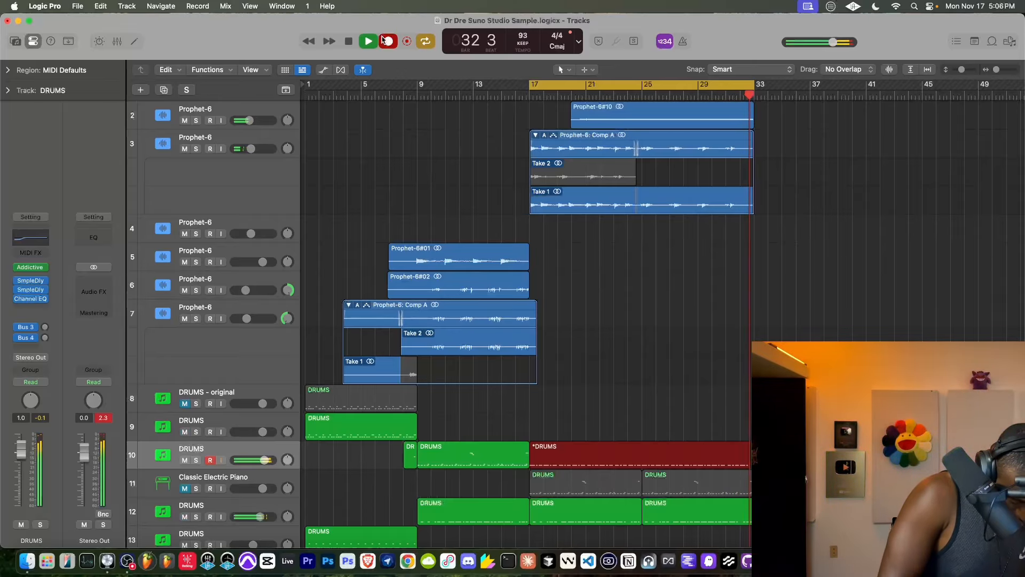
pyautogui.press('space')
pyautogui.click(386, 41)
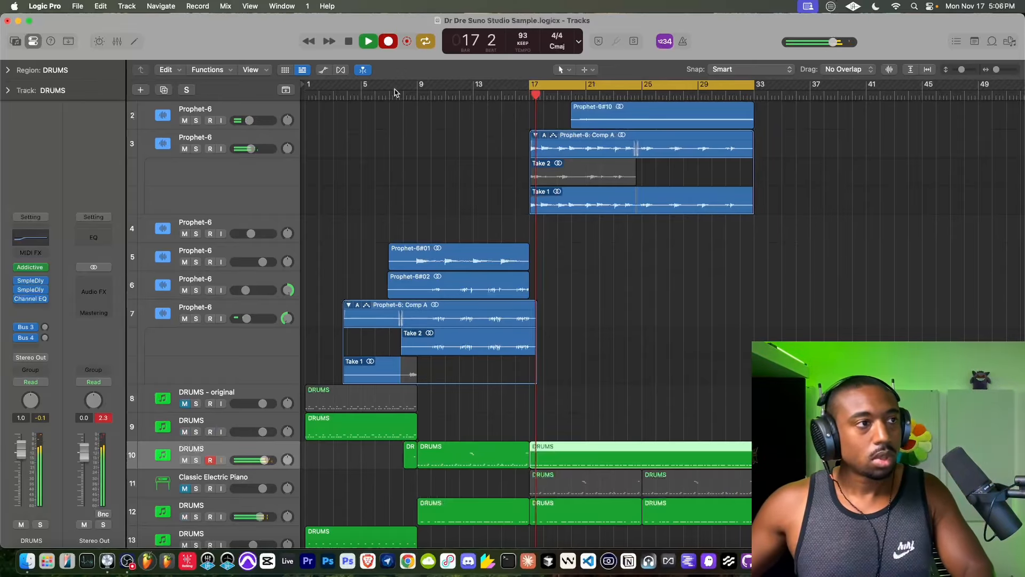
pyautogui.press('space')
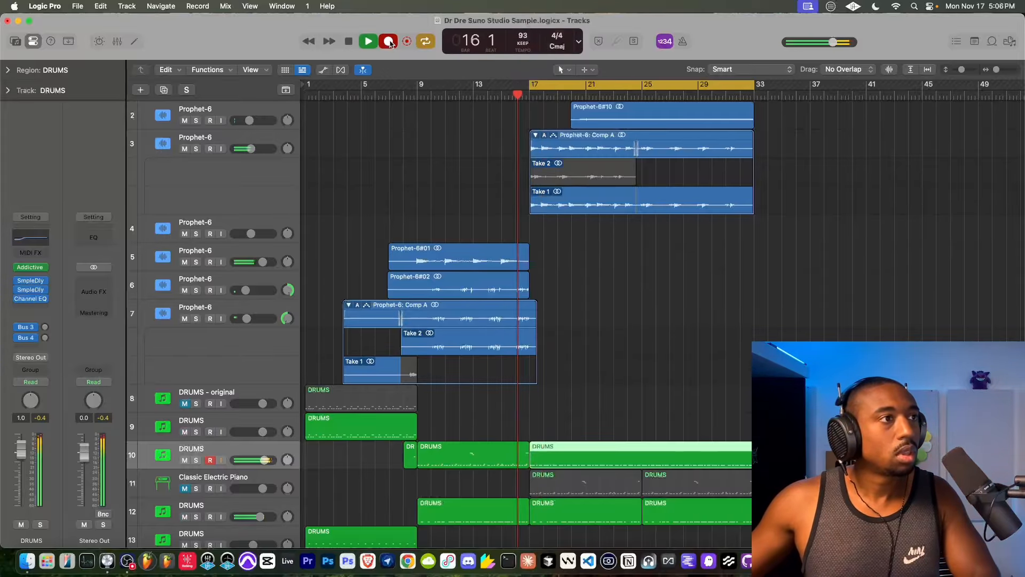
# - Select all notes of the new DRUMS region in the Piano Roll, set their quantize swing to 50 during playback and close the editor
pyautogui.scroll(1, 233, 119)
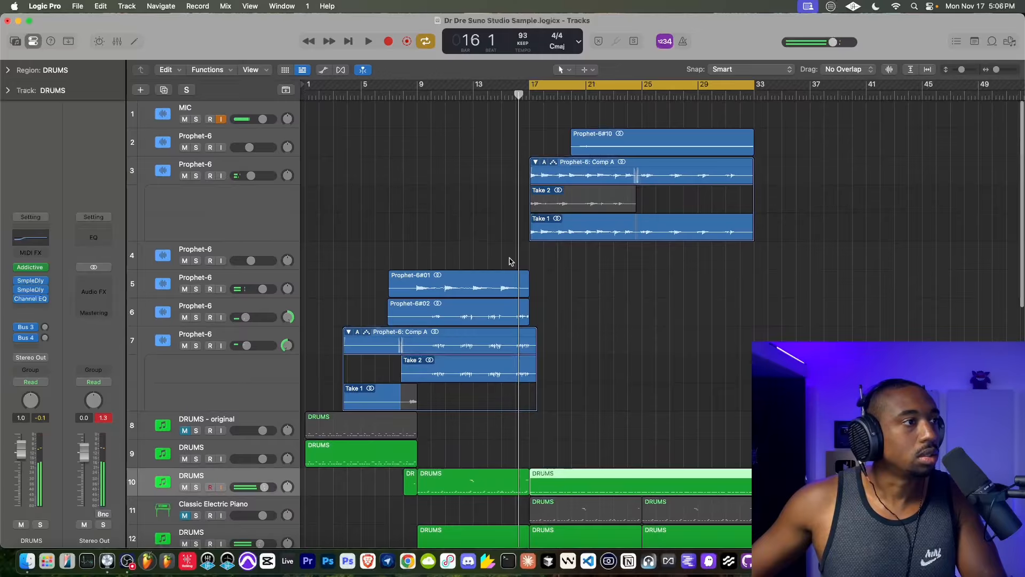
pyautogui.scroll(-3, 510, 261)
pyautogui.doubleClick(582, 401)
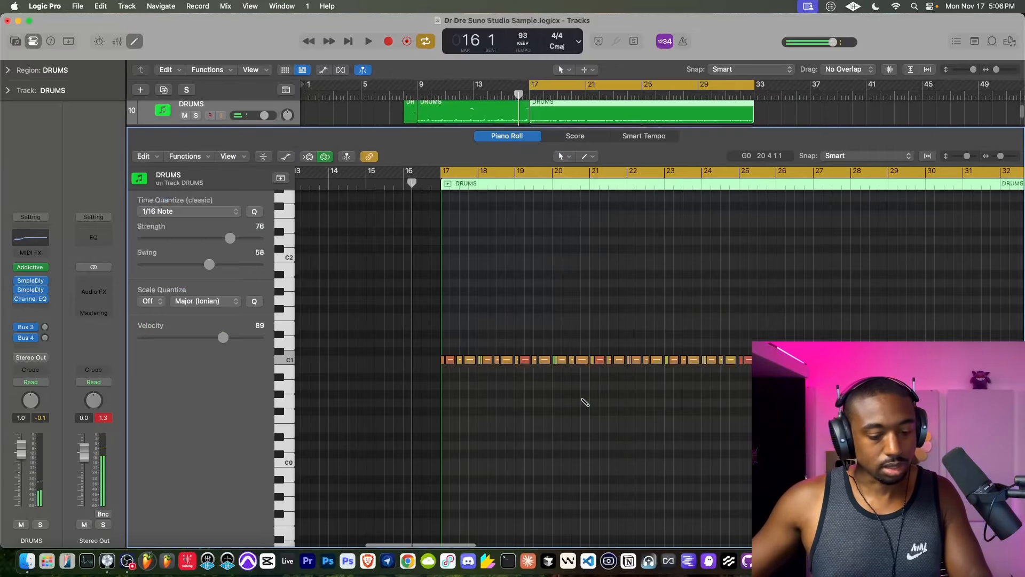
pyautogui.press('super+a')
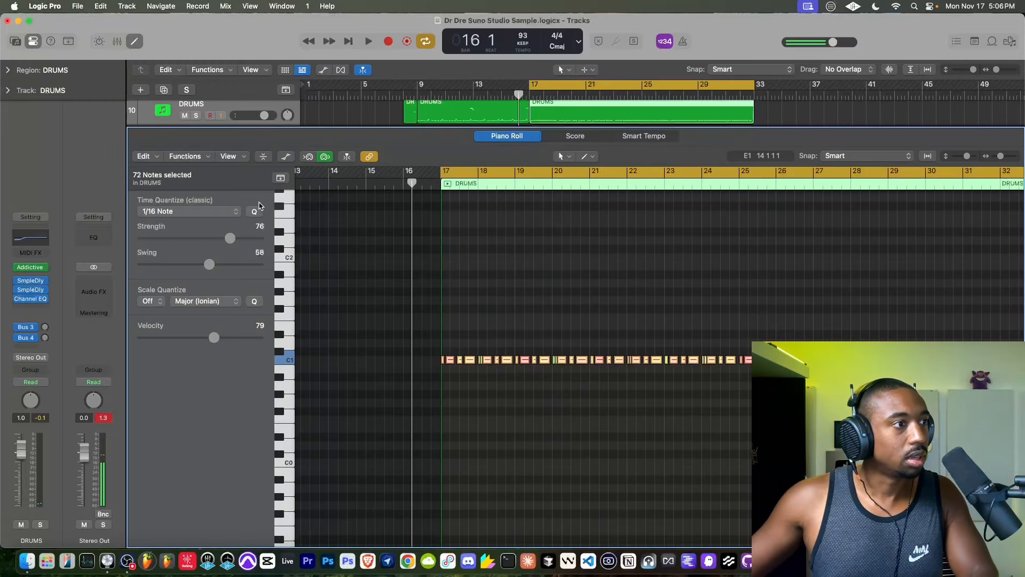
pyautogui.press('space')
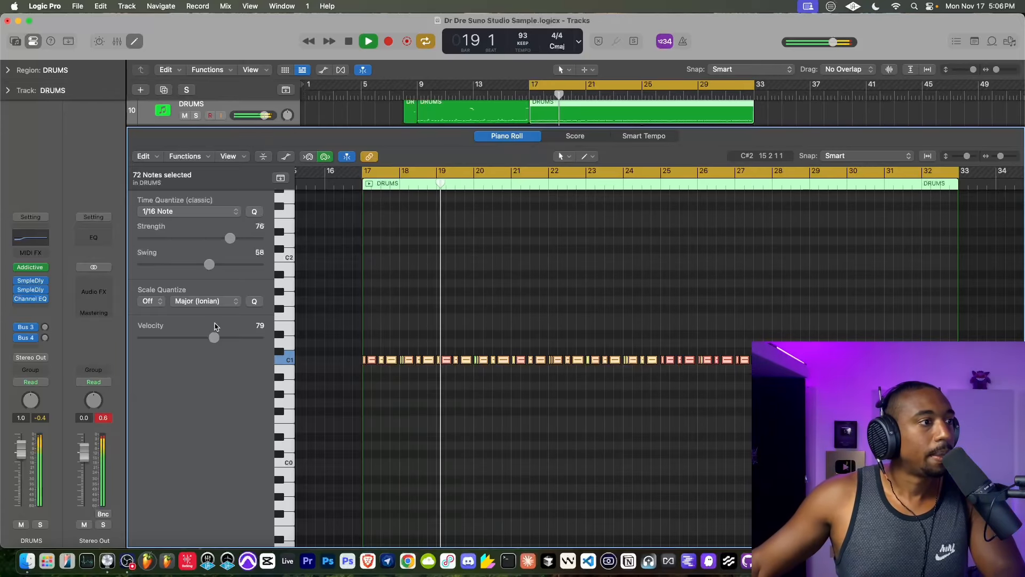
pyautogui.moveTo(210, 264); pyautogui.dragTo(199, 264)
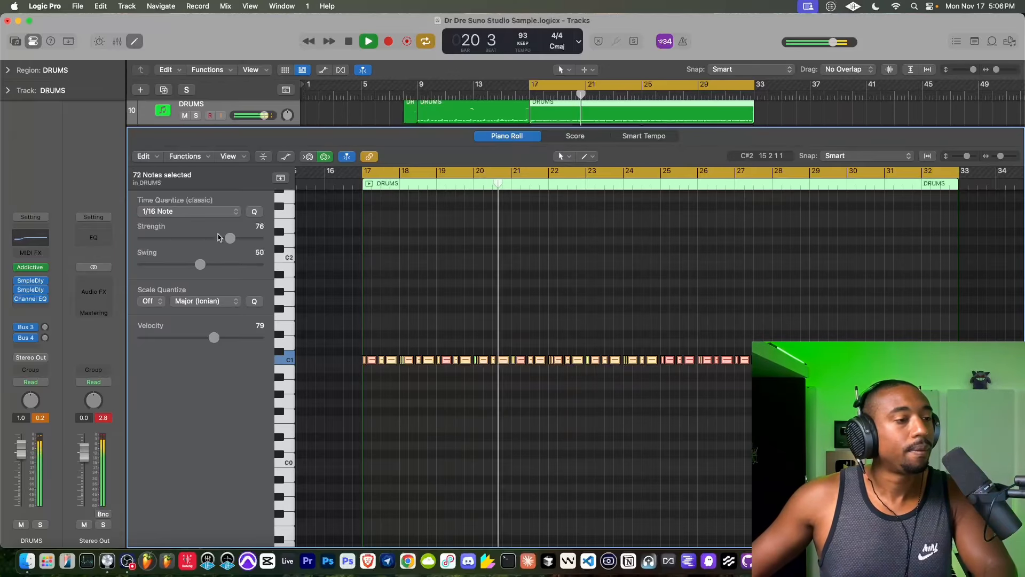
pyautogui.click(135, 42)
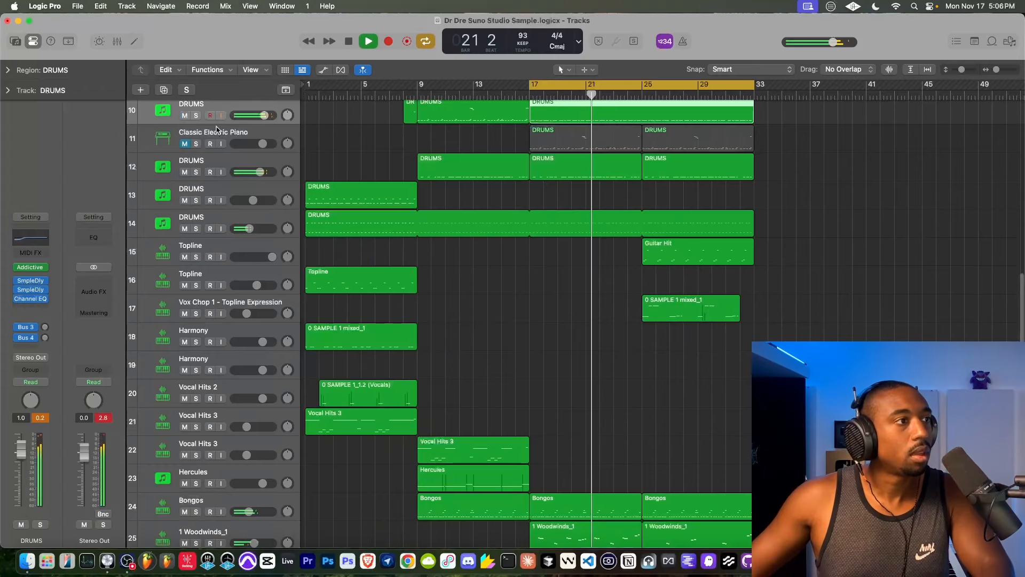
# - Insert a Sample Delay on DRUMS track 12 with left and right linked at 444 samples, and close the plug-in
pyautogui.scroll(5, 221, 134)
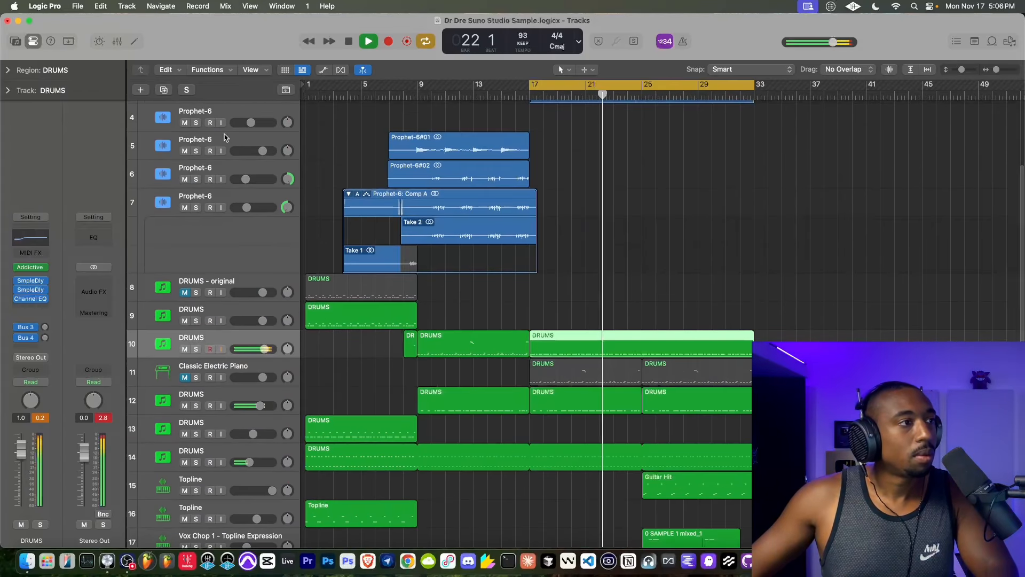
pyautogui.scroll(5, 229, 165)
pyautogui.scroll(-4, 448, 346)
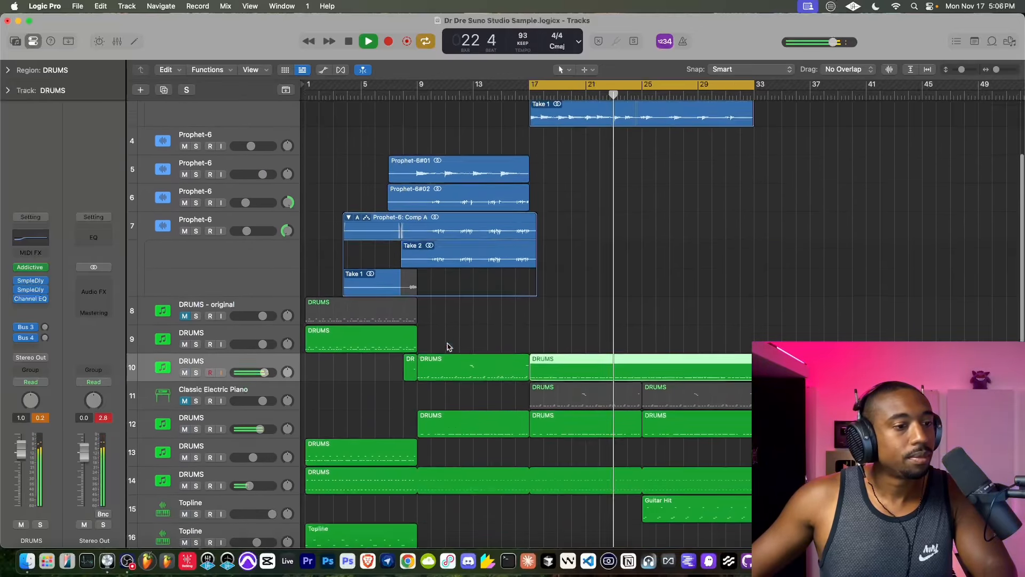
pyautogui.scroll(-1, 448, 347)
pyautogui.click(232, 398)
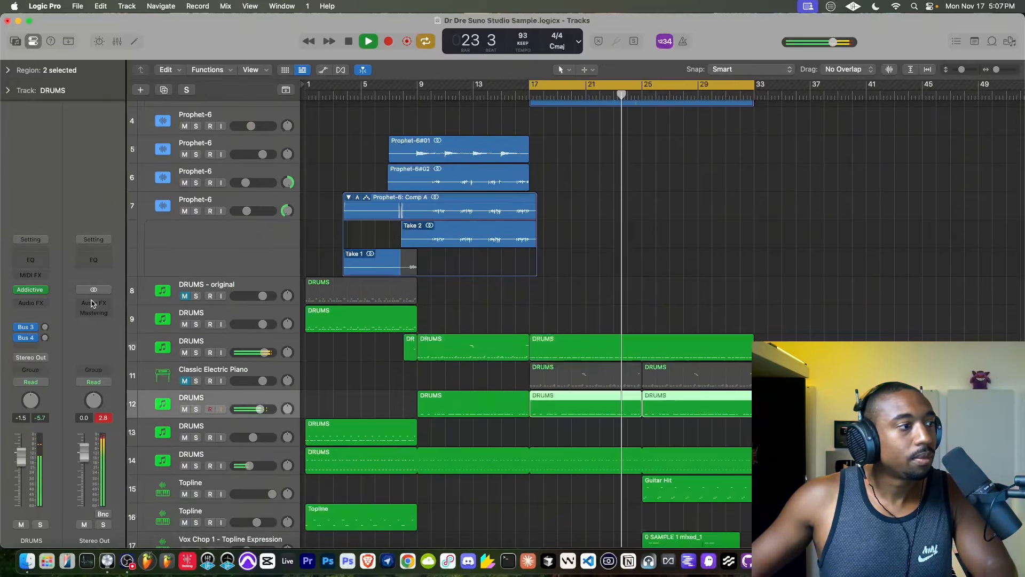
pyautogui.click(41, 303)
pyautogui.click(58, 323)
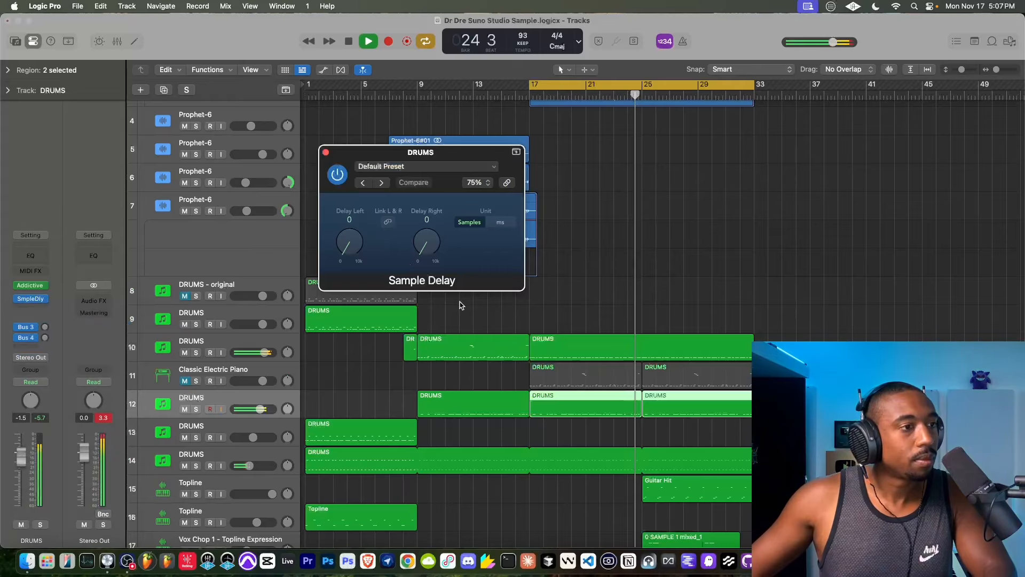
pyautogui.click(387, 222)
pyautogui.moveTo(427, 242); pyautogui.dragTo(430, 251)
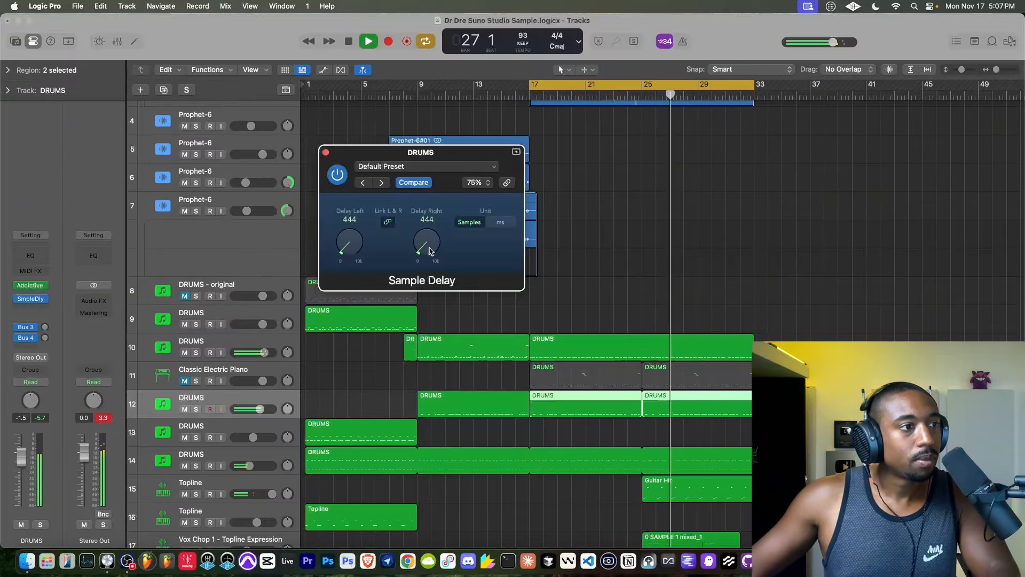
pyautogui.click(325, 152)
# - Move the two muted DRUMS regions from the Classic Electric Piano track to DRUMS track 10, starting at bar 33
pyautogui.scroll(3, 432, 284)
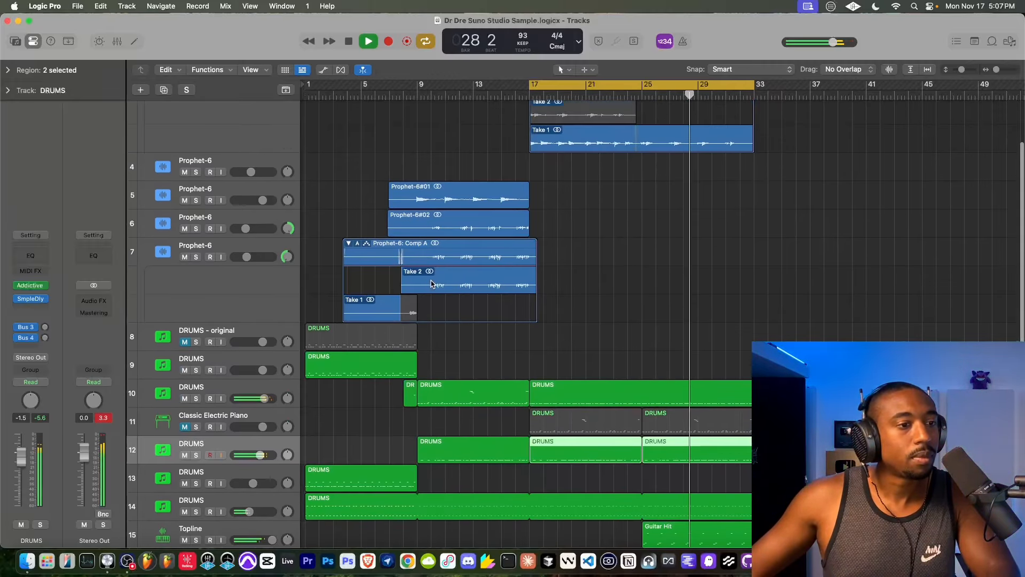
pyautogui.scroll(2, 432, 284)
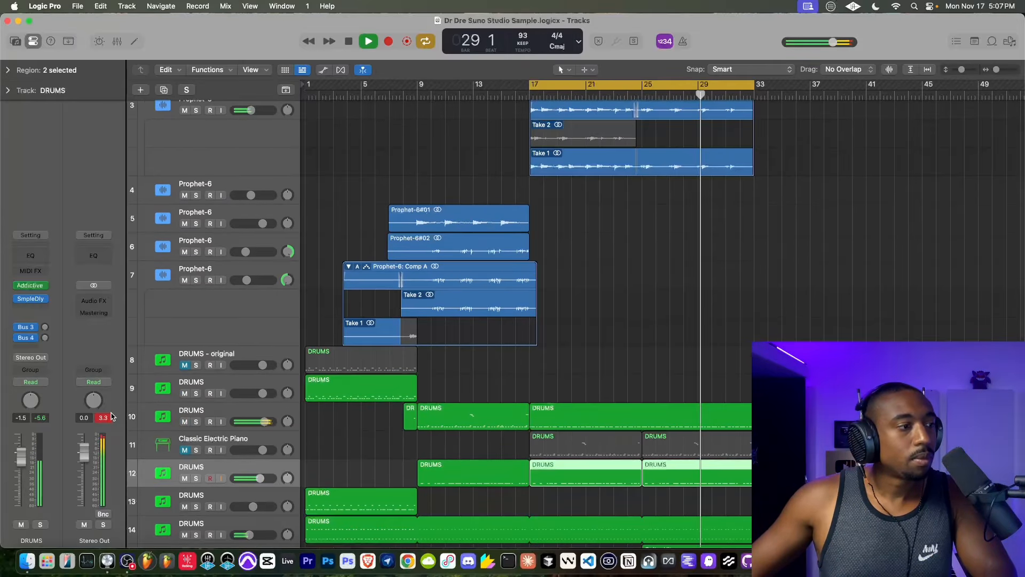
pyautogui.scroll(2, 606, 447)
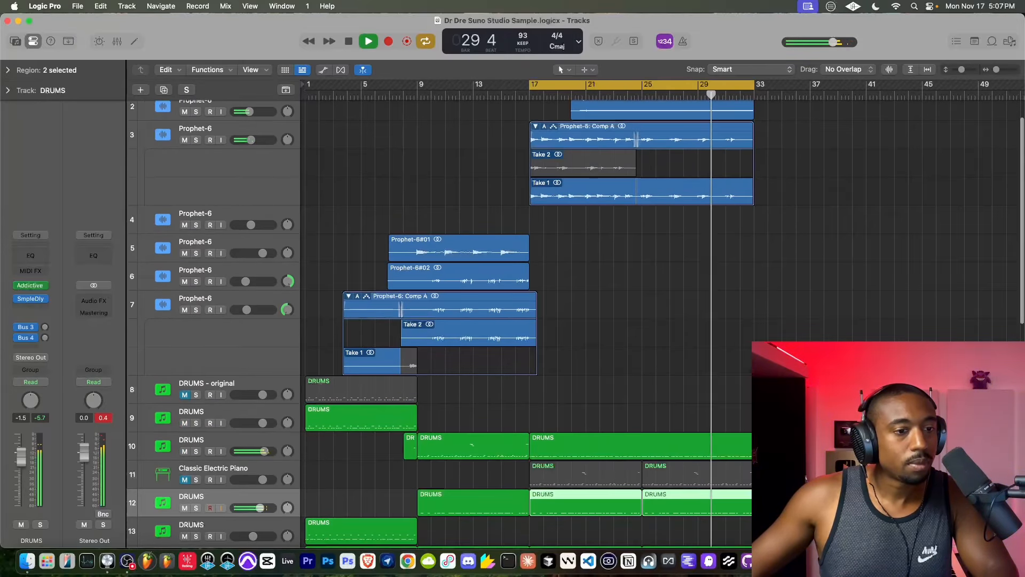
pyautogui.click(567, 476)
pyautogui.moveTo(557, 471); pyautogui.dragTo(782, 447)
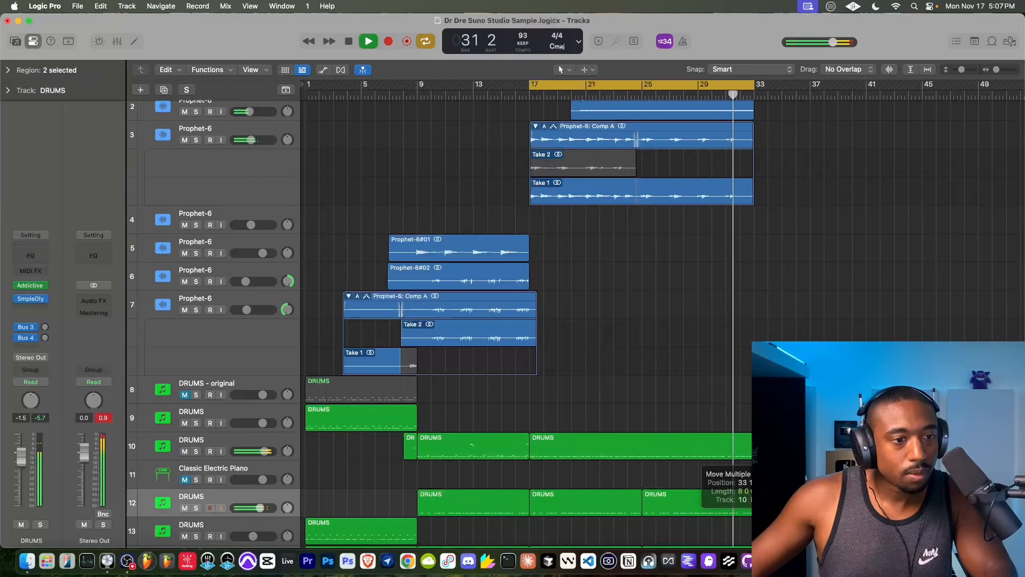
# - Extend the start of the cycle range back to bar 1 so it covers bars 1 to 33
pyautogui.scroll(3, 730, 246)
pyautogui.scroll(-6, 729, 247)
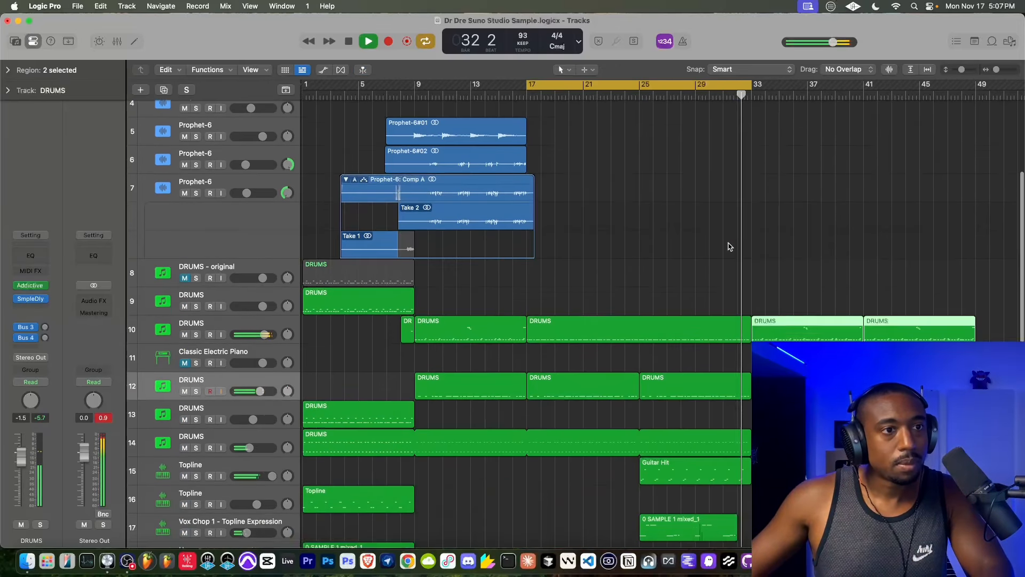
pyautogui.scroll(3, 576, 210)
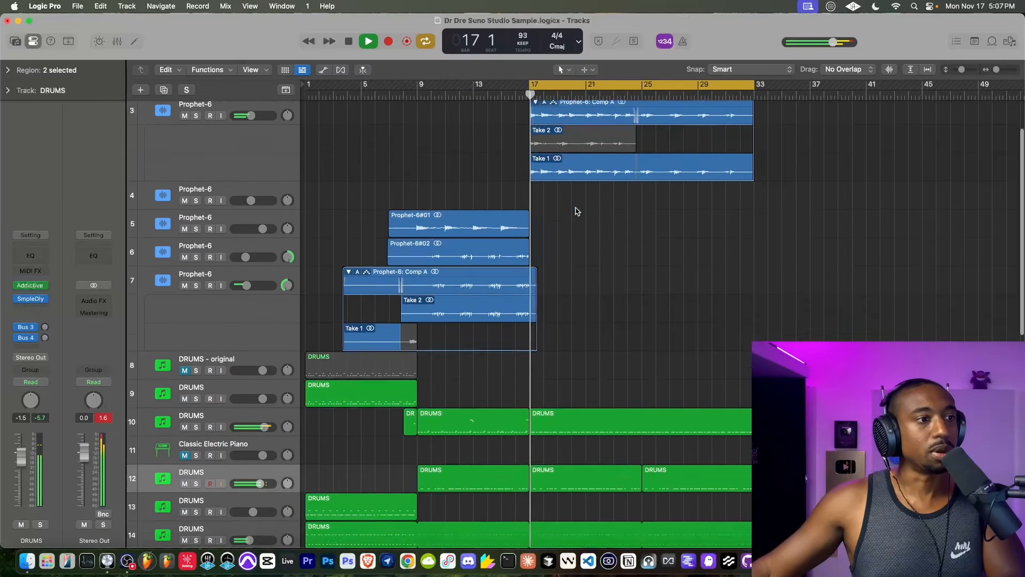
pyautogui.scroll(-3, 575, 211)
pyautogui.moveTo(533, 86); pyautogui.dragTo(308, 86)
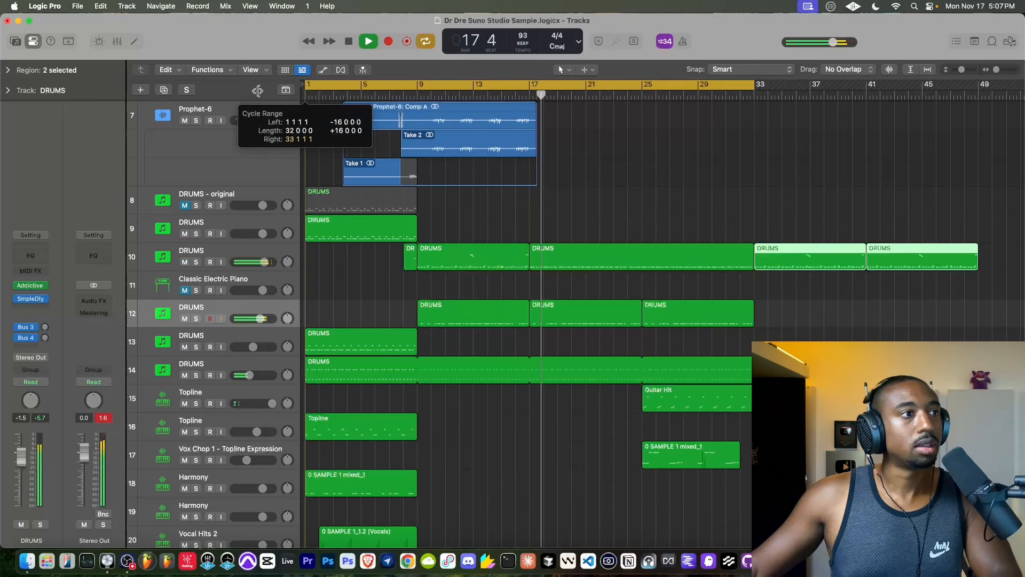
# - Restart playback from bar 1 with Catch Playhead turned on
pyautogui.scroll(2, 363, 107)
pyautogui.press('space')
pyautogui.click(364, 69)
pyautogui.press('space')
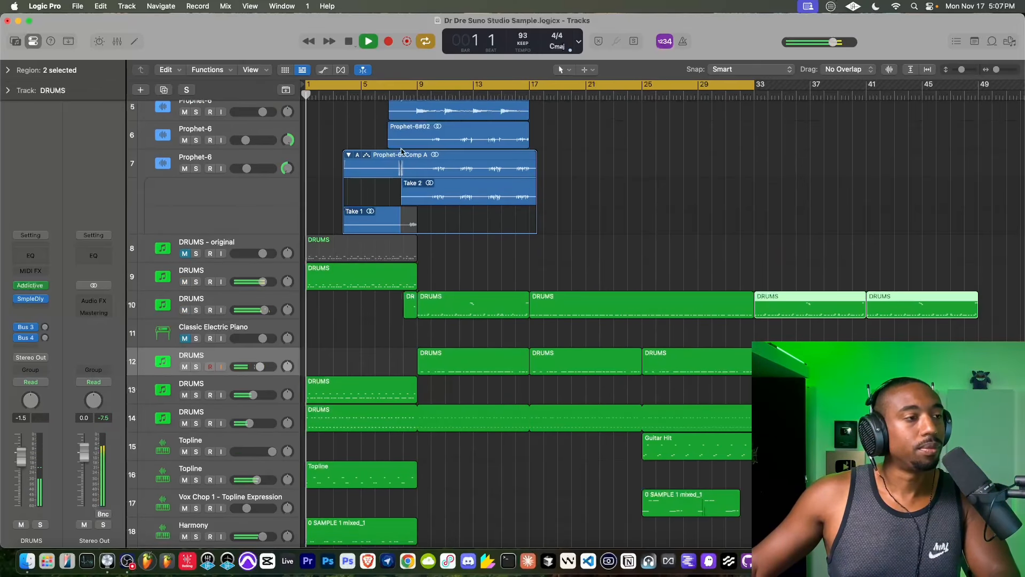
# - Delete the two selected DRUMS regions that start at bar 33 on track 10
pyautogui.scroll(-3, 426, 262)
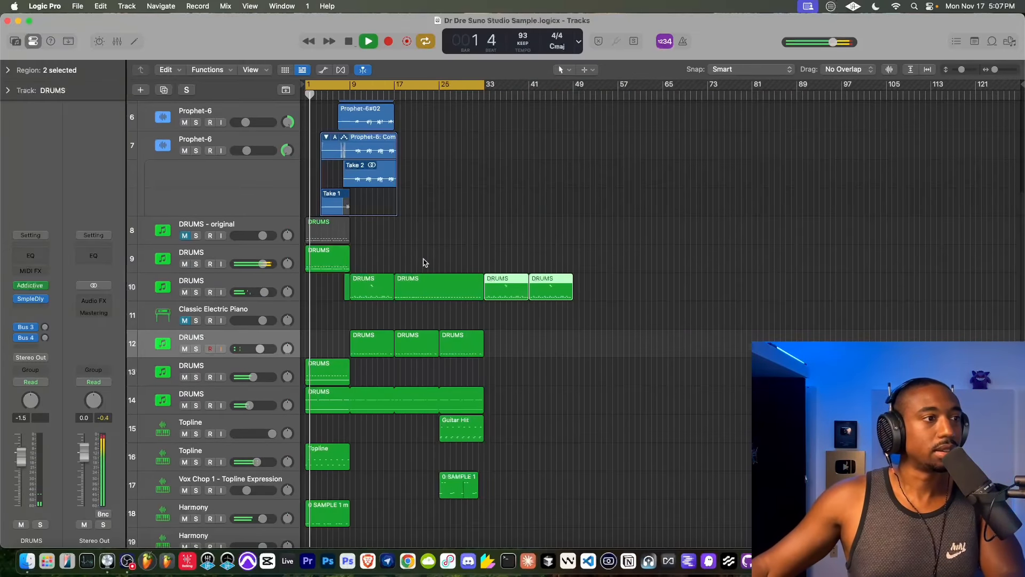
pyautogui.scroll(5, 435, 261)
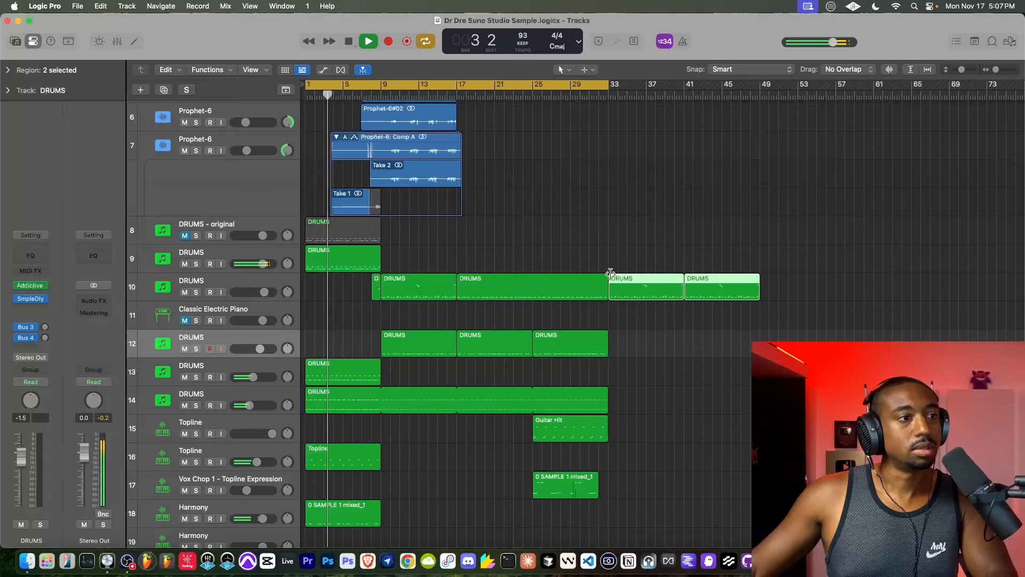
pyautogui.press('Delete')
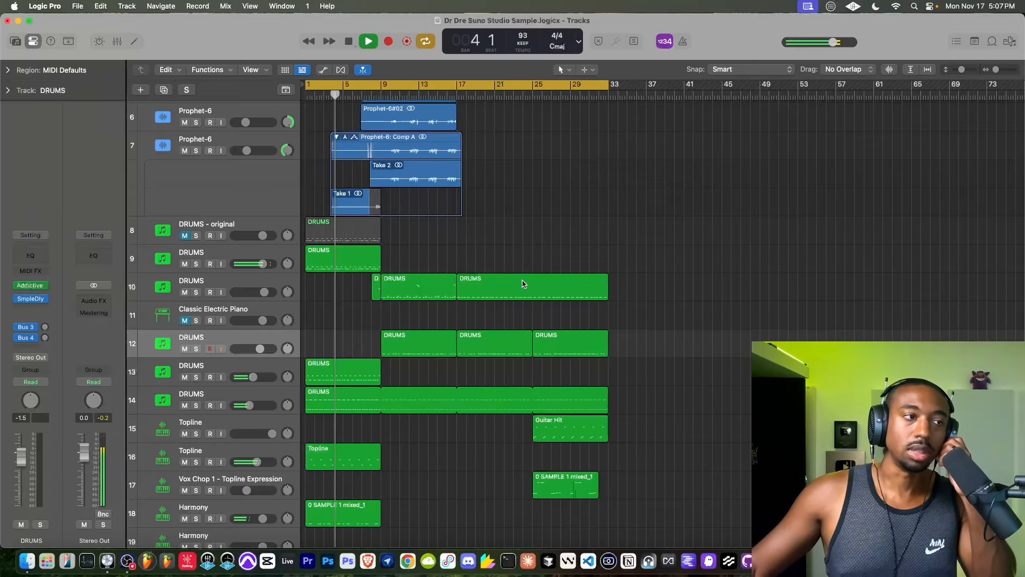
# - Set the quantize strength to 100 for all notes of the short DRUMS region before bar 9 on track 10, and close the editor
pyautogui.scroll(10, 222, 120)
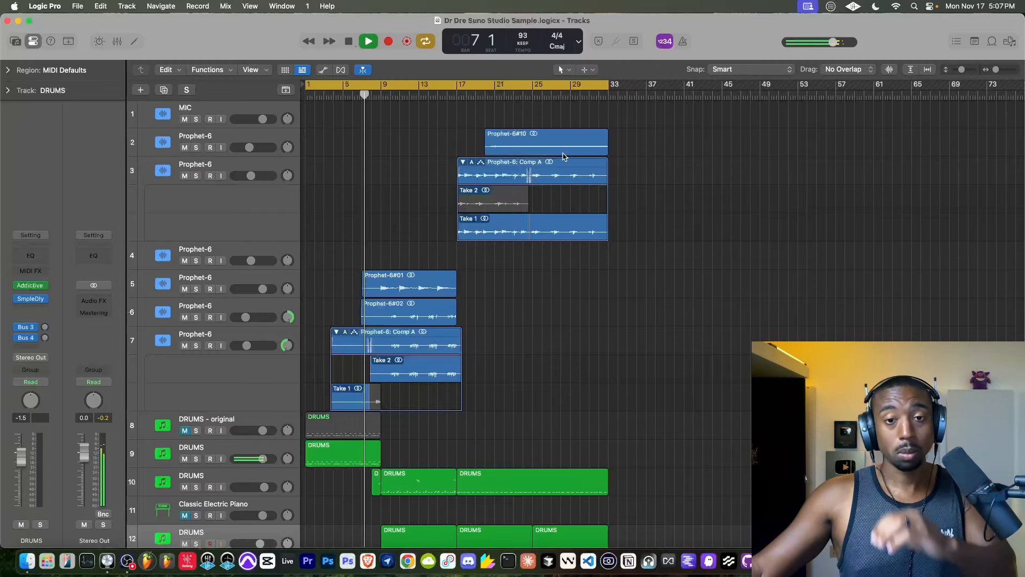
pyautogui.scroll(-2, 377, 214)
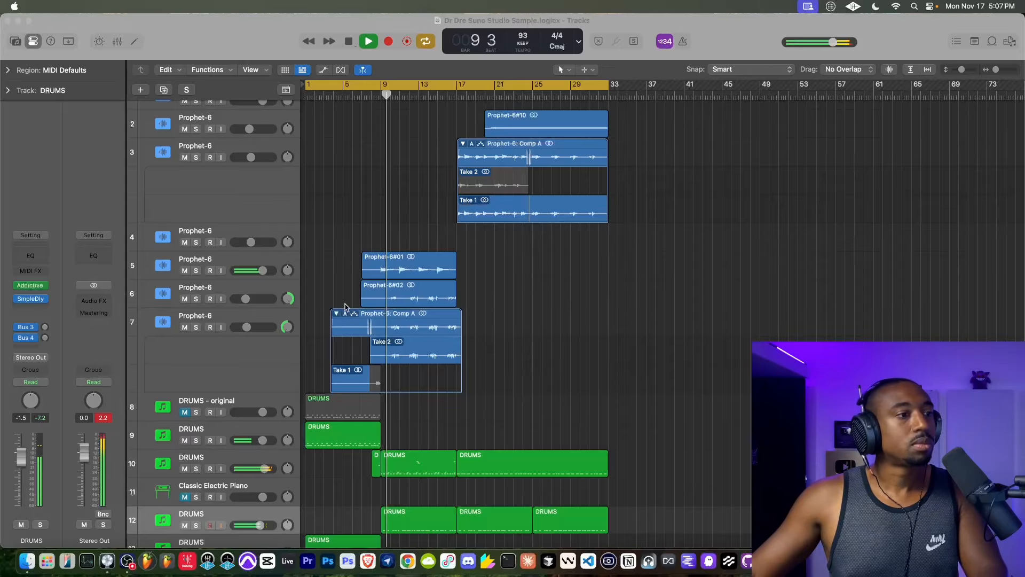
pyautogui.scroll(-5, 339, 272)
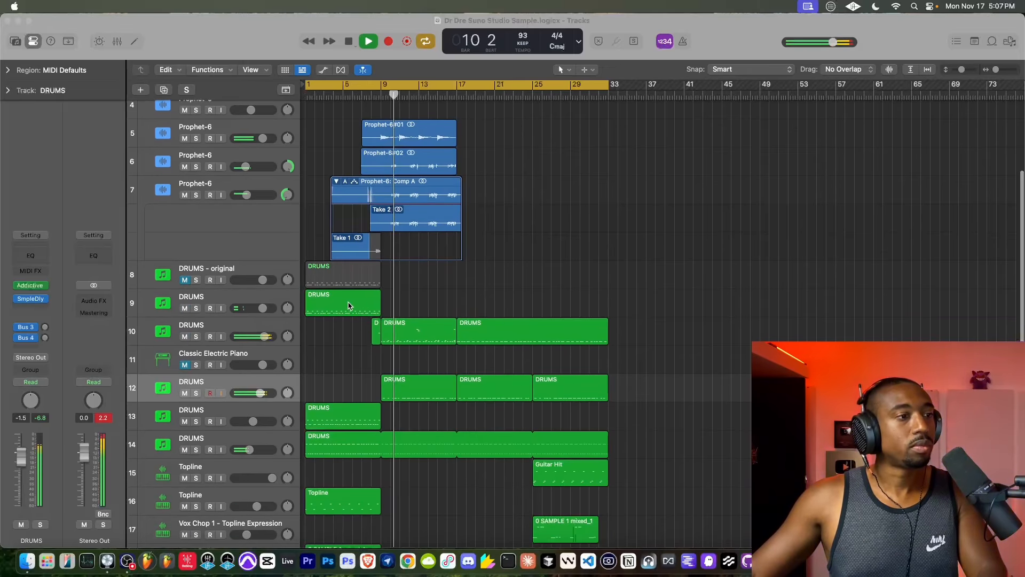
pyautogui.doubleClick(375, 334)
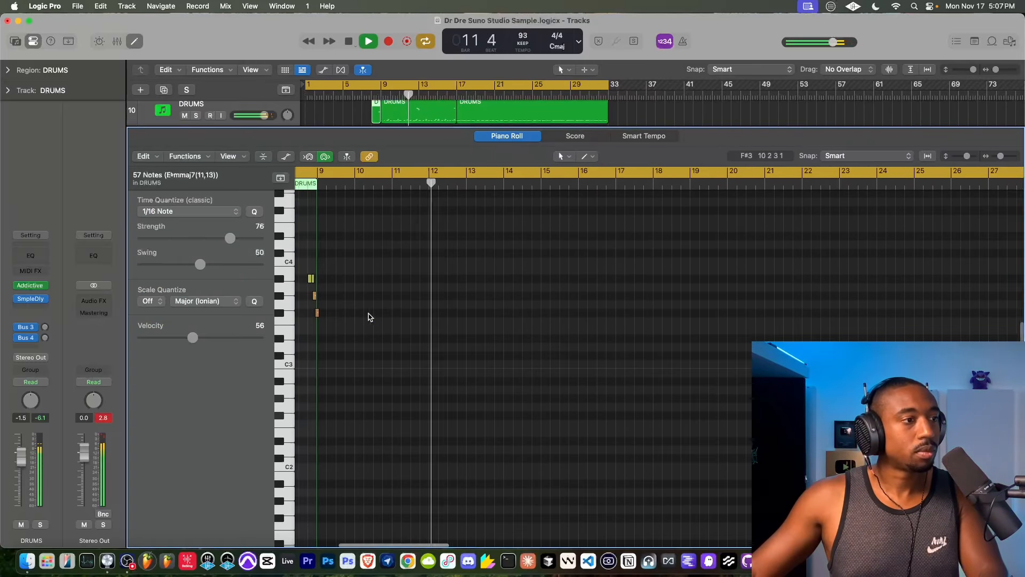
pyautogui.moveTo(393, 352); pyautogui.dragTo(313, 248)
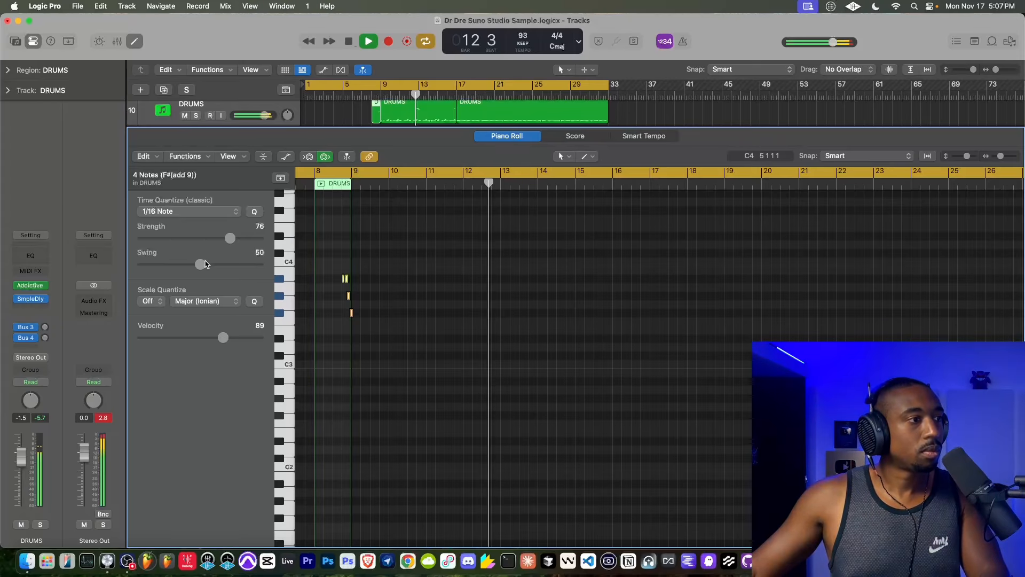
pyautogui.moveTo(230, 237); pyautogui.dragTo(264, 238)
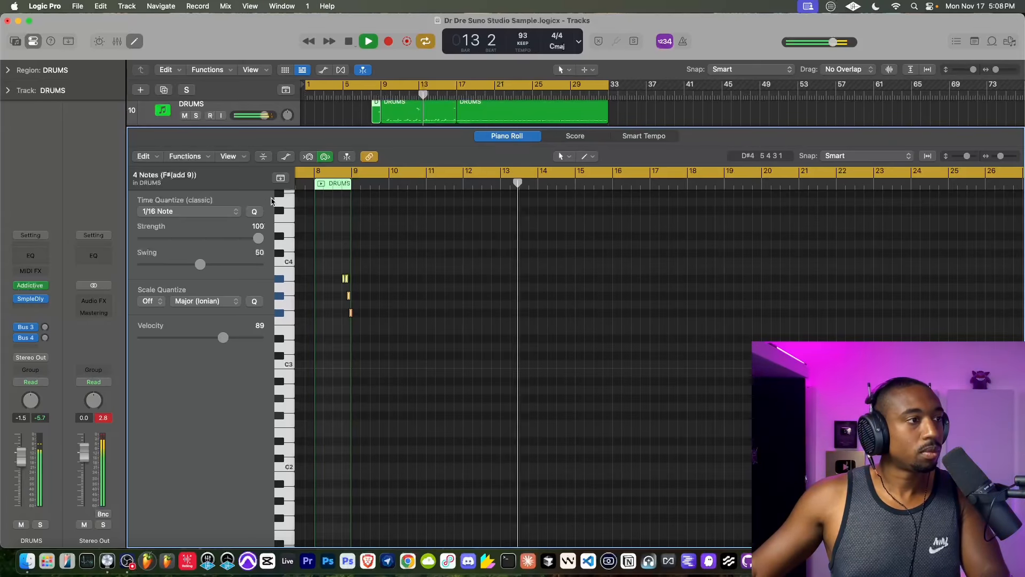
pyautogui.press('e')
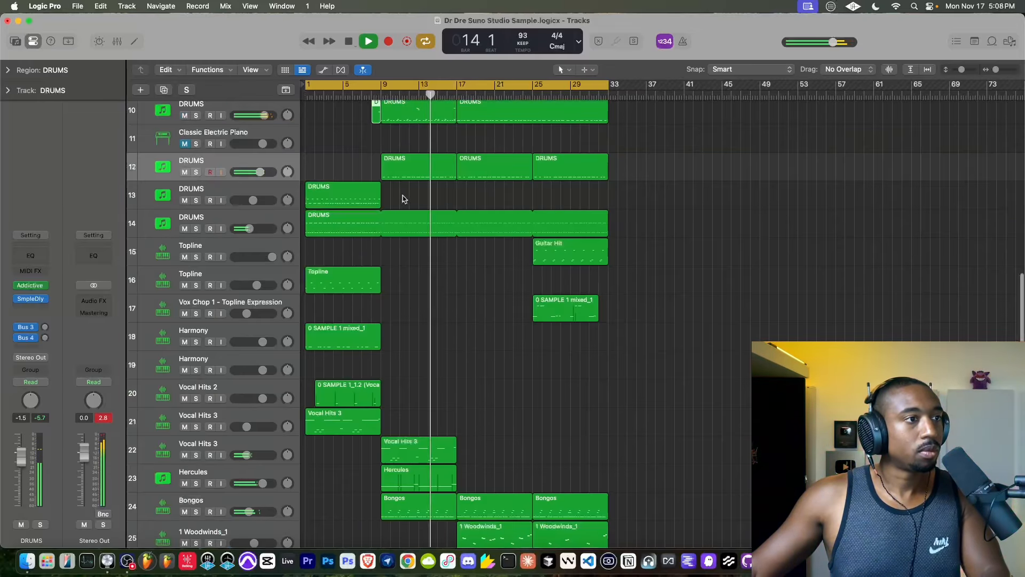
# - Select the eight high drum-fill notes of track 10's bar 9 to 17 DRUMS region in the Piano Roll, and close the editor
pyautogui.scroll(5, 404, 199)
pyautogui.click(408, 160)
pyautogui.press('e')
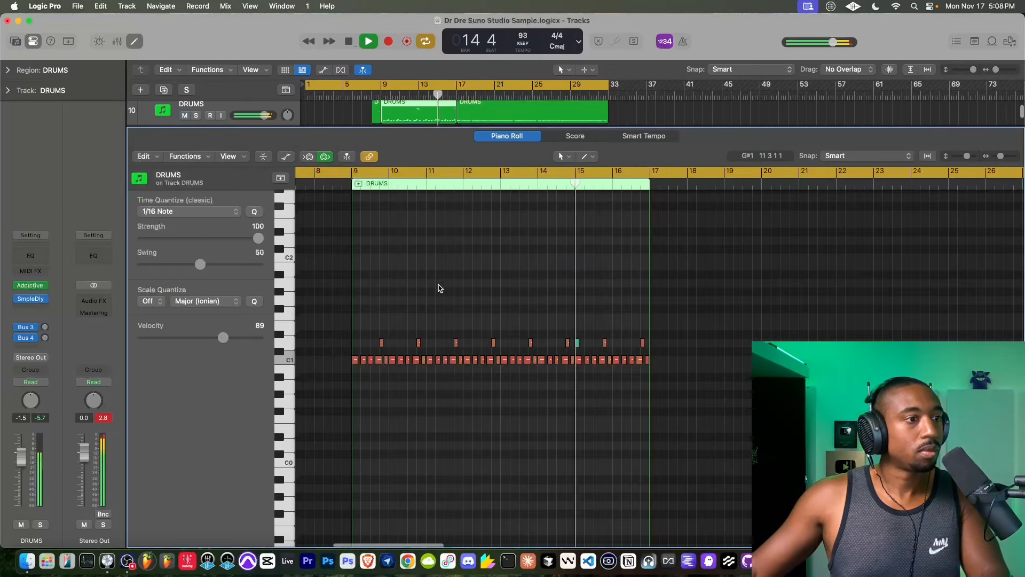
pyautogui.scroll(5, 440, 293)
pyautogui.scroll(3, 704, 304)
pyautogui.moveTo(707, 316); pyautogui.dragTo(332, 219)
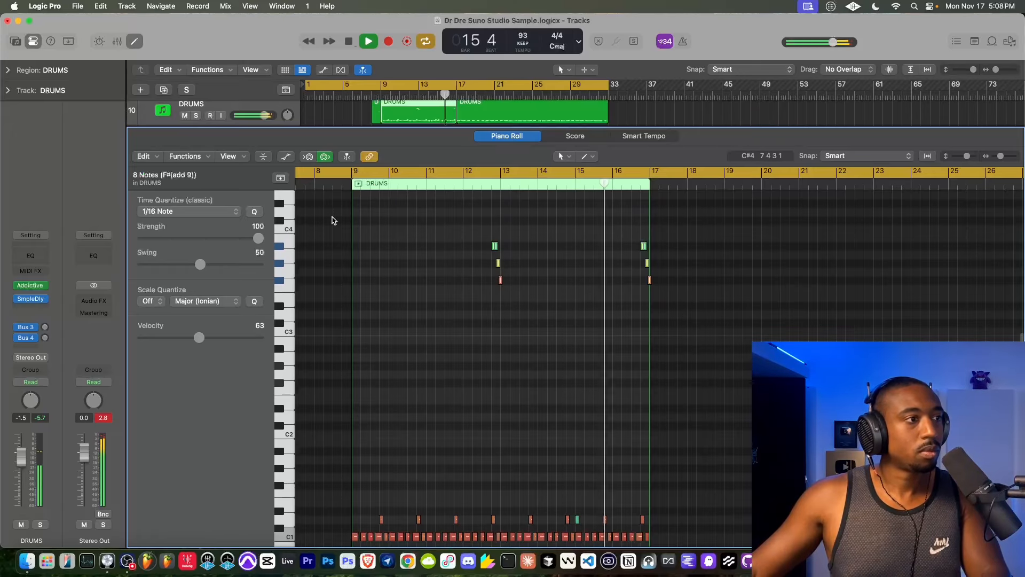
pyautogui.press('e')
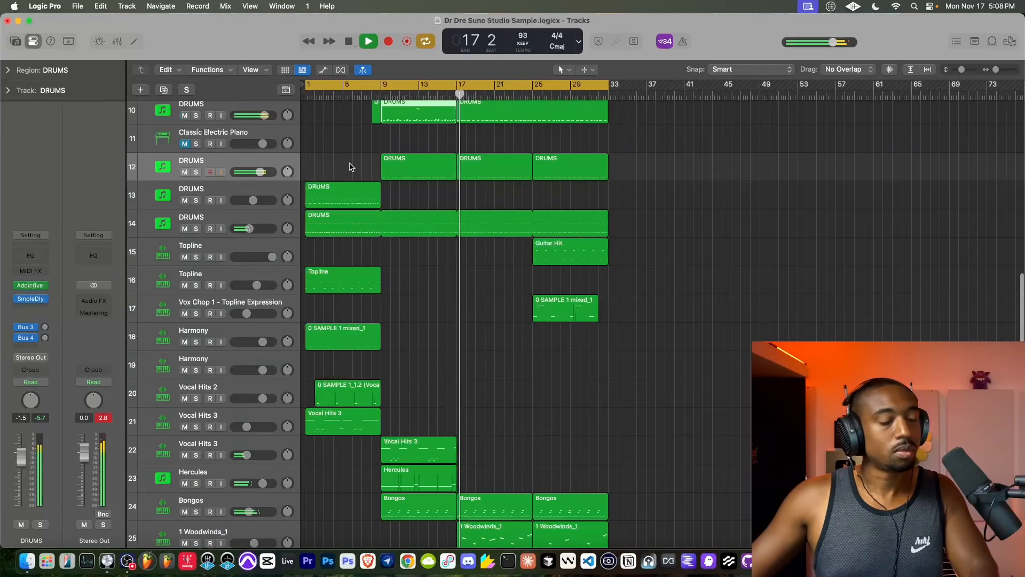
# - Delete the empty Classic Electric Piano track
pyautogui.scroll(2, 436, 171)
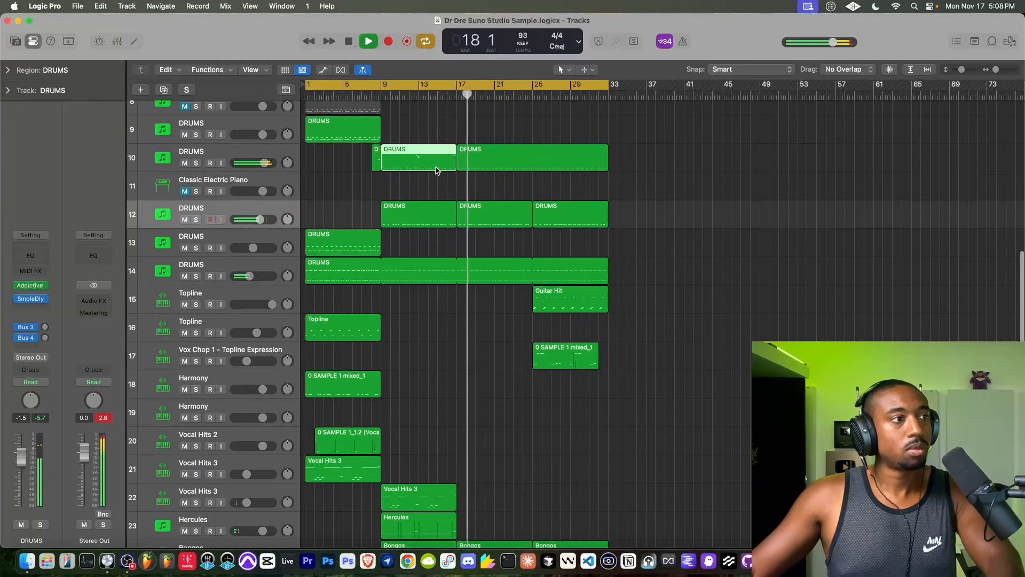
pyautogui.scroll(1, 407, 182)
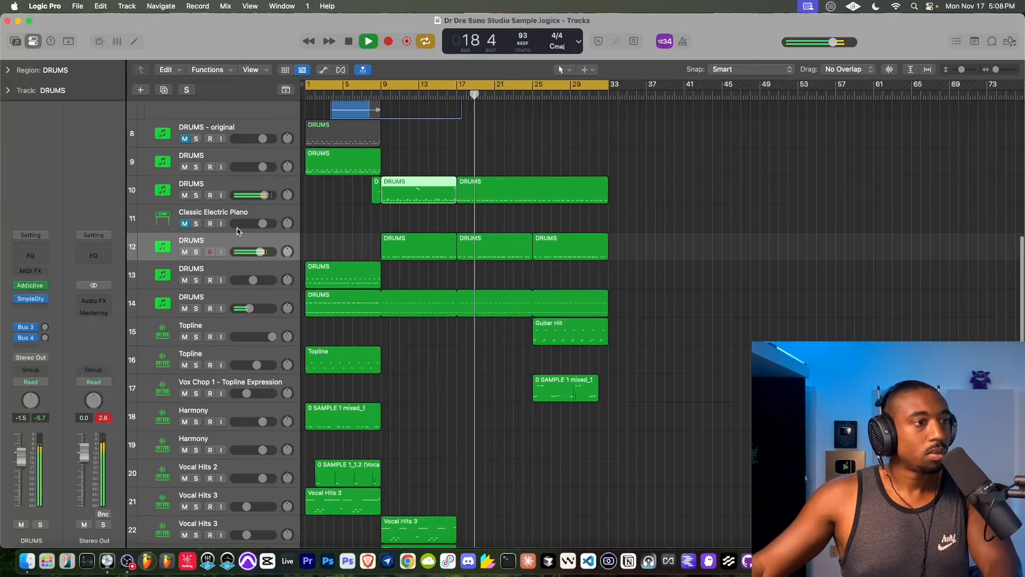
pyautogui.click(211, 214)
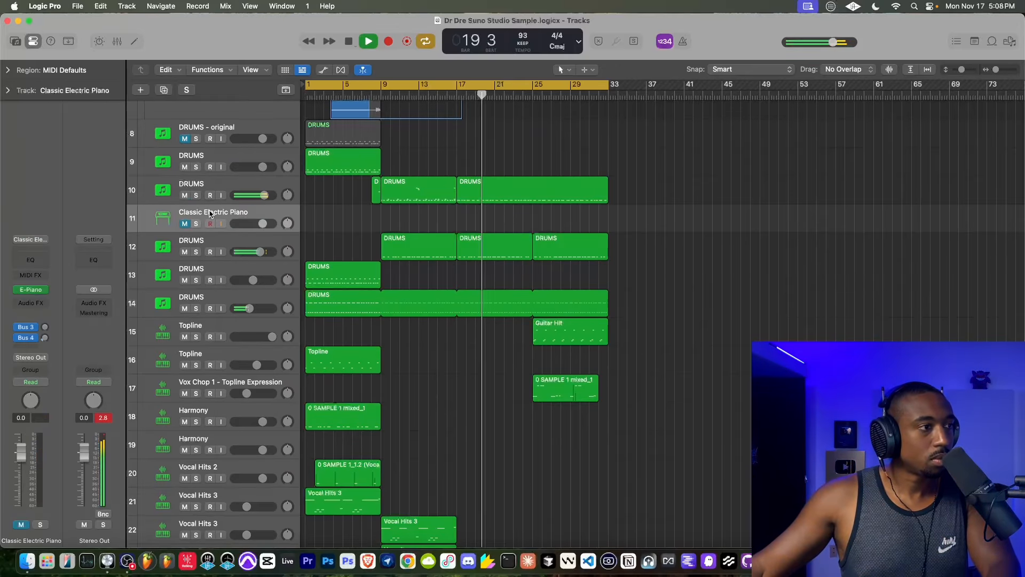
pyautogui.press('super+BackSpace')
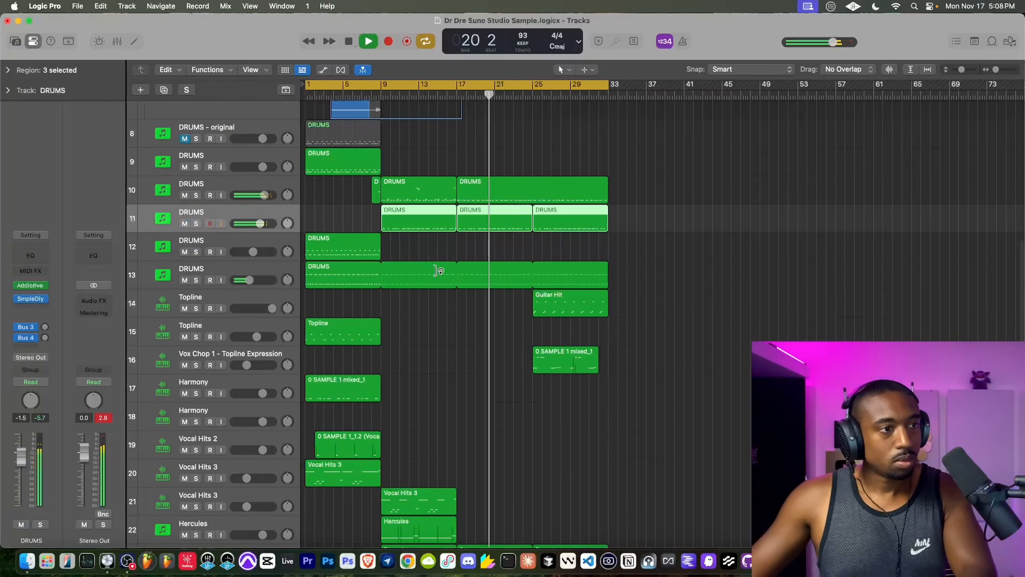
# - Insert a Sample Delay on Prophet-6 track 2 with the right delay at 2425 samples, and close the plug-in
pyautogui.scroll(10, 485, 282)
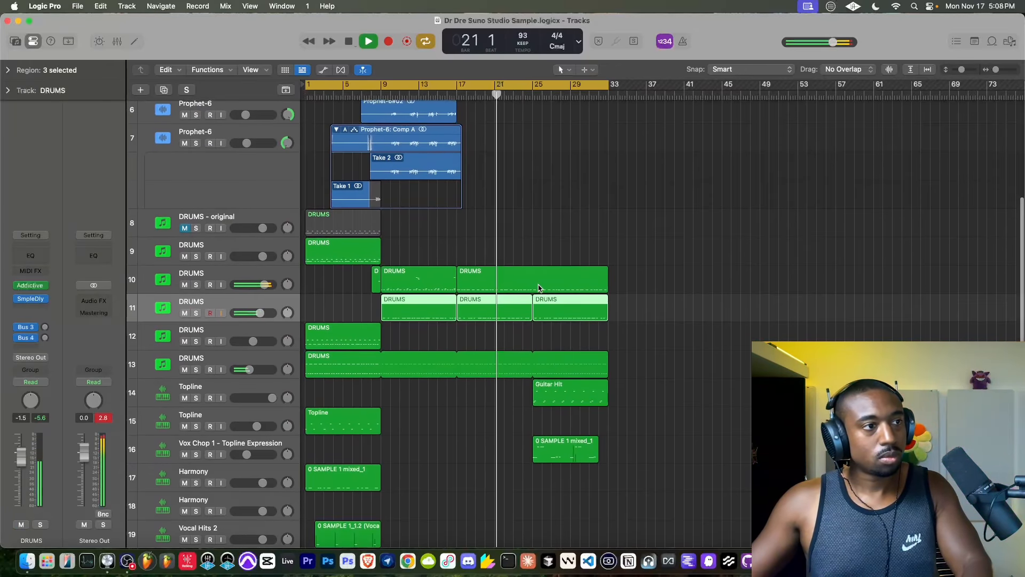
pyautogui.click(506, 151)
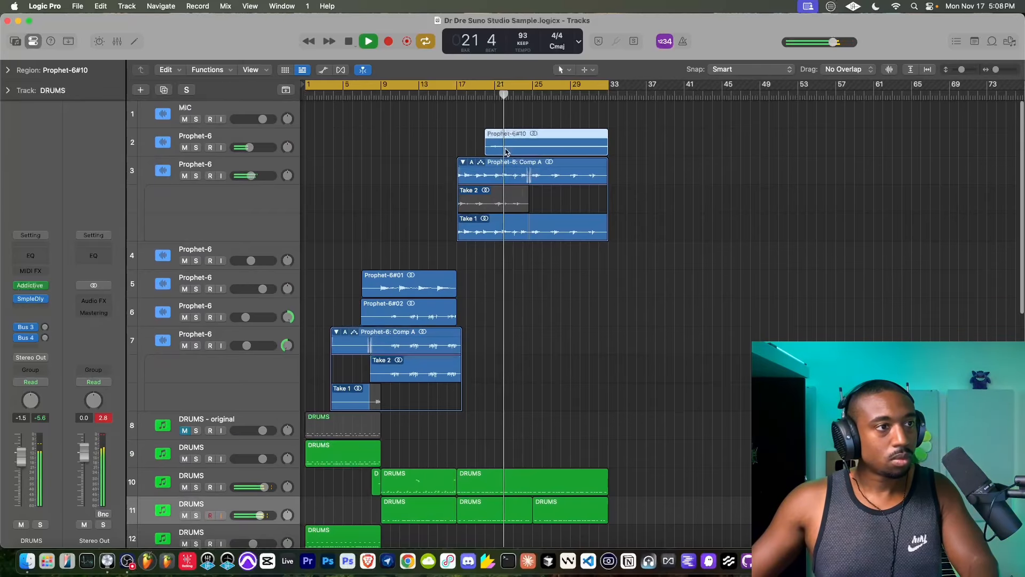
pyautogui.click(158, 142)
pyautogui.click(33, 313)
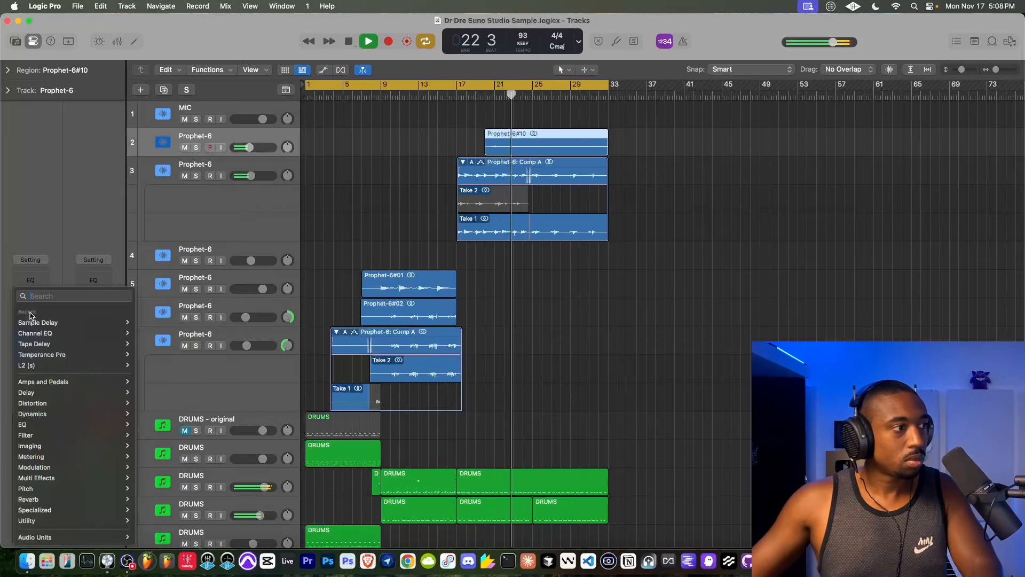
pyautogui.click(35, 322)
pyautogui.moveTo(428, 244); pyautogui.dragTo(427, 237)
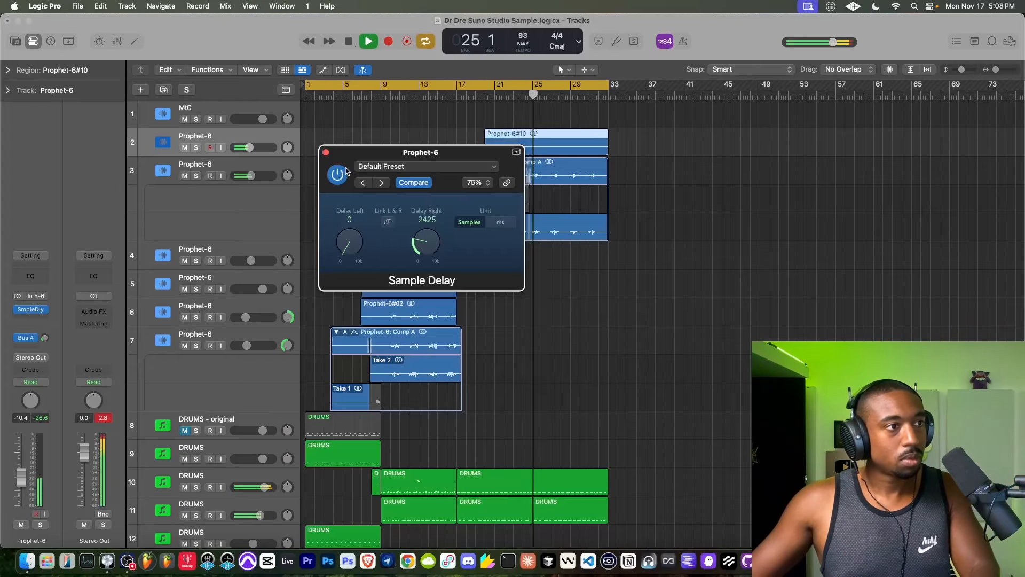
pyautogui.click(326, 152)
# - Lower Prophet-6 track 2's volume to -15.8 dB and set its Sample Delay's right delay to 1756 samples
pyautogui.moveTo(250, 148); pyautogui.dragTo(244, 147)
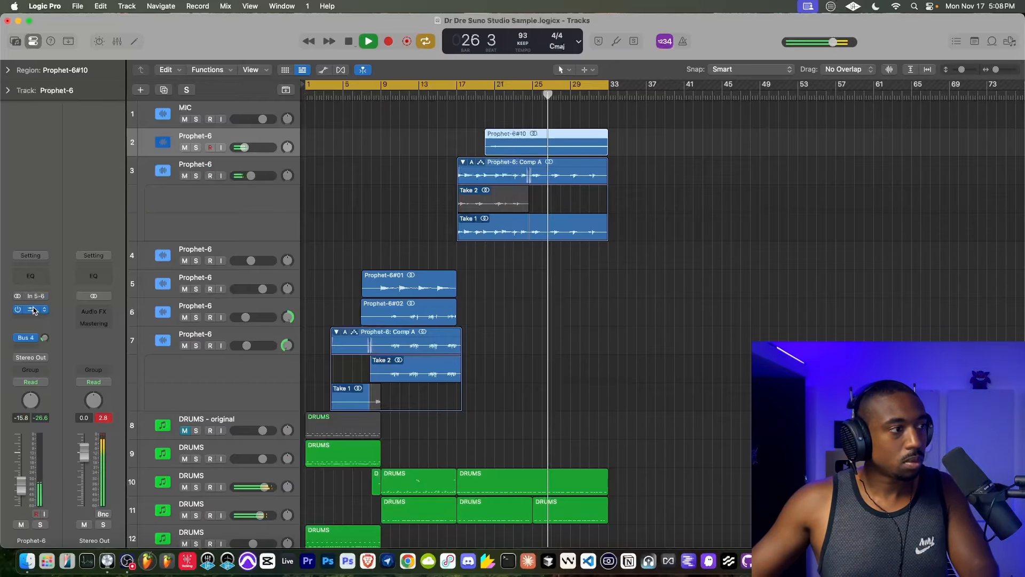
pyautogui.click(42, 340)
pyautogui.click(32, 300)
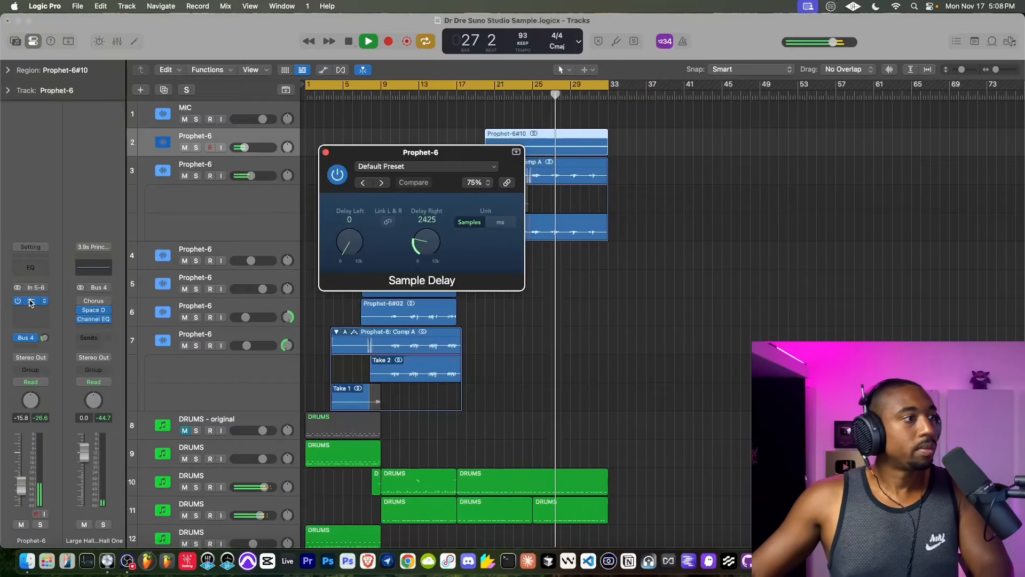
pyautogui.click(325, 153)
# - Repeat the Vocal Hits 3 region on track 21 twice so copies fill bars 17 to 33
pyautogui.scroll(-5, 407, 235)
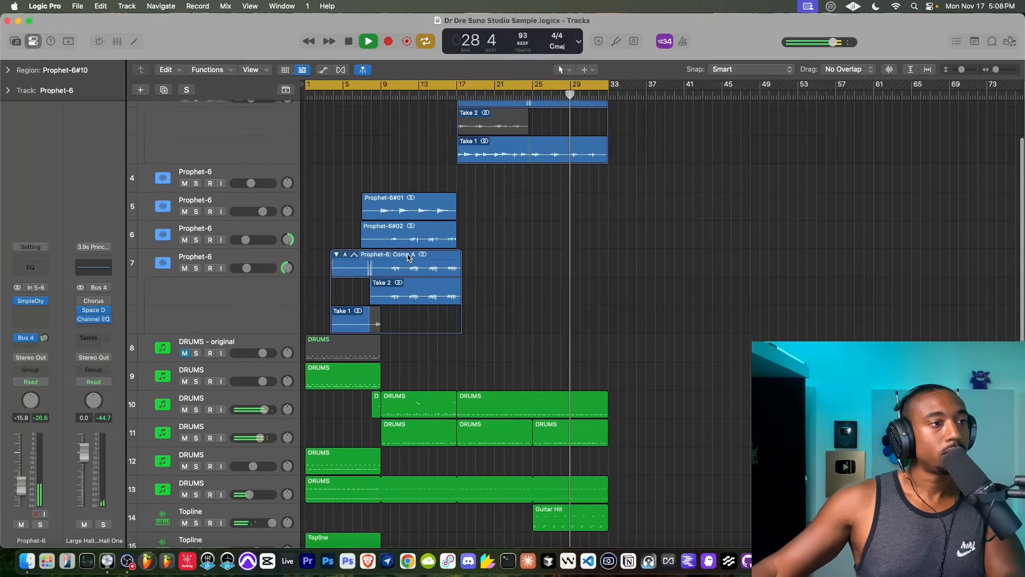
pyautogui.scroll(-10, 408, 257)
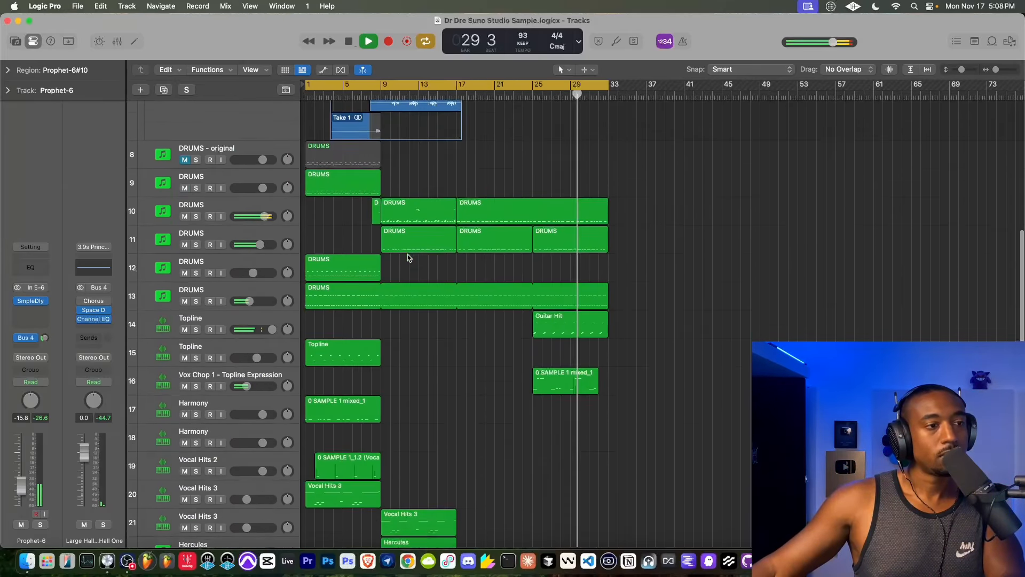
pyautogui.scroll(-1, 408, 257)
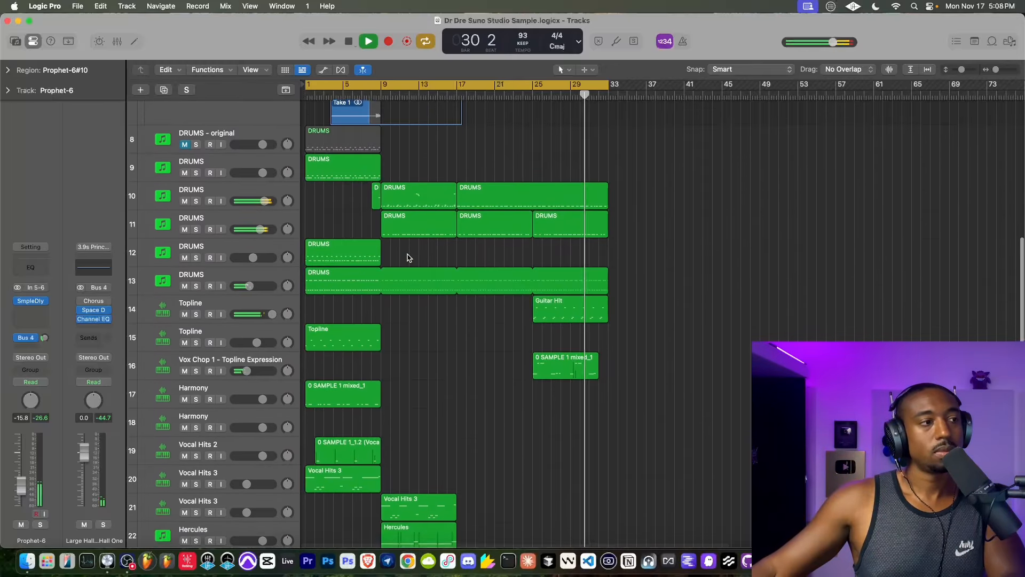
pyautogui.scroll(-7, 408, 257)
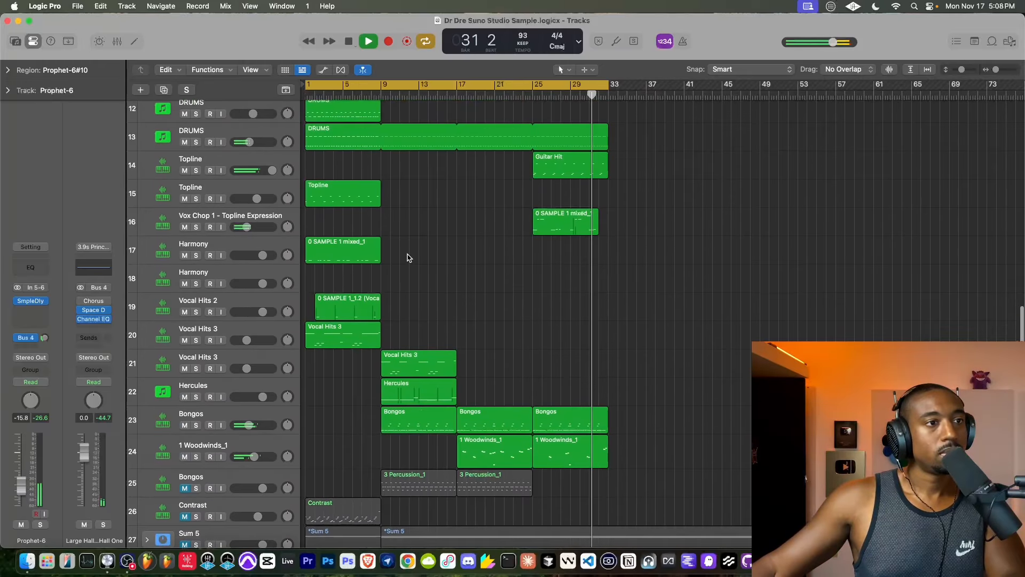
pyautogui.scroll(1, 408, 257)
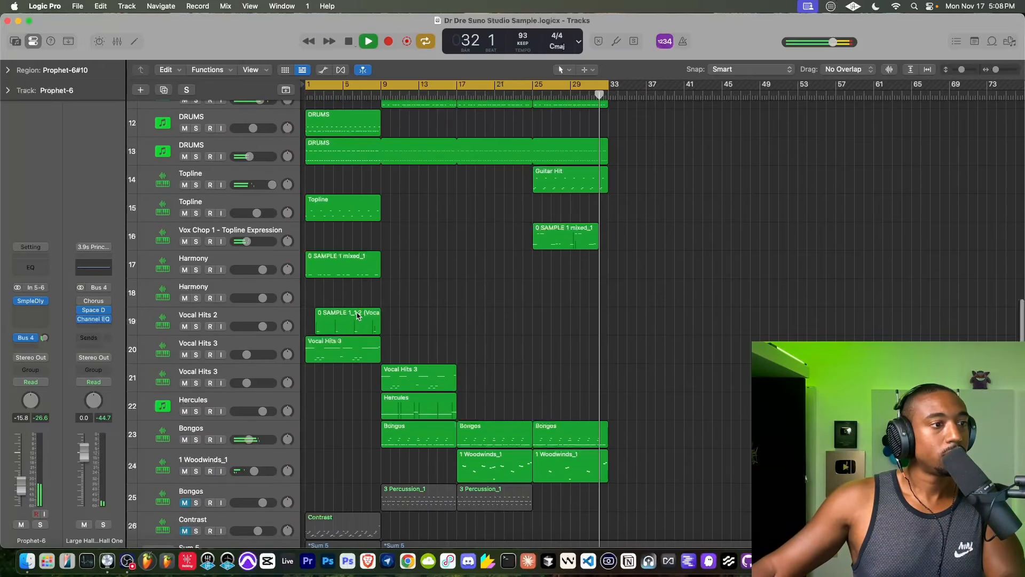
pyautogui.click(436, 377)
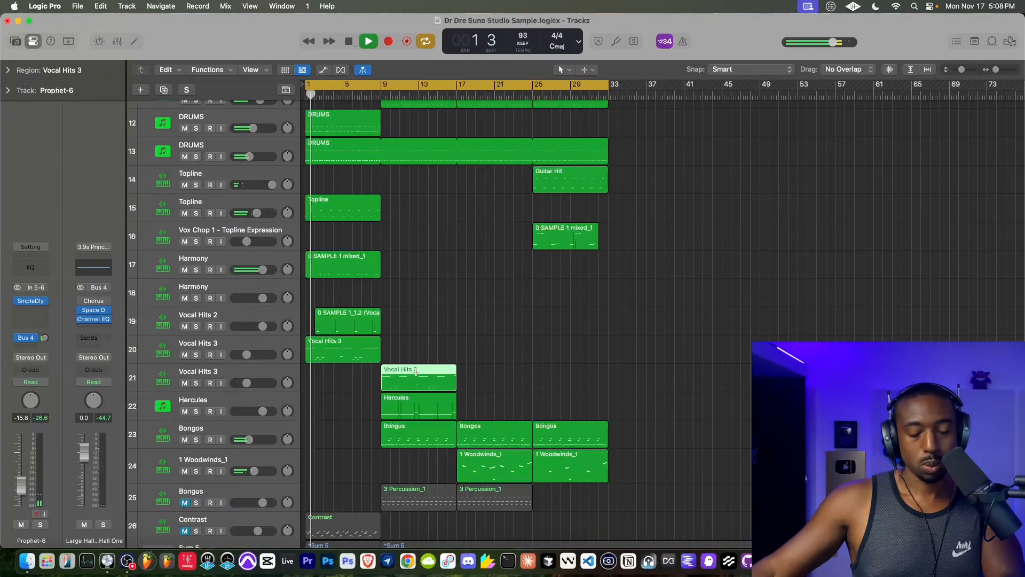
pyautogui.press('super+r')
pyautogui.press('super+r')
# - Delete the Vocal Hits 3 copy at bar 17 on track 21 and undo the deletion
pyautogui.click(488, 378)
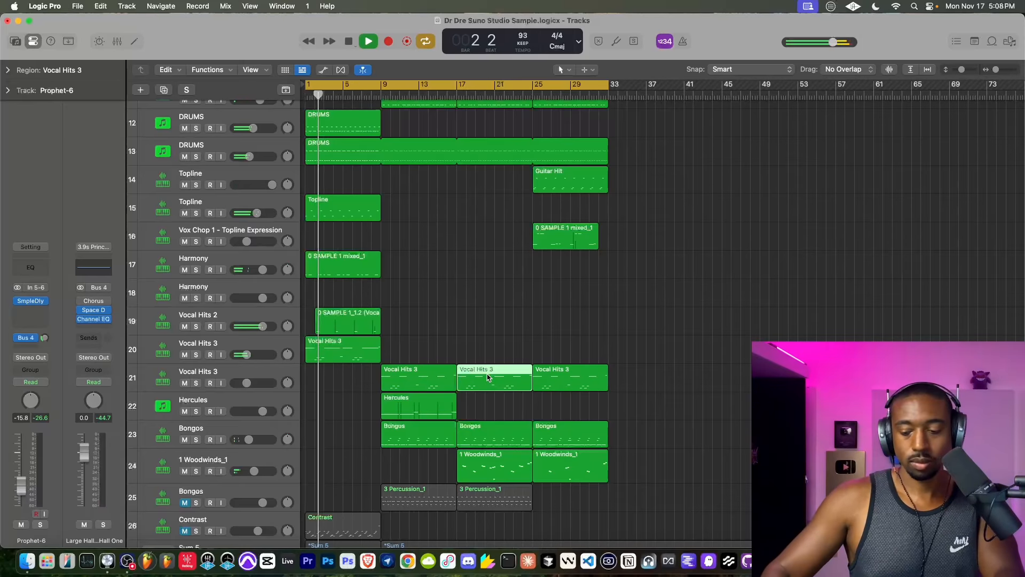
pyautogui.press('Delete')
pyautogui.press('super+z')
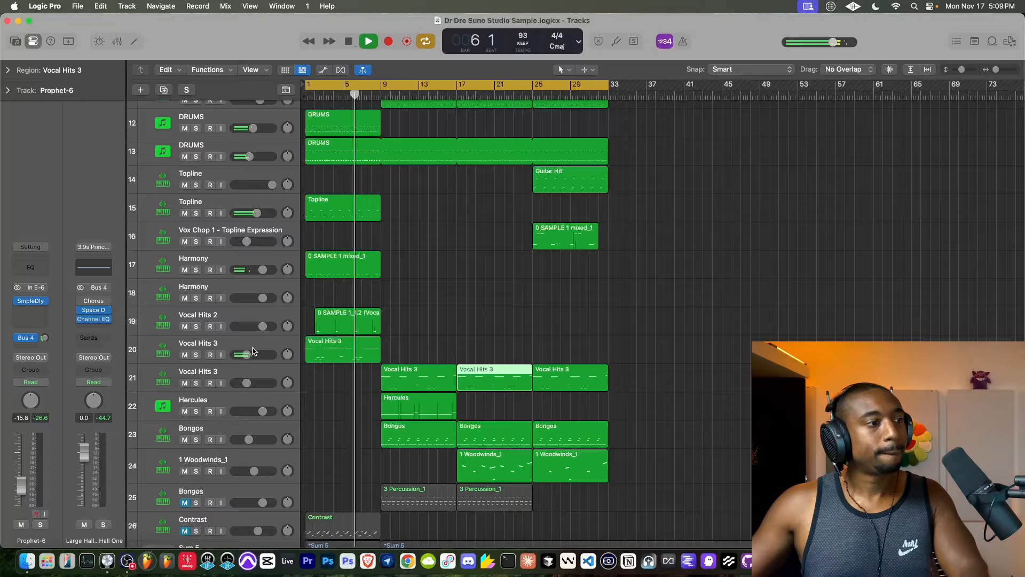
# - Review the drum, Harmony and vocal tracks during playback and select the empty Harmony track 18
pyautogui.scroll(-3, 251, 356)
pyautogui.scroll(5, 245, 383)
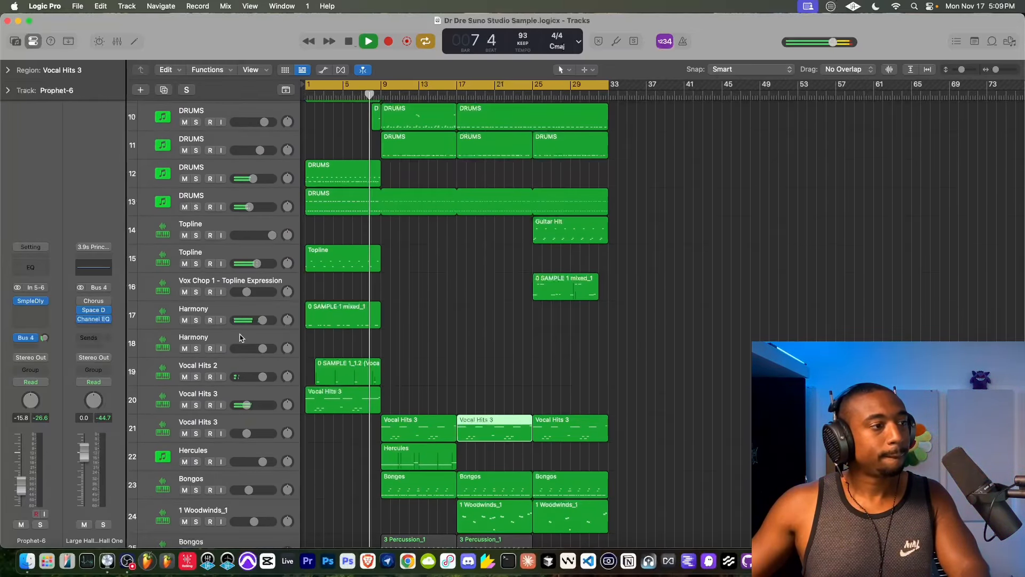
pyautogui.click(242, 349)
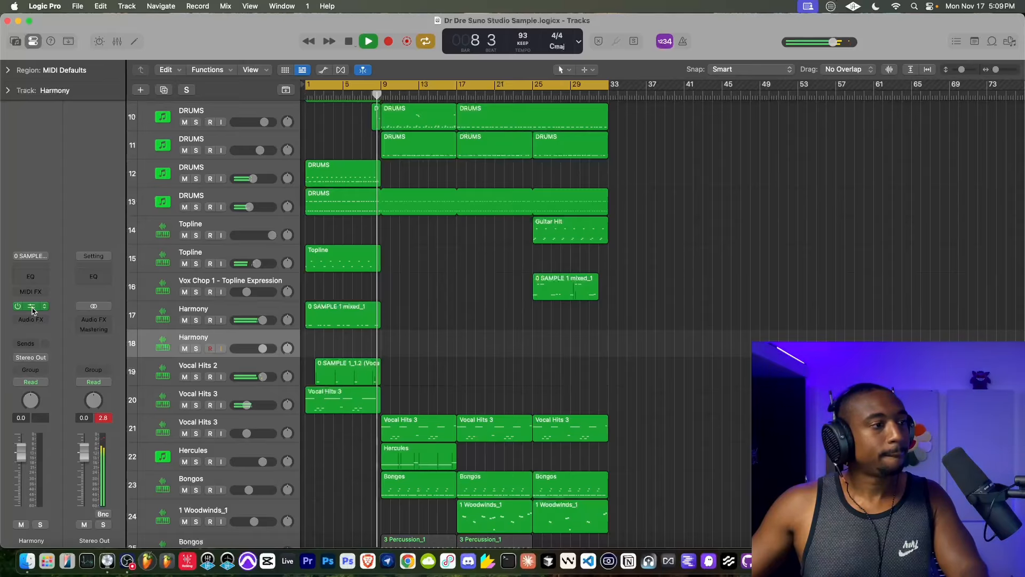
pyautogui.scroll(5, 214, 283)
pyautogui.scroll(-10, 181, 280)
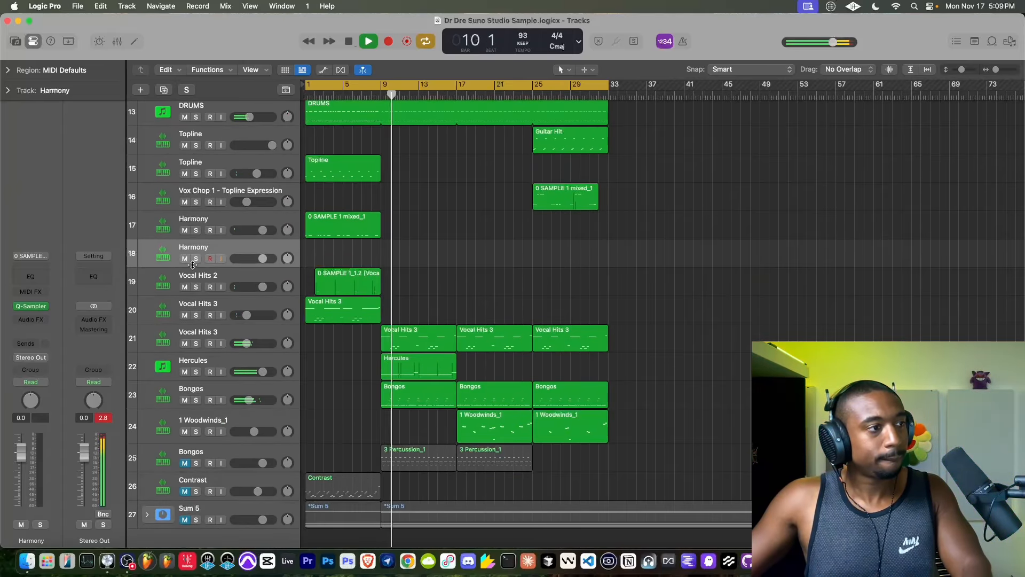
pyautogui.scroll(2, 197, 252)
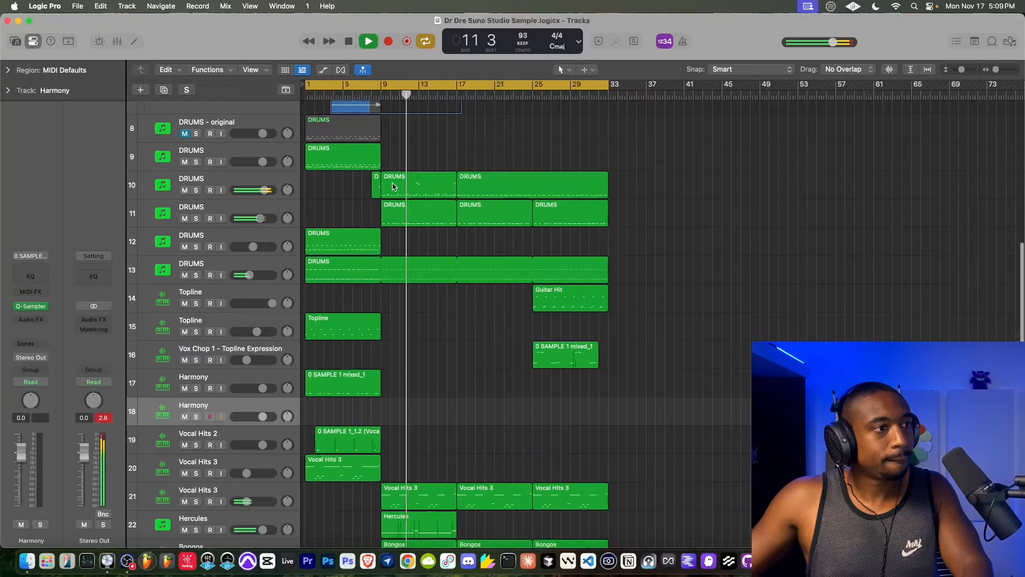
# - Select the DRUMS region at bar 9 on track 10, stop playback and place the playhead at bar 9
pyautogui.click(387, 187)
pyautogui.scroll(5, 326, 174)
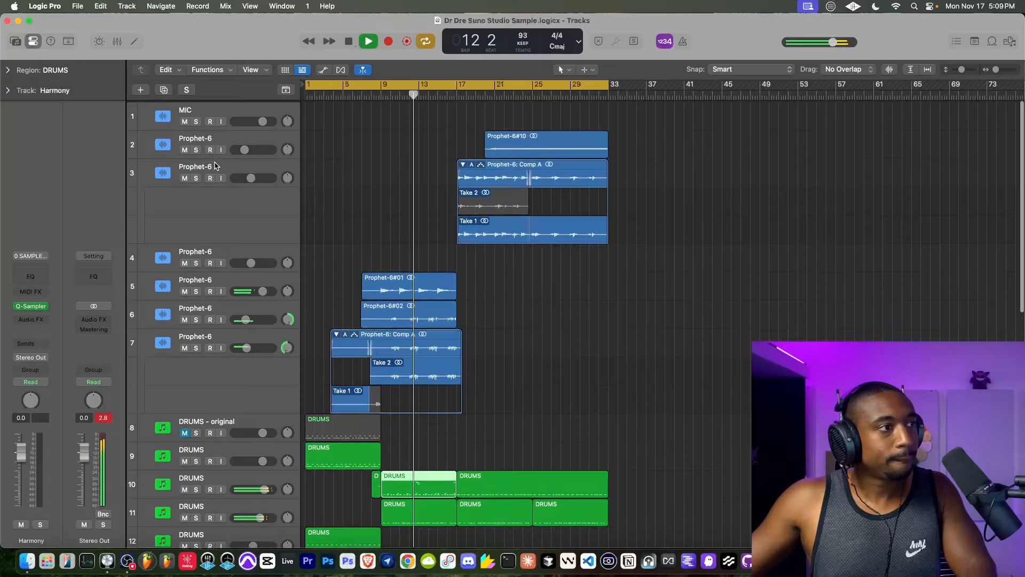
pyautogui.press('space')
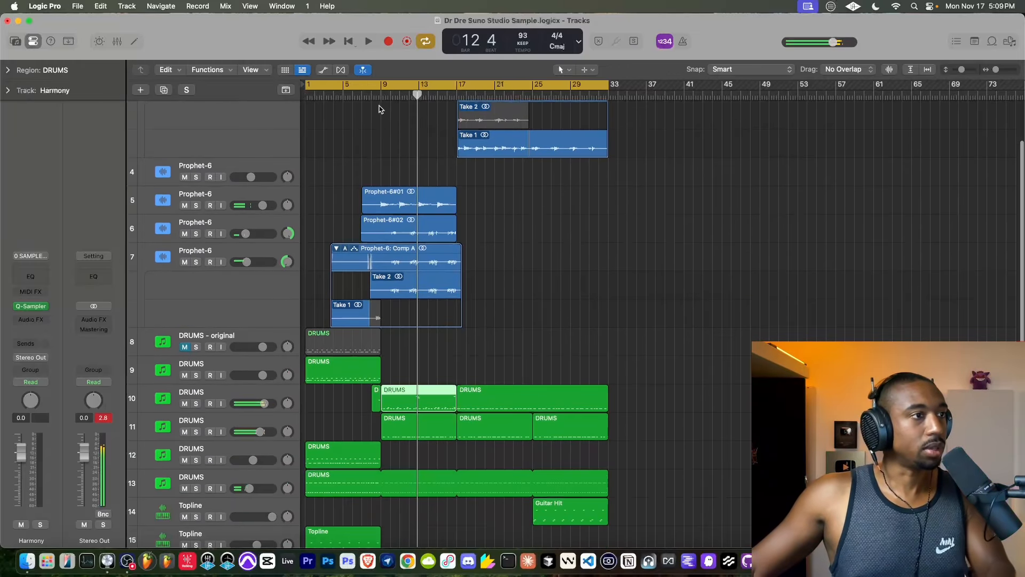
pyautogui.click(372, 94)
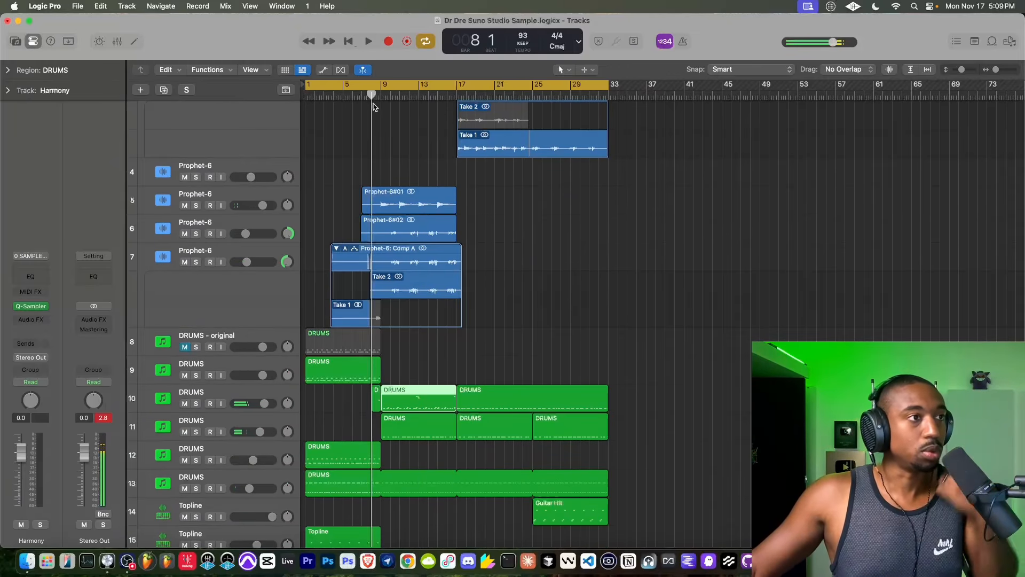
pyautogui.moveTo(374, 95); pyautogui.dragTo(379, 94)
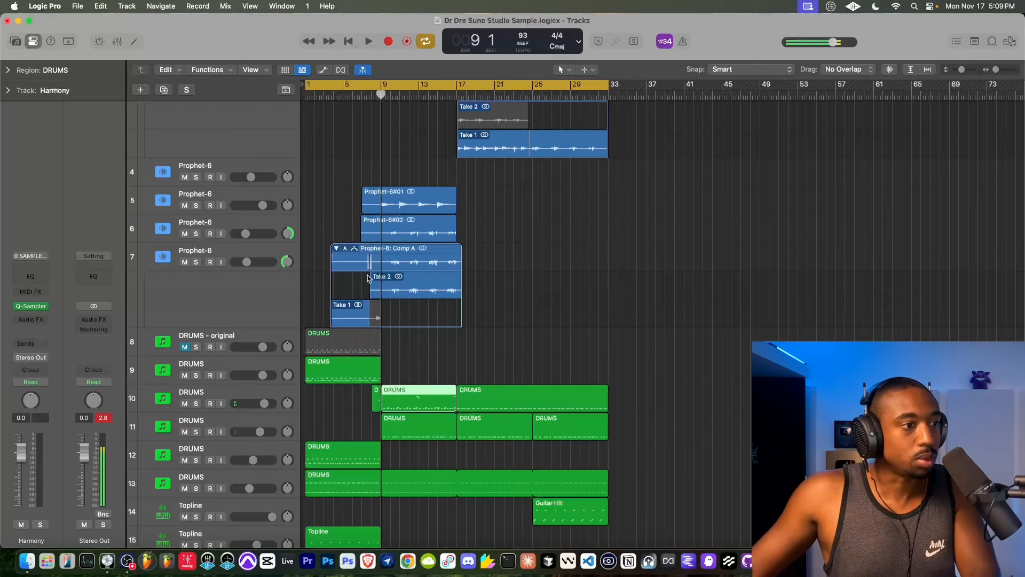
# - Play the section from bar 9 and examine the notes of track 10's bar 9 DRUMS region in the Piano Roll, then close the editor
pyautogui.scroll(10, 386, 325)
pyautogui.press('space')
pyautogui.scroll(-10, 394, 369)
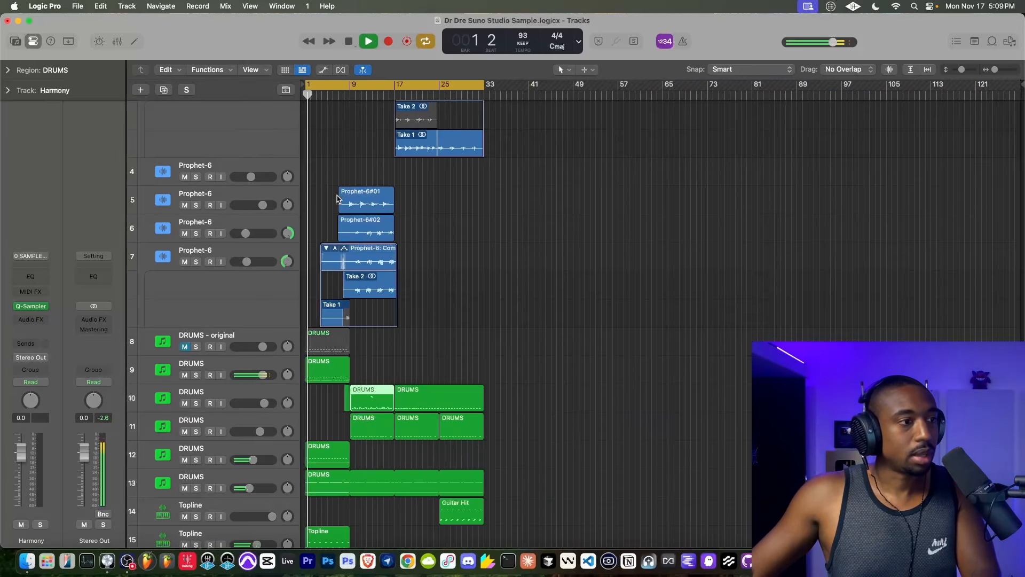
pyautogui.click(356, 94)
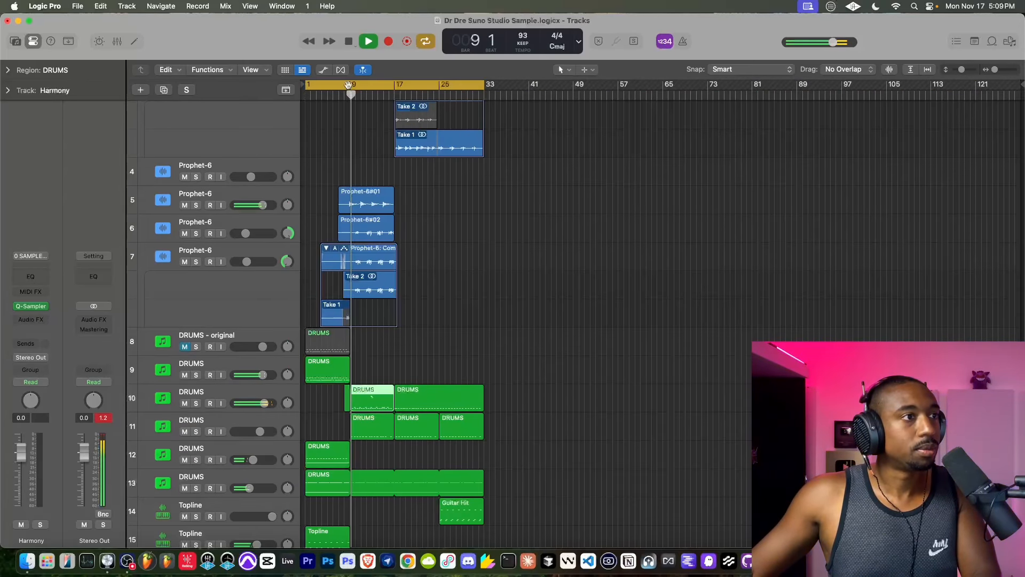
pyautogui.scroll(2, 352, 185)
pyautogui.scroll(4, 352, 185)
pyautogui.scroll(-2, 473, 274)
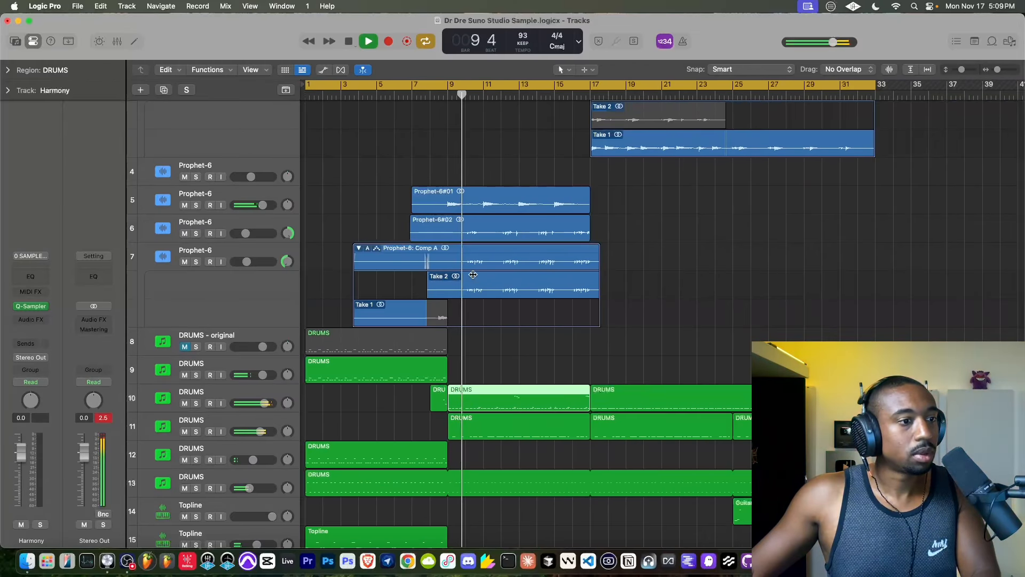
pyautogui.doubleClick(480, 388)
pyautogui.press('space')
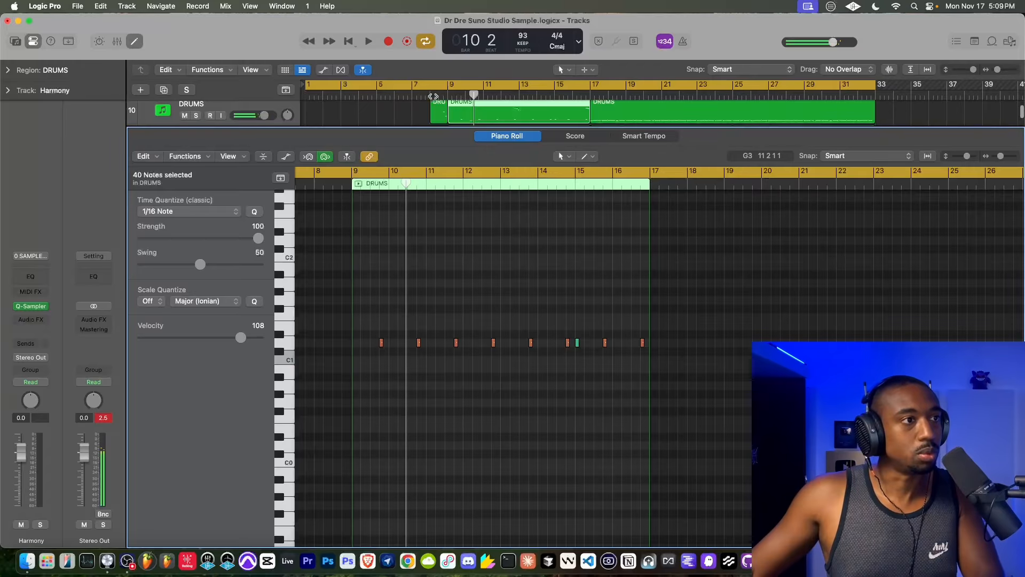
pyautogui.click(417, 96)
pyautogui.click(135, 41)
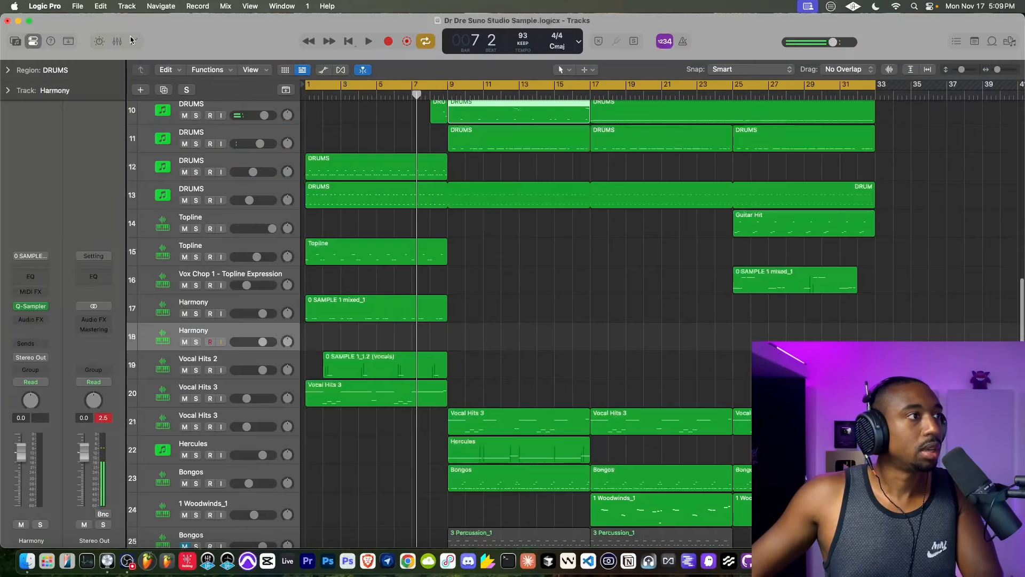
# - Record a new pass of C1 drum hits onto DRUMS track 10 across bars 9 to 17, starting playback around bar 5
pyautogui.scroll(10, 225, 117)
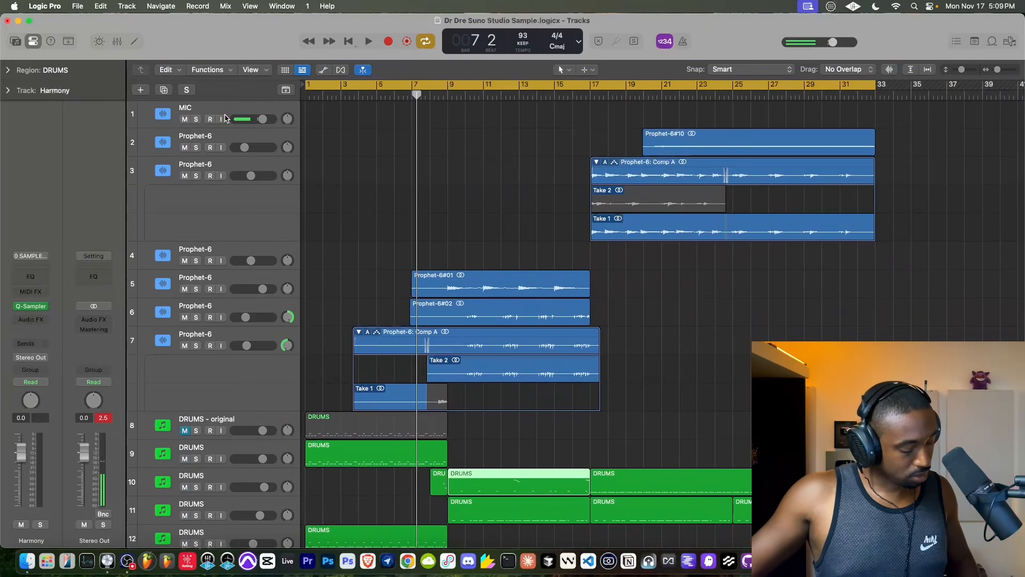
pyautogui.scroll(-3, 391, 283)
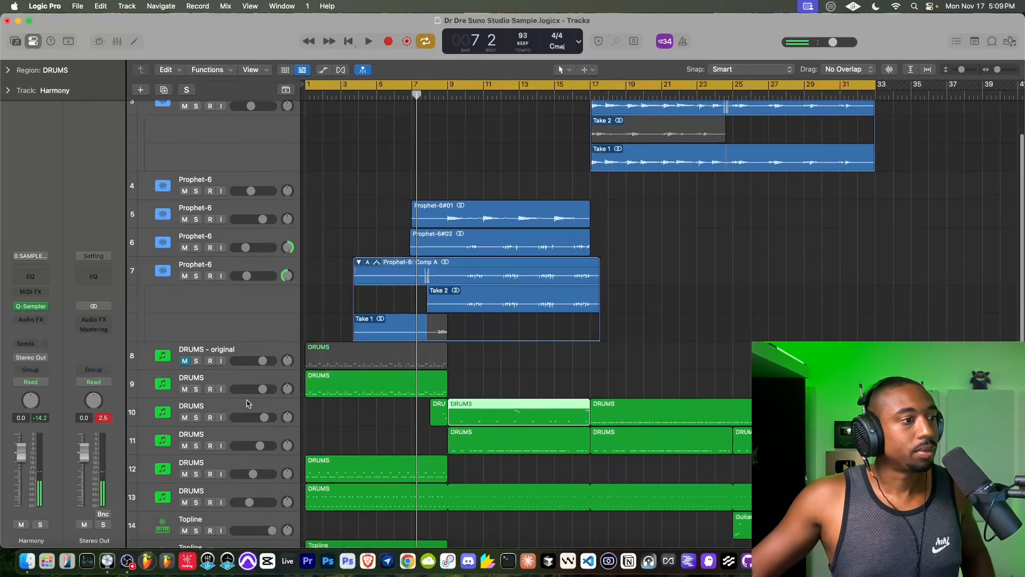
pyautogui.click(247, 403)
pyautogui.click(425, 98)
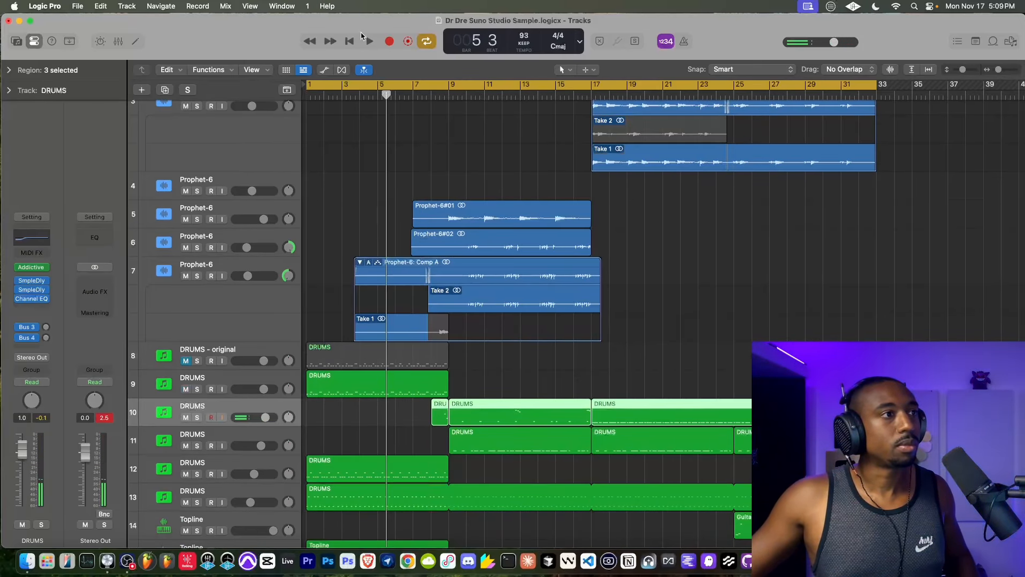
pyautogui.click(371, 46)
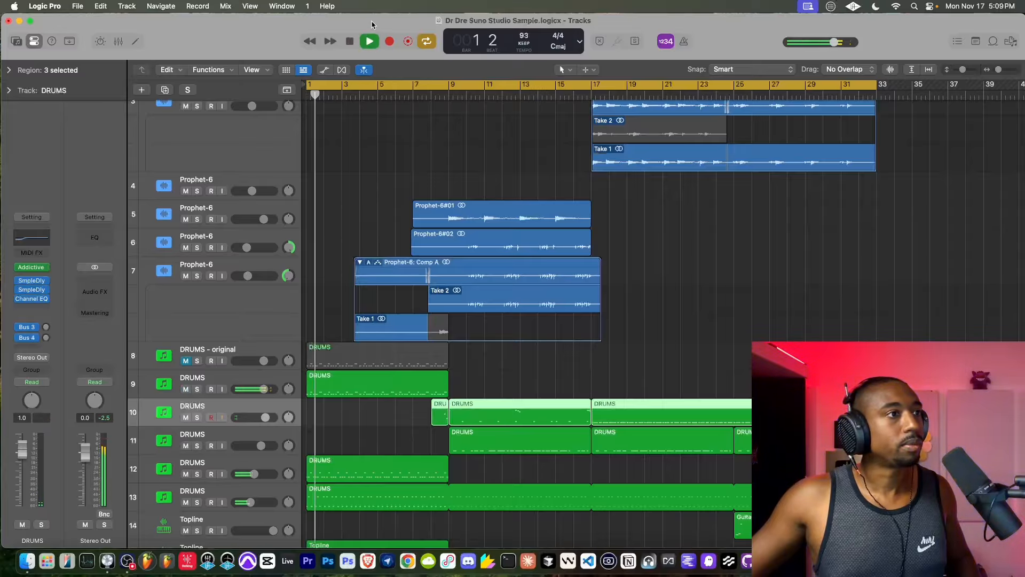
pyautogui.click(390, 42)
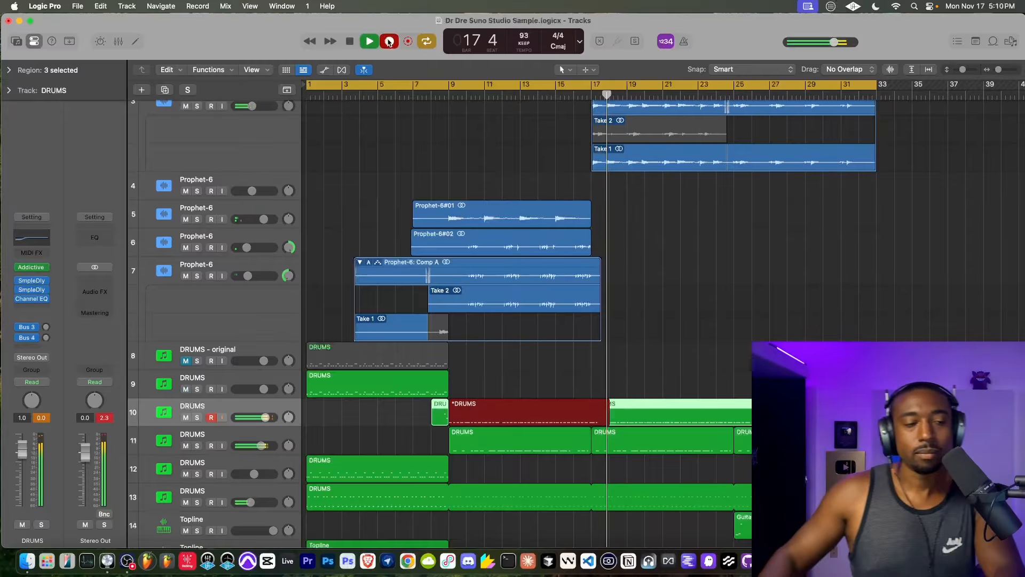
pyautogui.press('space')
pyautogui.press('space')
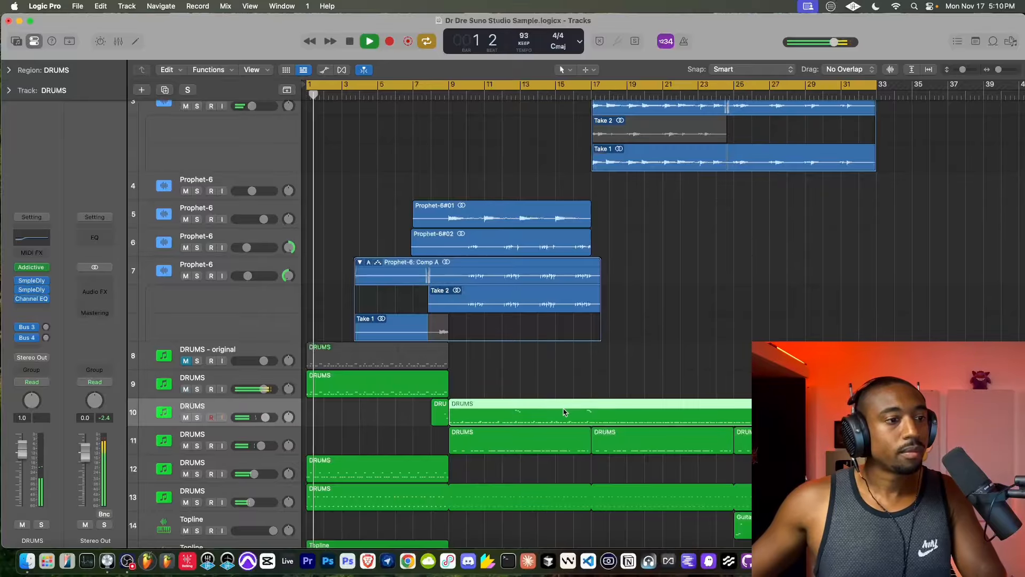
# - Open the newly recorded DRUMS region in the Piano Roll and clean up the overlapping C1 notes just after bar 17
pyautogui.press('p')
pyautogui.keyDown('alt'); pyautogui.scroll(6, 698, 407); pyautogui.keyUp('alt')
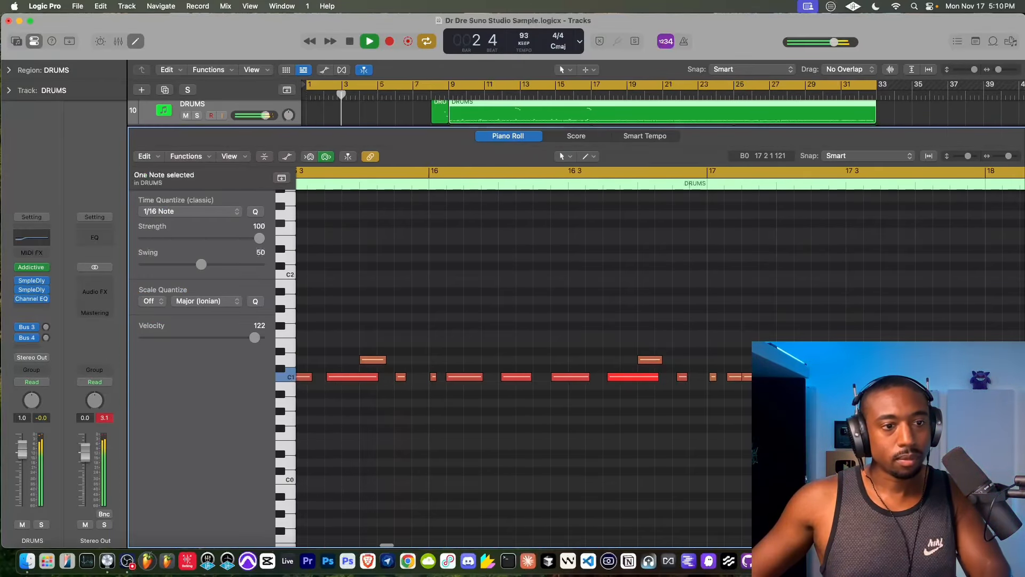
pyautogui.click(778, 377)
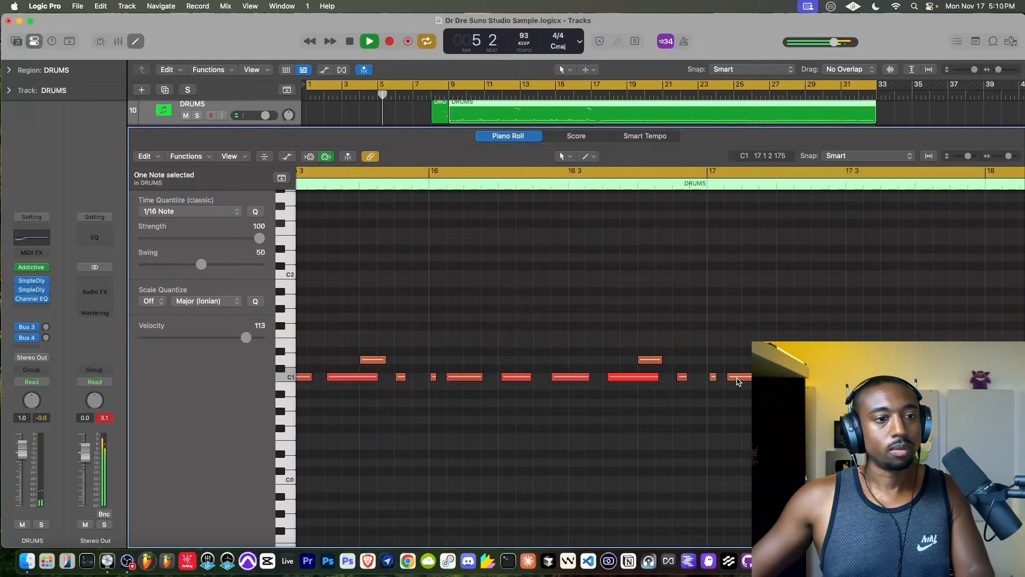
pyautogui.moveTo(745, 380); pyautogui.dragTo(787, 378)
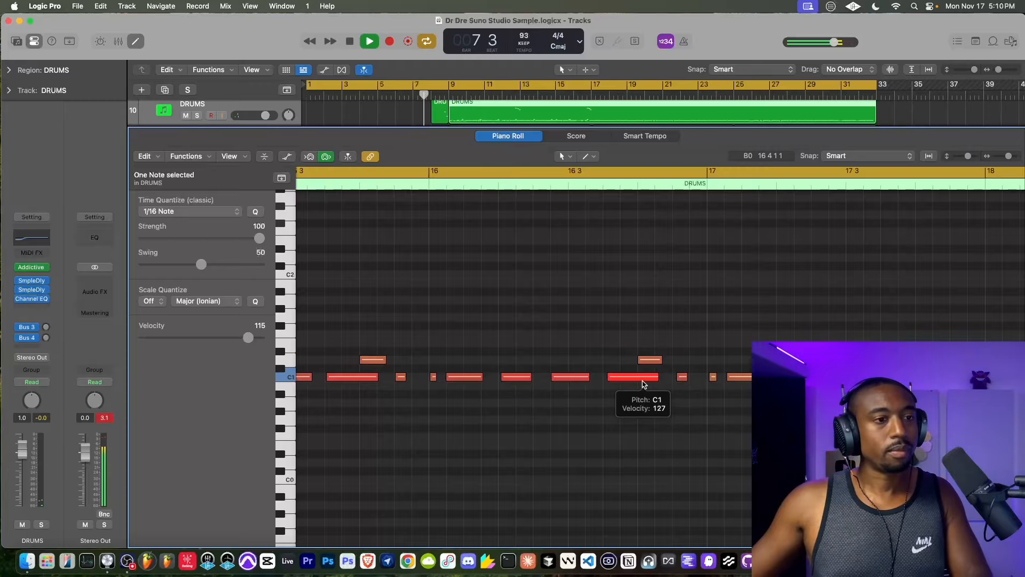
# - Select the C1 notes from bar 9 up to bar 17 in the DRUMS region
pyautogui.scroll(-5, 639, 384)
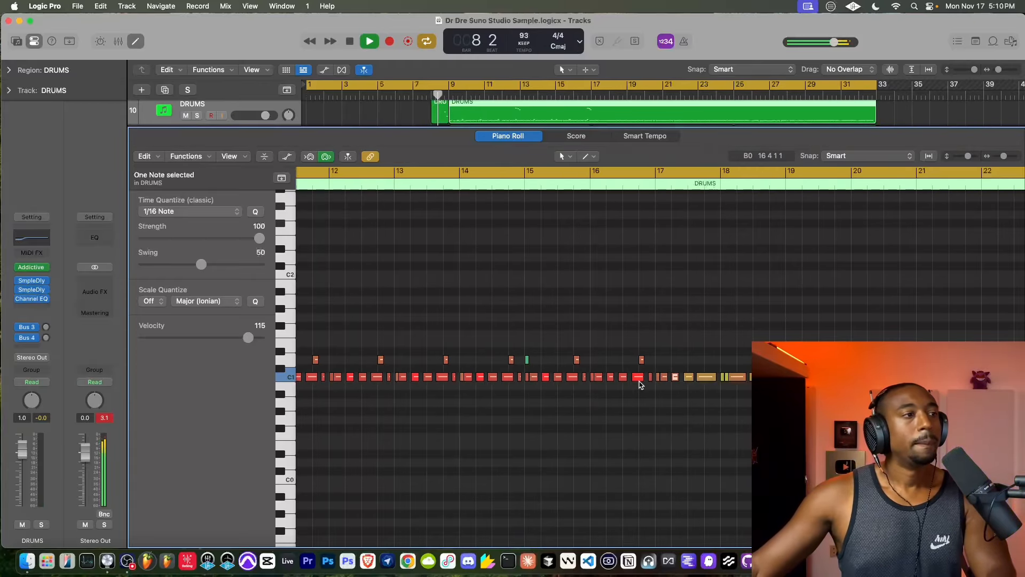
pyautogui.scroll(-2, 639, 384)
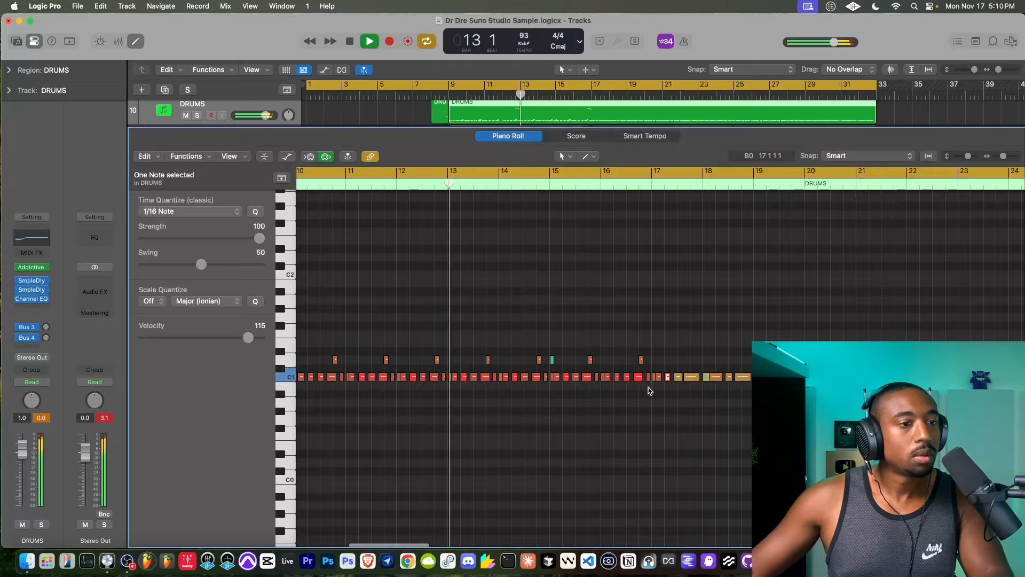
pyautogui.moveTo(651, 383); pyautogui.dragTo(274, 218)
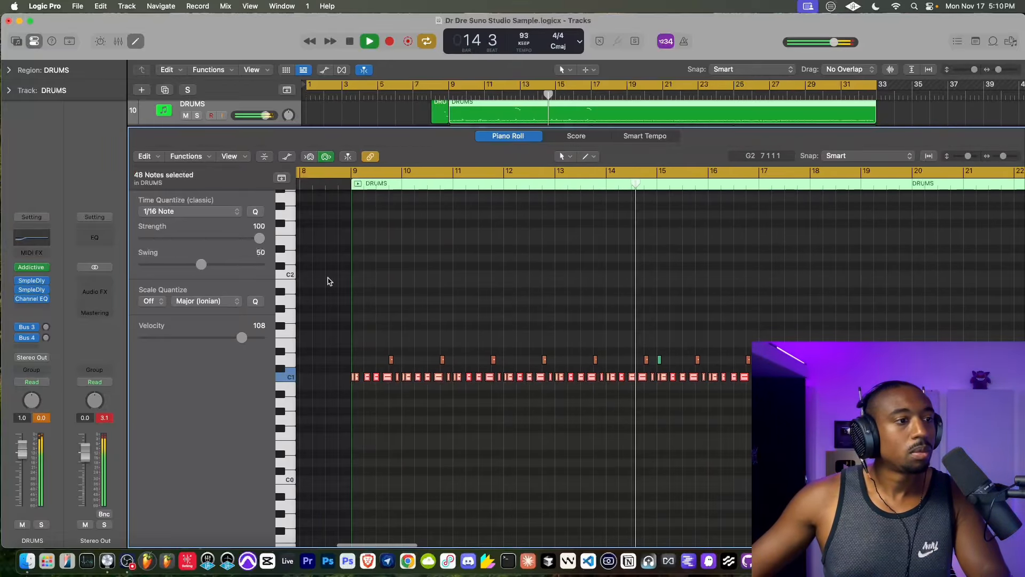
pyautogui.scroll(10, 645, 401)
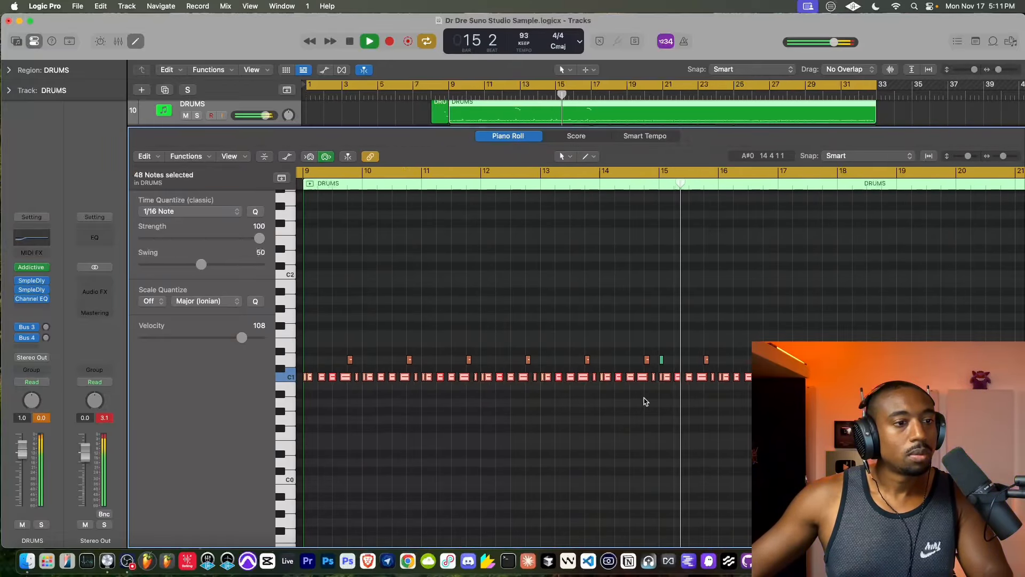
# - Play from about bar 16 and delete the second C1 note after bar 17 in the DRUMS region
pyautogui.hscroll(3, 715, 389)
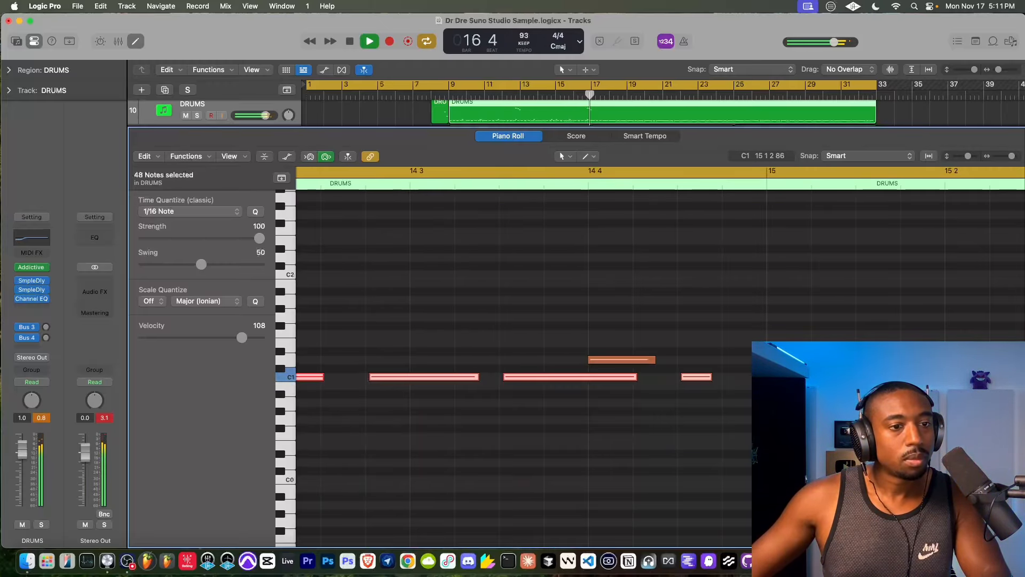
pyautogui.scroll(-15, 725, 341)
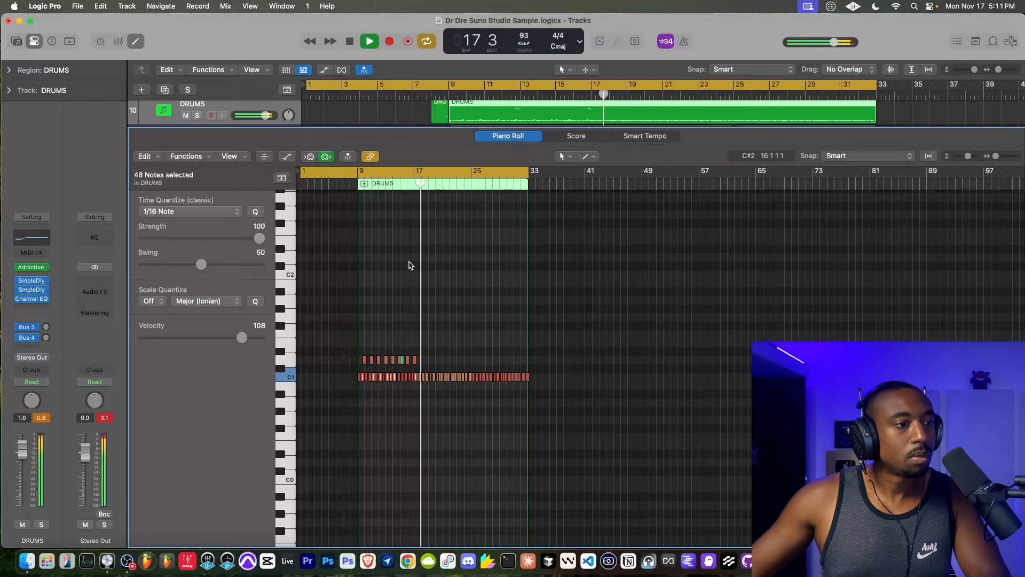
pyautogui.scroll(3, 408, 263)
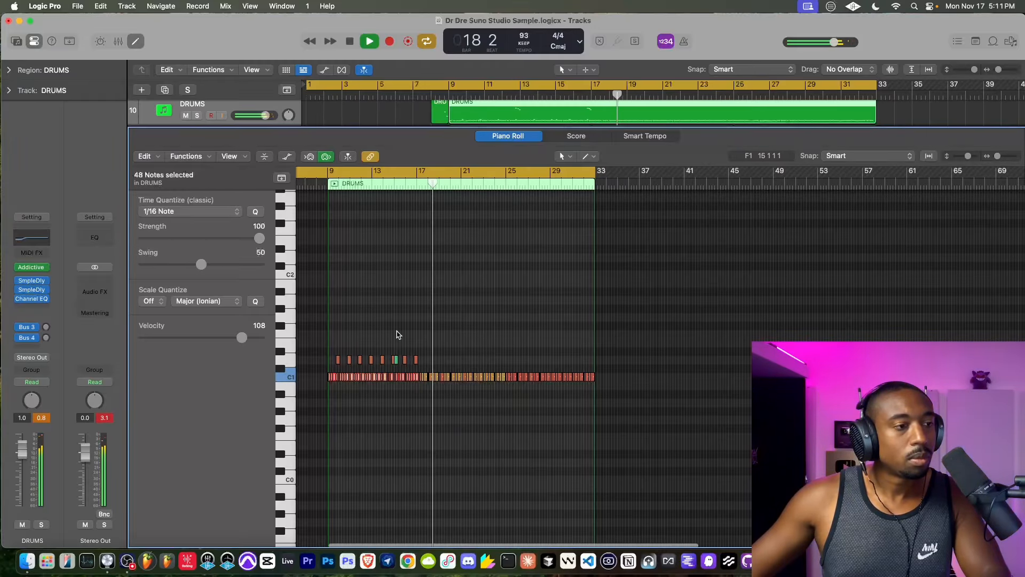
pyautogui.scroll(10, 397, 335)
pyautogui.scroll(-3, 397, 334)
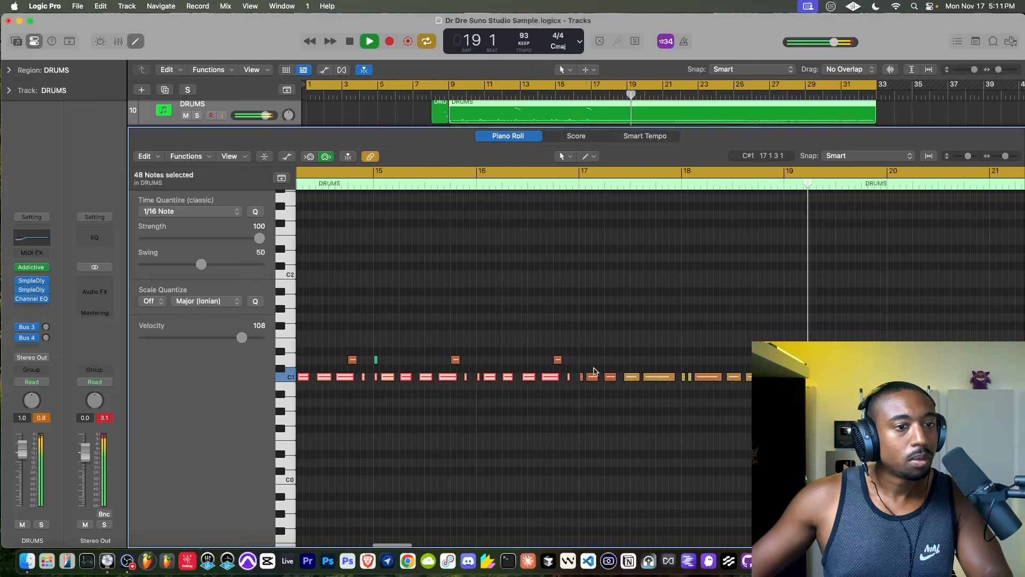
pyautogui.scroll(-10, 566, 321)
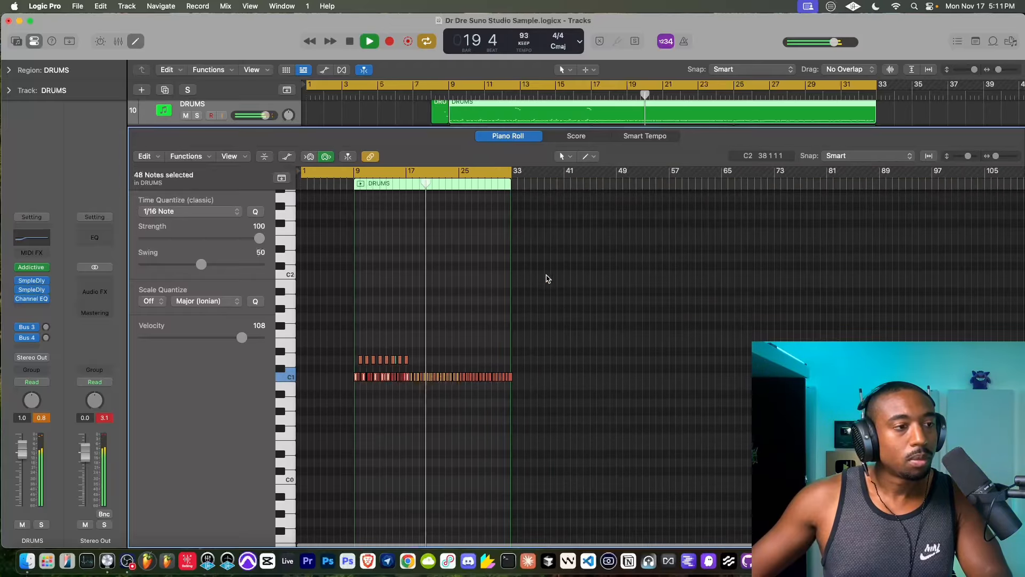
pyautogui.scroll(10, 392, 320)
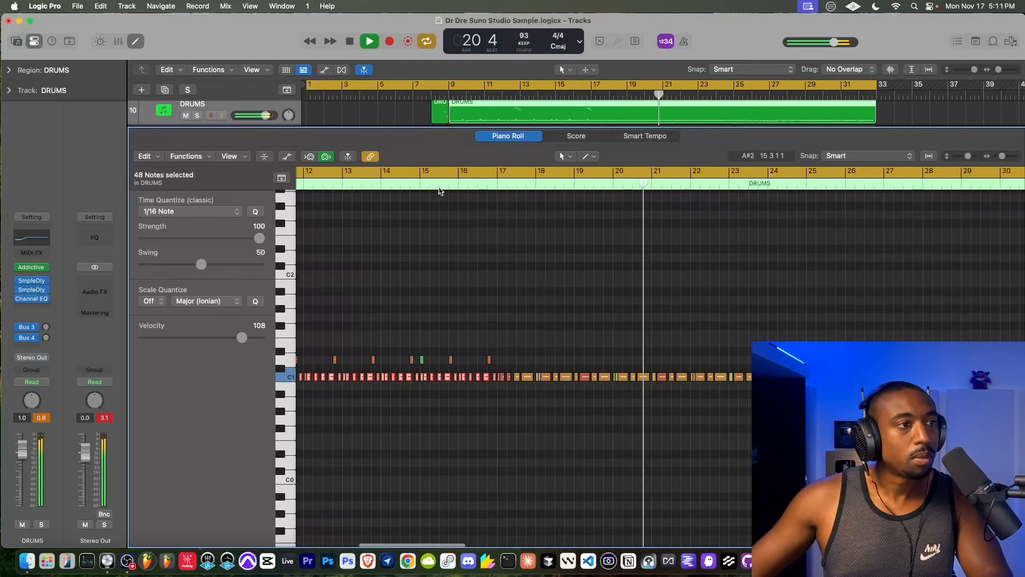
pyautogui.click(440, 185)
pyautogui.scroll(10, 480, 299)
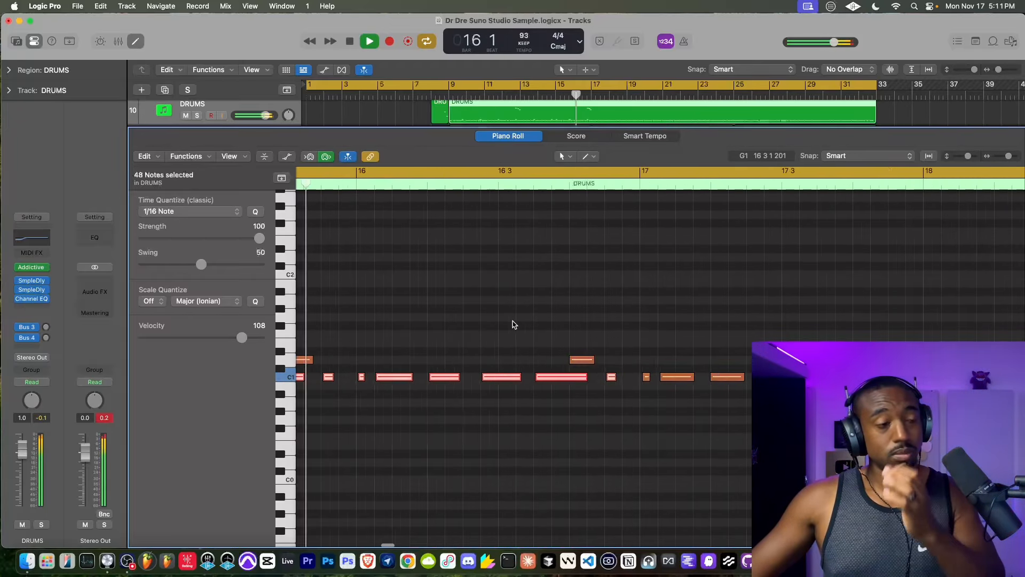
pyautogui.scroll(-5, 534, 336)
pyautogui.scroll(5, 548, 358)
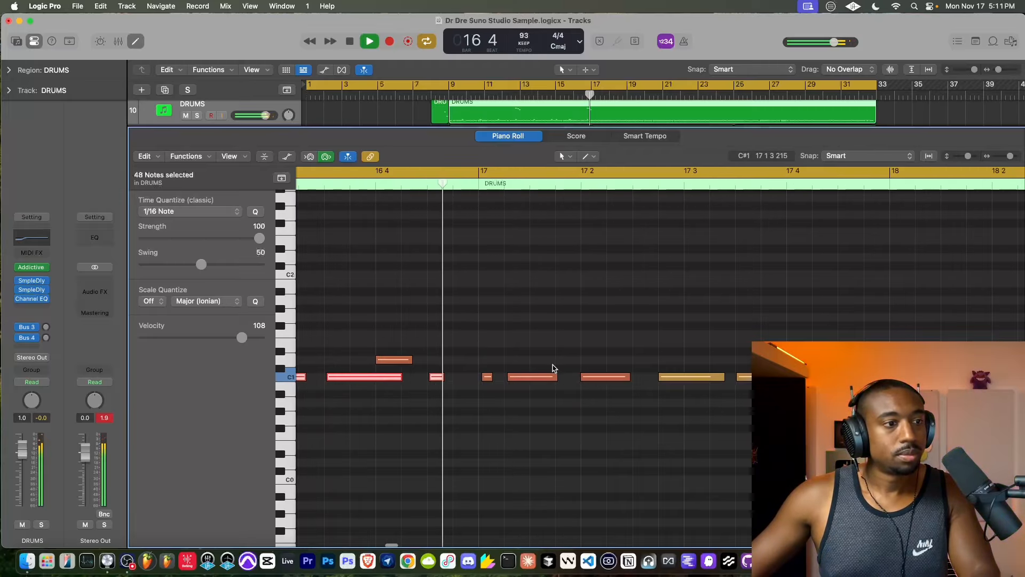
pyautogui.click(539, 382)
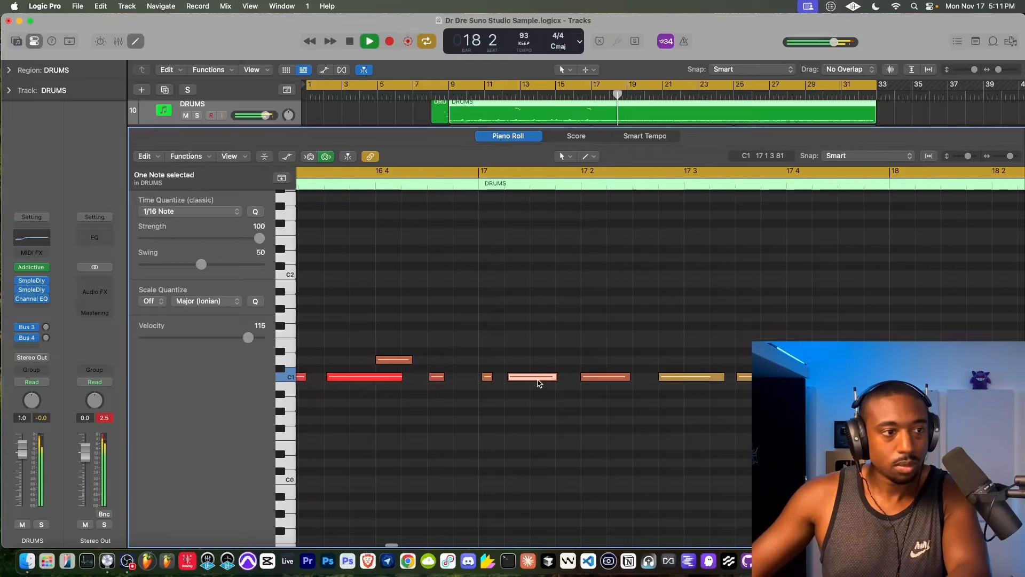
# - Select all C1 notes and after that all D1 notes in the DRUMS region, and close the Piano Roll
pyautogui.scroll(-3, 539, 380)
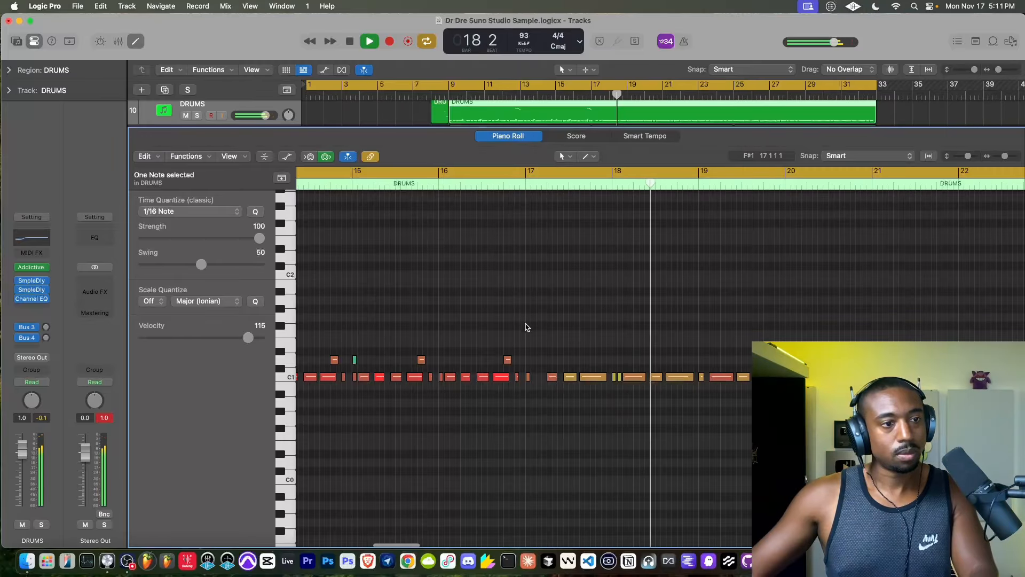
pyautogui.scroll(-6, 513, 340)
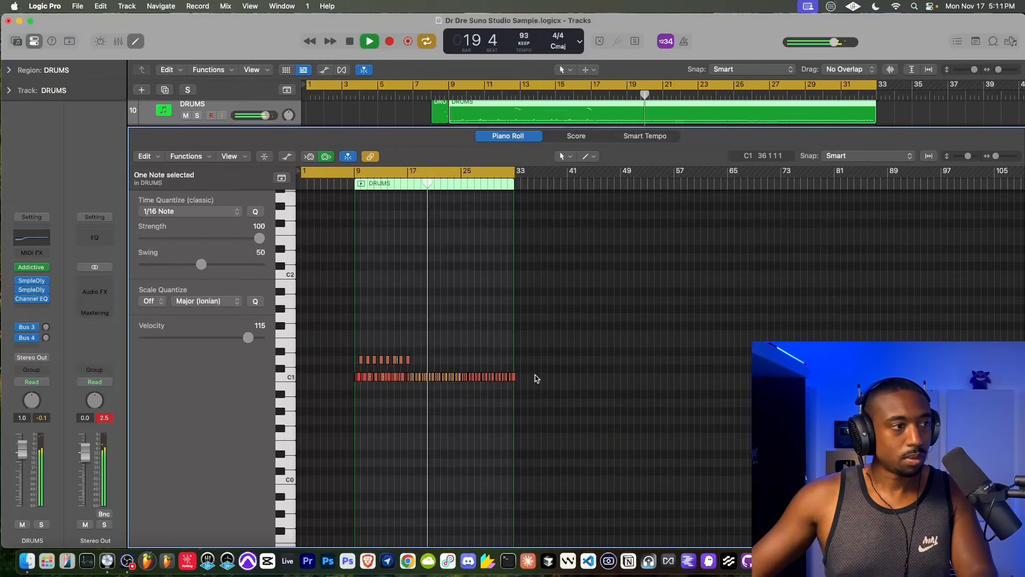
pyautogui.moveTo(534, 378); pyautogui.dragTo(314, 368)
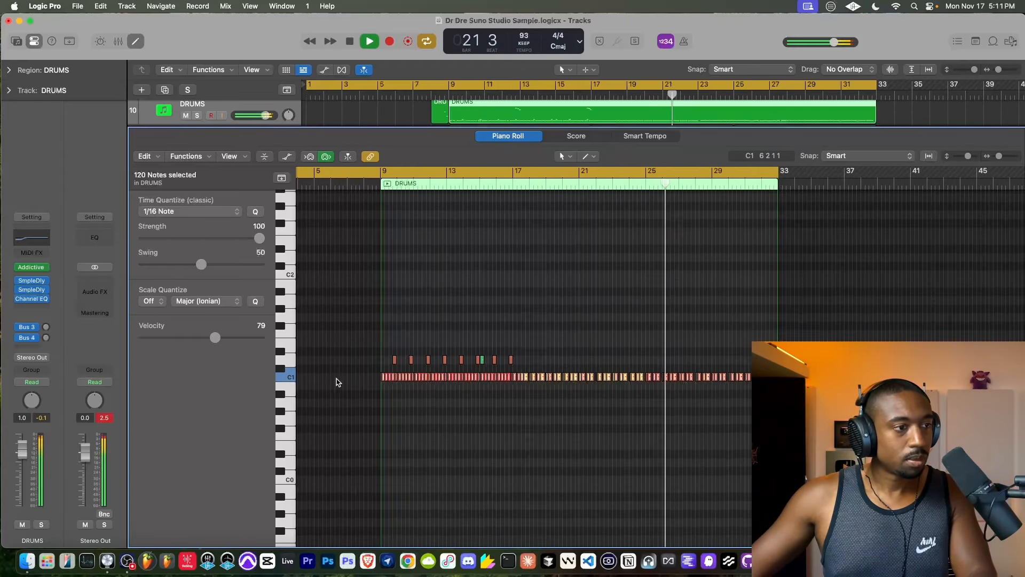
pyautogui.scroll(10, 336, 381)
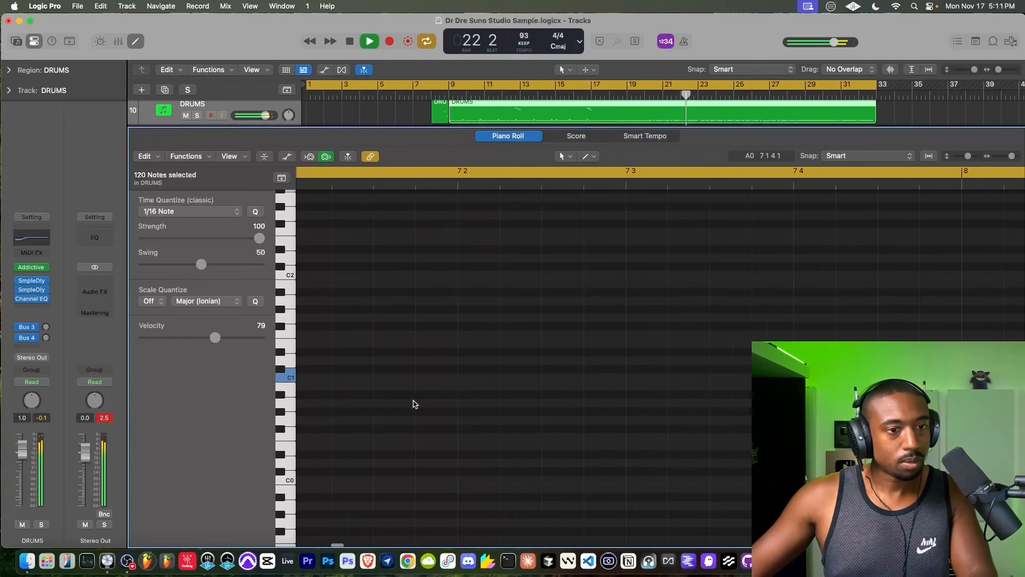
pyautogui.scroll(-6, 415, 404)
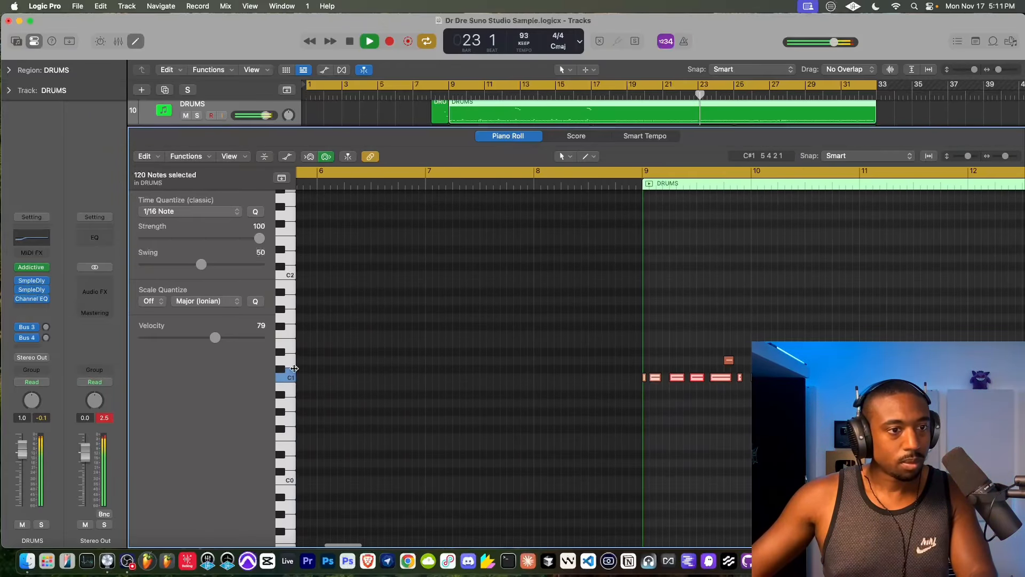
pyautogui.click(285, 360)
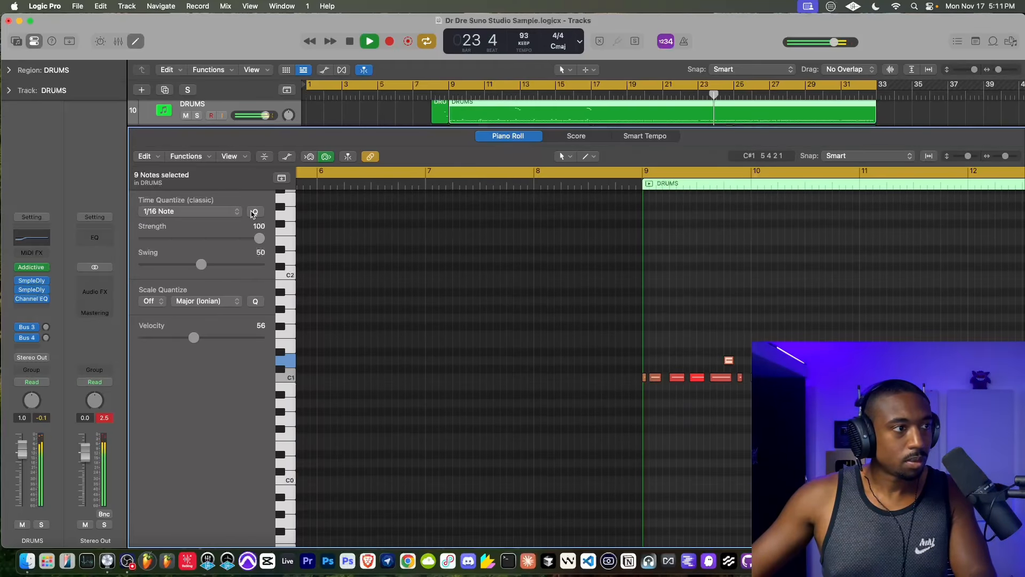
pyautogui.click(135, 41)
# - Shorten the bar 17 region of 1 Woodwinds_1 on track 24 so it ends at about bar 23.5
pyautogui.scroll(-4, 689, 470)
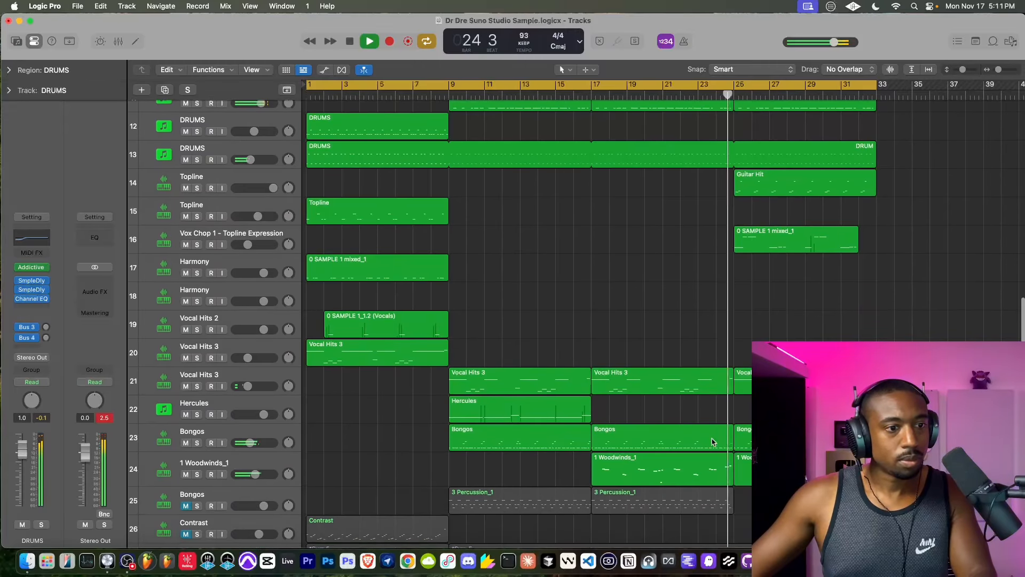
pyautogui.click(692, 473)
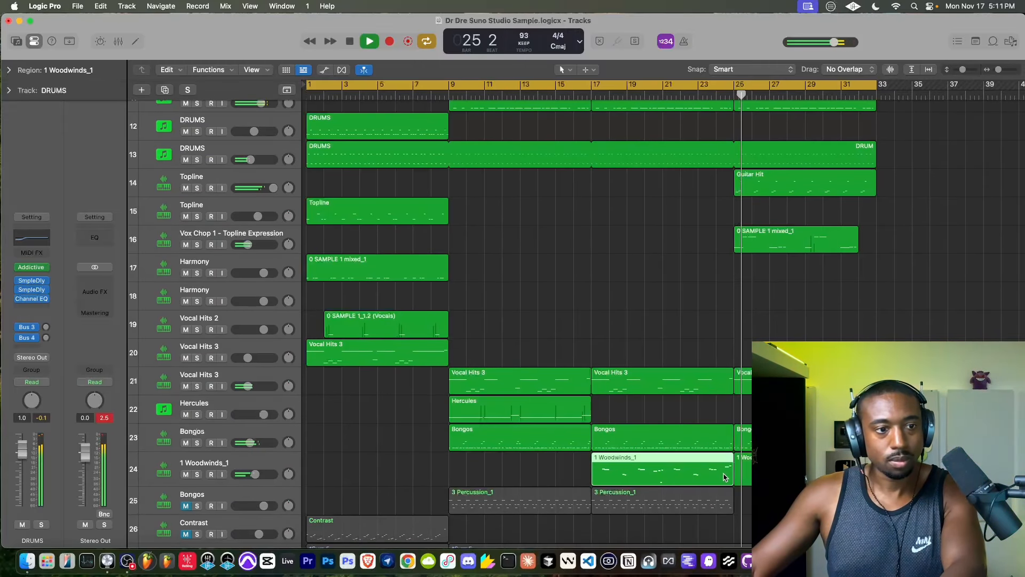
pyautogui.moveTo(729, 473); pyautogui.dragTo(706, 473)
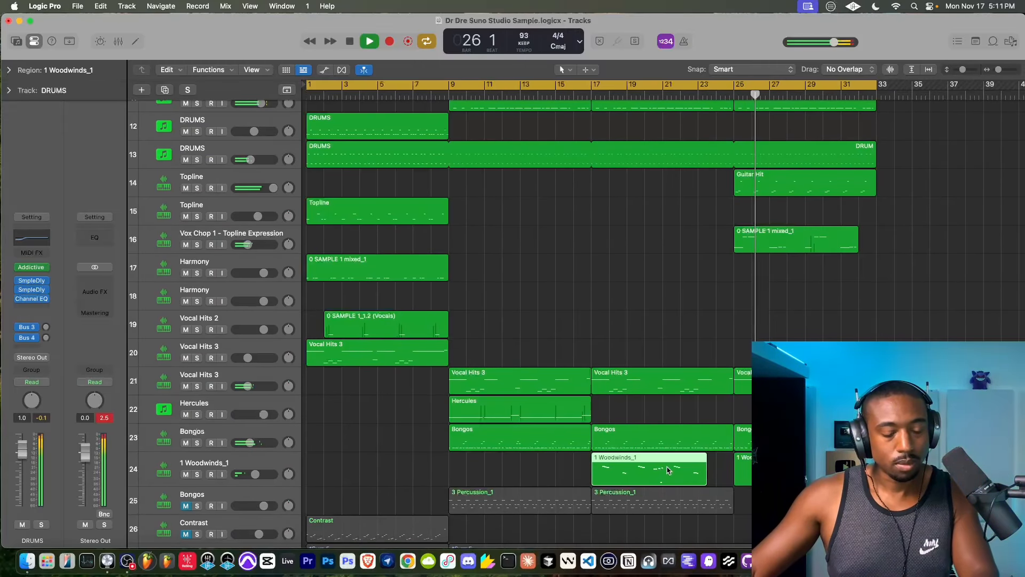
pyautogui.press('super+Left')
pyautogui.press('super+Left')
pyautogui.press('super+Left')
pyautogui.press('super+Left')
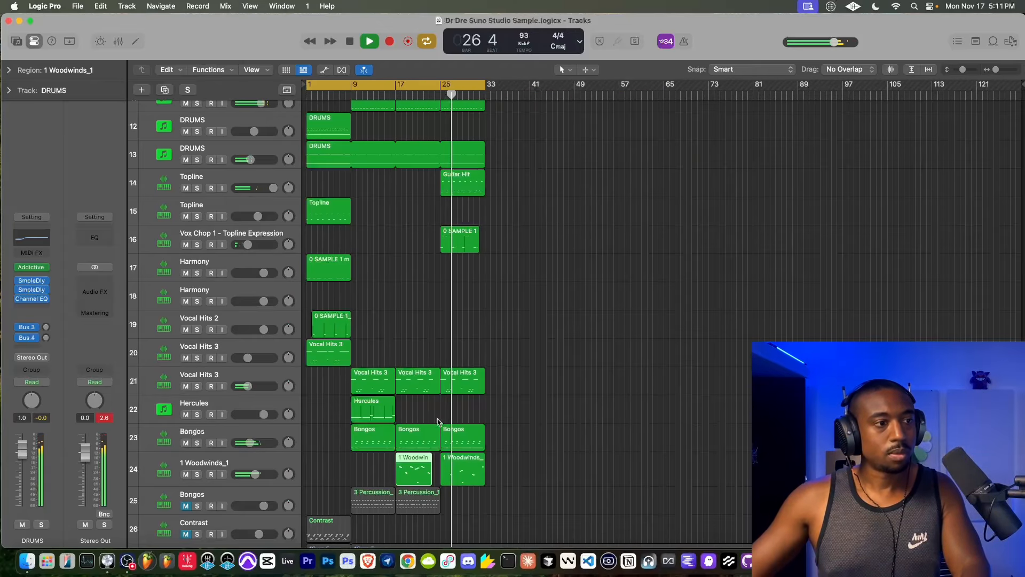
# - Open the bar 25 Vocal Hits 3 region on track 21 in the Piano Roll, examine its long F2 notes and stop playback
pyautogui.scroll(1, 337, 418)
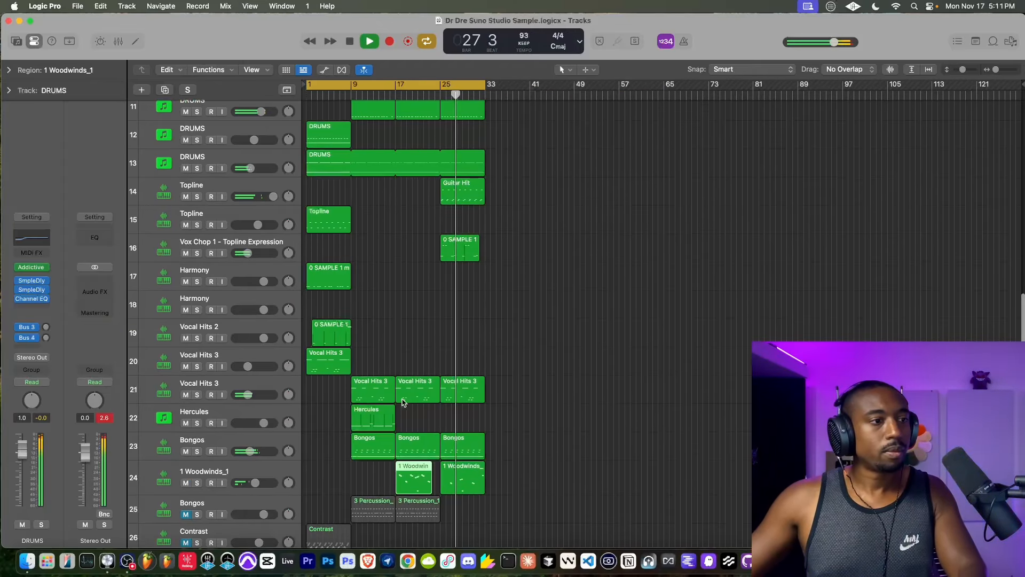
pyautogui.press('super+Right')
pyautogui.press('super+Right')
pyautogui.press('super+Right')
pyautogui.press('super+Right')
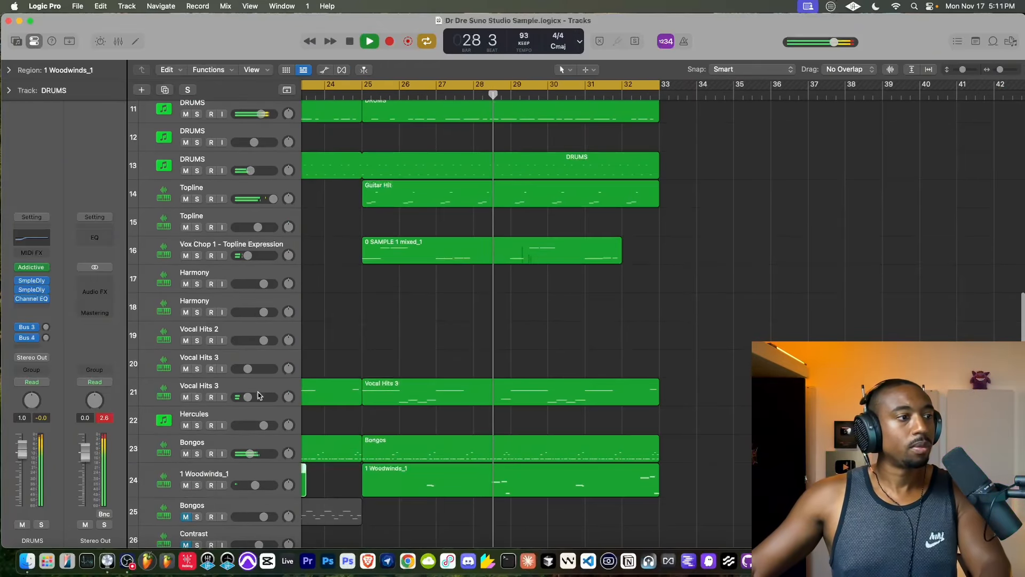
pyautogui.click(512, 389)
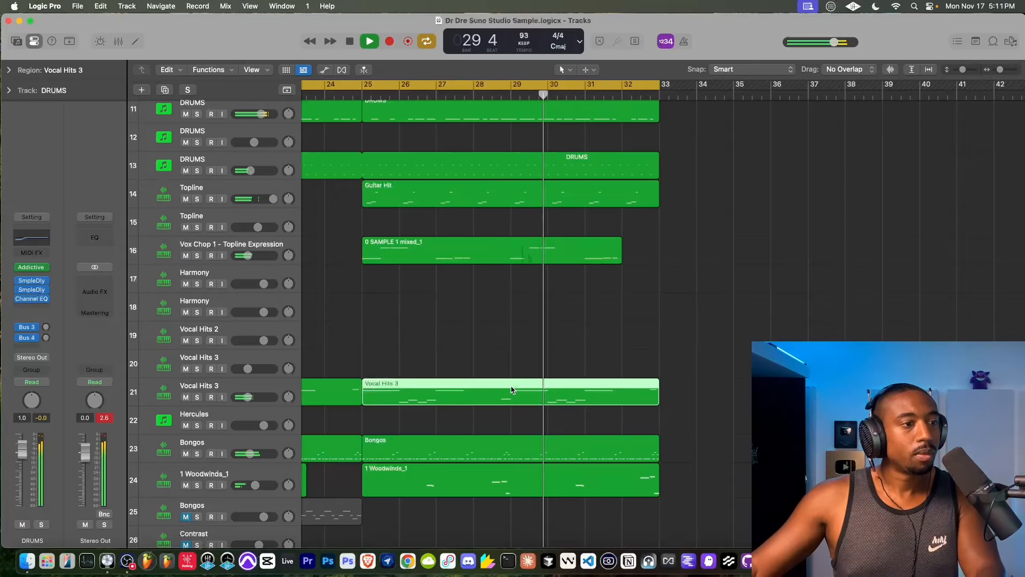
pyautogui.doubleClick(394, 391)
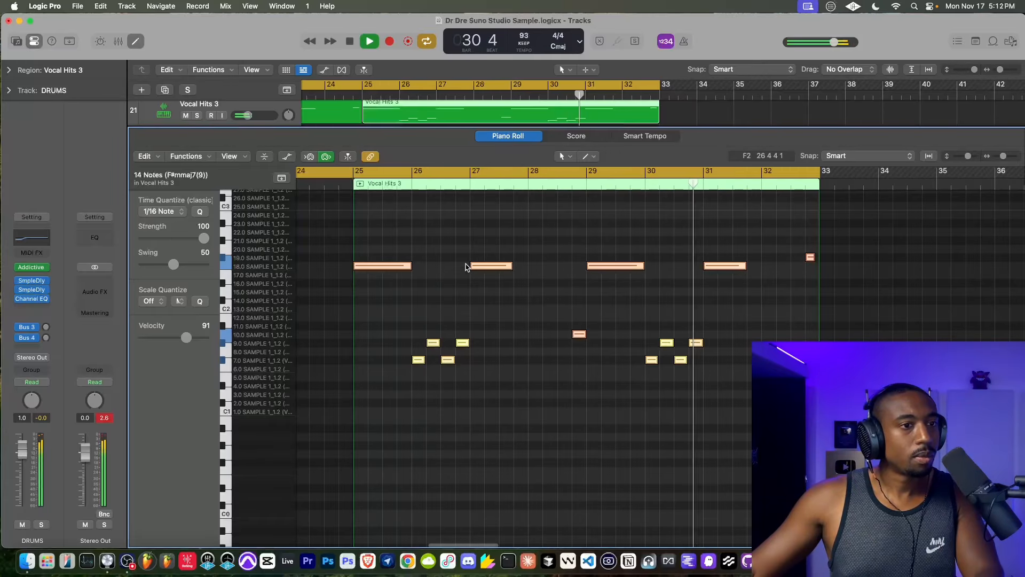
pyautogui.moveTo(835, 299); pyautogui.dragTo(766, 273)
pyautogui.press('space')
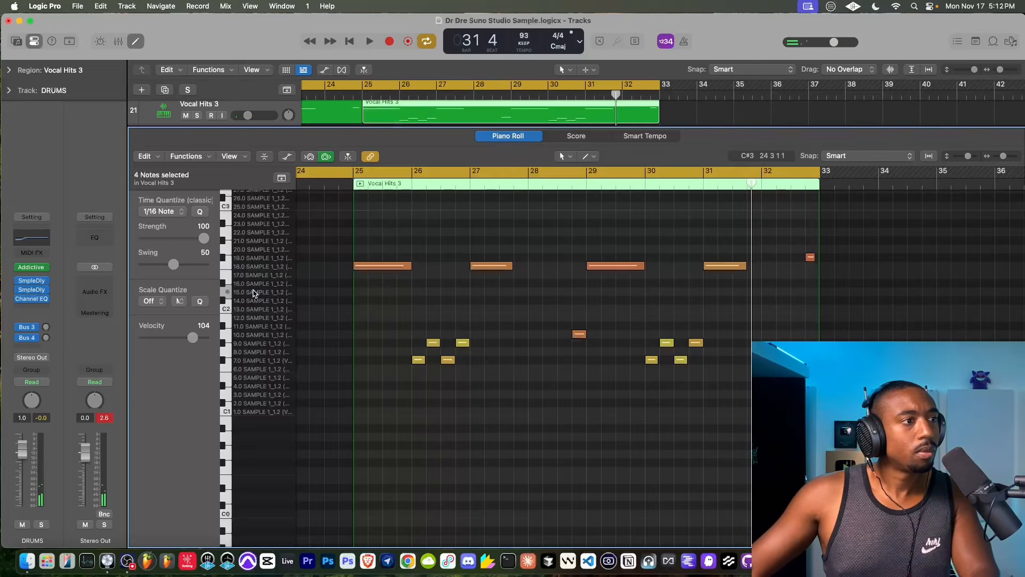
pyautogui.press('e')
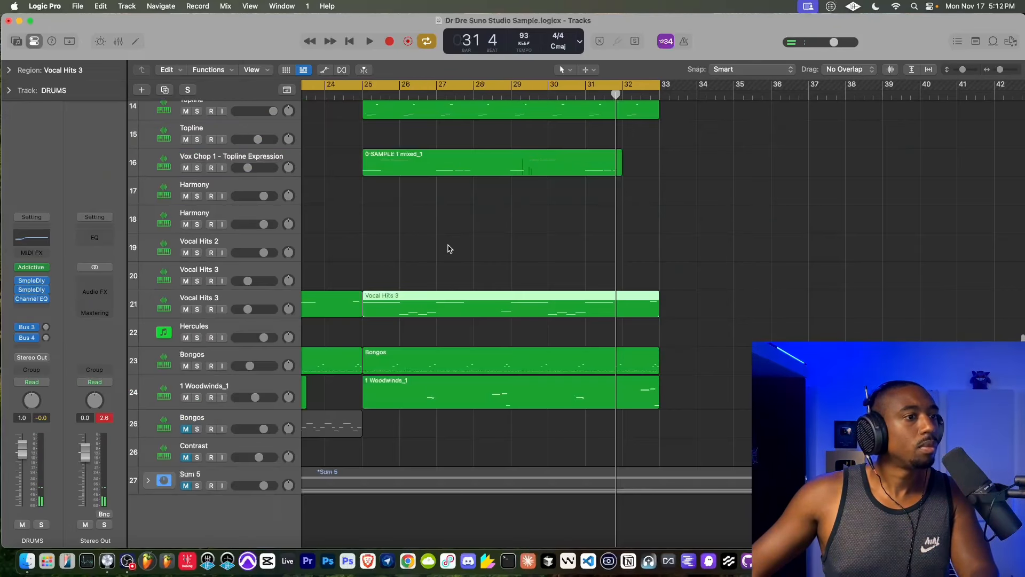
# - Audition sample slice 18.0 (F2) and play the Vocal Hits 3 region from bar 25 with track 21 soloed, clearing the solo when done
pyautogui.doubleClick(403, 307)
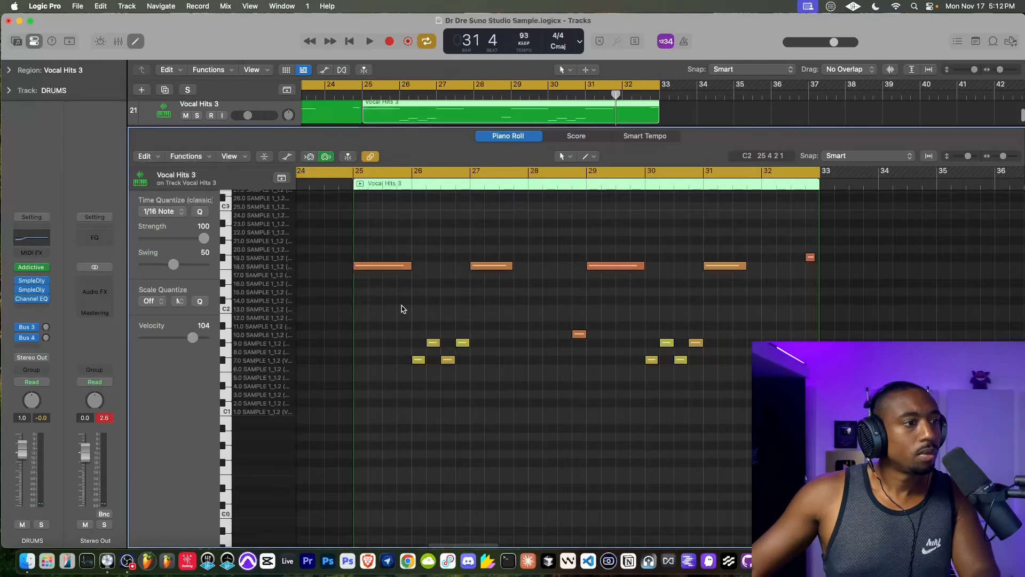
pyautogui.click(281, 267)
pyautogui.press('e')
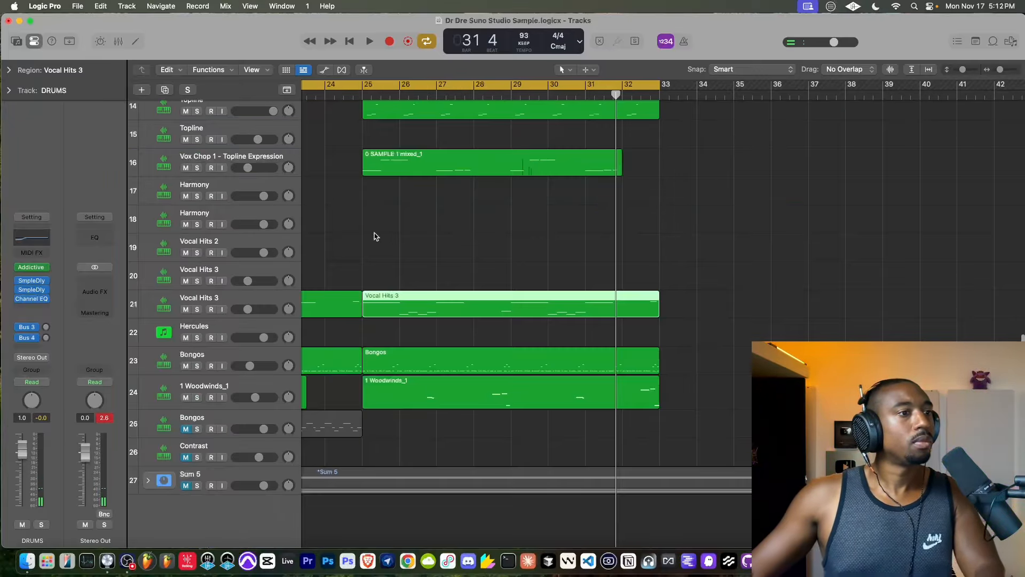
pyautogui.click(197, 310)
pyautogui.hotkey('shift', 'space')
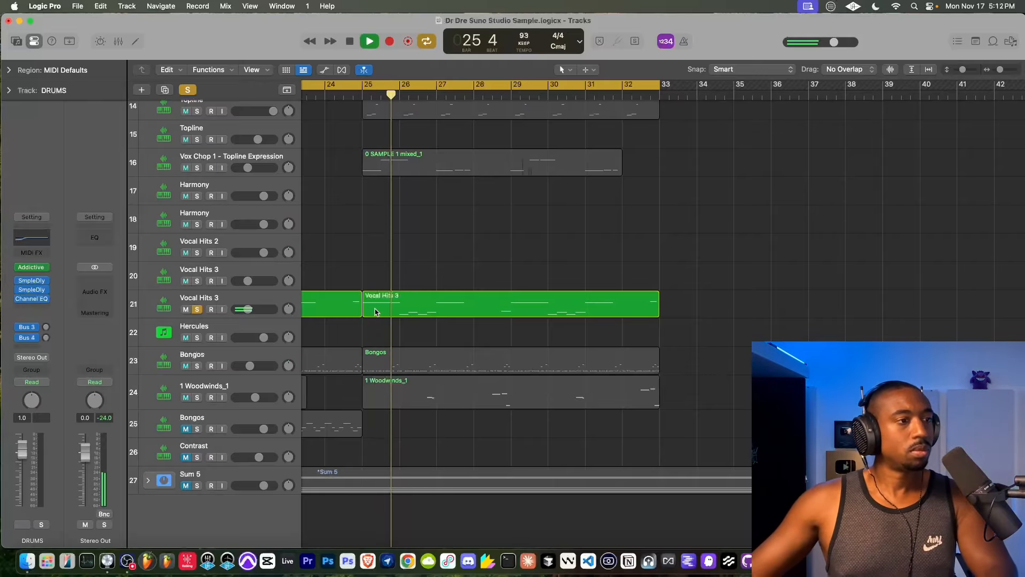
pyautogui.press('e')
pyautogui.press('space')
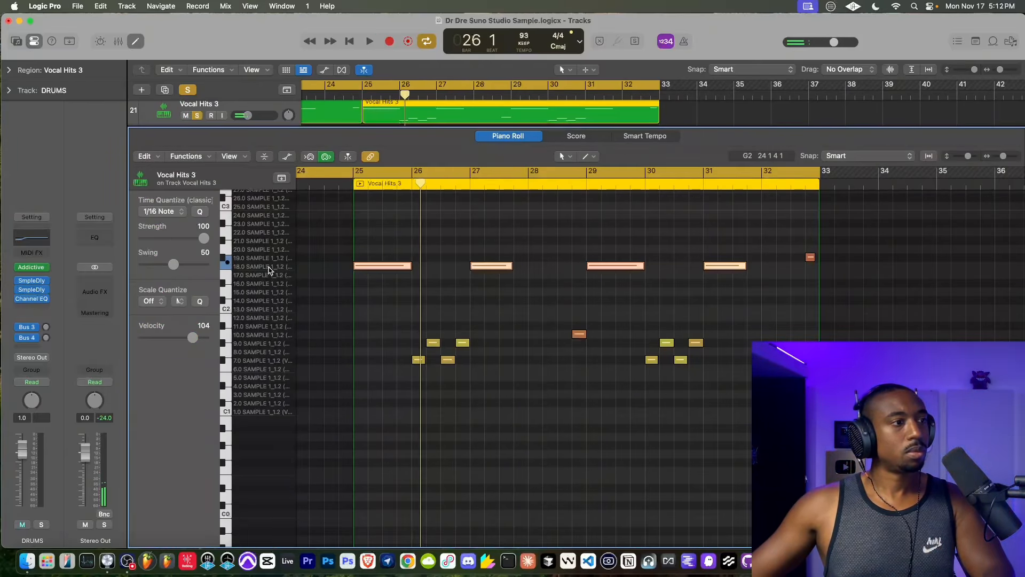
pyautogui.click(188, 91)
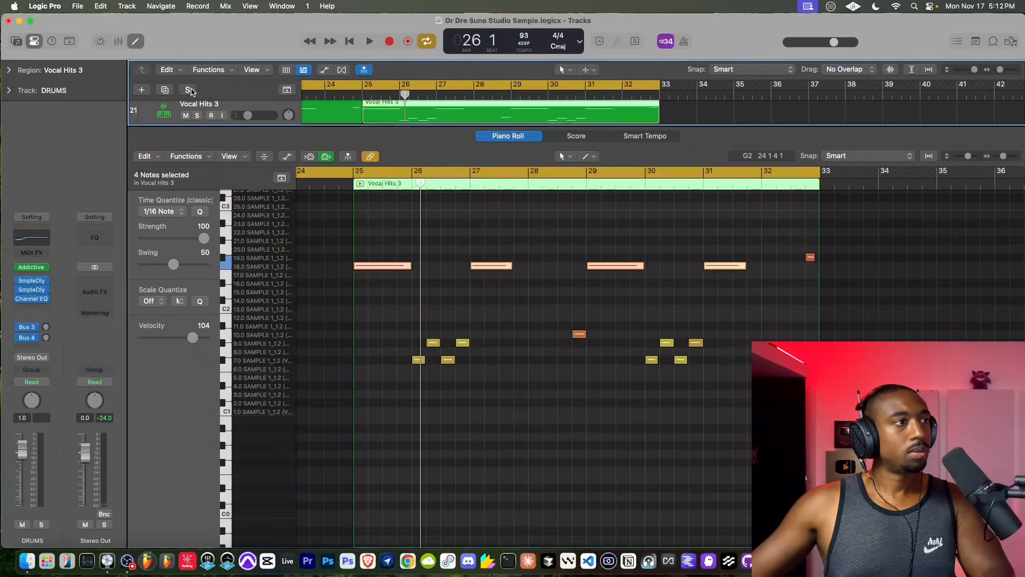
# - Restart playback from bar 1 and reopen the bar 25 Vocal Hits 3 region of track 21 in the Piano Roll
pyautogui.press('Return')
pyautogui.press('space')
pyautogui.press('e')
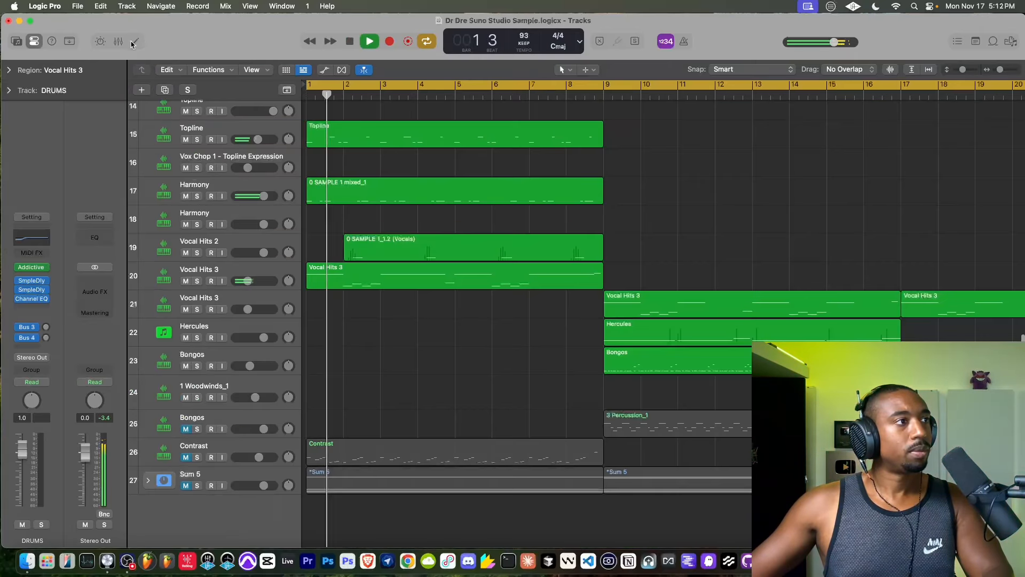
pyautogui.hscroll(10, 514, 309)
pyautogui.hscroll(3, 514, 308)
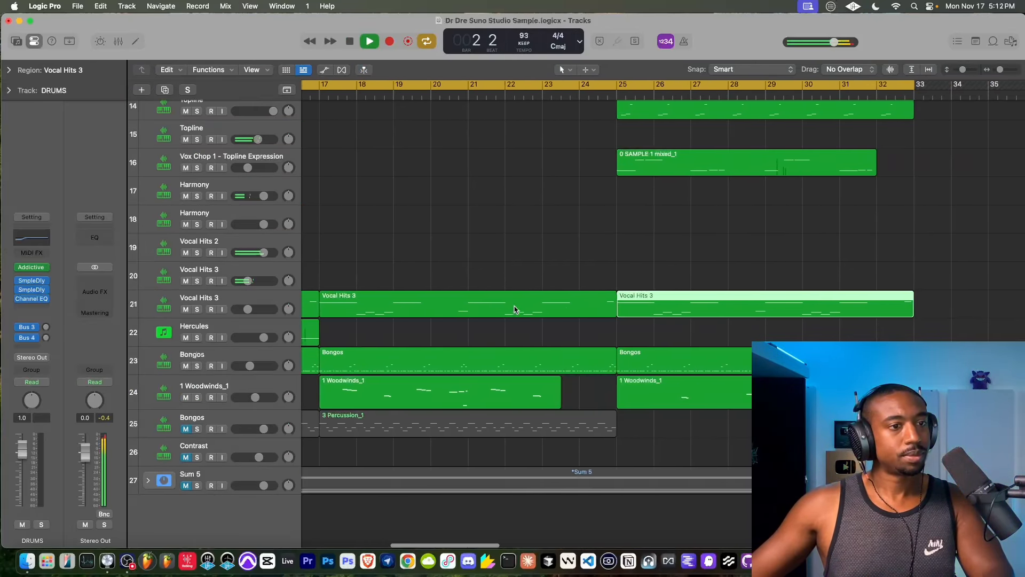
pyautogui.doubleClick(644, 308)
# - Transpose the four long F2 notes in the bar 25 Vocal Hits 3 region down three semitones to slice 15.0
pyautogui.moveTo(710, 290); pyautogui.dragTo(346, 247)
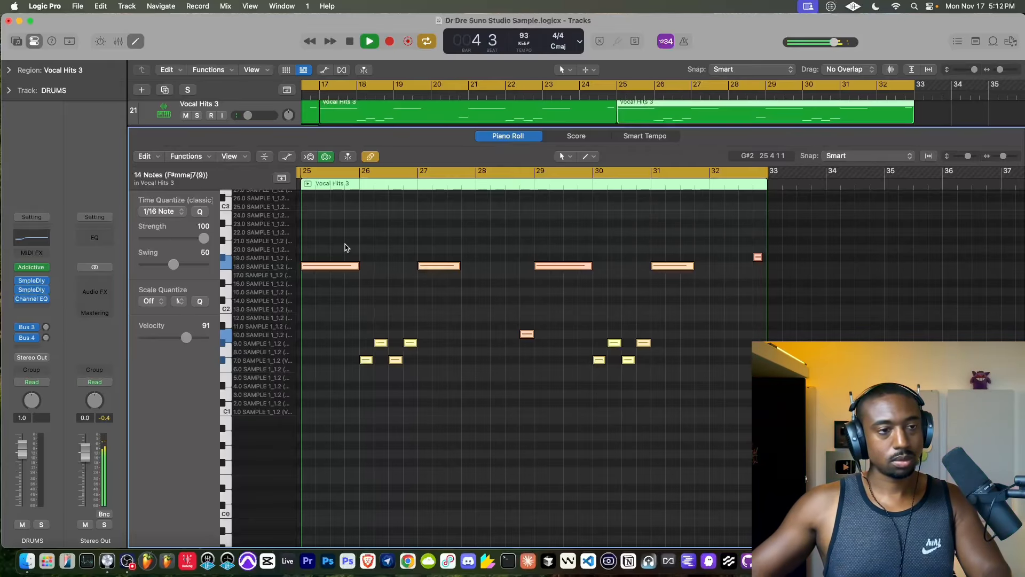
pyautogui.moveTo(712, 251); pyautogui.dragTo(346, 283)
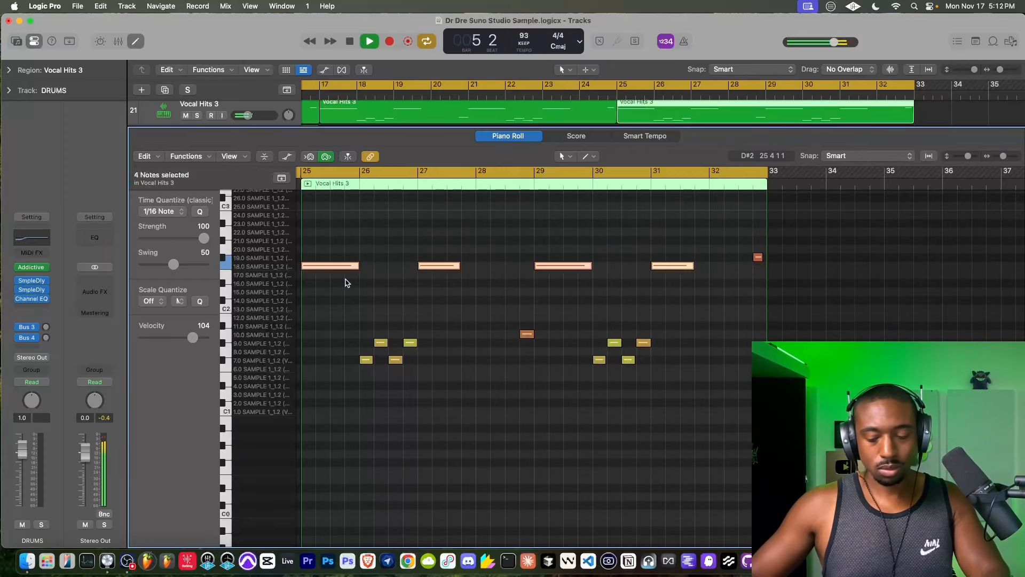
pyautogui.hotkey('alt', 'Down')
pyautogui.hotkey('alt', 'Down')
pyautogui.hotkey('alt', 'Down')
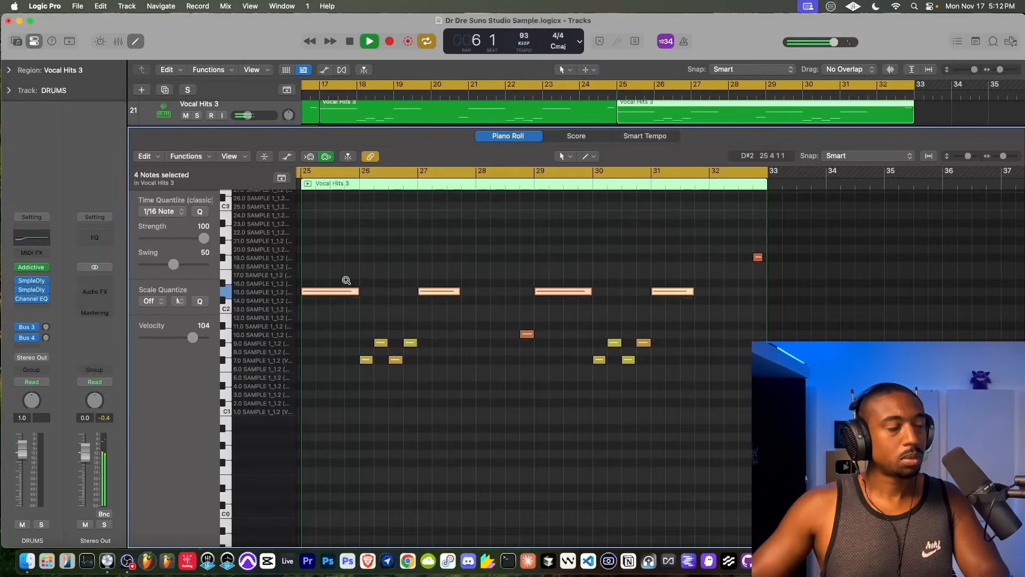
# - Close the Piano Roll and play the arrangement from bar 25 to hear the transposed Vocal Hits 3 notes
pyautogui.hotkey('alt', 'Down')
pyautogui.hotkey('alt', 'Up')
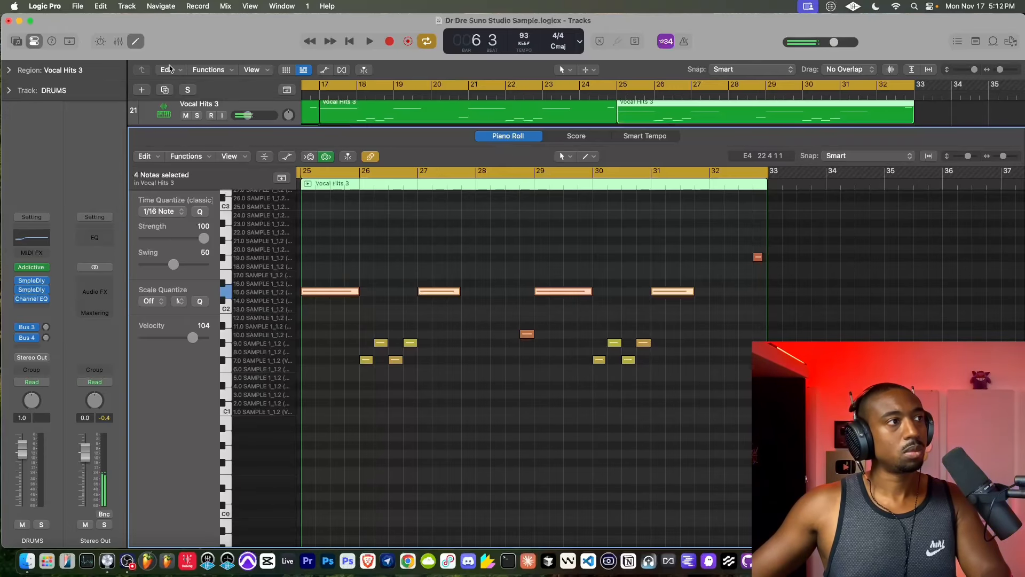
pyautogui.click(140, 47)
pyautogui.press('Return')
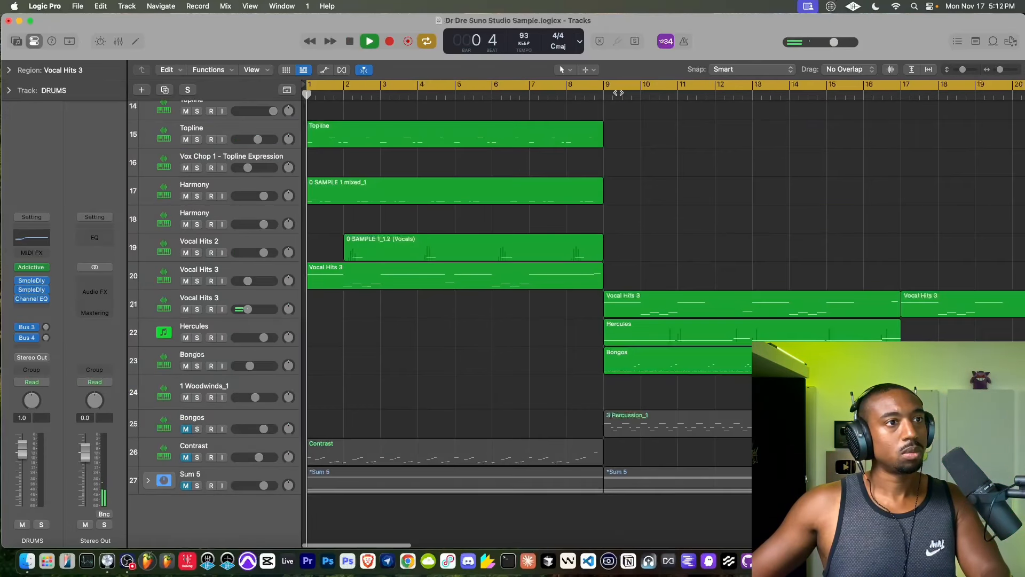
pyautogui.hscroll(10, 545, 131)
pyautogui.hscroll(2, 544, 131)
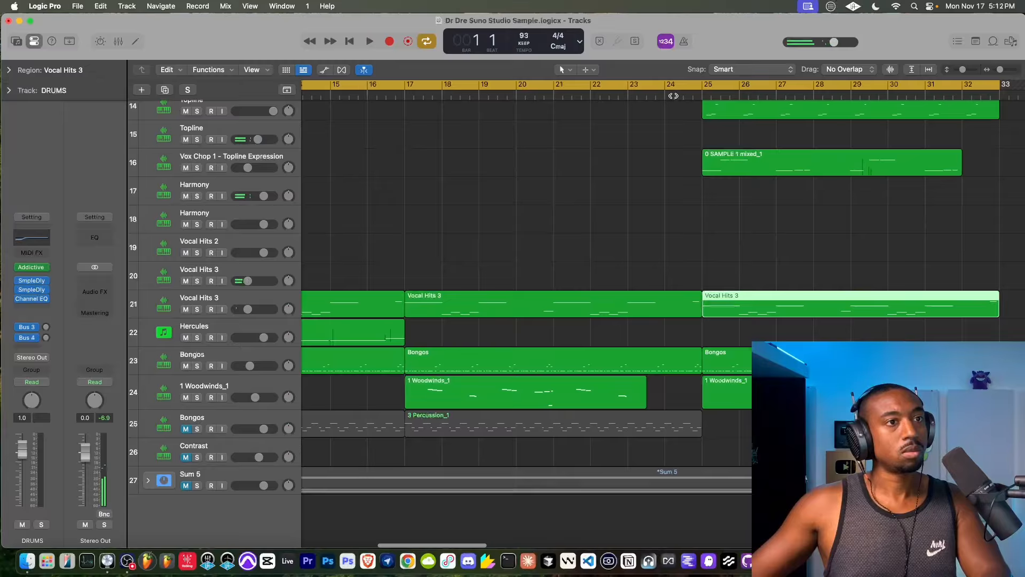
pyautogui.press('space')
pyautogui.hscroll(6, 623, 232)
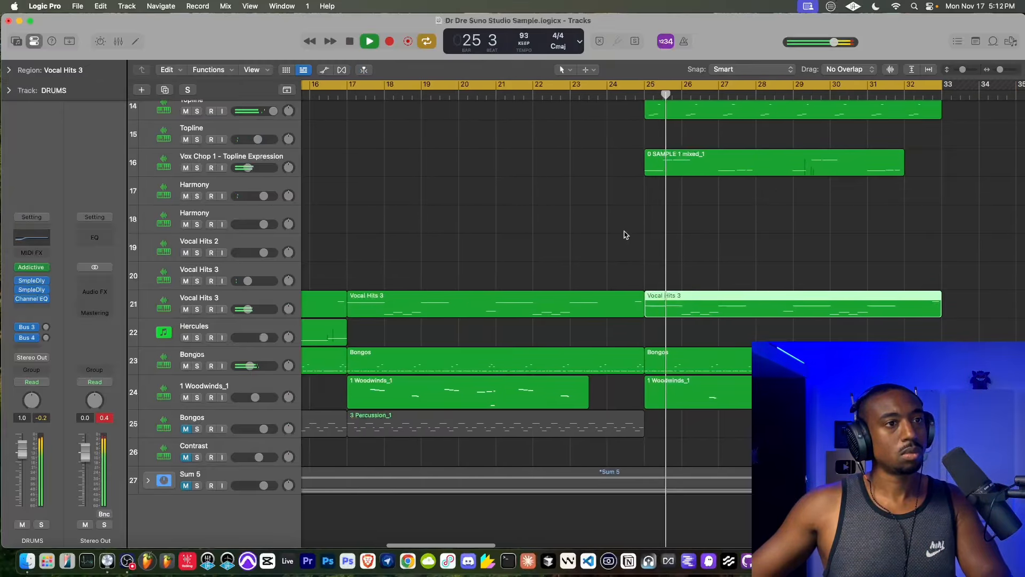
# - Reopen the bar 25 Vocal Hits 3 region in the Piano Roll and transpose its four long notes down stepwise to slice 3.0
pyautogui.doubleClick(636, 309)
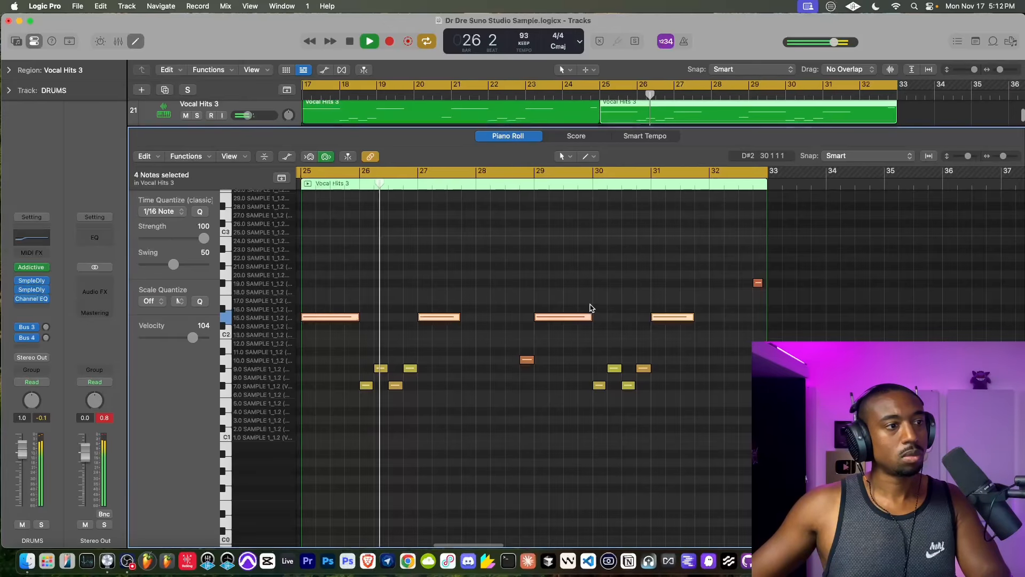
pyautogui.hotkey('alt', 'Down')
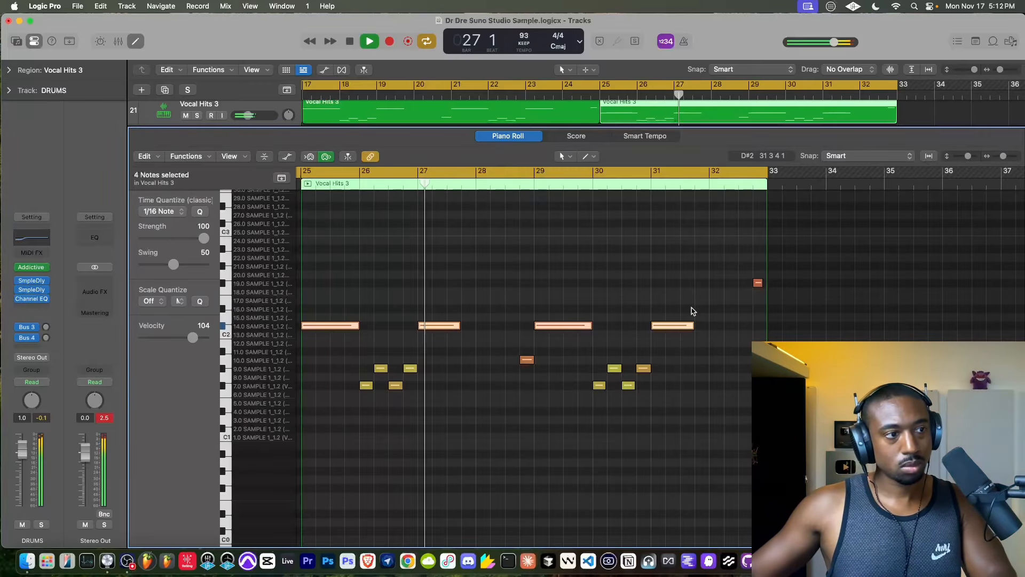
pyautogui.press('super+Down')
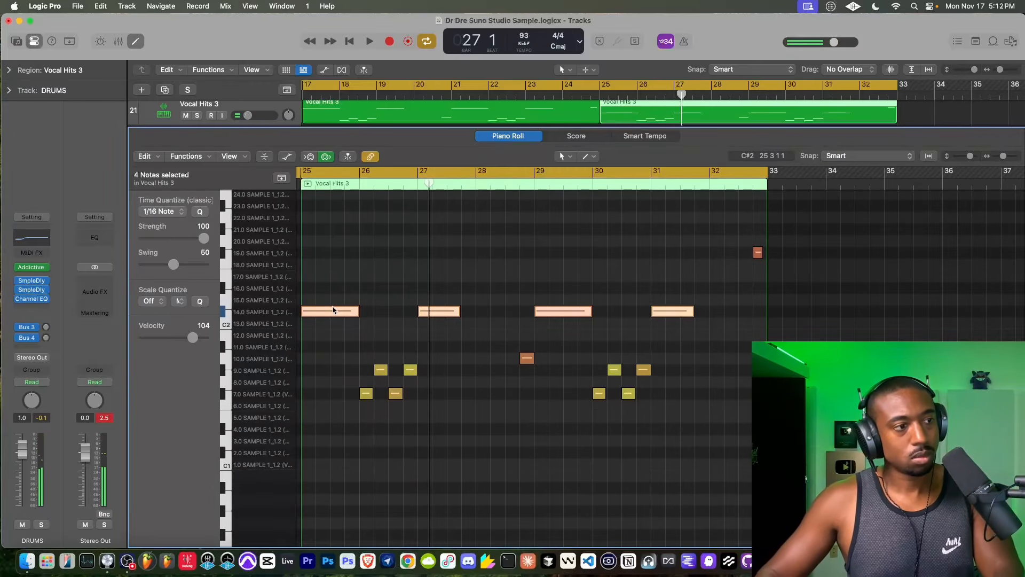
pyautogui.hotkey('alt', 'Down')
pyautogui.press('super+Down')
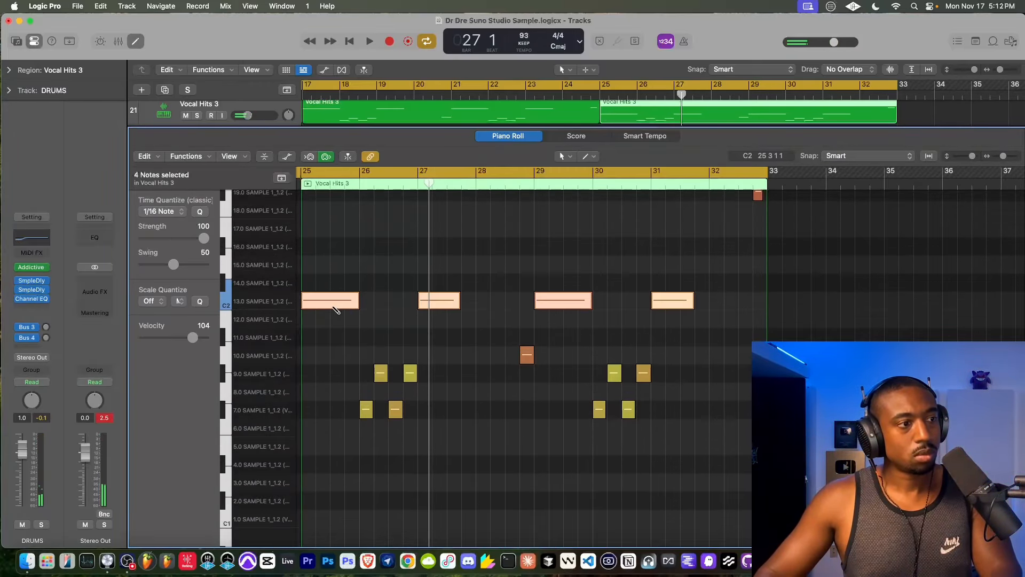
pyautogui.press('super+Up')
pyautogui.press('super+Up')
pyautogui.hotkey('alt', 'Down')
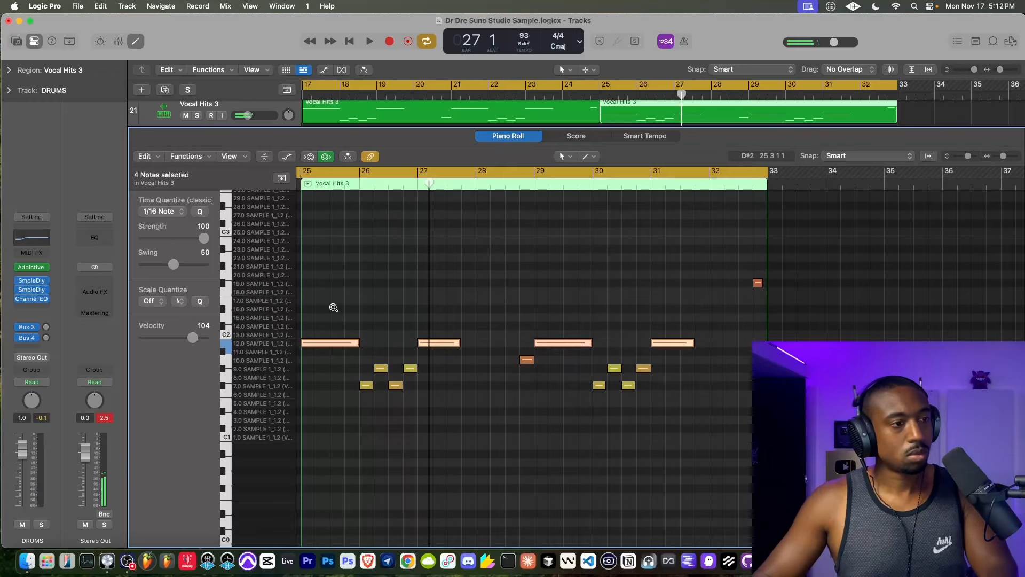
pyautogui.hotkey('alt', 'Down')
pyautogui.hotkey('alt', 'Down')
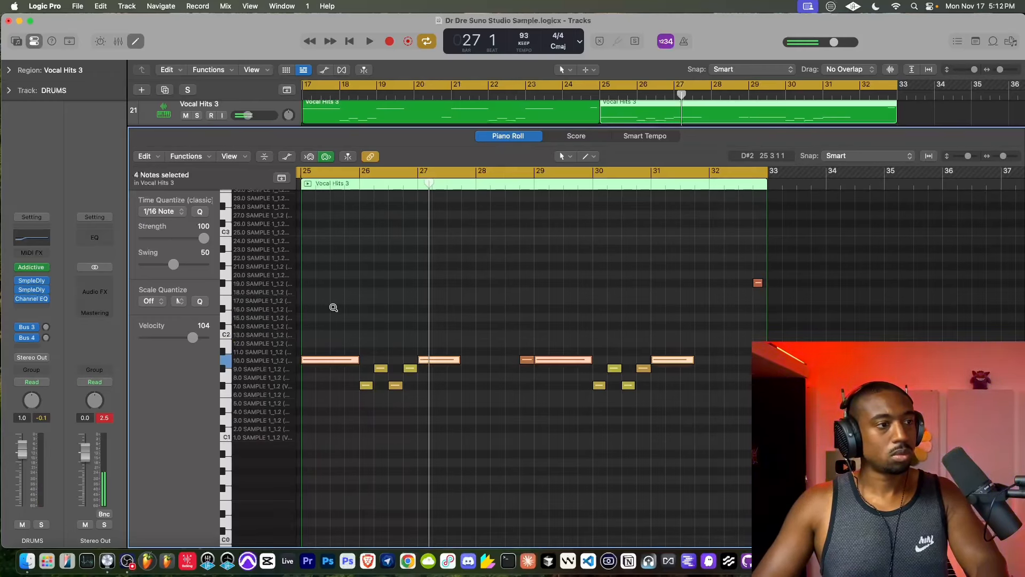
pyautogui.hotkey('alt', 'Down')
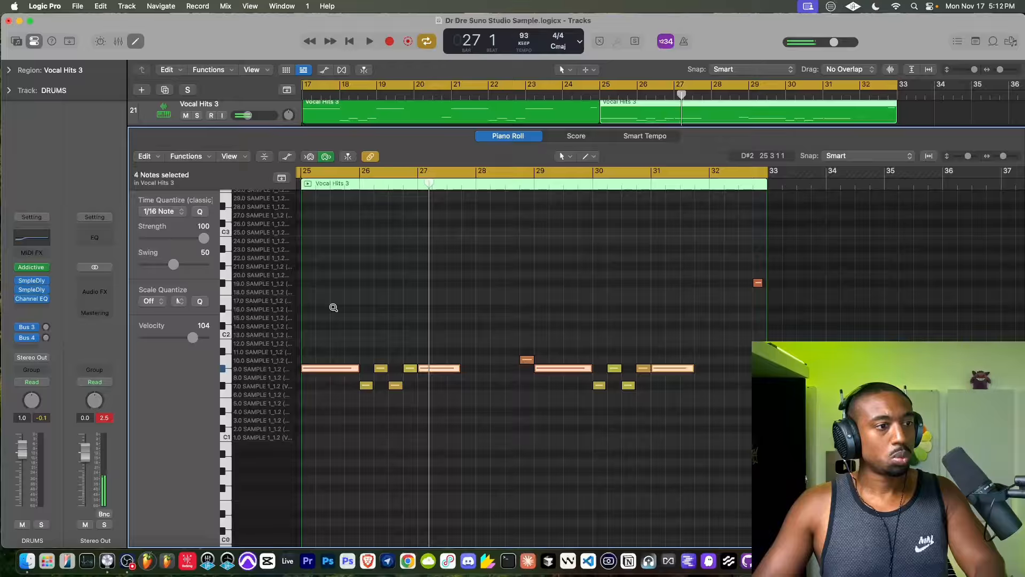
pyautogui.hotkey('alt', 'Down')
pyautogui.hotkey('alt', 'Down')
pyautogui.hotkey('alt', 'Down')
pyautogui.hotkey('alt', 'Down')
pyautogui.hotkey('alt', 'Down')
pyautogui.hotkey('alt', 'Down')
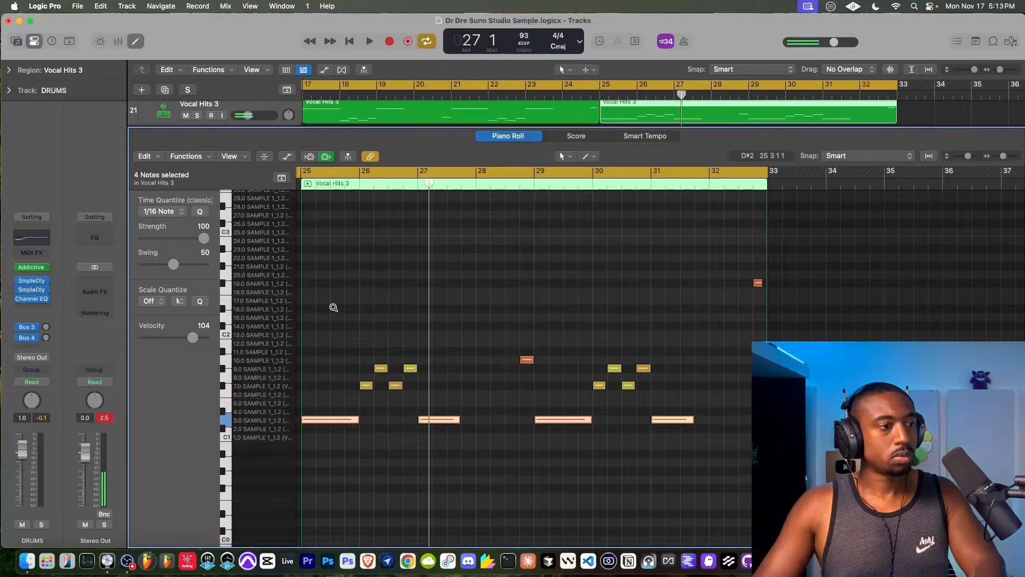
pyautogui.hotkey('alt', 'Down')
pyautogui.hotkey('alt', 'Down')
# - Transpose the four long Vocal Hits 3 notes up stepwise past slice 23.0 to audition the higher slices
pyautogui.hotkey('alt', 'Up')
pyautogui.hotkey('alt', 'Up')
pyautogui.hotkey('alt', 'Up')
pyautogui.hotkey('alt', 'Up')
pyautogui.hotkey('alt', 'Up')
pyautogui.hotkey('alt', 'Up')
pyautogui.hotkey('alt', 'Up')
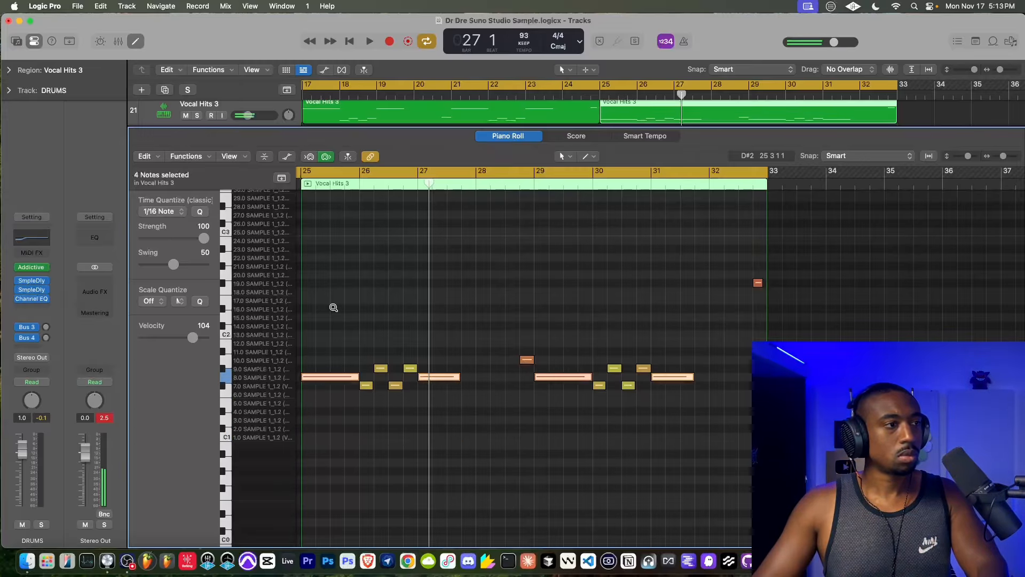
pyautogui.hotkey('alt', 'Up')
pyautogui.hotkey('alt', 'Up')
pyautogui.hotkey('alt', 'Up')
pyautogui.hotkey('alt', 'Up')
pyautogui.hotkey('alt', 'Up')
pyautogui.hotkey('alt', 'Up')
pyautogui.hotkey('alt', 'Up')
pyautogui.hotkey('alt', 'Up')
pyautogui.hotkey('alt', 'Up')
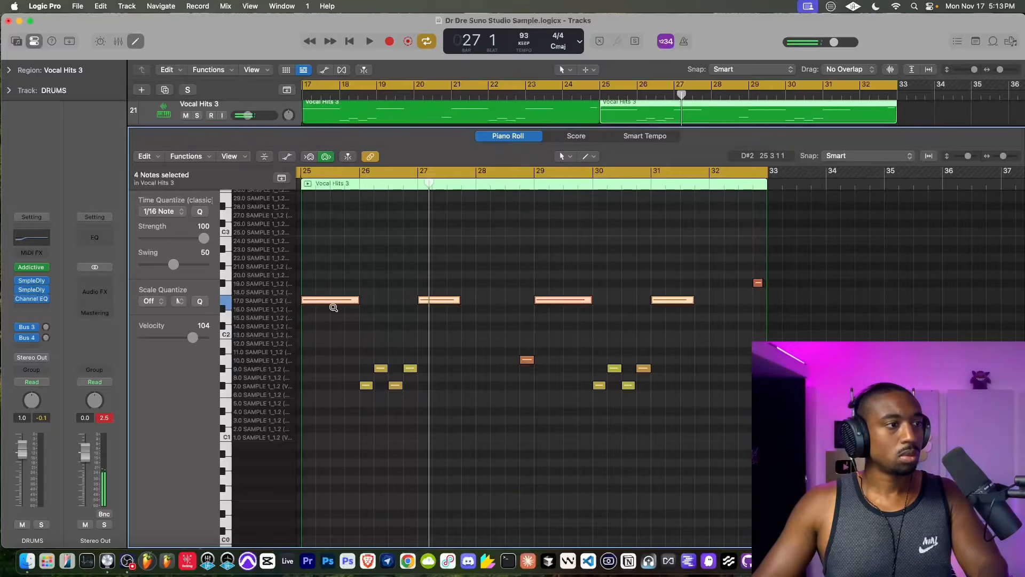
pyautogui.hotkey('alt', 'Up')
pyautogui.hotkey('alt', 'Up')
pyautogui.hotkey('alt', 'Up')
pyautogui.hotkey('alt', 'Up')
pyautogui.hotkey('alt', 'Up')
pyautogui.hotkey('alt', 'Up')
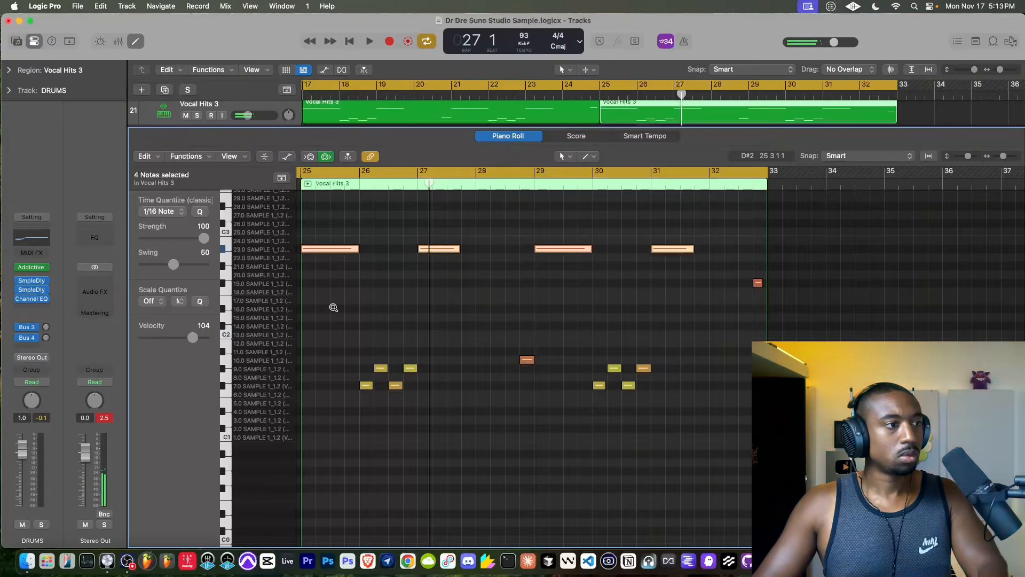
pyautogui.hotkey('alt', 'Up')
pyautogui.hotkey('alt', 'Up')
pyautogui.hotkey('alt', 'Up')
pyautogui.hotkey('alt', 'Up')
pyautogui.hotkey('alt', 'Up')
pyautogui.hotkey('alt', 'Up')
pyautogui.hotkey('alt', 'Up')
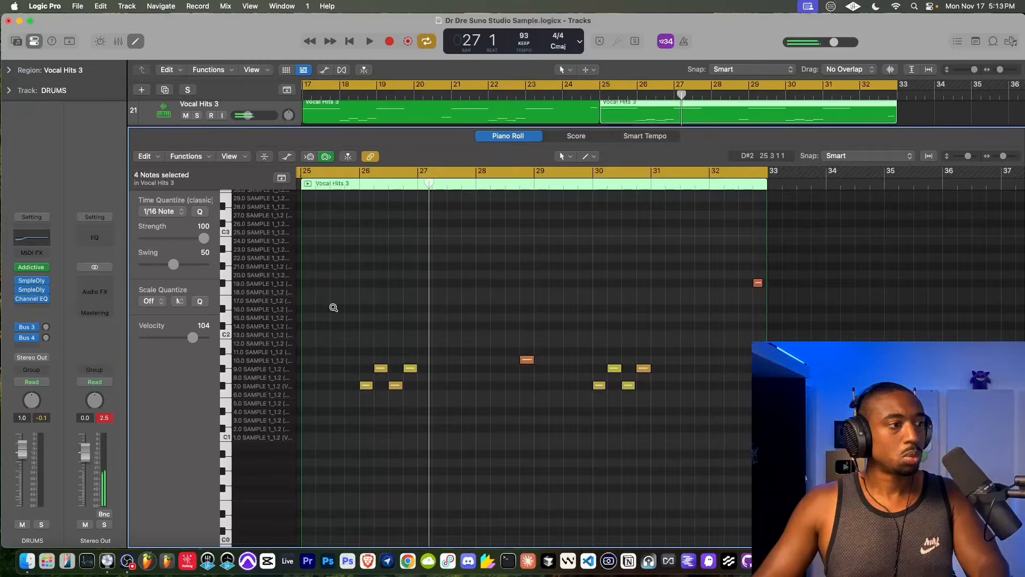
# - Bring the four long notes down to slice 19.0, close the Piano Roll and play the arrangement from bar 25
pyautogui.hotkey('alt', 'Down')
pyautogui.hotkey('alt', 'Down')
pyautogui.hotkey('alt', 'Down')
pyautogui.hotkey('alt', 'Down')
pyautogui.hotkey('alt', 'Down')
pyautogui.hotkey('alt', 'Down')
pyautogui.hotkey('alt', 'Down')
pyautogui.hotkey('alt', 'Down')
pyautogui.hotkey('alt', 'Down')
pyautogui.hotkey('alt', 'Down')
pyautogui.hotkey('alt', 'Down')
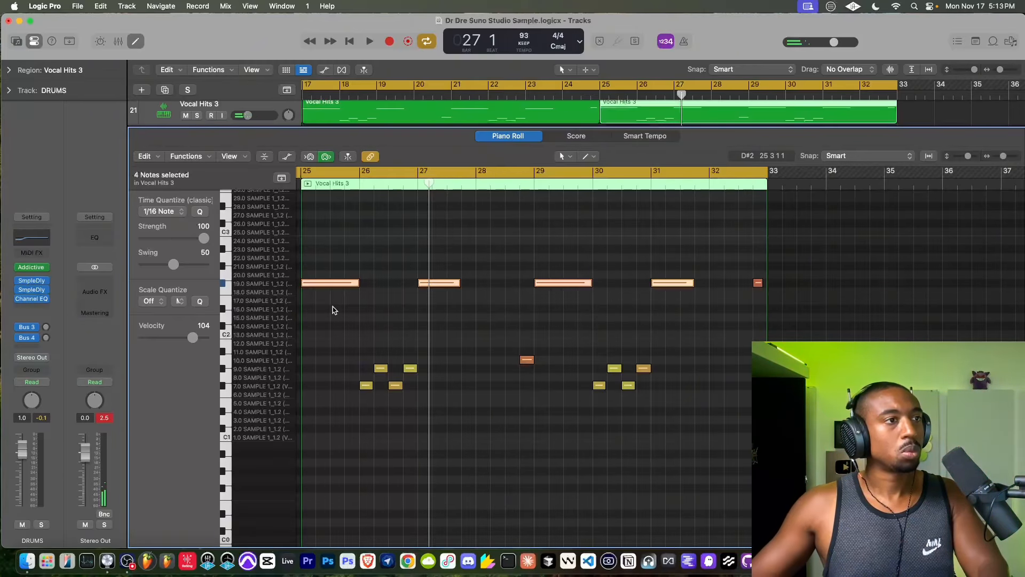
pyautogui.click(133, 45)
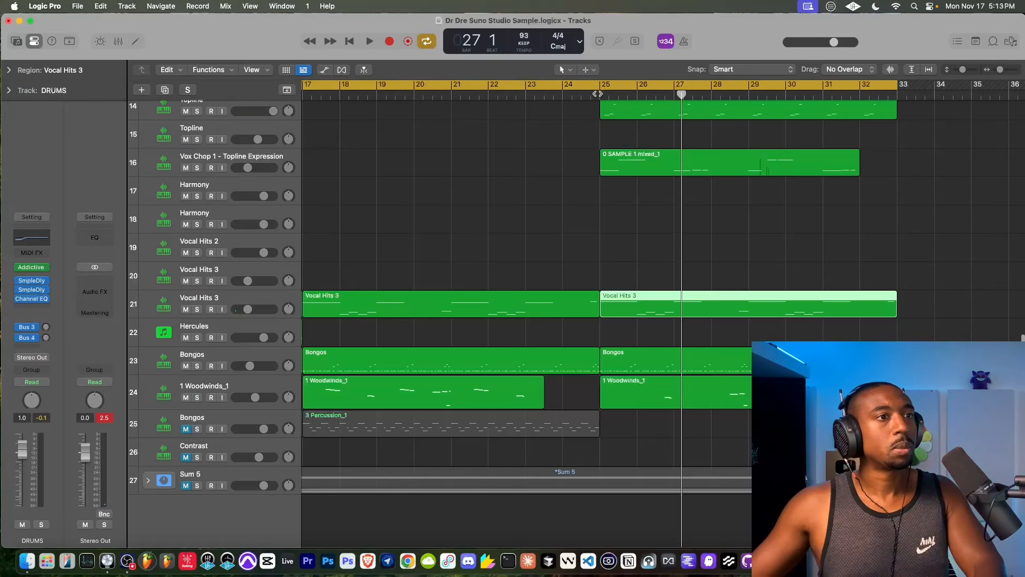
pyautogui.click(598, 94)
pyautogui.press('space')
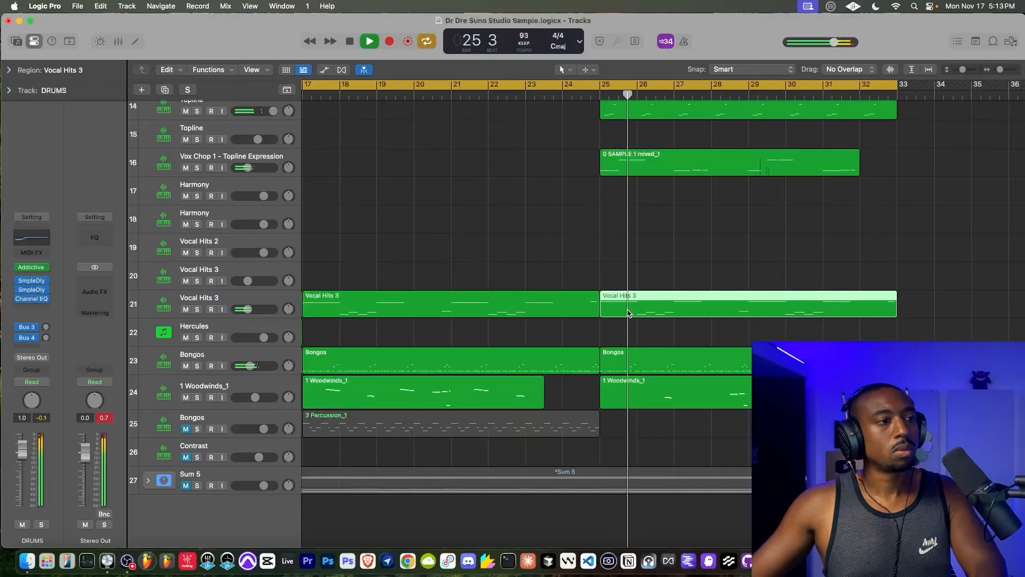
# - Delete the four long notes from the bar 25 Vocal Hits 3 region on track 21 and close the Piano Roll
pyautogui.hscroll(4, 601, 293)
pyautogui.scroll(2, 602, 293)
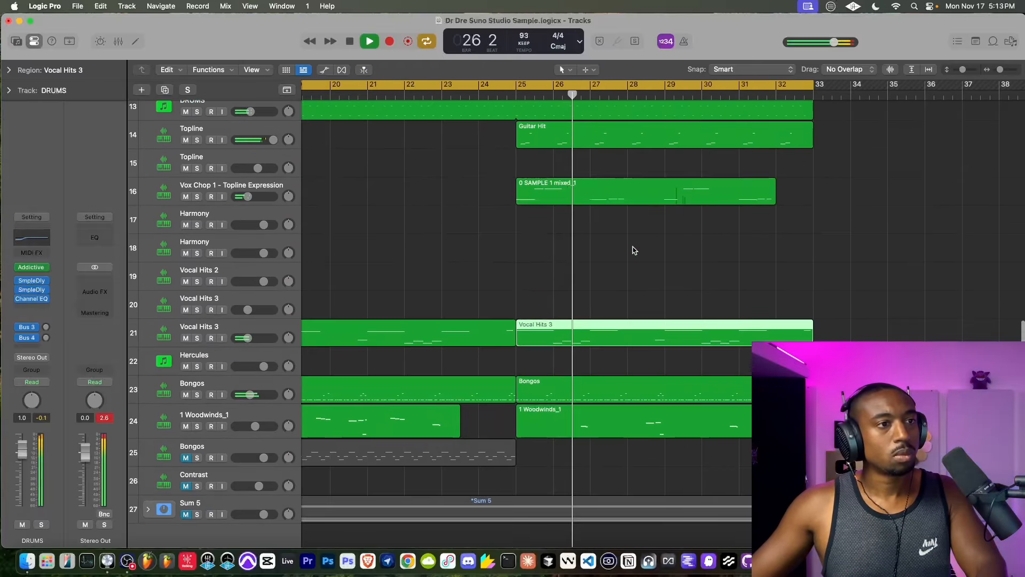
pyautogui.click(670, 238)
pyautogui.doubleClick(572, 331)
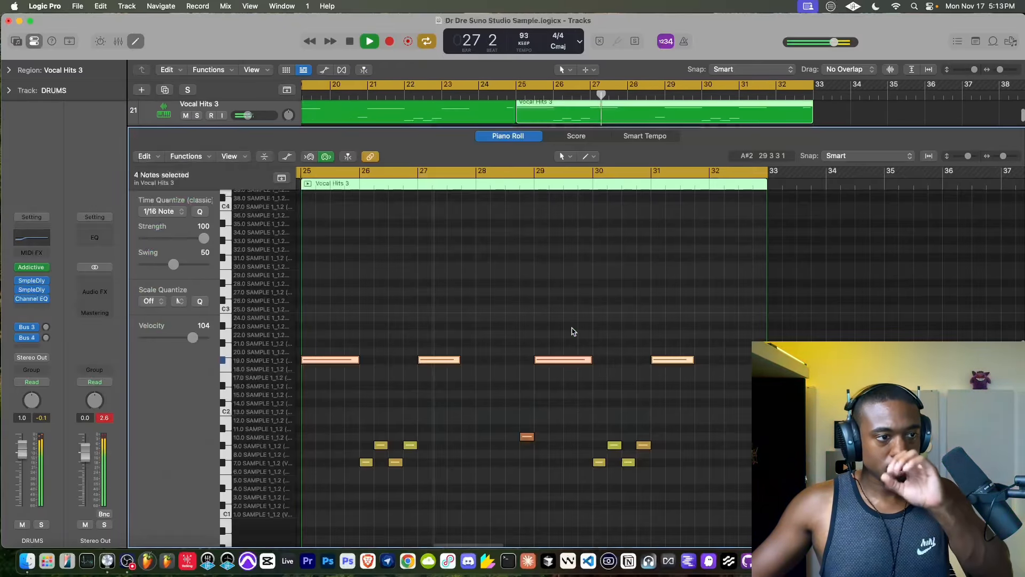
pyautogui.click(136, 43)
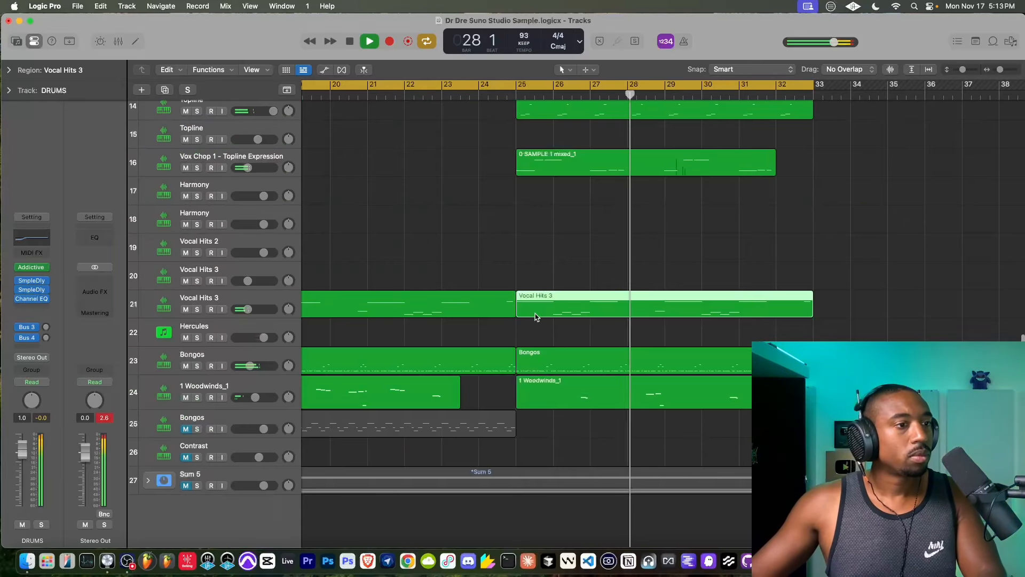
pyautogui.doubleClick(545, 311)
pyautogui.press('Delete')
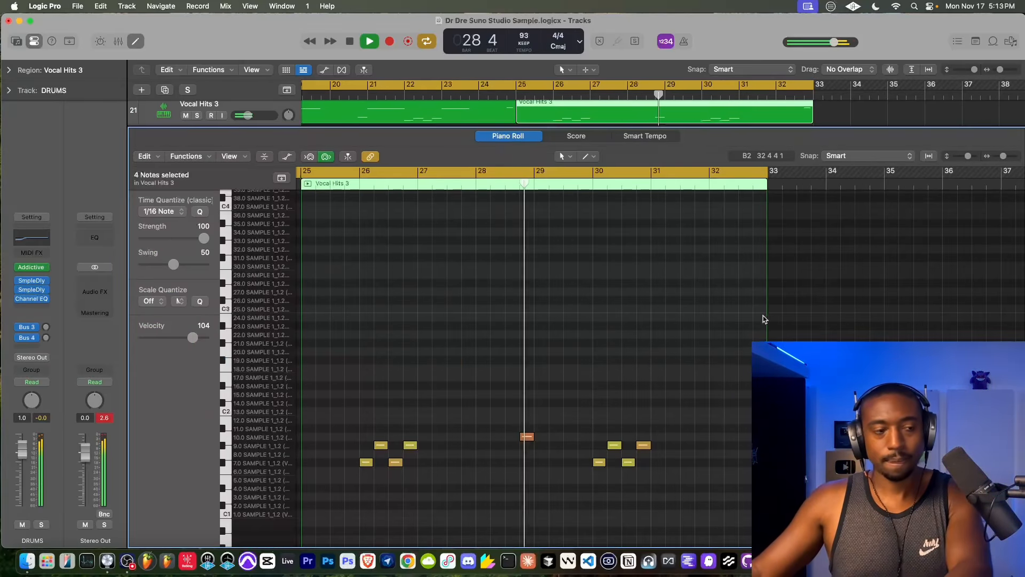
pyautogui.click(136, 43)
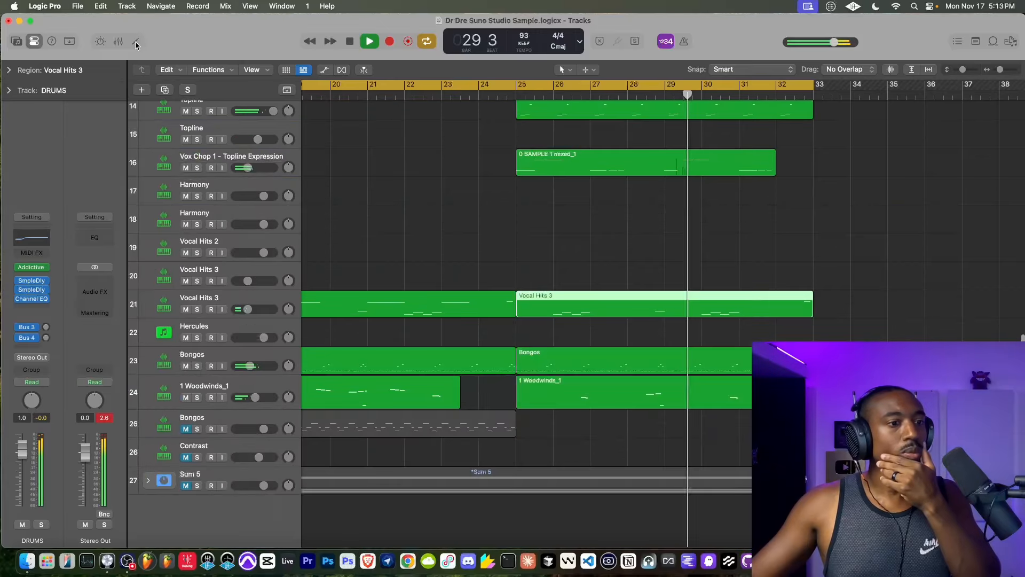
# - Move track 16's 0 SAMPLE 1 mixed_1 region from bar 25 to bar 18 and play the arrangement from bar 17
pyautogui.scroll(2, 555, 262)
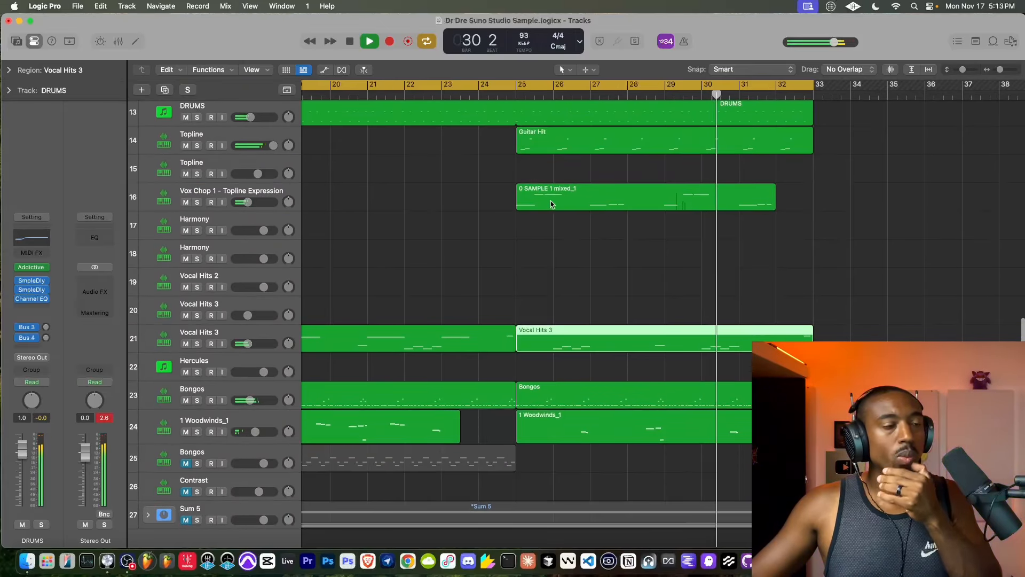
pyautogui.hscroll(-3, 640, 202)
pyautogui.moveTo(649, 204); pyautogui.dragTo(385, 201)
pyautogui.hscroll(-5, 384, 202)
pyautogui.press('space')
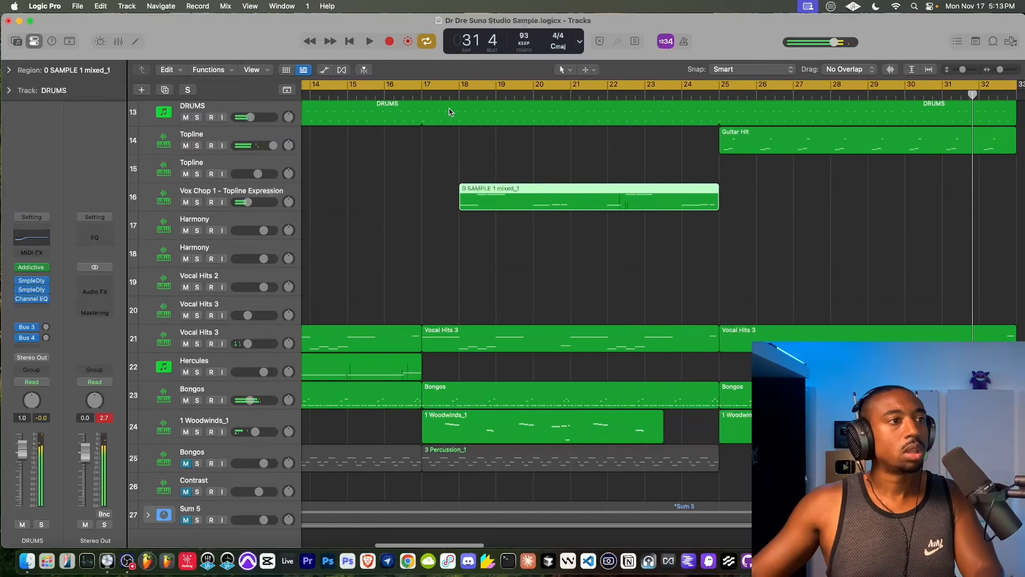
pyautogui.click(425, 95)
pyautogui.press('space')
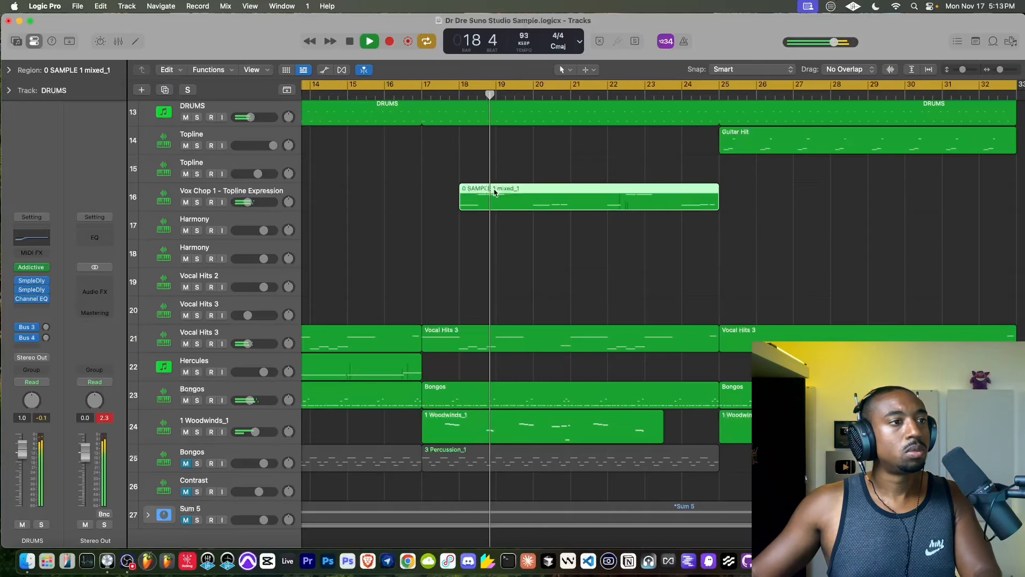
# - Move the 0 SAMPLE 1 mixed_1 region on track 16 to start at bar 2 and restart playback from bar 1
pyautogui.scroll(-10, 494, 192)
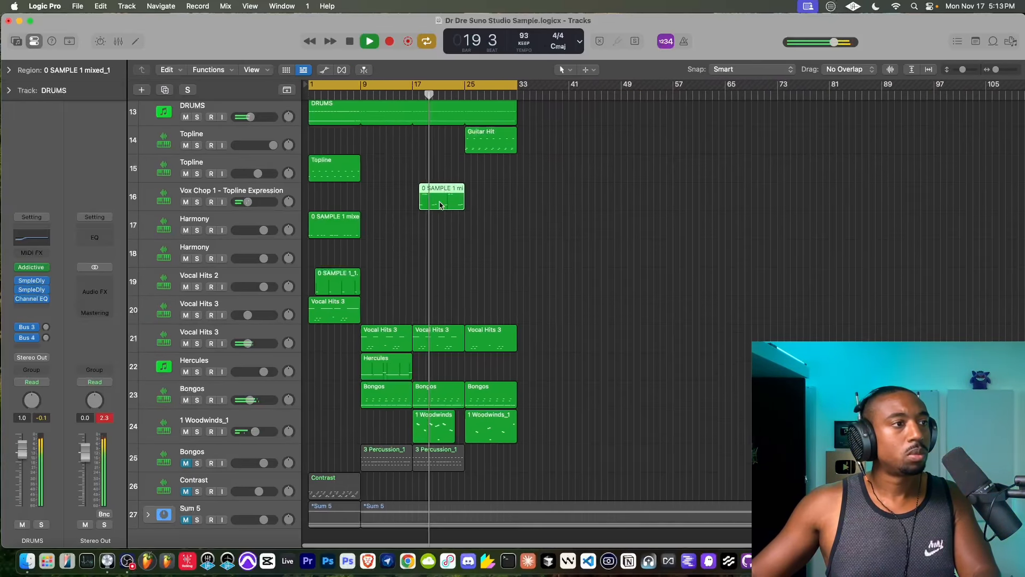
pyautogui.moveTo(440, 204); pyautogui.dragTo(247, 209)
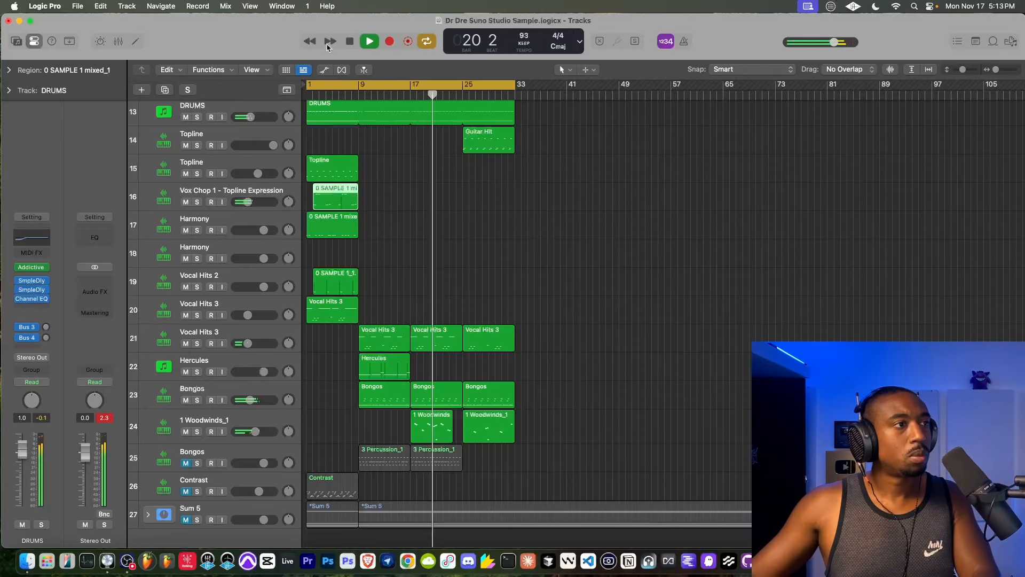
pyautogui.click(352, 42)
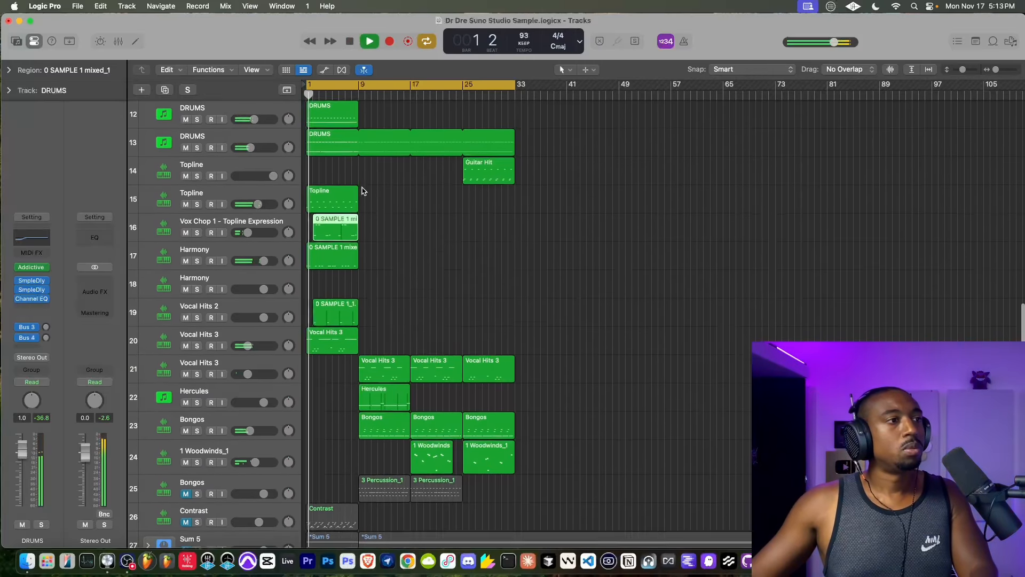
# - Trim track 16's 0 SAMPLE 1 mixed_1 region to start near the middle of bar 2 and end at bar 8
pyautogui.scroll(6, 351, 240)
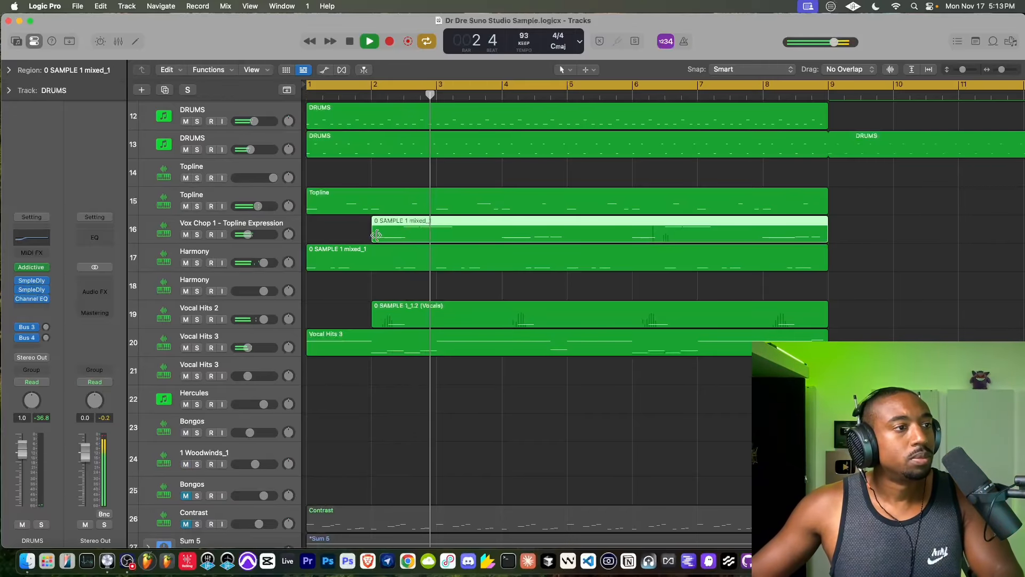
pyautogui.moveTo(376, 235); pyautogui.dragTo(401, 238)
pyautogui.click(405, 238)
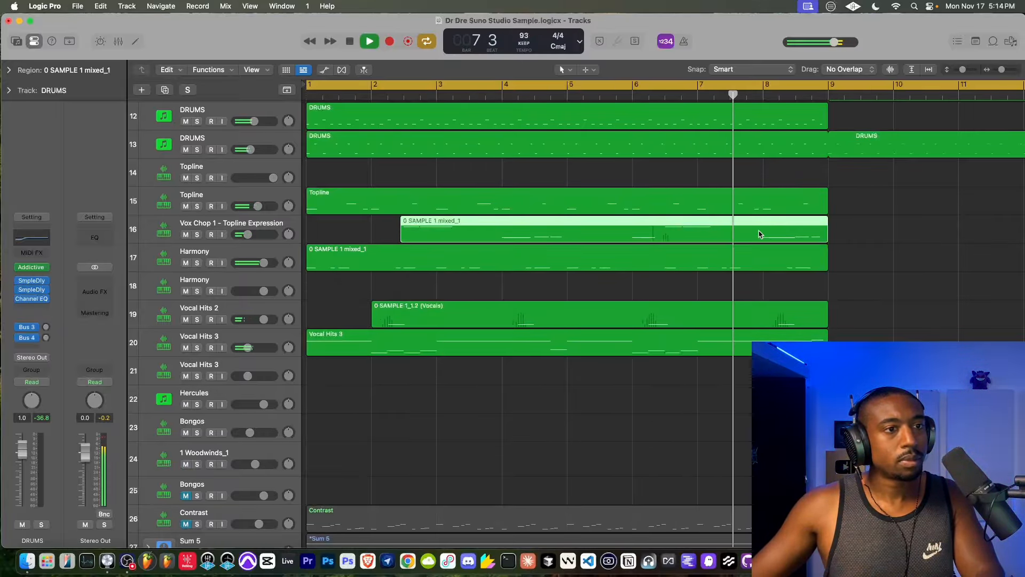
pyautogui.moveTo(824, 236); pyautogui.dragTo(762, 236)
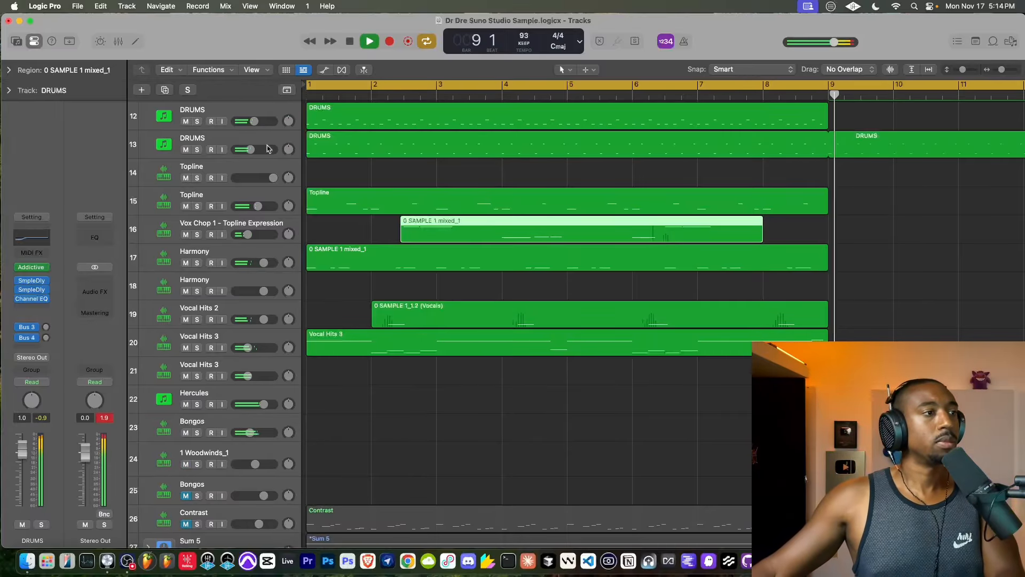
# - Split the 0 SAMPLE 1 mixed_1 region on track 16 just before the middle of bar 3 with the Scissors Tool
pyautogui.click(562, 70)
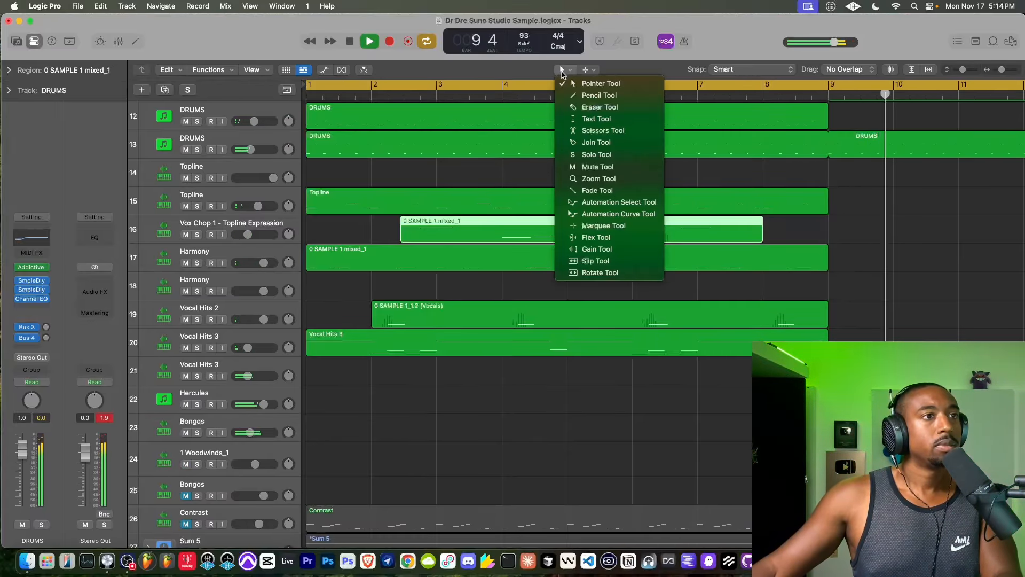
pyautogui.click(593, 132)
pyautogui.click(461, 229)
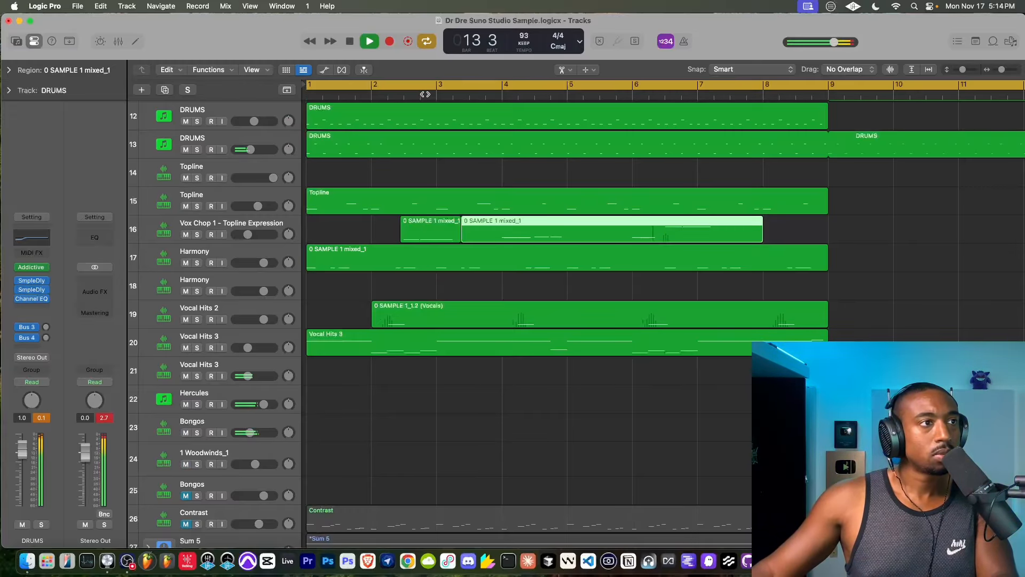
# - Split the longer 0 SAMPLE 1 mixed_1 region on track 16 at bars 6 and 6.5, splitting any notes that cross the cut
pyautogui.click(425, 94)
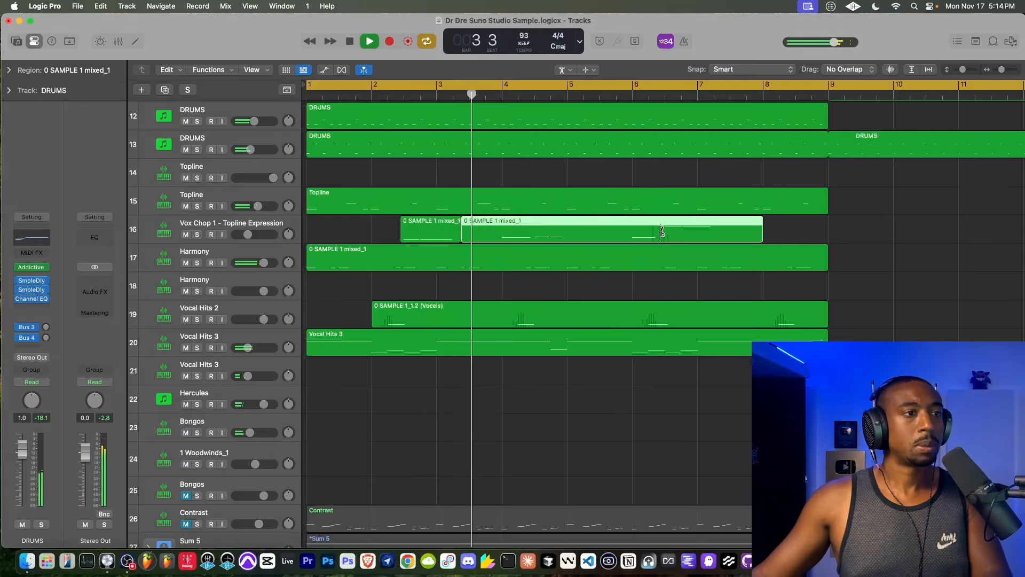
pyautogui.click(629, 229)
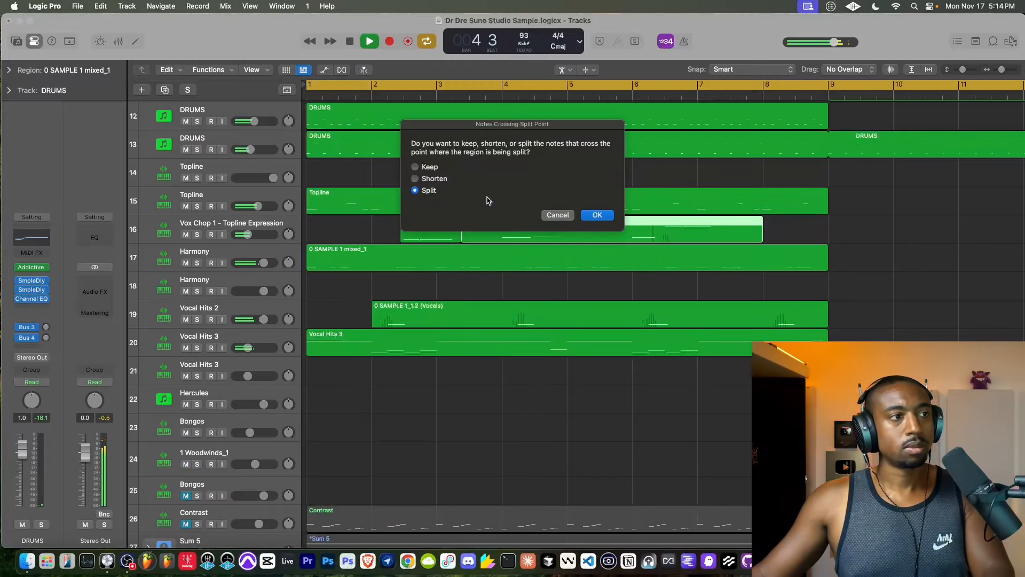
pyautogui.click(597, 215)
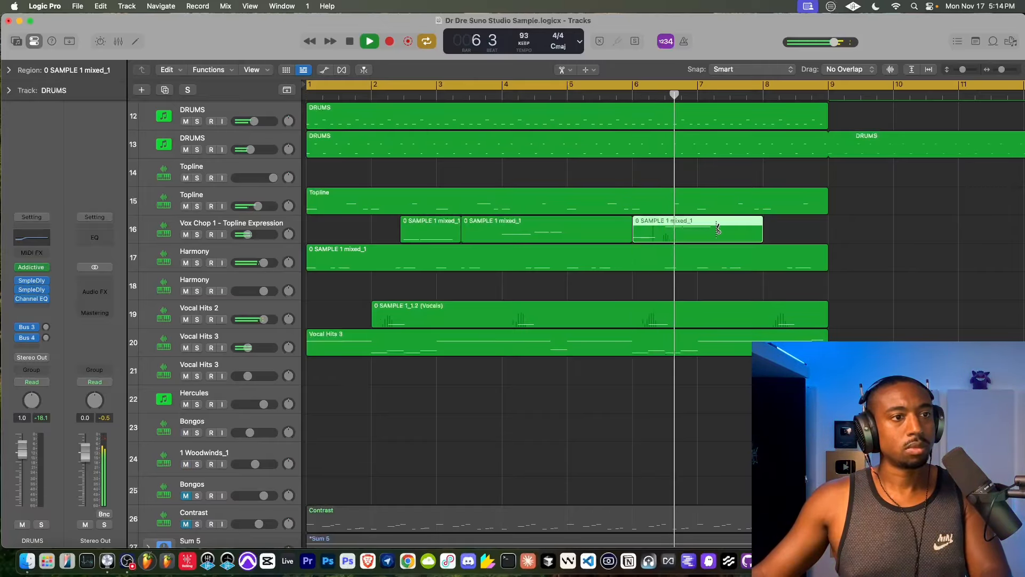
pyautogui.click(664, 231)
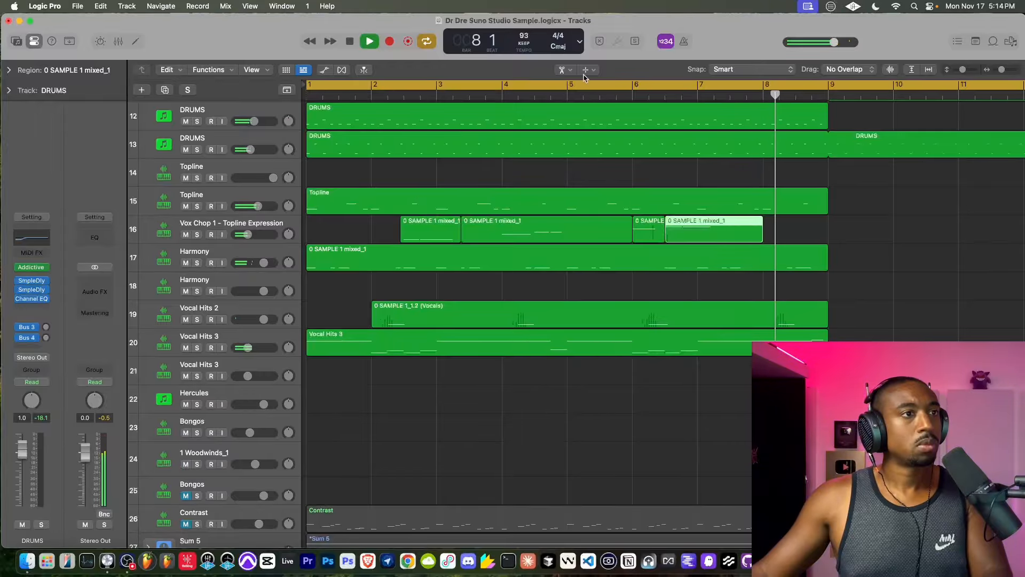
# - Delete the two 0 SAMPLE 1 mixed_1 regions on track 16 between bar 3 and the middle of bar 6 with the Pointer Tool
pyautogui.click(562, 74)
pyautogui.click(630, 224)
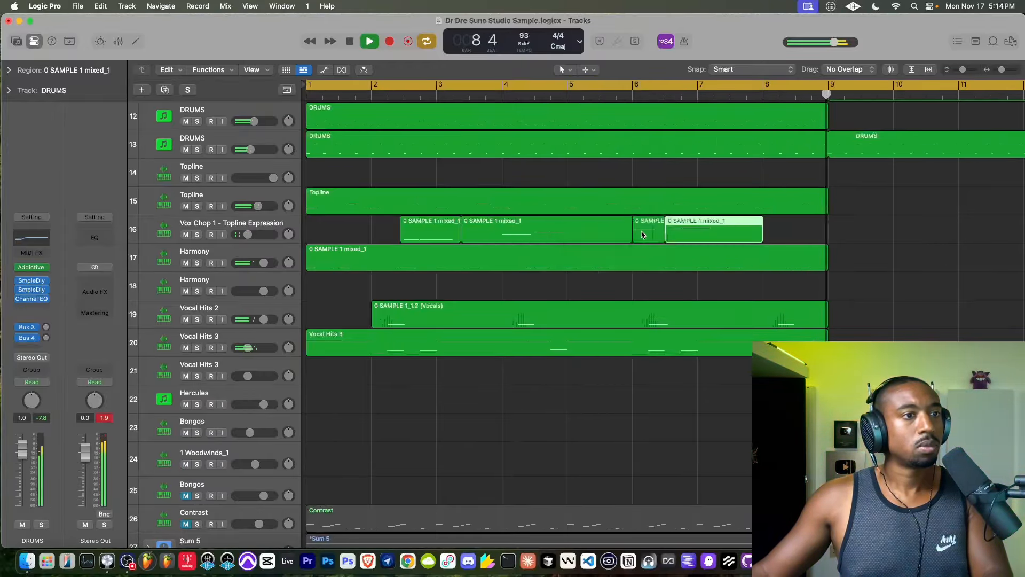
pyautogui.keyDown('super'); pyautogui.click(616, 229); pyautogui.keyUp('super')
pyautogui.keyDown('shift'); pyautogui.click(604, 230); pyautogui.keyUp('shift')
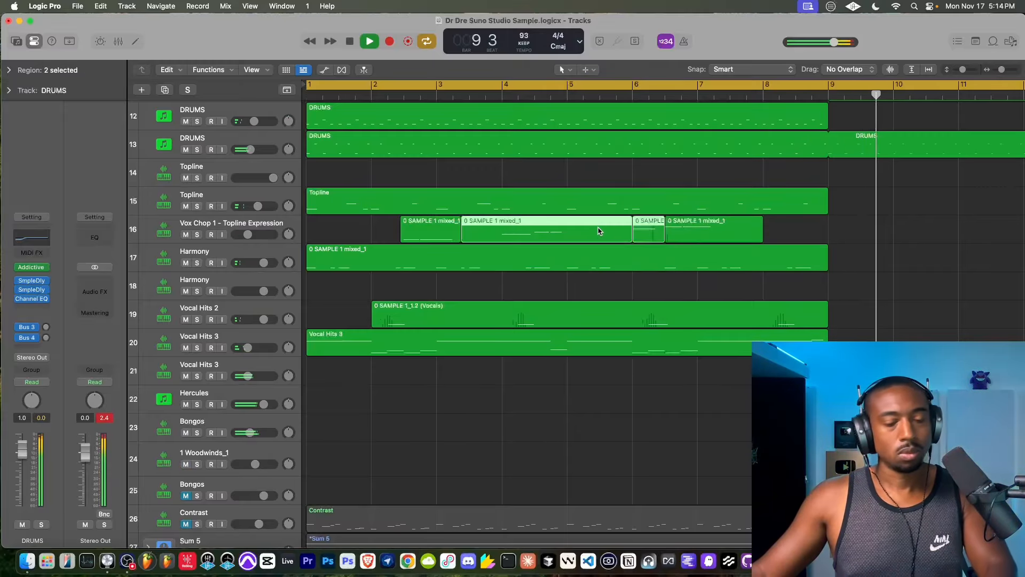
pyautogui.press('Delete')
# - Create a new track with duplicate settings from the Prophet-6 track 6
pyautogui.press('super+Left')
pyautogui.press('super+Left')
pyautogui.press('super+Left')
pyautogui.press('super+Left')
pyautogui.press('super+Left')
pyautogui.press('super+Left')
pyautogui.press('super+Left')
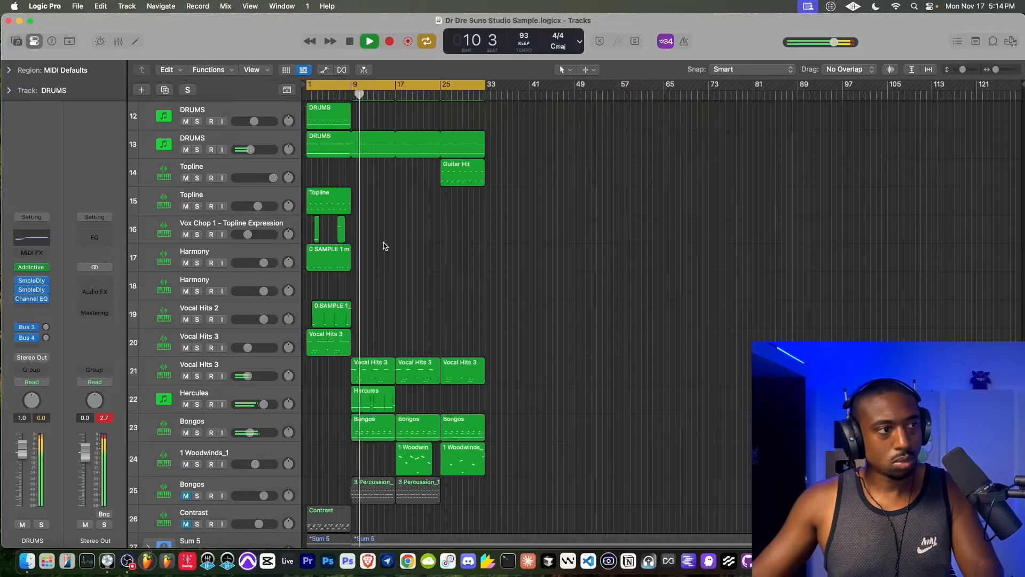
pyautogui.scroll(3, 371, 250)
pyautogui.scroll(2, 371, 249)
pyautogui.scroll(5, 373, 250)
pyautogui.scroll(8, 374, 250)
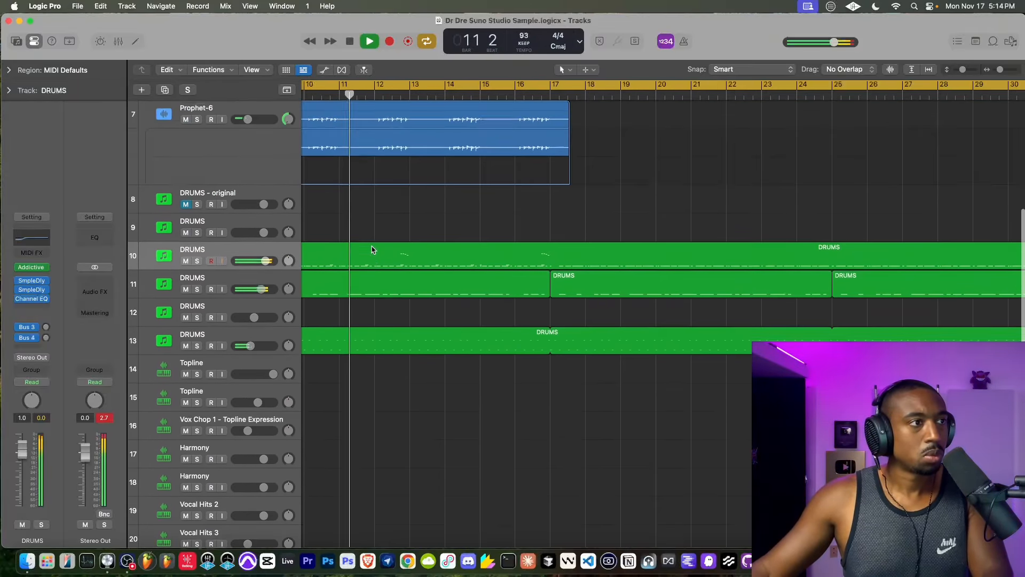
pyautogui.click(377, 247)
pyautogui.hscroll(-5, 376, 247)
pyautogui.press('super+Left')
pyautogui.press('super+Left')
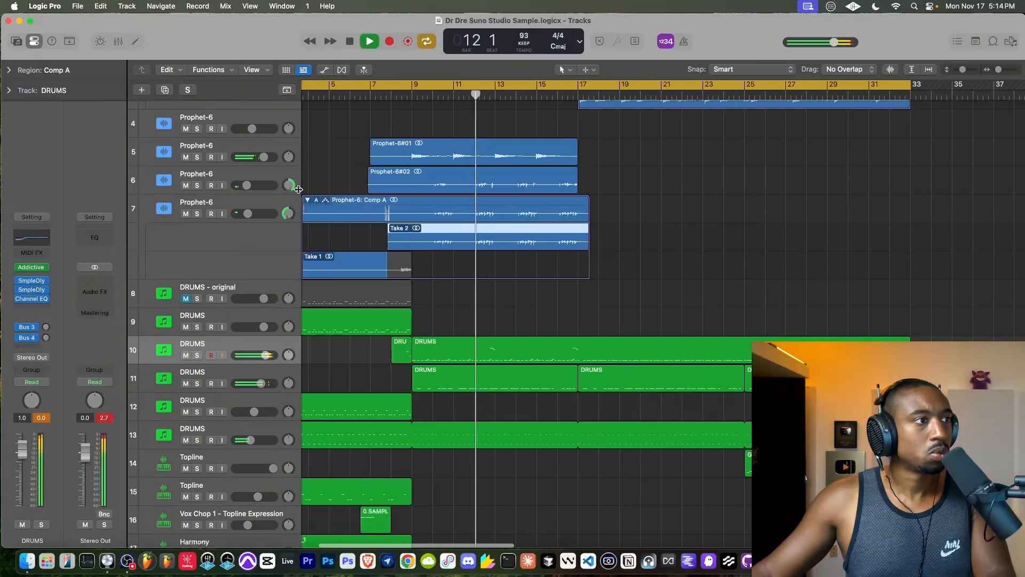
pyautogui.click(228, 152)
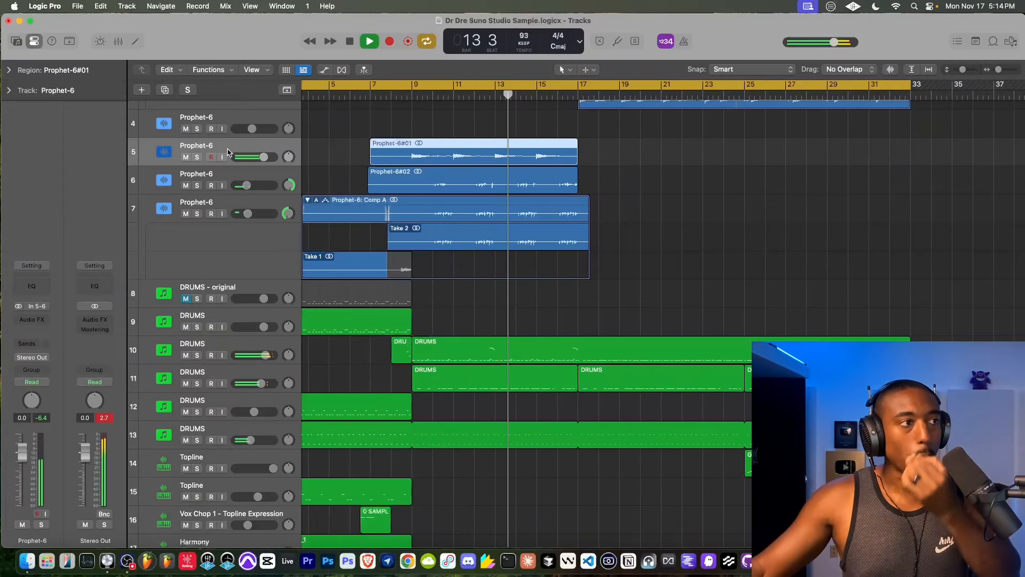
pyautogui.rightClick(233, 176)
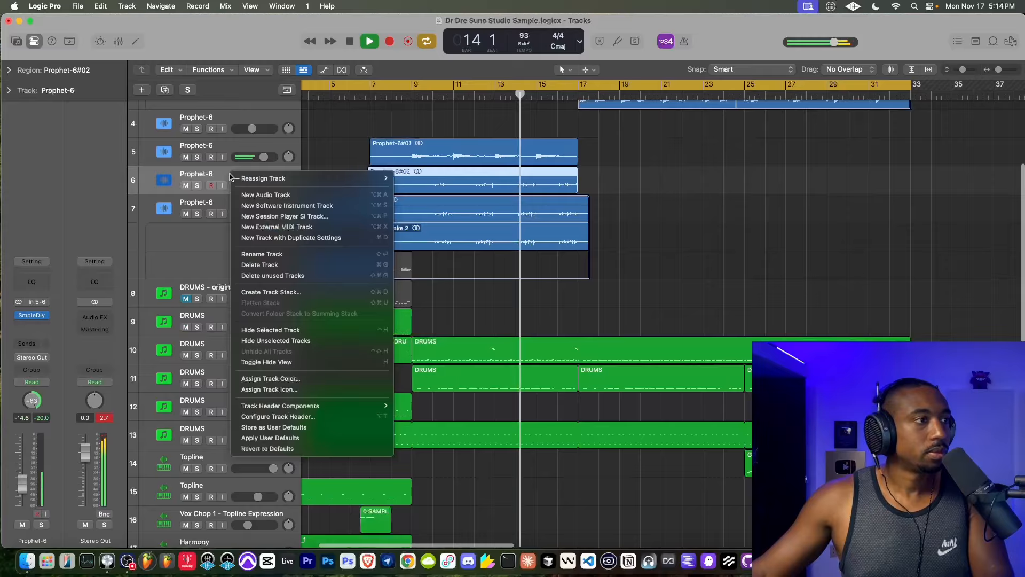
pyautogui.click(297, 238)
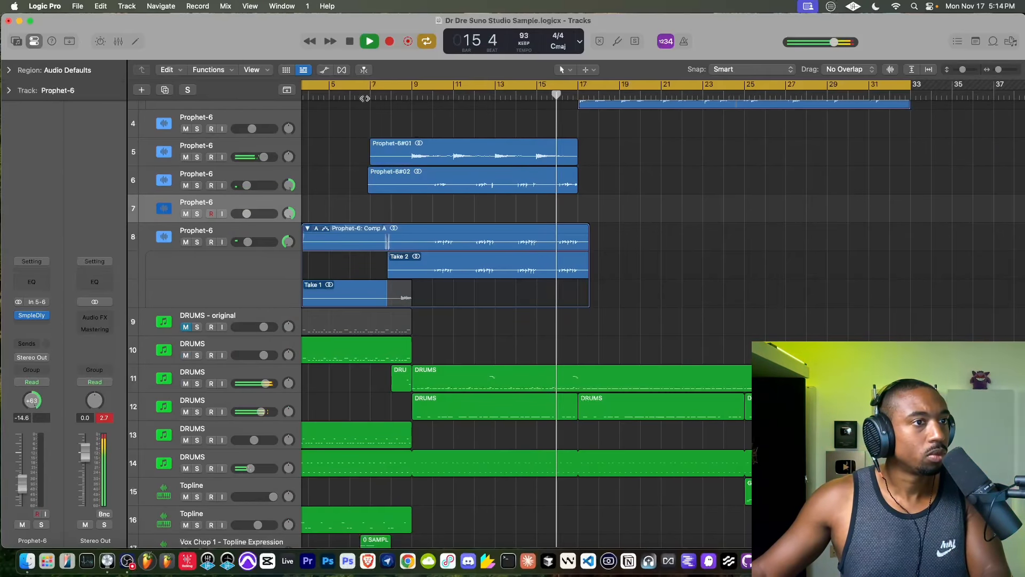
# - Set the cycle area to start at bar 7 and select the DRUMS region on track 11 that begins at bar 9
pyautogui.hscroll(-3, 363, 106)
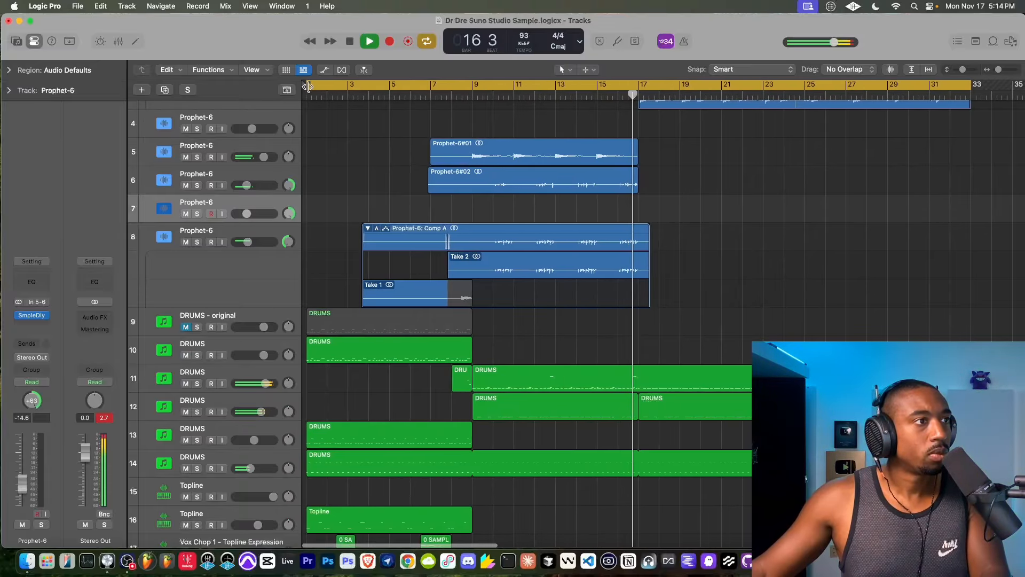
pyautogui.moveTo(309, 94); pyautogui.dragTo(439, 94)
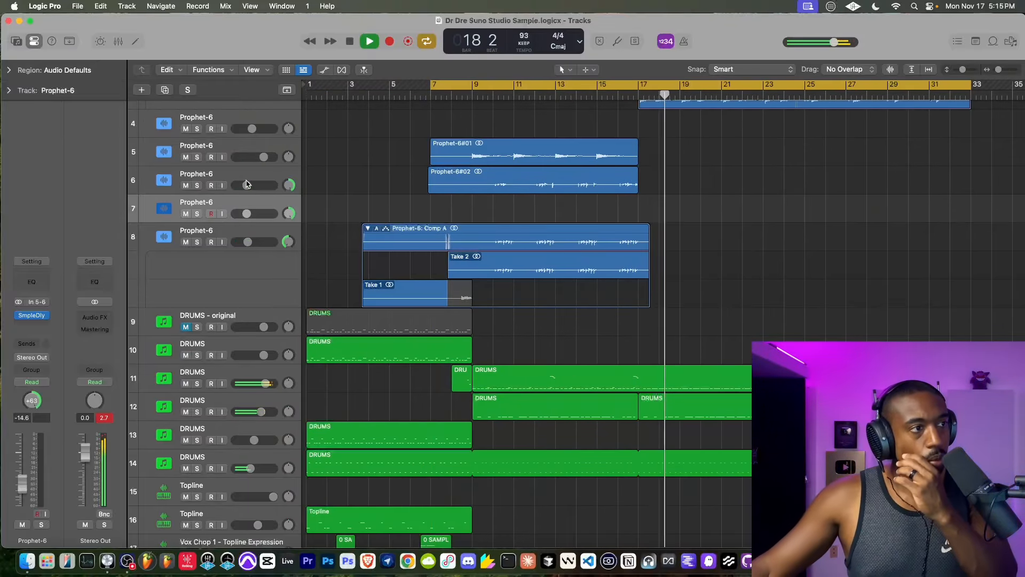
pyautogui.scroll(-1, 694, 339)
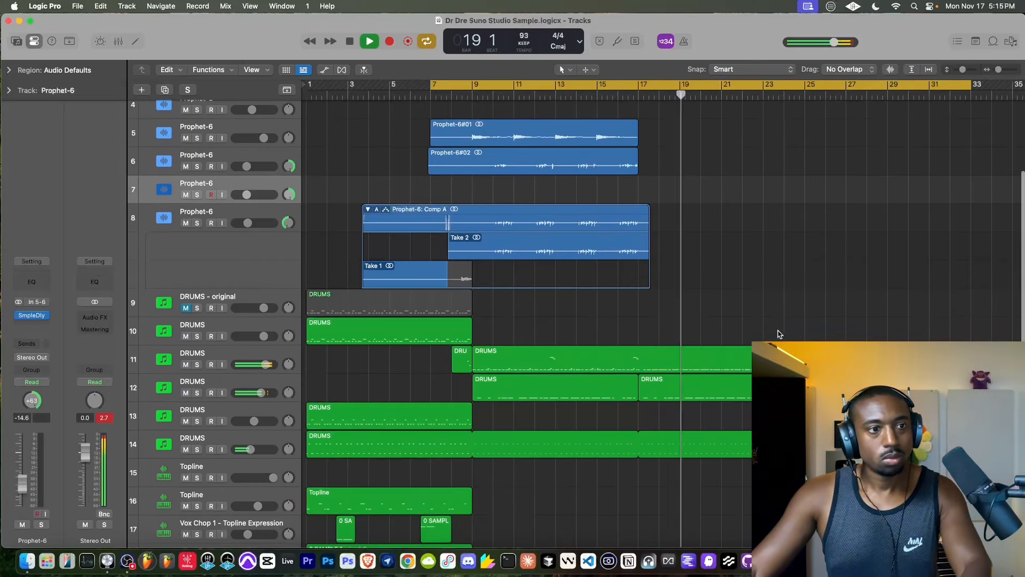
pyautogui.moveTo(763, 359)
pyautogui.mouseDown()
pyautogui.moveTo(591, 360)
pyautogui.moveTo(747, 355)
pyautogui.mouseUp()
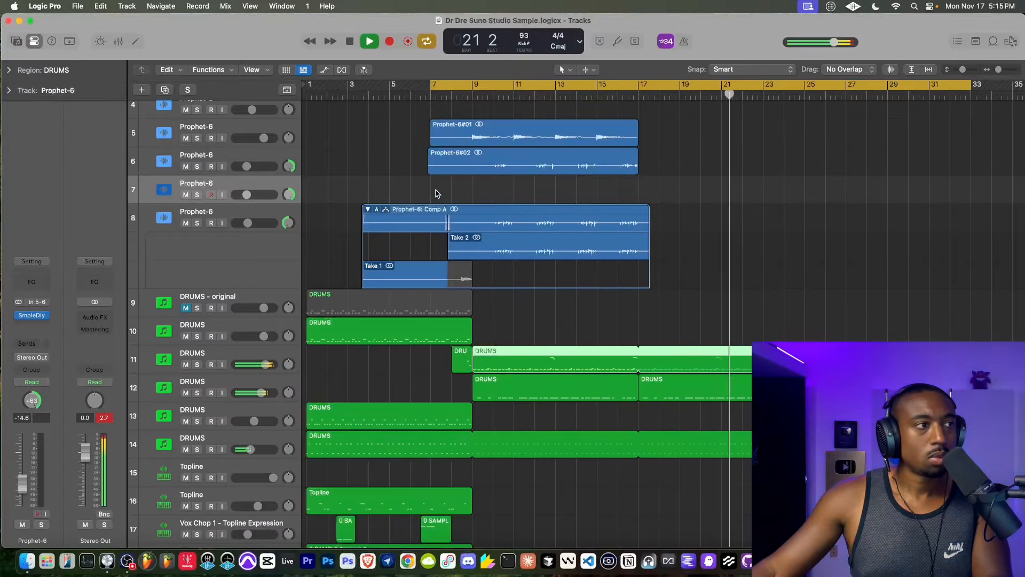
# - Trim the start of the Prophet-6#10 region on track 2 to bar 25 and resume playback
pyautogui.scroll(5, 348, 142)
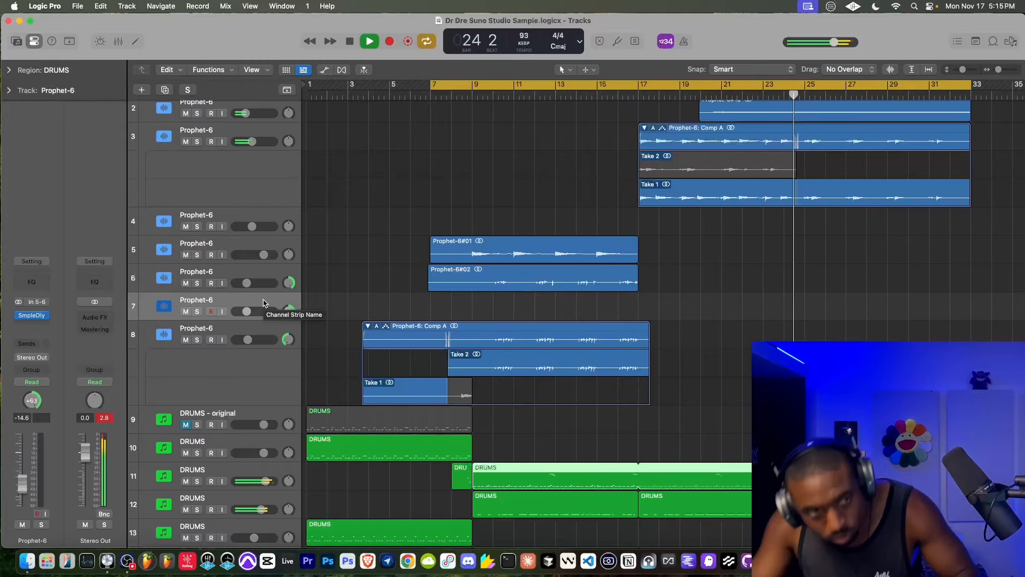
pyautogui.scroll(-12, 521, 304)
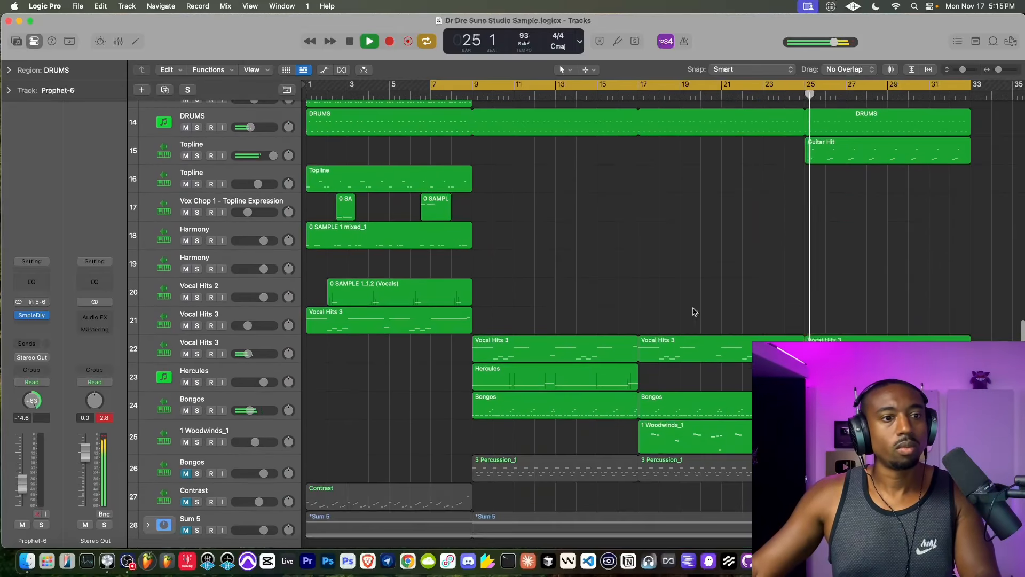
pyautogui.click(826, 324)
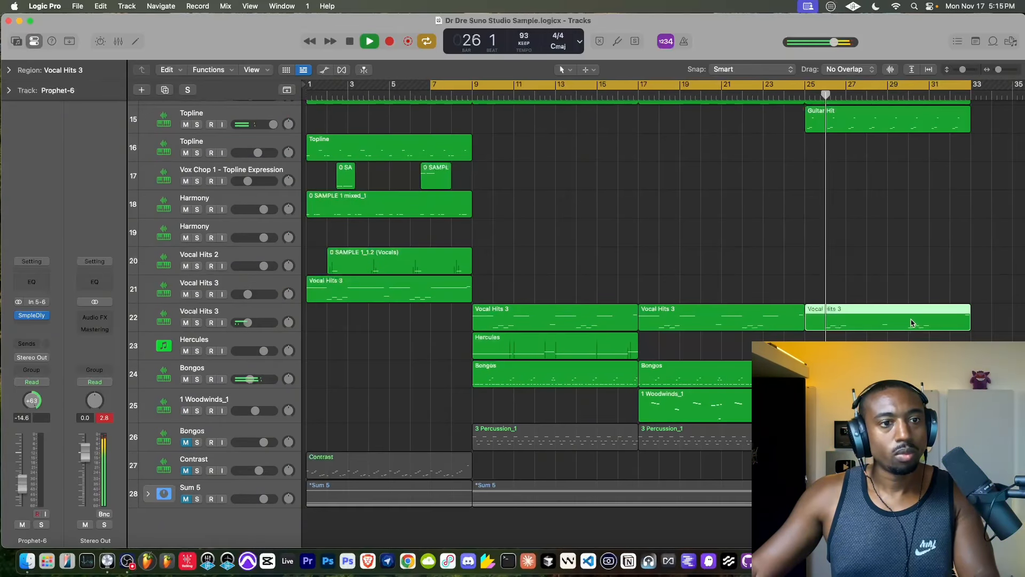
pyautogui.scroll(15, 846, 317)
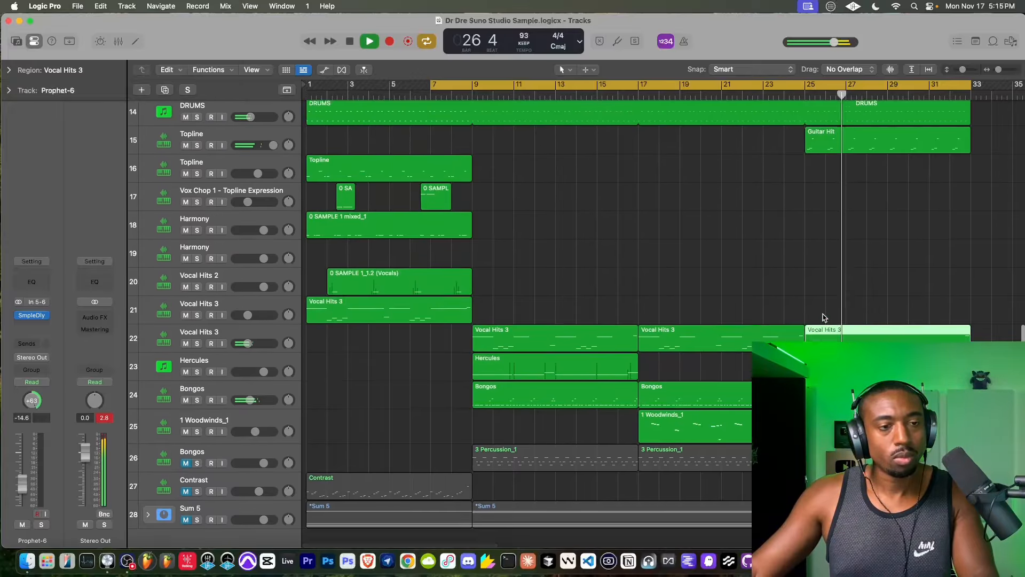
pyautogui.scroll(-3, 824, 317)
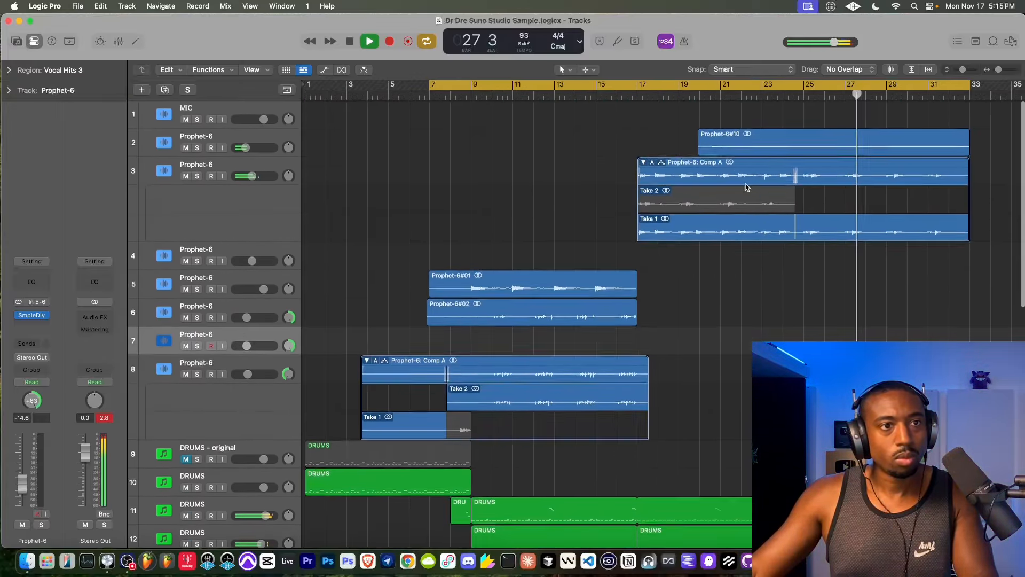
pyautogui.scroll(2, 741, 319)
pyautogui.scroll(-11, 741, 319)
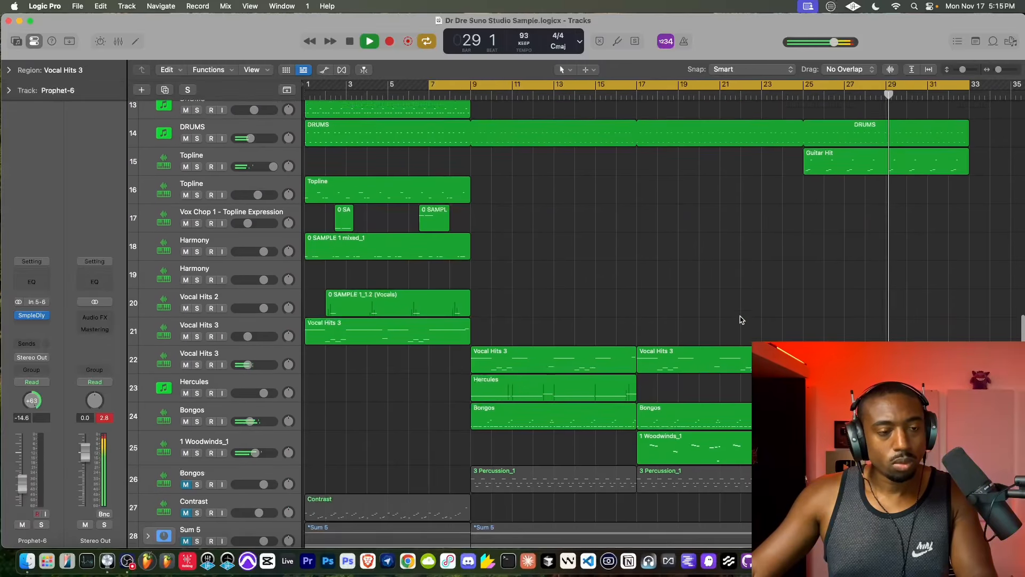
pyautogui.scroll(12, 739, 320)
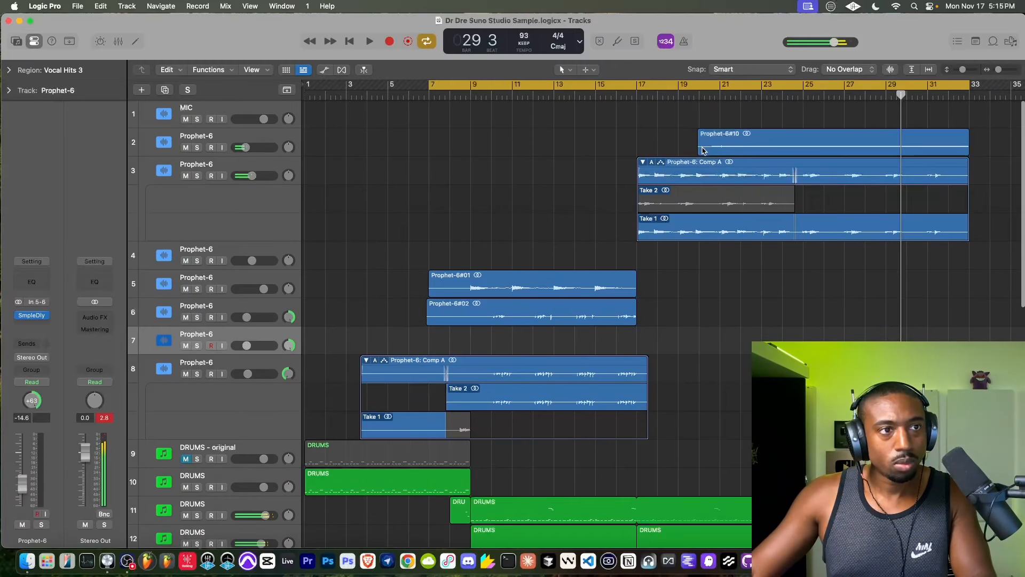
pyautogui.moveTo(703, 150); pyautogui.dragTo(804, 150)
pyautogui.click(774, 142)
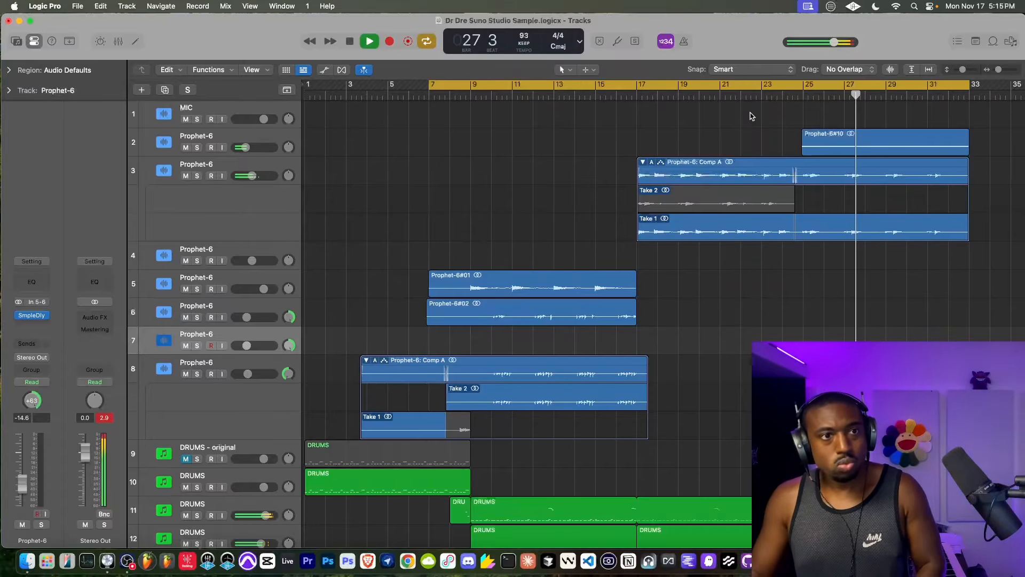
# - Select the Guitar Hit region and lower the volume of its Topline track 15 to -8.8 dB
pyautogui.hscroll(5, 733, 275)
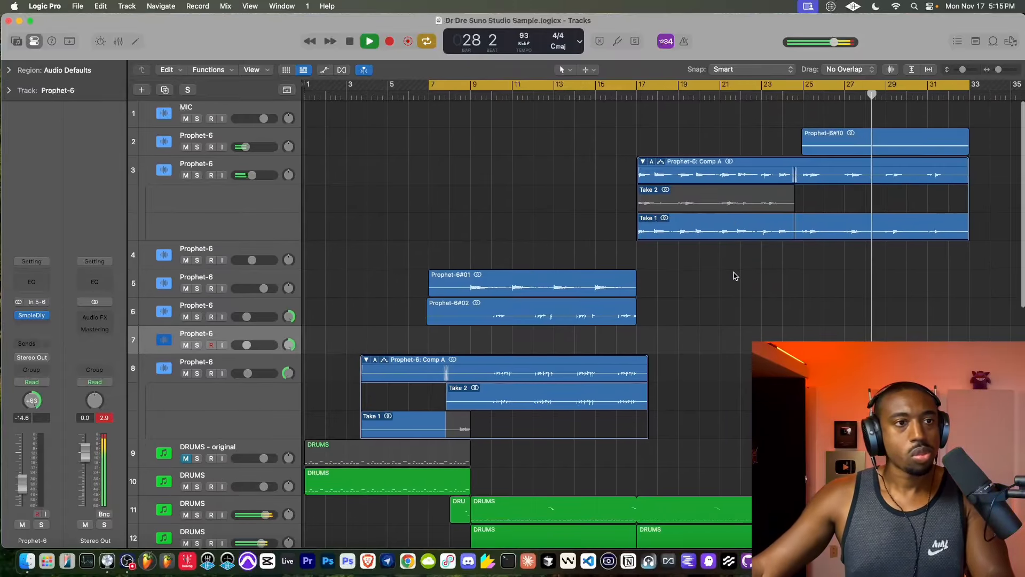
pyautogui.scroll(-10, 734, 275)
pyautogui.scroll(-2, 694, 304)
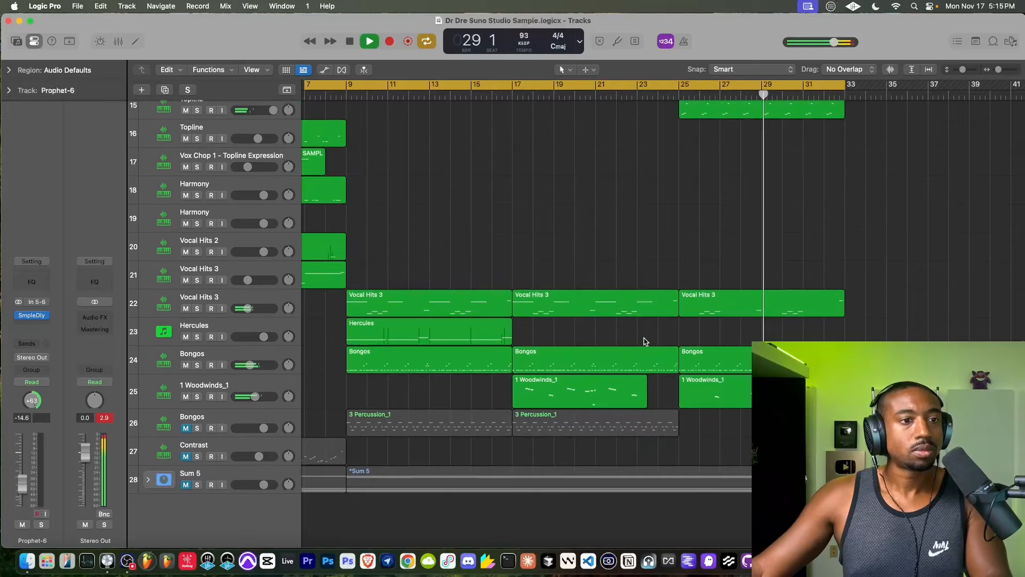
pyautogui.scroll(3, 560, 291)
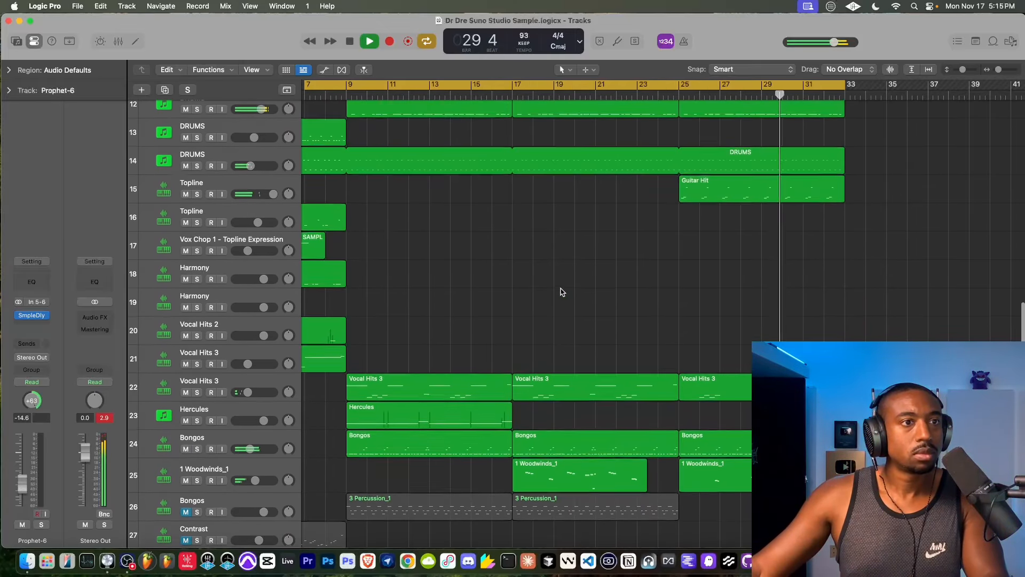
pyautogui.click(736, 190)
pyautogui.moveTo(273, 194); pyautogui.dragTo(268, 194)
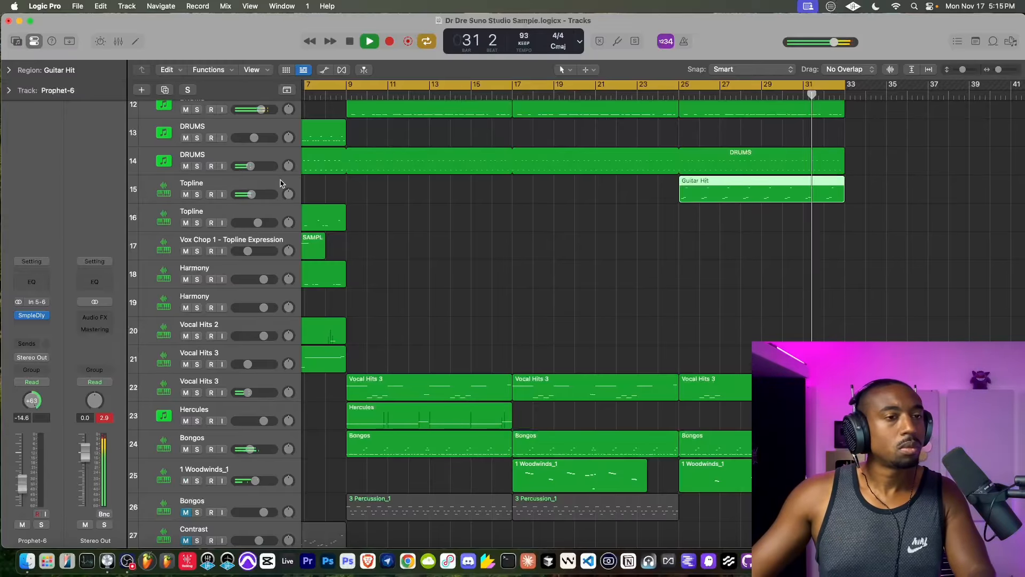
# - Add a second Sample Delay to the Topline track 15, link left and right, and set both delays to 968 samples
pyautogui.click(239, 195)
pyautogui.click(42, 316)
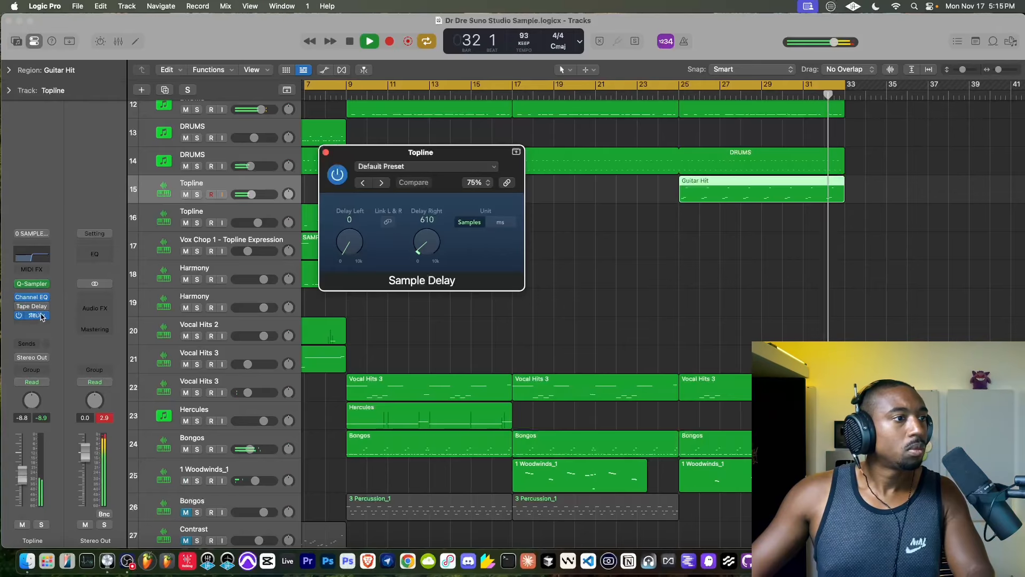
pyautogui.click(41, 332)
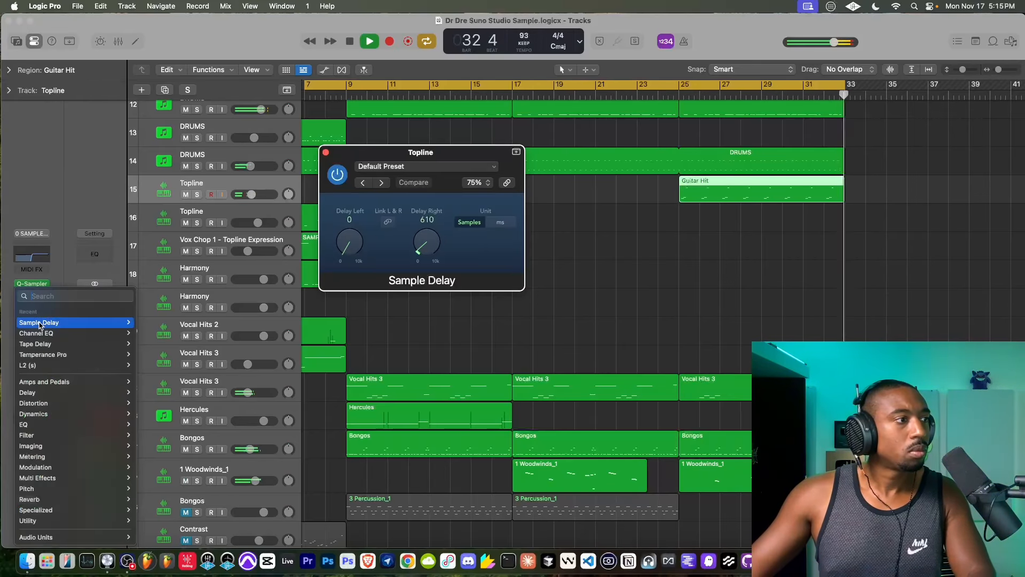
pyautogui.click(155, 323)
pyautogui.click(399, 232)
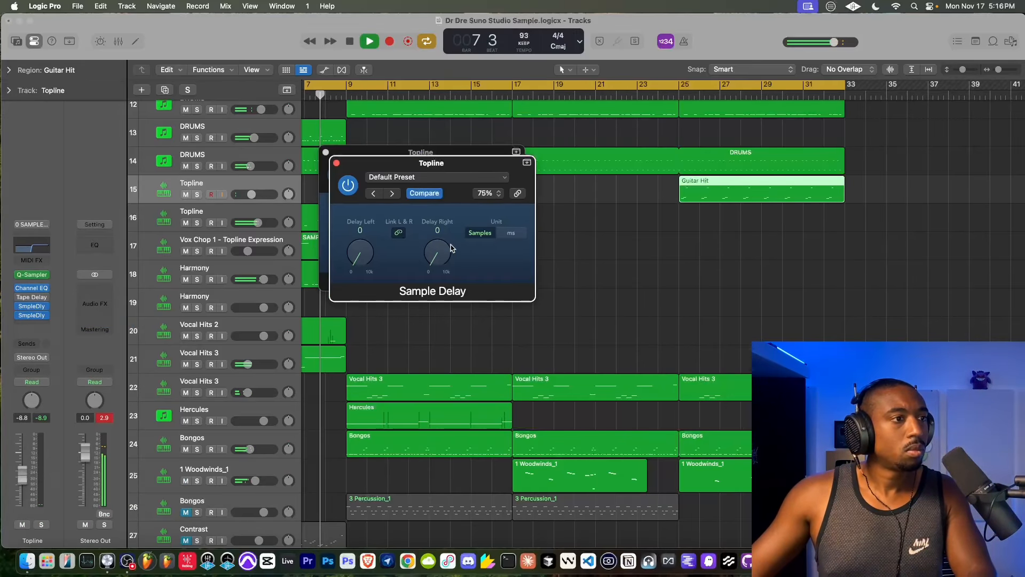
pyautogui.moveTo(450, 247); pyautogui.dragTo(443, 233)
# - Play the Guitar Hit section from bar 25 and close both Sample Delay windows
pyautogui.click(680, 93)
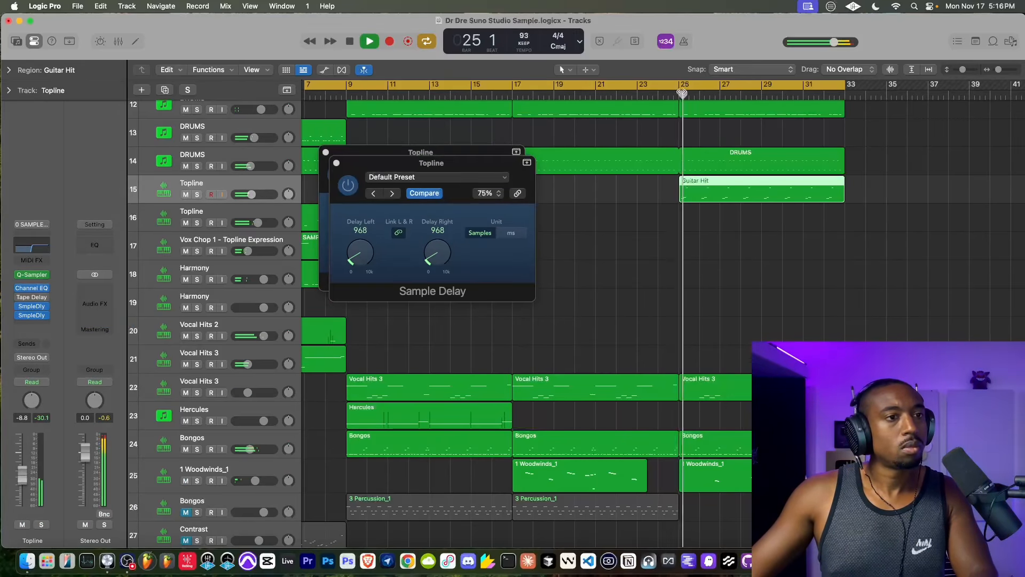
pyautogui.click(336, 163)
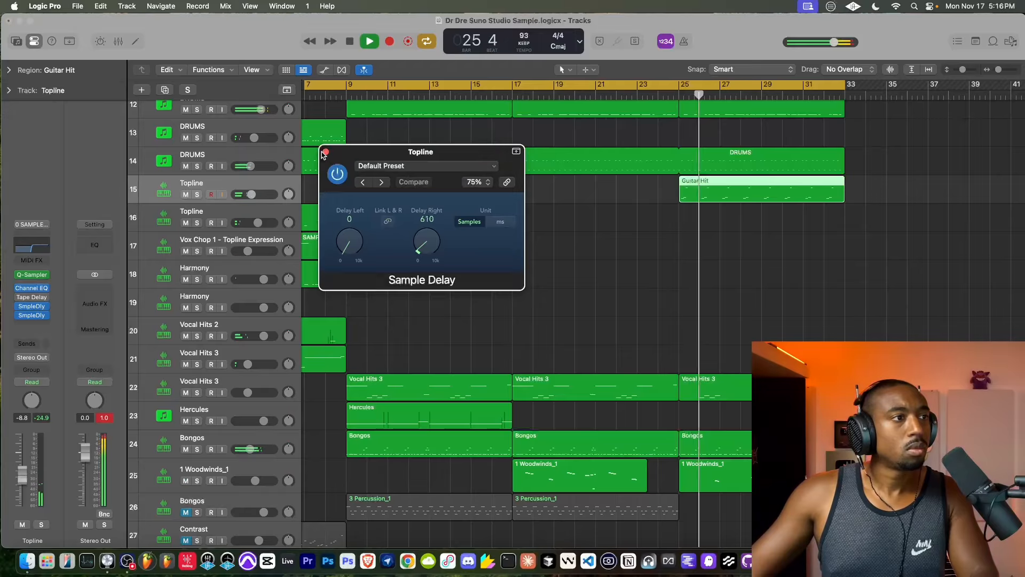
pyautogui.click(325, 152)
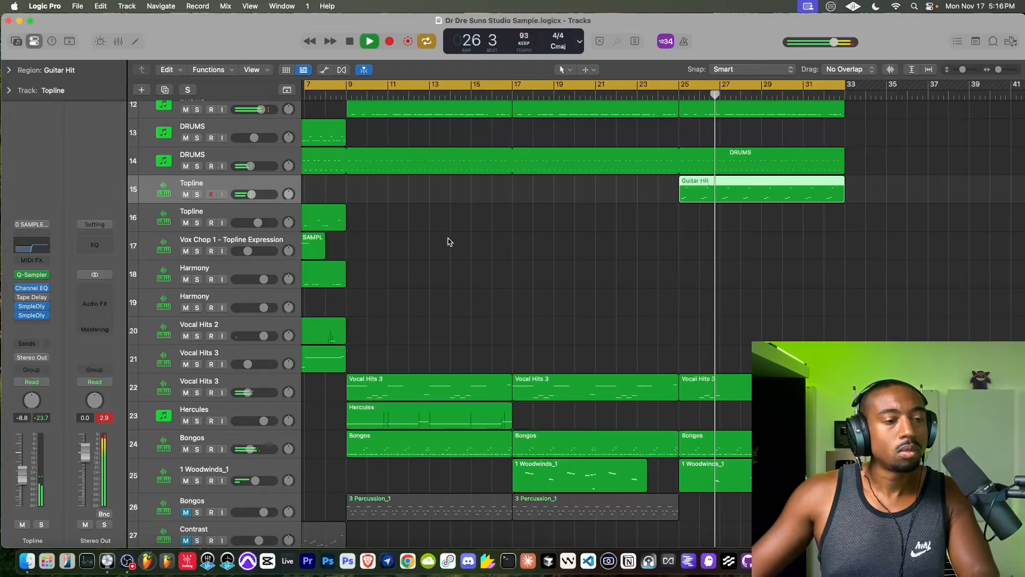
pyautogui.scroll(-2, 448, 241)
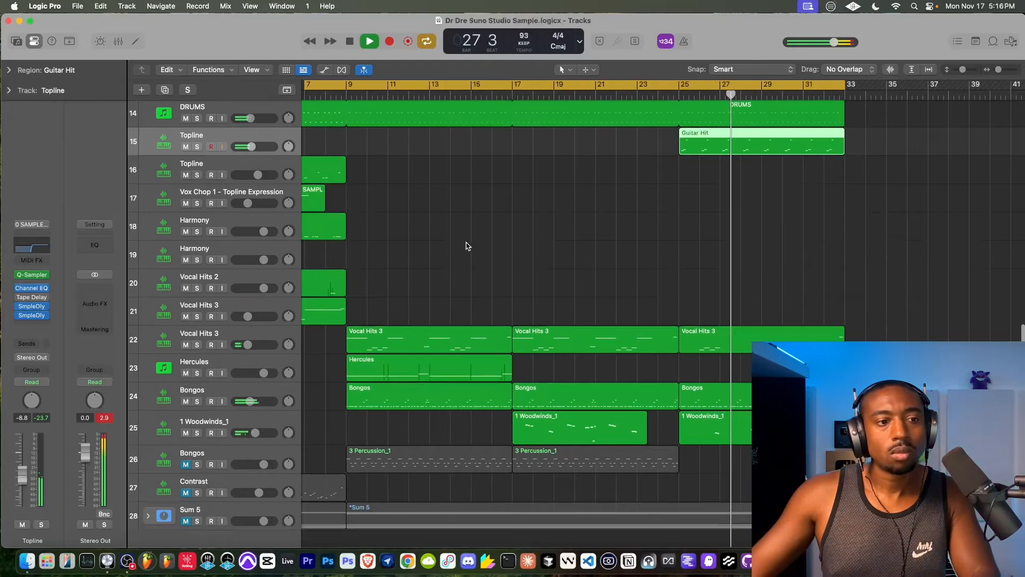
# - Delete the 1 Woodwinds_1 region that starts at bar 25 on track 25
pyautogui.click(692, 422)
pyautogui.press('Delete')
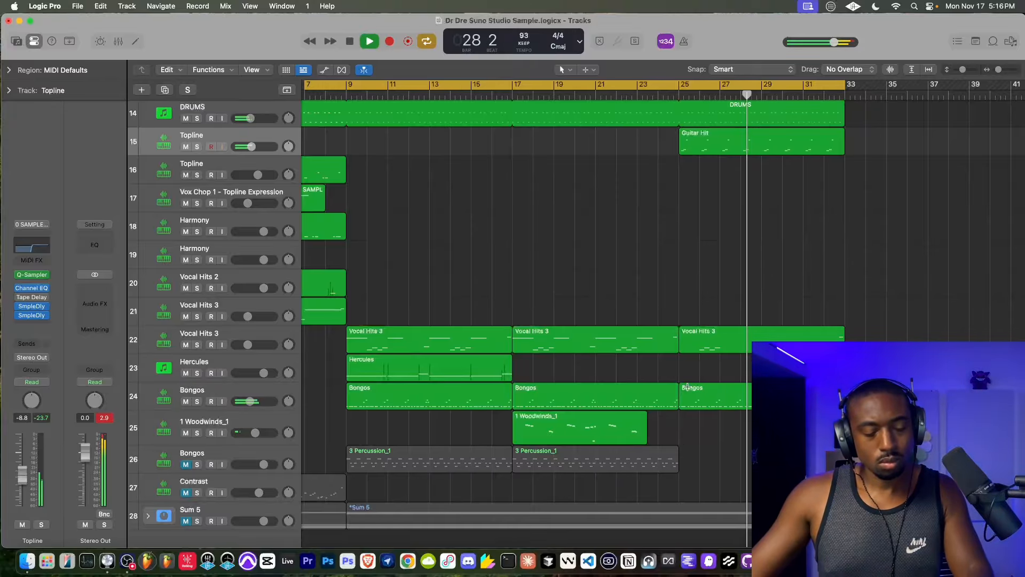
# - Shorten the cycle range to end just past bar 17 and play the section from bar 7
pyautogui.scroll(8, 565, 310)
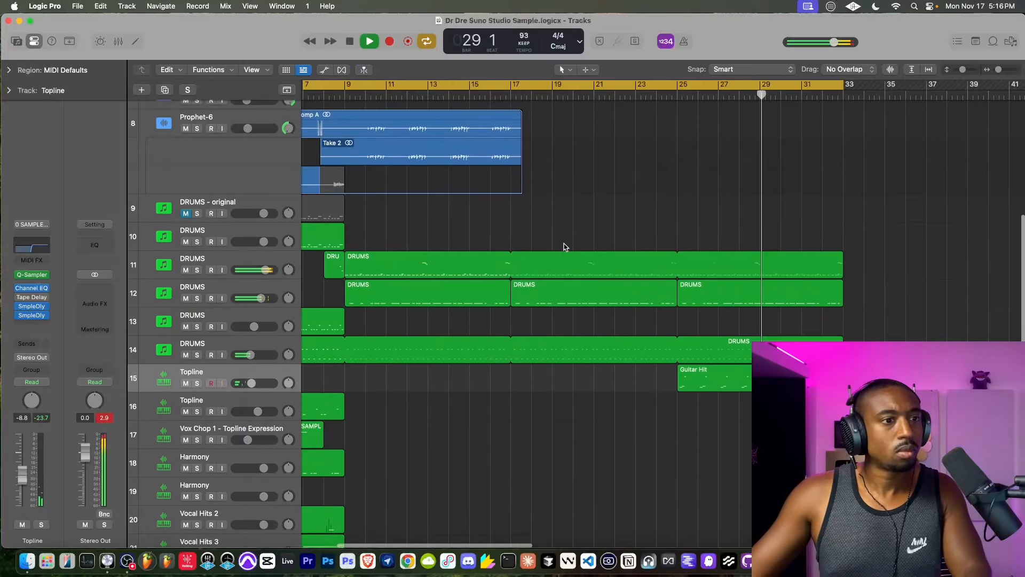
pyautogui.scroll(-5, 565, 247)
pyautogui.scroll(10, 563, 244)
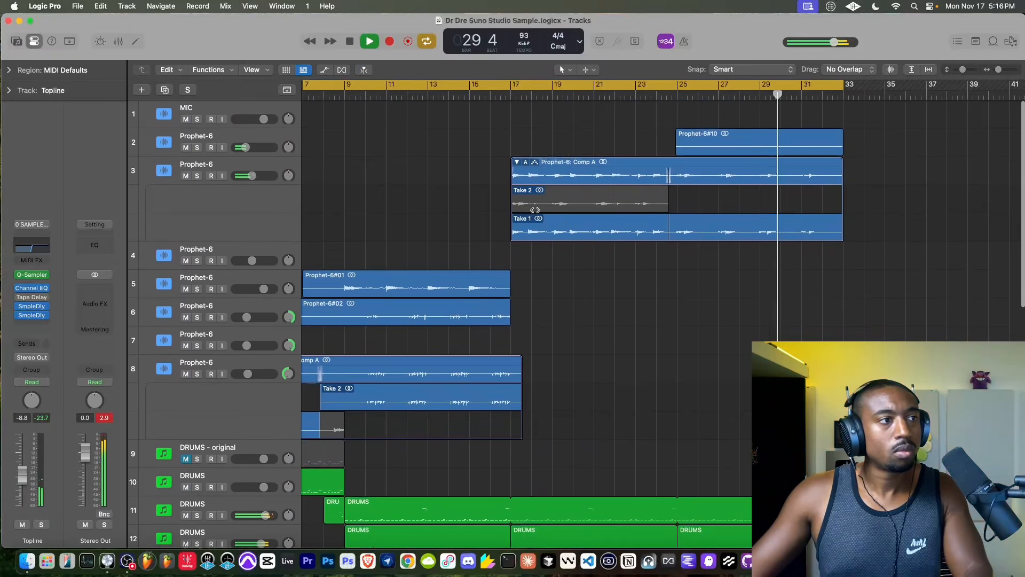
pyautogui.hscroll(-5, 404, 195)
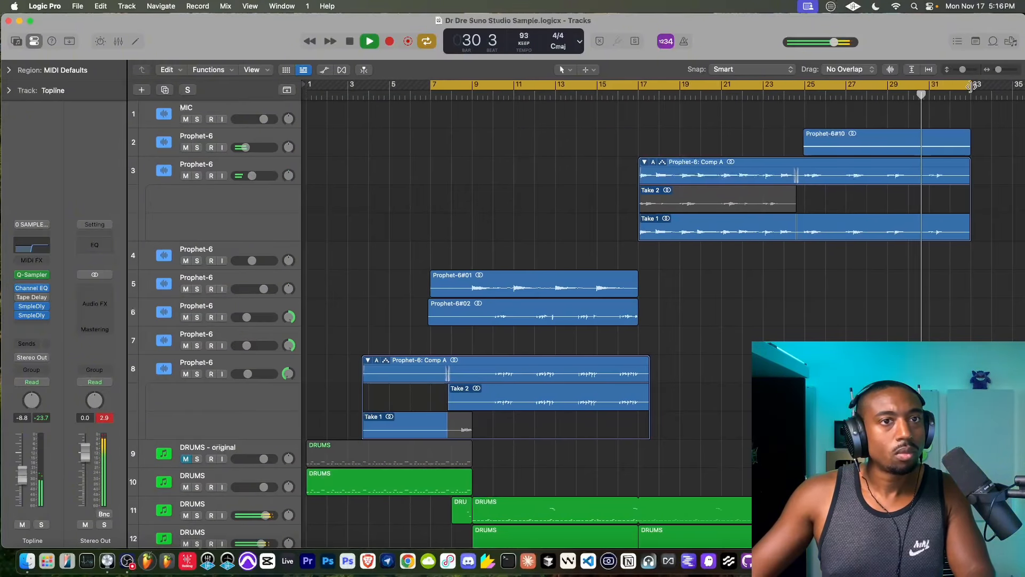
pyautogui.moveTo(971, 86); pyautogui.dragTo(643, 127)
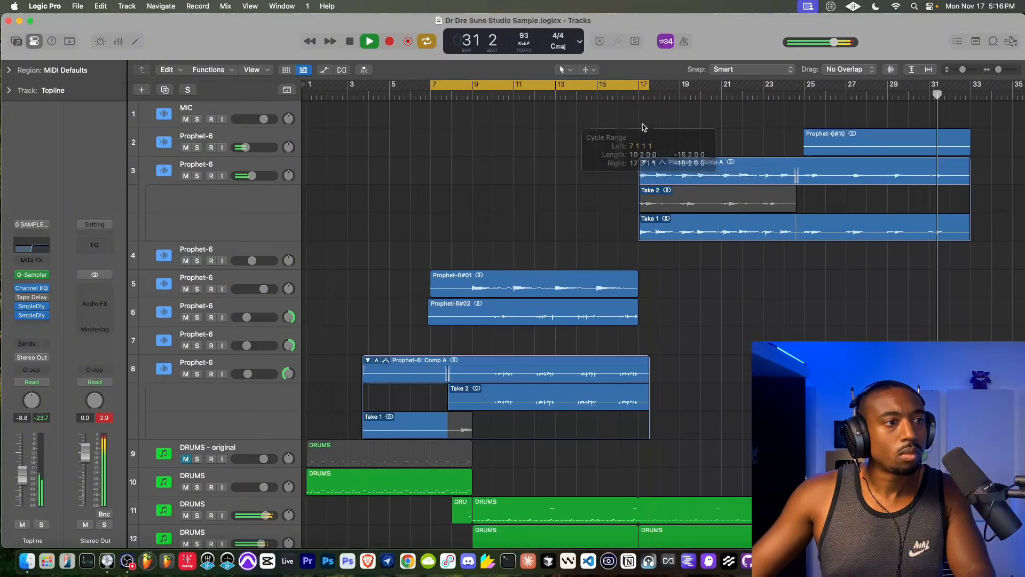
pyautogui.click(451, 95)
pyautogui.click(431, 95)
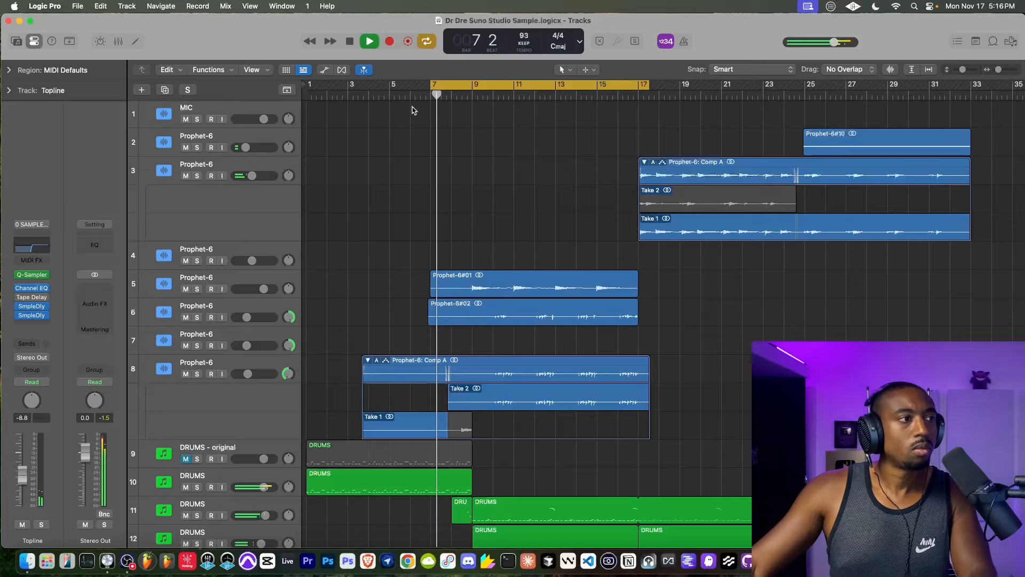
# - Select the empty Prophet-6 track 7, enable its input monitoring and raise its volume to -2.7 dB
pyautogui.click(262, 335)
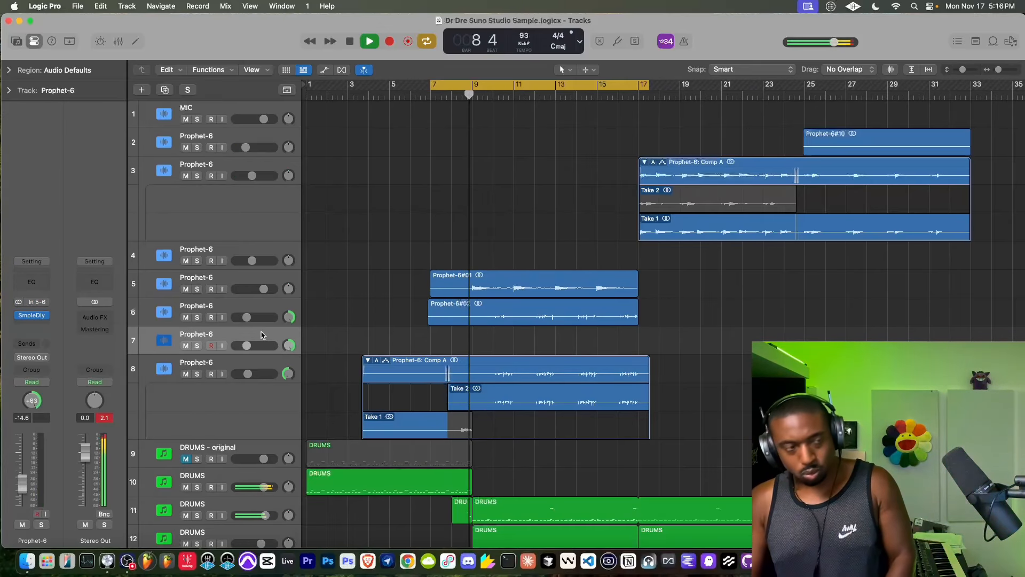
pyautogui.click(223, 346)
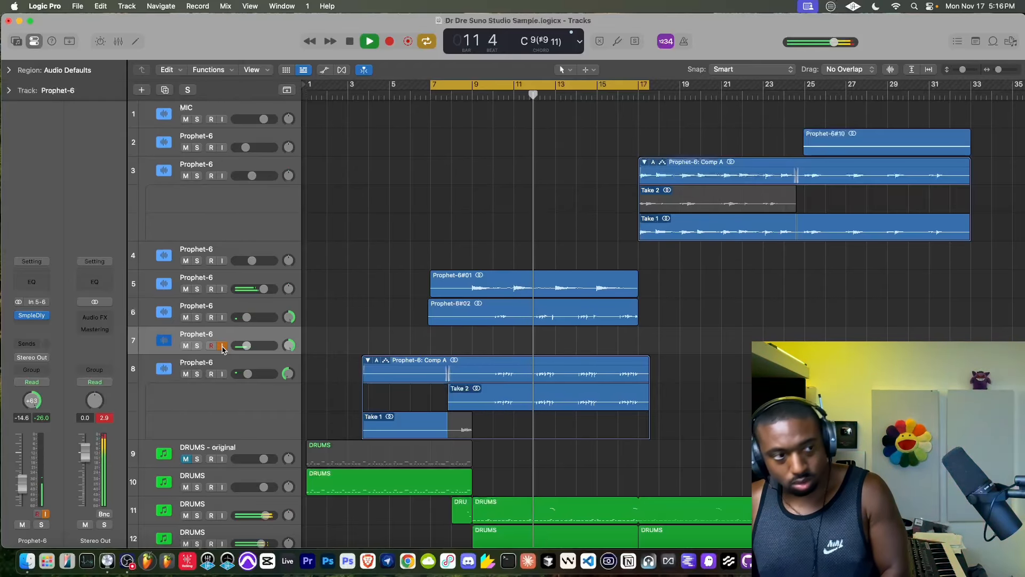
pyautogui.moveTo(245, 346); pyautogui.dragTo(258, 345)
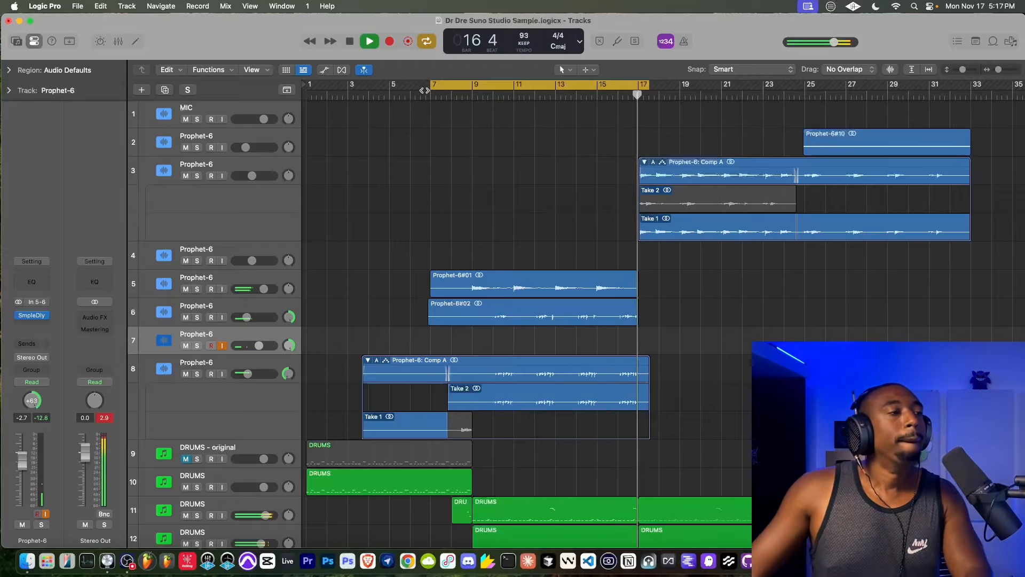
# - Extend the cycle range to cover bars 1 to 33 and start playback from bar 1
pyautogui.moveTo(432, 85); pyautogui.dragTo(244, 105)
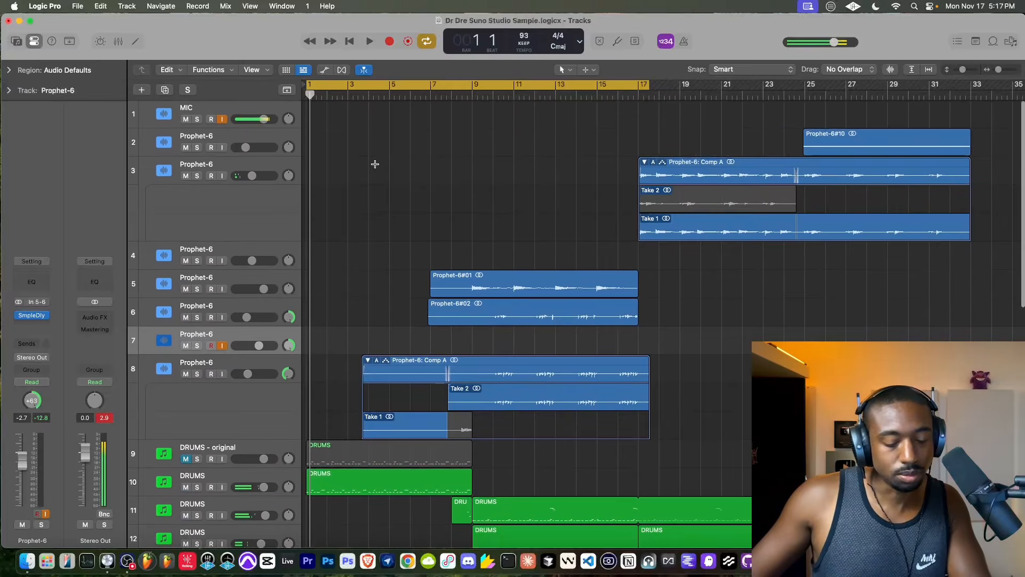
pyautogui.scroll(-5, 409, 128)
pyautogui.moveTo(400, 84); pyautogui.dragTo(485, 84)
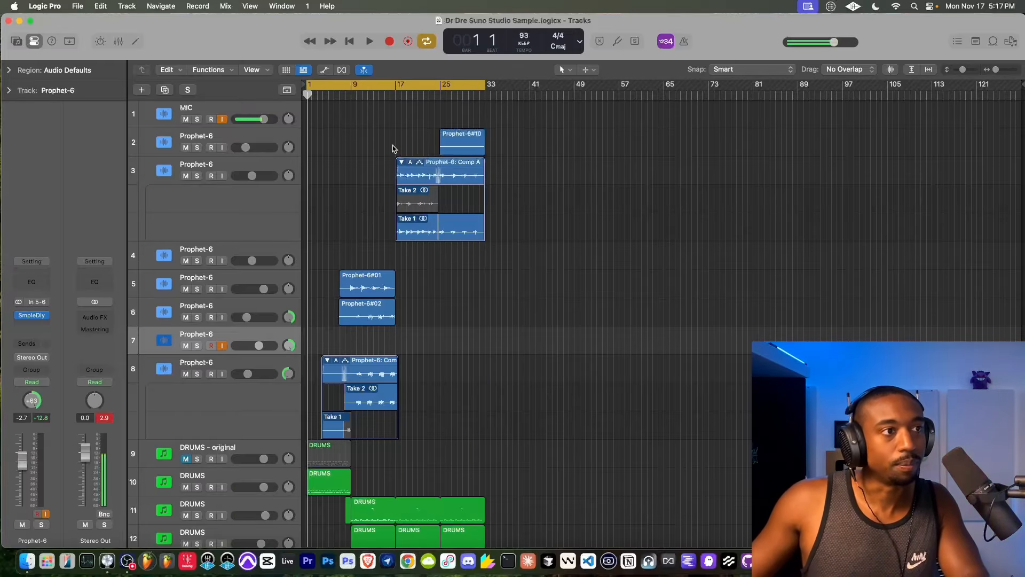
pyautogui.scroll(5, 397, 144)
pyautogui.hscroll(-5, 397, 144)
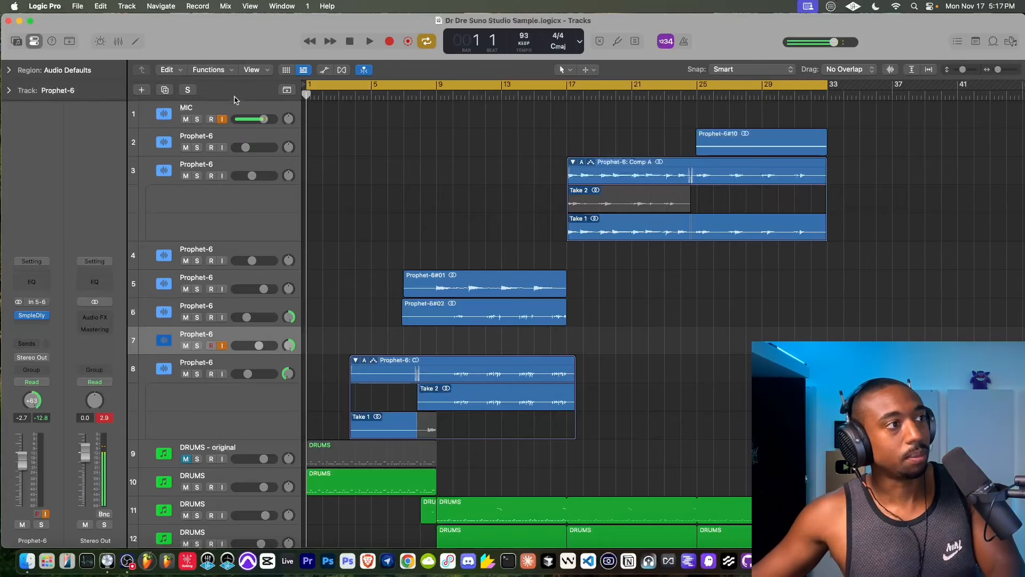
pyautogui.press('space')
# - Add a software instrument track below 1 Woodwinds_1 and name it Bass
pyautogui.scroll(-5, 396, 155)
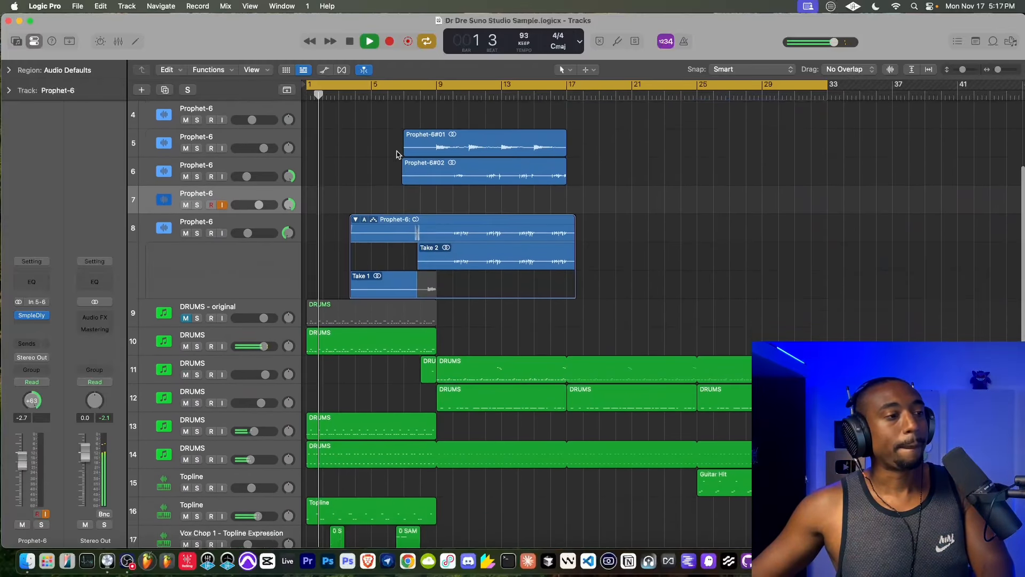
pyautogui.scroll(-5, 396, 154)
pyautogui.scroll(10, 398, 155)
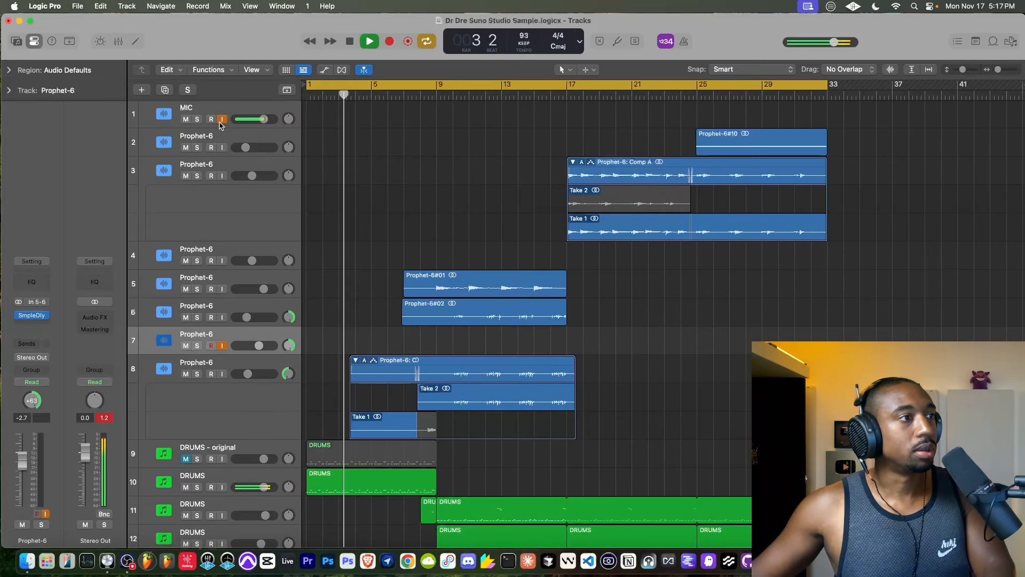
pyautogui.scroll(-10, 346, 189)
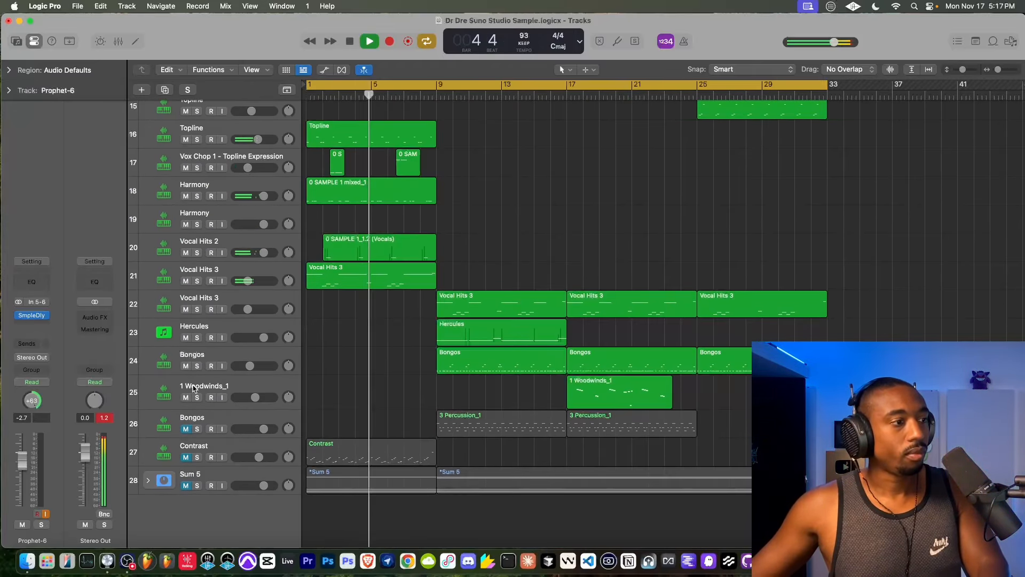
pyautogui.click(197, 392)
pyautogui.rightClick(195, 386)
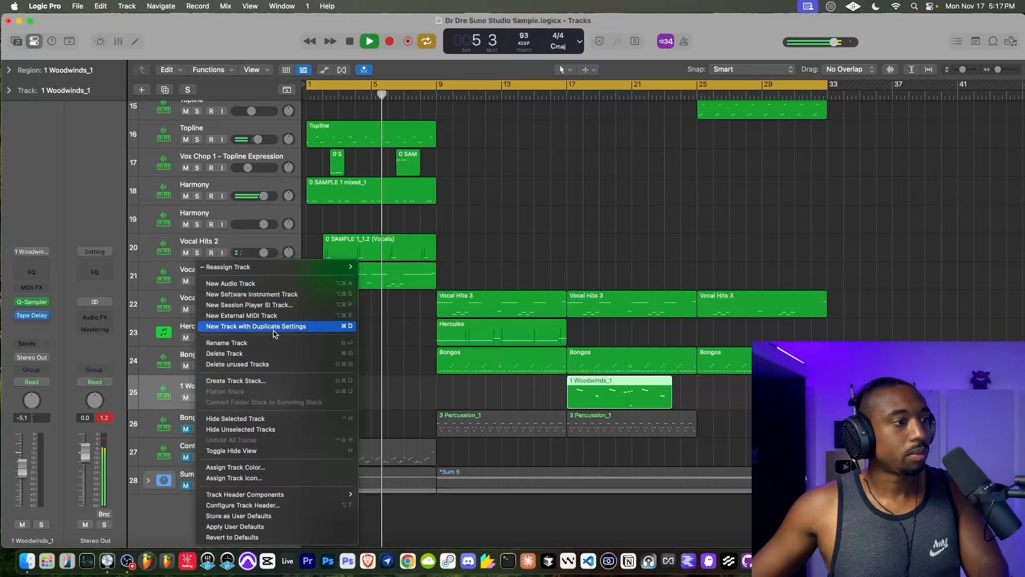
pyautogui.click(251, 294)
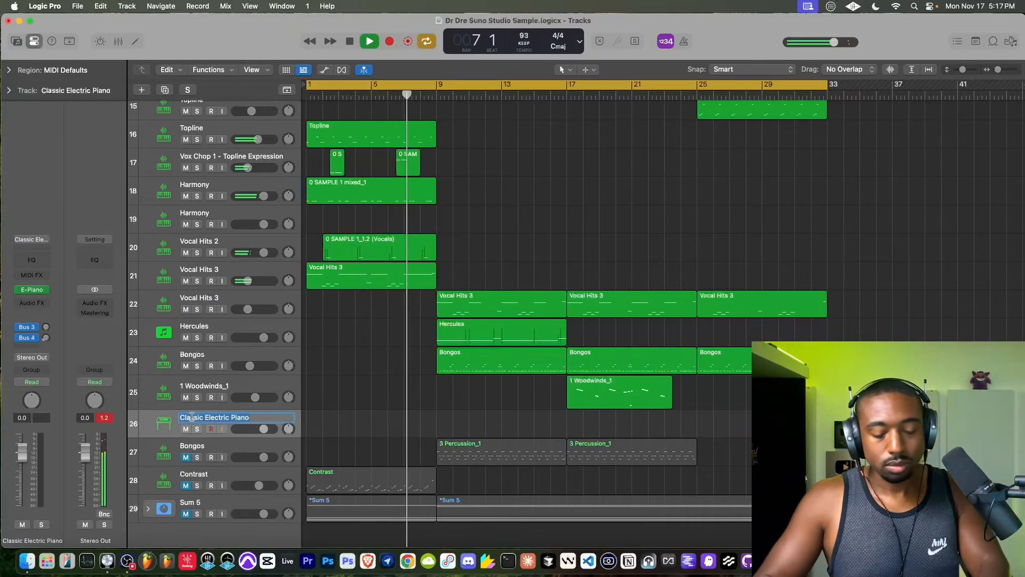
pyautogui.write('Bass')
pyautogui.press('Return')
# - Group tracks 2 to 26, from the first Prophet-6 through Bass, into a summing stack and name it Beat Mix
pyautogui.scroll(10, 182, 199)
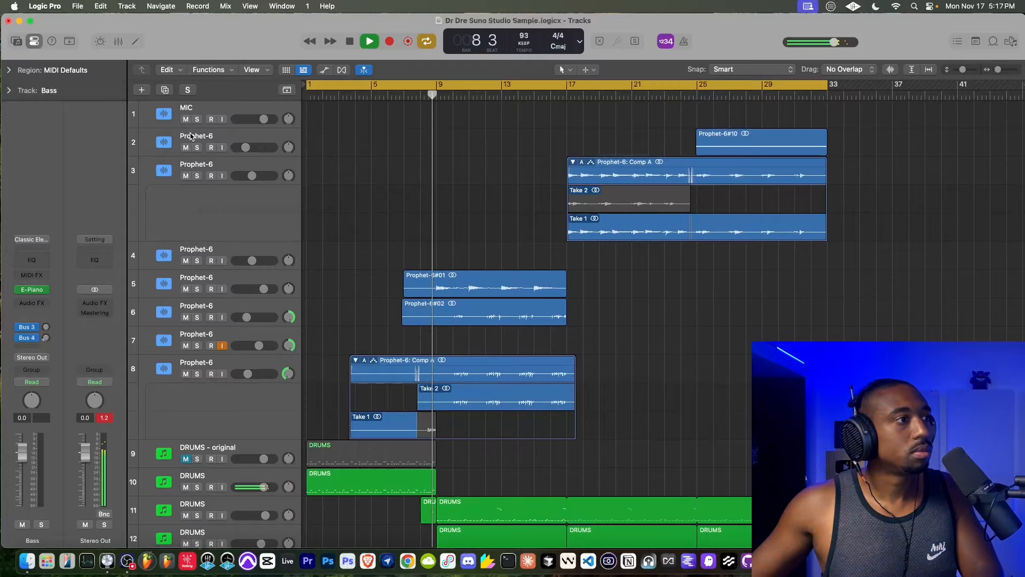
pyautogui.press('super+a')
pyautogui.rightClick(191, 136)
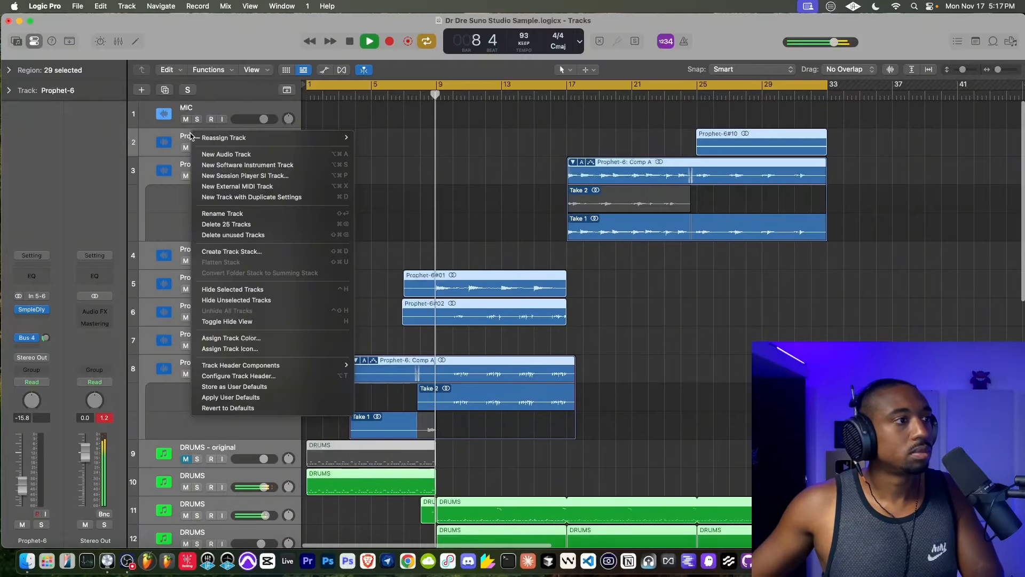
pyautogui.click(226, 252)
pyautogui.click(590, 329)
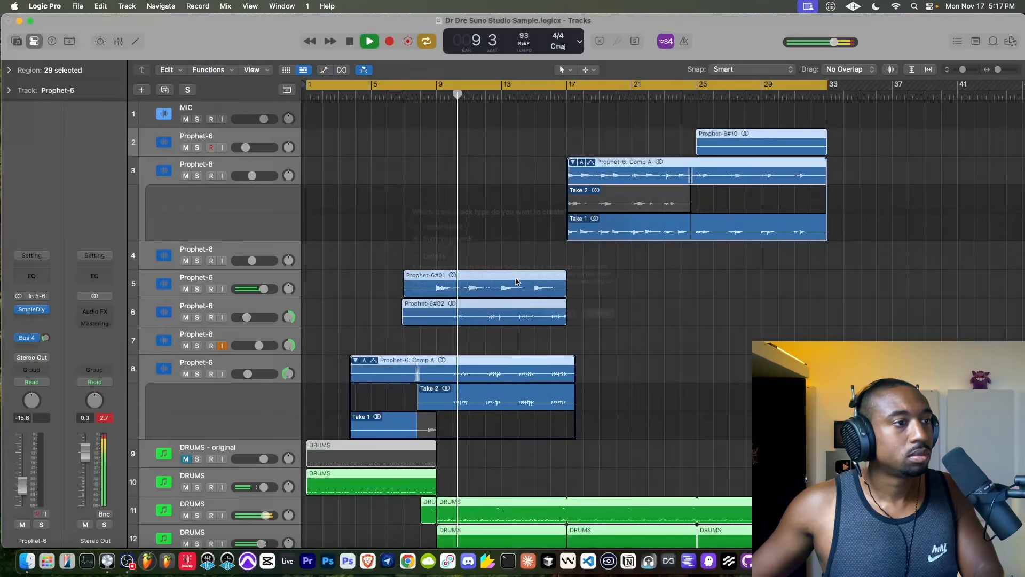
pyautogui.doubleClick(200, 138)
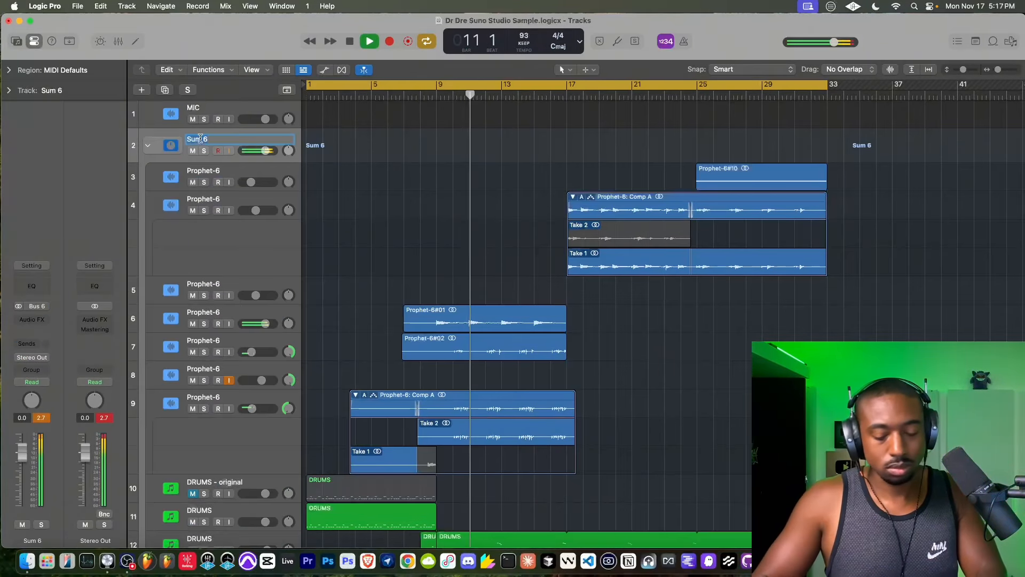
pyautogui.write('Beat Mix')
pyautogui.press('Return')
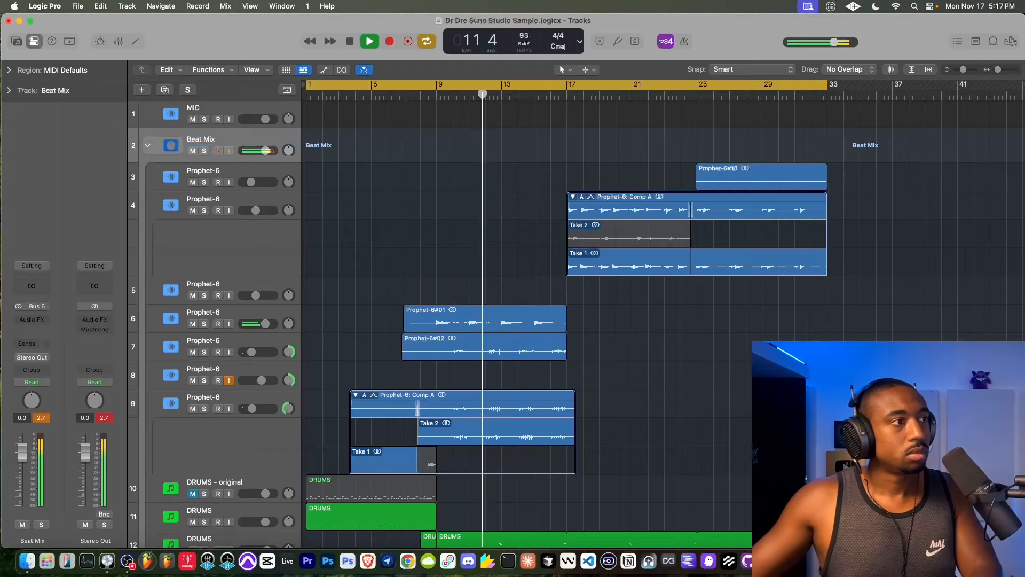
pyautogui.click(147, 145)
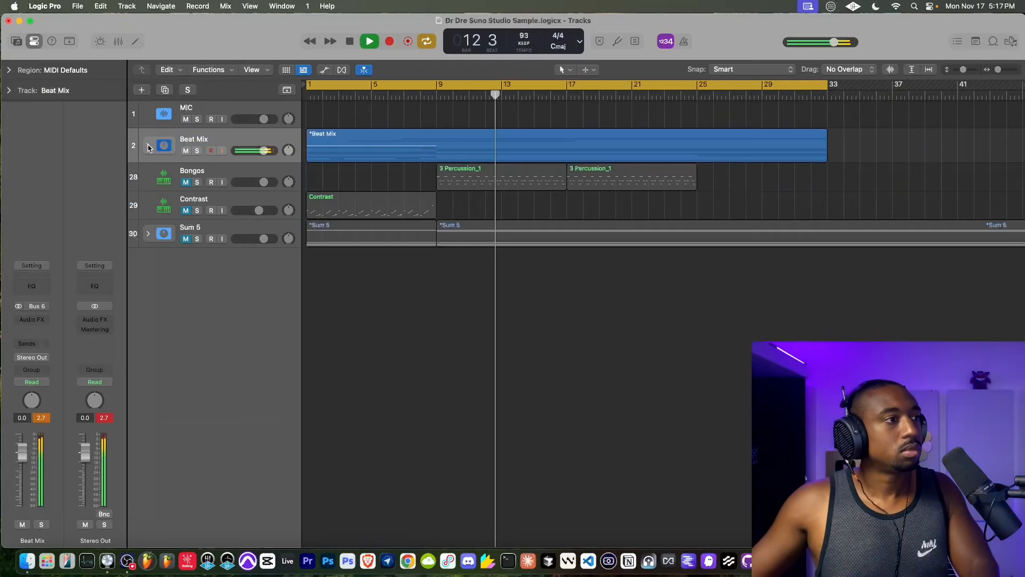
pyautogui.click(147, 145)
# - Check the Vintage Electric Piano on the Bass track, close its window and mute the Bass track
pyautogui.scroll(-10, 207, 463)
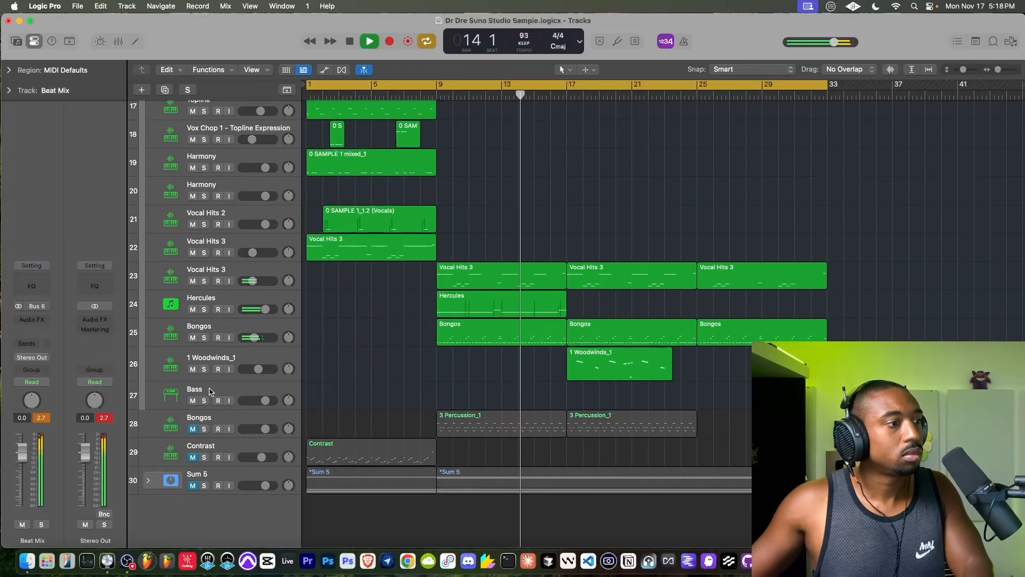
pyautogui.click(210, 393)
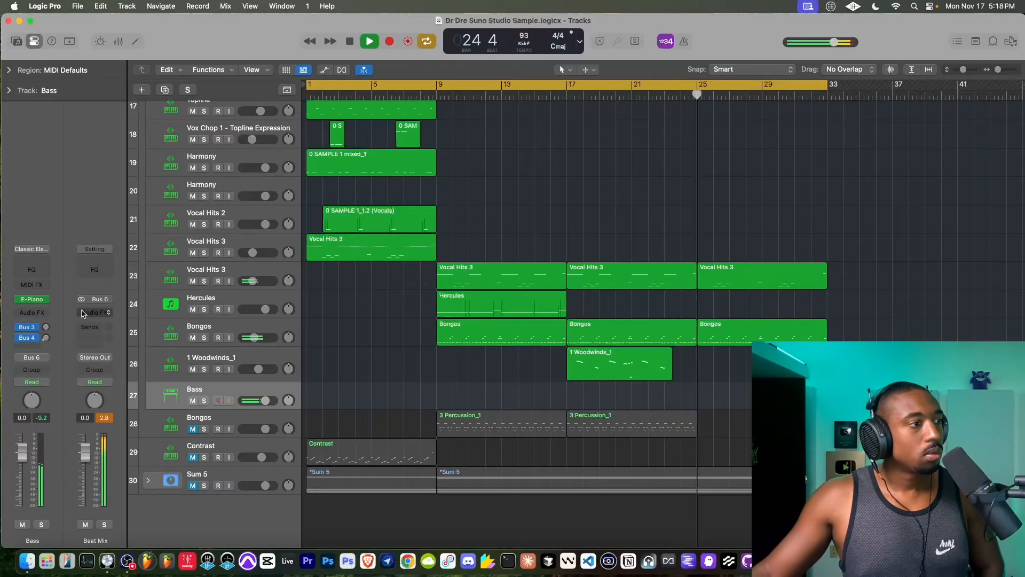
pyautogui.click(38, 302)
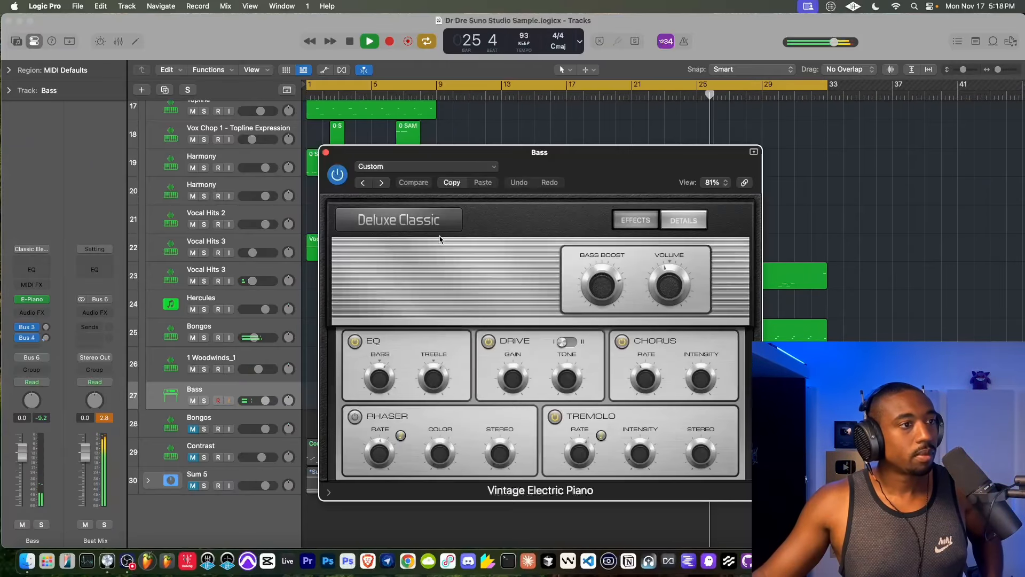
pyautogui.click(326, 153)
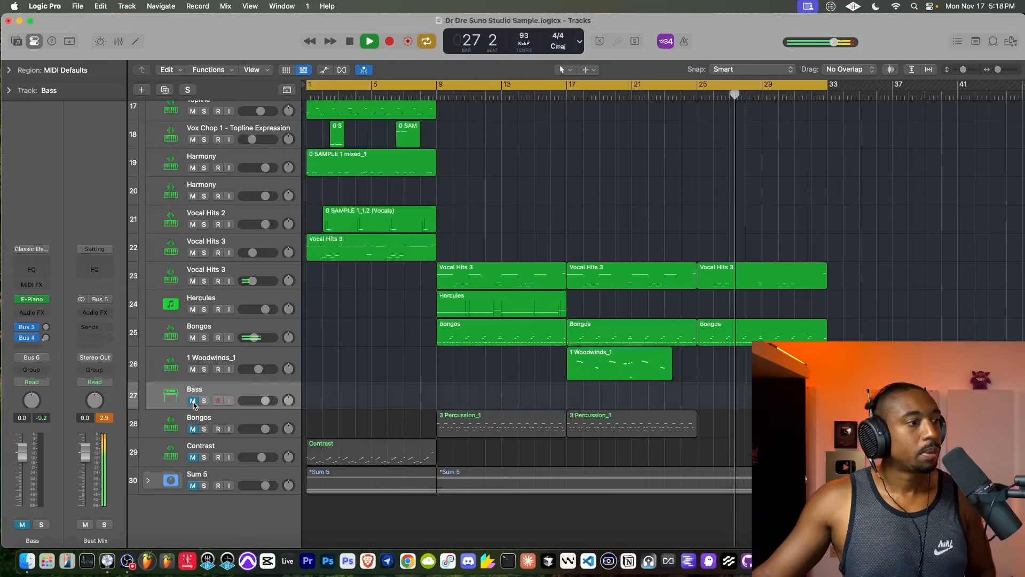
# - Select the input-monitored Prophet-6 track 8, centre its pan and set its volume to 0.0 dB
pyautogui.scroll(15, 203, 267)
pyautogui.click(203, 216)
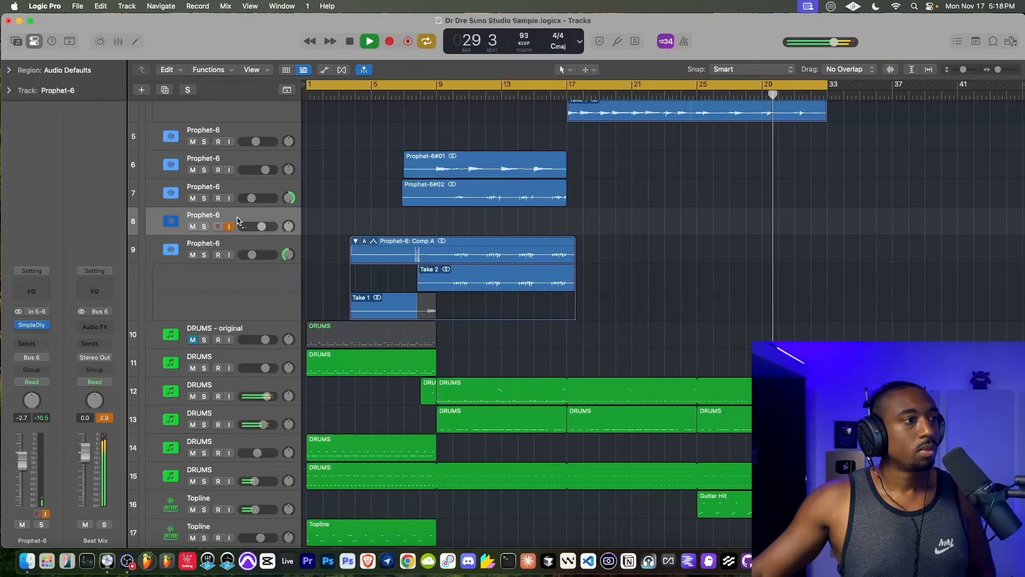
pyautogui.moveTo(261, 226); pyautogui.dragTo(285, 230)
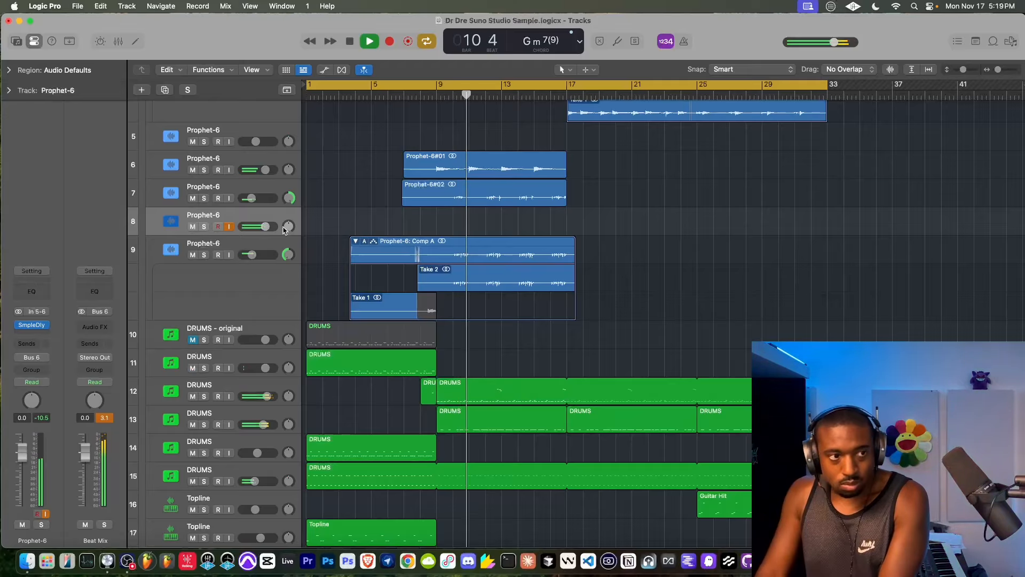
# - Record a new part on Prophet-6 track 8, starting from bar 5
pyautogui.click(375, 96)
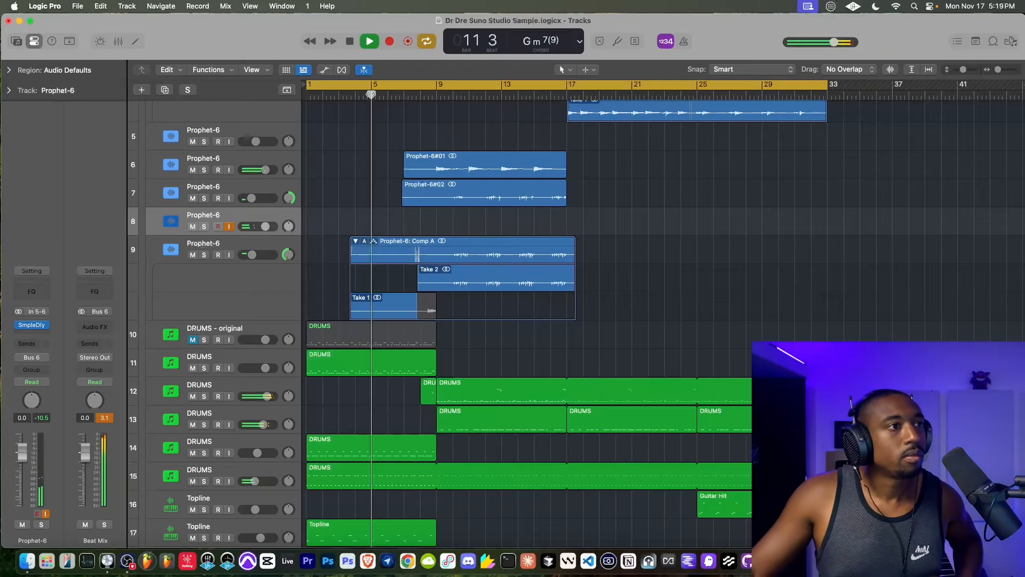
pyautogui.click(388, 43)
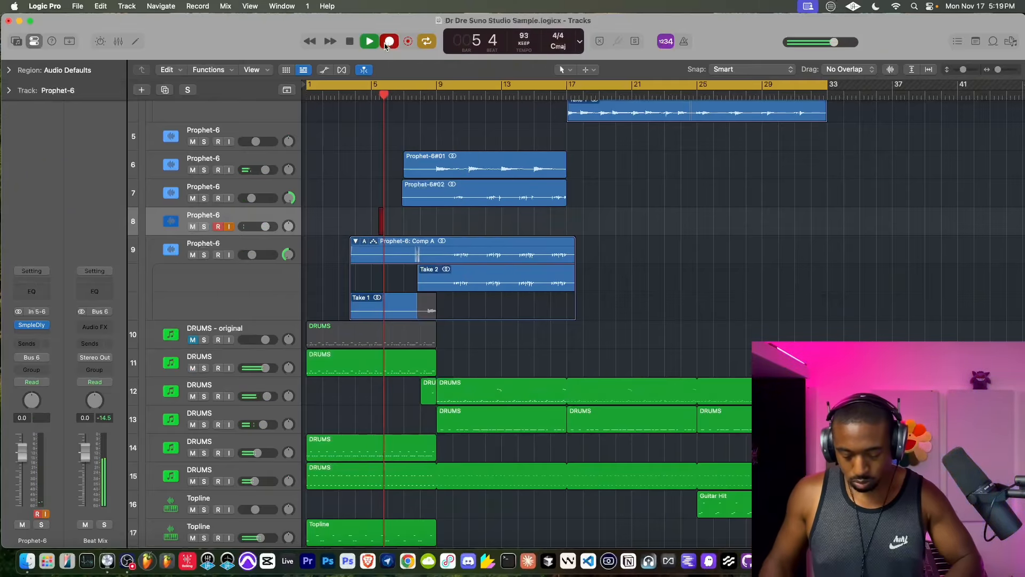
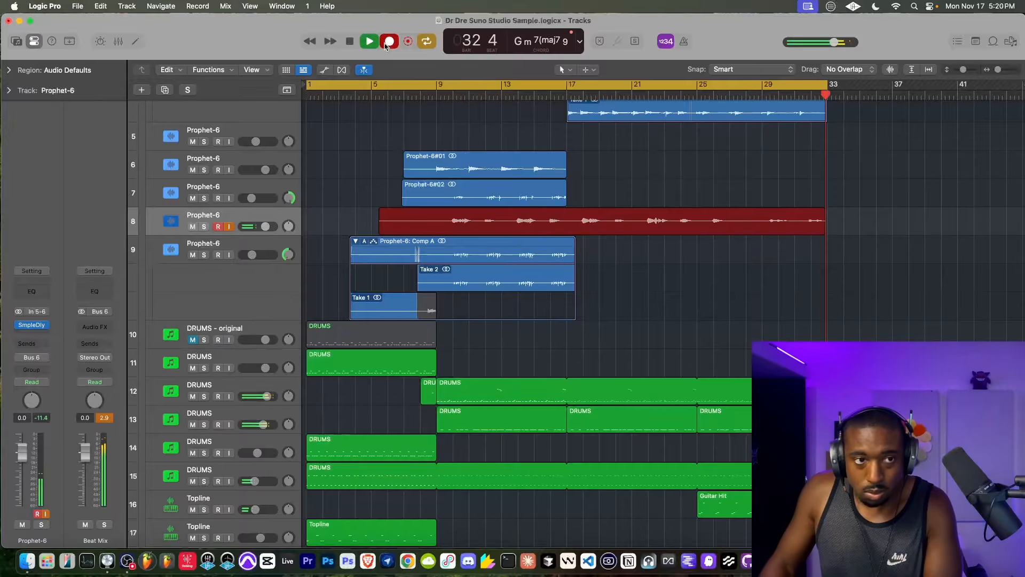
# - Stop the recording on Prophet-6 track 8, turn off its input monitoring and set its volume to -5.2 dB
pyautogui.press('space')
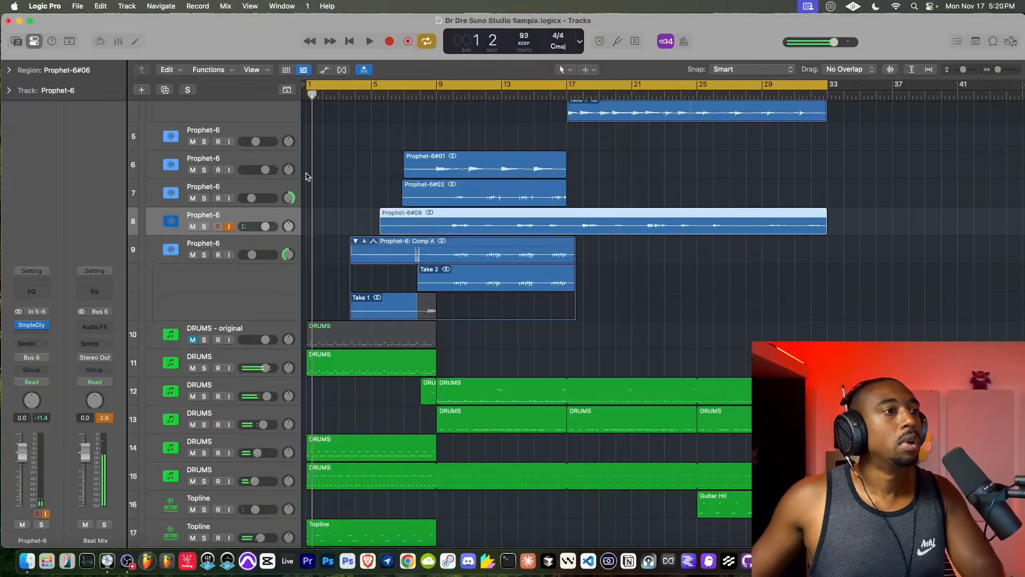
pyautogui.moveTo(266, 226); pyautogui.dragTo(266, 226)
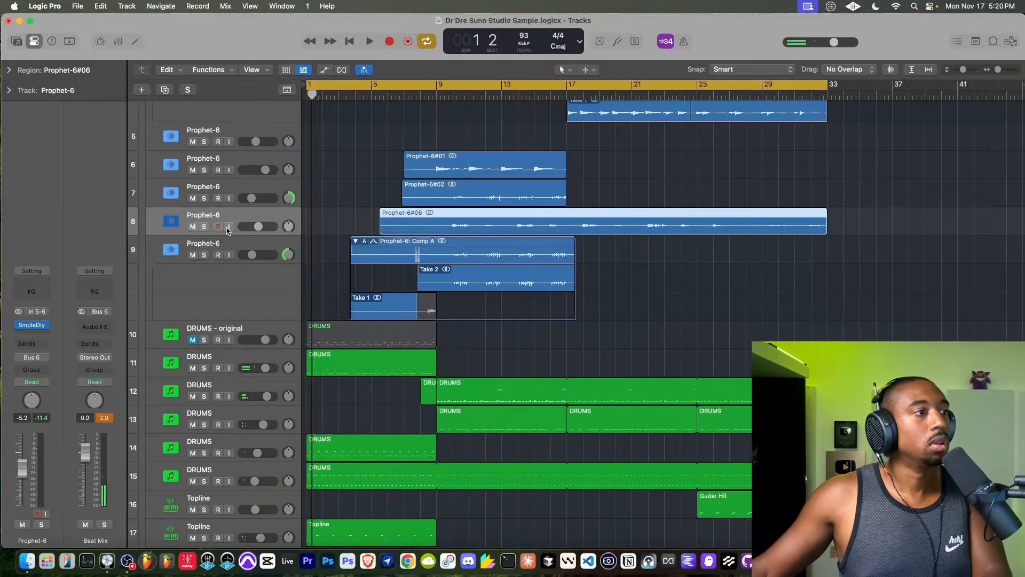
pyautogui.scroll(5, 239, 154)
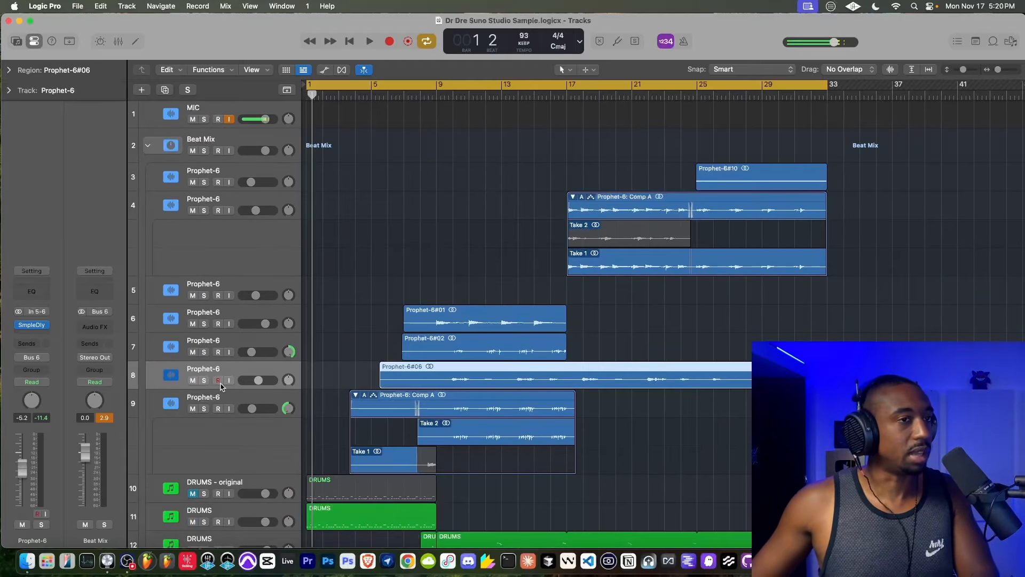
# - Play the beat from just before bar 17 and lower Prophet-6 track 8's volume to -9.8 dB
pyautogui.press('space')
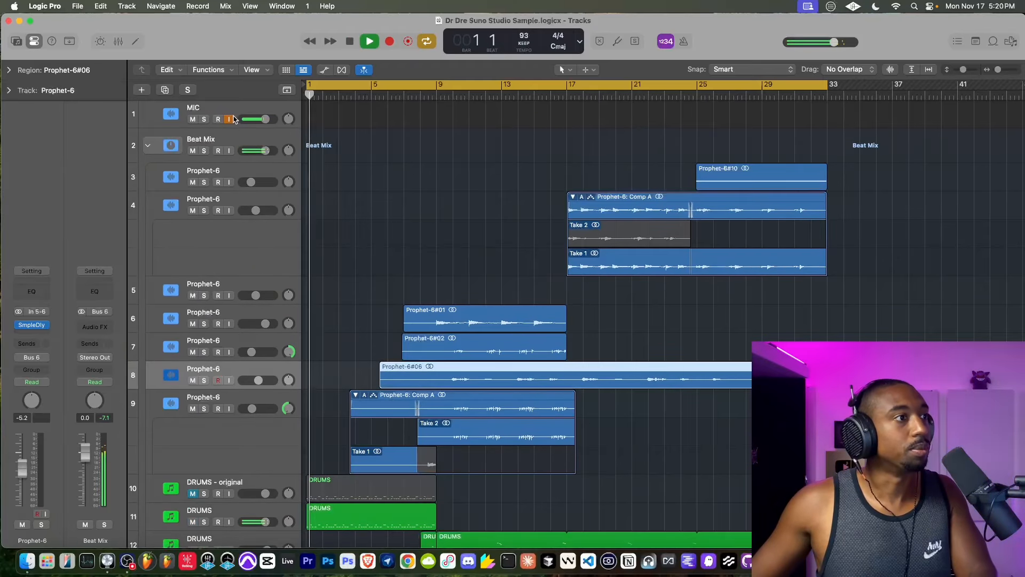
pyautogui.click(550, 91)
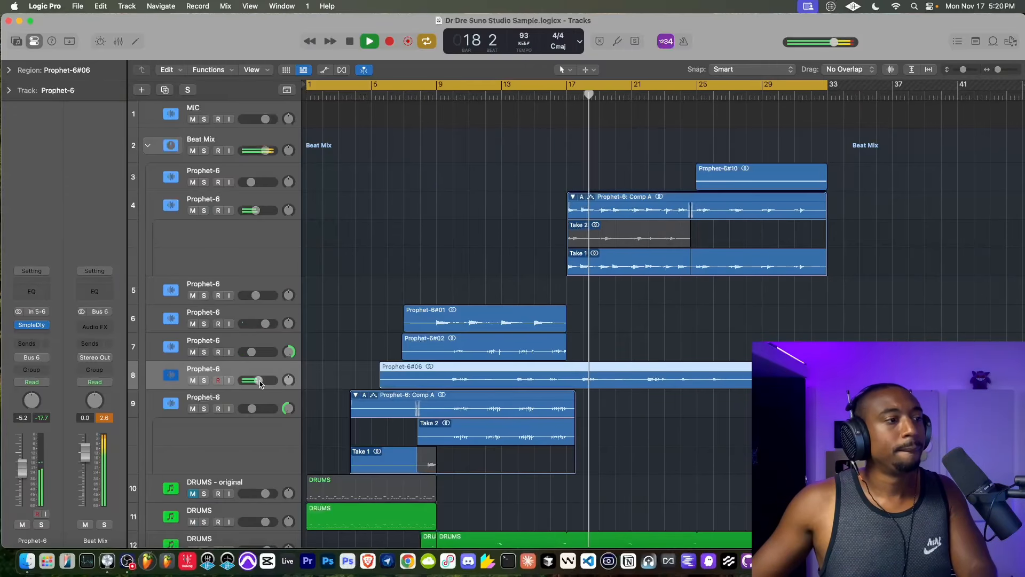
pyautogui.moveTo(260, 384); pyautogui.dragTo(253, 380)
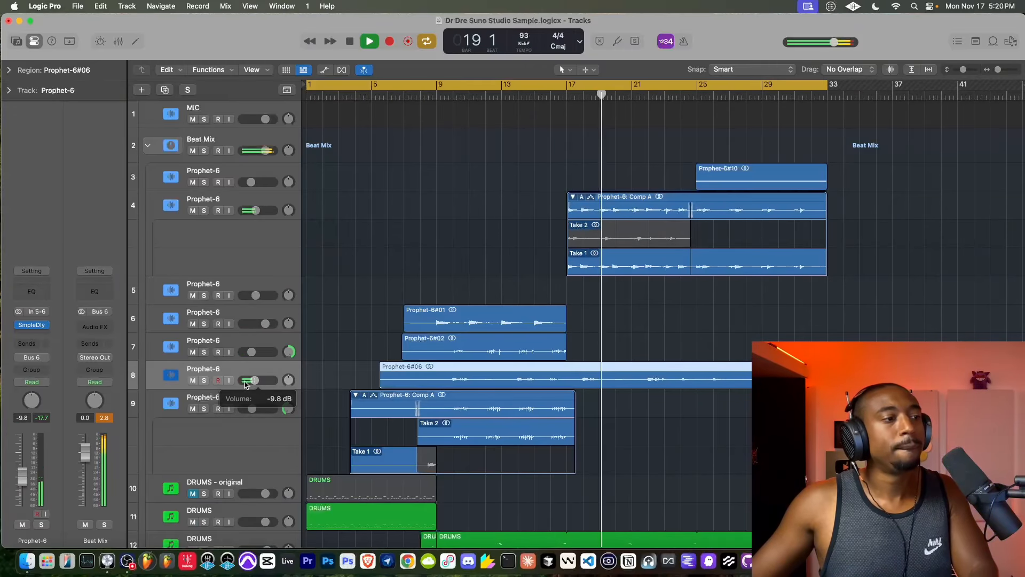
pyautogui.scroll(-10, 232, 345)
pyautogui.scroll(-8, 232, 345)
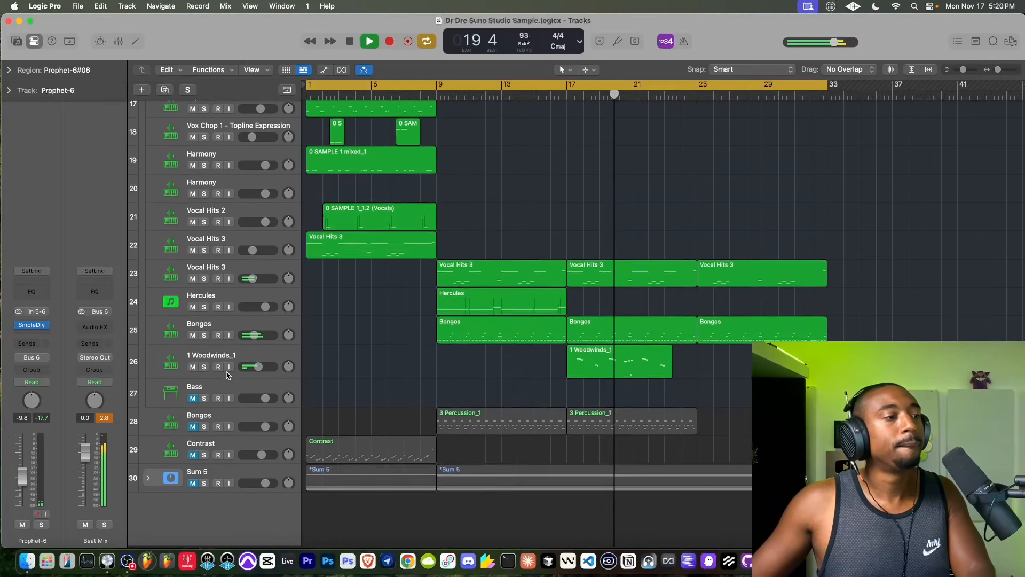
pyautogui.scroll(12, 213, 341)
pyautogui.scroll(6, 213, 341)
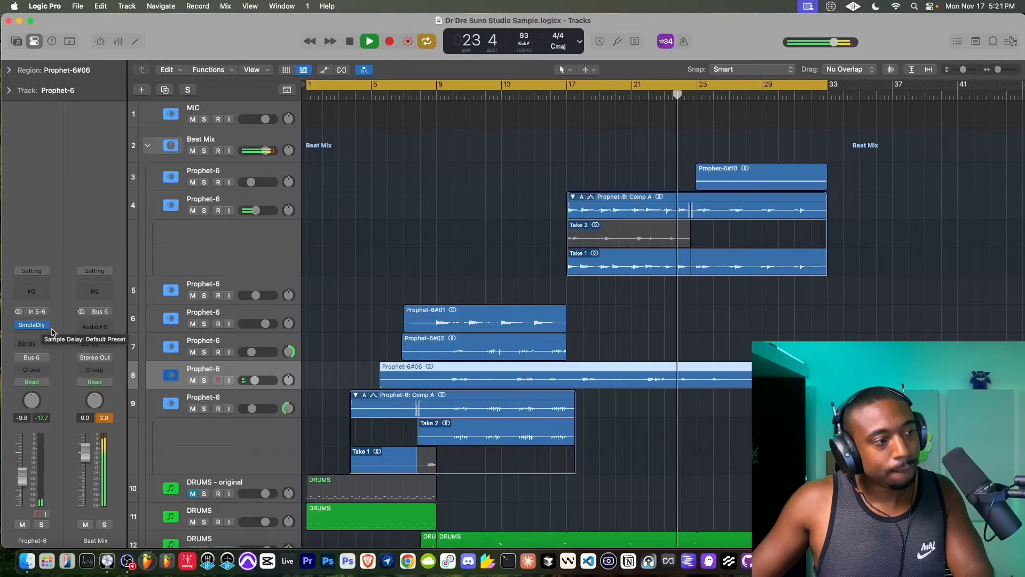
# - Bypass the Sample Delay on Prophet-6 track 8, save the project and close the plug-in window
pyautogui.click(19, 324)
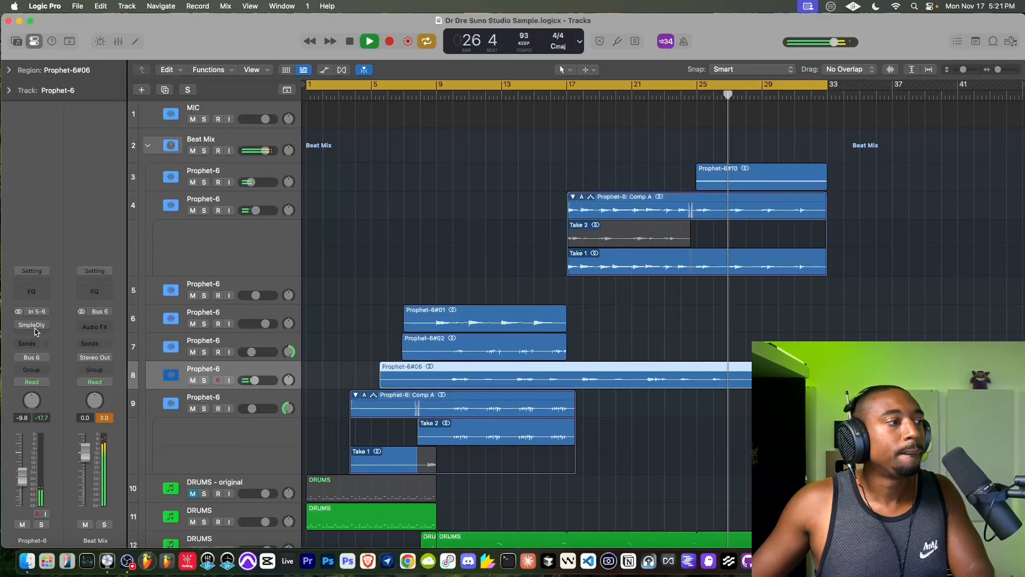
pyautogui.click(31, 326)
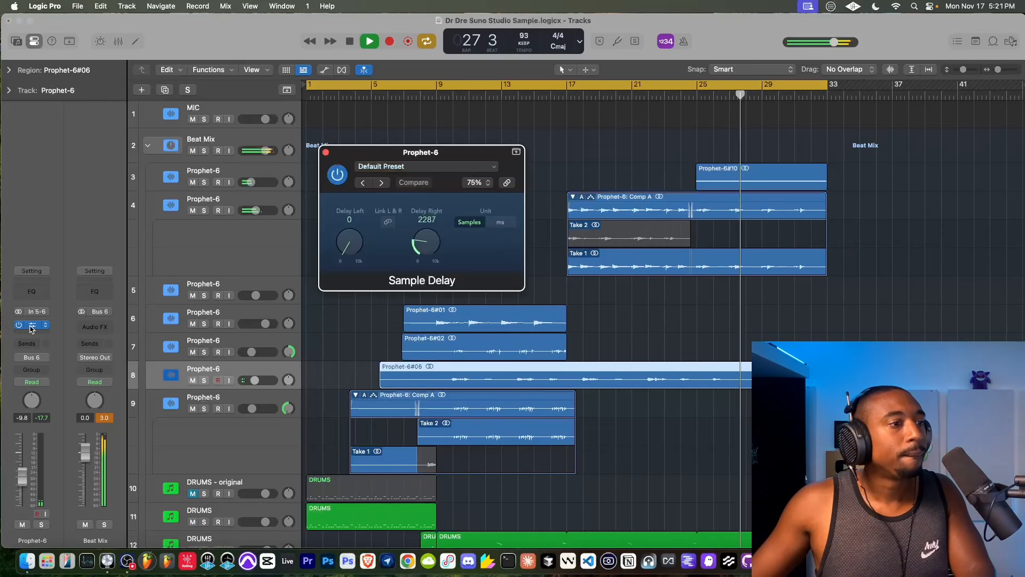
pyautogui.click(17, 325)
pyautogui.press('super+s')
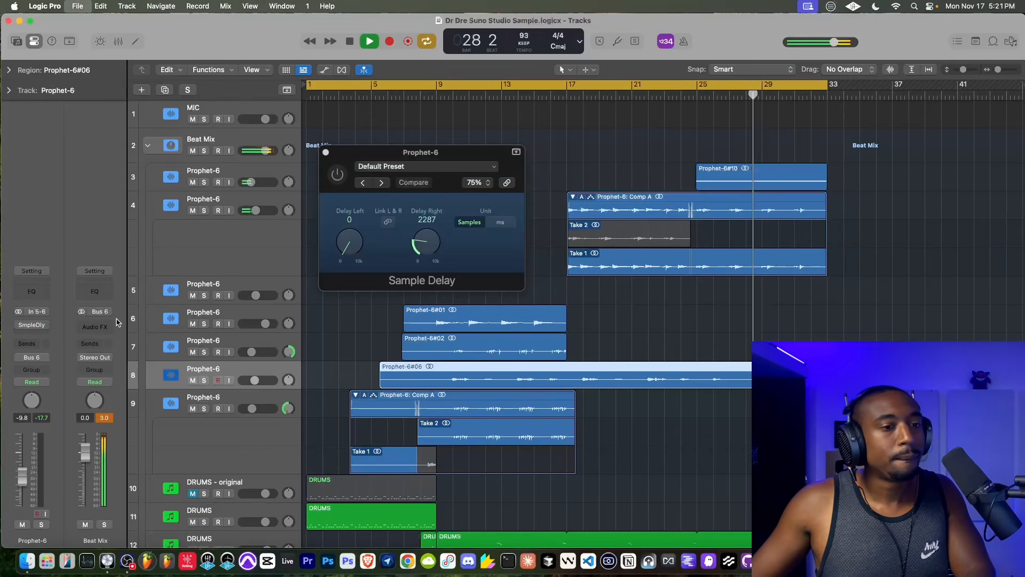
pyautogui.click(325, 152)
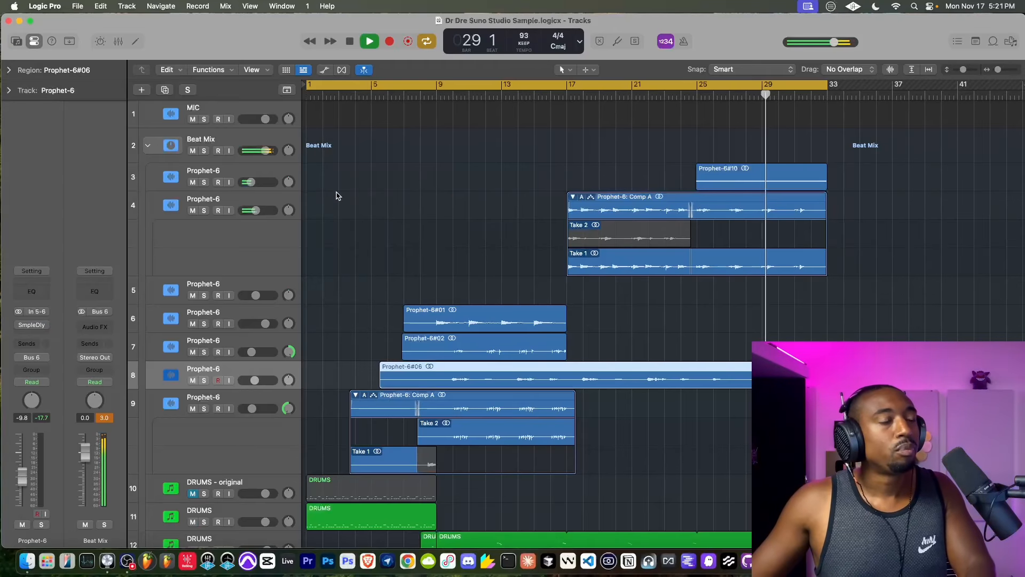
# - Look through the arrangement's tracks during playback, collapsing and reopening the Beat Mix stack
pyautogui.scroll(-10, 342, 233)
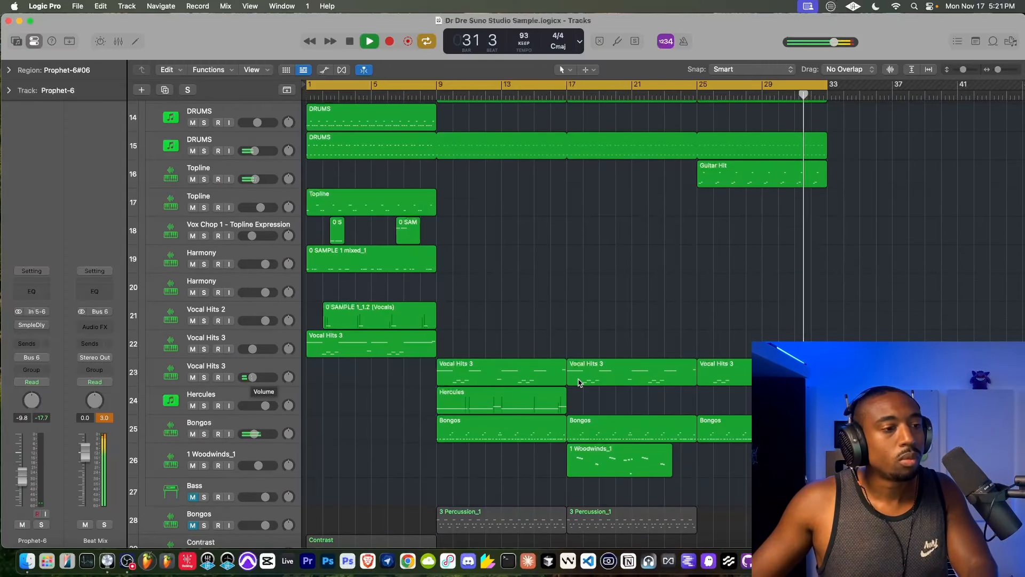
pyautogui.scroll(-3, 417, 347)
pyautogui.scroll(7, 581, 323)
pyautogui.scroll(8, 581, 323)
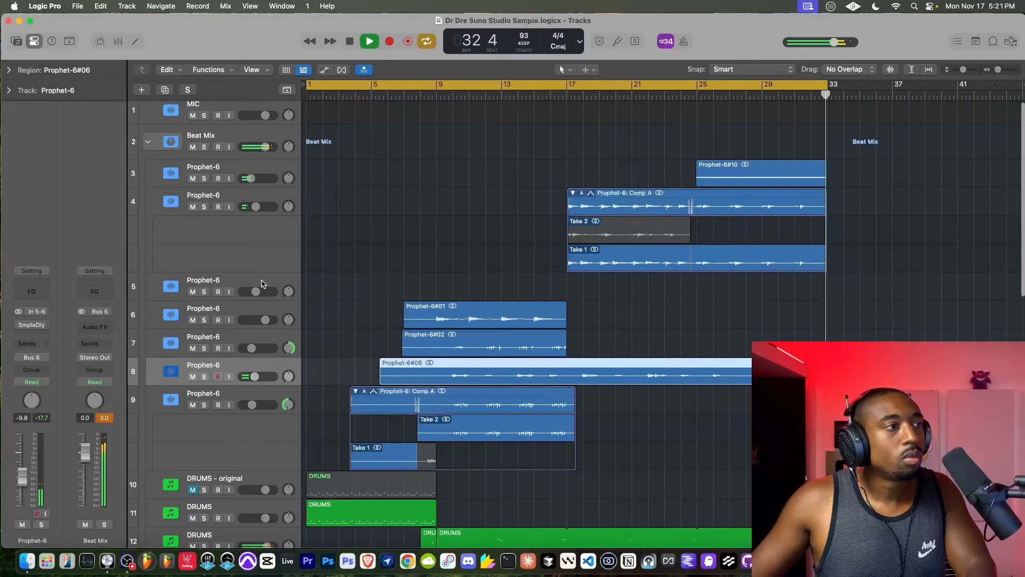
pyautogui.click(148, 142)
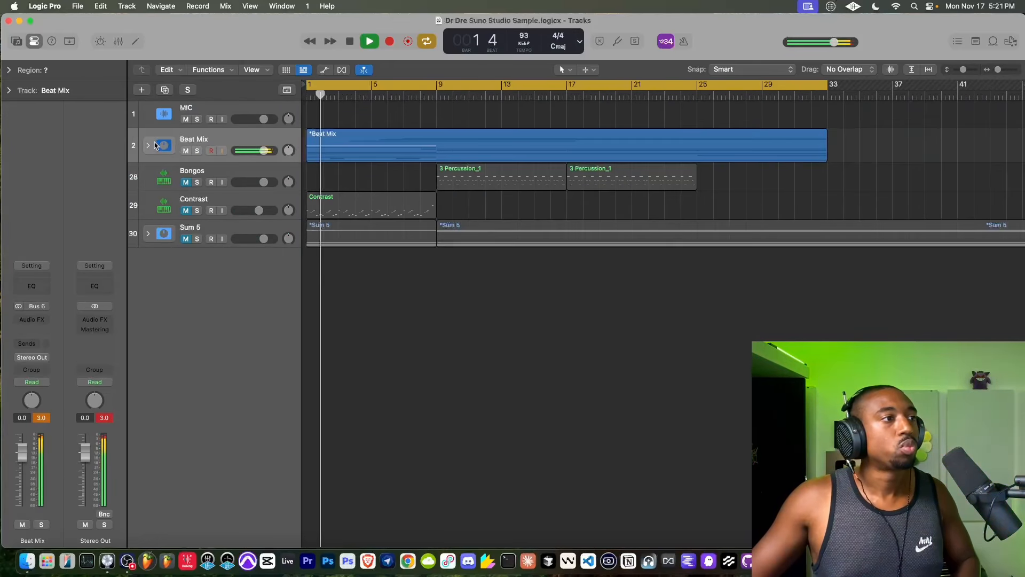
pyautogui.click(171, 145)
pyautogui.click(222, 119)
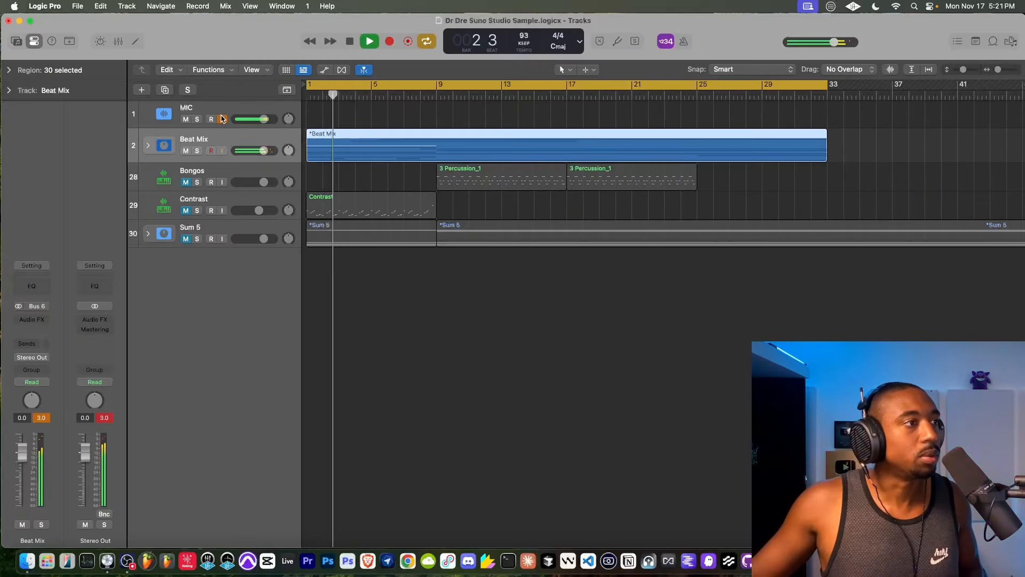
pyautogui.click(223, 120)
pyautogui.click(147, 145)
# - Add a new track with Prophet-6 track 5's settings below it and turn on input monitoring on track 5
pyautogui.scroll(-1, 188, 206)
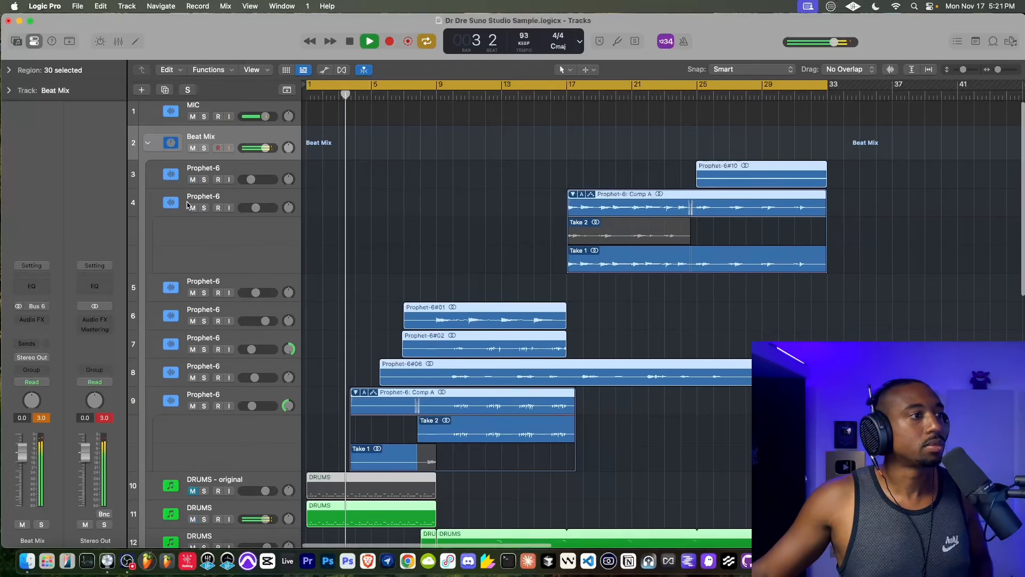
pyautogui.scroll(-2, 188, 205)
pyautogui.click(232, 244)
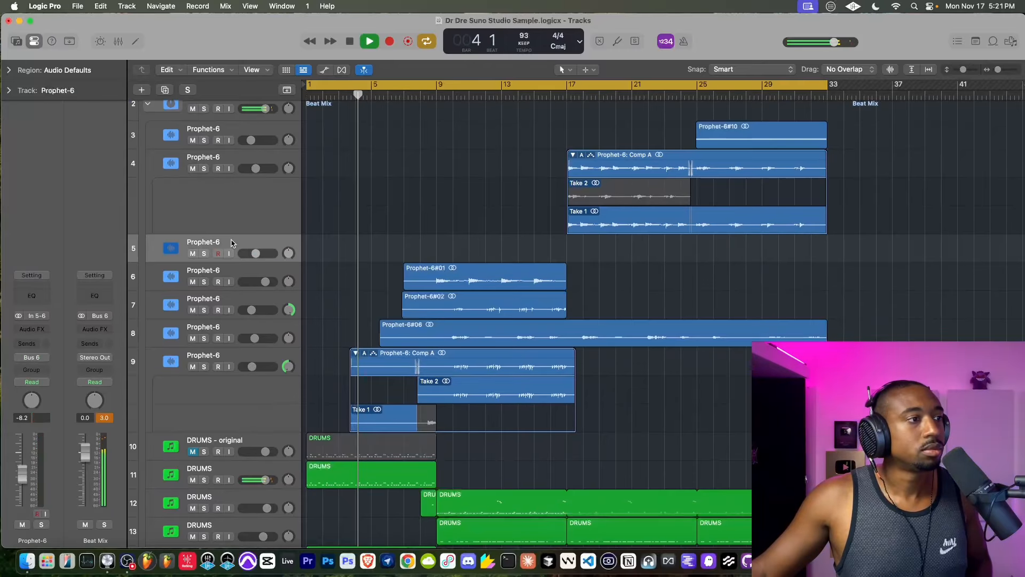
pyautogui.rightClick(233, 244)
pyautogui.click(267, 299)
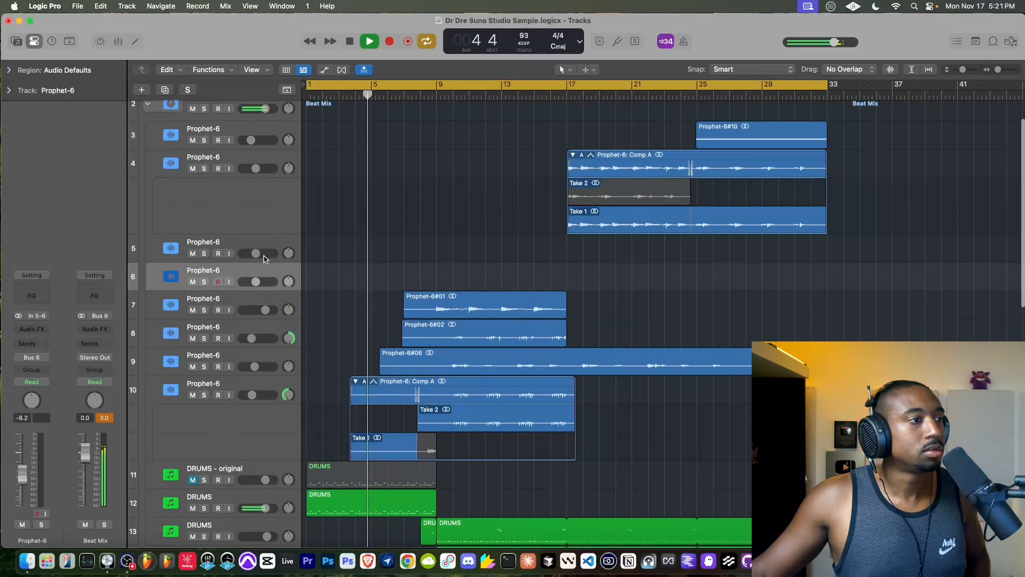
pyautogui.click(229, 253)
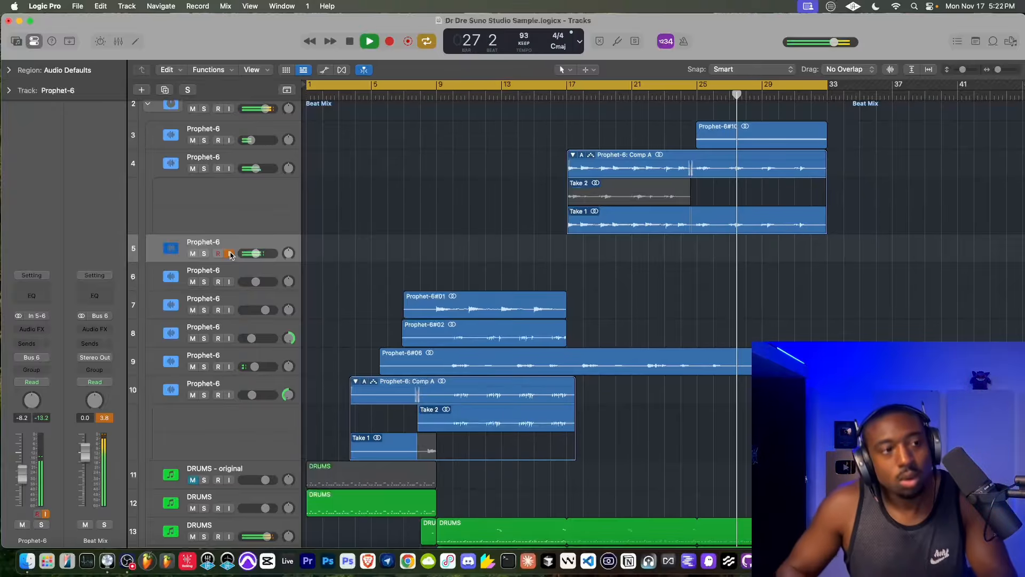
# - Turn off the MIC track's monitoring and record a new part on Prophet-6 track 5 from about bar 6 to bar 33
pyautogui.press('space')
pyautogui.scroll(3, 229, 116)
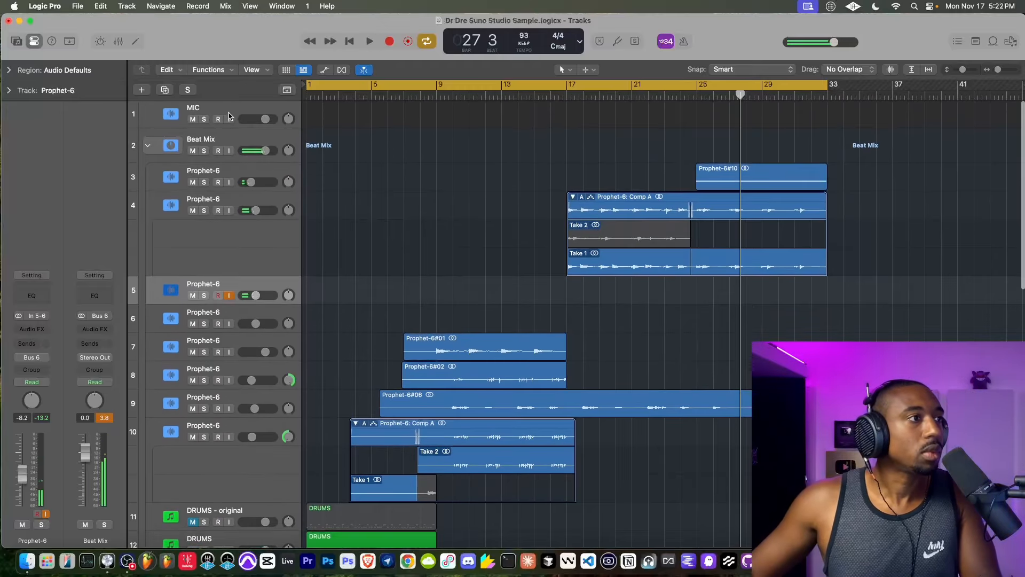
pyautogui.click(229, 118)
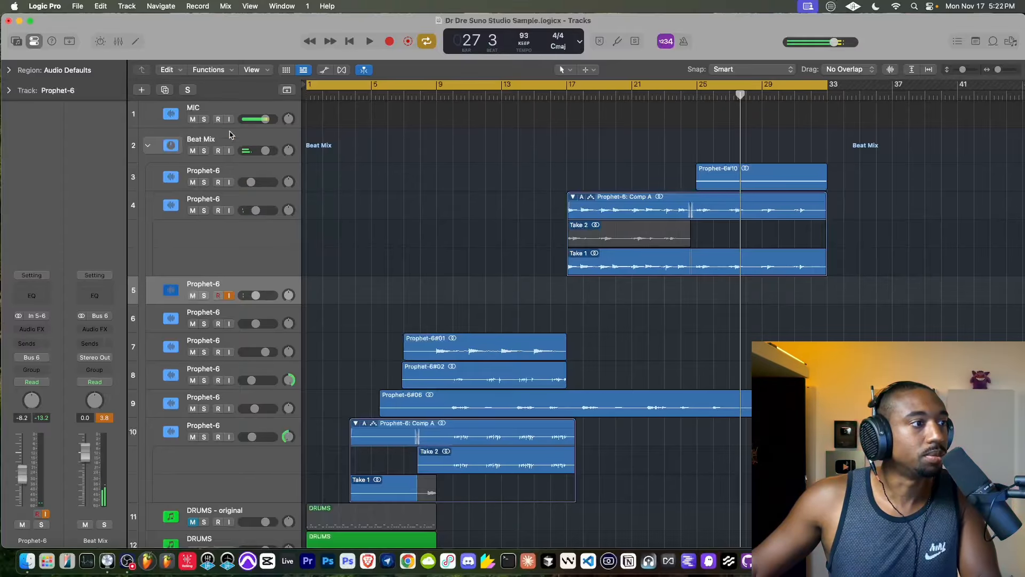
pyautogui.doubleClick(384, 96)
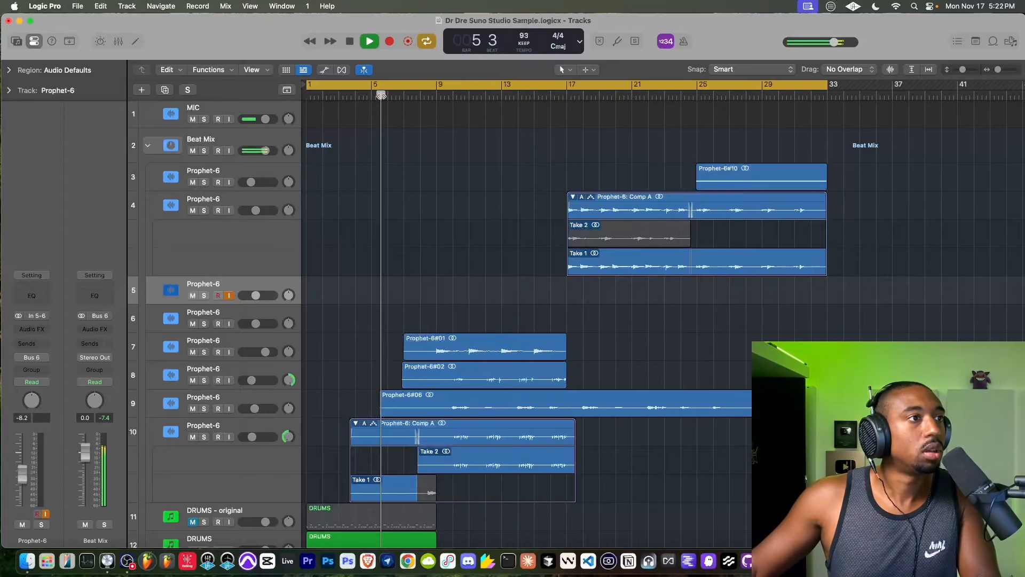
pyautogui.click(389, 41)
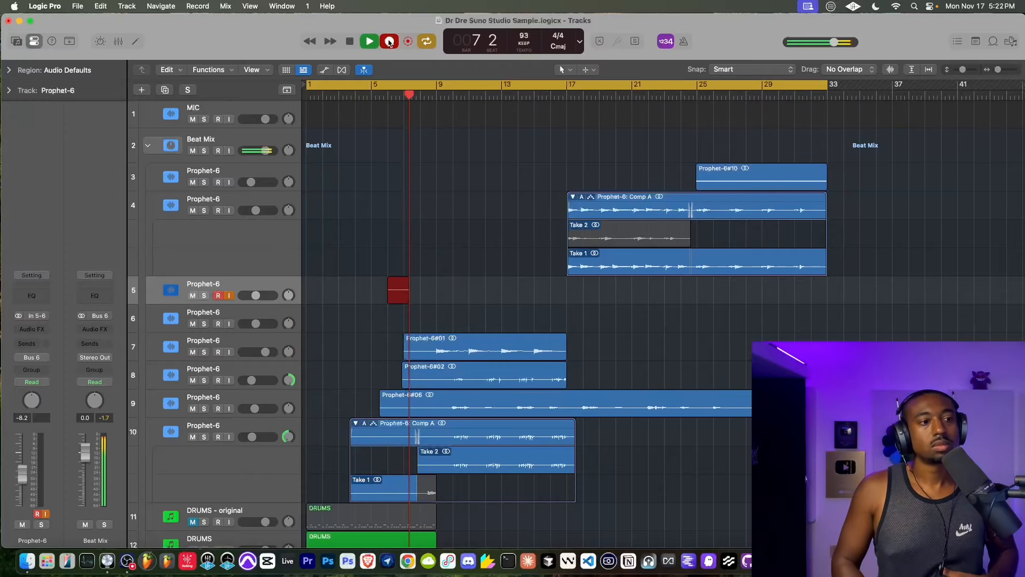
pyautogui.scroll(-15, 446, 197)
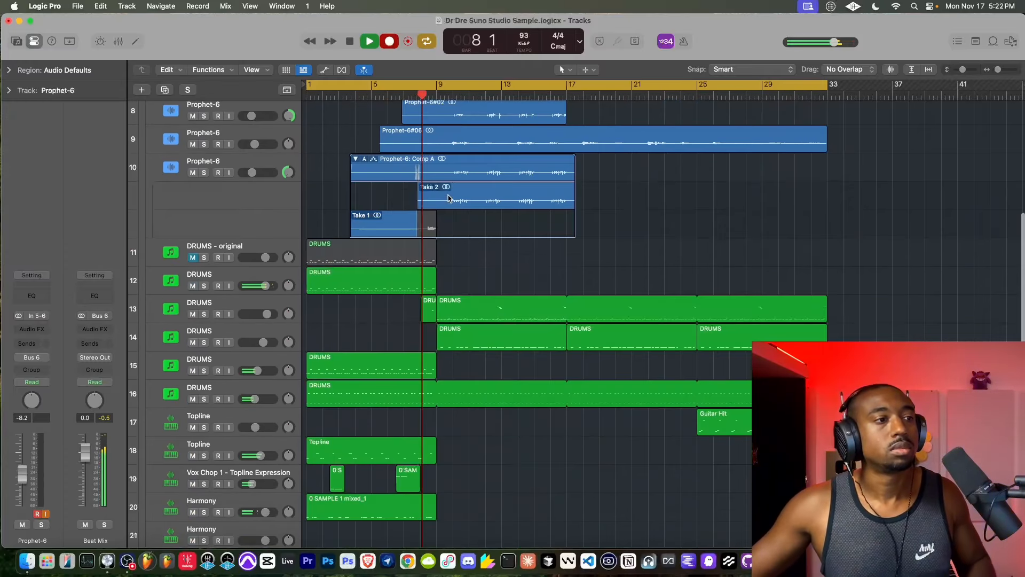
pyautogui.scroll(15, 448, 198)
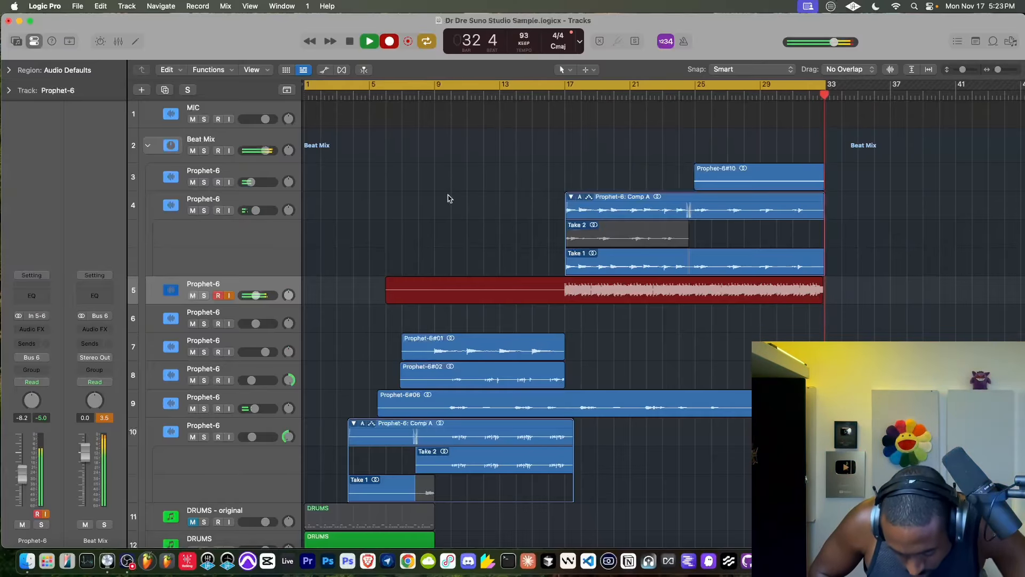
pyautogui.press('space')
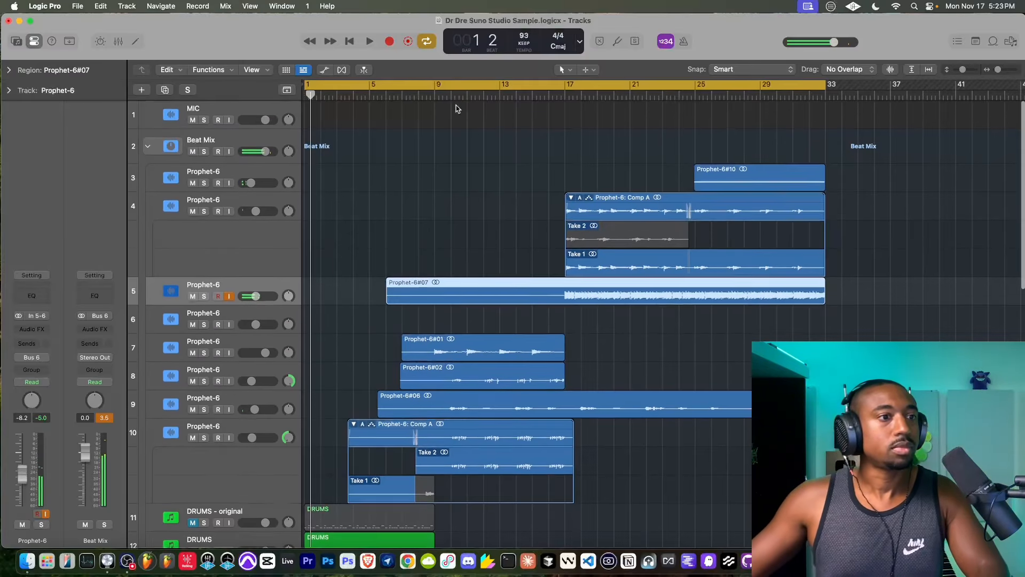
# - Save the project, turn off input monitoring on Prophet-6 track 5 and play the new part from just before bar 17
pyautogui.click(228, 119)
pyautogui.press('super+s')
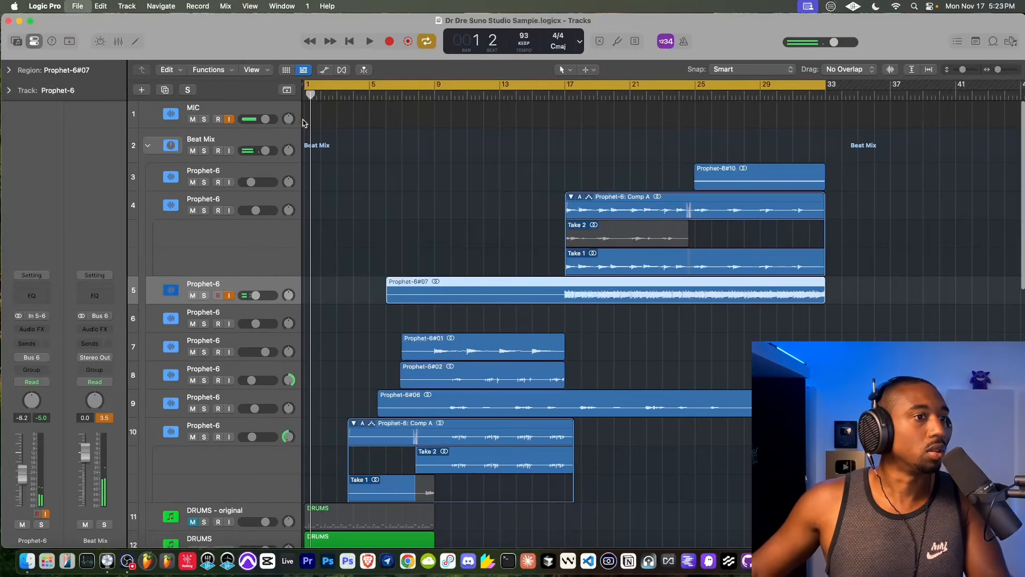
pyautogui.click(545, 95)
pyautogui.press('space')
pyautogui.press('super+s')
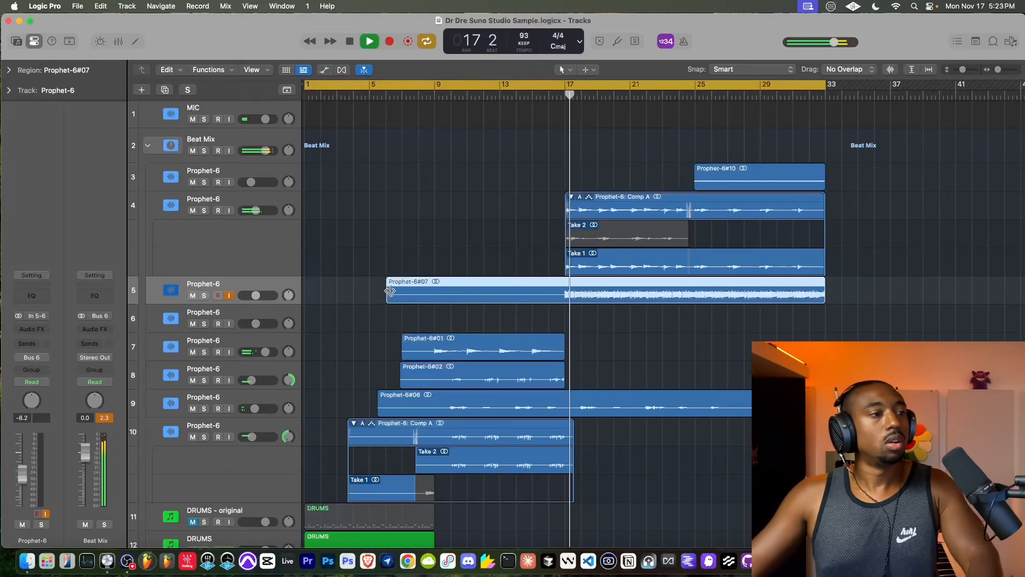
pyautogui.press('space')
pyautogui.click(547, 95)
pyautogui.press('space')
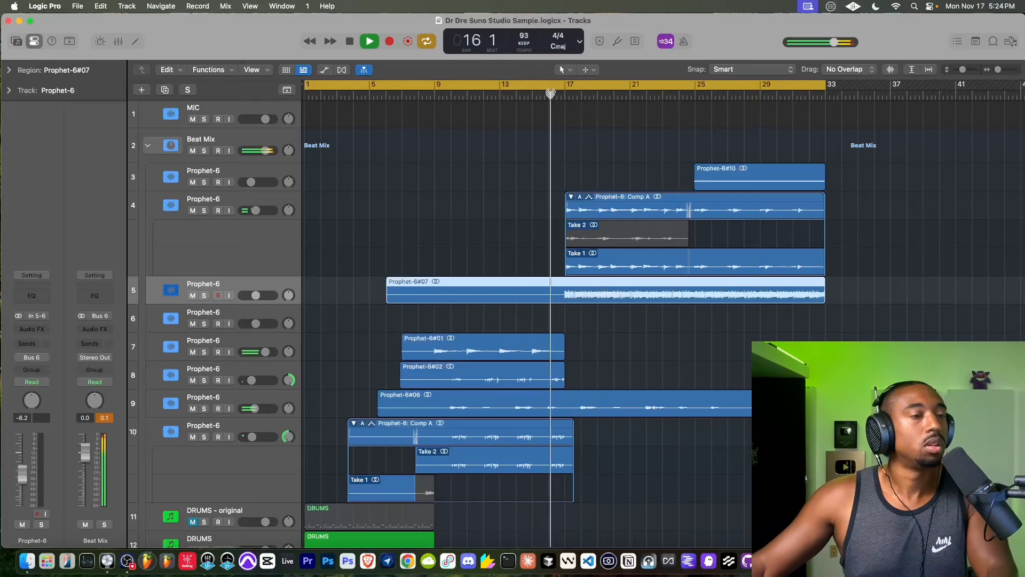
# - Rename Prophet-6 track 5 as BASS
pyautogui.doubleClick(221, 288)
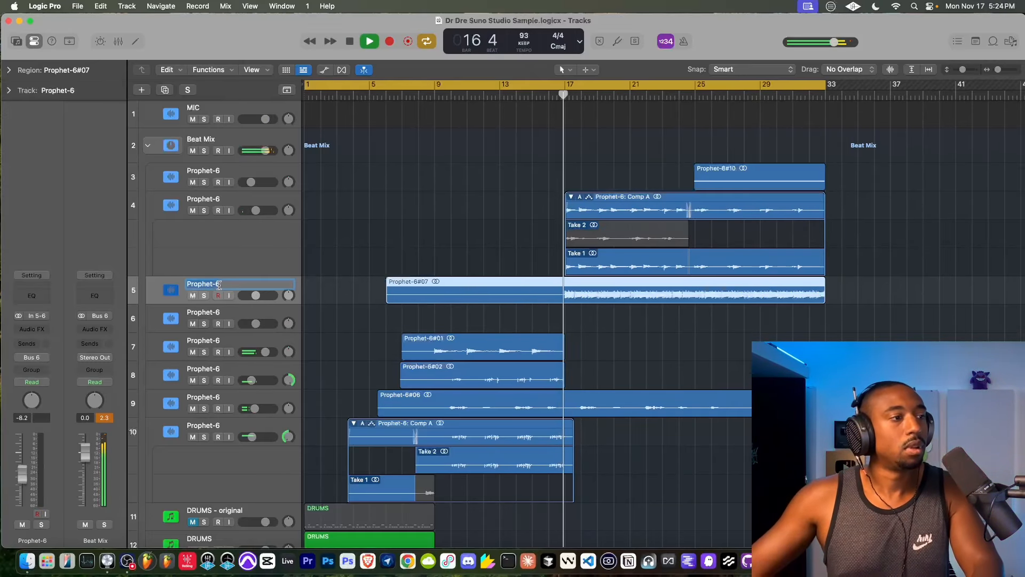
pyautogui.write('BASS')
pyautogui.press('Return')
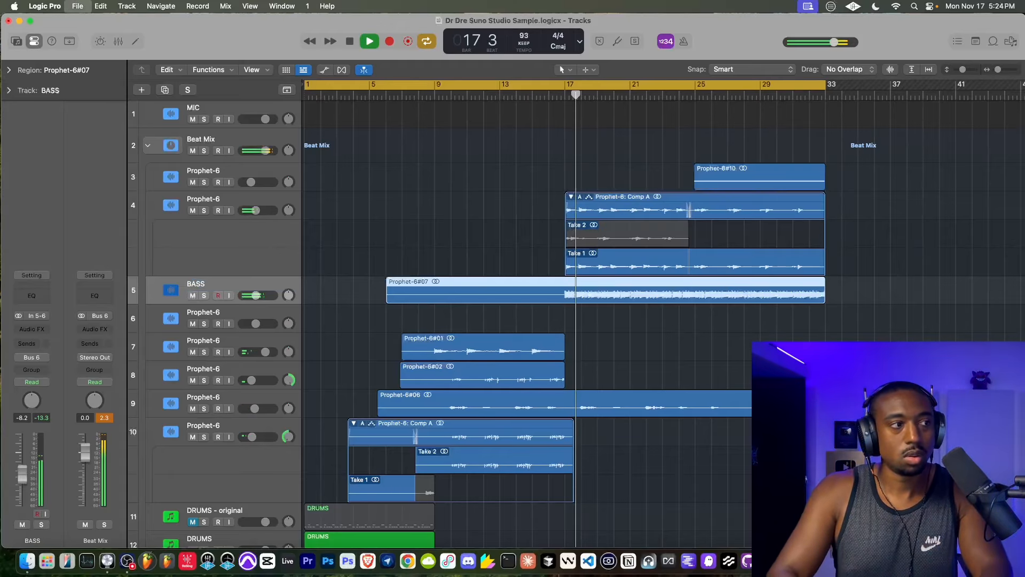
# - Add a stereo Sample Delay to the BASS track, leave its left and right delays at 0 and close its window
pyautogui.click(28, 329)
pyautogui.moveTo(27, 323)
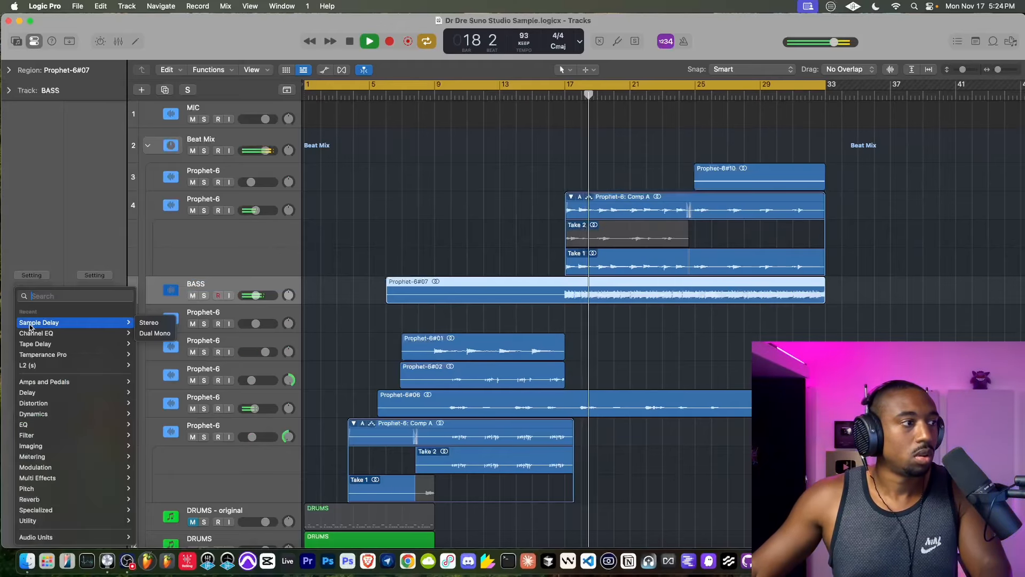
pyautogui.click(156, 322)
pyautogui.moveTo(421, 239); pyautogui.dragTo(422, 262)
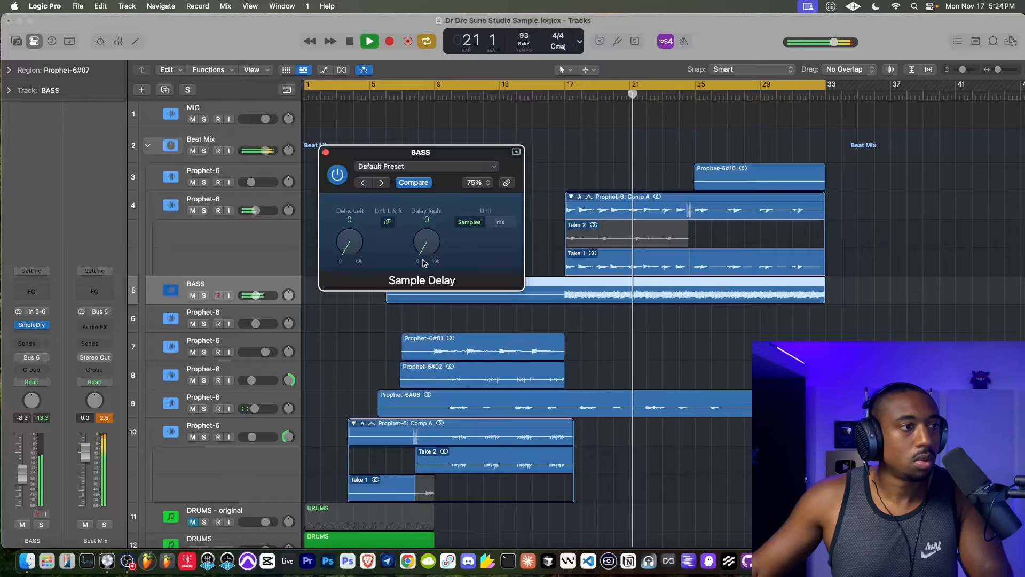
pyautogui.click(325, 153)
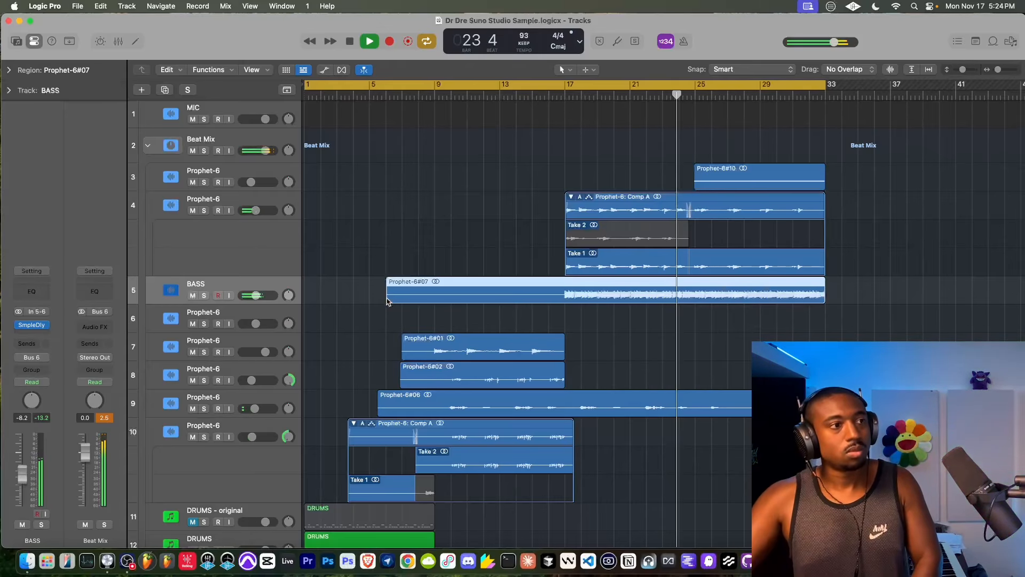
# - Turn on input monitoring for the BASS track and create a new track below it with duplicate settings
pyautogui.click(230, 295)
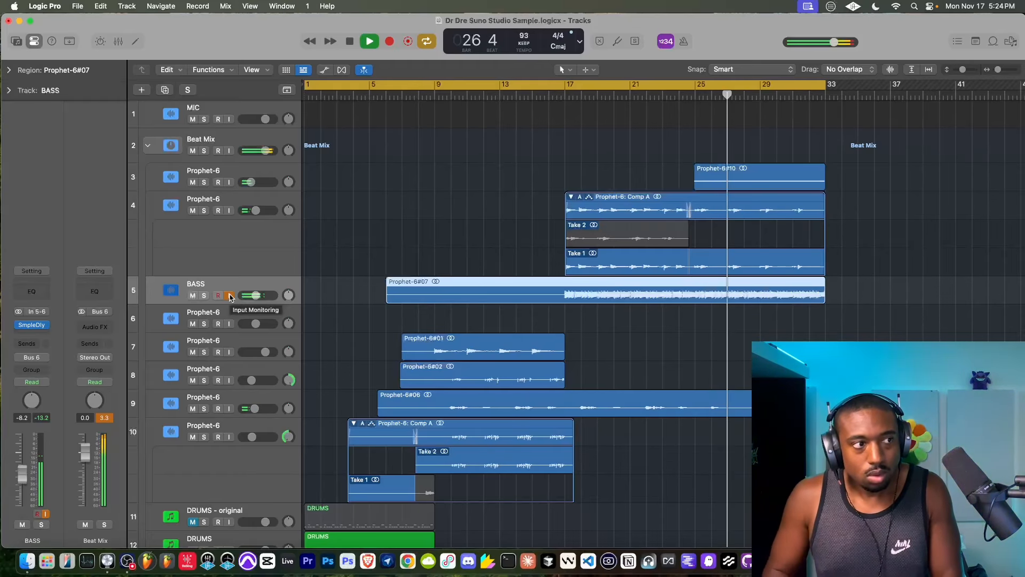
pyautogui.rightClick(228, 288)
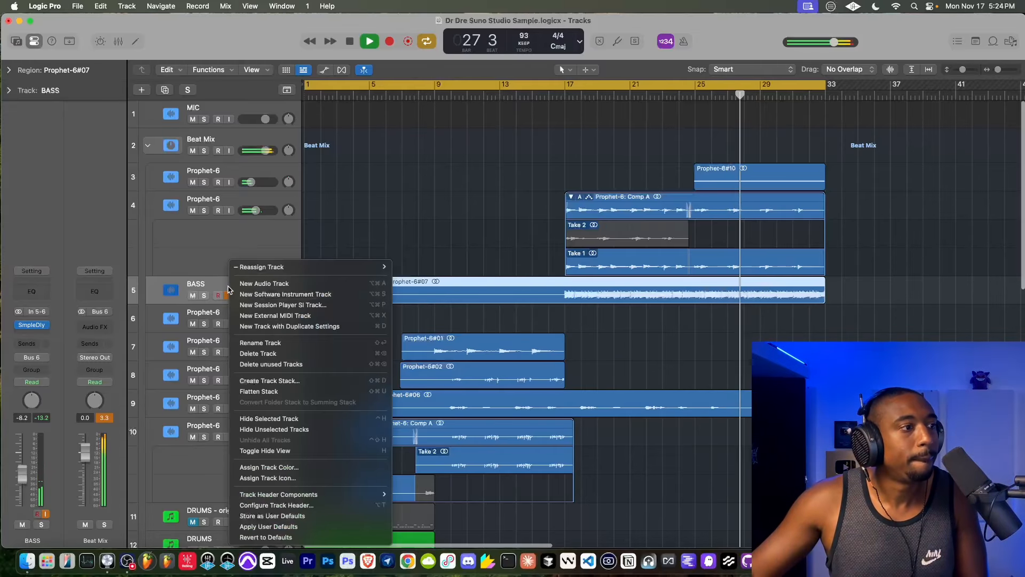
pyautogui.click(278, 326)
# - Record a second bass part on BASS track 6 from about the middle of bar 16 to bar 33
pyautogui.click(539, 95)
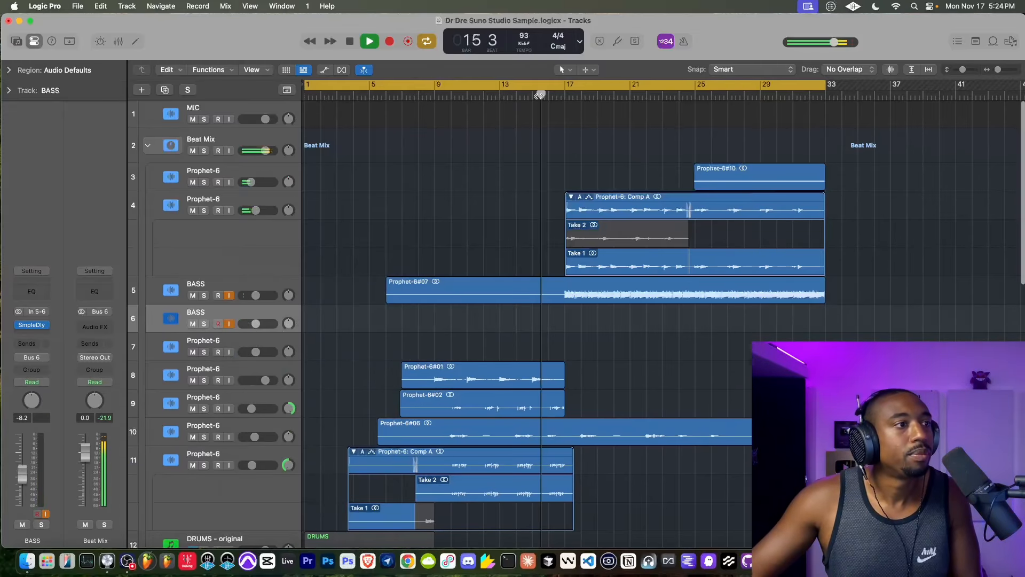
pyautogui.click(390, 42)
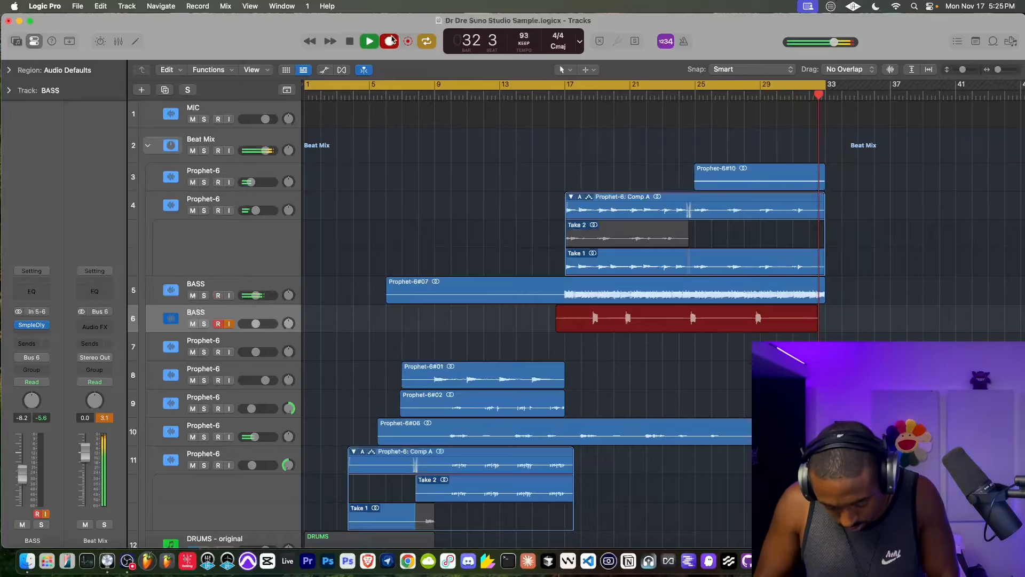
pyautogui.press('space')
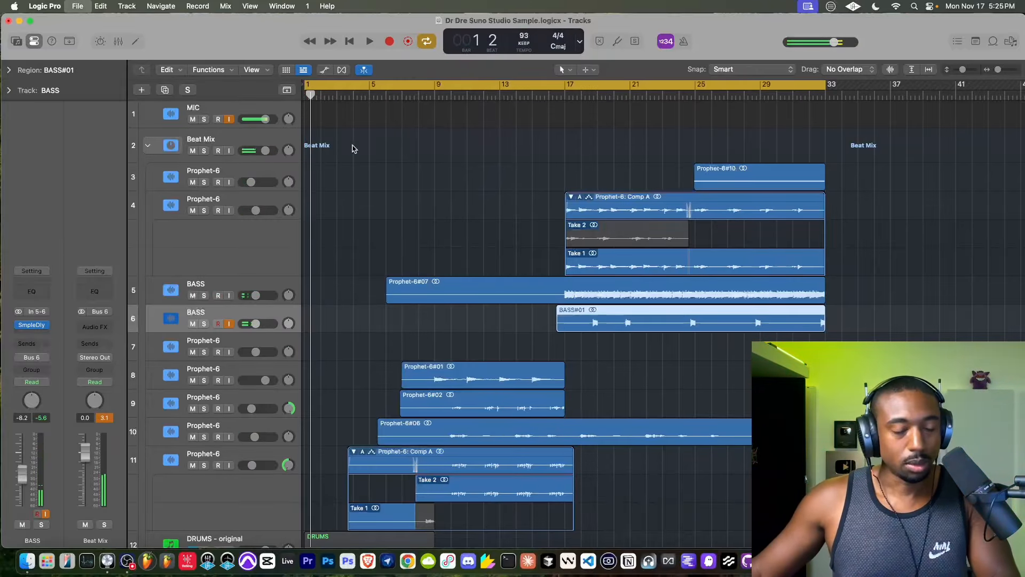
# - Set the arrangement's snap value to Beat
pyautogui.scroll(5, 554, 279)
pyautogui.hscroll(2, 681, 305)
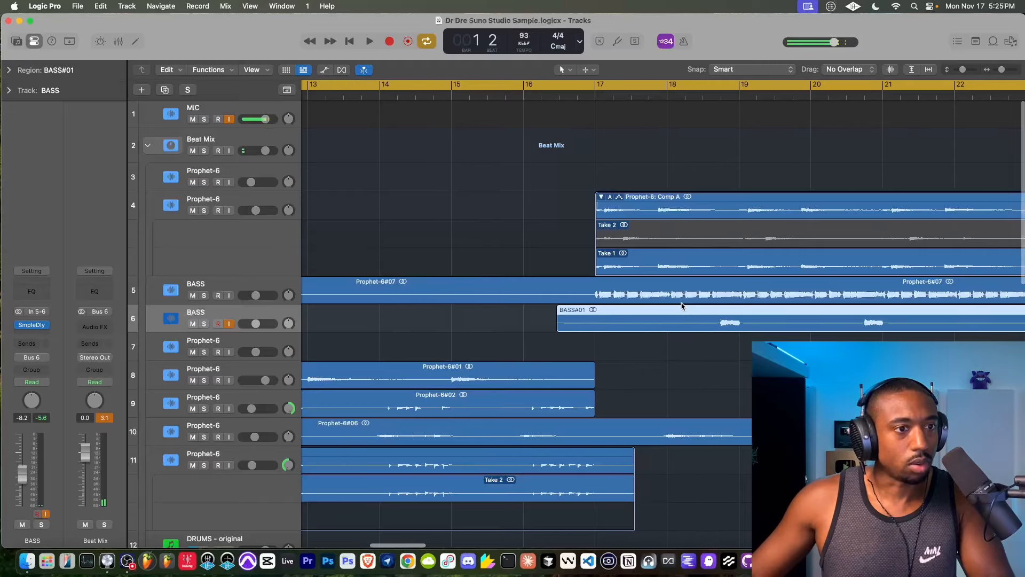
pyautogui.click(734, 69)
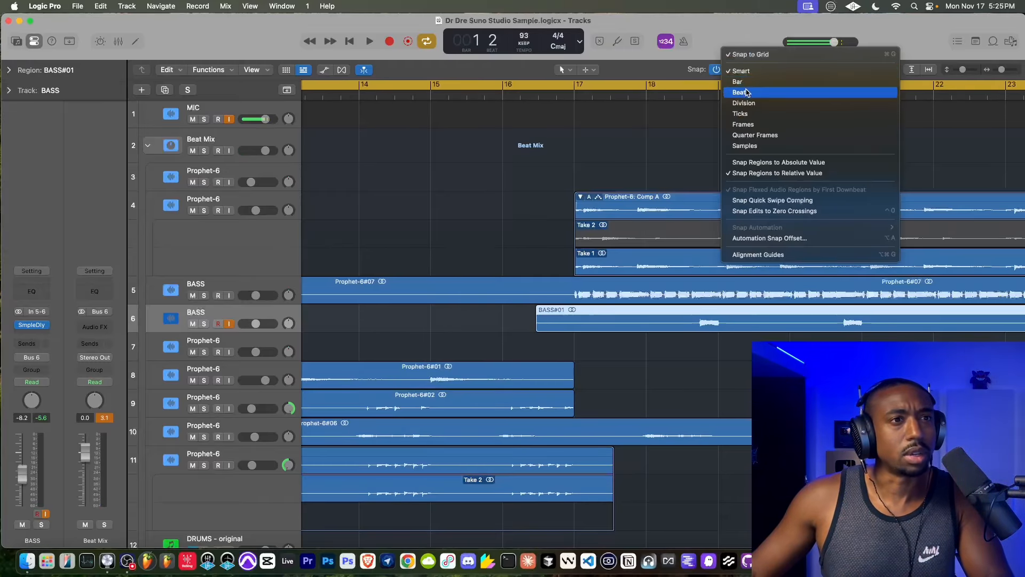
pyautogui.click(738, 92)
# - Split the Prophet-6#07 region on BASS track 5 at 18 4 and 19, and delete the piece between
pyautogui.scroll(4, 751, 253)
pyautogui.scroll(2, 561, 280)
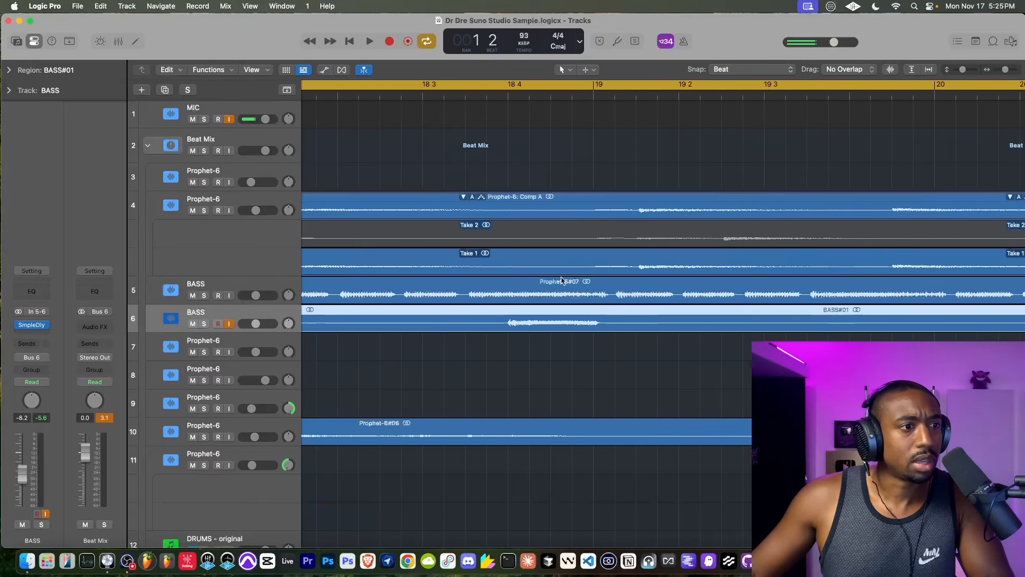
pyautogui.click(508, 280)
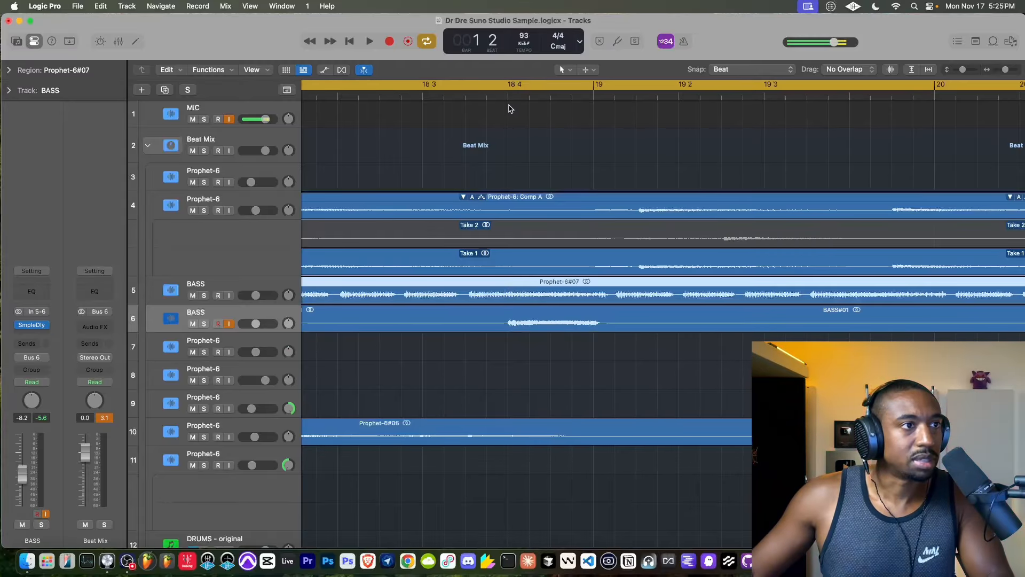
pyautogui.press('super+t')
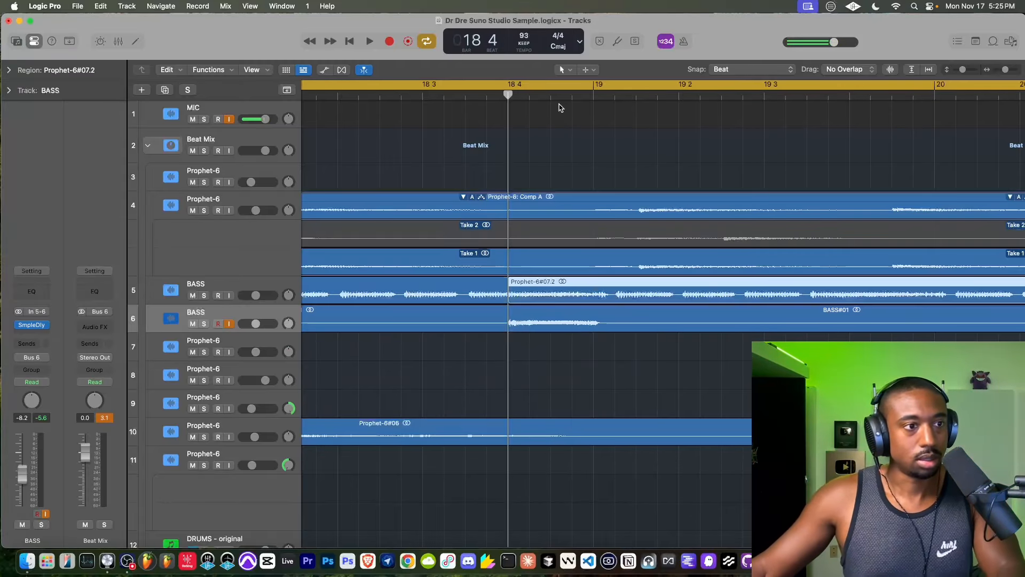
pyautogui.click(596, 88)
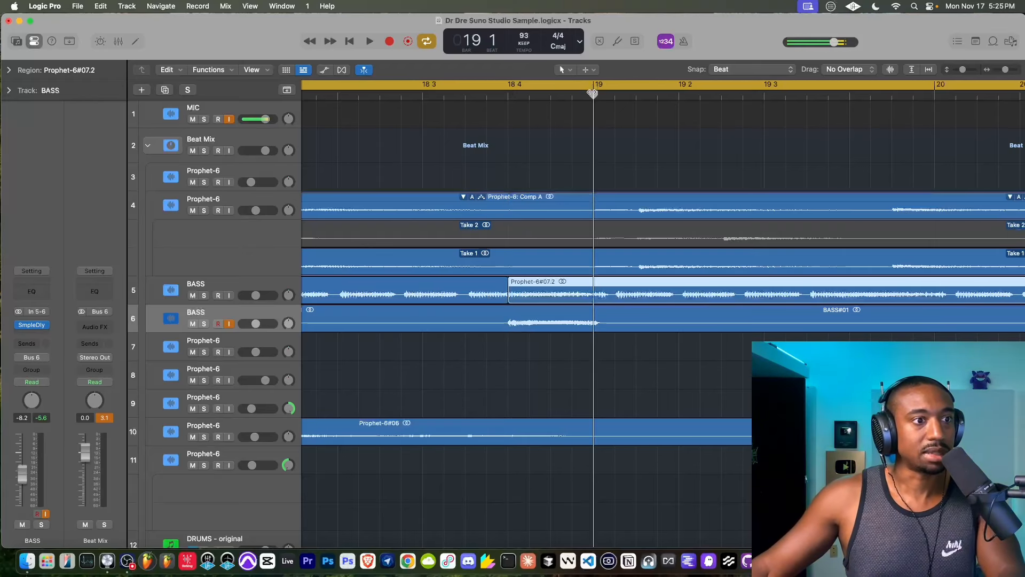
pyautogui.click(560, 290)
pyautogui.press('Delete')
# - Turn off input monitoring on BASS track 6 and play back the bass cut from around 18 3
pyautogui.click(417, 90)
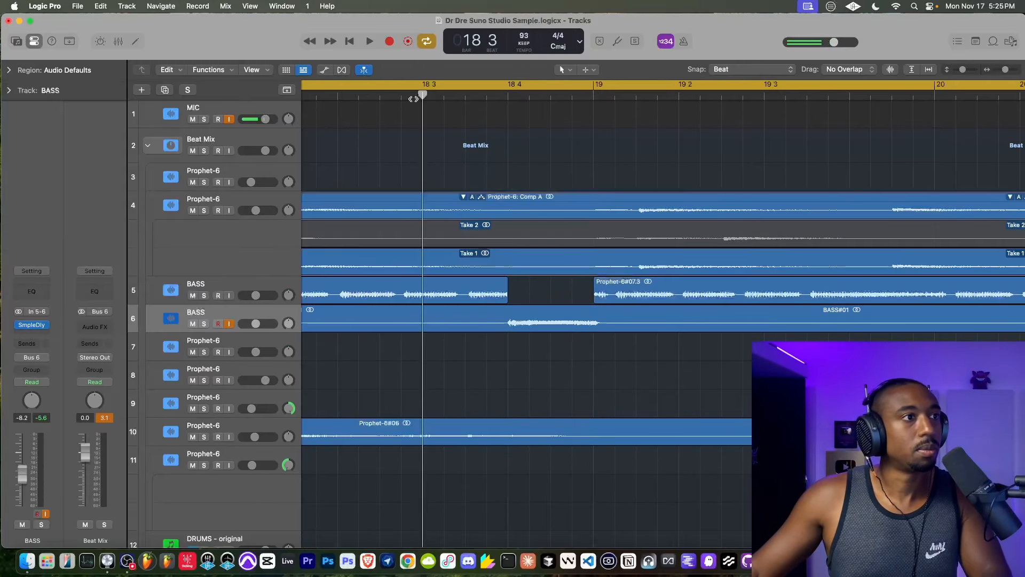
pyautogui.press('space')
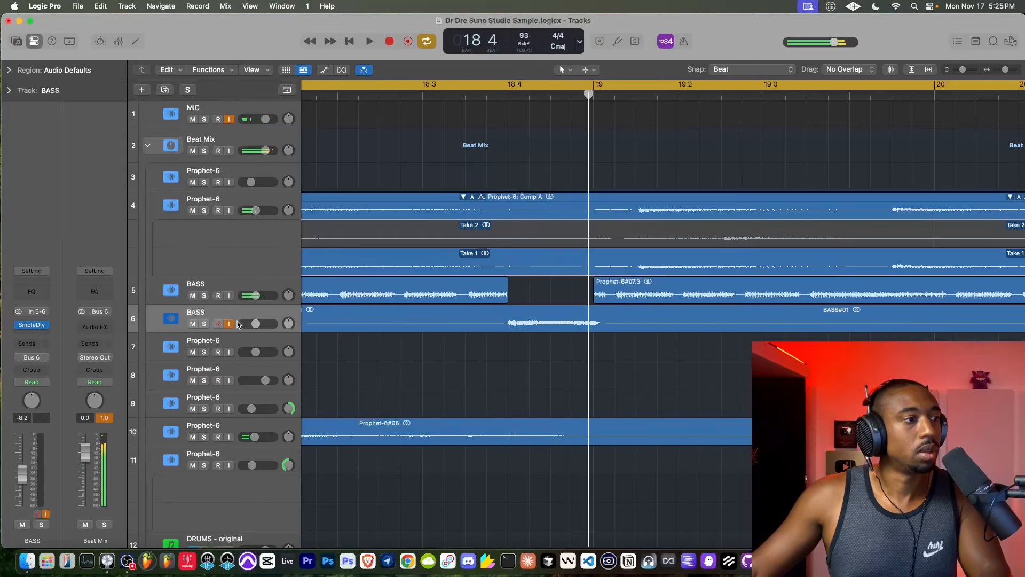
pyautogui.click(230, 324)
pyautogui.click(463, 94)
pyautogui.press('space')
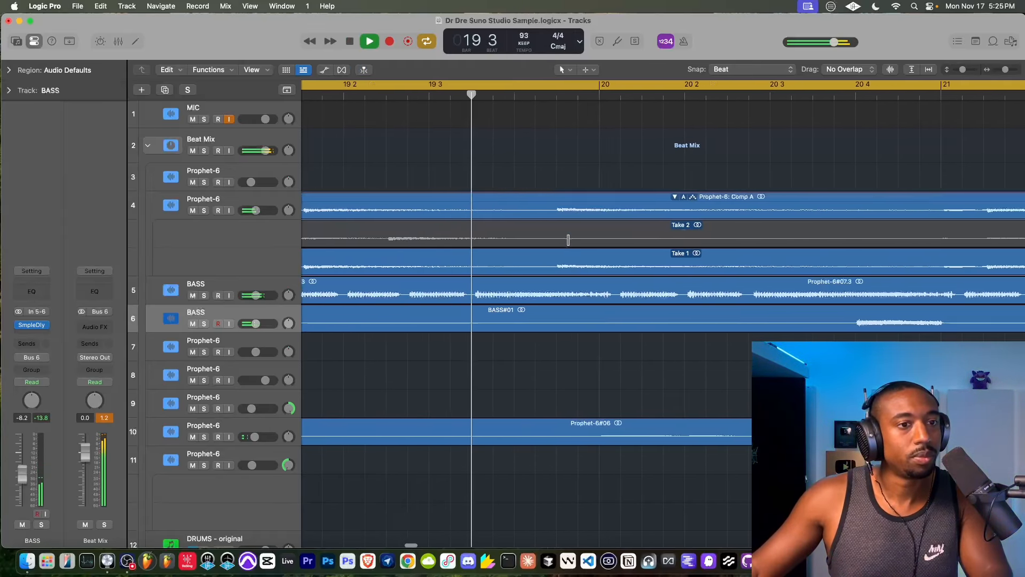
pyautogui.hscroll(4, 568, 239)
pyautogui.press('space')
# - Split the long bass region on track 5 at 20 4 and, with the Scissors Tool, at bar 21
pyautogui.click(671, 285)
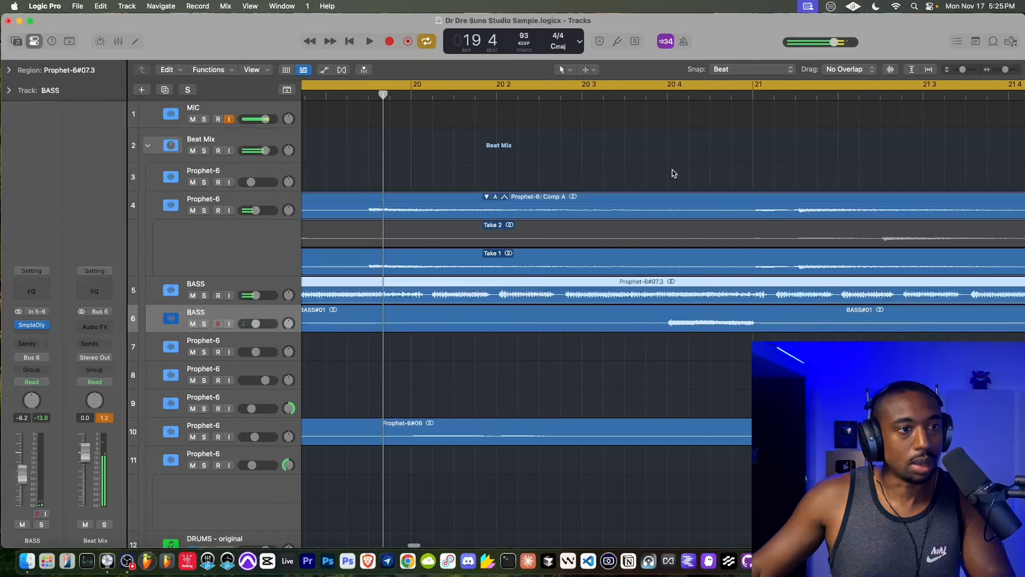
pyautogui.click(667, 94)
pyautogui.press('super+t')
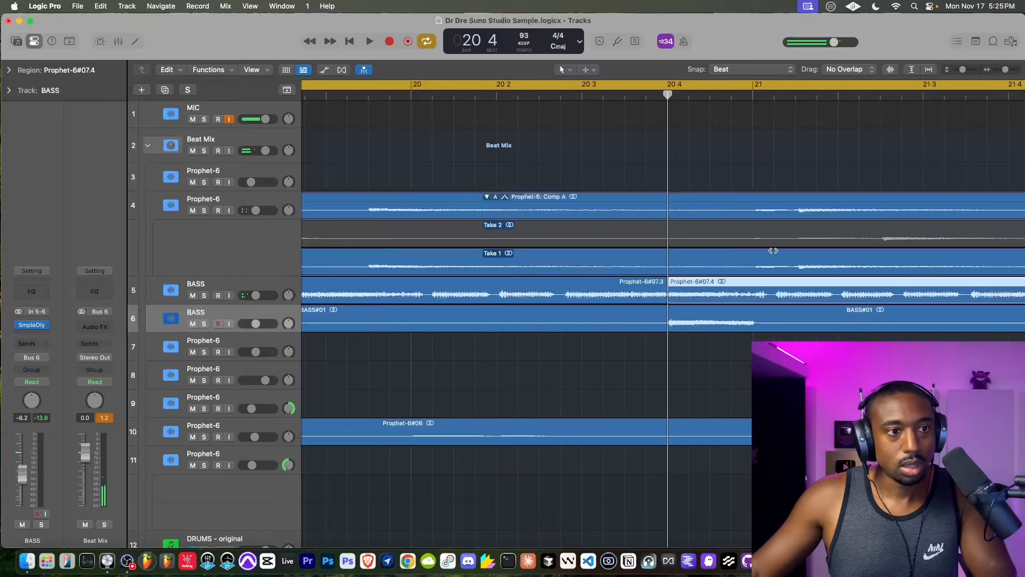
pyautogui.click(564, 70)
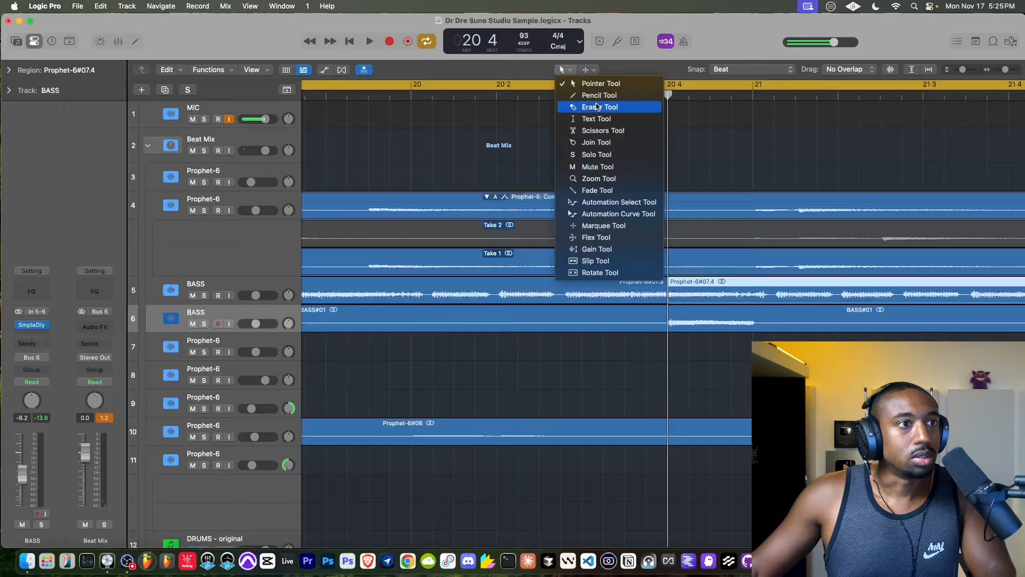
pyautogui.click(596, 130)
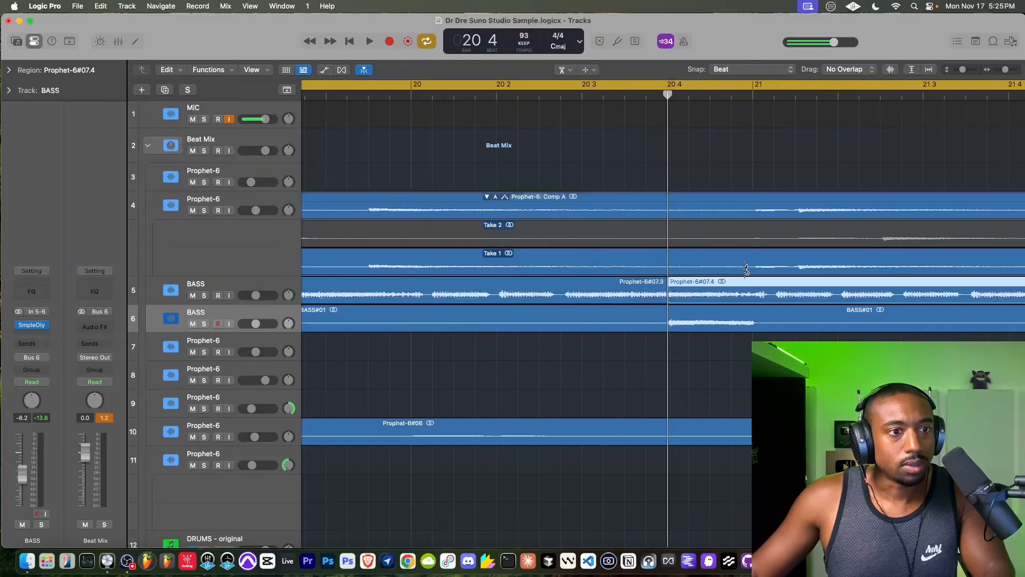
pyautogui.click(757, 293)
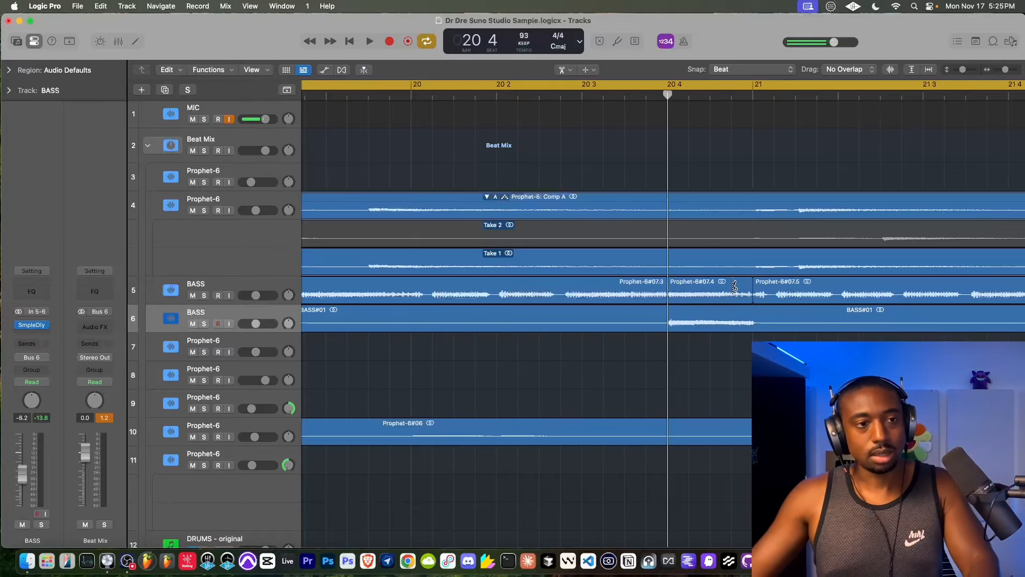
# - Make Pointer the main tool and Scissors the secondary tool, then delete the track 5 bass piece between 20 4 and 21
pyautogui.click(563, 69)
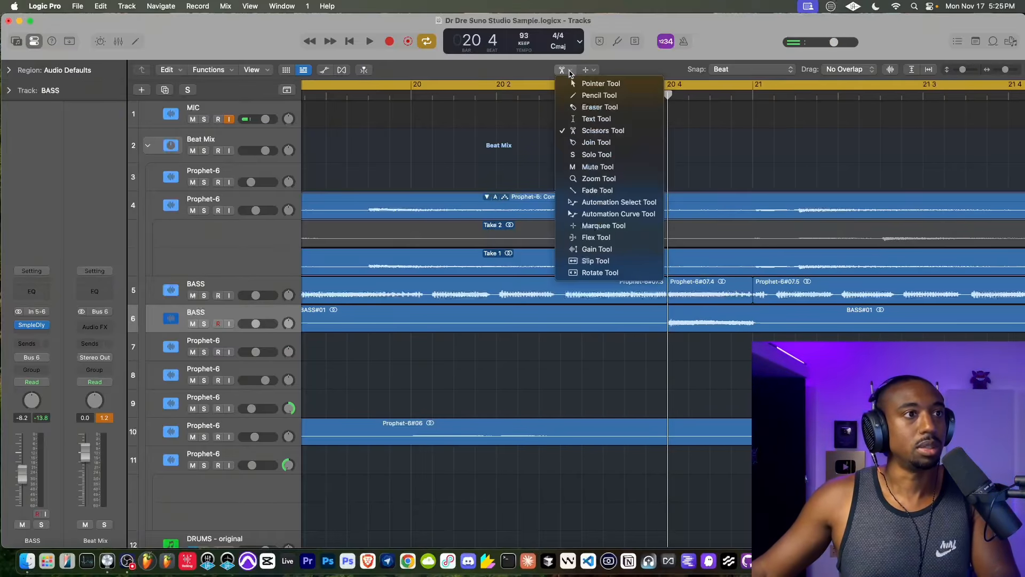
pyautogui.click(593, 83)
pyautogui.click(585, 70)
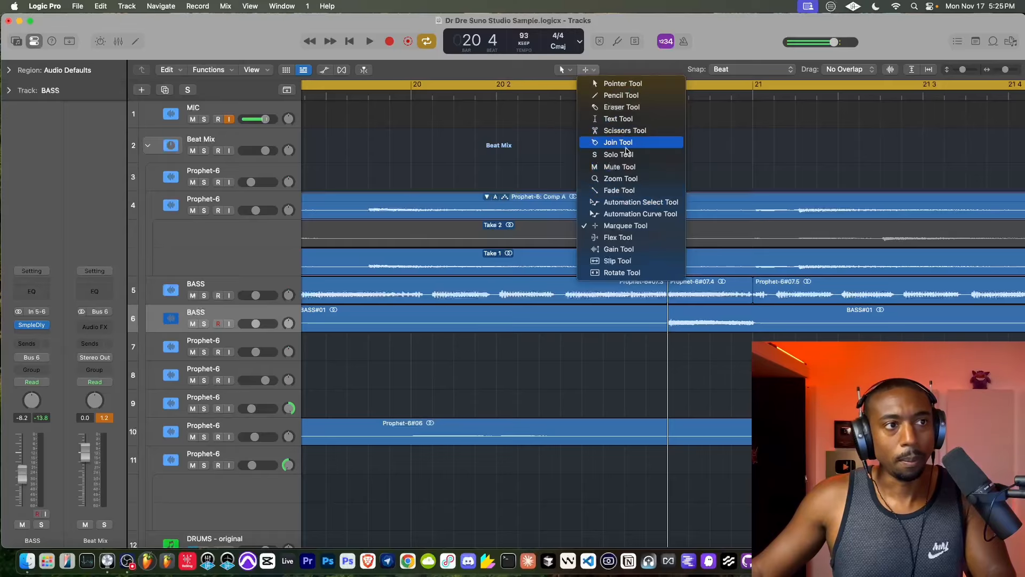
pyautogui.click(702, 271)
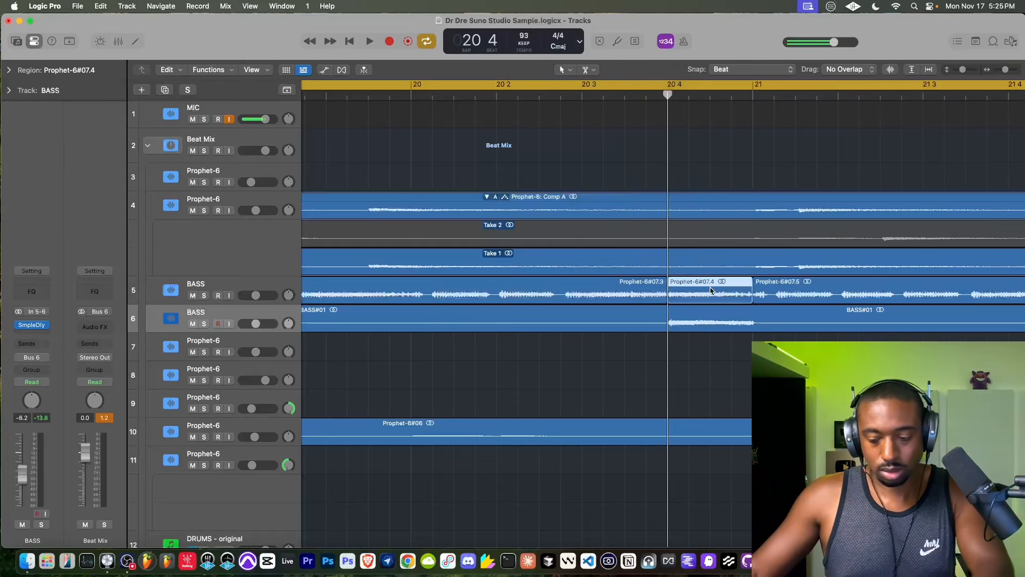
pyautogui.press('Delete')
# - Play the beat from the start and look over the bass, Prophet-6 and drum regions along the arrangement
pyautogui.press('space')
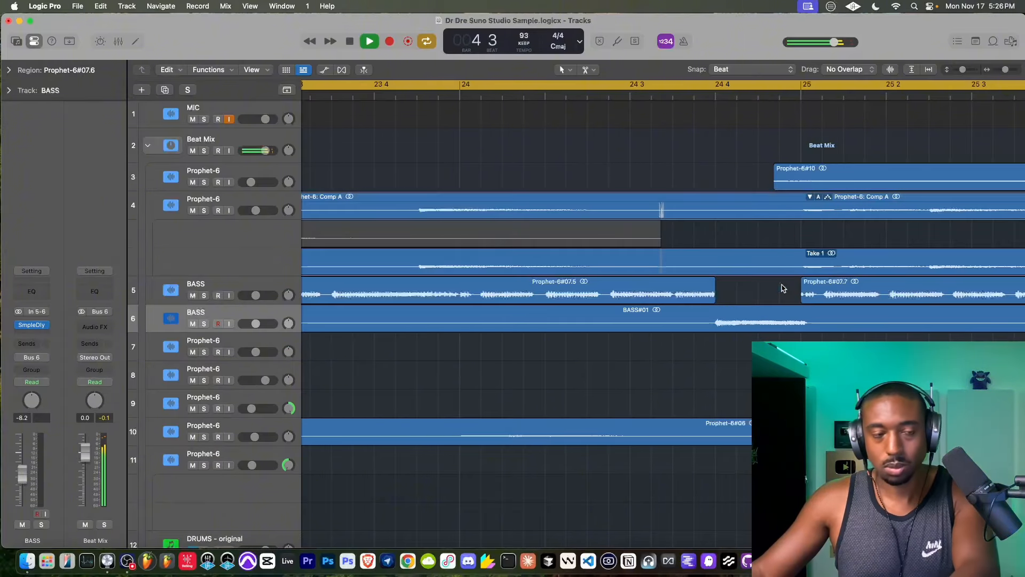
pyautogui.hscroll(10, 781, 289)
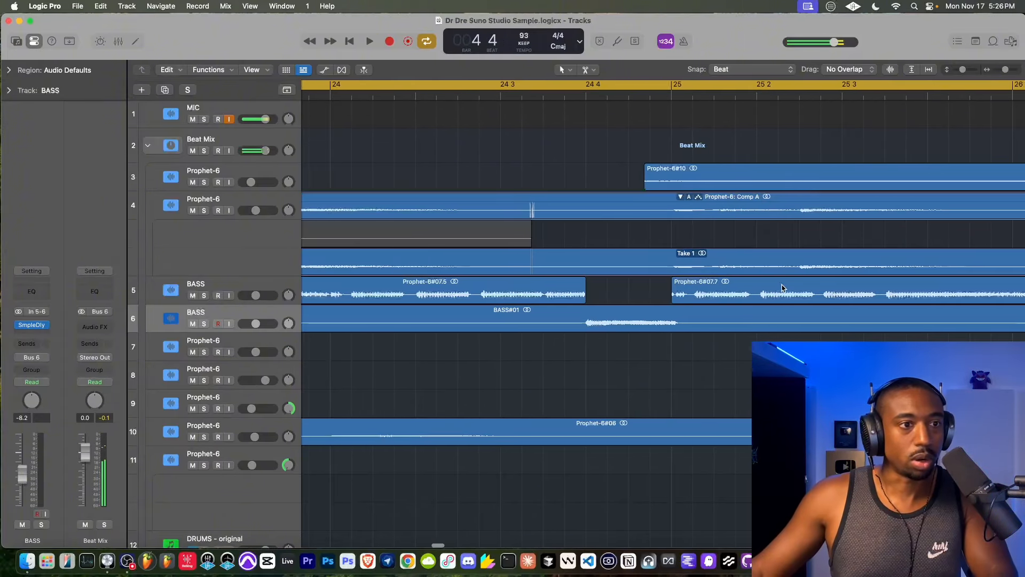
pyautogui.hscroll(15, 781, 288)
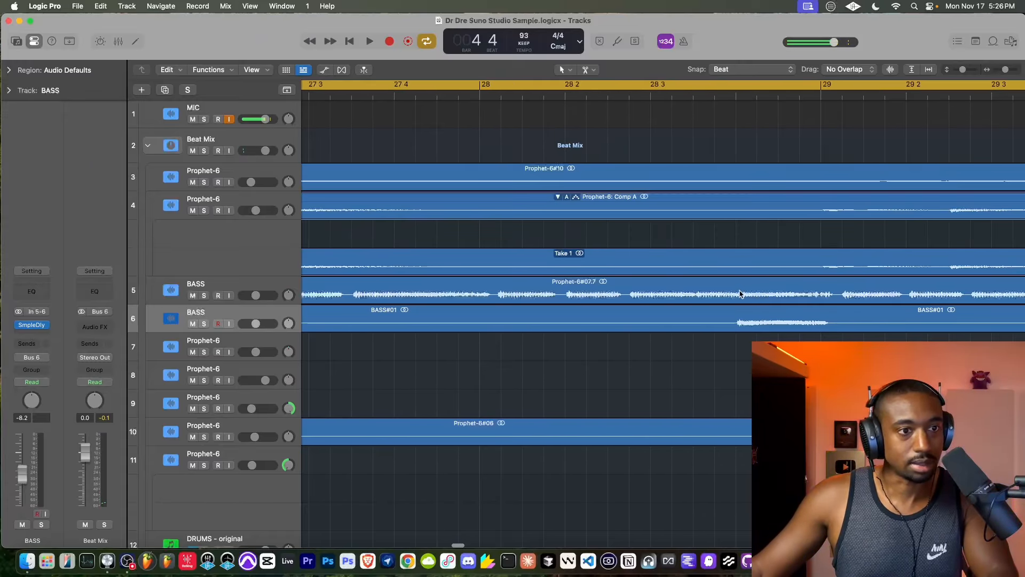
pyautogui.press('space')
pyautogui.hscroll(20, 715, 280)
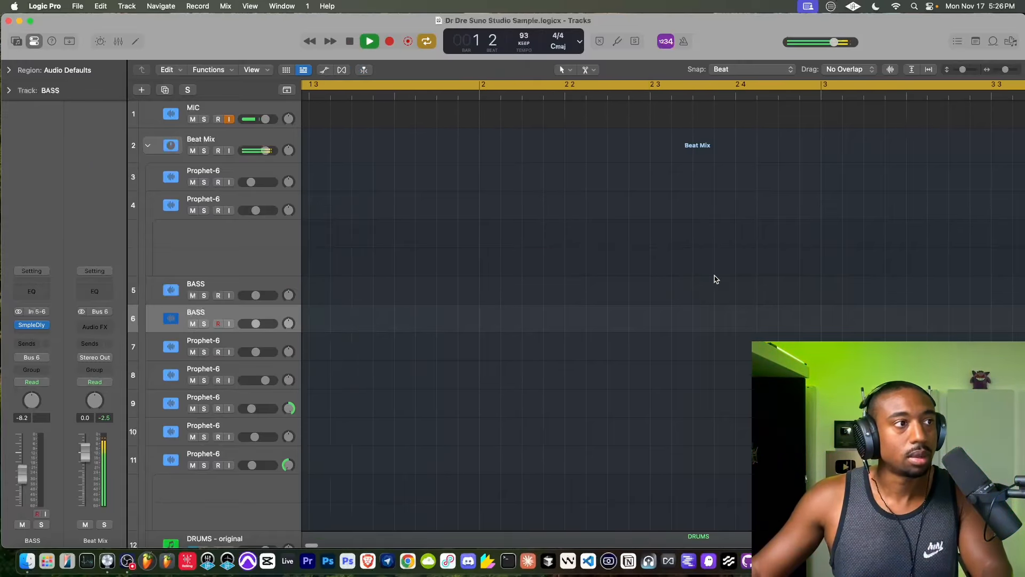
pyautogui.hscroll(20, 715, 280)
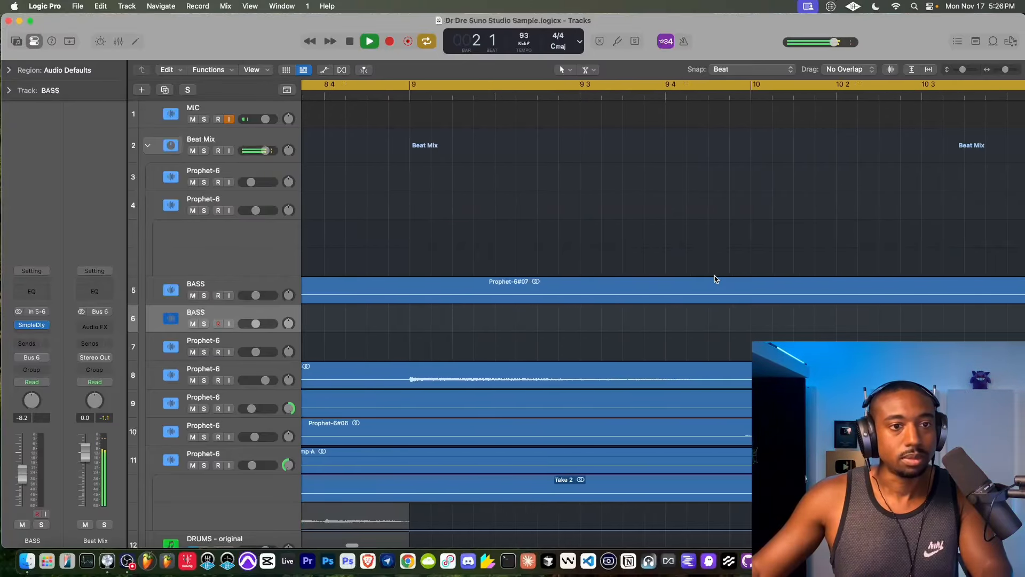
pyautogui.scroll(-4, 715, 279)
pyautogui.scroll(-2, 716, 279)
pyautogui.hscroll(2, 716, 280)
pyautogui.scroll(-10, 714, 282)
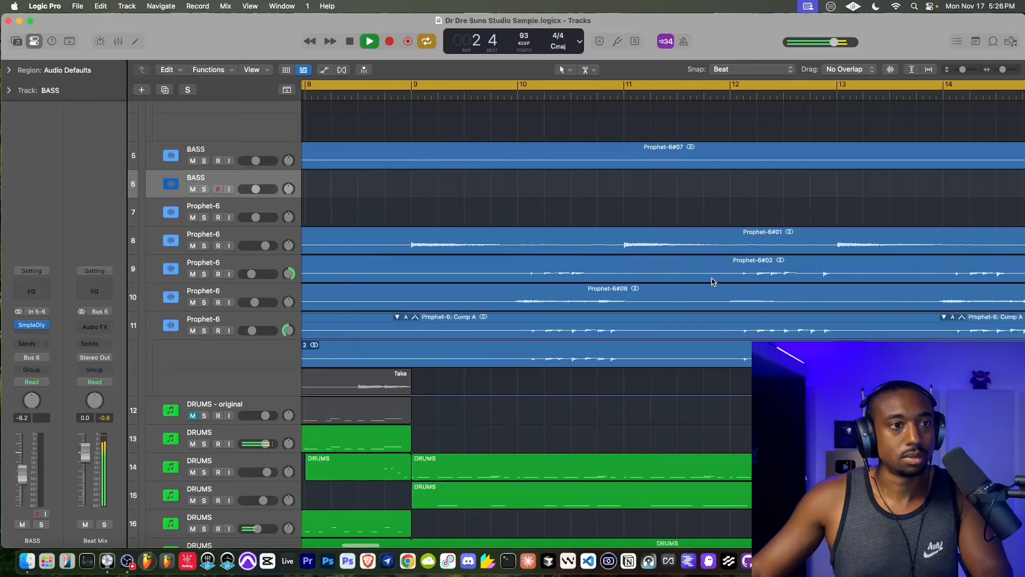
# - Split the bass region on track 5 at 28 4 and 29, and delete the piece between
pyautogui.scroll(15, 680, 216)
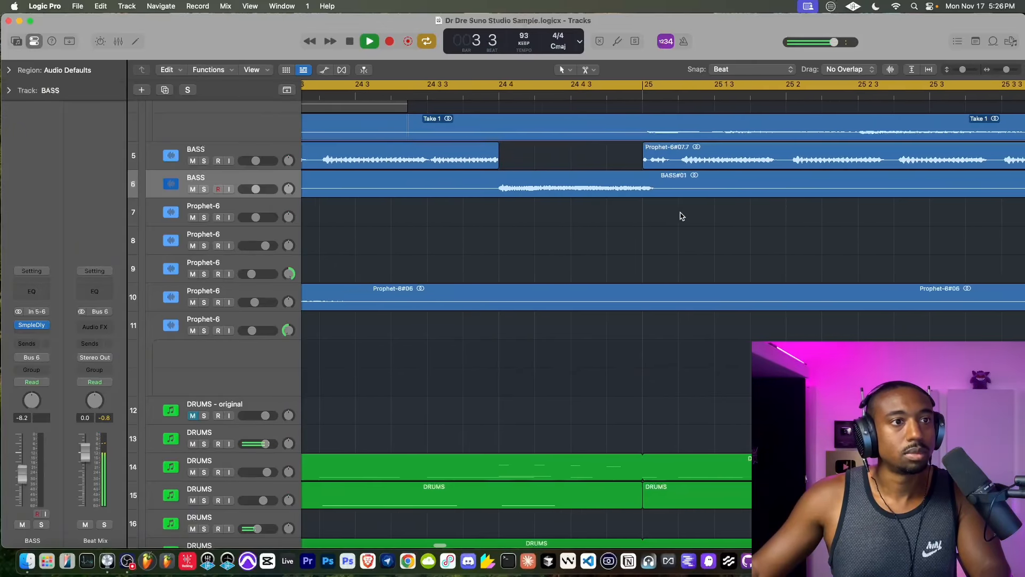
pyautogui.hscroll(10, 681, 216)
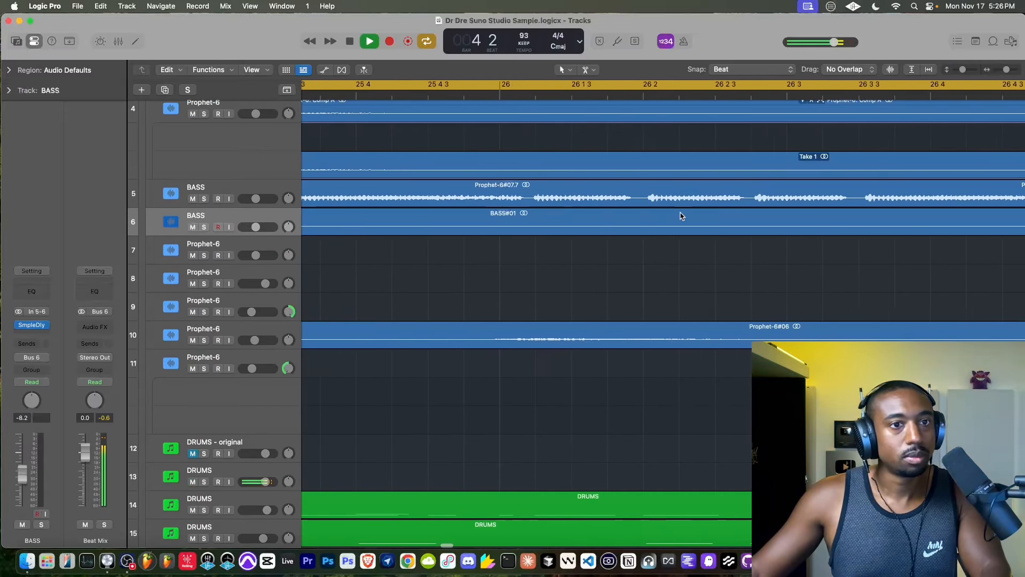
pyautogui.hscroll(8, 681, 216)
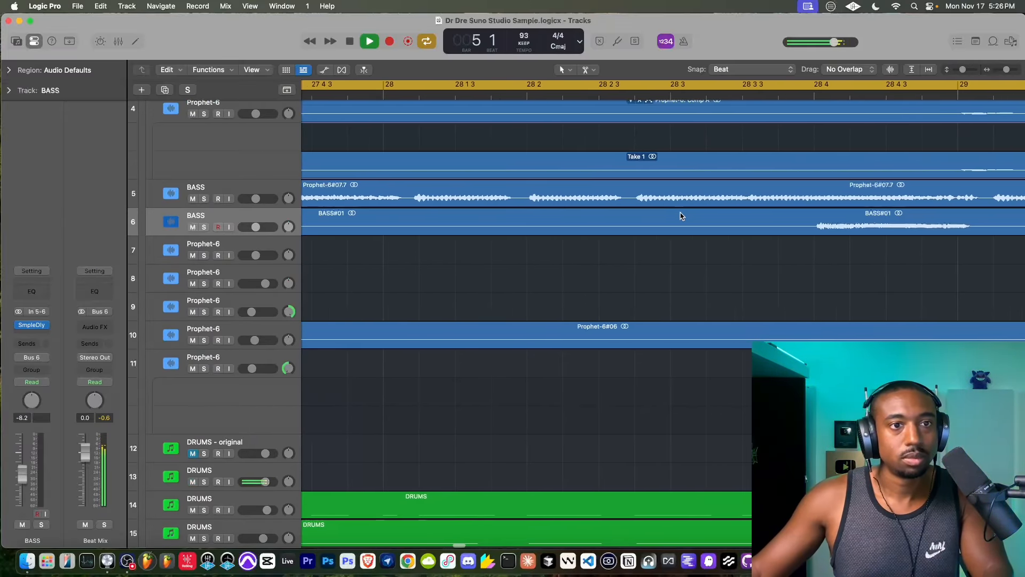
pyautogui.click(646, 196)
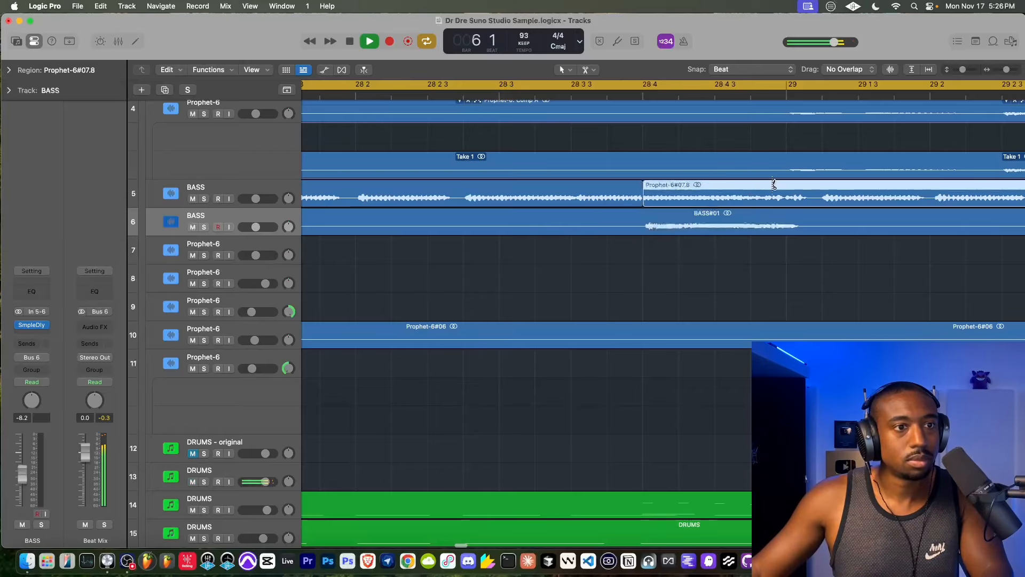
pyautogui.click(786, 192)
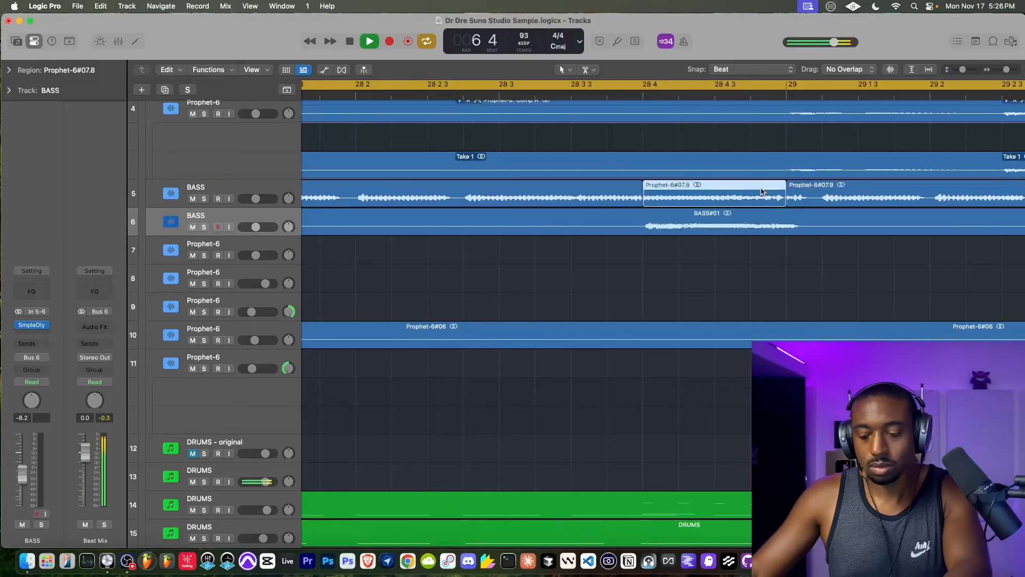
pyautogui.press('Delete')
# - Split the bass region on track 5 at 32 4, delete the piece up to bar 33 and save the project
pyautogui.hscroll(8, 761, 192)
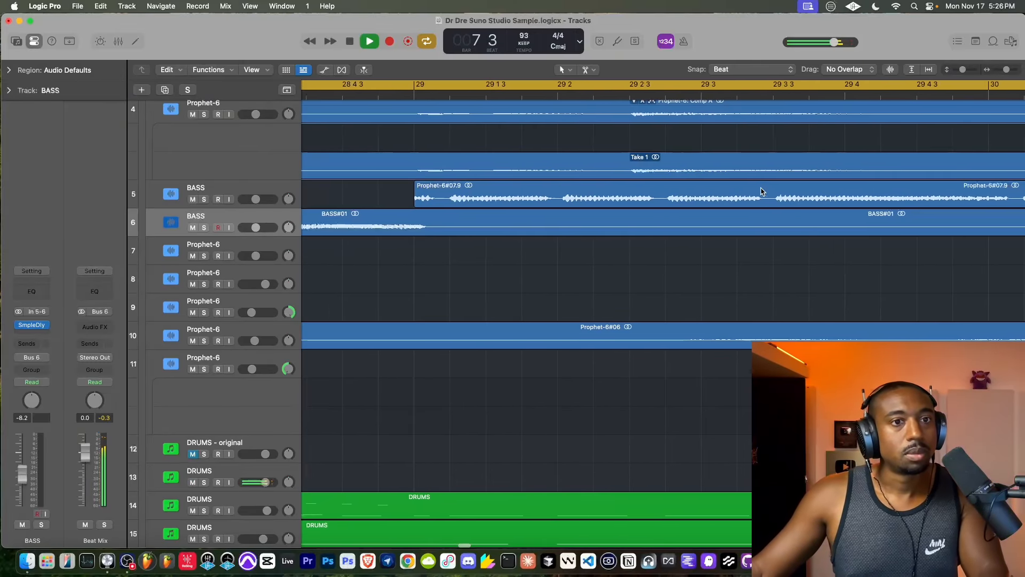
pyautogui.hscroll(10, 761, 192)
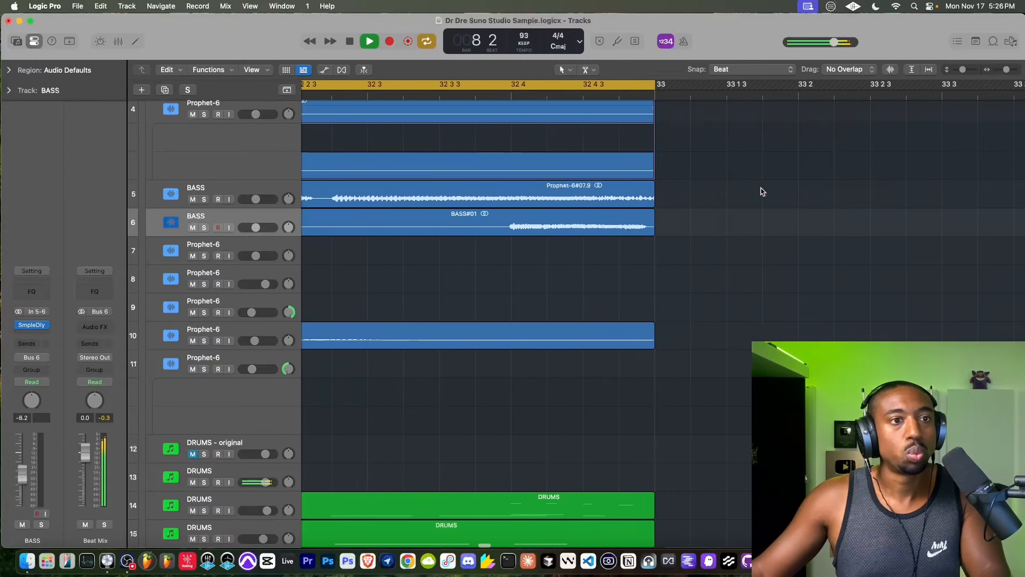
pyautogui.hscroll(2, 762, 192)
pyautogui.keyDown('super'); pyautogui.click(493, 195); pyautogui.keyUp('super')
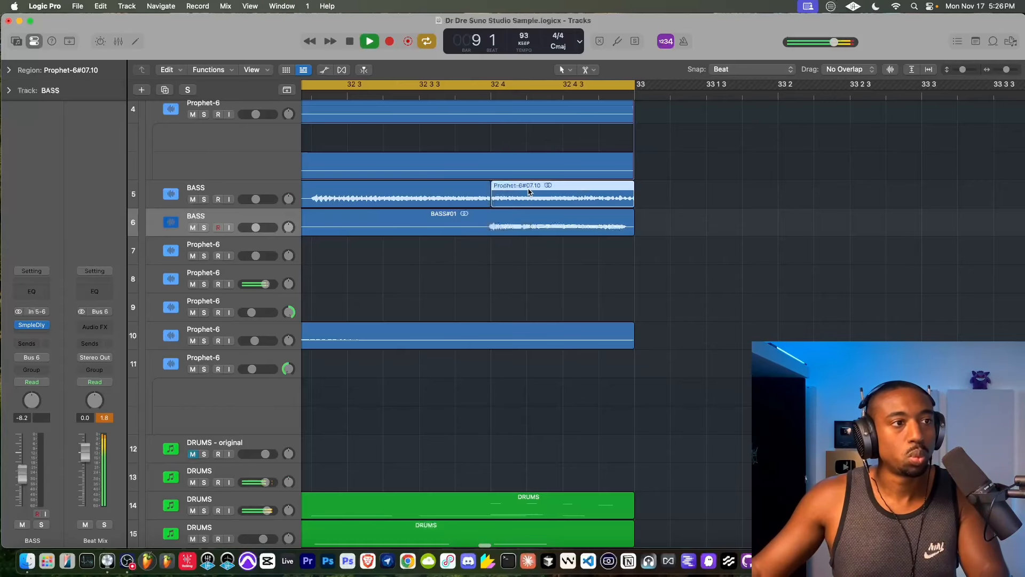
pyautogui.press('Delete')
pyautogui.press('super+s')
# - Look over the whole arrangement back to bar 1, from the Beat Mix and bass tracks down to the drum and percussion tracks
pyautogui.scroll(5, 434, 247)
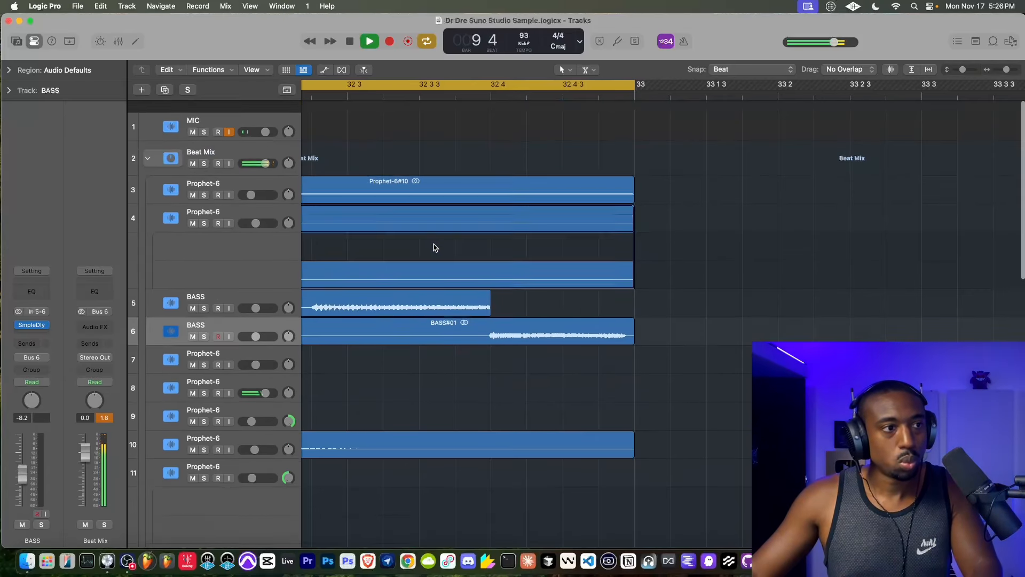
pyautogui.scroll(-5, 435, 248)
pyautogui.hscroll(-10, 434, 247)
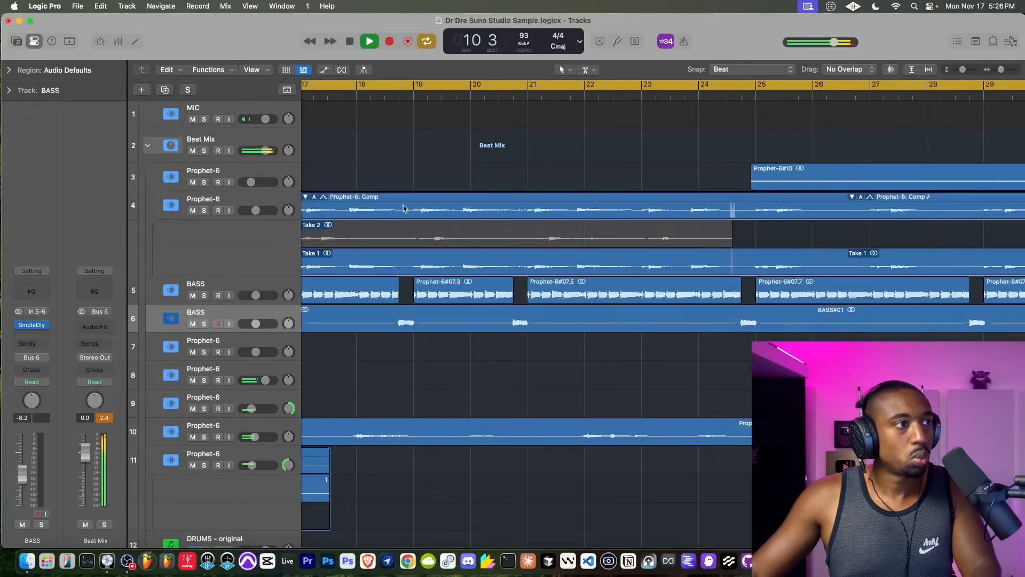
pyautogui.hscroll(-10, 438, 223)
pyautogui.scroll(-5, 437, 228)
pyautogui.hscroll(-2, 437, 229)
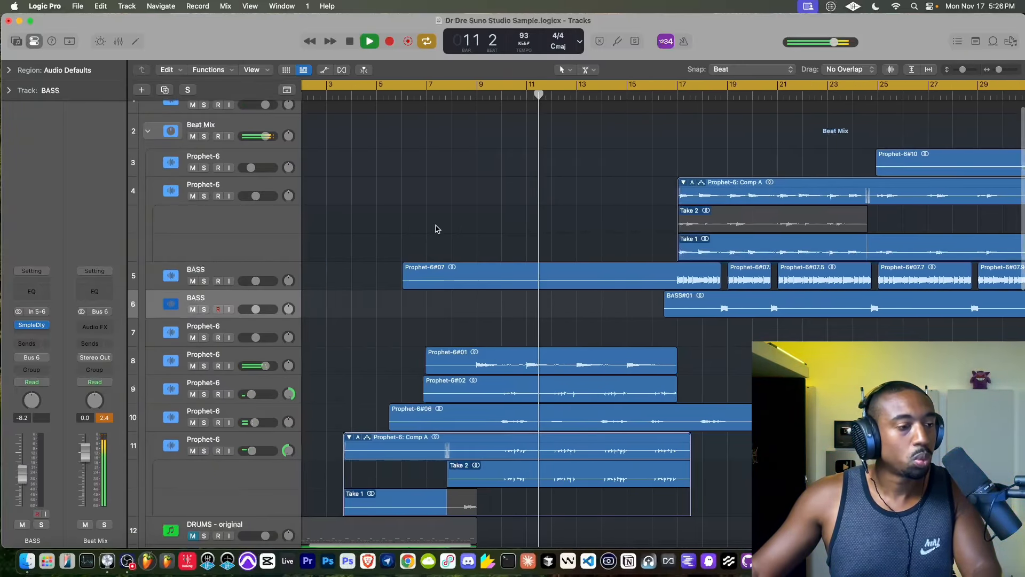
pyautogui.scroll(-7, 435, 229)
pyautogui.hscroll(-1, 436, 228)
pyautogui.scroll(-3, 436, 228)
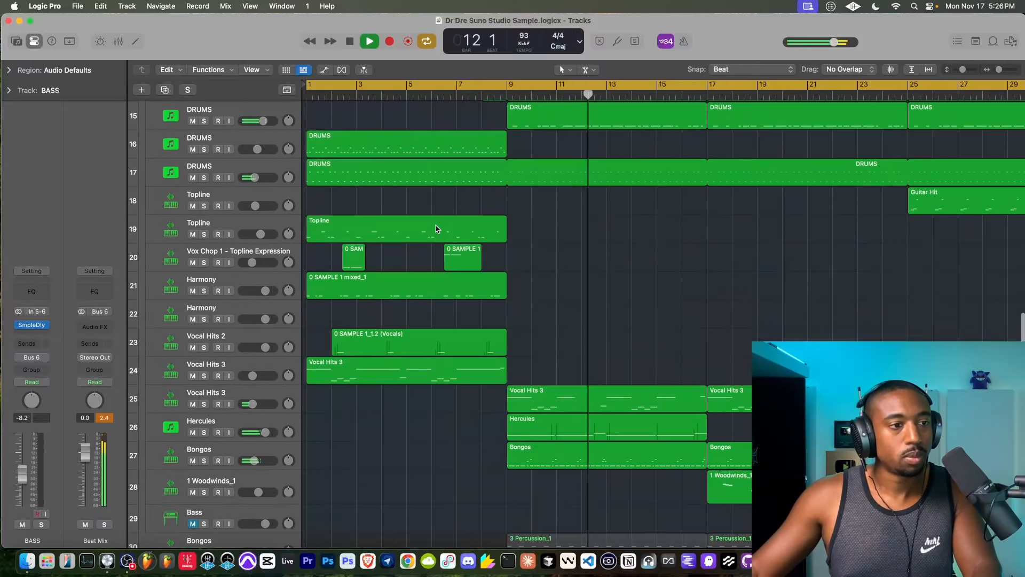
pyautogui.scroll(-2, 435, 229)
pyautogui.scroll(15, 435, 228)
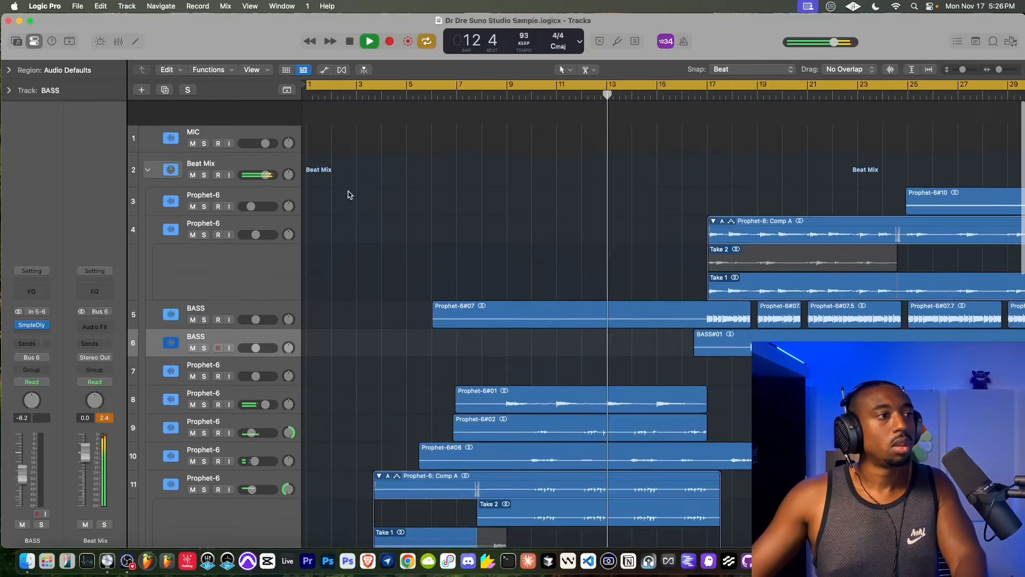
pyautogui.scroll(-1, 348, 195)
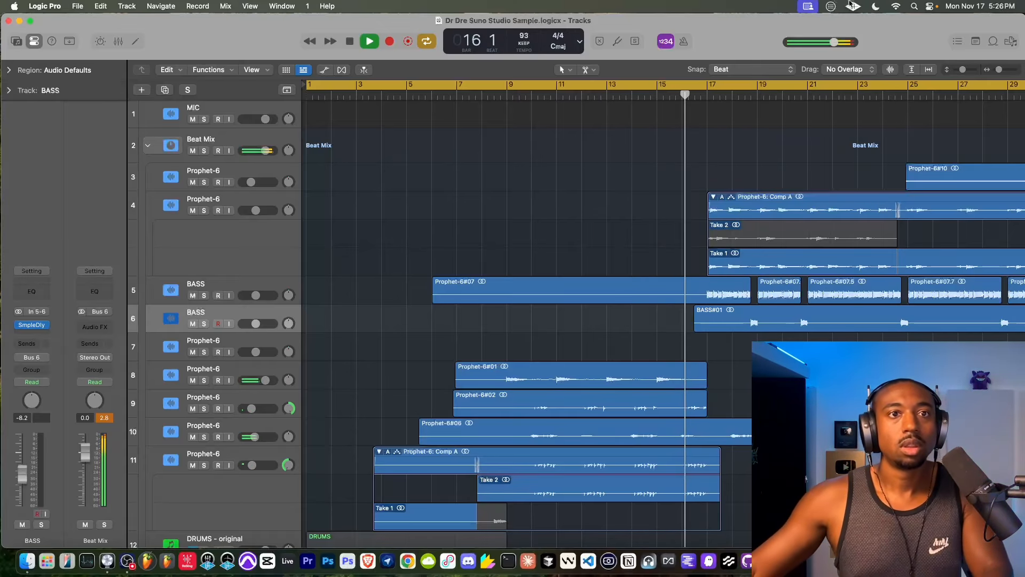
# - Open the project notes for editing and write "Rock the party"
pyautogui.click(975, 42)
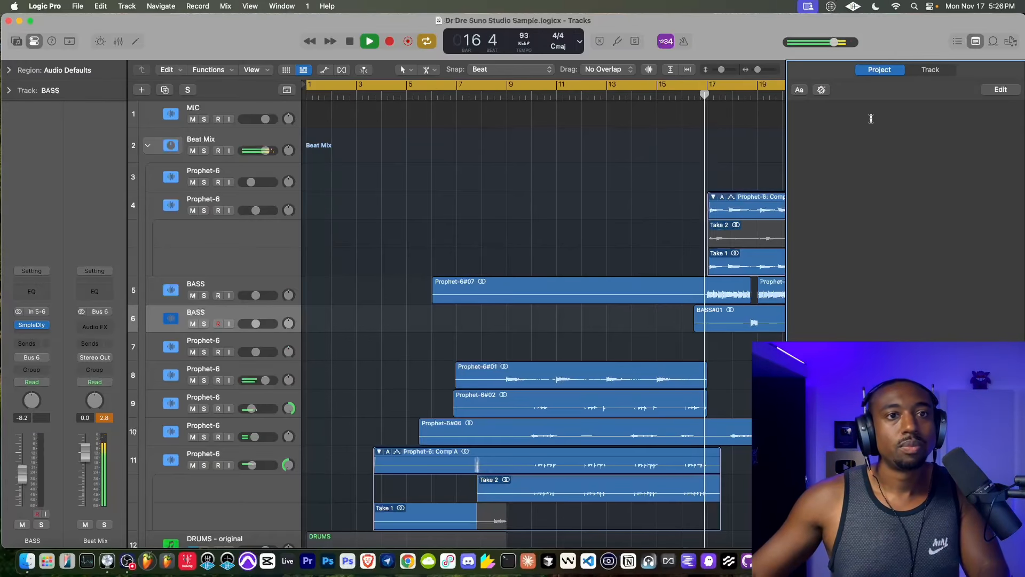
pyautogui.click(999, 89)
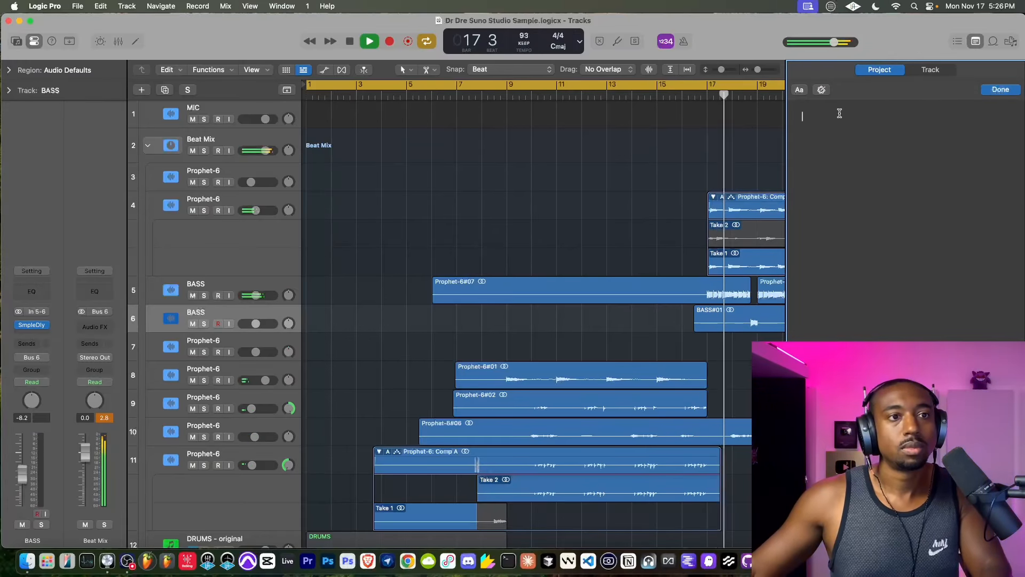
pyautogui.write('Rock the part')
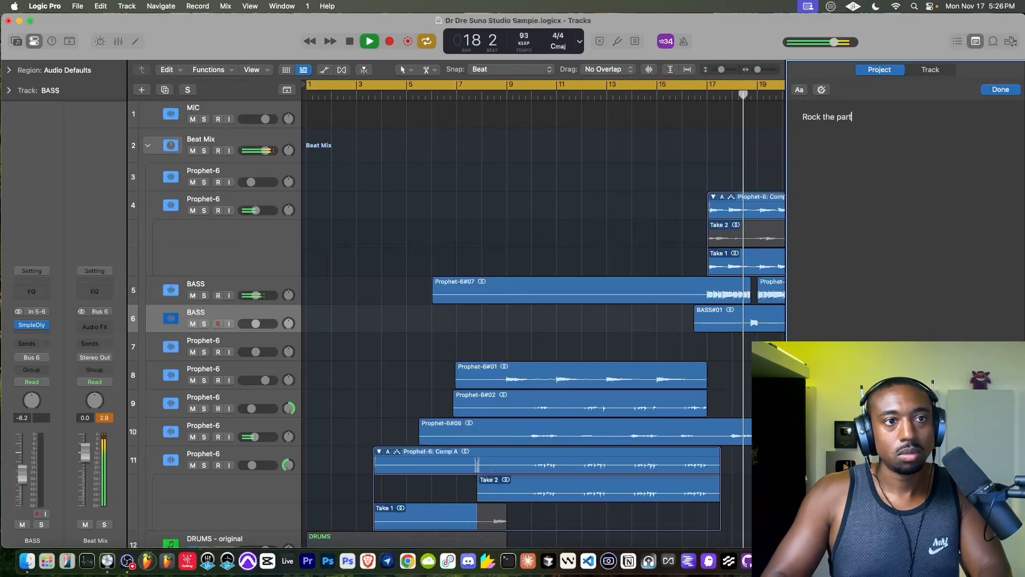
pyautogui.write('y')
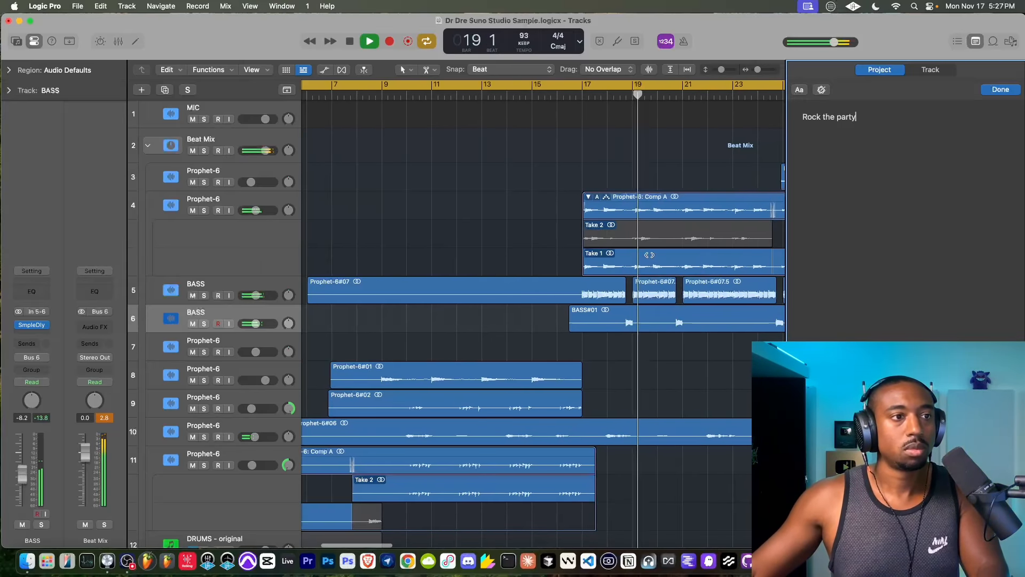
# - Hide the inspector and look along the arrangement around and beyond bar 33
pyautogui.scroll(-5, 649, 254)
pyautogui.press('i')
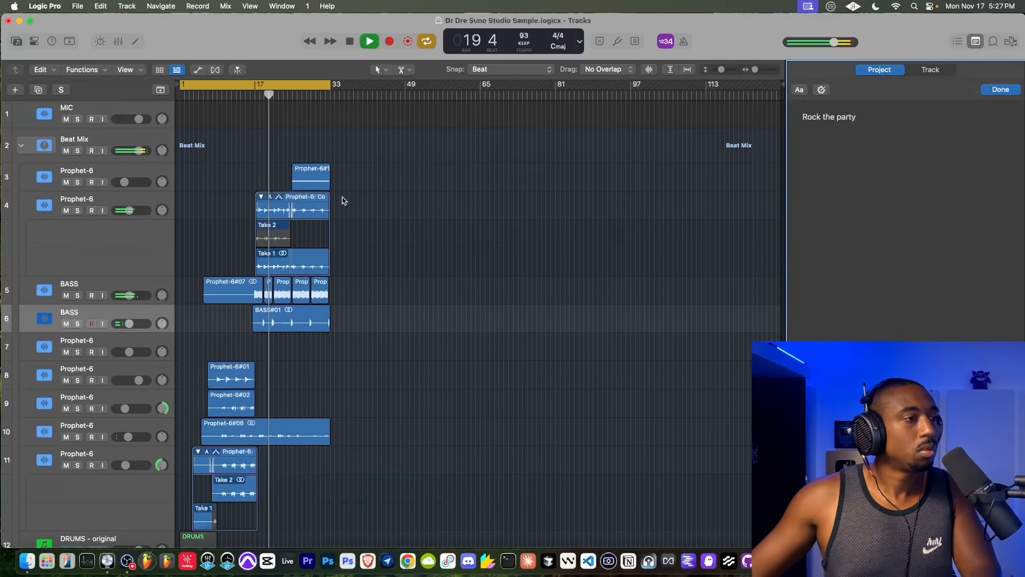
pyautogui.scroll(5, 361, 218)
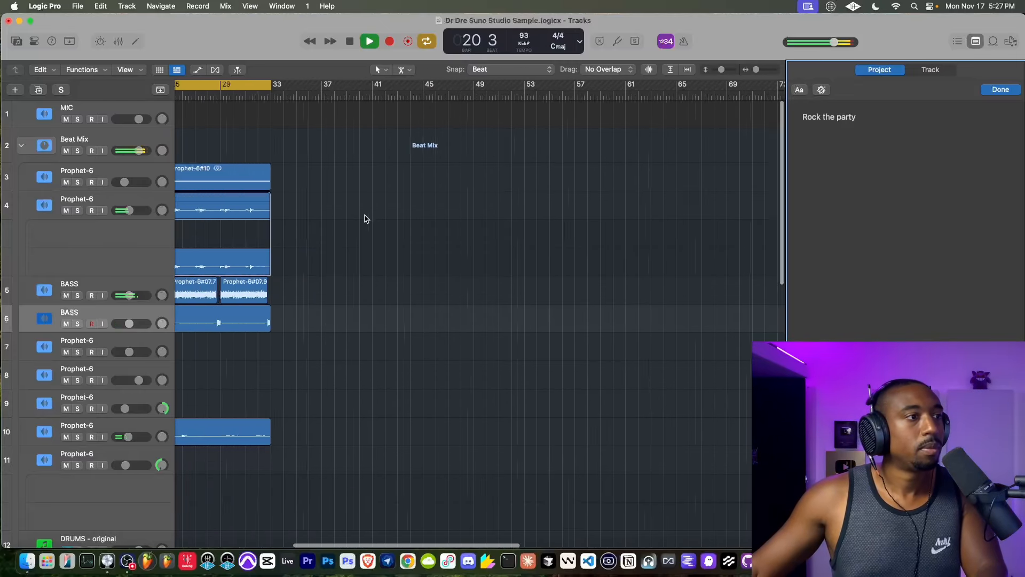
pyautogui.scroll(-5, 365, 218)
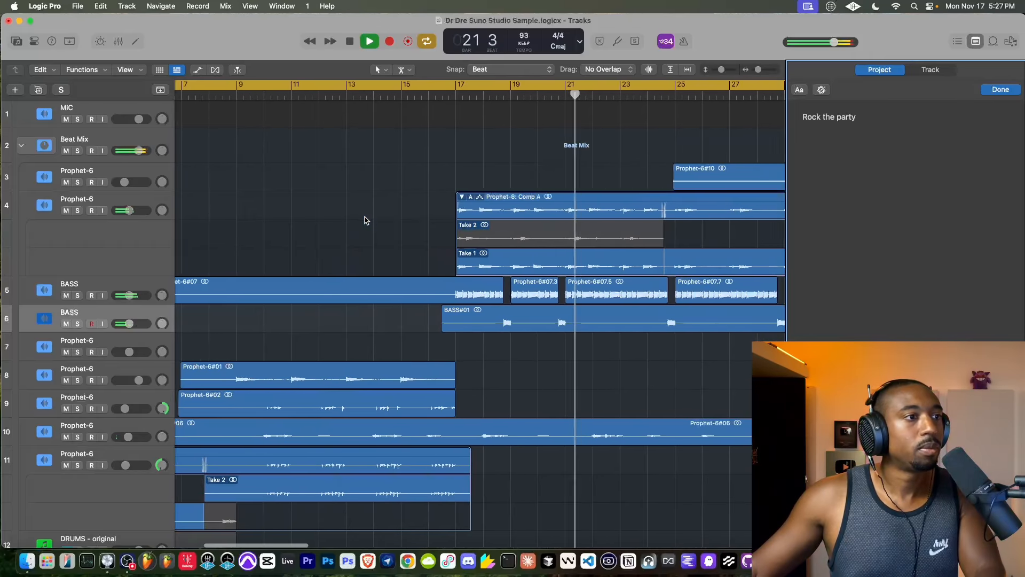
# - Replace the project note with "Damages", a blank line, "Scandalous" and "Welcome to Los Angeles" on separate lines
pyautogui.moveTo(860, 120); pyautogui.dragTo(778, 120)
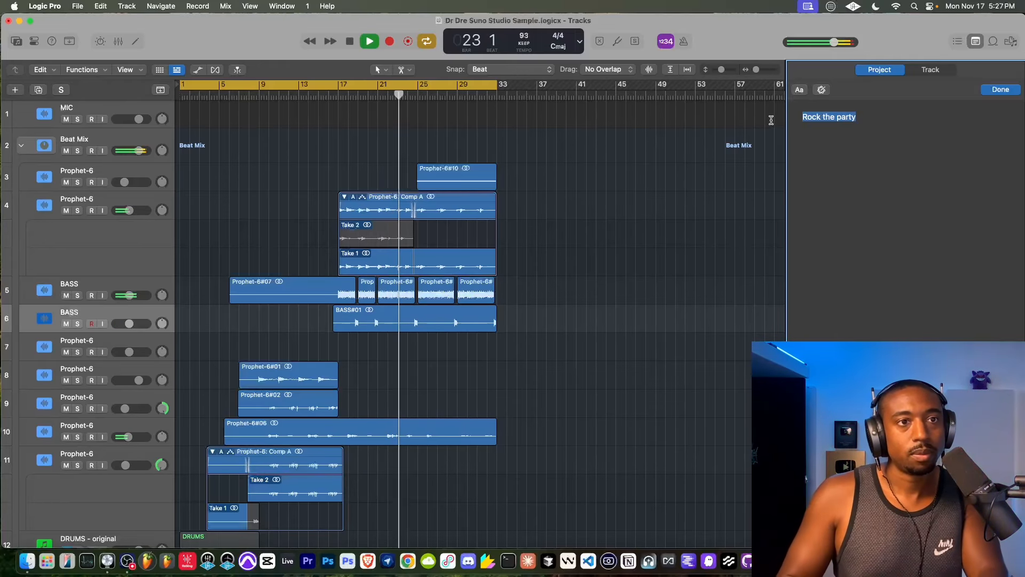
pyautogui.write('Scan')
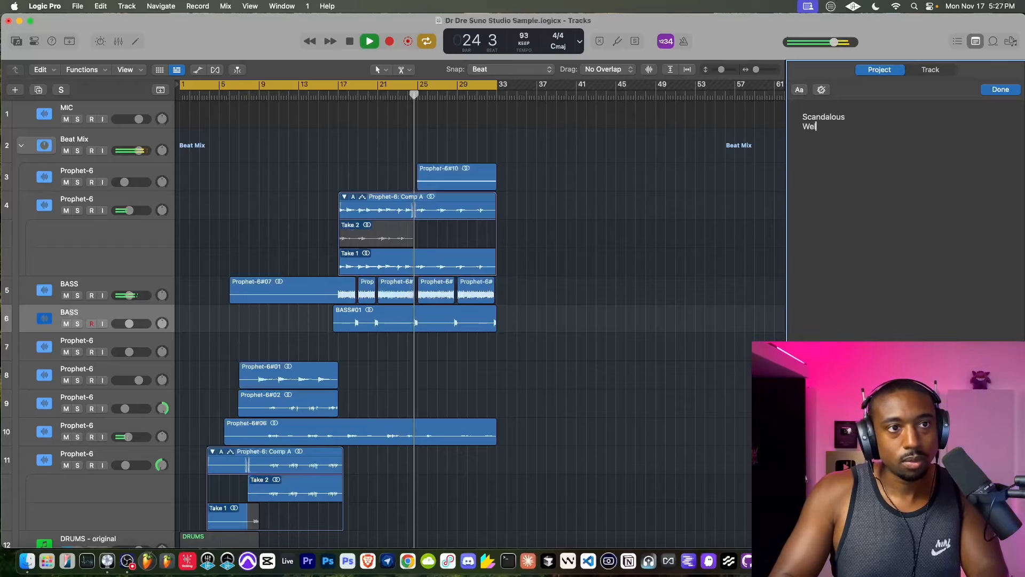
pyautogui.write('dalous')
pyautogui.press('Return')
pyautogui.write('Welcome to Los Ang')
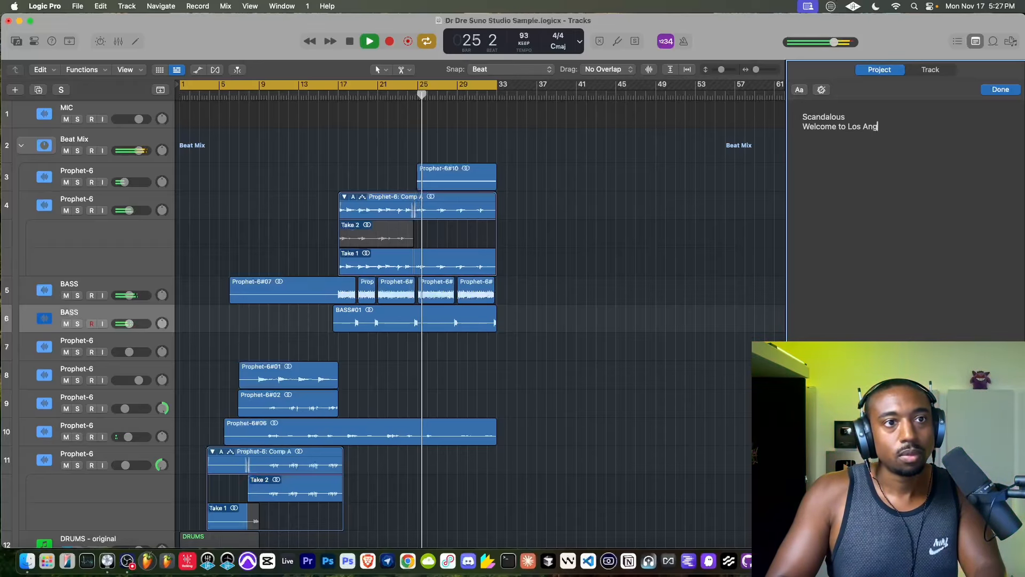
pyautogui.write('eles')
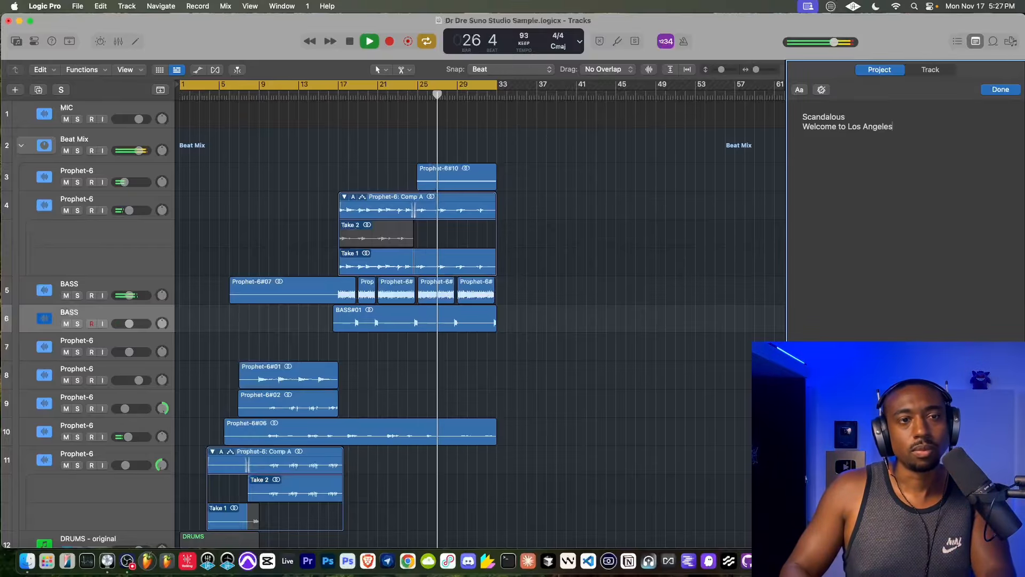
pyautogui.press('Return')
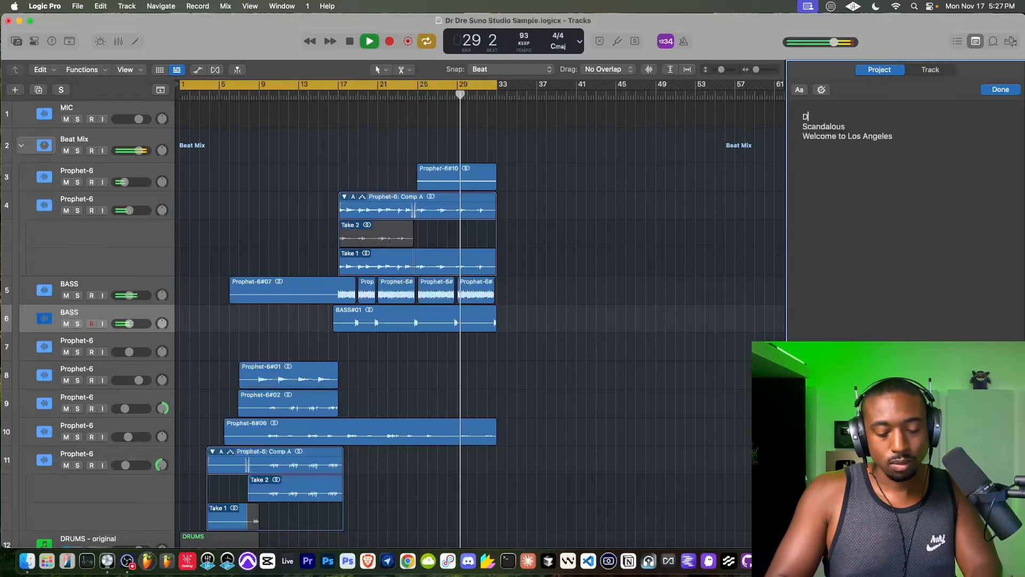
pyautogui.press('Return')
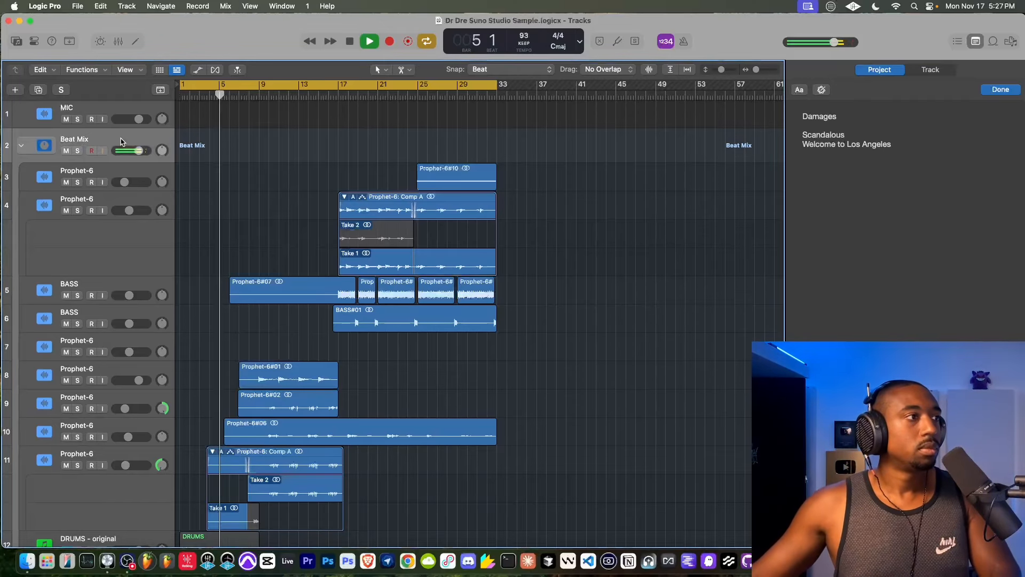
# - Show the inspector for the Beat Mix track, add an active Channel EQ to it and check the EQ's analyzer
pyautogui.press('i')
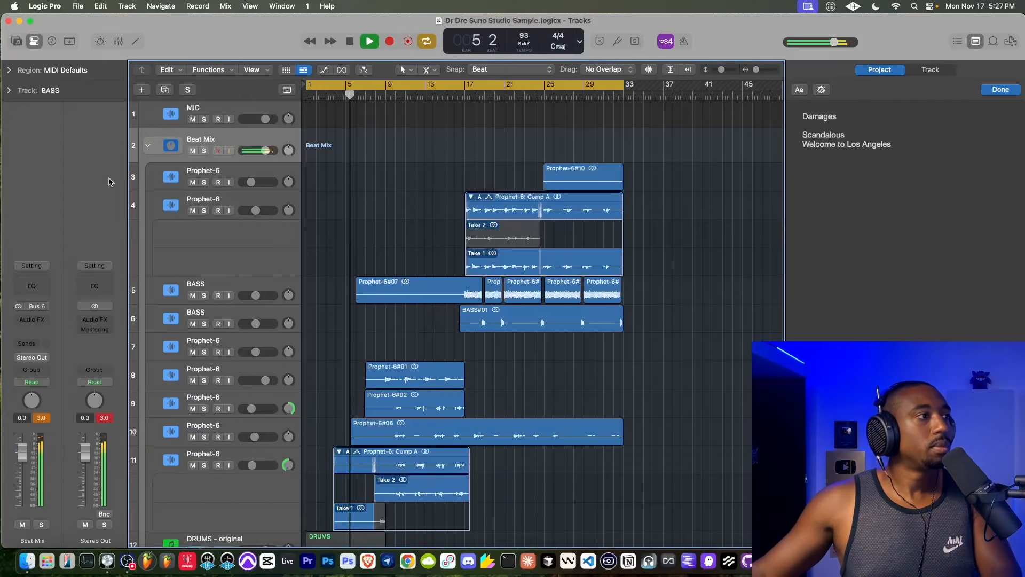
pyautogui.click(33, 285)
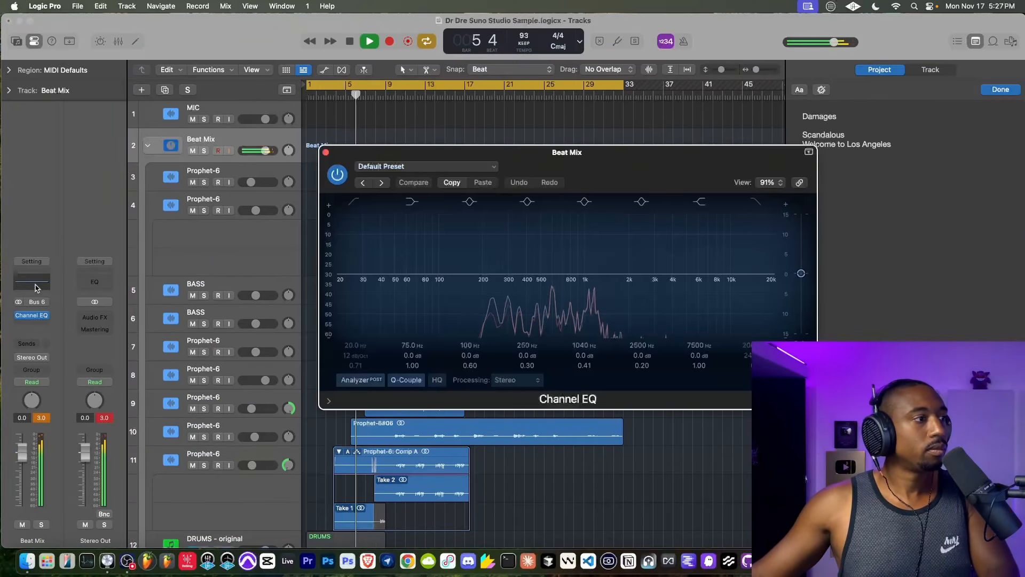
pyautogui.click(20, 316)
pyautogui.click(32, 315)
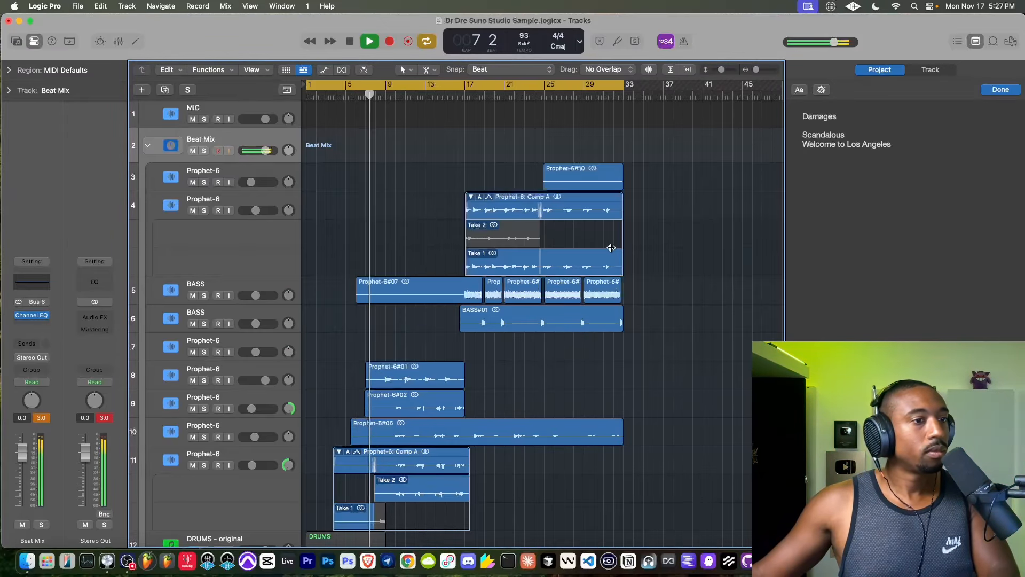
pyautogui.click(32, 315)
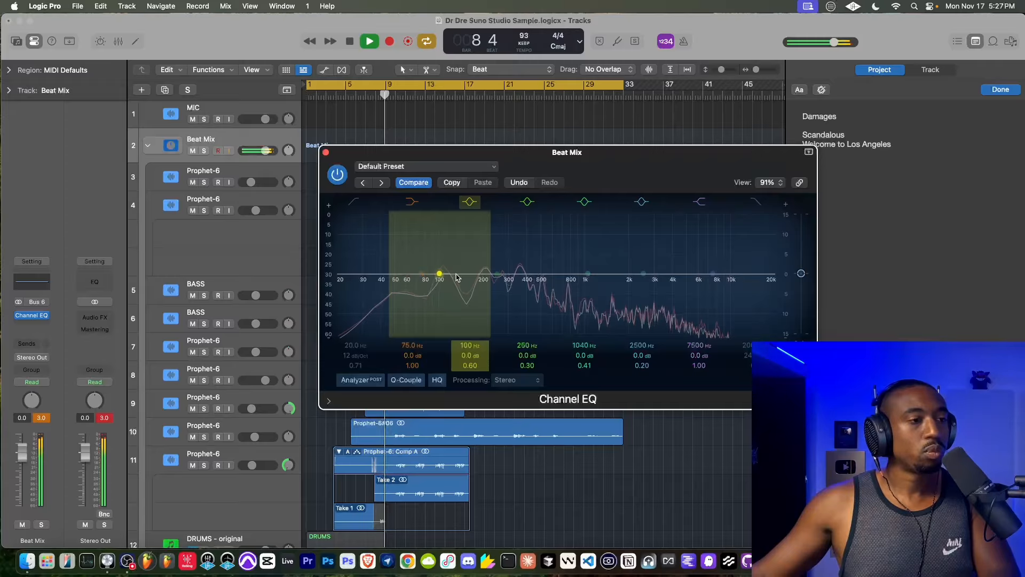
pyautogui.click(326, 152)
pyautogui.click(38, 324)
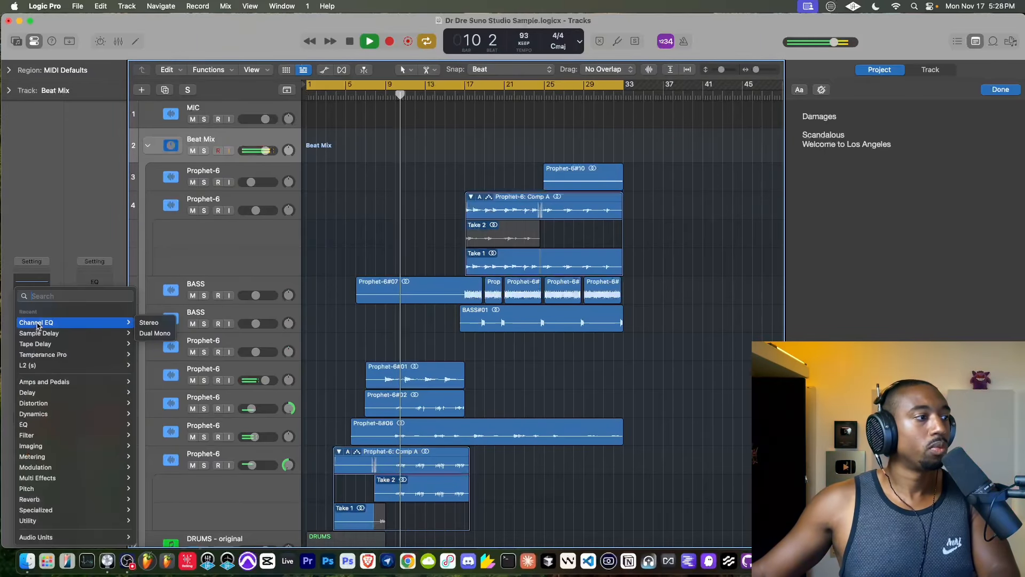
pyautogui.write('compres')
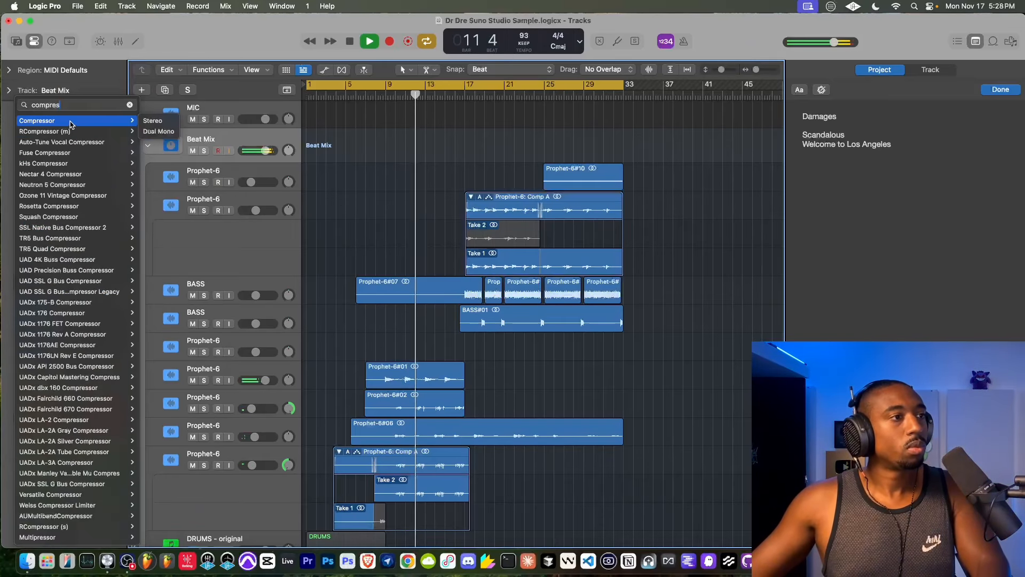
pyautogui.click(130, 106)
pyautogui.click(42, 244)
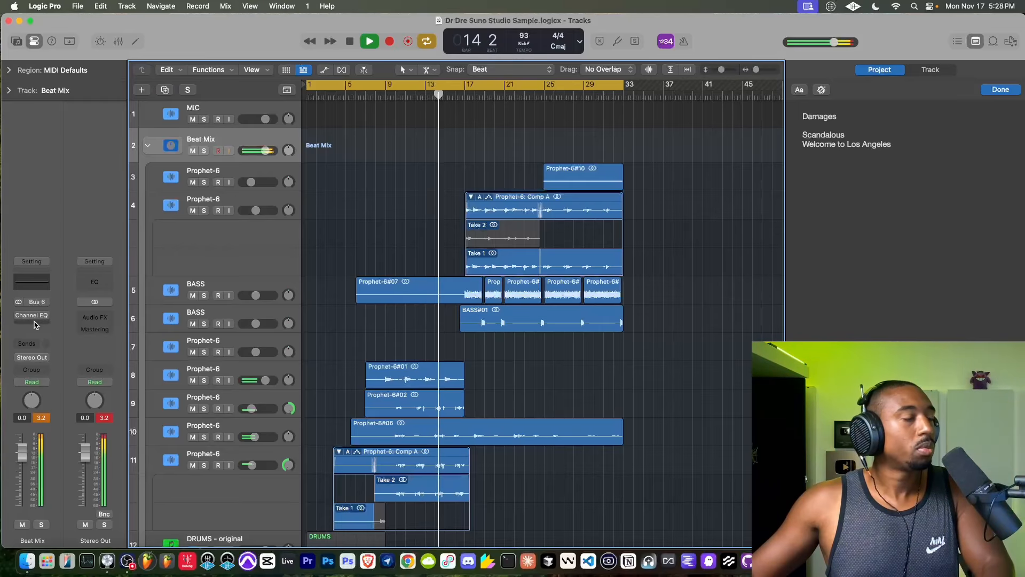
# - Add an Expander after the Channel EQ on Beat Mix, set output clip to Off and threshold to -29 dB, and bypass it
pyautogui.click(34, 324)
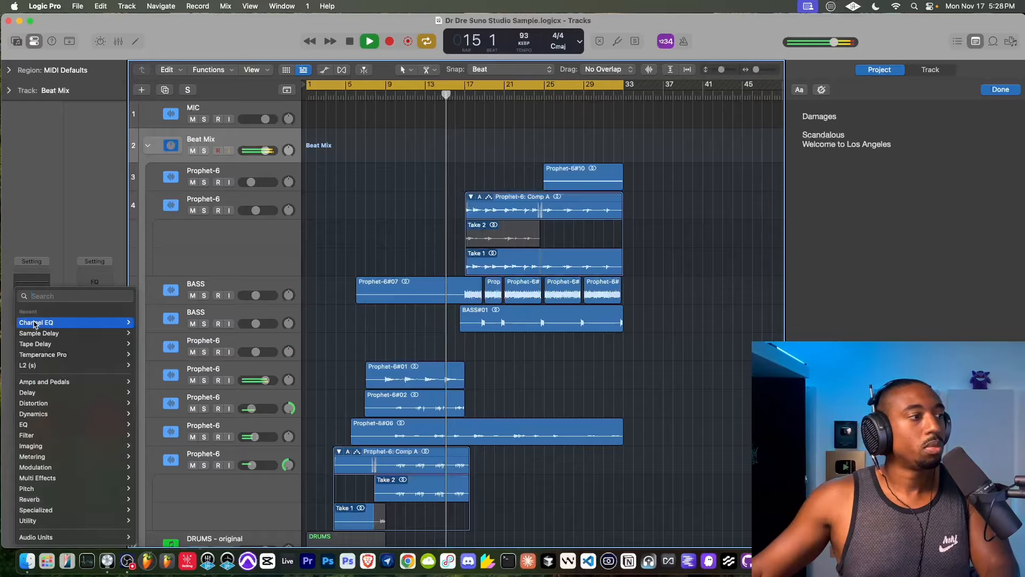
pyautogui.write('expand')
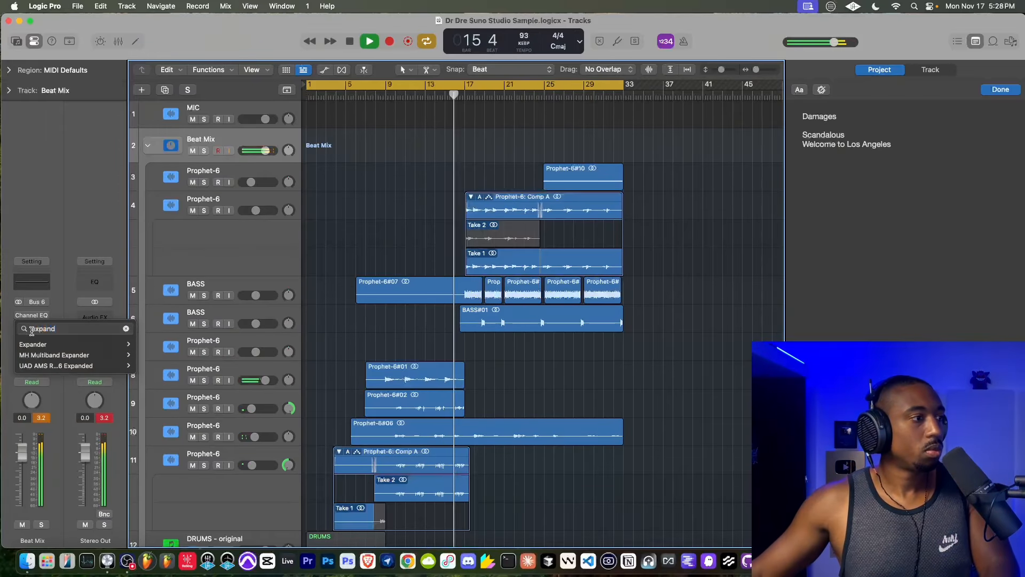
pyautogui.press('Down')
pyautogui.press('Return')
pyautogui.click(674, 266)
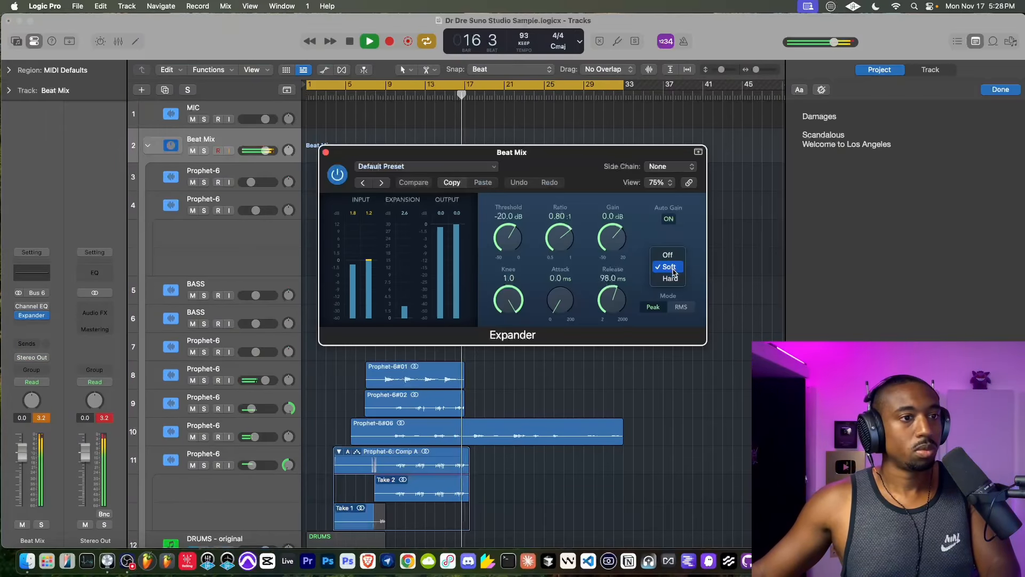
pyautogui.moveTo(507, 235); pyautogui.dragTo(509, 245)
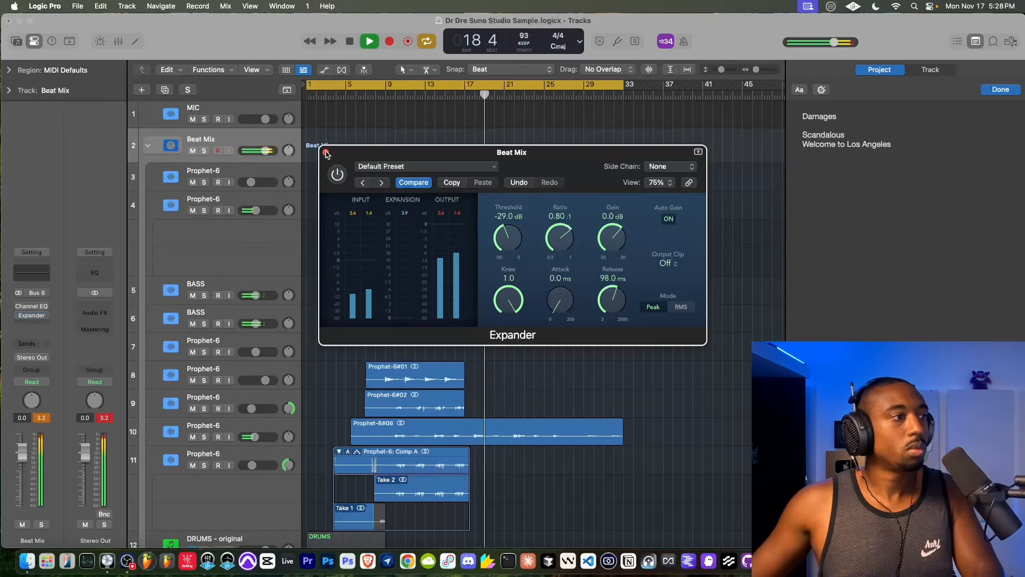
# - Remove the Expander from the Beat Mix track
pyautogui.click(45, 317)
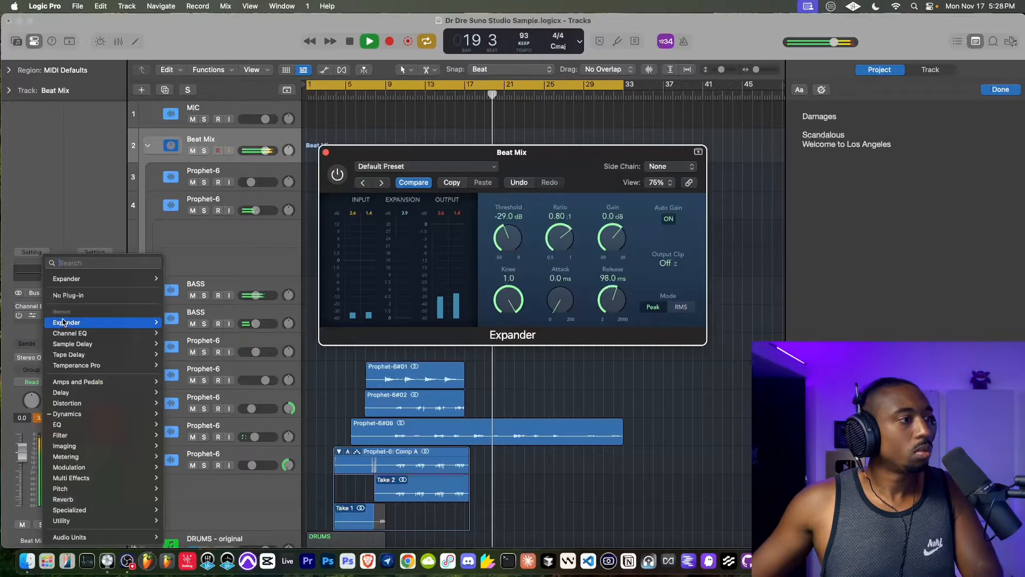
pyautogui.click(67, 300)
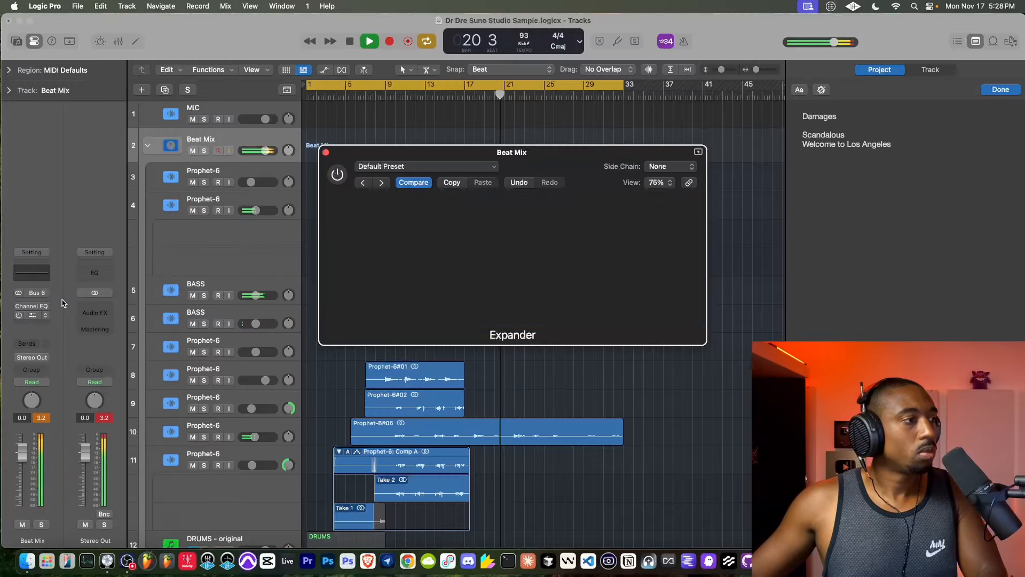
# - Remove the Channel EQ from the Beat Mix track and select the Prophet-6 track that holds the Comp A takes
pyautogui.click(46, 315)
pyautogui.click(77, 297)
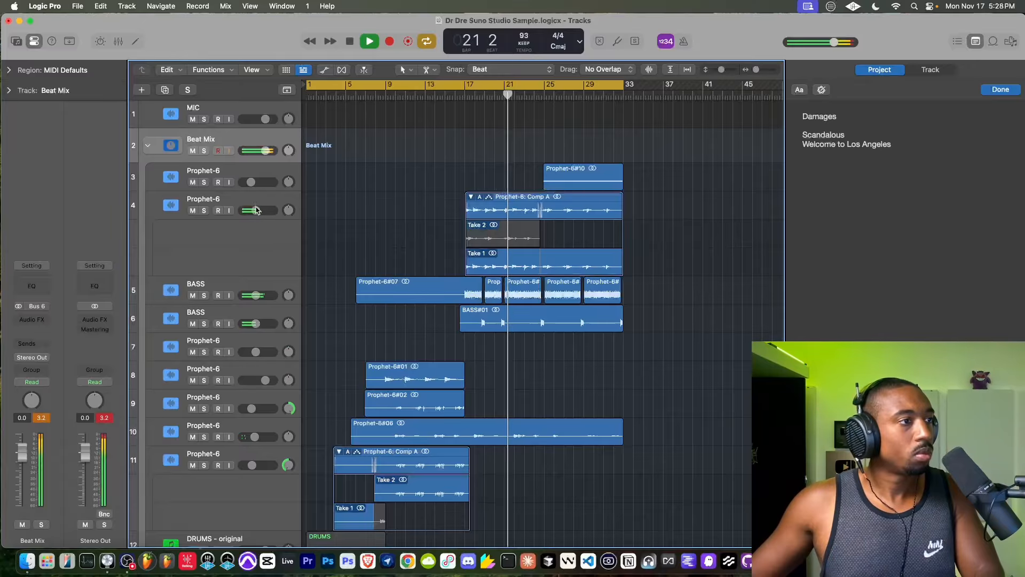
pyautogui.click(231, 242)
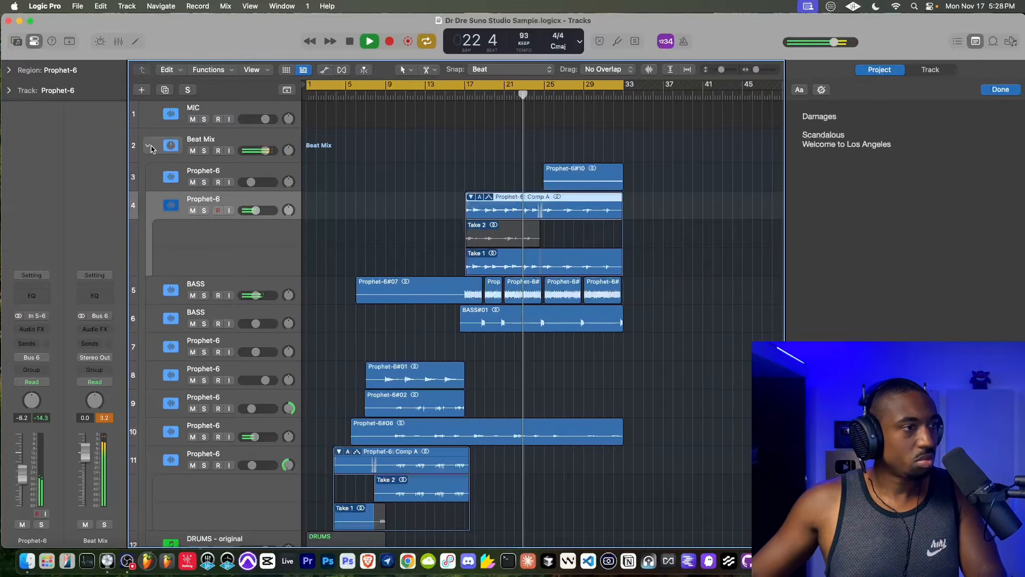
# - Rewrite the project note as "Cam-e-ras", "Dam-a-ges", "Scan-da-lous" and "Welcome to Los Angeles" on consecutive lines, with empty lines after them
pyautogui.click(838, 126)
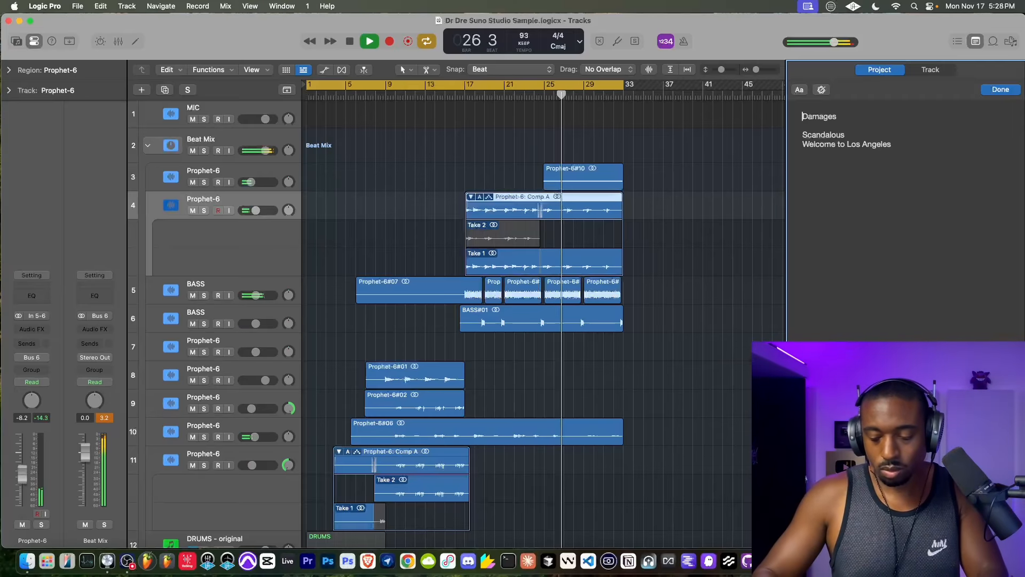
pyautogui.press('Return')
pyautogui.press('Up')
pyautogui.write('Cam')
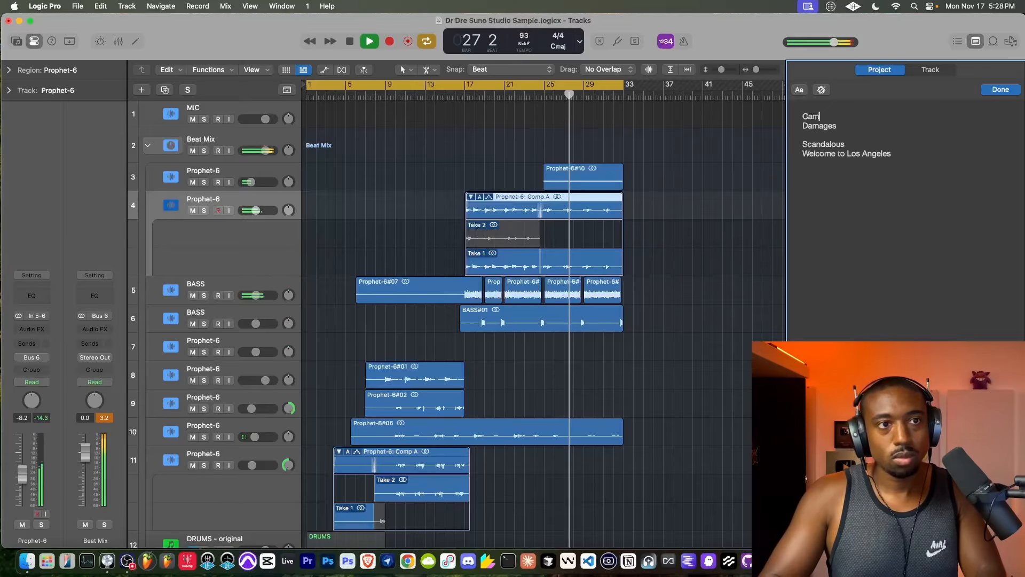
pyautogui.write('-e-ras')
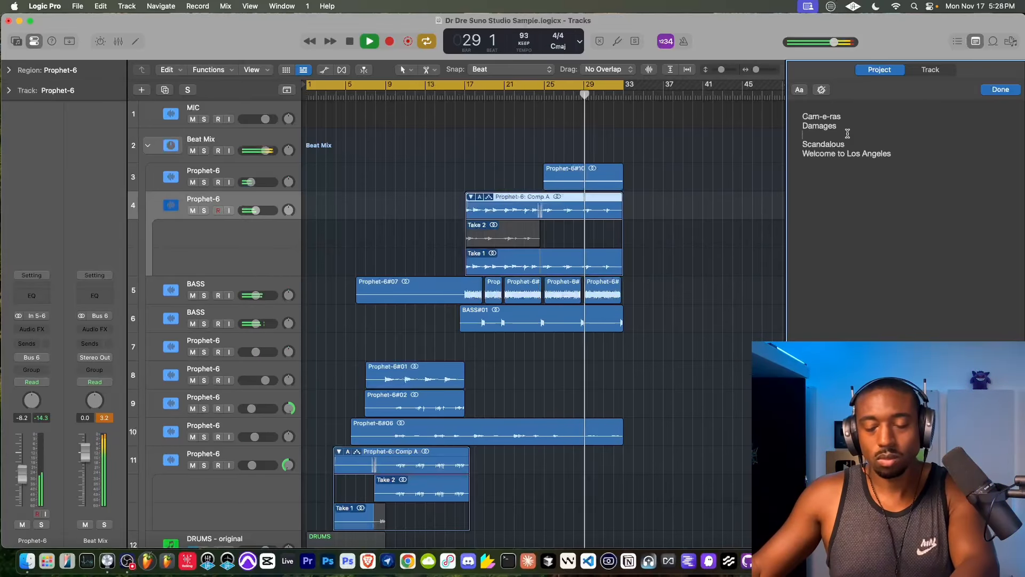
pyautogui.press('BackSpace')
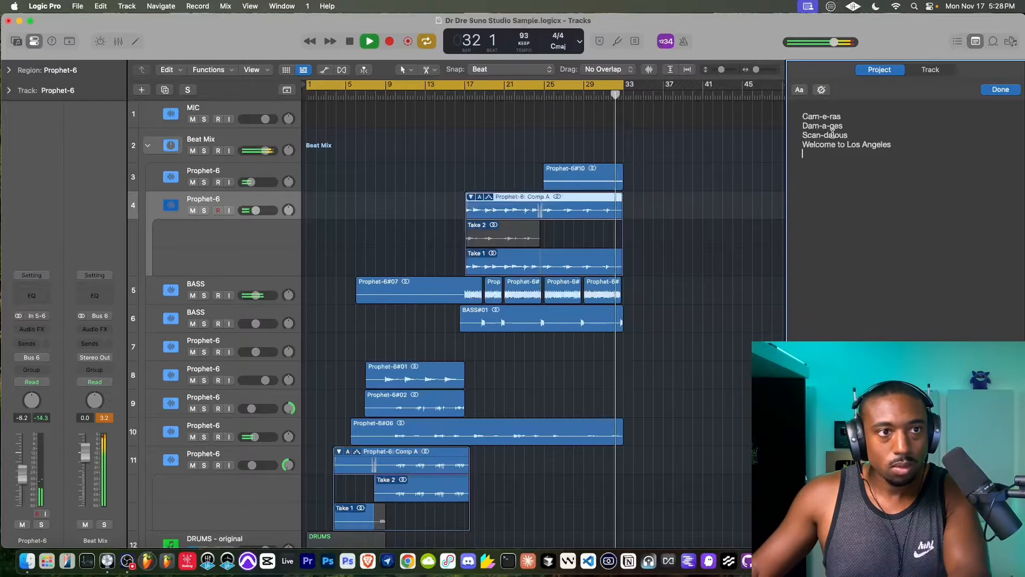
pyautogui.click(909, 149)
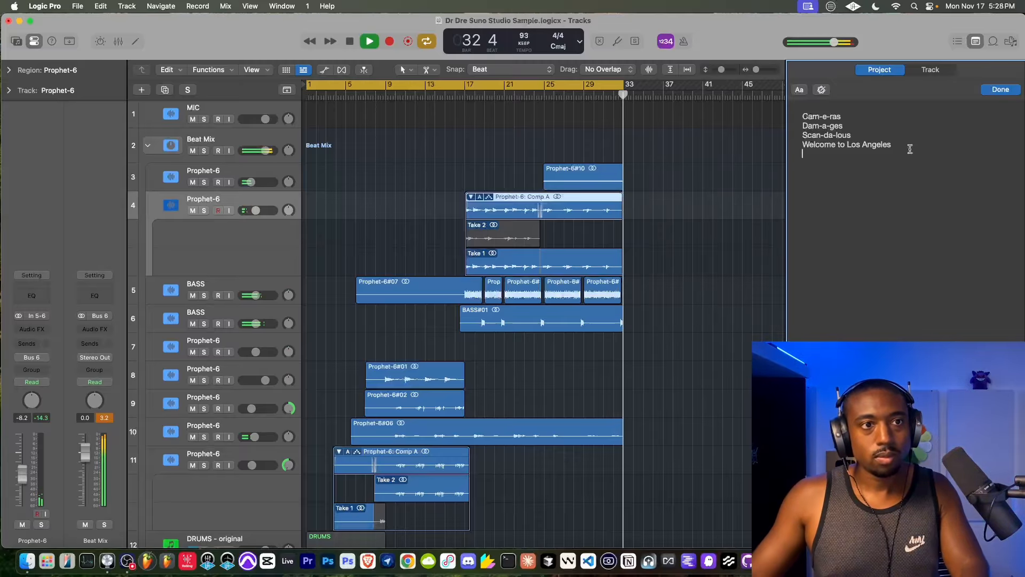
pyautogui.press('Return')
pyautogui.press('Return')
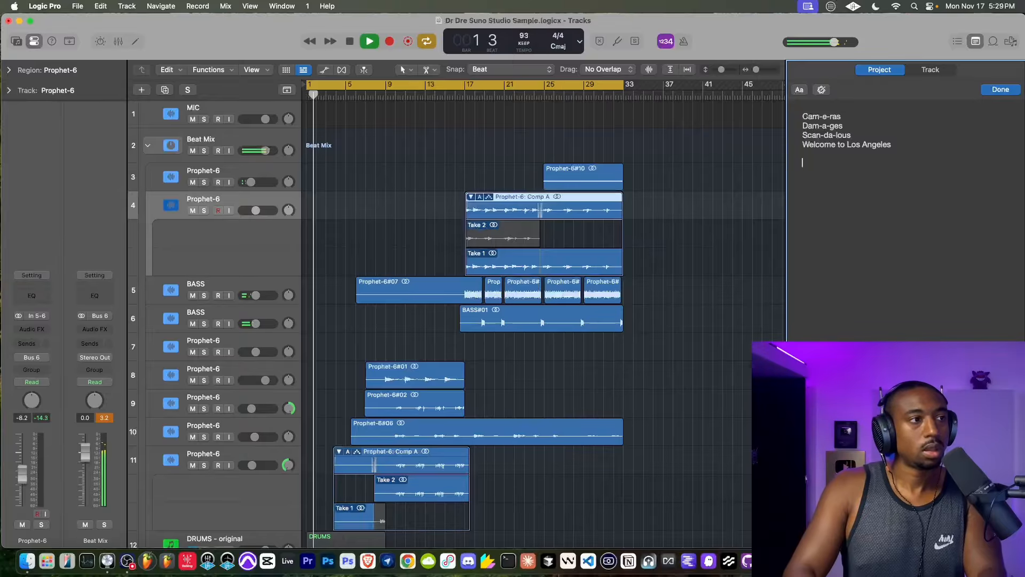
# - Turn on input monitoring for the MIC track and stop playback
pyautogui.click(229, 120)
pyautogui.press('space')
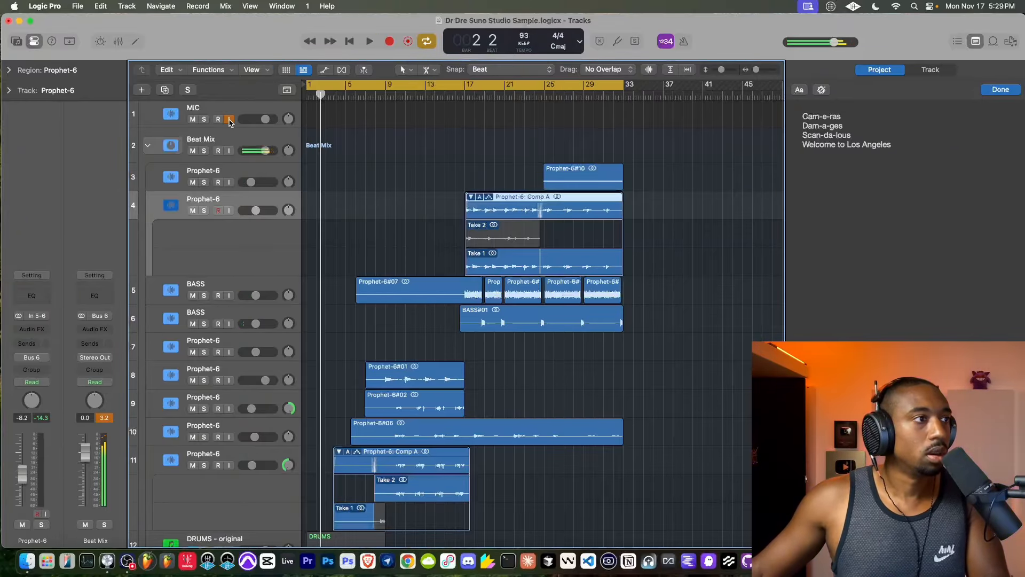
pyautogui.click(236, 110)
pyautogui.scroll(1, 378, 167)
pyautogui.scroll(-1, 378, 167)
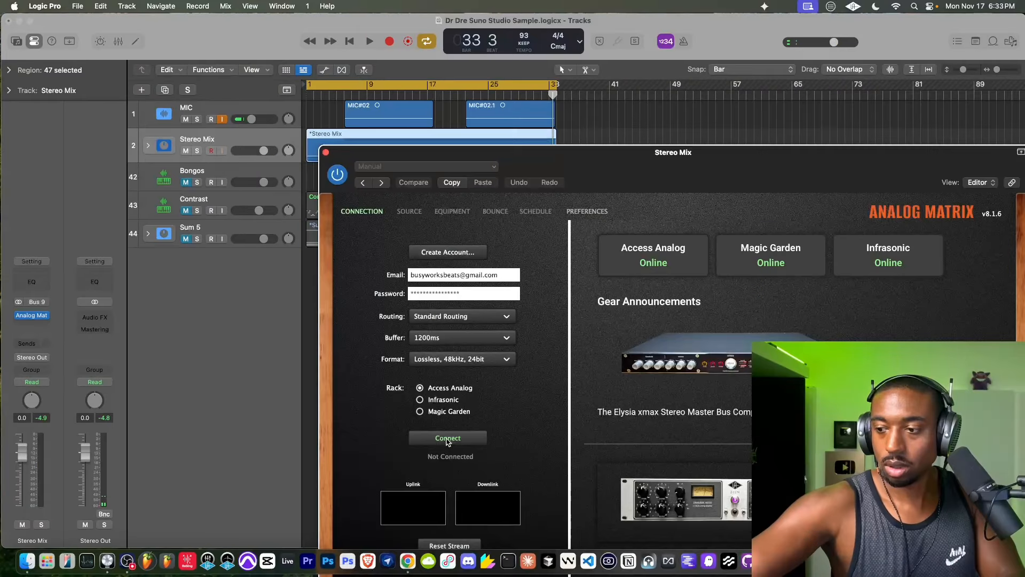
# - Connect the Analog Matrix plug-in on Stereo Mix to the Access Analog rack and show its equipment chain
pyautogui.moveTo(536, 155); pyautogui.dragTo(372, 119)
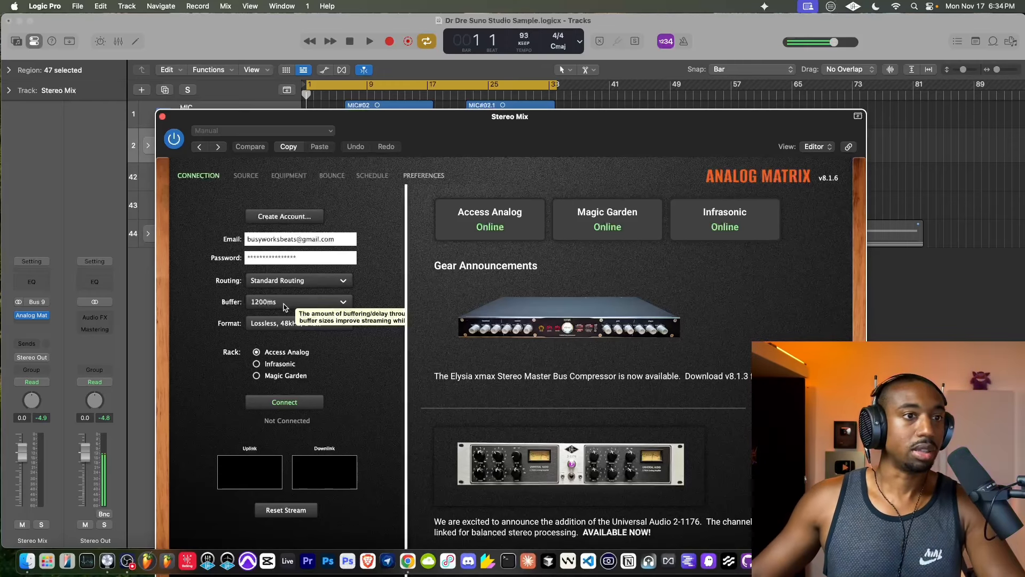
pyautogui.click(297, 402)
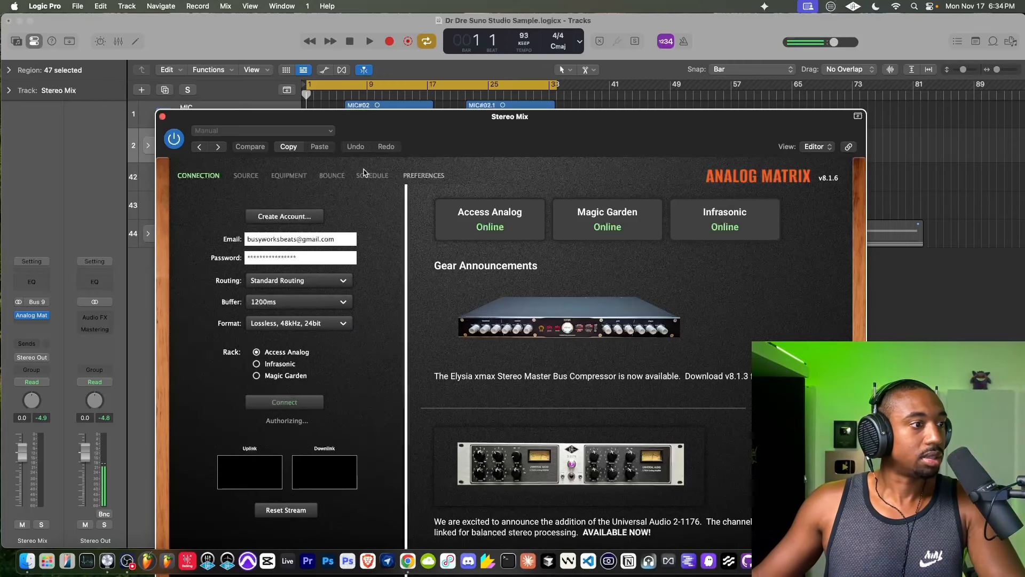
pyautogui.moveTo(390, 137); pyautogui.dragTo(272, 31)
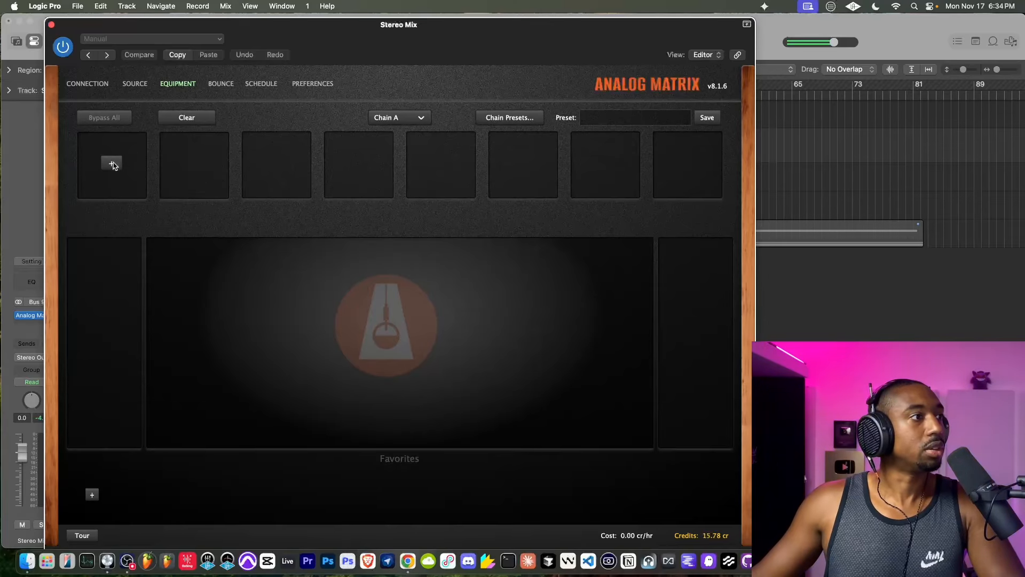
pyautogui.moveTo(231, 25); pyautogui.dragTo(260, 109)
# - Load the Tegeler Creme (#1) into the first chain slot and adjust its output and threshold during playback
pyautogui.press('space')
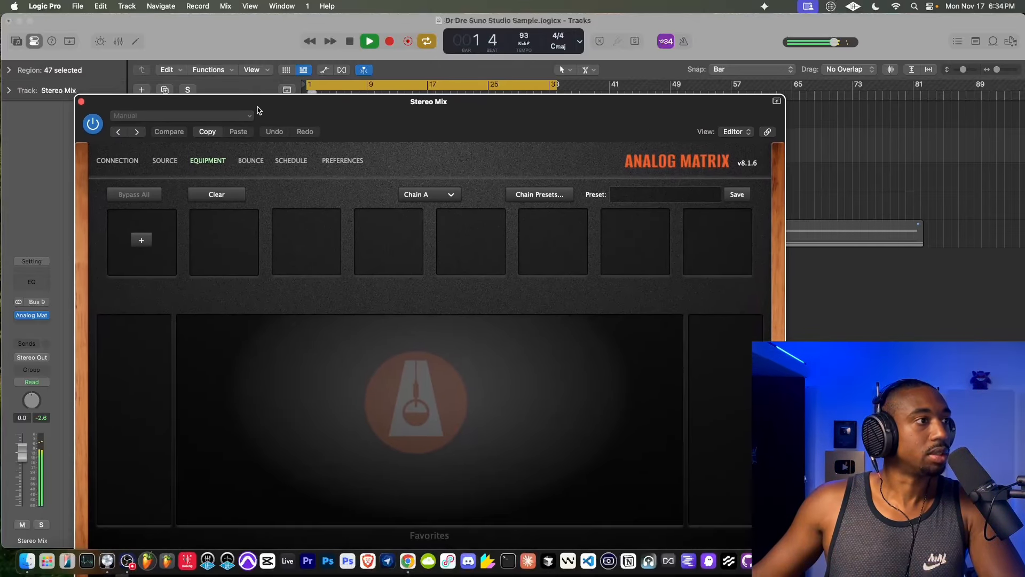
pyautogui.click(147, 240)
pyautogui.moveTo(158, 254)
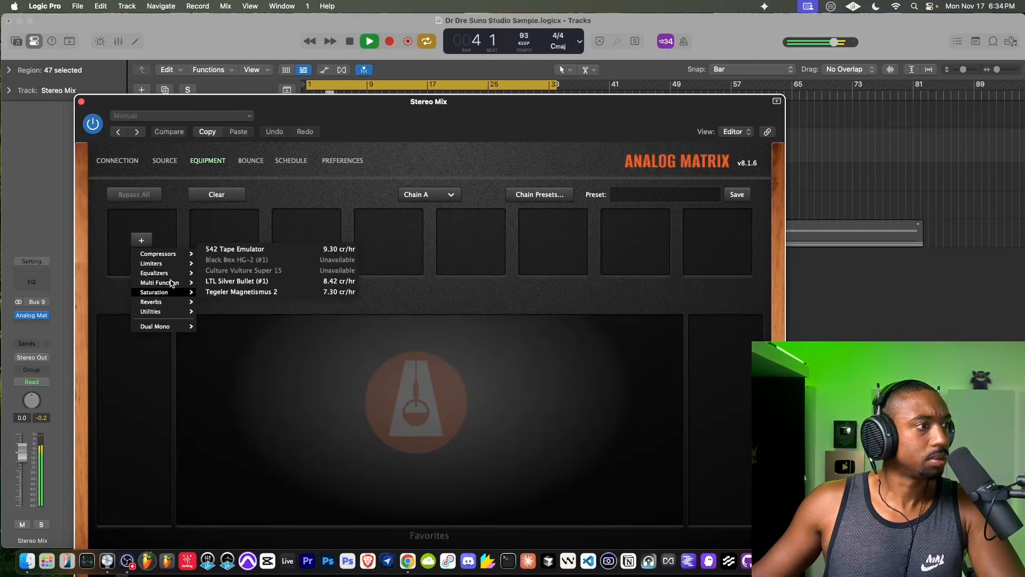
pyautogui.moveTo(169, 286)
pyautogui.click(238, 260)
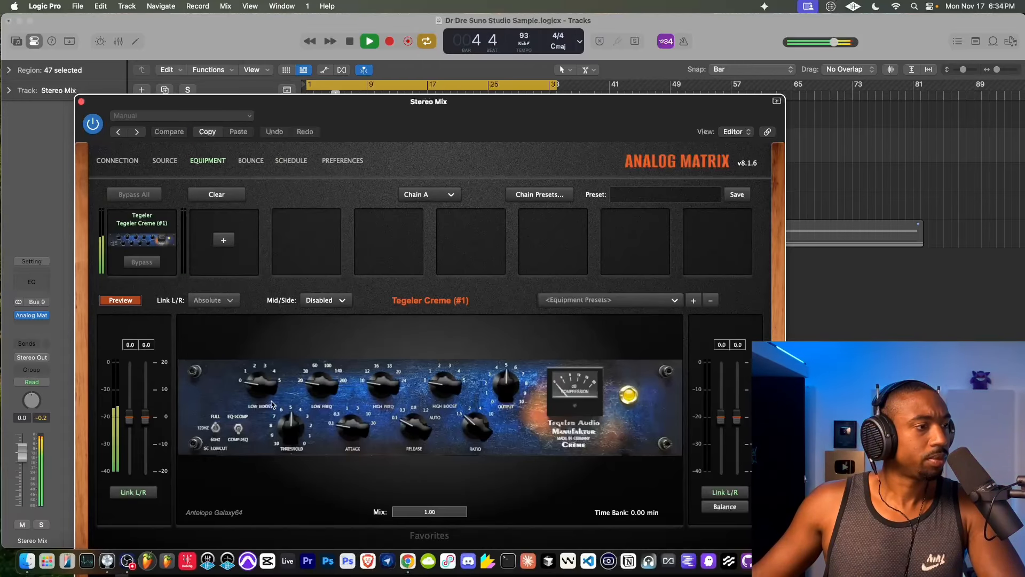
pyautogui.moveTo(491, 384); pyautogui.dragTo(423, 485)
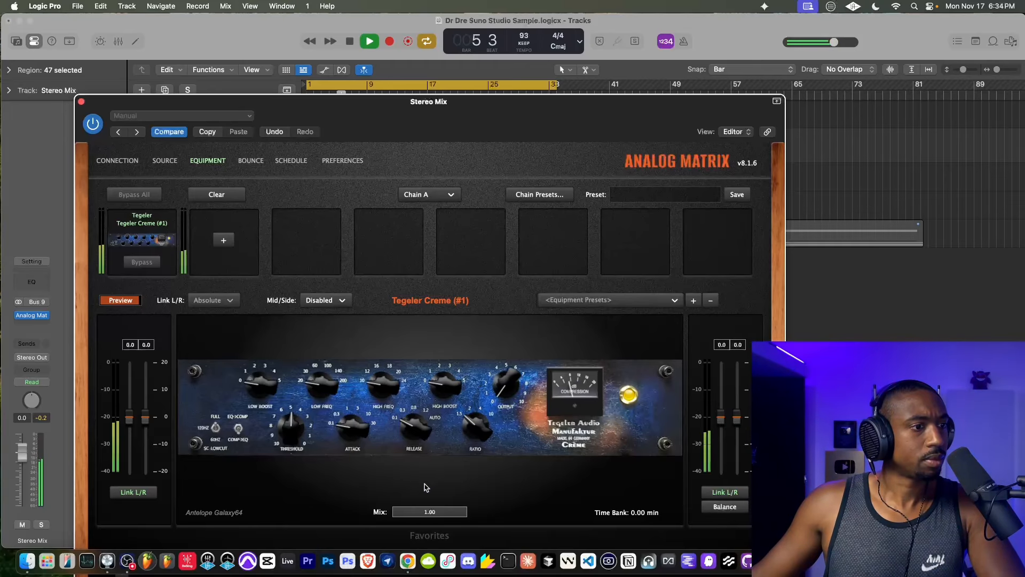
pyautogui.moveTo(288, 428); pyautogui.dragTo(305, 356)
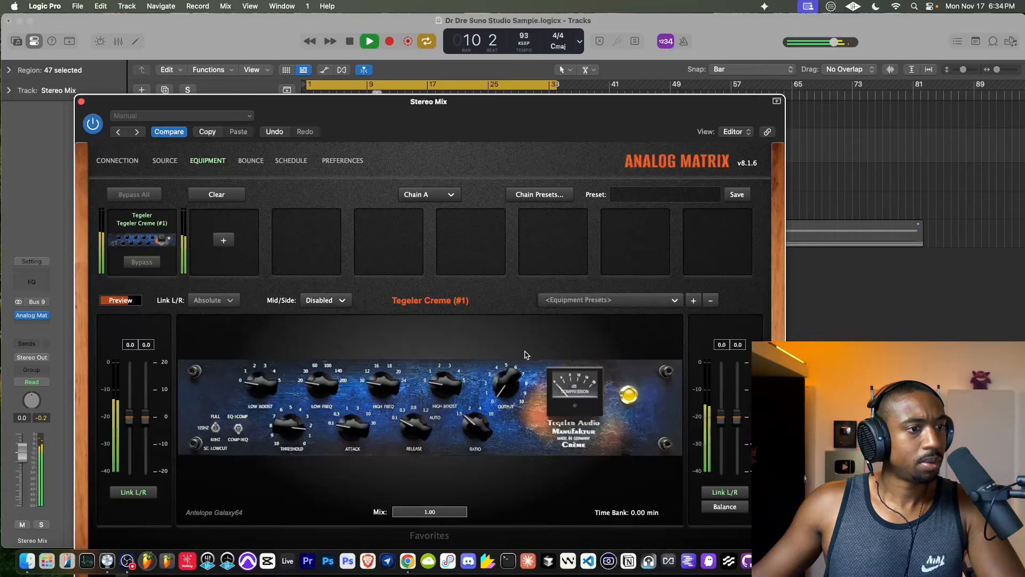
pyautogui.click(567, 196)
pyautogui.moveTo(528, 218)
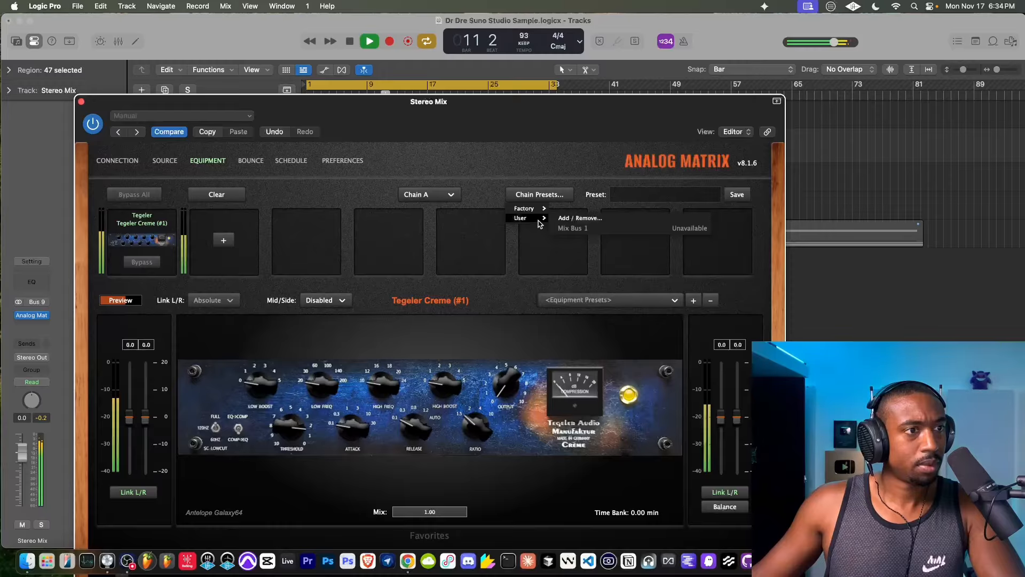
pyautogui.click(589, 197)
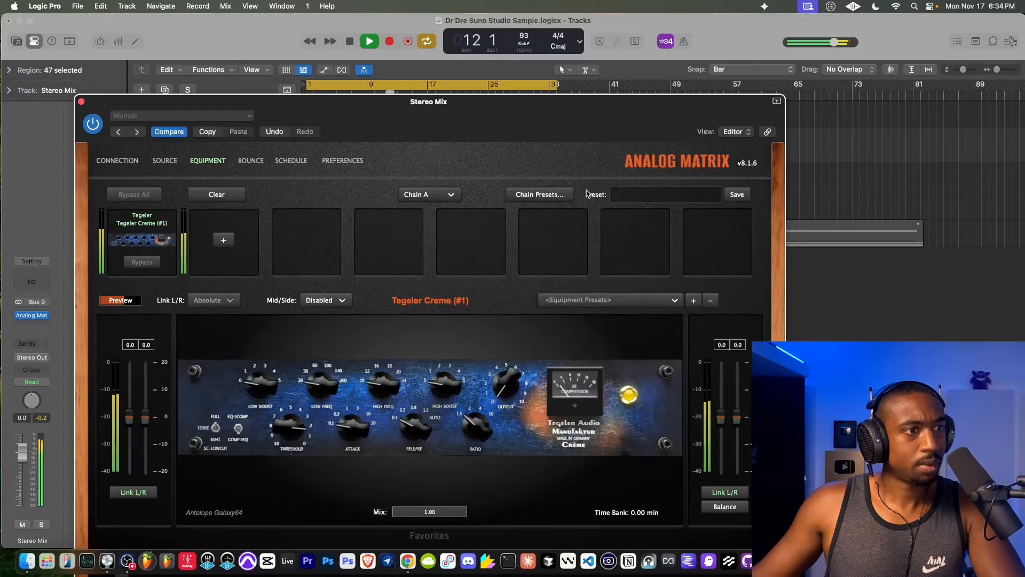
# - Add the 542 Tape Emulator after the Tegeler Creme, switch it to Silk Red and close the plug-in window
pyautogui.click(221, 238)
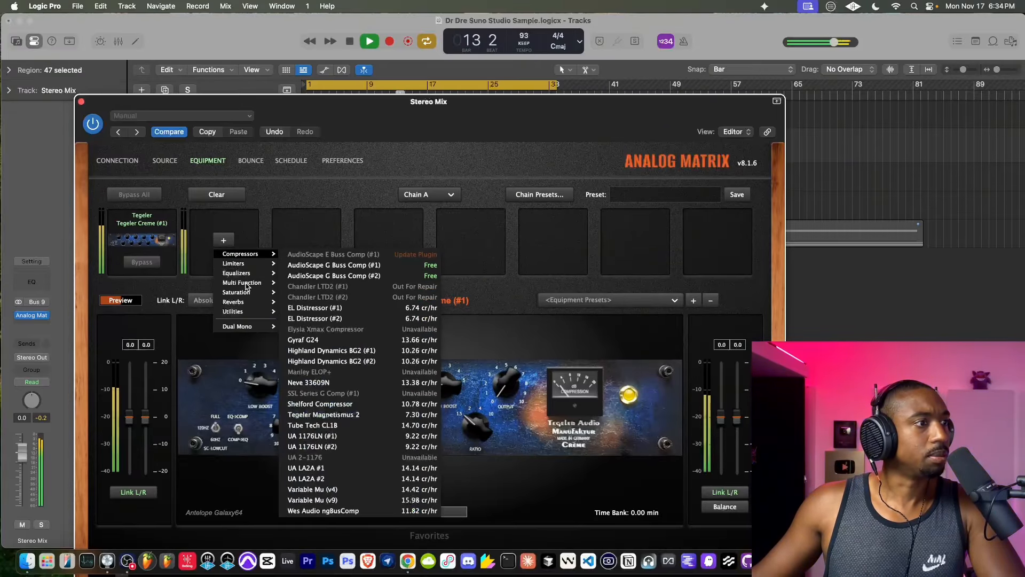
pyautogui.moveTo(247, 292)
pyautogui.click(331, 250)
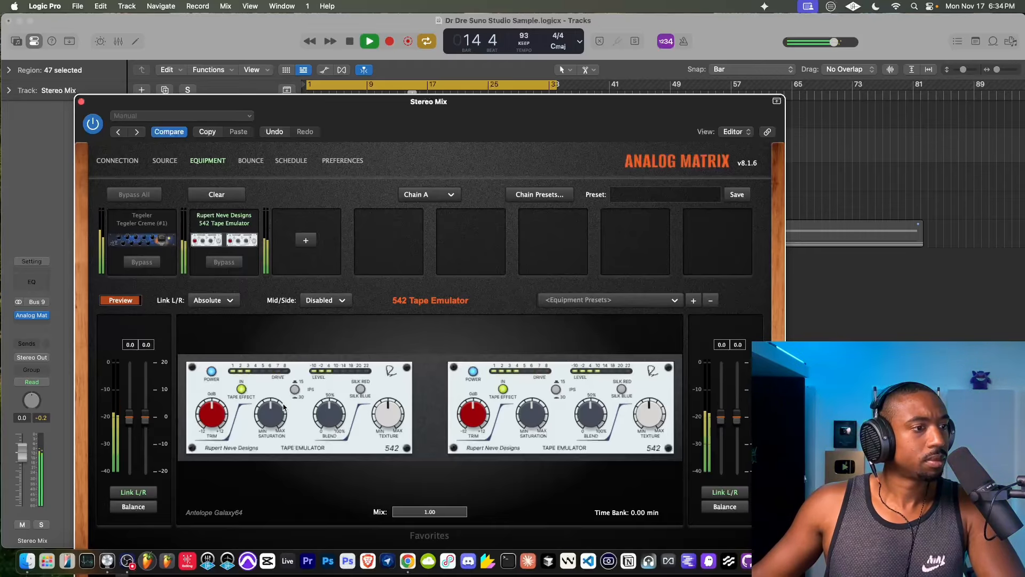
pyautogui.click(361, 390)
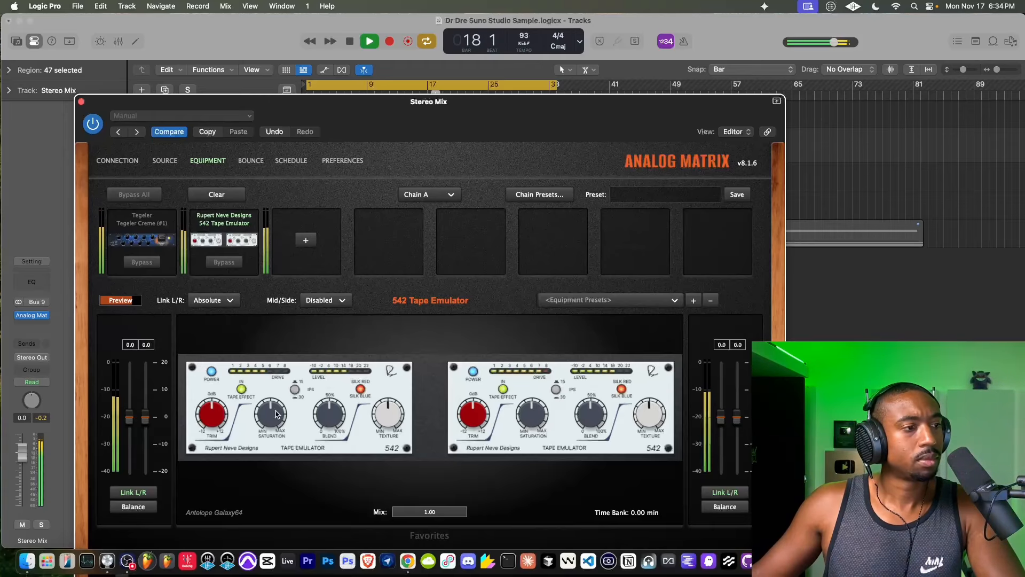
pyautogui.click(81, 102)
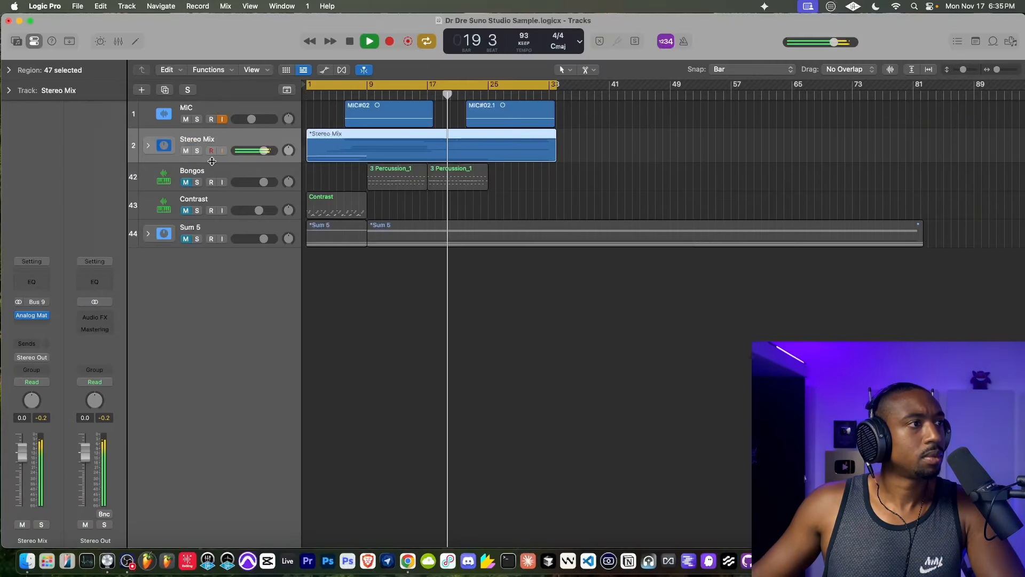
# - Stop the song and play it again from bar 1 with the Stereo Mix stack collapsed
pyautogui.press('space')
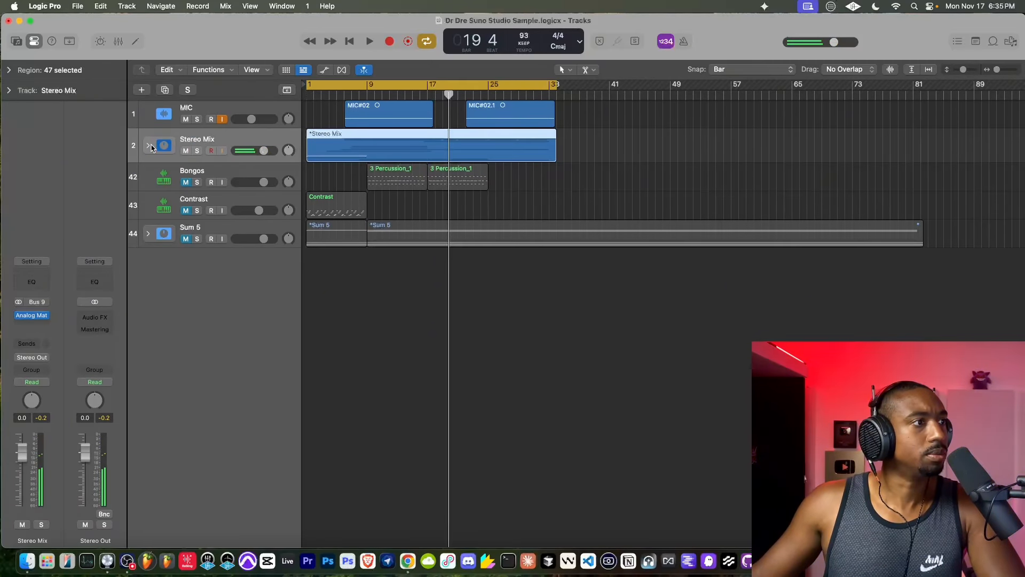
pyautogui.click(152, 145)
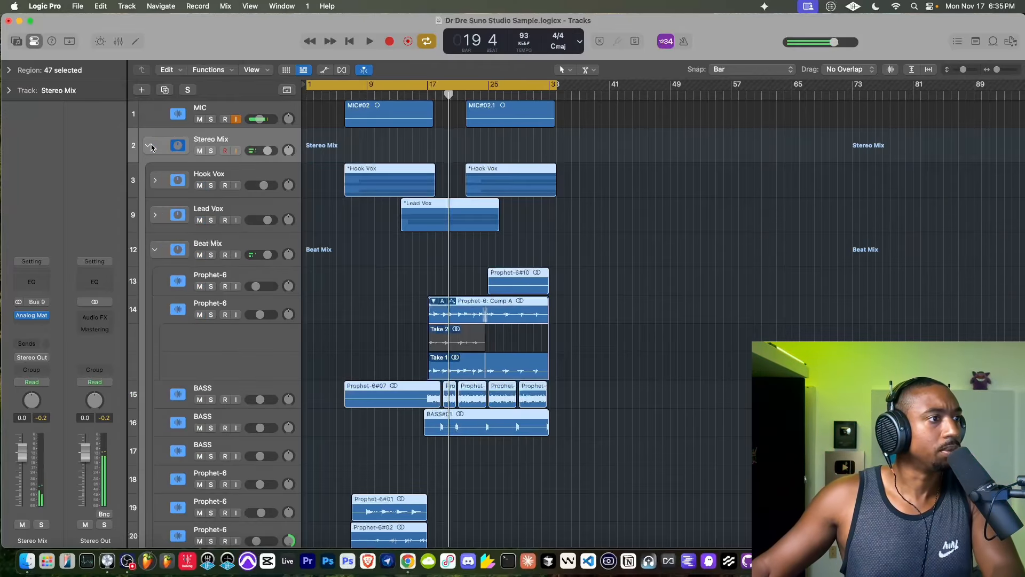
pyautogui.click(150, 145)
pyautogui.press('Return')
pyautogui.press('space')
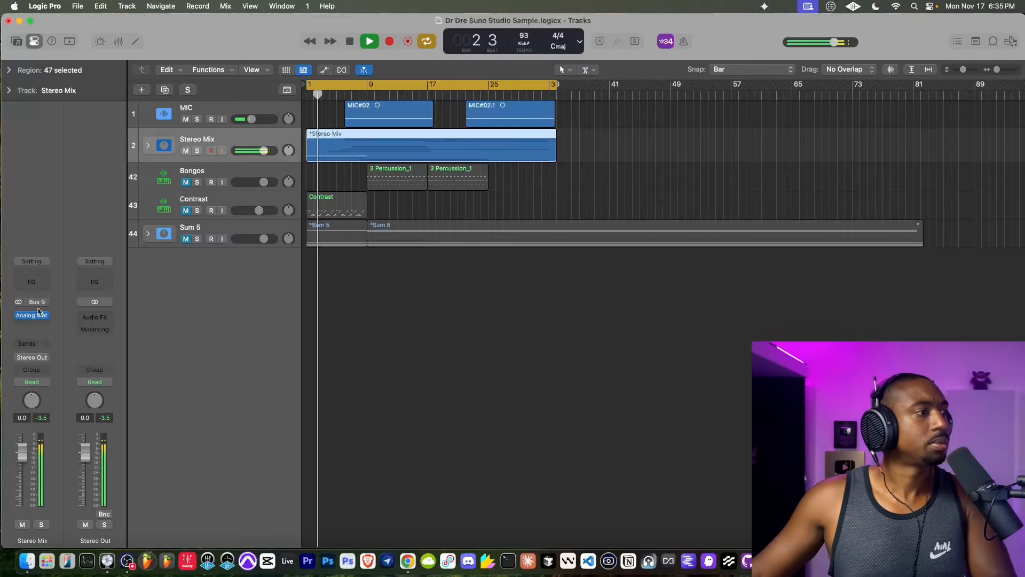
pyautogui.press('v')
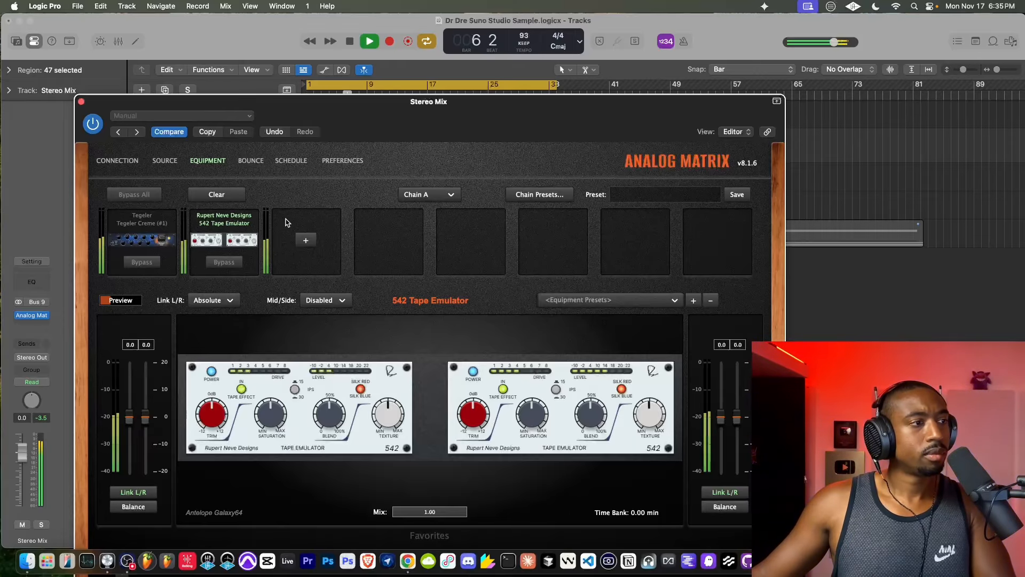
pyautogui.click(306, 240)
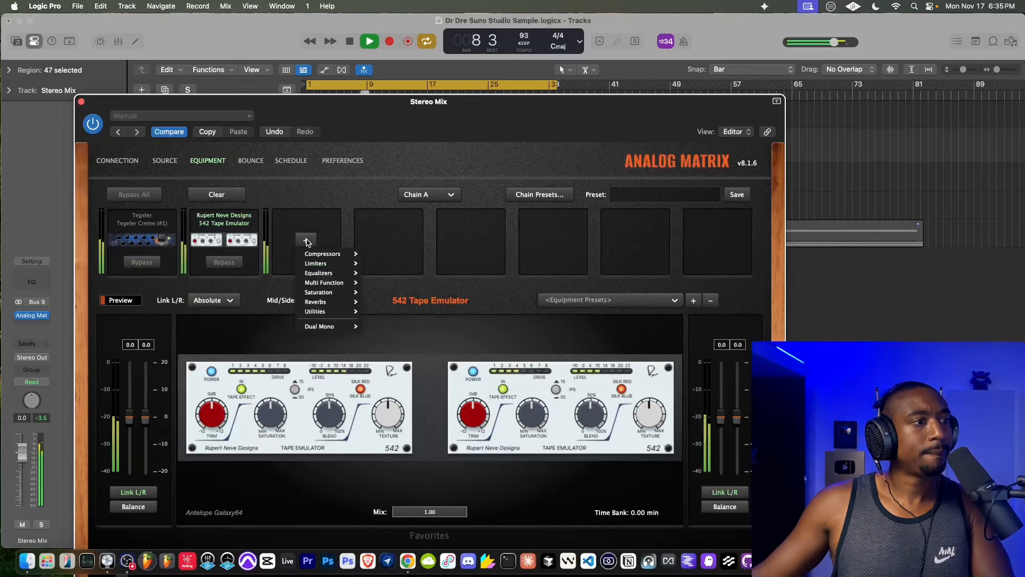
pyautogui.moveTo(331, 297)
pyautogui.click(306, 114)
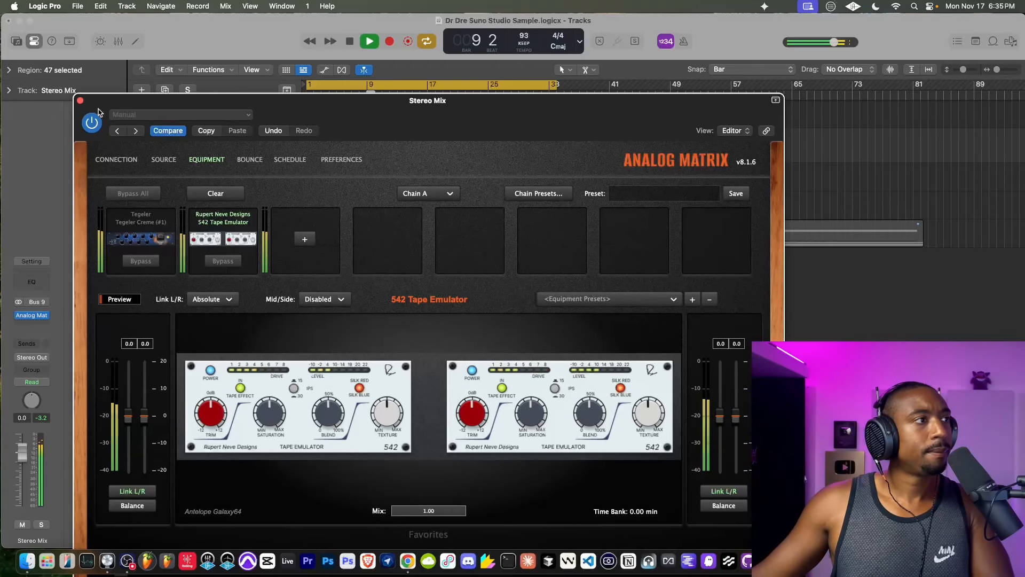
pyautogui.click(80, 102)
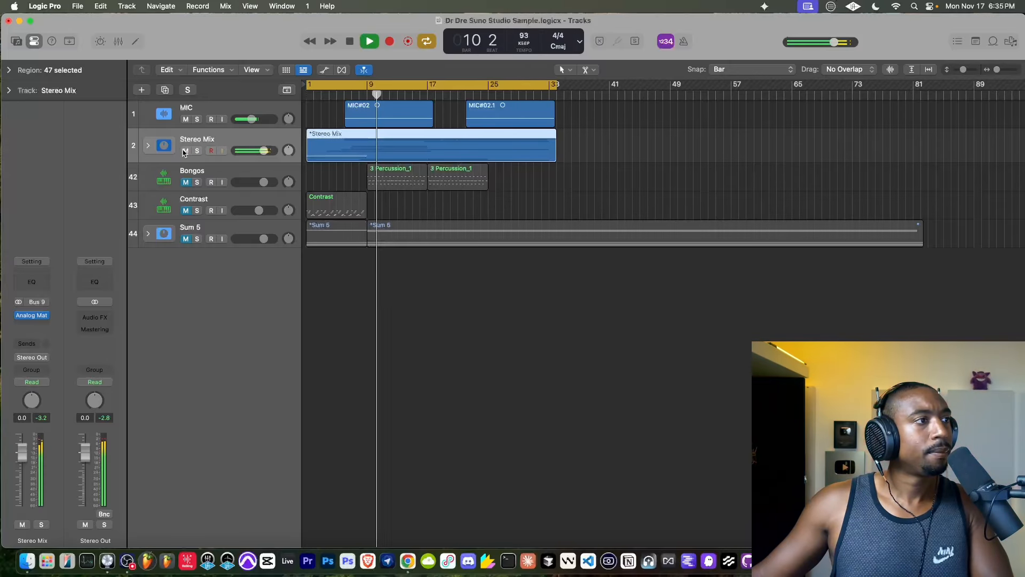
# - Expand the Stereo Mix stack and look through its vocal, synth, bass, drum and sample tracks during playback
pyautogui.click(149, 148)
pyautogui.scroll(-3, 336, 246)
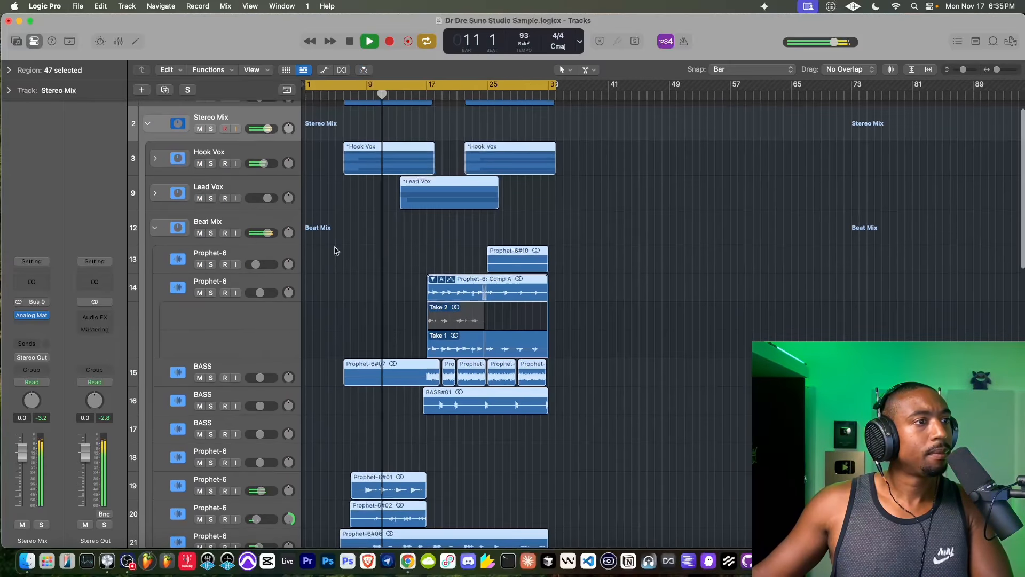
pyautogui.scroll(-15, 335, 250)
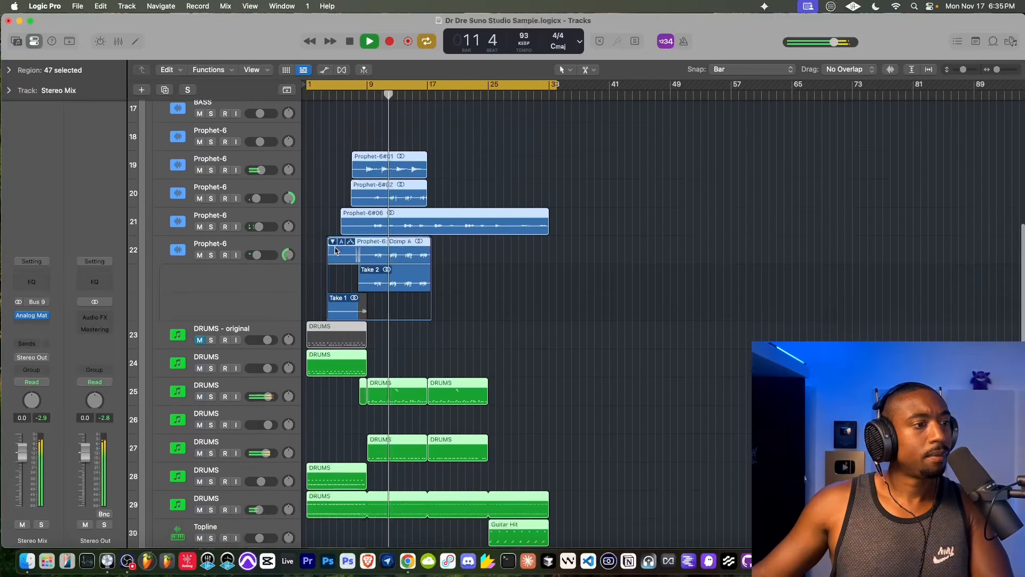
pyautogui.scroll(-10, 334, 251)
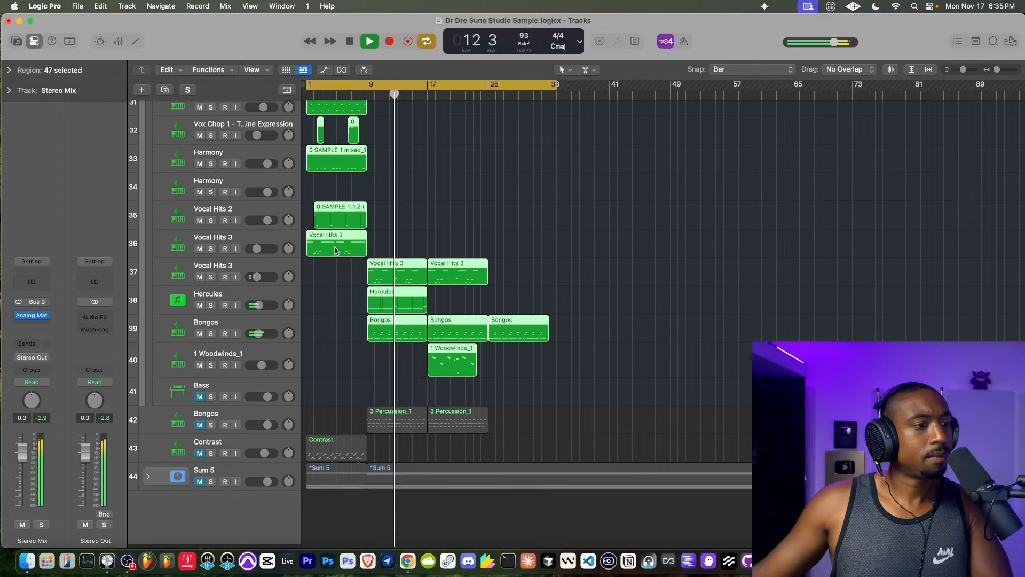
pyautogui.scroll(15, 335, 250)
pyautogui.scroll(10, 335, 250)
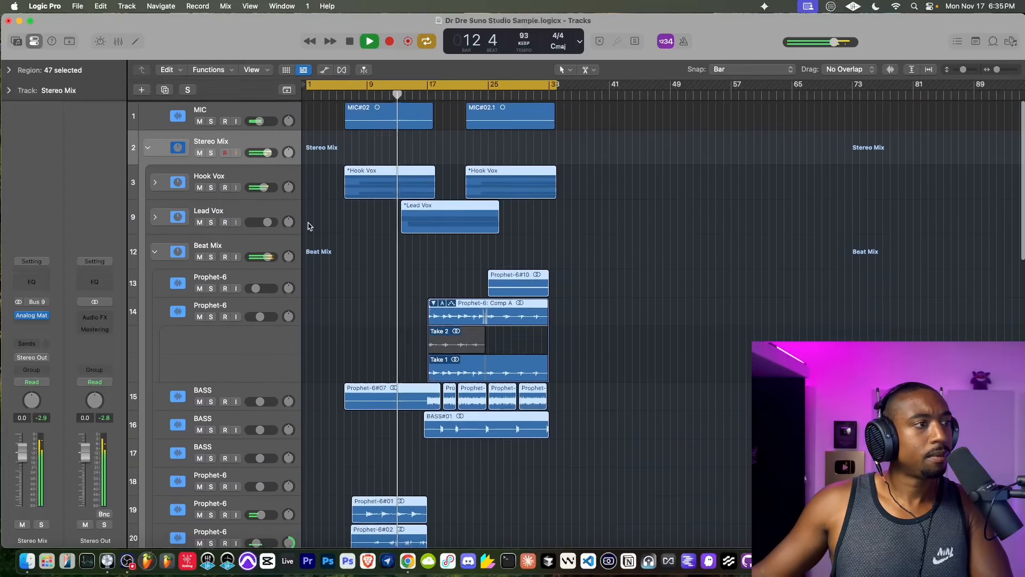
# - Collapse and mute the Stereo Mix stack, and delete both MIC#02 regions from the MIC track
pyautogui.click(149, 145)
pyautogui.click(185, 151)
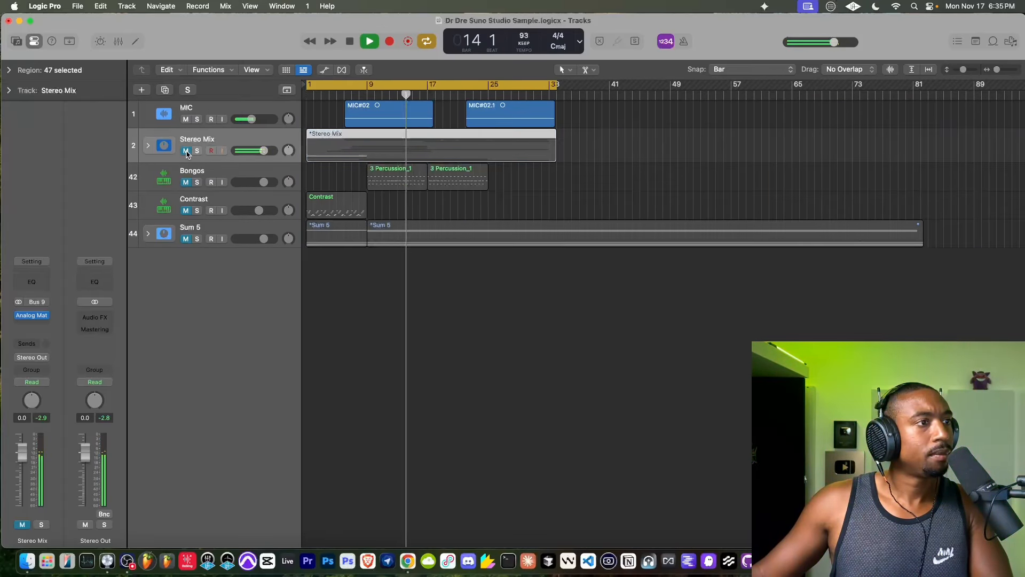
pyautogui.moveTo(604, 113); pyautogui.dragTo(411, 115)
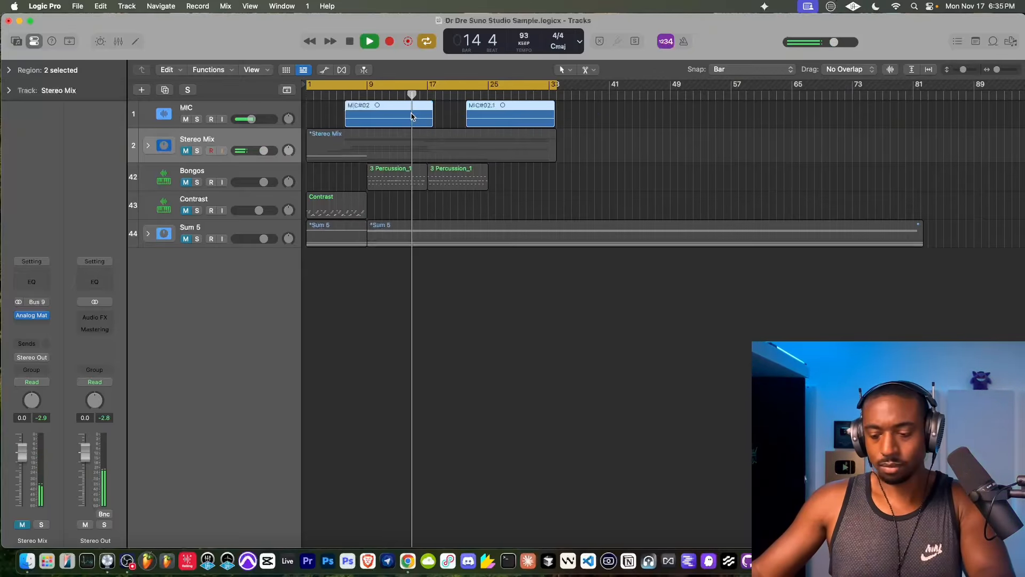
pyautogui.press('Delete')
pyautogui.click(601, 218)
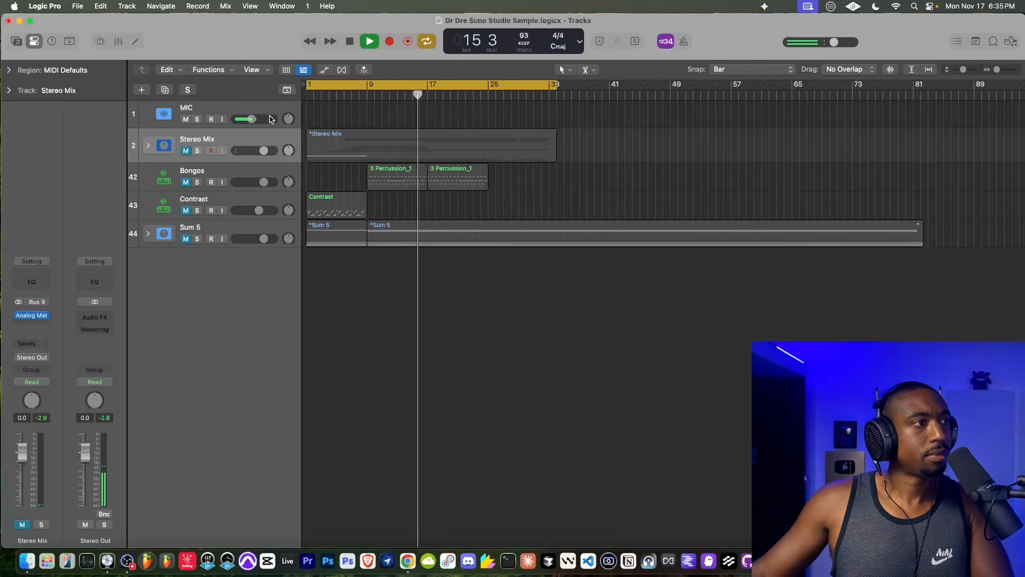
# - Enable input monitoring on the MIC track, unmute the Stereo Mix and play from about bar 7
pyautogui.click(220, 119)
pyautogui.press('space')
pyautogui.click(185, 151)
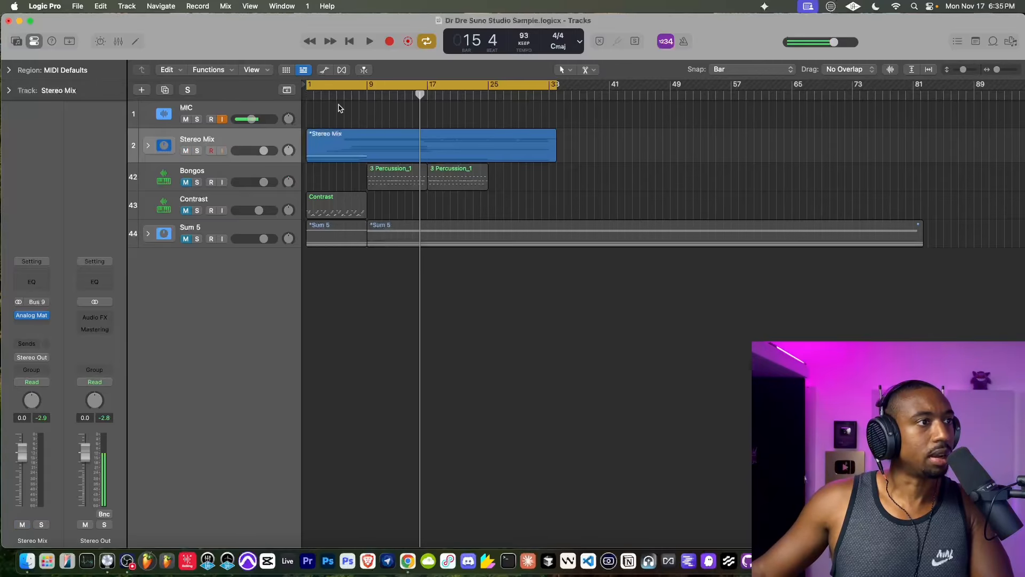
pyautogui.click(349, 94)
pyautogui.press('space')
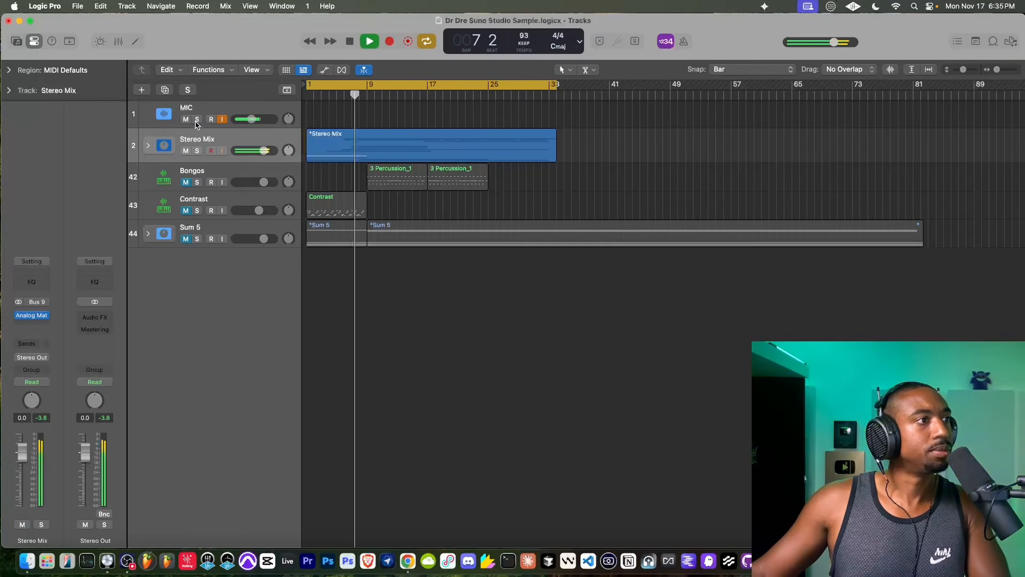
pyautogui.click(222, 119)
pyautogui.click(222, 120)
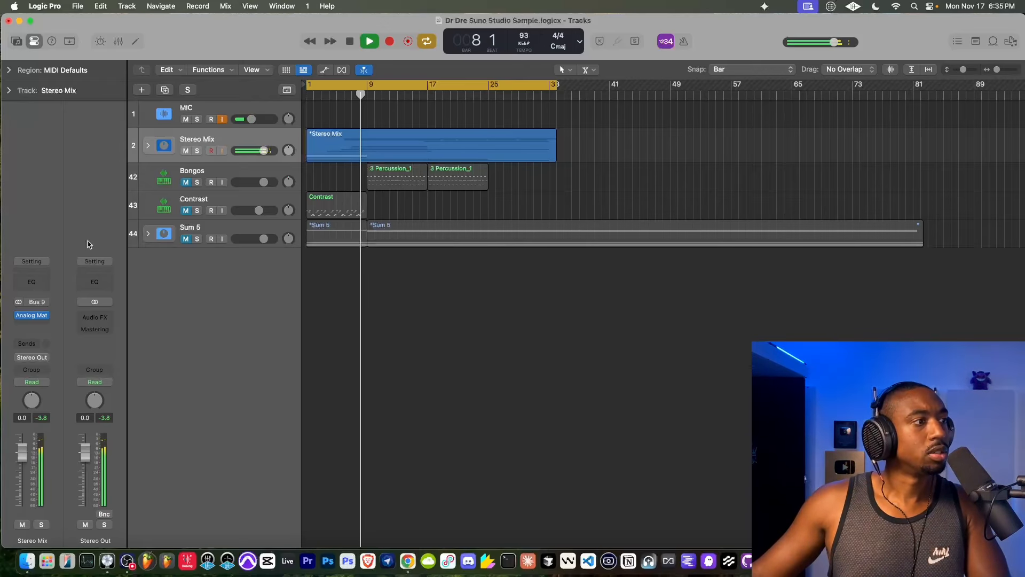
# - Add the SSL Fusion (#2) after the 542 Tape Emulator in Analog Matrix and engage its Vintage Drive, Violet EQ and Stereo Image sections
pyautogui.click(34, 315)
pyautogui.press('space')
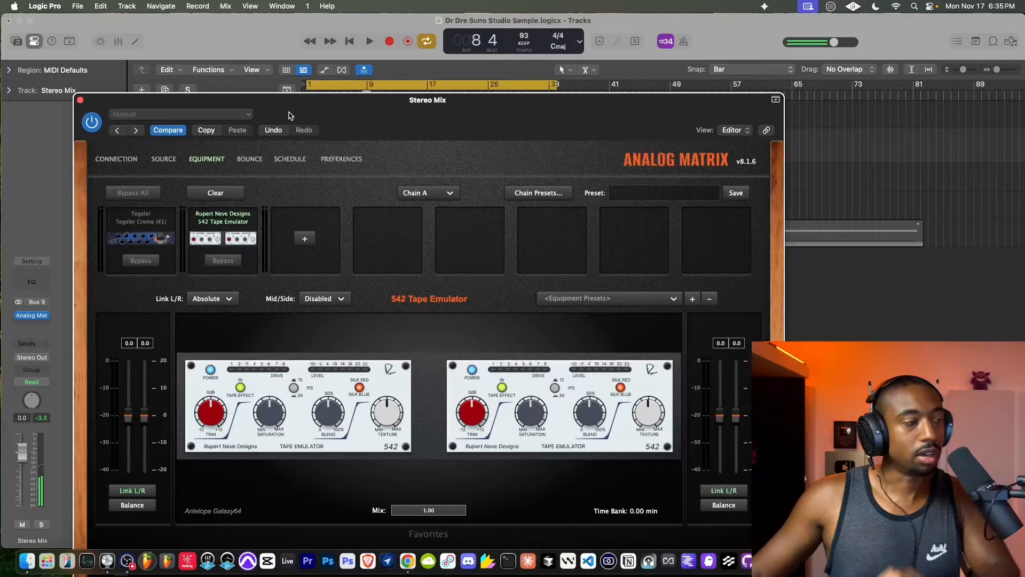
pyautogui.moveTo(290, 114); pyautogui.dragTo(235, 33)
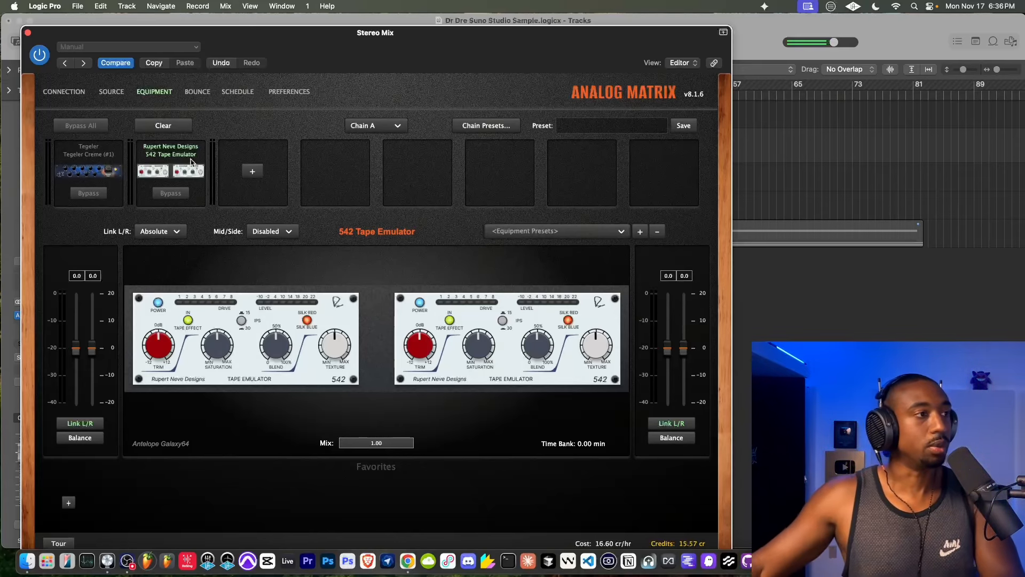
pyautogui.click(249, 170)
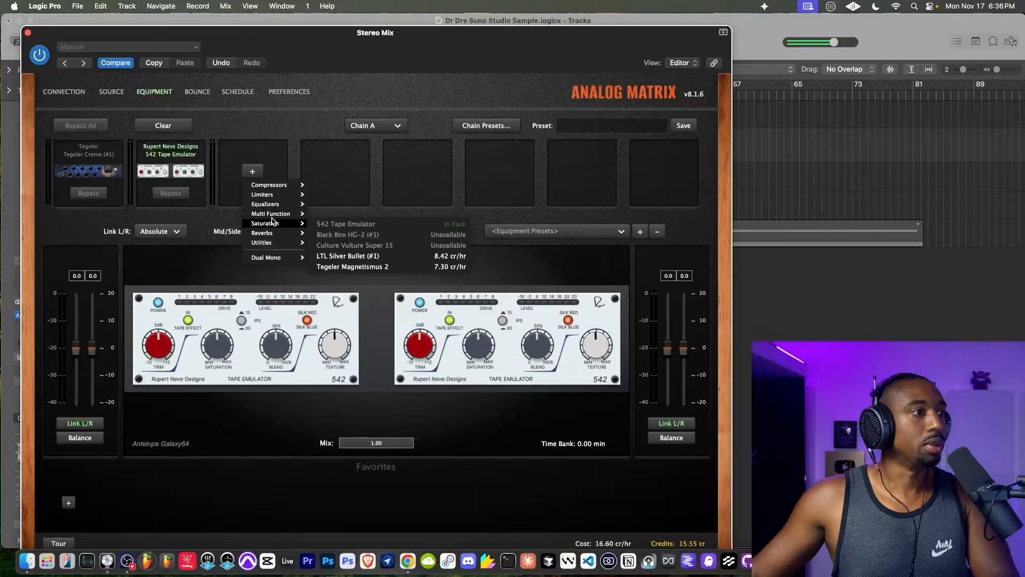
pyautogui.moveTo(272, 215)
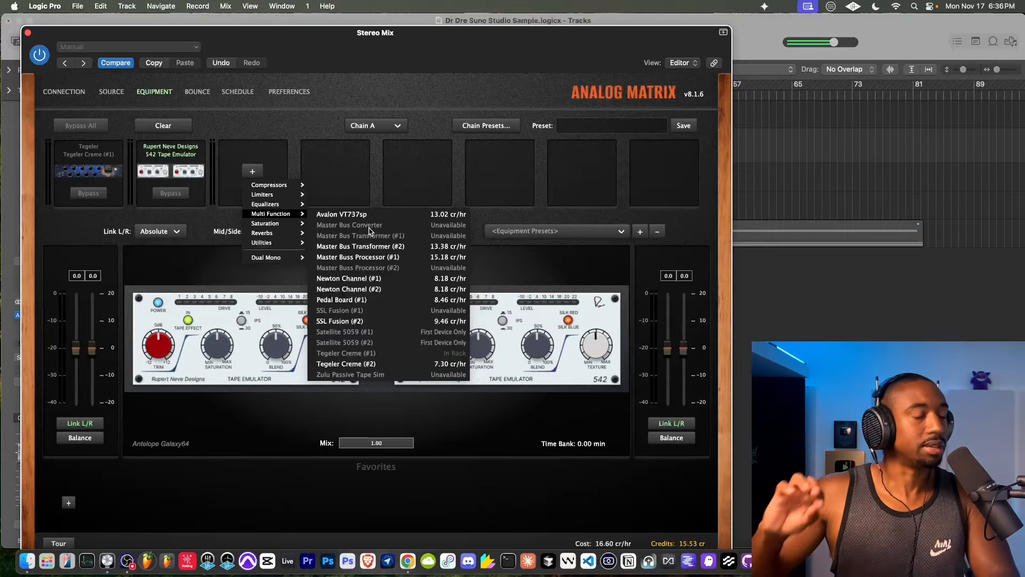
pyautogui.click(341, 321)
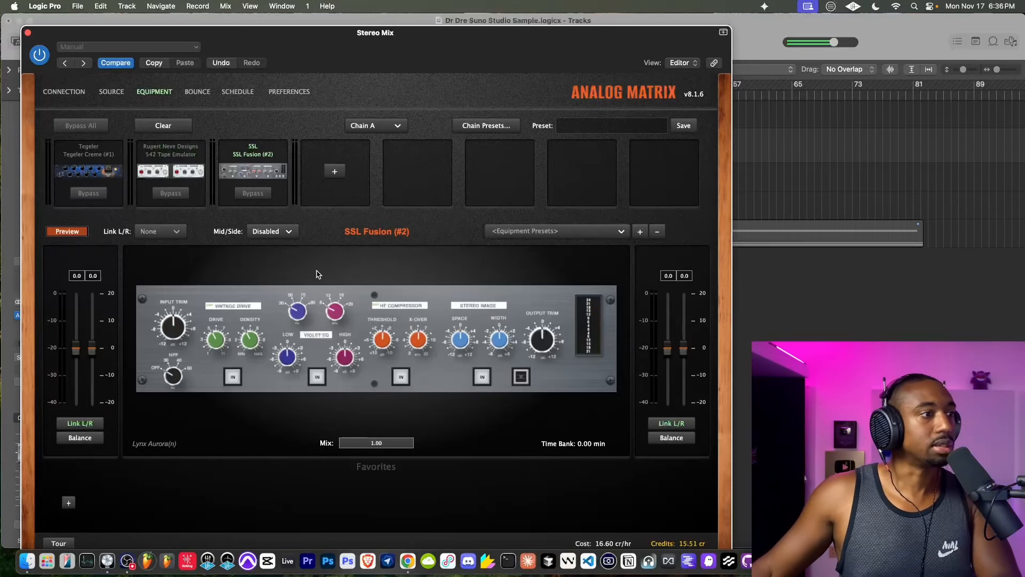
pyautogui.click(527, 377)
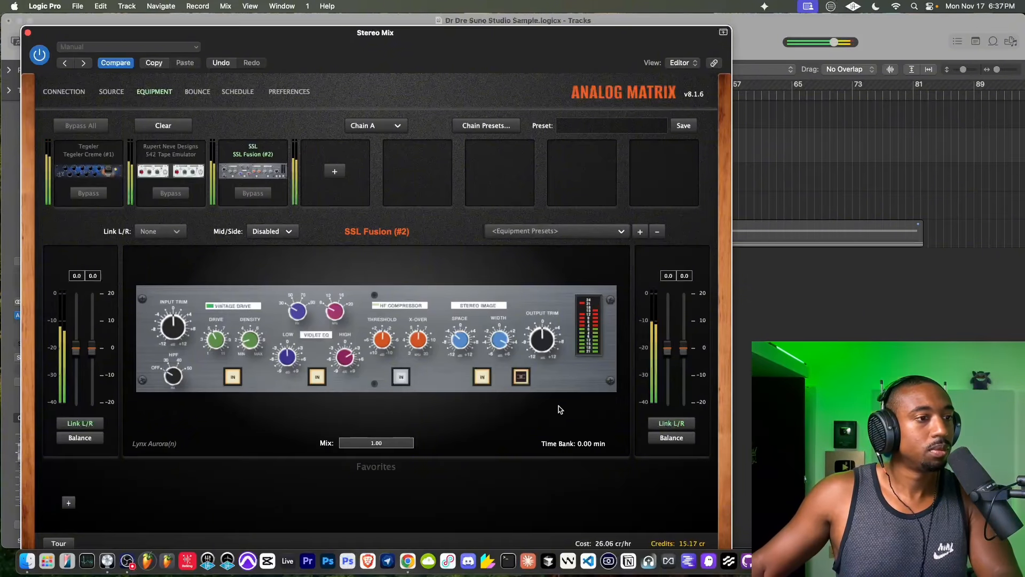
pyautogui.click(483, 379)
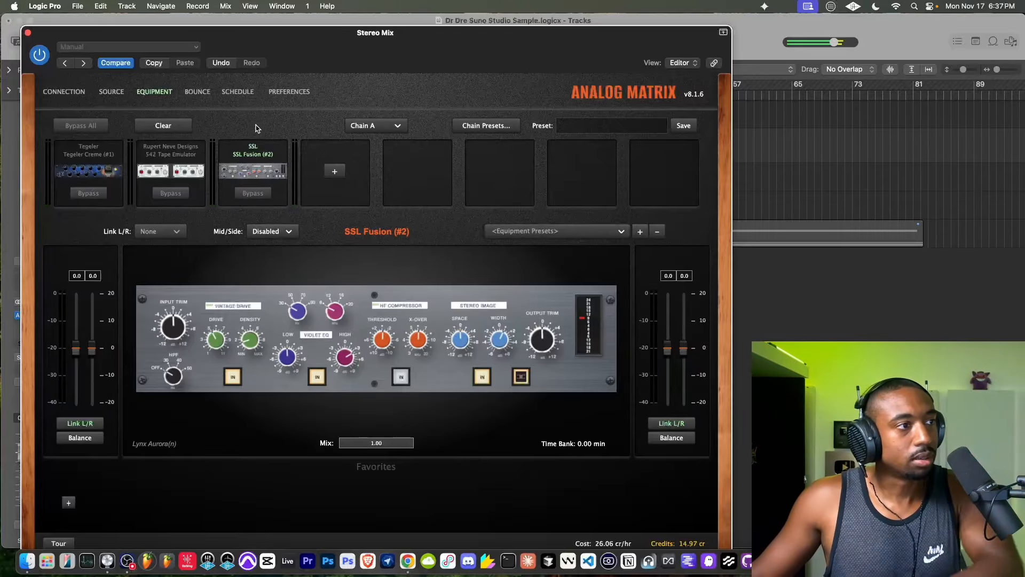
# - Add the Master Buss Processor (#1) after the SSL Fusion and engage its Channel A compressor
pyautogui.click(335, 171)
pyautogui.moveTo(353, 213)
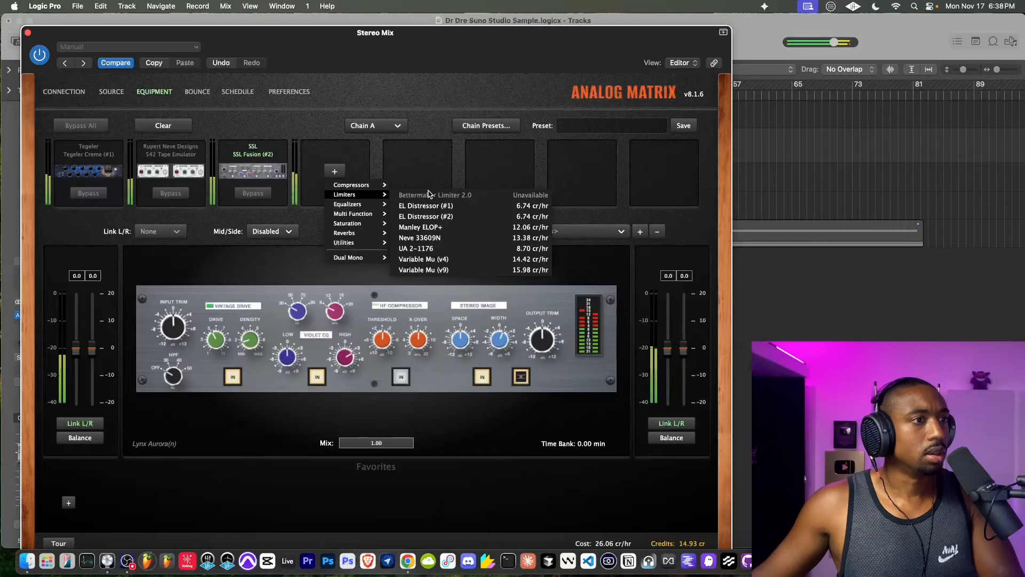
pyautogui.click(383, 178)
pyautogui.click(331, 174)
pyautogui.moveTo(376, 204)
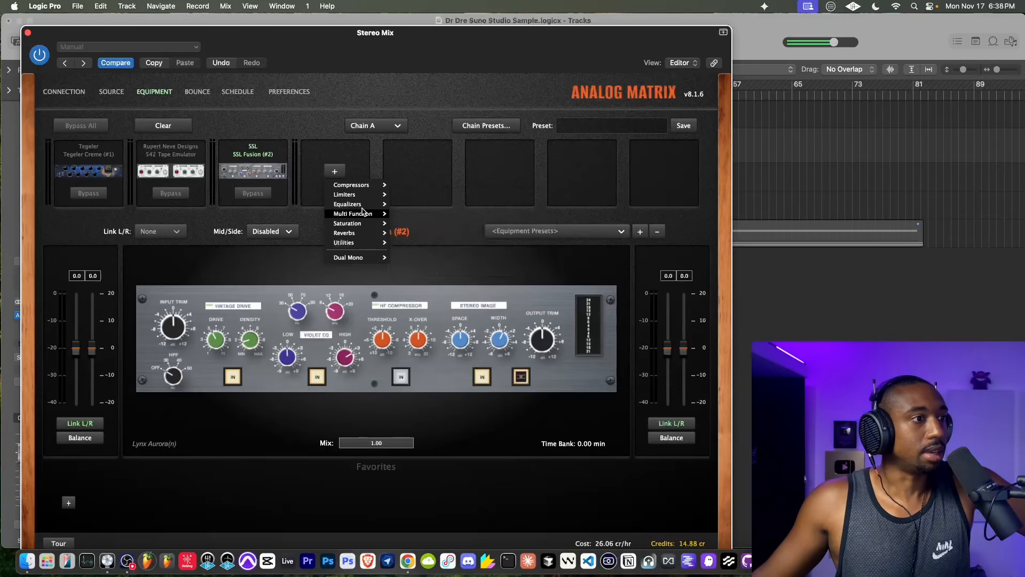
pyautogui.moveTo(351, 216)
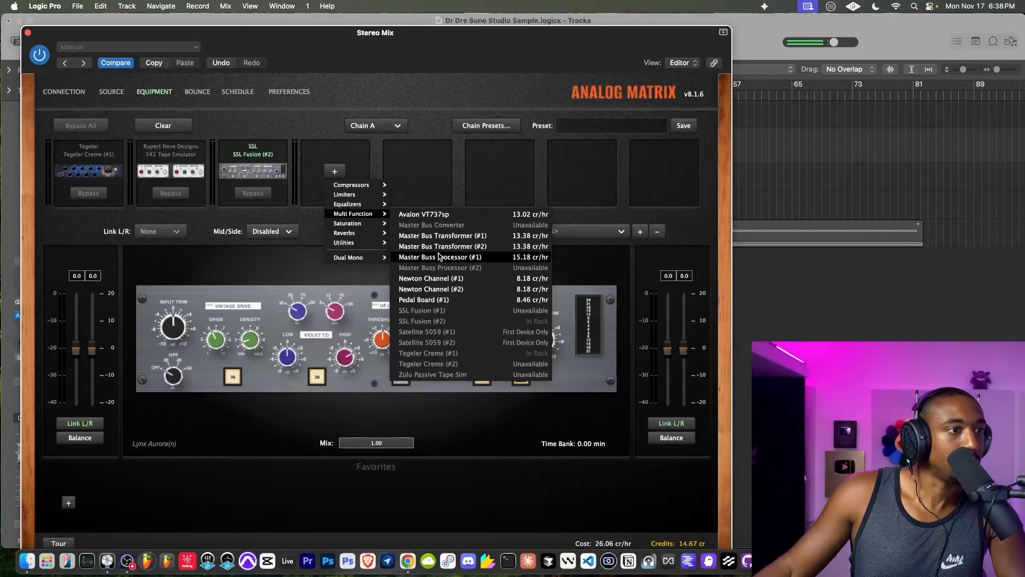
pyautogui.click(436, 260)
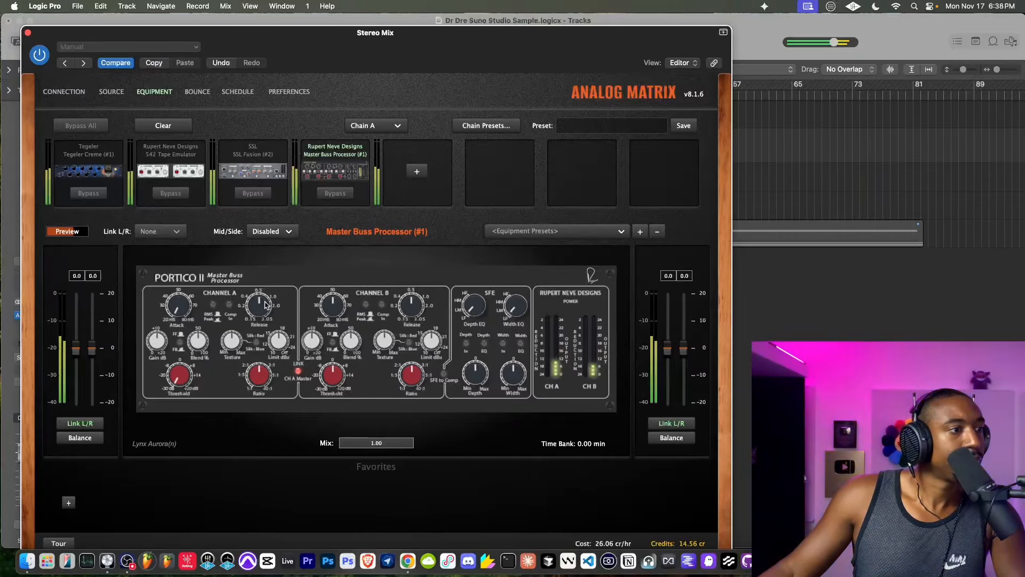
pyautogui.click(229, 303)
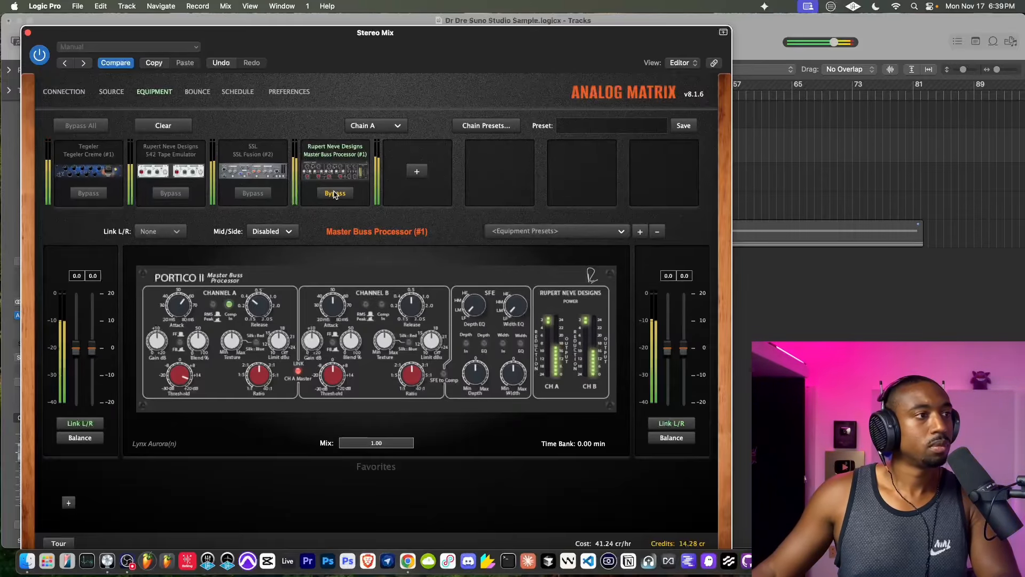
# - Turn off input monitoring on the MIC track and play the song from bar 8 with the plug-in window closed
pyautogui.press('space')
pyautogui.moveTo(279, 41); pyautogui.dragTo(274, 162)
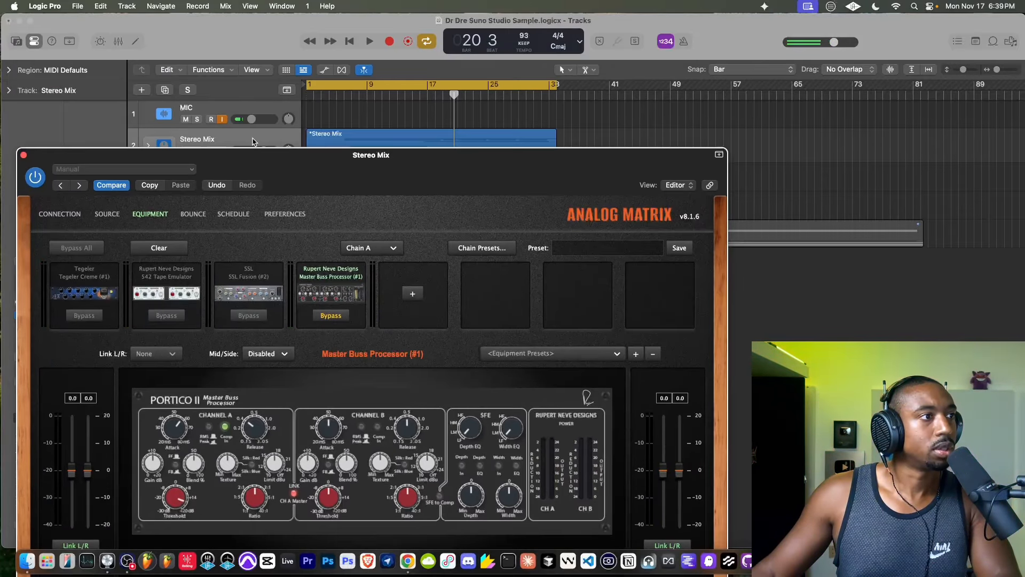
pyautogui.click(362, 99)
pyautogui.click(222, 120)
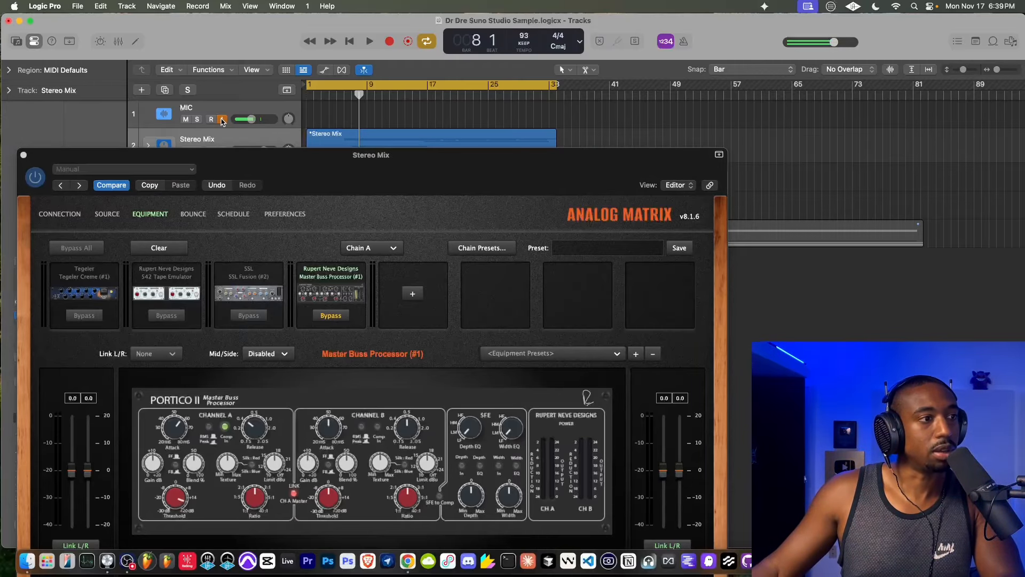
pyautogui.press('space')
pyautogui.press('space')
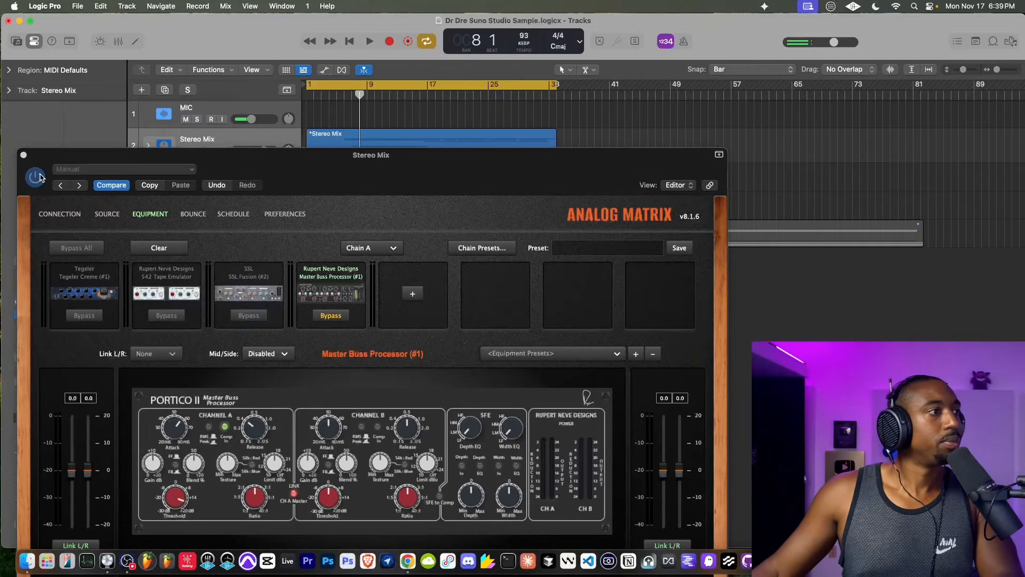
pyautogui.click(23, 156)
pyautogui.press('space')
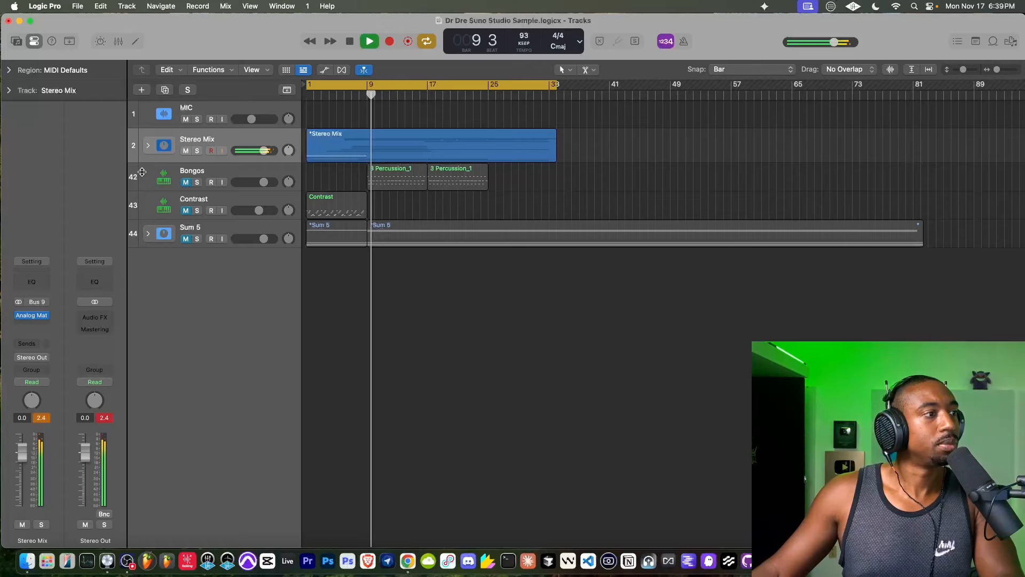
# - Reopen Analog Matrix on the Stereo Mix and remove the Master Buss Processor (#1) from the chain
pyautogui.click(38, 316)
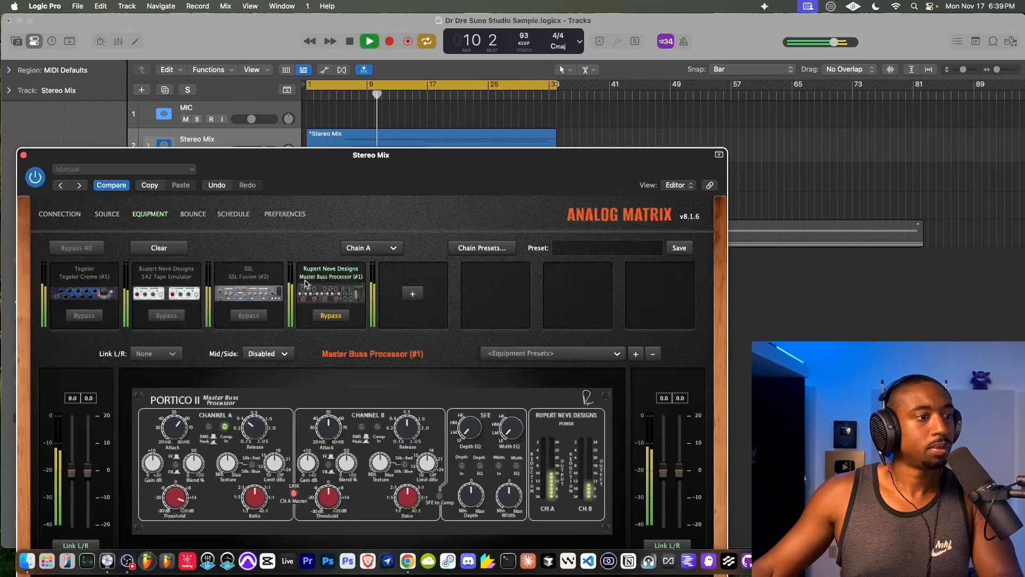
pyautogui.moveTo(343, 173); pyautogui.dragTo(369, 117)
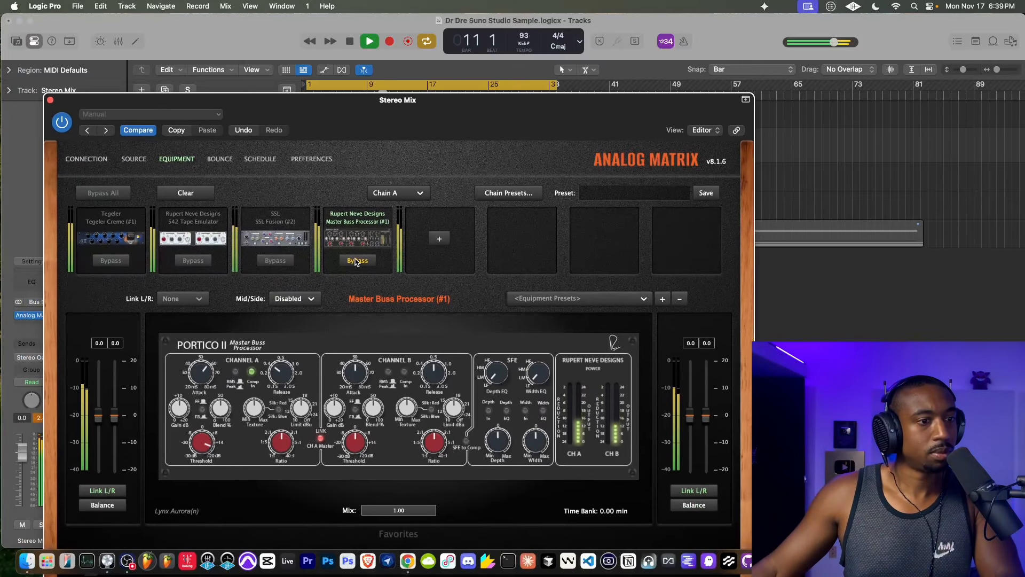
pyautogui.click(356, 260)
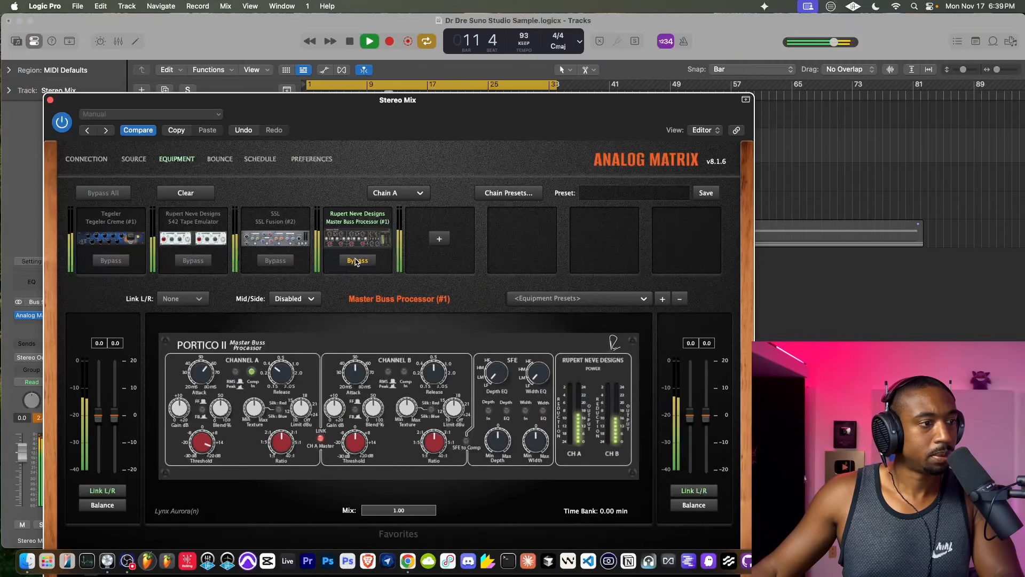
pyautogui.rightClick(373, 240)
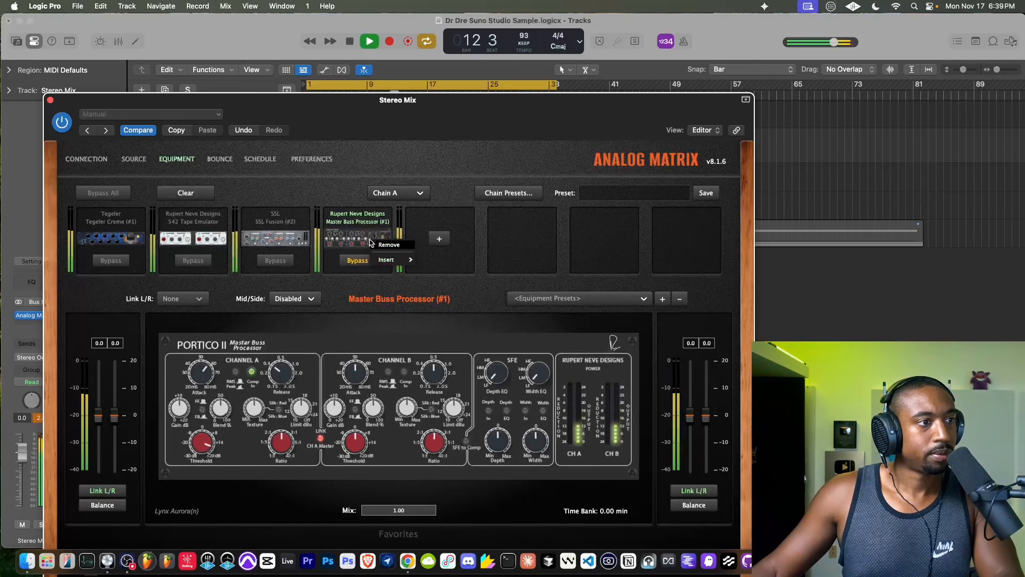
pyautogui.click(388, 245)
# - Add the Master Bus Transformer (#1) as the fourth device in the chain and stop playback
pyautogui.click(357, 239)
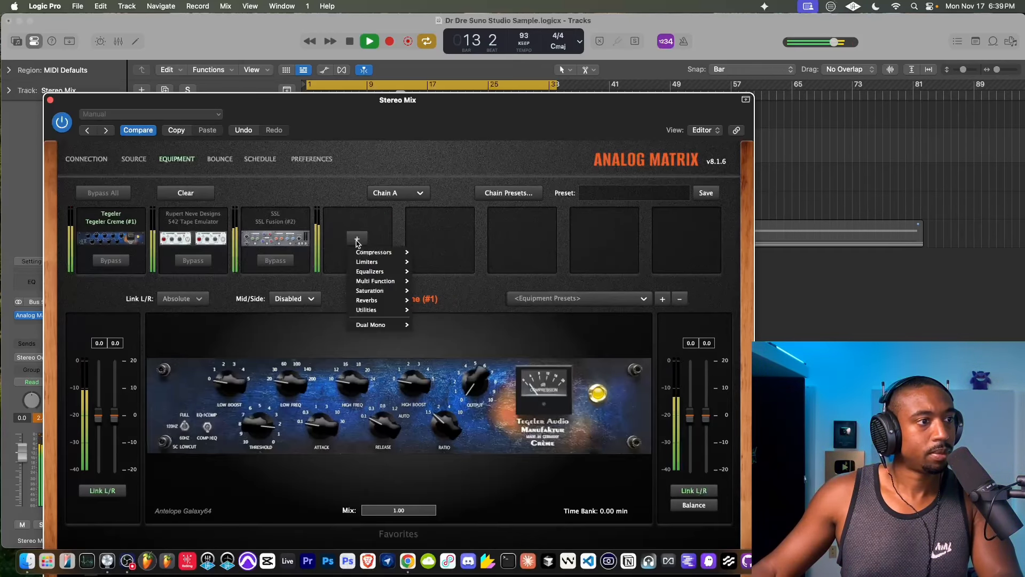
pyautogui.moveTo(369, 262)
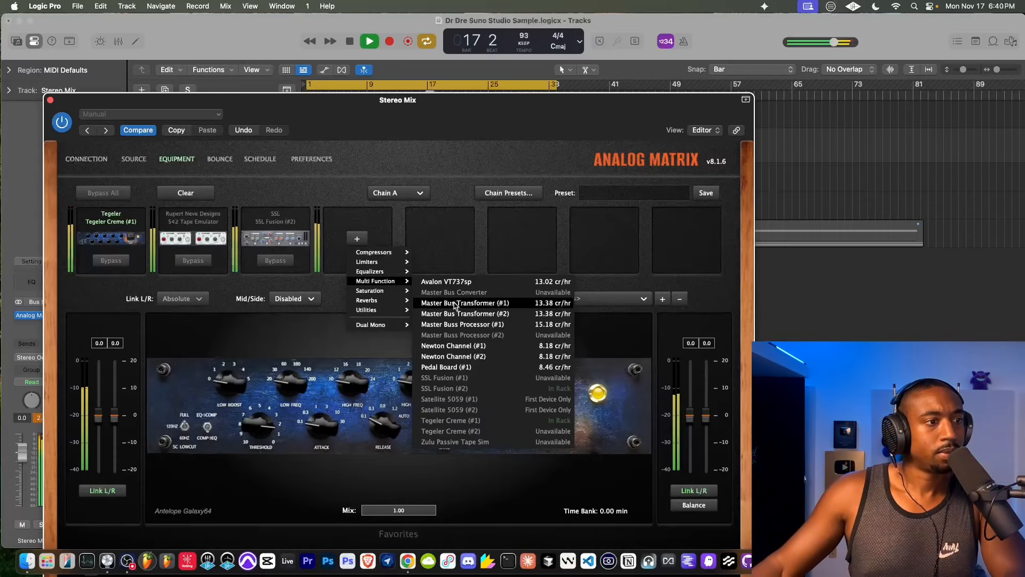
pyautogui.click(455, 305)
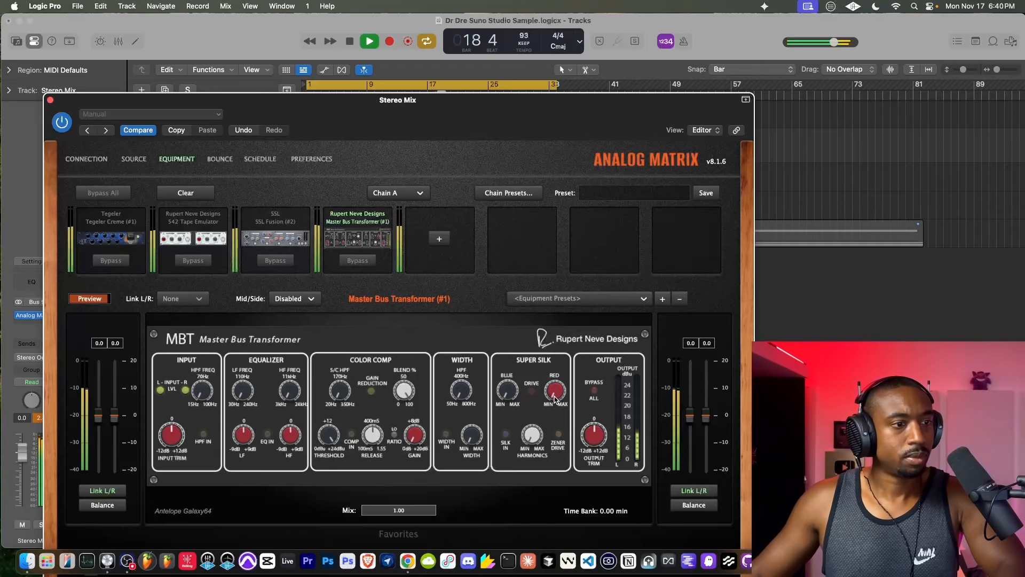
pyautogui.press('space')
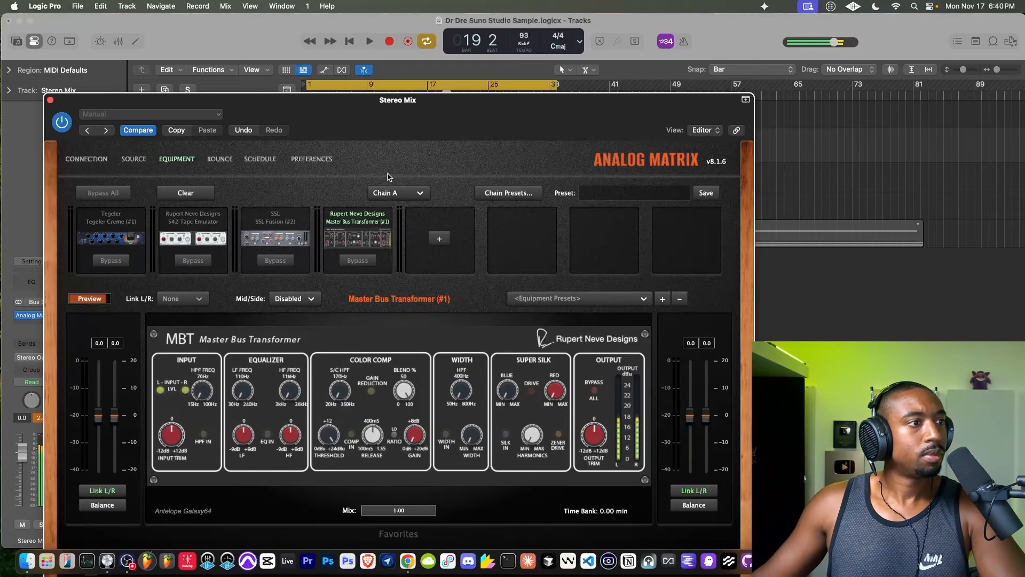
# - Play the song from just before bar 9 to audition the Master Bus Transformer with its plug-in window in view
pyautogui.moveTo(264, 108); pyautogui.dragTo(287, 243)
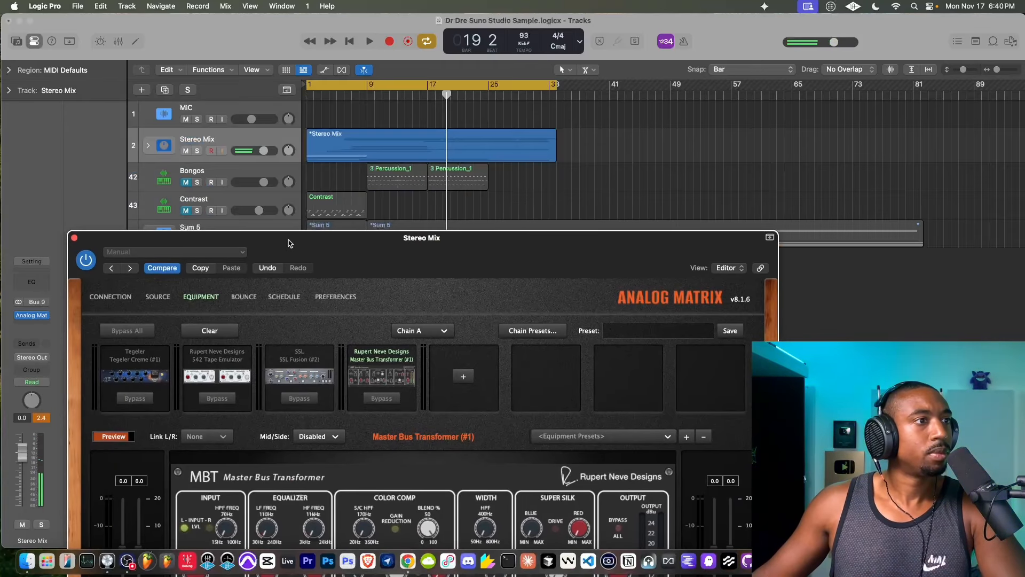
pyautogui.click(370, 93)
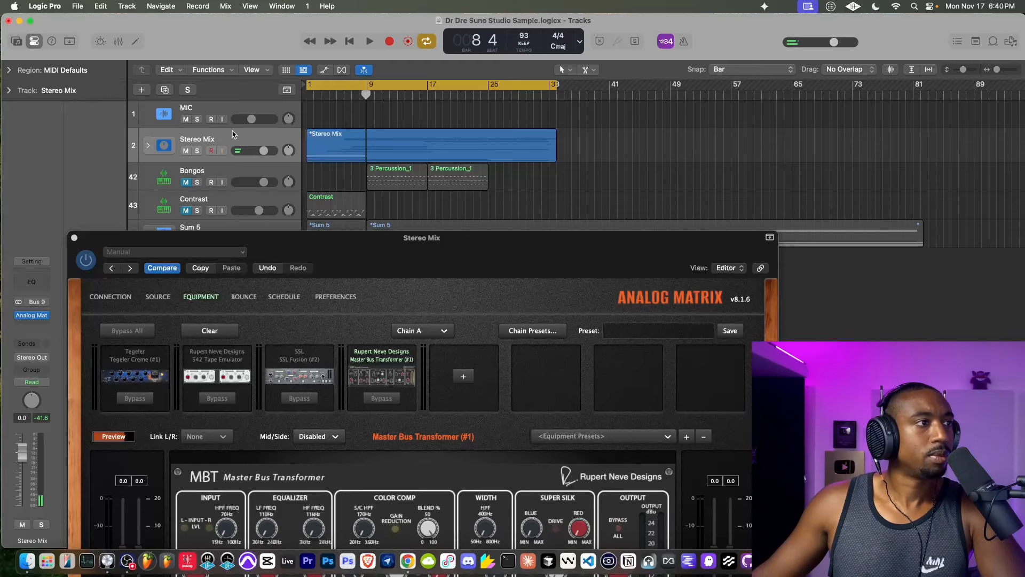
pyautogui.press('space')
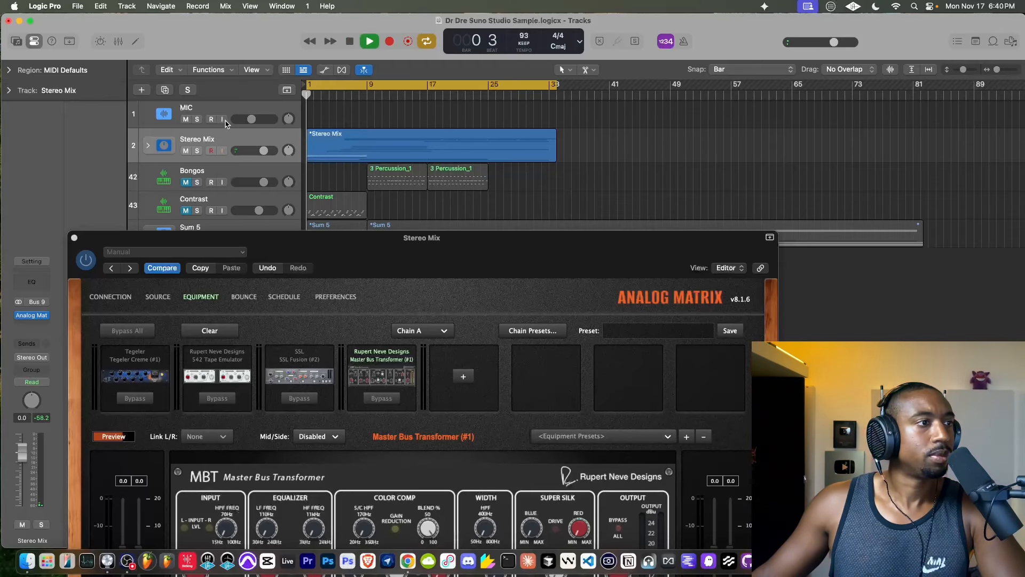
pyautogui.click(367, 94)
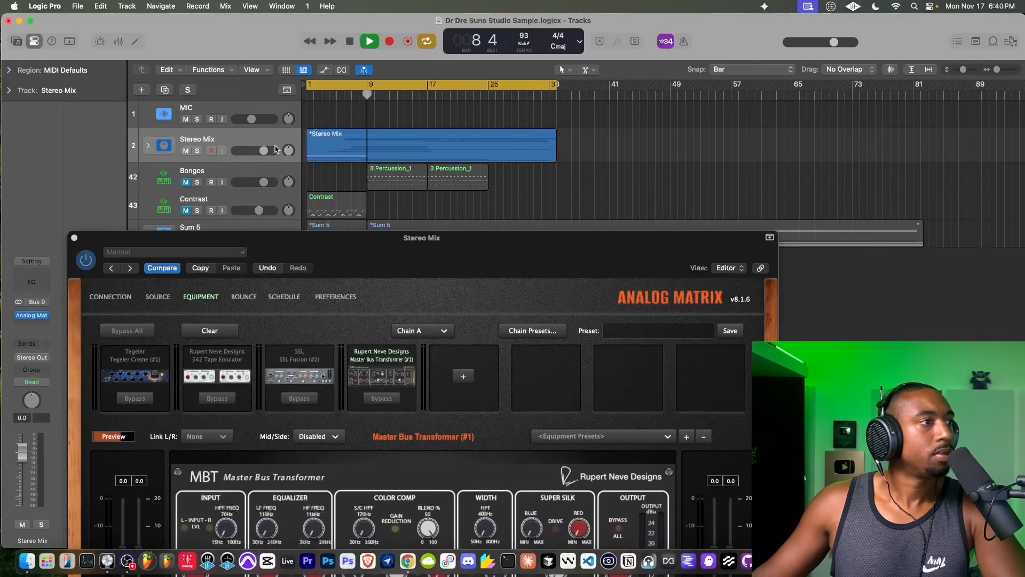
pyautogui.moveTo(332, 246); pyautogui.dragTo(320, 81)
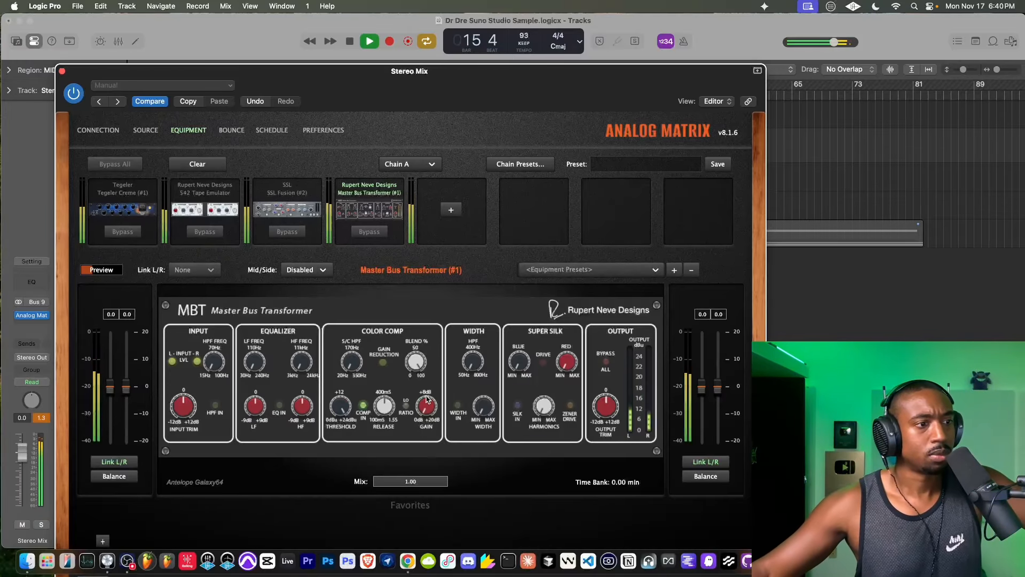
# - Engage the Master Bus Transformer's color compressor, toggle its ratio switch, and stop playback
pyautogui.click(364, 406)
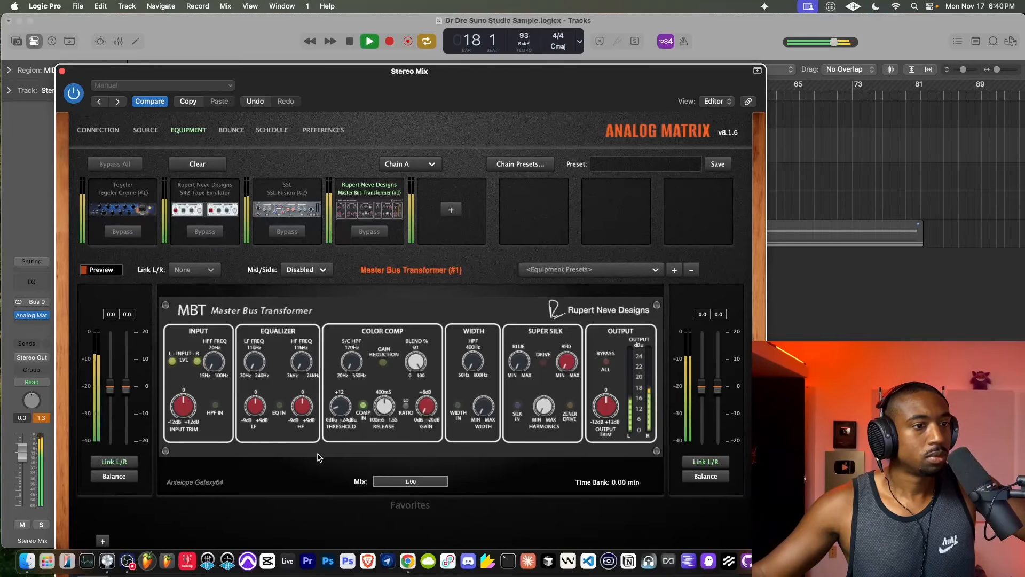
pyautogui.click(365, 403)
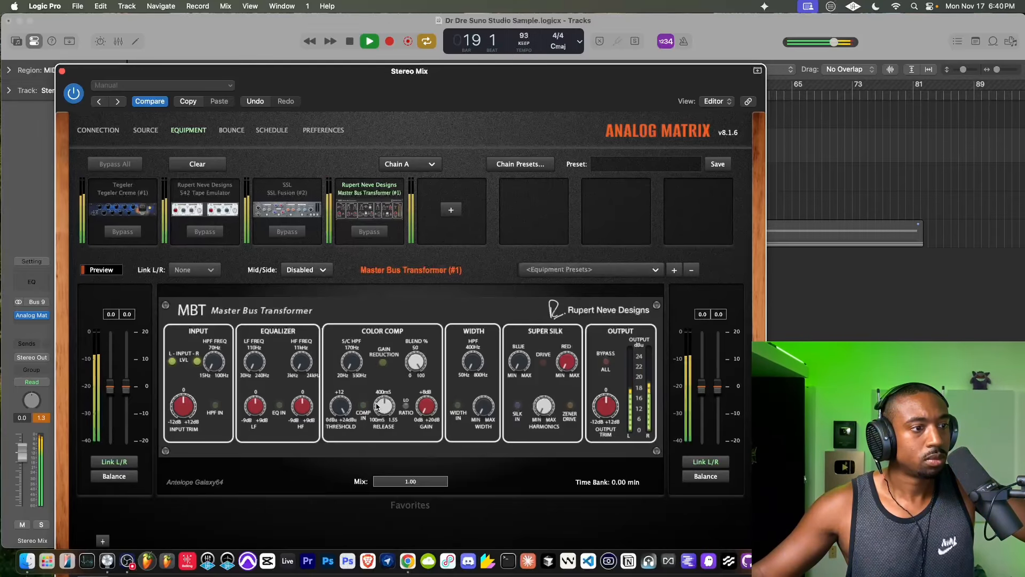
pyautogui.click(405, 409)
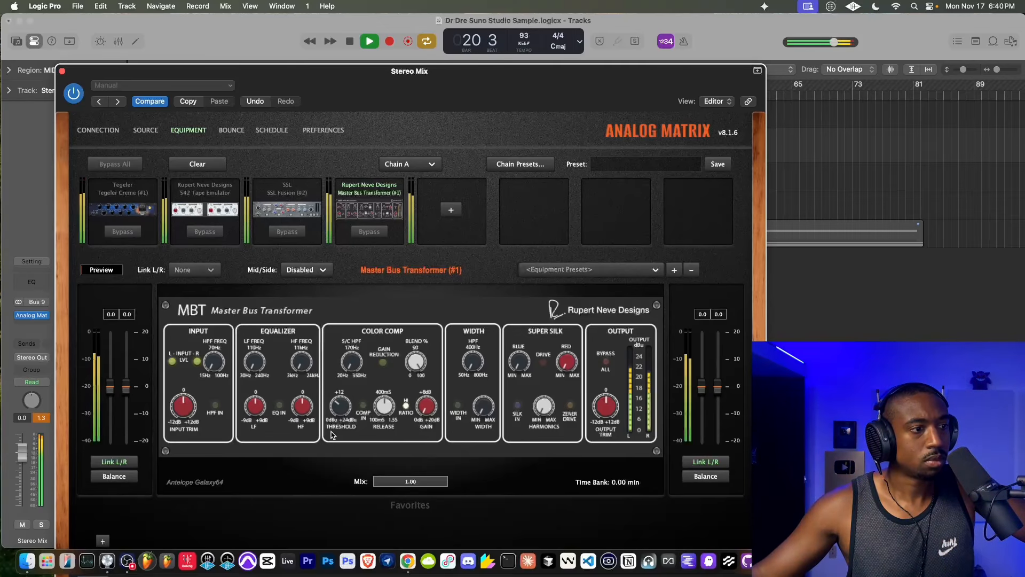
pyautogui.click(363, 405)
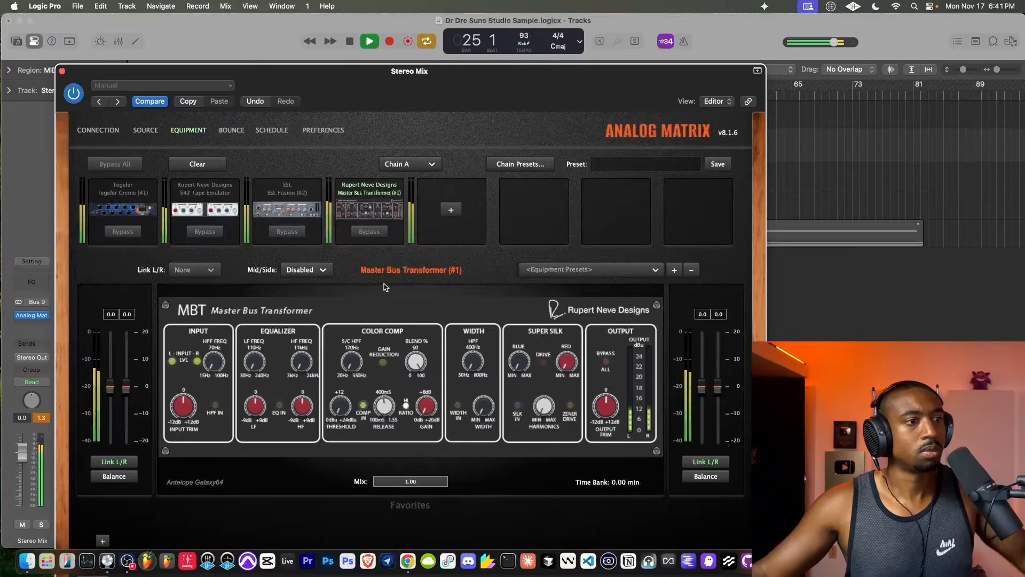
pyautogui.press('space')
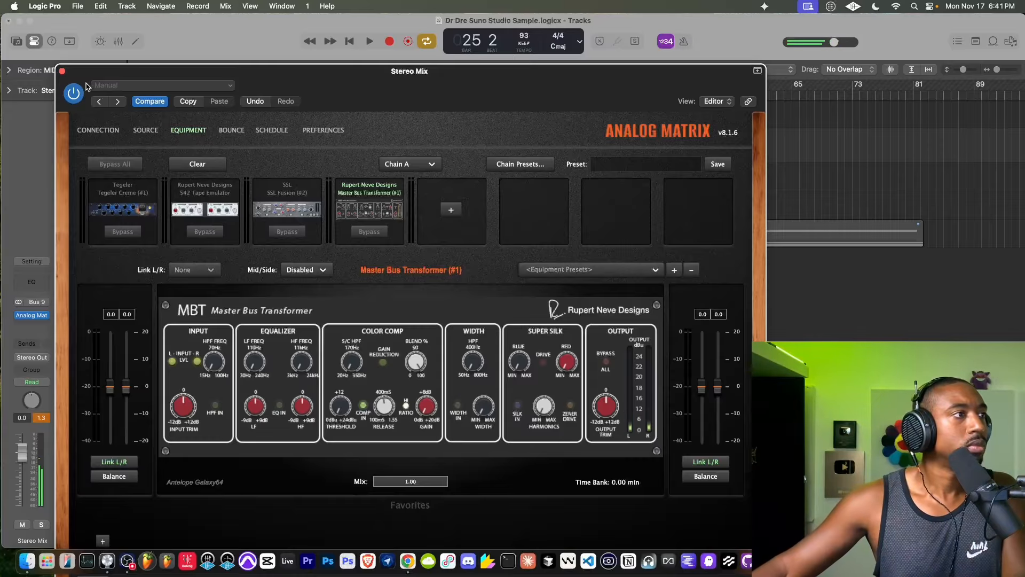
# - Play the song from bar 6 with MIC monitoring off and bring Analog Matrix back into full view
pyautogui.click(61, 71)
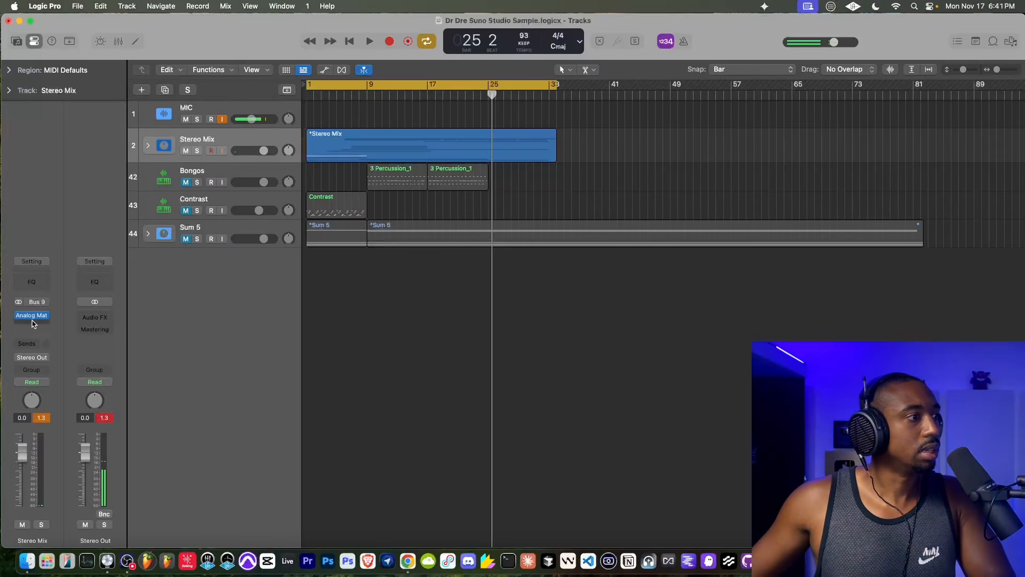
pyautogui.click(344, 94)
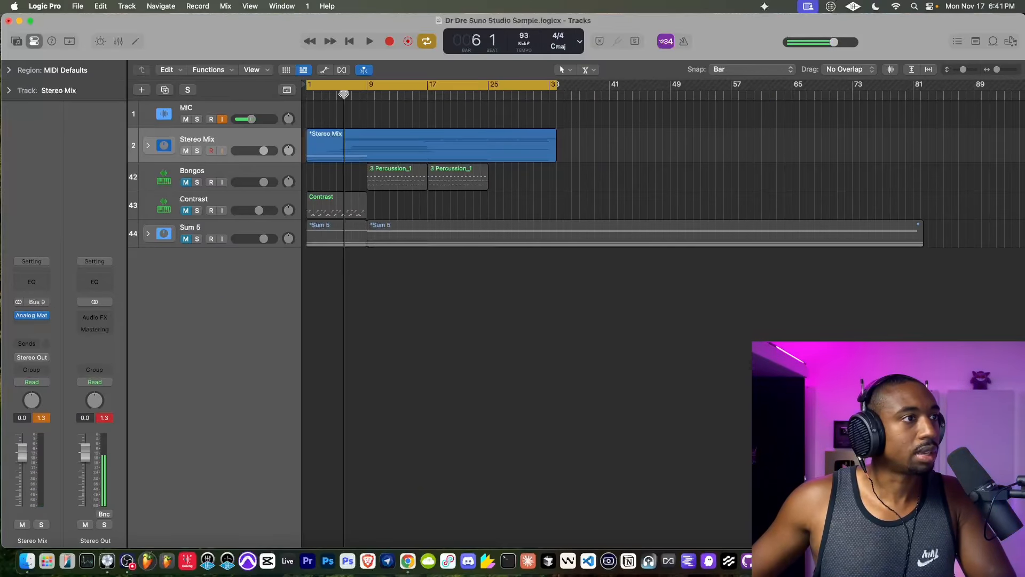
pyautogui.press('space')
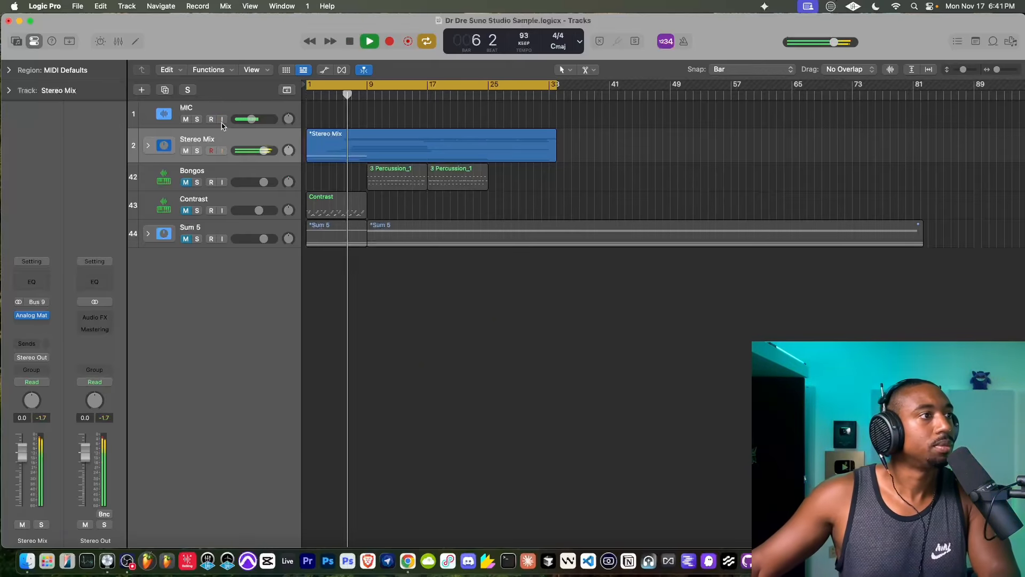
pyautogui.click(32, 315)
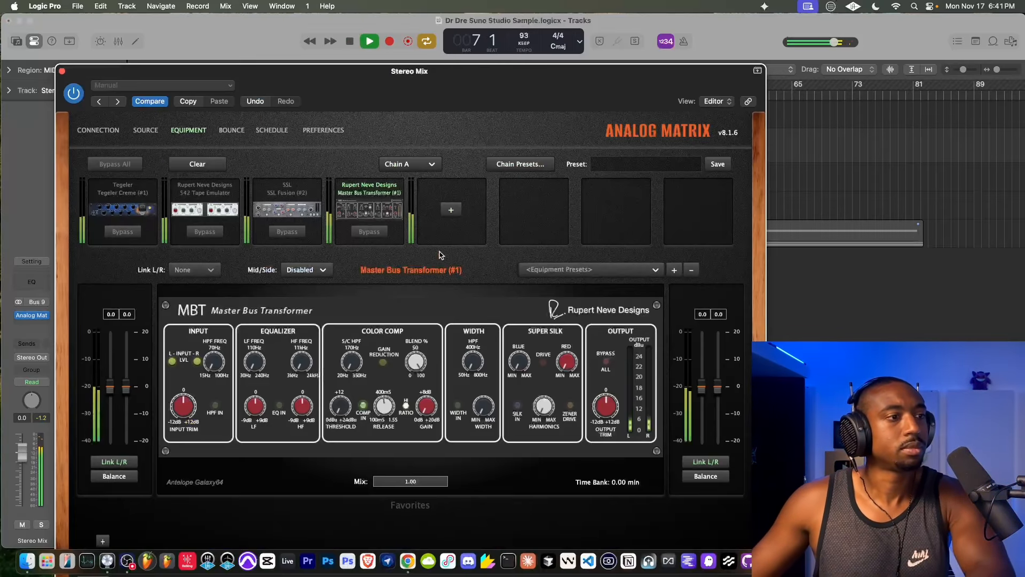
pyautogui.moveTo(431, 76); pyautogui.dragTo(377, 30)
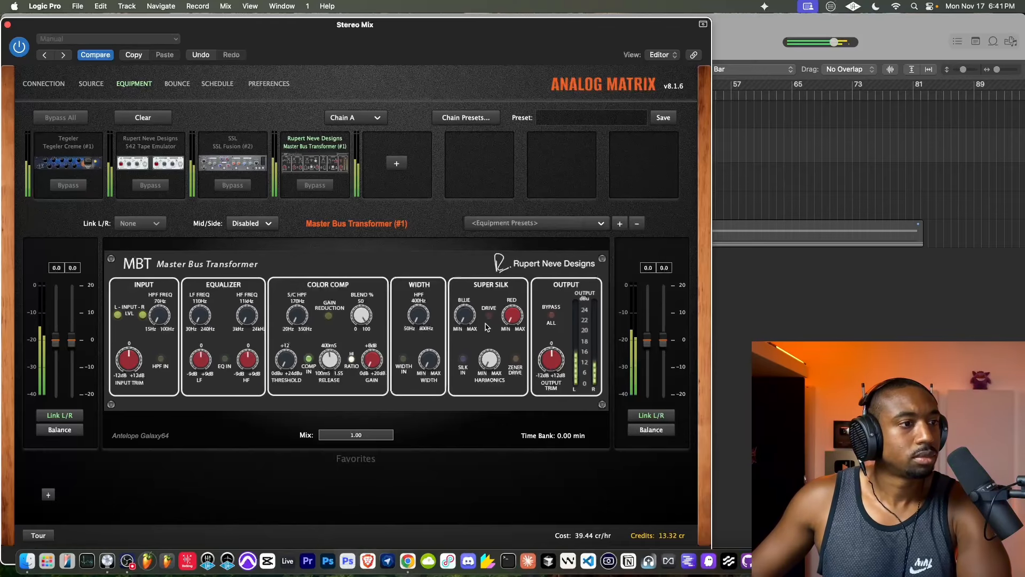
# - Engage Super Silk on the Master Bus Transformer, try its Zener Drive, and bypass the device to compare the sound
pyautogui.click(463, 361)
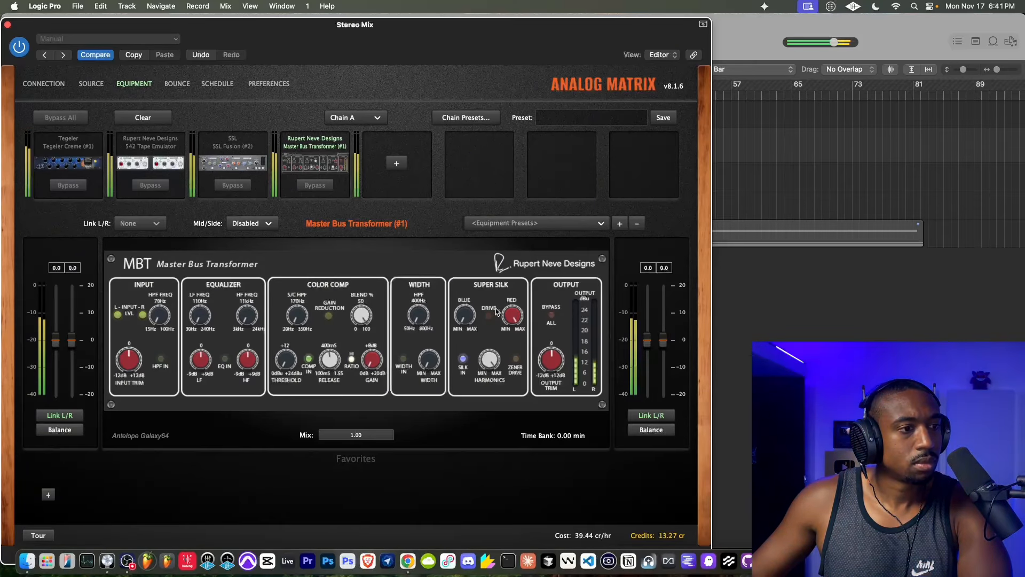
pyautogui.click(515, 360)
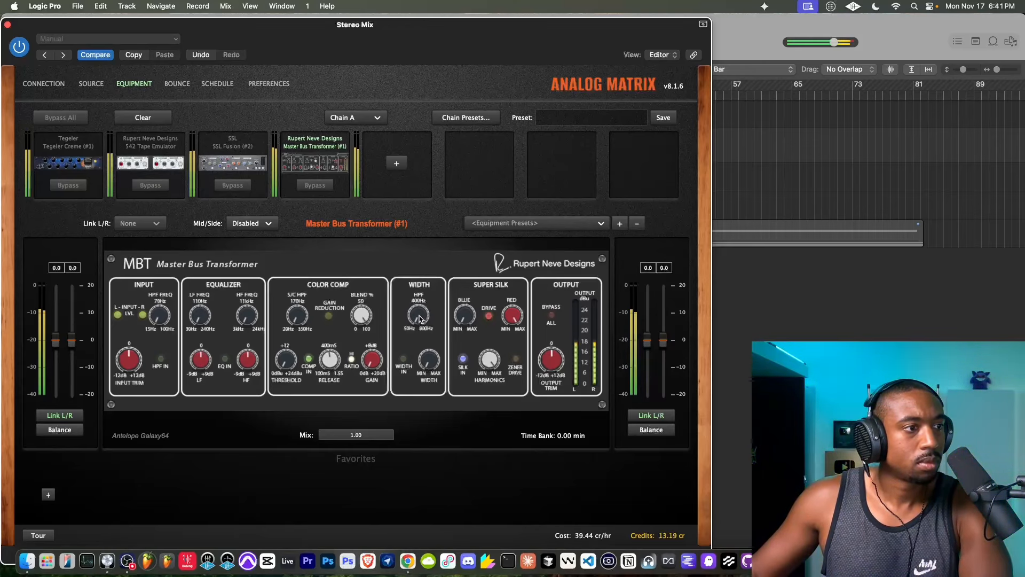
pyautogui.click(315, 186)
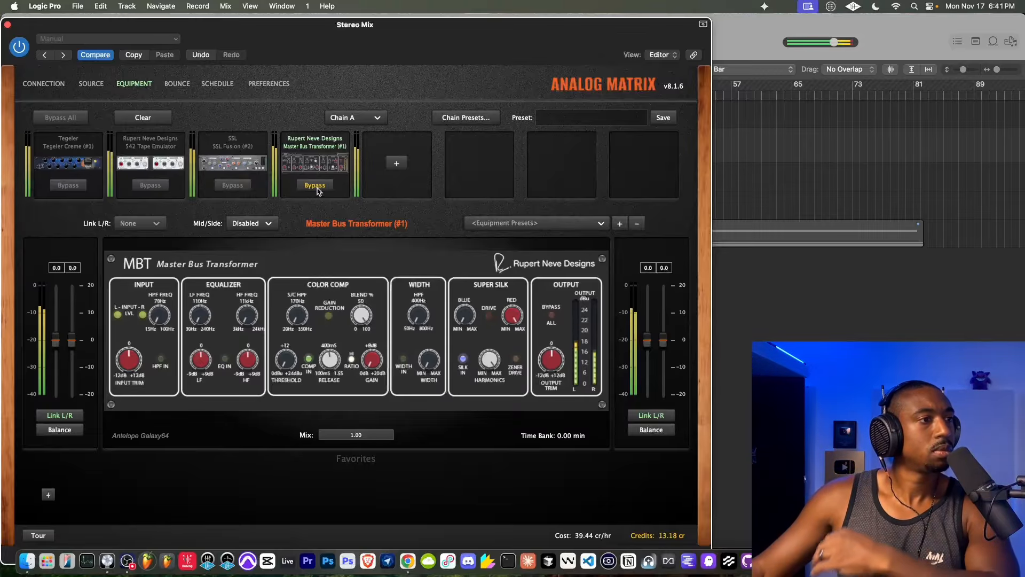
# - Take the 542 Tape Emulator out of bypass, turn its texture to minimum and switch its Silk off
pyautogui.click(153, 186)
pyautogui.click(151, 165)
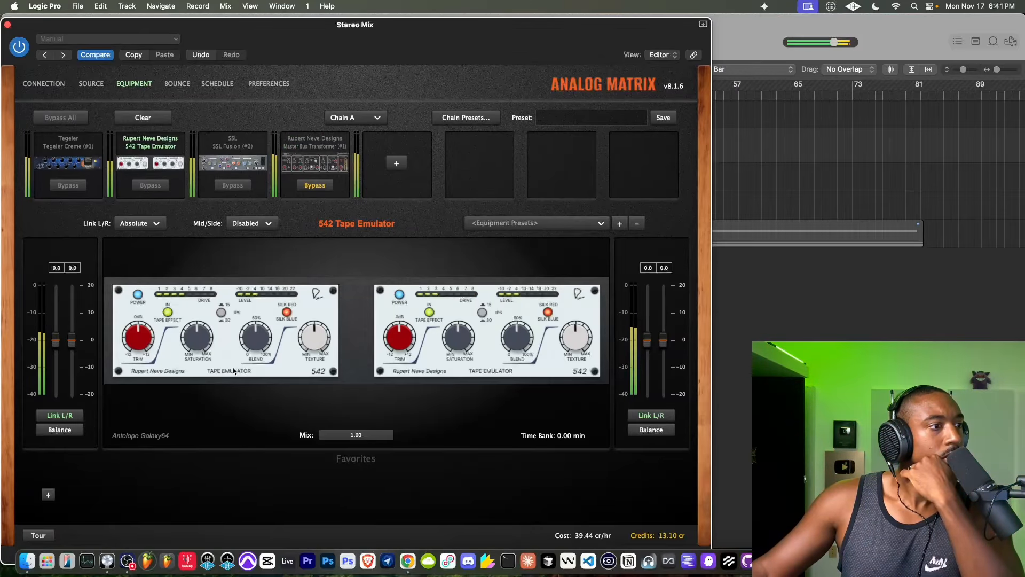
pyautogui.click(287, 312)
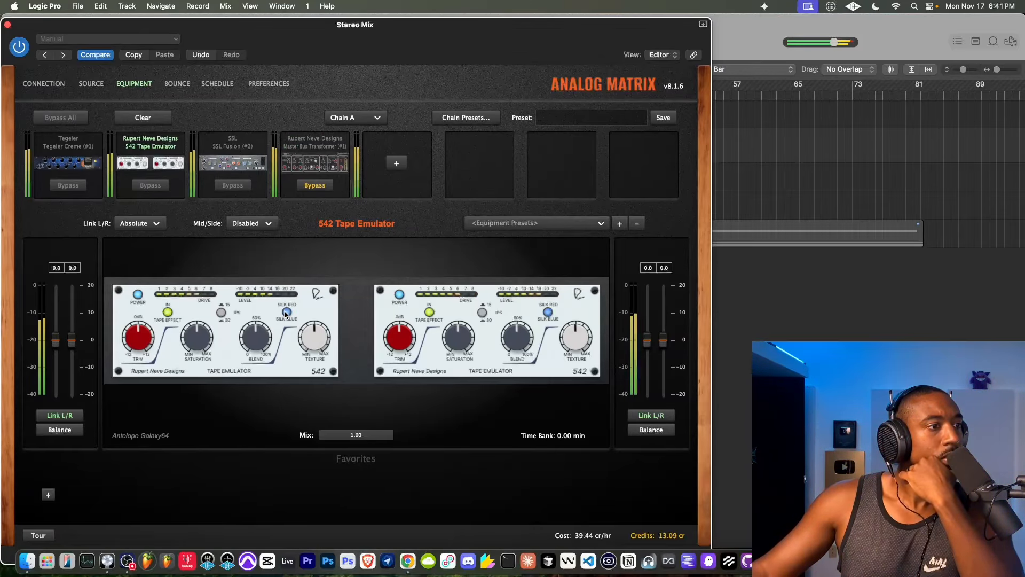
pyautogui.moveTo(298, 331); pyautogui.dragTo(238, 398)
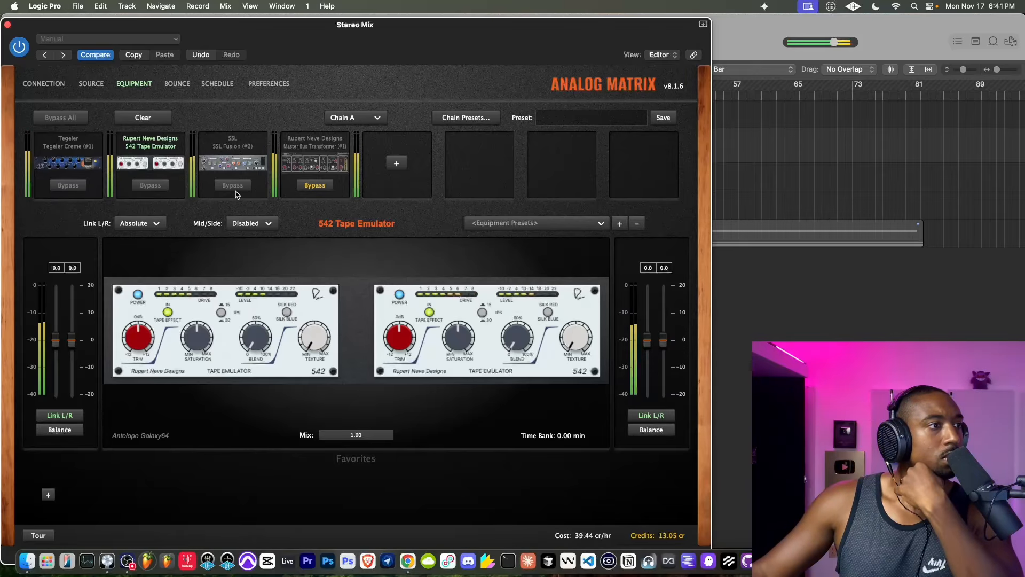
# - Review the SSL Fusion (#2) settings and browse the available hardware categories for a fifth device
pyautogui.click(239, 155)
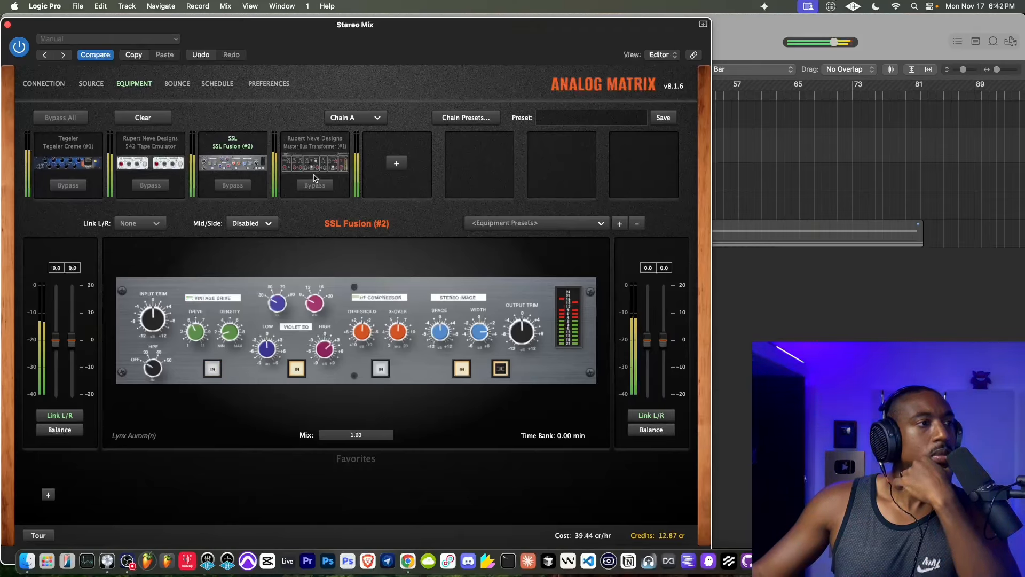
pyautogui.click(396, 162)
pyautogui.moveTo(425, 216)
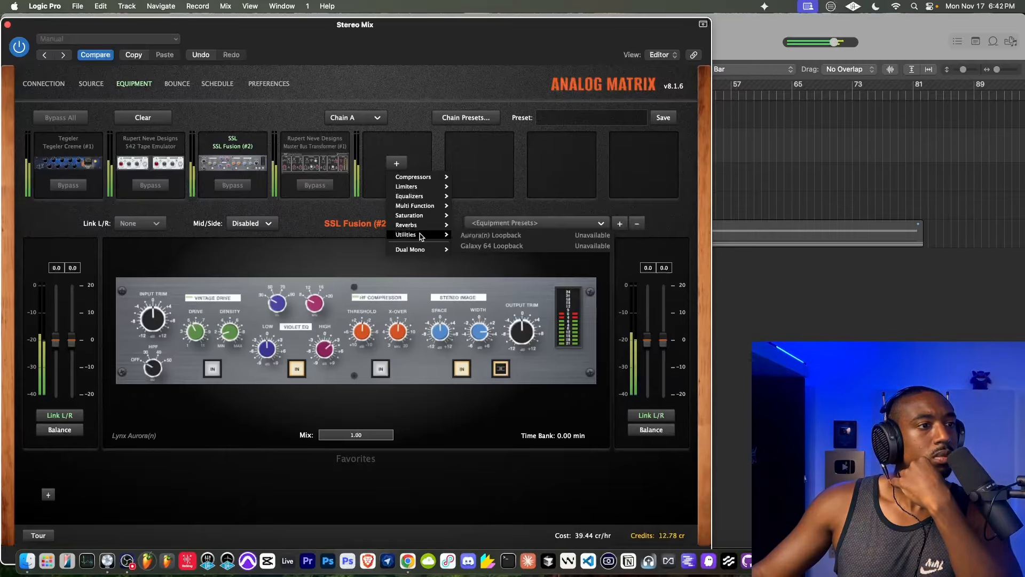
pyautogui.moveTo(414, 238)
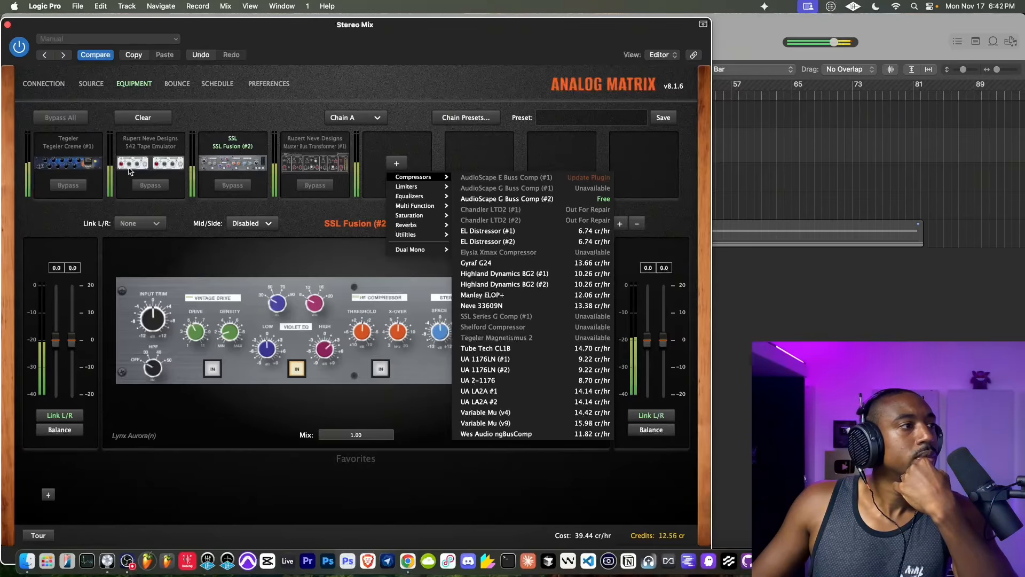
# - Adjust the compressor threshold on the Tegeler Creme (#1) while the song plays
pyautogui.click(79, 156)
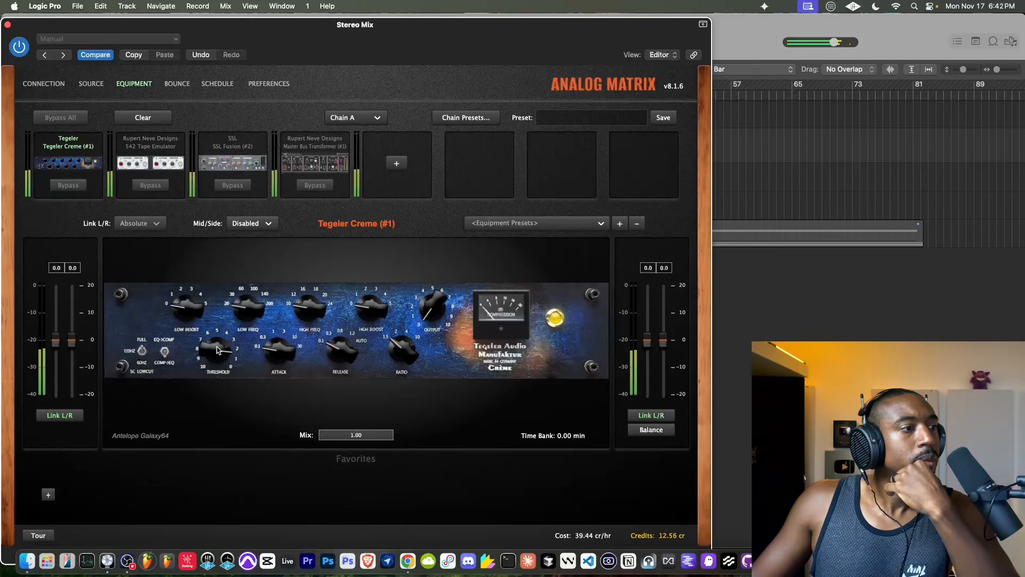
pyautogui.moveTo(218, 350); pyautogui.dragTo(216, 361)
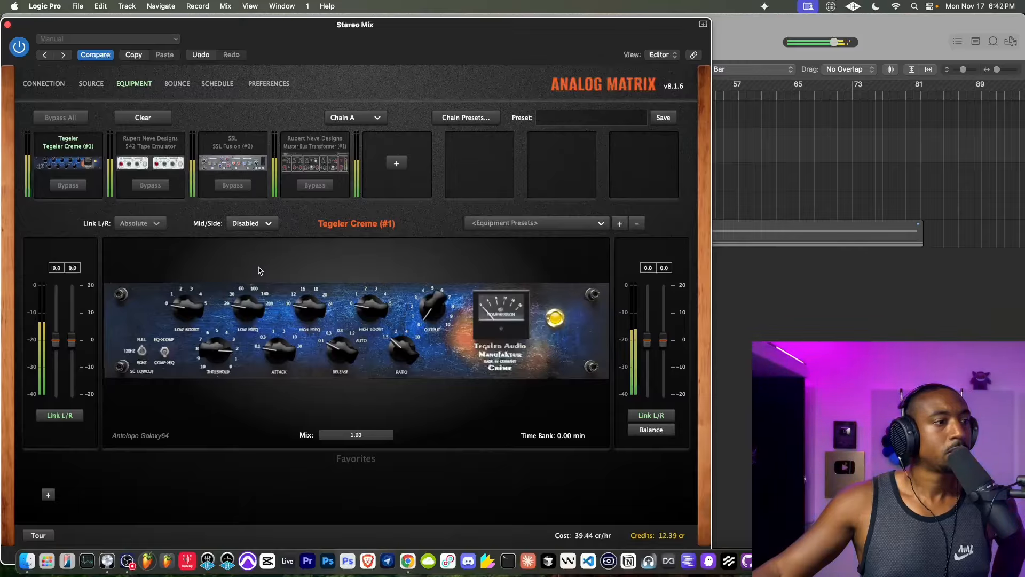
# - Bypass the 542 Tape Emulator and SSL Fusion (#2) and compare the mix with the Master Bus Transformer in and out
pyautogui.click(155, 185)
pyautogui.click(150, 185)
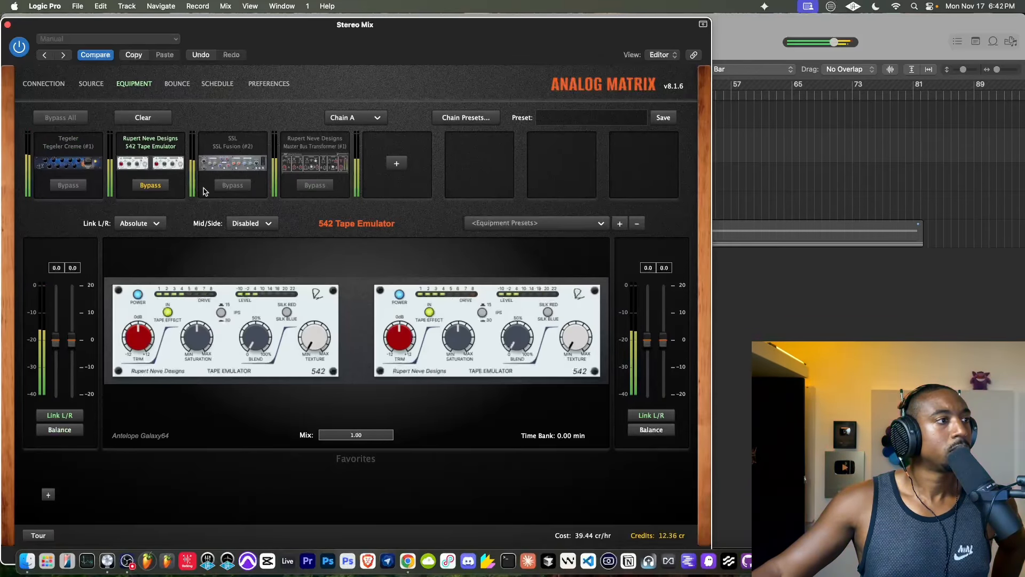
pyautogui.click(224, 187)
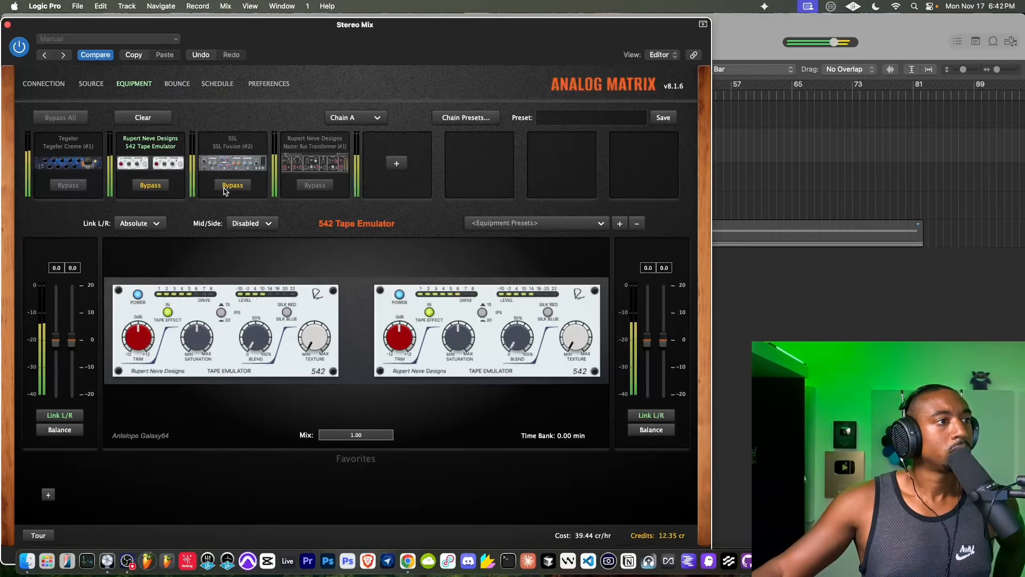
pyautogui.click(312, 187)
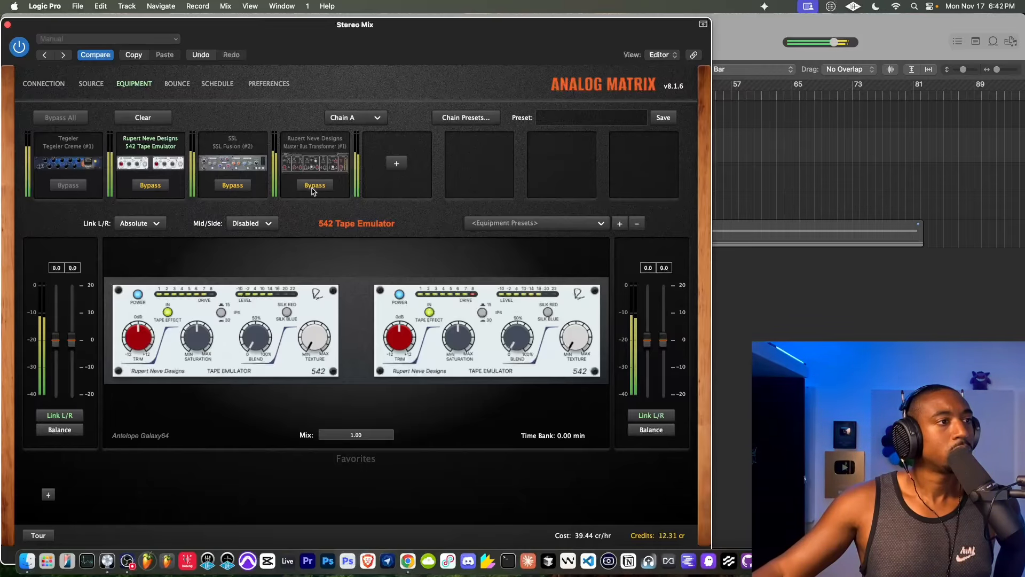
pyautogui.click(312, 186)
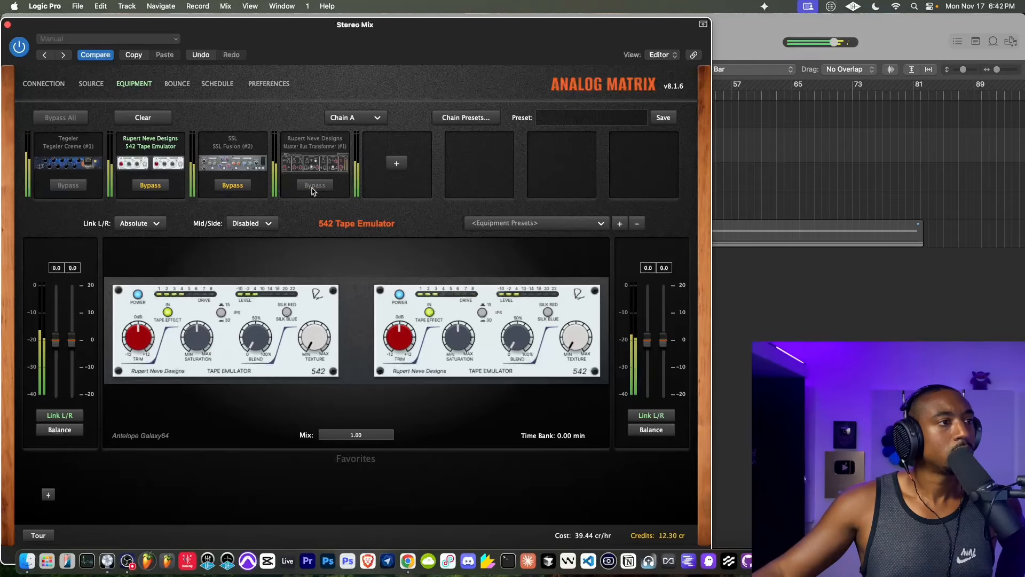
pyautogui.click(322, 152)
pyautogui.click(312, 187)
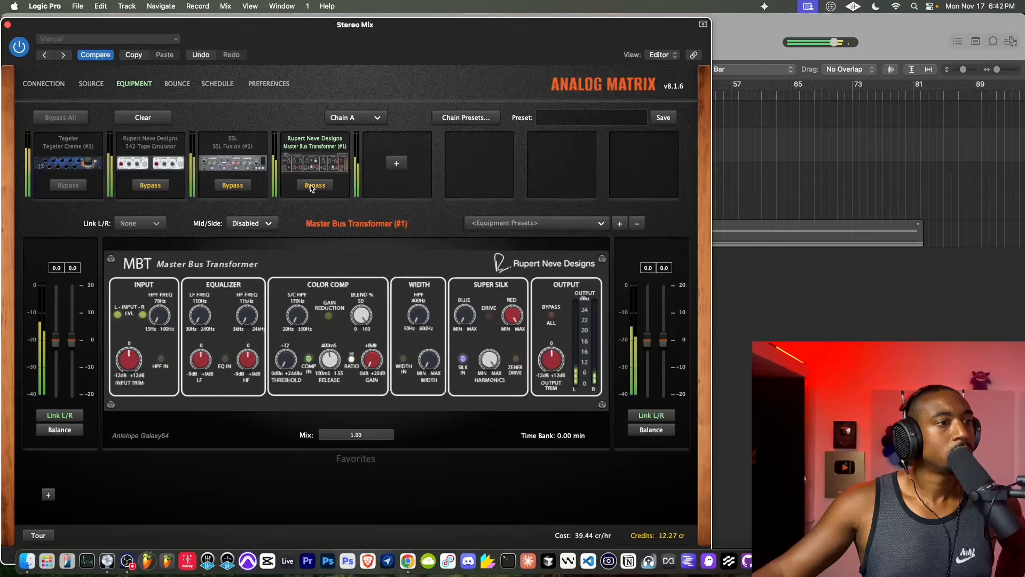
# - Switch off the Master Bus Transformer's Width section and take all devices in the chain out of bypass
pyautogui.click(312, 188)
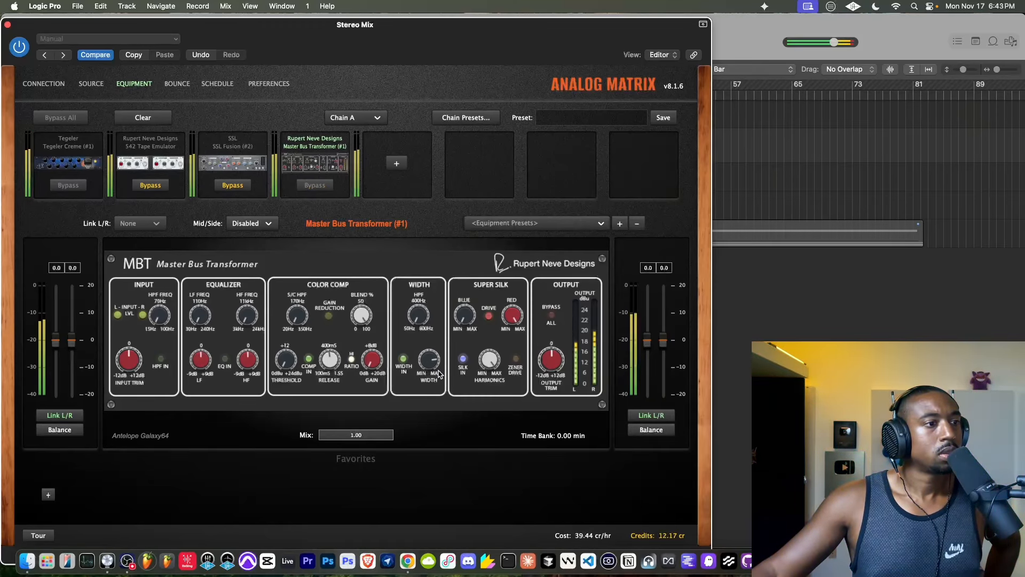
pyautogui.click(404, 361)
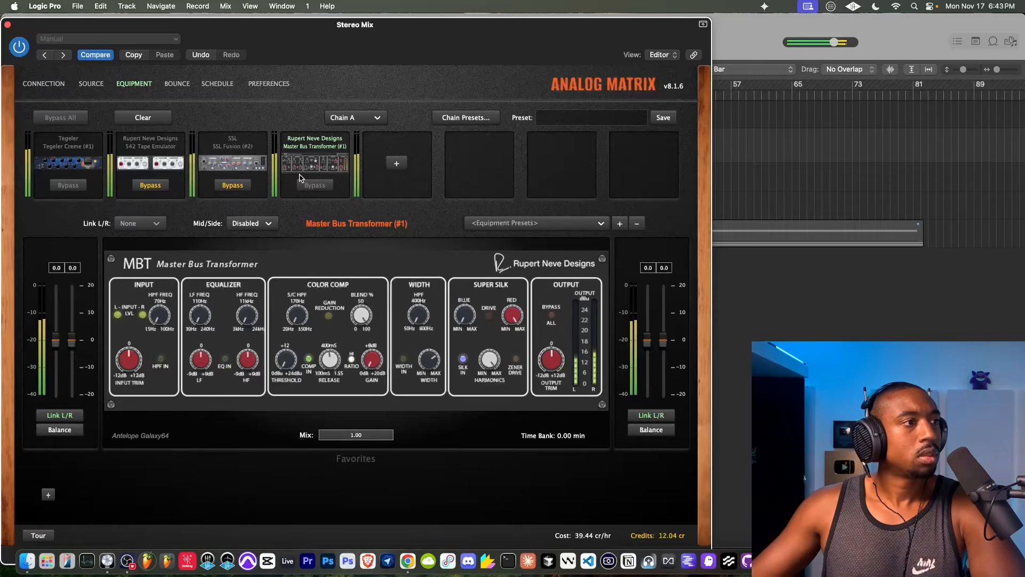
pyautogui.click(232, 185)
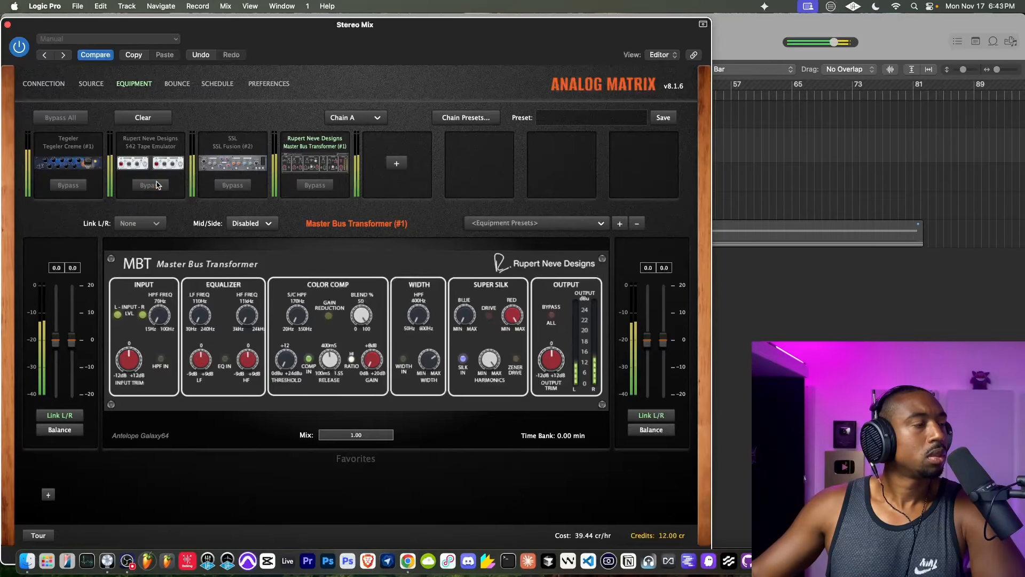
# - Set the 542 Tape Emulator's Silk to Red, and close Analog Matrix with playback stopped
pyautogui.click(166, 143)
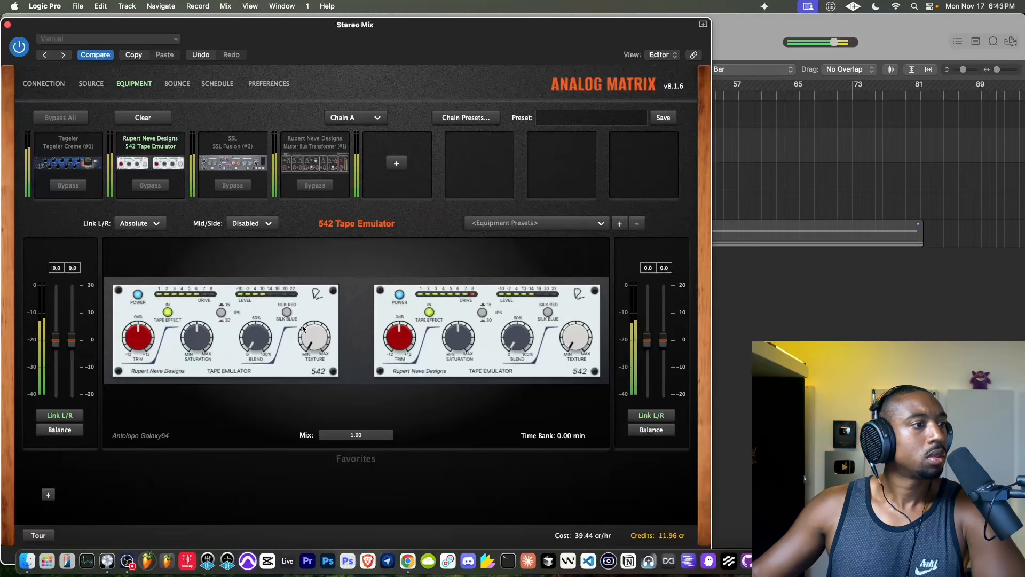
pyautogui.click(8, 24)
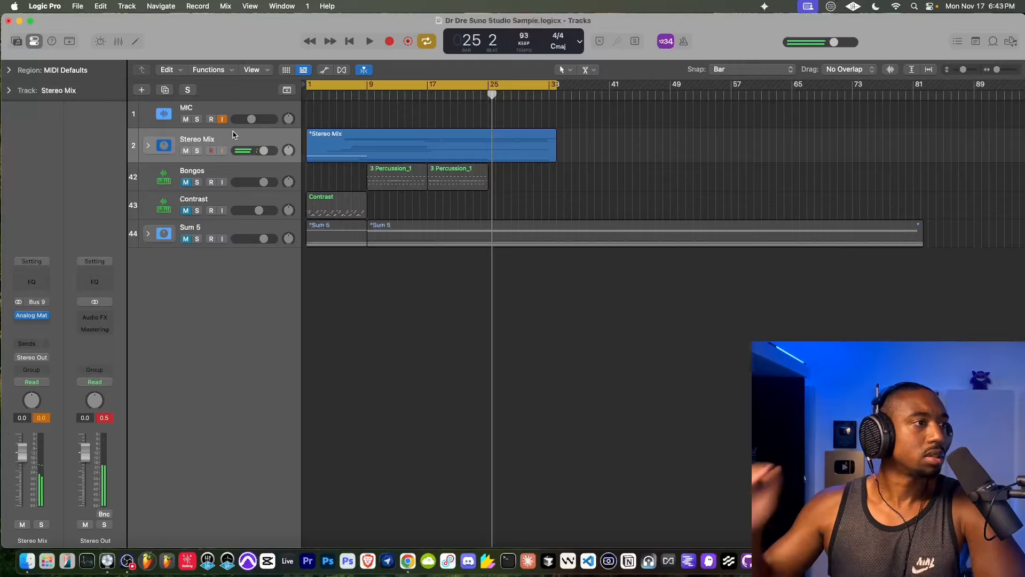
# - Play the song from bar 9 with MIC monitoring turned off and reopen Analog Matrix on the Stereo Mix
pyautogui.click(364, 96)
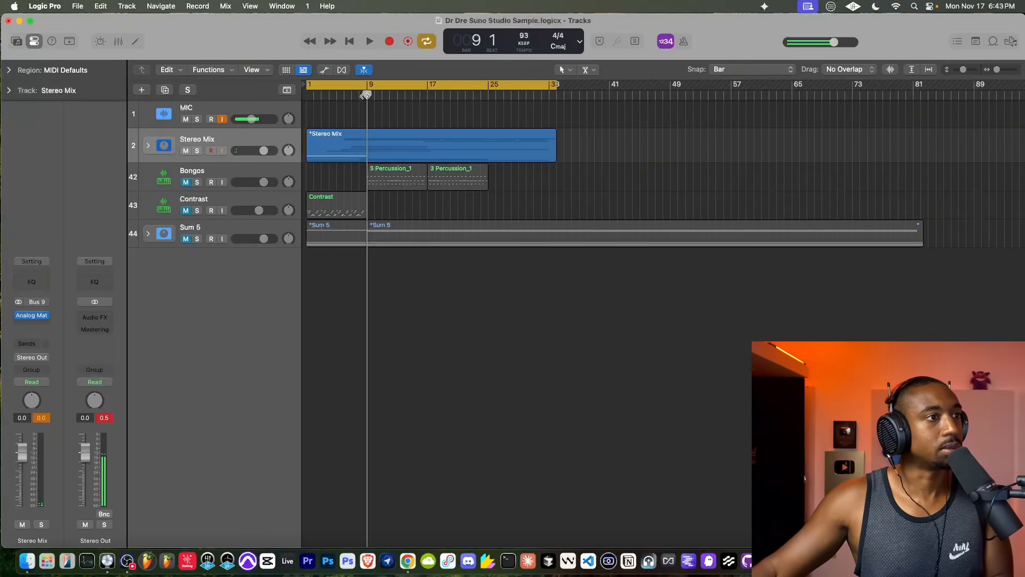
pyautogui.press('space')
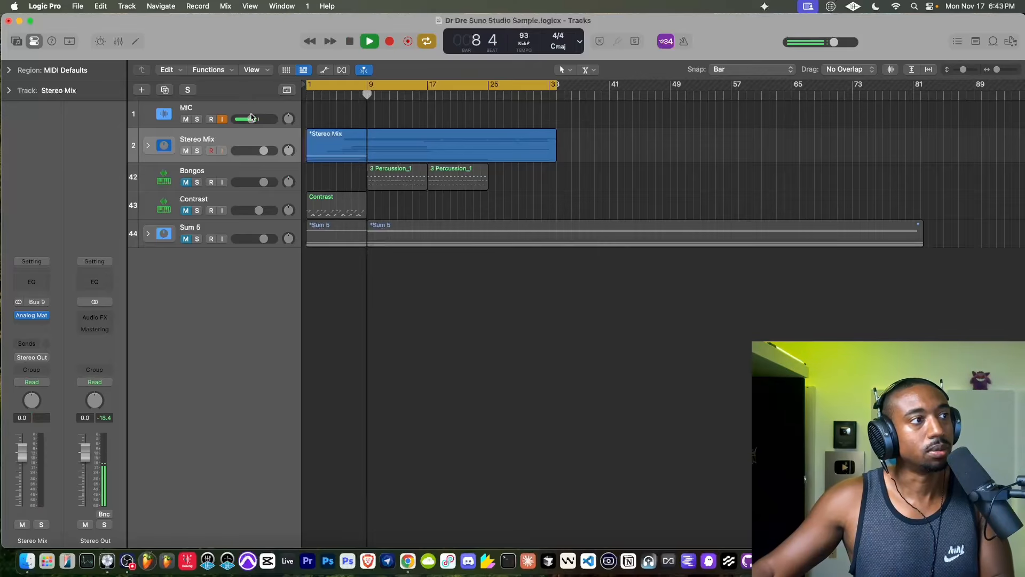
pyautogui.click(222, 120)
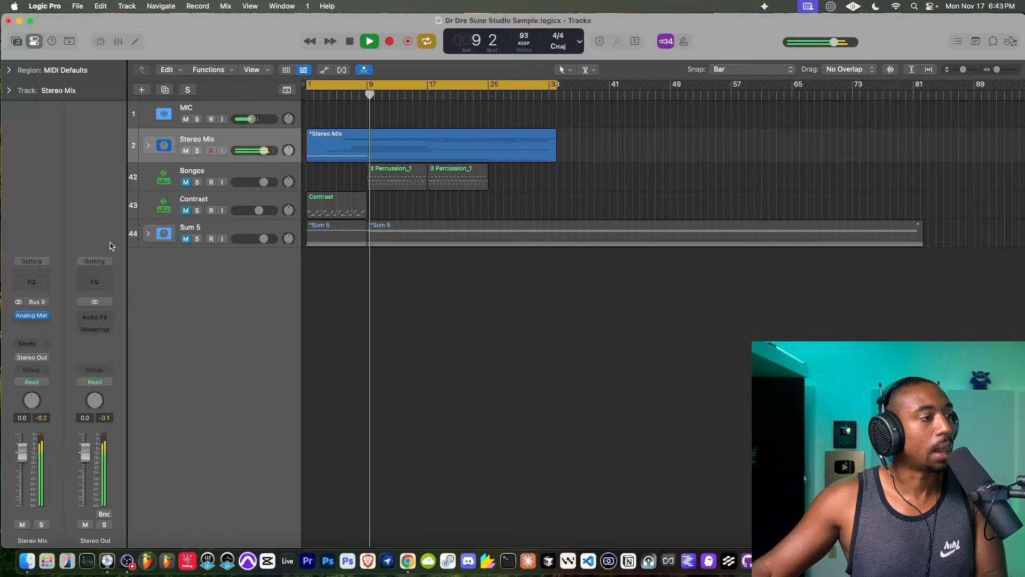
pyautogui.click(33, 315)
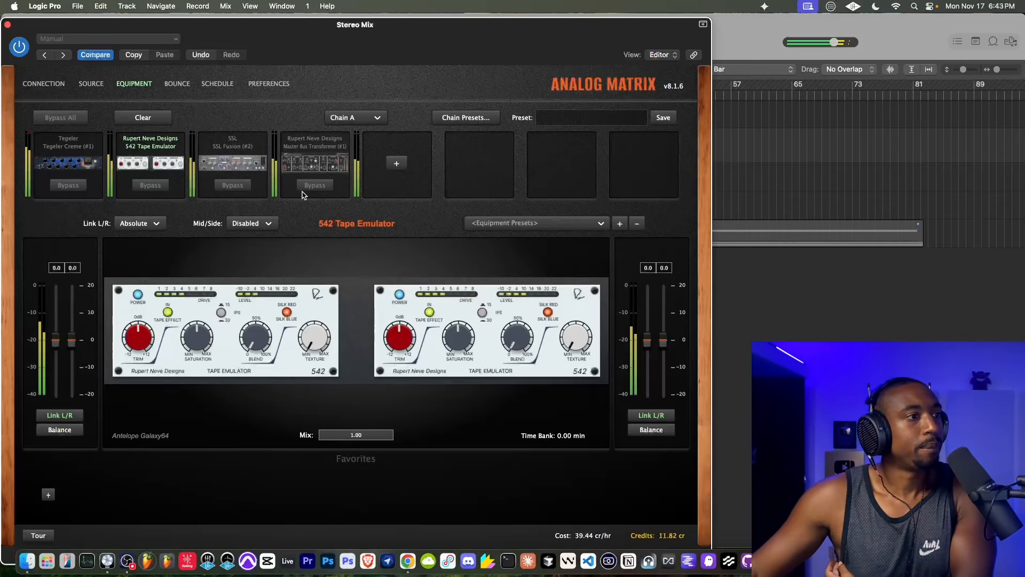
# - Bypass the Master Bus Transformer (#1) and remove it from the hardware chain
pyautogui.click(302, 193)
pyautogui.click(314, 187)
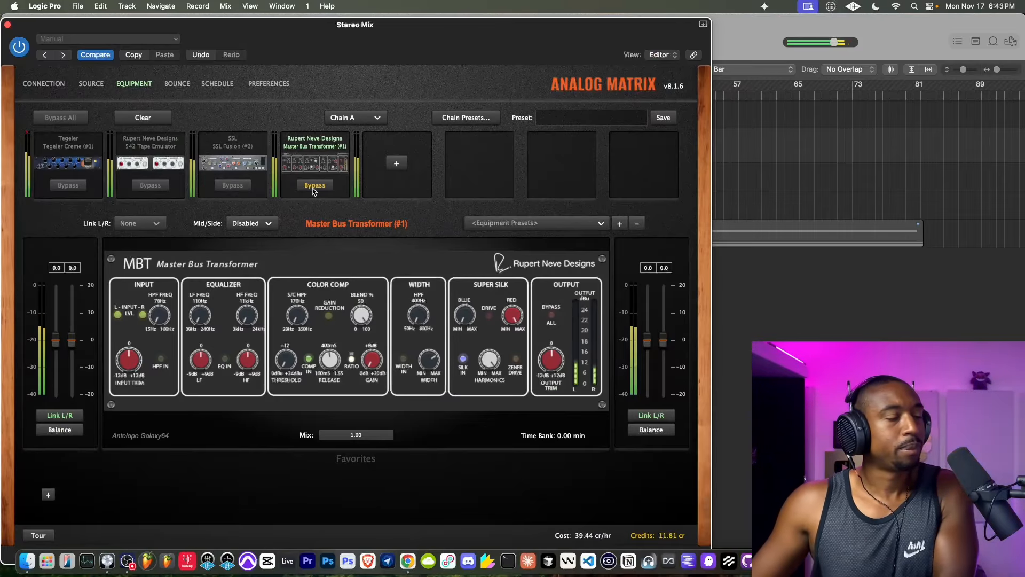
pyautogui.rightClick(323, 153)
pyautogui.click(343, 159)
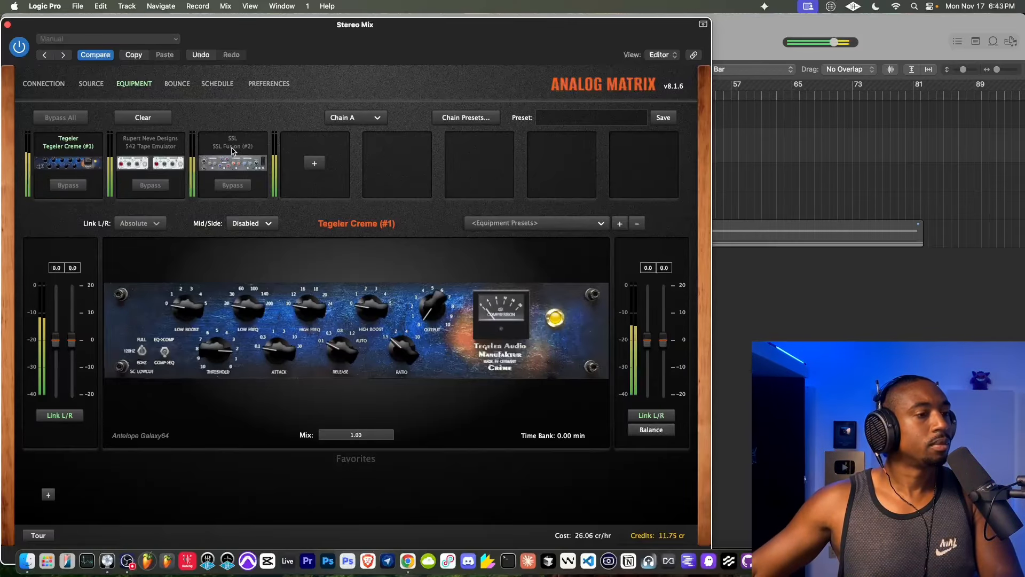
# - Turn the 542 Tape Emulator's Texture up to maximum and toggle the SSL Fusion (#2)'s Stereo Image section to compare
pyautogui.click(145, 142)
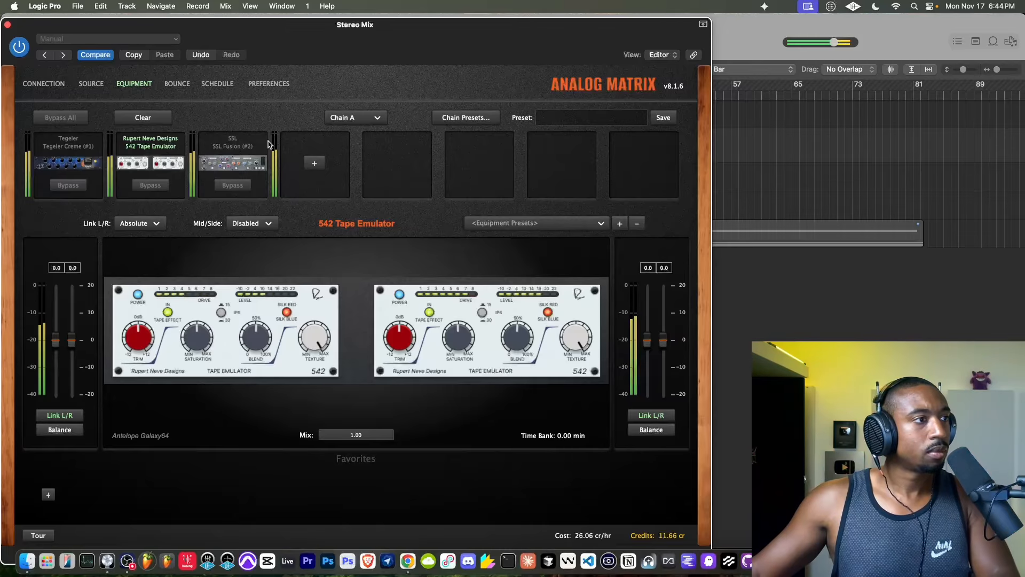
pyautogui.click(243, 167)
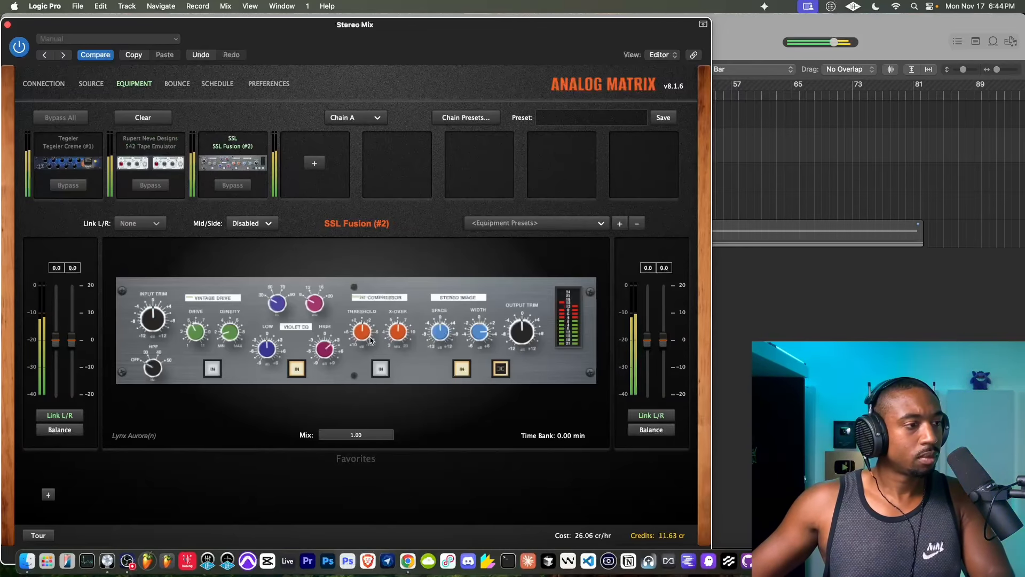
pyautogui.click(462, 369)
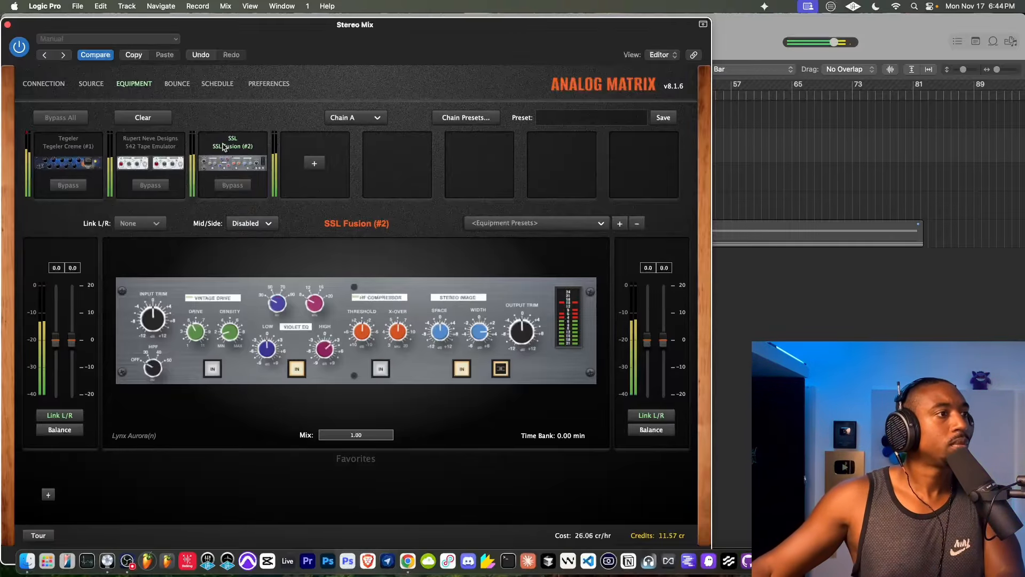
# - Try the Pultec EQP-1A (#1) equalizer after the SSL Fusion (#2) and remove it from the chain
pyautogui.click(315, 163)
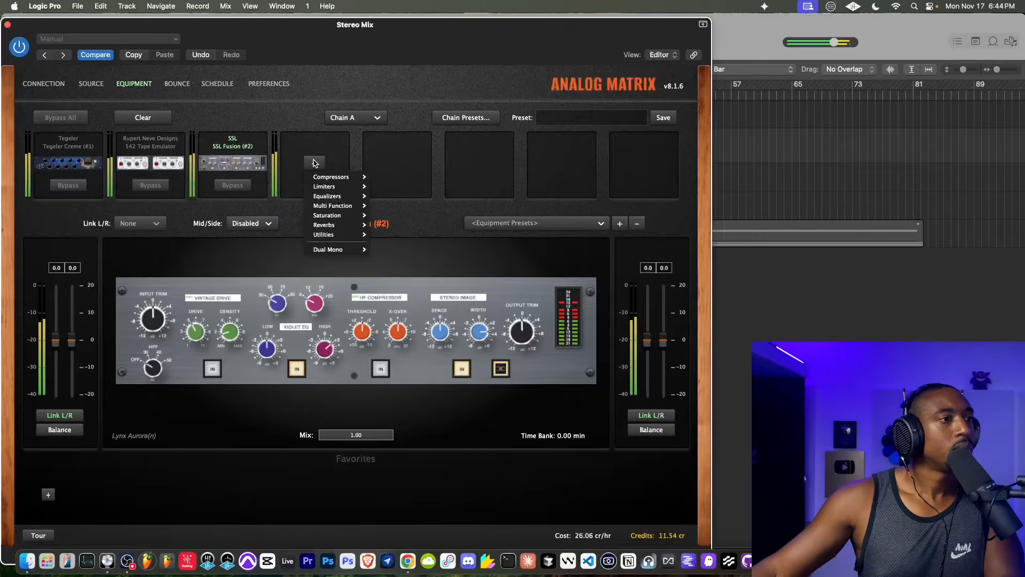
pyautogui.moveTo(330, 202)
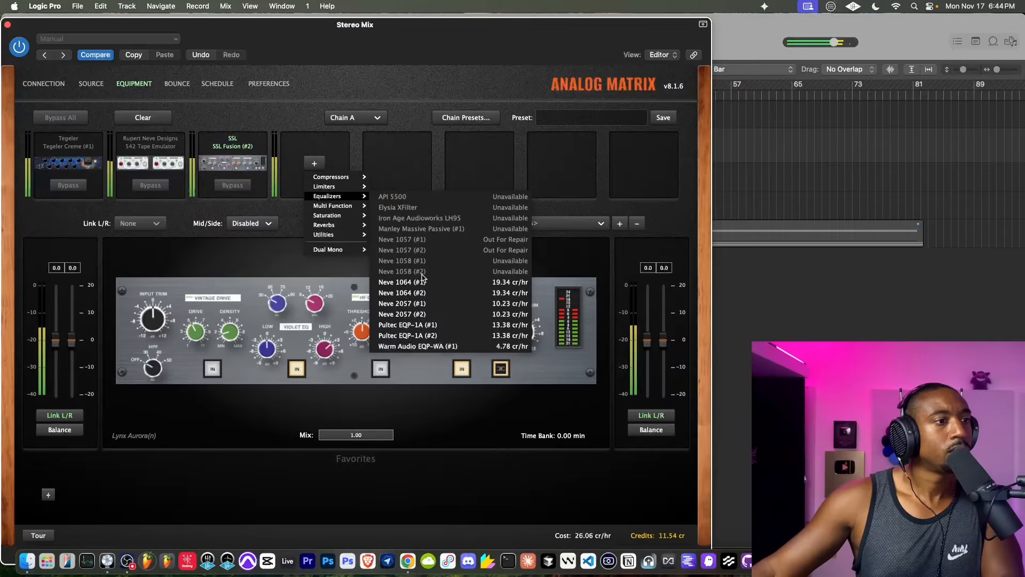
pyautogui.click(418, 326)
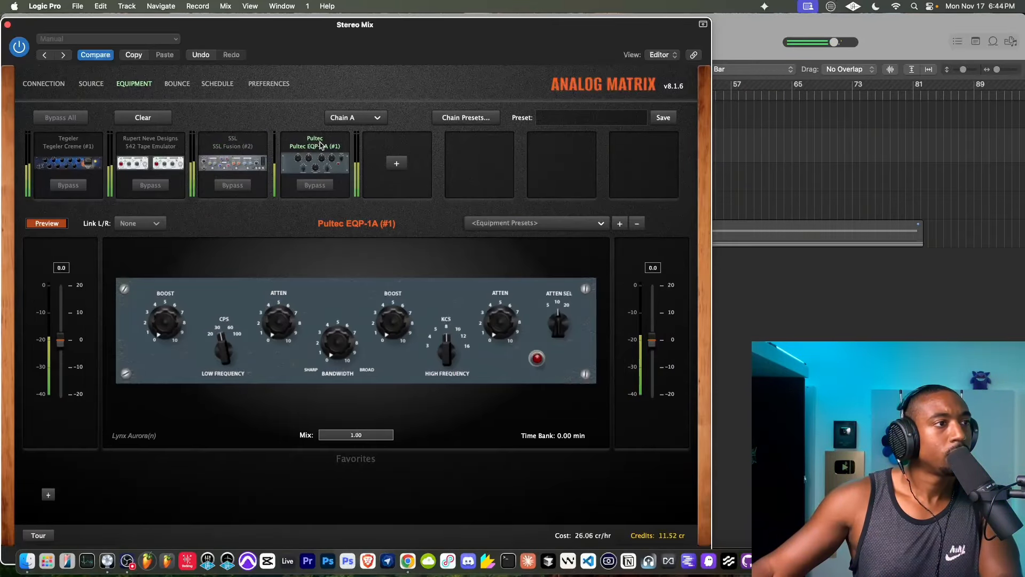
pyautogui.rightClick(324, 160)
pyautogui.click(345, 166)
# - Add the Aurora(n) Loopback utility to the chain after the SSL Fusion (#2)
pyautogui.click(312, 166)
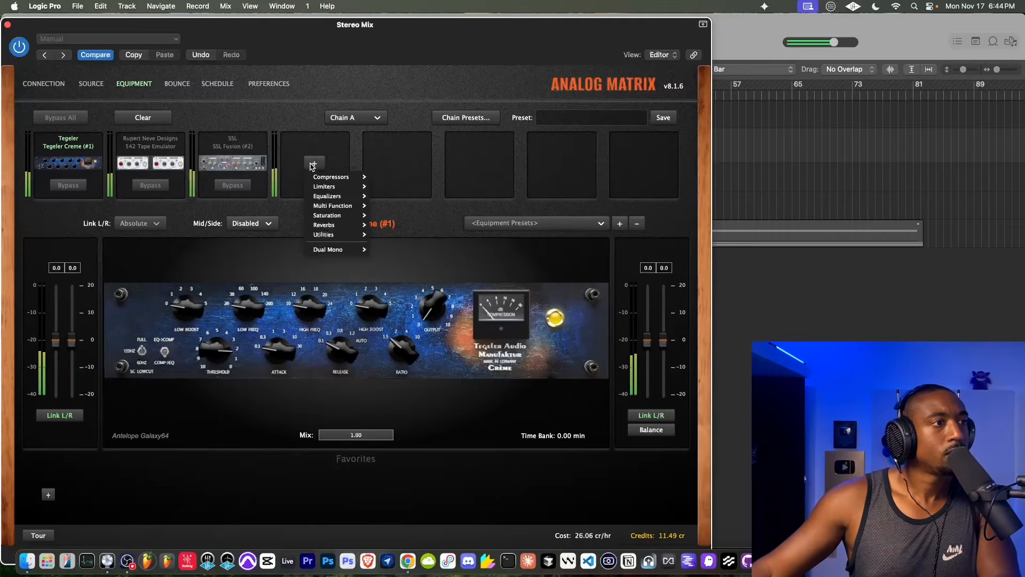
pyautogui.moveTo(329, 197)
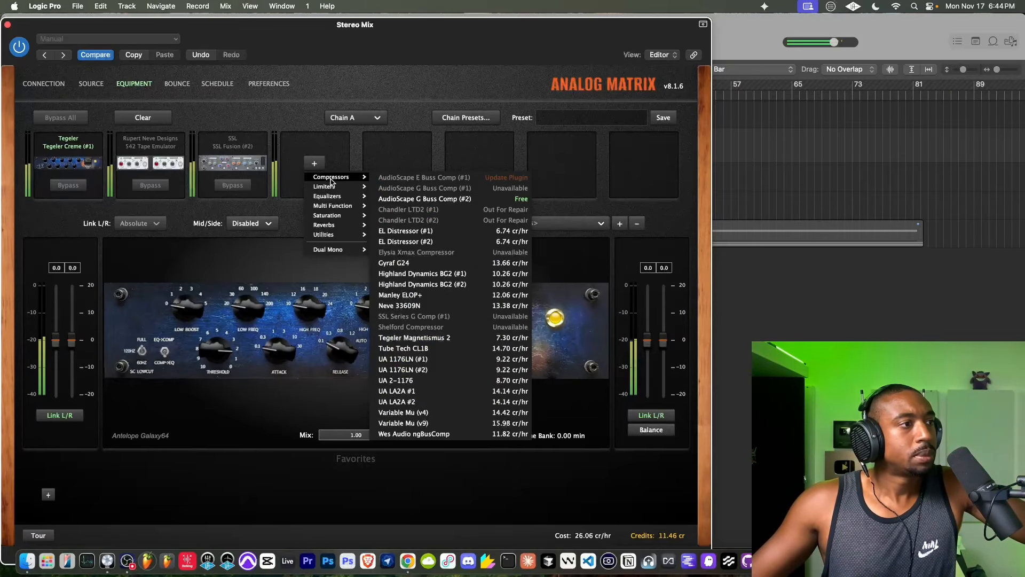
pyautogui.click(292, 147)
pyautogui.click(313, 163)
pyautogui.moveTo(336, 191)
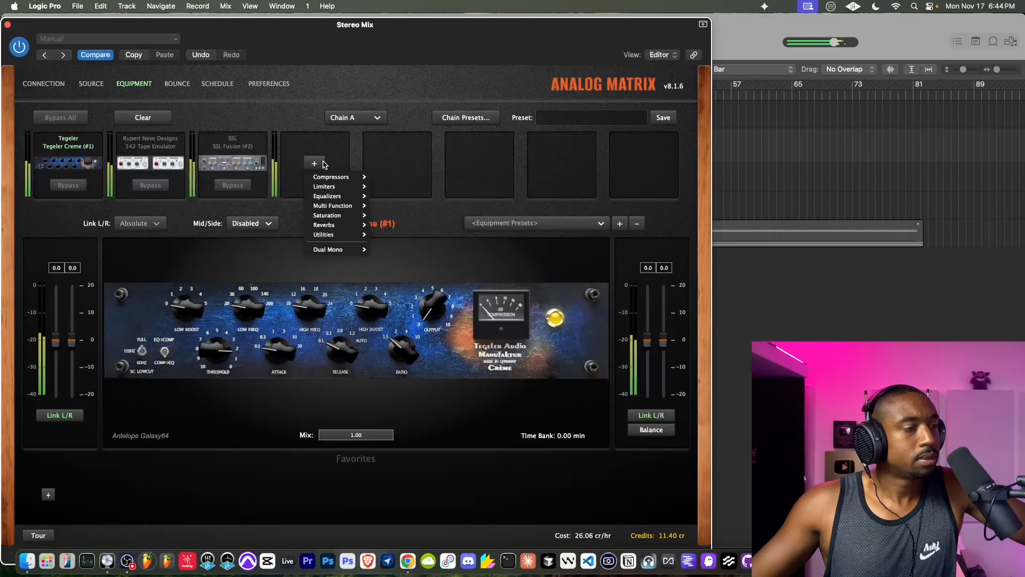
pyautogui.moveTo(332, 219)
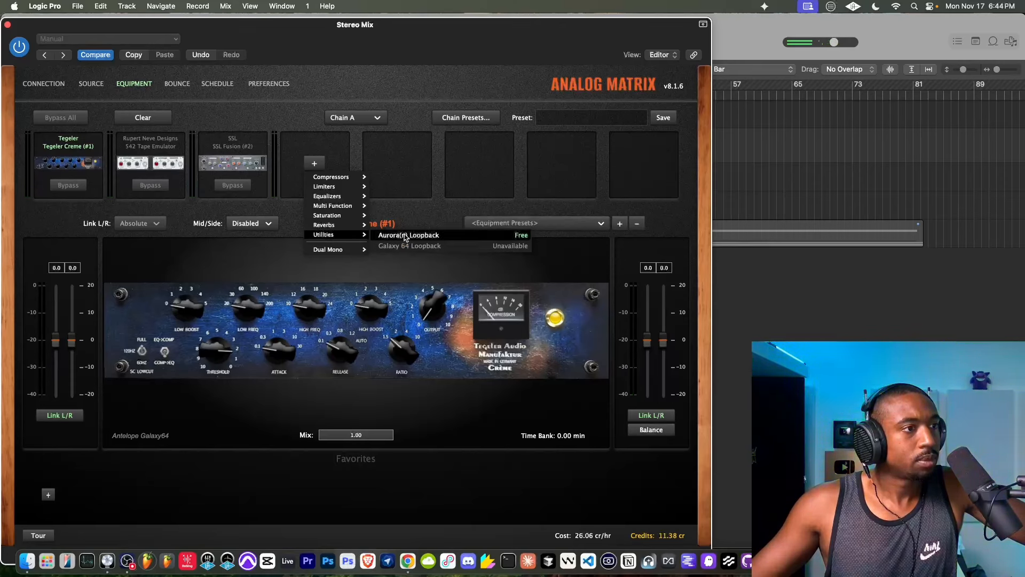
pyautogui.click(405, 236)
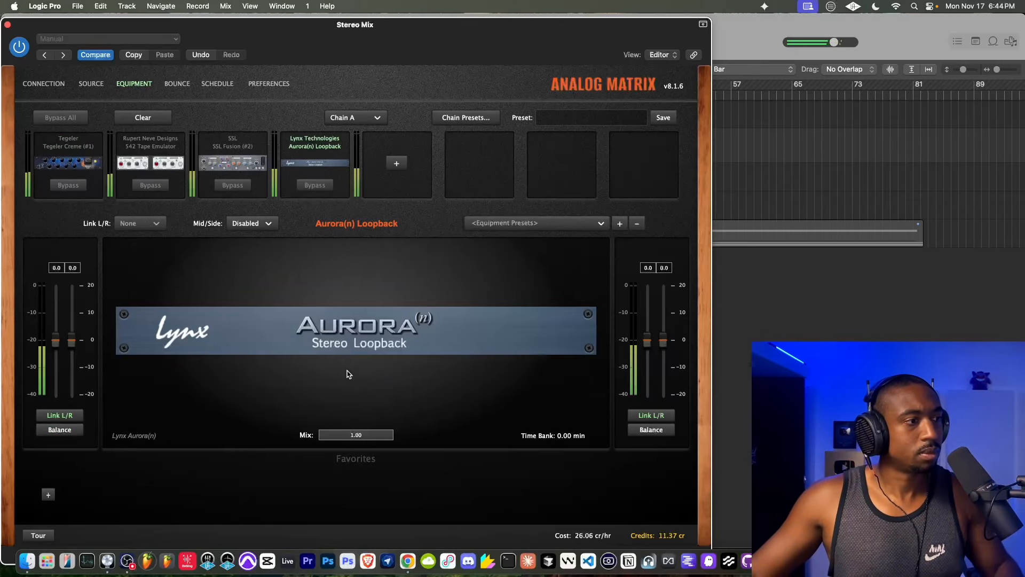
# - Compare the mix with the Aurora(n) Loopback bypassed and active, leaving it active
pyautogui.click(315, 186)
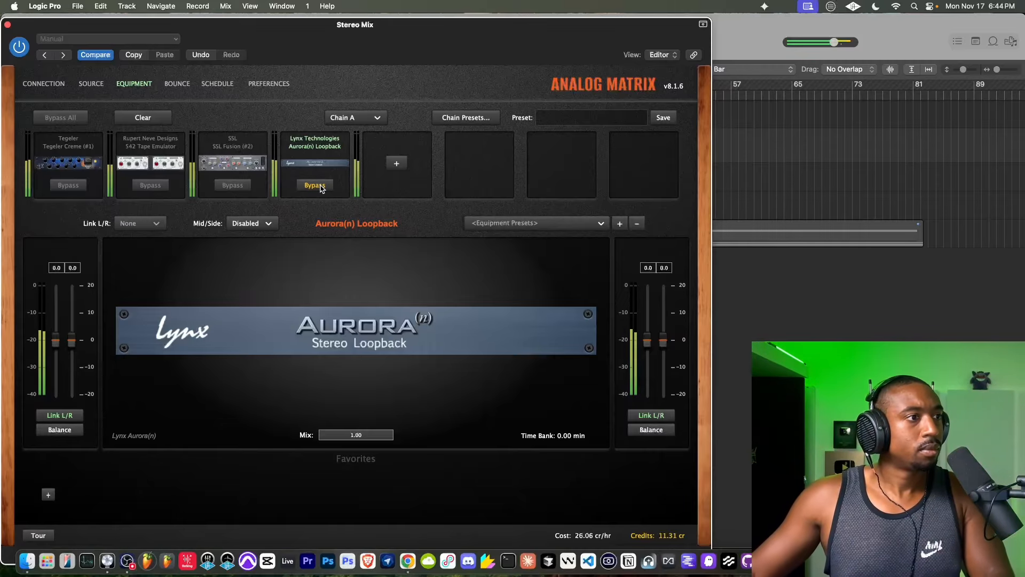
pyautogui.click(320, 187)
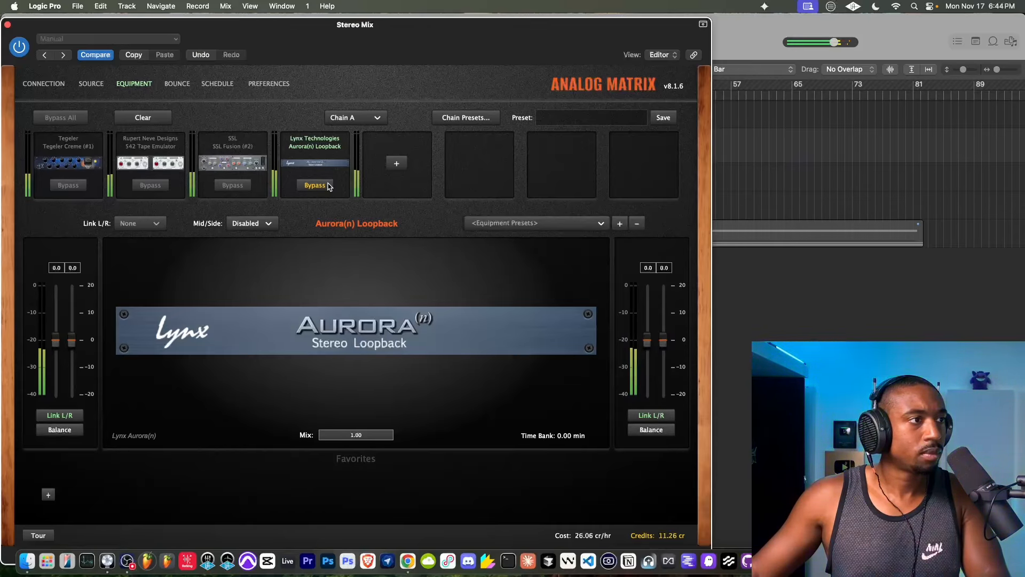
pyautogui.click(315, 185)
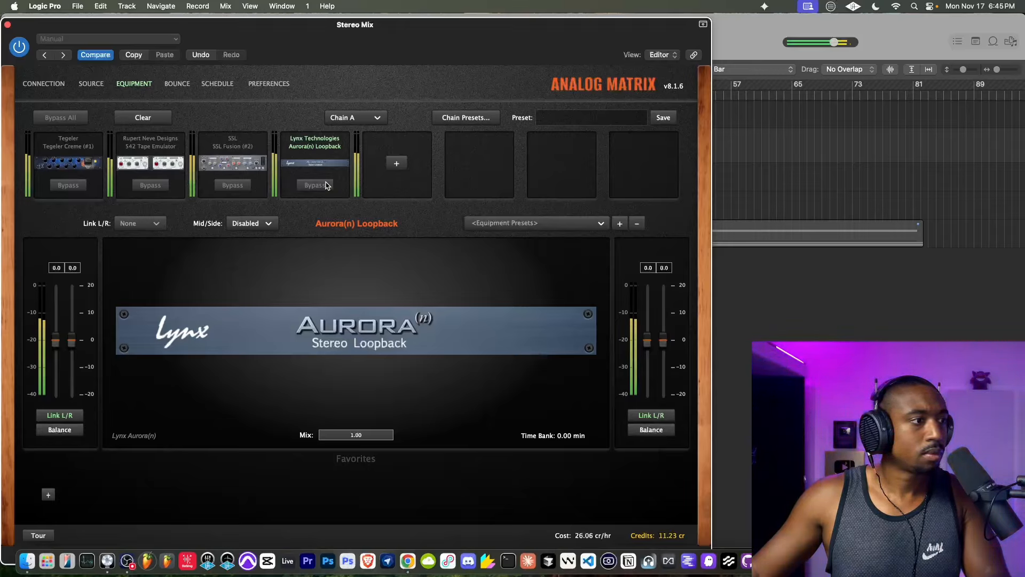
# - Engage the SSL Fusion (#2)'s Vintage Drive section and close Analog Matrix
pyautogui.click(216, 163)
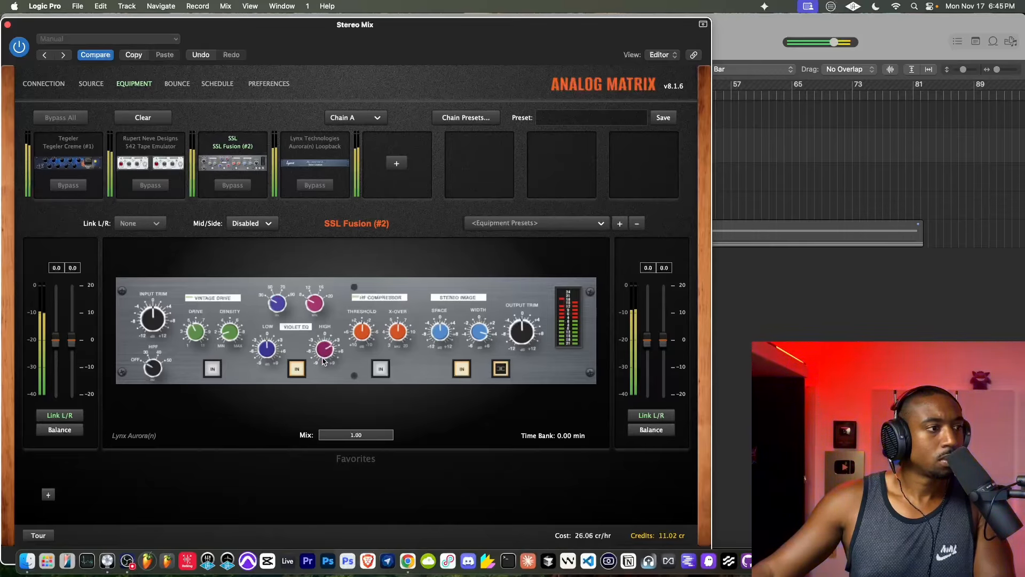
pyautogui.click(213, 370)
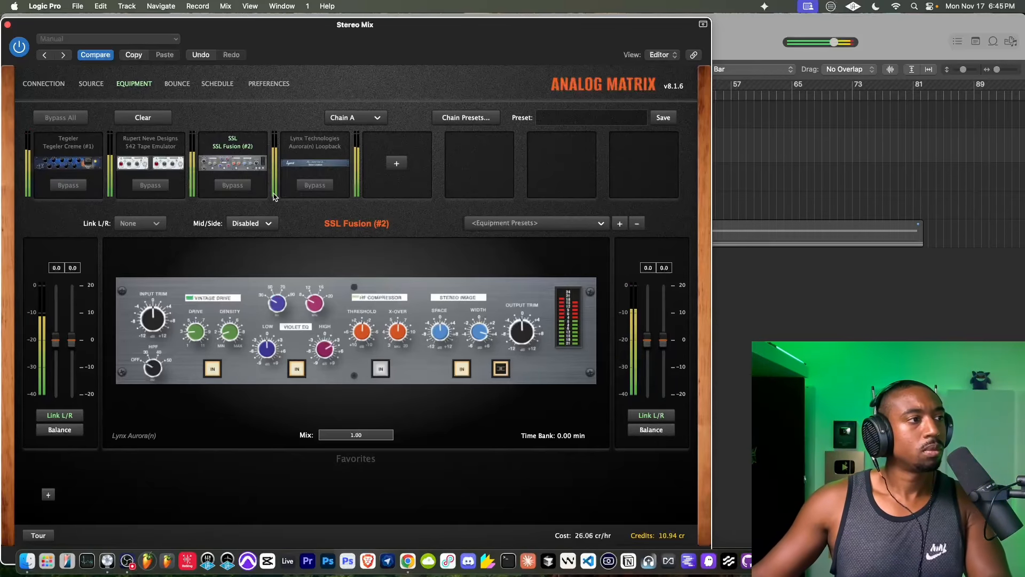
pyautogui.click(7, 25)
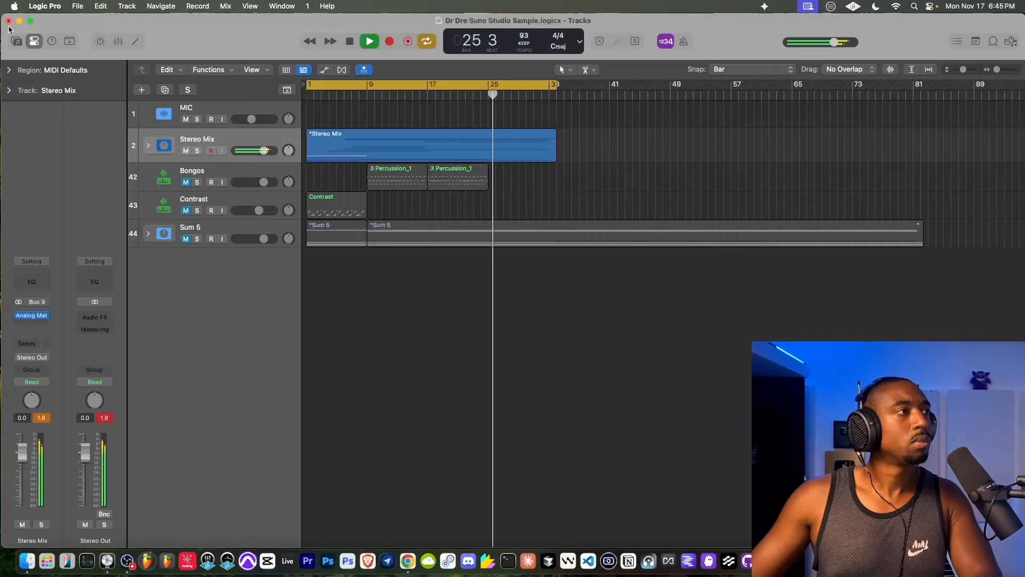
# - Expand the Stereo Mix stack and inspect the Hook Vox channel strip and its Bus 4 send during playback
pyautogui.click(149, 145)
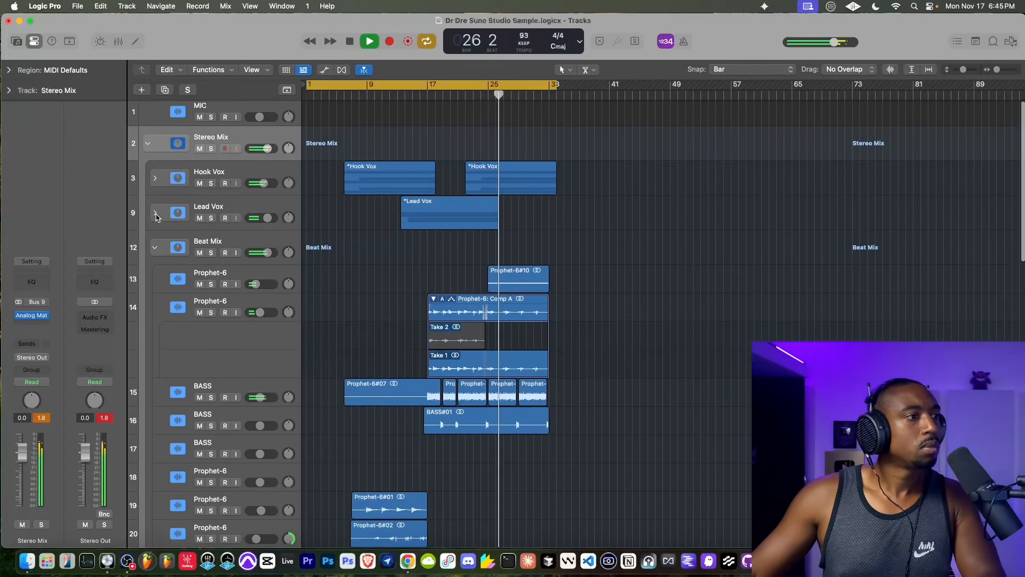
pyautogui.scroll(-3, 158, 218)
pyautogui.scroll(2, 158, 217)
pyautogui.scroll(1, 156, 218)
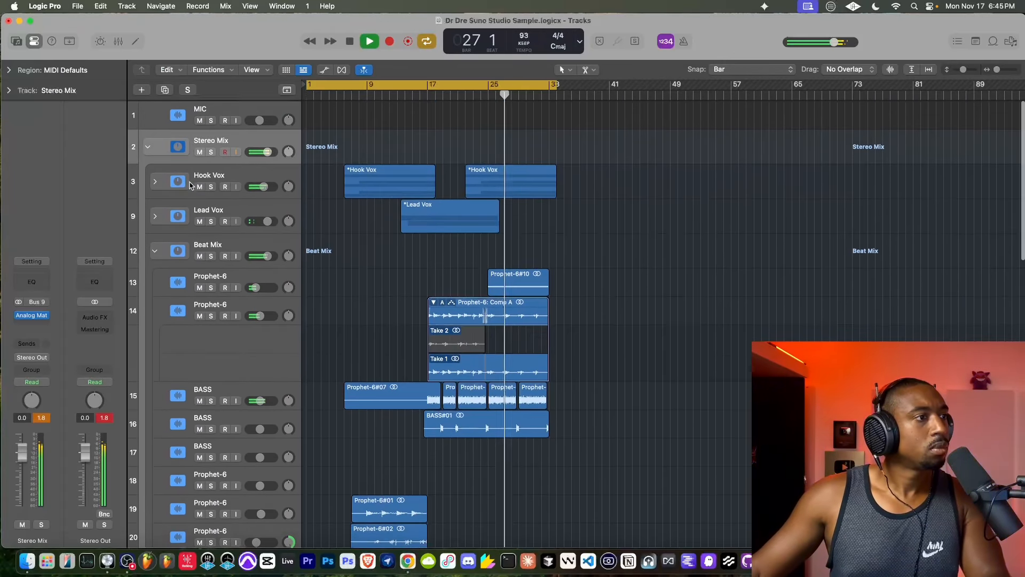
pyautogui.click(158, 181)
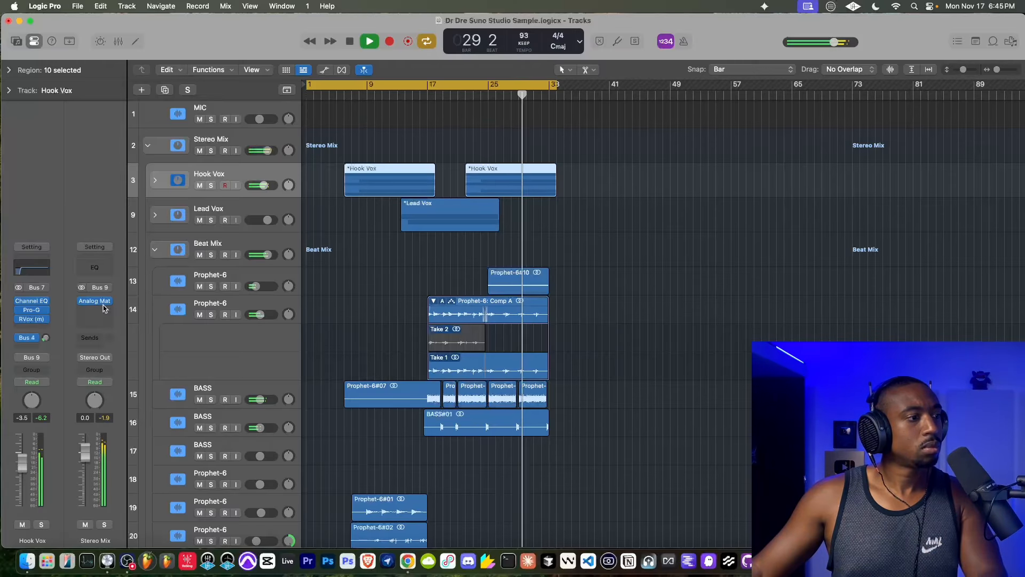
pyautogui.scroll(1, 147, 281)
pyautogui.scroll(-1, 147, 280)
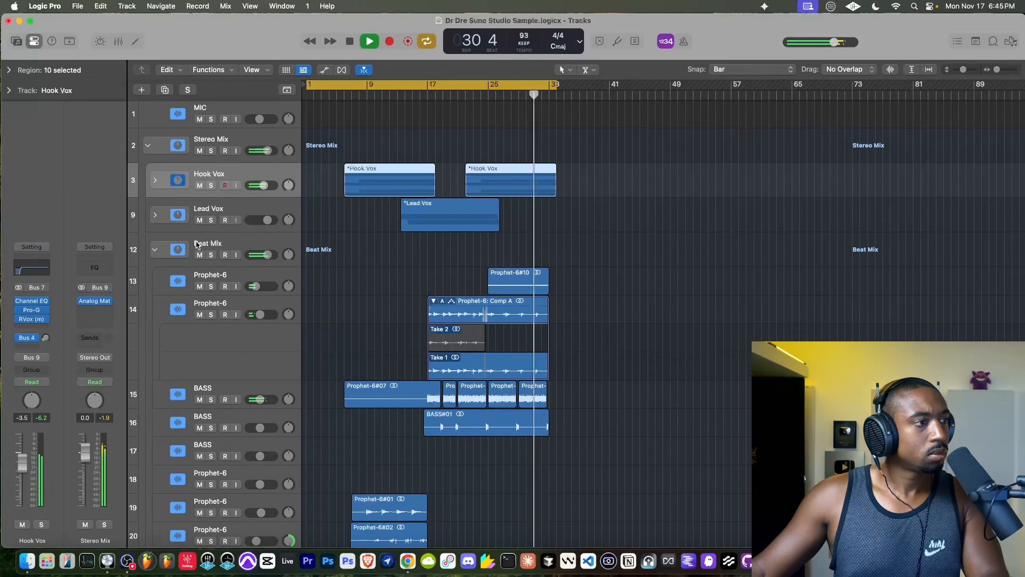
pyautogui.click(46, 339)
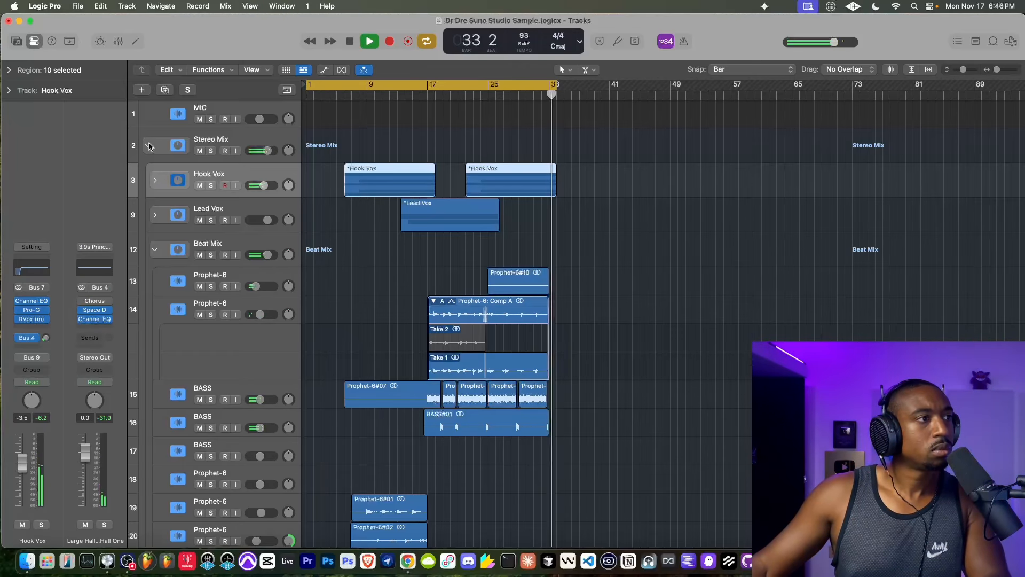
# - Stop playback, place the playhead at bar 6, and briefly check Analog Matrix on the Stereo Mix
pyautogui.press('space')
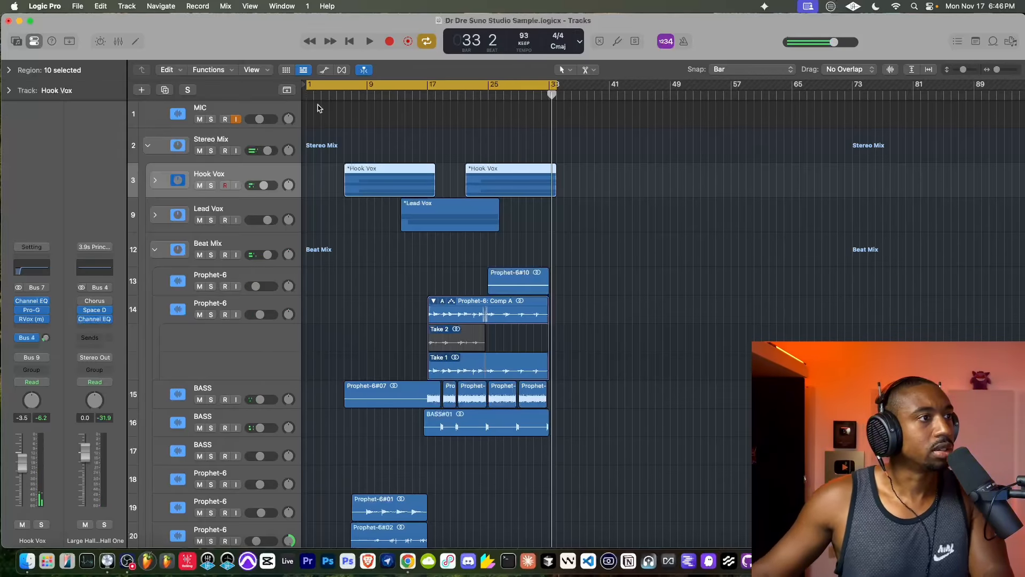
pyautogui.click(344, 95)
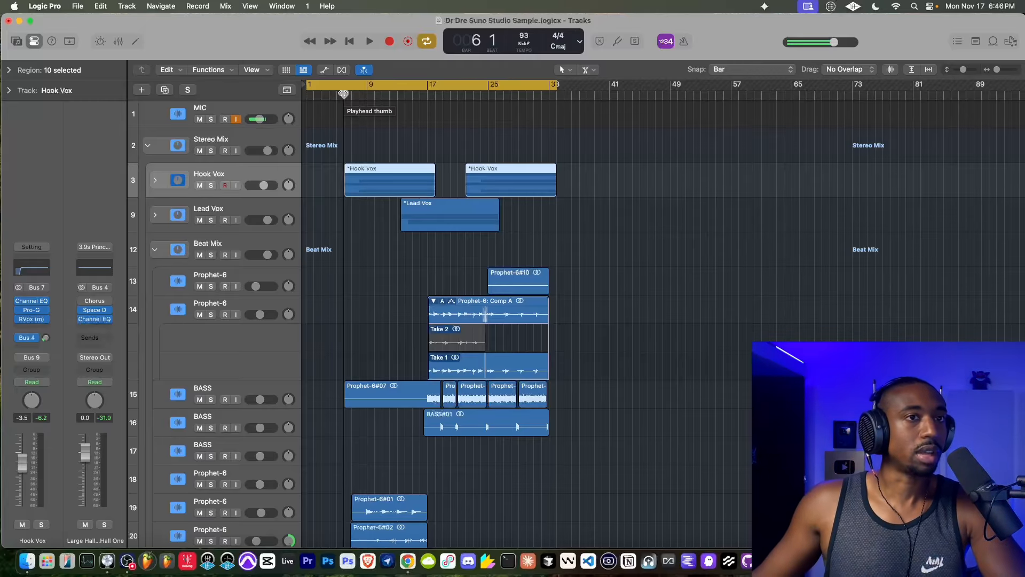
pyautogui.click(196, 156)
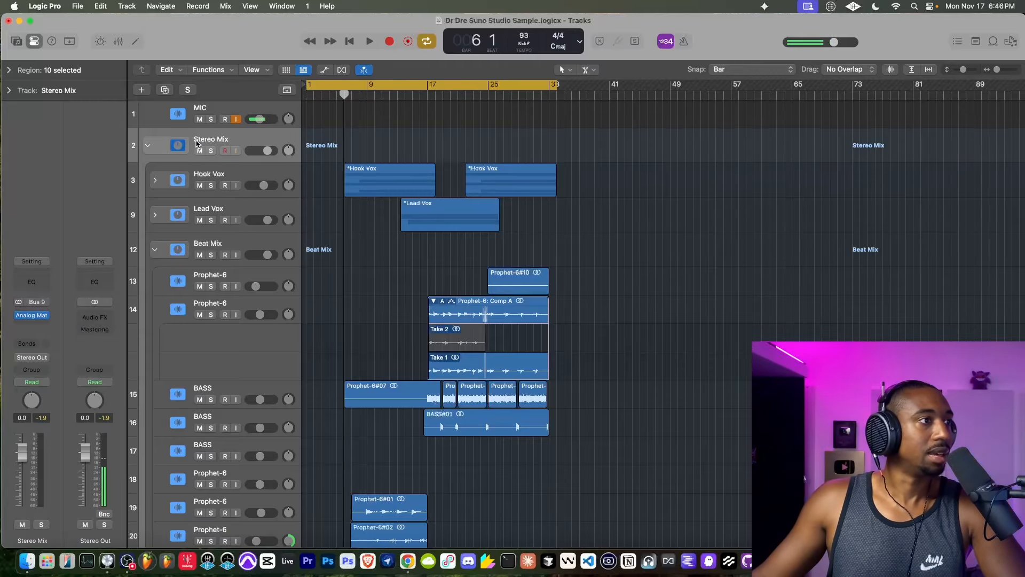
pyautogui.click(31, 315)
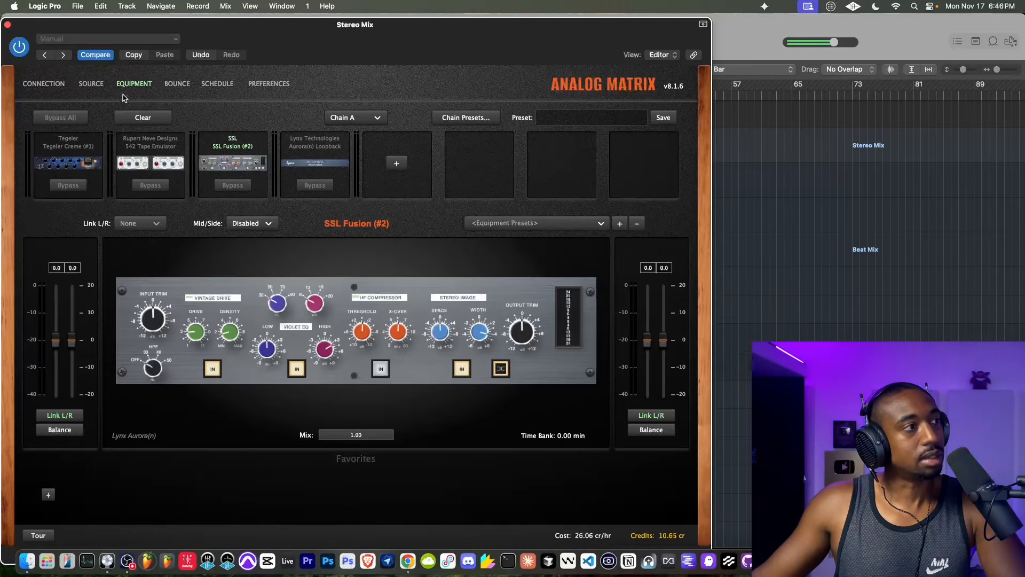
pyautogui.click(7, 25)
# - Play the opening of the song from bar 1, stop it, and turn MIC input monitoring on
pyautogui.press('space')
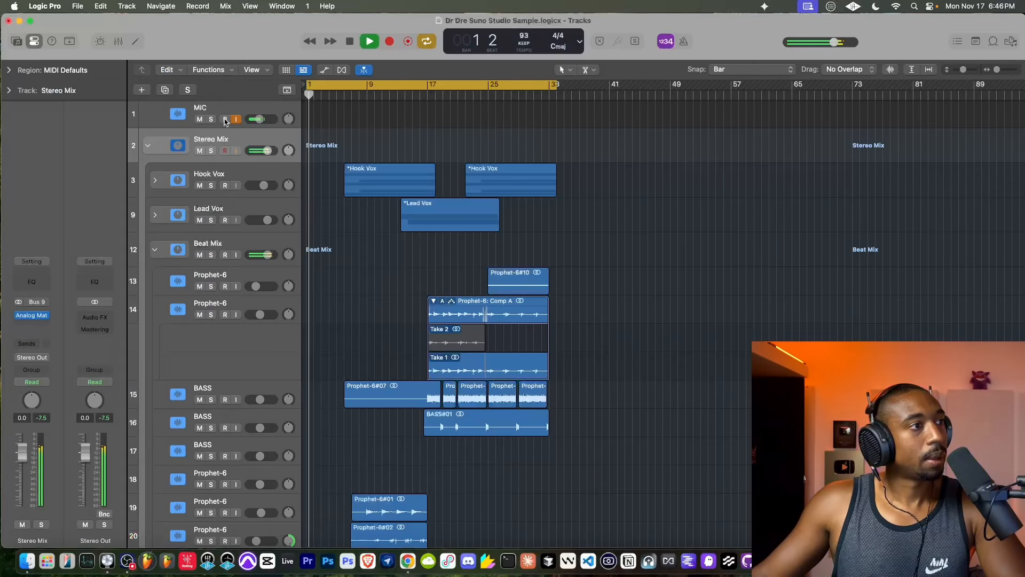
pyautogui.press('space')
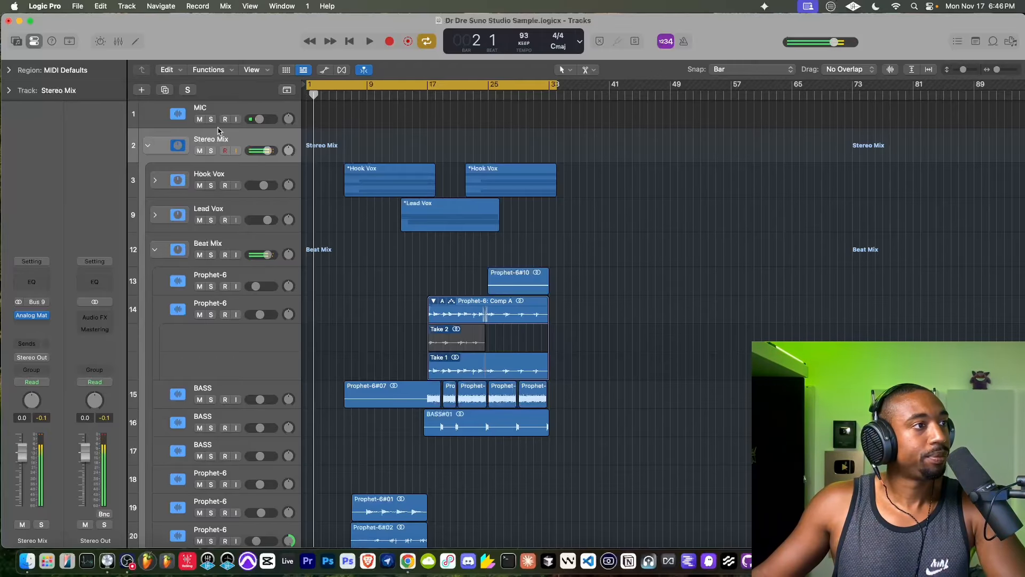
pyautogui.click(236, 119)
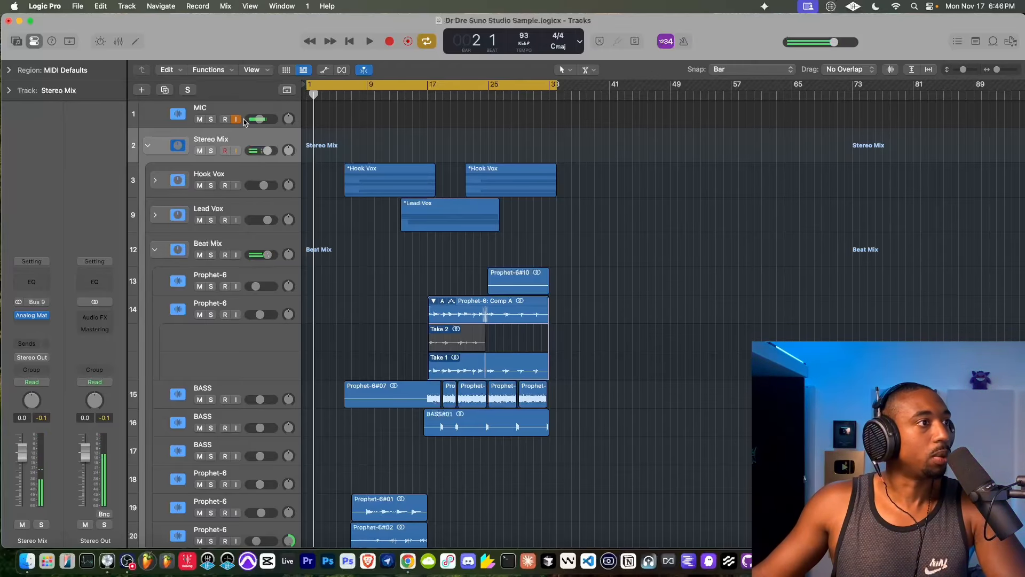
# - Reopen Analog Matrix on the Stereo Mix and review its bounce, source and connection settings
pyautogui.click(31, 315)
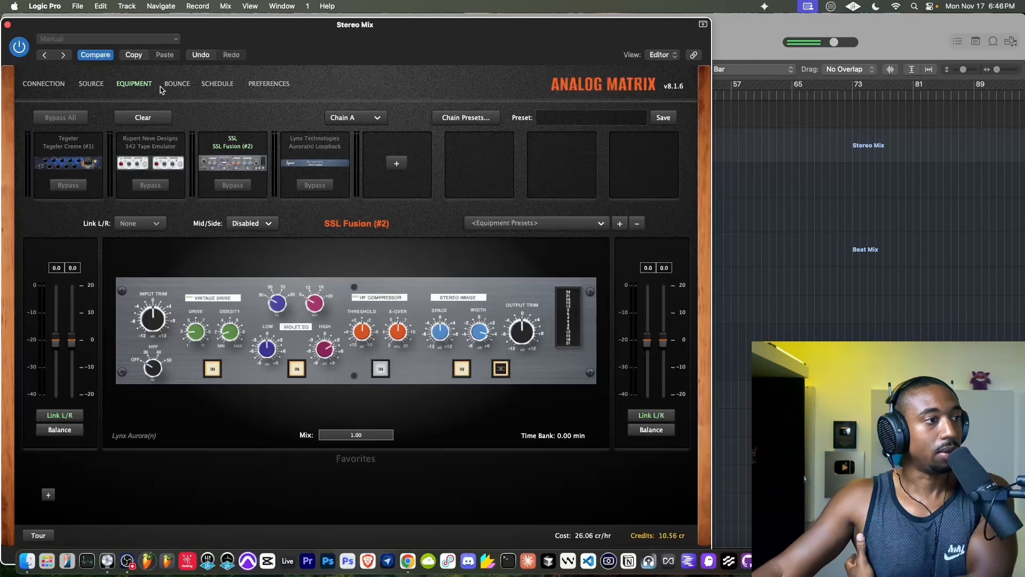
pyautogui.click(175, 86)
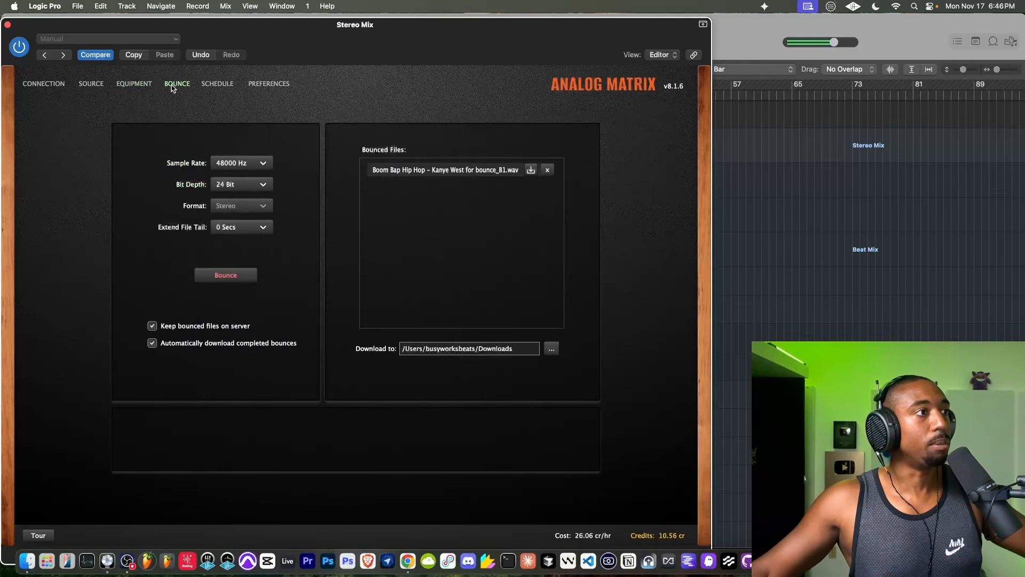
pyautogui.click(97, 87)
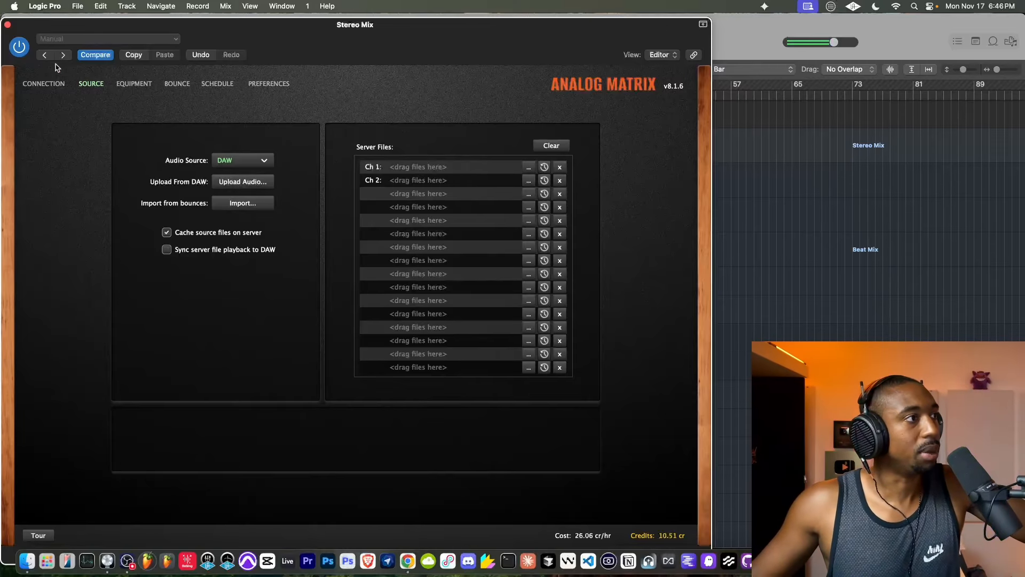
pyautogui.click(47, 86)
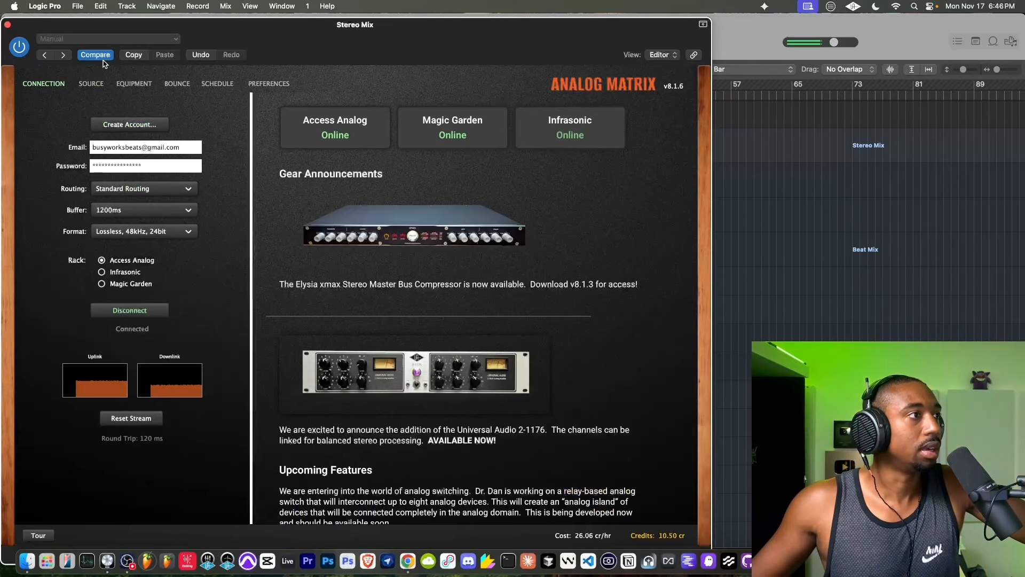
# - Check the Analog Matrix source settings, close the plug-in and return the playhead to bar 1
pyautogui.click(89, 86)
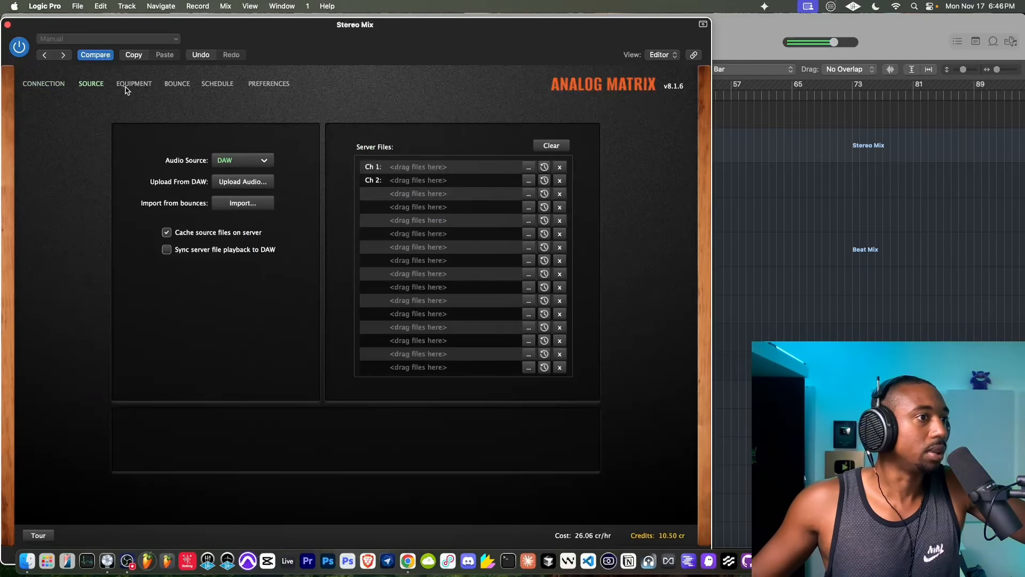
pyautogui.click(7, 25)
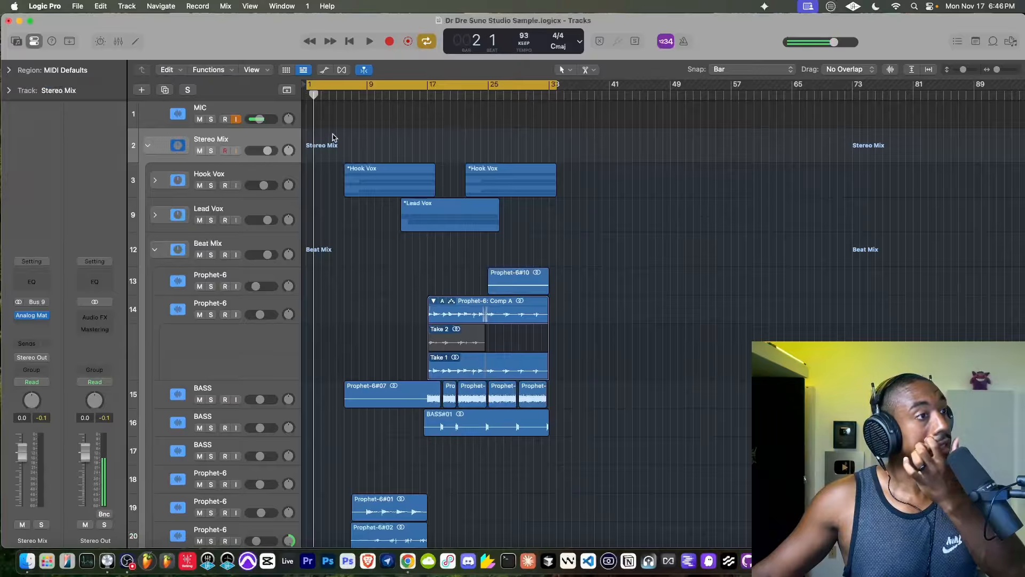
pyautogui.click(349, 41)
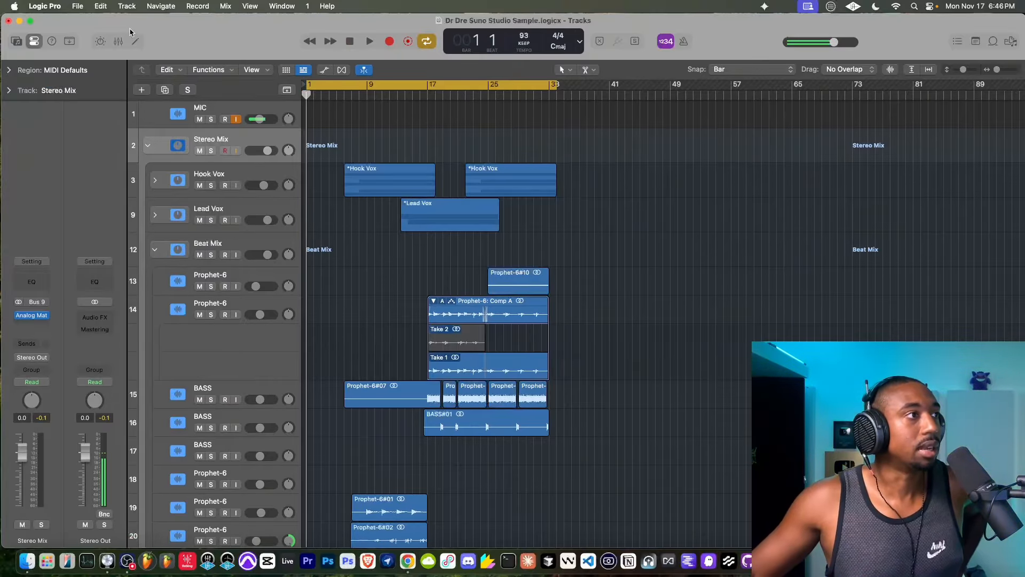
# - Bounce the project offline from bar 1 to bar 34 to the Desktop as 32-bit float 48 kHz WAVE and MP3 files
pyautogui.click(83, 6)
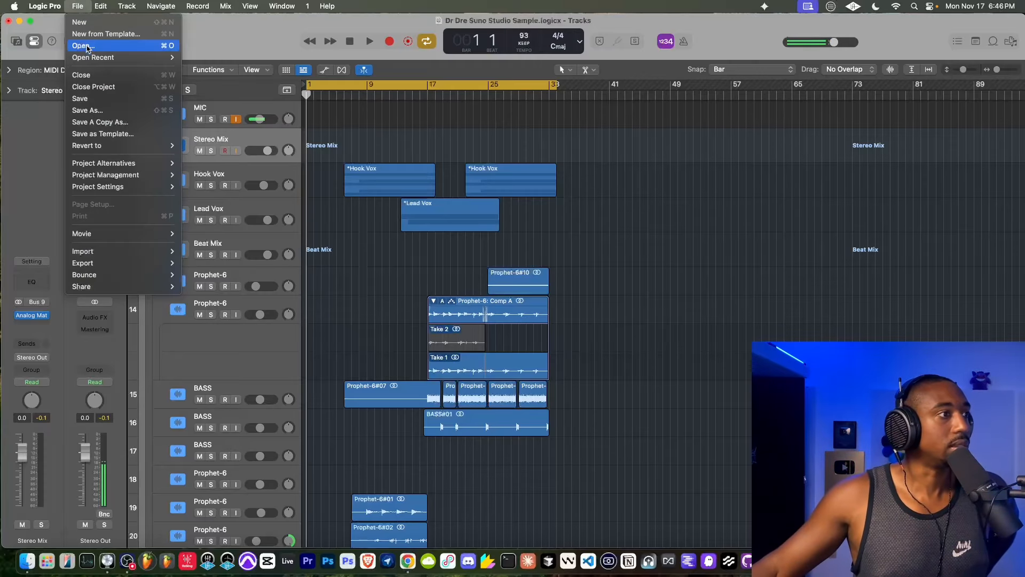
pyautogui.moveTo(106, 275)
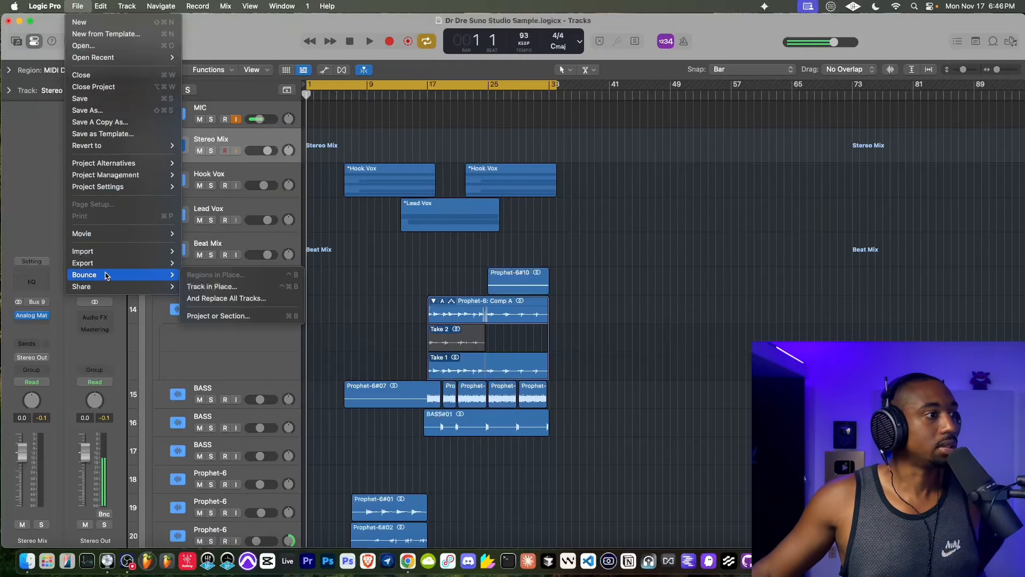
pyautogui.click(228, 316)
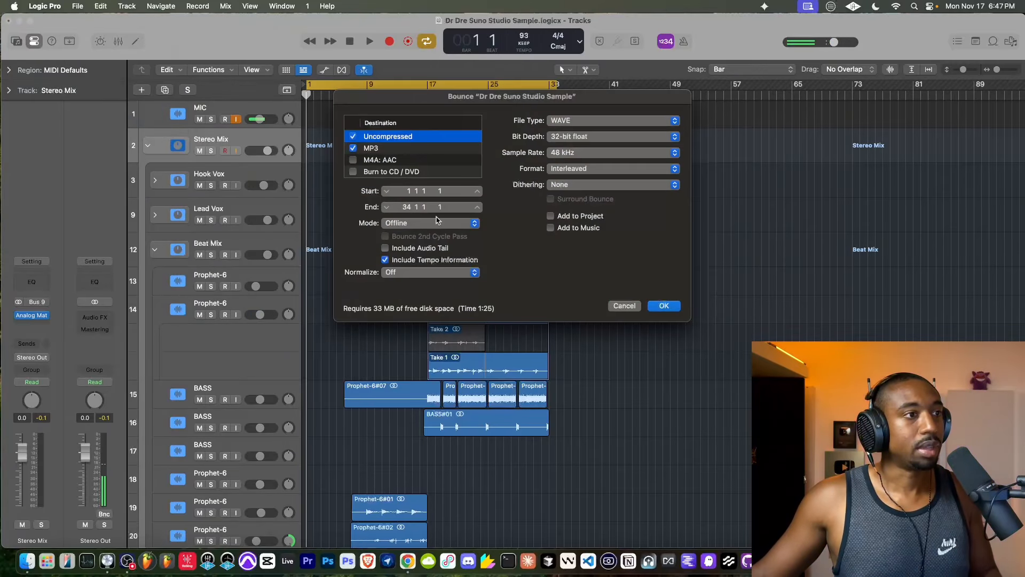
pyautogui.click(663, 306)
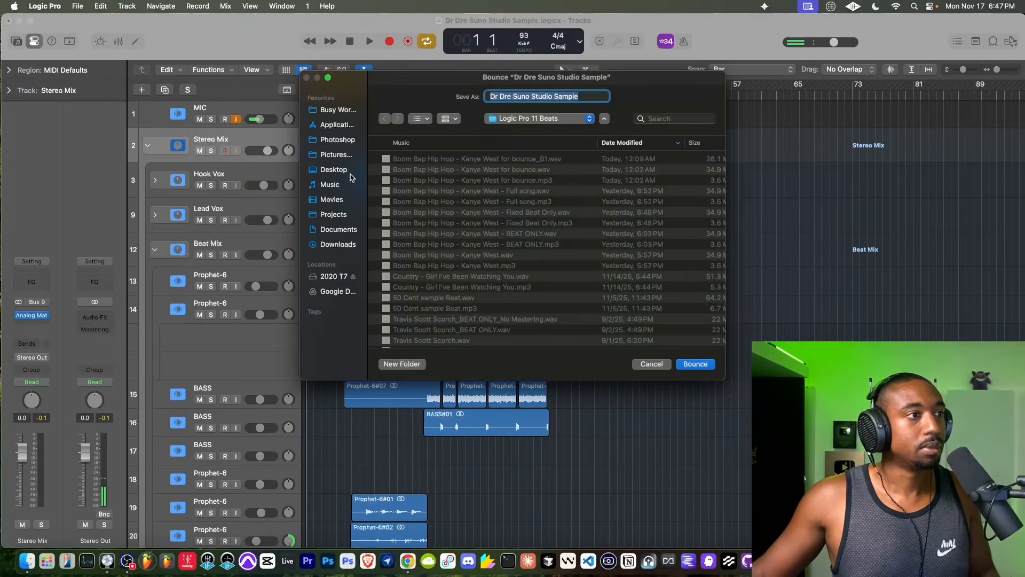
pyautogui.click(334, 170)
pyautogui.press('Return')
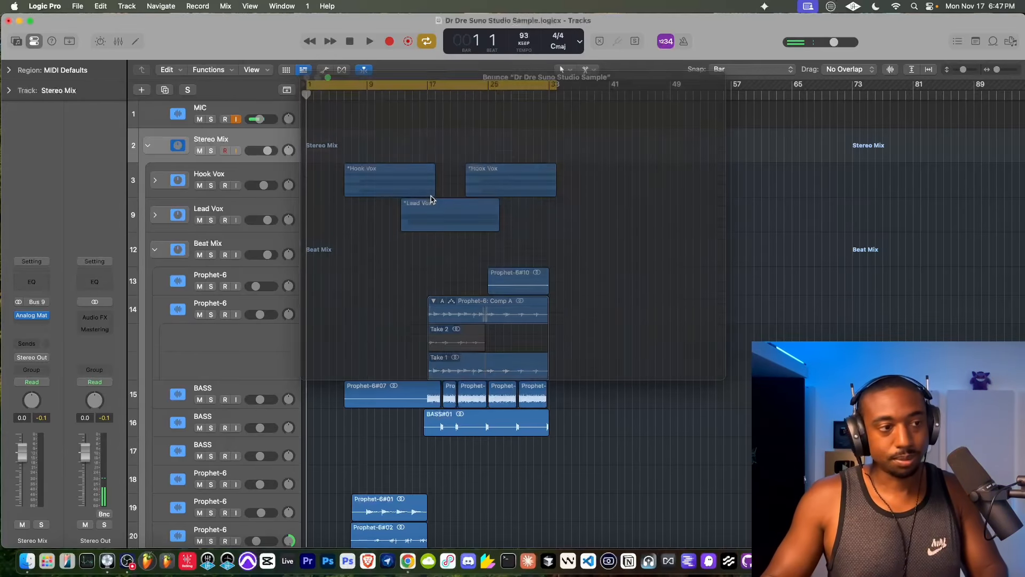
# - Reopen Analog Matrix on the Stereo Mix, connect it to the Access Analog rack and show its equipment chain
pyautogui.click(31, 315)
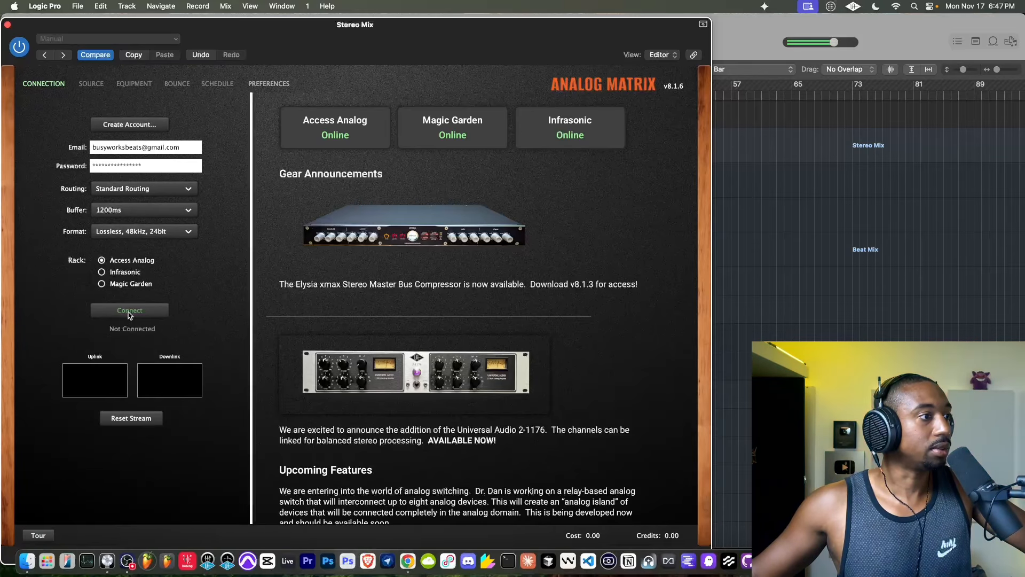
pyautogui.click(130, 311)
pyautogui.click(128, 86)
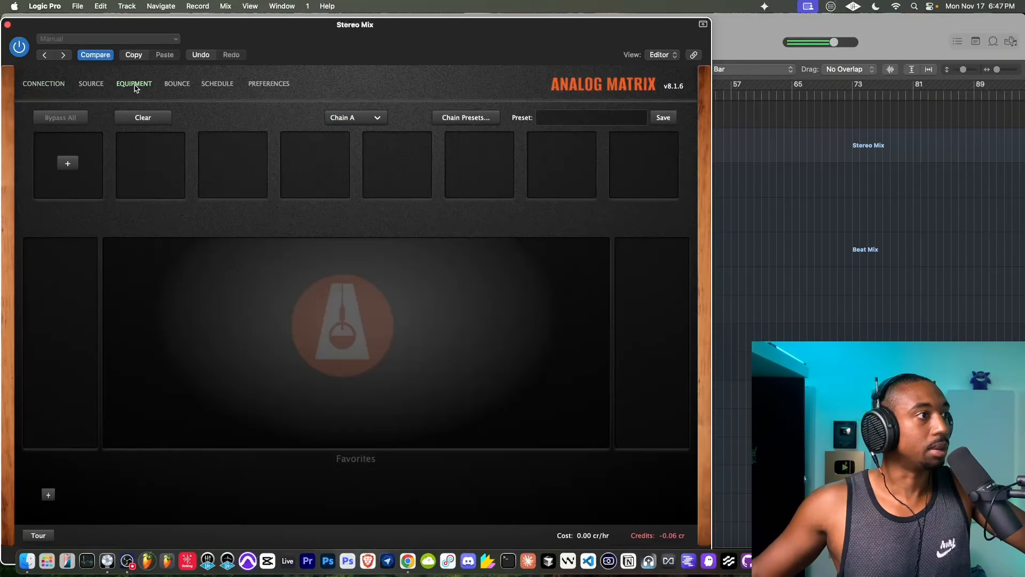
pyautogui.click(86, 85)
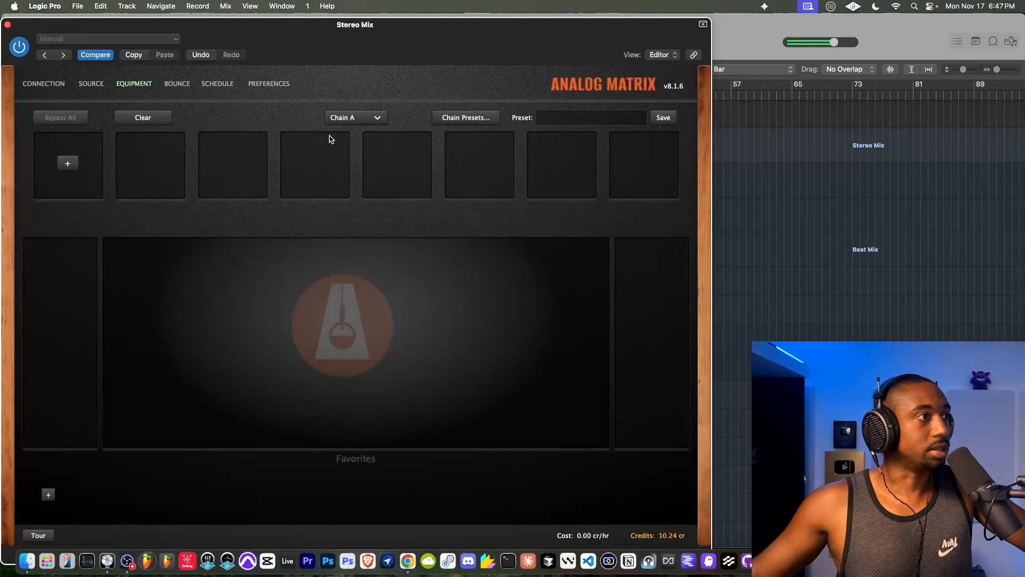
# - Browse the factory chain preset categories in Analog Matrix without loading a preset
pyautogui.click(481, 119)
pyautogui.moveTo(464, 141)
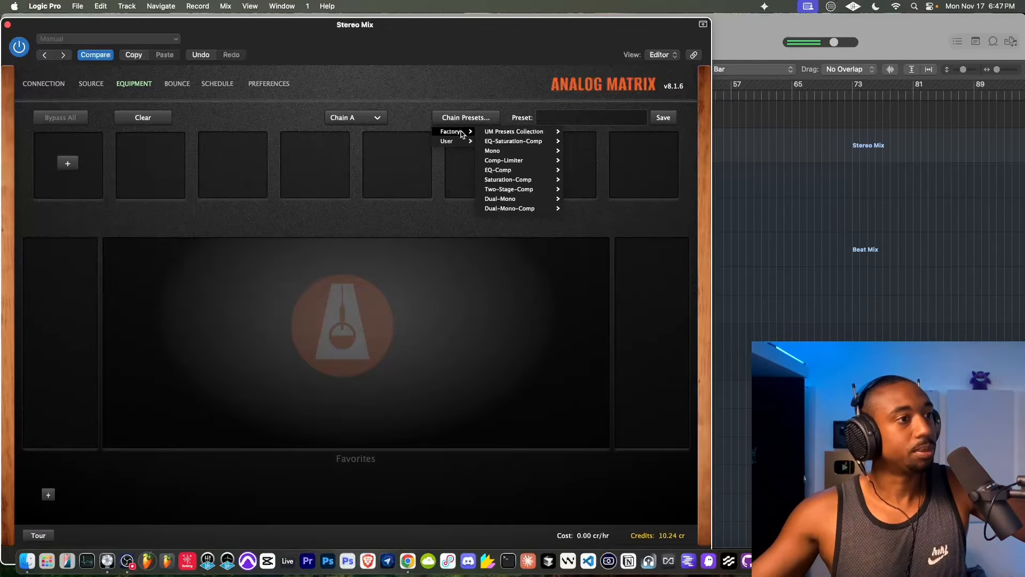
pyautogui.click(272, 104)
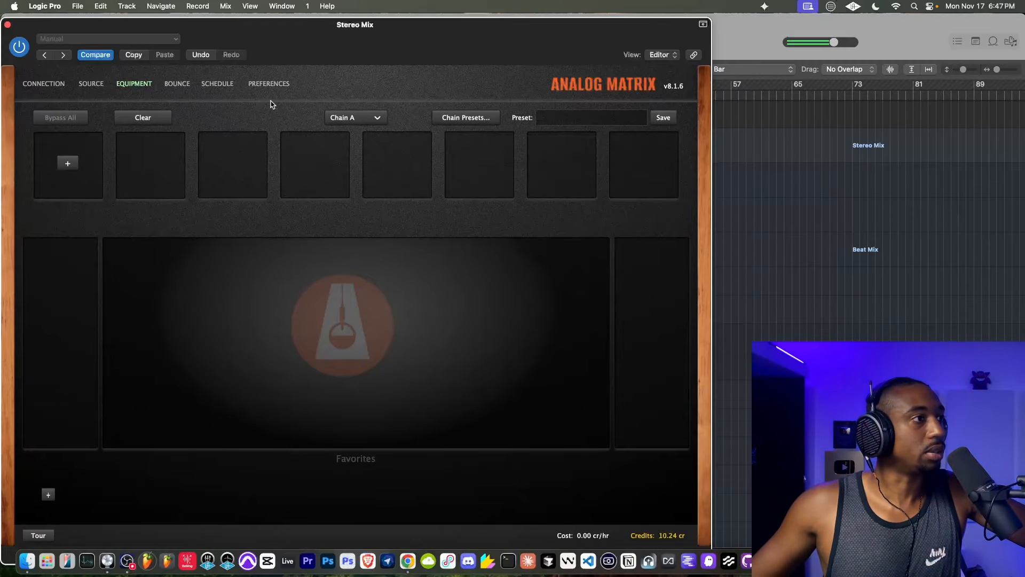
# - Add the Tegeler Creme (#1) as the first unit in Chain A and fine-tune its Threshold
pyautogui.moveTo(300, 28); pyautogui.dragTo(263, 25)
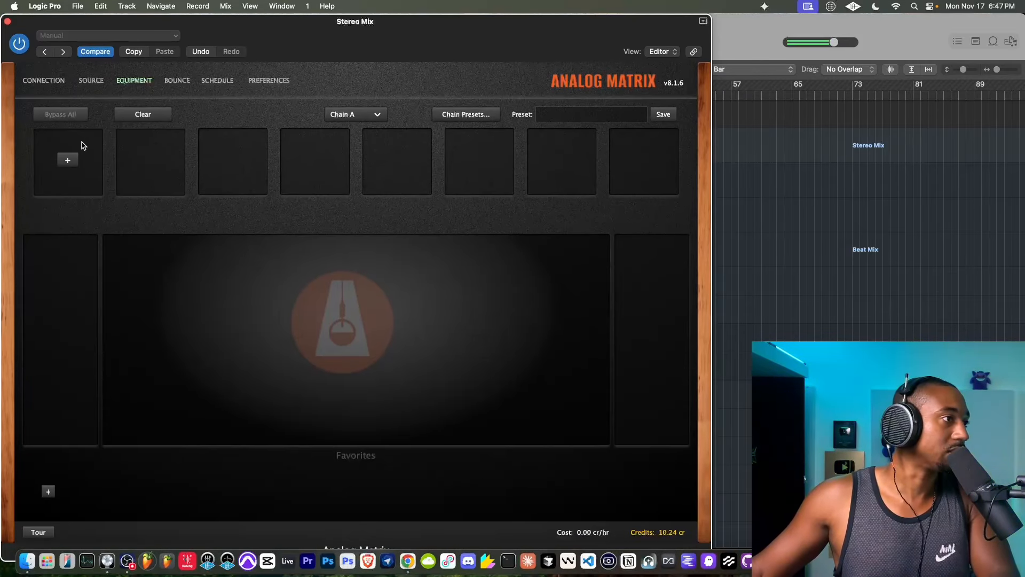
pyautogui.click(67, 160)
pyautogui.moveTo(91, 204)
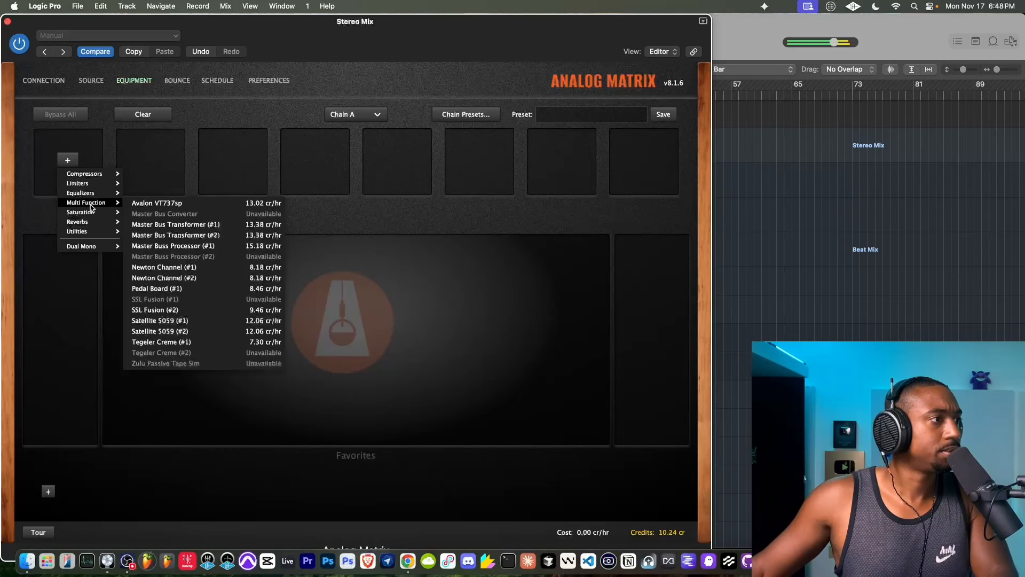
pyautogui.click(176, 342)
pyautogui.moveTo(213, 351)
pyautogui.mouseDown()
pyautogui.moveTo(217, 329)
pyautogui.moveTo(210, 351)
pyautogui.mouseUp()
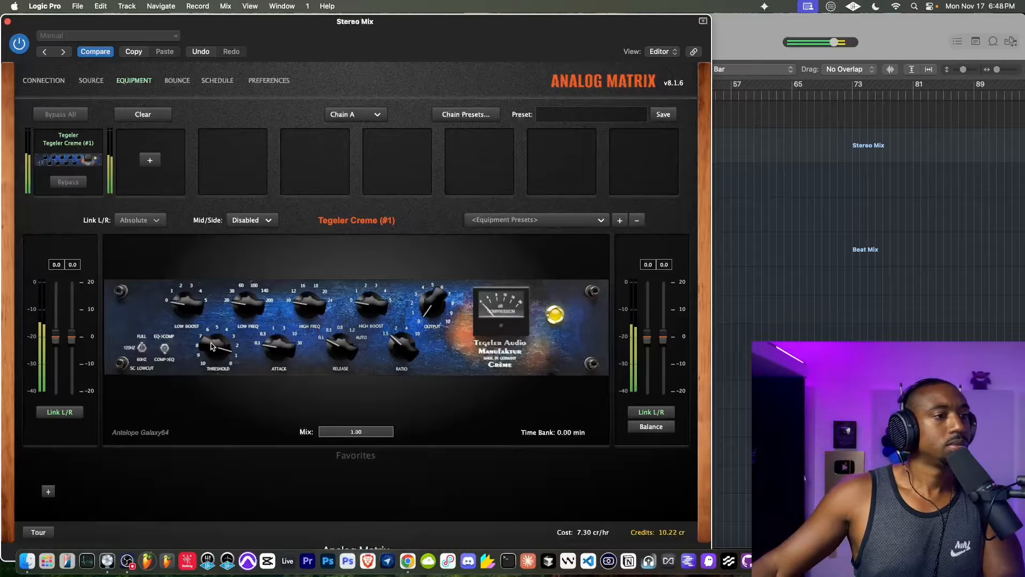
pyautogui.moveTo(210, 342); pyautogui.dragTo(209, 345)
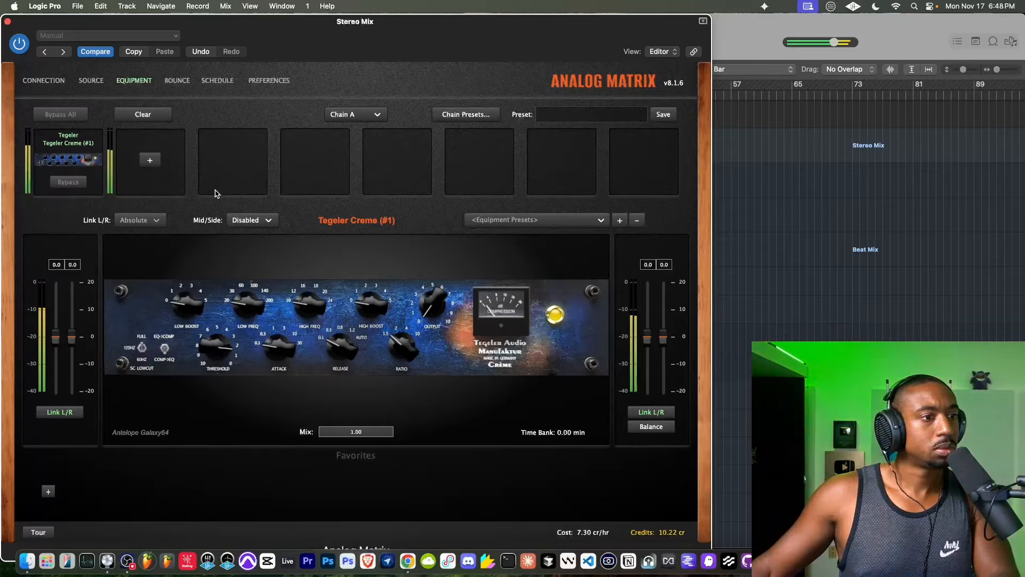
pyautogui.click(150, 160)
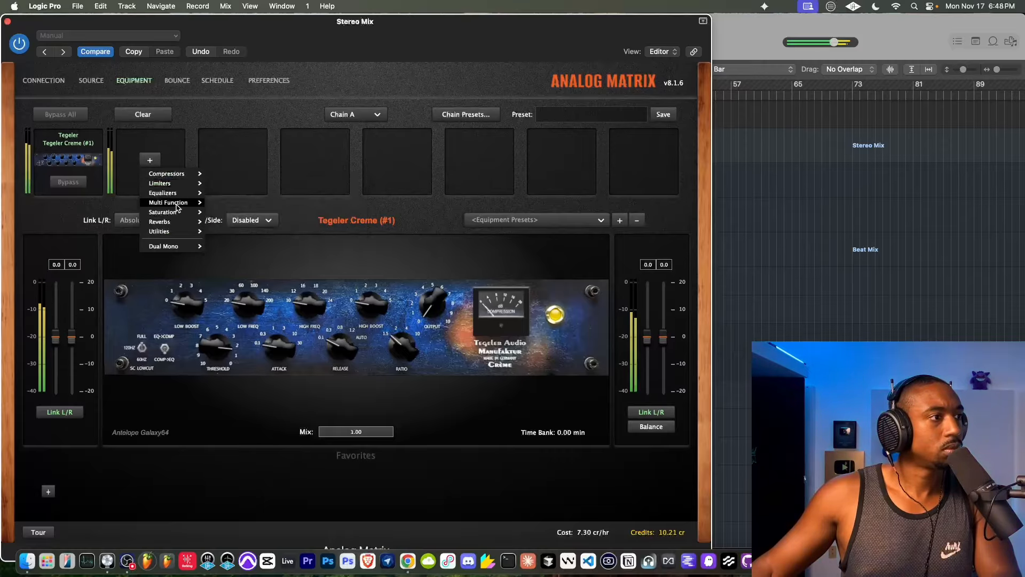
pyautogui.moveTo(173, 214)
pyautogui.click(246, 176)
pyautogui.press('space')
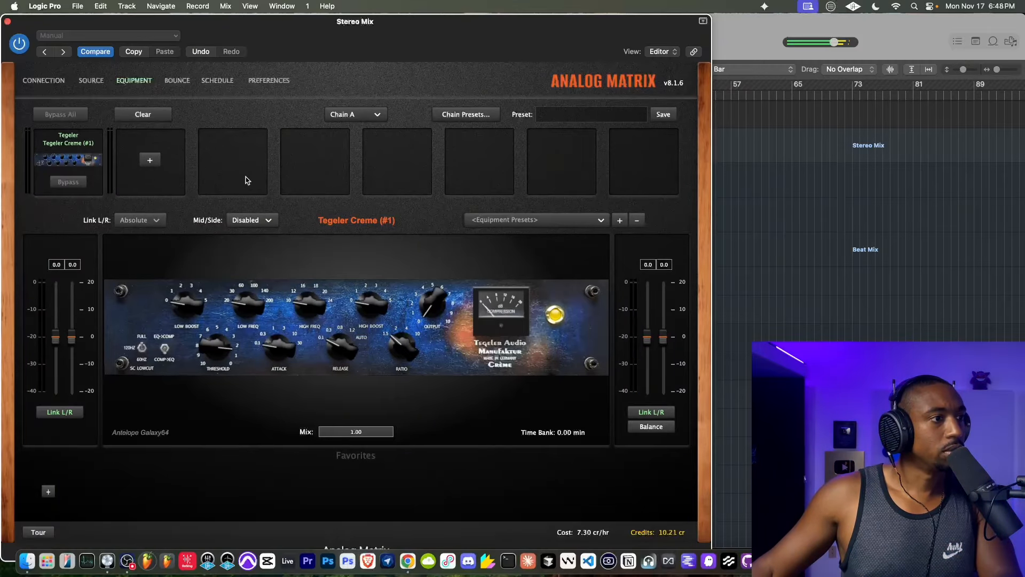
pyautogui.click(151, 160)
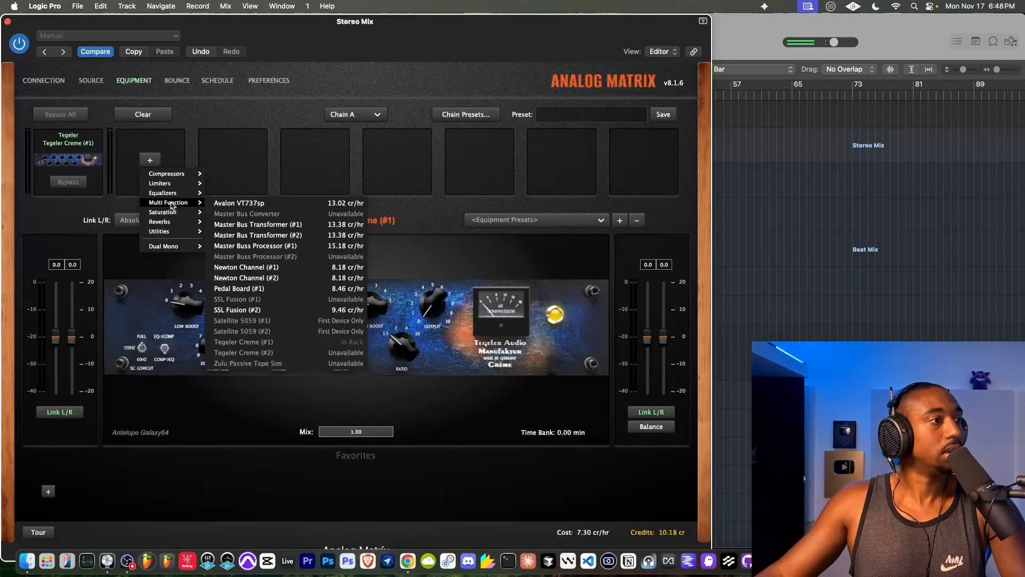
pyautogui.click(242, 167)
# - Add the SSL Fusion (#2) as the second unit and, after comparing its Vintage Drive off and on, slightly lower the Output Trim
pyautogui.click(152, 160)
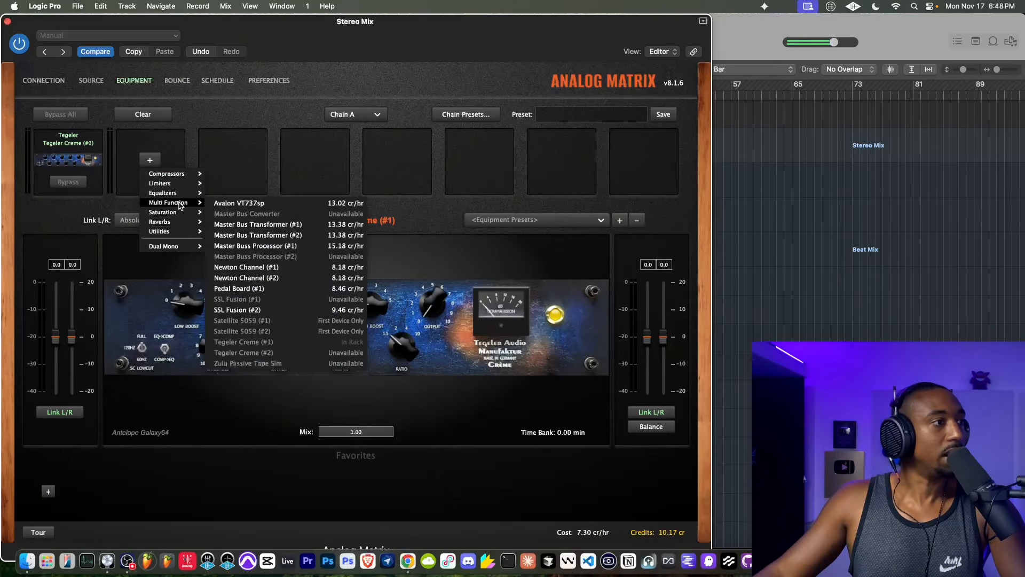
pyautogui.click(273, 309)
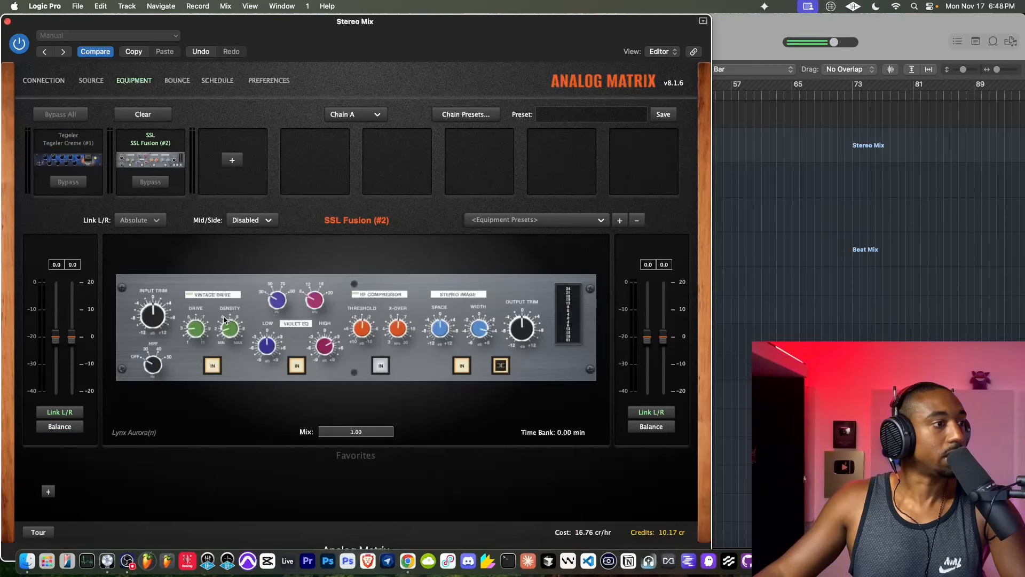
pyautogui.click(213, 366)
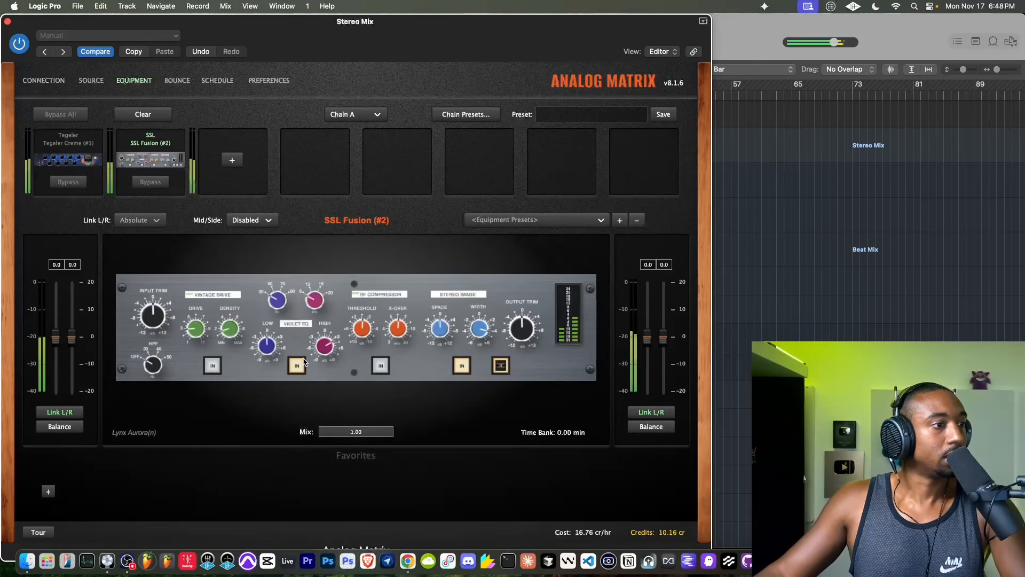
pyautogui.click(211, 366)
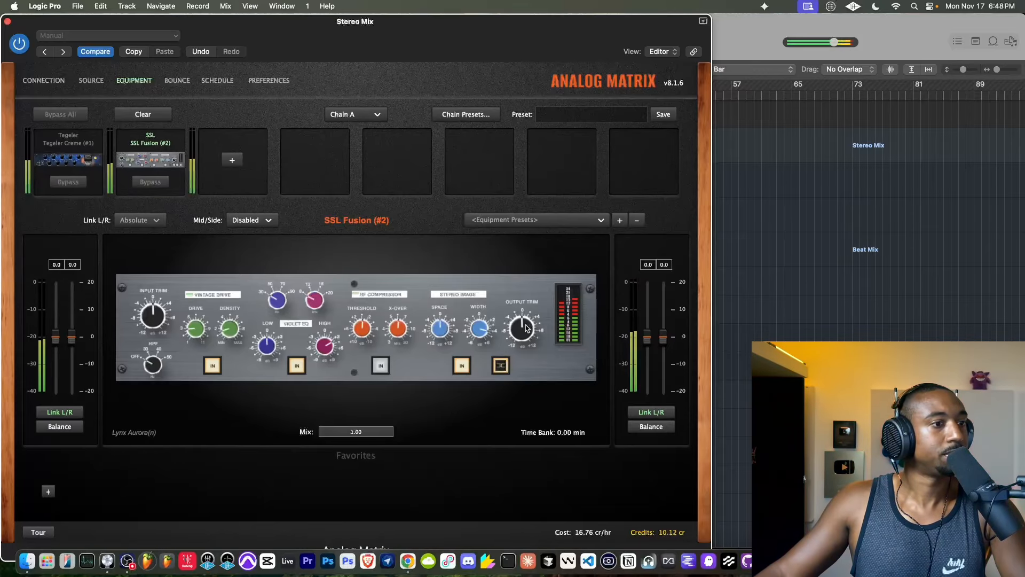
pyautogui.moveTo(525, 325); pyautogui.dragTo(520, 332)
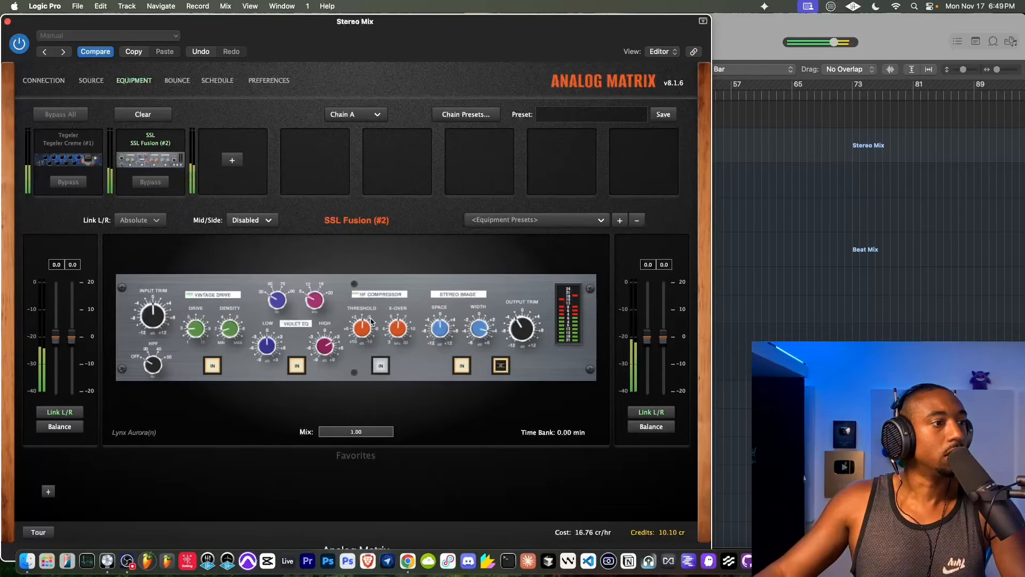
# - Add the Bettermaker Limiter 2.0 as the third unit and set its Clipper mix to 100 %
pyautogui.click(232, 160)
pyautogui.moveTo(263, 216)
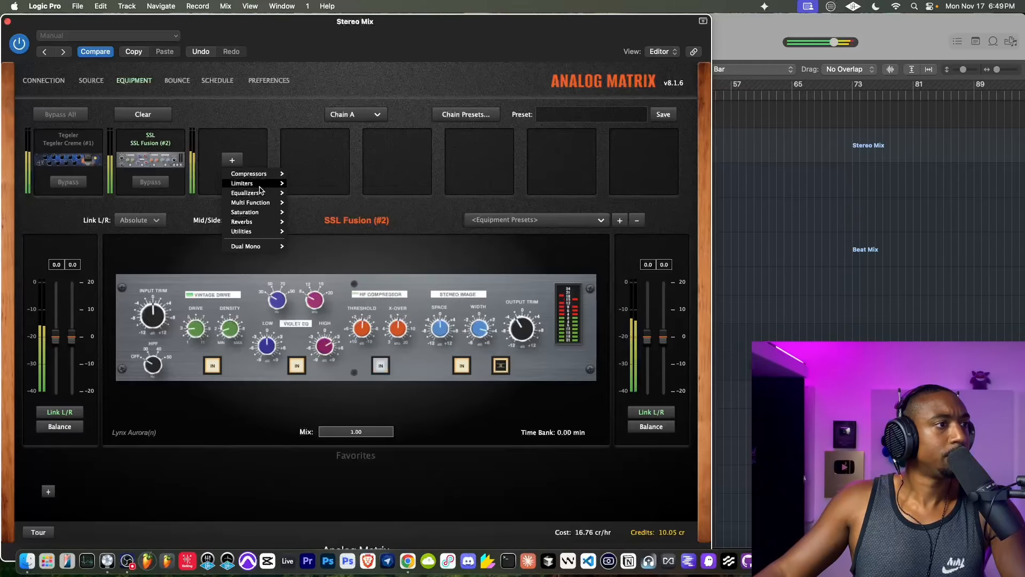
pyautogui.click(319, 185)
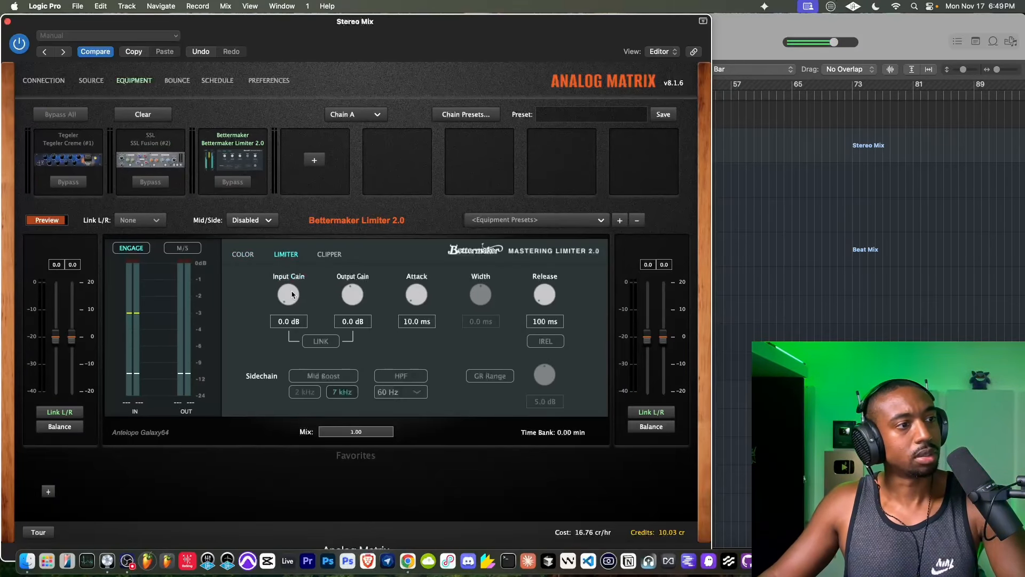
pyautogui.click(244, 257)
pyautogui.click(324, 256)
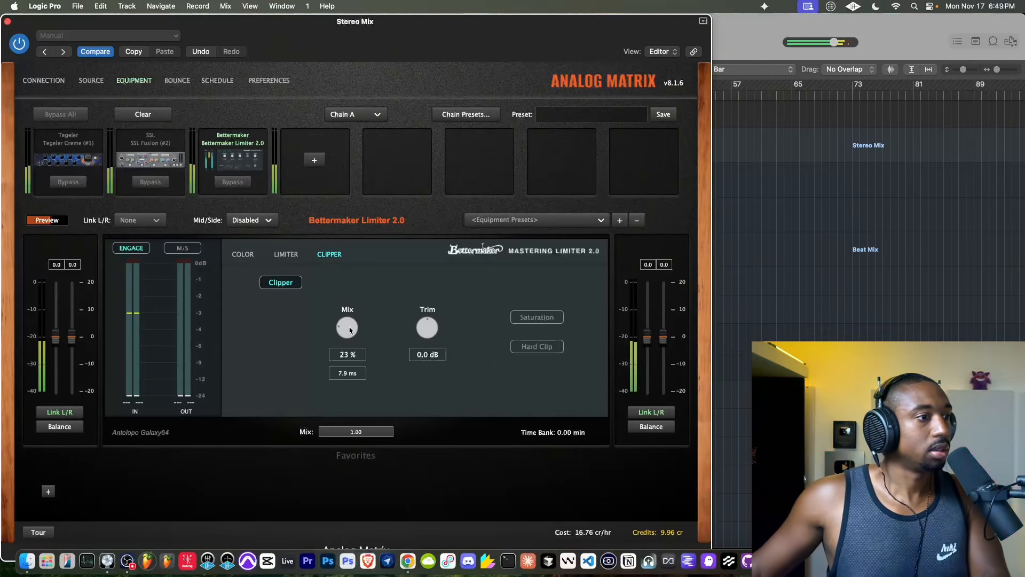
pyautogui.moveTo(352, 334); pyautogui.dragTo(348, 278)
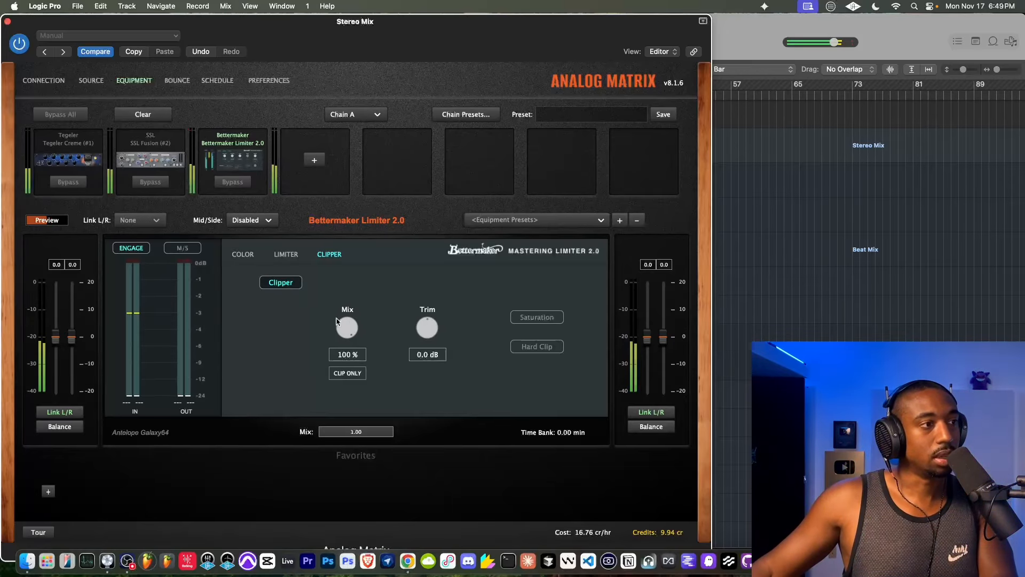
# - Raise the Bettermaker limiter's Input Gain to 6.6 dB while the song plays
pyautogui.click(286, 254)
pyautogui.moveTo(288, 287); pyautogui.dragTo(289, 301)
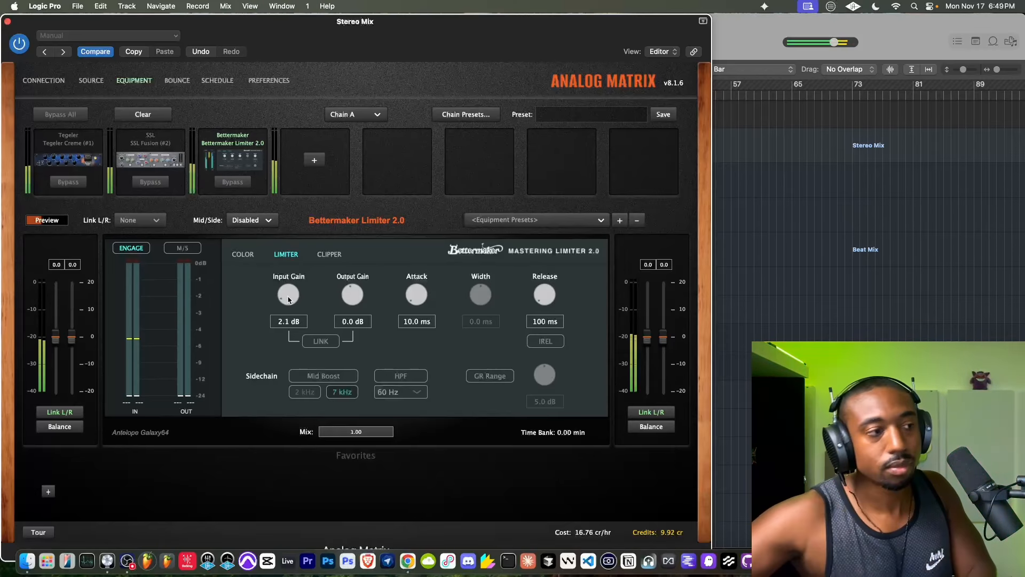
pyautogui.moveTo(288, 299); pyautogui.dragTo(289, 288)
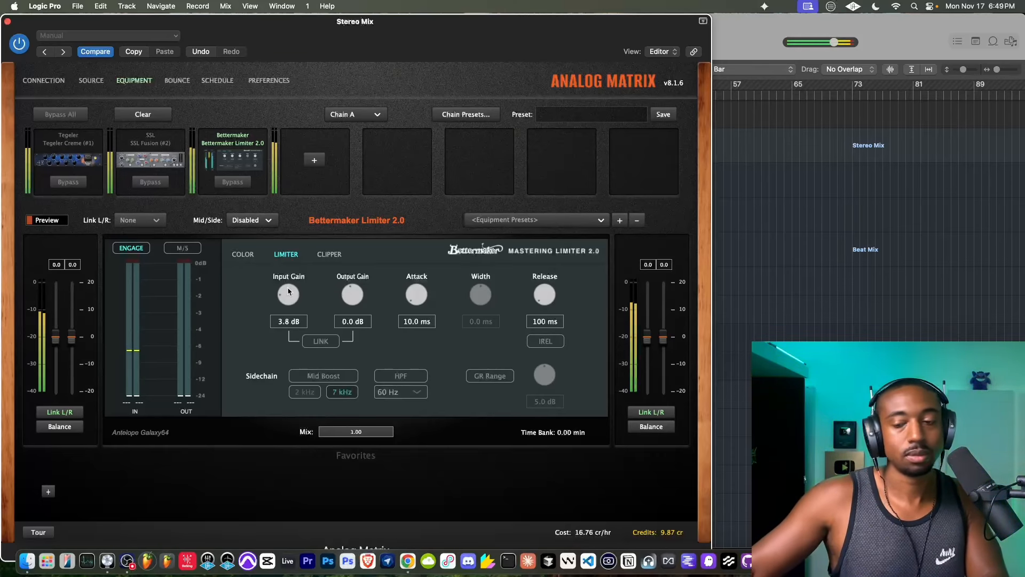
pyautogui.moveTo(287, 288); pyautogui.dragTo(288, 278)
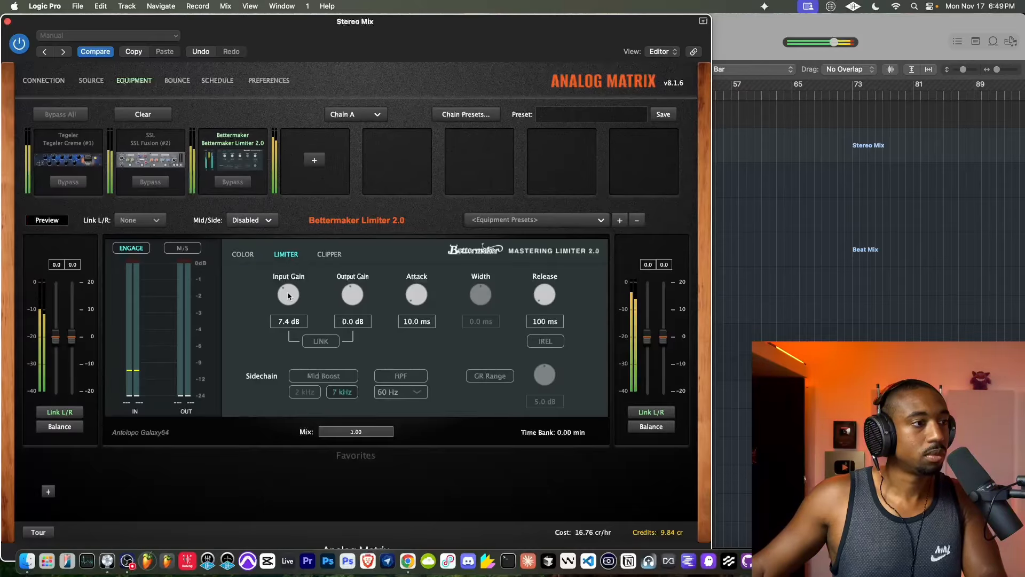
pyautogui.moveTo(288, 296); pyautogui.dragTo(289, 298)
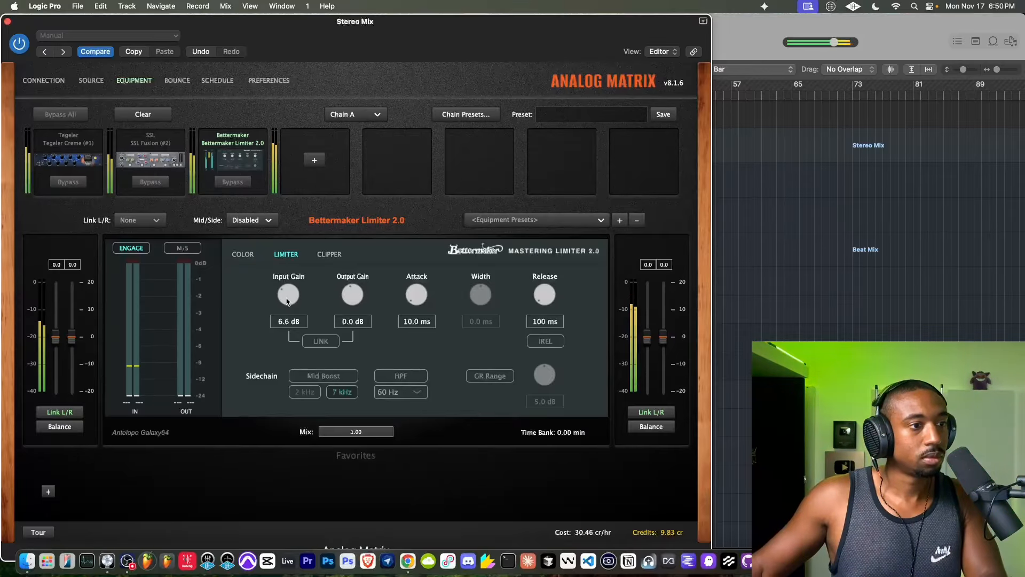
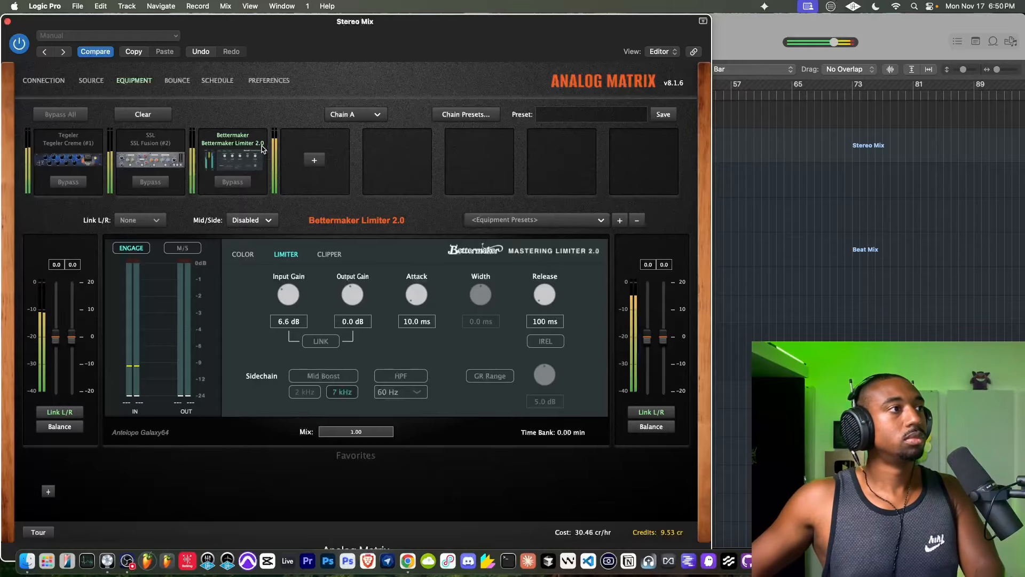
# - Turn off input monitoring on the MIC track, moving the plugin window out of the way and back
pyautogui.moveTo(191, 22); pyautogui.dragTo(192, 220)
pyautogui.click(236, 119)
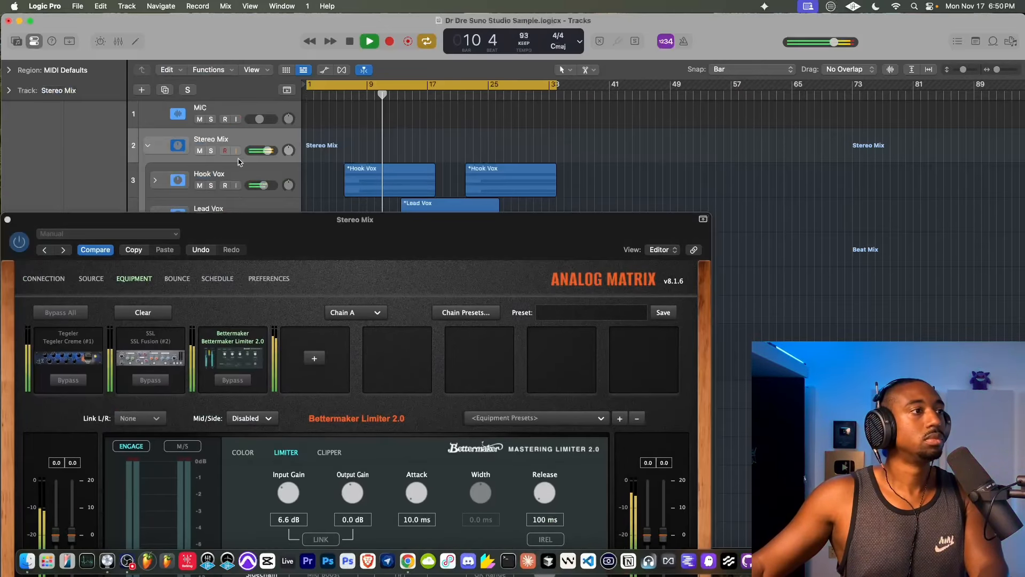
pyautogui.moveTo(257, 220); pyautogui.dragTo(257, 109)
# - Check the SSL Fusion settings and set the Bettermaker Limiter 2.0 input gain to 7.1 dB
pyautogui.click(150, 245)
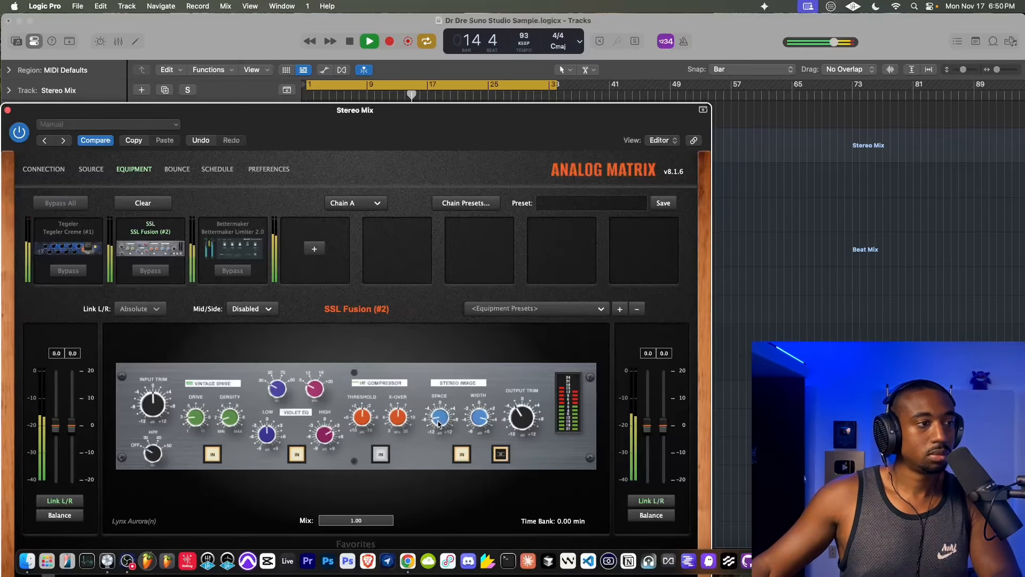
pyautogui.click(251, 240)
pyautogui.moveTo(292, 387); pyautogui.dragTo(290, 390)
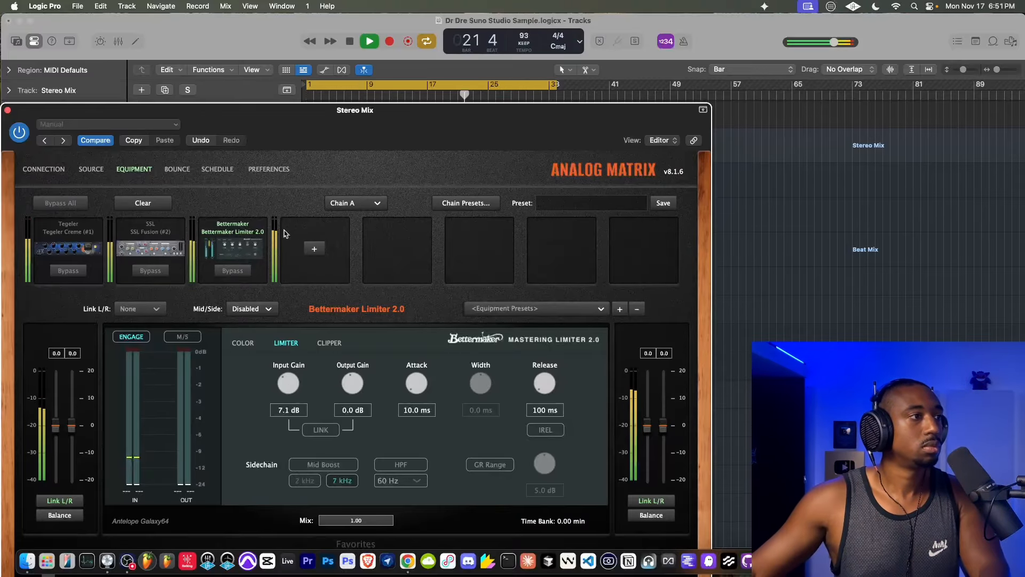
# - Load Dr Dre Suno Studio Sample.wav from the Desktop as the server source file for channels 1 and 2
pyautogui.click(188, 169)
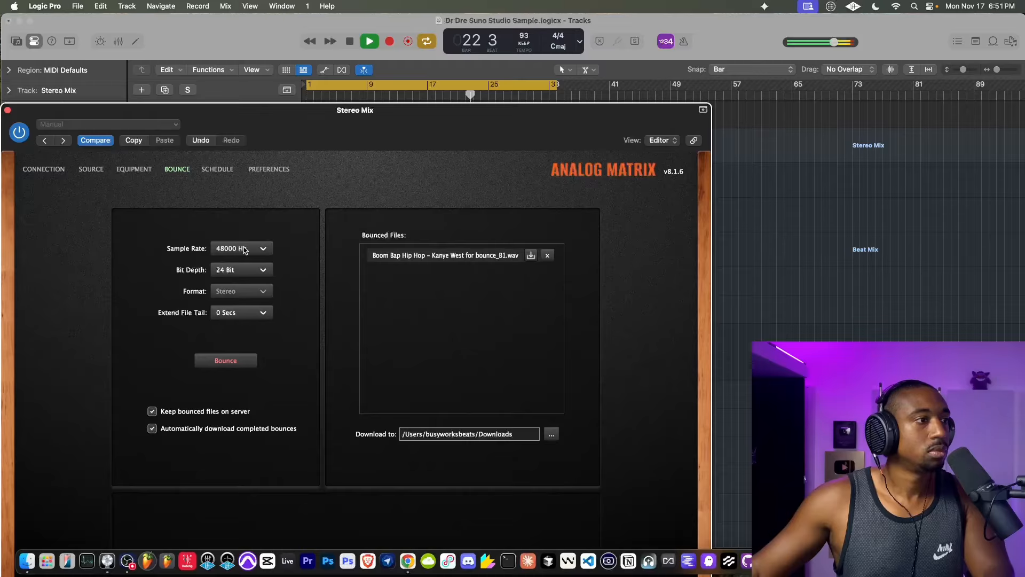
pyautogui.click(90, 169)
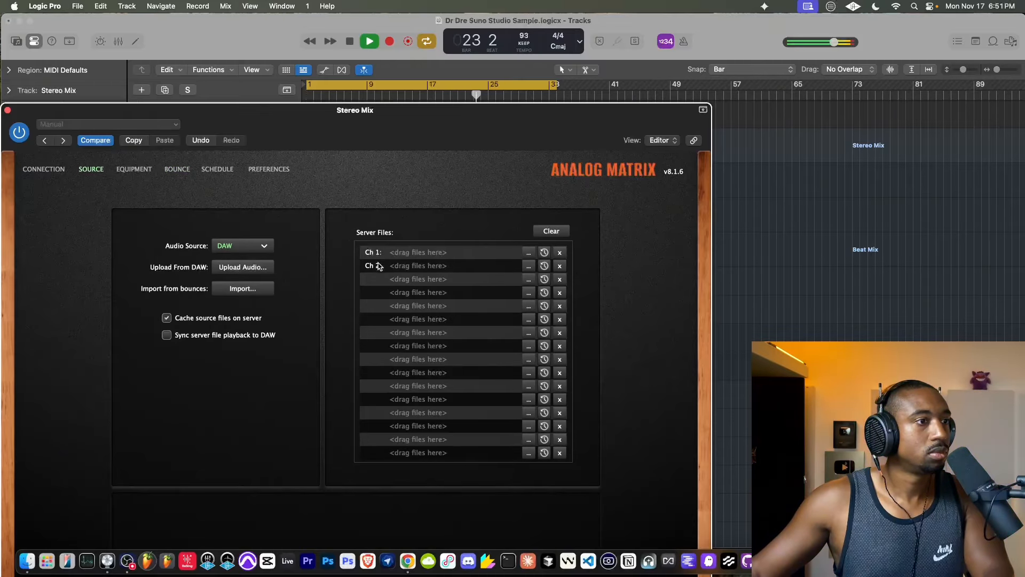
pyautogui.click(529, 252)
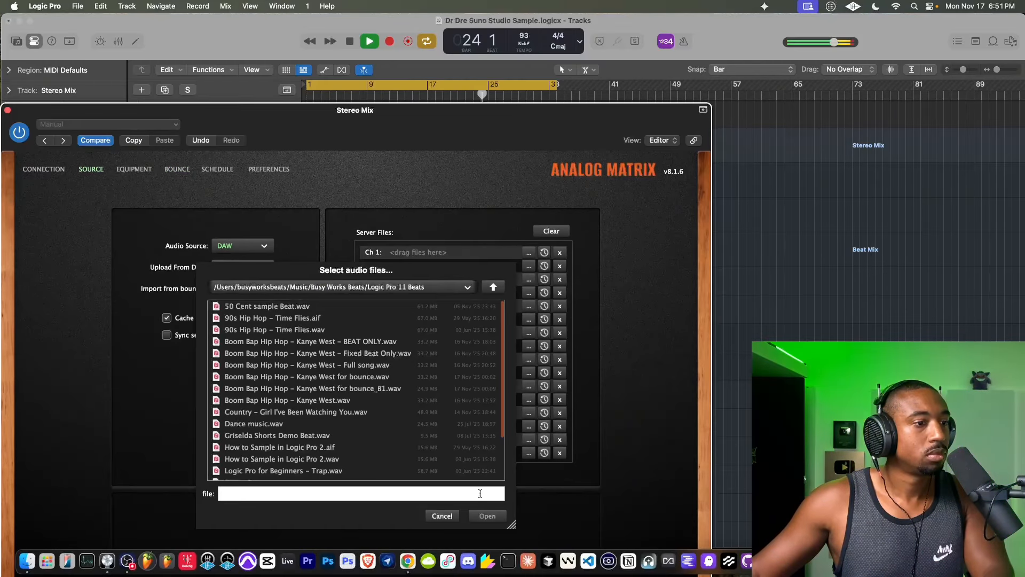
pyautogui.click(467, 284)
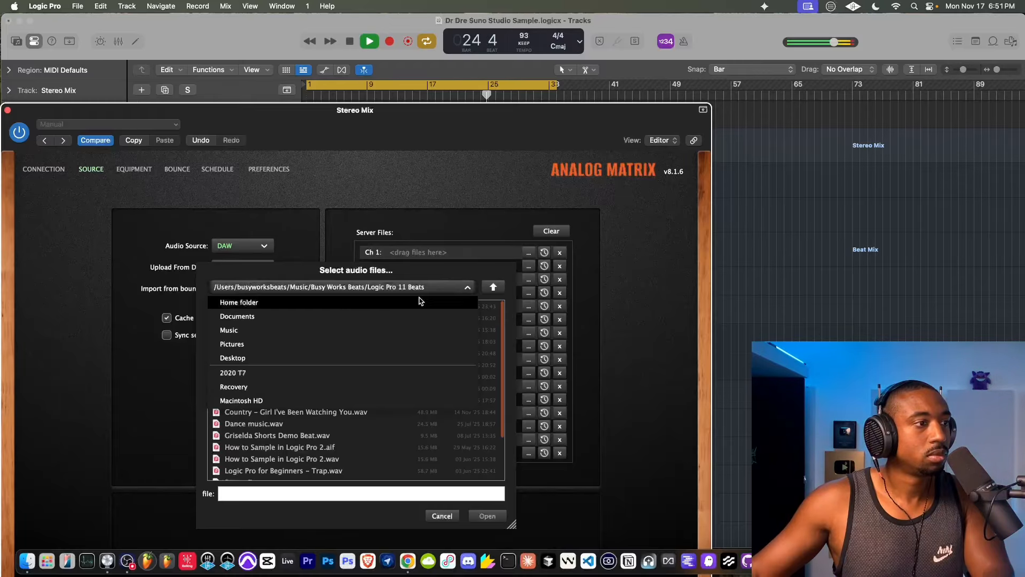
pyautogui.click(263, 360)
pyautogui.click(266, 319)
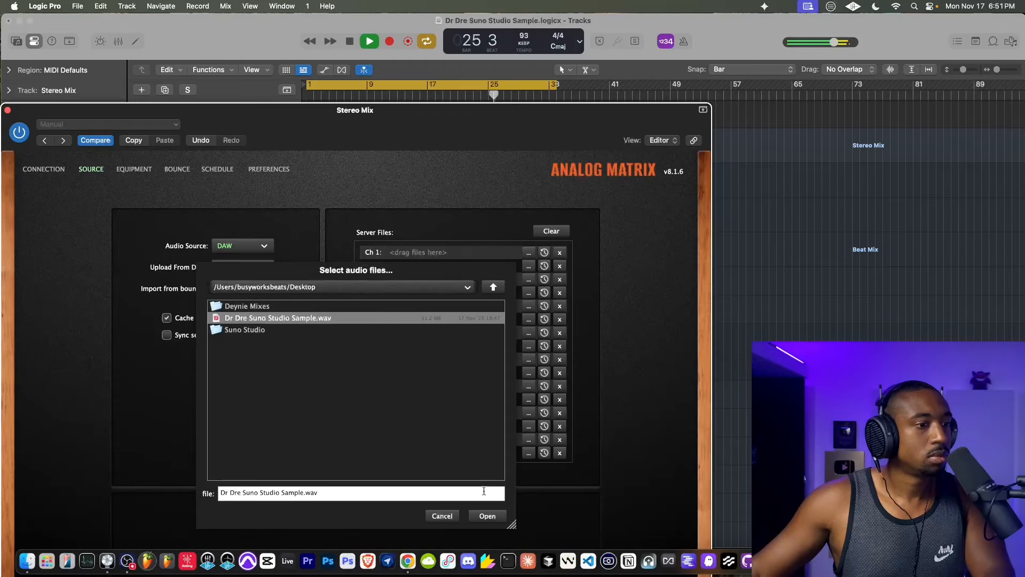
pyautogui.click(487, 516)
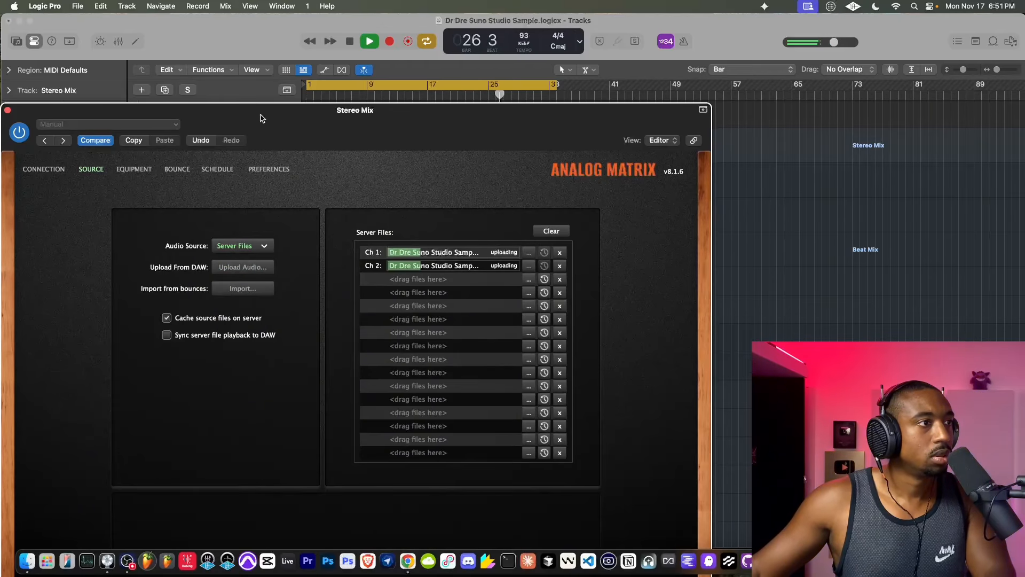
# - Turn input monitoring back on for the MIC track and return the plugin window to full view
pyautogui.moveTo(261, 118); pyautogui.dragTo(261, 189)
pyautogui.click(236, 119)
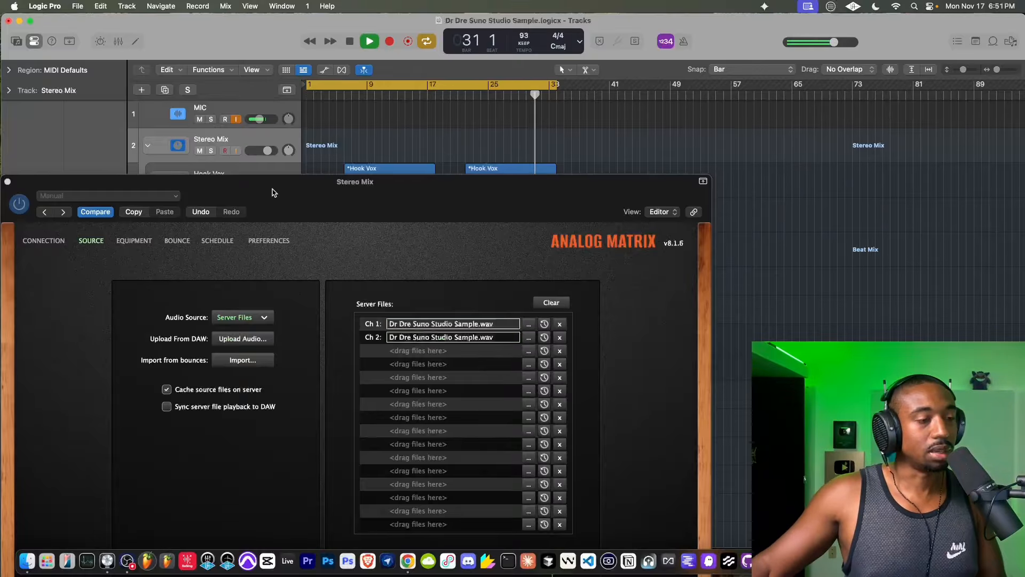
pyautogui.moveTo(272, 192); pyautogui.dragTo(252, 36)
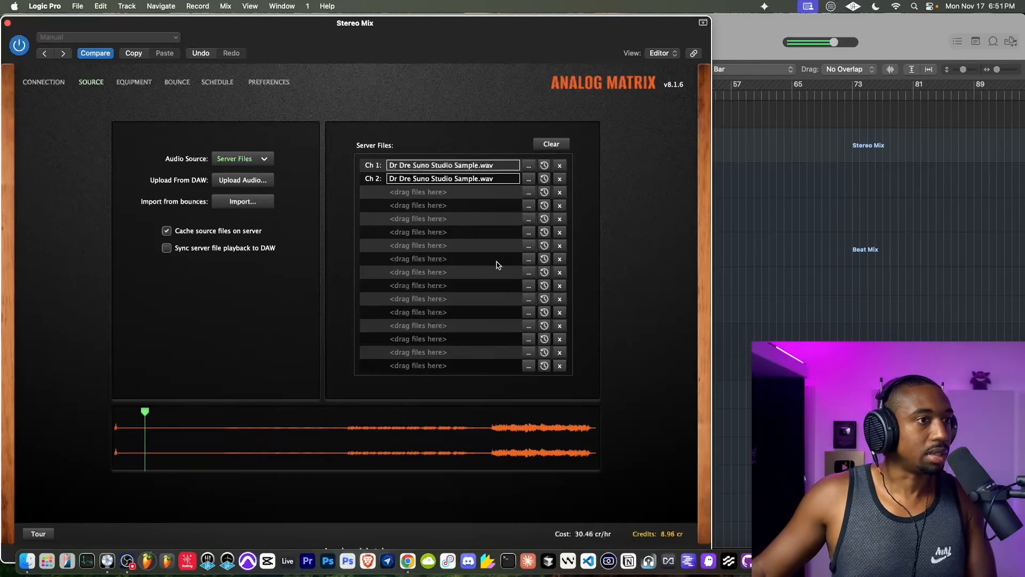
# - Clear the server files and reload Dr Dre Suno Studio Sample.wav from the Desktop
pyautogui.click(542, 148)
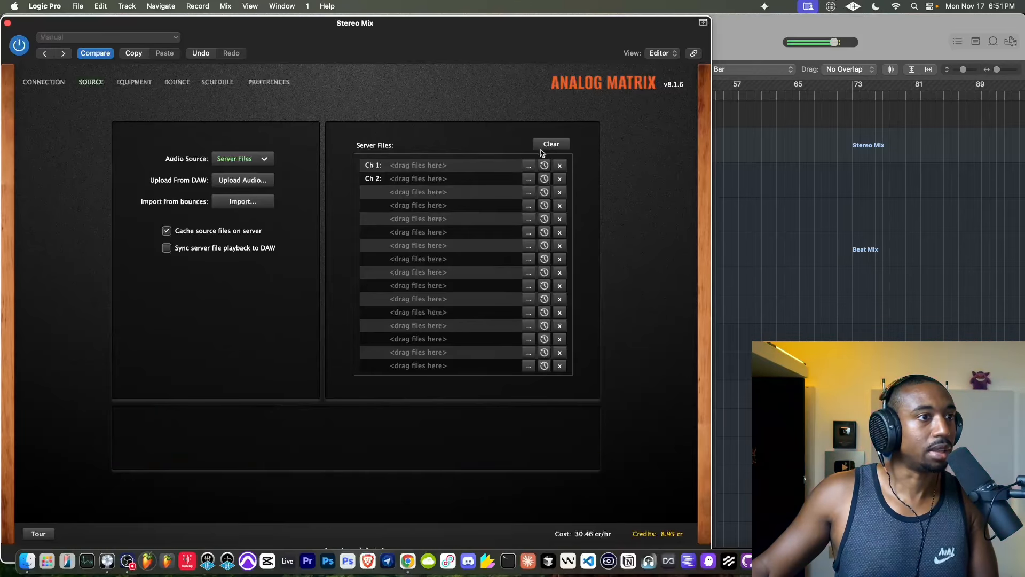
pyautogui.click(528, 164)
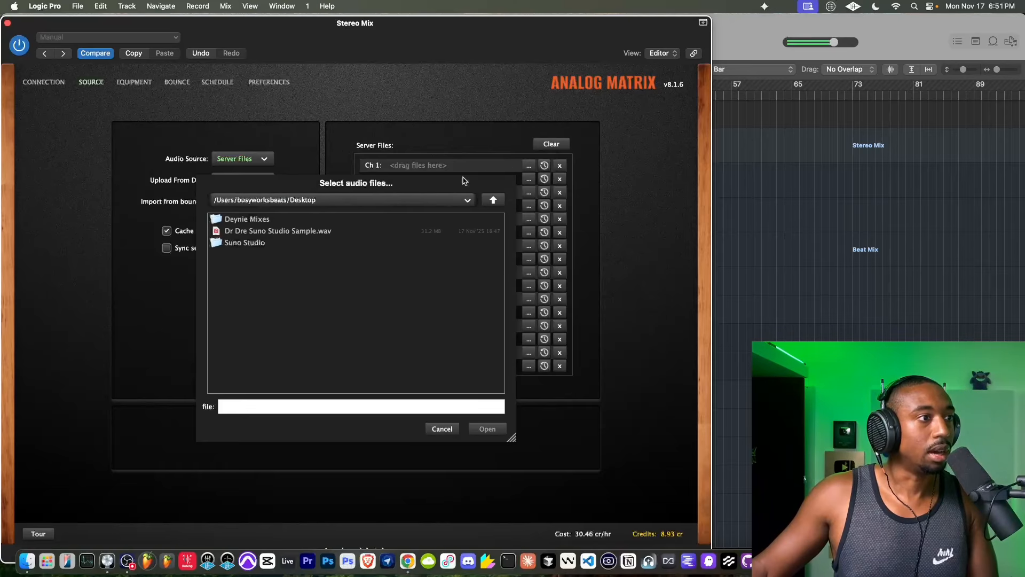
pyautogui.click(278, 233)
pyautogui.click(488, 428)
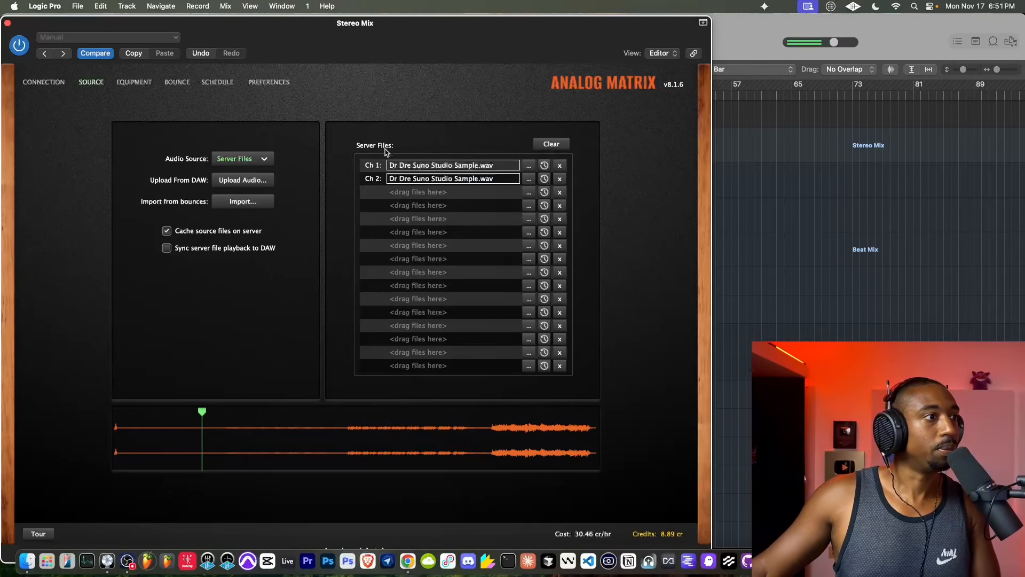
# - Switch to Finder and preview Dr Dre Suno Studio Sample.wav on the Desktop, listening from around 00:40
pyautogui.click(27, 560)
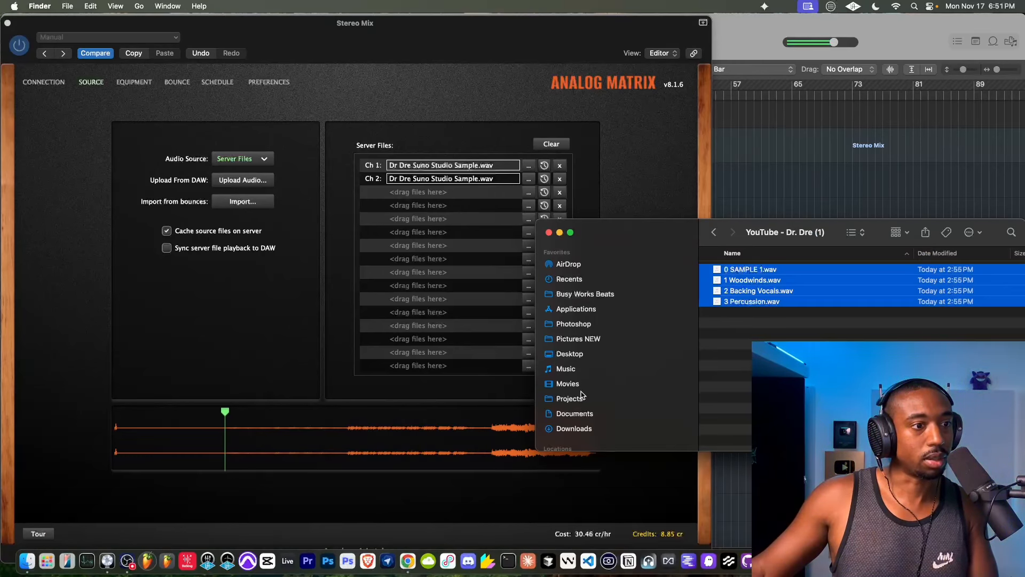
pyautogui.scroll(-3, 577, 374)
pyautogui.click(578, 300)
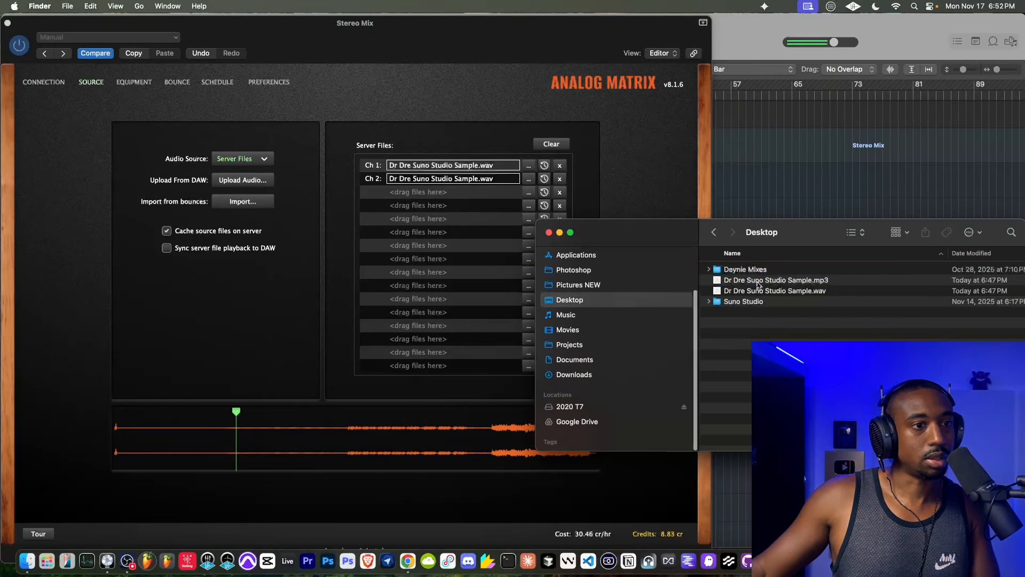
pyautogui.click(763, 280)
pyautogui.click(767, 291)
pyautogui.press('space')
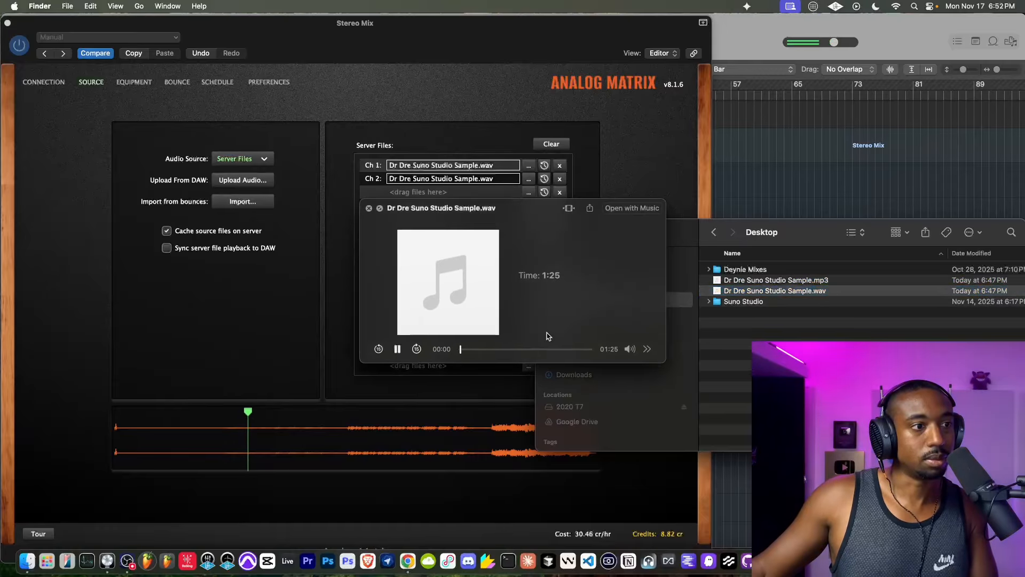
pyautogui.moveTo(496, 352); pyautogui.dragTo(514, 350)
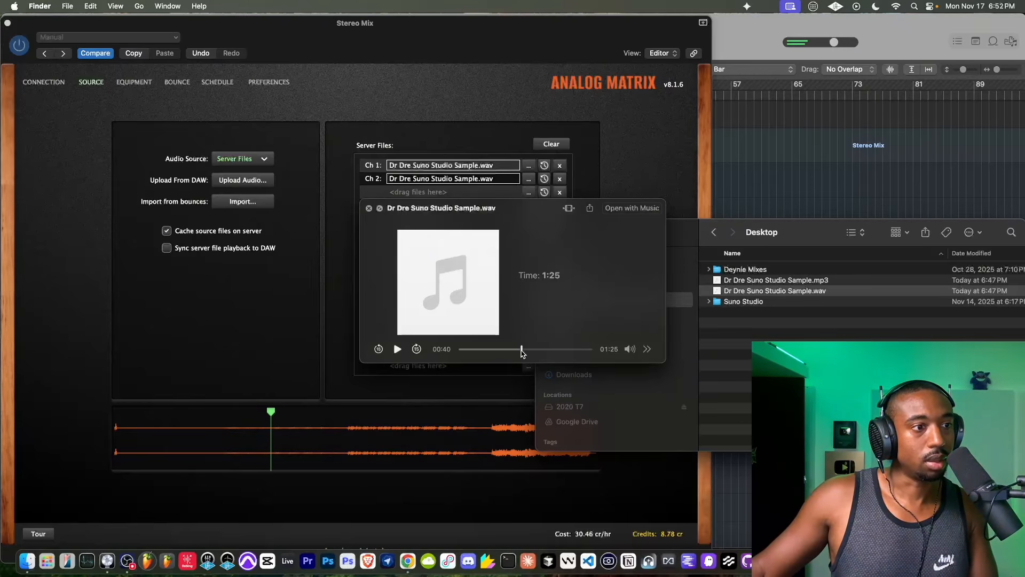
pyautogui.press('space')
# - Move the MP3 and WAV versions of Dr Dre Suno Studio Sample from the Desktop to the Trash
pyautogui.keyDown('shift'); pyautogui.click(746, 281); pyautogui.keyUp('shift')
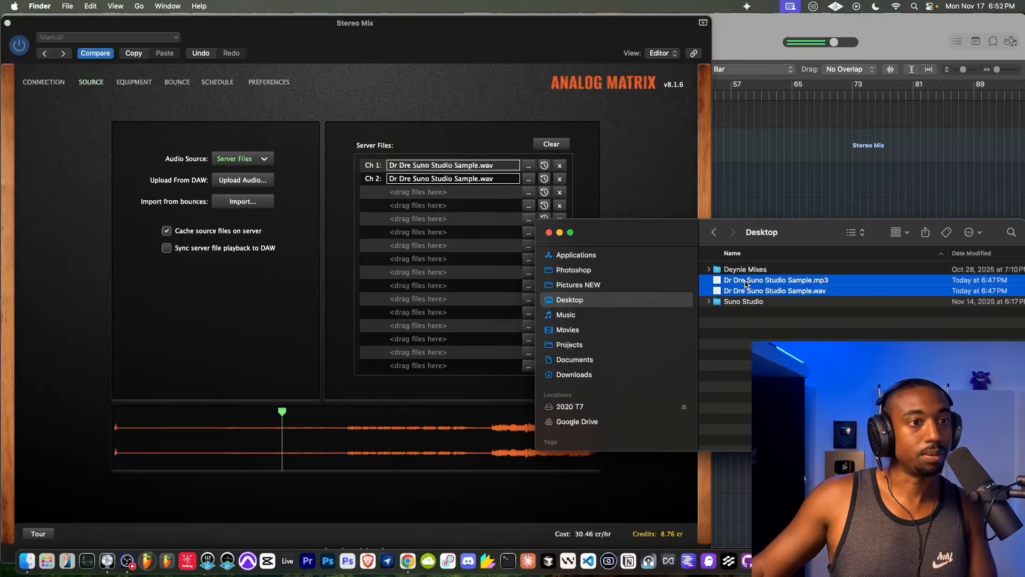
pyautogui.rightClick(747, 279)
pyautogui.click(776, 327)
# - Return to the Analog Matrix window in Logic Pro, remove the loaded server files and set the audio source to DAW
pyautogui.click(364, 164)
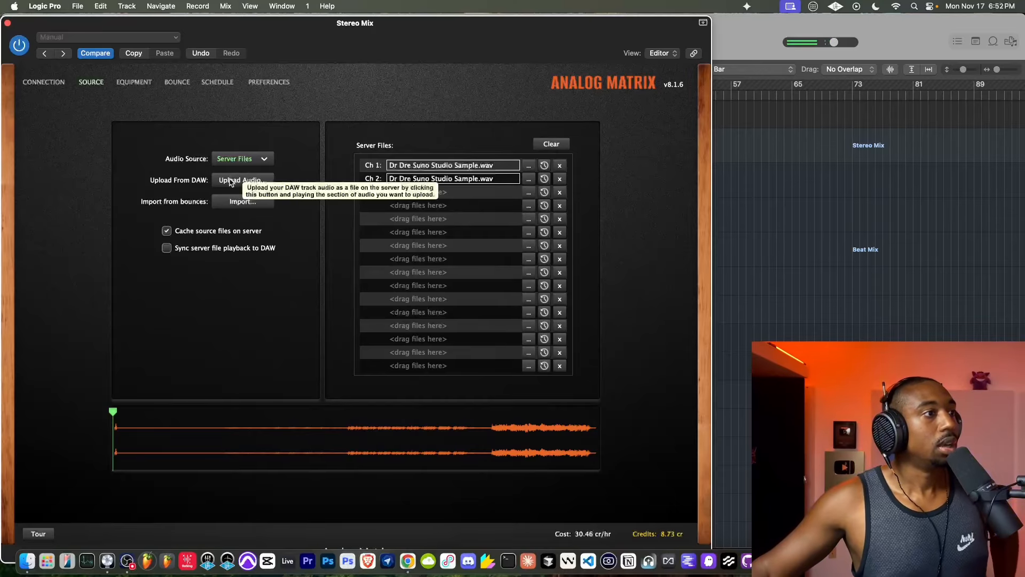
pyautogui.click(559, 165)
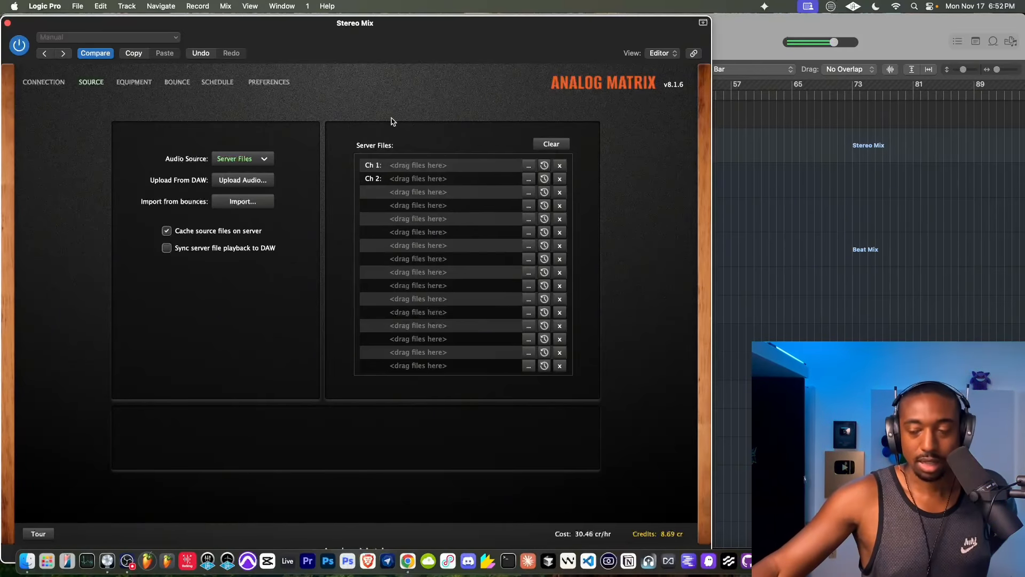
pyautogui.click(251, 160)
pyautogui.click(315, 143)
pyautogui.click(269, 159)
pyautogui.click(249, 176)
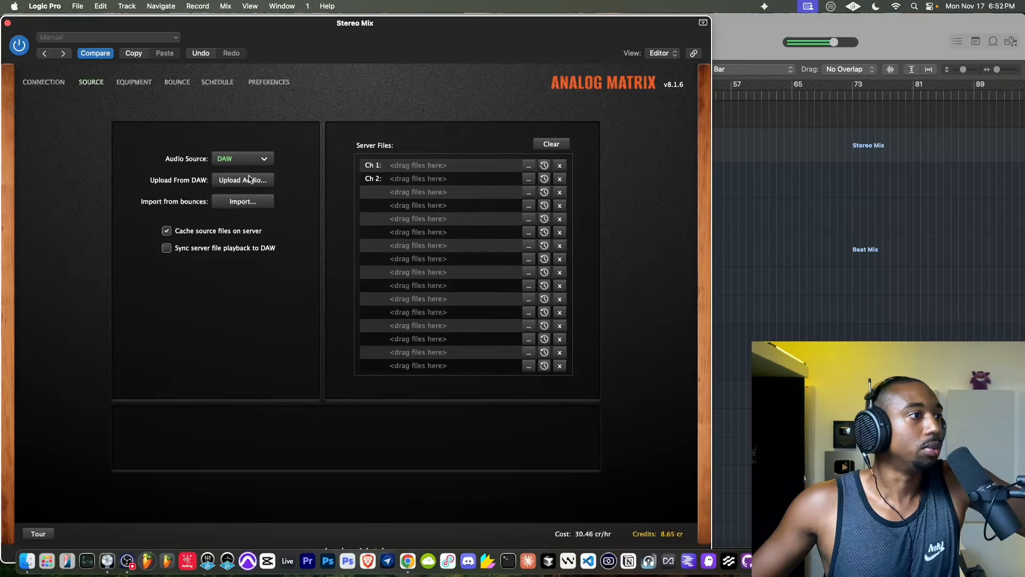
# - Stop playback, start an audio upload from the DAW and play the song from bar 1
pyautogui.moveTo(325, 27); pyautogui.dragTo(315, 74)
pyautogui.click(347, 41)
pyautogui.click(247, 304)
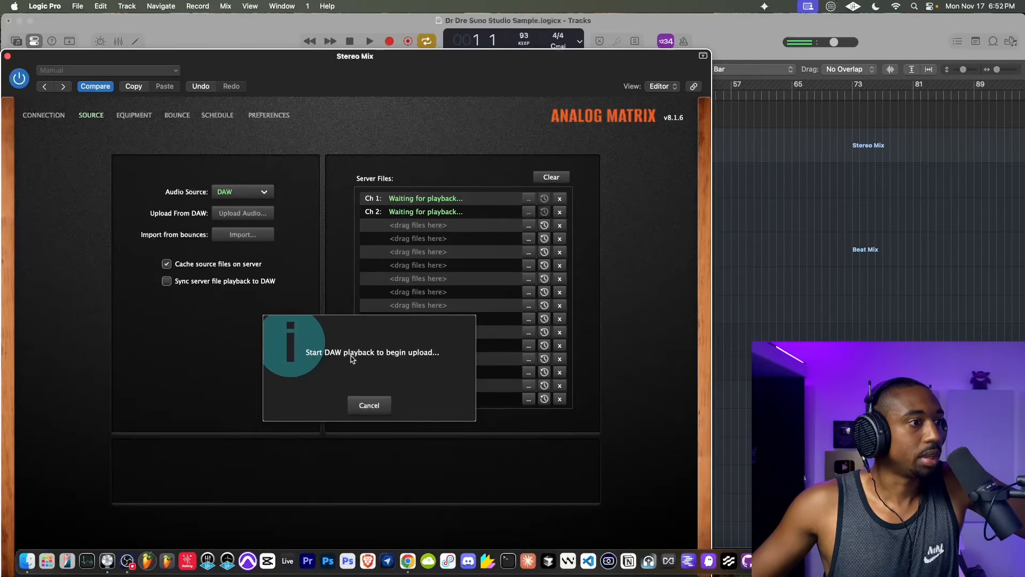
pyautogui.click(371, 43)
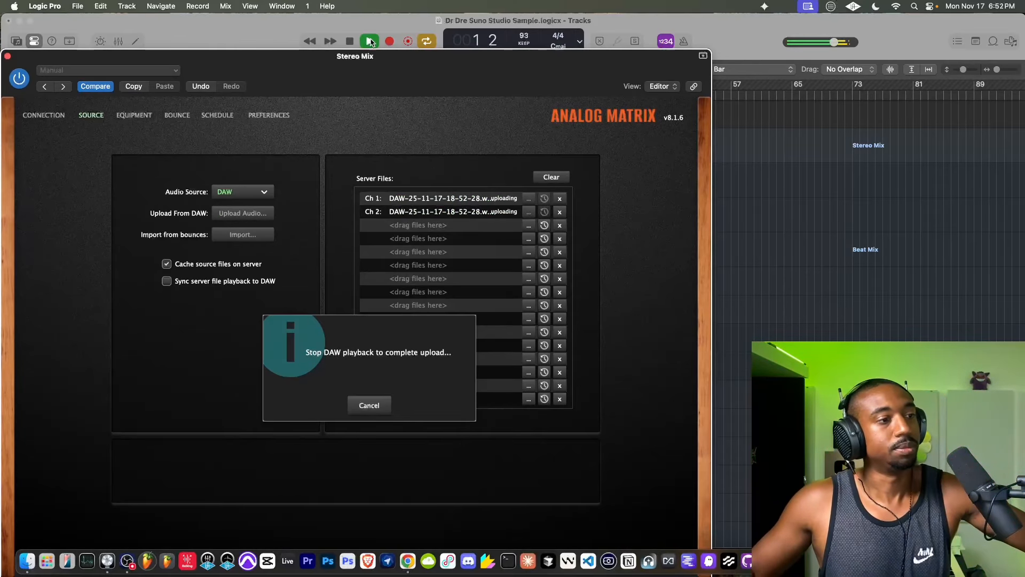
# - Let the whole song play into the upload and stop playback at its end to complete the server file
pyautogui.moveTo(352, 50); pyautogui.dragTo(307, 90)
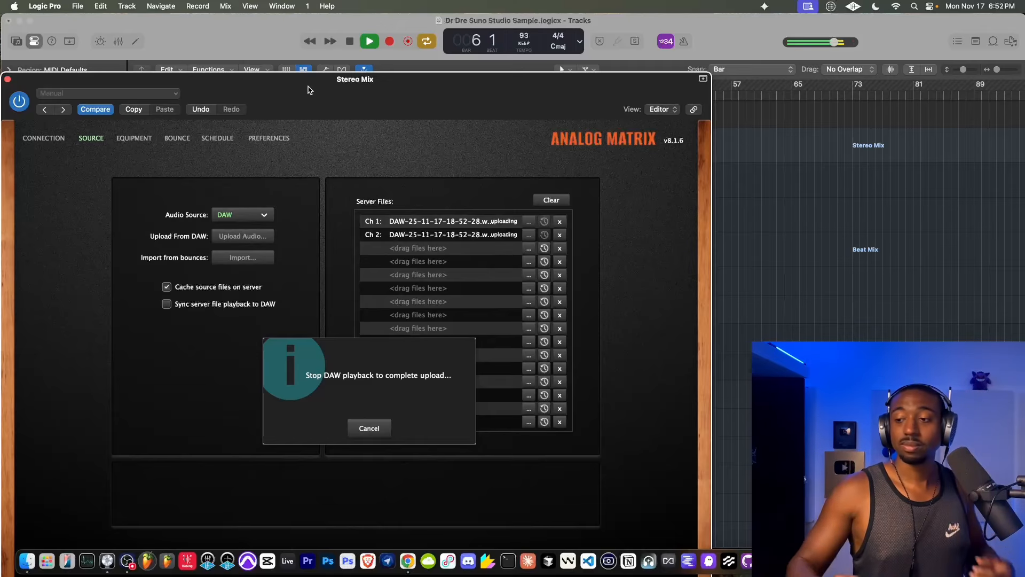
pyautogui.moveTo(308, 90); pyautogui.dragTo(299, 41)
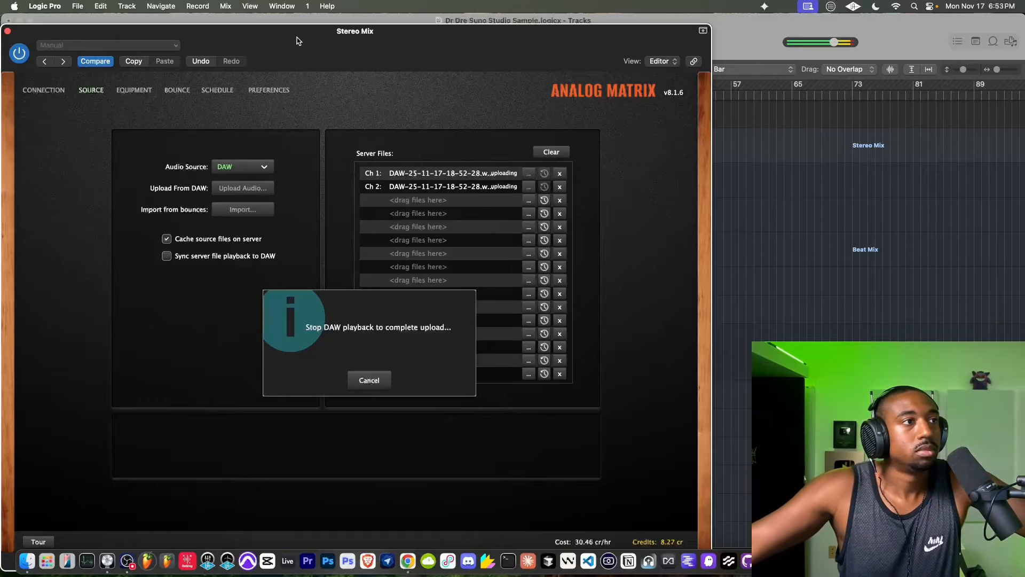
pyautogui.moveTo(298, 40); pyautogui.dragTo(320, 31)
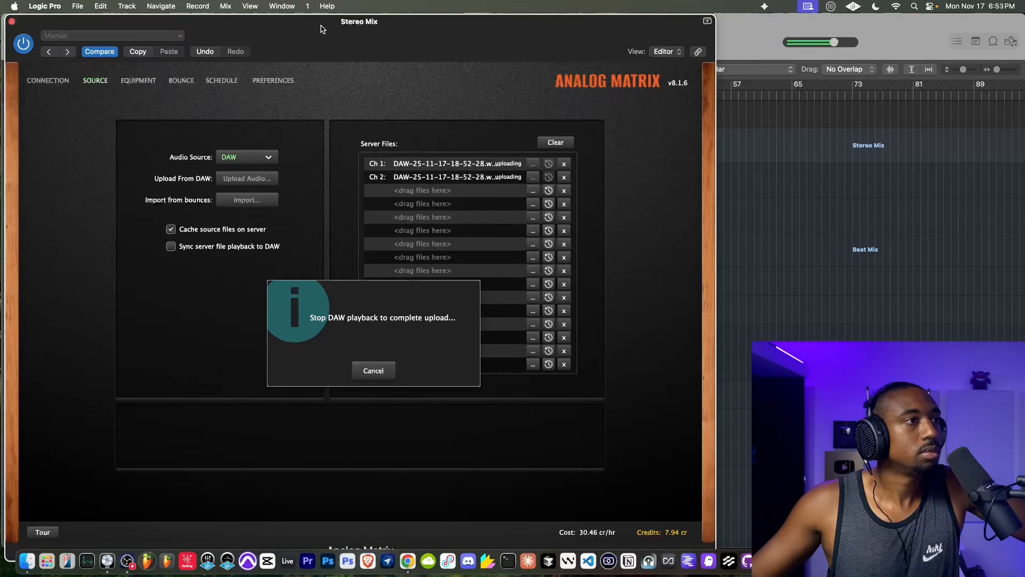
pyautogui.moveTo(322, 29); pyautogui.dragTo(367, 36)
pyautogui.press('space')
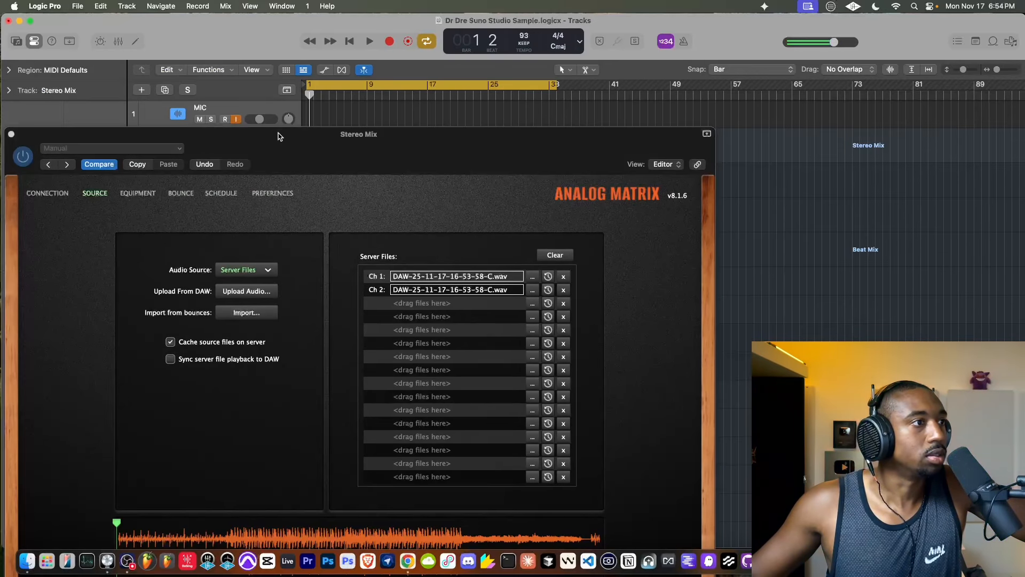
# - Check the uploaded source file and bounce it through the analog equipment chain
pyautogui.moveTo(278, 134); pyautogui.dragTo(300, 28)
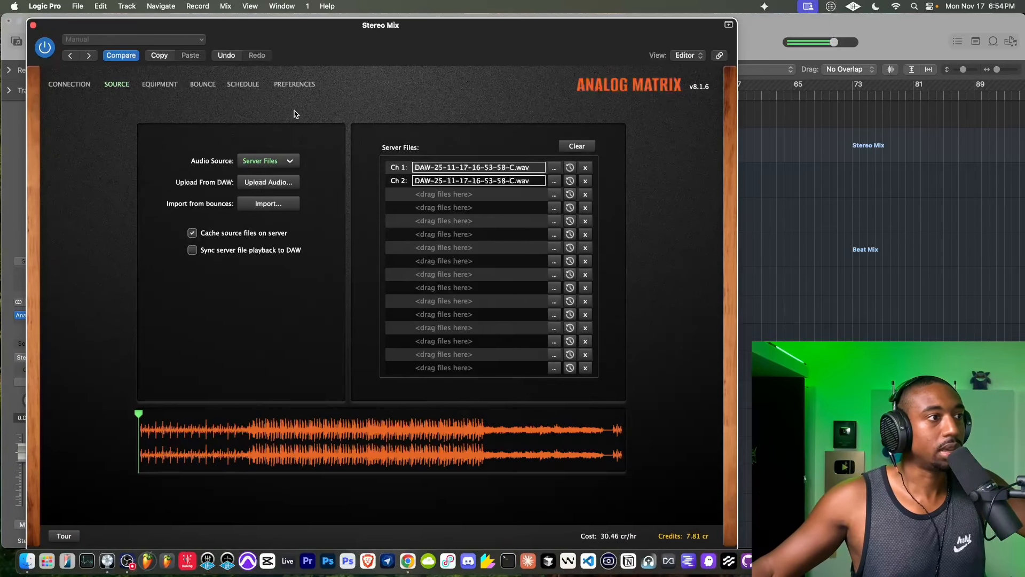
pyautogui.click(157, 85)
pyautogui.click(124, 86)
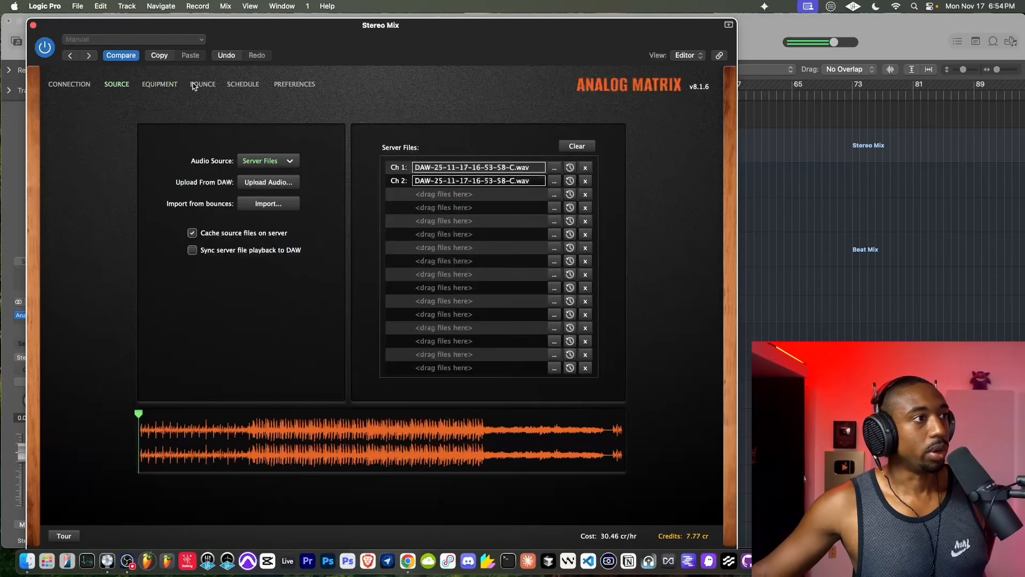
pyautogui.click(196, 85)
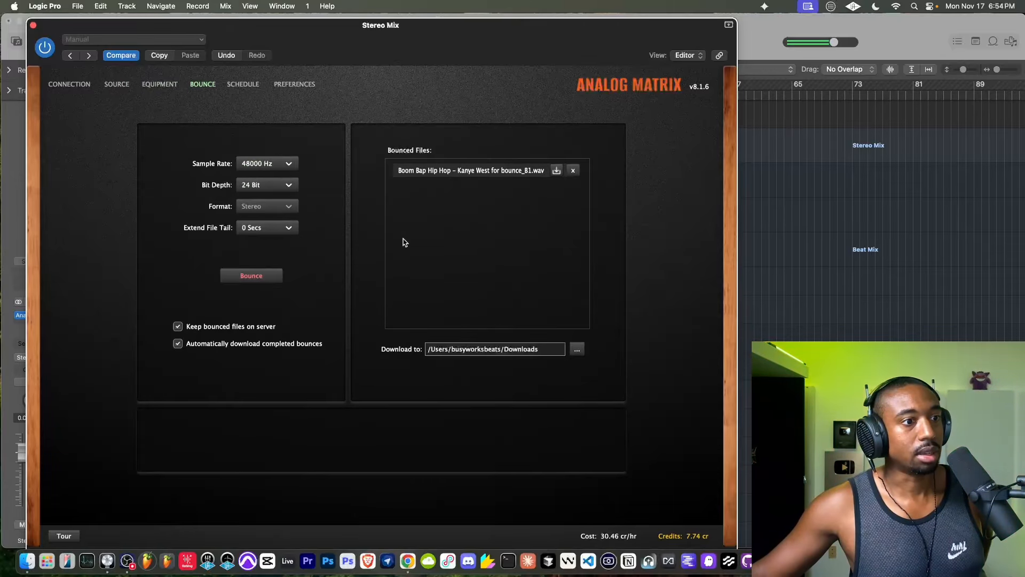
pyautogui.click(258, 278)
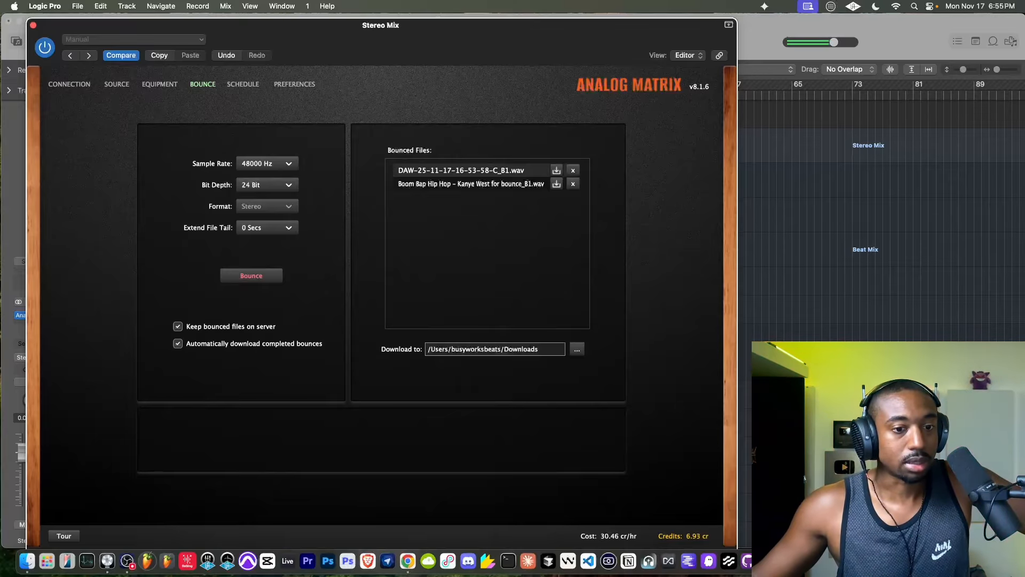
# - Open the downloaded bounce in Music and play it, skipping to about 0:20
pyautogui.click(978, 561)
pyautogui.click(424, 160)
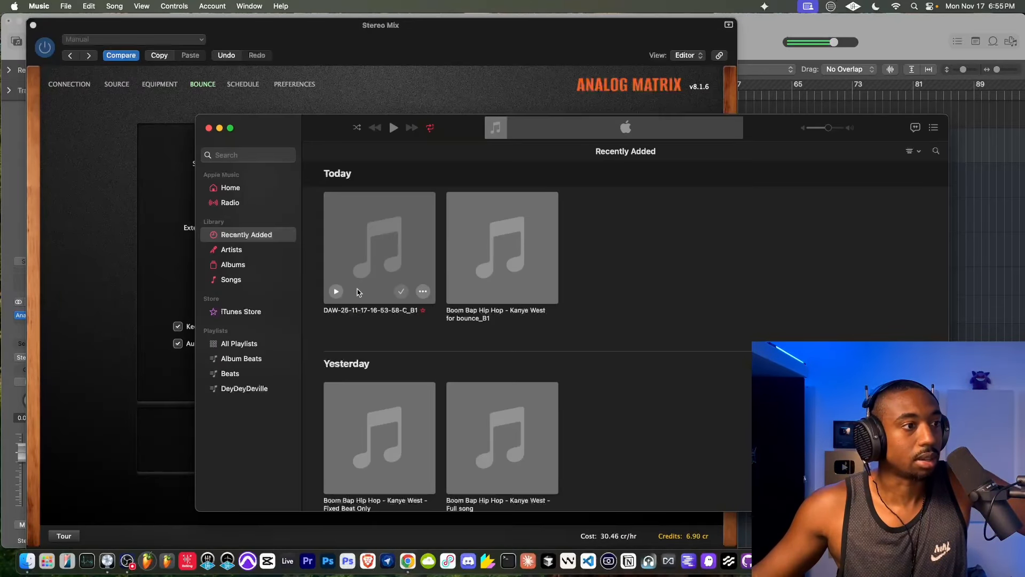
pyautogui.click(336, 292)
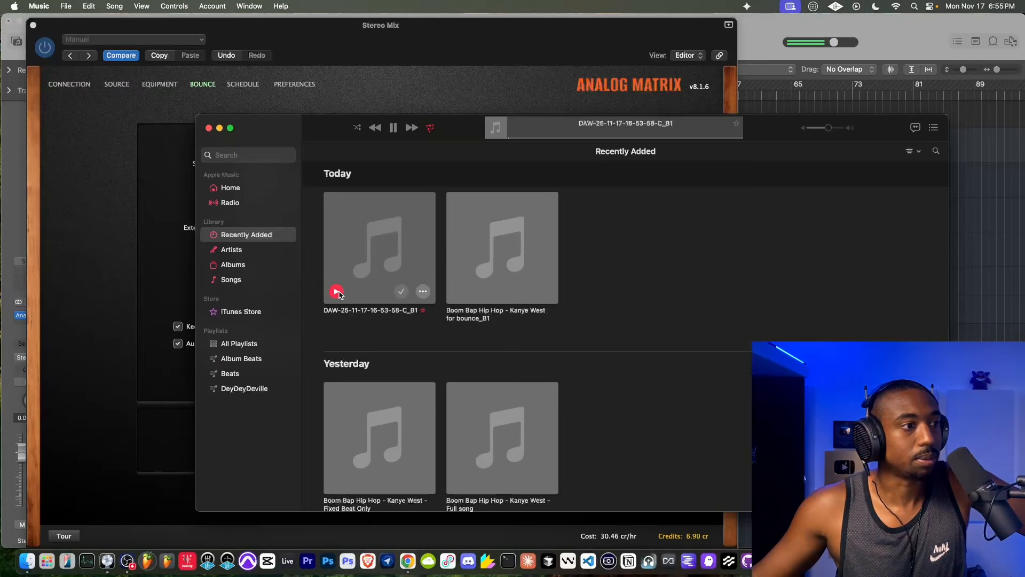
pyautogui.click(562, 138)
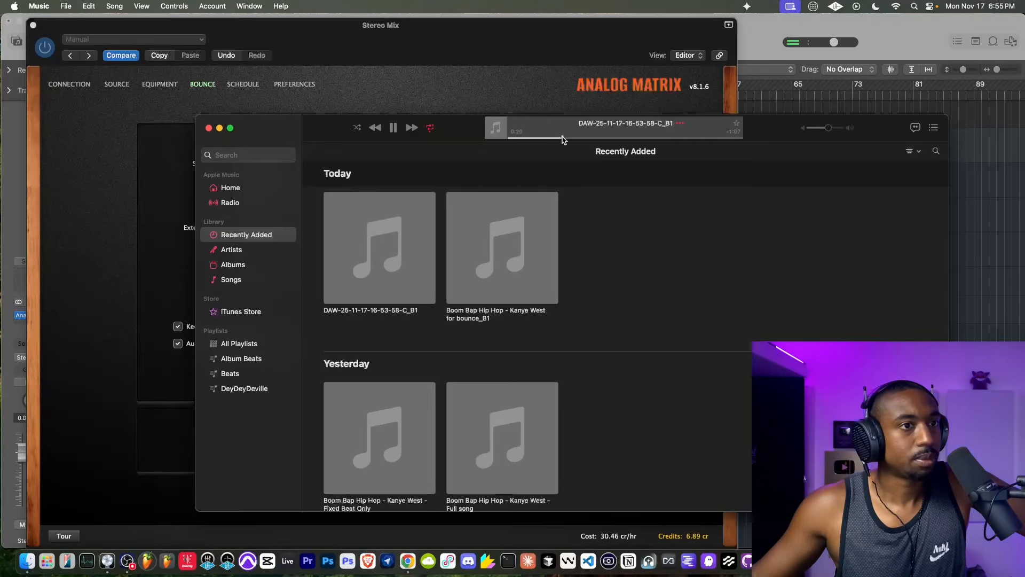
# - Raise the Music playback volume, skip further ahead in the bounced song to listen, and pause it
pyautogui.moveTo(828, 128); pyautogui.dragTo(837, 131)
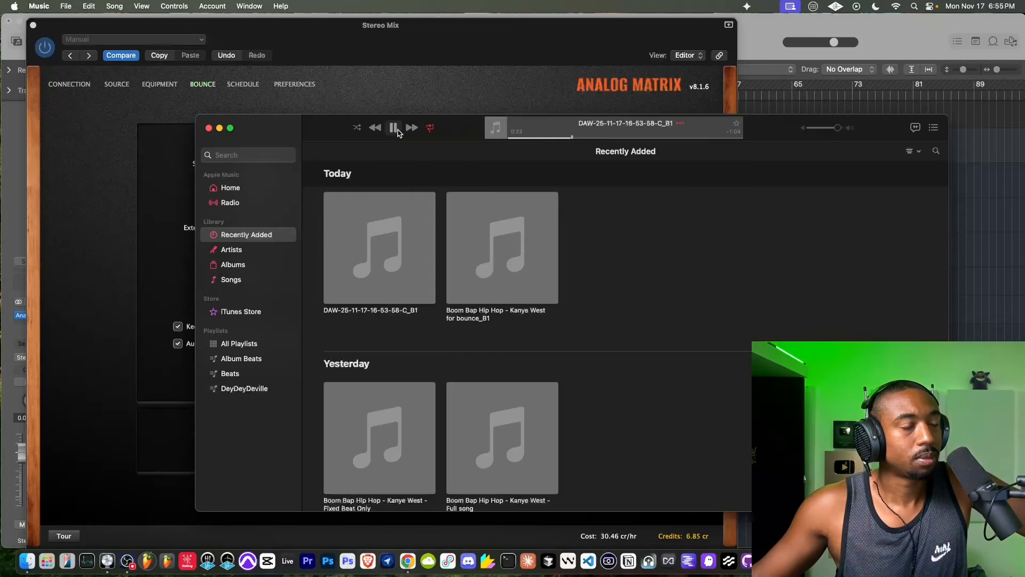
pyautogui.click(641, 137)
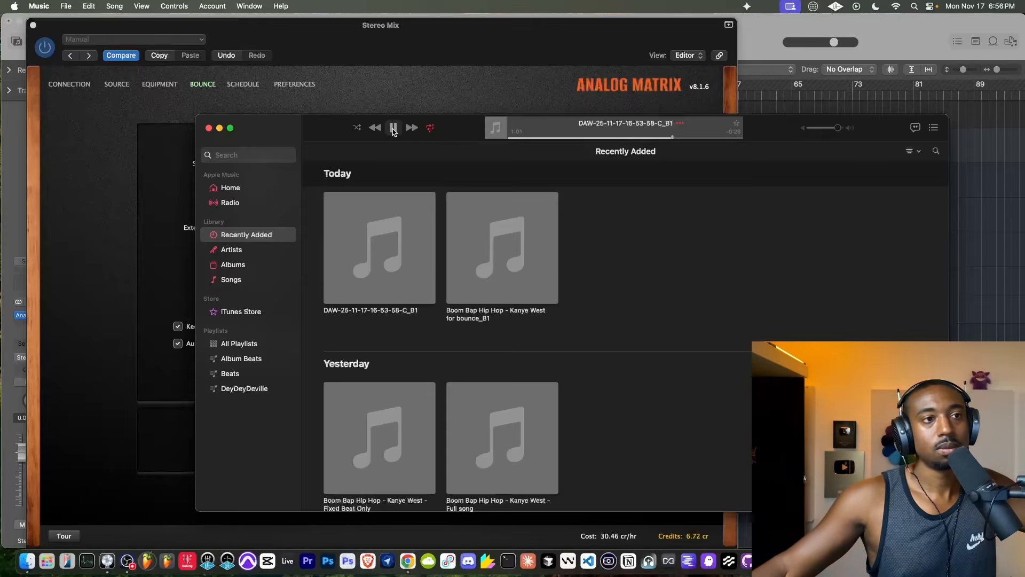
pyautogui.click(392, 130)
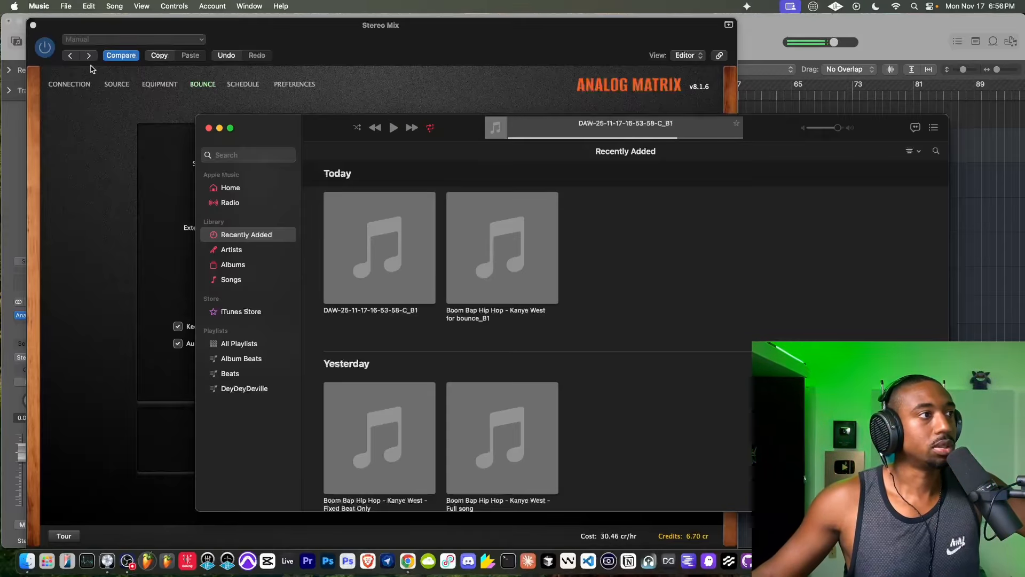
# - Disconnect Analog Matrix from the Access Analog rack and close the plug-in window
pyautogui.click(73, 79)
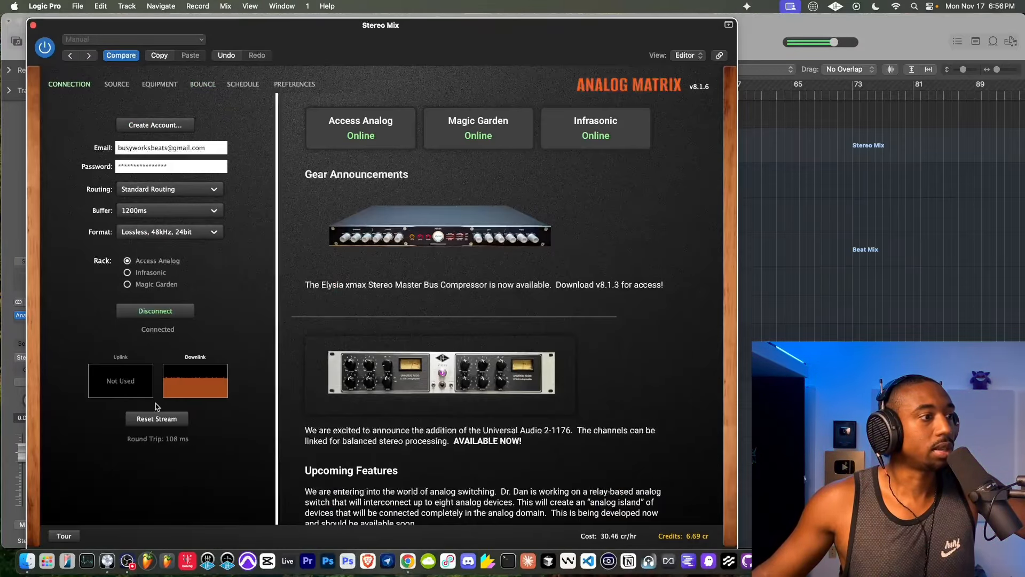
pyautogui.click(151, 317)
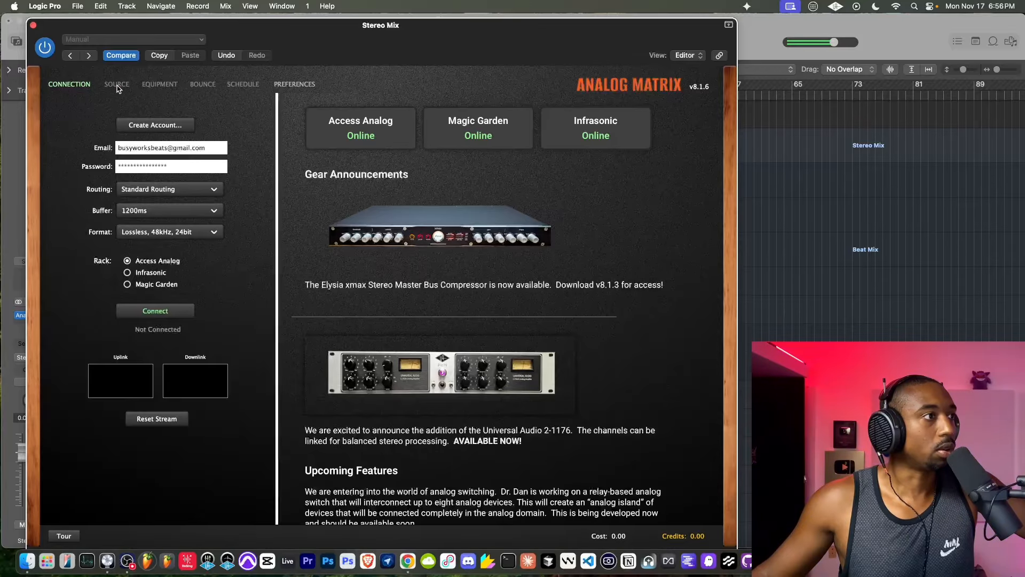
pyautogui.click(33, 25)
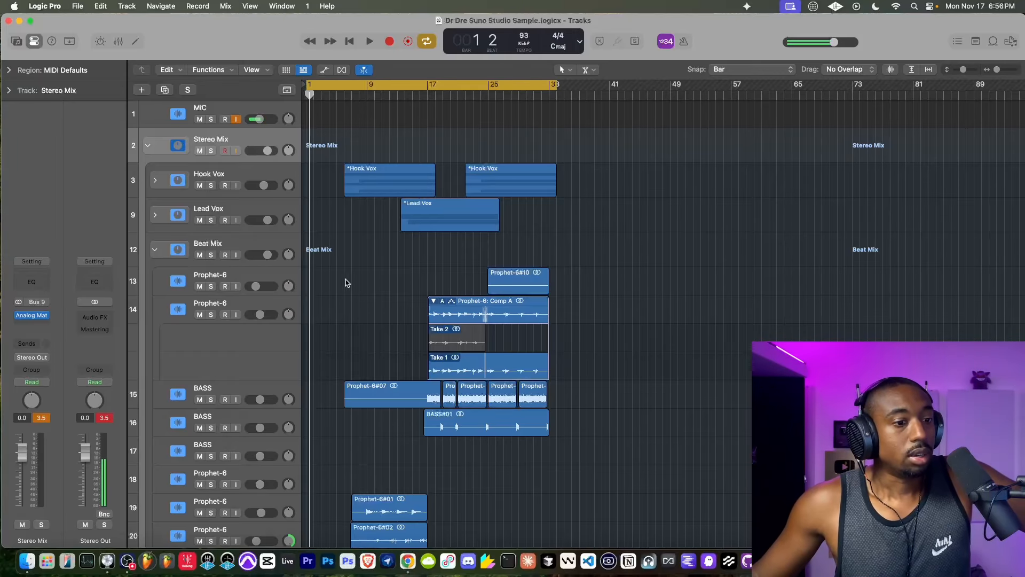
pyautogui.click(859, 561)
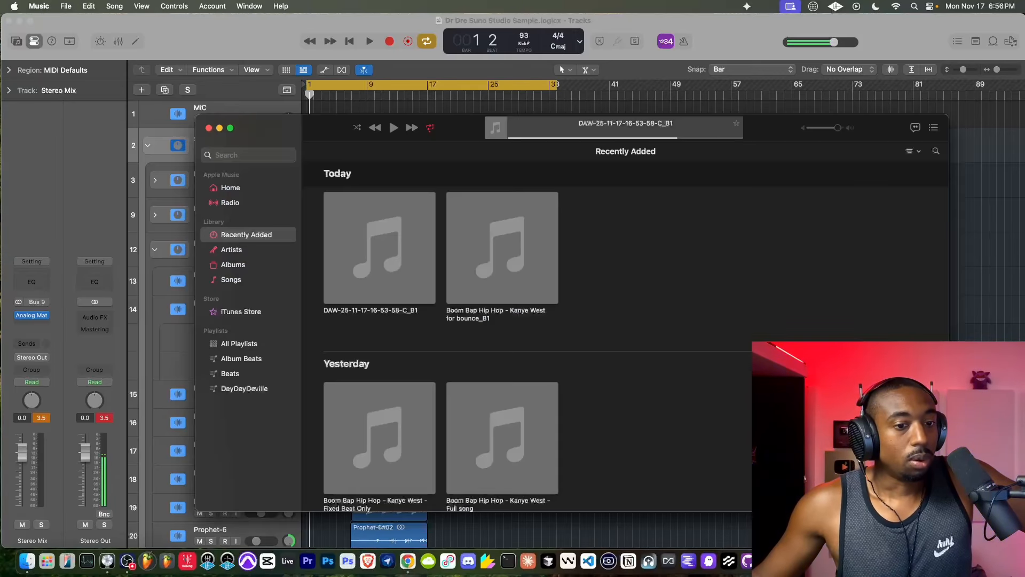
pyautogui.click(382, 273)
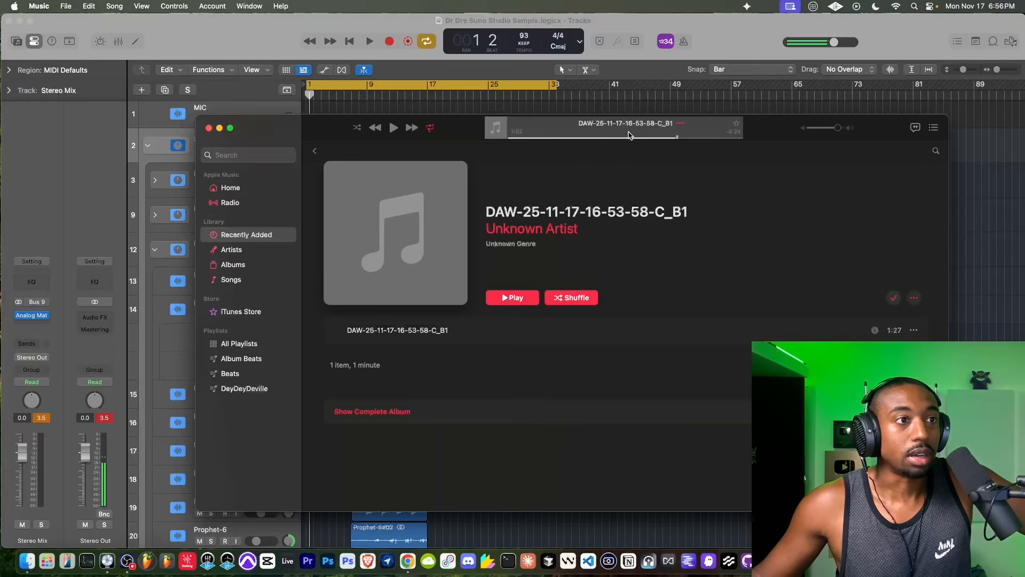
pyautogui.click(393, 127)
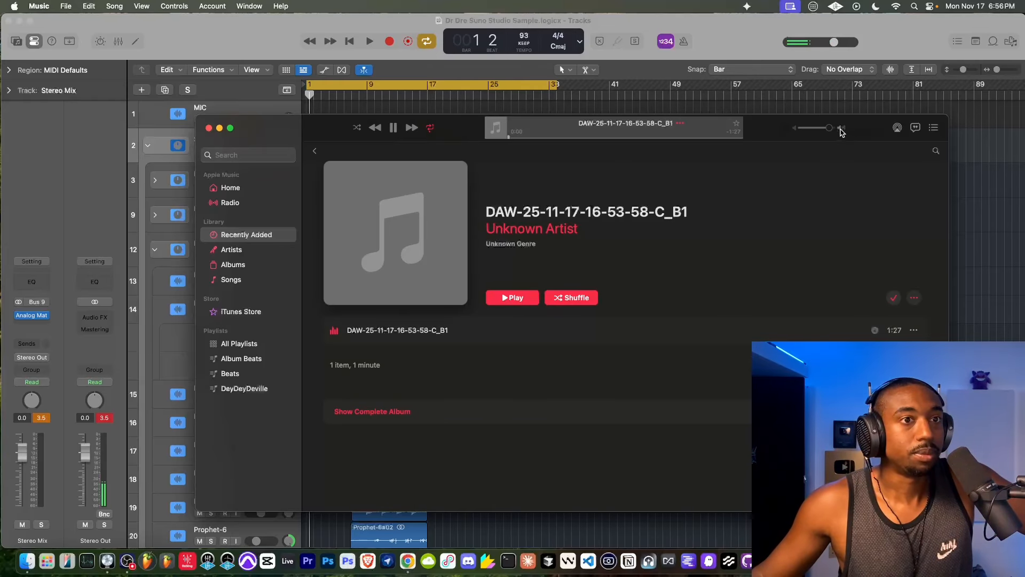
# - Turn off input monitoring on the MIC track in Logic Pro and collapse the Stereo Mix track stack
pyautogui.moveTo(245, 118); pyautogui.dragTo(244, 126)
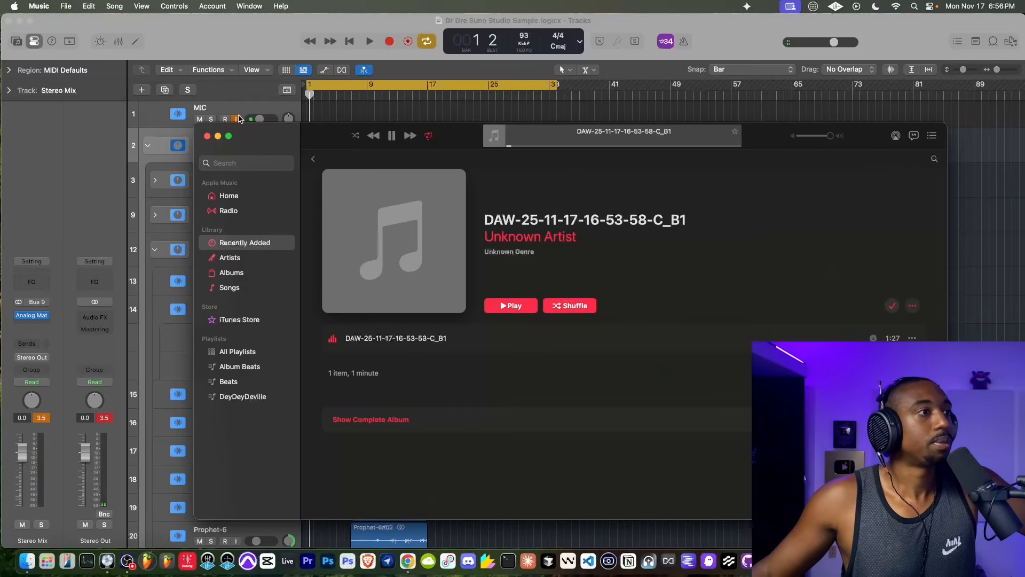
pyautogui.click(238, 117)
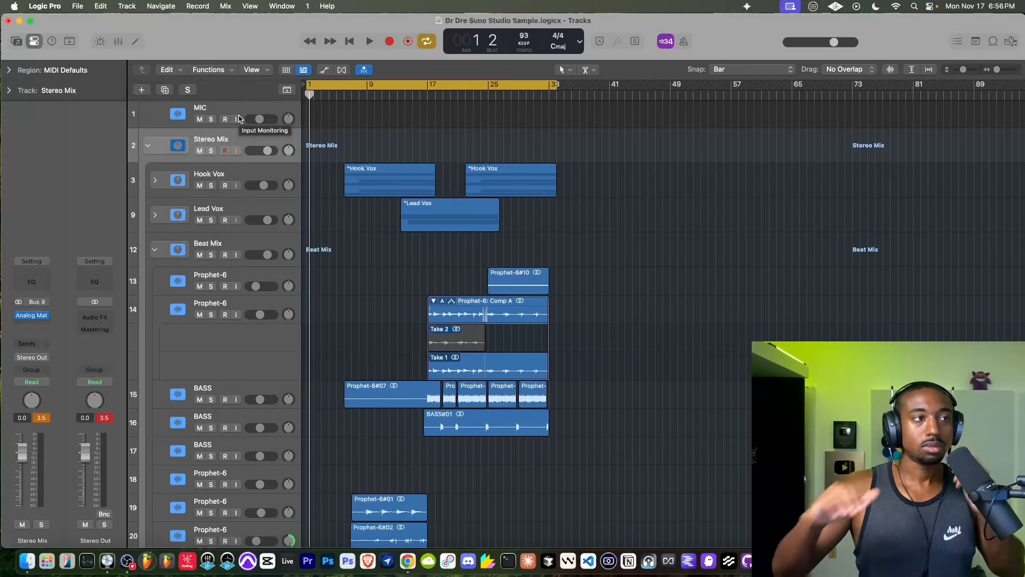
pyautogui.click(148, 146)
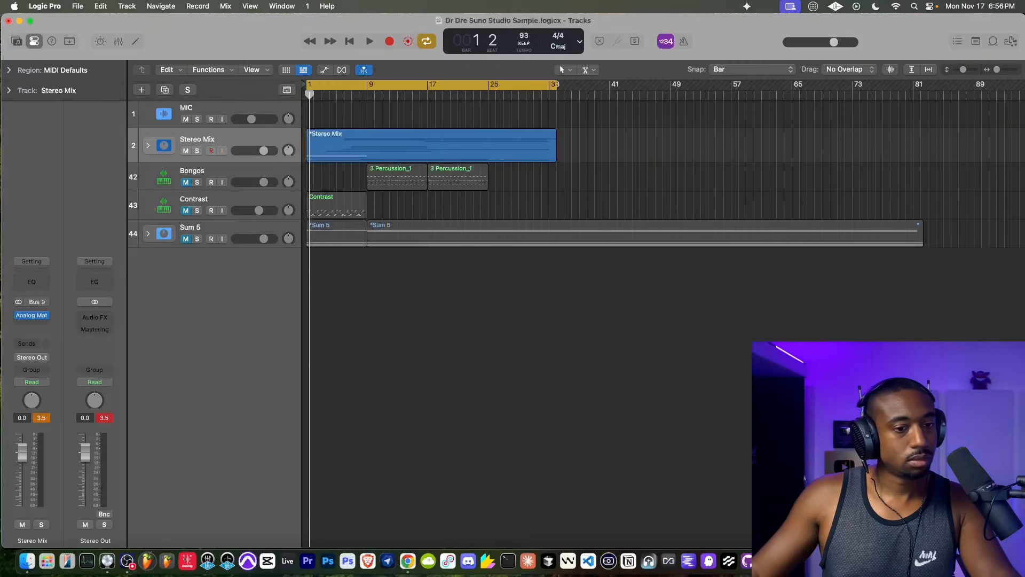
# - Let the bounce play nearly to its end, re-enable input monitoring on the MIC track and pause playback in Music
pyautogui.press('super+Tab')
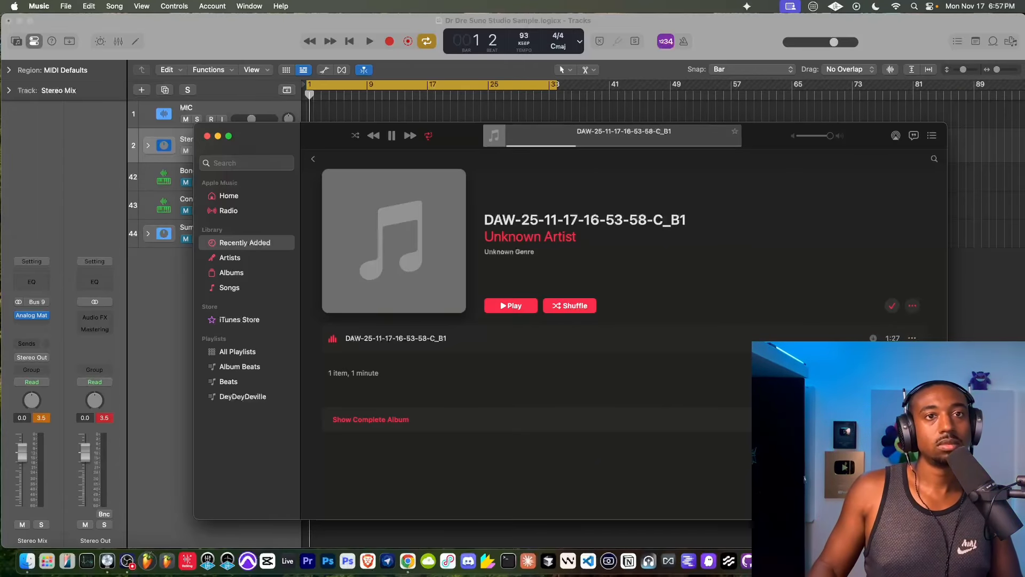
pyautogui.click(128, 560)
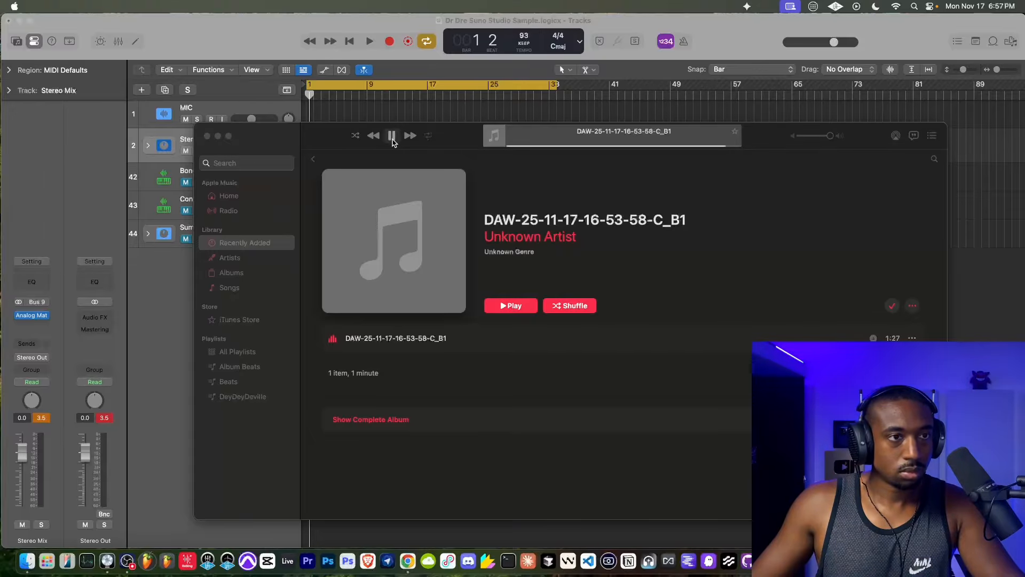
pyautogui.click(224, 119)
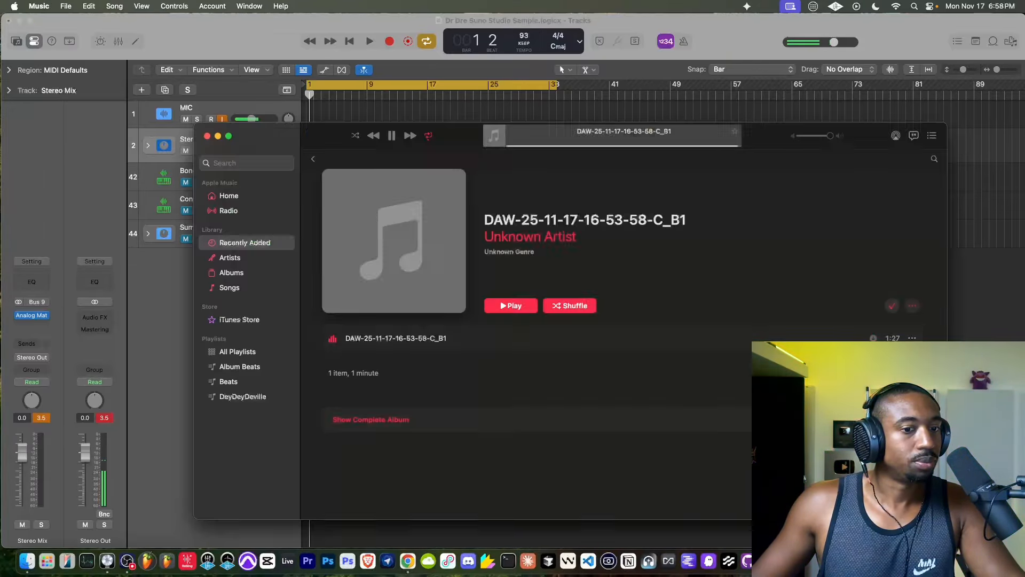
pyautogui.press('super+Tab')
pyautogui.click(391, 136)
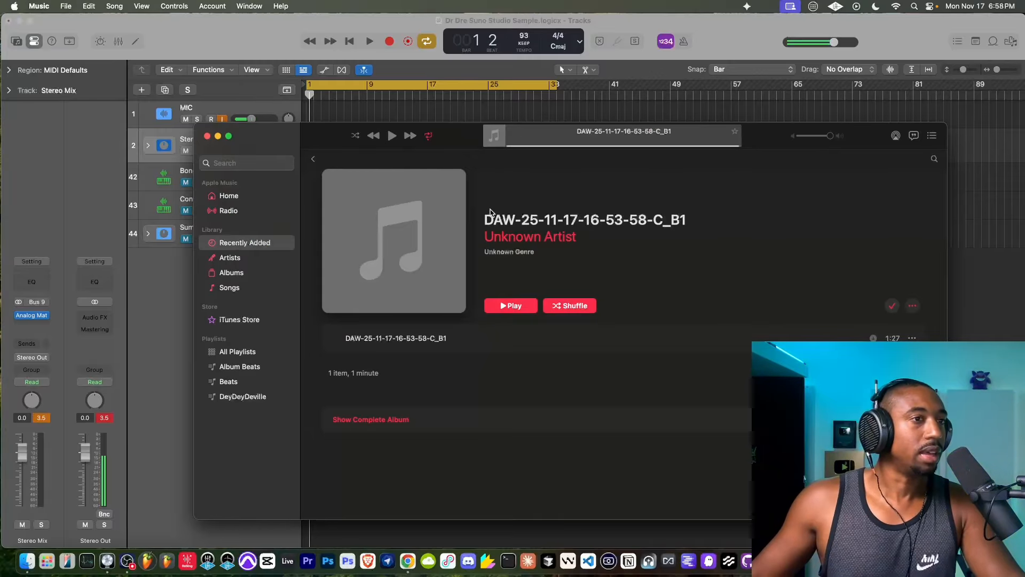